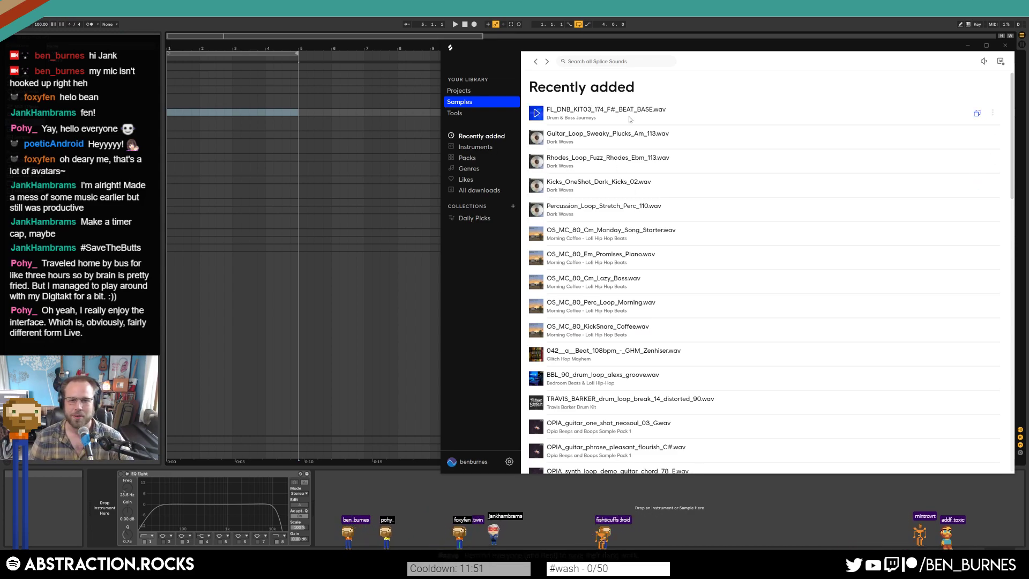
- Switch to the Live arrangement and set the insert position at bar 1 of the Drum Loop track
click(661, 32)
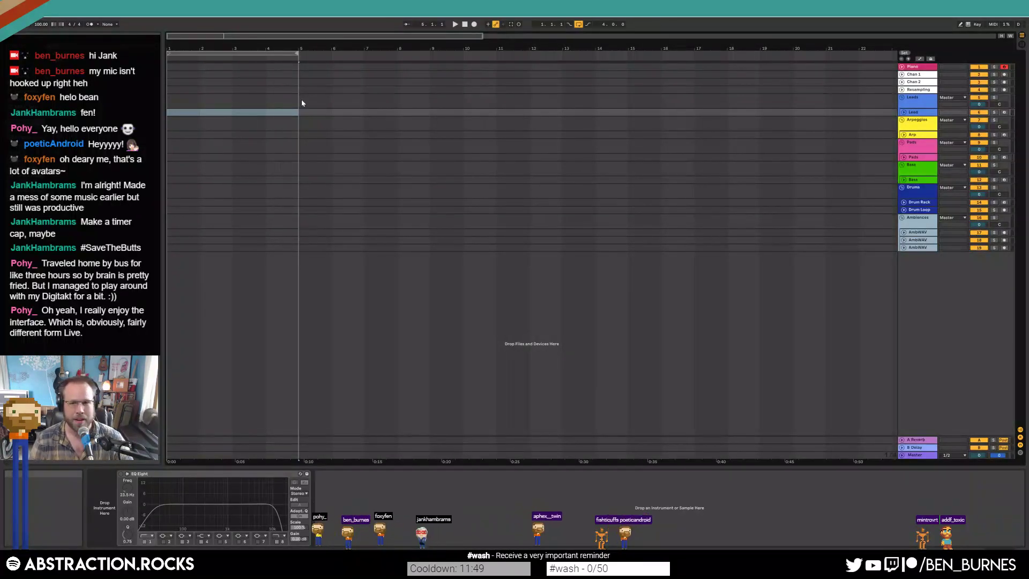
click(478, 168)
click(918, 202)
click(636, 210)
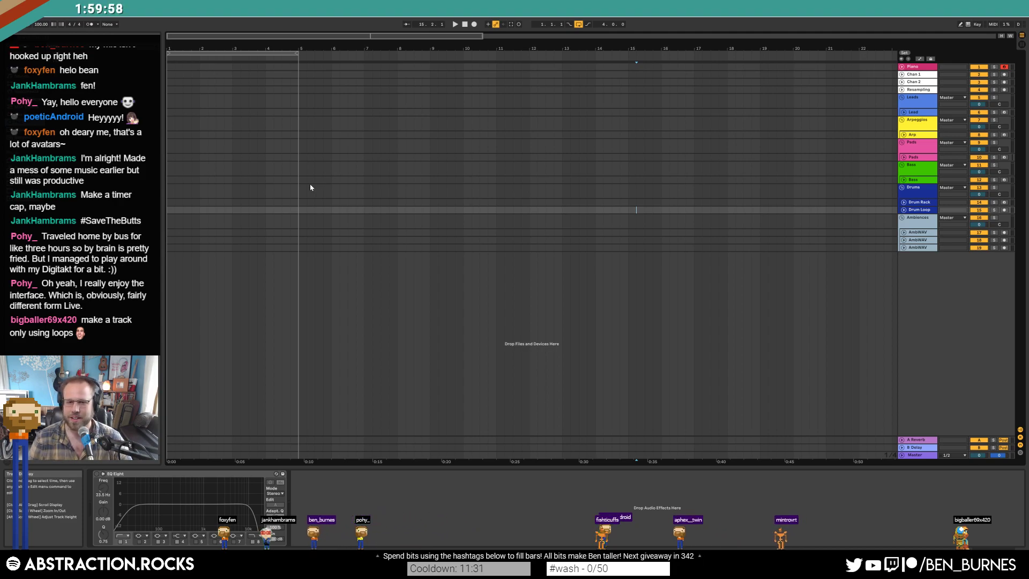
click(291, 211)
click(168, 213)
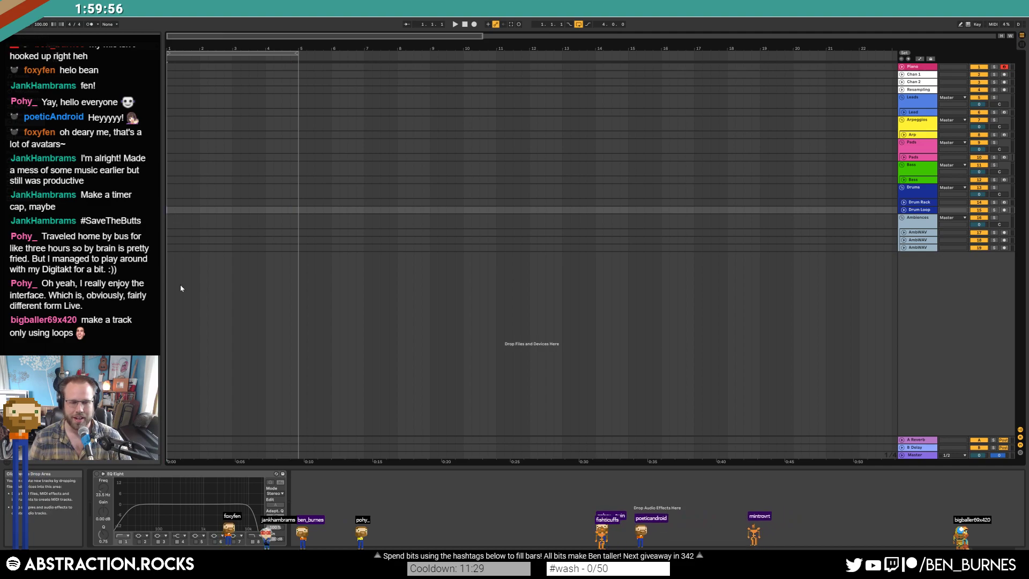
mouse_move(83, 568)
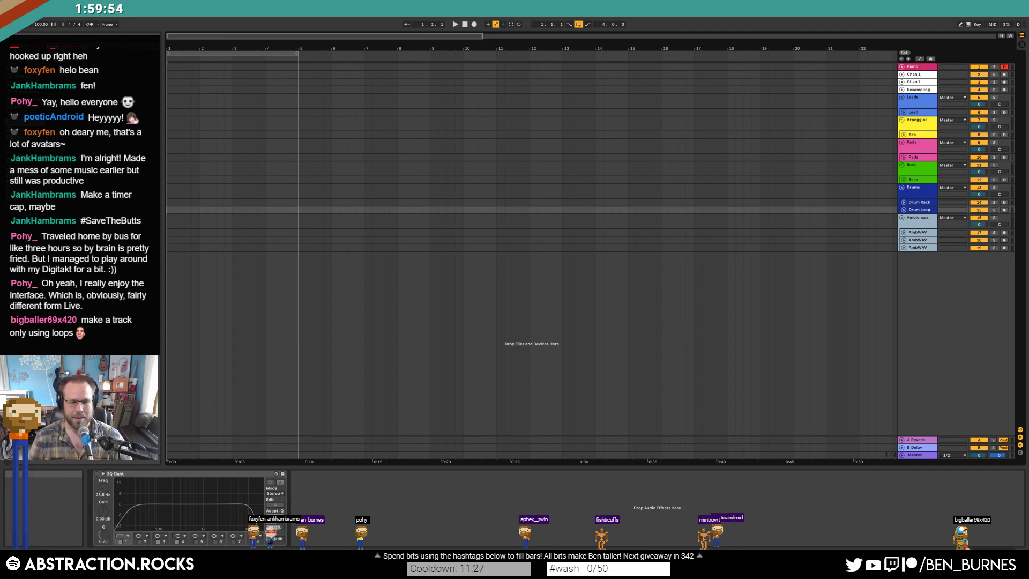
- Switch to Splice and add Rhodes_Loop_Fuzz_Rhodes_Ebm_113.wav and FL_DNB_KIT03_174_F#_BEAT_BASE.wav to the Live arrangement on new tracks at bar 5
key(alt+Tab)
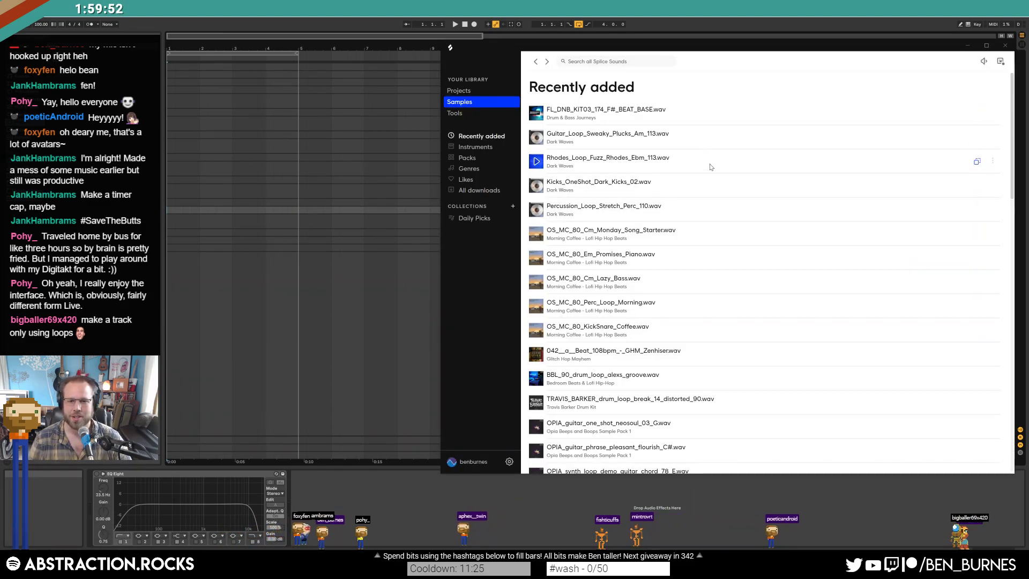
scroll(659, 348, down, 4)
scroll(664, 343, up, 4)
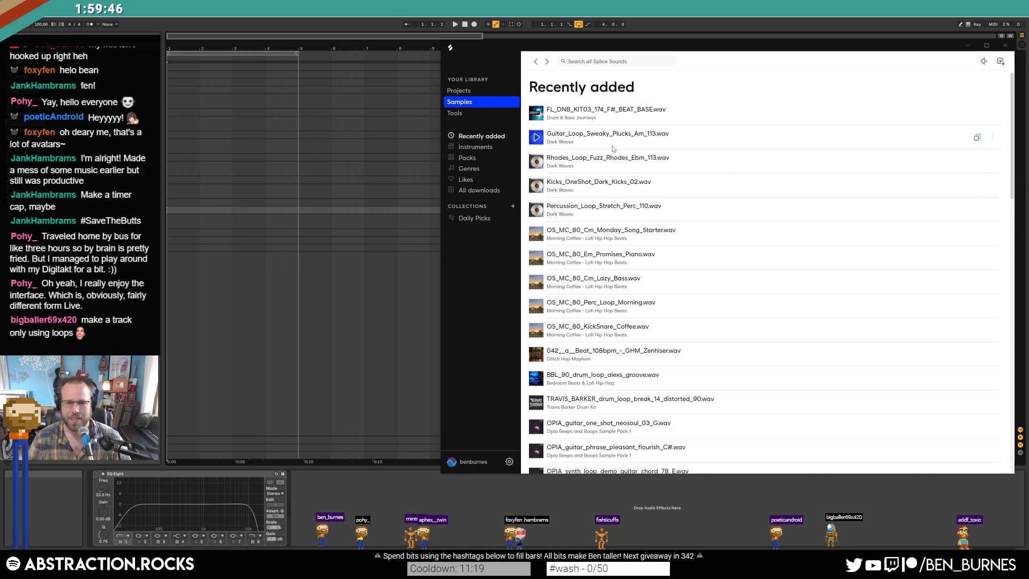
drag(611, 161, 300, 259)
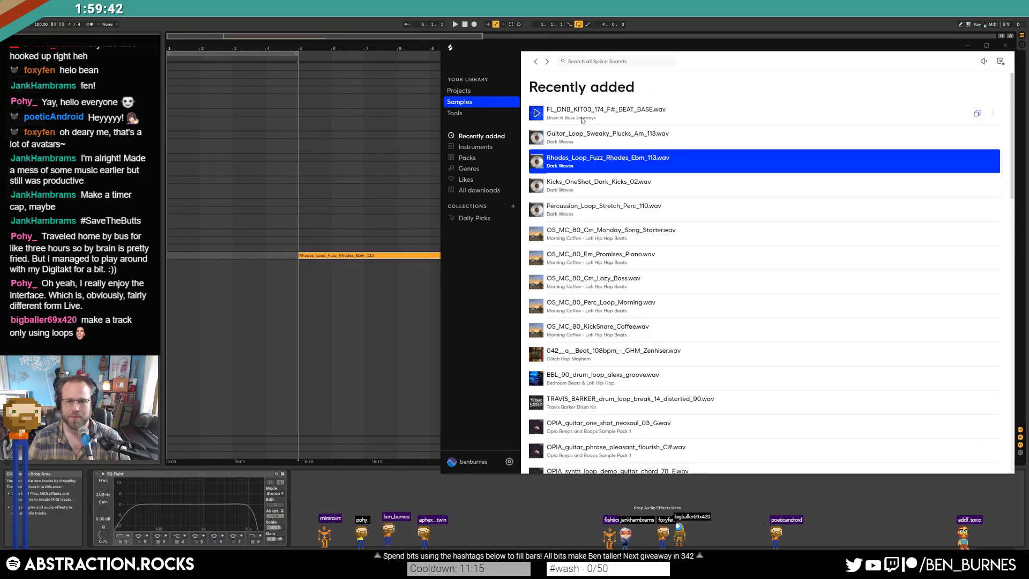
drag(575, 114, 300, 264)
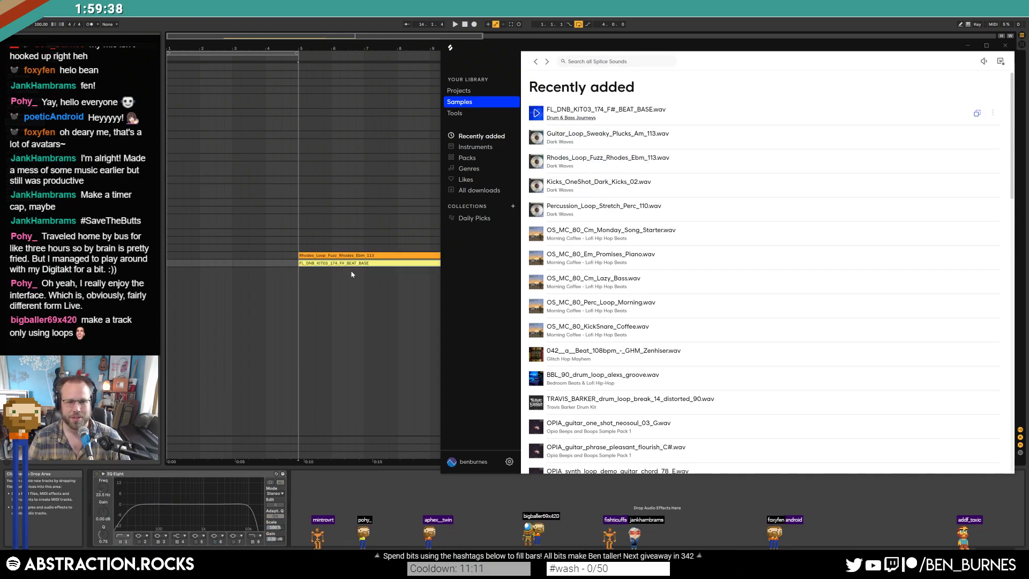
- Unfold the drum beat's track, enable Warp on its clip and double the segment BPM to 200
click(381, 270)
click(563, 265)
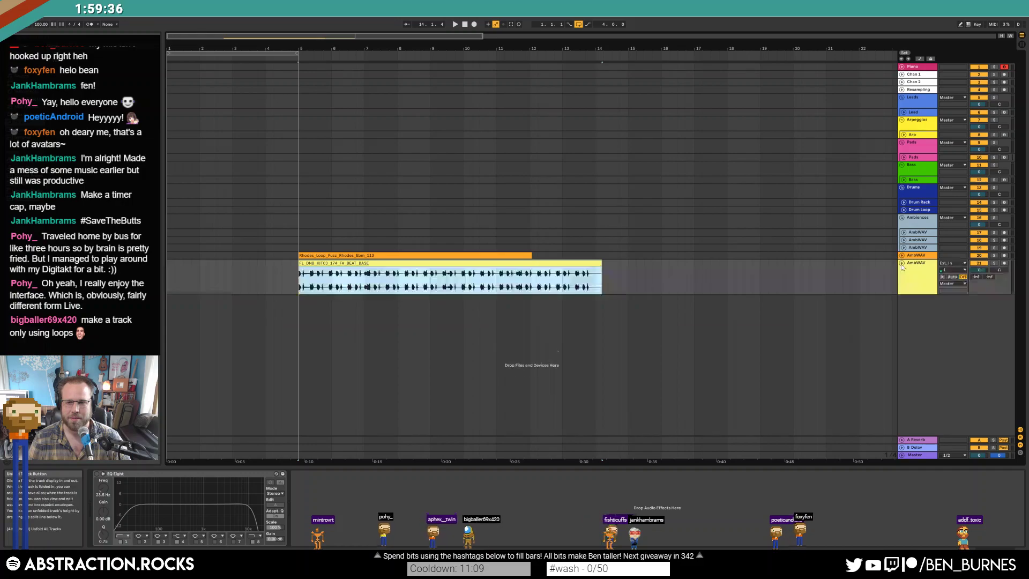
double_click(563, 265)
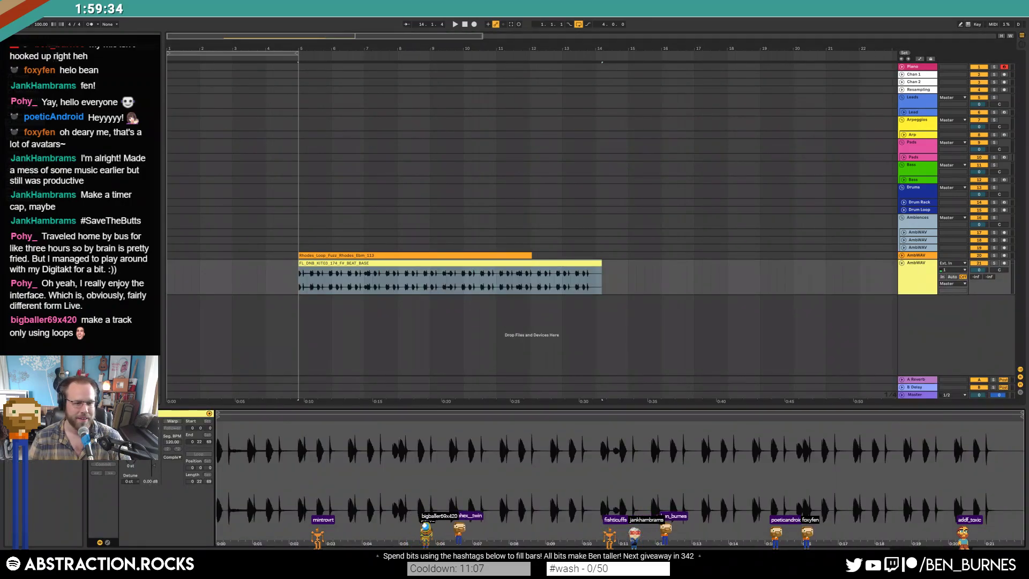
click(172, 420)
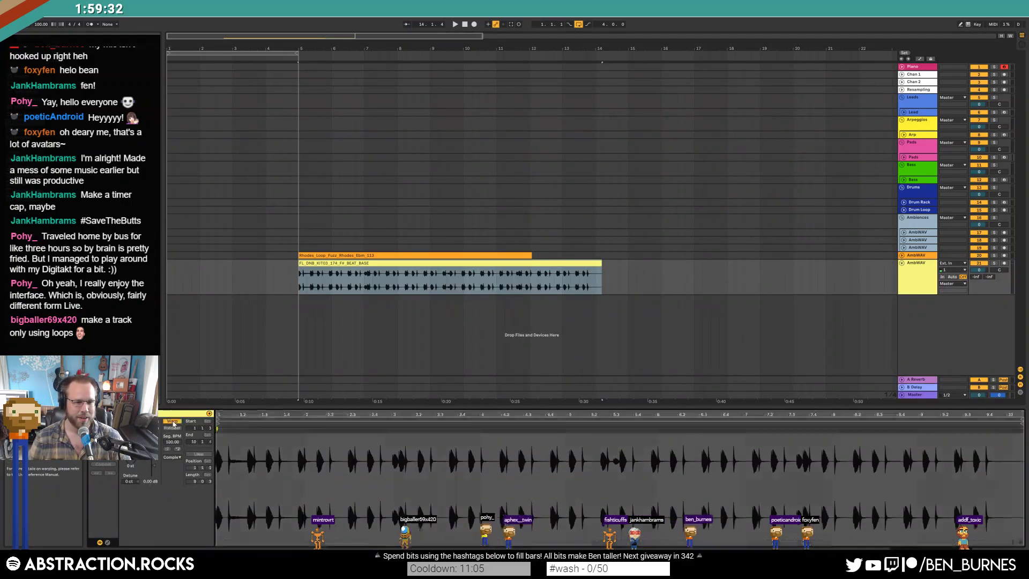
click(176, 449)
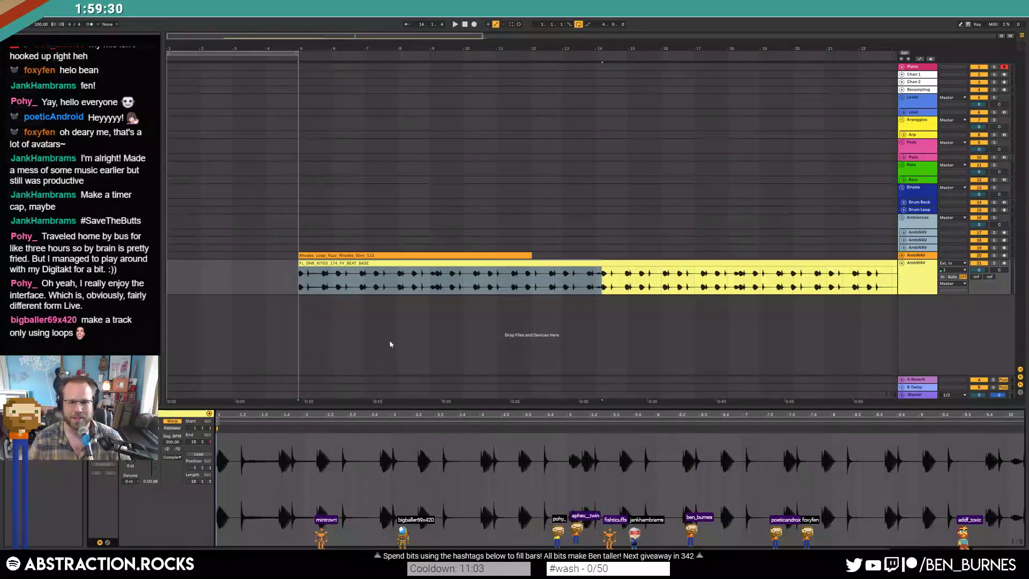
- Move the drum beat clip to bar 1 of the Drum Loop track and unfold that track
click(337, 254)
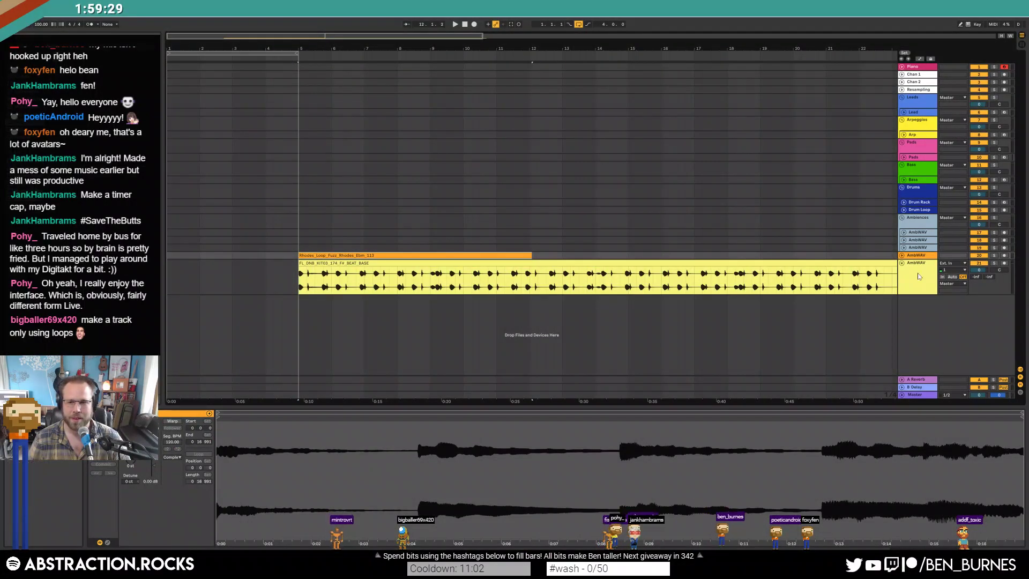
click(645, 265)
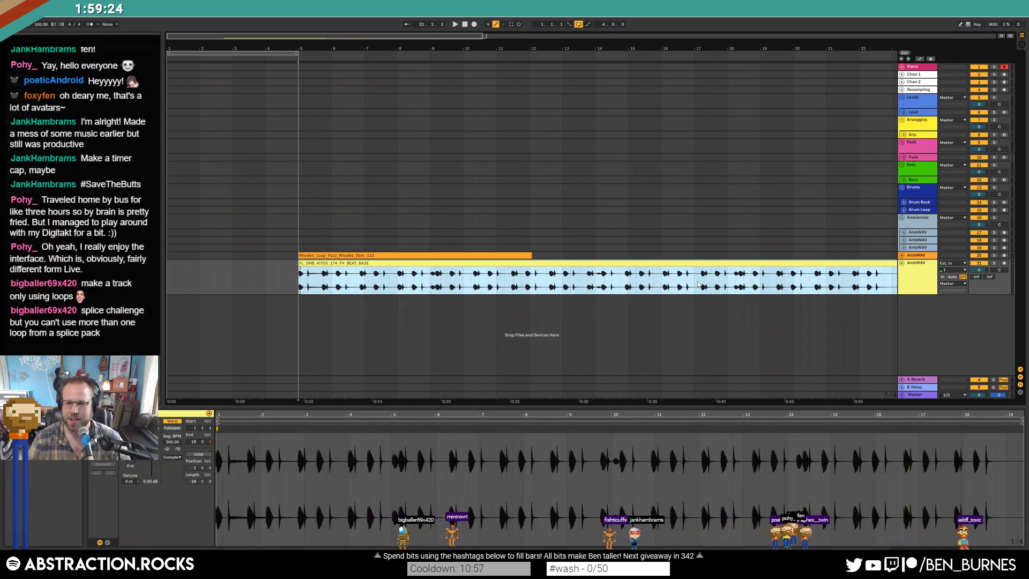
drag(650, 265, 478, 210)
click(904, 210)
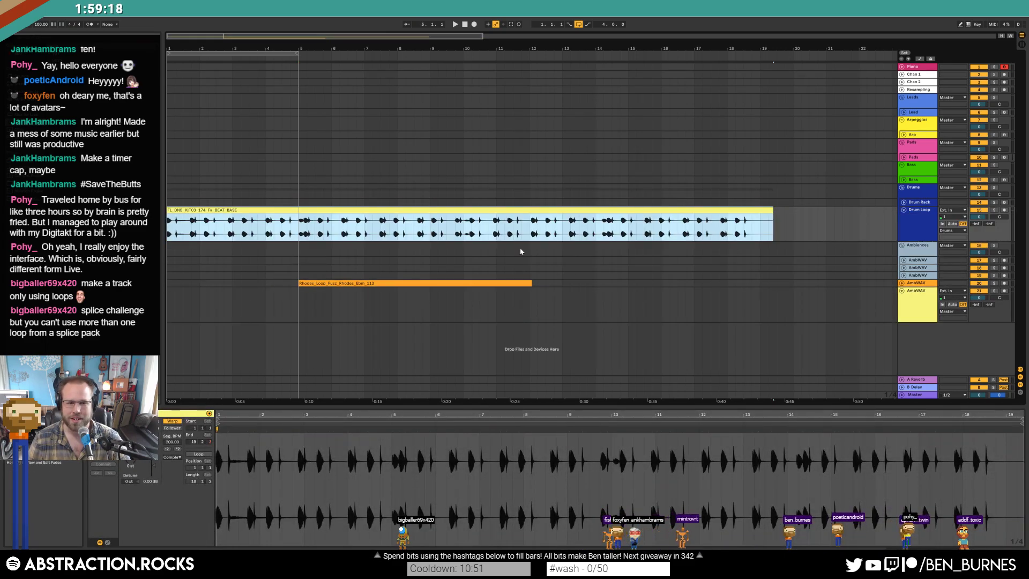
- Change the drum clip's warp mode to Beats and audition the loop from bar 1
click(701, 236)
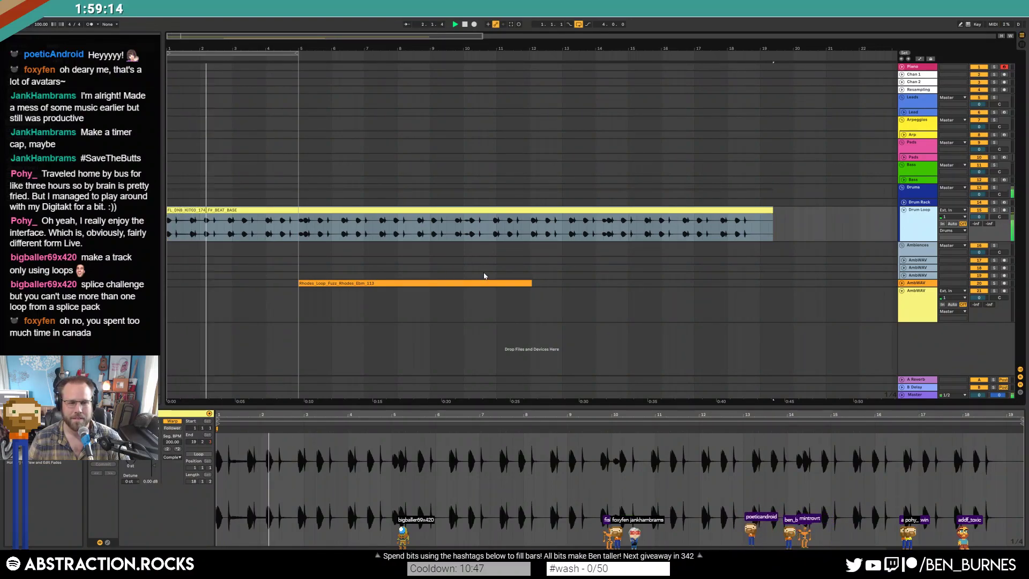
click(242, 210)
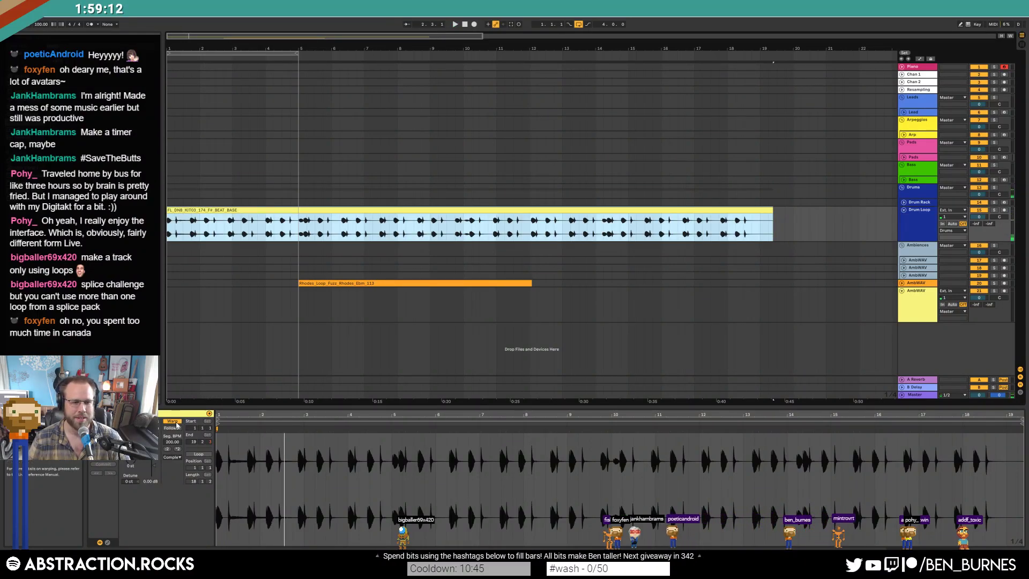
click(171, 458)
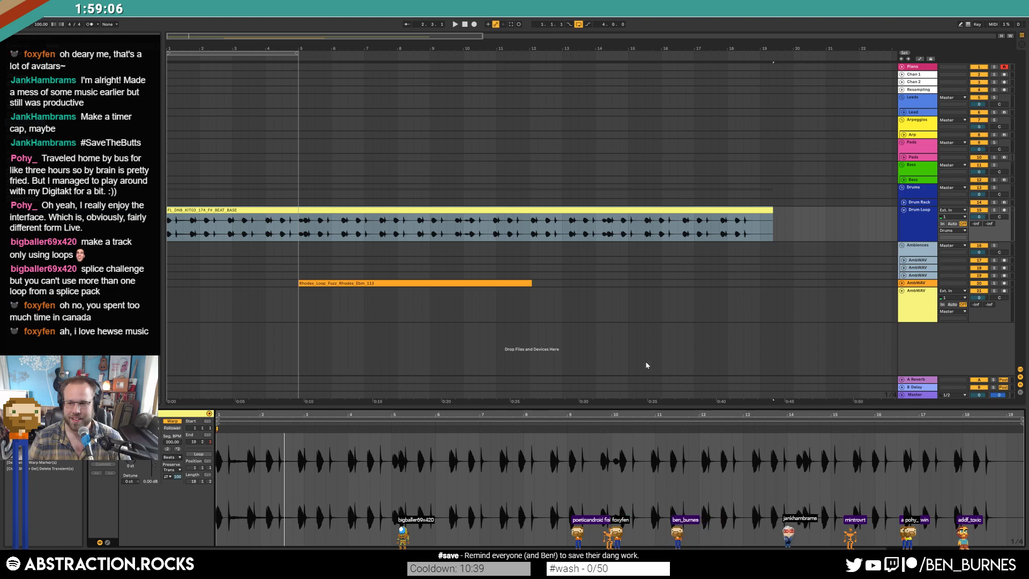
click(200, 209)
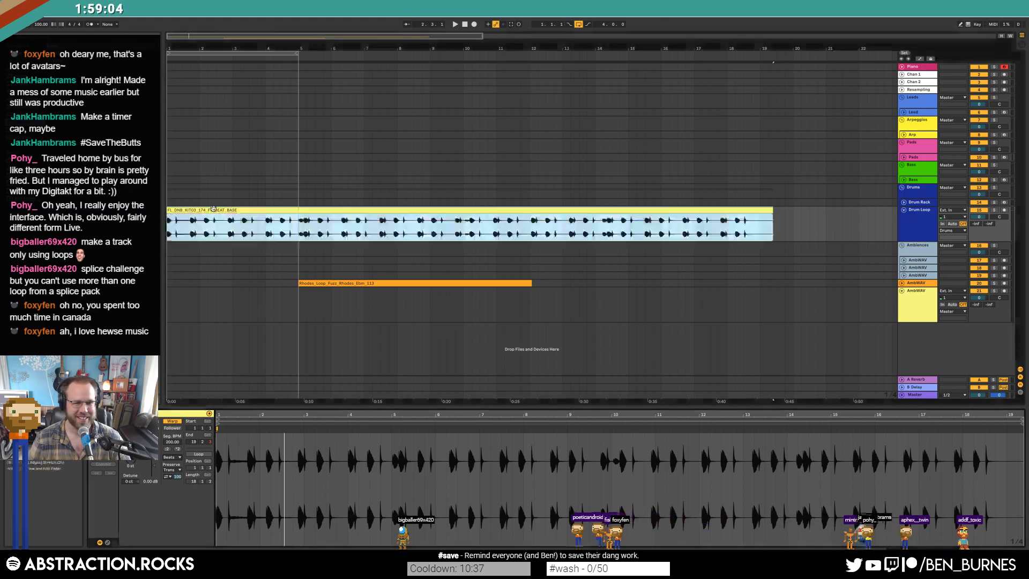
key(space)
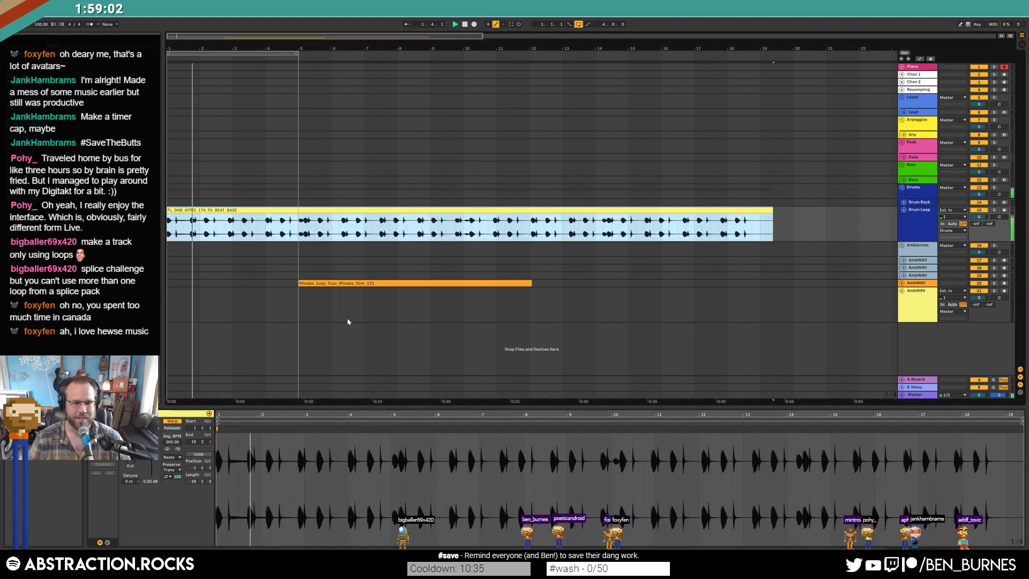
- Move the Rhodes loop clip to bar 1 of the Pads track and stop playback
click(902, 283)
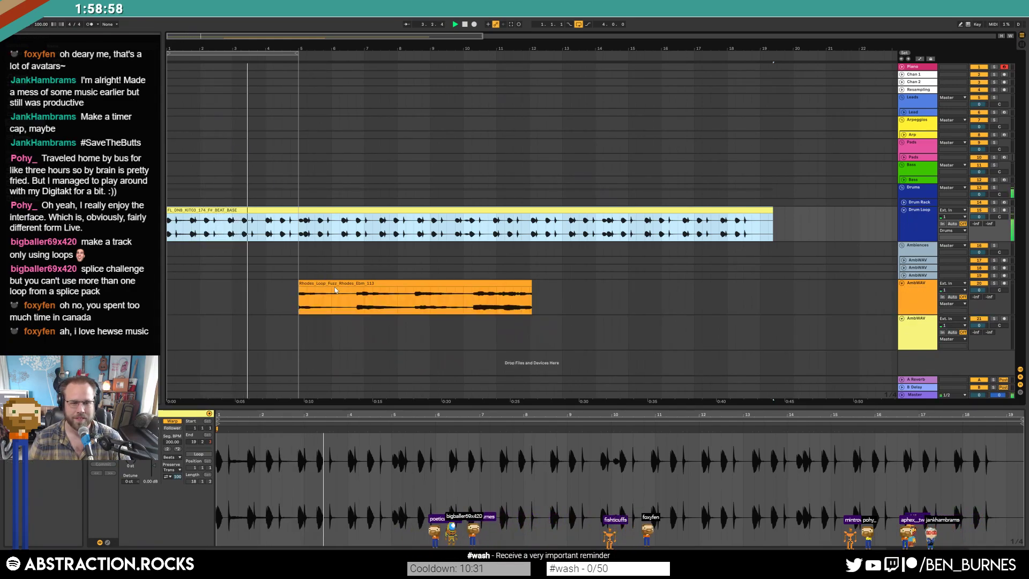
click(346, 300)
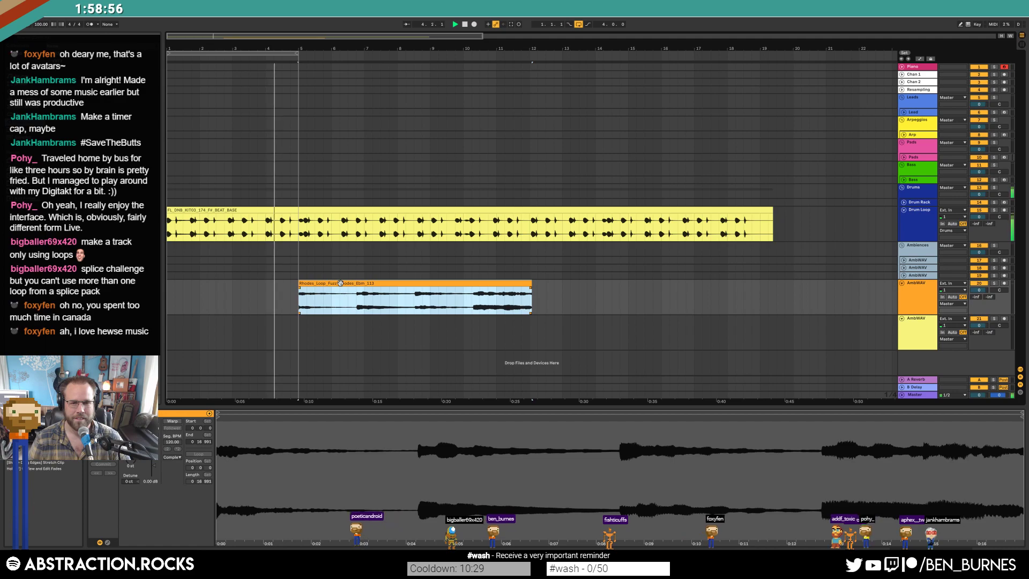
drag(347, 300, 192, 157)
key(space)
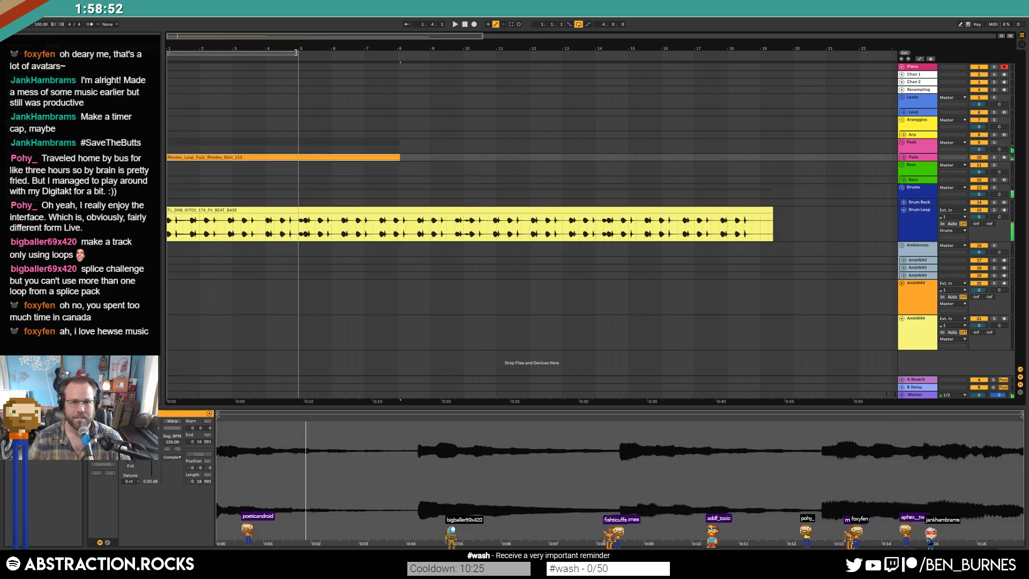
- Set the drum clip's segment BPM to 174 and play it together with the Rhodes loop
click(200, 220)
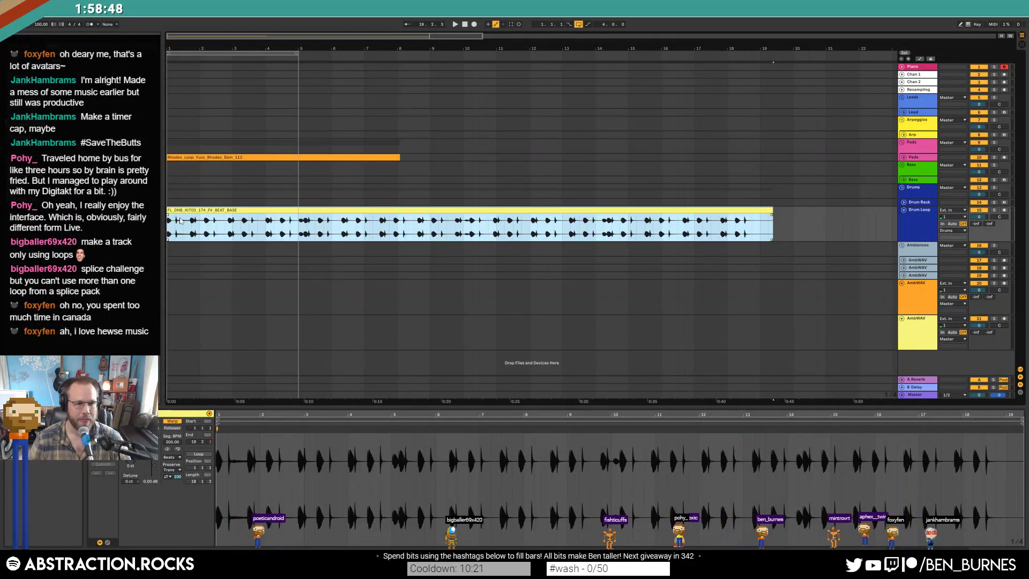
scroll(181, 231, up, 6)
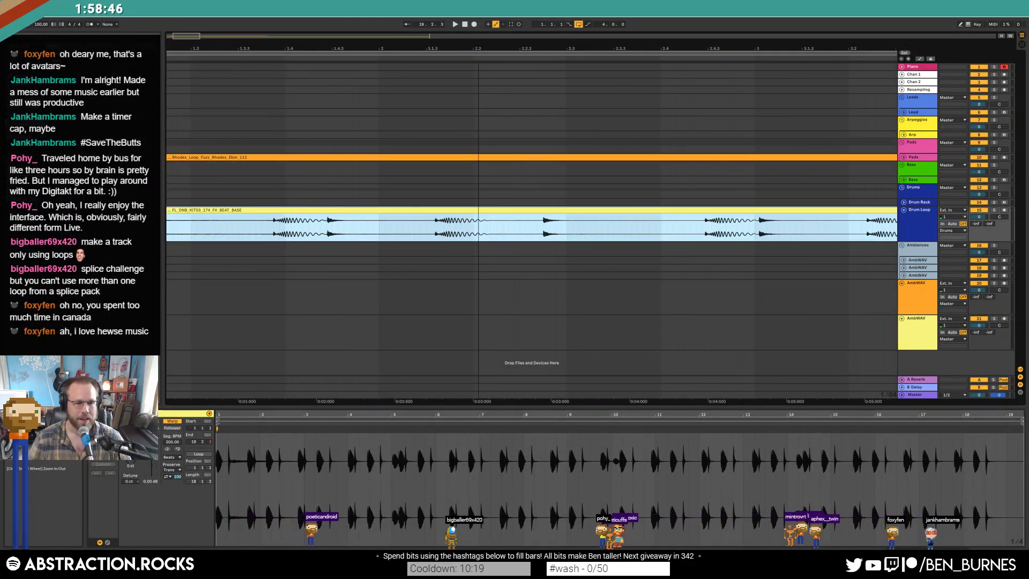
scroll(180, 232, down, 3)
click(259, 311)
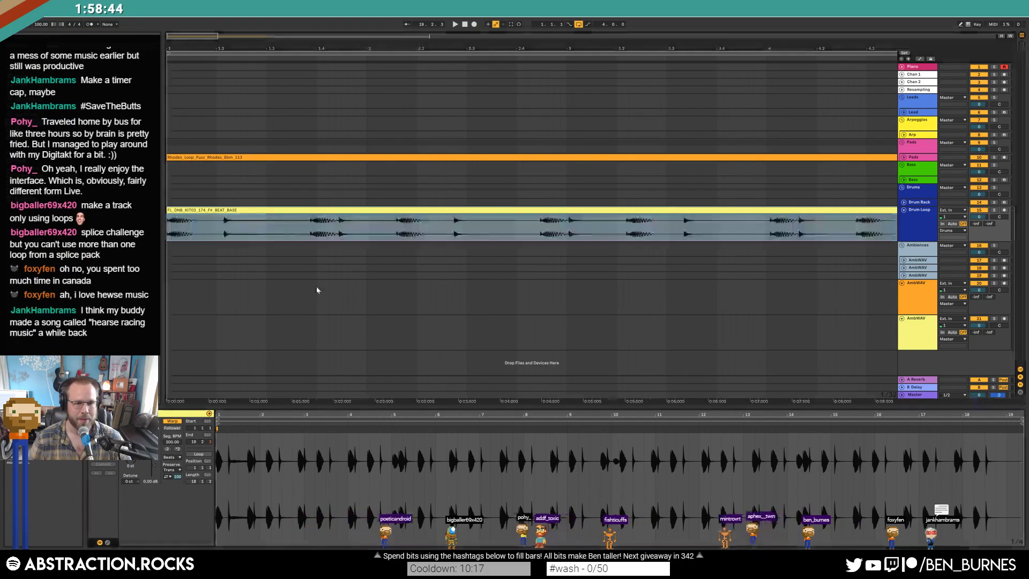
click(211, 56)
click(268, 210)
scroll(268, 210, down, 3)
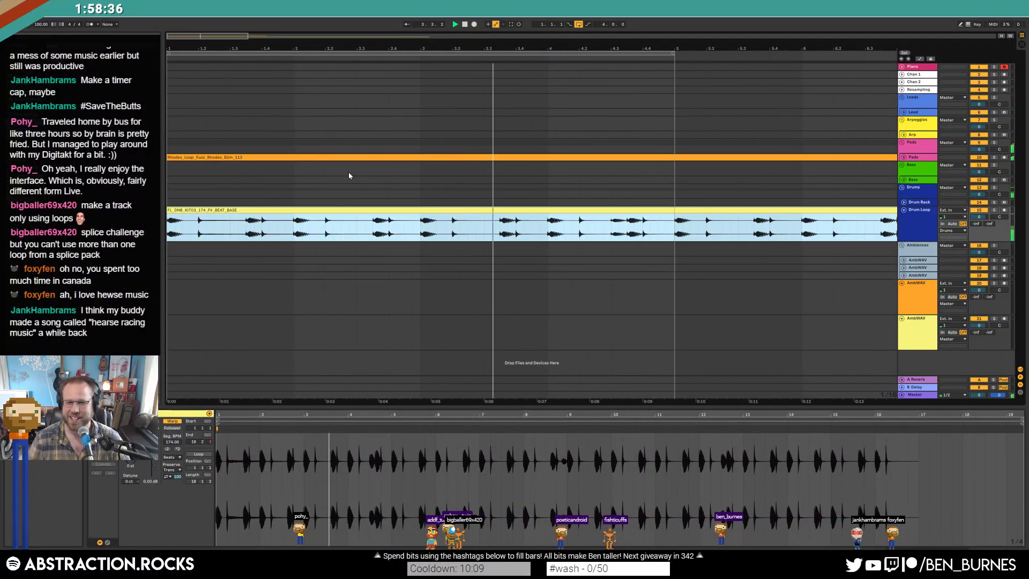
- Trim the Rhodes clip to end at bar 5 and delete the part of the drum clip beyond bar 5
drag(262, 48, 262, 37)
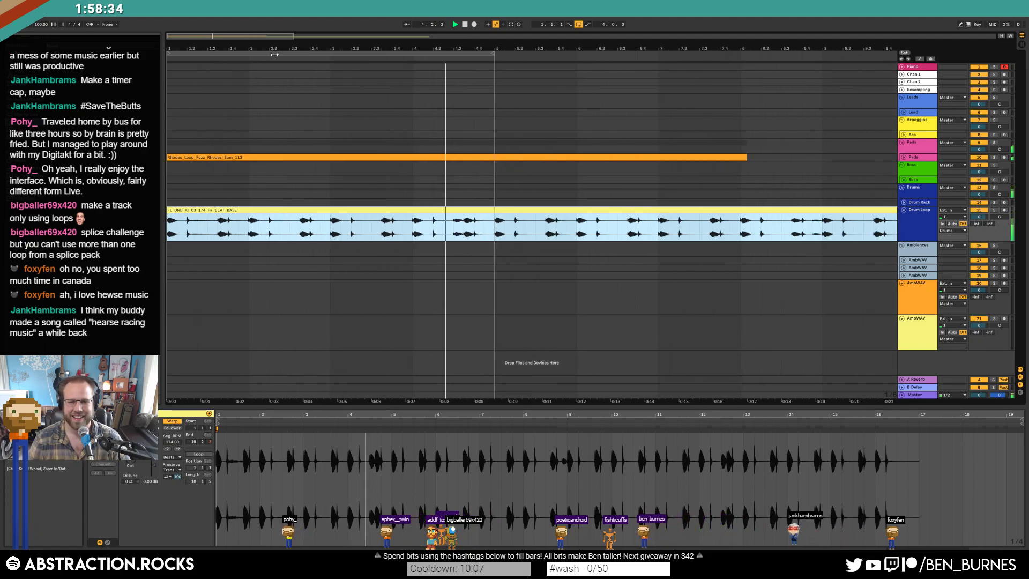
mouse_move(746, 158)
mouse_down()
mouse_move(500, 214)
mouse_move(494, 234)
mouse_move(605, 219)
mouse_up()
key(End)
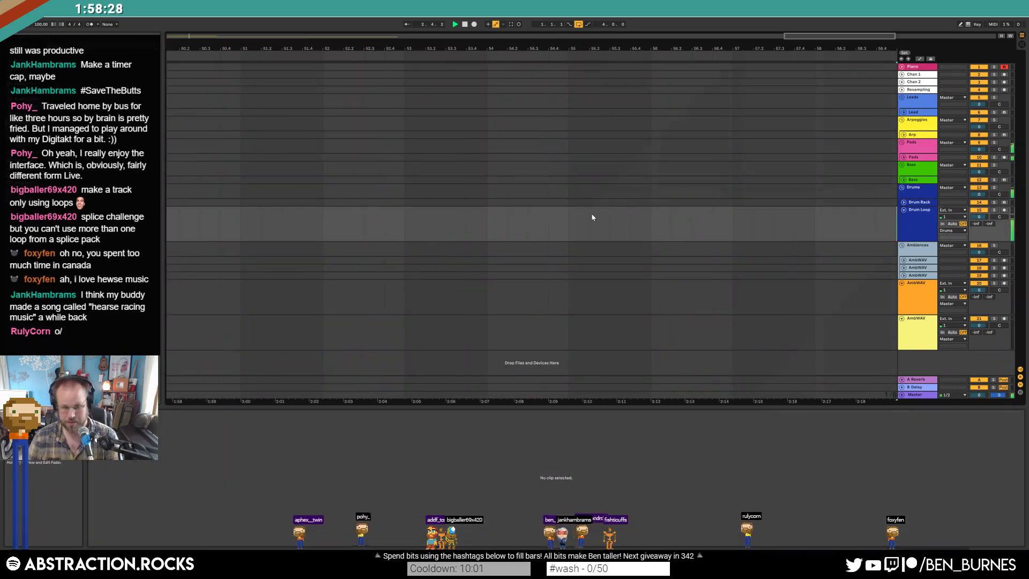
key(Home)
drag(494, 220, 546, 218)
key(Delete)
click(639, 217)
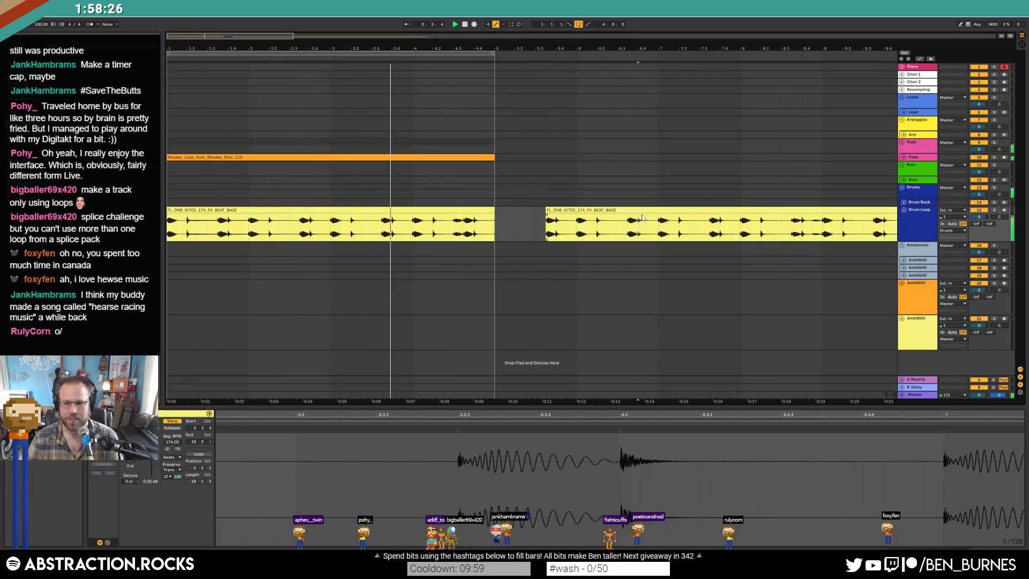
click(565, 222)
key(Delete)
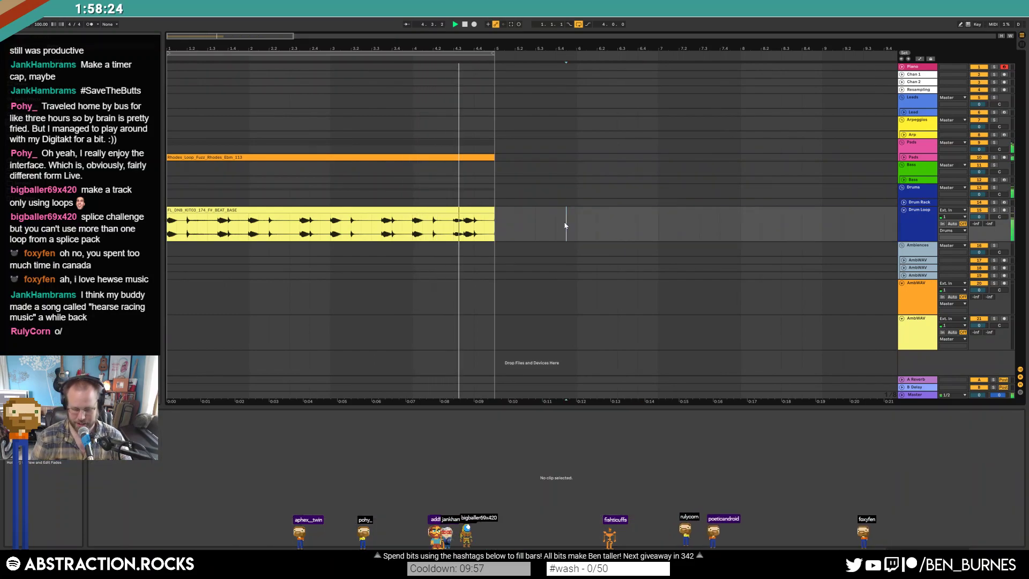
- Turn on the Drum Loop track's EQ Eight, set its low cut to about 118 Hz and play the loop
key(Home)
double_click(925, 221)
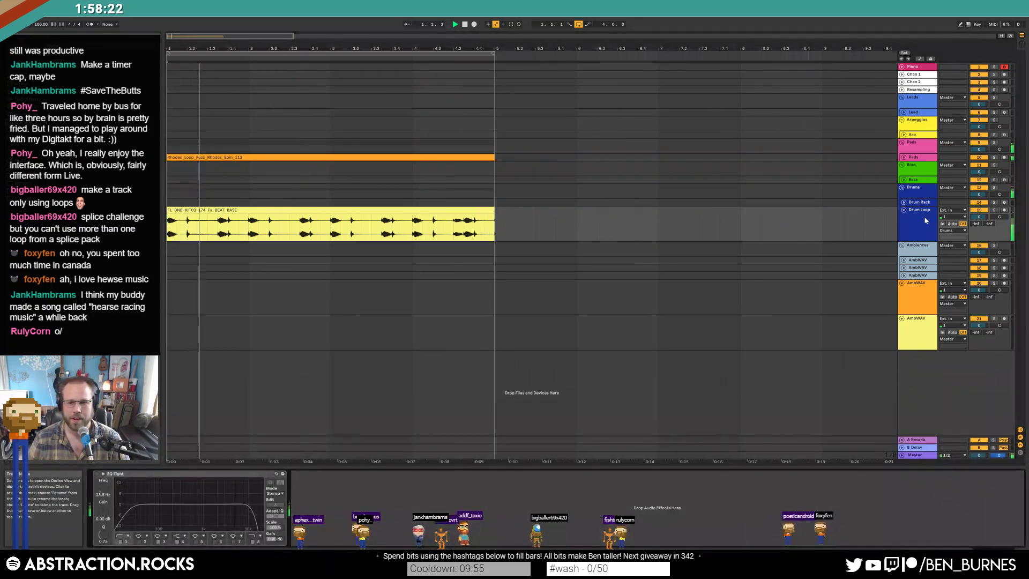
click(98, 474)
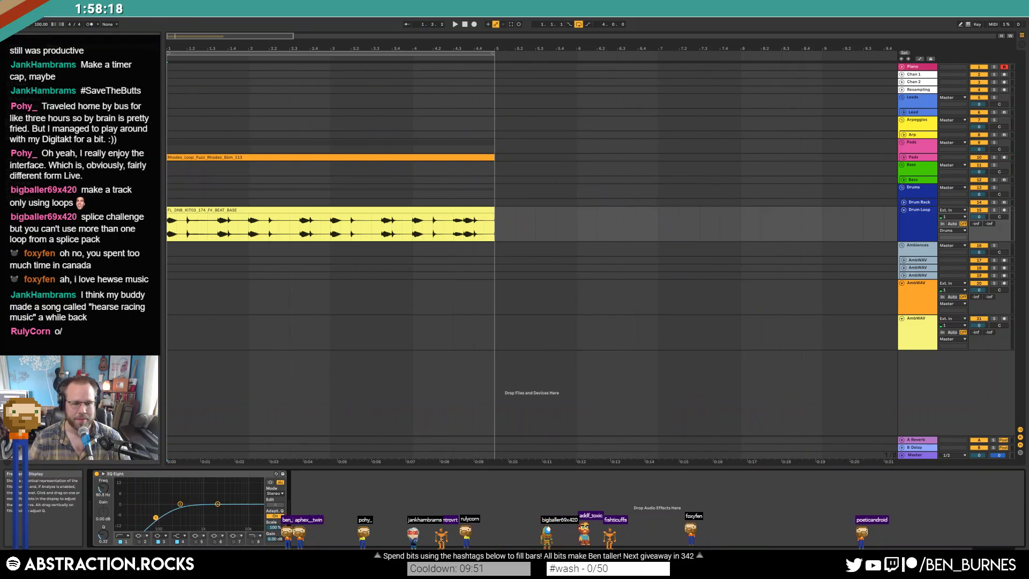
click(256, 218)
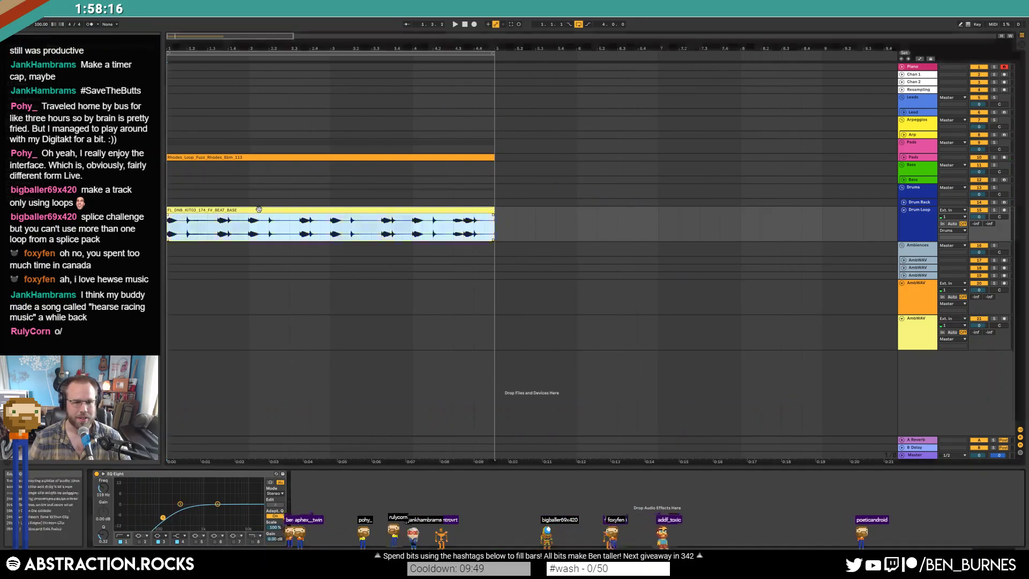
drag(164, 519, 164, 515)
key(space)
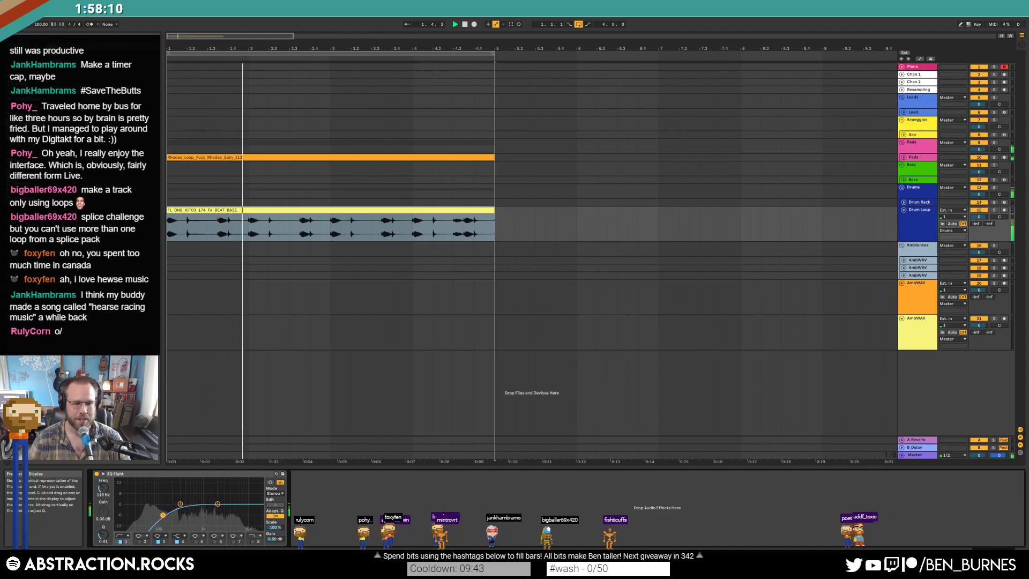
- Unfold the Drum Rack and Pads tracks and turn on warping for the Rhodes loop clip
click(914, 202)
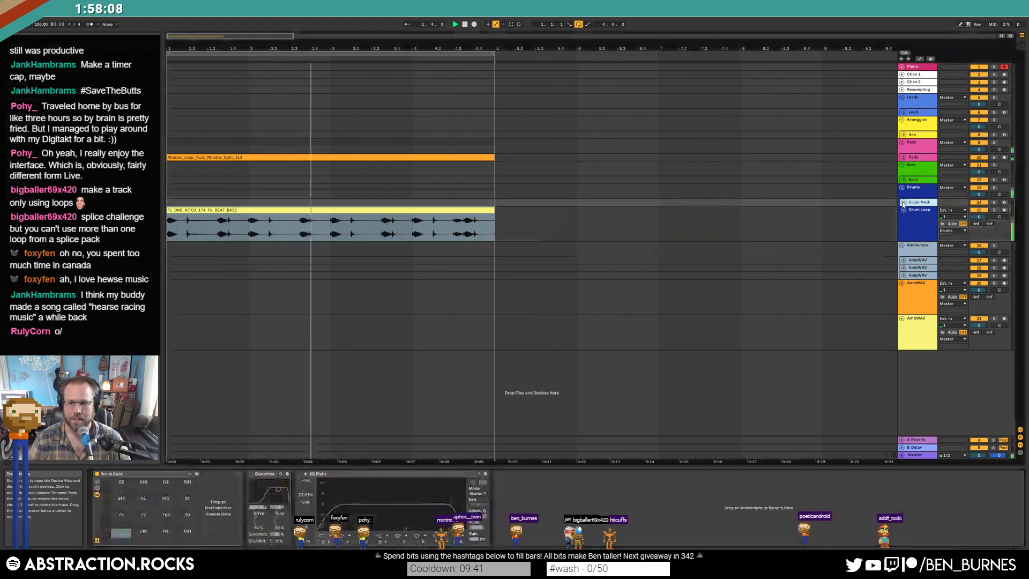
click(906, 159)
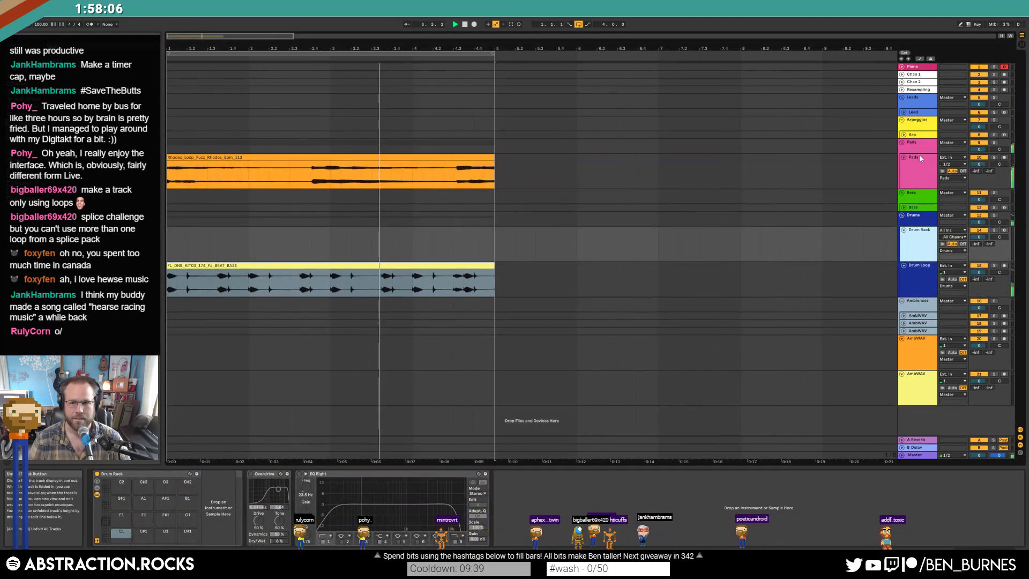
click(370, 159)
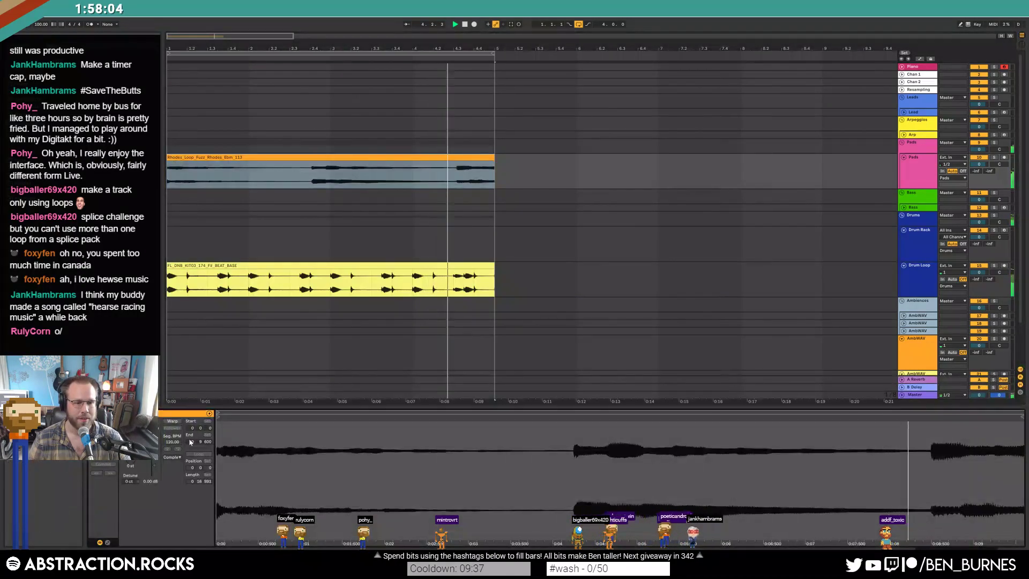
key(space)
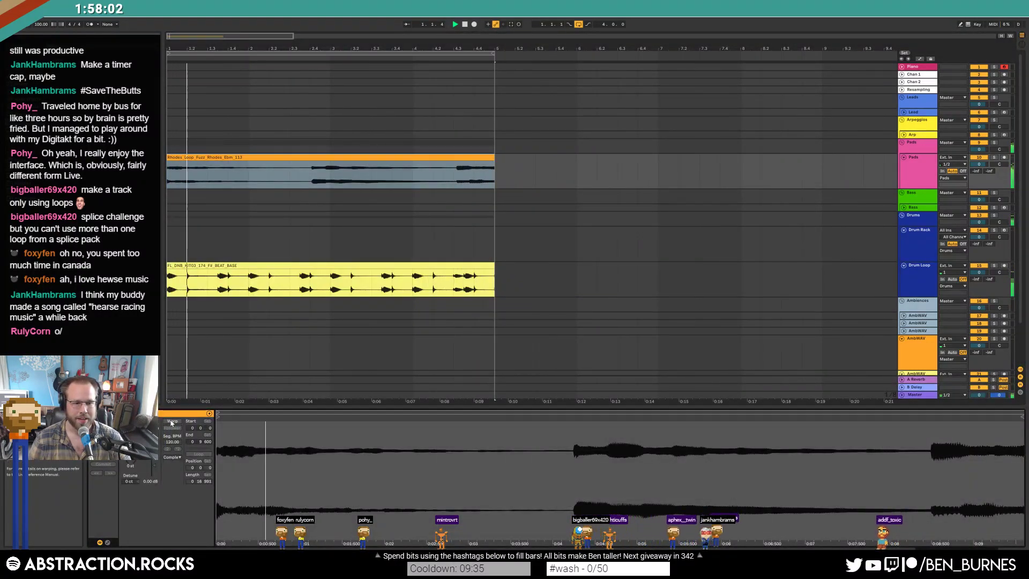
click(172, 420)
- Add warp markers at the Rhodes clip's second and third chords and move them to about 2.4.3 and 4.3.3
double_click(575, 429)
drag(574, 430, 568, 429)
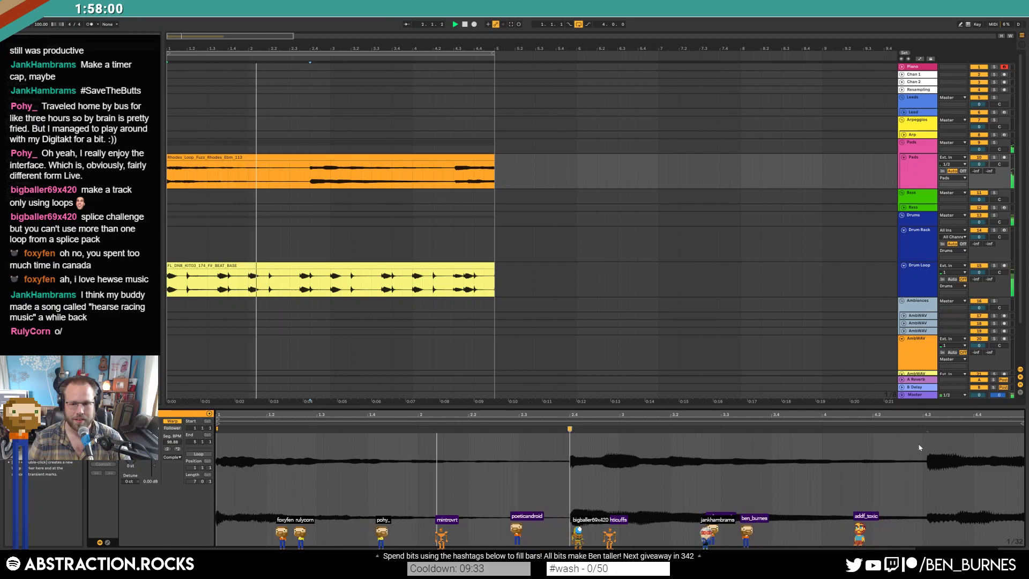
drag(926, 429, 948, 428)
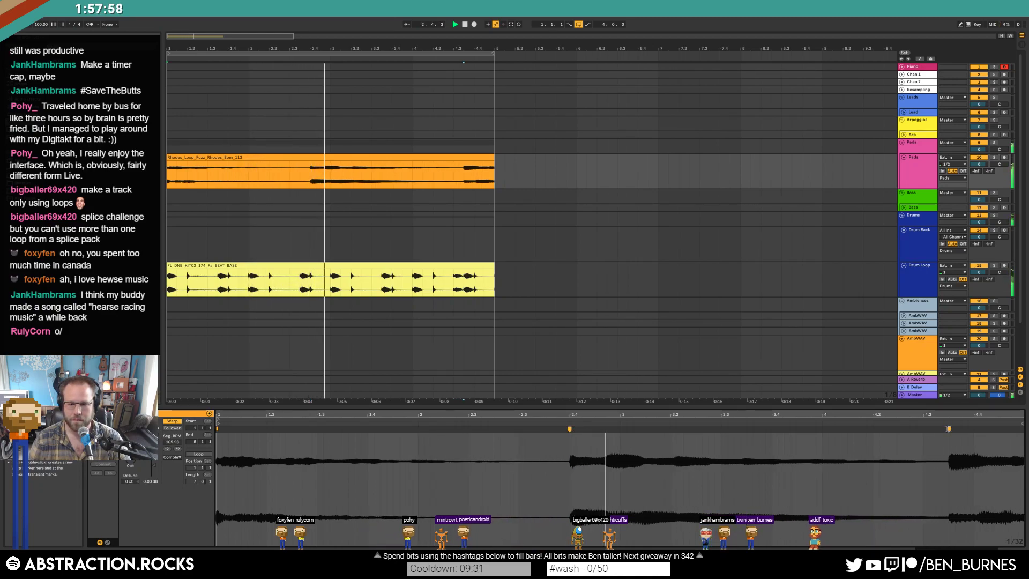
drag(570, 429, 595, 429)
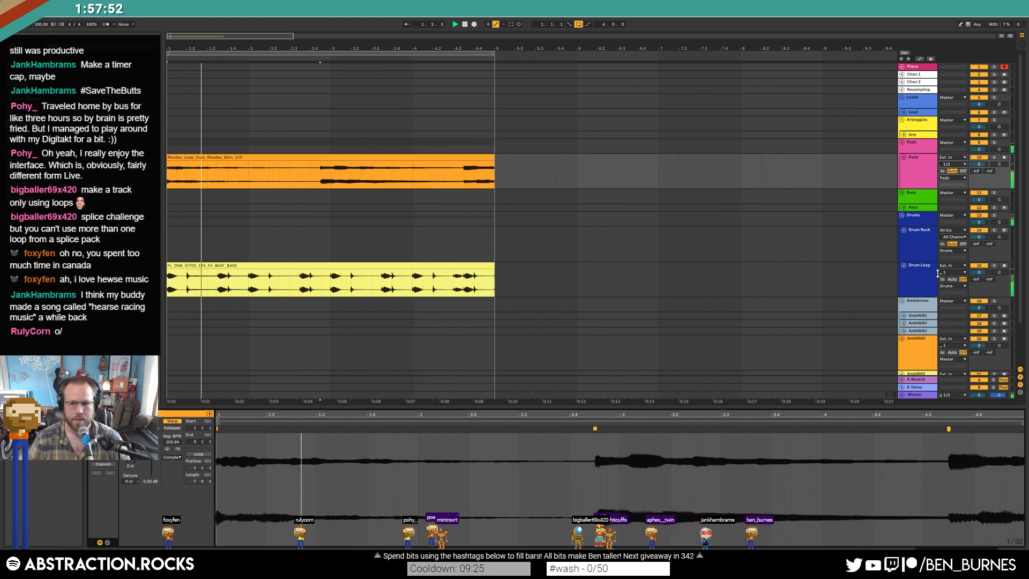
- Stop playback, create a one-bar MIDI clip at bar 1 of the Drum Rack track and extend it to bar 5
click(920, 241)
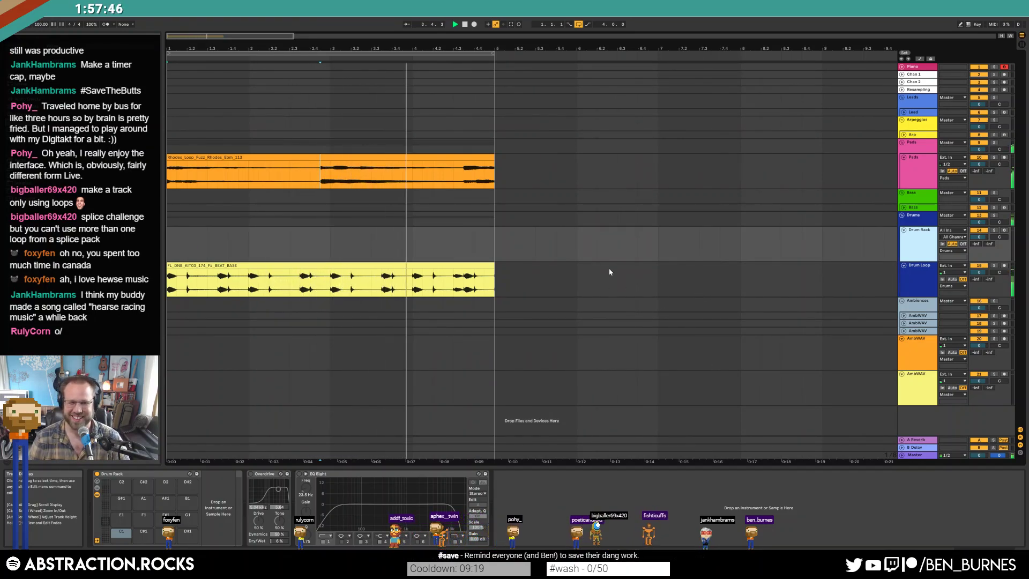
click(179, 255)
key(space)
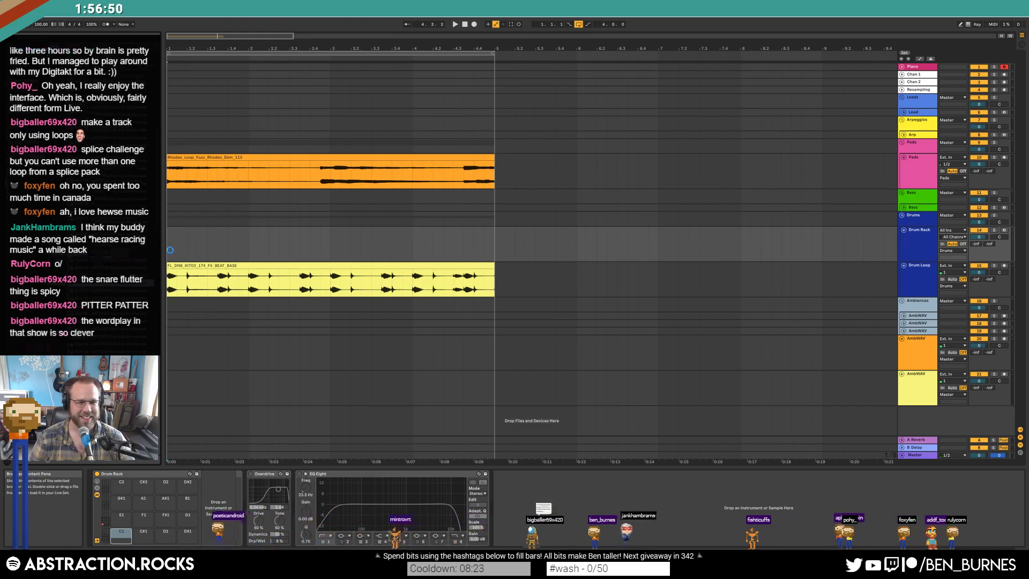
drag(170, 250, 223, 250)
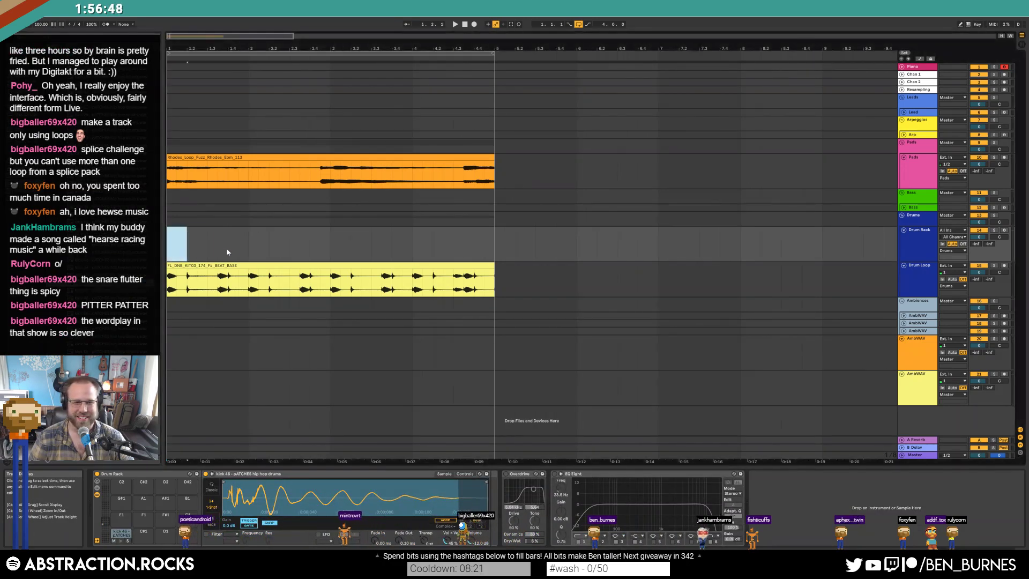
key(ctrl+shift+m)
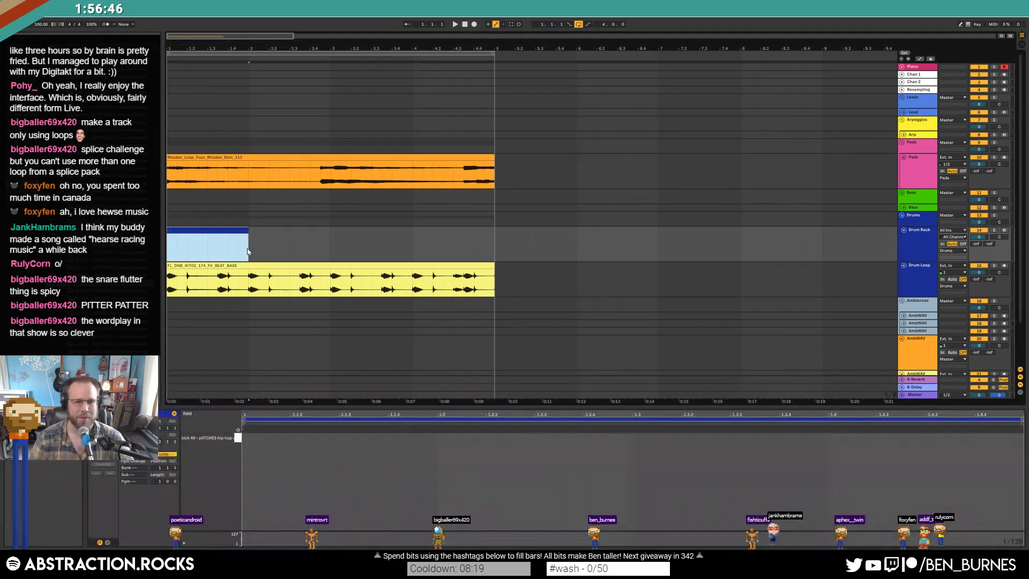
drag(247, 230, 502, 252)
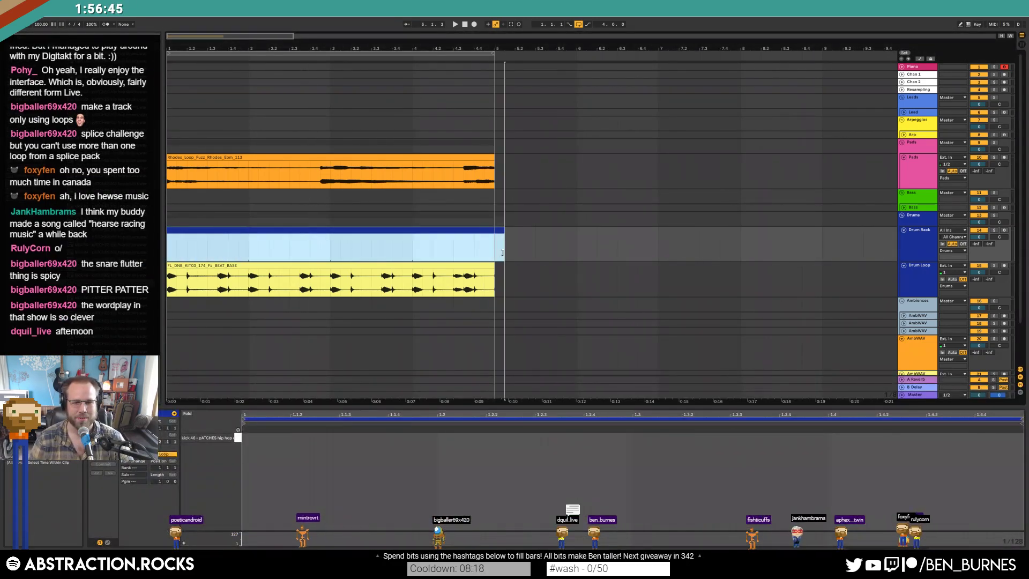
click(440, 233)
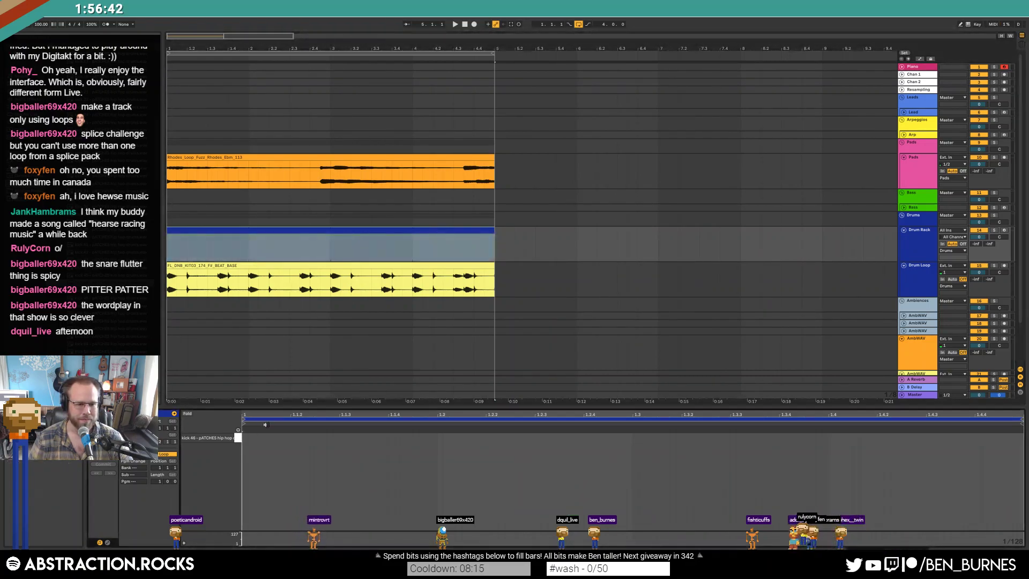
- Draw kick notes at 1.1.1 and 1.3.3 in the looping Drum Rack clip, playing the beat in between
drag(246, 439, 298, 438)
key(space)
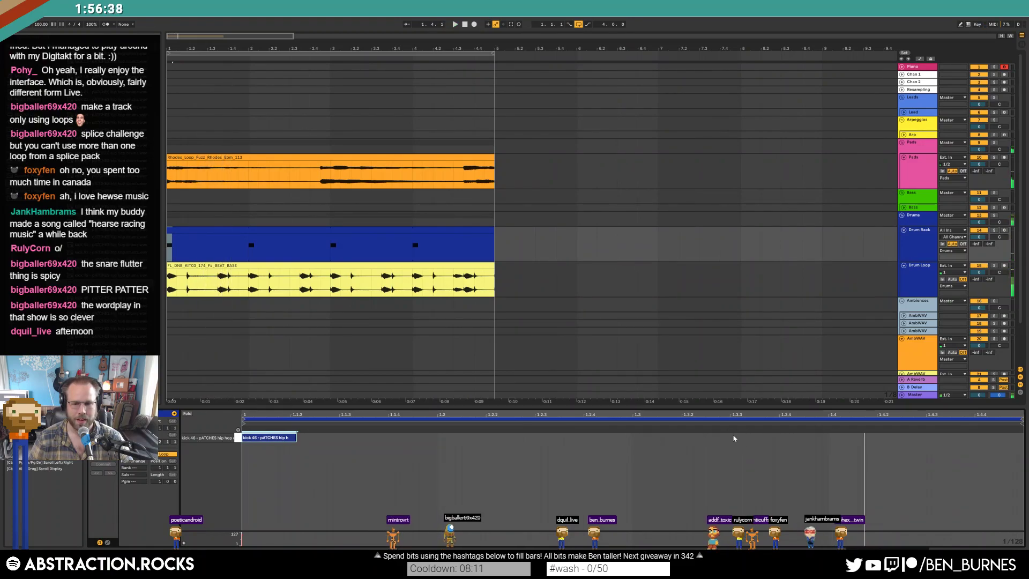
drag(732, 438, 802, 432)
scroll(735, 470, up, 3)
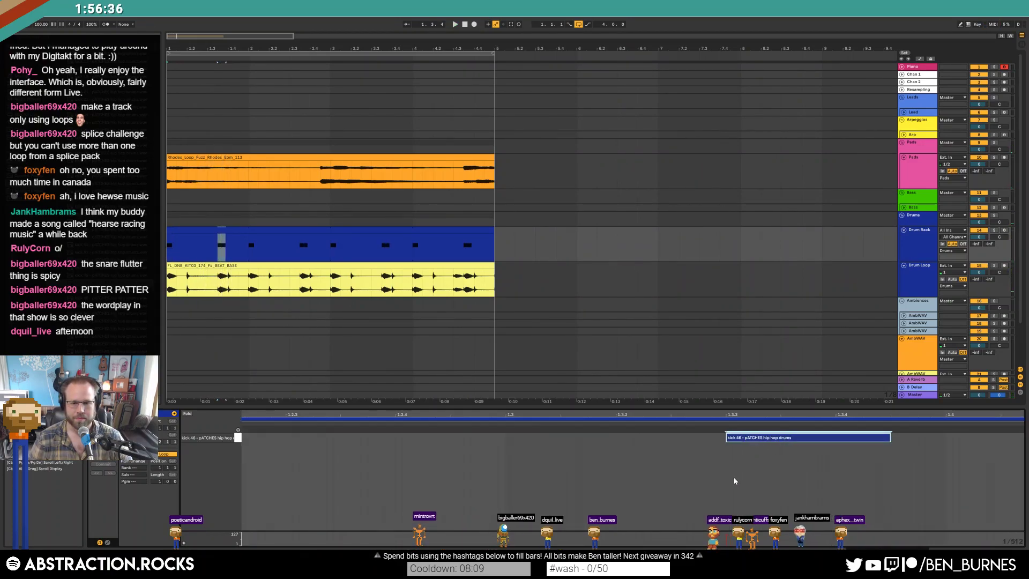
scroll(711, 496, down, 3)
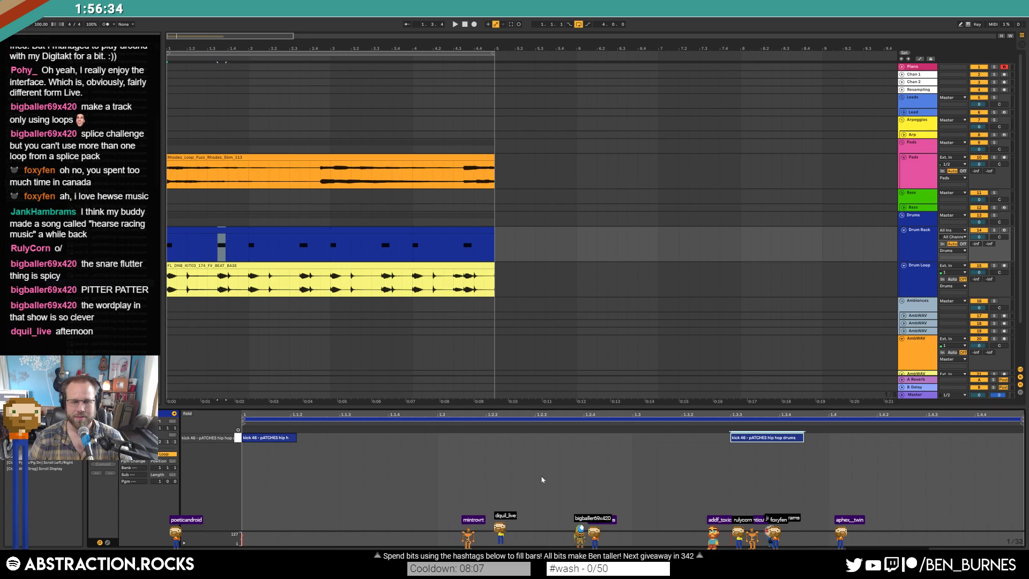
- Shorten both kick notes to a sixteenth note each
click(315, 453)
drag(295, 437, 290, 437)
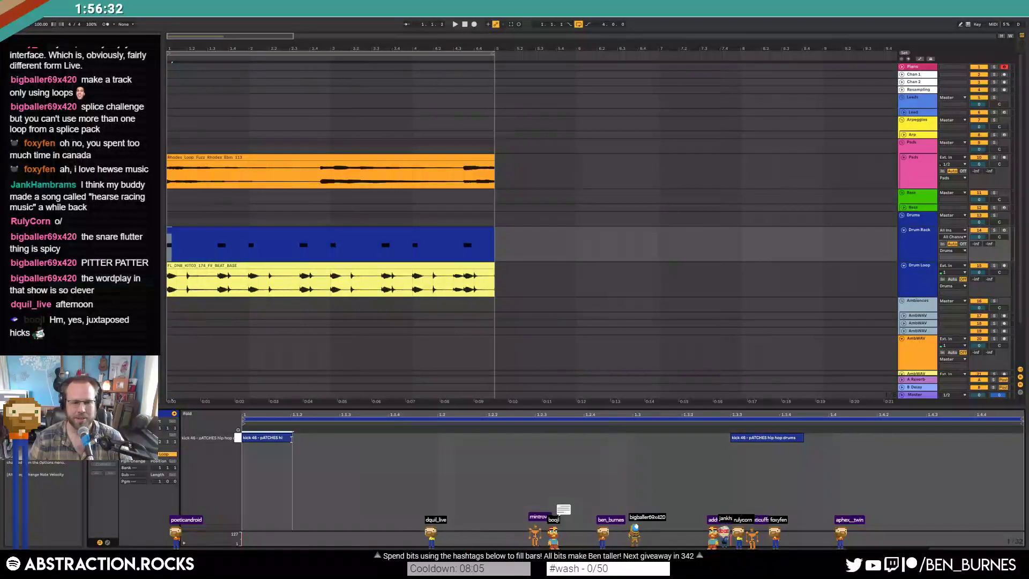
click(388, 455)
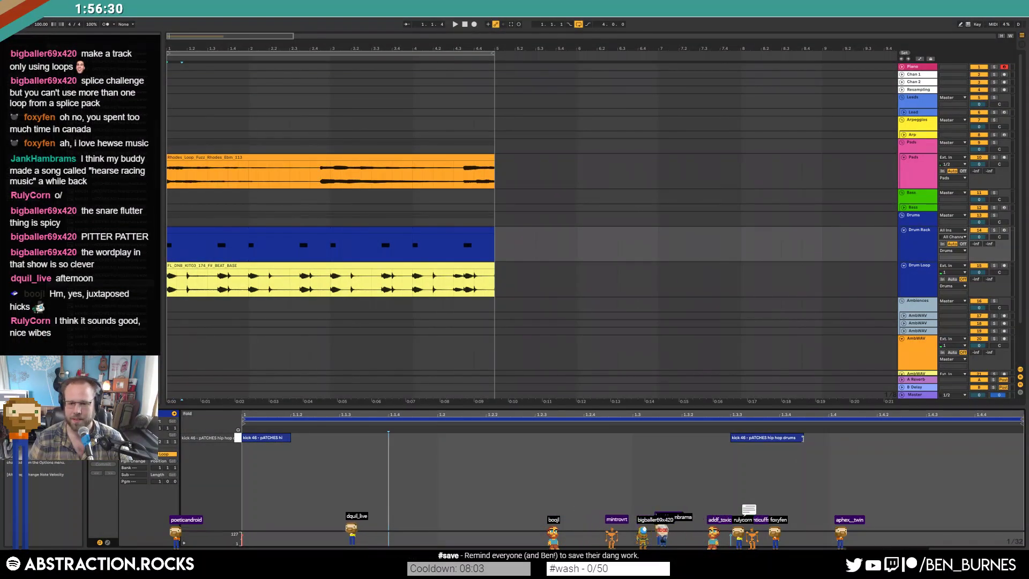
click(804, 474)
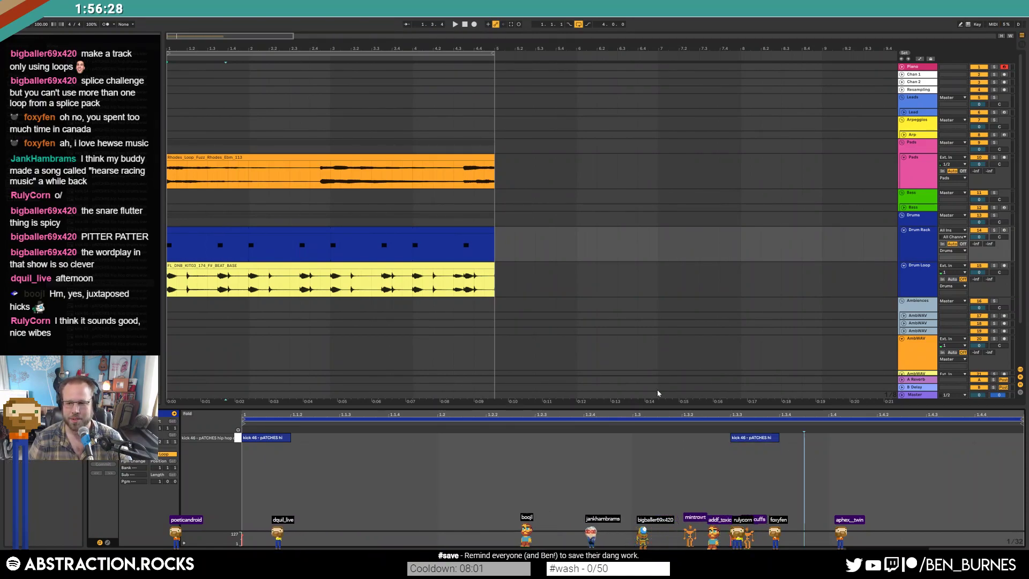
- Play the arrangement and examine the drum loop's waveform against the kick pattern
key(space)
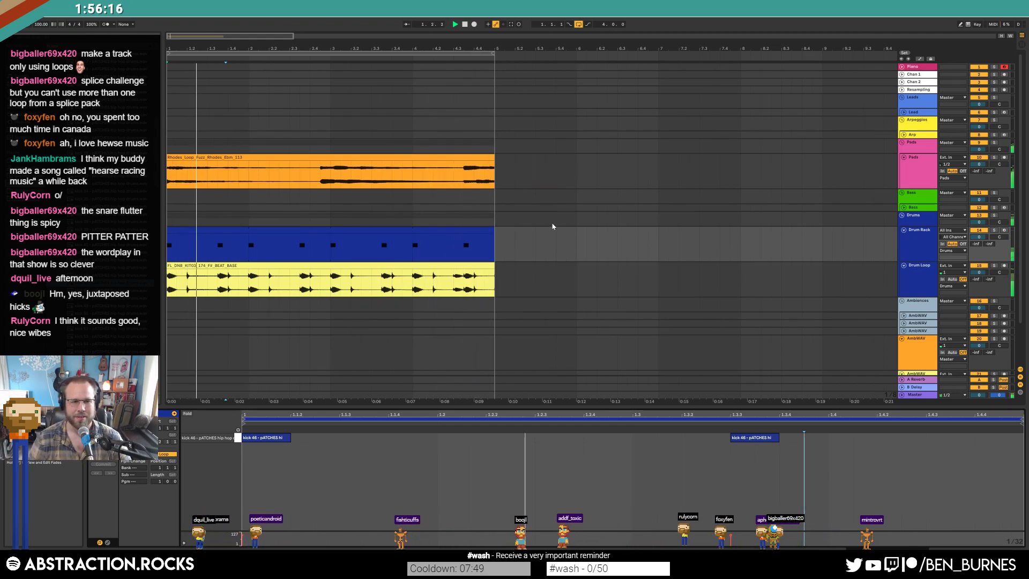
scroll(202, 284, up, 3)
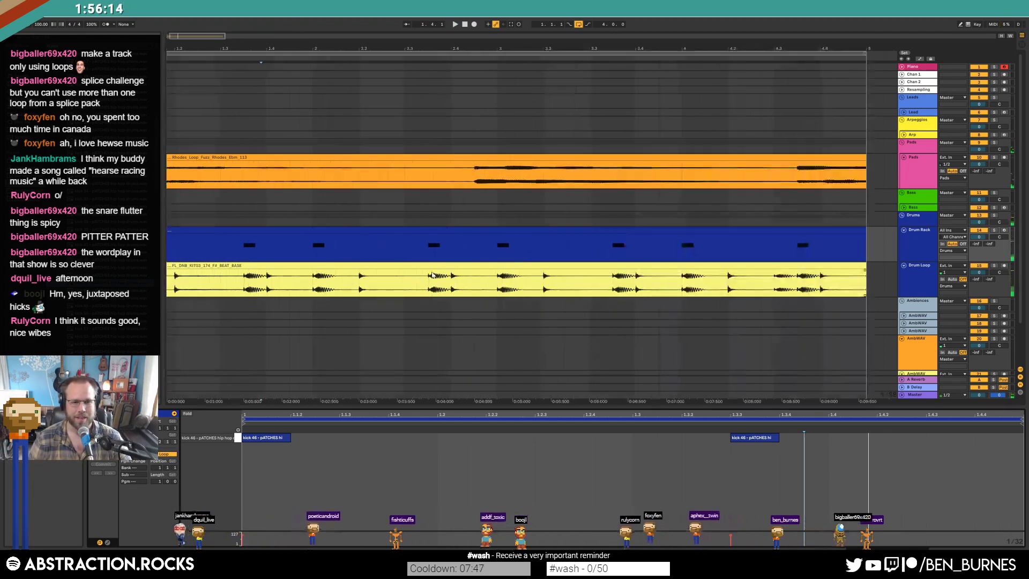
scroll(676, 310, up, 3)
drag(191, 34, 307, 40)
click(465, 24)
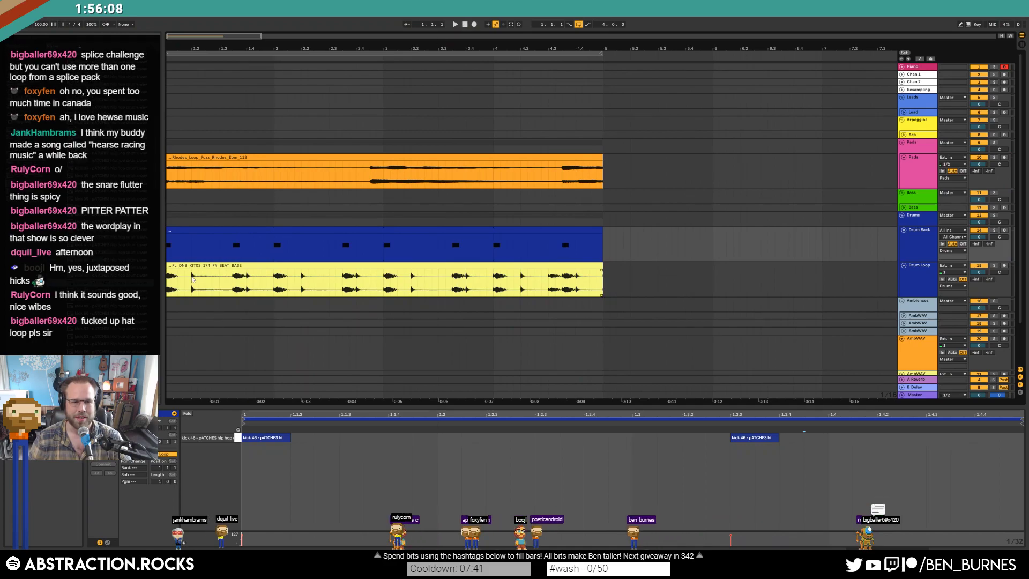
click(192, 278)
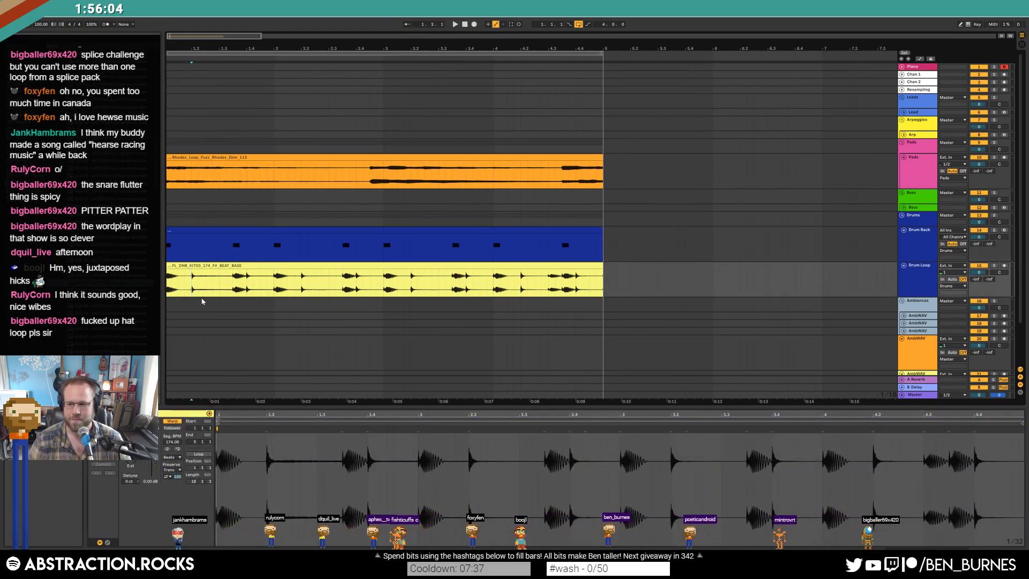
key(space)
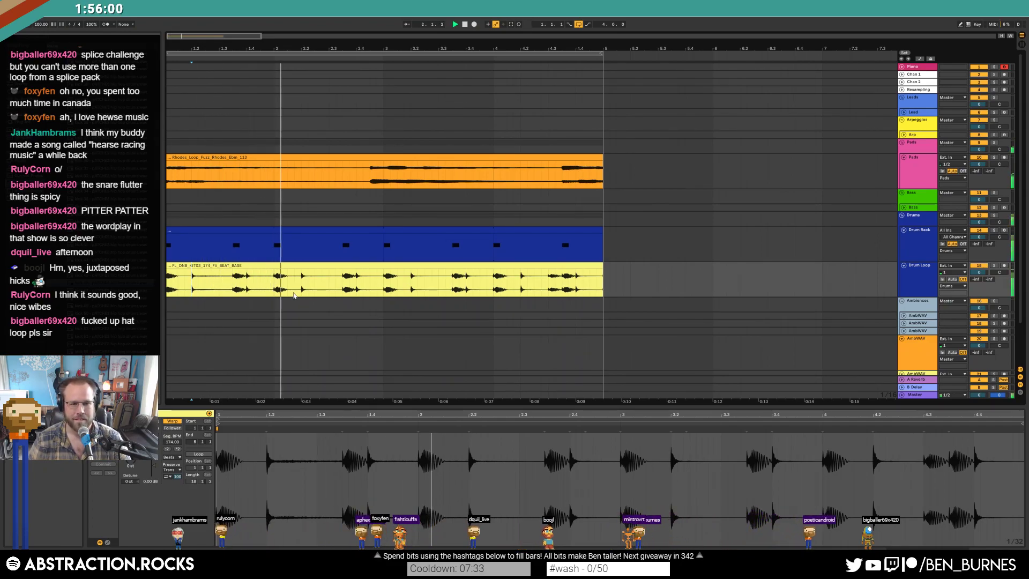
scroll(403, 298, up, 3)
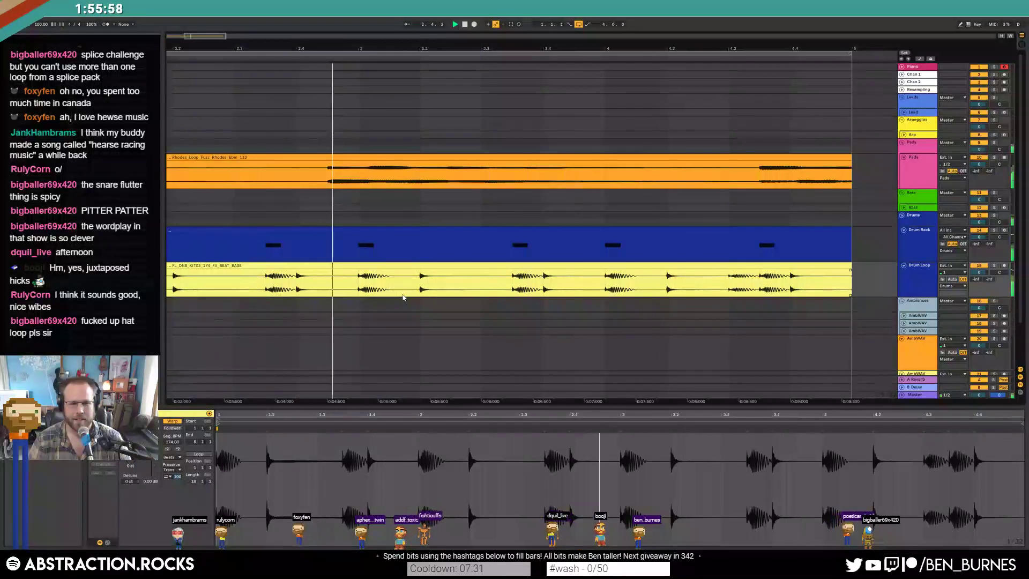
scroll(384, 268, down, 5)
key(space)
- Consolidate bars 1 and 2 of the Drum Rack clip into a two-bar clip and duplicate it over bars 3 and 4
click(306, 229)
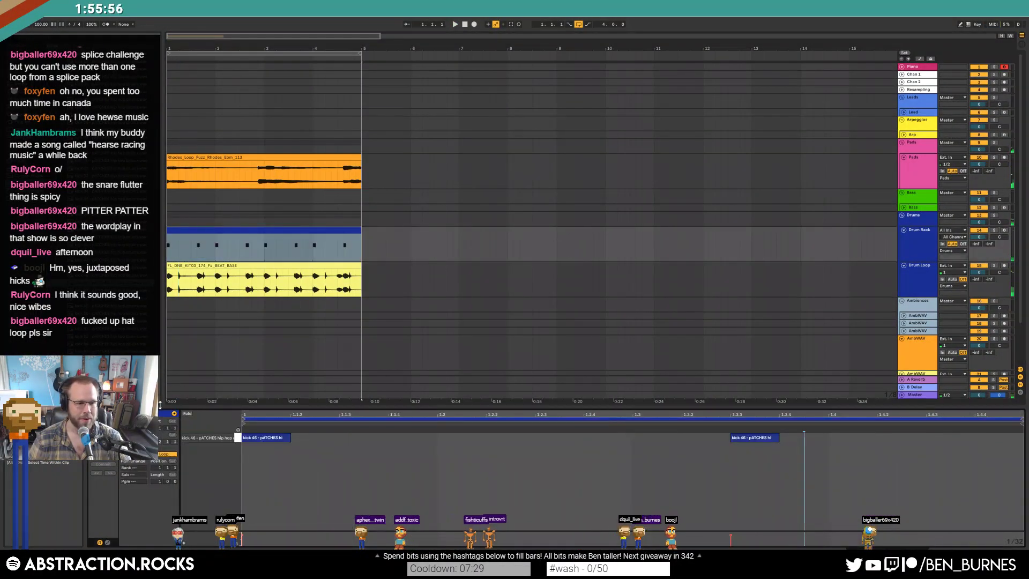
click(184, 244)
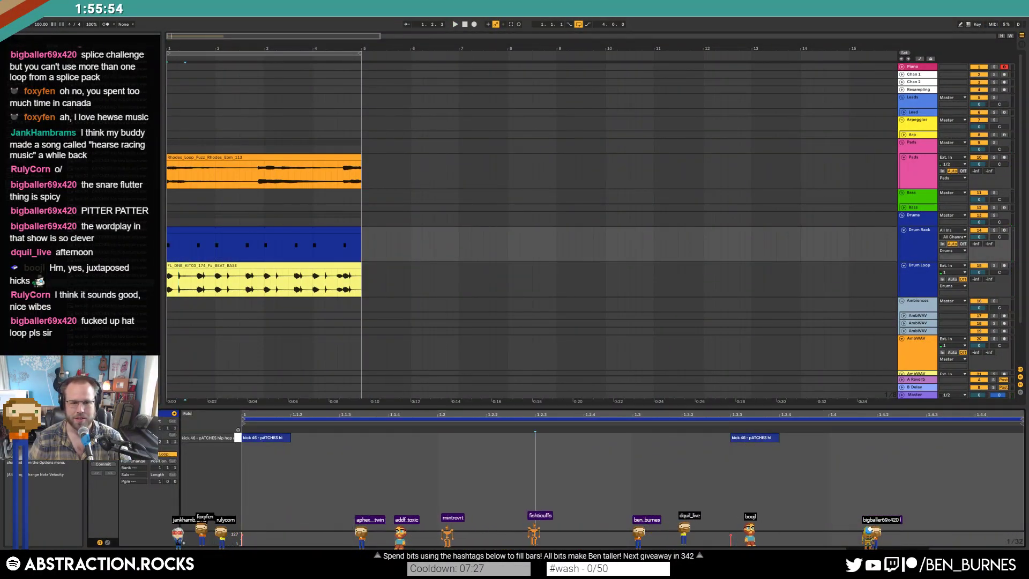
drag(265, 249, 147, 255)
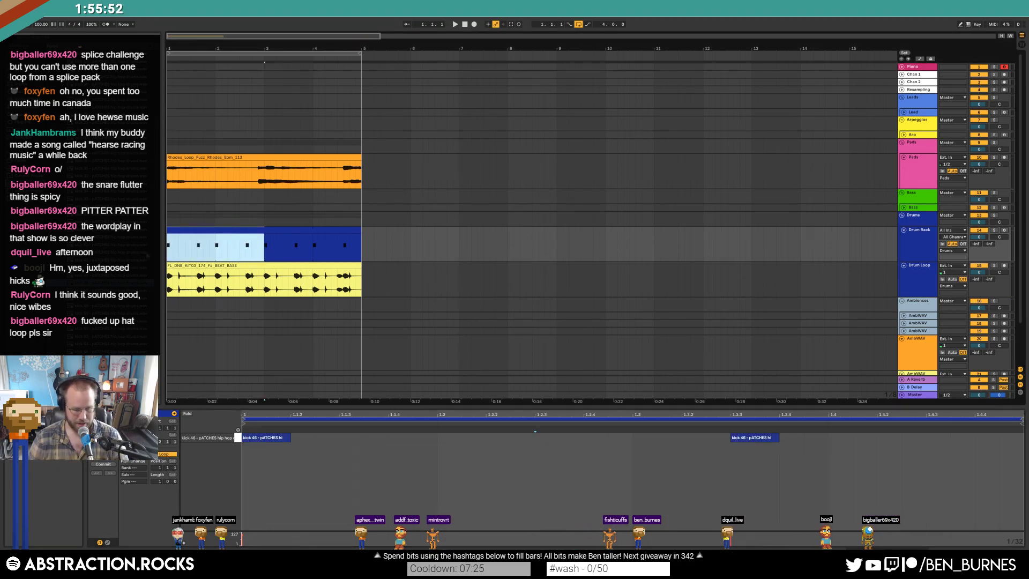
key(ctrl+j)
key(ctrl+d)
click(226, 229)
- Add a short kick note at 2.4.4 in the first Drum Rack clip and play the loop
click(816, 498)
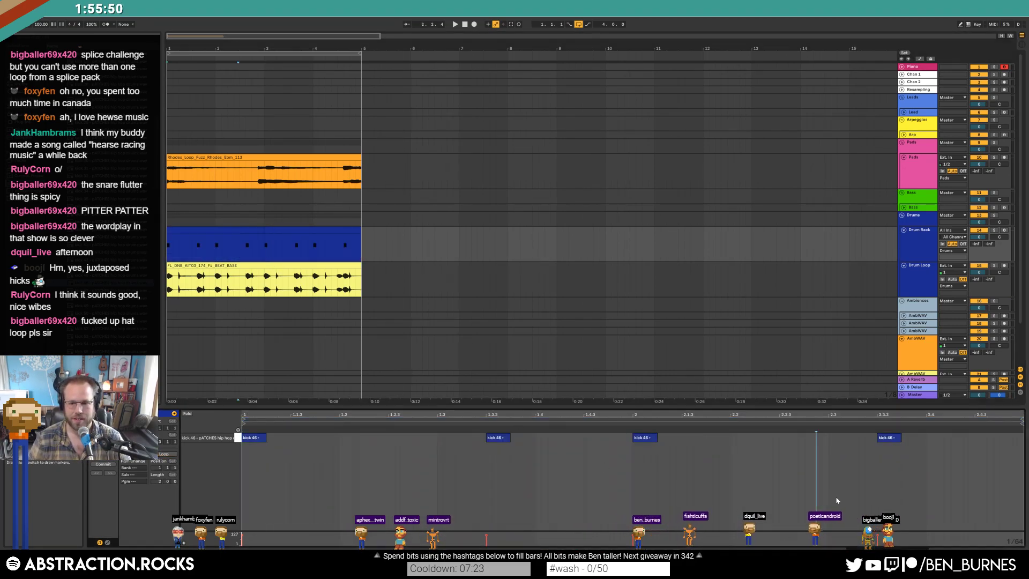
double_click(995, 438)
drag(996, 438, 1009, 436)
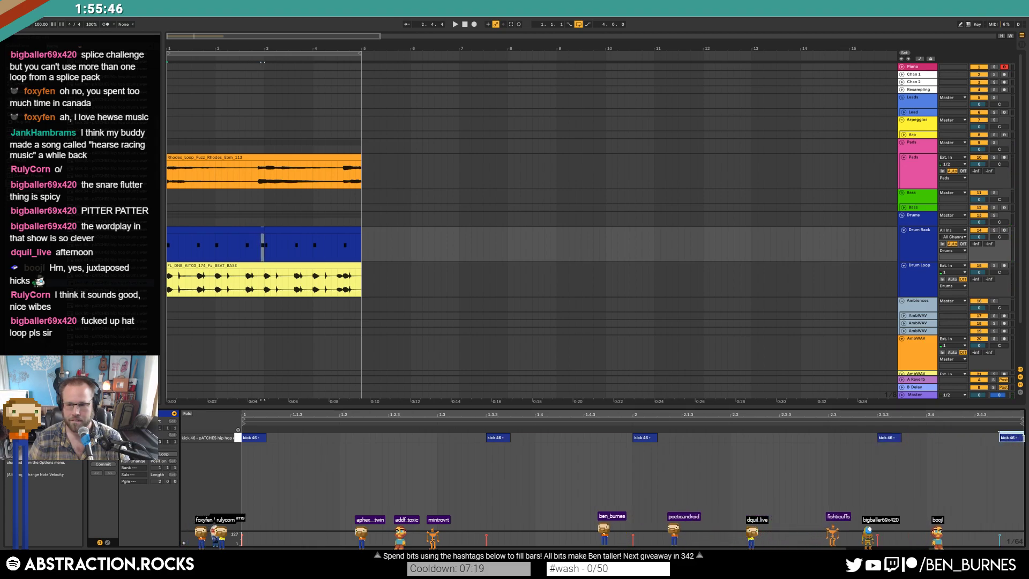
key(space)
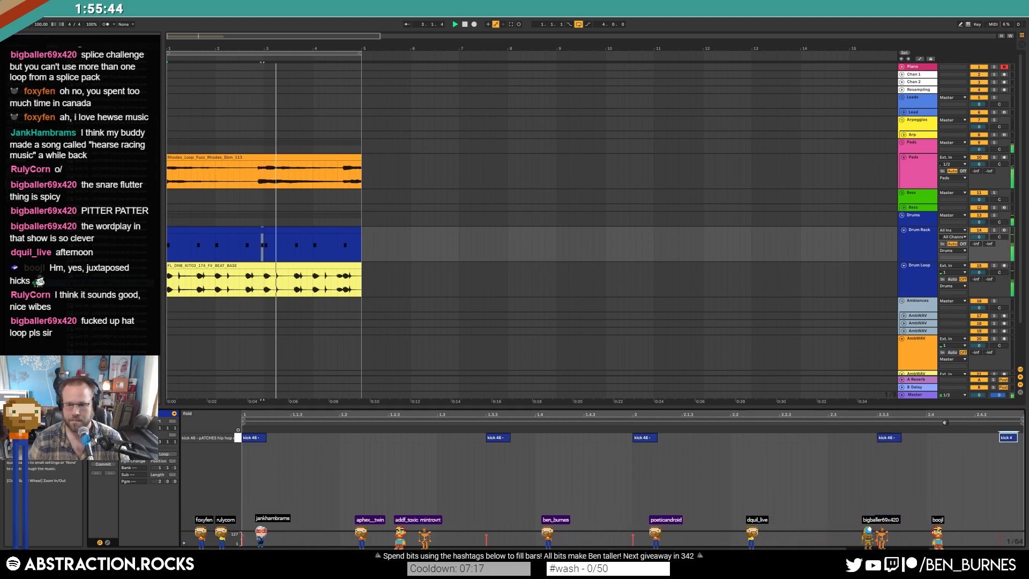
- Stop playback and add short kick notes at 2.3.4, 2.4.2 and 2.4.4 in the second Drum Rack clip
key(space)
click(301, 230)
click(626, 475)
drag(891, 437, 919, 438)
click(944, 445)
double_click(959, 438)
mouse_move(962, 441)
mouse_down()
mouse_move(1019, 440)
mouse_move(961, 438)
mouse_up()
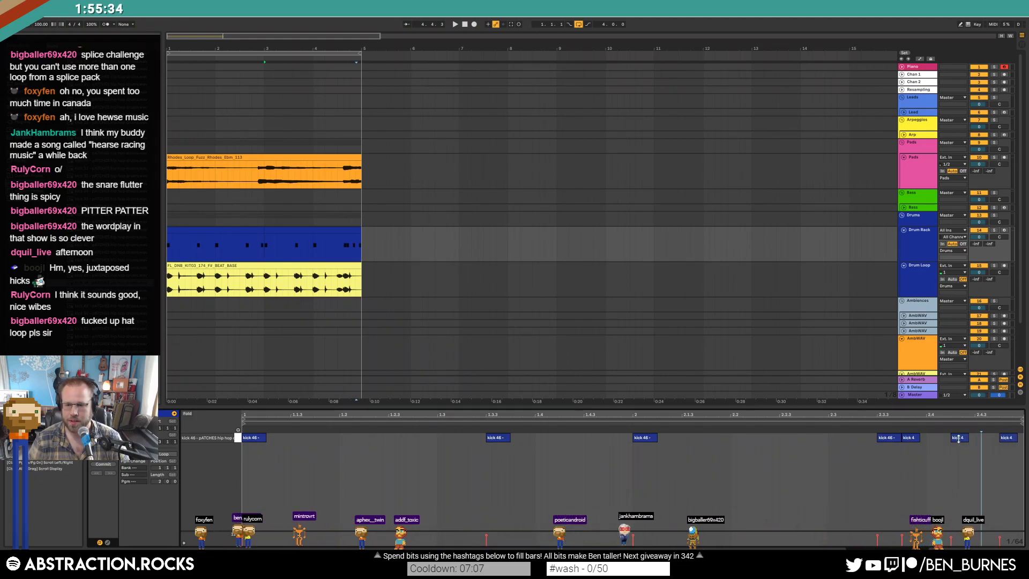
- Play the loop and move the second clip's kick at the start of its second bar one sixteenth earlier to 1.4.4
click(938, 477)
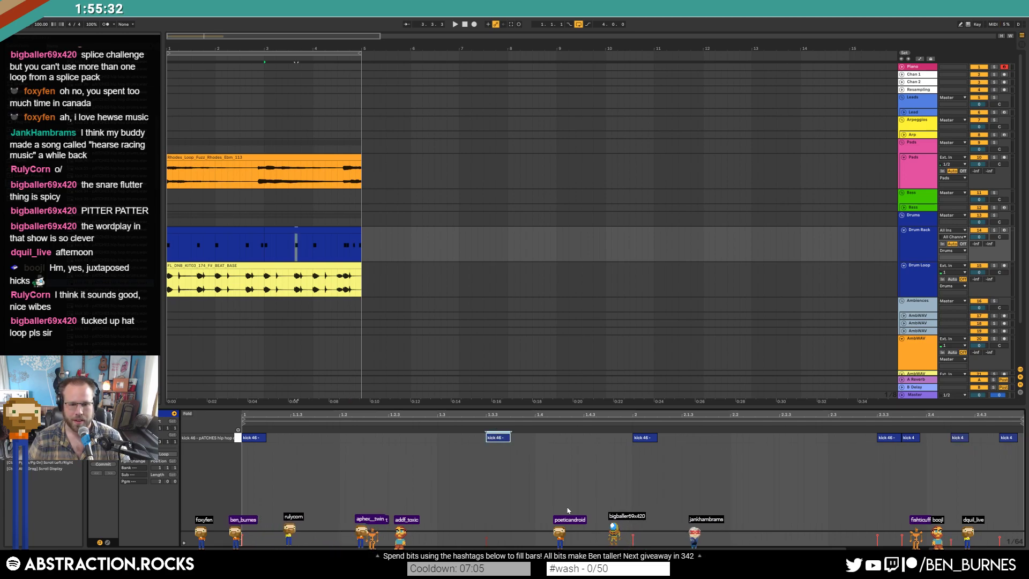
key(space)
click(552, 477)
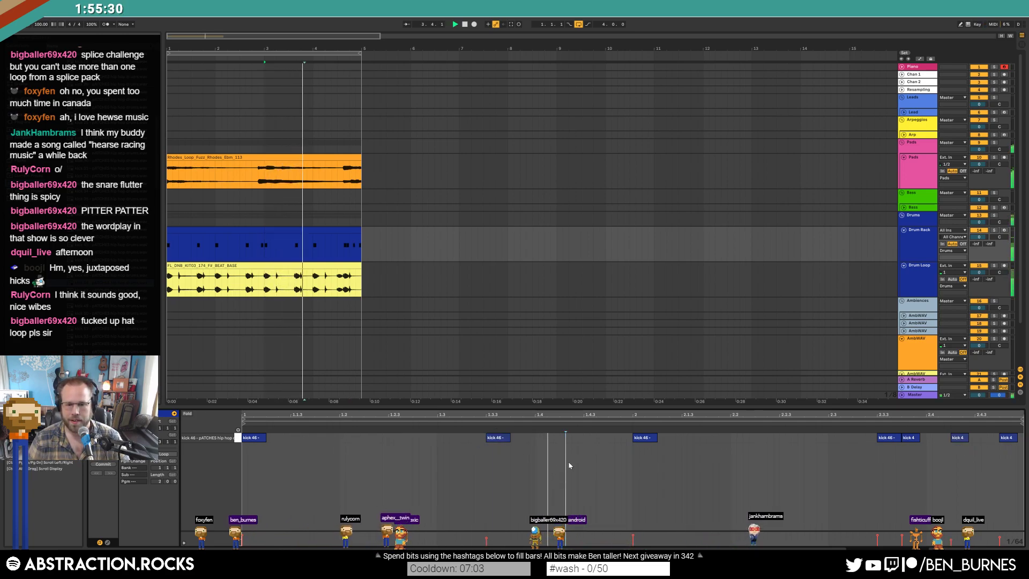
drag(650, 439, 625, 439)
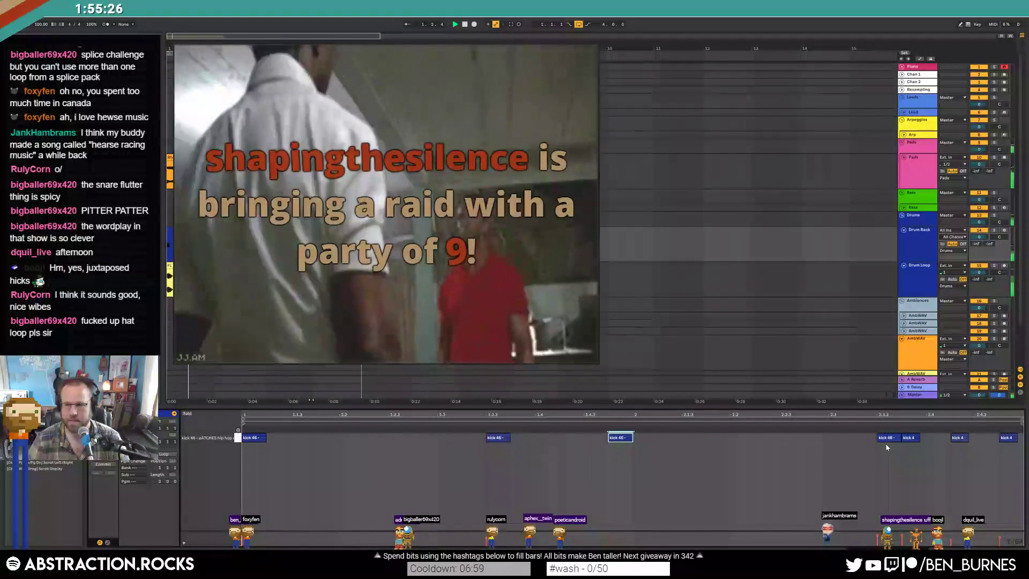
- Stop playback and rework the second Drum Rack clip's kicks near its end so they fall at 2.3.2, 2.3.3 and 2.3.4
key(space)
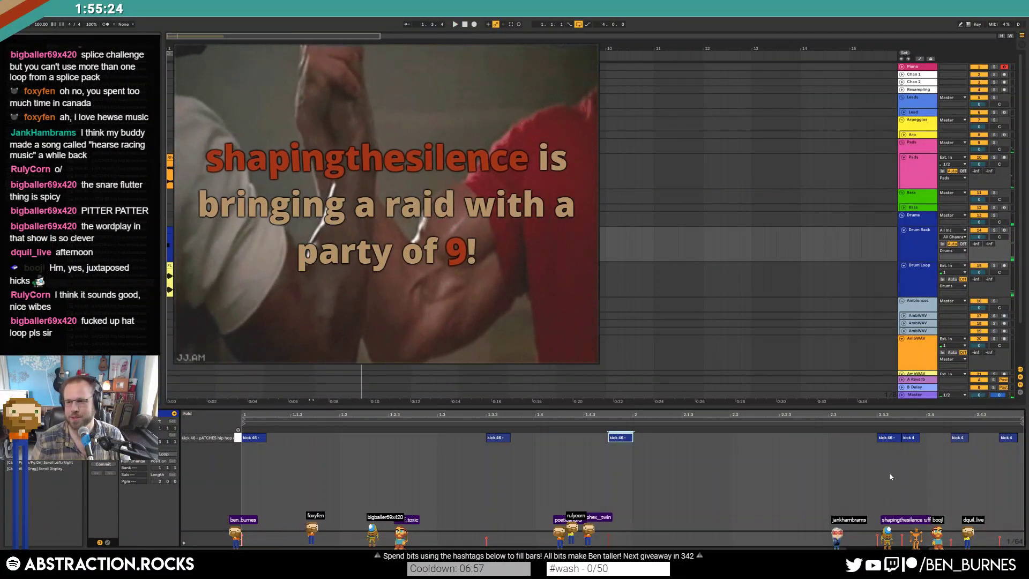
mouse_move(884, 440)
mouse_down()
mouse_move(860, 437)
mouse_move(886, 440)
mouse_up()
click(953, 437)
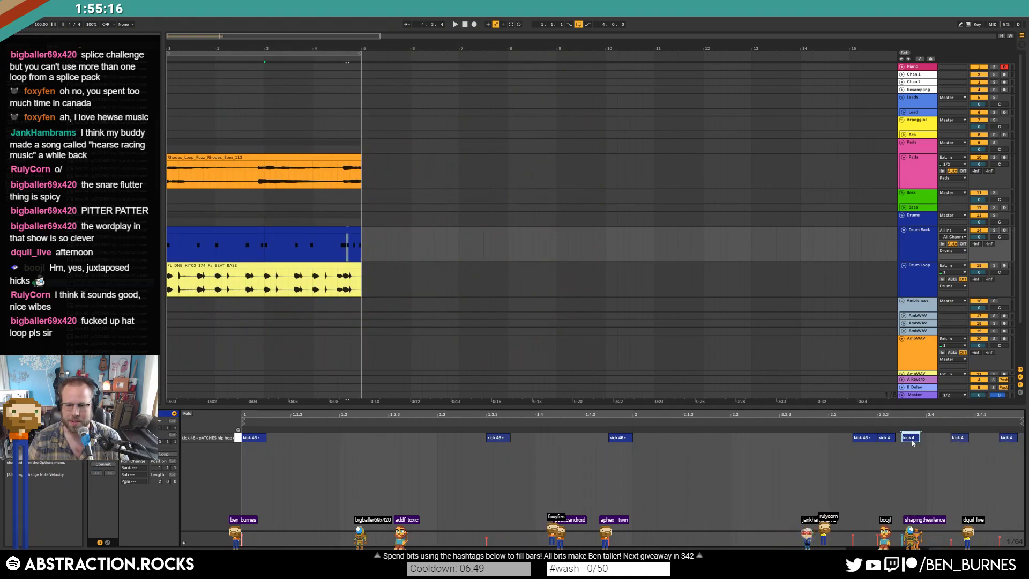
click(873, 438)
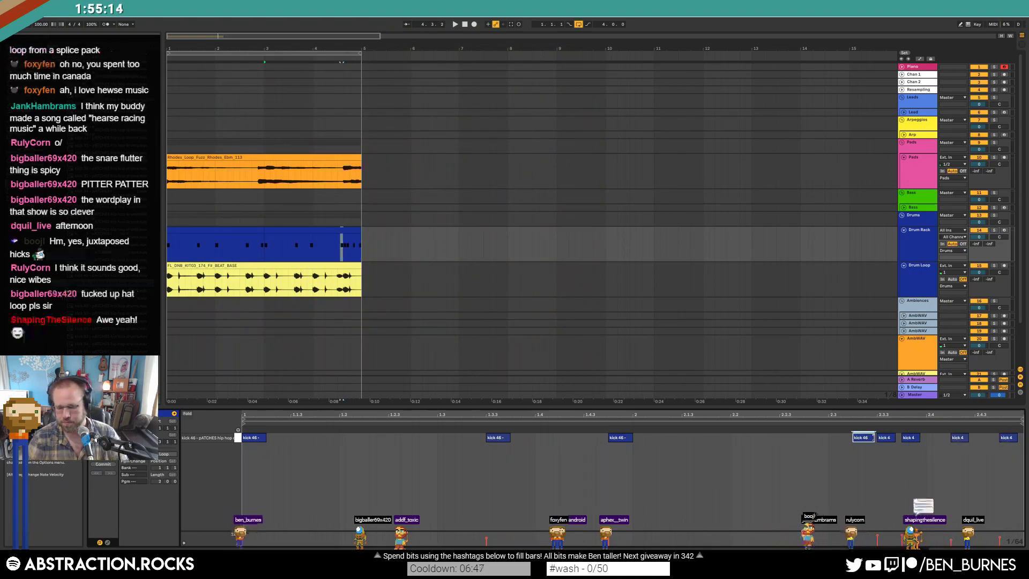
click(911, 67)
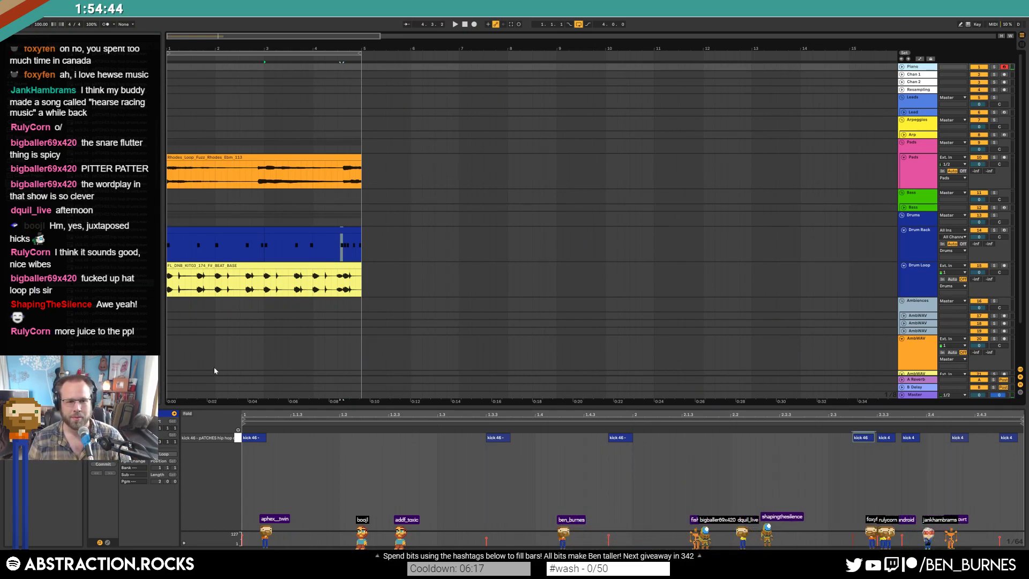
- Play the loop from the second Drum Rack clip and move its kick at 2.3.2 one sixteenth earlier to 2.3
click(269, 238)
click(271, 231)
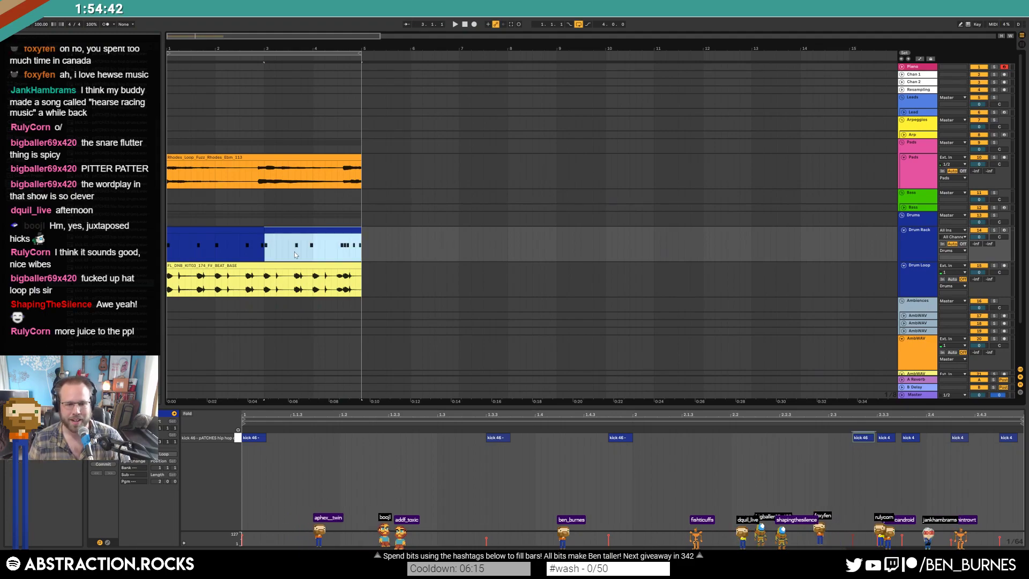
key(space)
scroll(349, 280, up, 2)
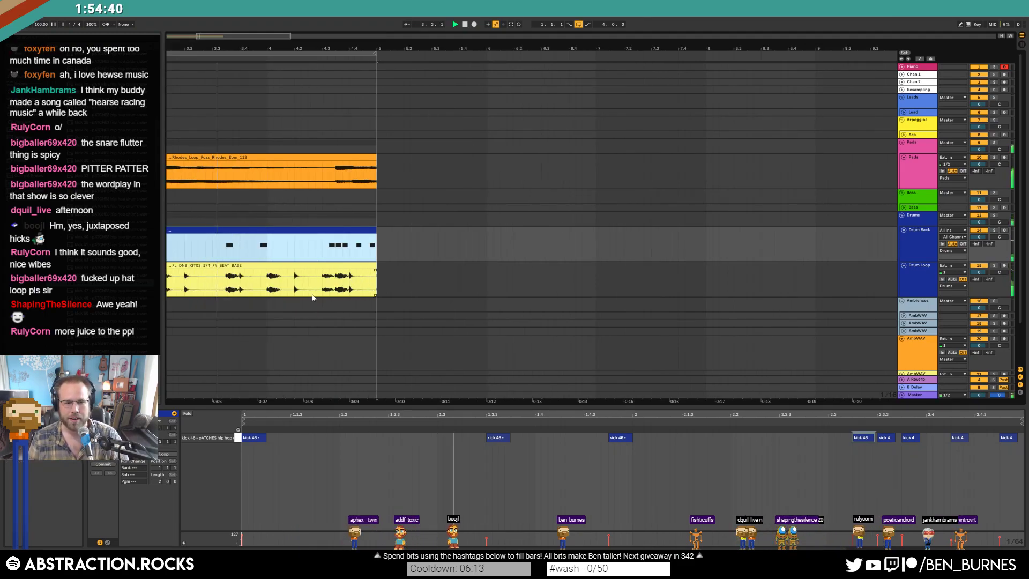
drag(866, 444, 844, 442)
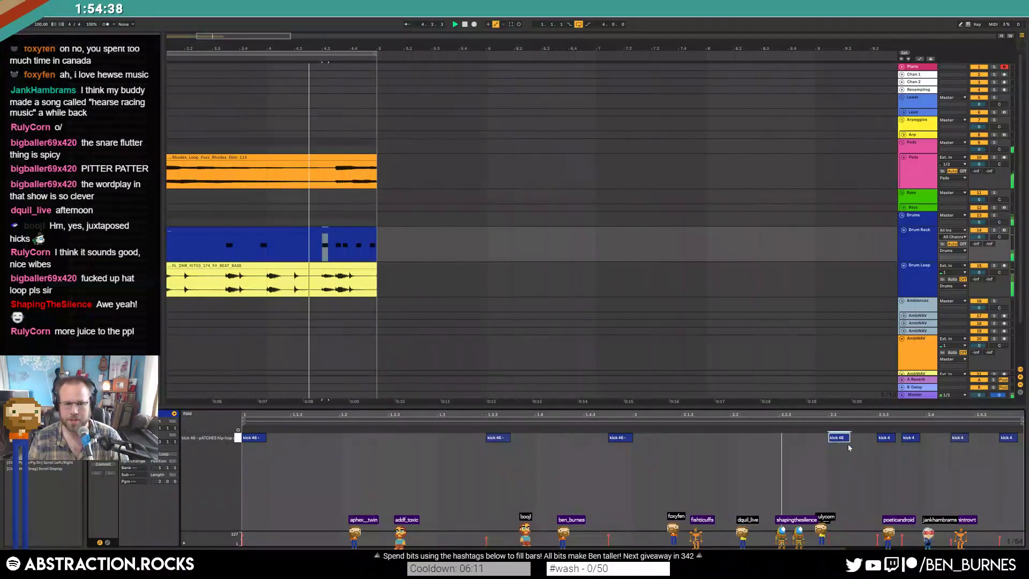
- Cut the bass kick hit at bar 4 out of the Drum Loop, shift it slightly before the bar line, fade out its end and play it
scroll(212, 299, up, 2)
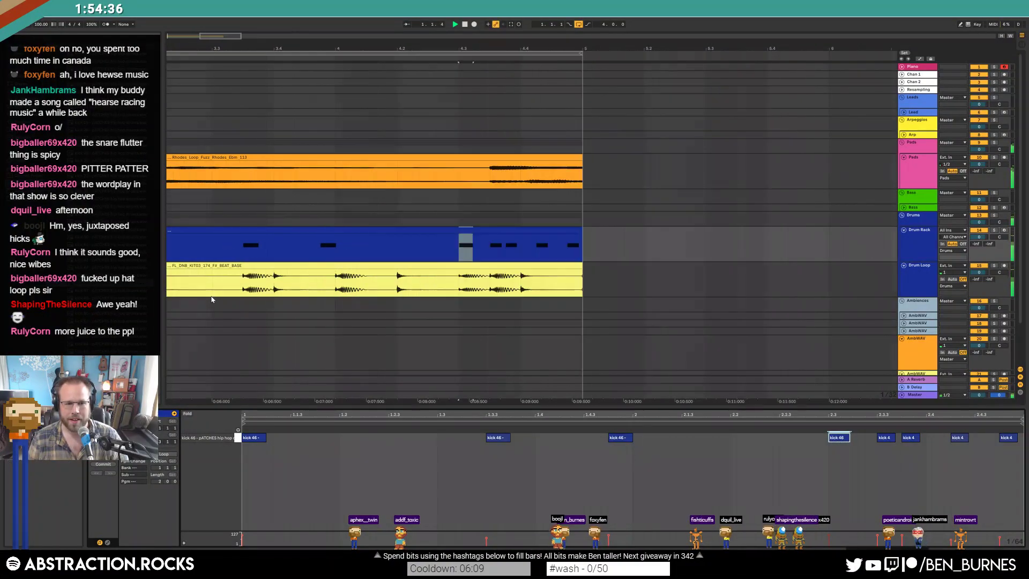
scroll(318, 297, up, 4)
click(399, 289)
drag(398, 289, 498, 305)
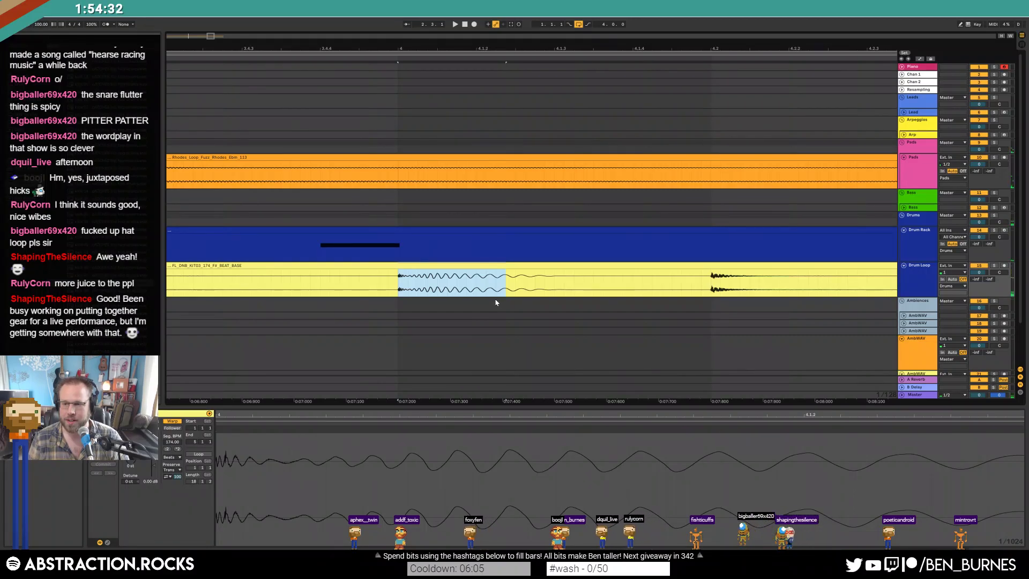
drag(614, 293, 361, 268)
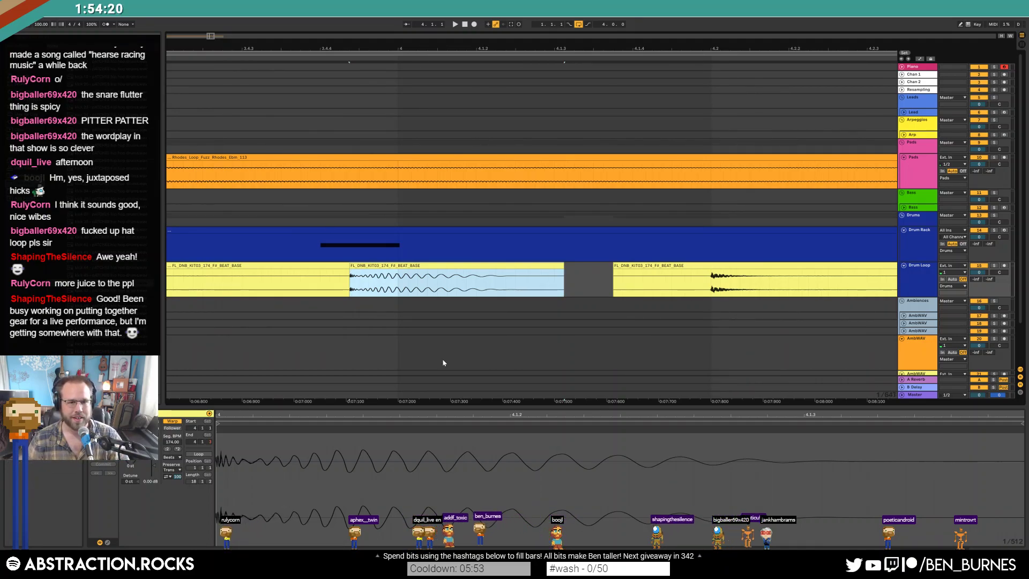
drag(410, 265, 406, 268)
drag(560, 270, 501, 271)
click(190, 280)
key(space)
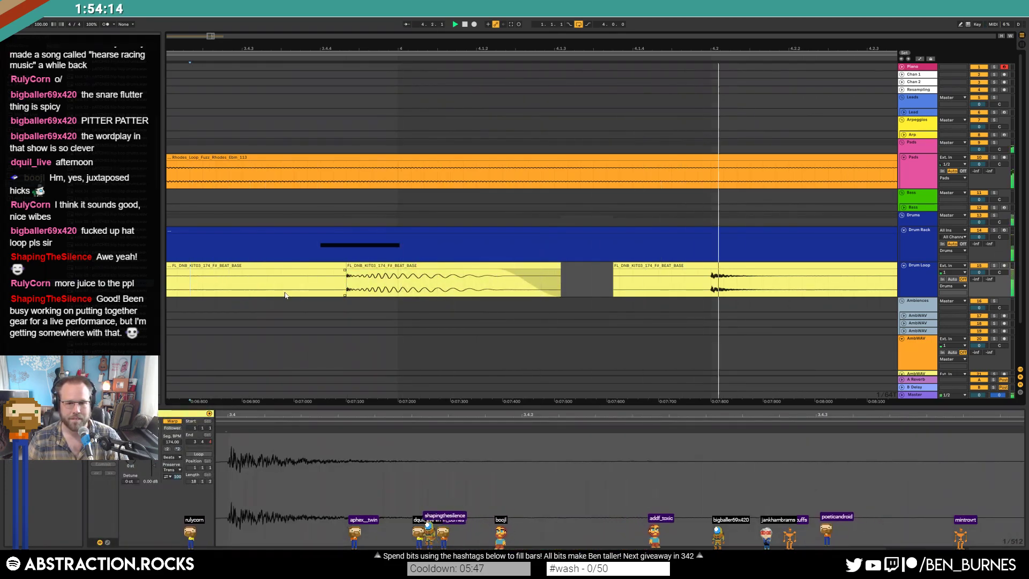
scroll(316, 303, down, 6)
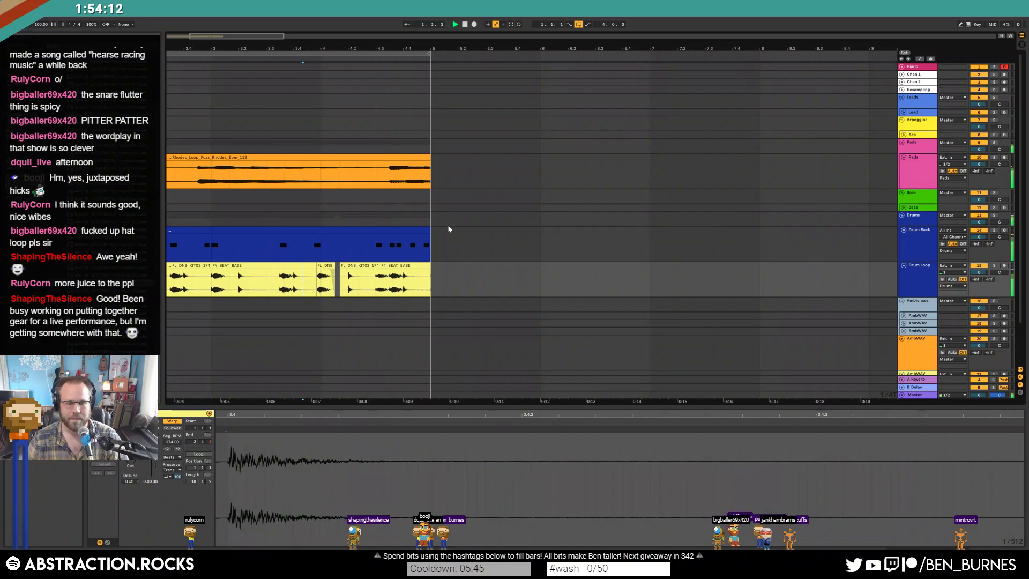
- Stop playback, swap the Drum Rack's kick sample for kick 86 and return the playhead to the start of the arrangement
click(420, 229)
key(space)
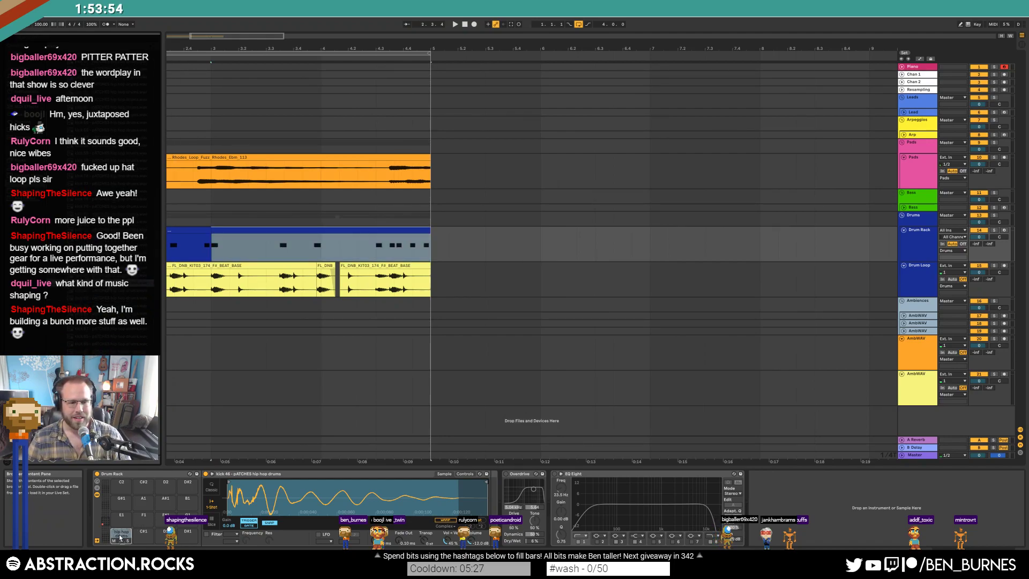
drag(120, 537, 121, 537)
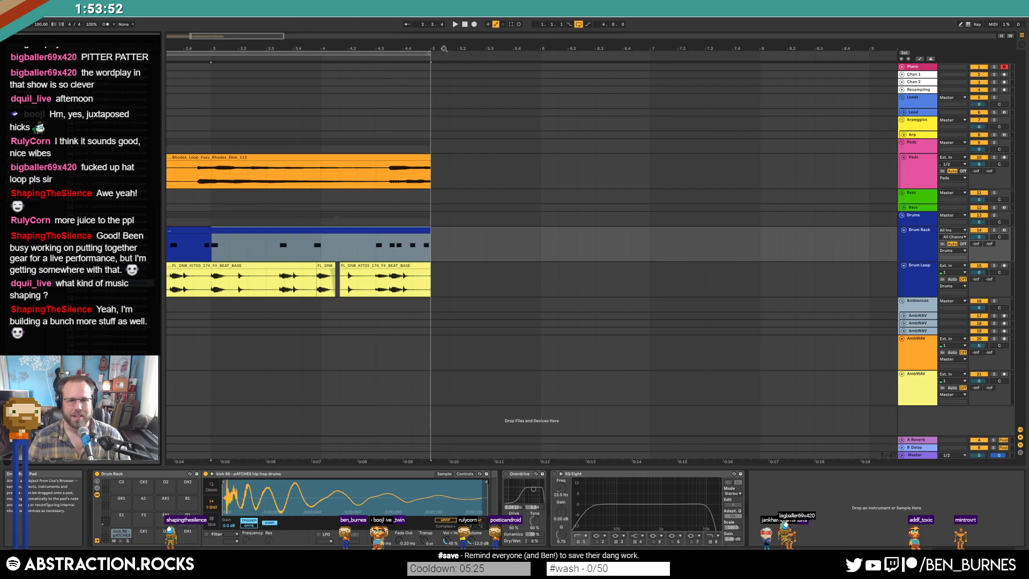
click(465, 24)
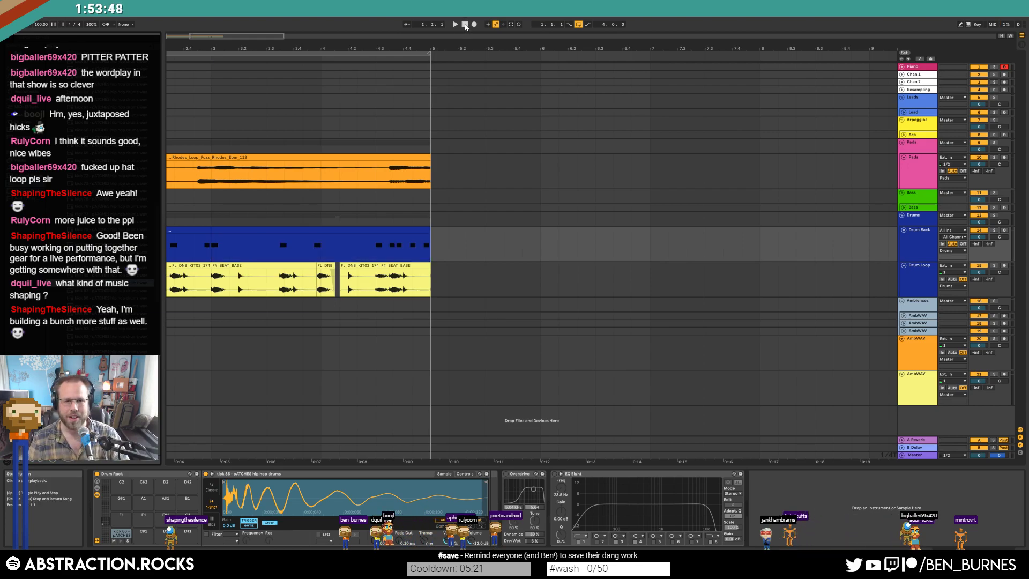
drag(236, 37, 213, 37)
- While the loop plays, move the kick sample's start slightly later, enable and adjust Overdrive, and stop playback
key(space)
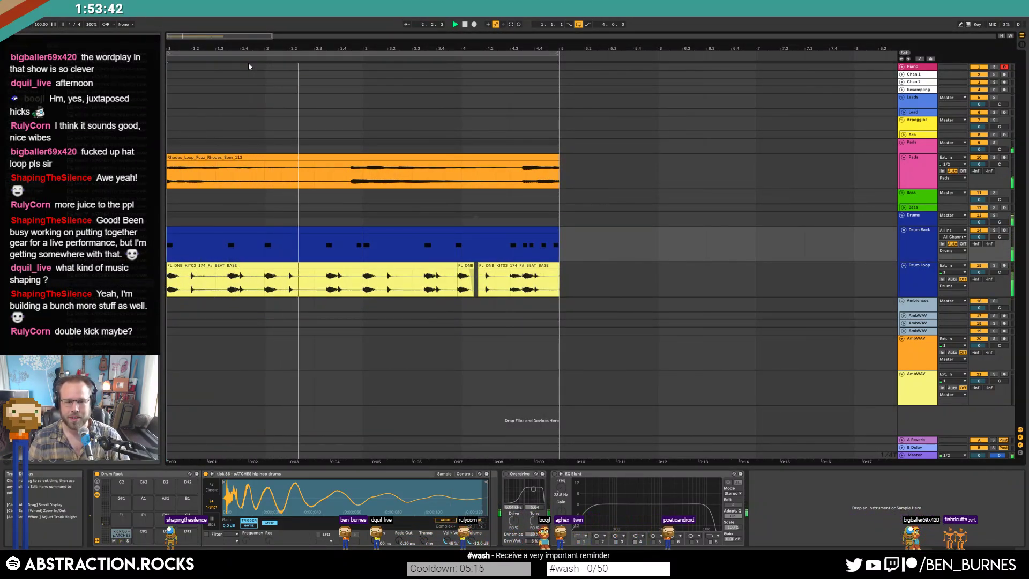
mouse_move(229, 488)
mouse_down()
mouse_move(230, 512)
mouse_move(238, 482)
mouse_up()
key(space)
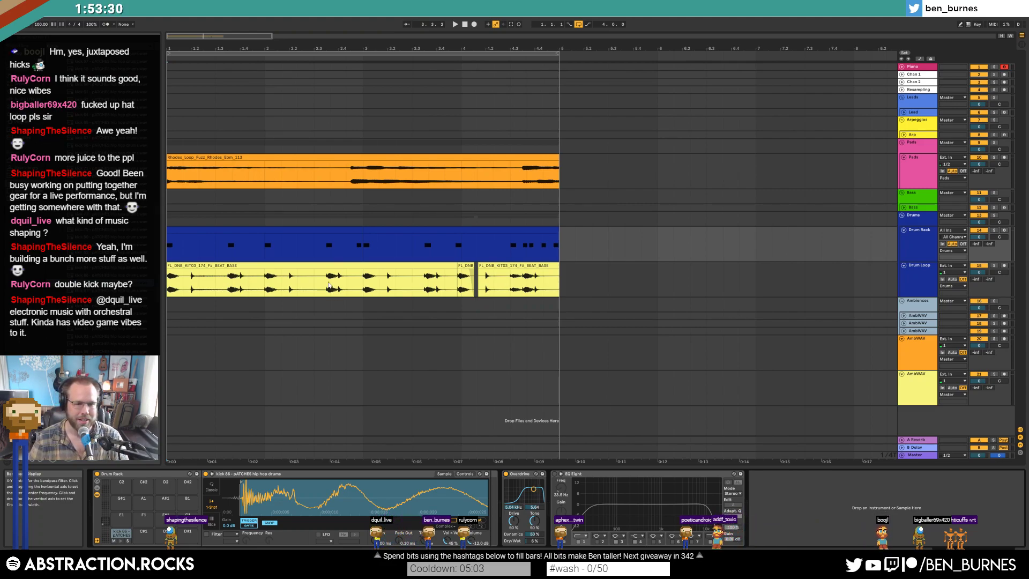
- Play the loop, consolidate the two Drum Rack clips into one four-bar clip and open its notes
key(space)
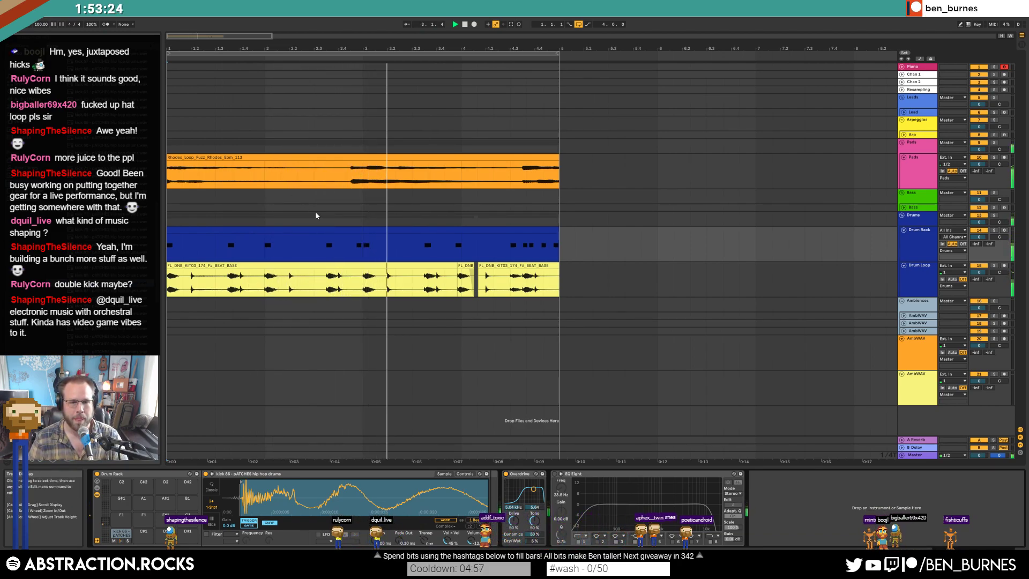
click(351, 230)
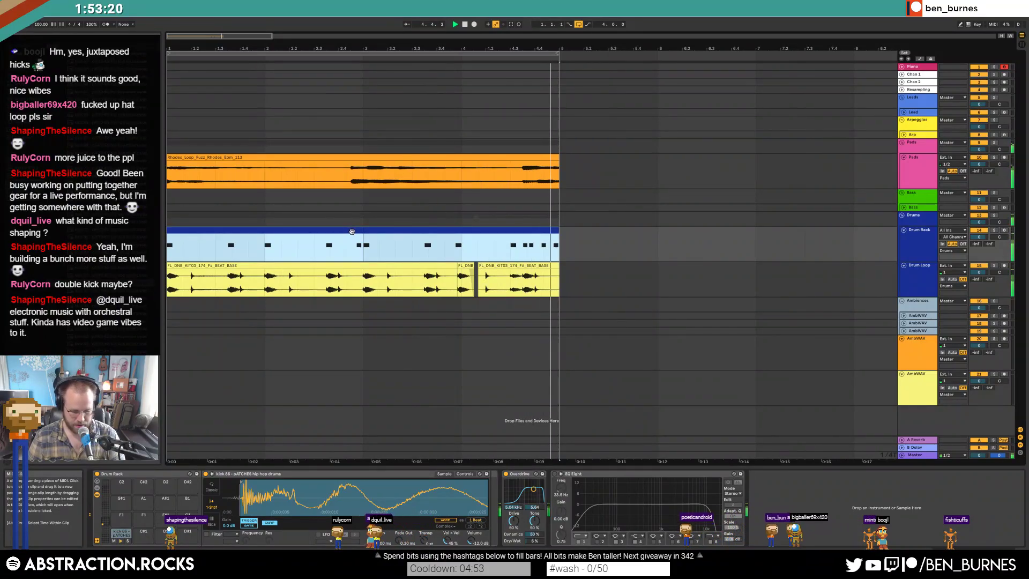
double_click(474, 231)
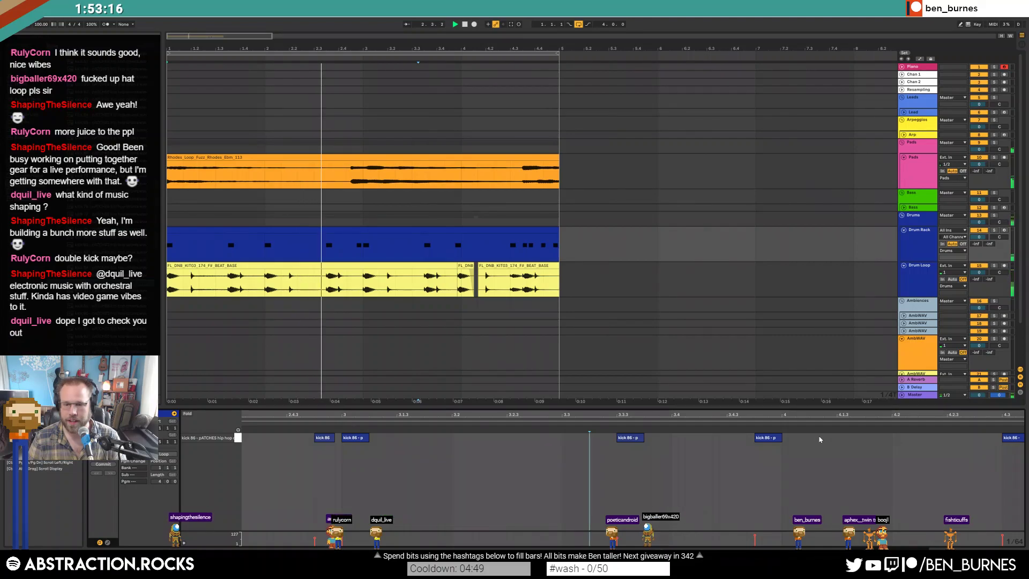
- Duplicate the kick at 3.4.4 and place the copy at 4.1.4
click(773, 438)
key(ctrl+d)
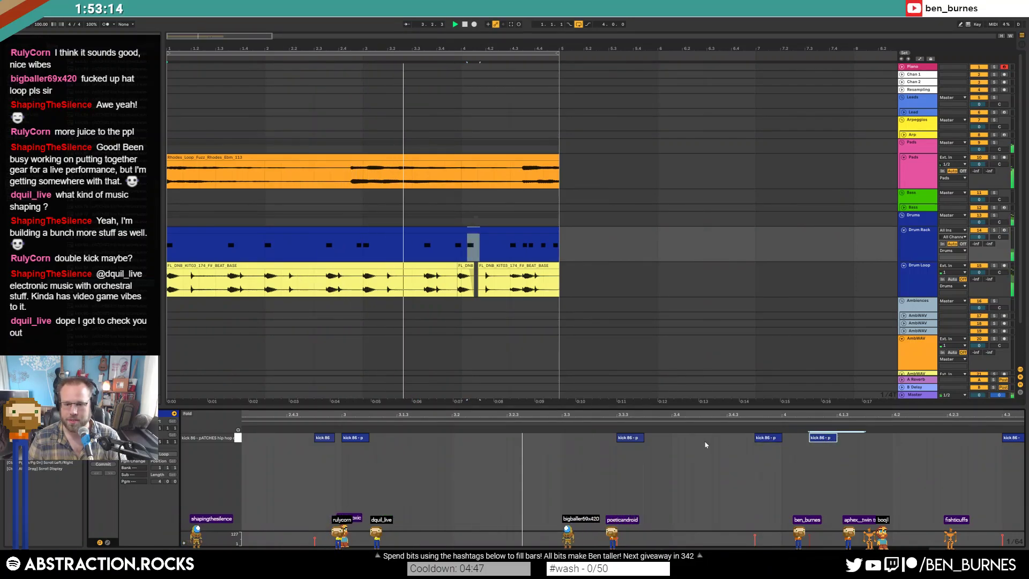
key(space)
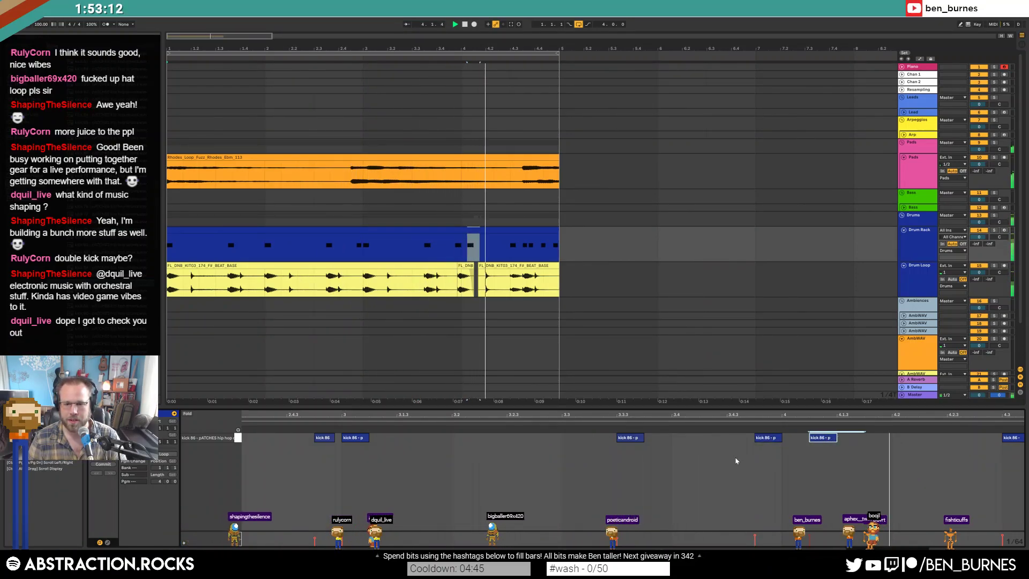
click(828, 438)
drag(828, 441, 853, 445)
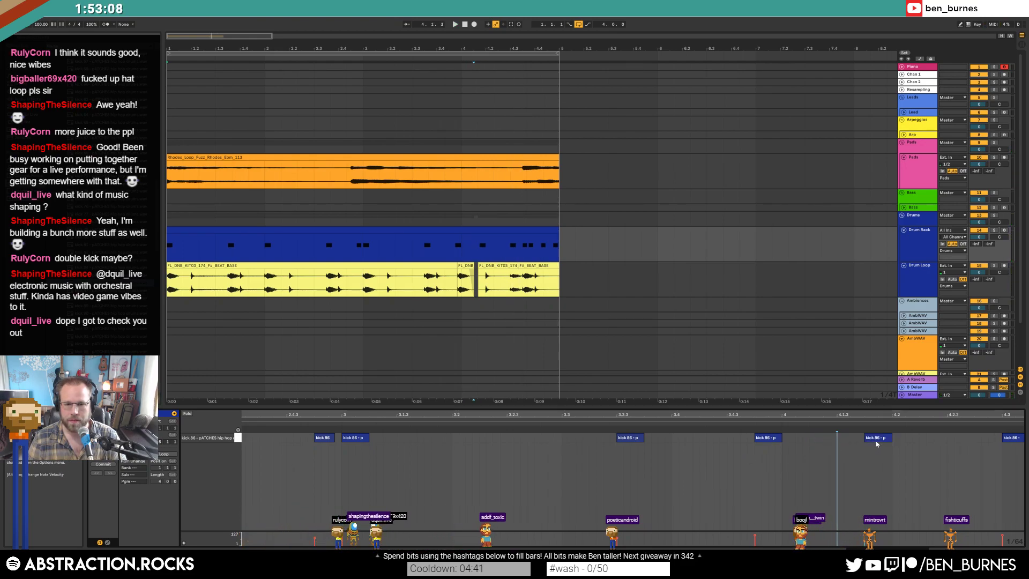
- Play the end of the loop to hear the kick pattern, stop it and show the Drum Rack's devices
click(730, 423)
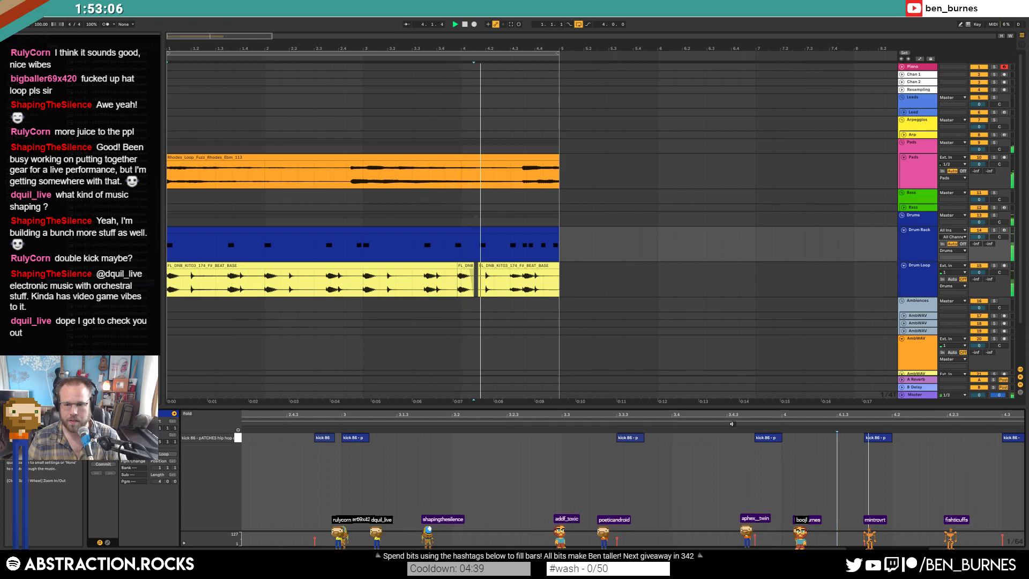
key(space)
key(shift+Tab)
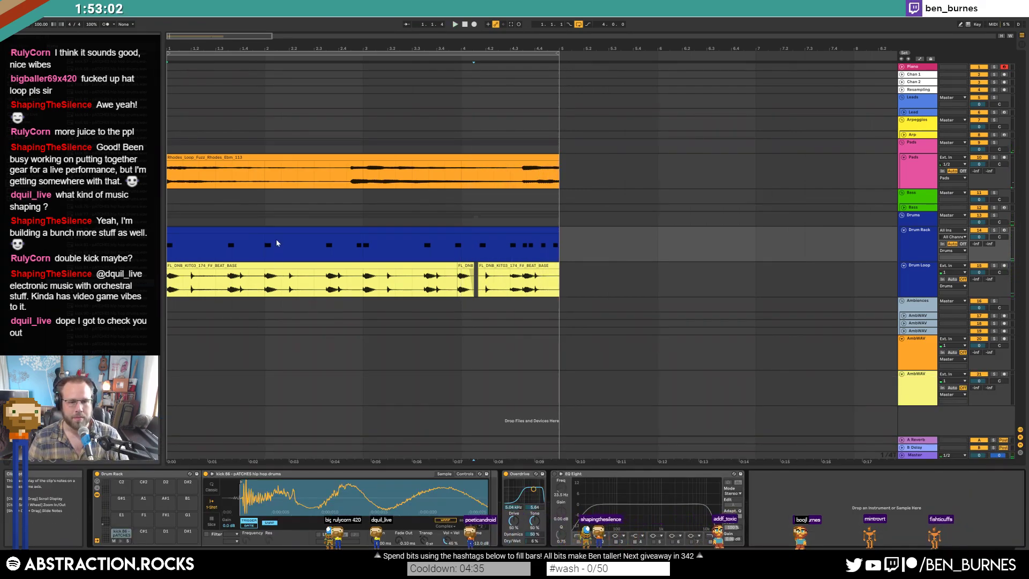
- Load the hat 139 sample onto the Drum Rack's E1 pad and open the four-bar clip's notes
click(218, 275)
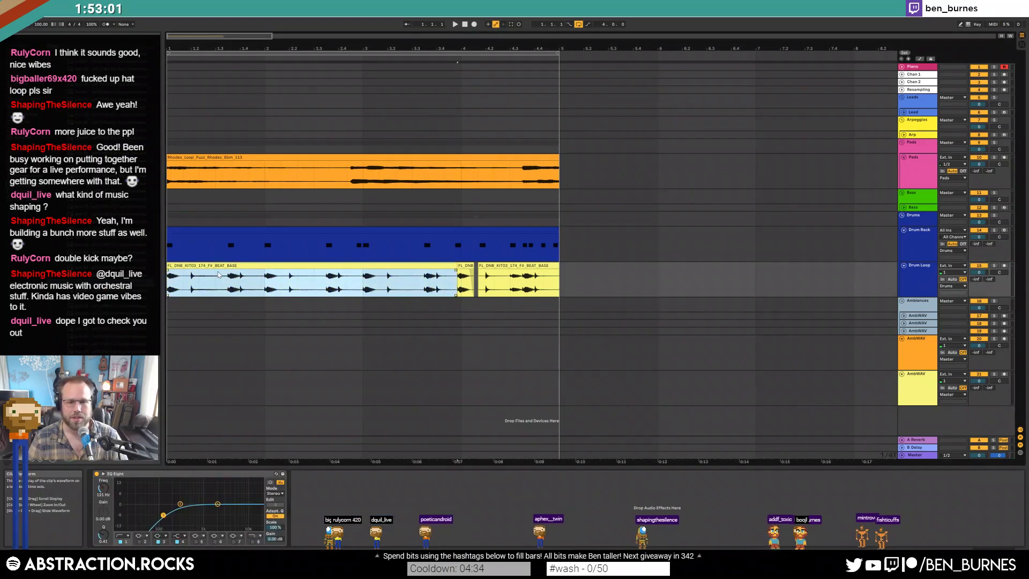
click(230, 239)
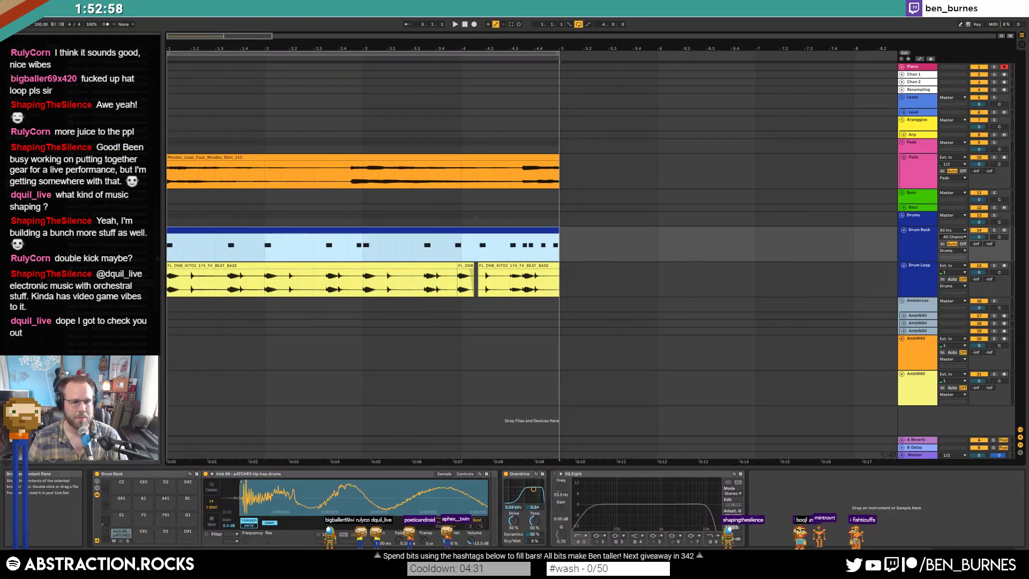
click(162, 302)
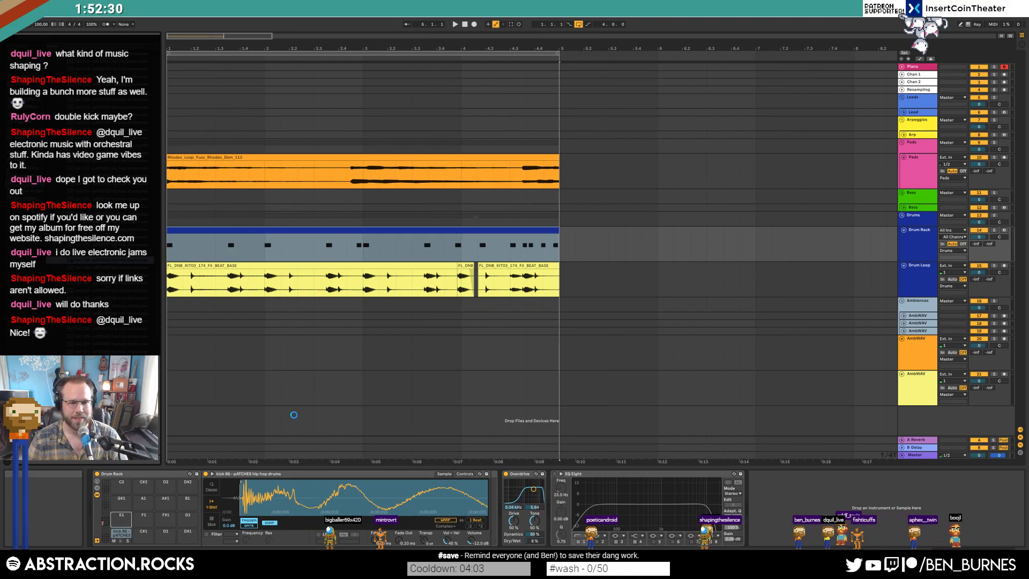
double_click(300, 240)
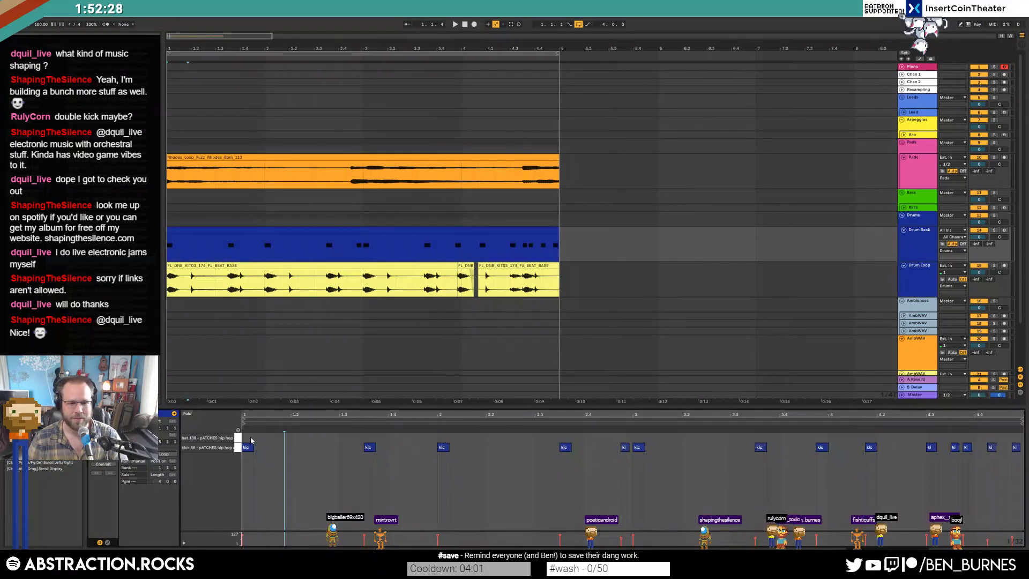
- Add hat notes at 1.1.1 and 1.1.4, and duplicate the second one to 1.2.1
double_click(246, 438)
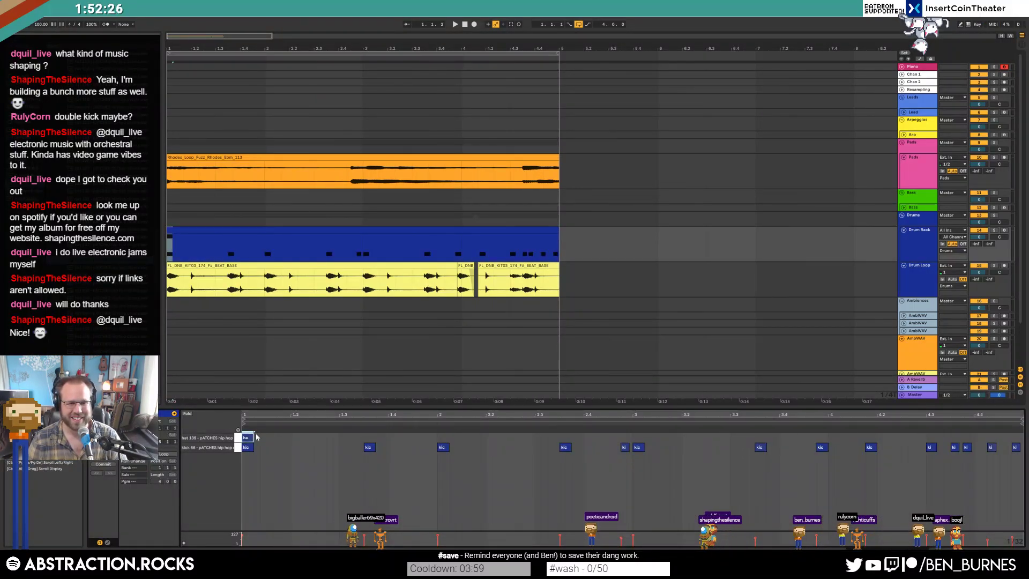
double_click(278, 438)
drag(280, 438, 285, 438)
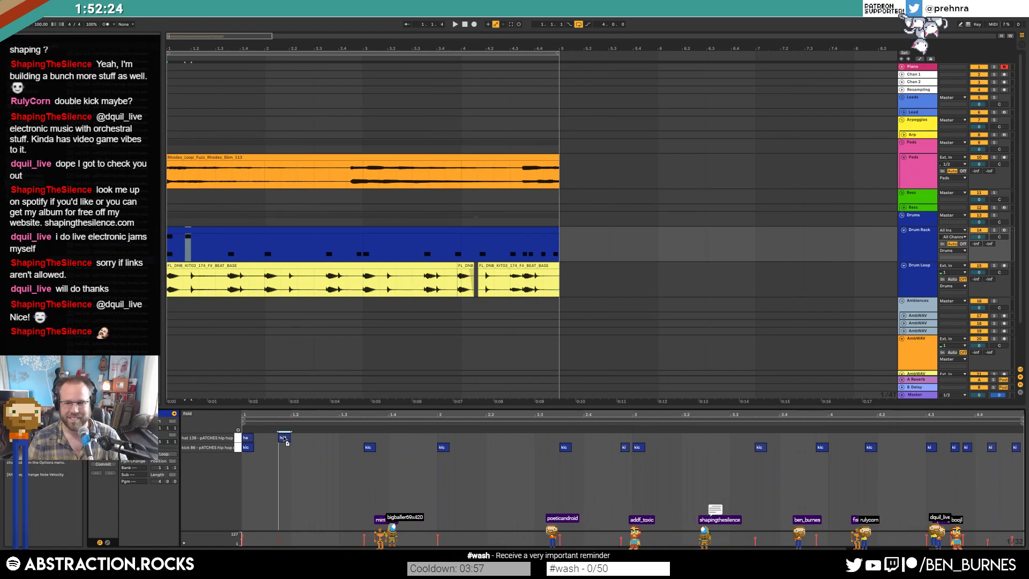
key(ctrl+d)
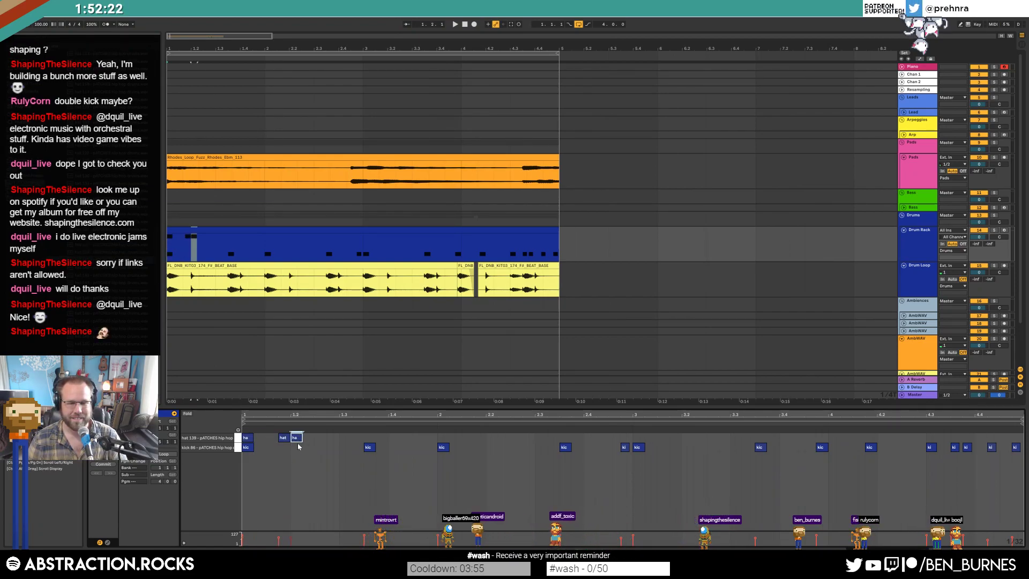
- Build a run of short repeated hats from 1.2.1, add a longer hat at 1.2.3 and play the loop briefly
drag(298, 437, 338, 439)
double_click(317, 437)
key(space)
key(space)
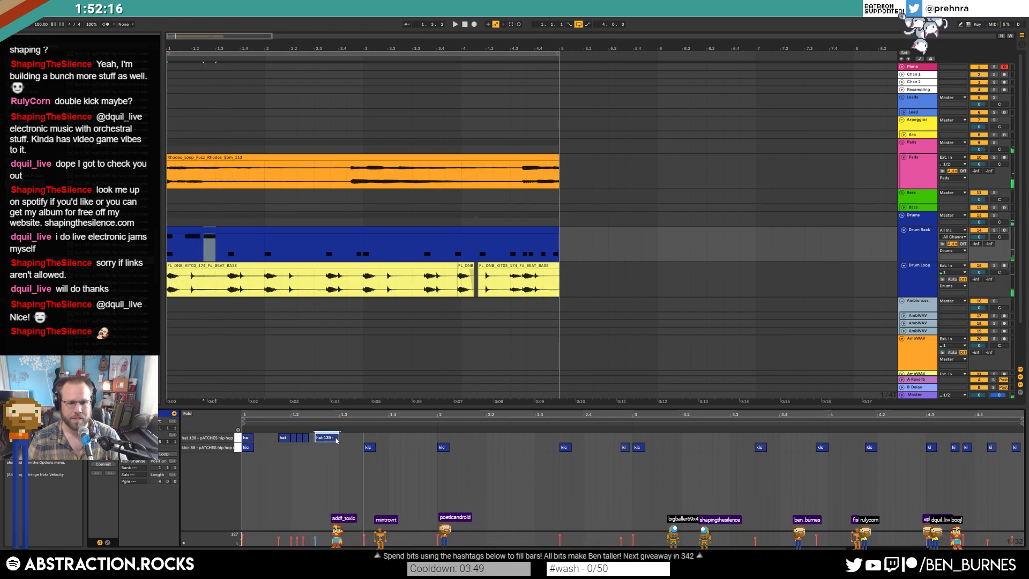
- Shorten the hat at 1.2.3 to a sixteenth, duplicate it to 1.2.4 and delete the original while the loop plays
drag(338, 438, 327, 437)
key(ctrl+d)
key(space)
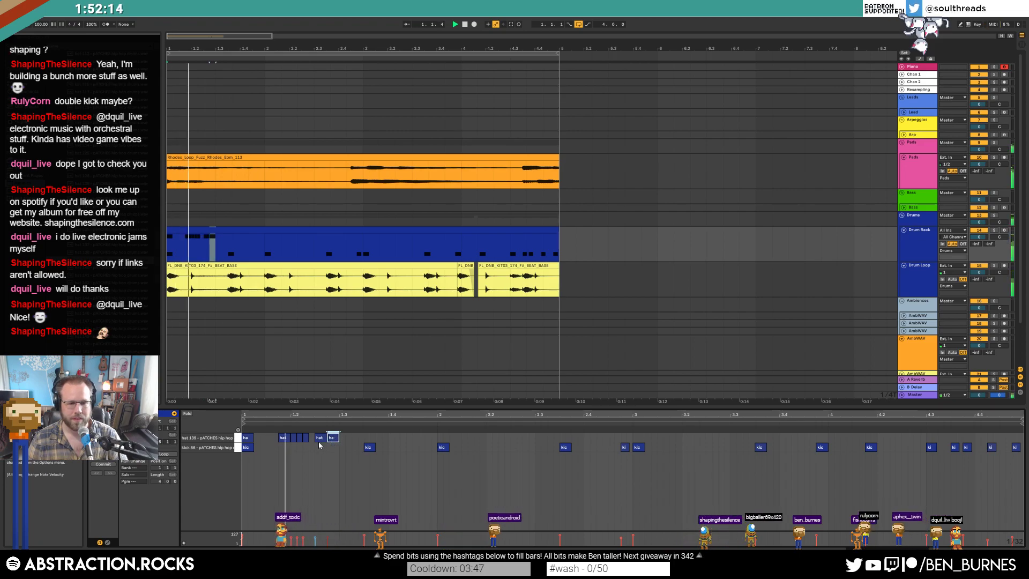
double_click(319, 437)
- Copy the hat at 1.2.4 to 1.3.2 and replay the loop from the start
key(space)
key(space)
key(space)
ctrl+drag(335, 439, 353, 439)
key(Right)
key(space)
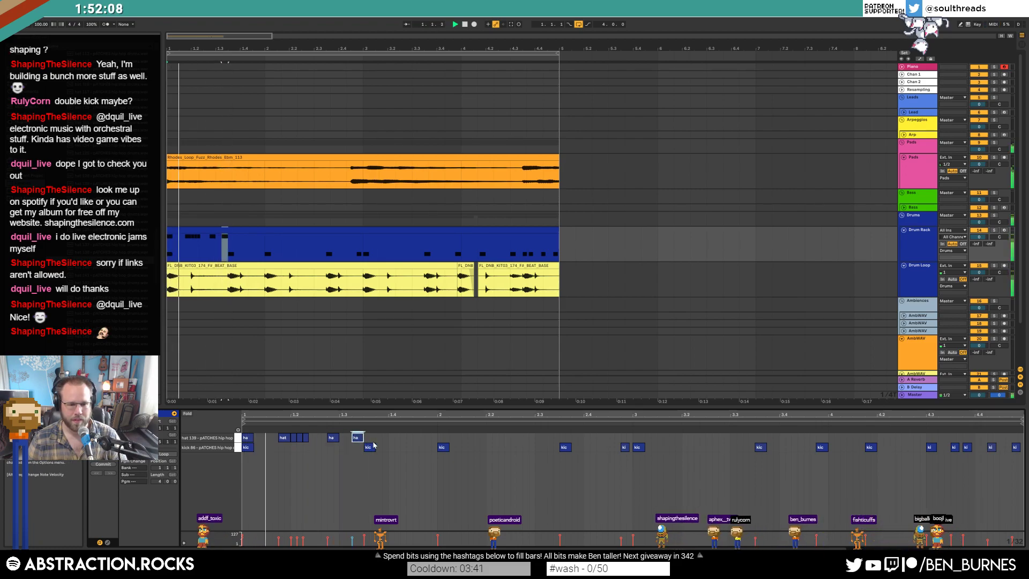
- Stop playback, add a hat 69 note at 1.4.1 in the drum clip and lengthen it to an eighth
key(space)
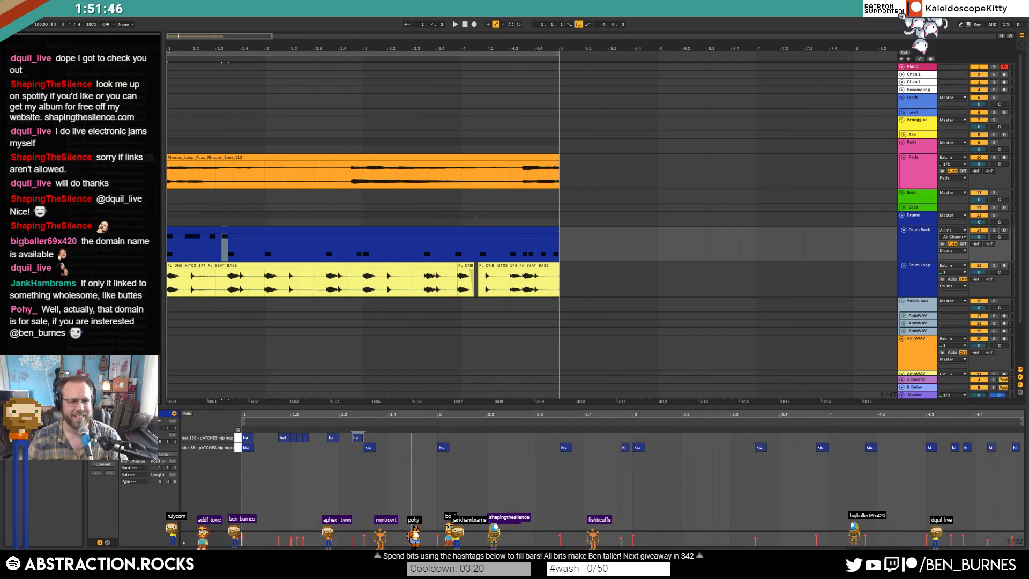
key(shift+Tab)
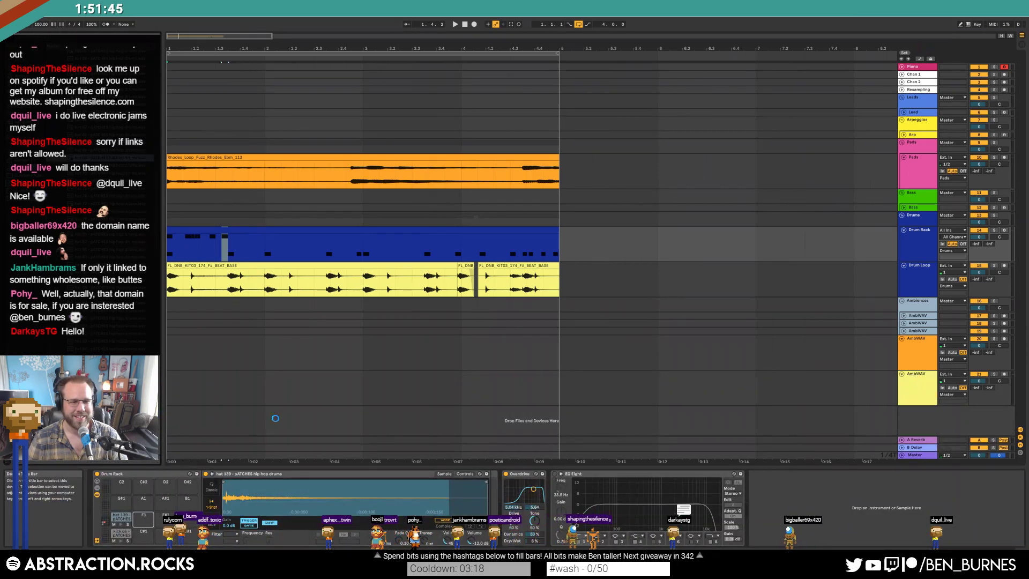
key(shift+Tab)
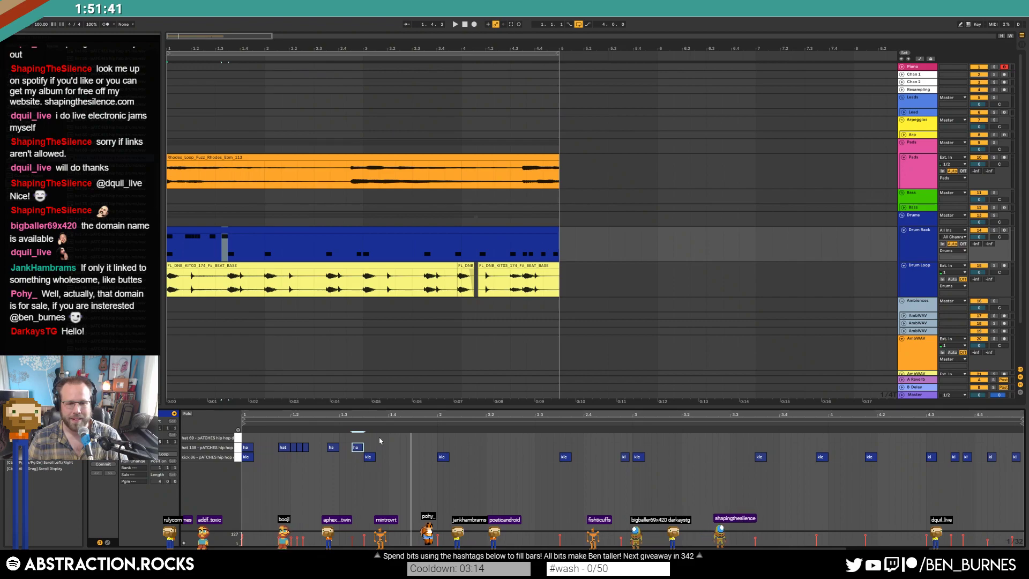
click(394, 438)
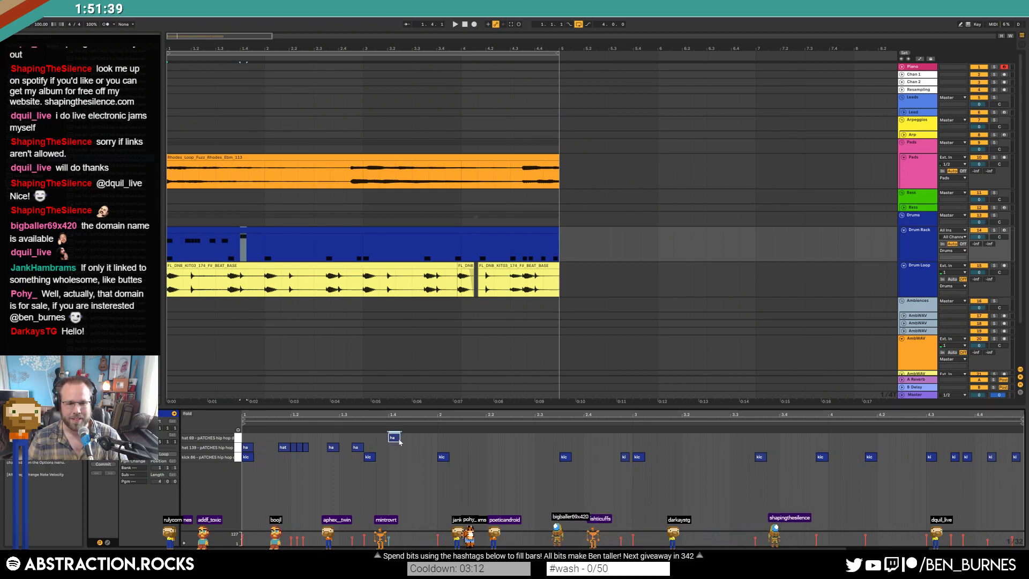
drag(399, 438, 412, 438)
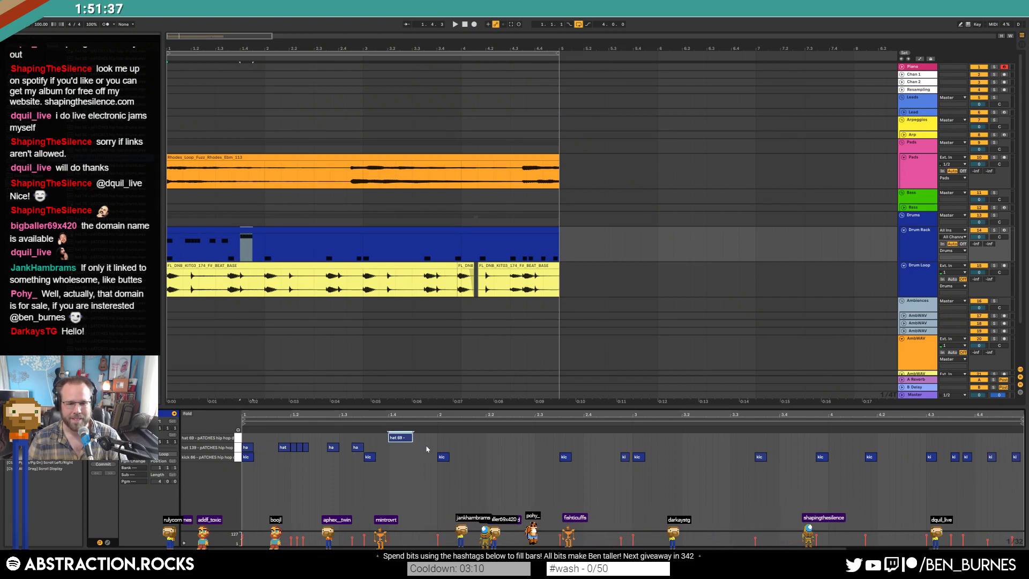
- Add a hat 139 note at 1.4.4, duplicate bar 1's hat notes across bars 2 to 4 and play the loop
click(428, 447)
drag(434, 440, 245, 451)
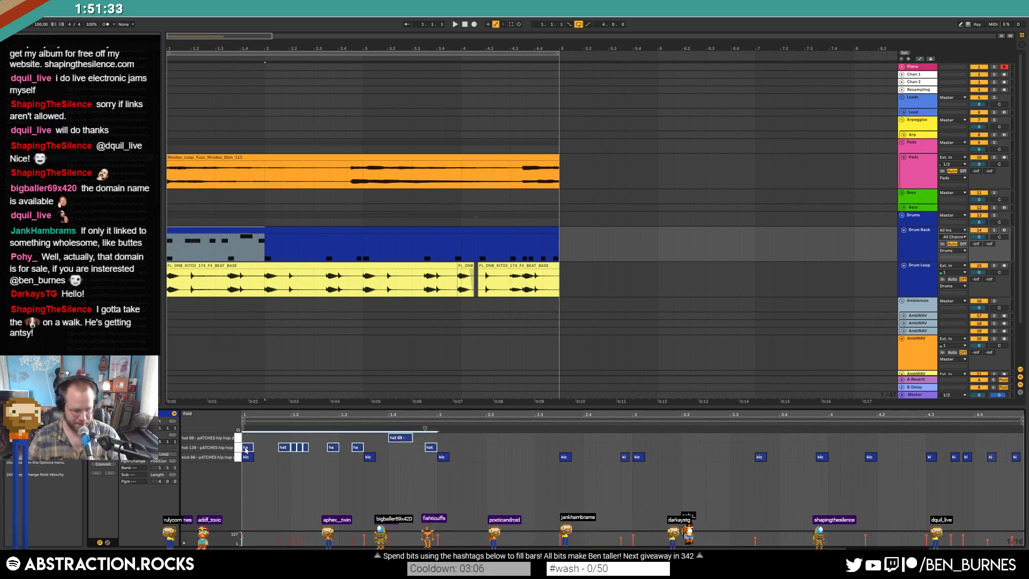
key(ctrl+d)
key(ctrl+d)
key(ctrl+d)
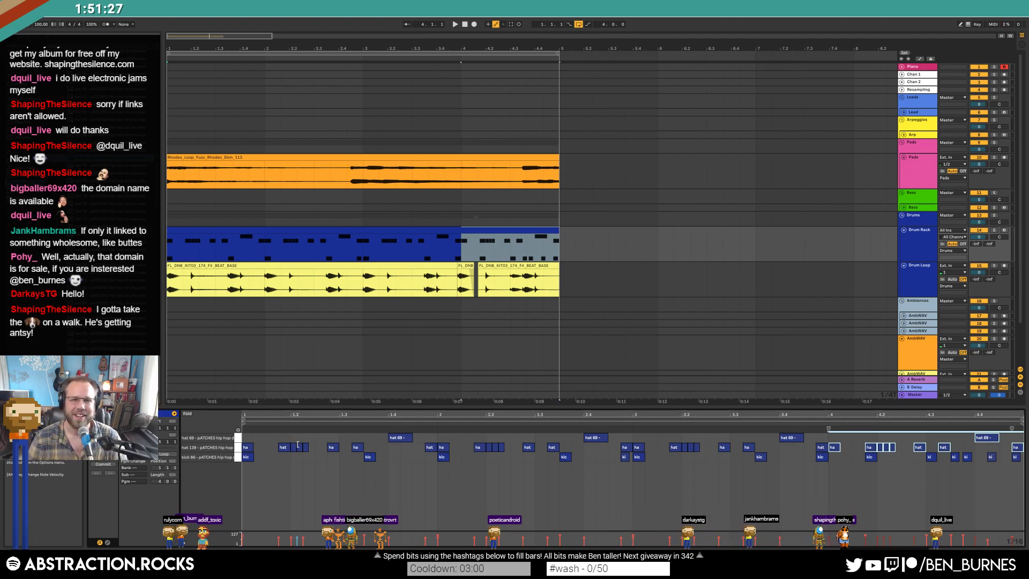
key(space)
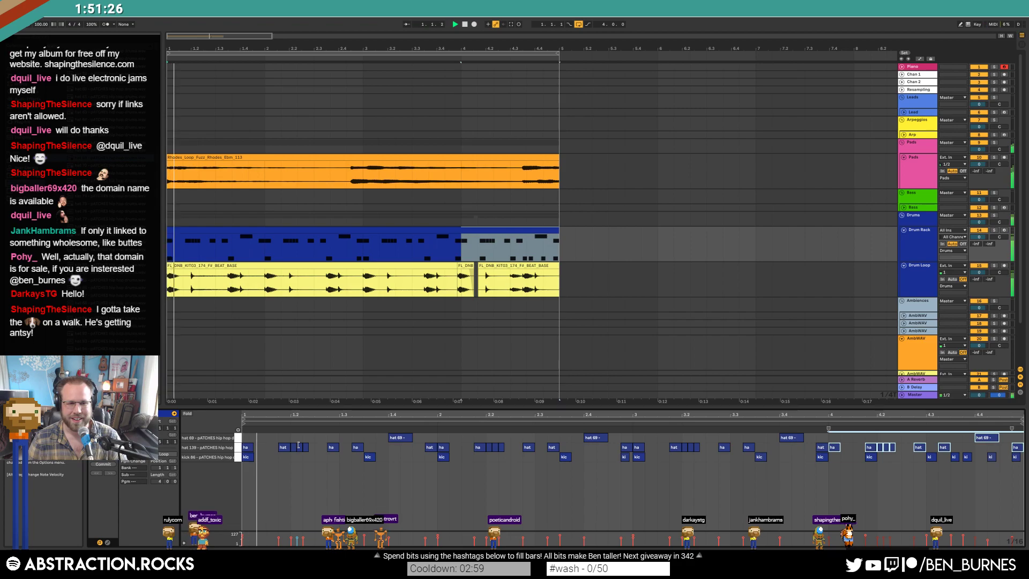
click(425, 476)
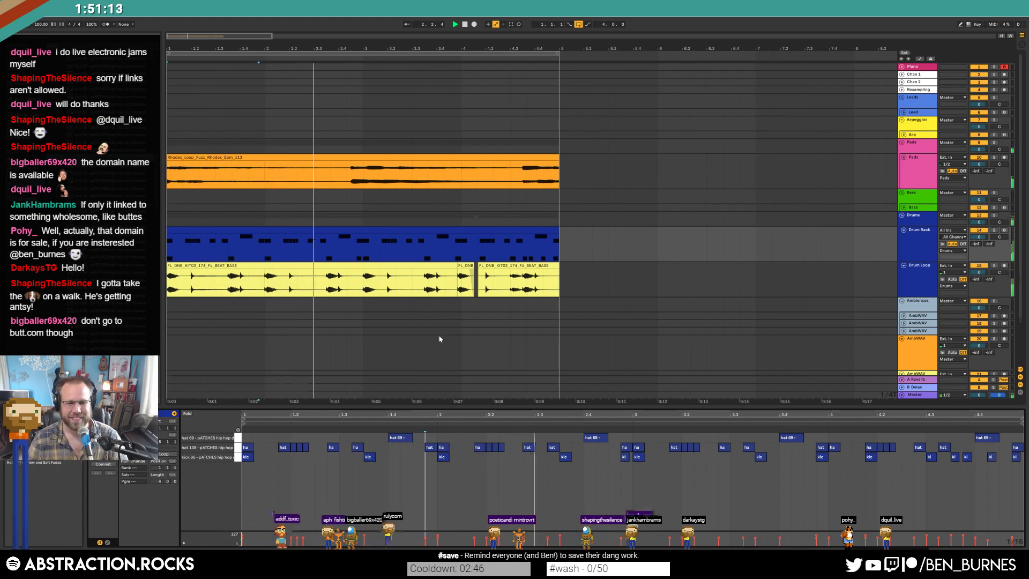
key(space)
- Raise the volume of the hat 139 sample in the Drum Rack
key(shift+Tab)
click(118, 518)
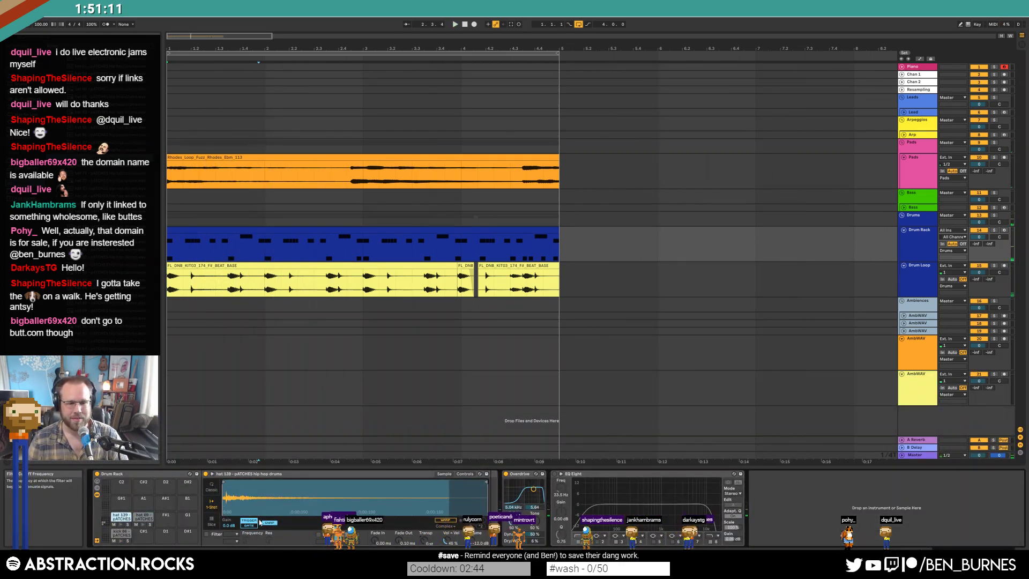
drag(235, 497, 236, 531)
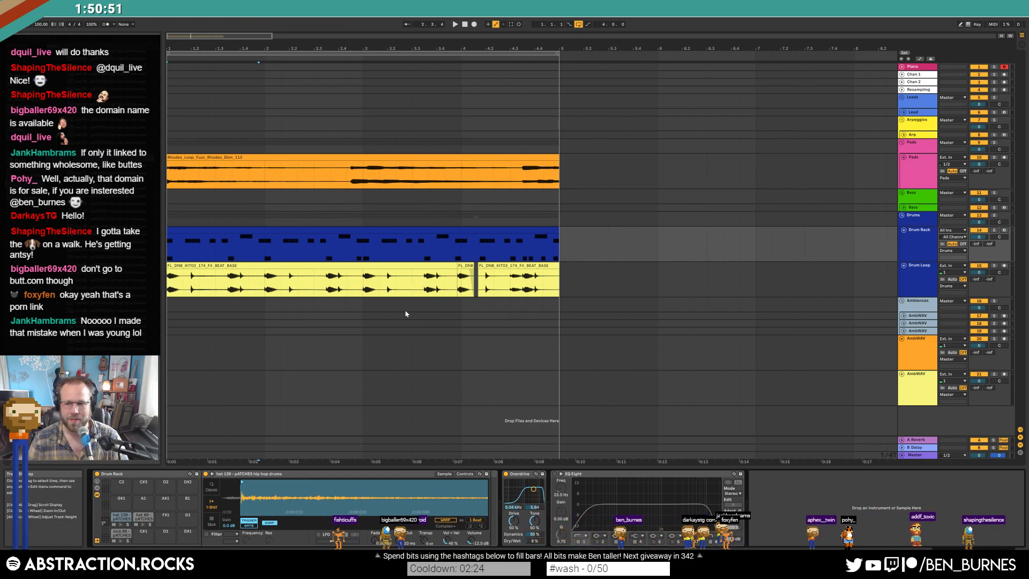
click(225, 241)
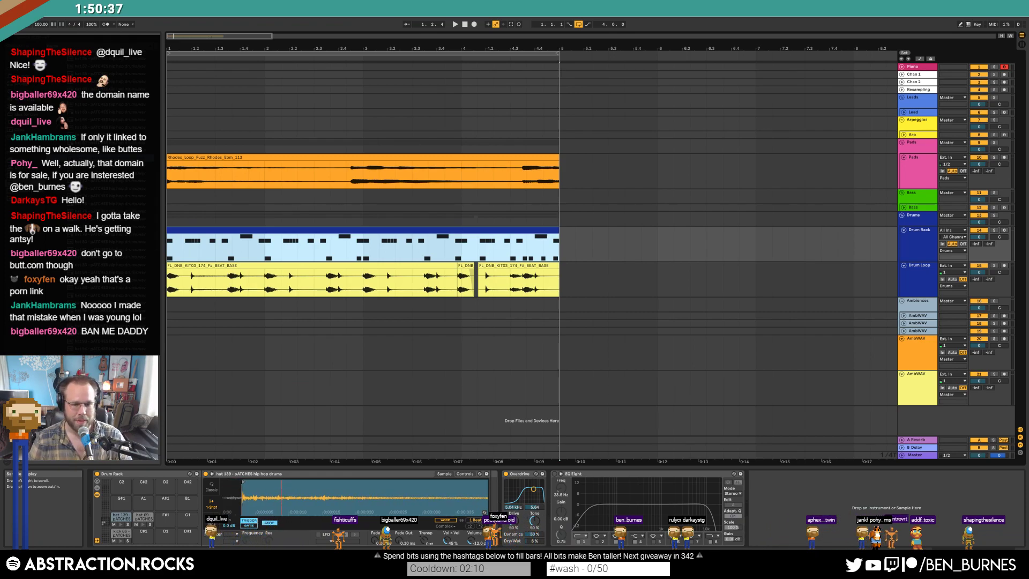
drag(472, 543, 472, 529)
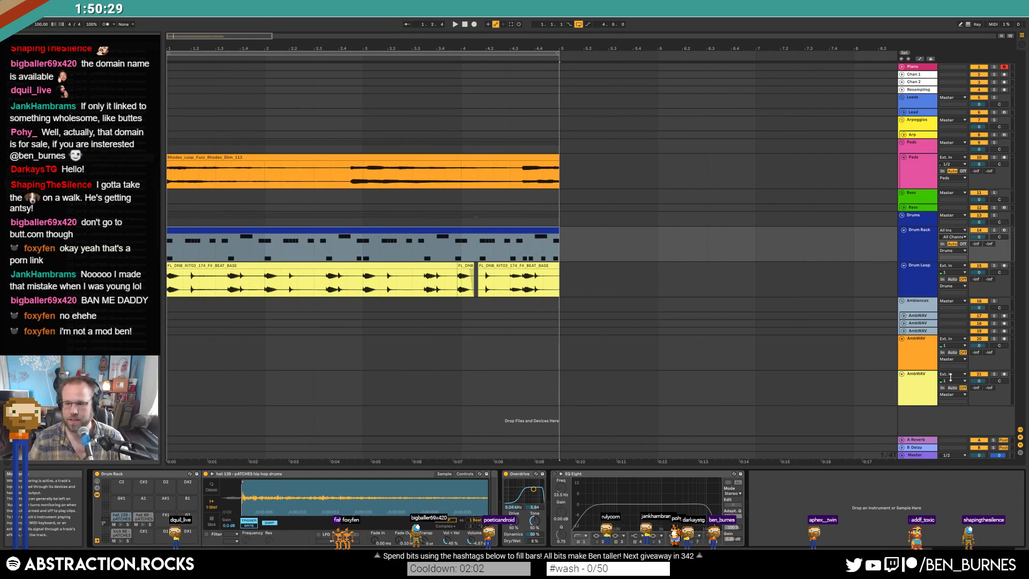
- Play the loop and raise the volume of the hat 69 sample in the Drum Rack
click(250, 228)
key(space)
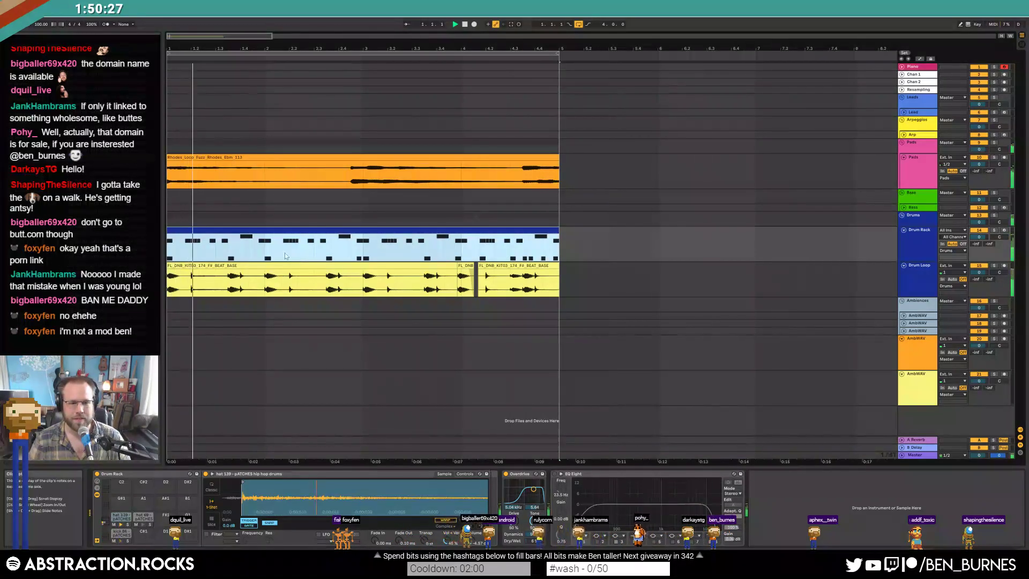
click(143, 516)
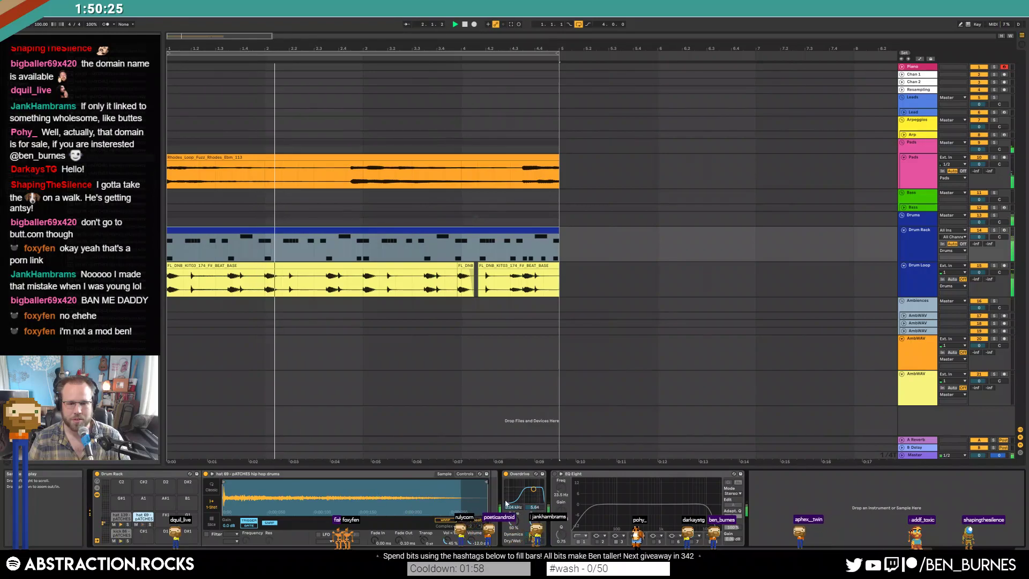
drag(471, 540, 471, 529)
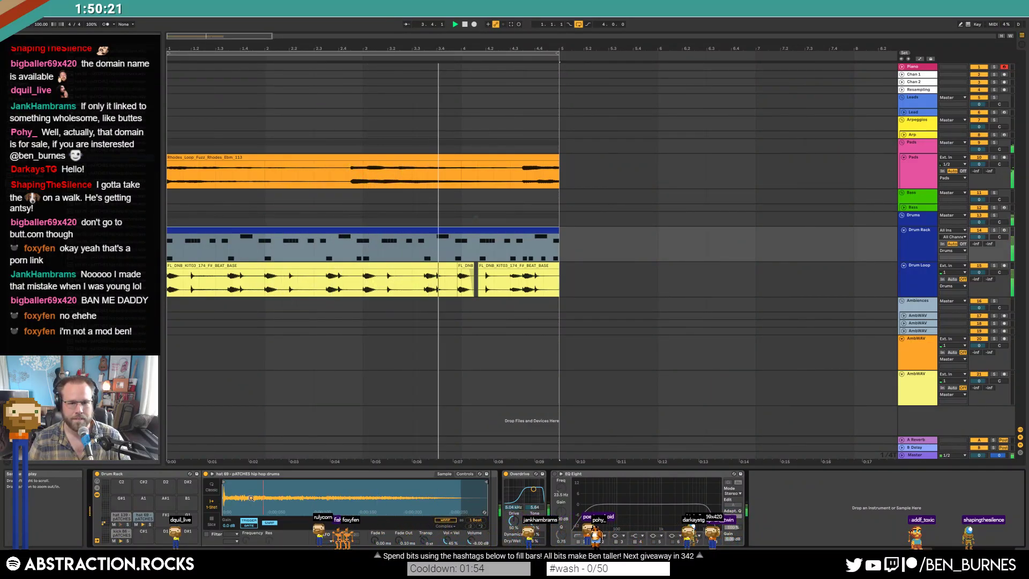
- Shorten the hat 69 note at 3.4.1 to a sixteenth and add hat 139 notes at 3.4.2, 4.4.3 and 1.3.4
double_click(457, 252)
key(space)
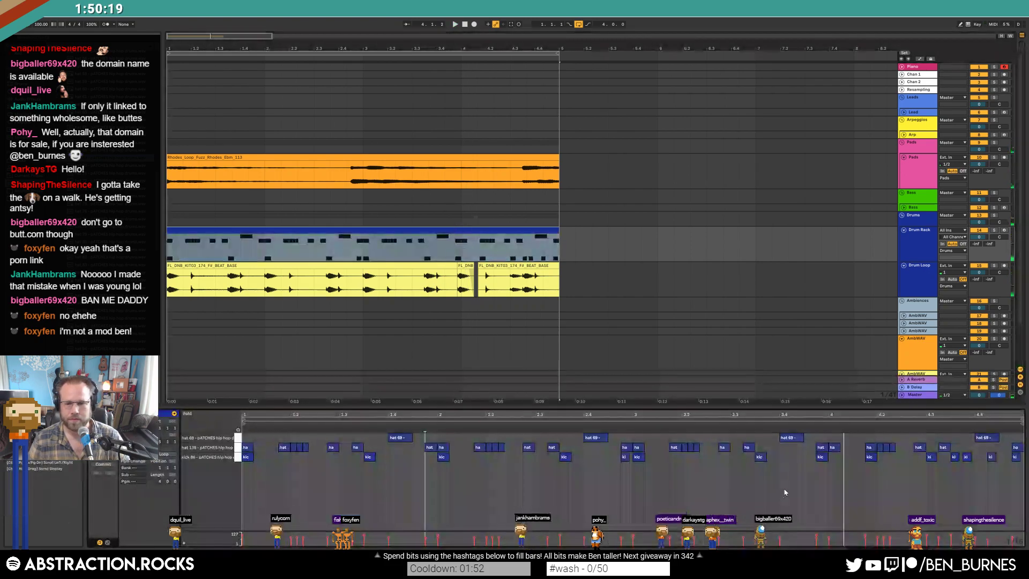
click(781, 491)
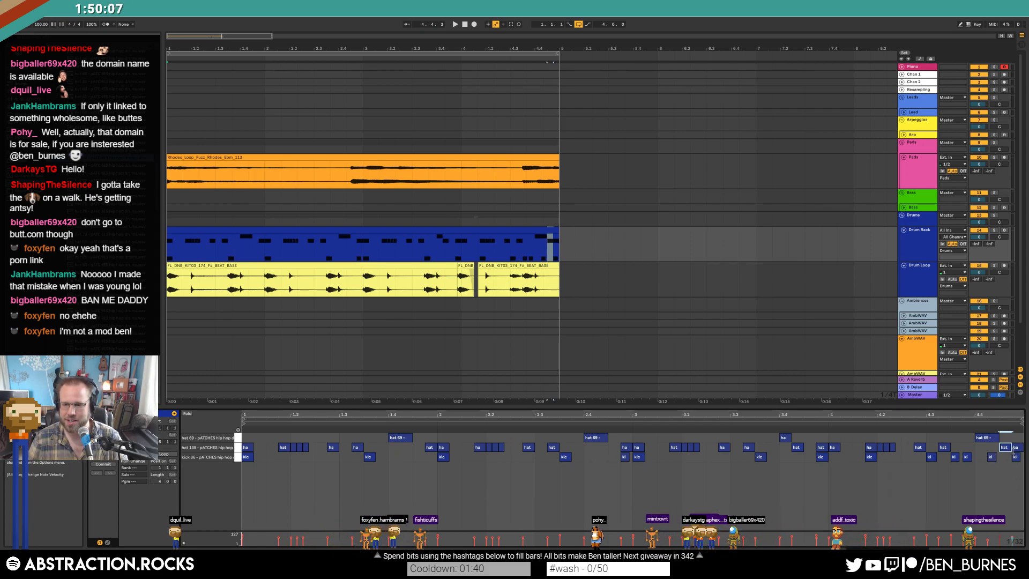
click(938, 485)
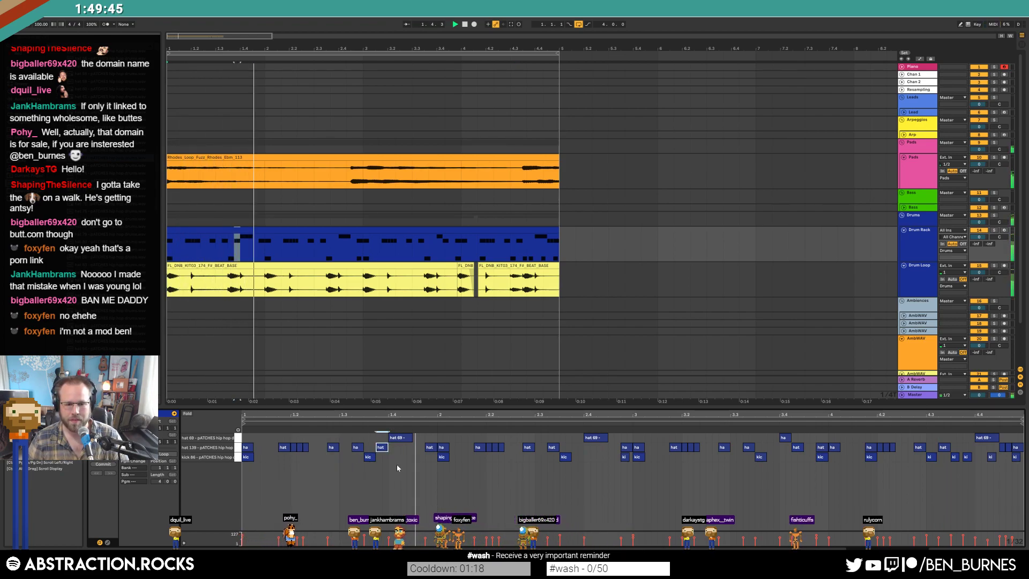
- Add a hat 139 note at 2.3.4 and place the neighbouring hat at 2.3.2 while auditioning the loop
click(547, 448)
key(space)
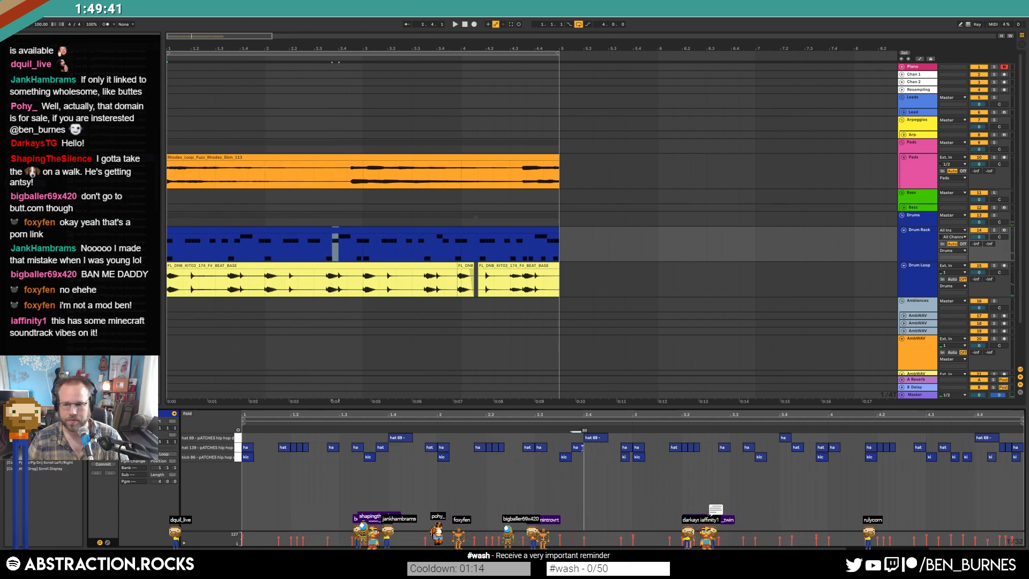
key(space)
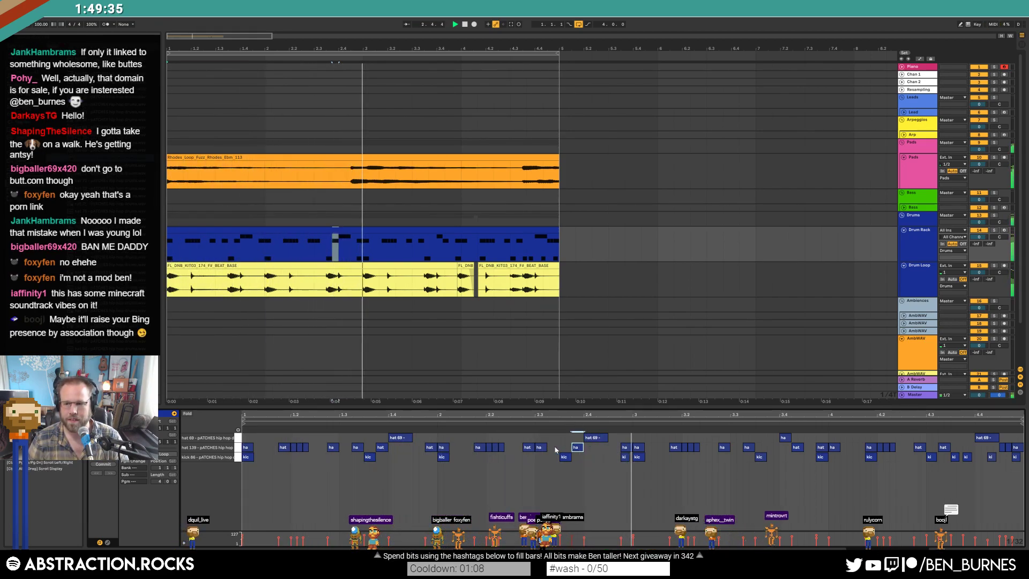
drag(540, 448, 553, 447)
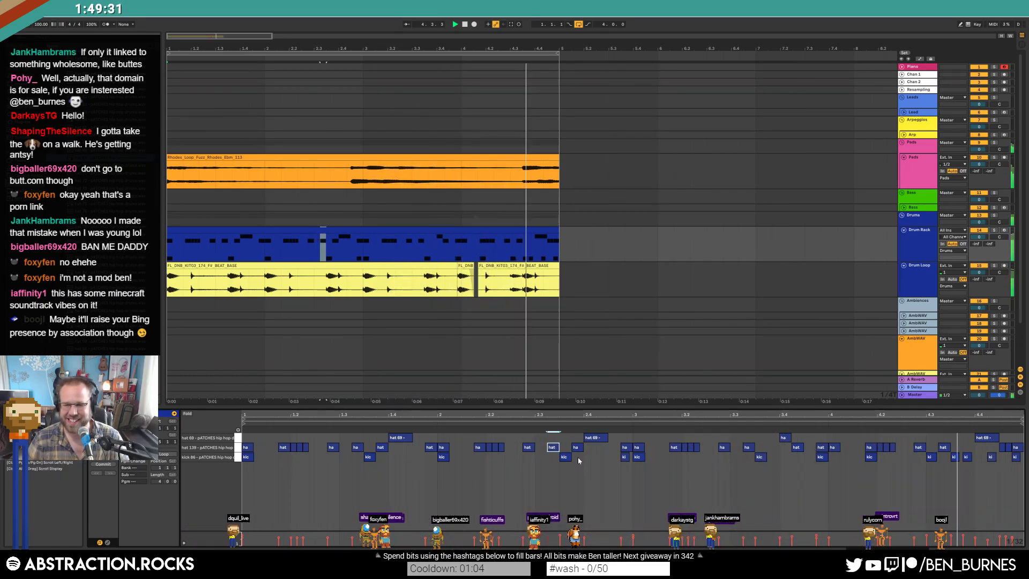
key(space)
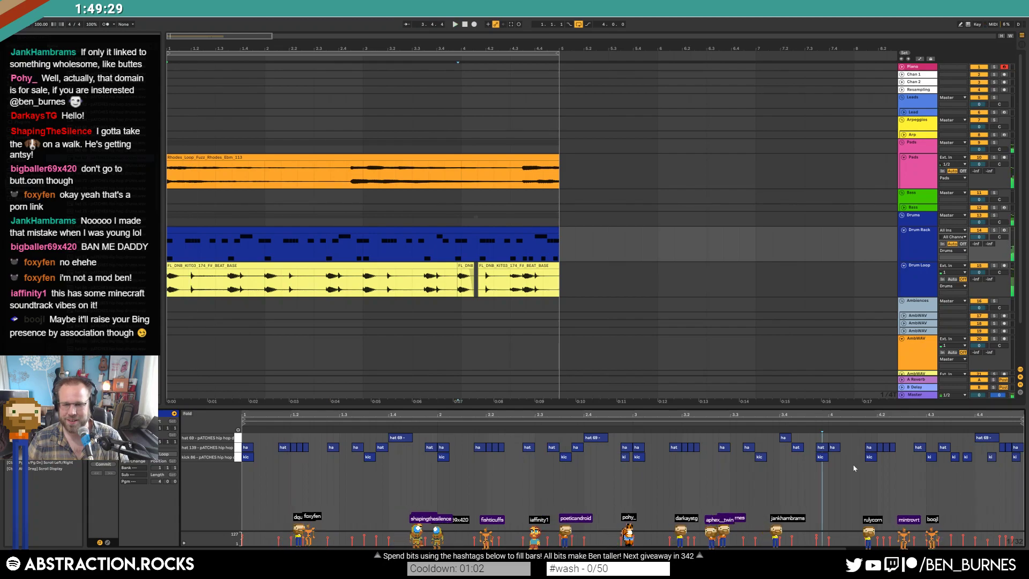
- Review the hat notes in bars 3 and 4 and play the loop from the start
click(1008, 447)
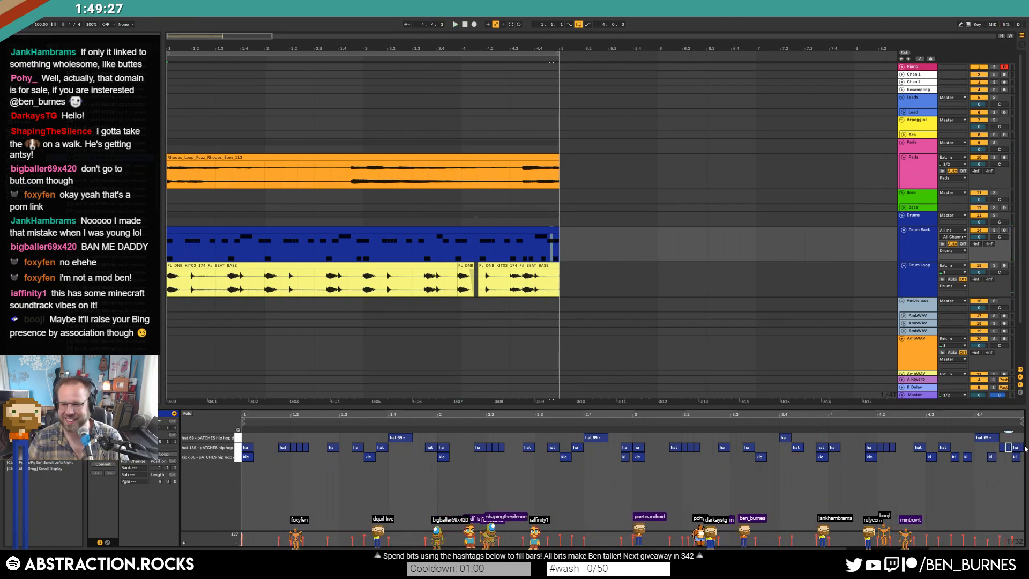
click(887, 447)
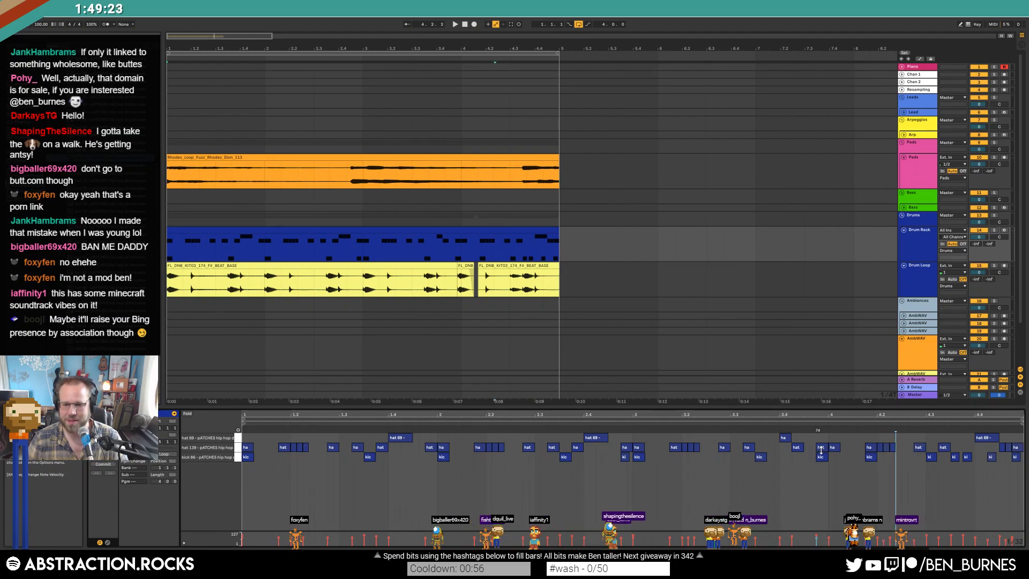
click(756, 478)
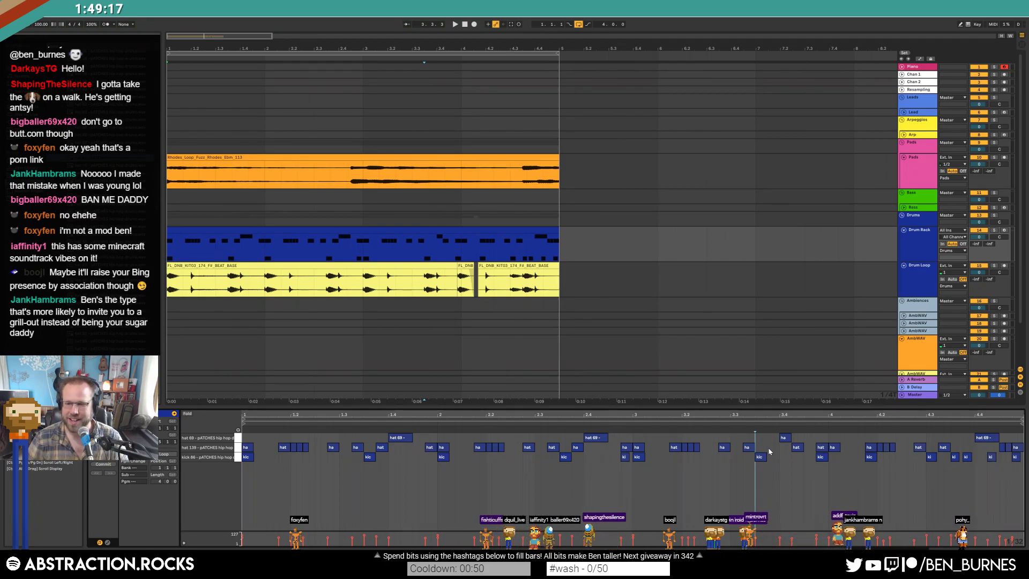
key(space)
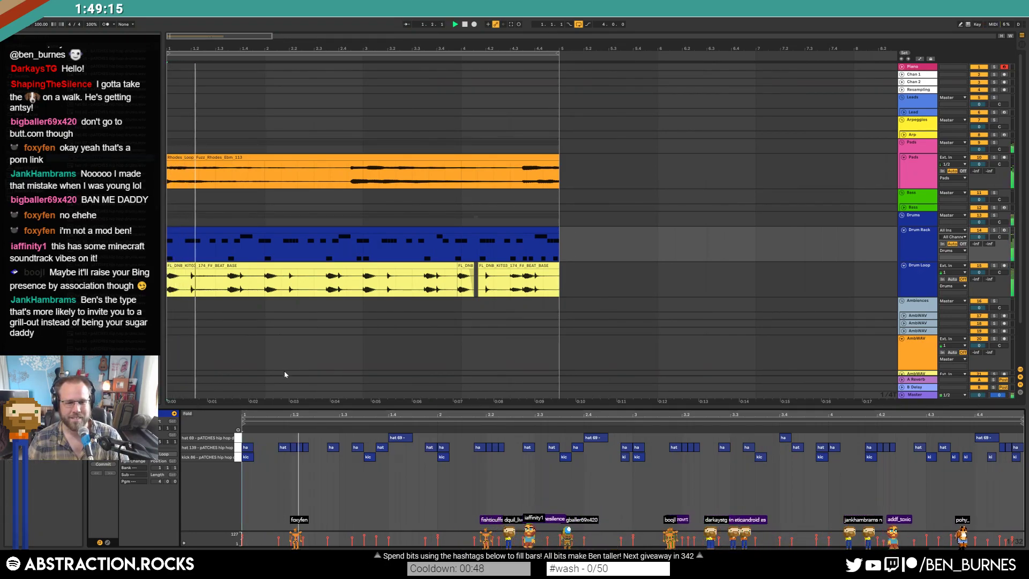
- Show the devices and unfold the Lead track in the arrangement while the loop plays
key(shift+Tab)
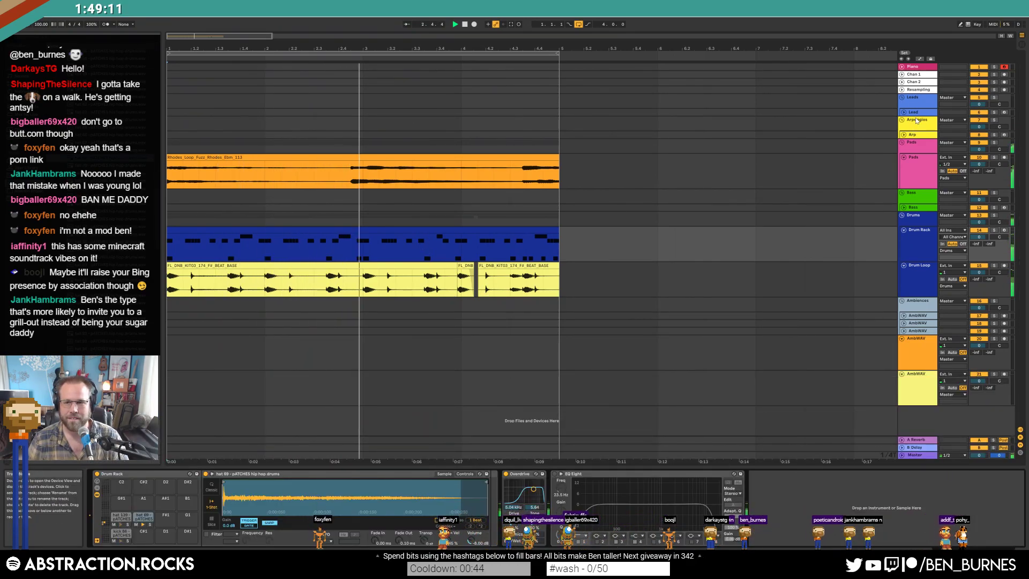
click(911, 112)
click(903, 112)
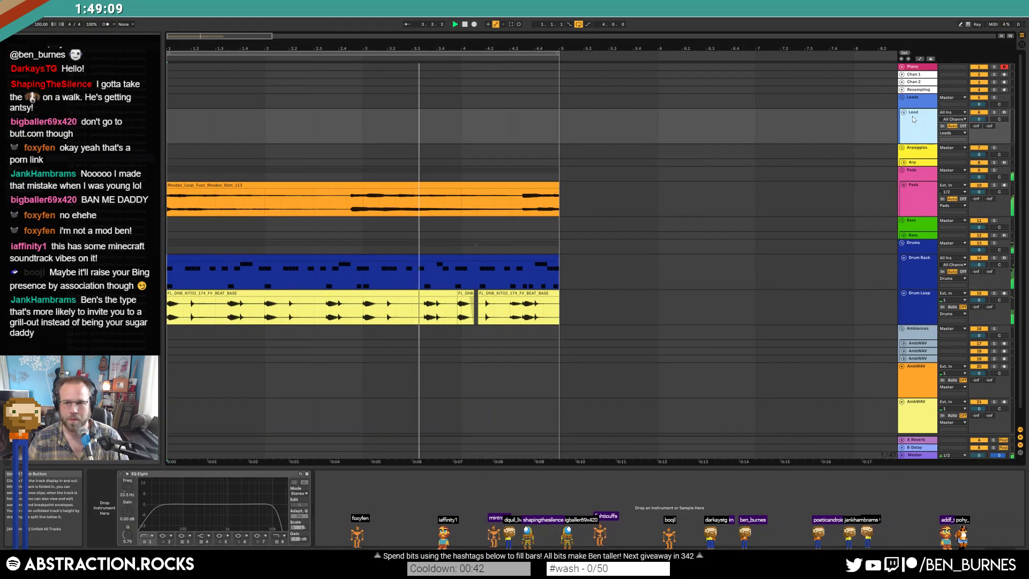
- Add the Ghz Lossy 3 effect to the Pads track that holds the Rhodes loop
click(917, 198)
click(159, 201)
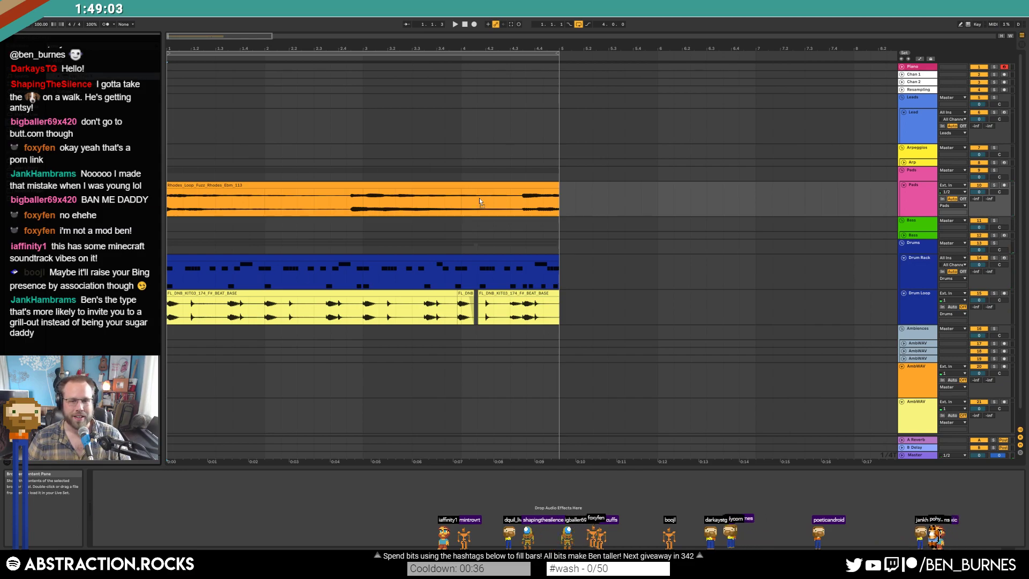
drag(150, 37, 571, 185)
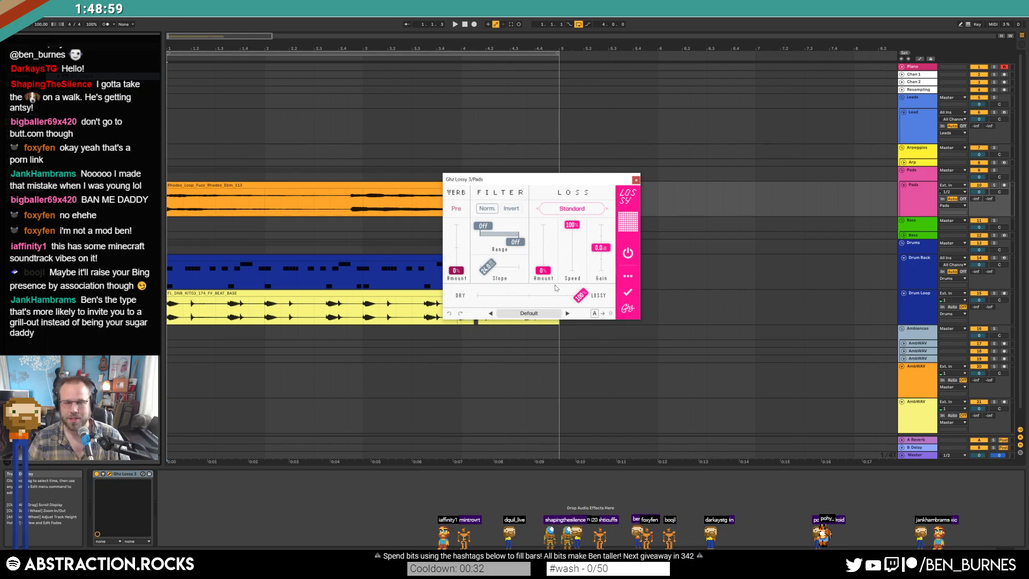
- Try Lossy's Phase Jitter and Packet Loss modes with the loop playing, set the loss amount to 22% and switch to Packet Repeat
click(606, 211)
drag(545, 272, 543, 251)
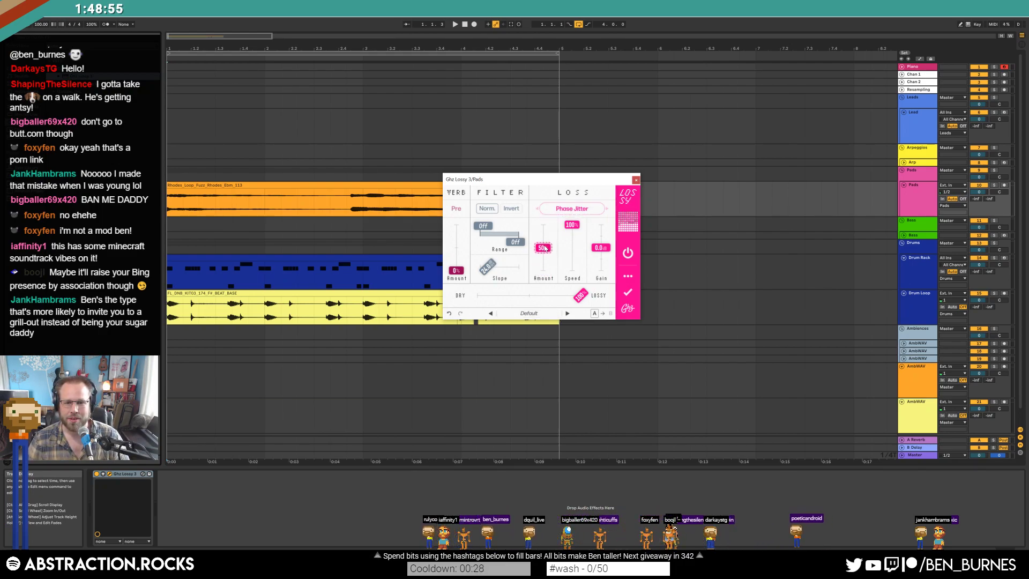
click(607, 210)
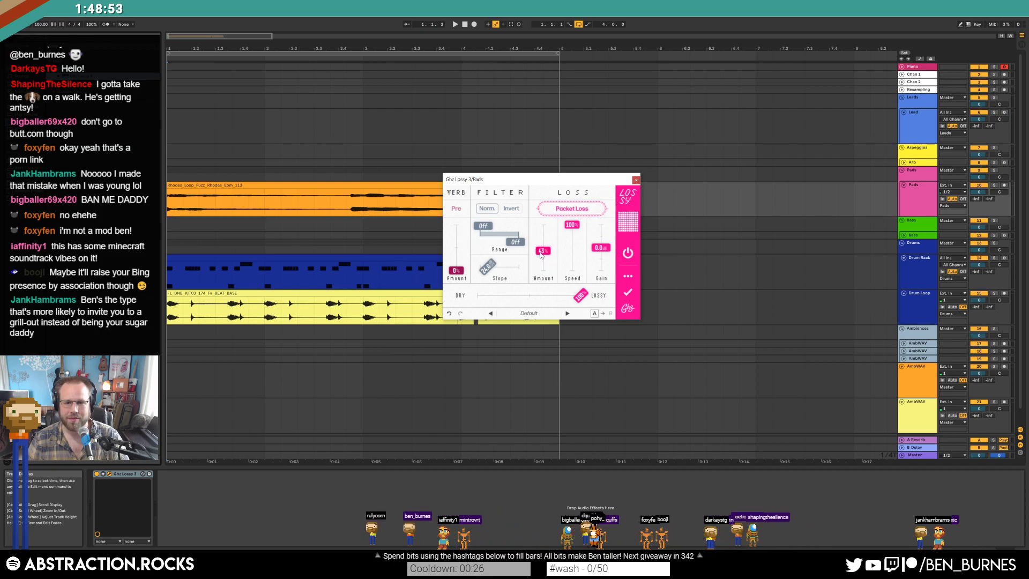
drag(543, 251, 551, 263)
key(space)
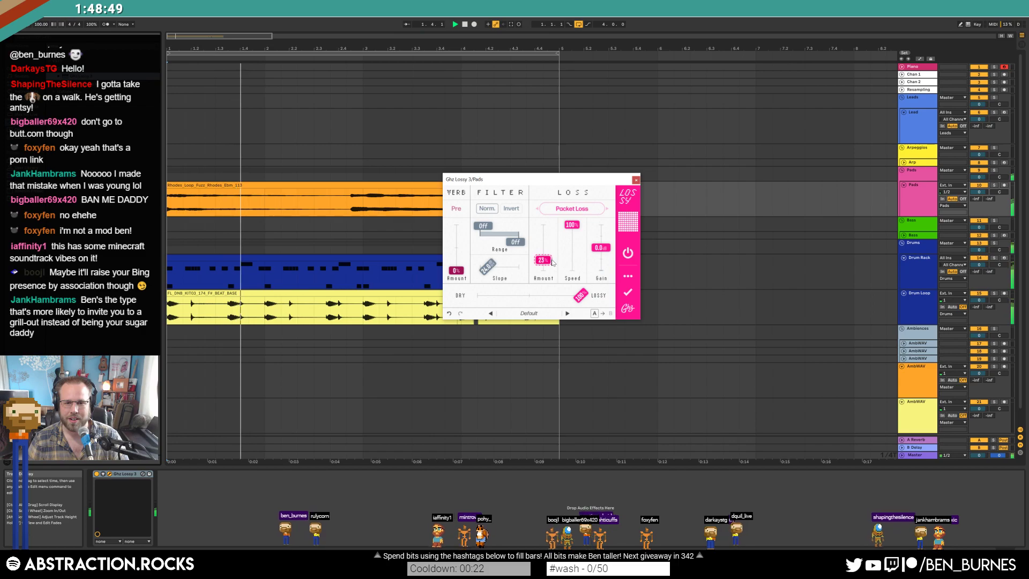
click(606, 209)
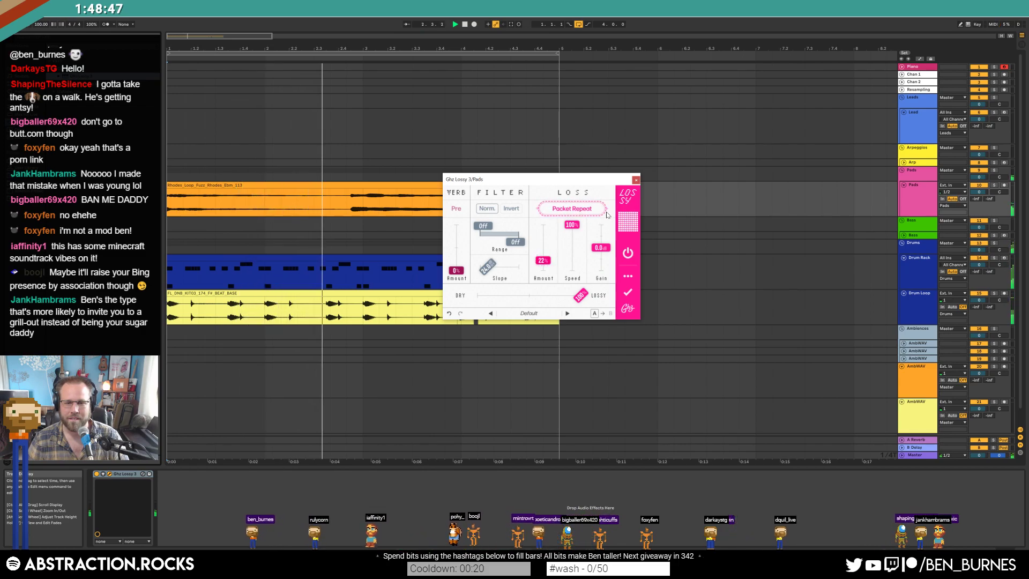
- Try Lossy's loss amount at 53% and 71% on the Pads track and audition its Singing Glasses, Cellphone Muzak and Bad Cell Connection presets
drag(544, 262, 546, 247)
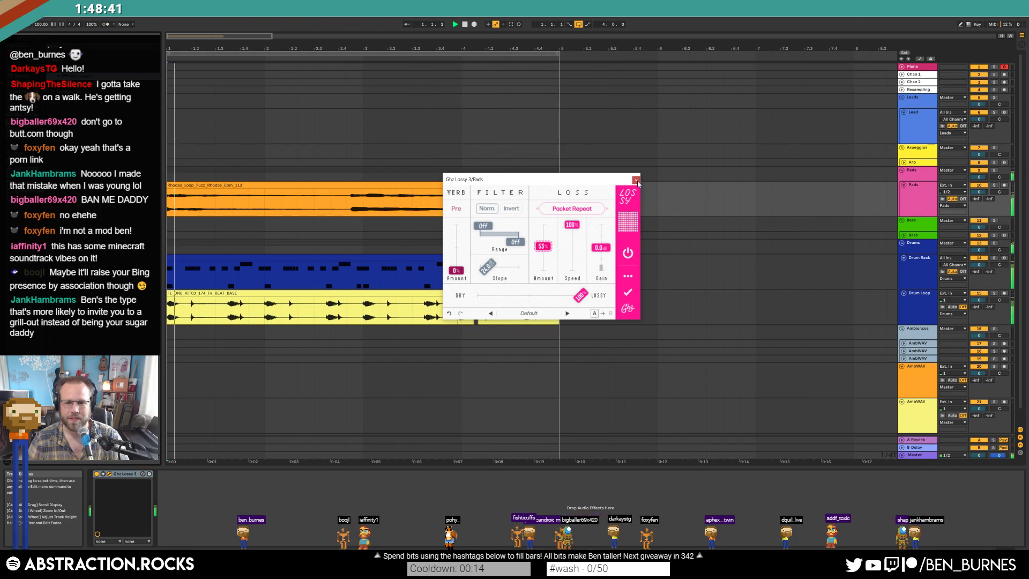
drag(542, 246, 543, 238)
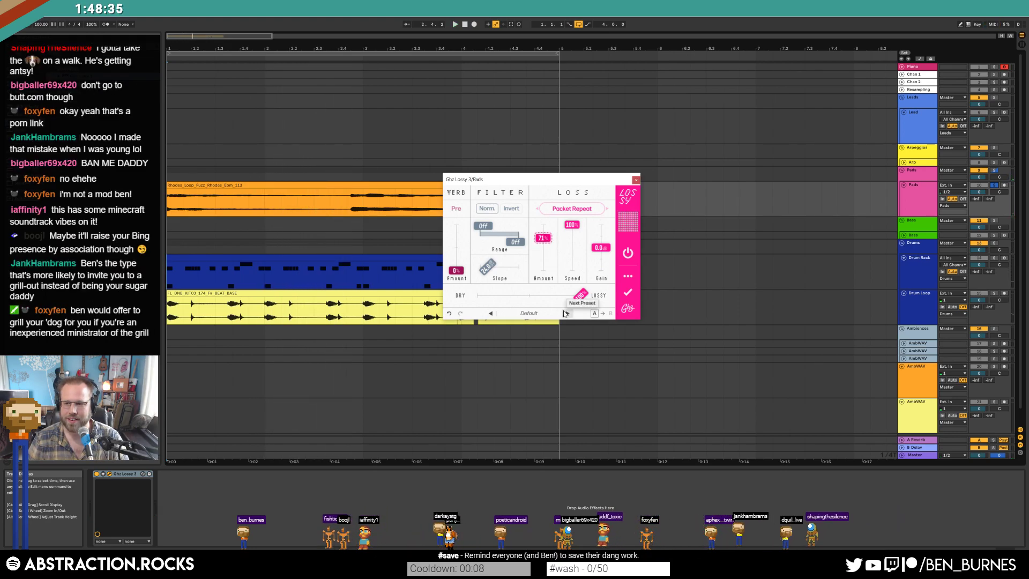
click(565, 314)
click(565, 313)
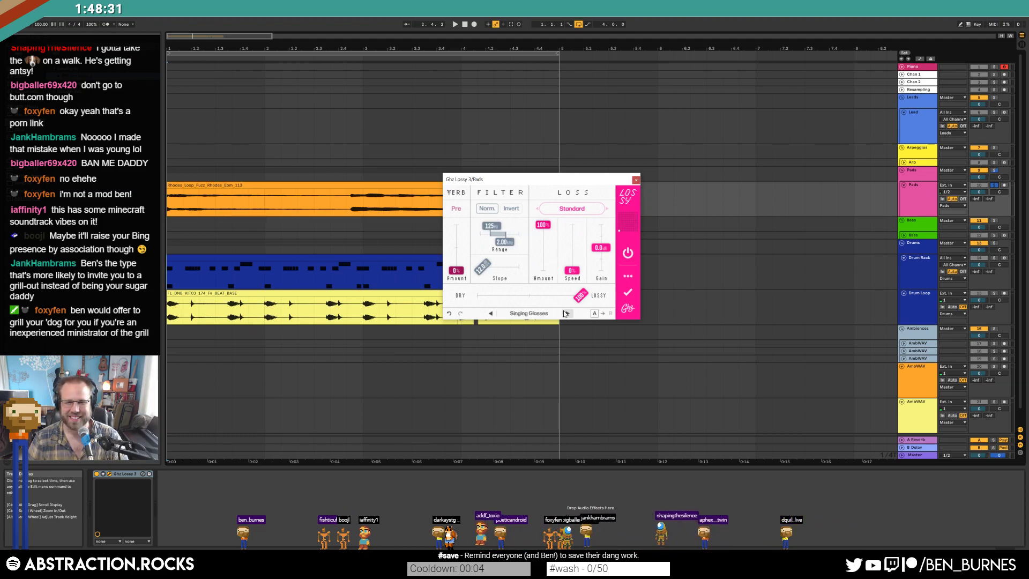
click(566, 314)
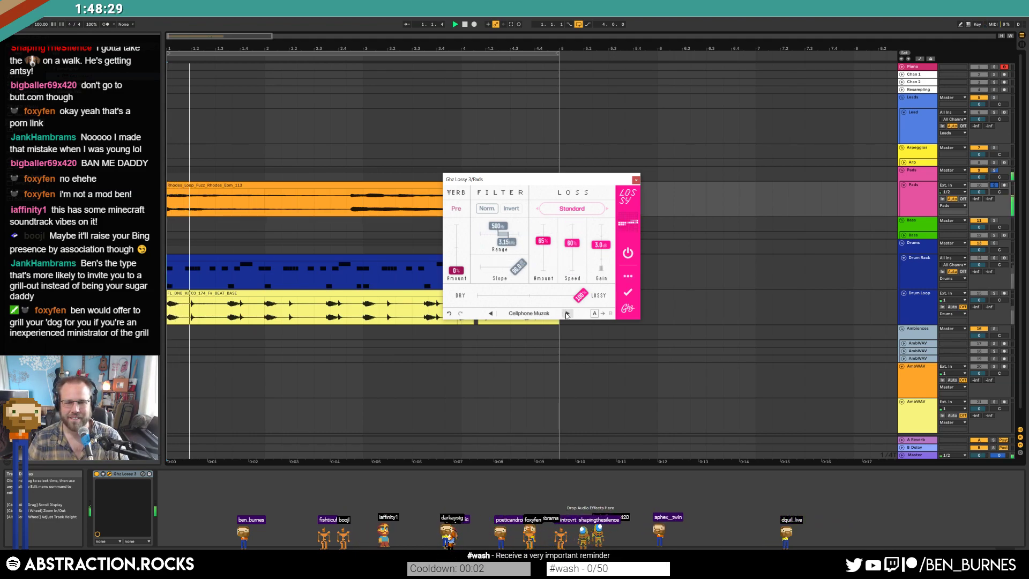
click(567, 314)
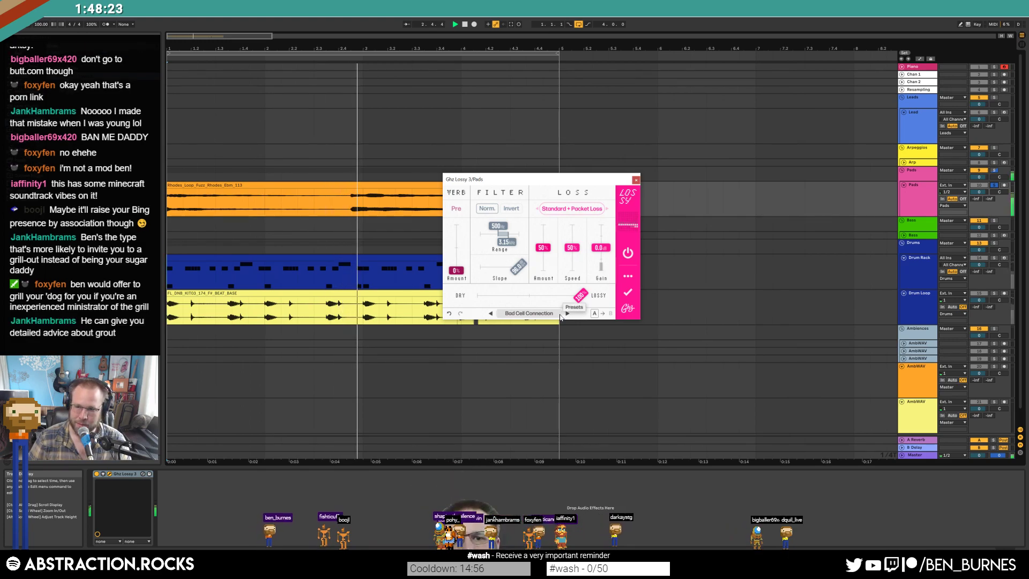
- Close Lossy, remove it from the Pads track, turn off the track's solo and select the Rhodes clip
click(635, 180)
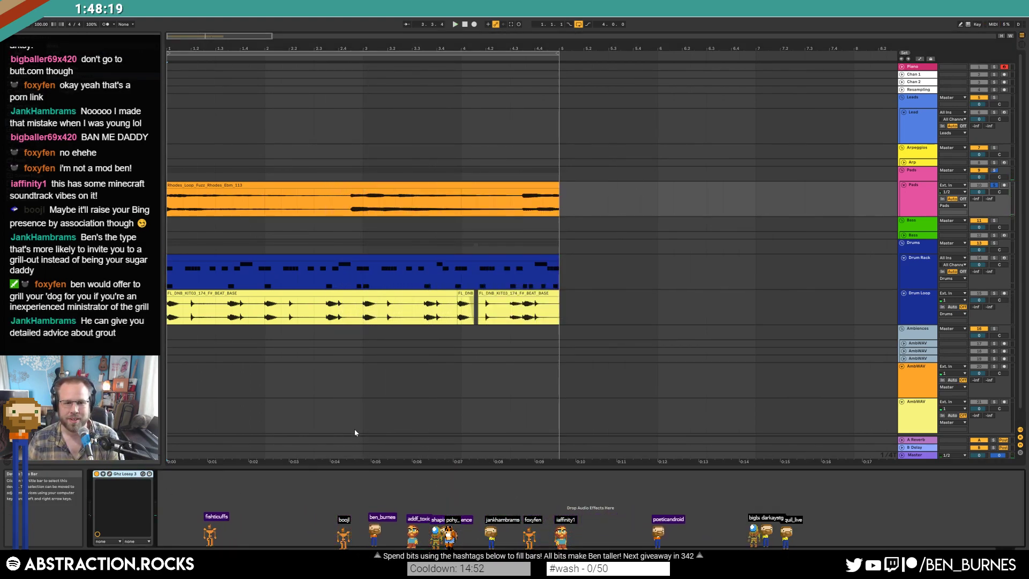
click(232, 186)
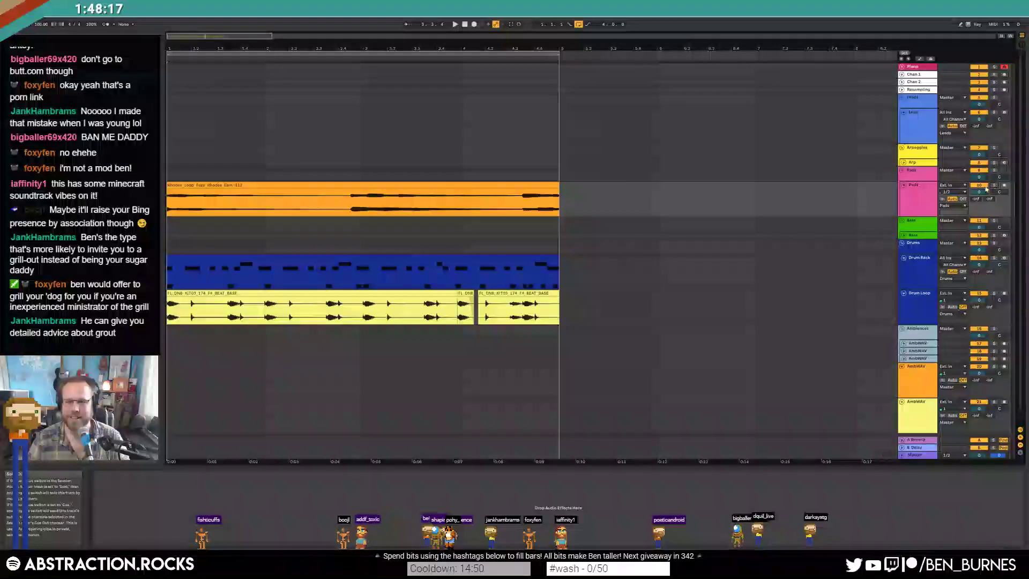
click(234, 187)
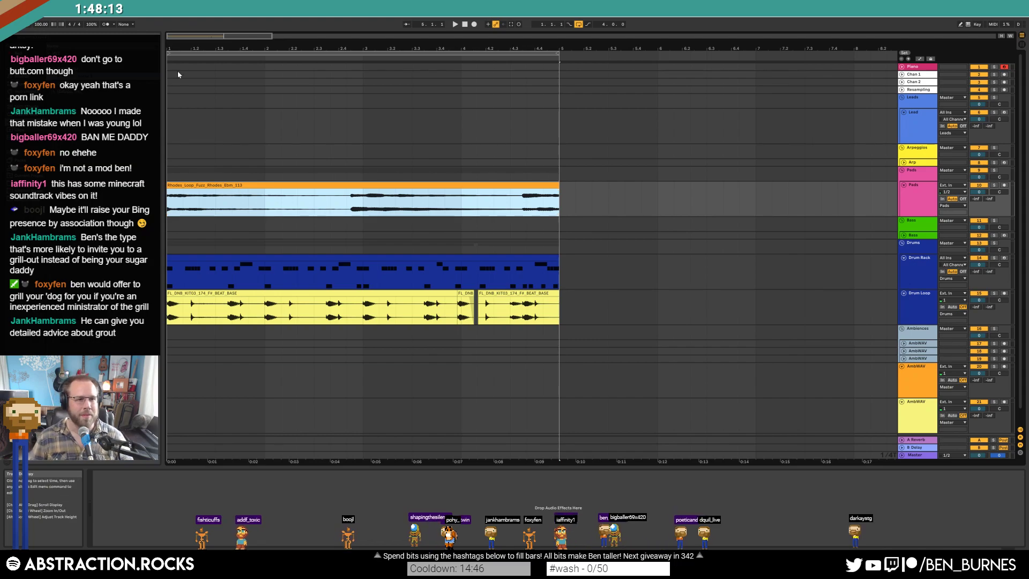
click(103, 53)
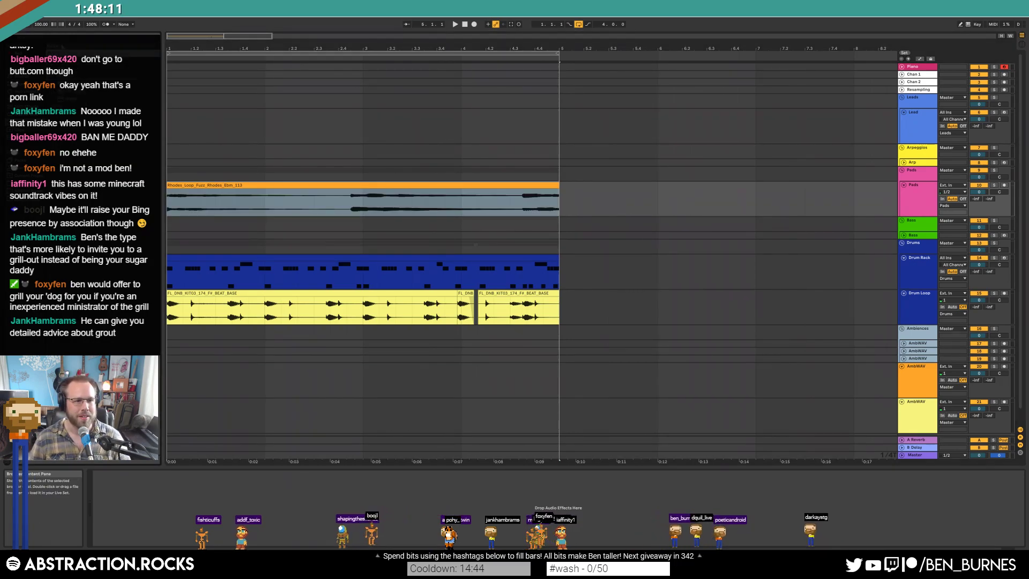
click(103, 69)
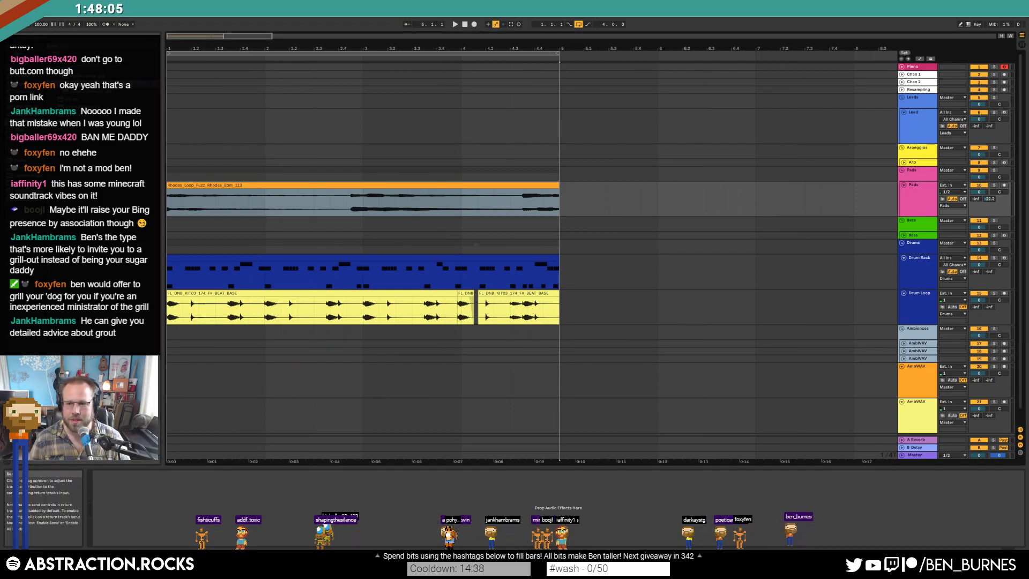
- Play the loop, raise the Pads track's reverb send, and unfold the A Reverb and B Delay return tracks
drag(989, 199, 988, 194)
key(space)
click(915, 446)
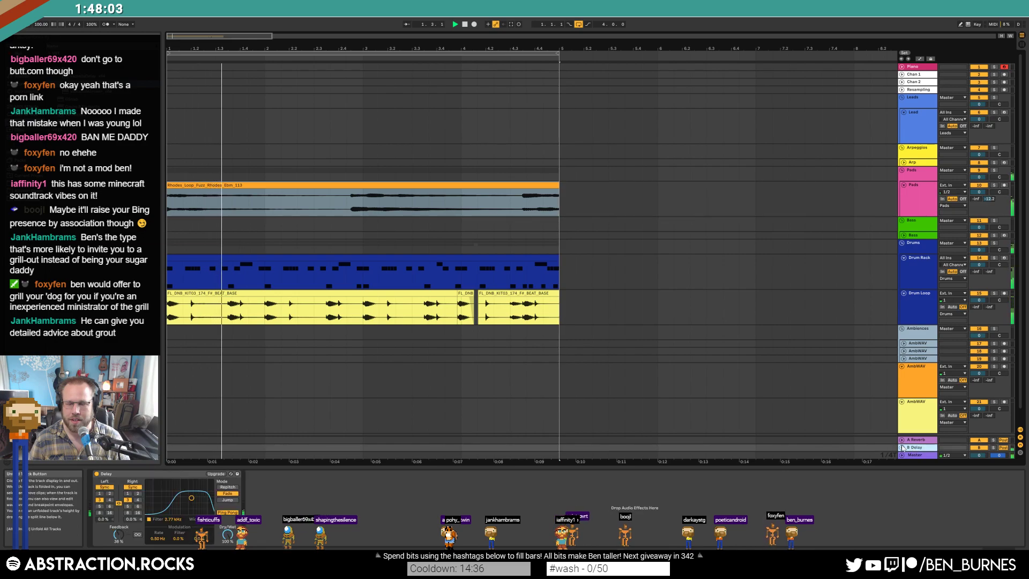
click(902, 447)
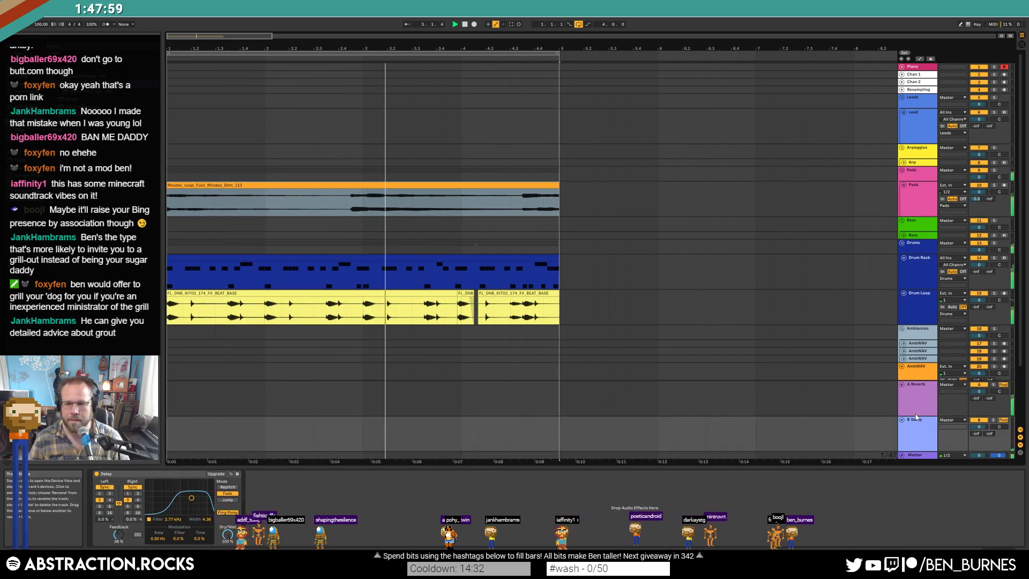
- Open ValhallaRoom on the A Reverb return track, set its decay to 1.33 s and close the plug-in window
click(770, 412)
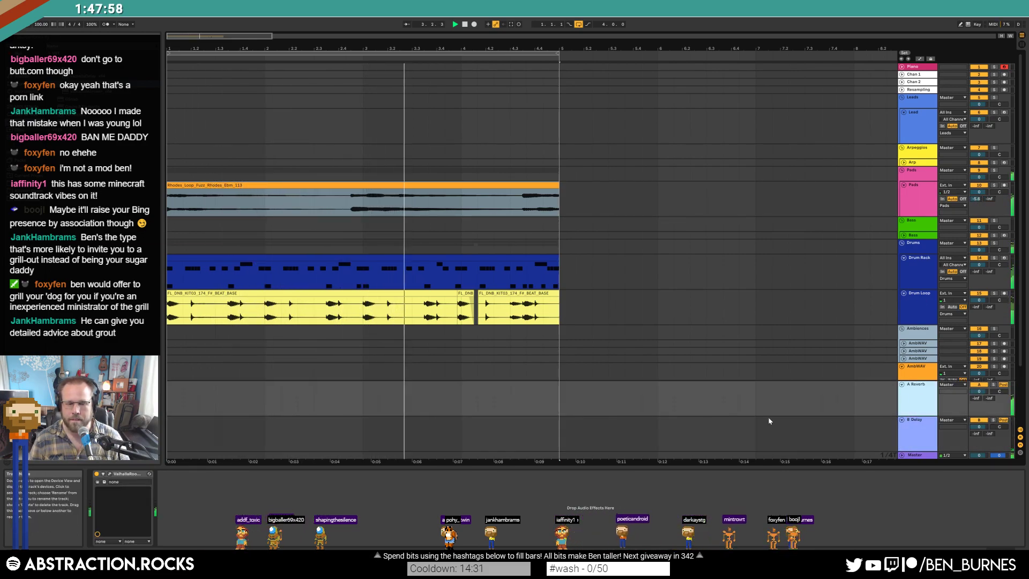
click(109, 474)
drag(408, 279, 726, 200)
drag(635, 317, 634, 317)
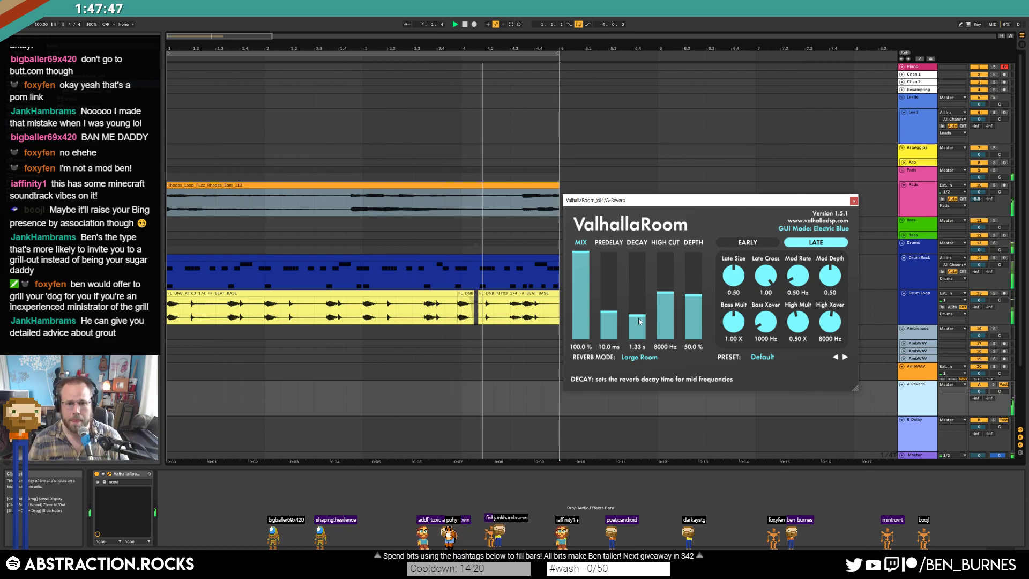
click(854, 200)
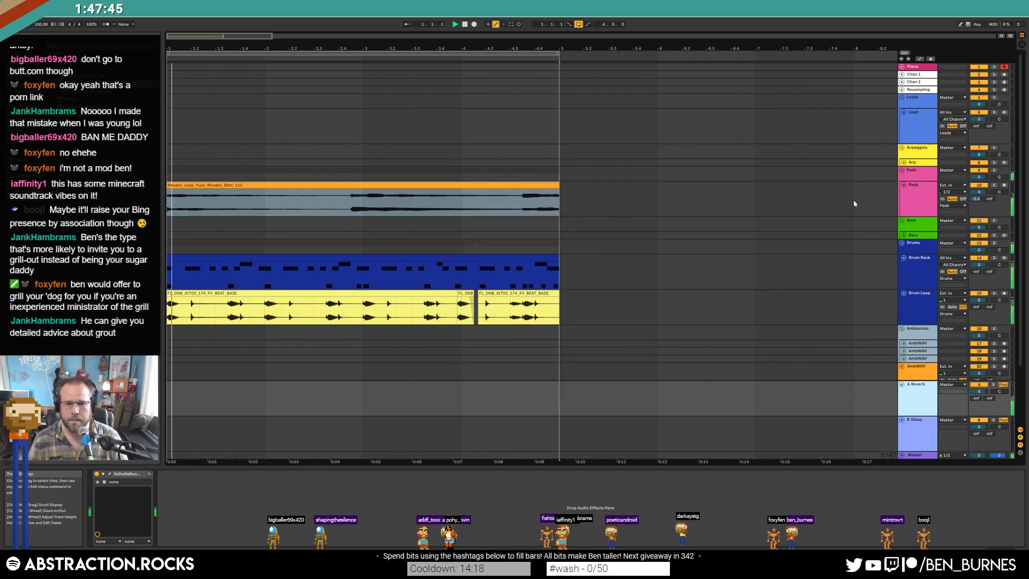
- Add a Compressor to the Pads track holding the Rhodes loop and show its sidechain controls
click(490, 192)
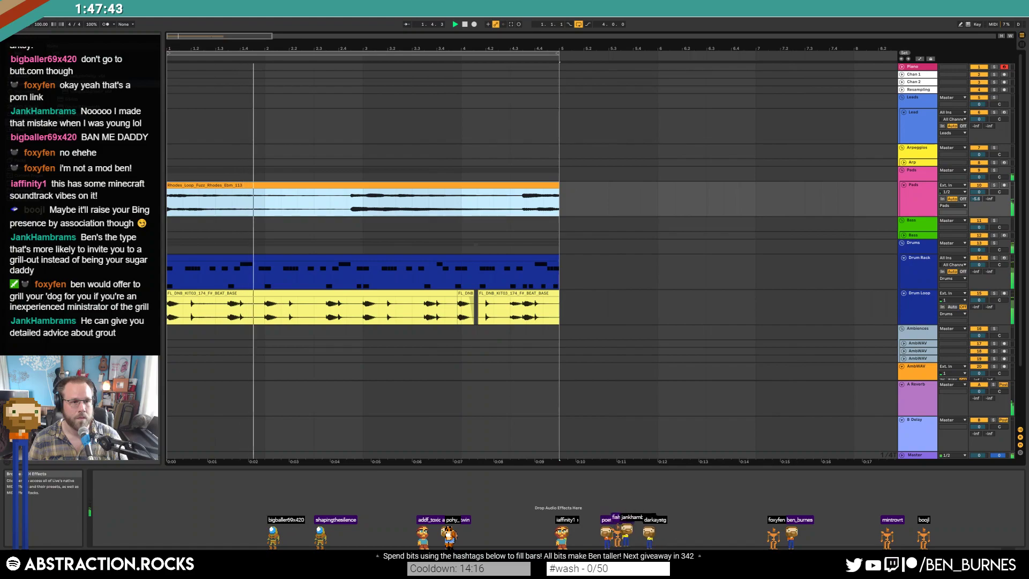
click(141, 513)
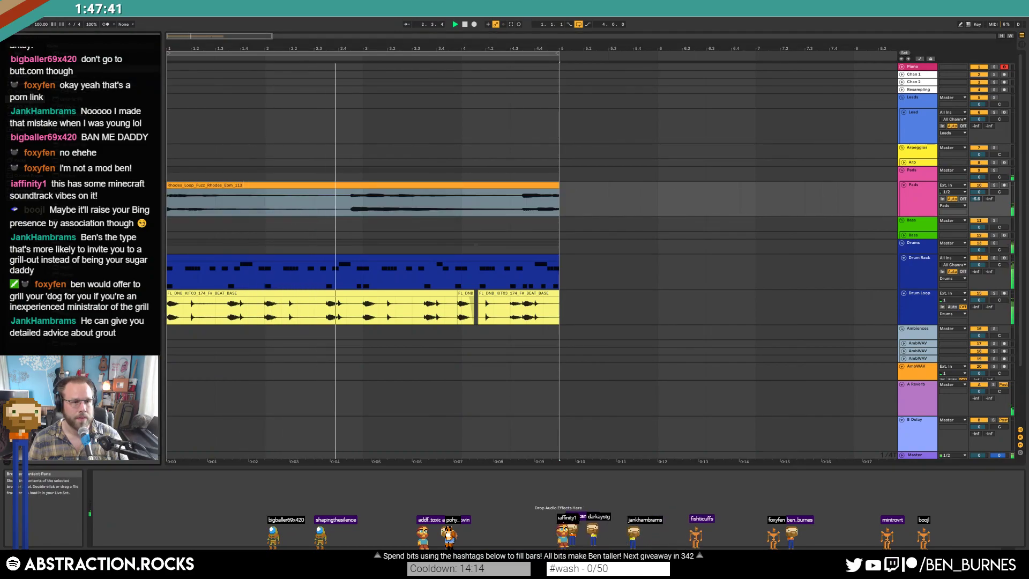
drag(140, 513, 139, 514)
click(103, 473)
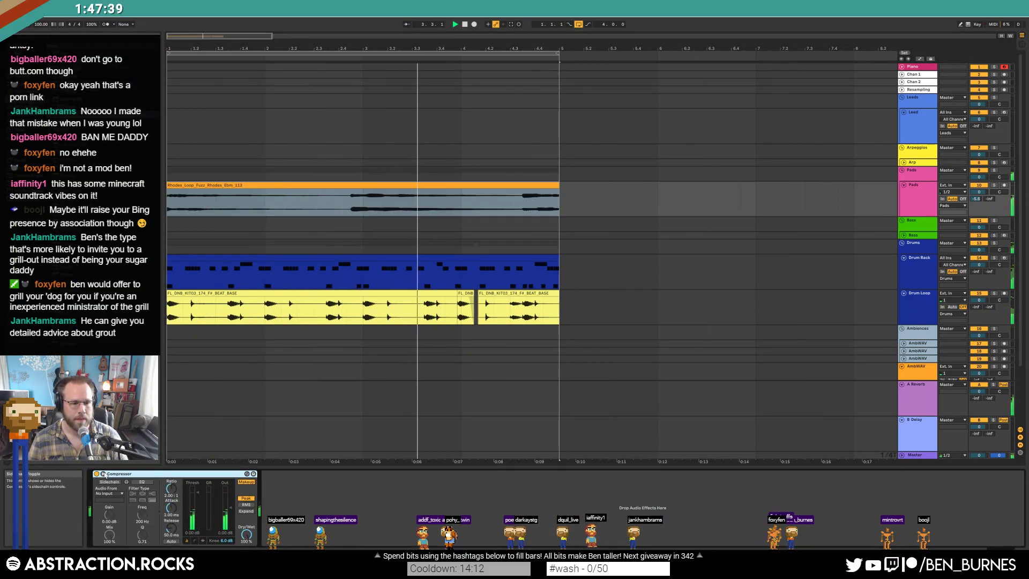
- Sidechain the Pads Compressor to the Drum Rack, using the kick's Post Mixer signal as the source
click(109, 494)
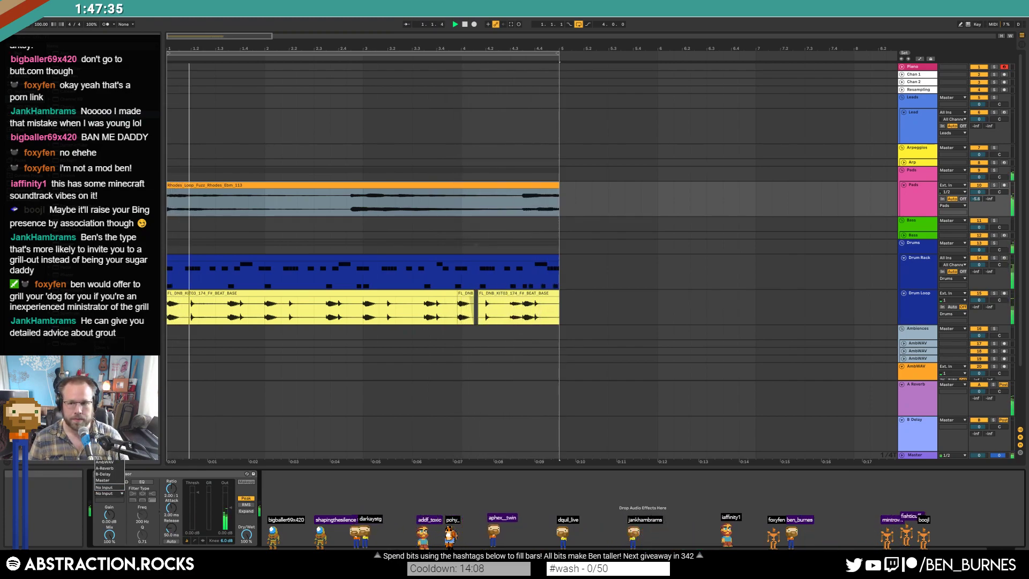
click(107, 426)
click(109, 499)
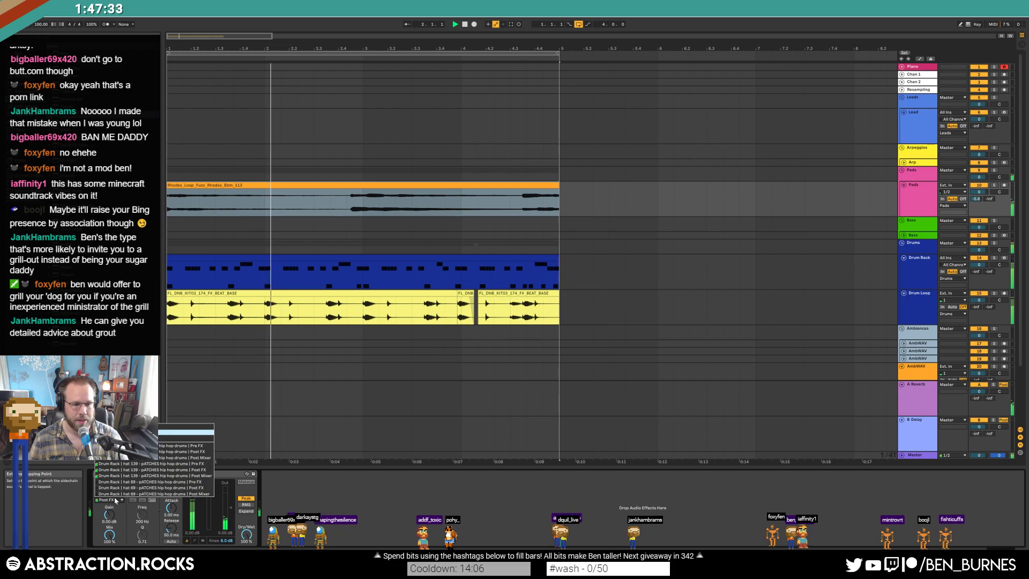
click(156, 457)
- Lower the Compressor's threshold so the kick ducks the Rhodes, raise it slightly by ear, and stop playback
drag(198, 490, 197, 526)
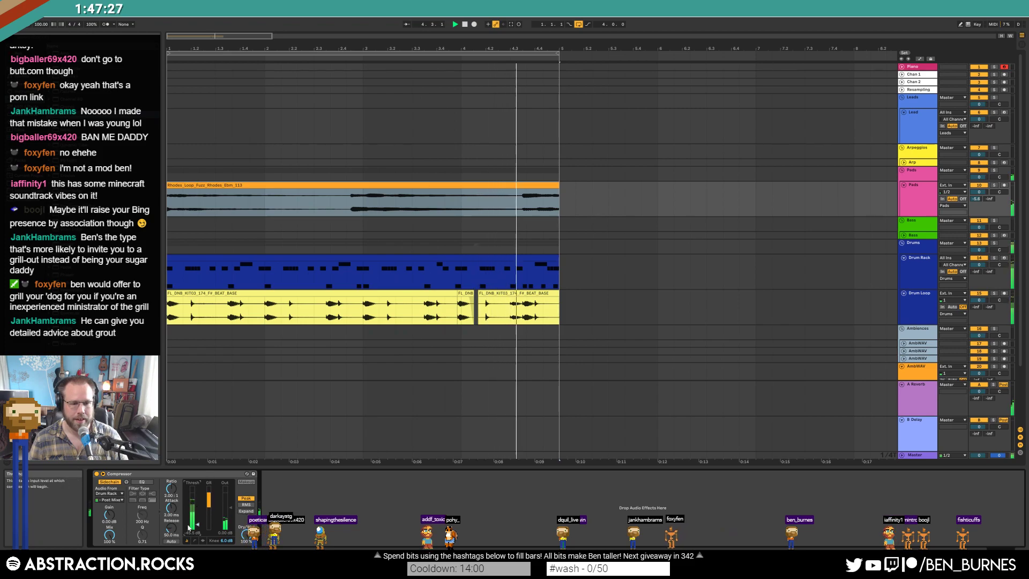
drag(195, 530, 194, 514)
key(space)
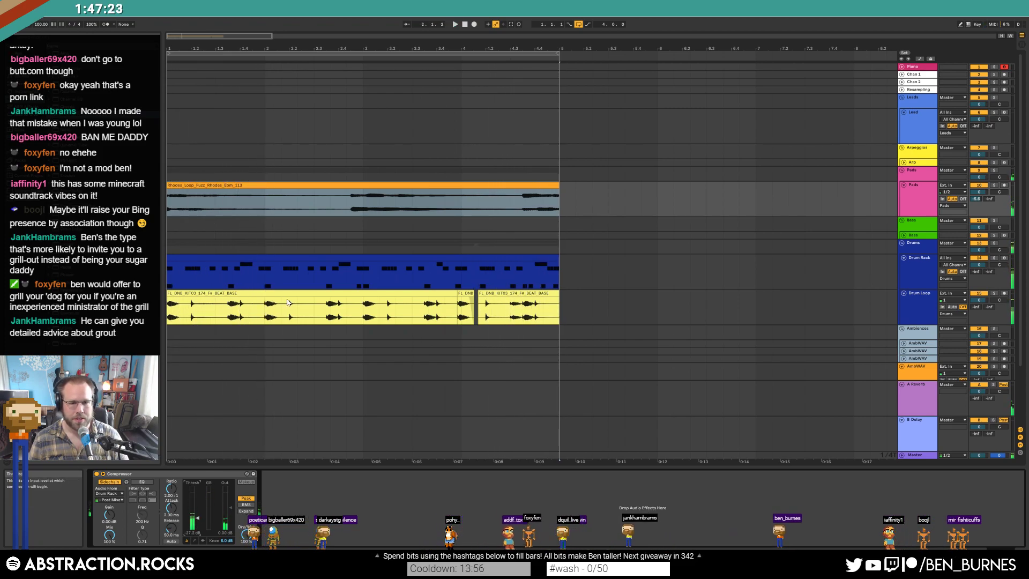
- Arm the Lead track for recording and unfold the Arp track in the arrangement
click(483, 265)
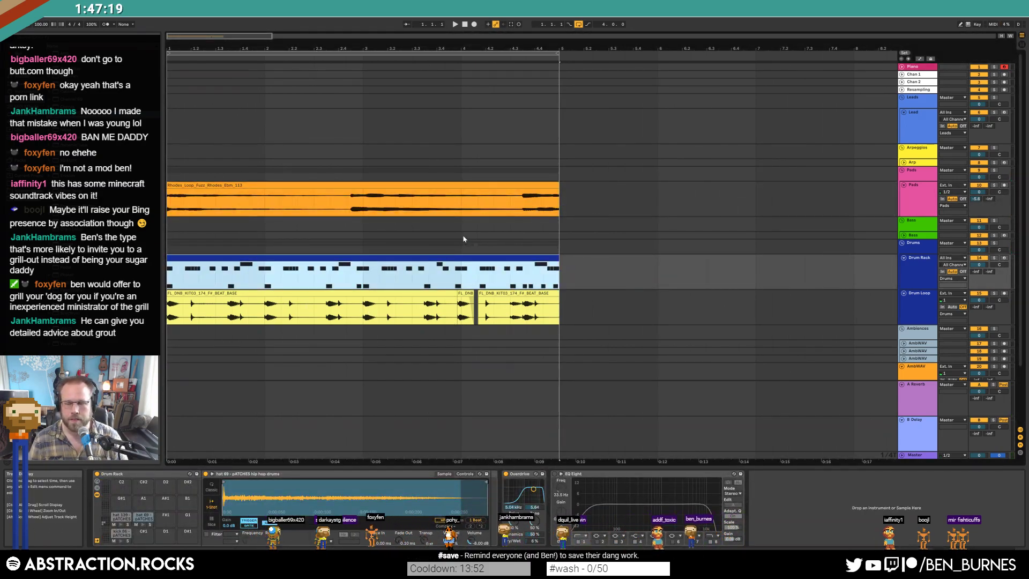
click(905, 132)
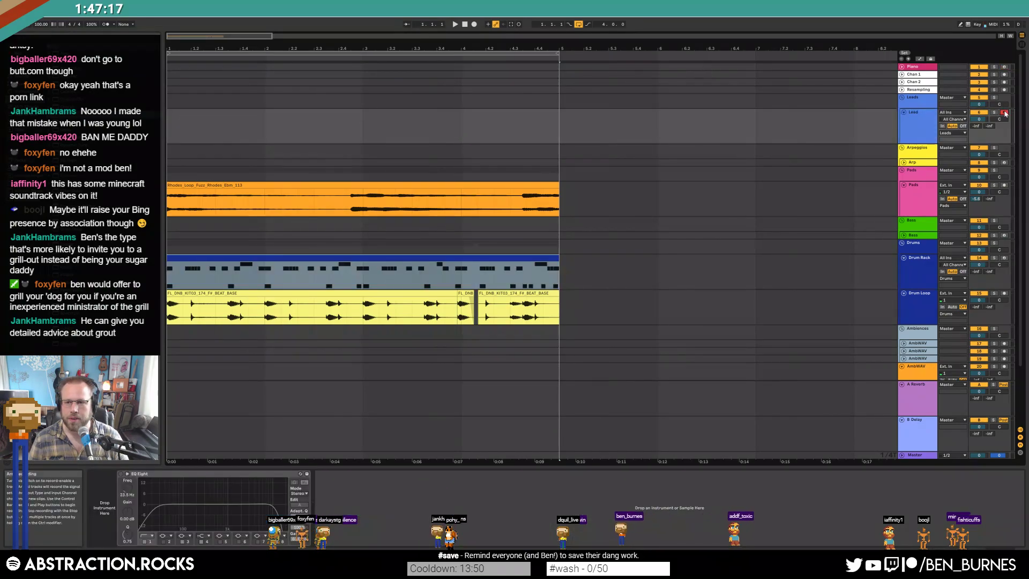
click(917, 163)
click(904, 162)
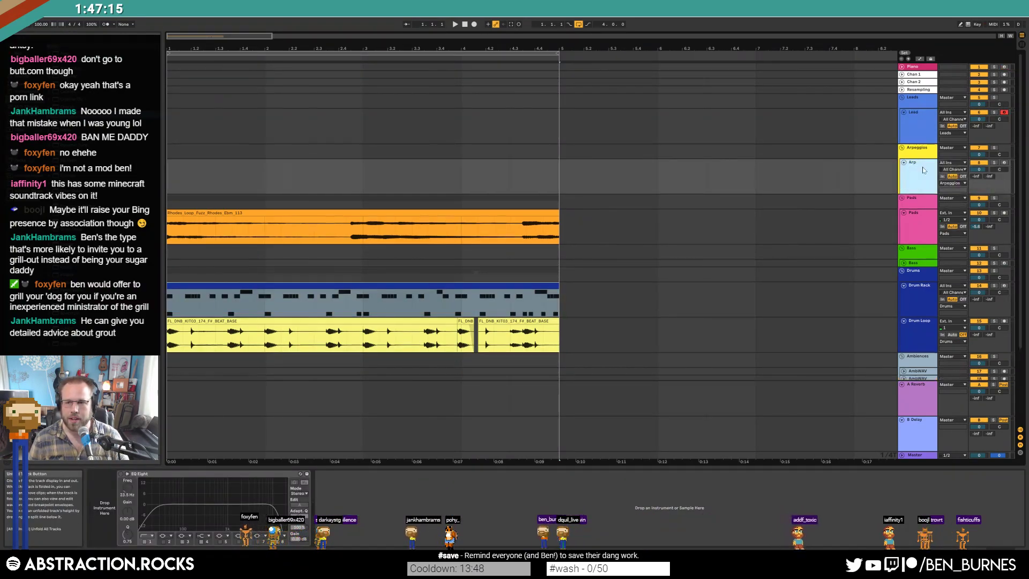
- Open the Drum Rack clip and lower the velocities of individual hat 139 notes from bar 1 into bar 4
click(295, 289)
double_click(296, 290)
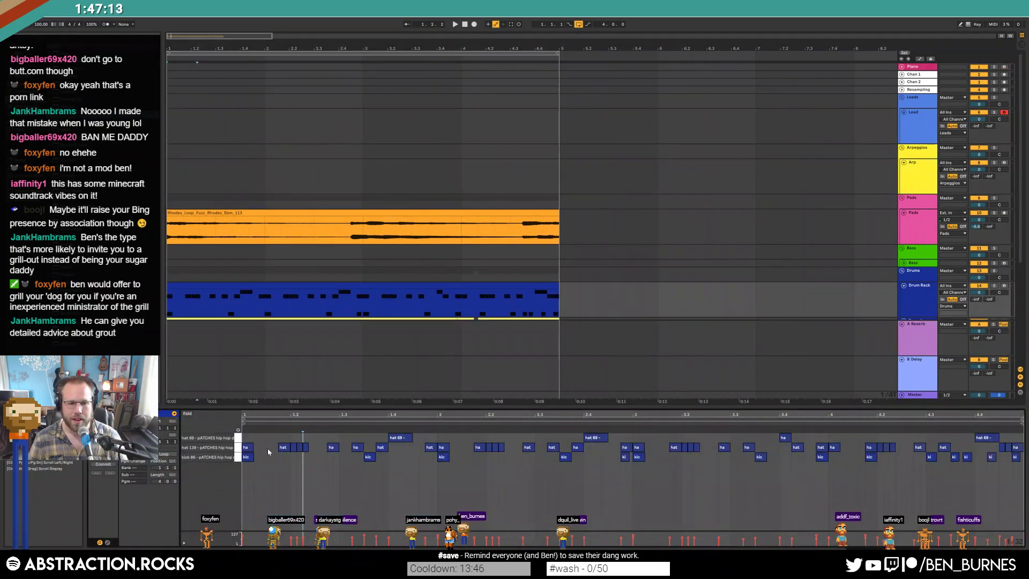
drag(333, 447, 333, 461)
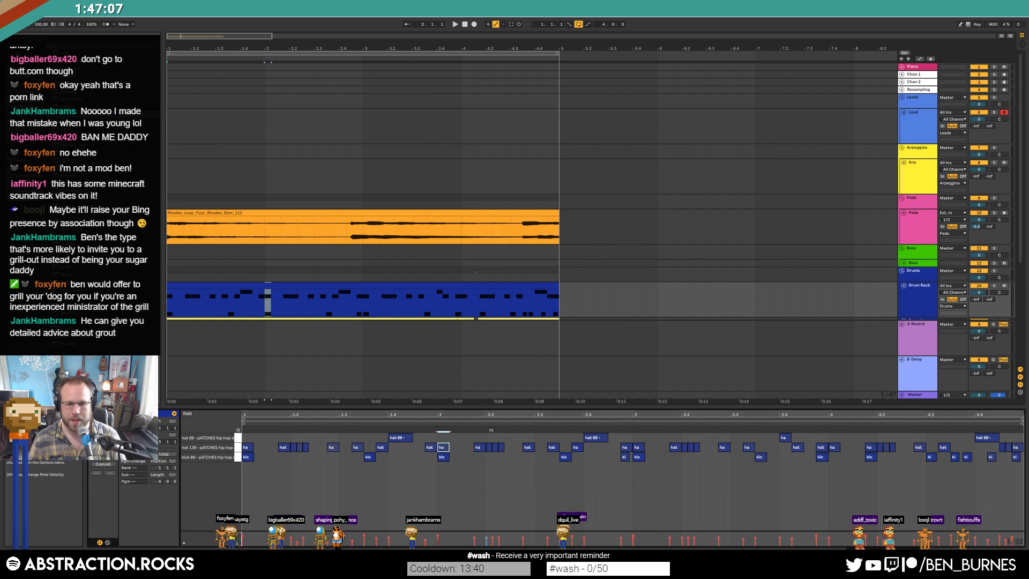
click(528, 447)
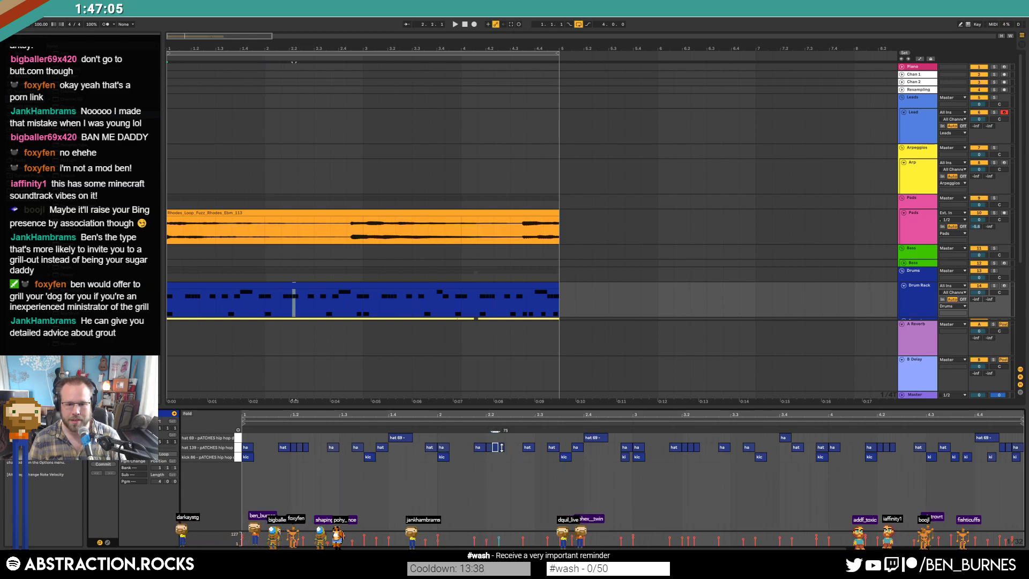
click(576, 447)
click(625, 447)
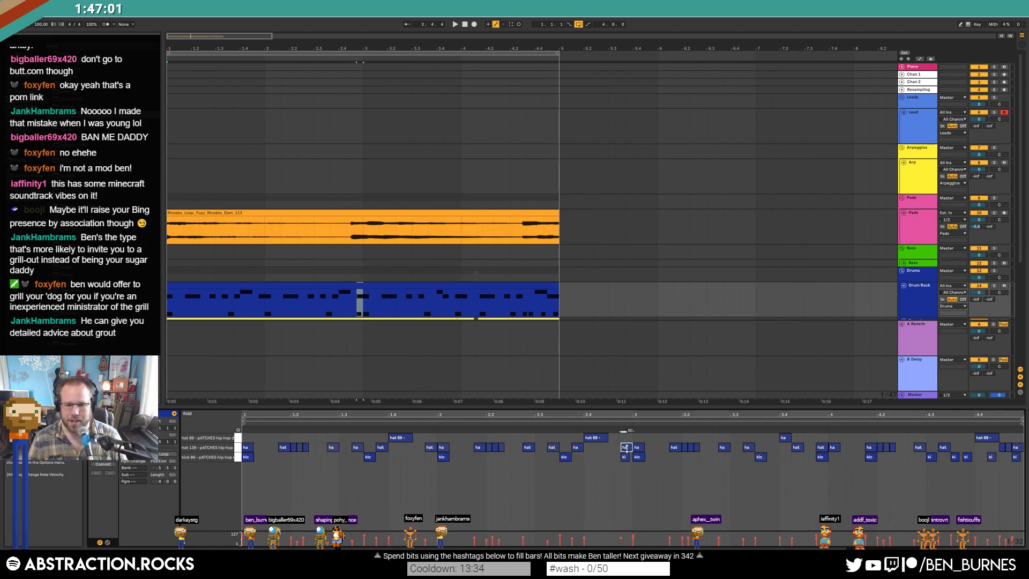
click(638, 447)
drag(675, 447, 676, 460)
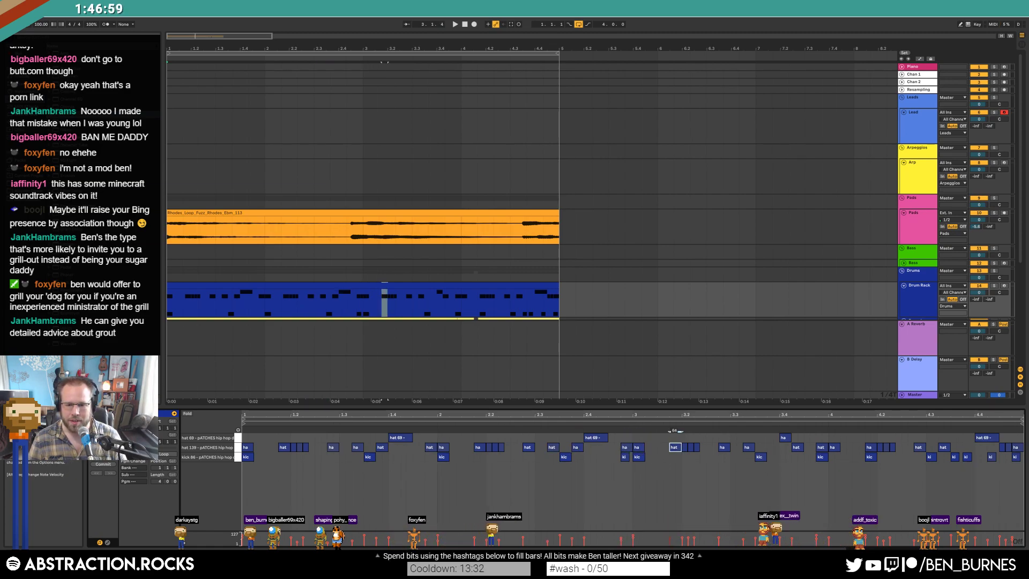
click(696, 448)
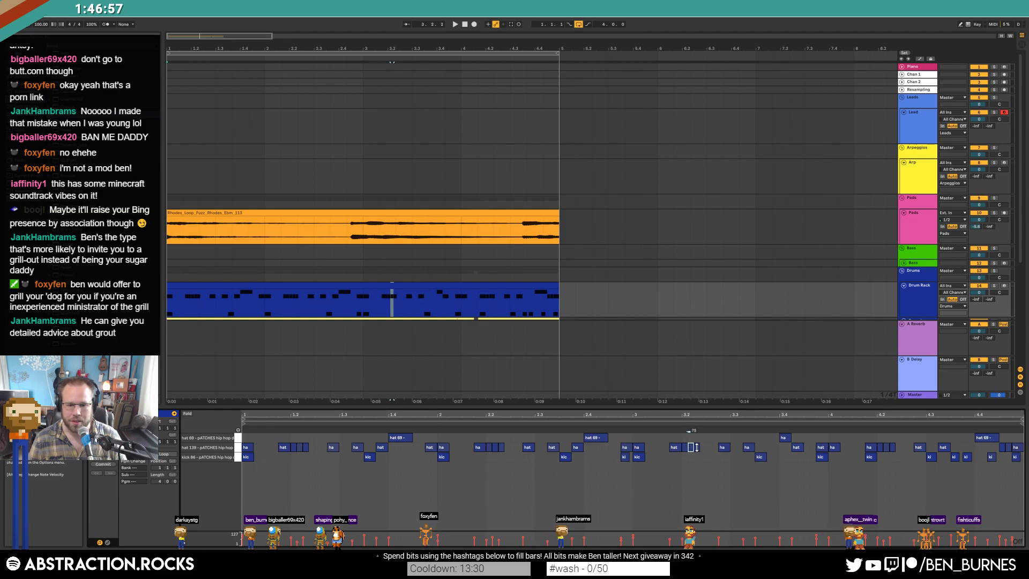
click(723, 447)
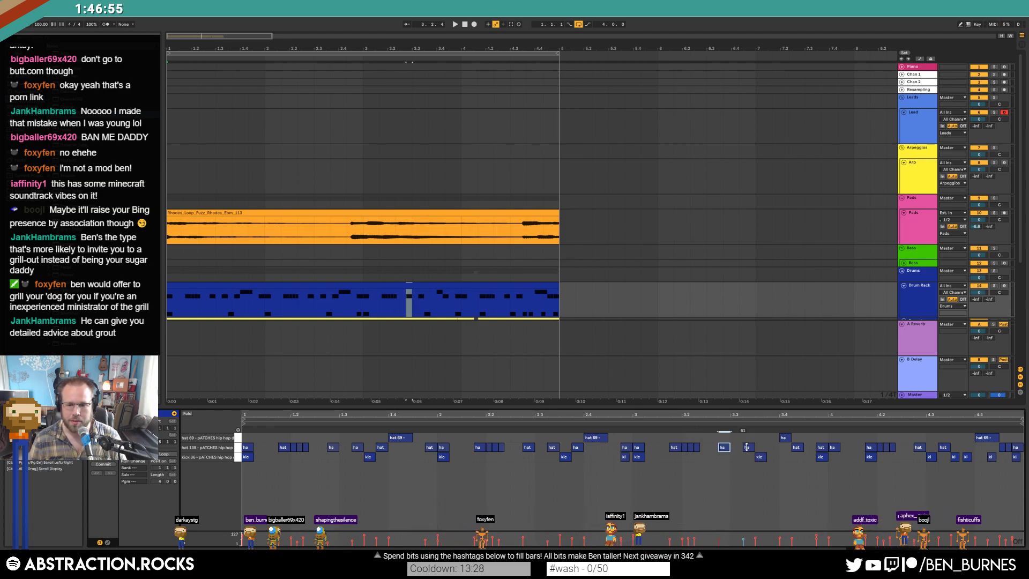
click(797, 447)
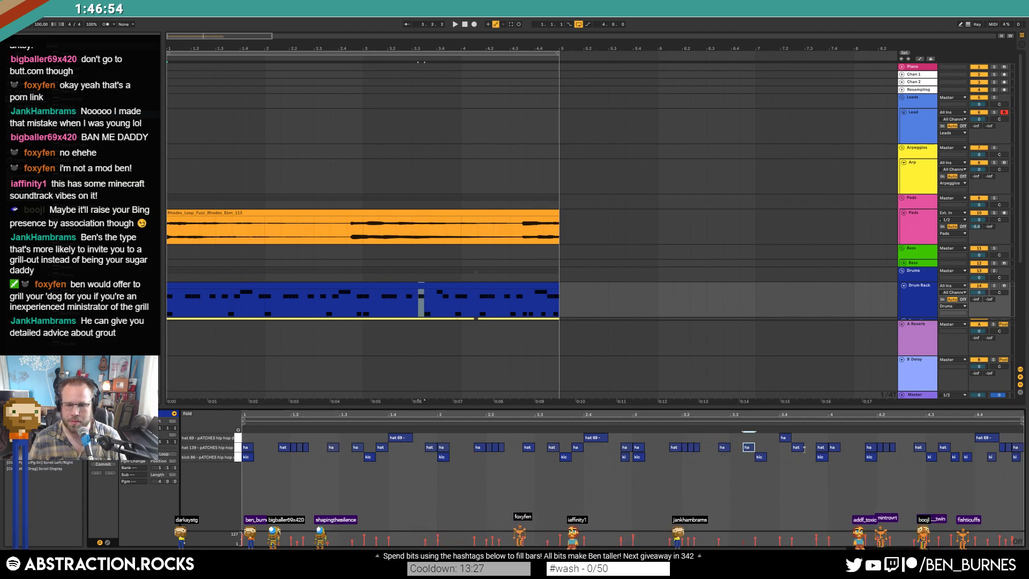
click(834, 447)
click(869, 447)
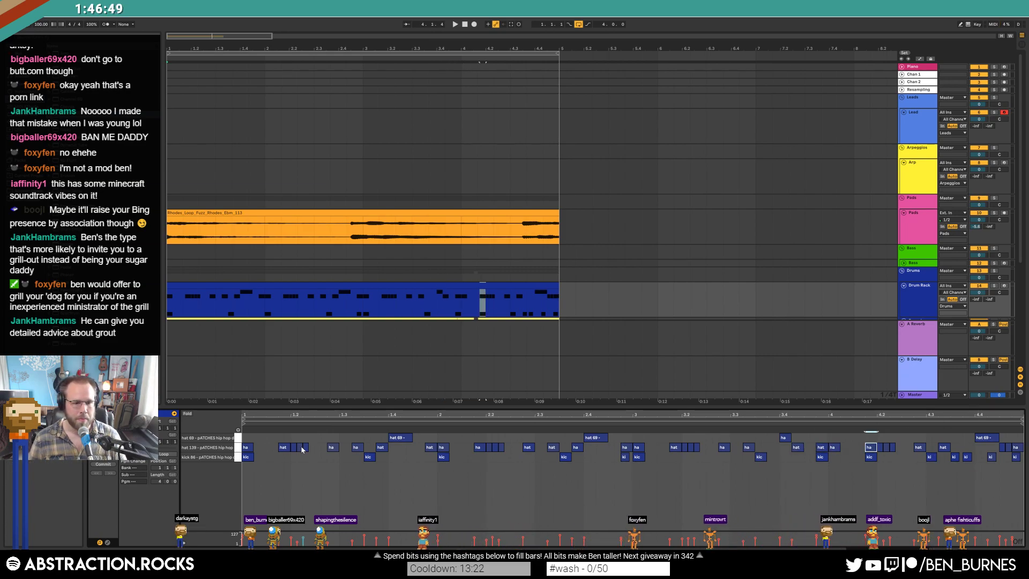
- Nudge the hat 139 notes around beat 1.2 slightly off the grid and play the result
click(283, 448)
drag(283, 449, 301, 452)
key(space)
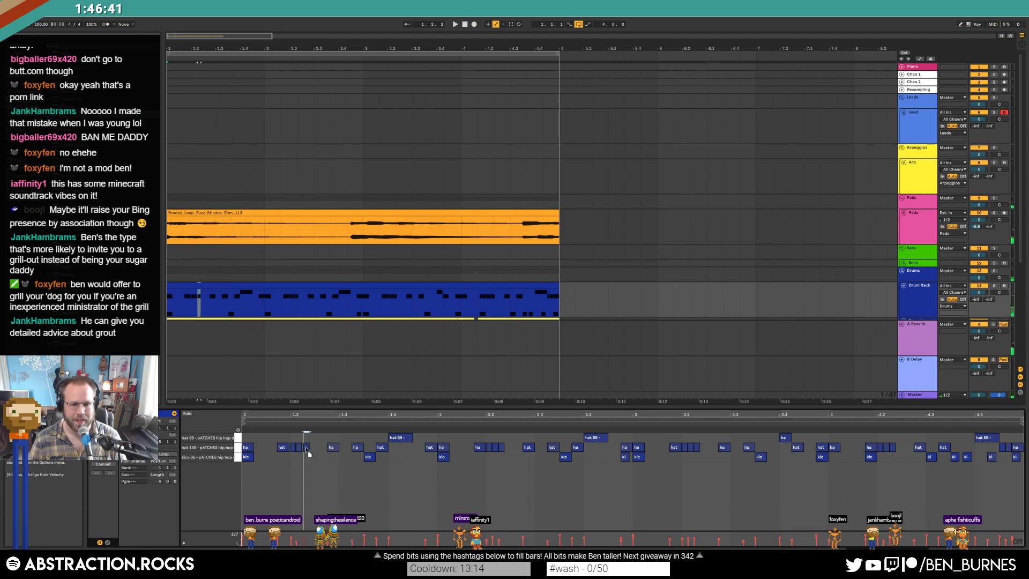
- Nudge the hat 139 notes slightly off the grid from beat 1.3 to the end of bar 2
drag(334, 451, 359, 448)
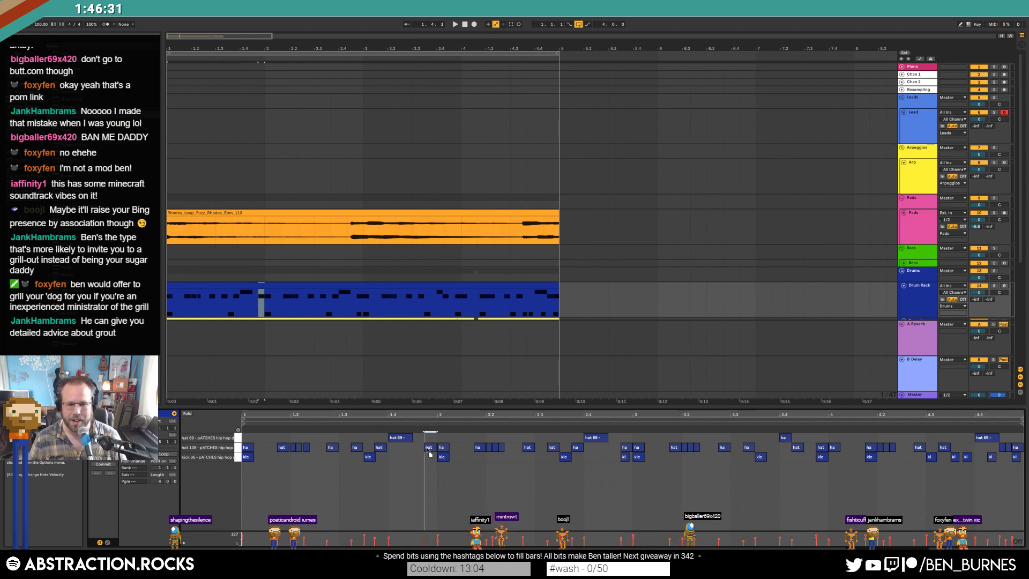
click(479, 448)
key(Left)
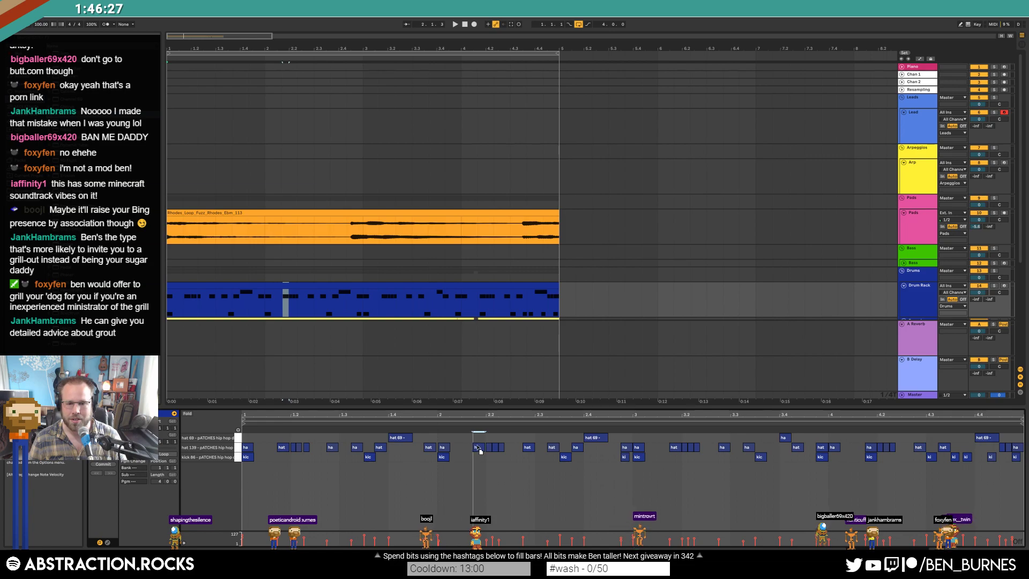
click(495, 448)
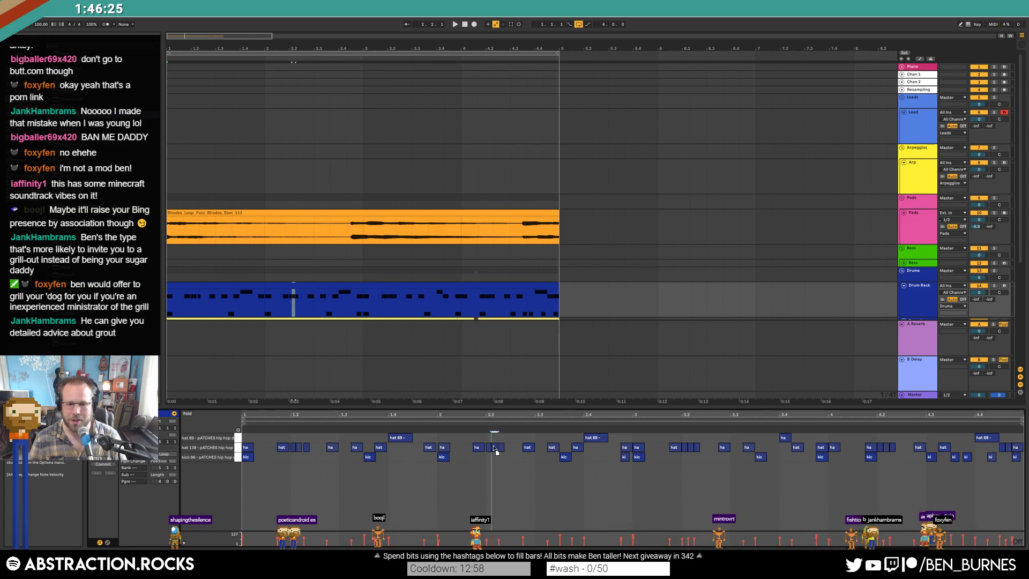
click(502, 448)
click(478, 448)
click(527, 448)
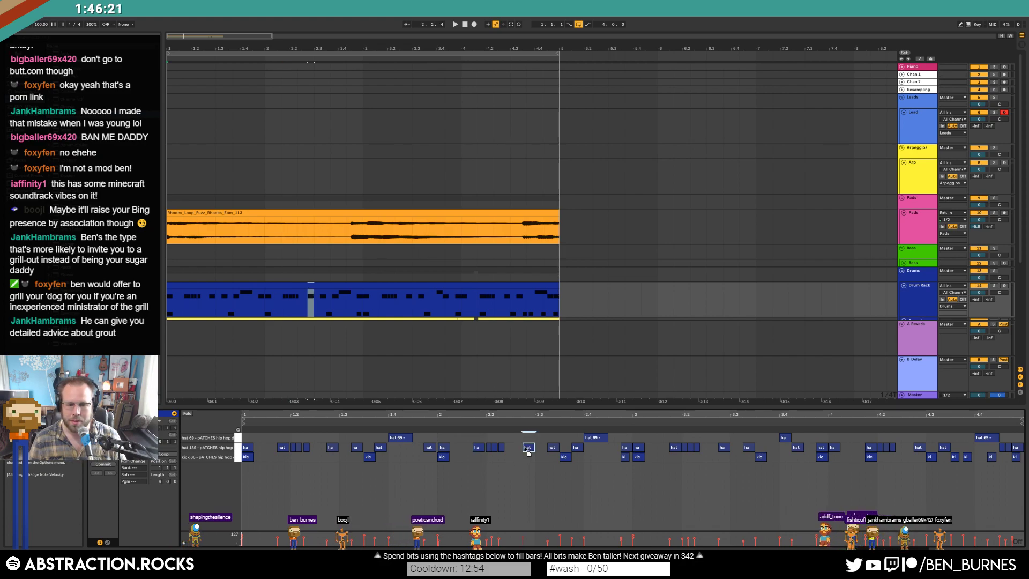
click(552, 448)
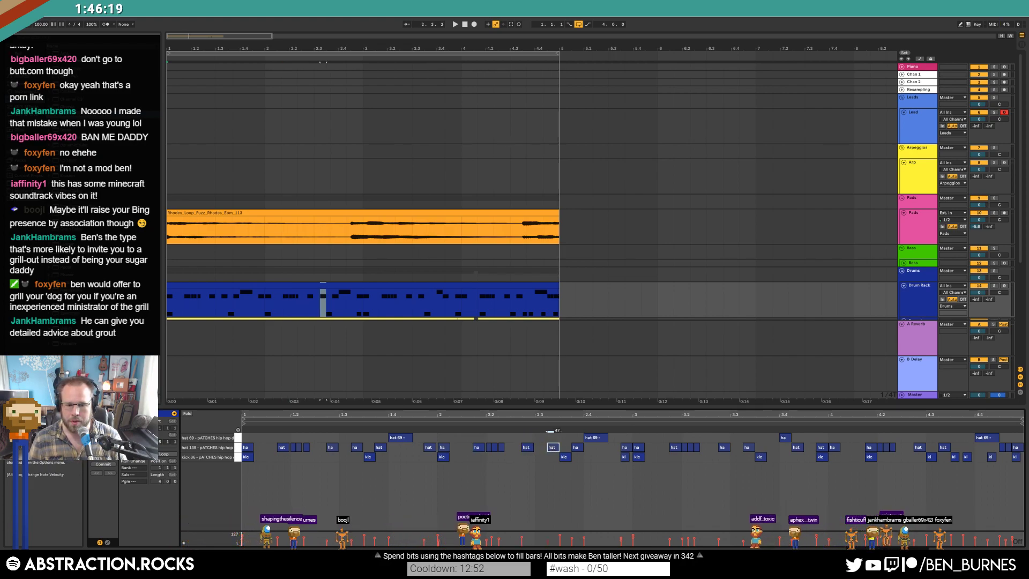
click(555, 452)
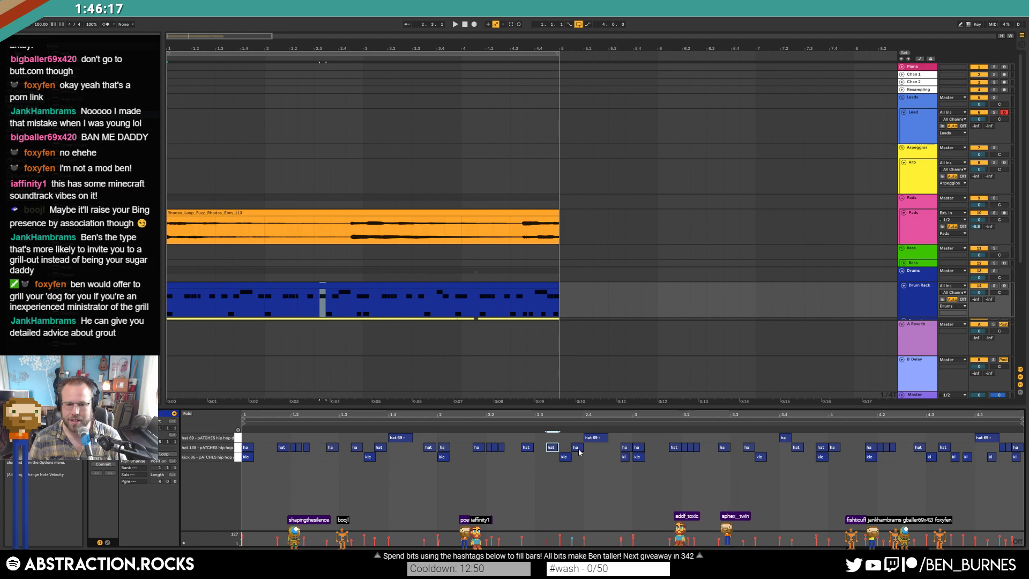
click(576, 447)
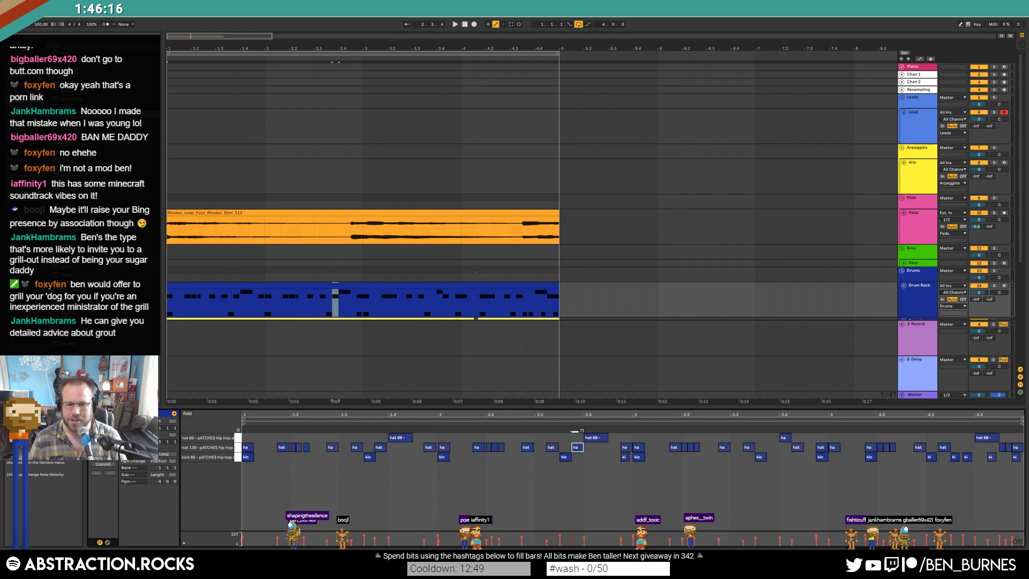
click(624, 449)
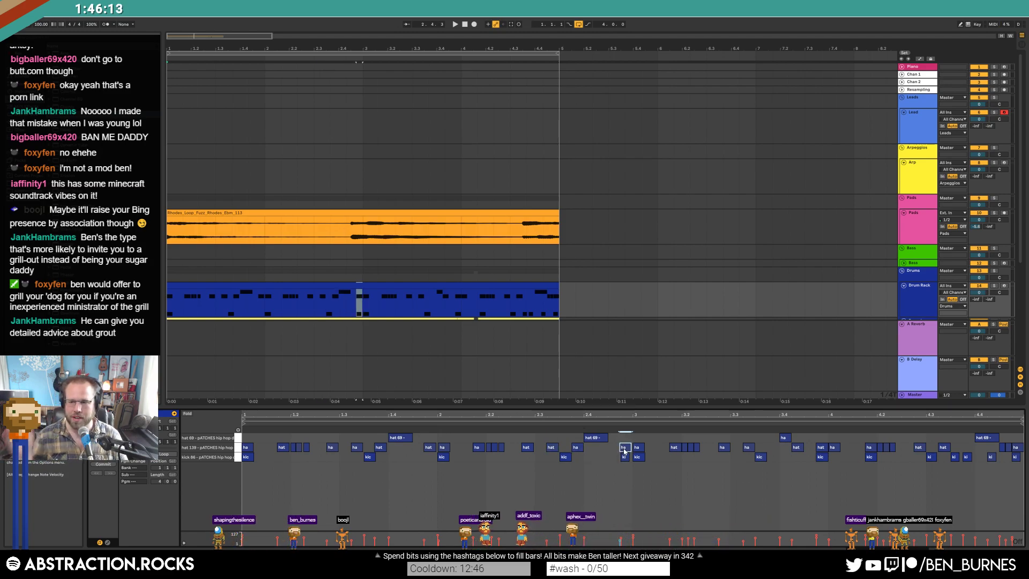
- Nudge the hat 139 notes in bars 3 and 4 slightly off the grid, play the pattern, and stop playback
click(696, 447)
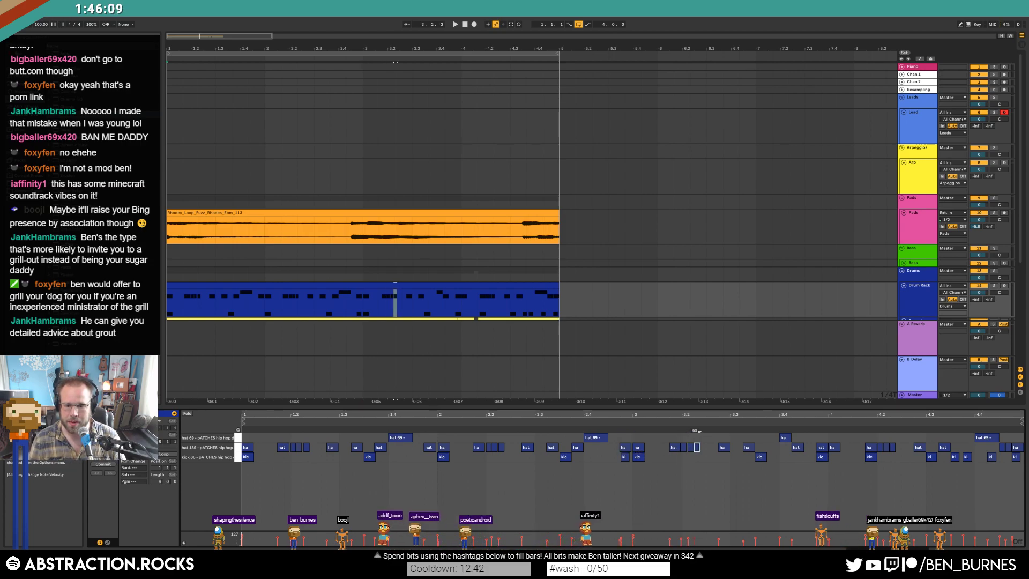
click(746, 448)
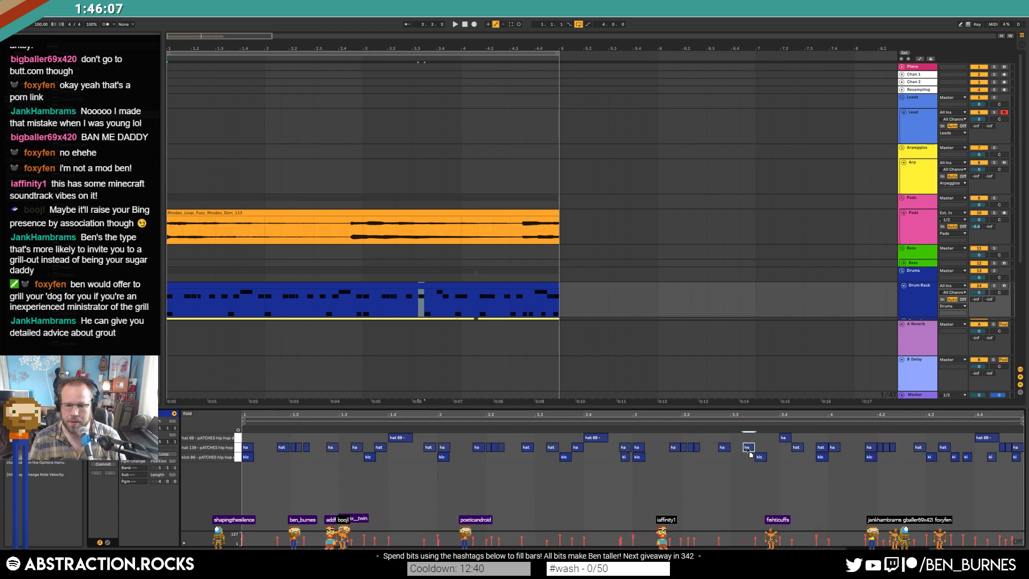
click(795, 448)
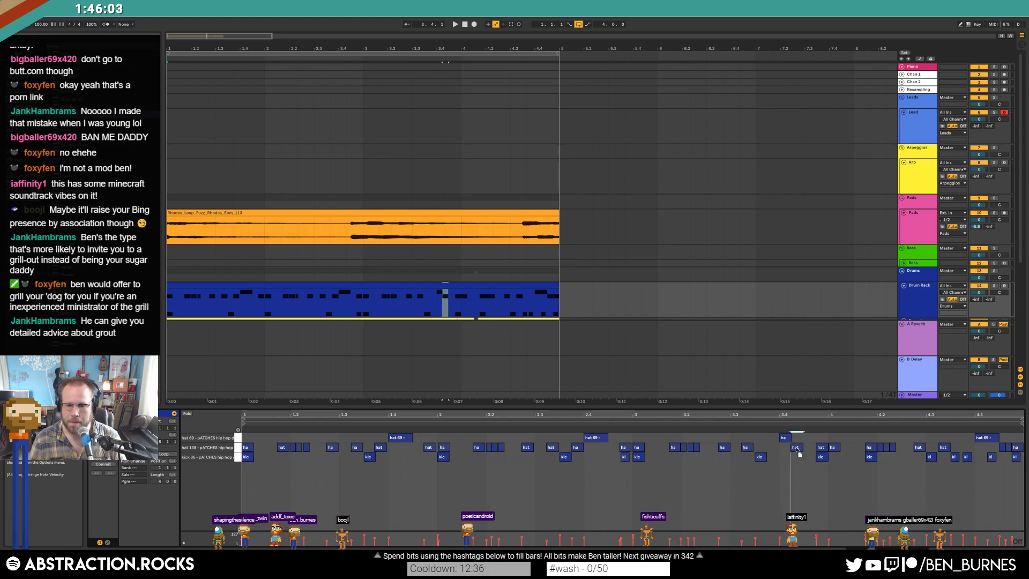
click(823, 448)
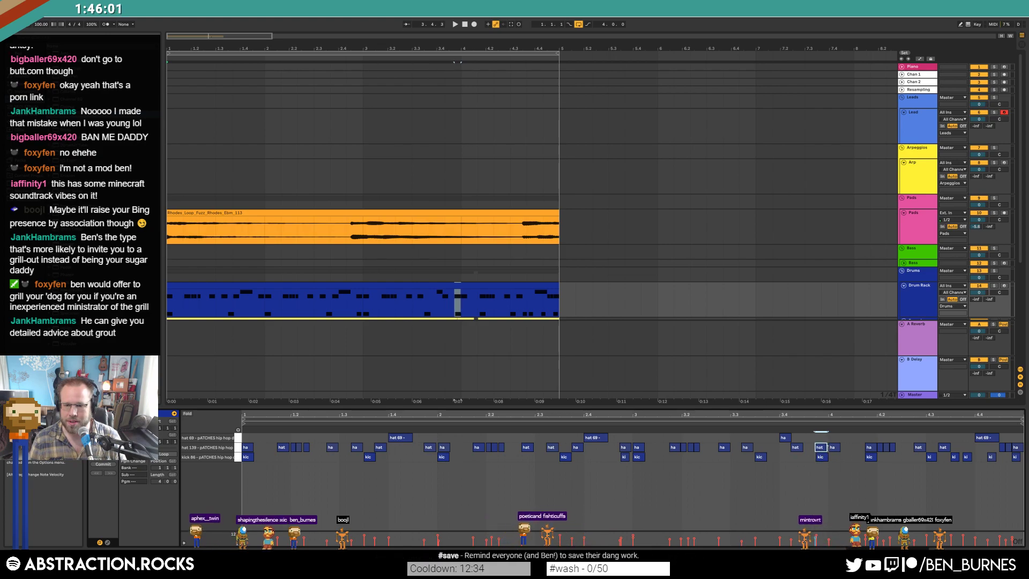
click(870, 447)
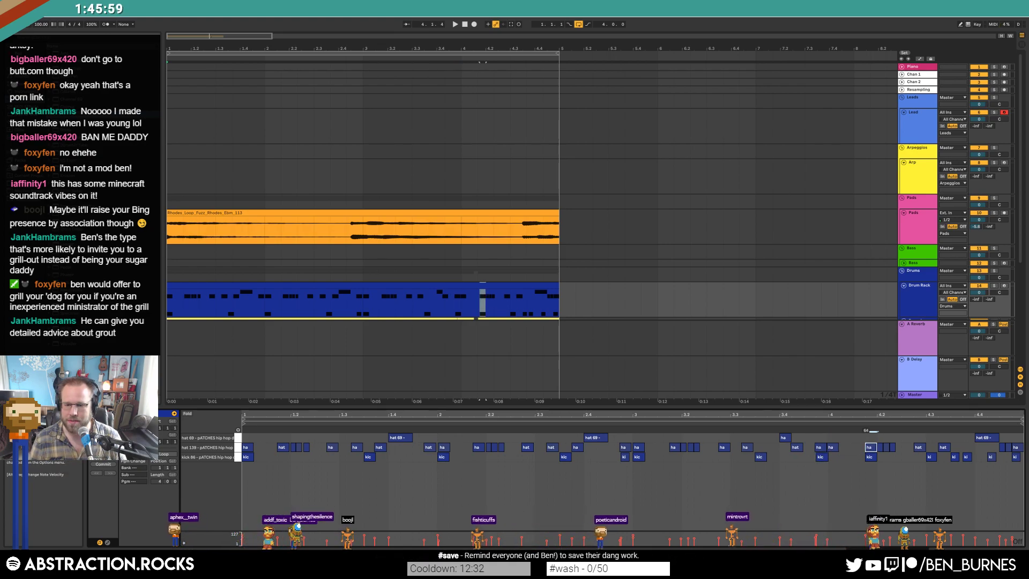
click(884, 448)
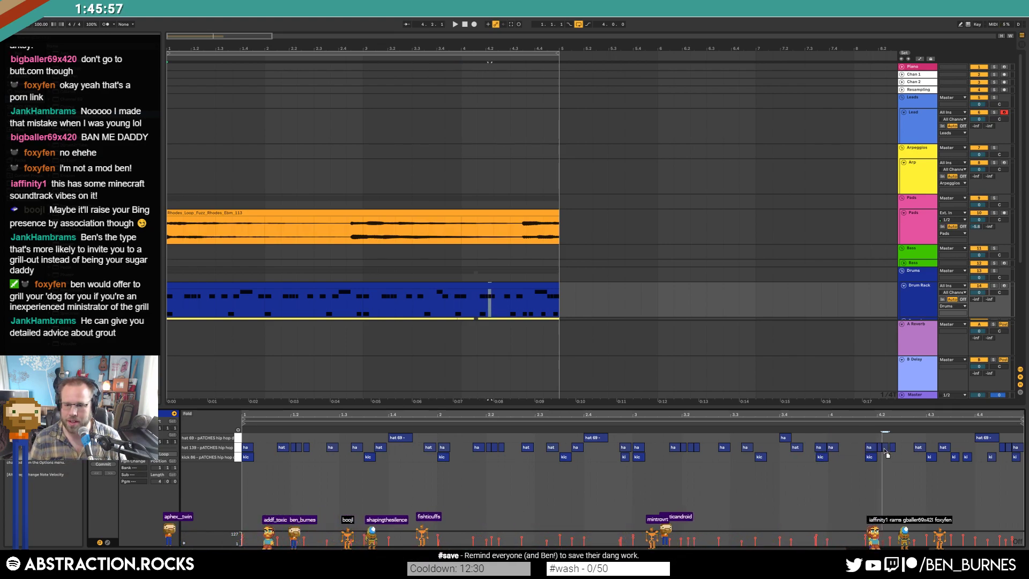
click(869, 447)
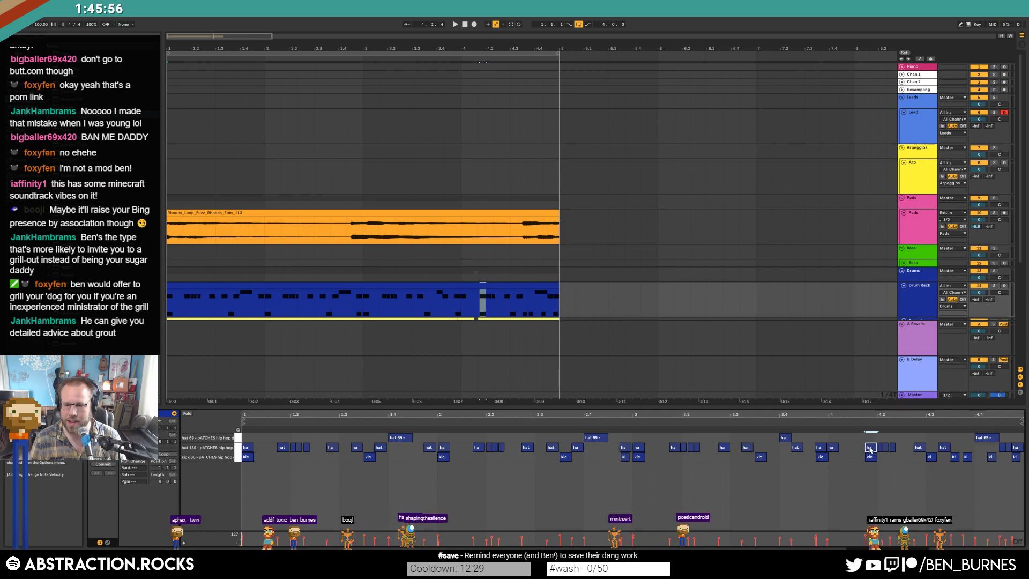
click(918, 450)
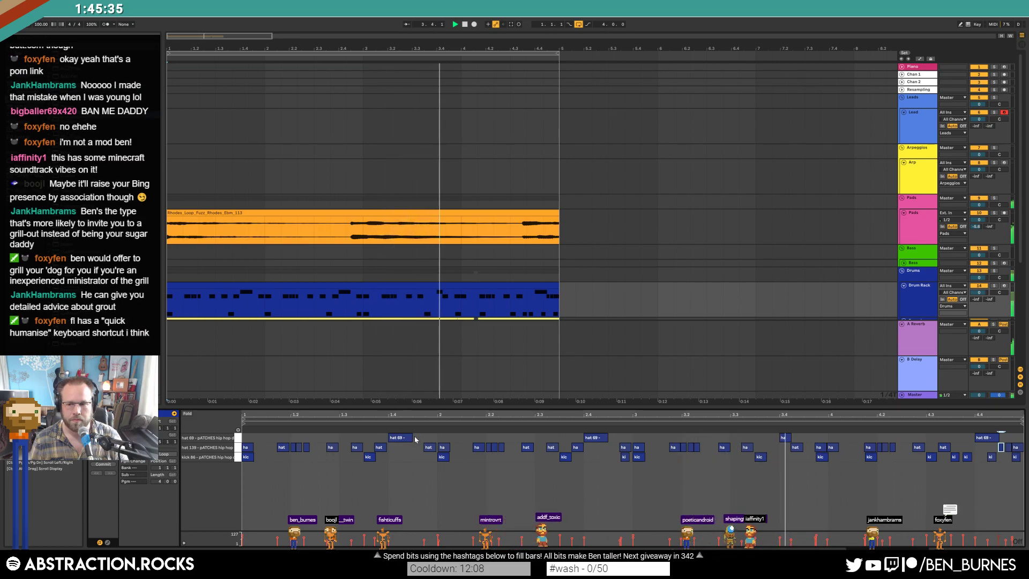
key(space)
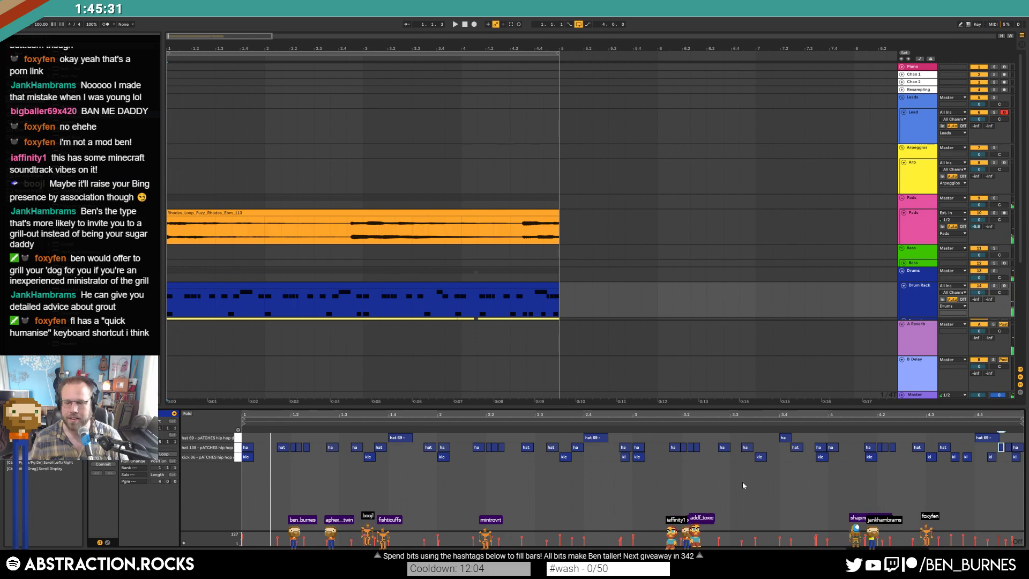
- Select notes in the Drum Rack clip and look through the available note commands for a humanizing option
key(ctrl+a)
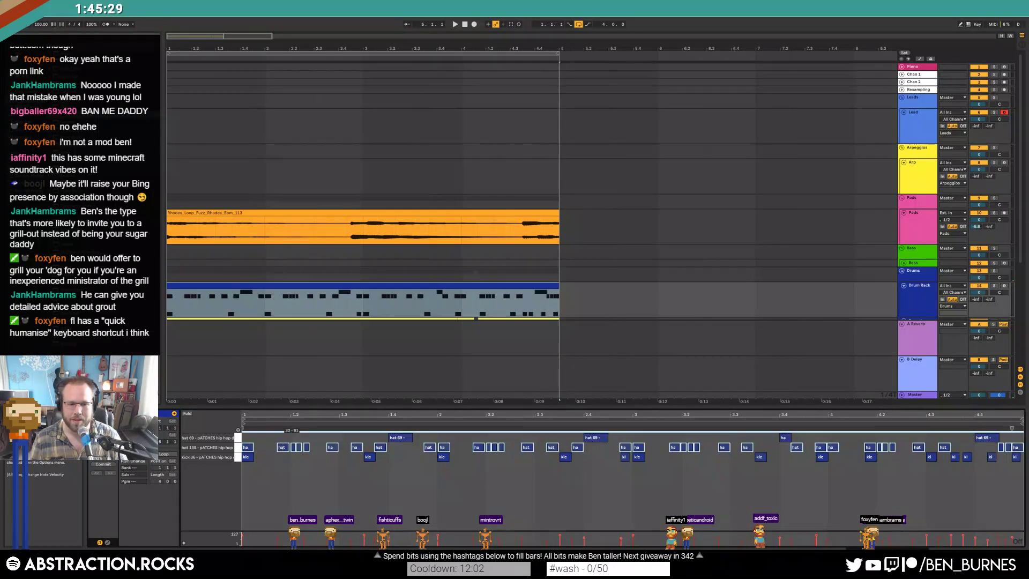
click(336, 485)
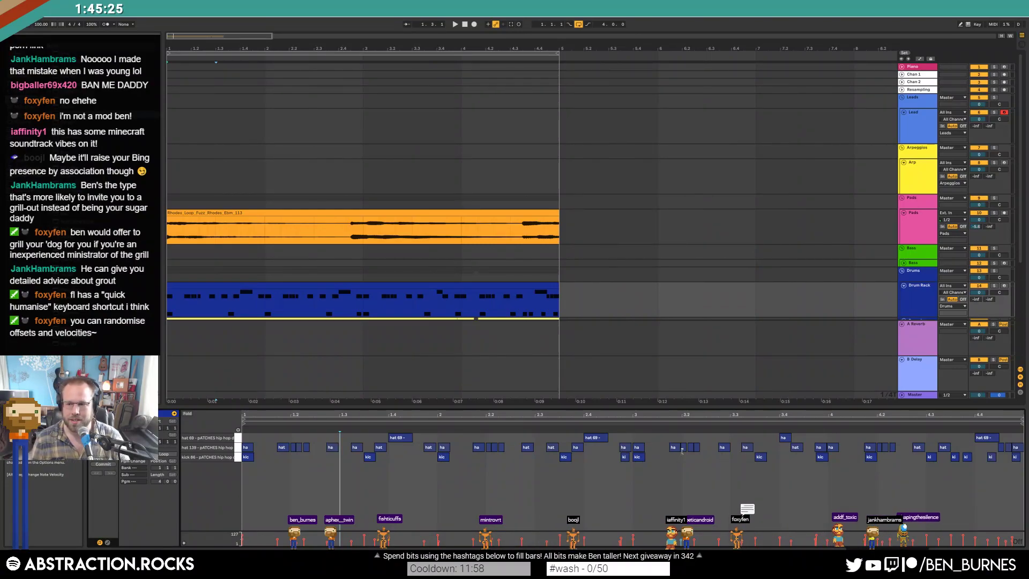
key(shift+Tab)
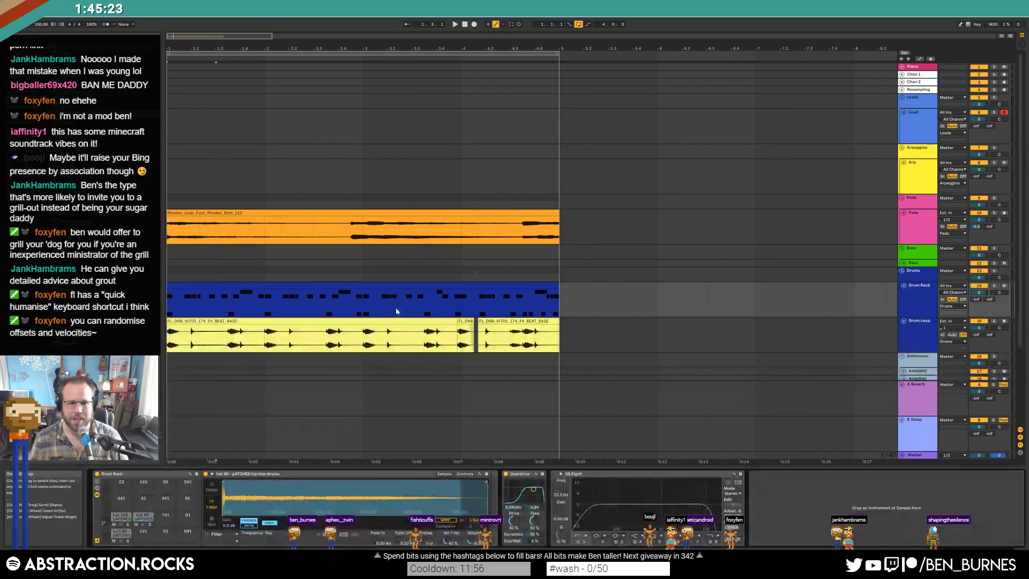
scroll(408, 317, down, 1)
double_click(419, 275)
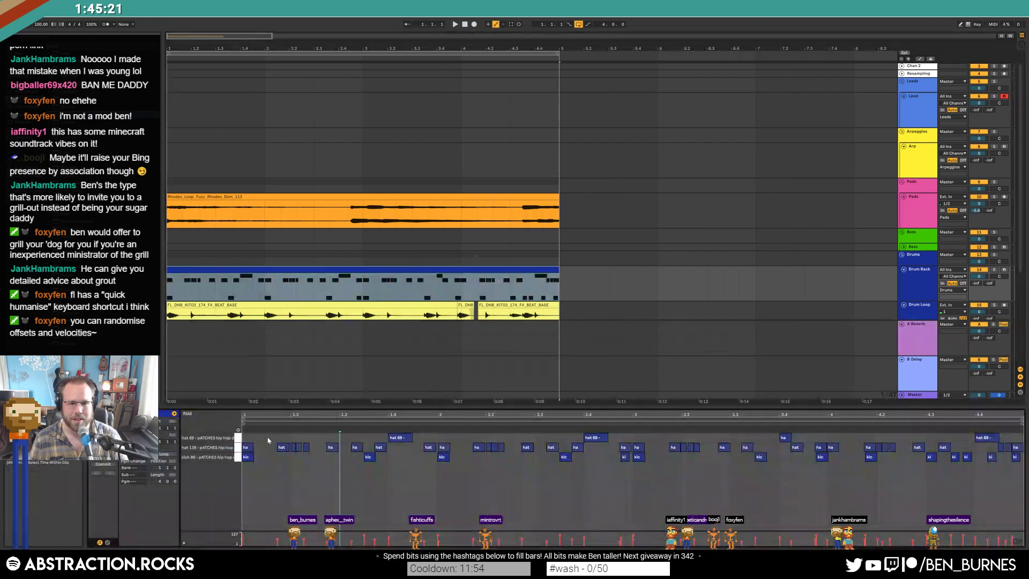
drag(249, 461, 378, 462)
right_click(398, 438)
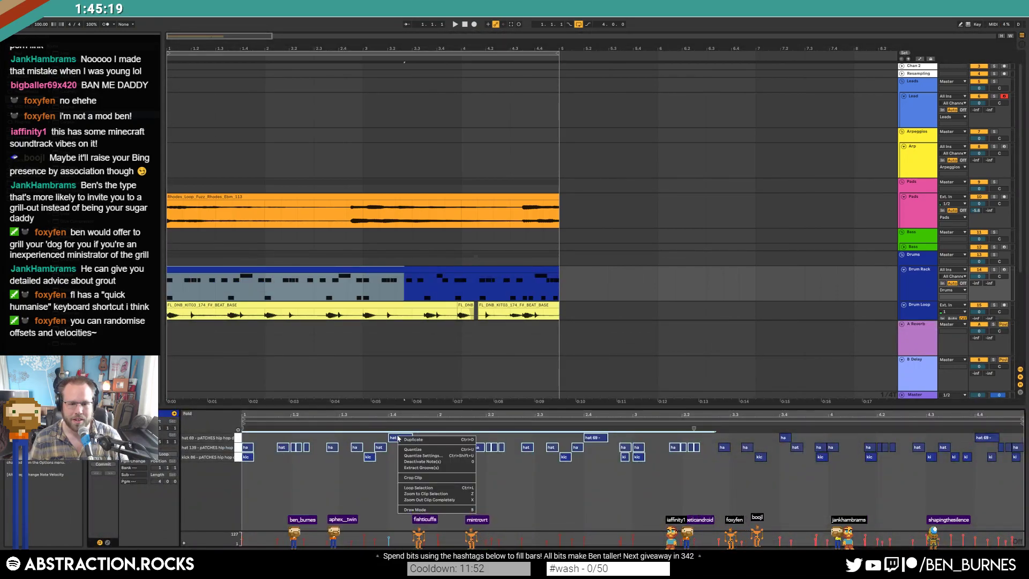
click(263, 477)
click(438, 532)
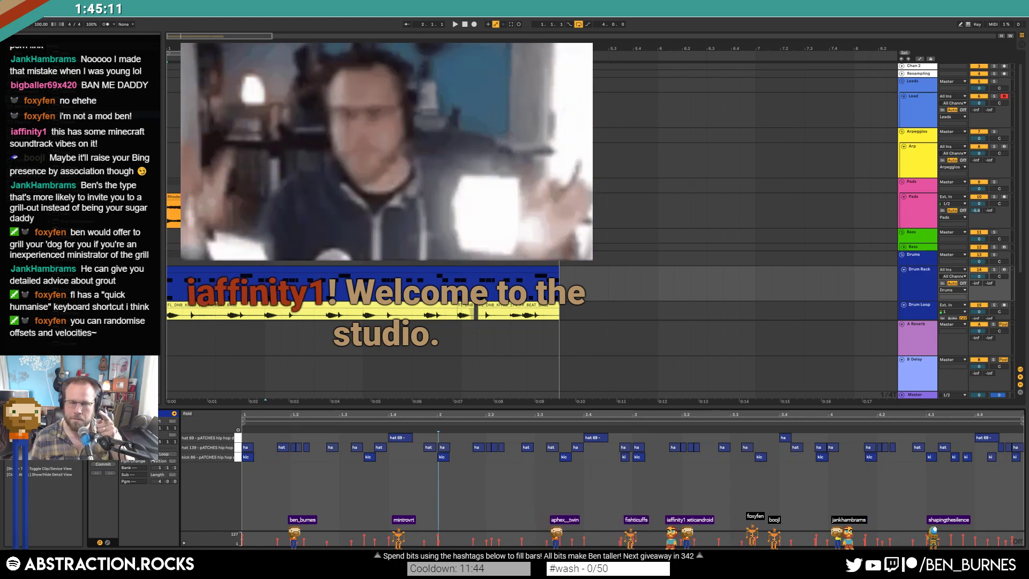
click(317, 497)
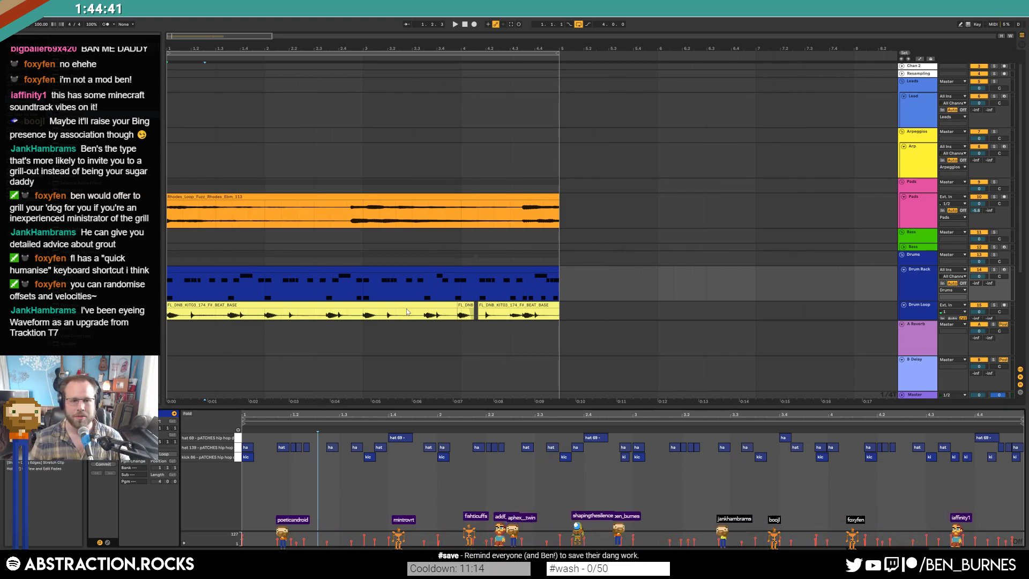
- On the Arp track's Wavetable, raise oscillator 1's Basic Shapes position and lower the amp envelope's sustain with a shorter decay
click(527, 236)
click(919, 160)
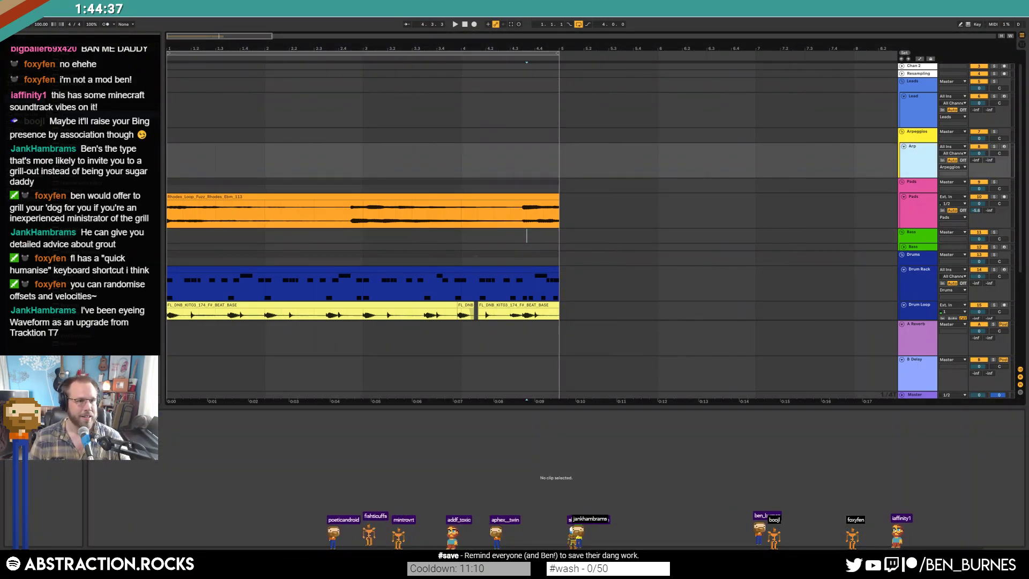
key(ctrl+f)
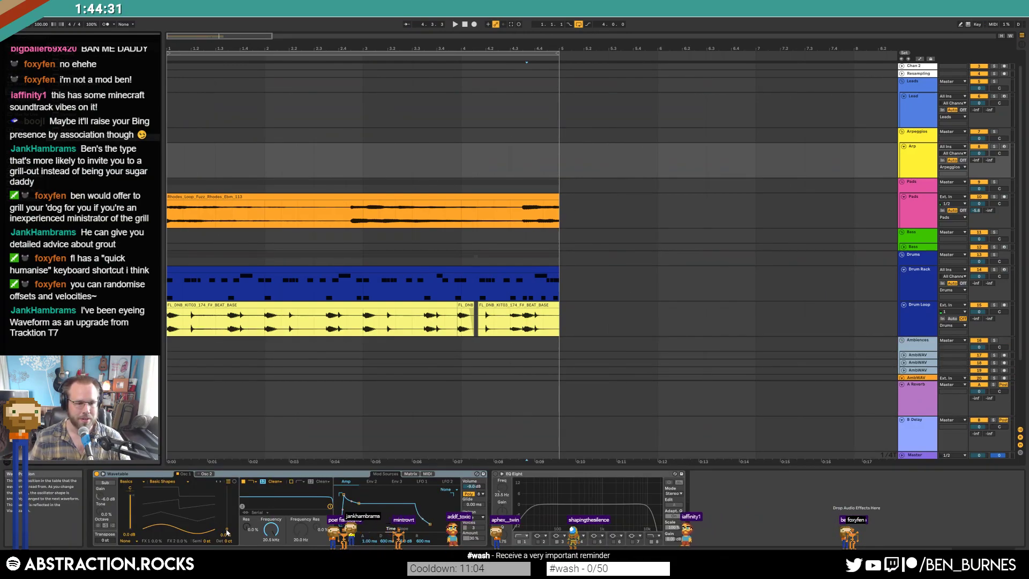
drag(226, 532, 227, 513)
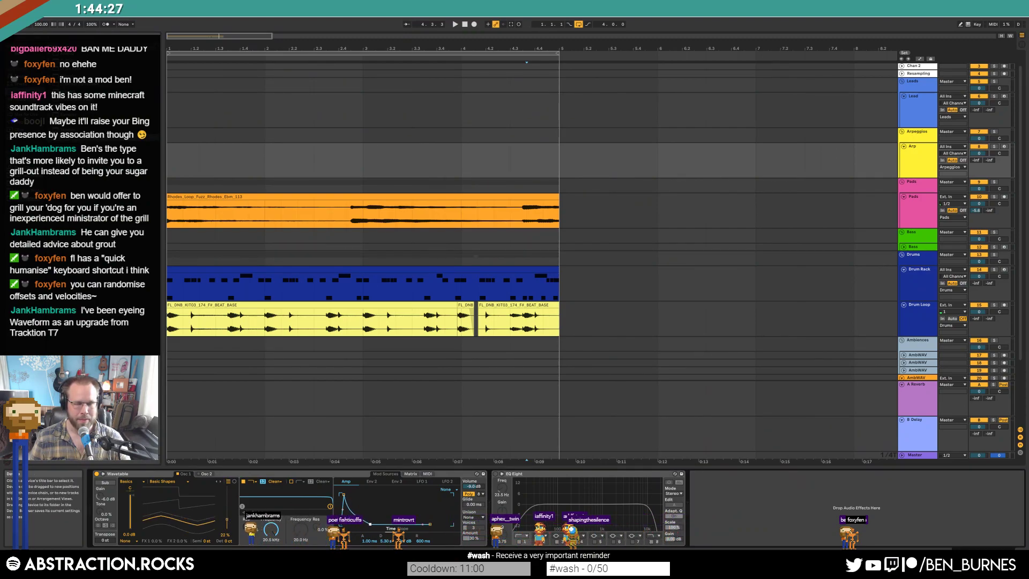
- Insert a one-bar MIDI clip at bar 1 on the Arp track and extend it through bar 4
click(920, 158)
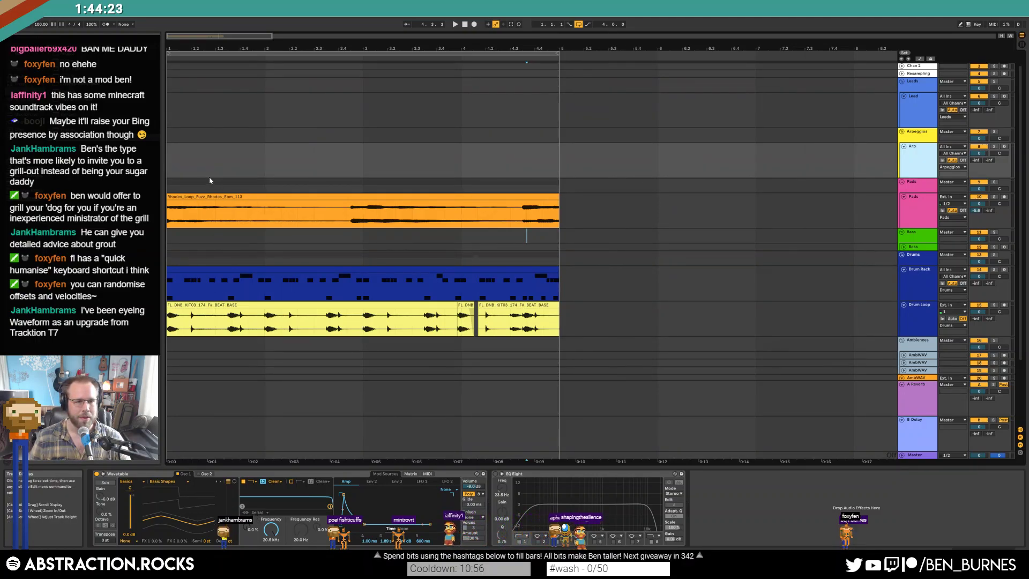
drag(167, 160, 268, 174)
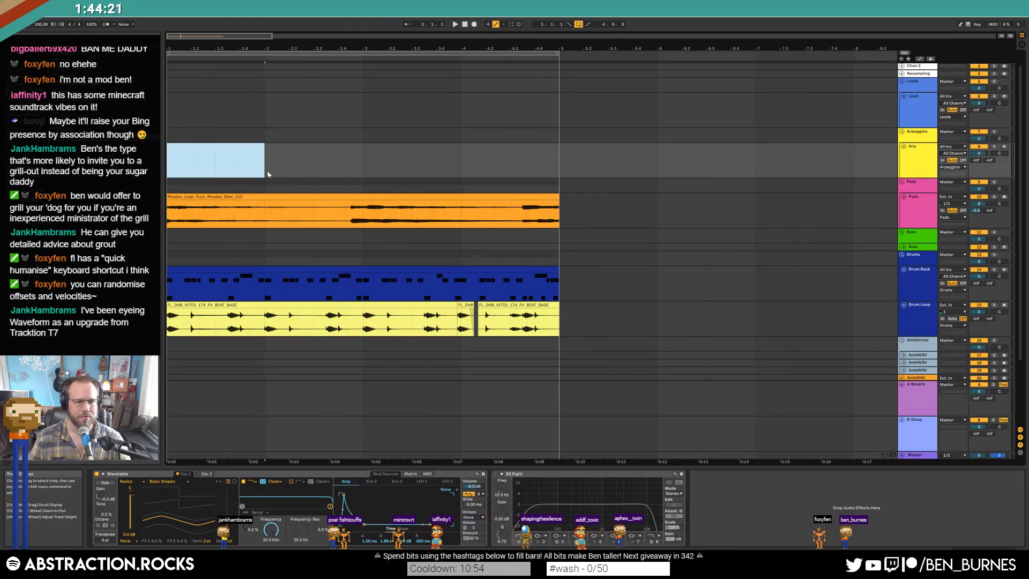
key(ctrl+shift+m)
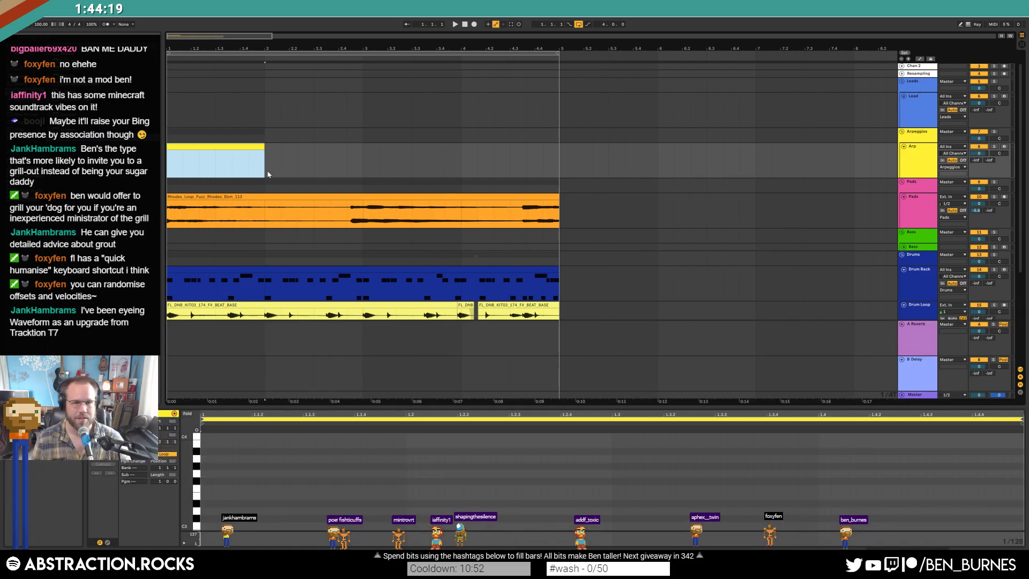
drag(265, 161, 560, 163)
click(551, 152)
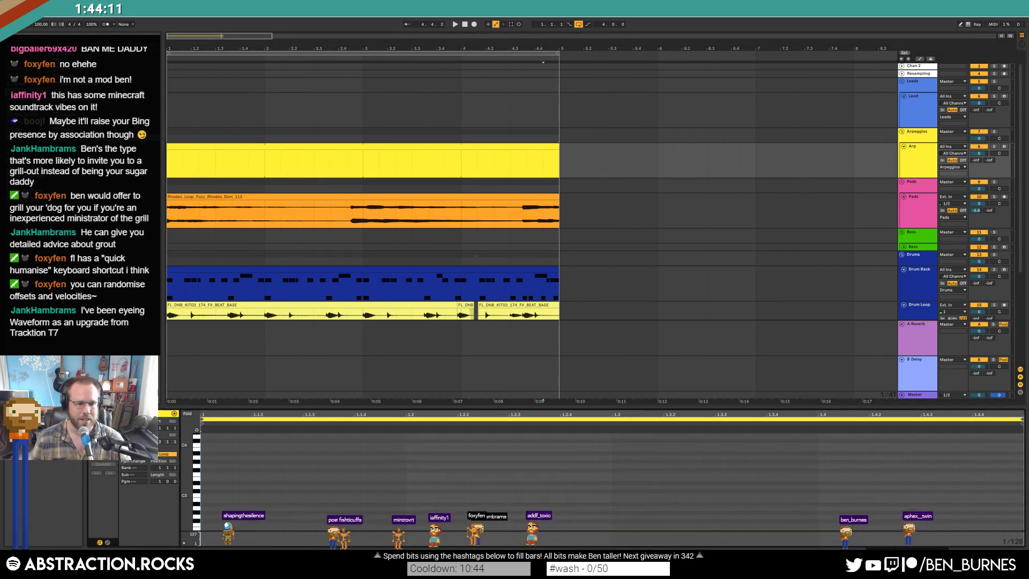
- Open the Rhodes loop clip on the Pads track, play the arrangement to hear it, and stop playback
click(281, 210)
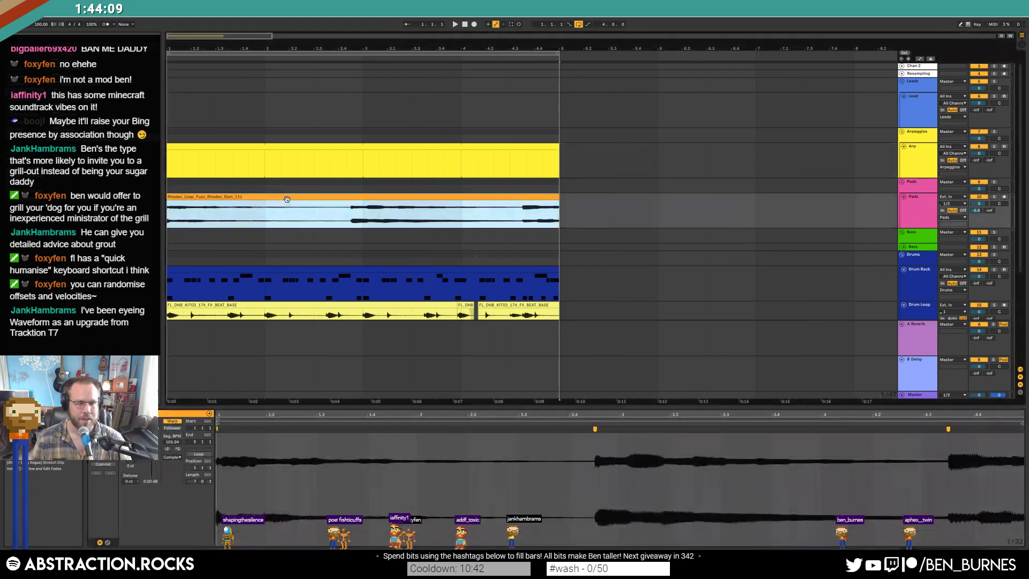
click(914, 200)
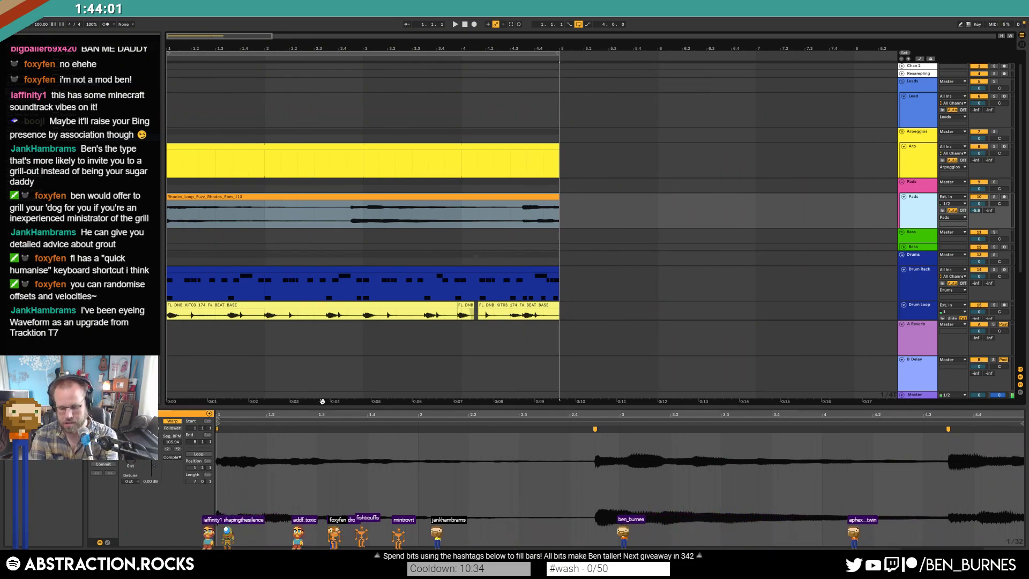
key(space)
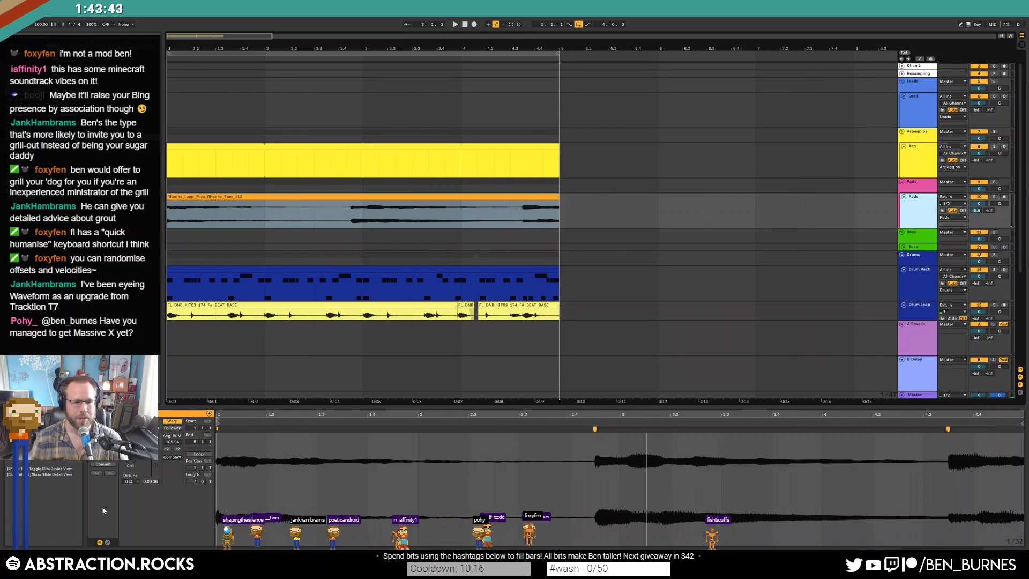
click(266, 488)
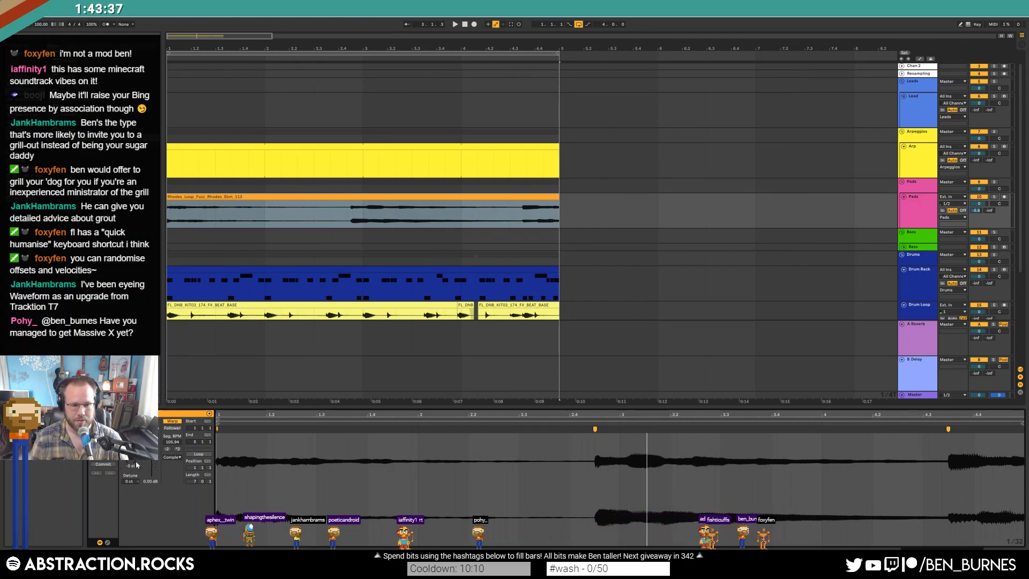
- Stop playback, open the Arp clip, add a short C3 note at its start, and apply the Logic 16 Swing 66 groove
key(space)
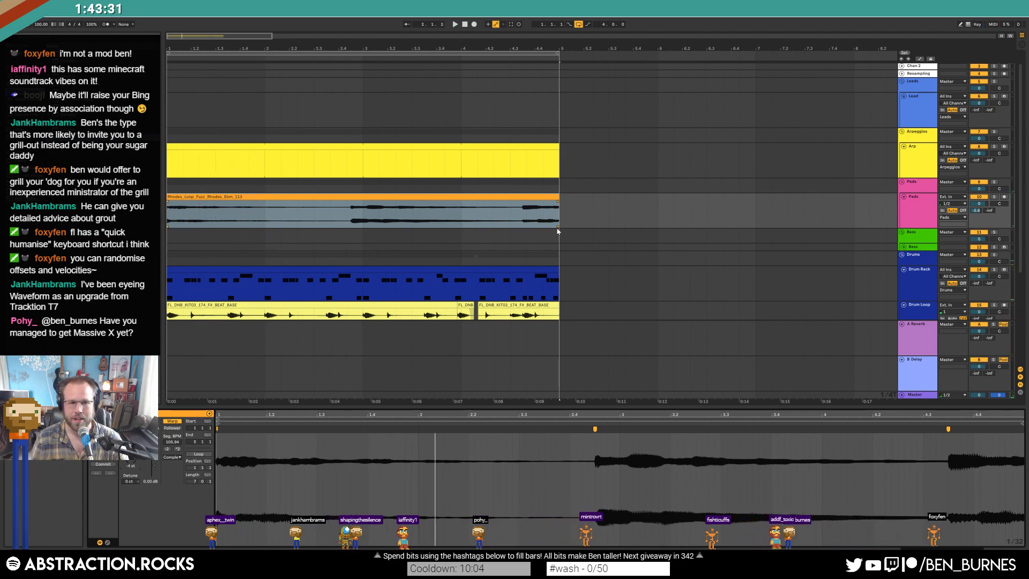
click(447, 145)
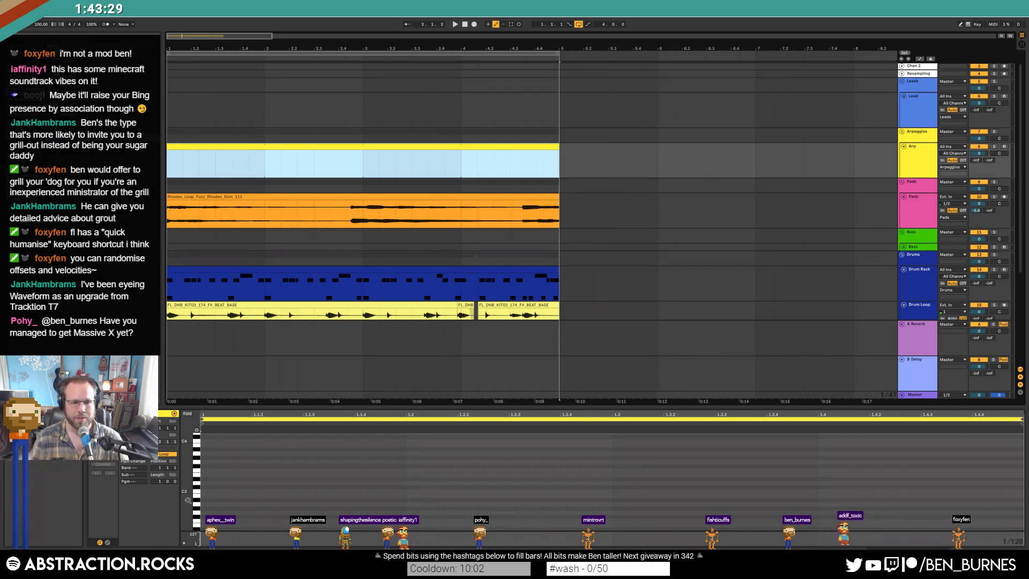
drag(191, 502, 188, 500)
double_click(202, 493)
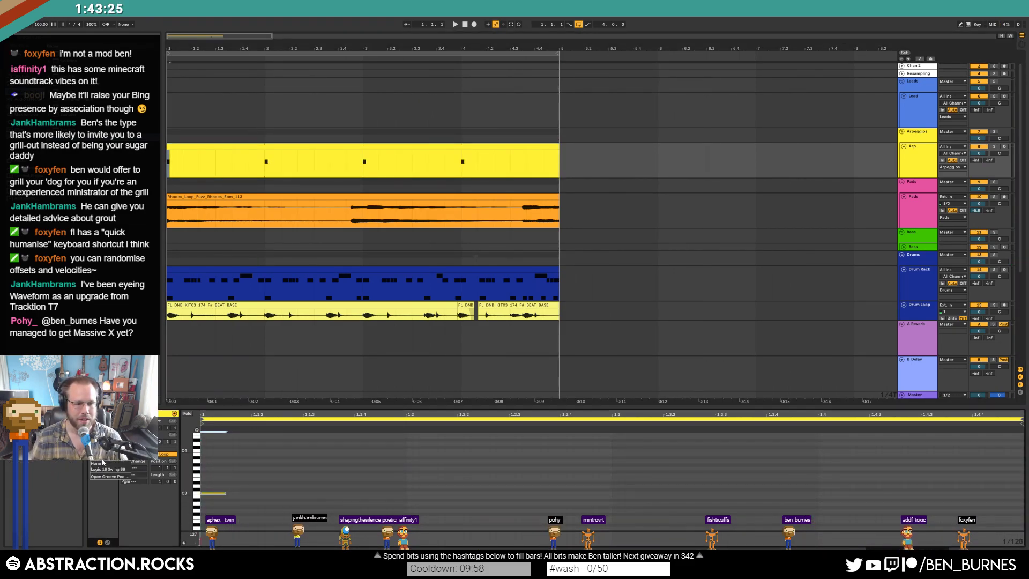
click(108, 469)
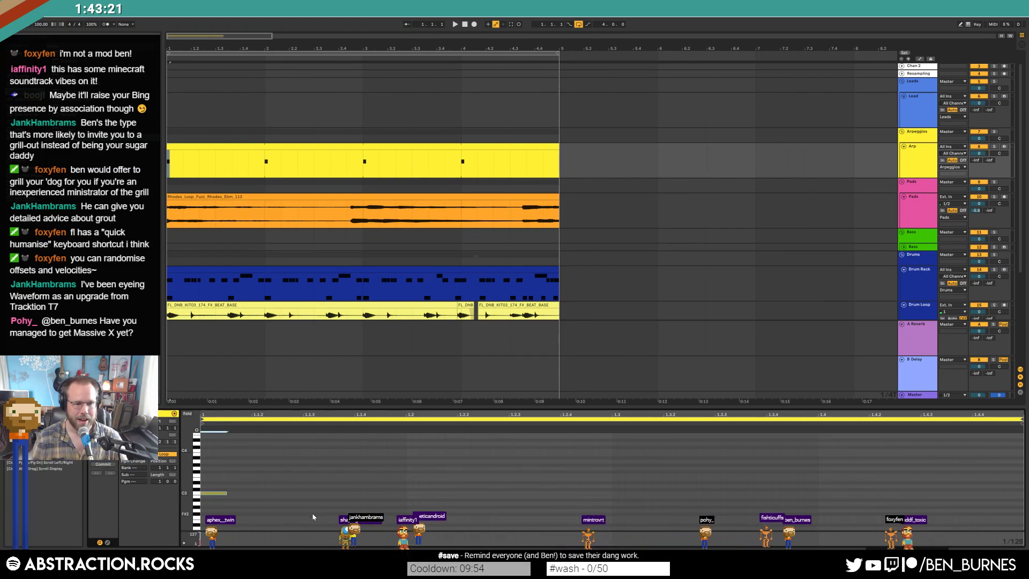
drag(227, 494, 229, 493)
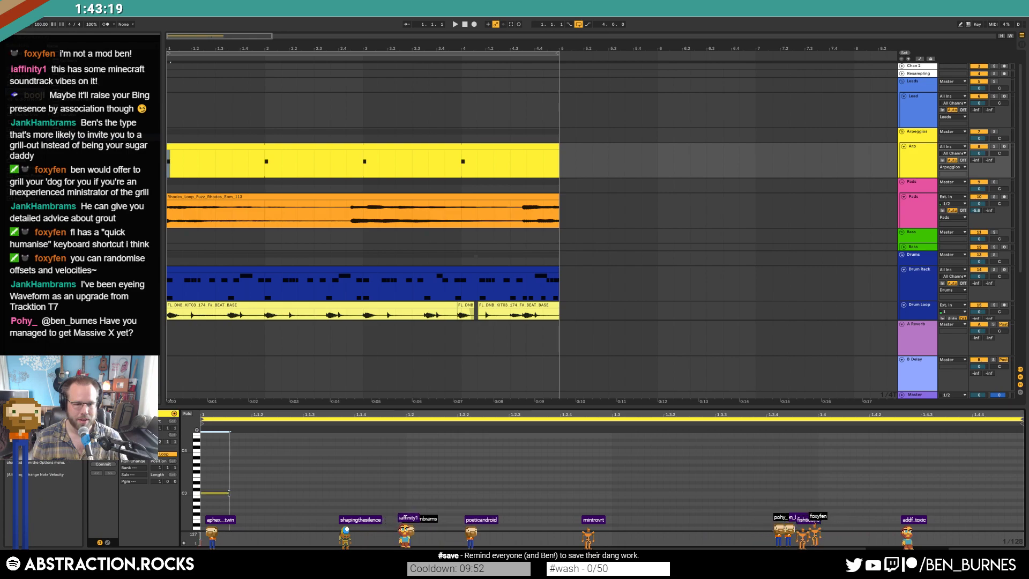
key(ctrl+d)
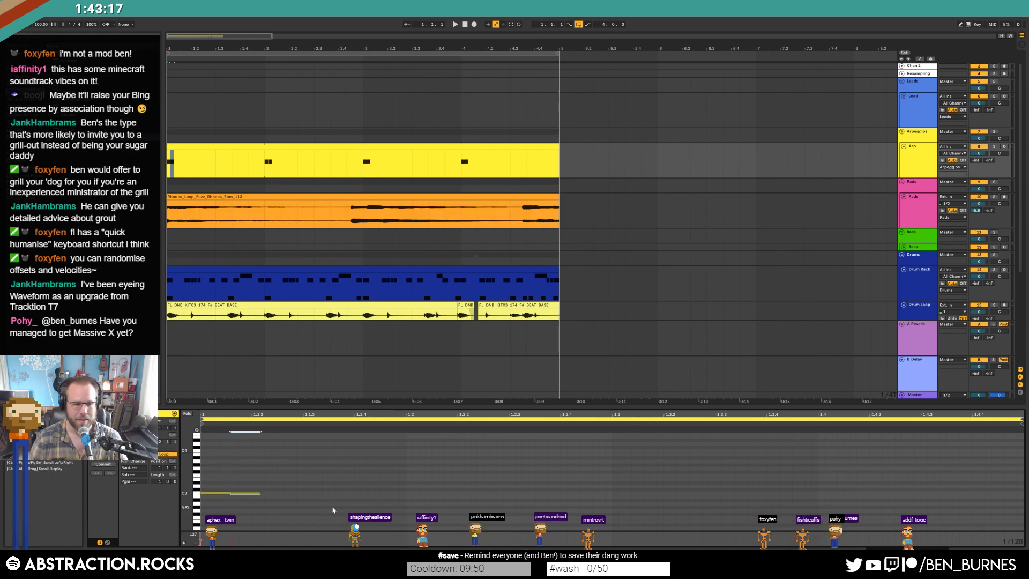
key(ctrl+z)
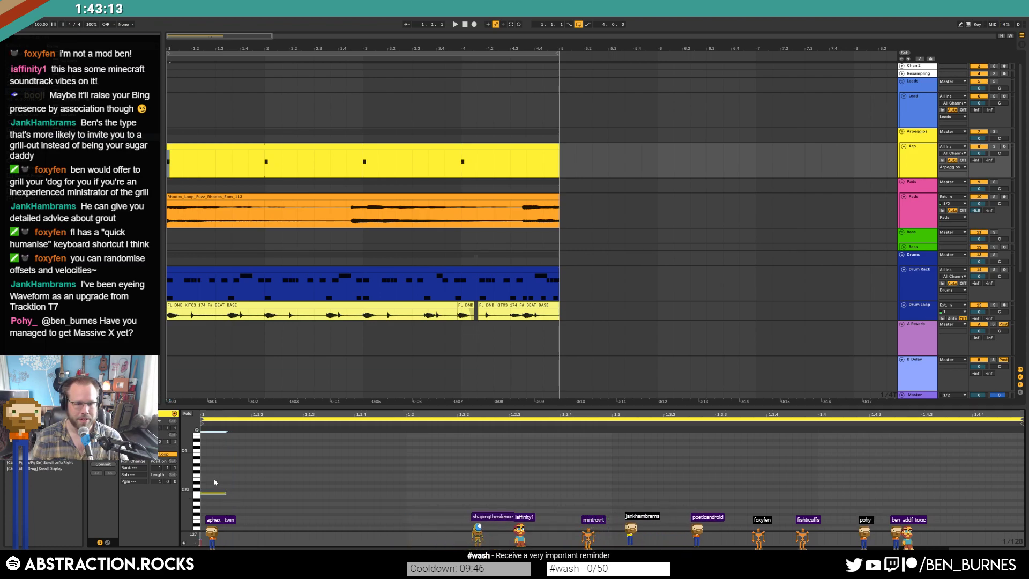
key(Delete)
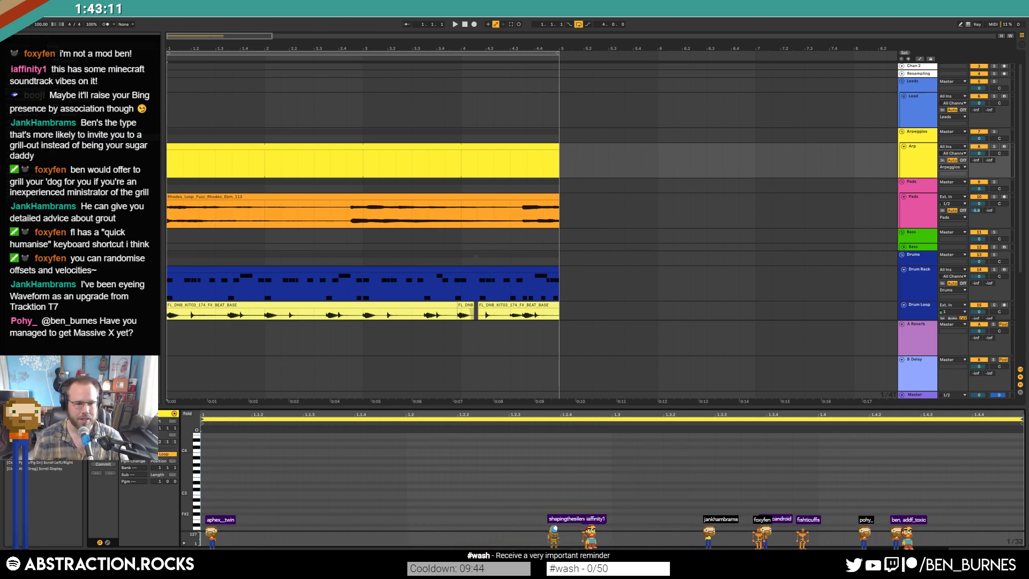
- Draw eight consecutive short notes from the Arp clip's start: C3, D#3, F3, C3, D#3, F3, C3, G3
drag(213, 489, 210, 494)
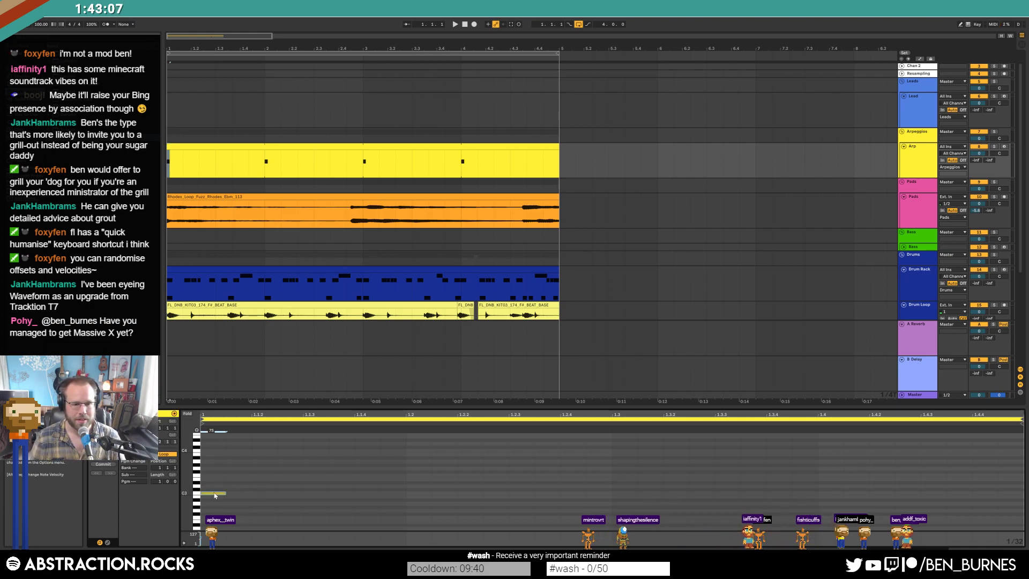
double_click(239, 483)
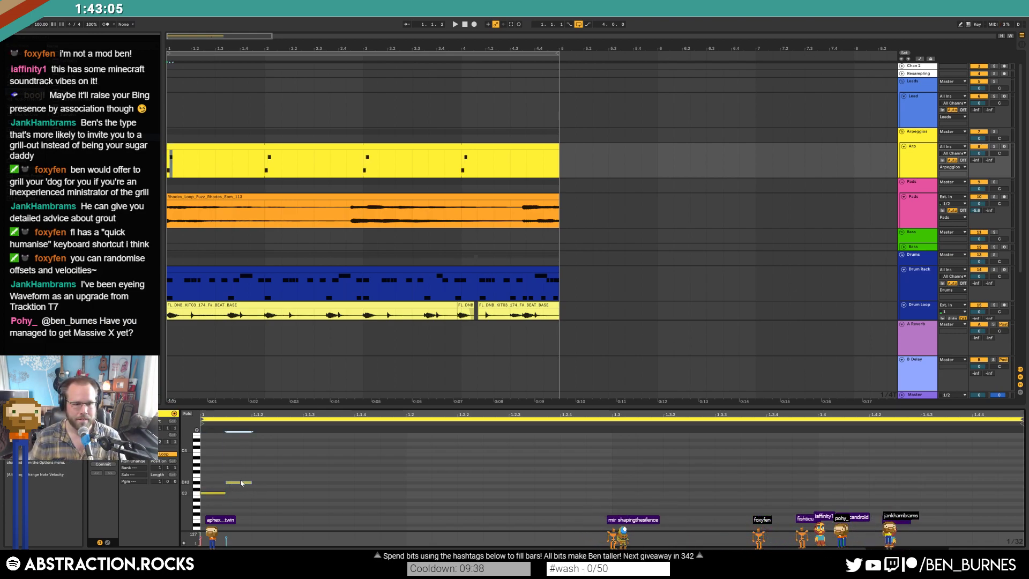
double_click(259, 476)
double_click(284, 493)
double_click(315, 483)
double_click(332, 479)
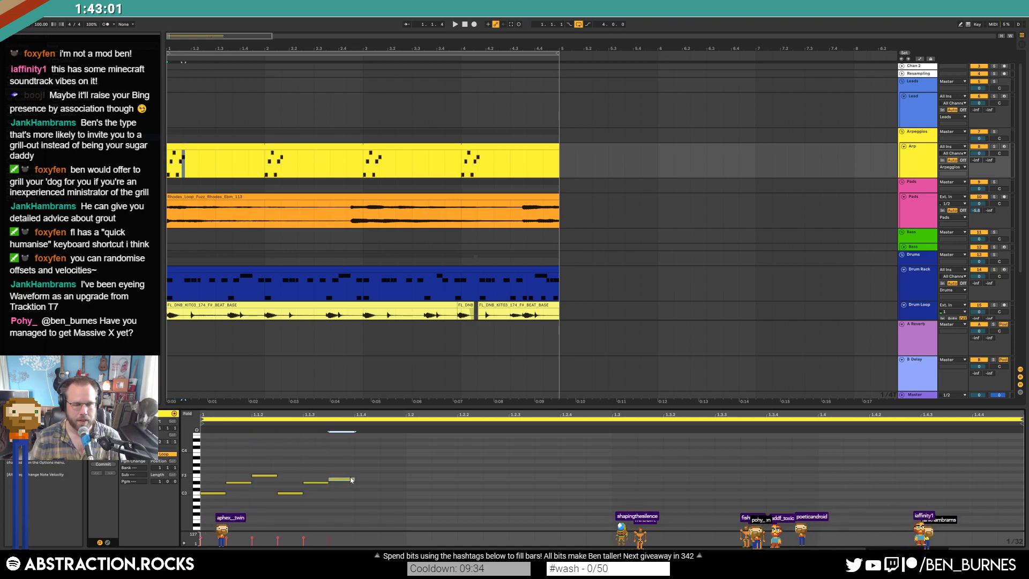
double_click(361, 492)
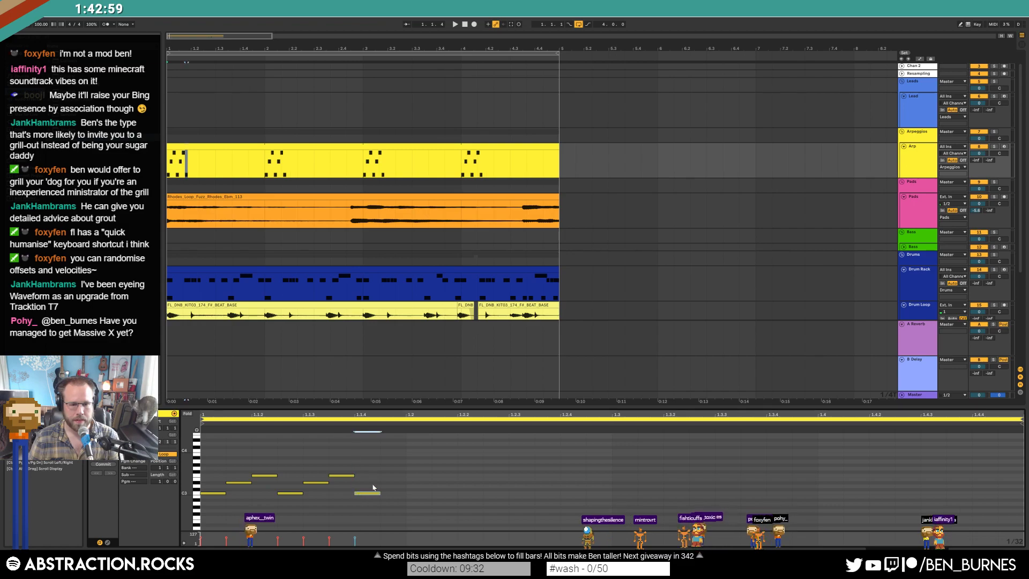
double_click(385, 468)
- Select all eight Arp notes, stretch them to fill the whole bar, and play the arrangement to hear the pattern
drag(398, 452, 214, 503)
drag(380, 429, 965, 432)
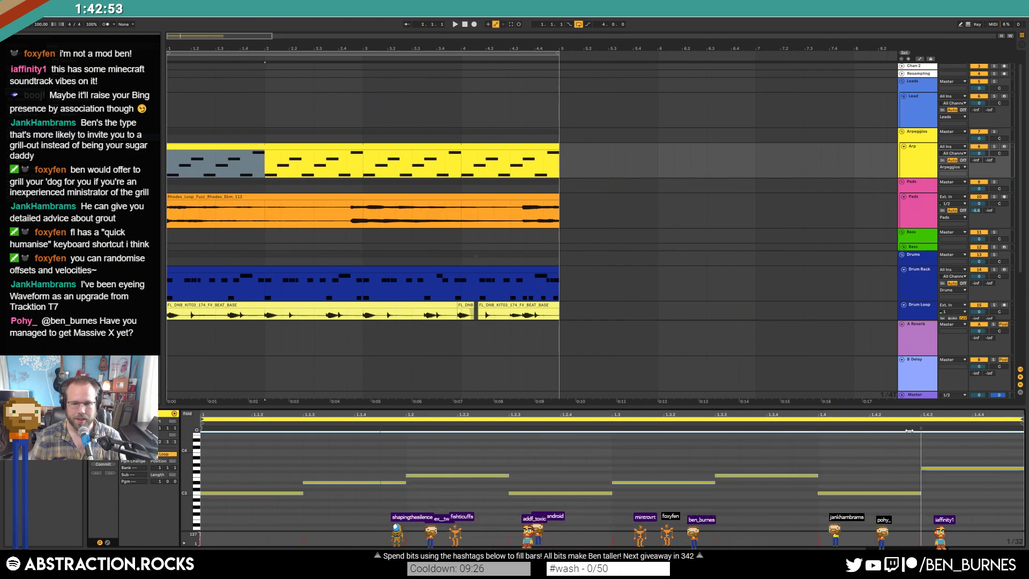
key(space)
key(space)
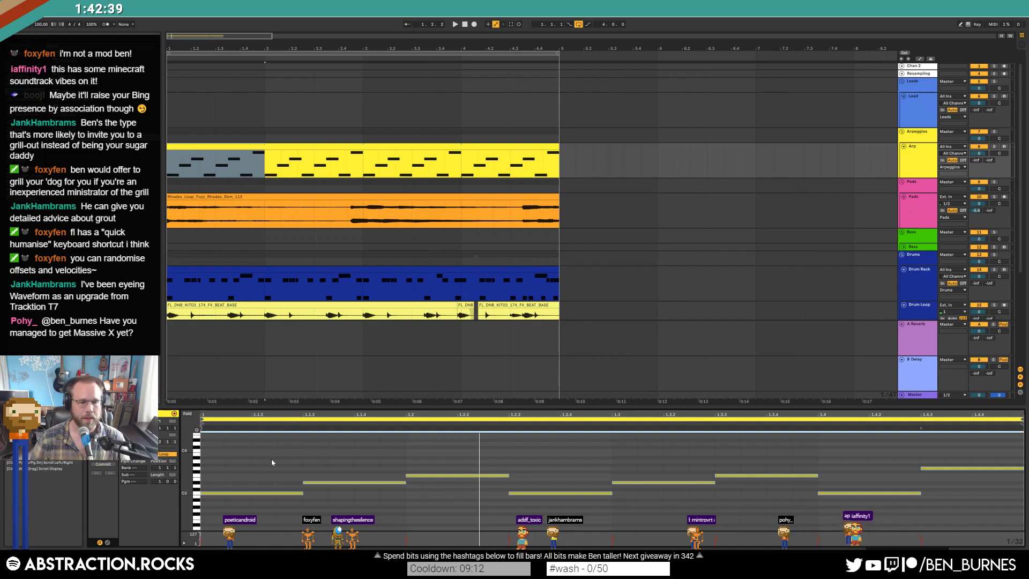
- Solo the Pads track during playback, open the Rhodes loop clip to listen to it, and stop playback
click(255, 467)
key(shift+Tab)
click(525, 197)
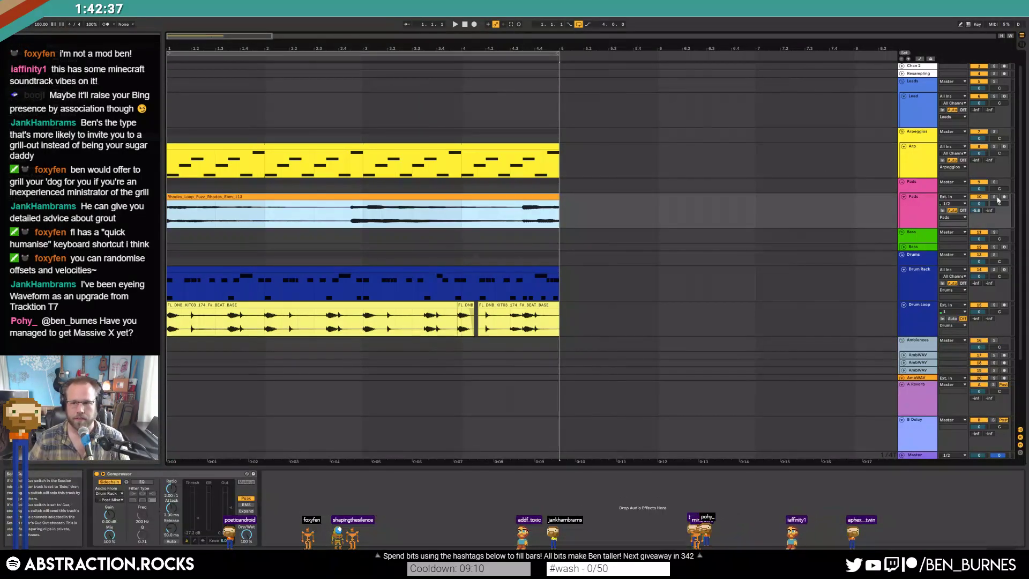
click(995, 197)
key(space)
click(340, 196)
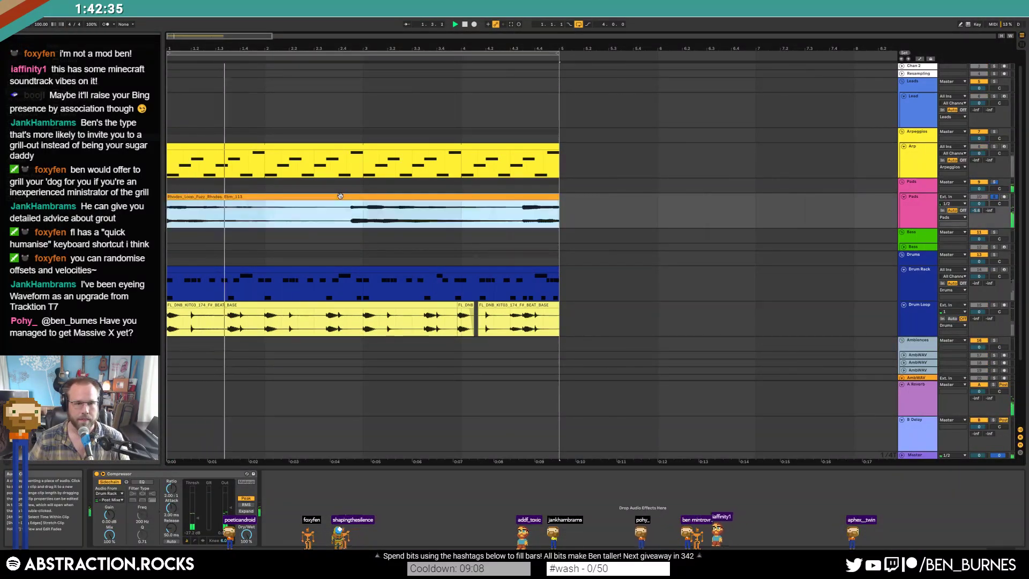
double_click(340, 196)
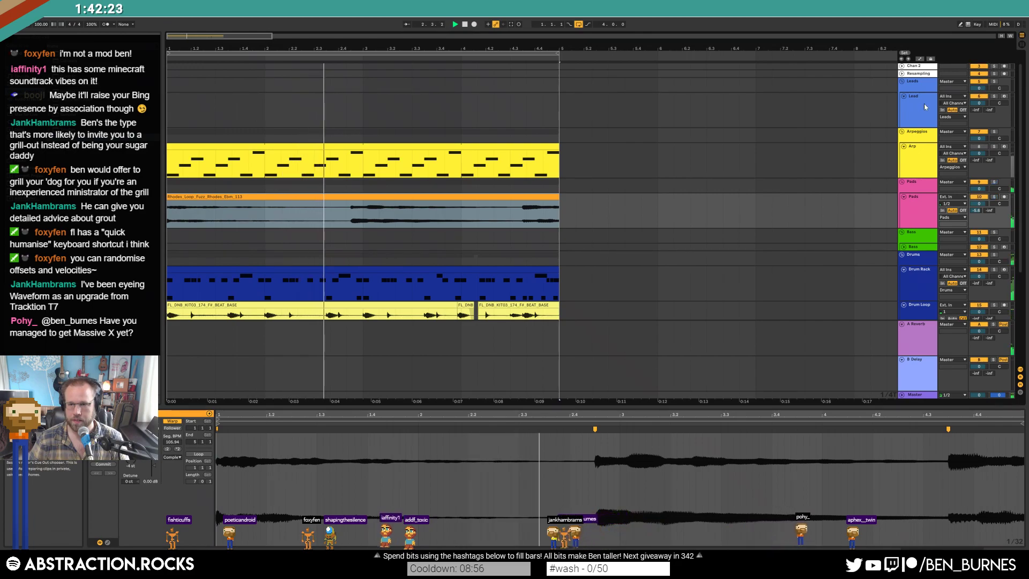
scroll(926, 108, up, 1)
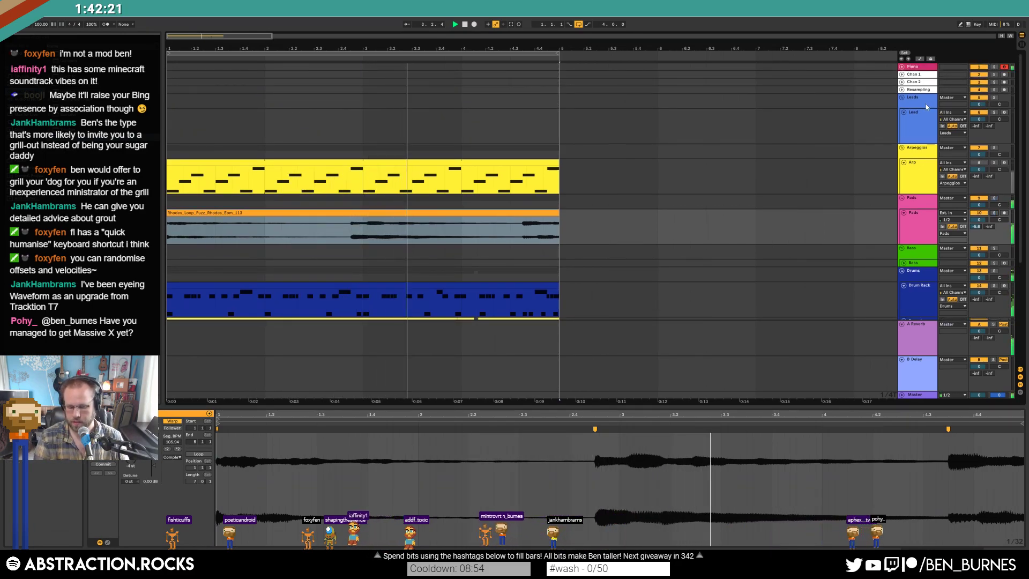
key(space)
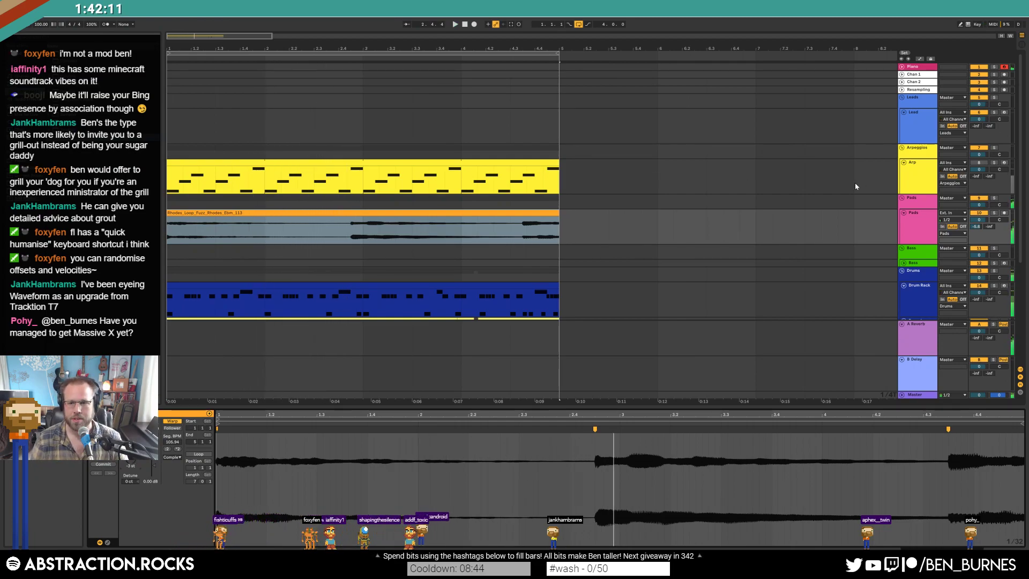
- Open the Arp clip, check its groove choices, and delete all of its notes
click(466, 163)
click(100, 462)
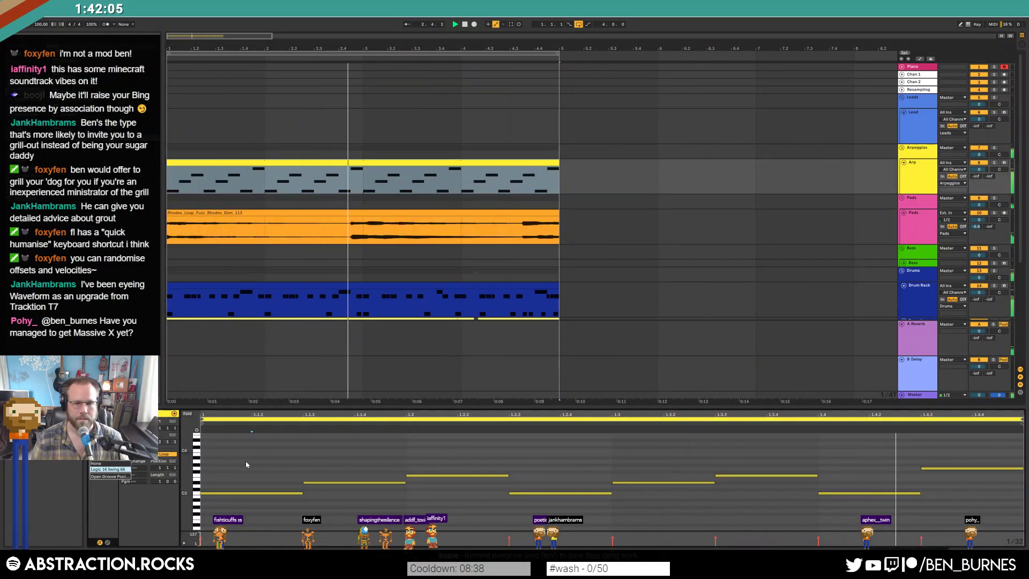
click(265, 455)
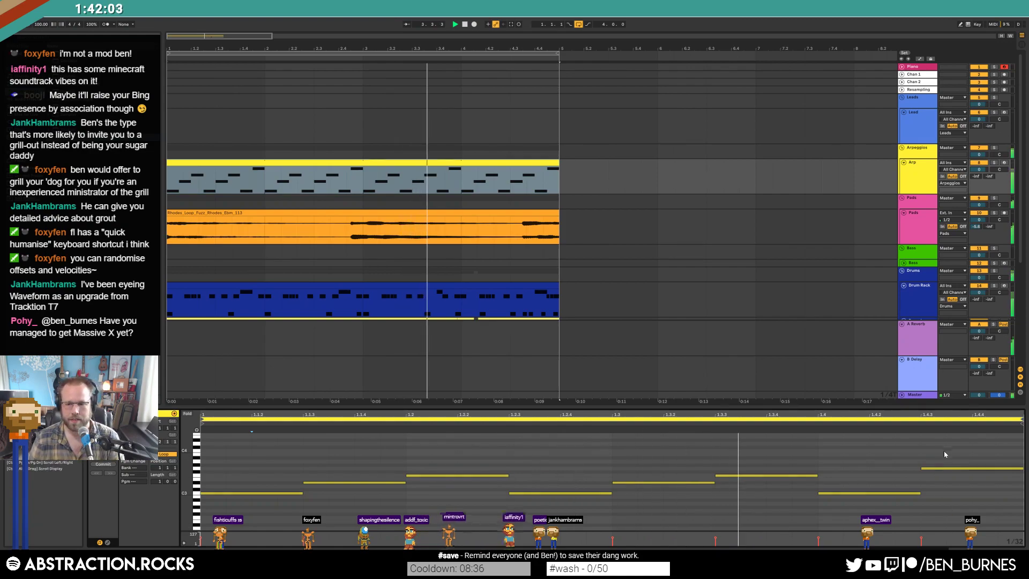
key(ctrl+a)
key(Delete)
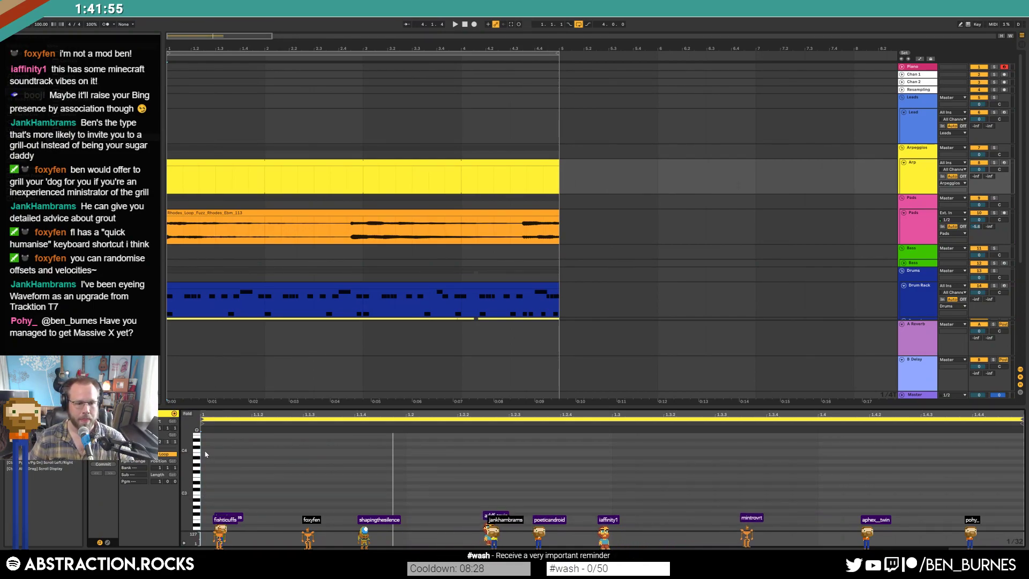
- Build a three-note figure from C4 in the Arp clip with duplicates raised 3 and another 4 semitones, and play it
key(ctrl+d)
key(Up)
key(Up)
key(Up)
key(ctrl+d)
key(Up)
key(Up)
key(Up)
key(Up)
key(space)
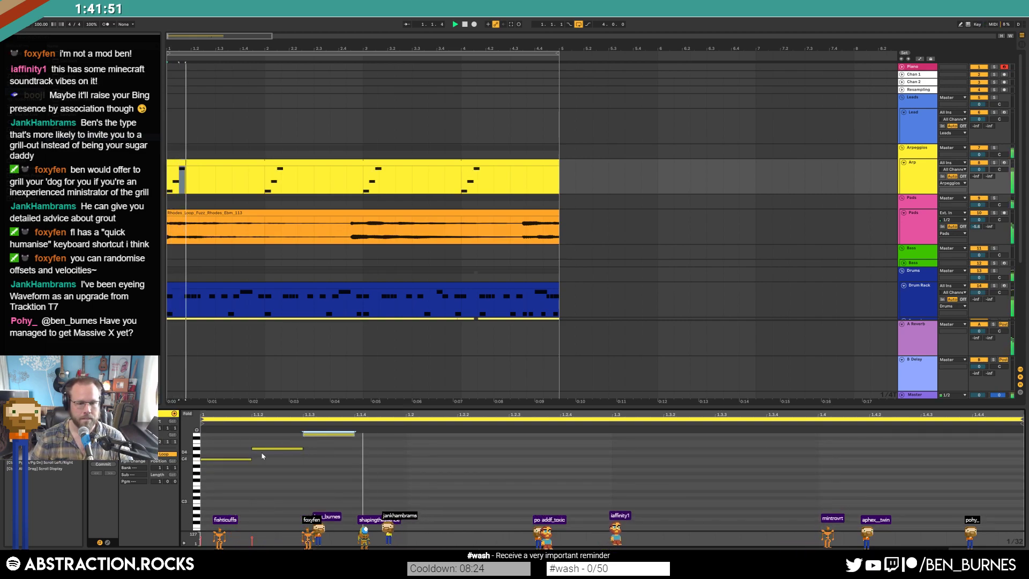
- Stop playback, clear the notes from the Arp clip, and delete the clip from the arrangement
key(space)
scroll(360, 466, up, 2)
key(space)
key(ctrl+a)
key(Delete)
click(496, 169)
key(Delete)
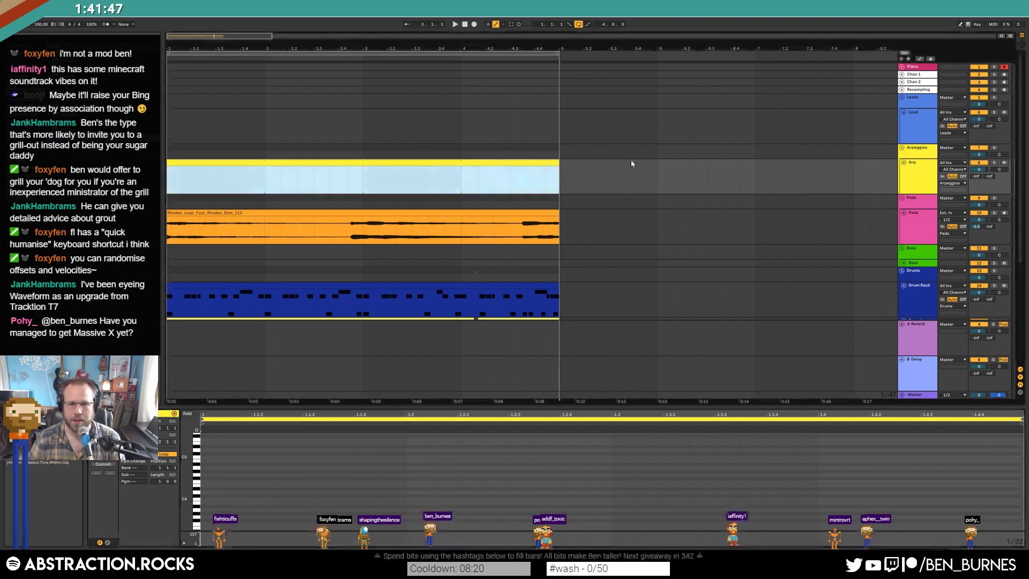
- Remove the Wavetable instrument from the Arp track and play the remaining arrangement briefly
double_click(909, 173)
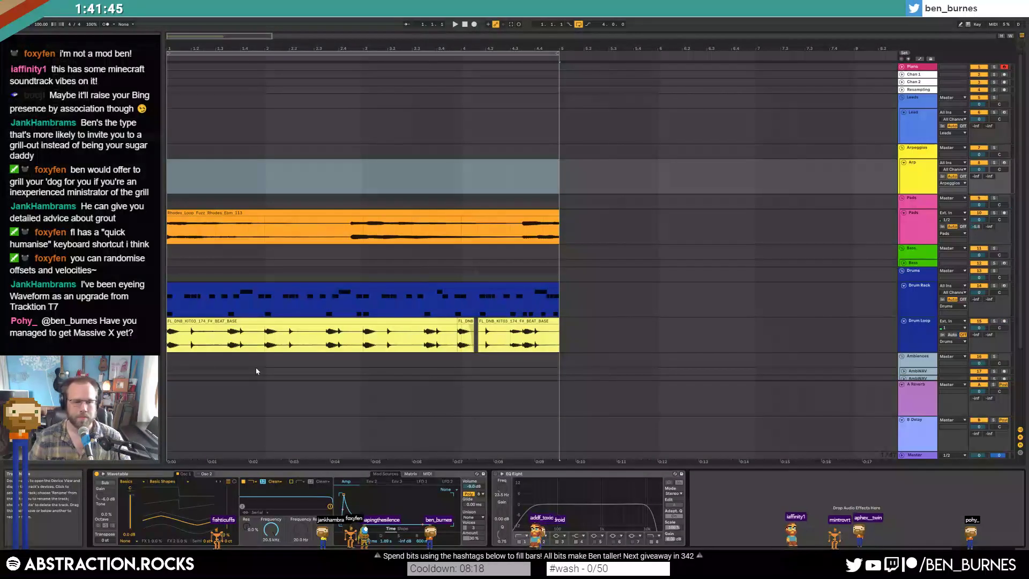
click(273, 473)
key(Delete)
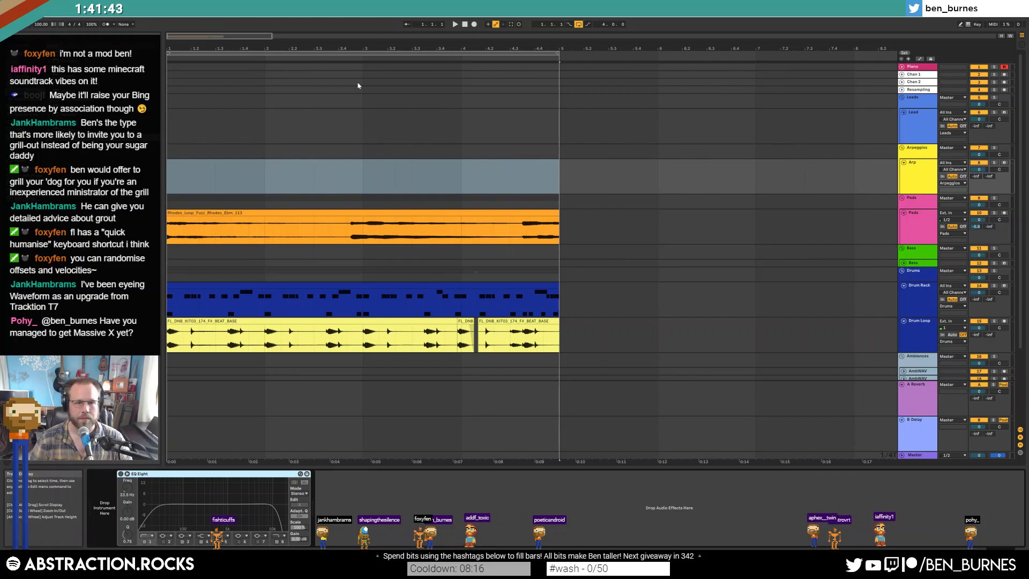
click(464, 25)
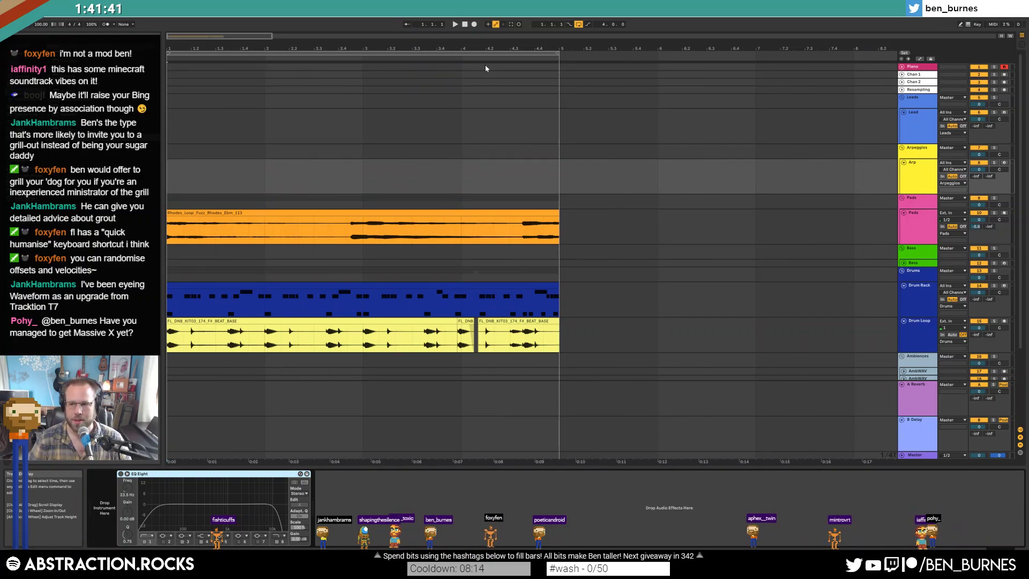
key(space)
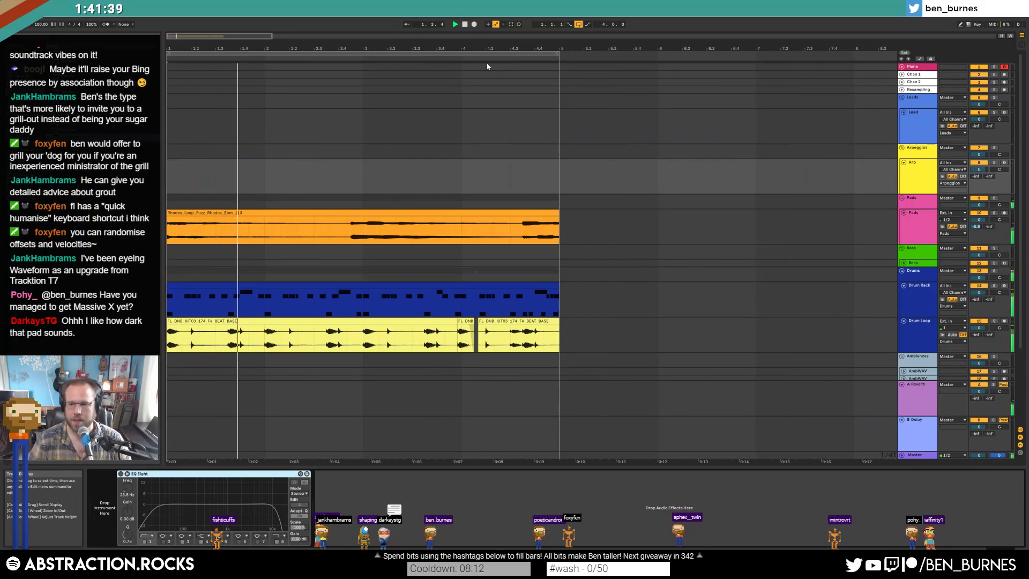
key(space)
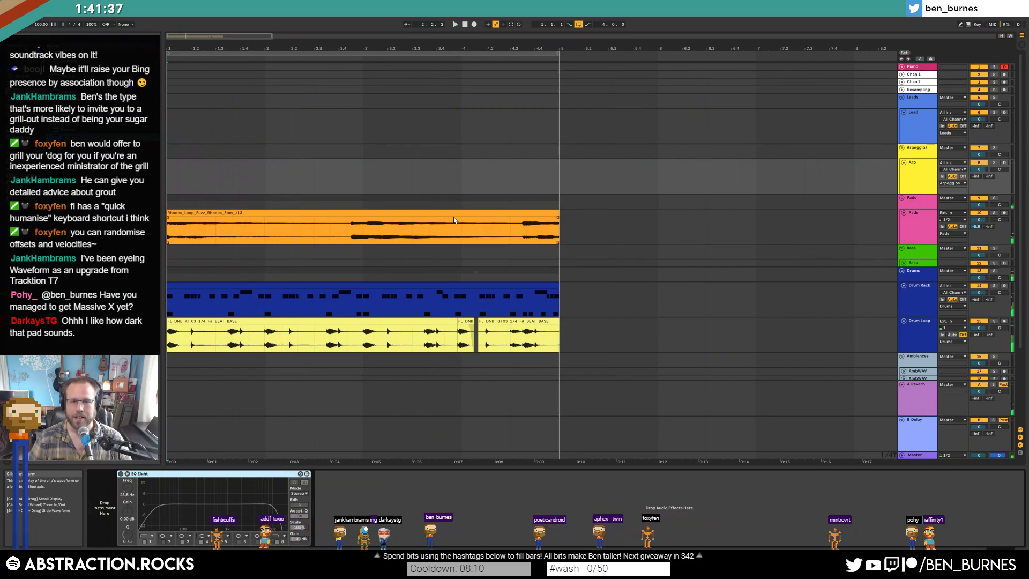
- Select the Rhodes loop on the Pads track, examine its waveform in the clip editor, and return to its device chain
drag(559, 230, 168, 232)
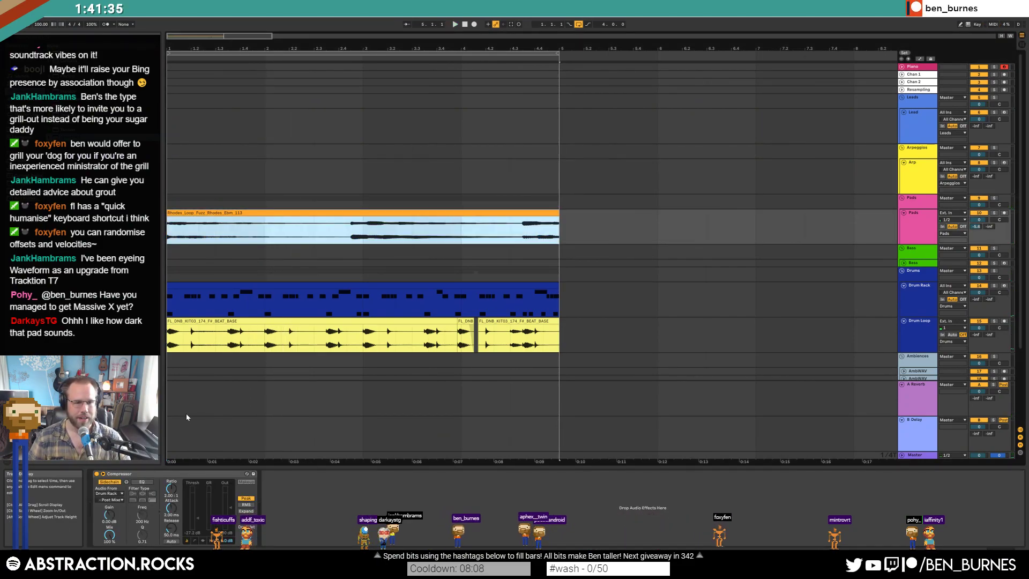
key(shift+Tab)
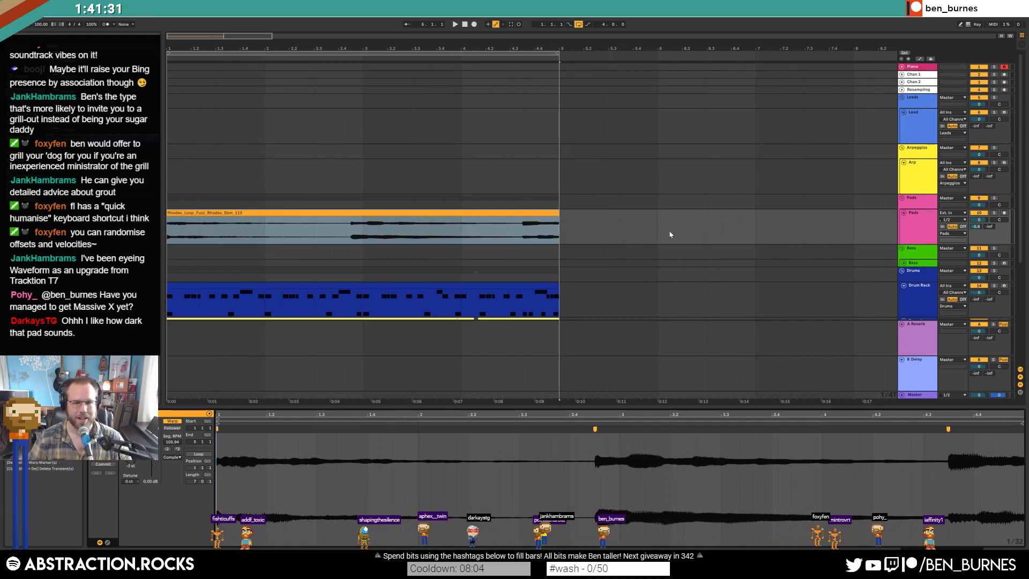
click(555, 227)
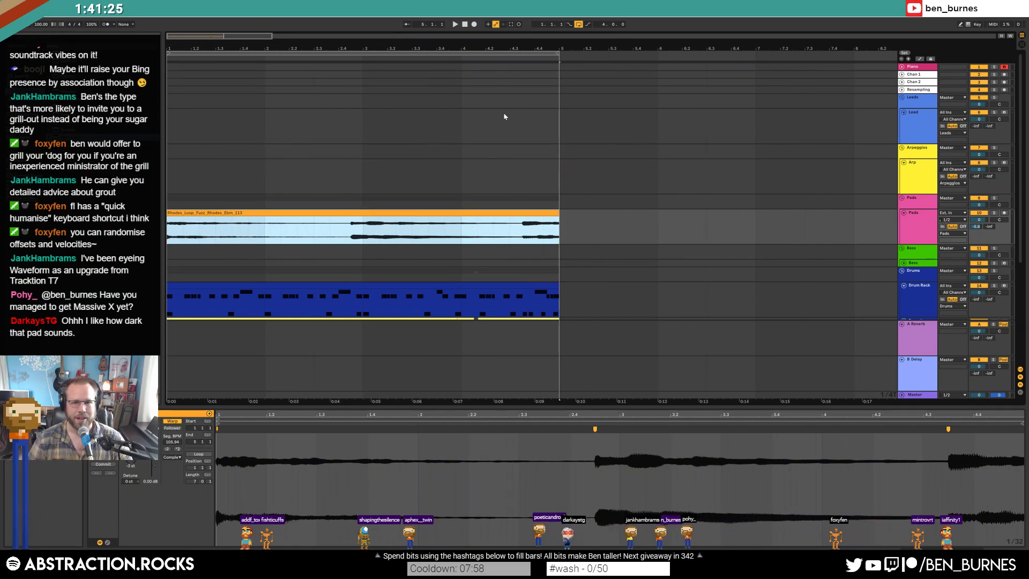
scroll(363, 259, down, 2)
key(shift+Tab)
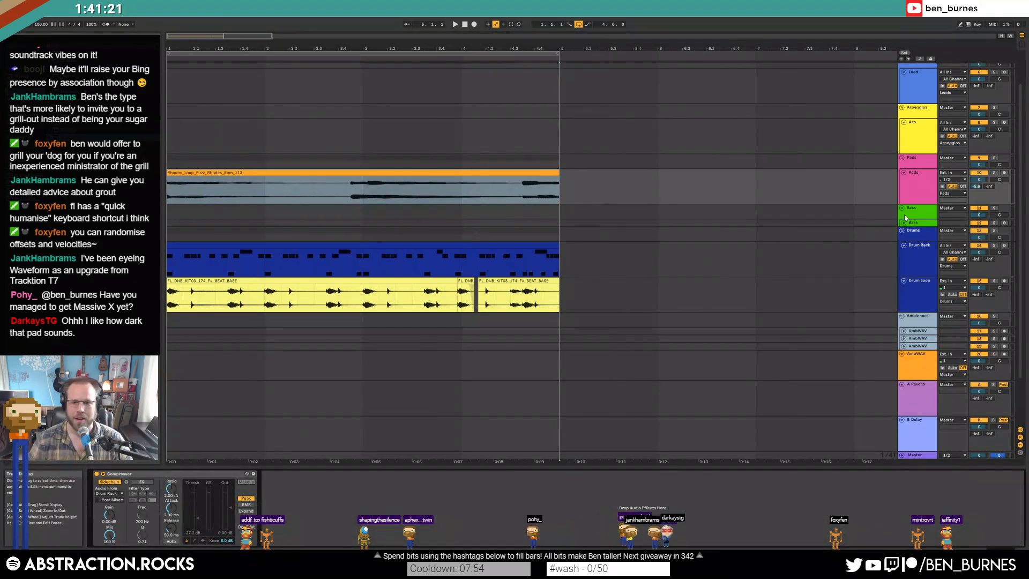
- Unfold the Bass track, start playback of the arrangement, and select the Bass track
scroll(315, 213, up, 2)
click(921, 264)
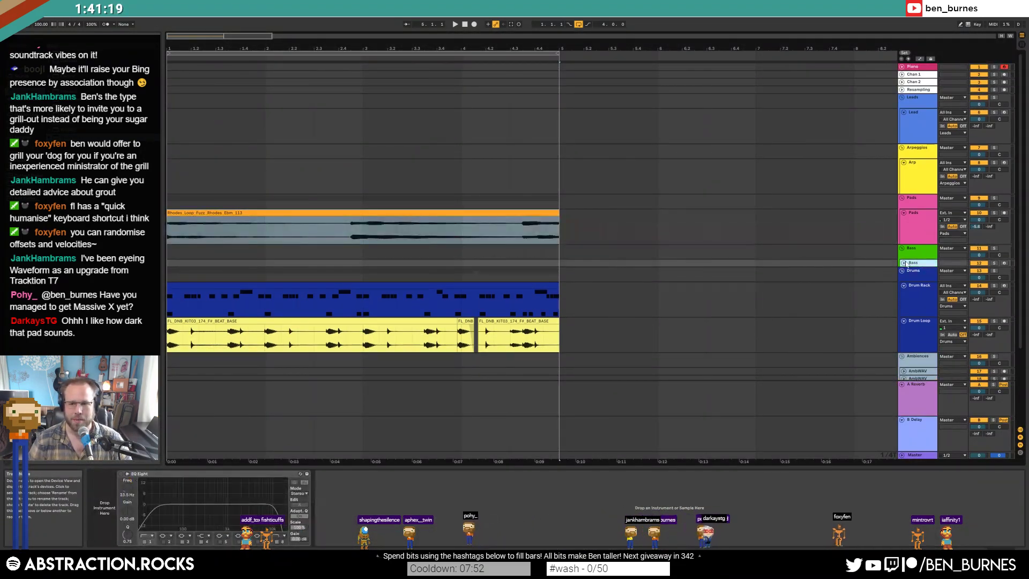
key(u)
click(921, 228)
key(space)
click(921, 276)
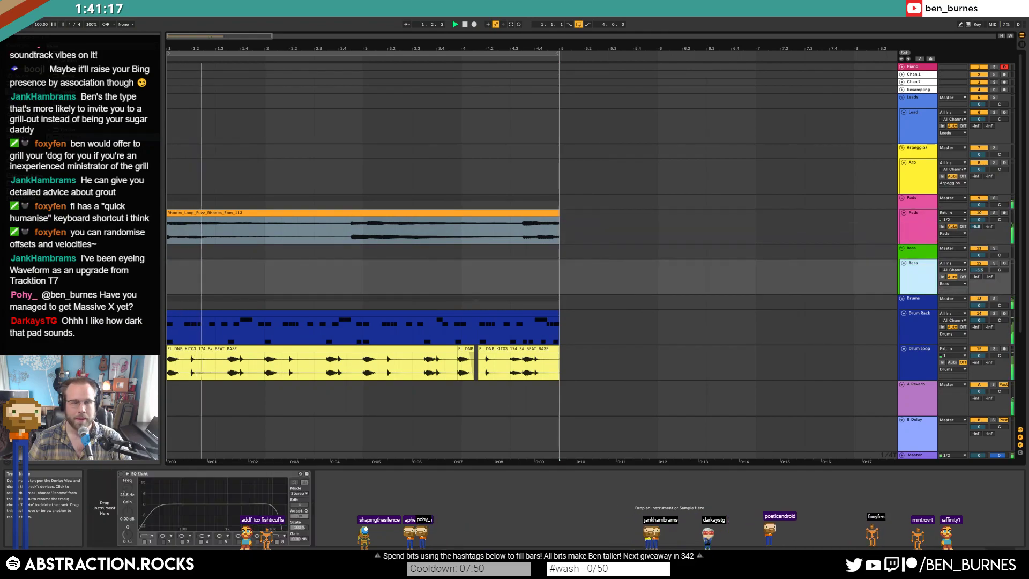
- Add a Phaser after the Compressor on the Pads track, raise its LFO amount, and set its frequency and feedback to about 1.47 kHz and 0.76
click(316, 213)
key(ctrl+f)
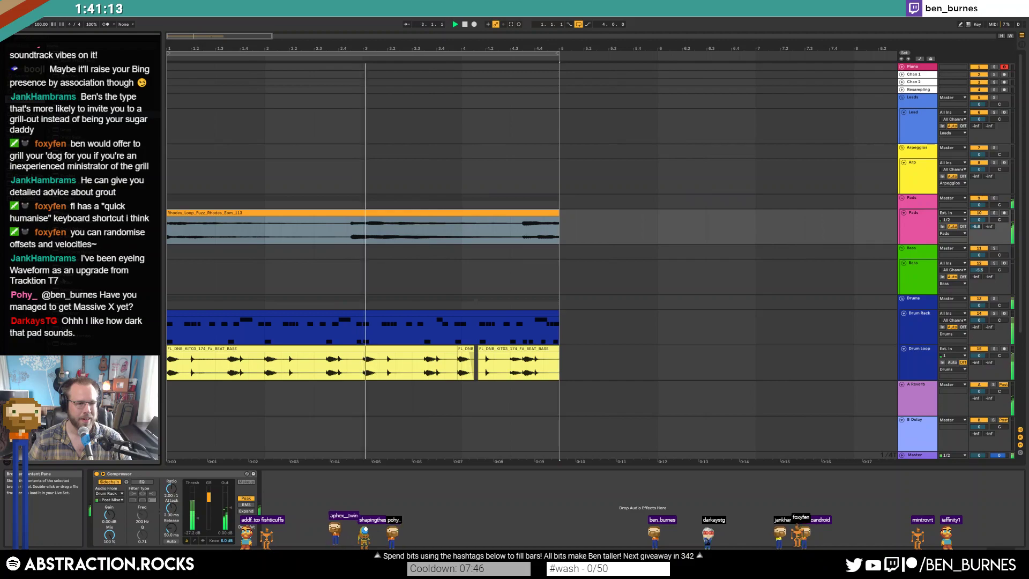
drag(314, 489, 272, 489)
click(272, 507)
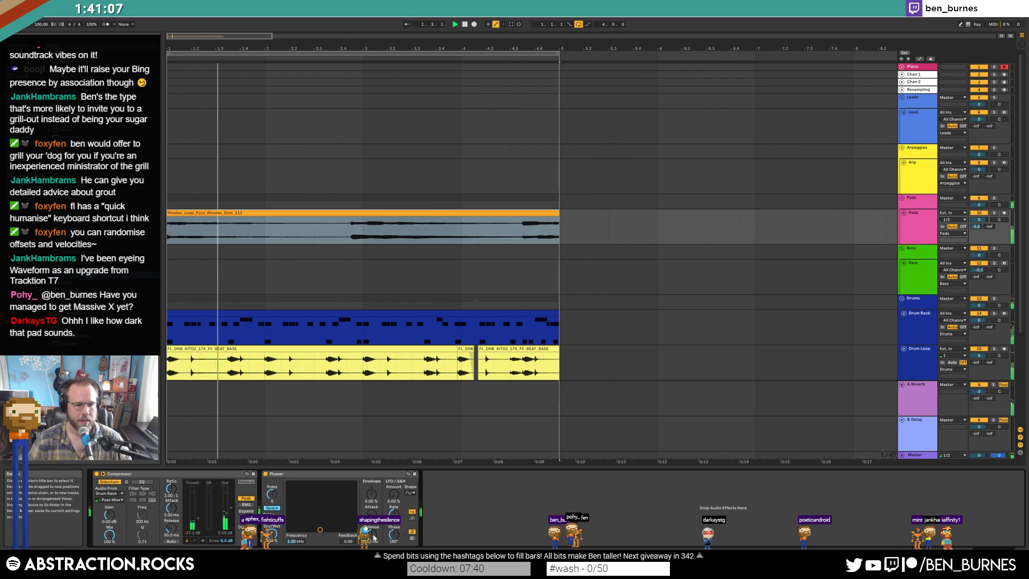
drag(394, 495, 393, 485)
drag(320, 529, 324, 514)
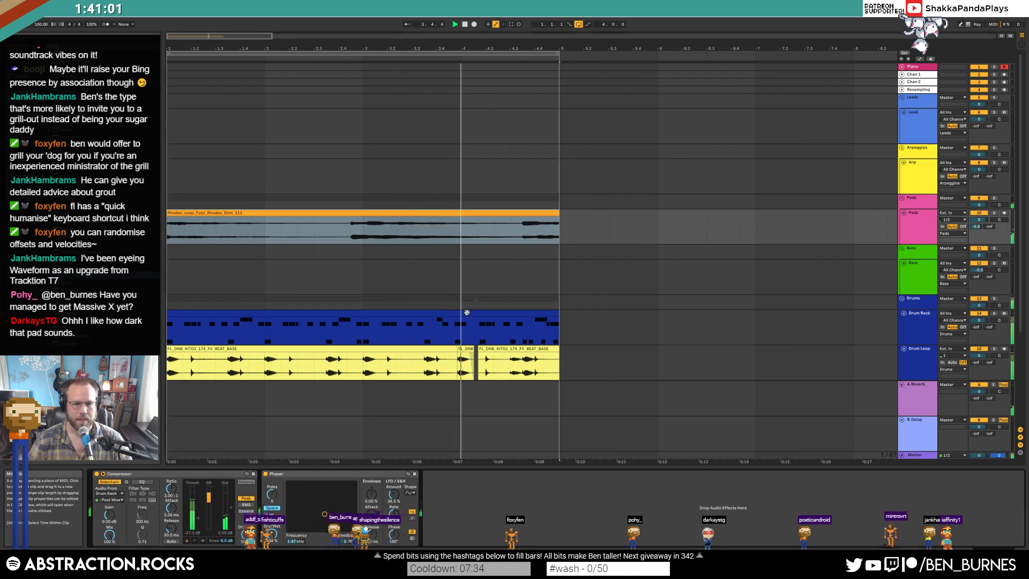
- Inspect the Drum Rack track's device chain and the Rhodes loop's waveform in the clip editor
double_click(466, 311)
key(ctrl+y)
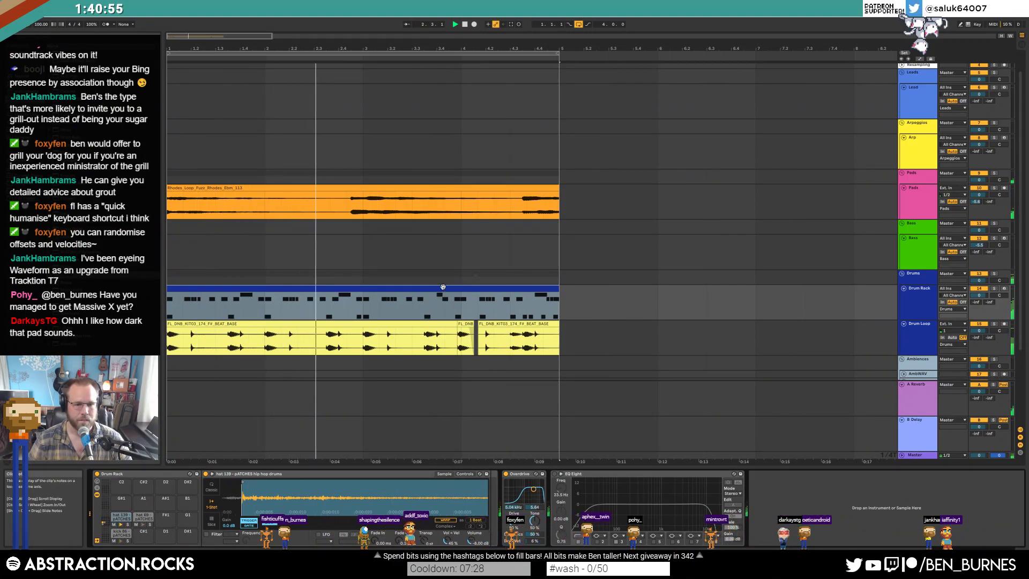
key(ctrl+z)
click(432, 209)
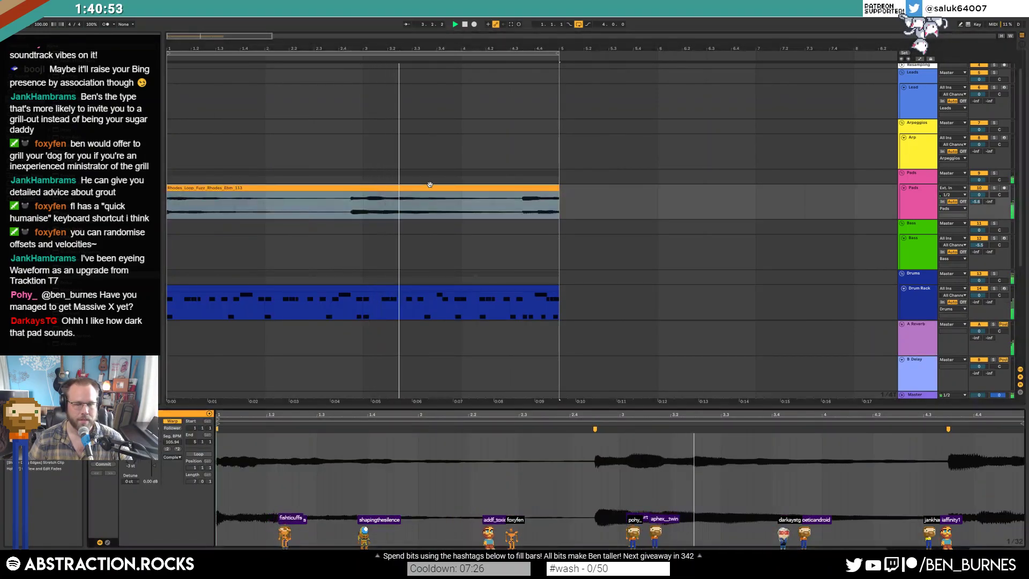
- Return to the Pads device chain and slightly lower the volumes of the Drum Loop and Drum Rack tracks
key(ctrl+y)
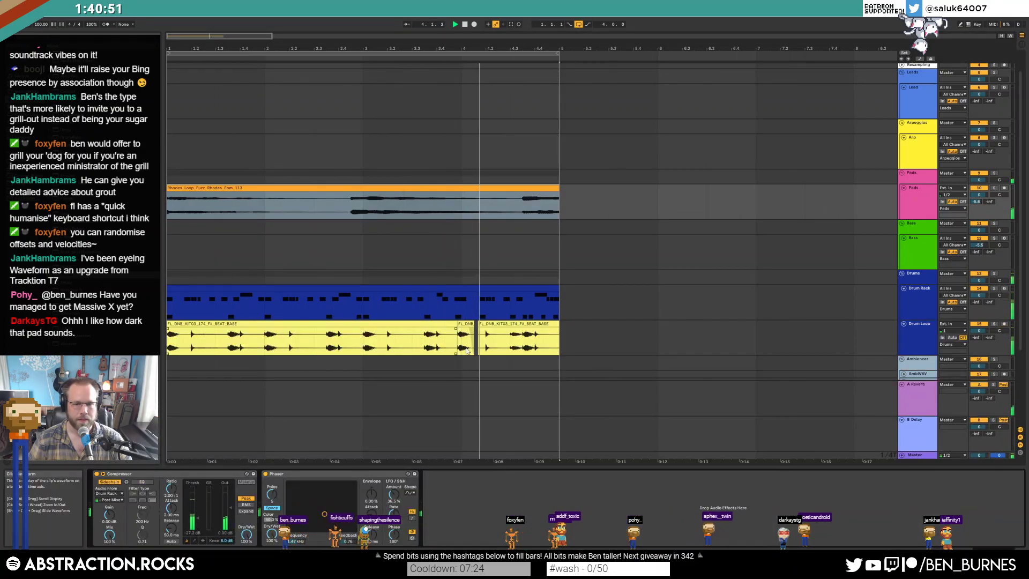
drag(983, 334, 983, 343)
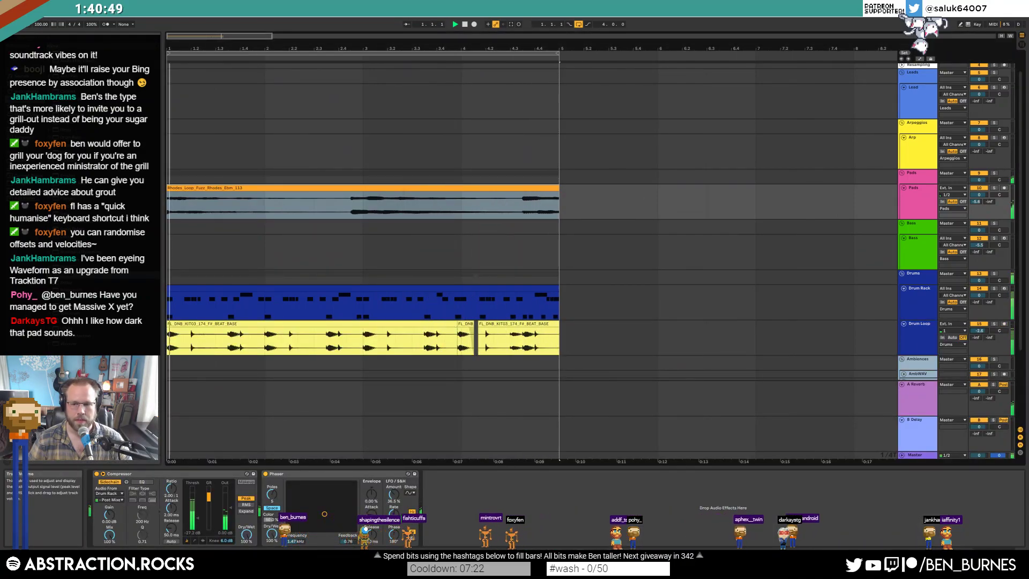
drag(982, 295, 982, 305)
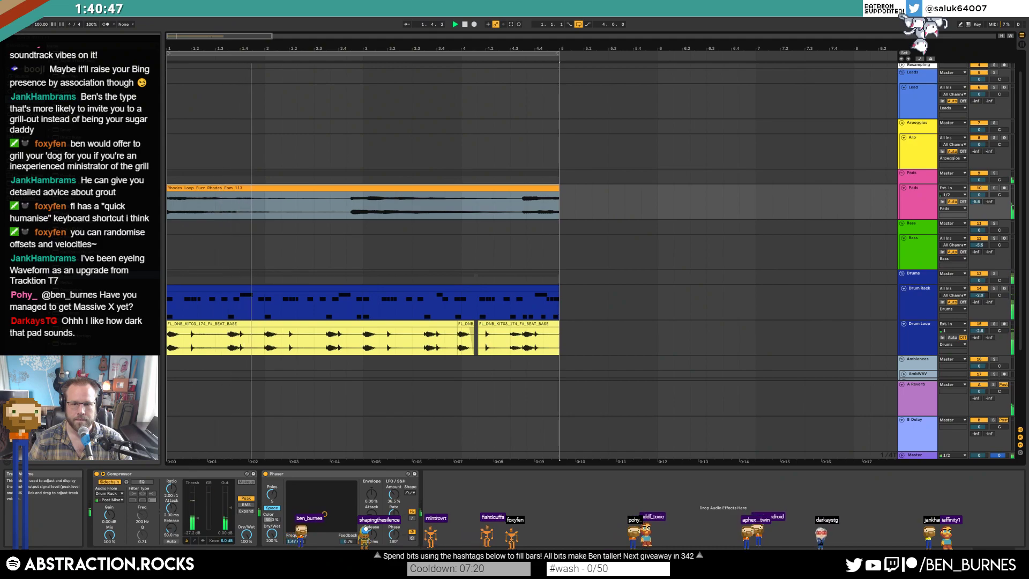
- Check the drum tracks' device chains, and remove the Overdrive and EQ Eight effects from the Drum Rack track
click(878, 323)
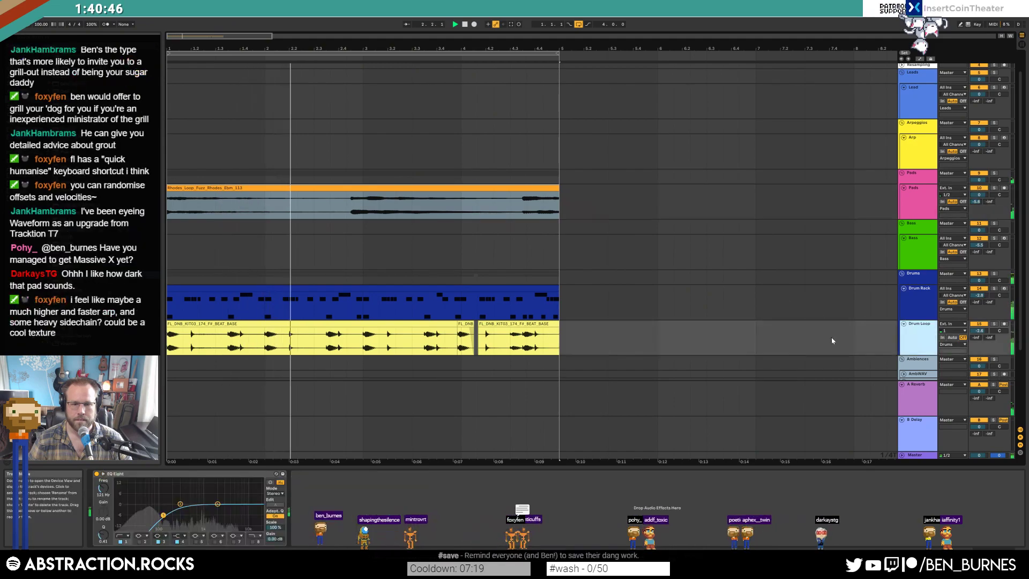
click(920, 289)
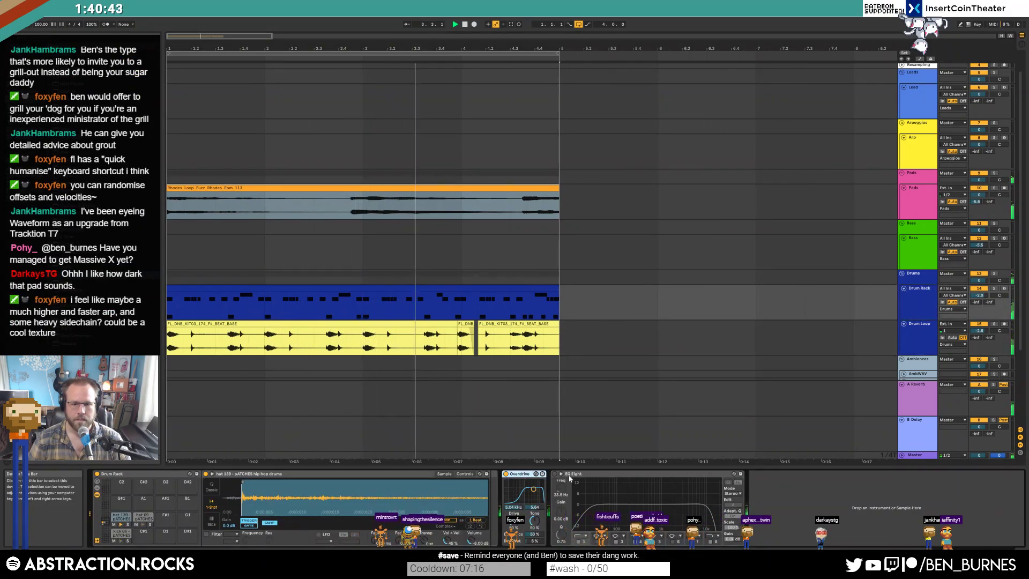
click(919, 275)
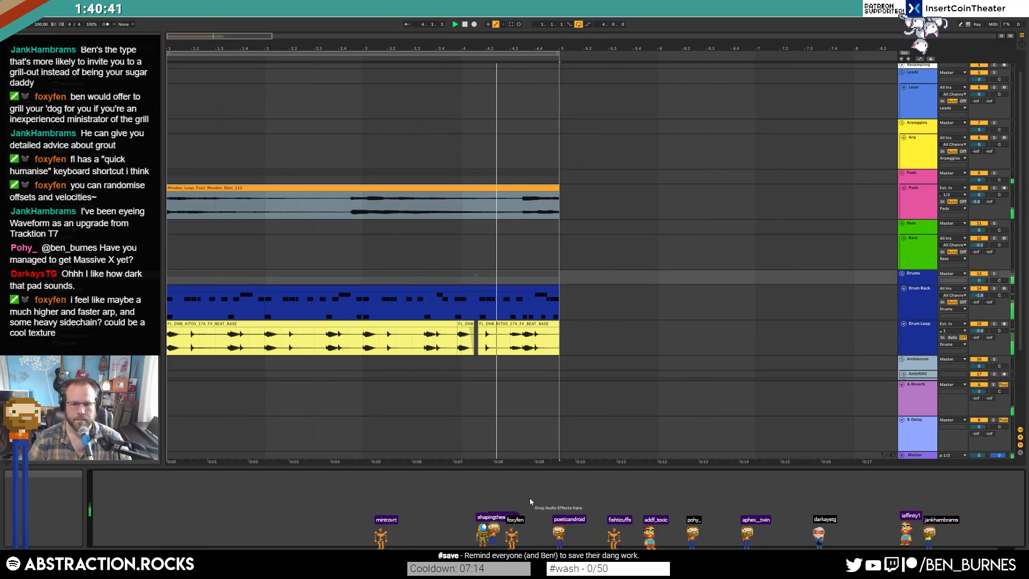
click(915, 306)
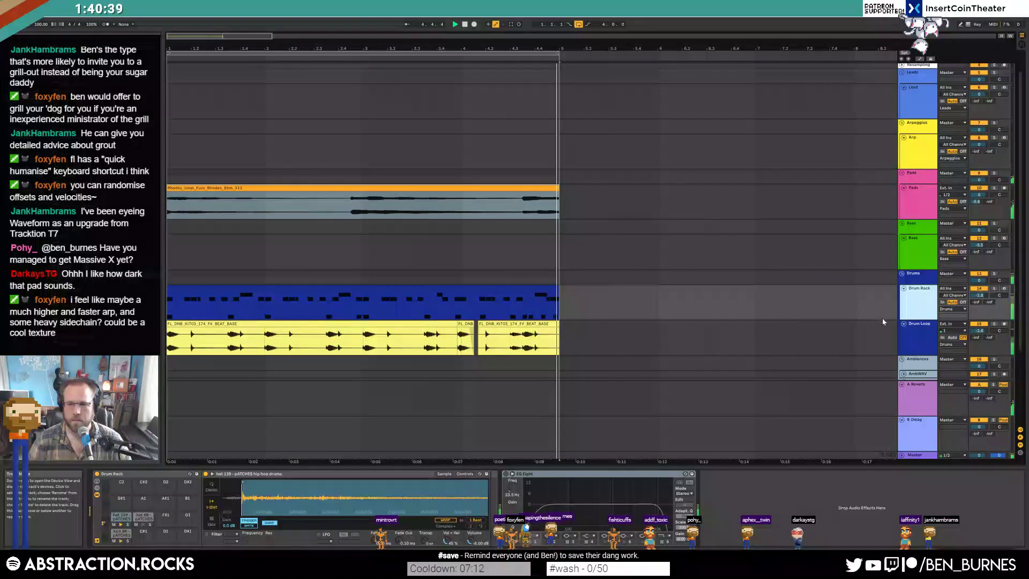
click(665, 473)
key(Delete)
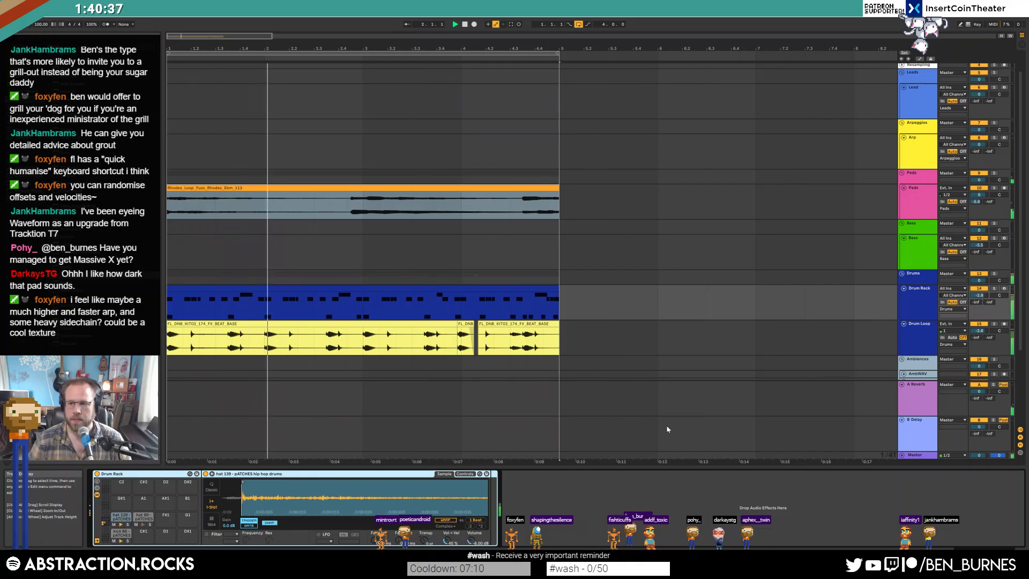
- Select the Rhodes loop on the Pads track and adjust the Compressor's release while the arrangement plays
click(625, 277)
click(608, 213)
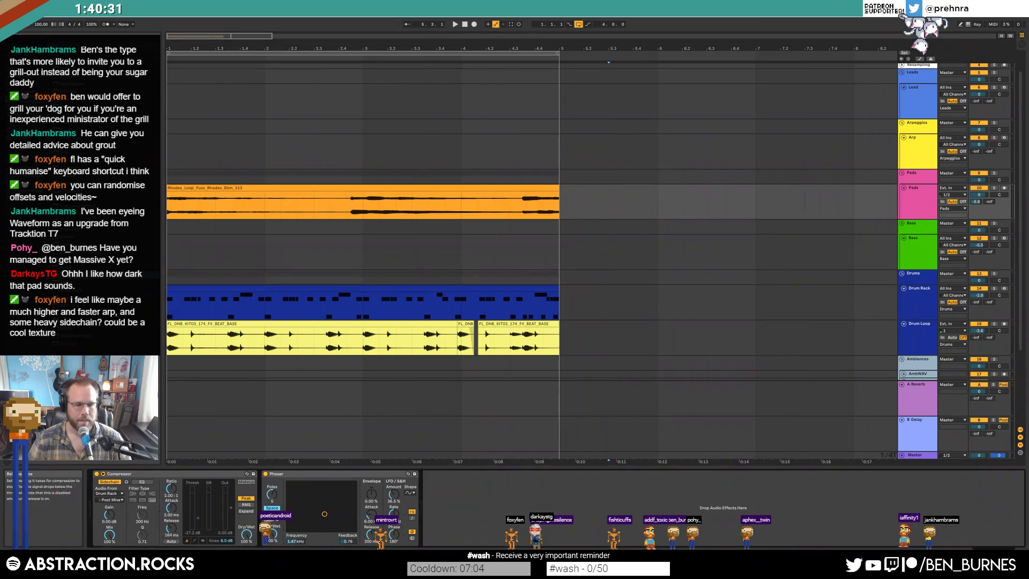
key(space)
click(450, 188)
key(space)
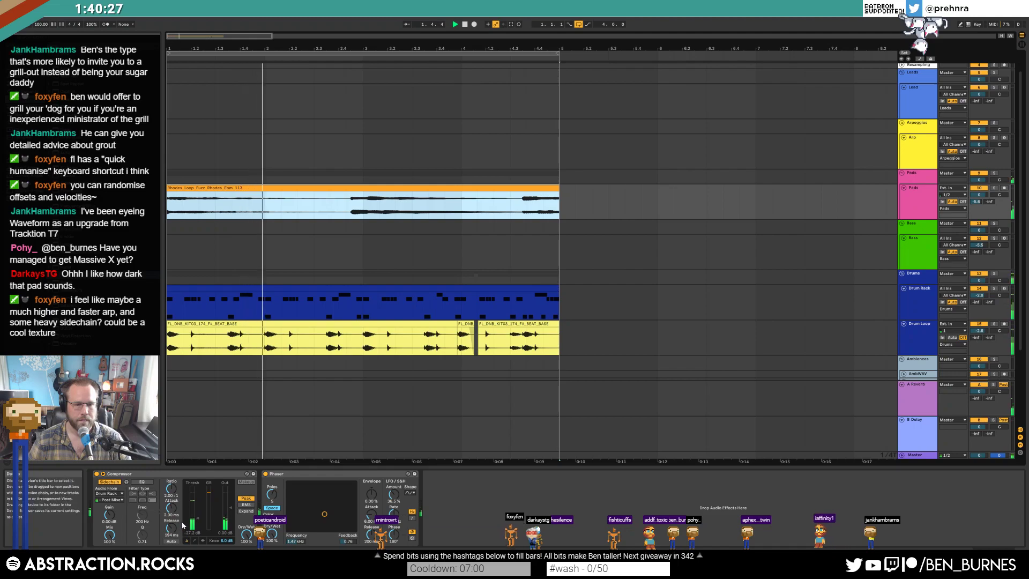
drag(172, 528, 173, 514)
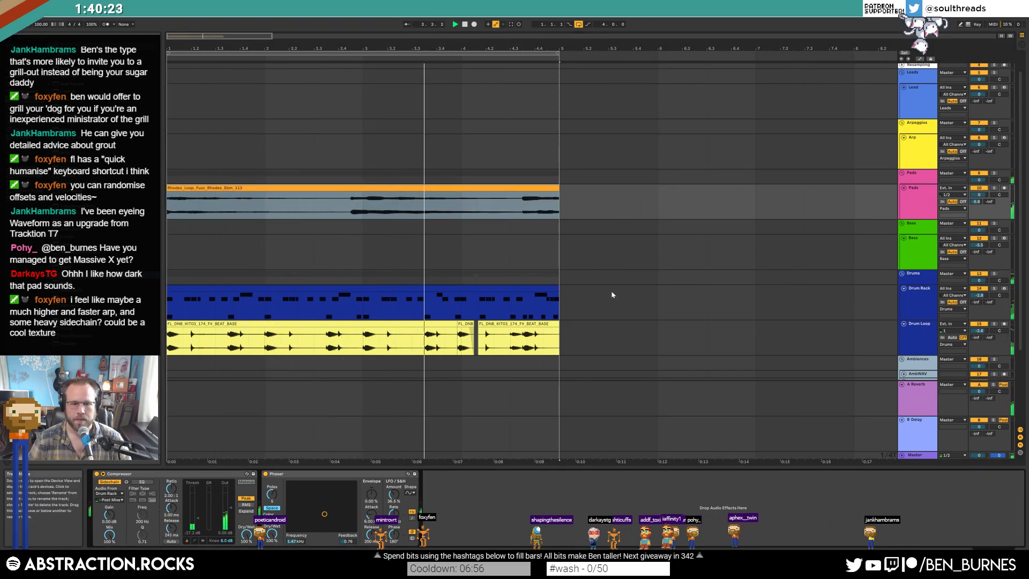
- Move the sidechained Compressor from the Pads track to the Pads group
click(140, 474)
key(ctrl+x)
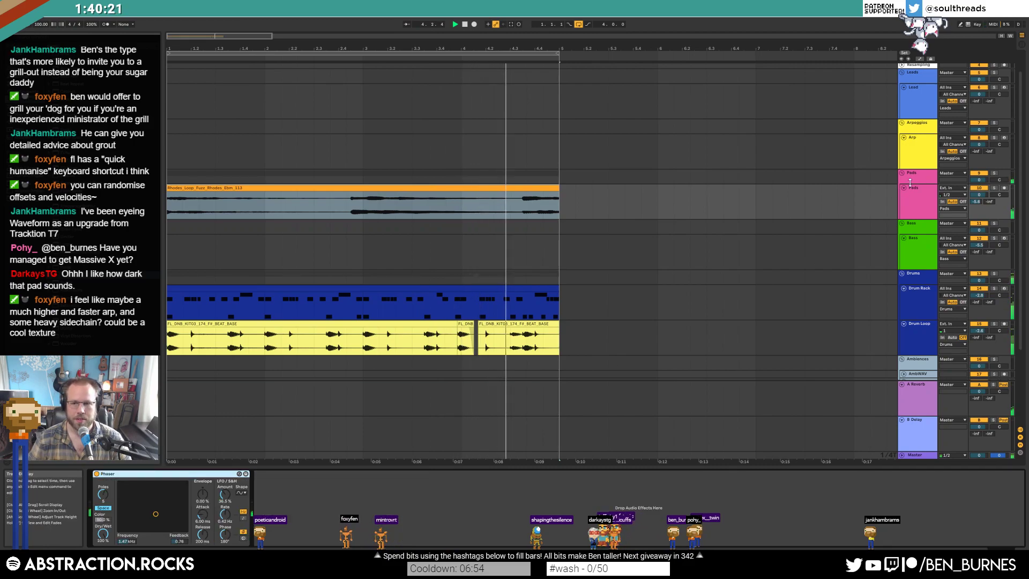
click(917, 173)
click(920, 204)
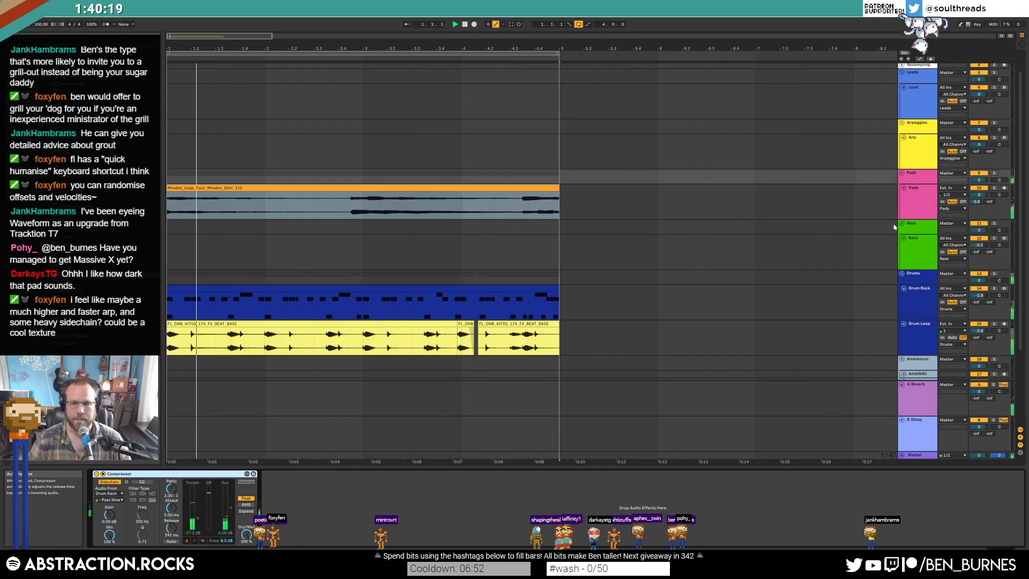
- Insert a Lead MIDI track below the Pads track and load Kontakt on it with the Analog Dreams instrument
key(ctrl+shift+t)
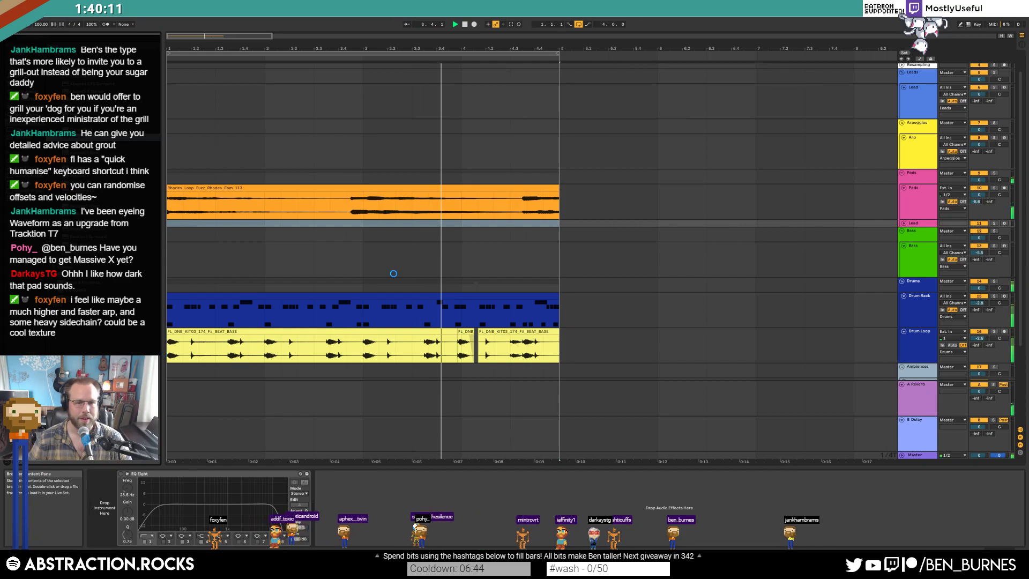
click(590, 243)
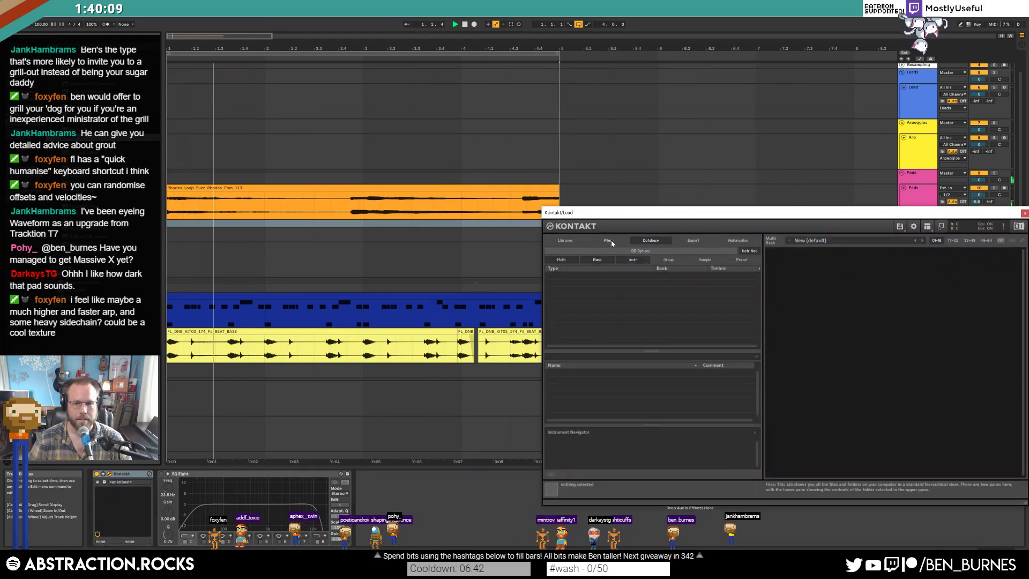
click(566, 240)
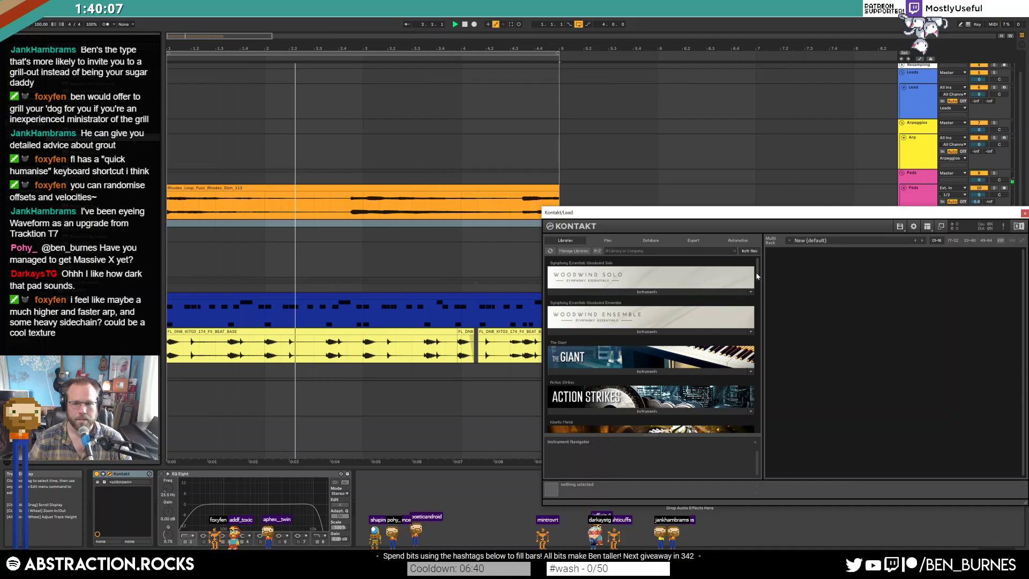
scroll(750, 407, down, 1)
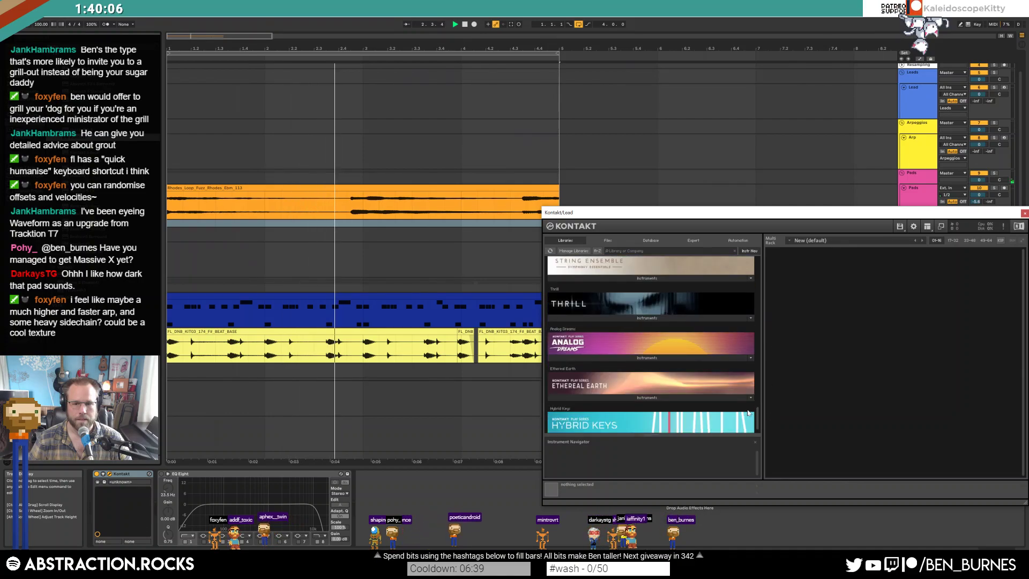
click(656, 358)
double_click(602, 368)
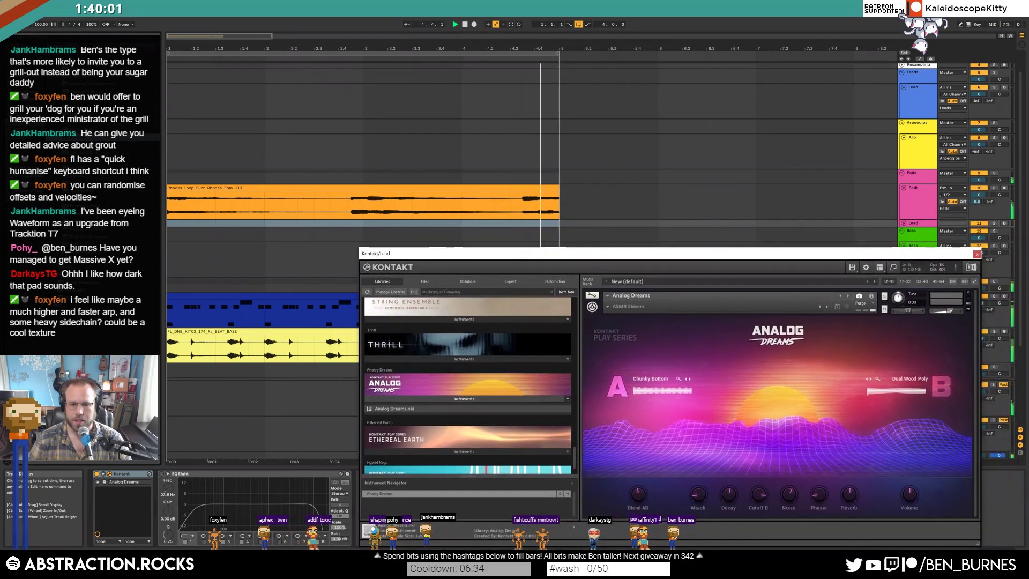
- Load the Navigator pad preset in Analog Dreams and adjust its attack
click(607, 306)
mouse_move(614, 314)
mouse_move(616, 335)
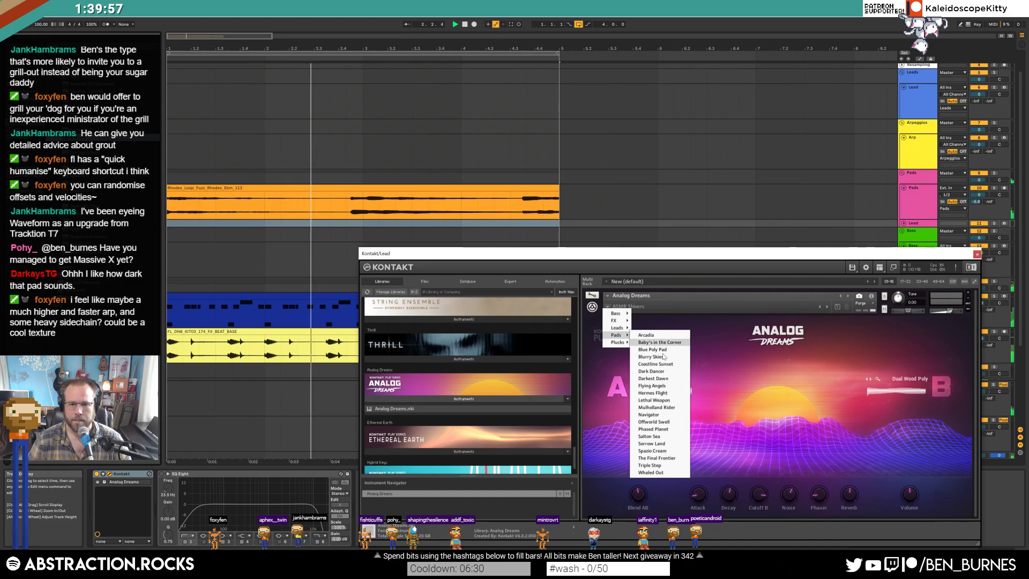
click(660, 416)
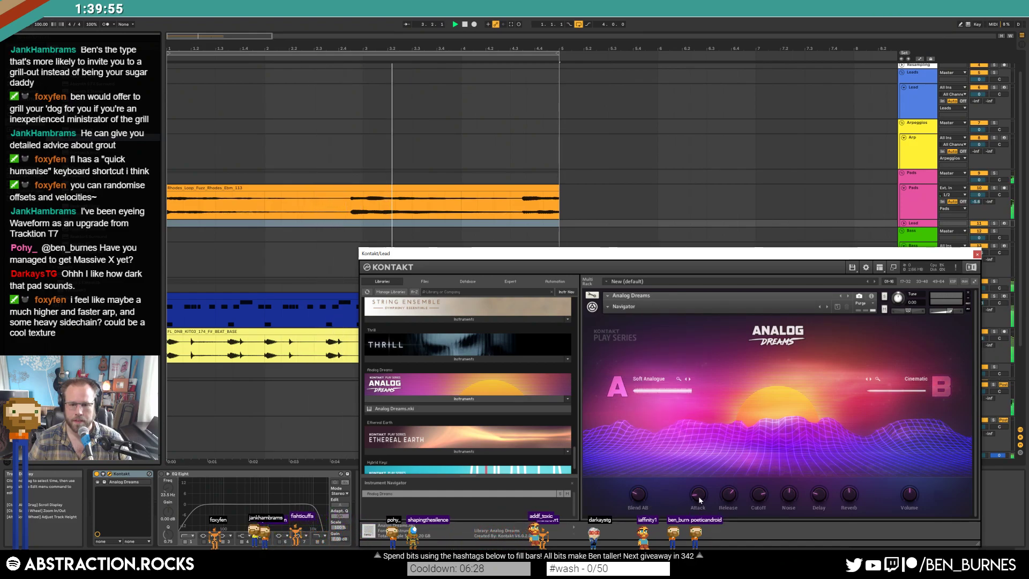
drag(697, 477, 689, 474)
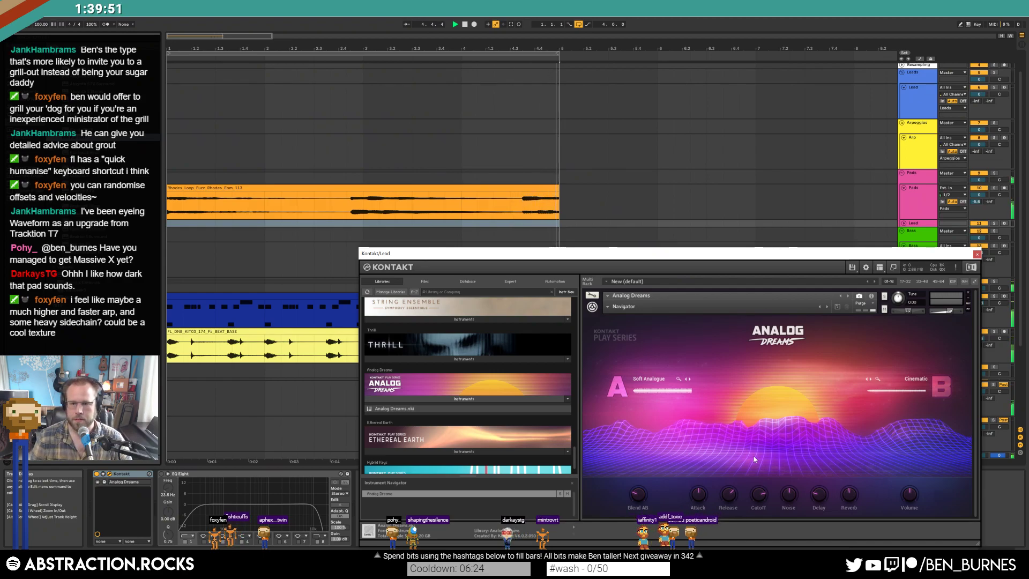
- Arm the new Lead track, refine the preset's attack during playback, stop playback, and close the Kontakt window
click(1004, 224)
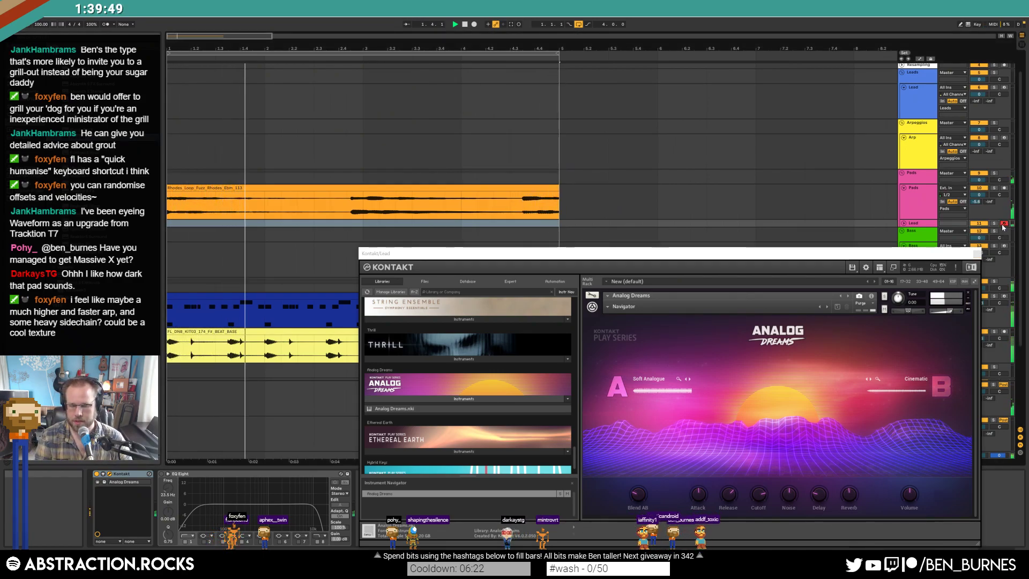
mouse_move(698, 494)
mouse_down()
mouse_move(693, 477)
mouse_move(701, 486)
mouse_up()
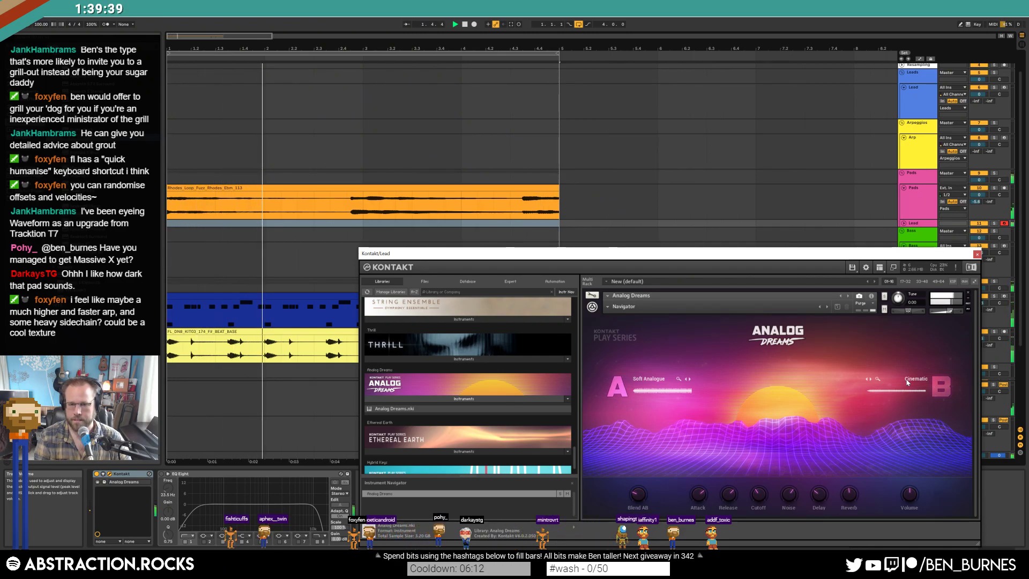
key(space)
click(977, 253)
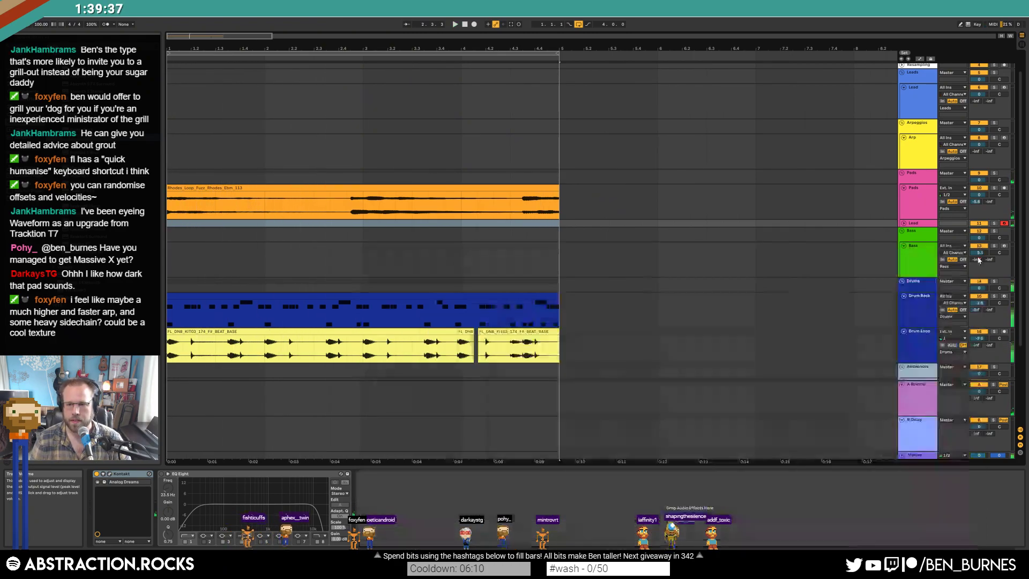
- Arm the Piano track instead of the new Lead track, and place the insert marker on that Lead track late in bar 2
click(351, 219)
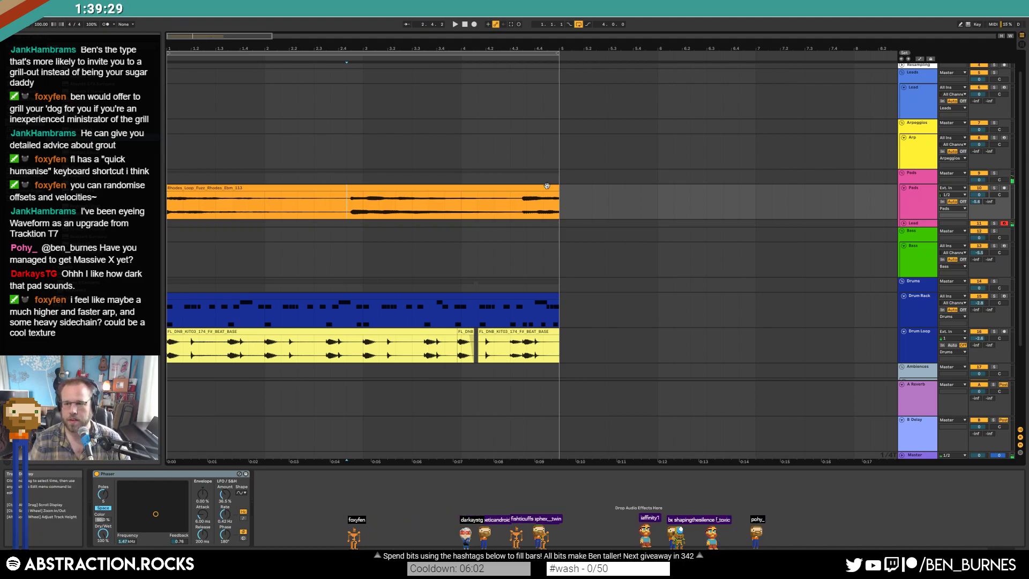
scroll(707, 211, up, 3)
click(1004, 67)
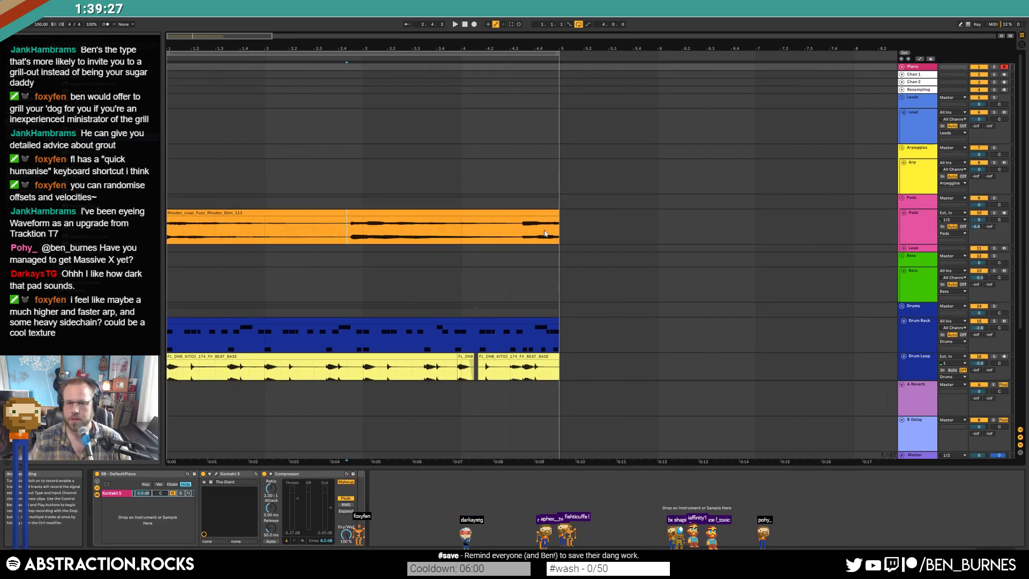
click(346, 245)
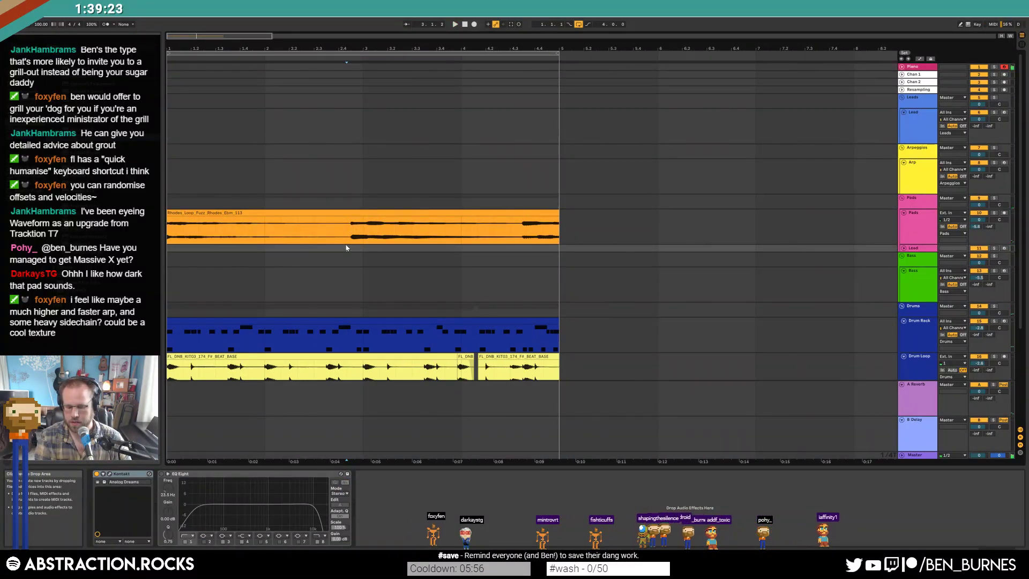
- Play the arrangement from late in bar 2, stop it, and restart playback from the same spot
key(space)
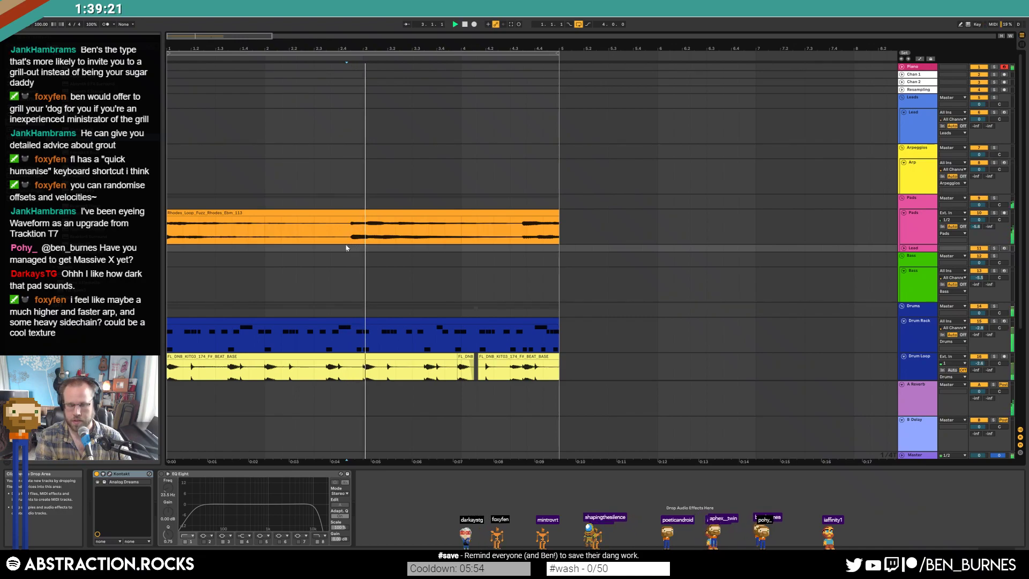
key(space)
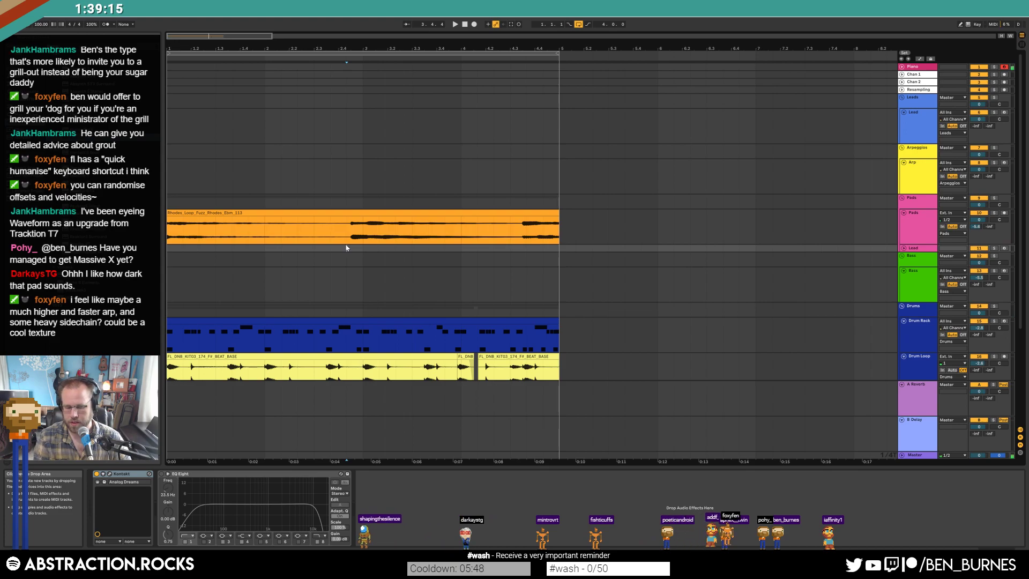
key(space)
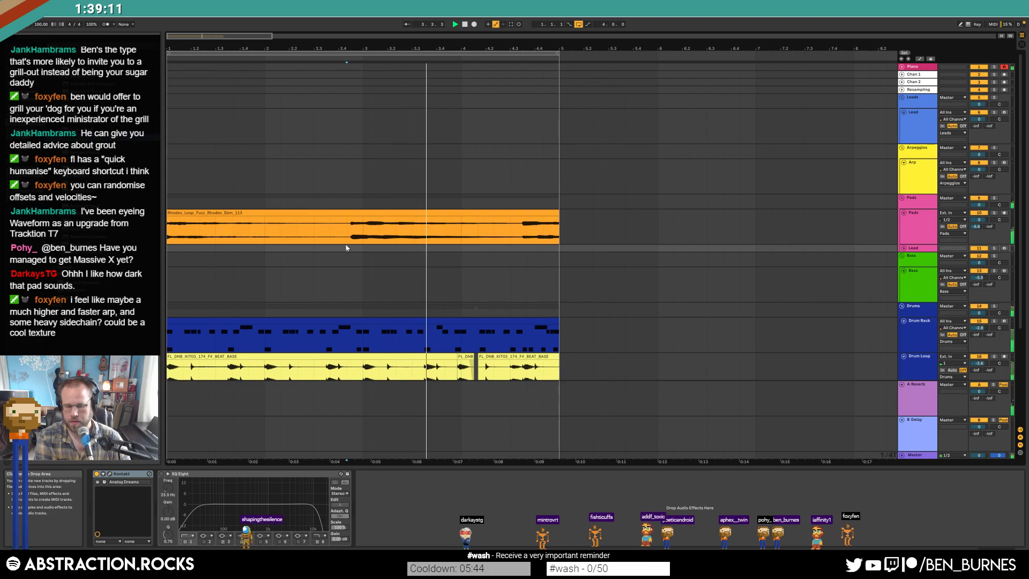
- Audition the arrangement in several passes, then place the insert marker on the Rhodes clip near beat 4.3
key(space)
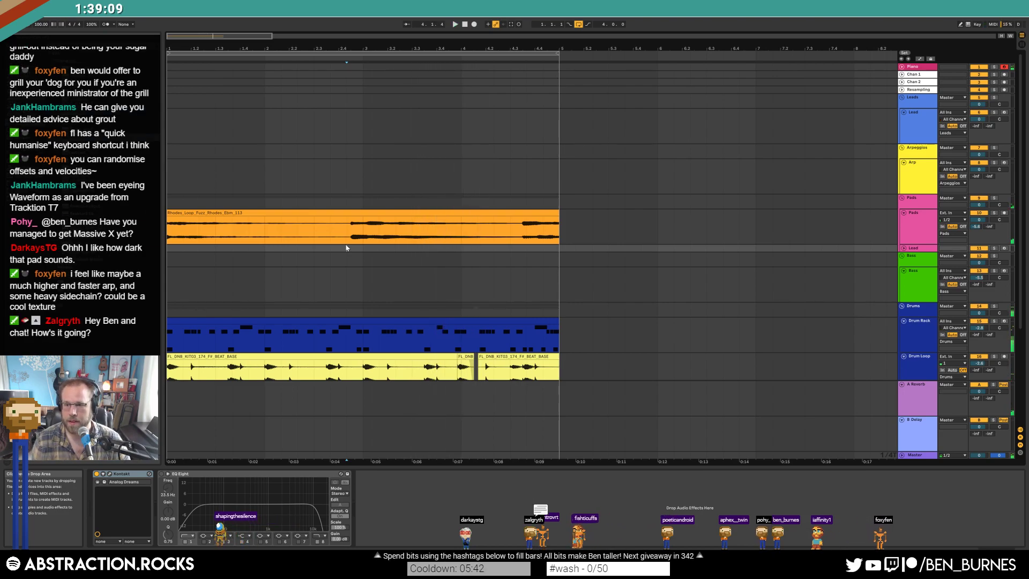
click(178, 231)
key(space)
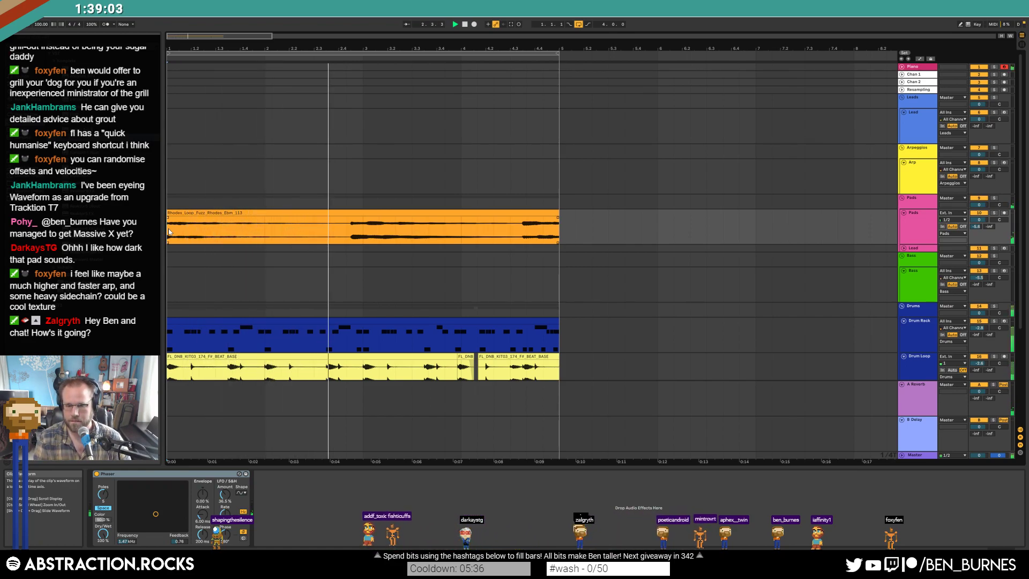
key(space)
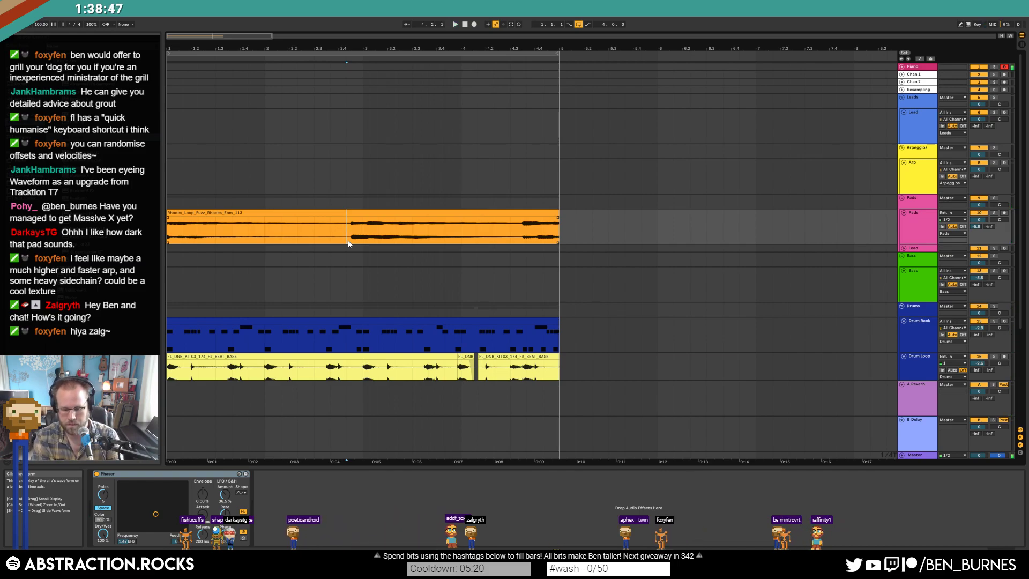
key(space)
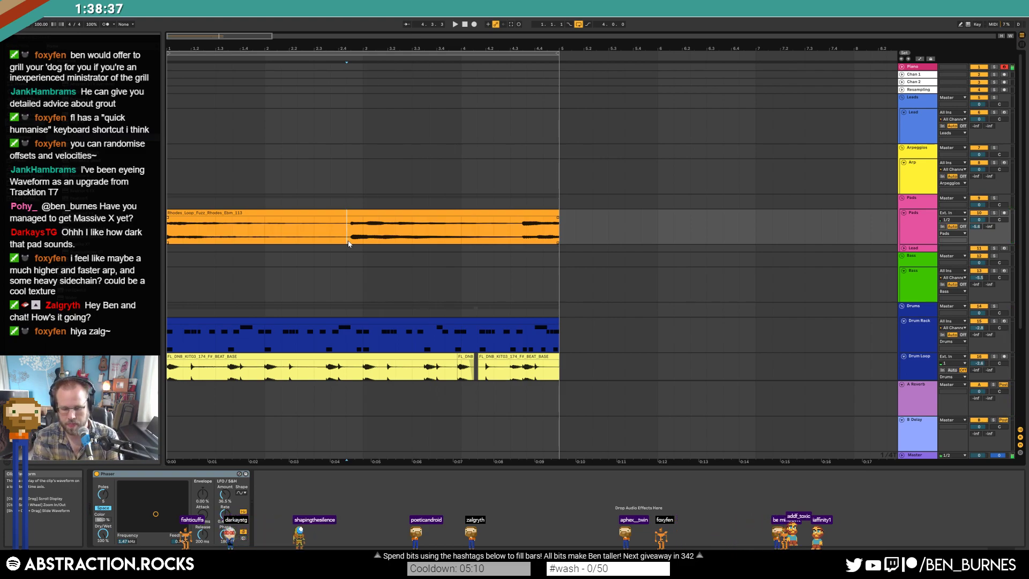
click(517, 237)
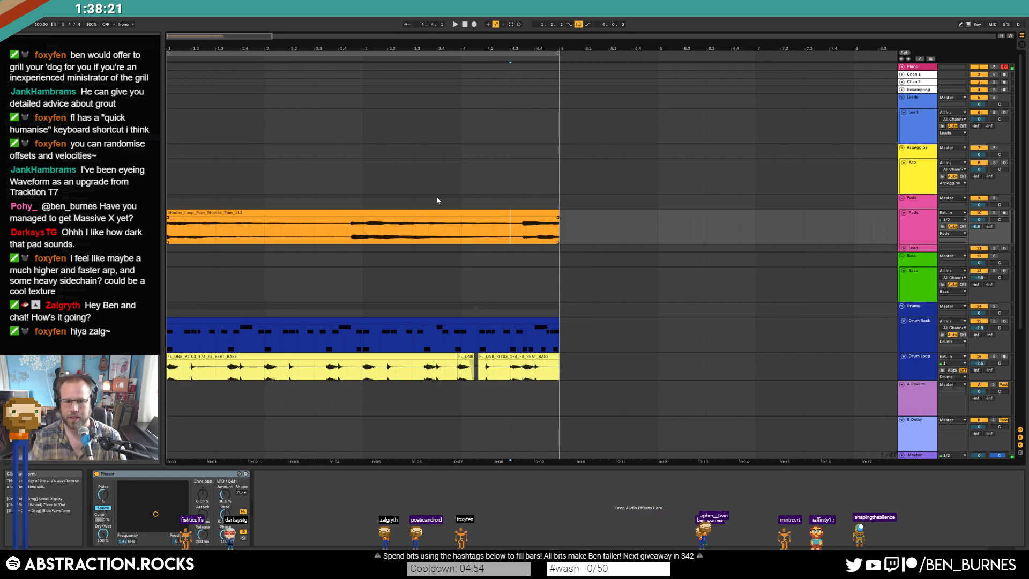
- Arm the Lead track under Pads, reopen its Kontakt instrument, and adjust the attack while trying Wide DCO as the layer A sound
click(1004, 250)
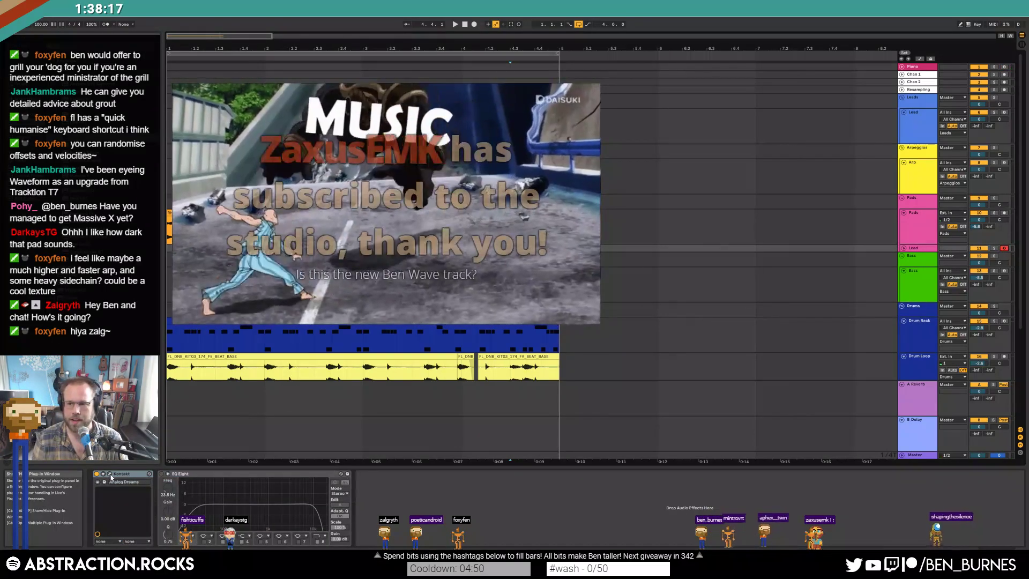
click(110, 475)
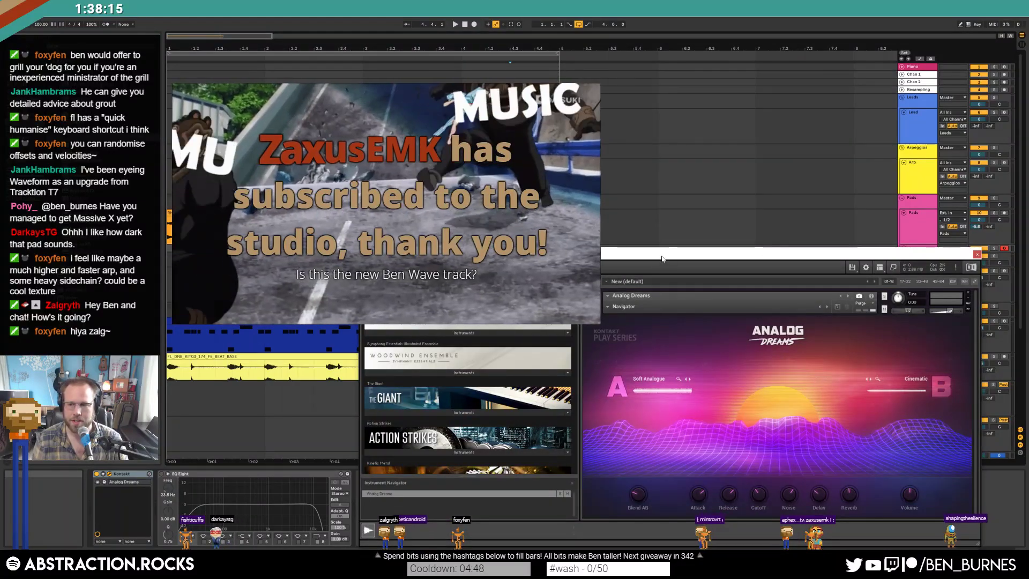
drag(662, 259, 612, 147)
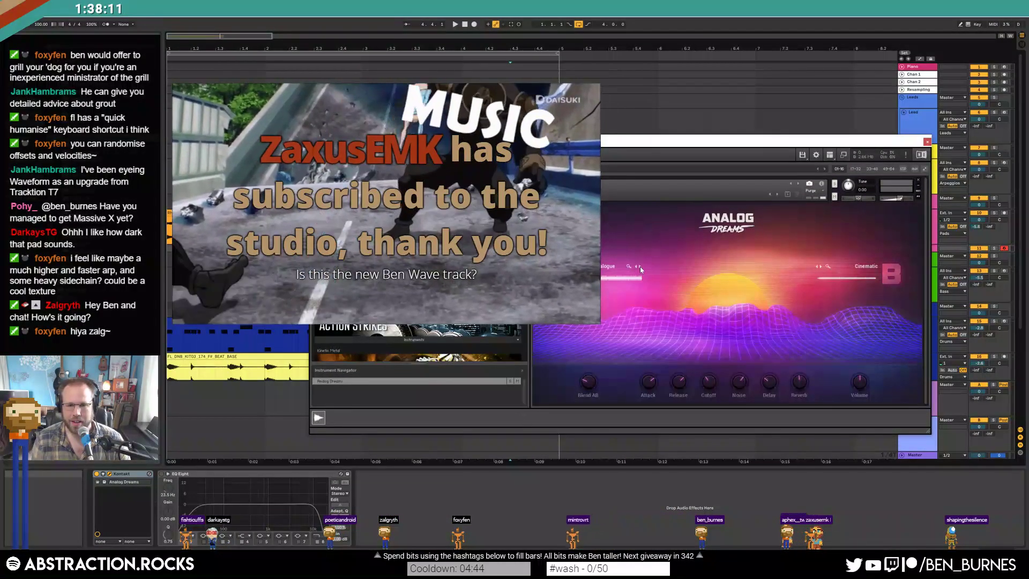
drag(653, 384, 660, 395)
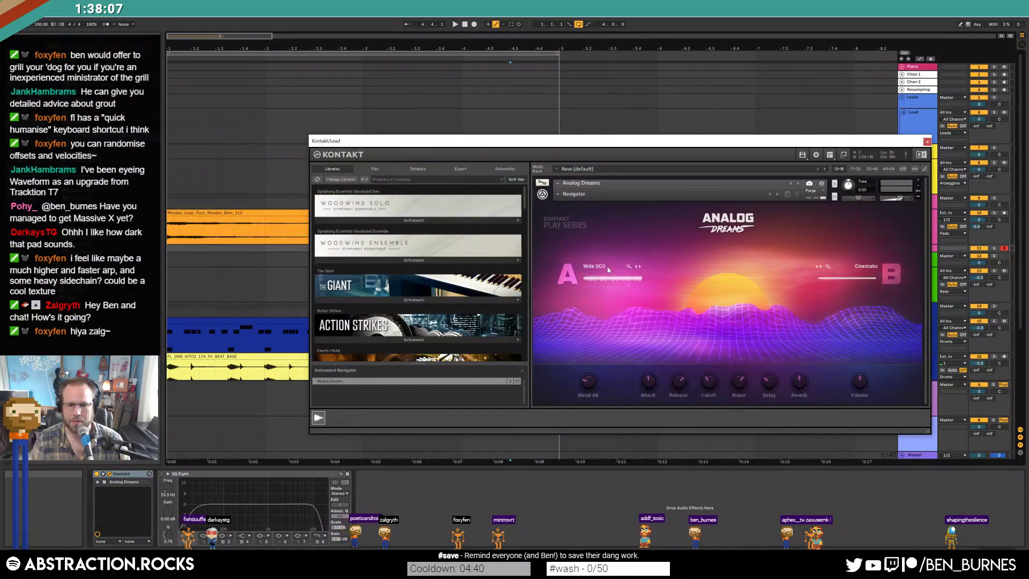
- Browse the layer A sounds in Analog Dreams, set the layer back to Soft Analogue, and close the Kontakt window
click(612, 271)
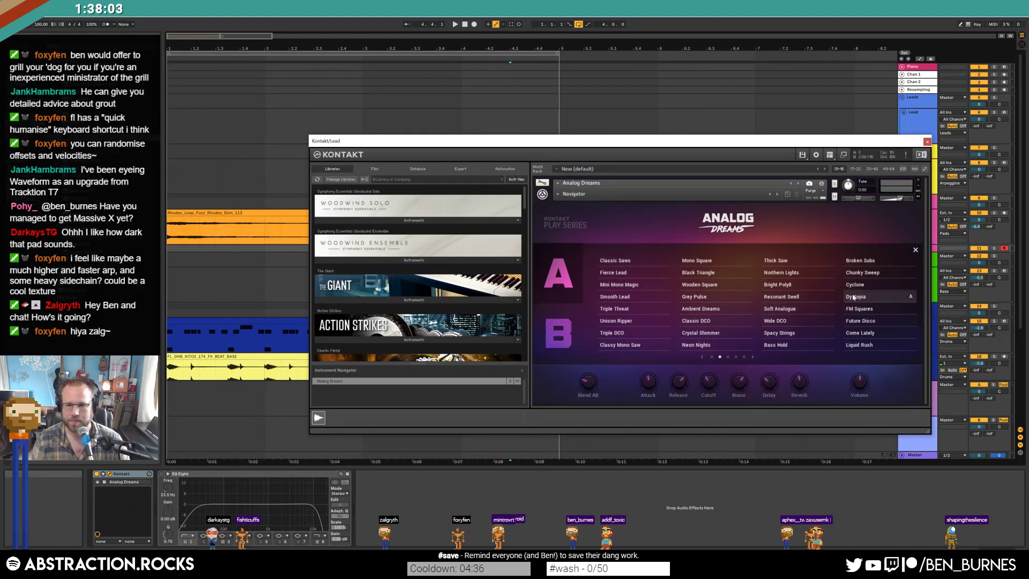
click(928, 141)
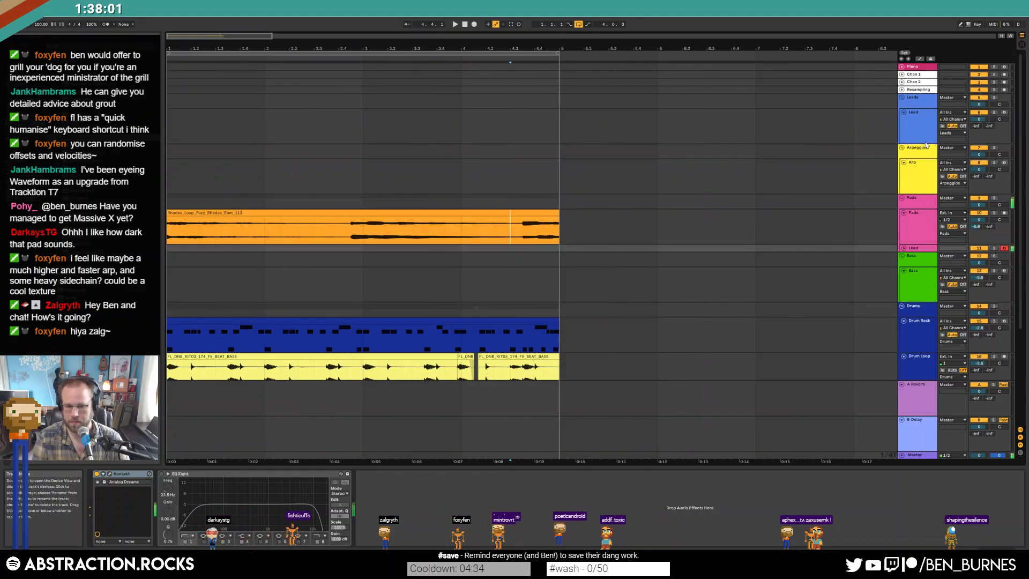
click(110, 474)
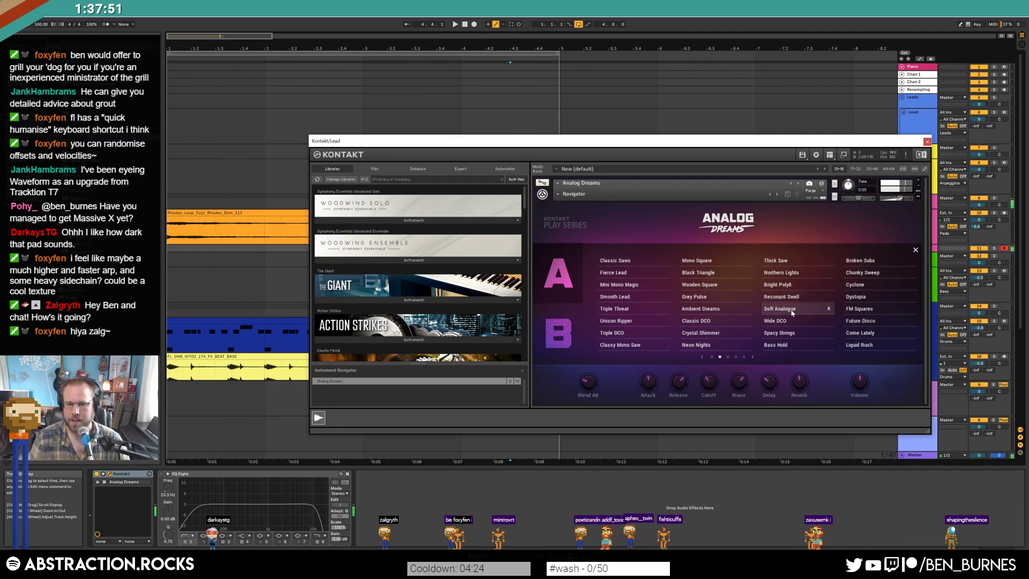
click(914, 250)
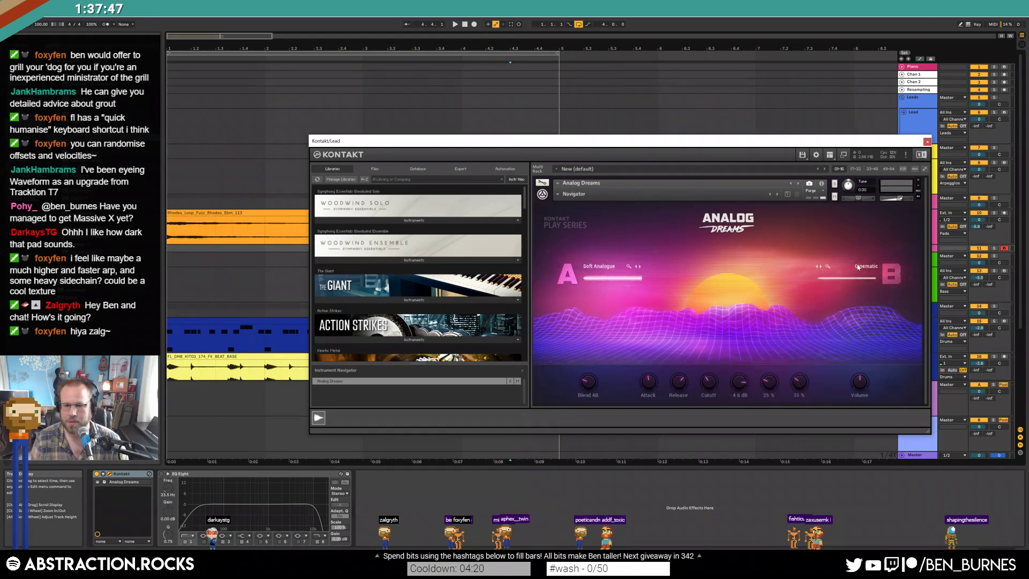
click(926, 142)
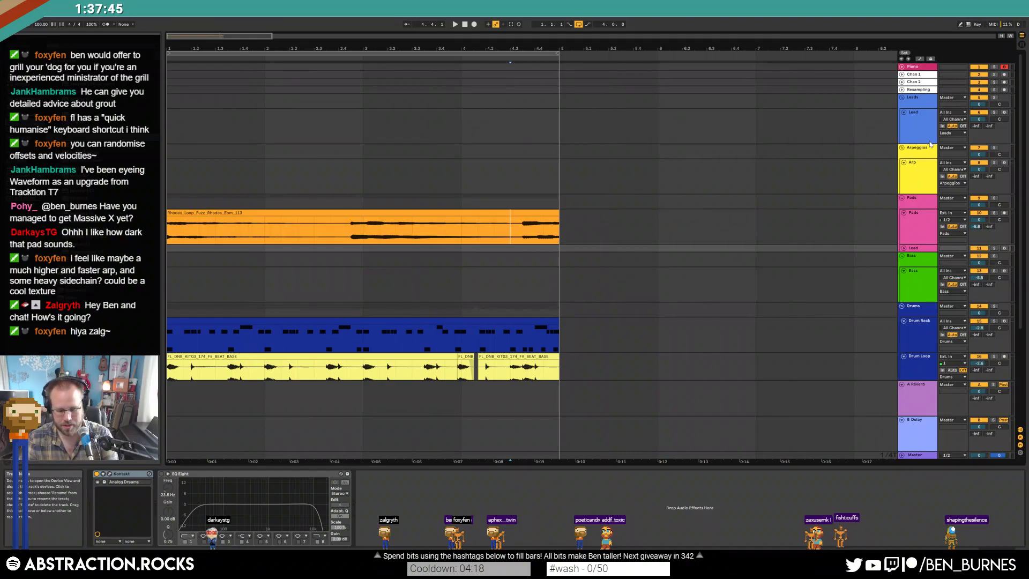
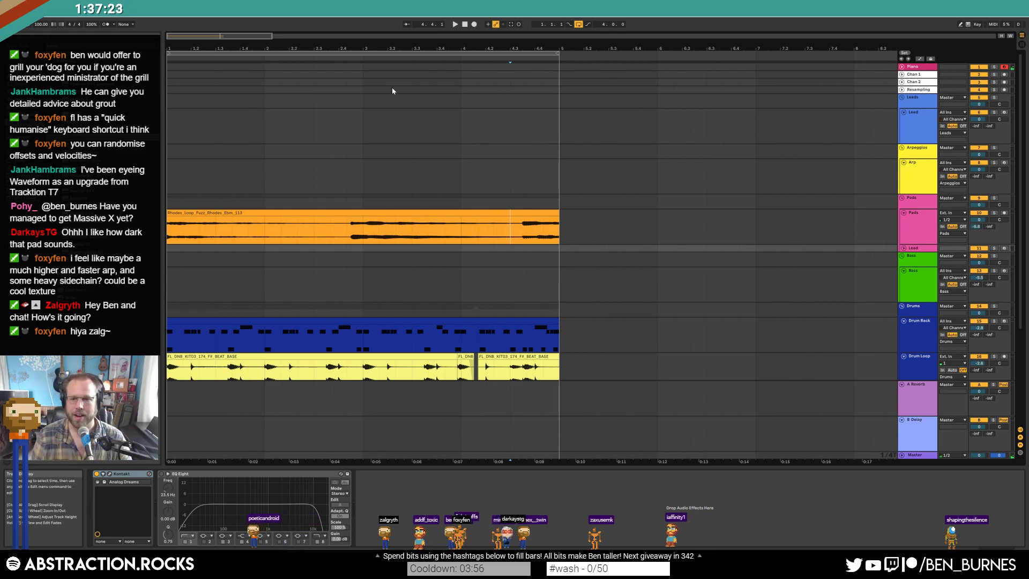
- Arm the Lead track, record a short pad take over the loop, and lower the track's volume to -11.4 dB
click(1004, 248)
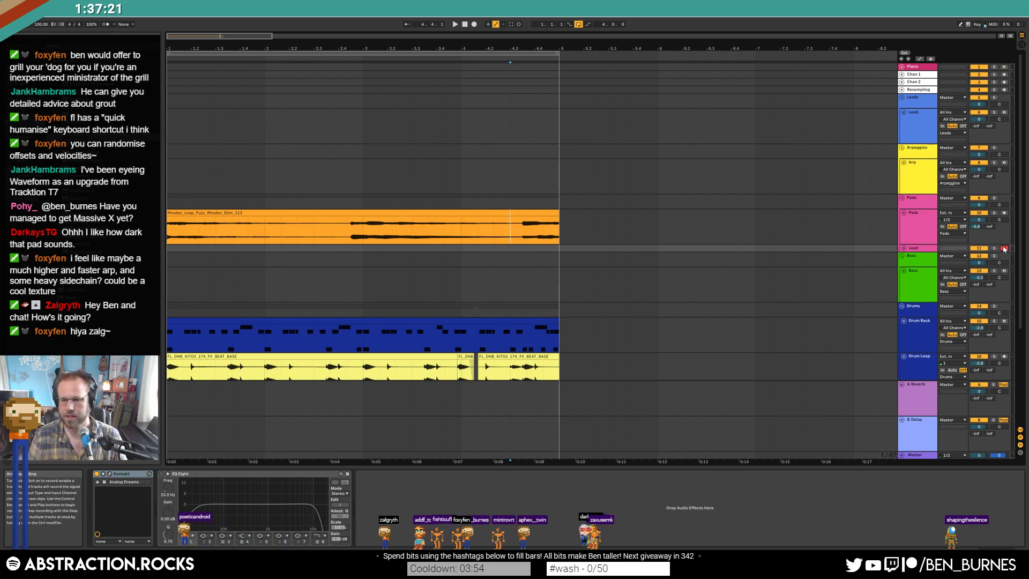
key(F9)
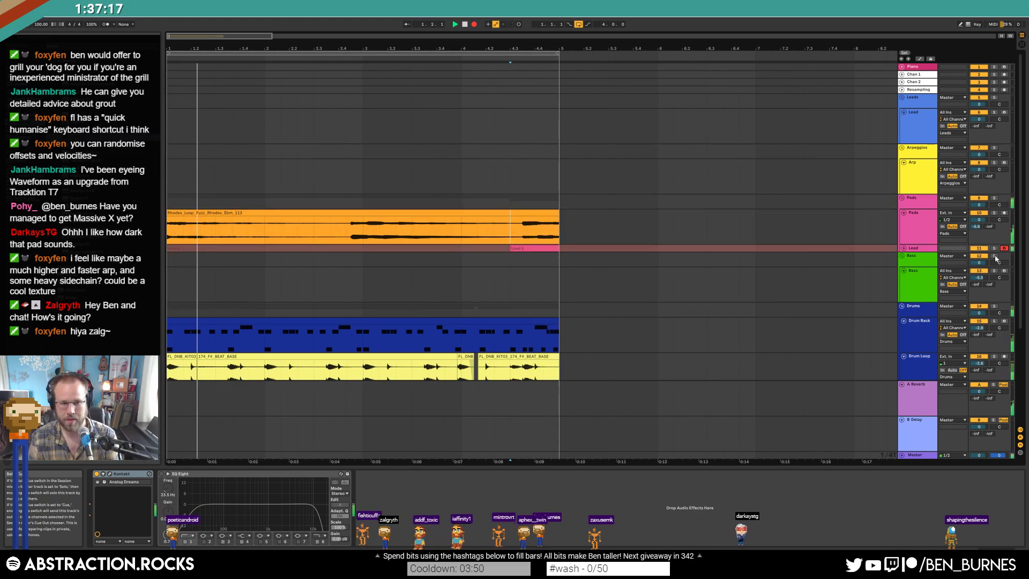
key(space)
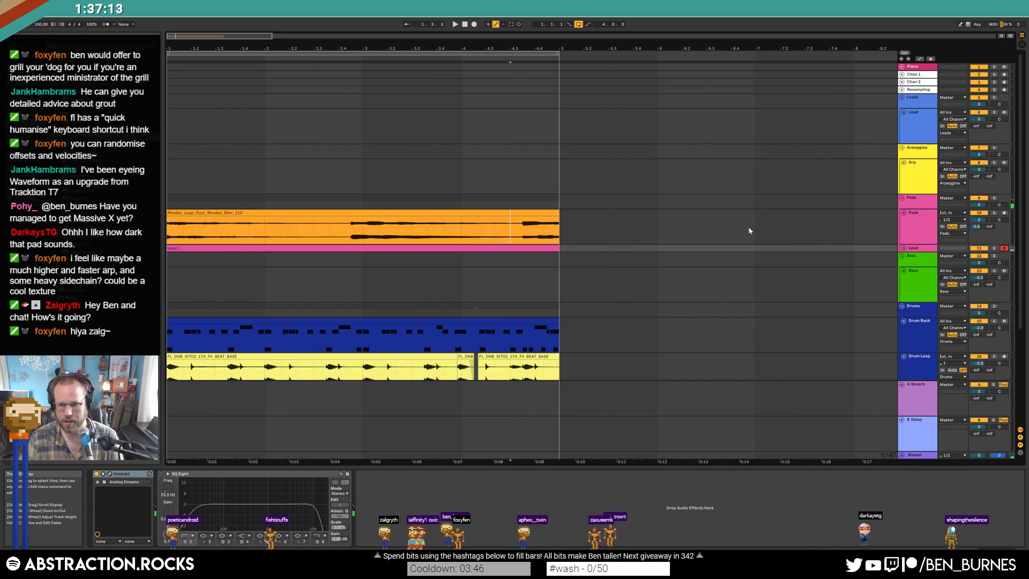
click(903, 249)
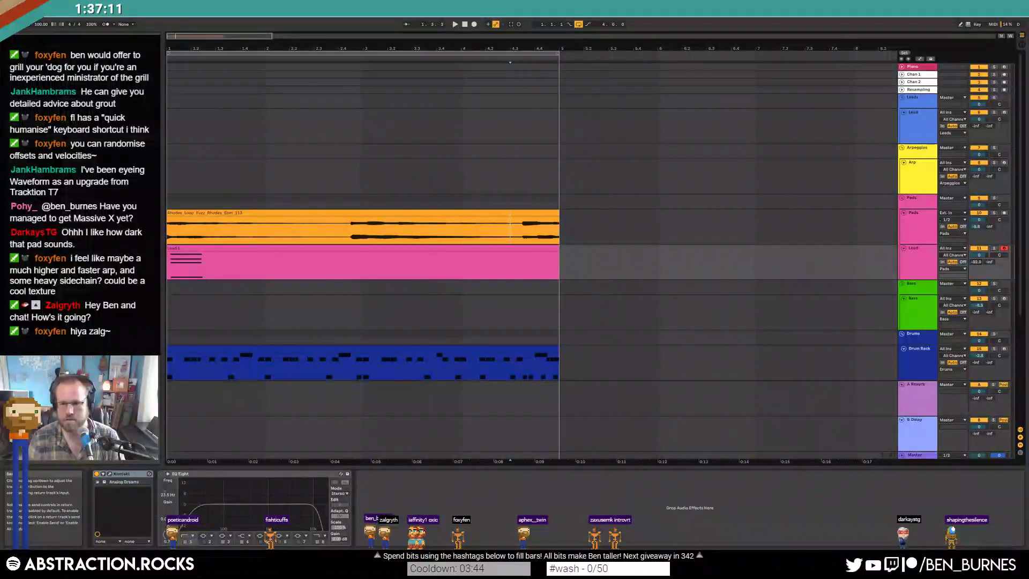
drag(980, 255, 979, 273)
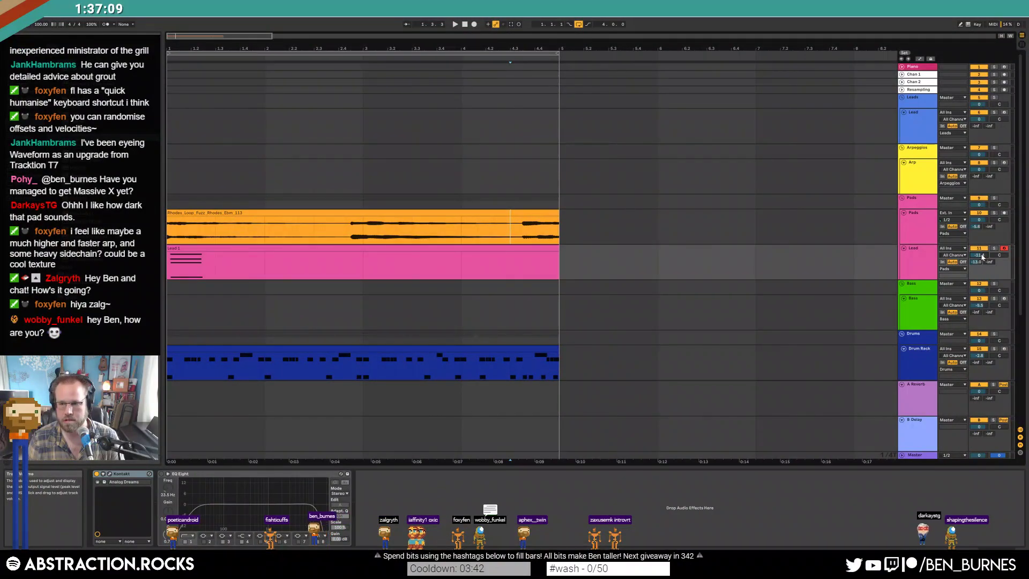
- Delete the recorded Lead clip and record a new take with pad chords in bars 2 and 4
click(457, 249)
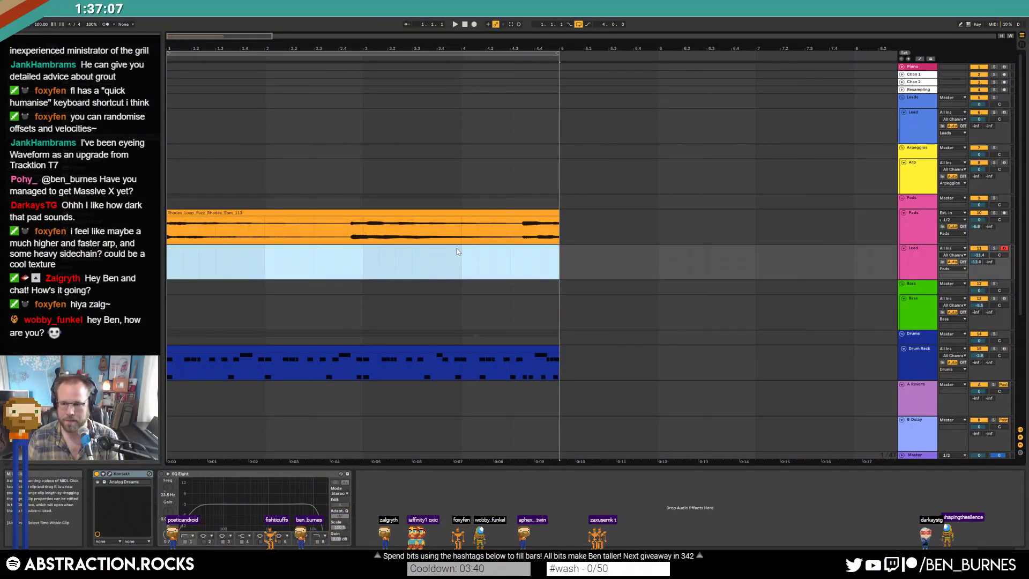
key(Delete)
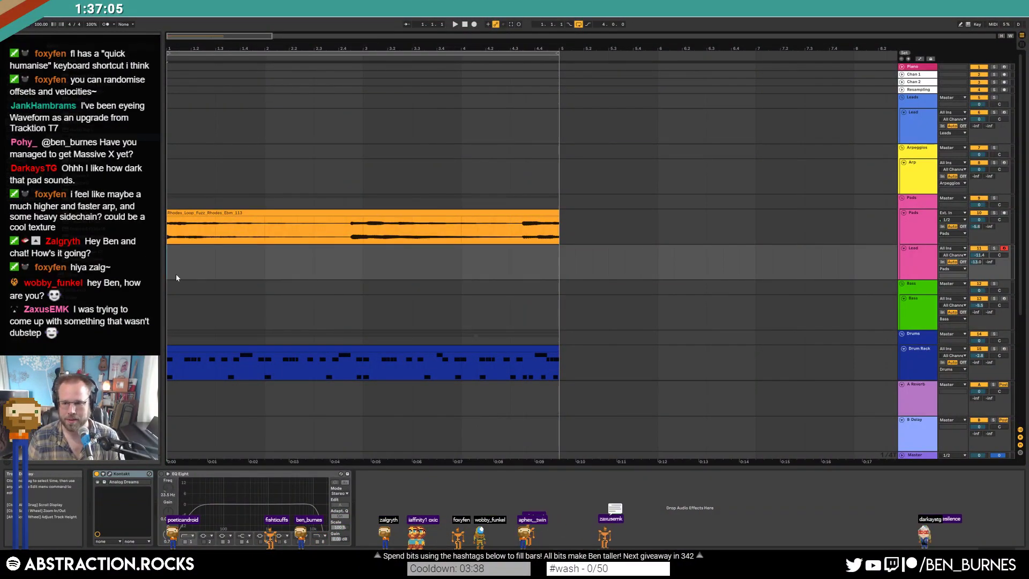
key(F9)
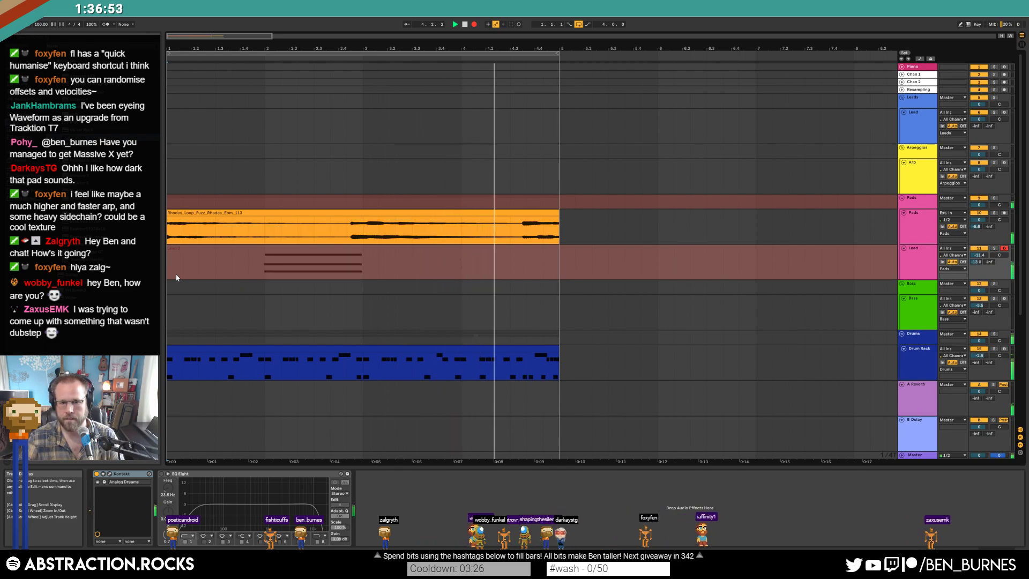
key(space)
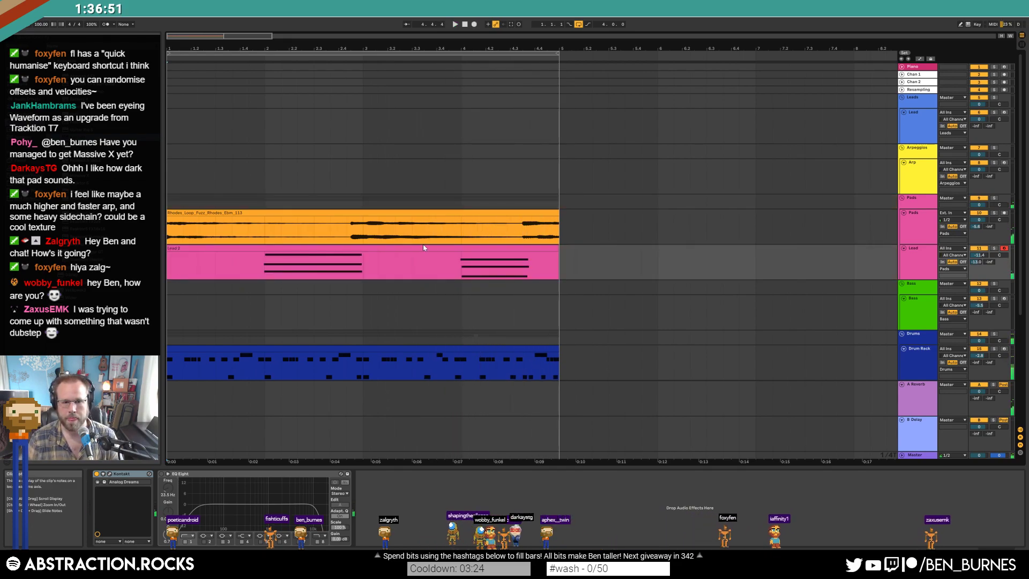
- In the new Lead clip, shorten the first chord to end near beat 2.4 and extend the second to just before beat 4.4
click(446, 251)
mouse_move(541, 485)
mouse_down()
mouse_move(583, 436)
mouse_move(560, 436)
mouse_up()
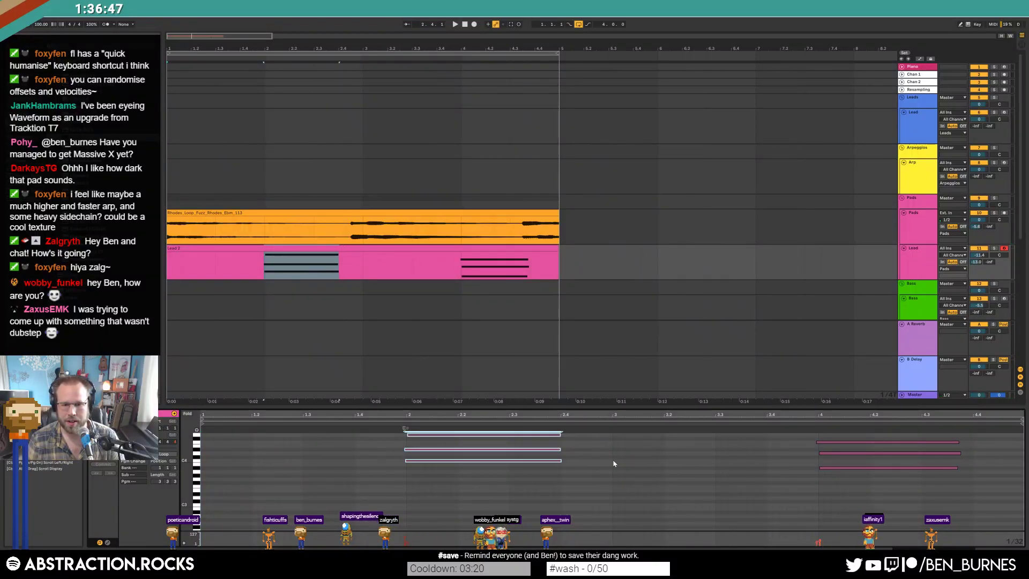
click(613, 462)
drag(955, 442, 957, 491)
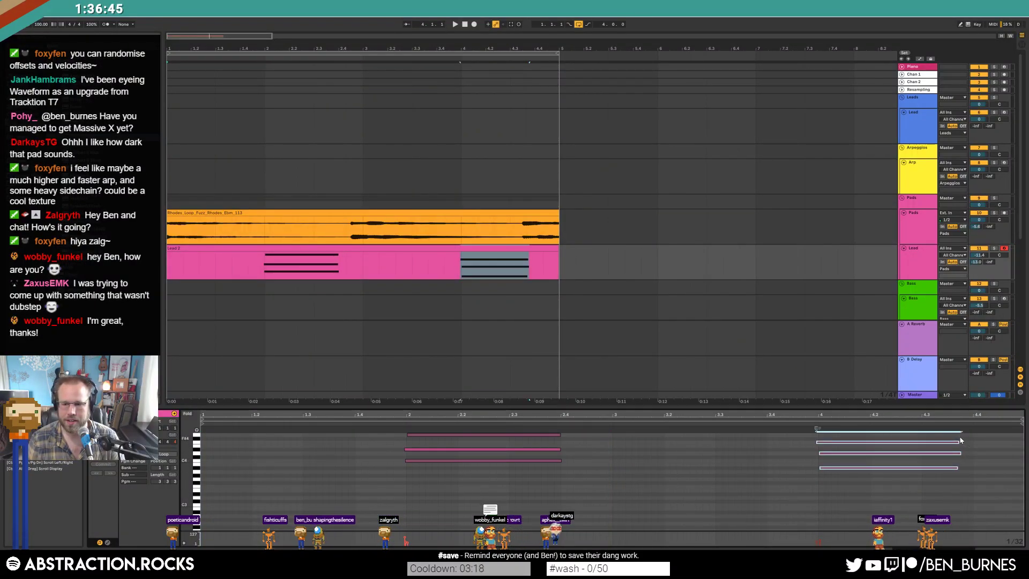
drag(959, 442, 967, 442)
click(690, 458)
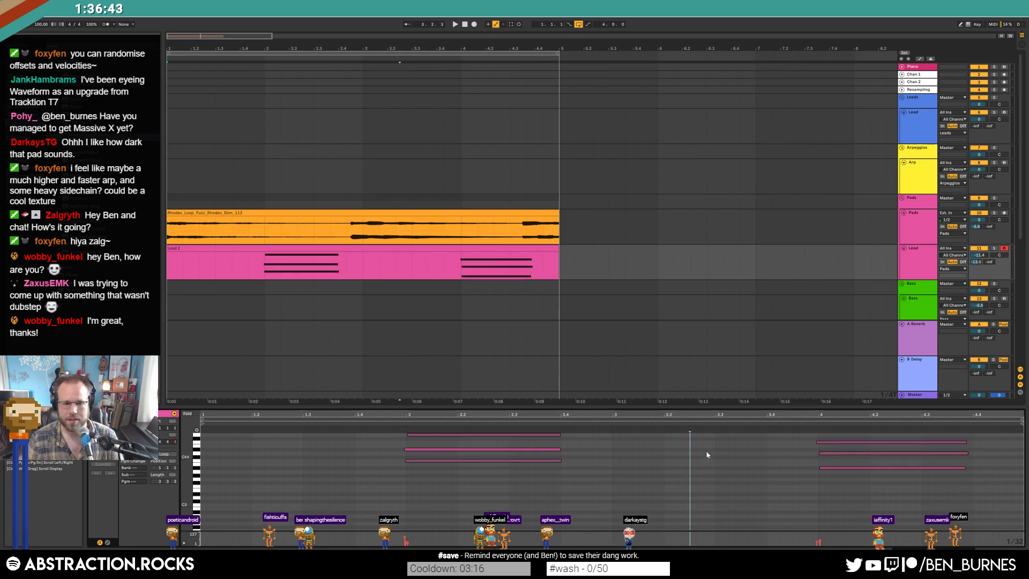
alt+click(510, 448)
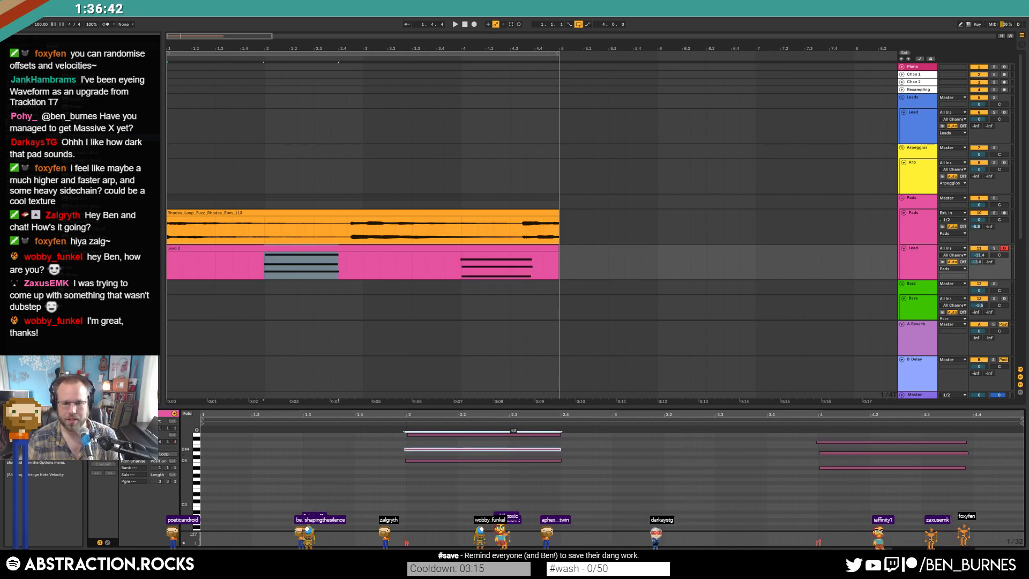
click(632, 464)
- Show the Lead track's device chain again and place the insert marker on that track in bar 5
key(shift+Tab)
drag(224, 38, 226, 38)
click(598, 260)
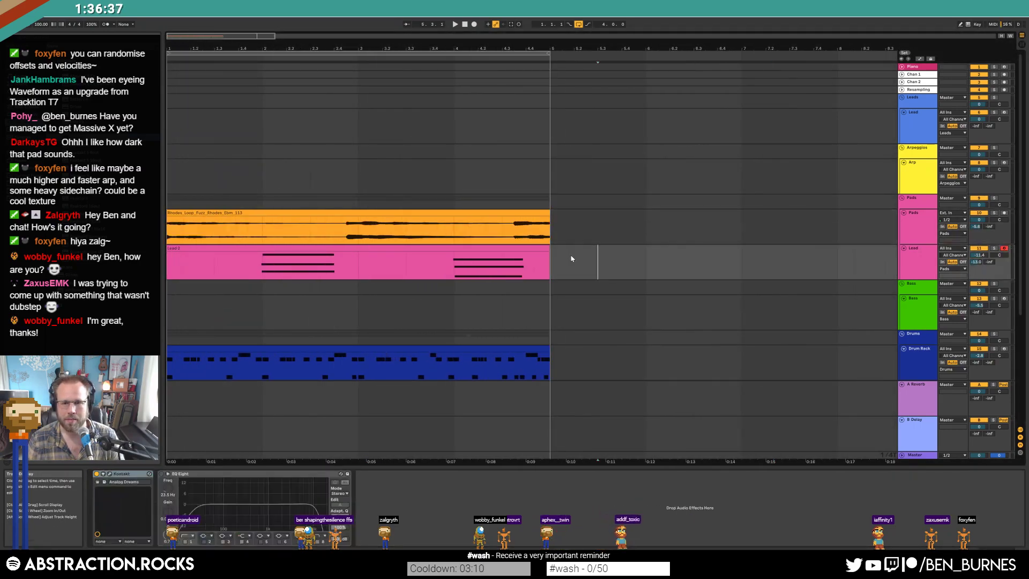
click(549, 248)
click(581, 262)
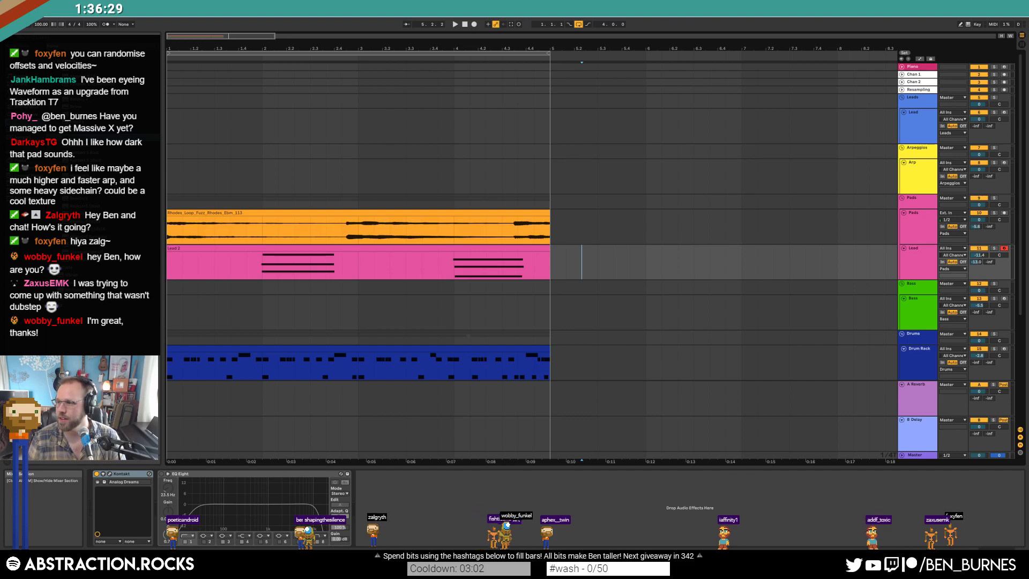
- Switch to the browser with Splice Sounds and open the flute samples from the Brass & Woodwinds instruments
drag(1028, 216, 653, 124)
click(492, 171)
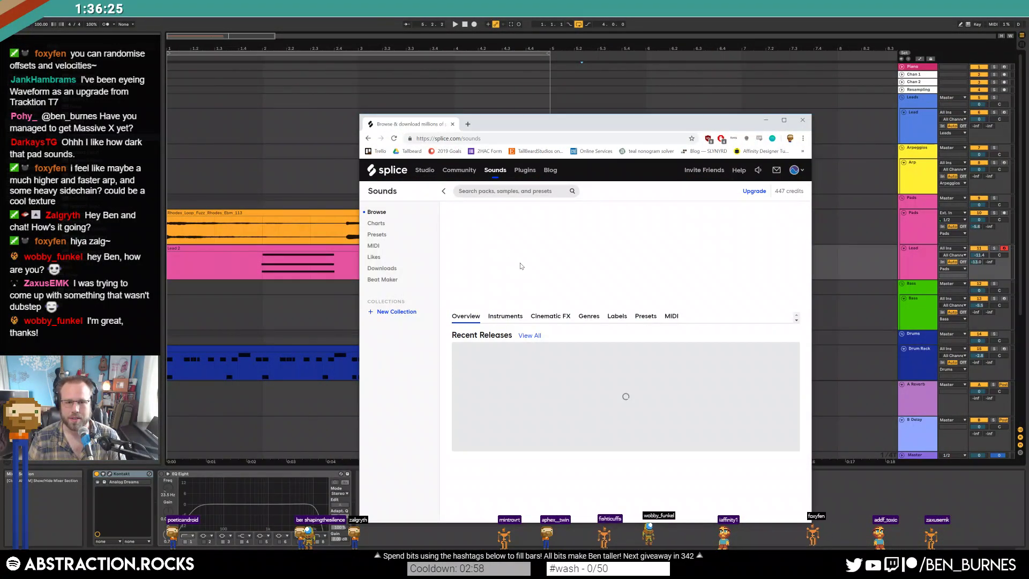
click(506, 317)
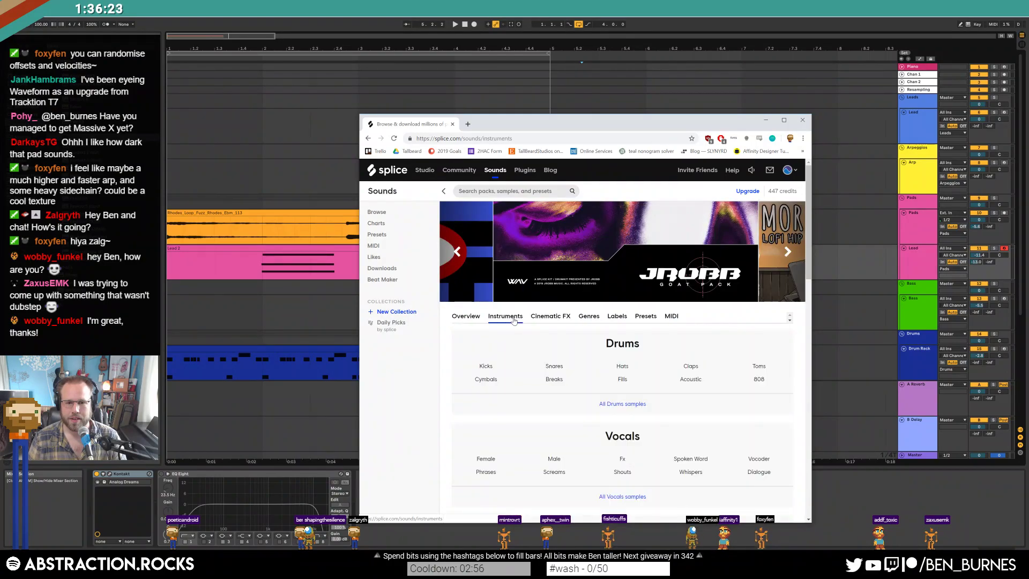
scroll(553, 329, down, 6)
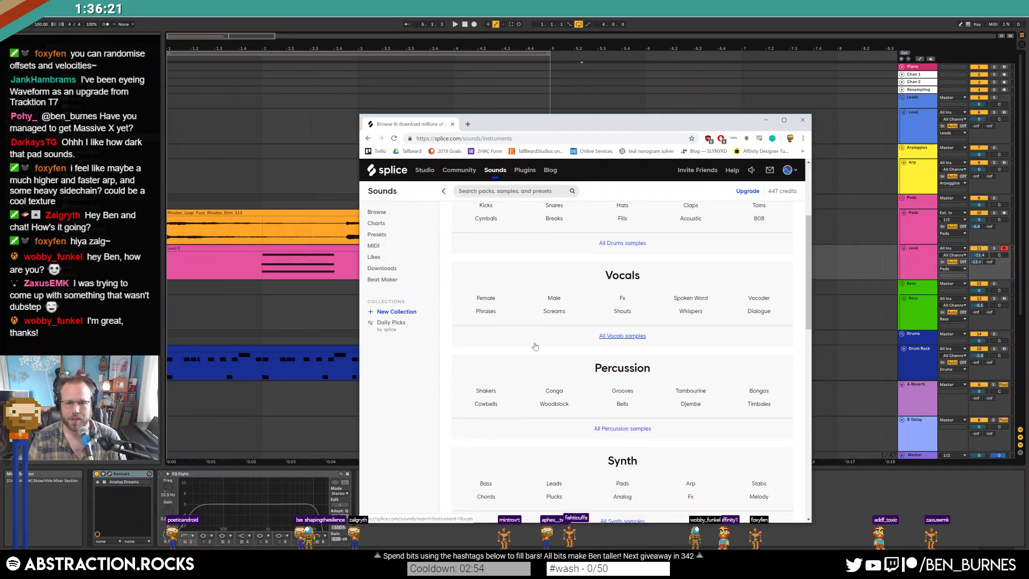
scroll(534, 346, down, 3)
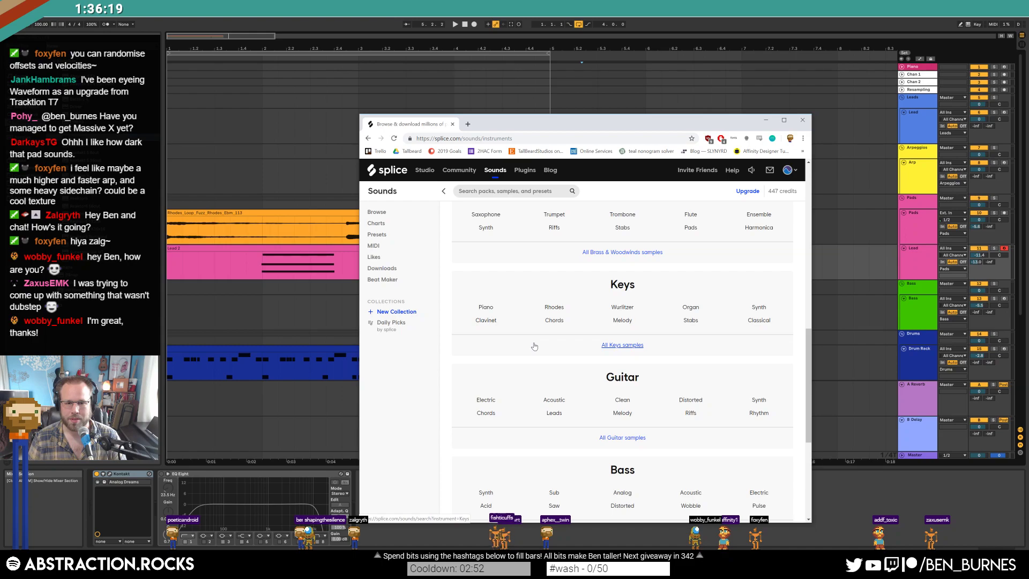
scroll(528, 347, up, 2)
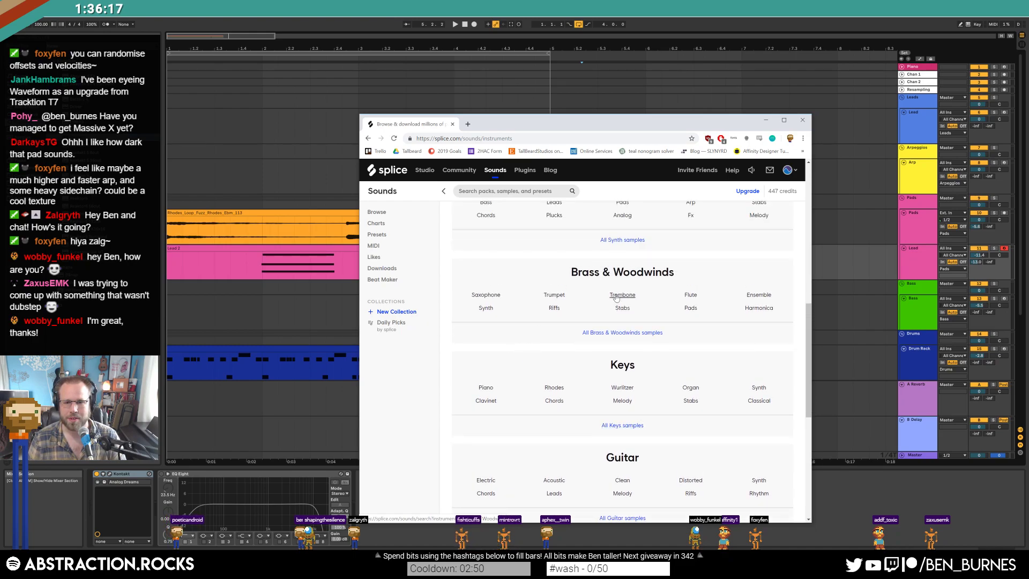
click(690, 296)
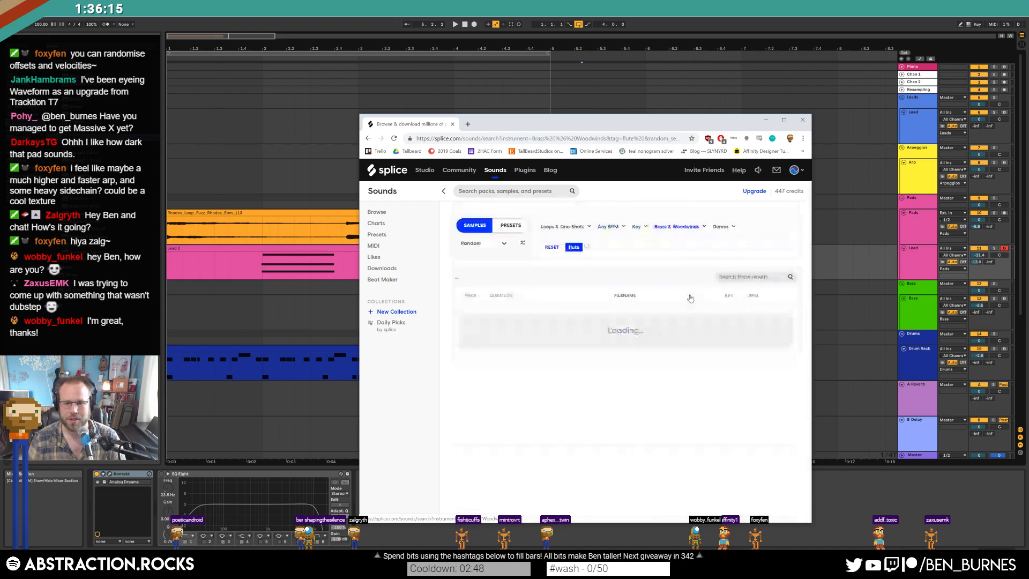
- Search within the flute samples for "solo" and set the sort order to Relevant
click(749, 276)
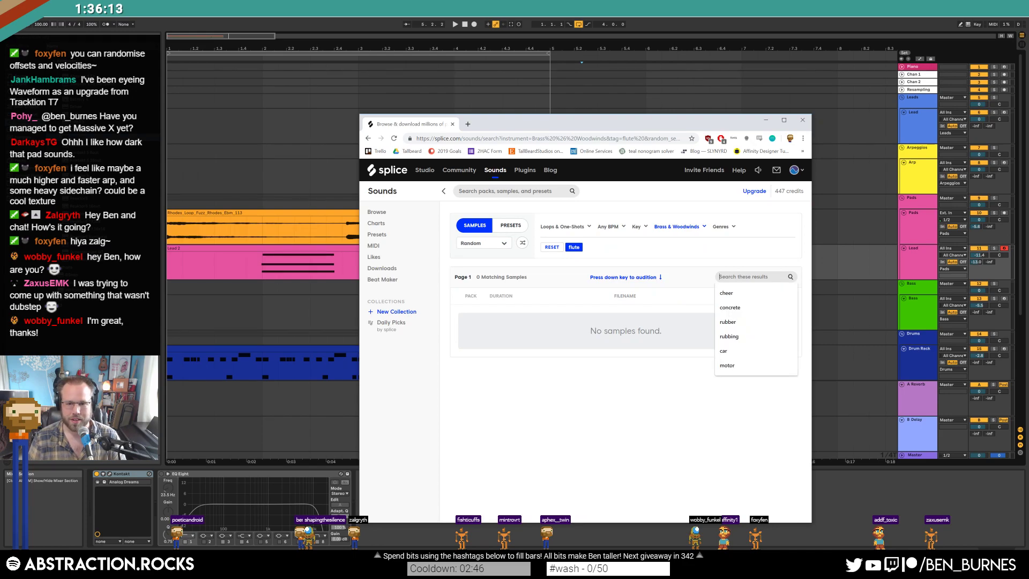
text(solo)
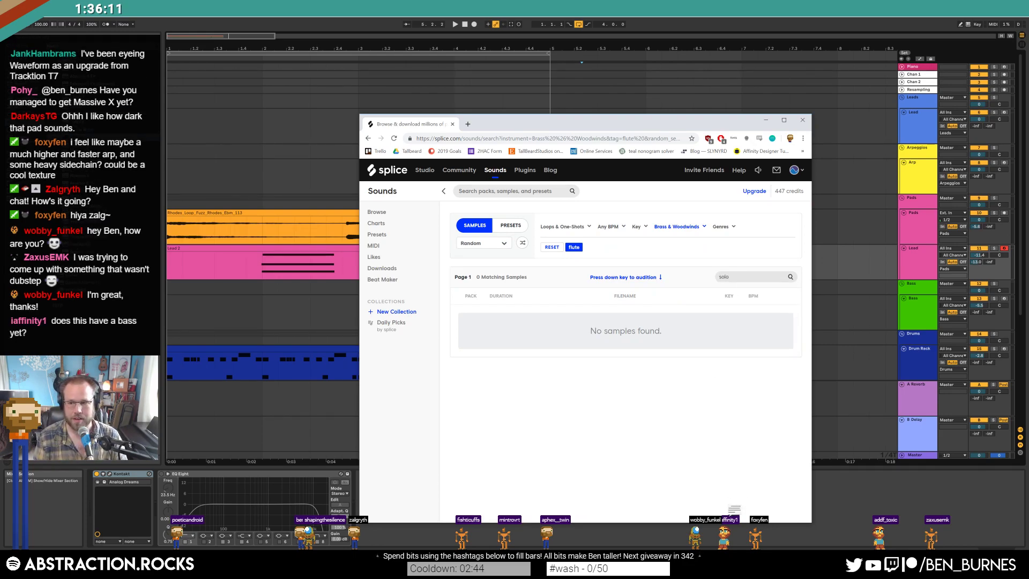
key(Return)
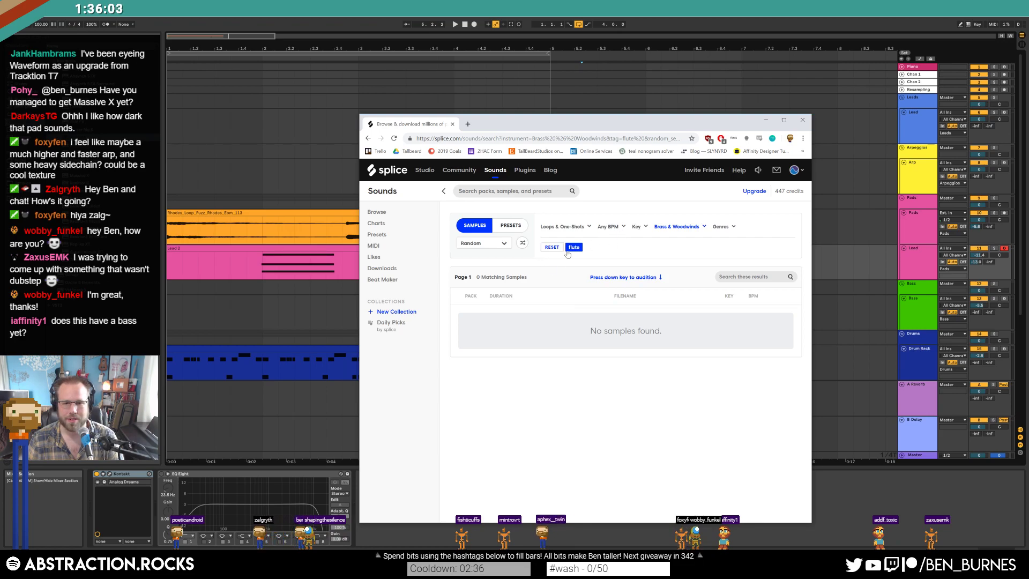
click(489, 259)
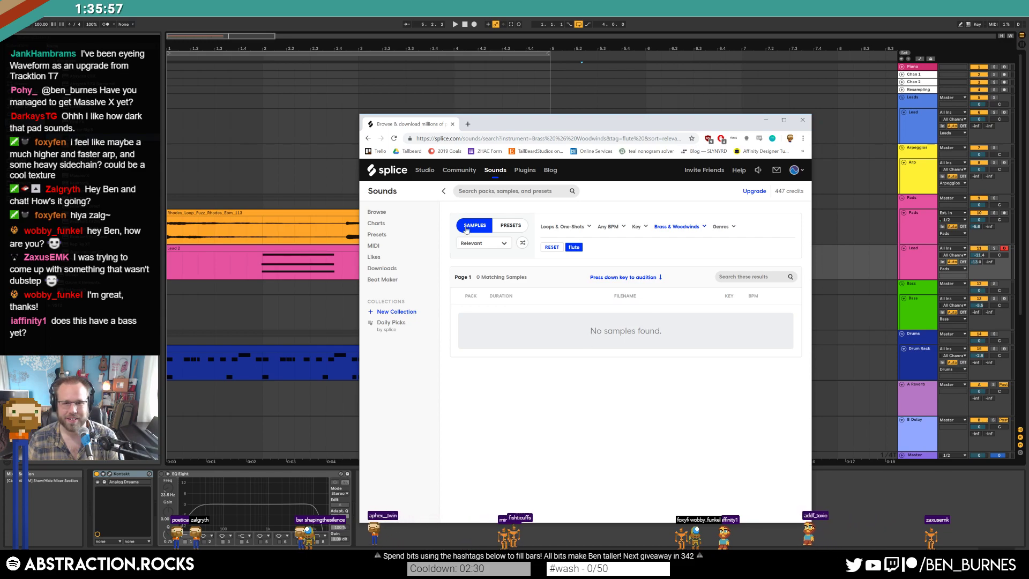
- Go back to the Splice Sounds overview and reopen the Brass & Woodwinds flute category from the instruments list
click(495, 169)
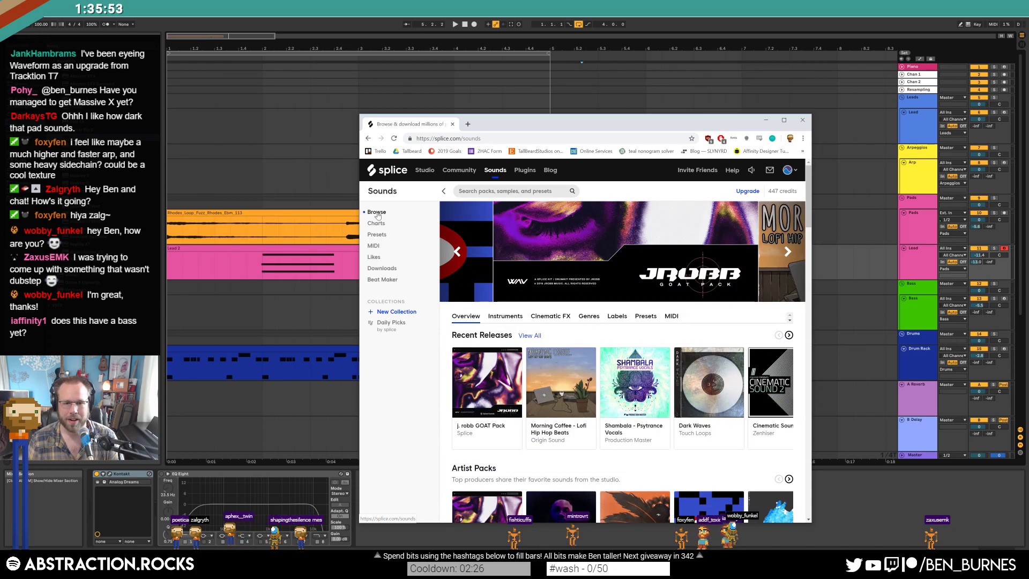
click(499, 317)
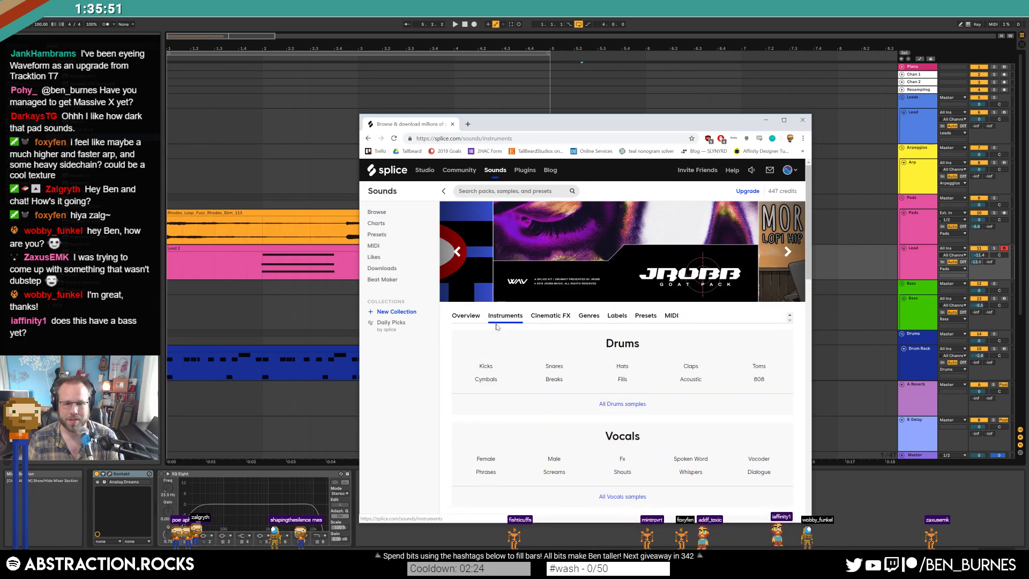
scroll(496, 327, down, 5)
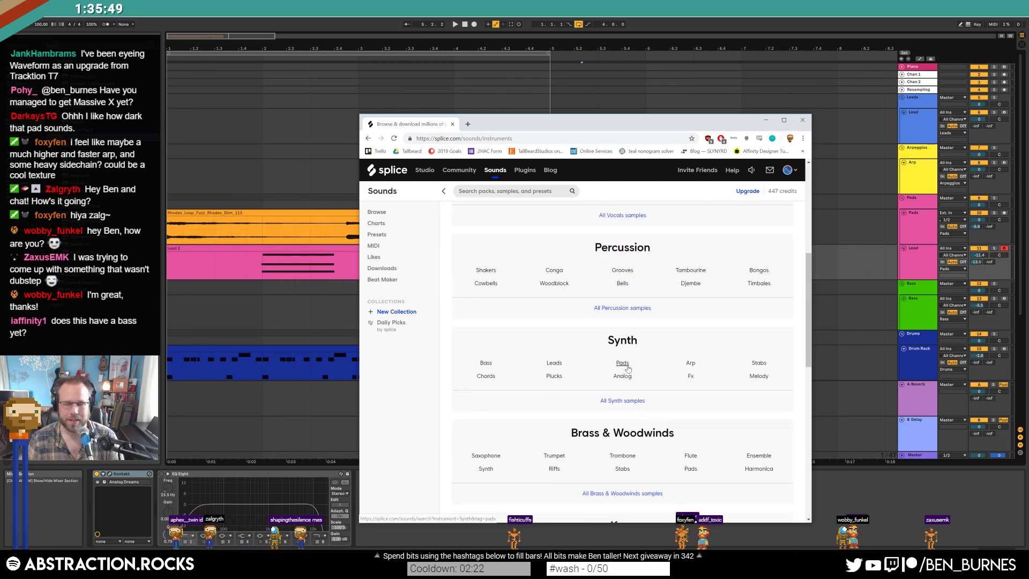
click(690, 456)
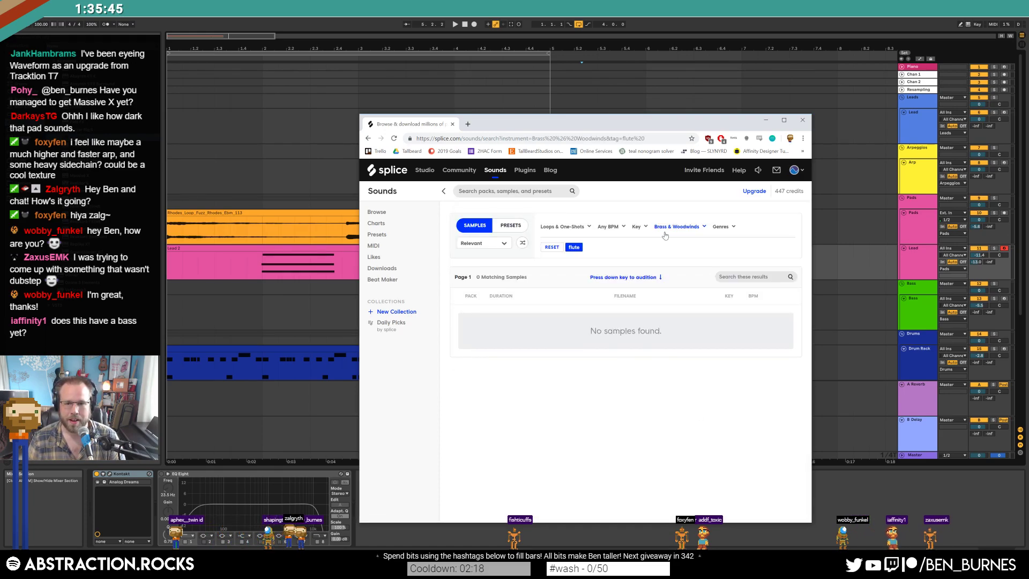
- Check the instrument filter and sort options of the flute search and return to the instruments list
click(704, 227)
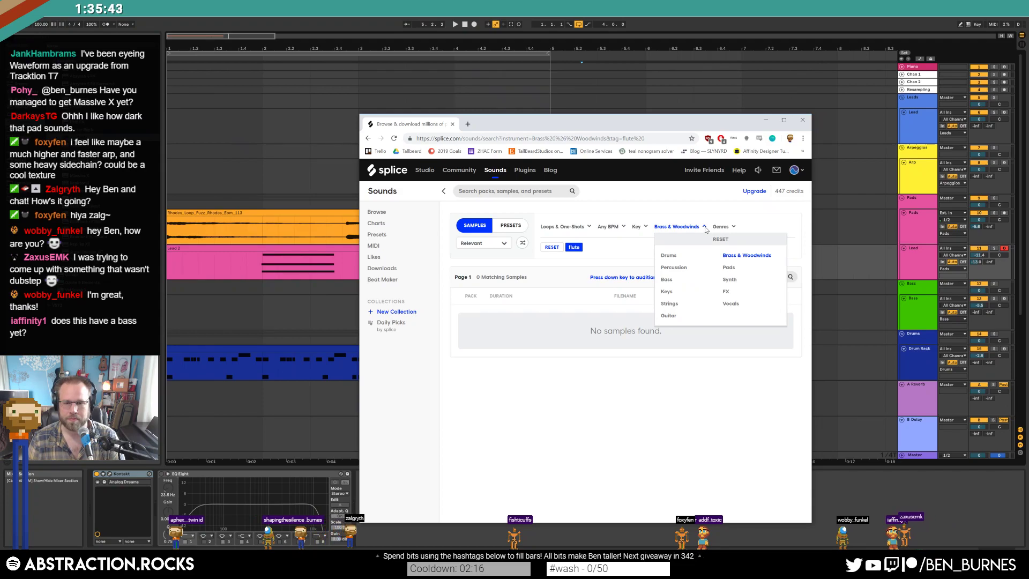
click(705, 227)
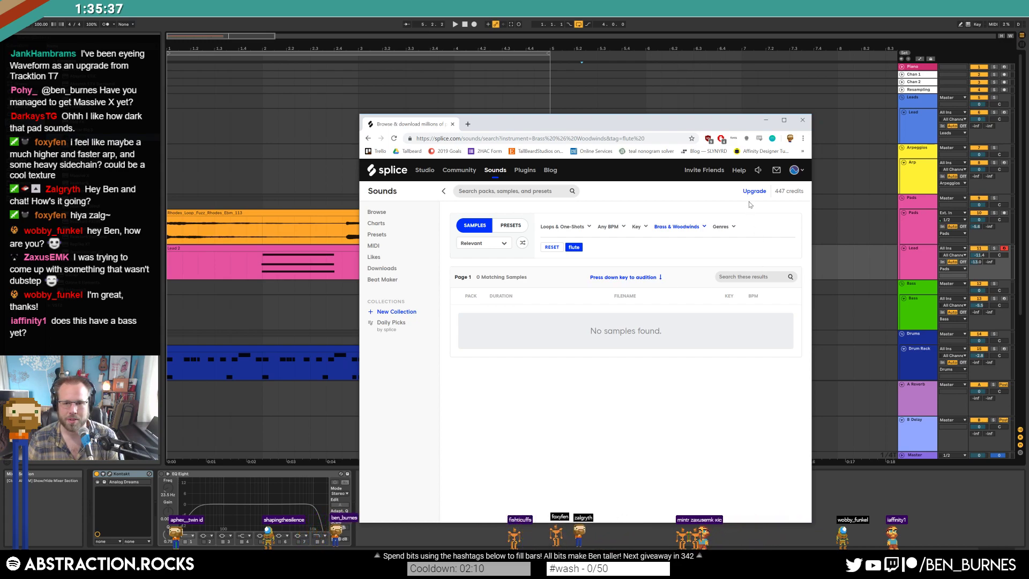
click(503, 243)
click(502, 244)
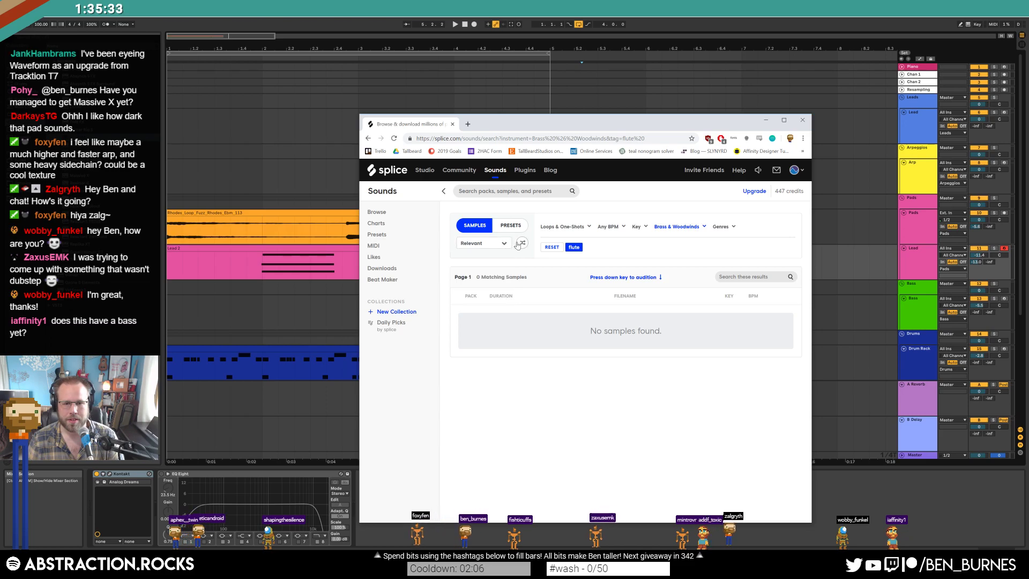
key(alt+Left)
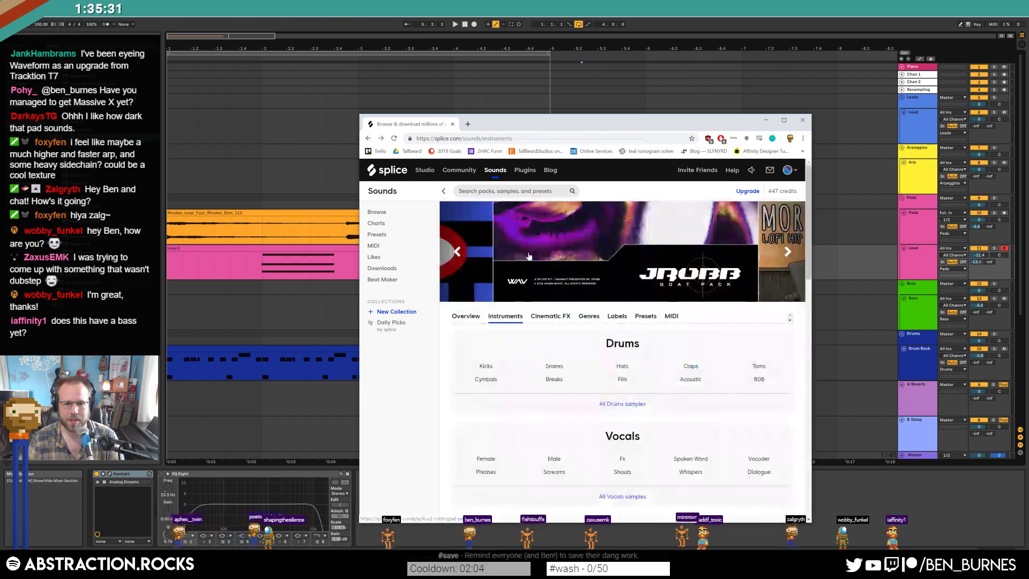
- Browse the Brass & Woodwinds saxophone samples on Splice and filter them to the key of C minor
scroll(549, 377, down, 3)
scroll(555, 383, down, 3)
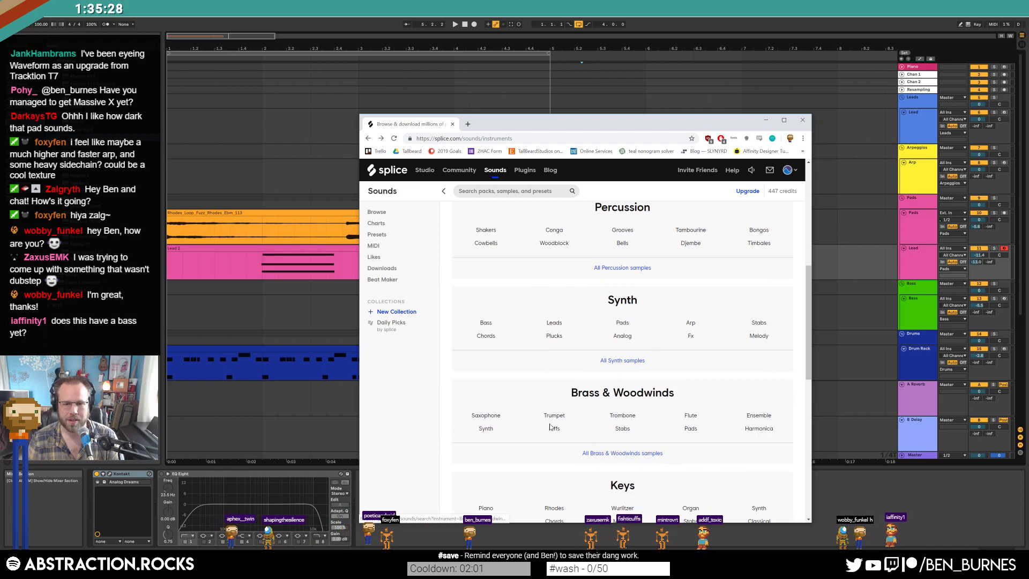
click(486, 416)
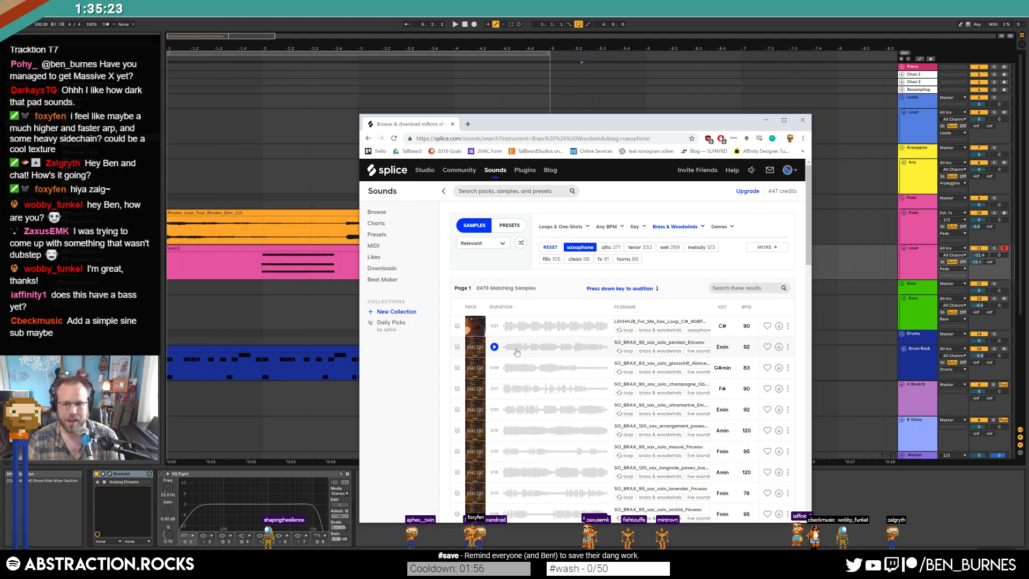
click(639, 227)
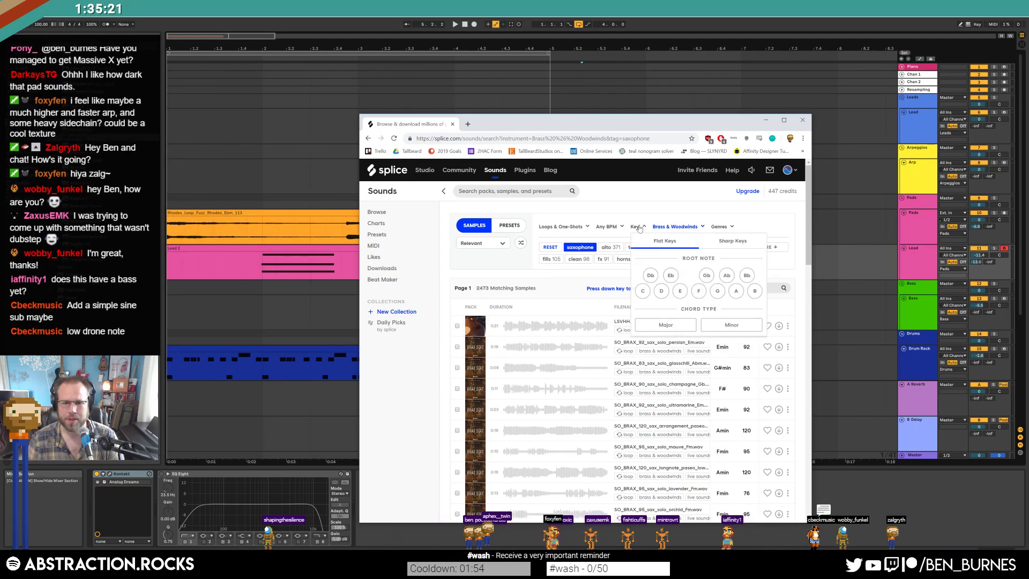
click(643, 291)
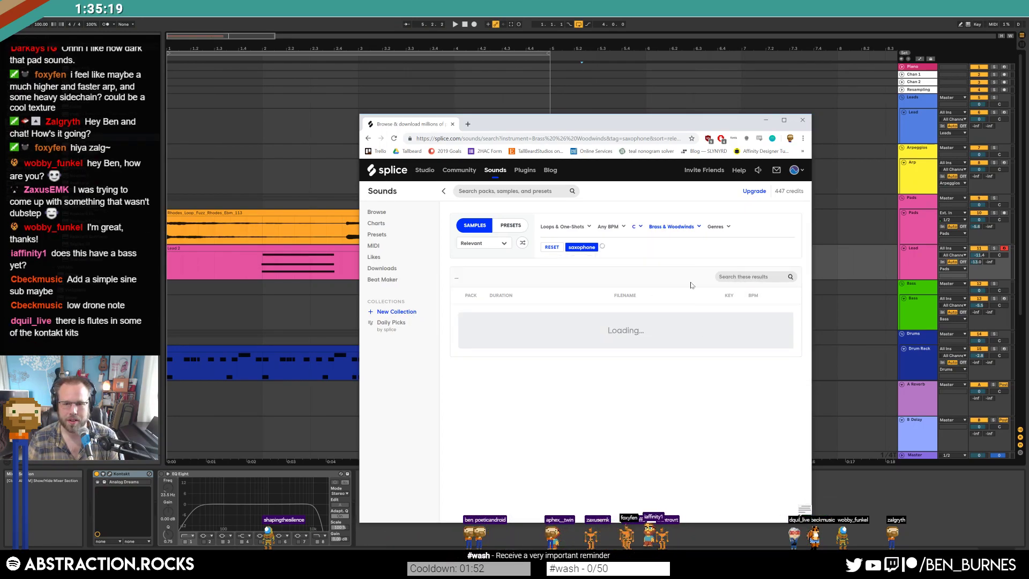
click(645, 229)
click(719, 331)
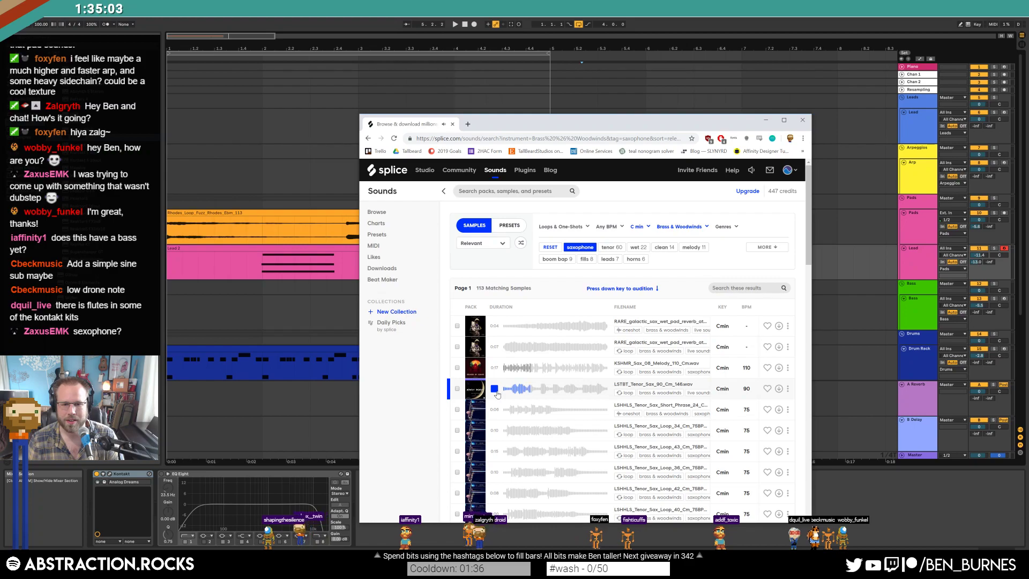
- Audition the C minor tenor sax loops in the results, including LSTBT_Tenor_Sax_90_Cm_146.wav and the 75 BPM LSHHLS loops
click(494, 390)
scroll(496, 376, down, 2)
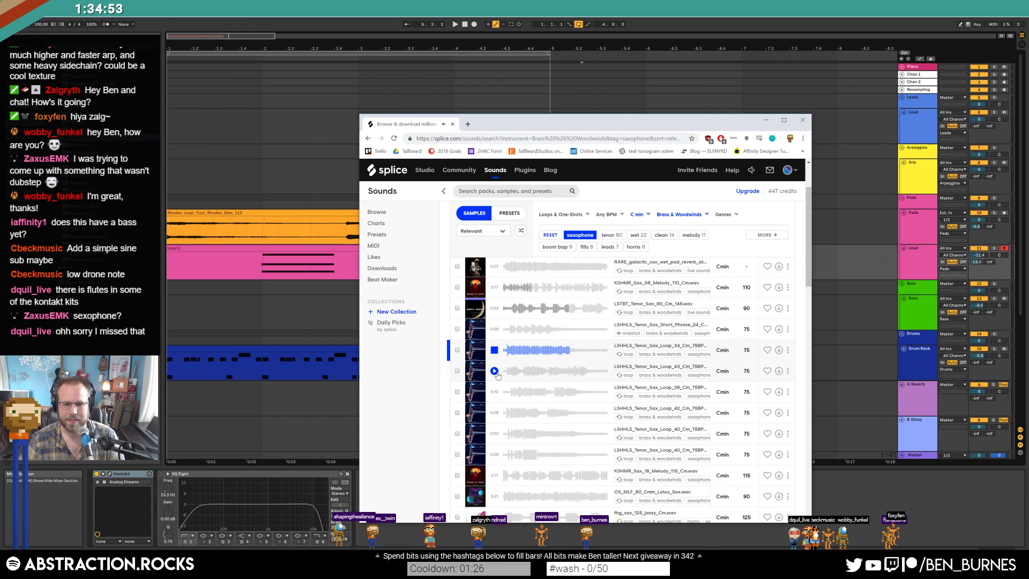
click(494, 371)
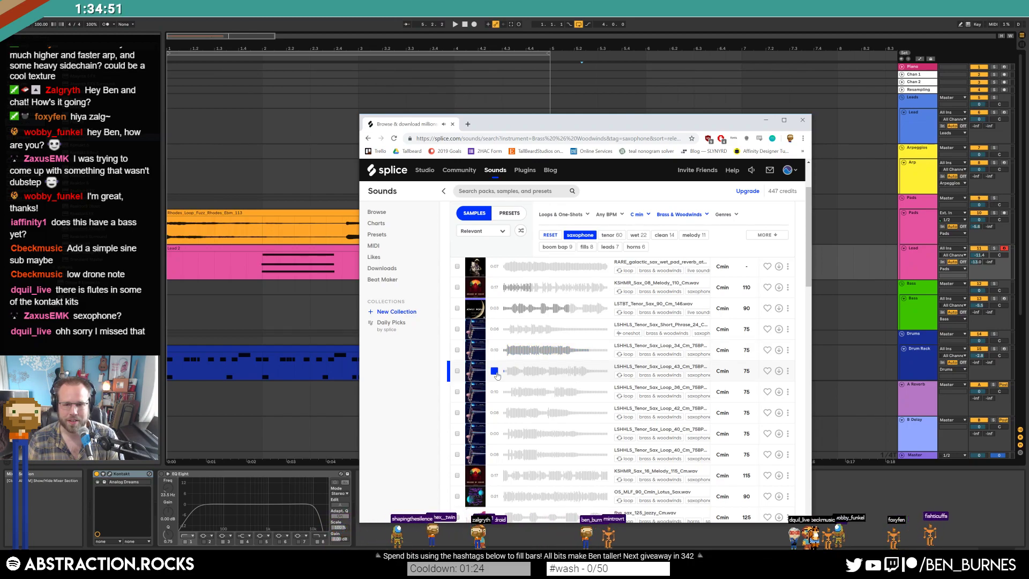
scroll(496, 397, down, 1)
scroll(495, 400, down, 1)
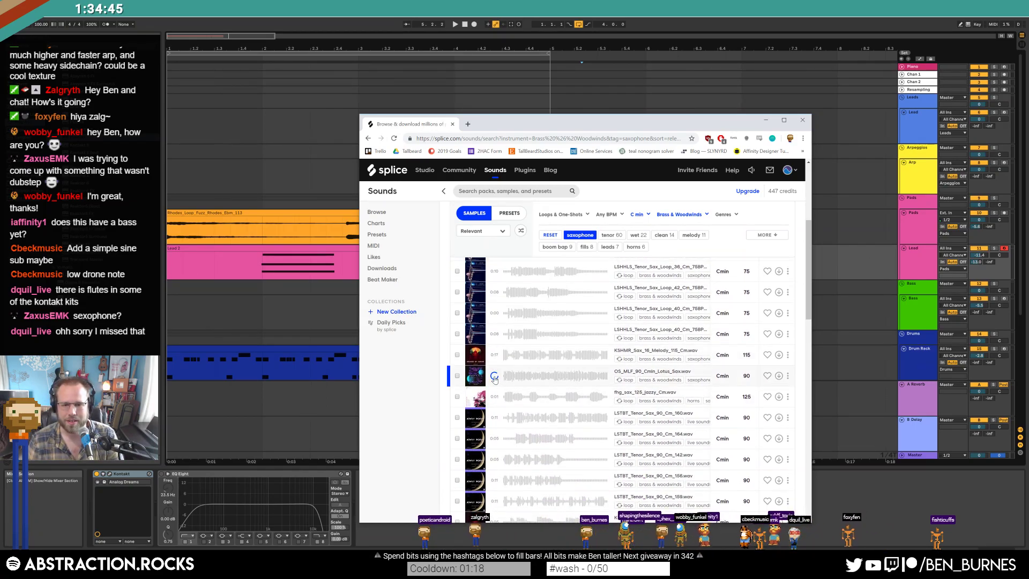
- Preview and download OS_MLF_90_Cmin_Lotus_Sax.wav, and return to the Ableton Live arrangement
click(494, 376)
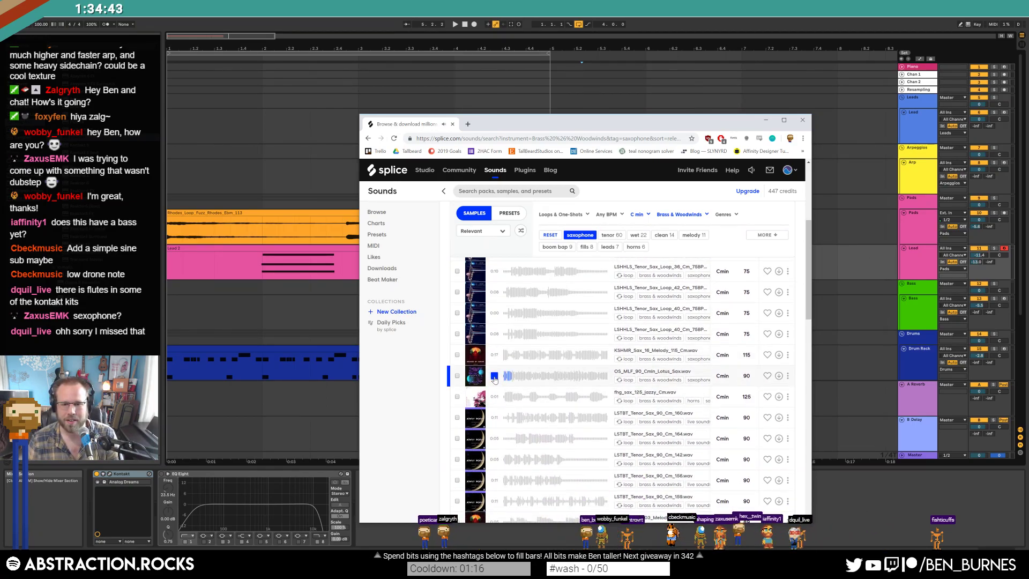
click(494, 377)
click(779, 376)
click(766, 121)
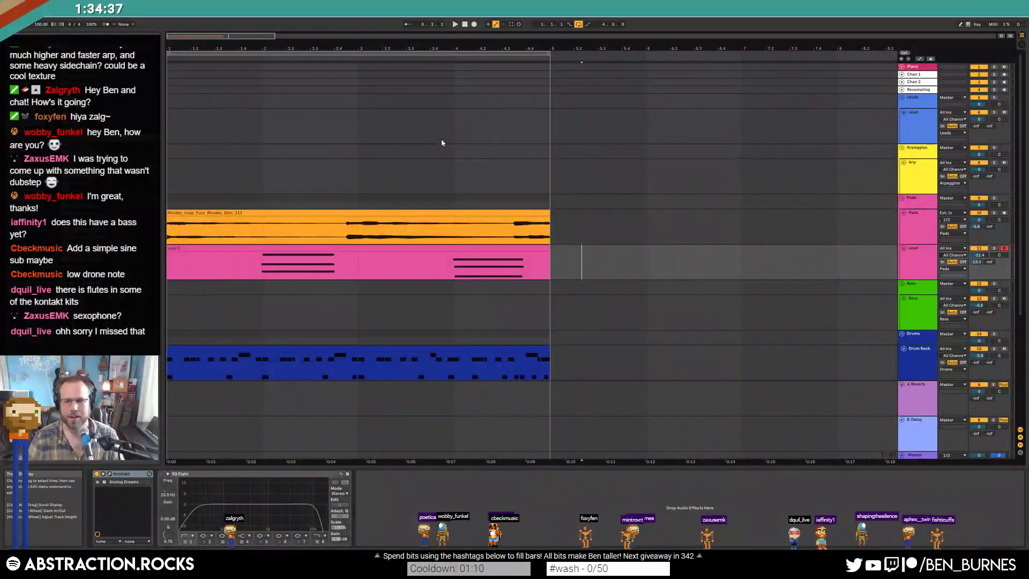
- Arm the empty Bass track for recording and show the built-in instruments in the browser
click(911, 303)
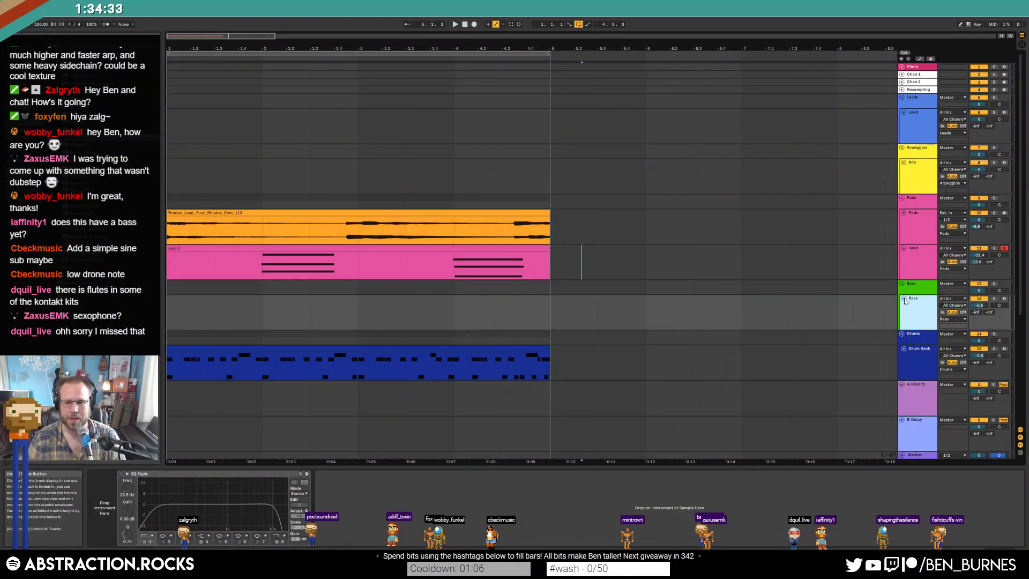
click(1005, 299)
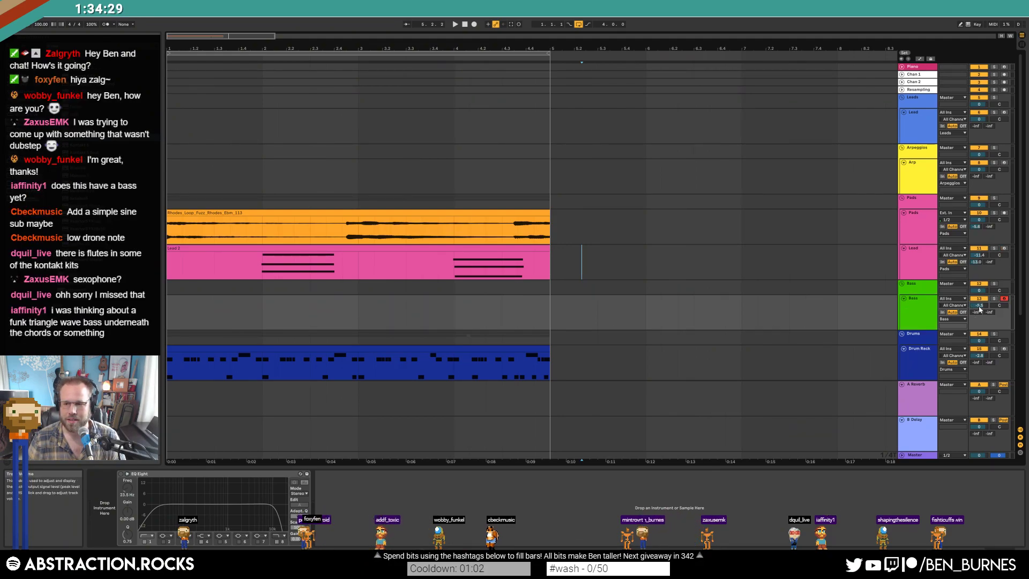
click(923, 322)
click(25, 92)
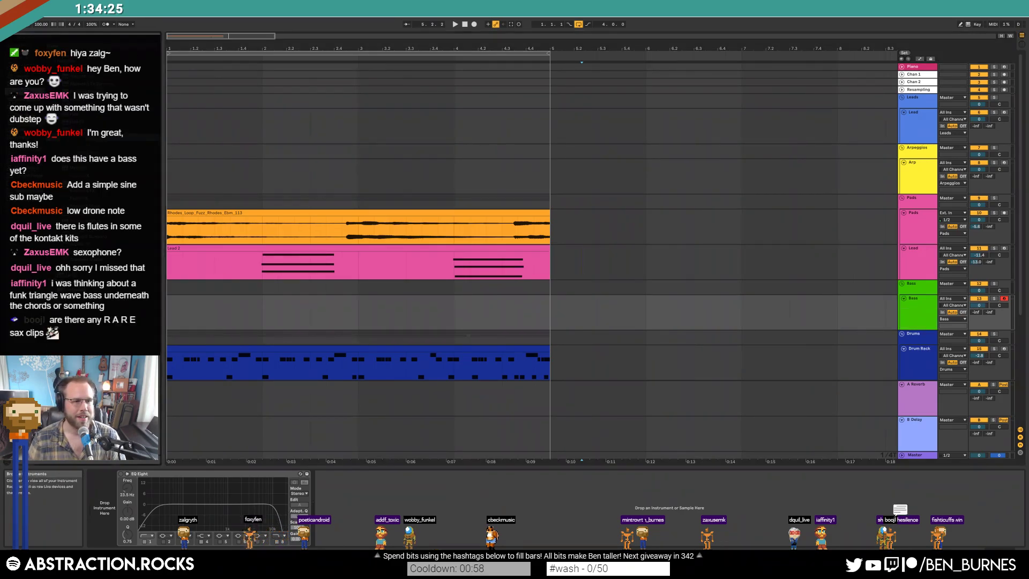
- Try the Analog synth on the Bass track with another oscillator 1 shape, and remove the device
drag(96, 107, 111, 512)
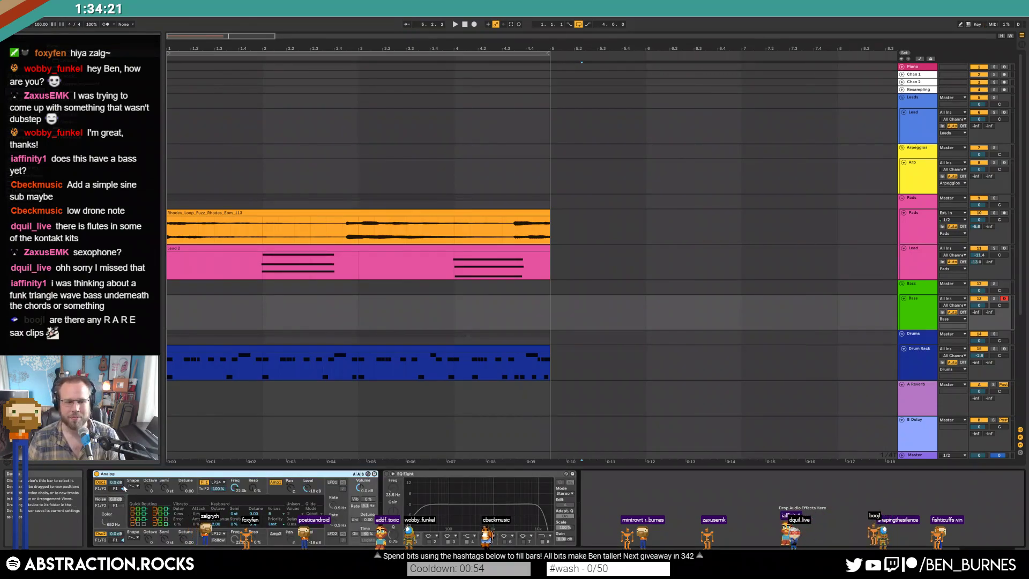
click(133, 486)
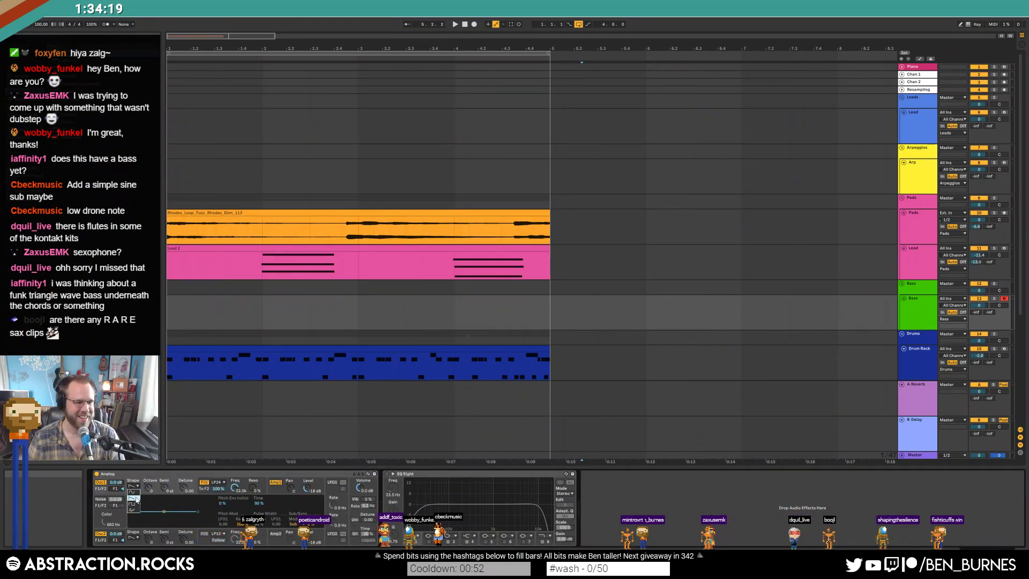
click(136, 500)
key(Delete)
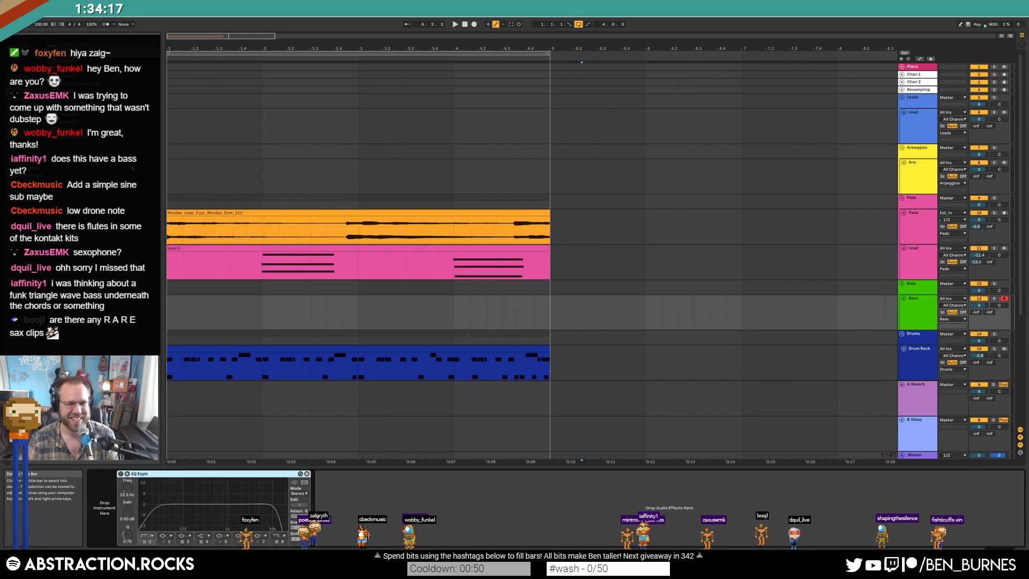
- Try Wavetable on the Bass track, look through its wavetable choices, and remove the device
drag(114, 505, 113, 505)
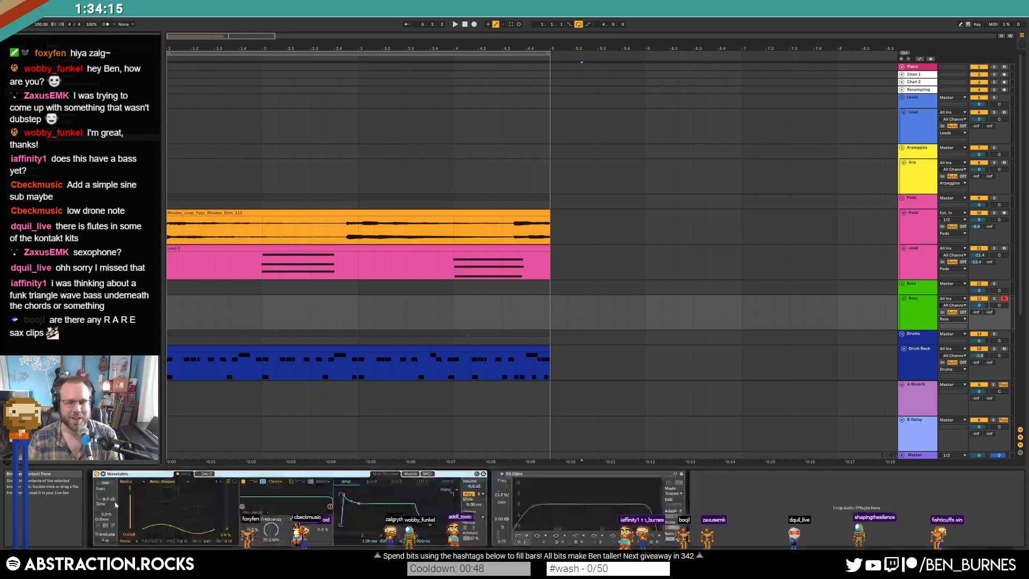
click(186, 481)
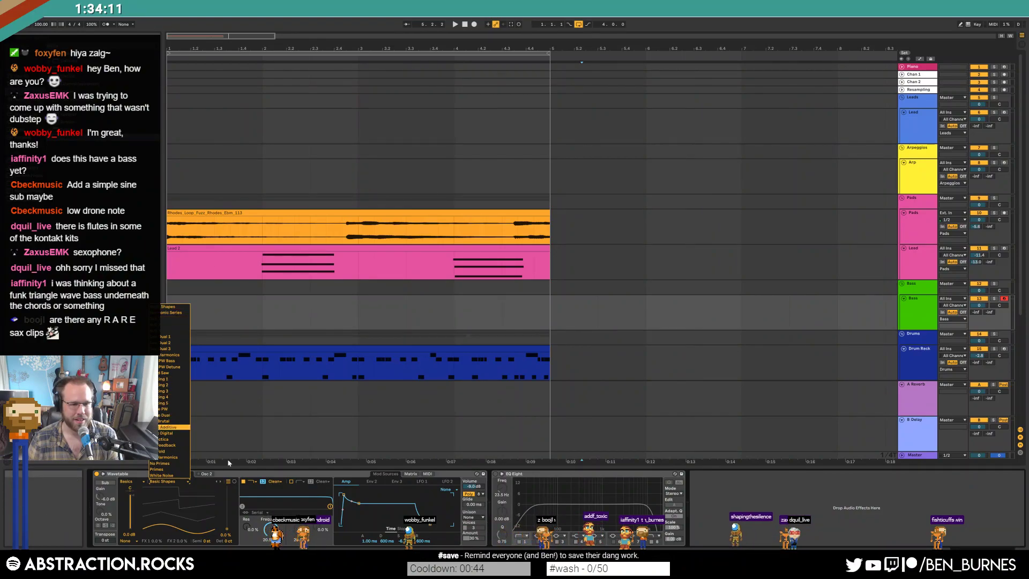
click(298, 473)
click(298, 474)
key(Delete)
- Load Operator on the Bass track, set its oscillator to a triangle wave and give it a full-sustain envelope
drag(75, 114, 121, 506)
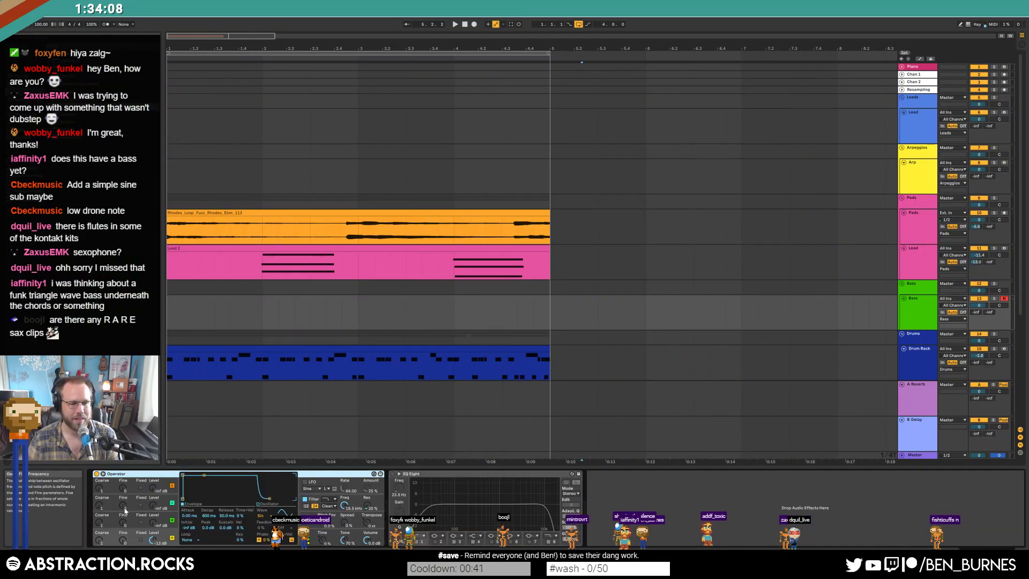
click(271, 518)
click(269, 492)
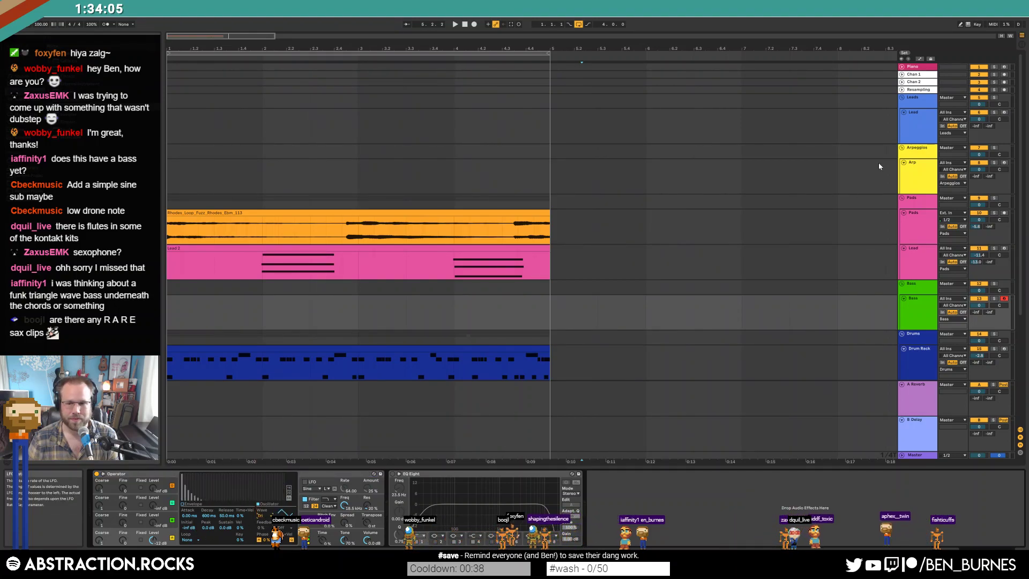
click(218, 504)
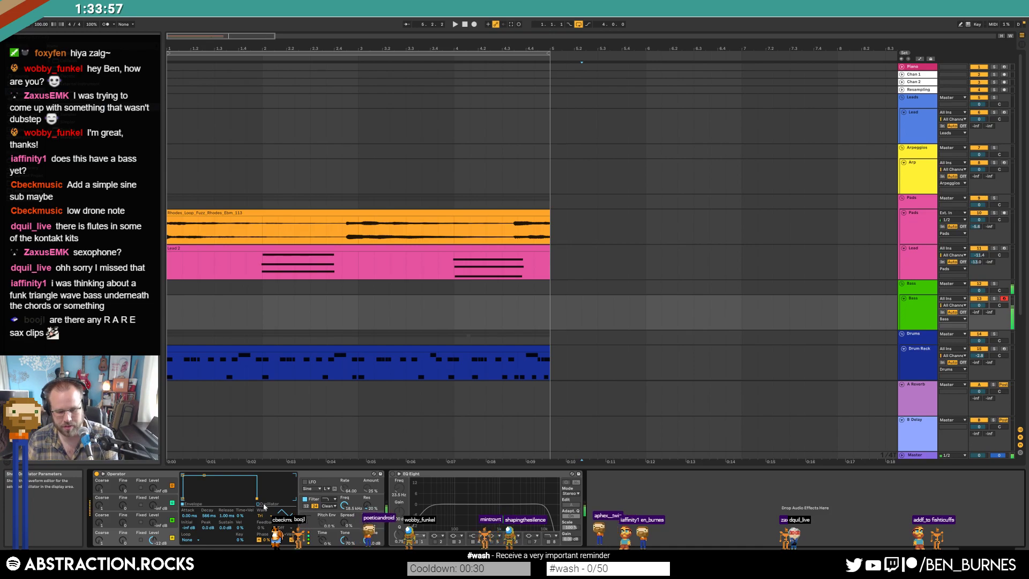
- Play the arrangement from the start of the loop to rehearse a part on the Bass track
click(924, 310)
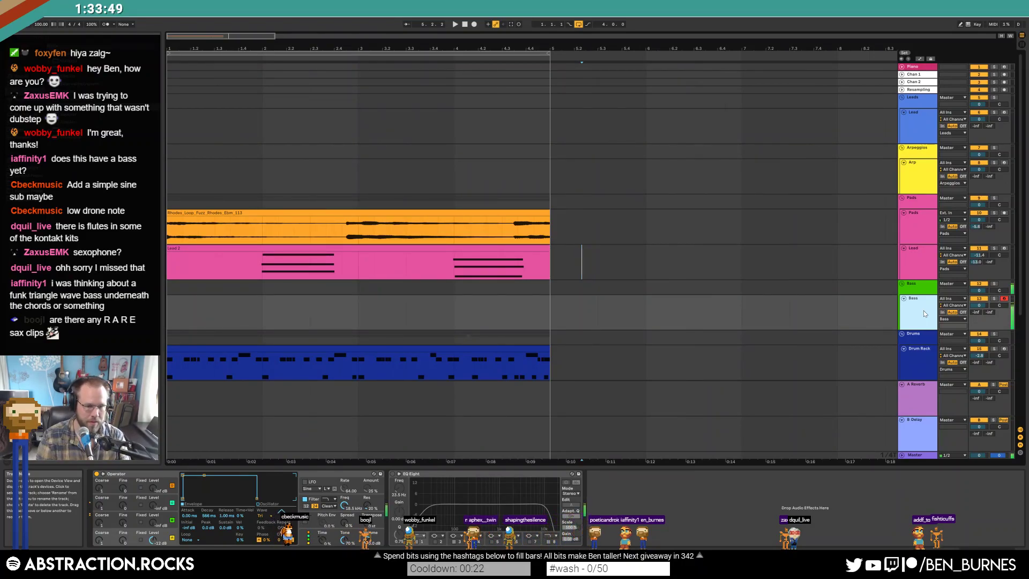
click(169, 311)
key(space)
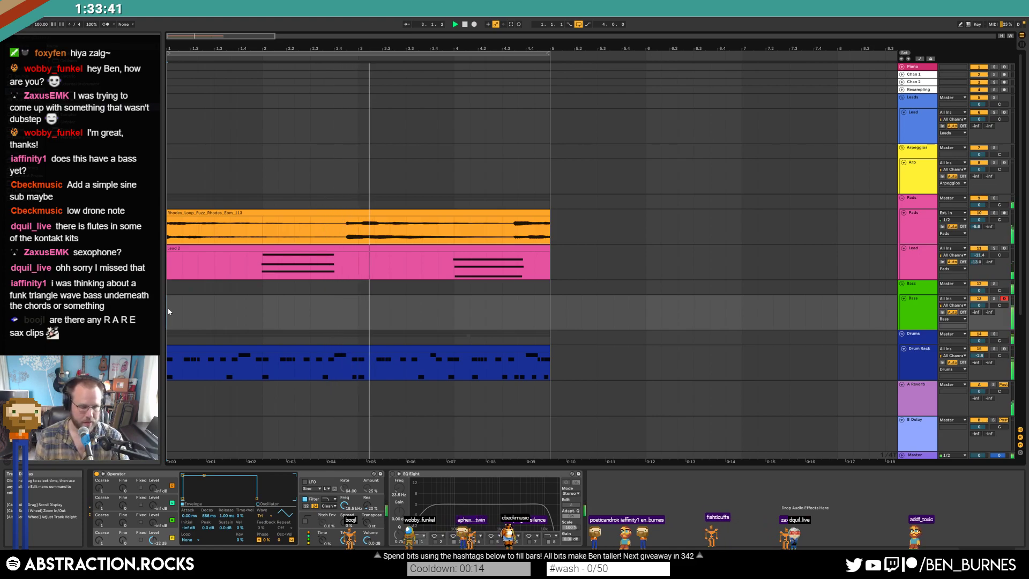
key(space)
- Try recording a bass part from the start of the loop, and delete the recorded clip
mouse_move(168, 310)
mouse_down()
mouse_move(335, 326)
mouse_move(168, 329)
mouse_up()
key(F9)
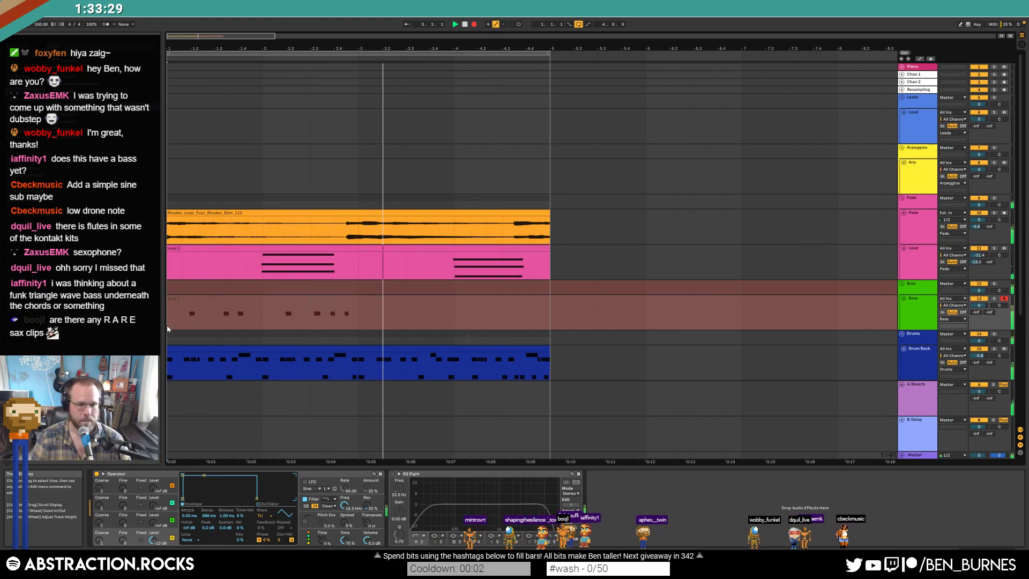
key(space)
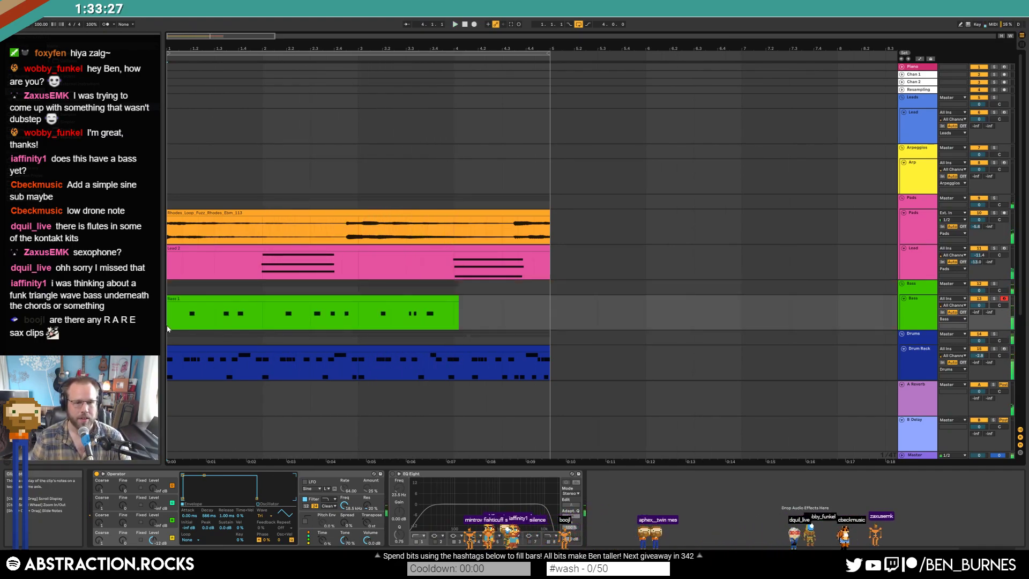
click(319, 301)
key(Delete)
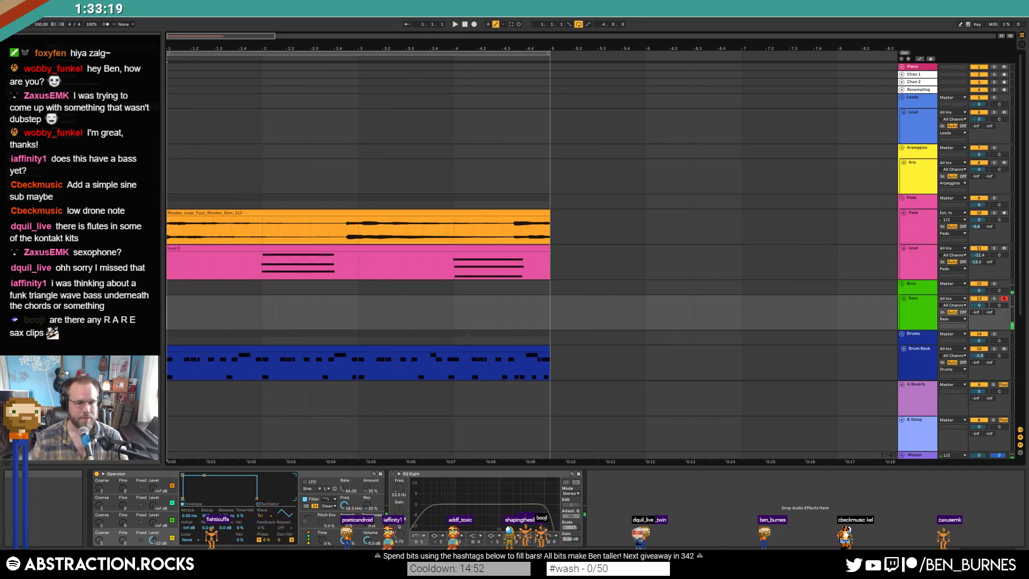
- Raise the output level of Operator's oscillator B and insert a Saturator between Operator and EQ Eight
drag(166, 526, 166, 523)
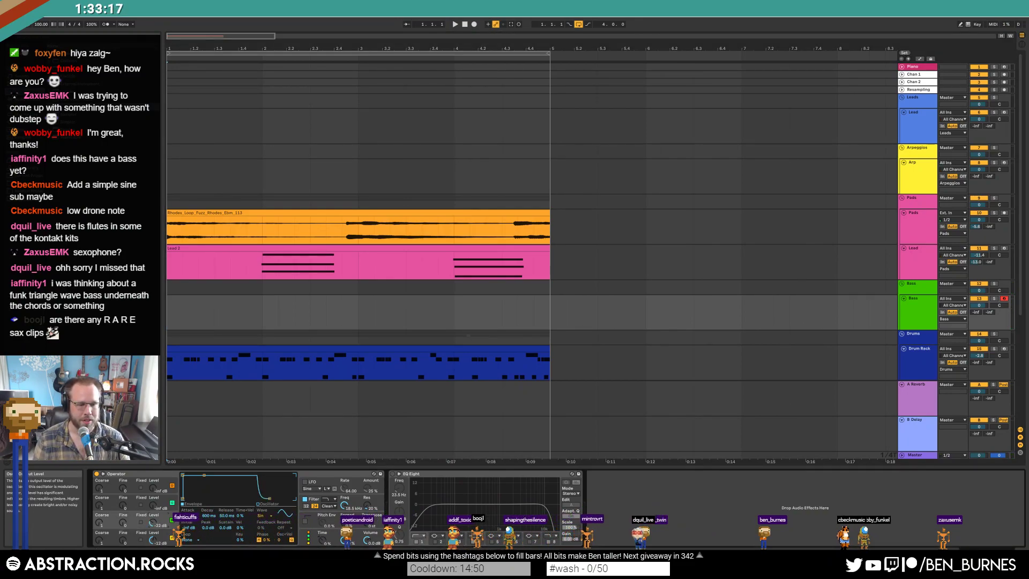
click(346, 523)
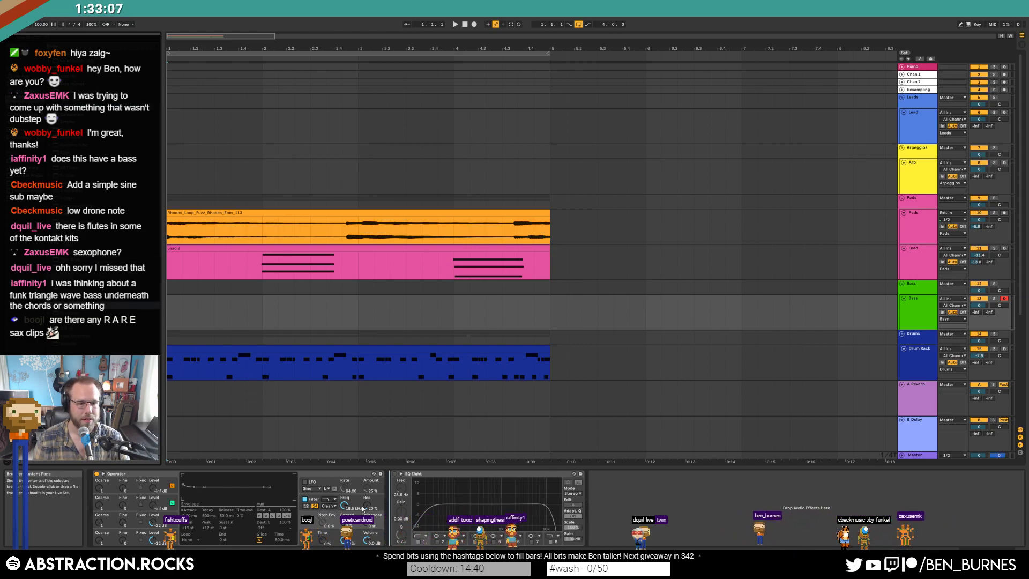
drag(370, 505, 398, 485)
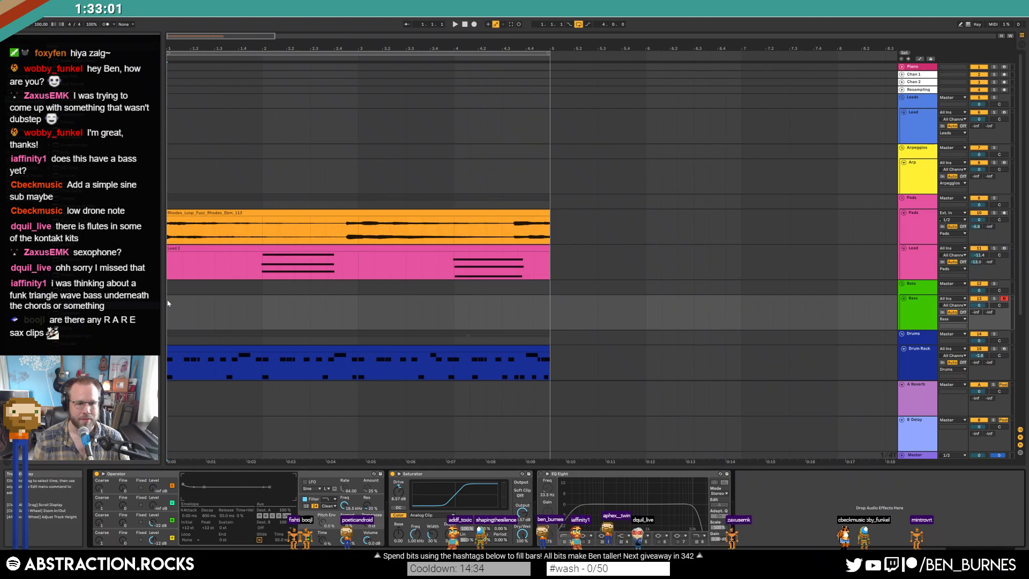
- Create a two-bar MIDI clip at the start of the Bass track and draw a sixteenth note at its beginning
scroll(167, 310, down, 3)
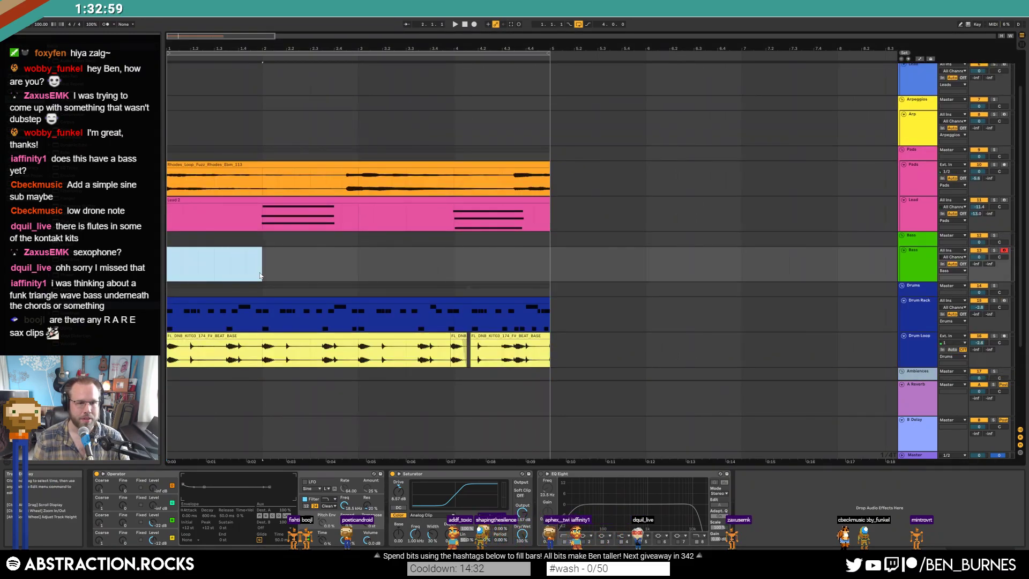
double_click(357, 275)
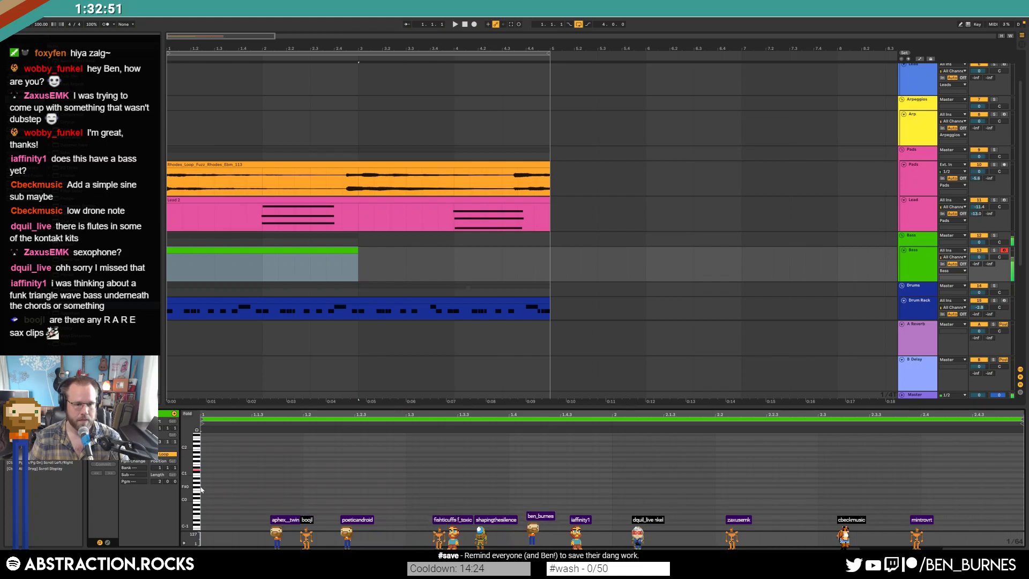
drag(185, 460, 188, 468)
double_click(204, 508)
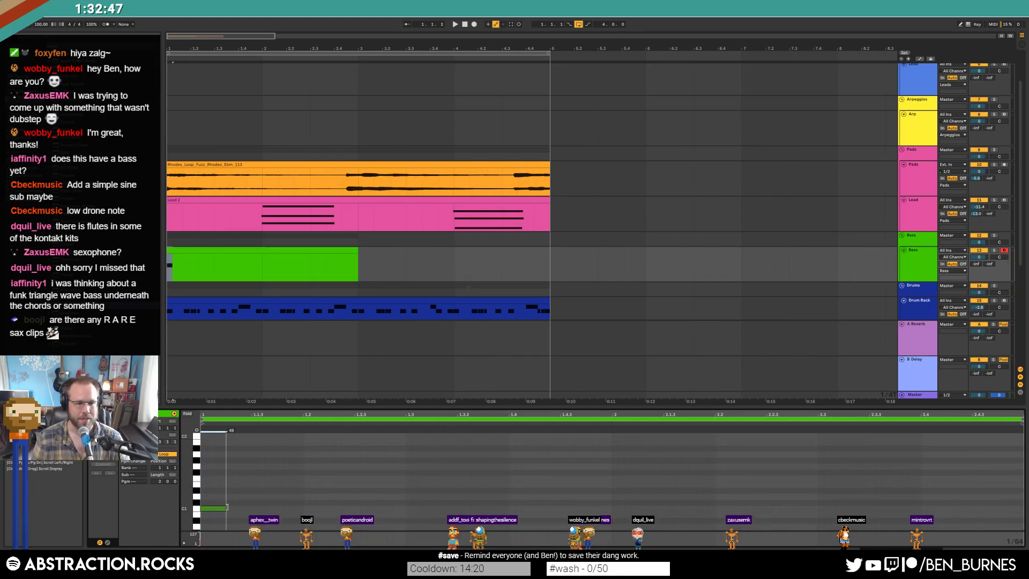
- Duplicate the bass note to 1.3.3, and duplicate the resulting two-note pattern into bar 2
scroll(376, 280, down, 2)
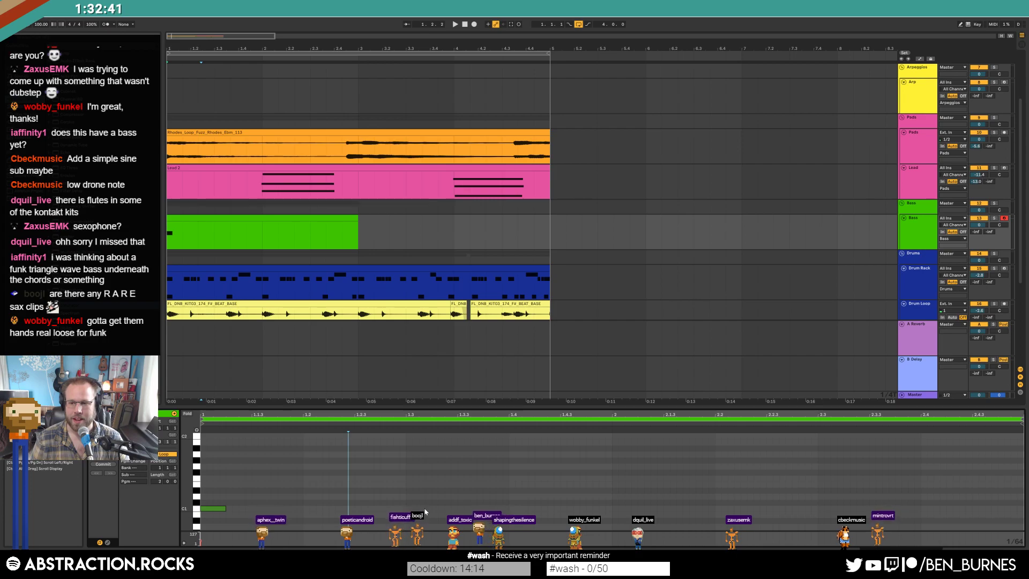
drag(214, 493, 461, 528)
key(ctrl+d)
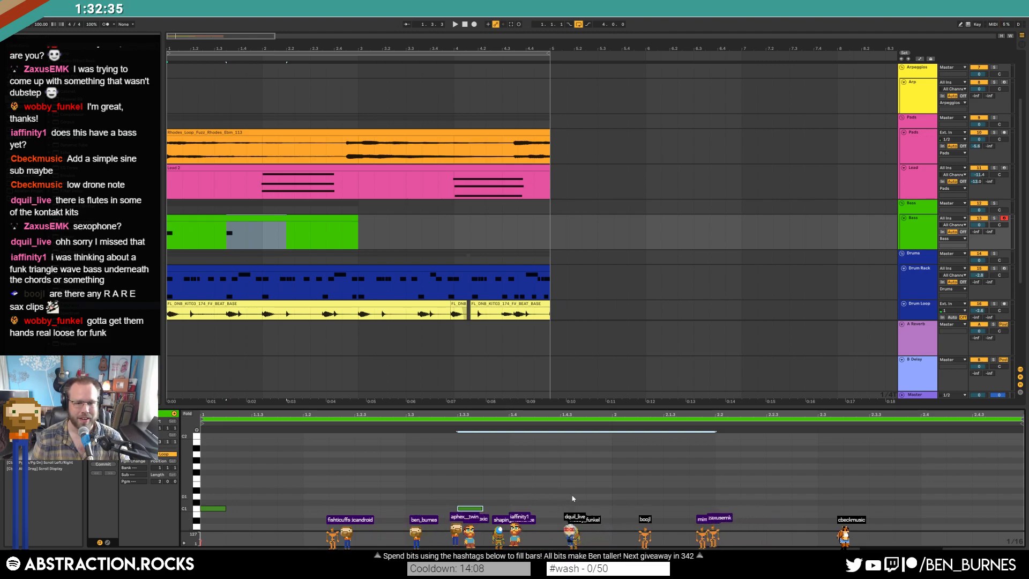
drag(612, 493, 369, 512)
key(ctrl+a)
key(ctrl+d)
click(381, 475)
click(945, 500)
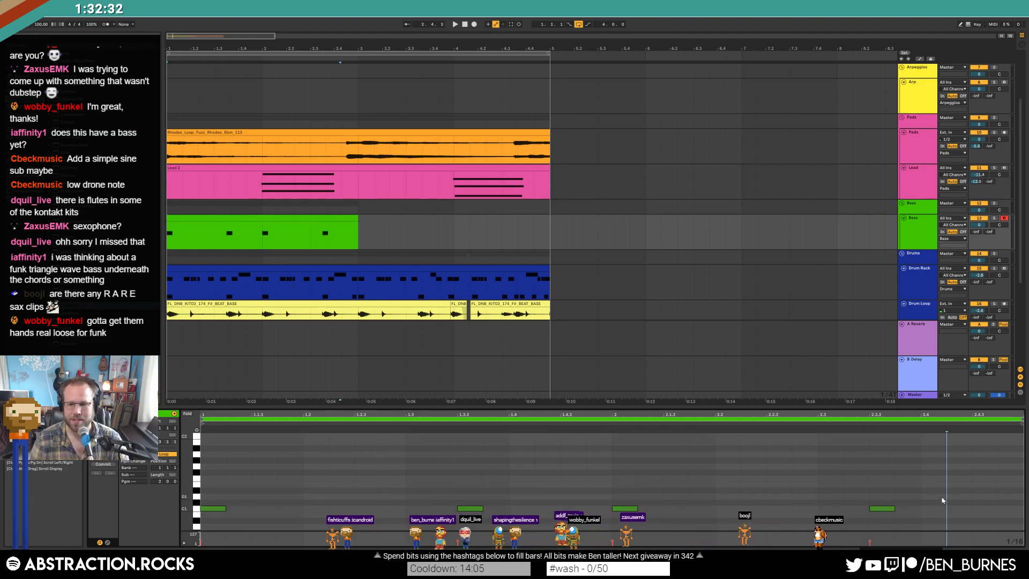
- Draw a sixteenth-note D at 2.4.4 in the bass clip and play the loop
click(1000, 500)
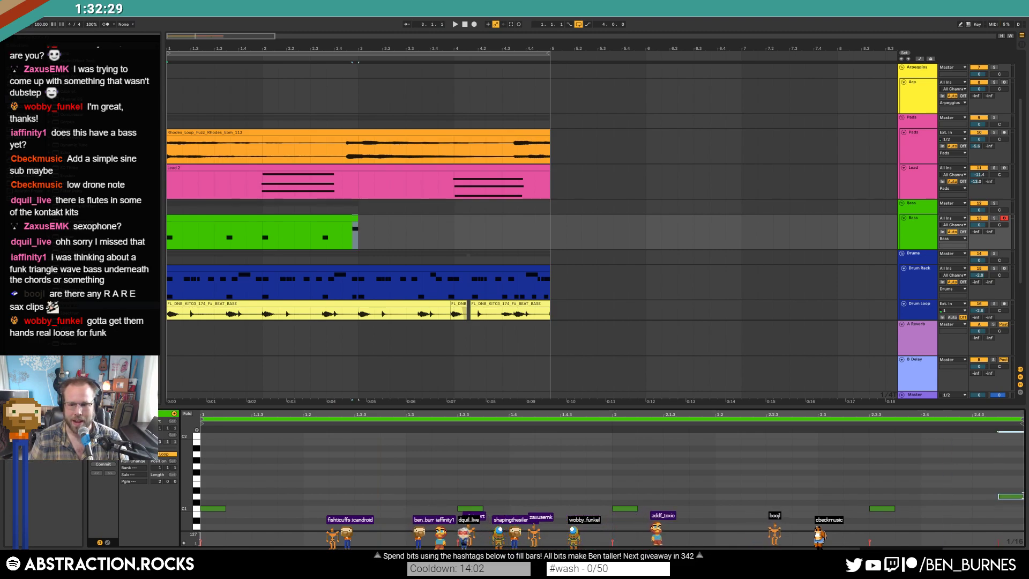
key(space)
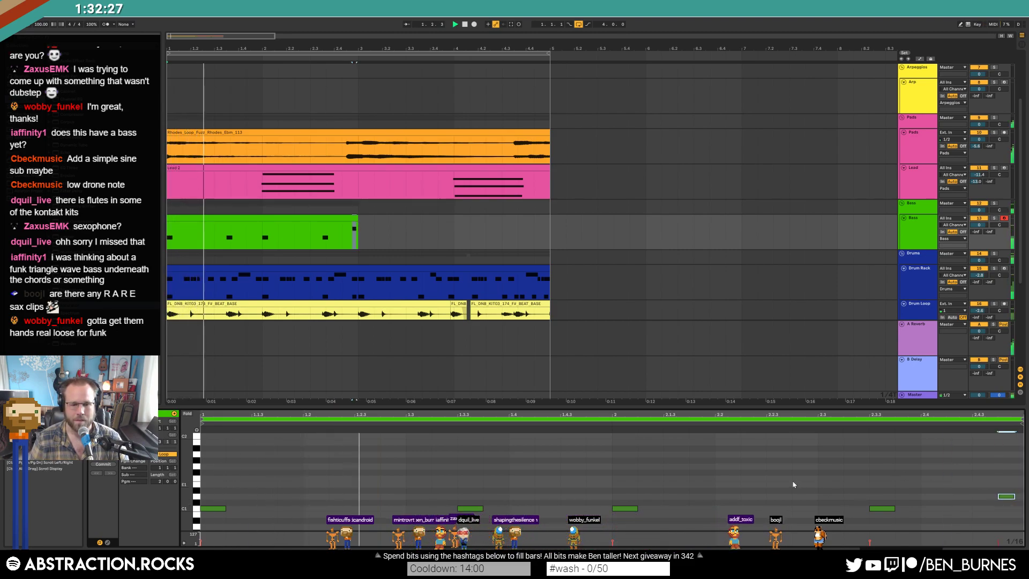
key(space)
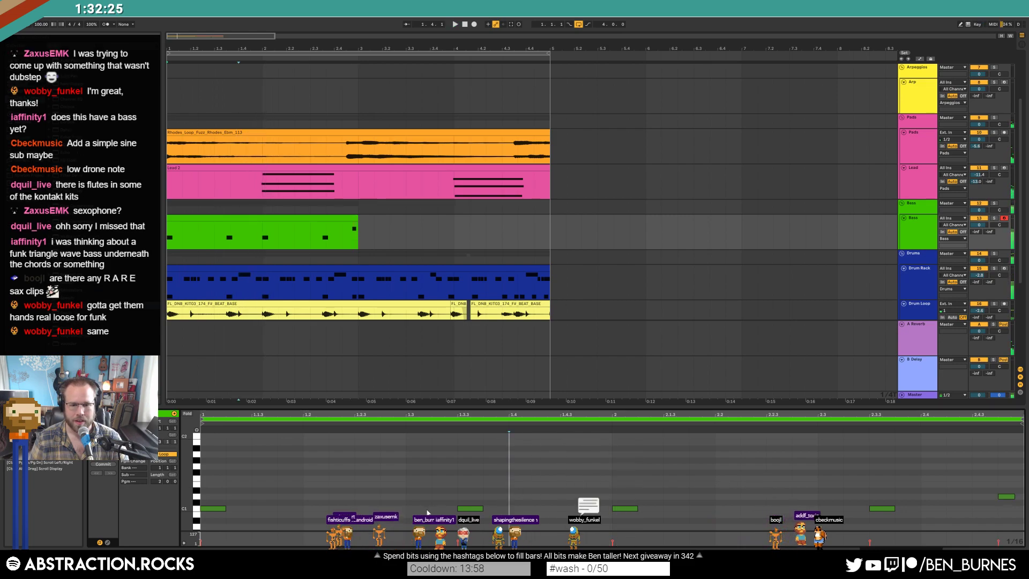
- Add a short C at 1.3.2, a two-sixteenth D# at 1.3.4 and a short D# at 1.4.4, and audition the bass line
drag(429, 510, 461, 512)
click(489, 499)
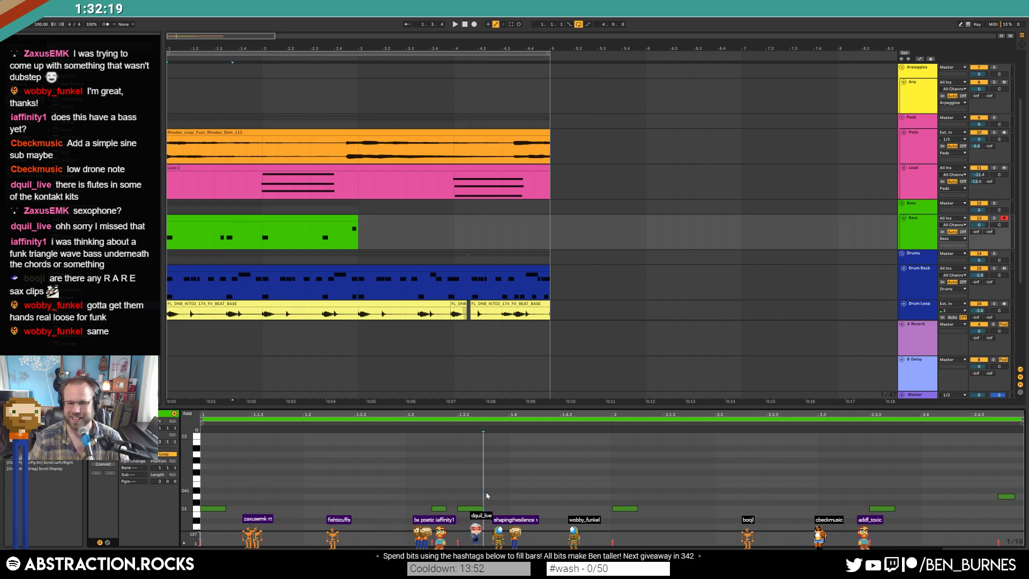
drag(489, 494, 537, 494)
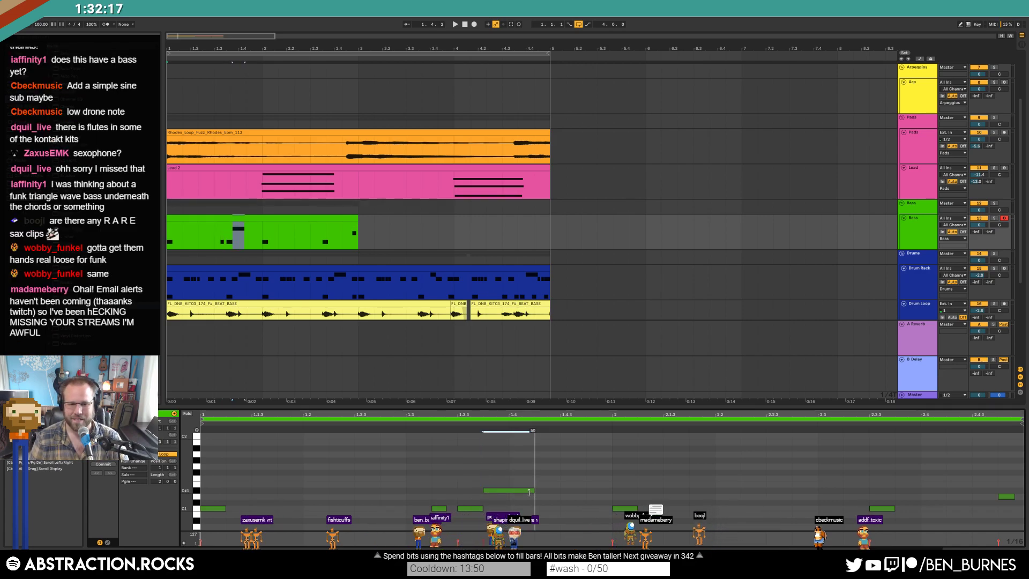
click(592, 493)
key(space)
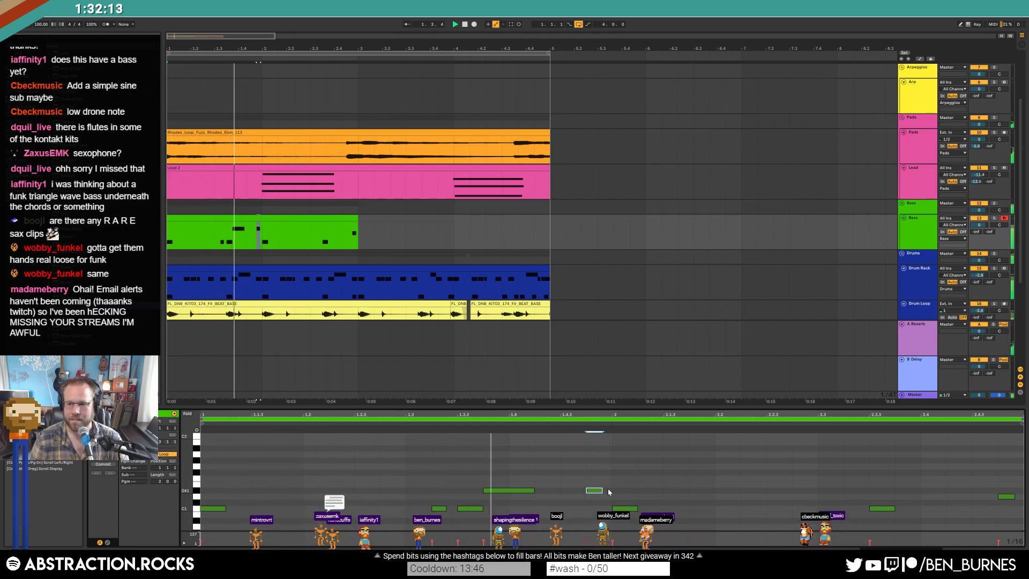
key(space)
- Shift the long D# one sixteenth later to 1.4, trim its end, and play the loop
drag(496, 491, 545, 495)
key(Right)
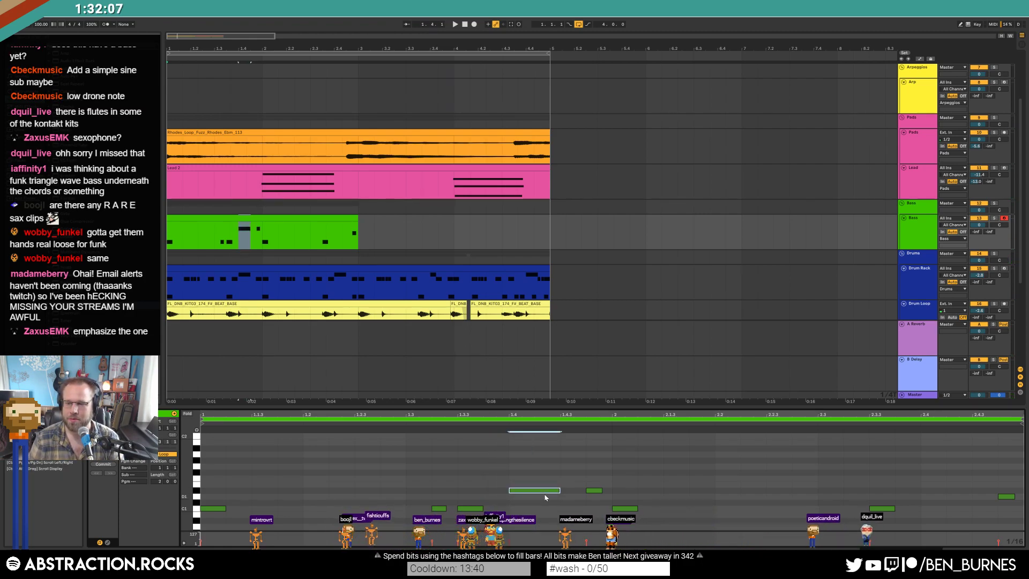
drag(560, 490, 546, 490)
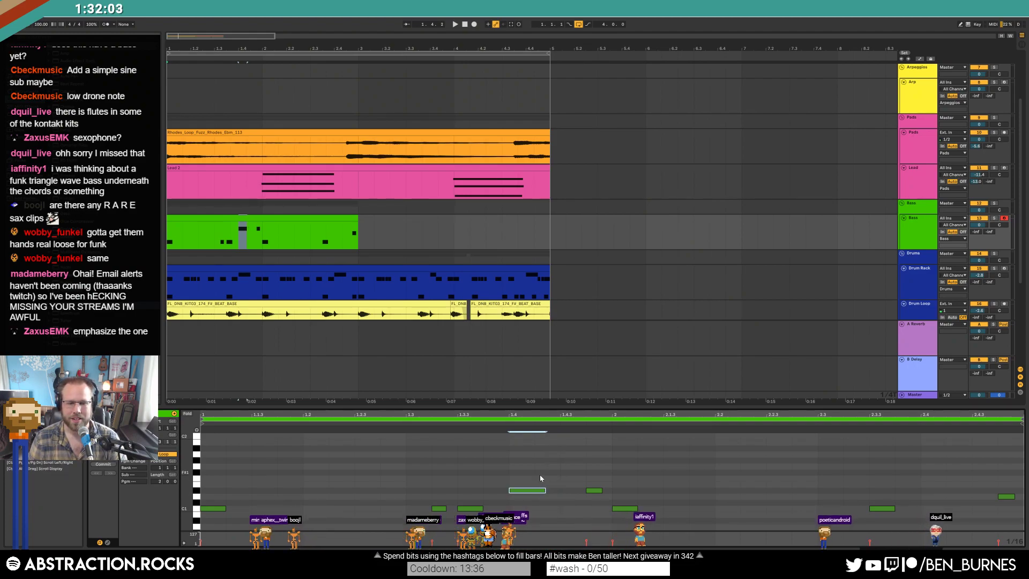
click(539, 474)
key(space)
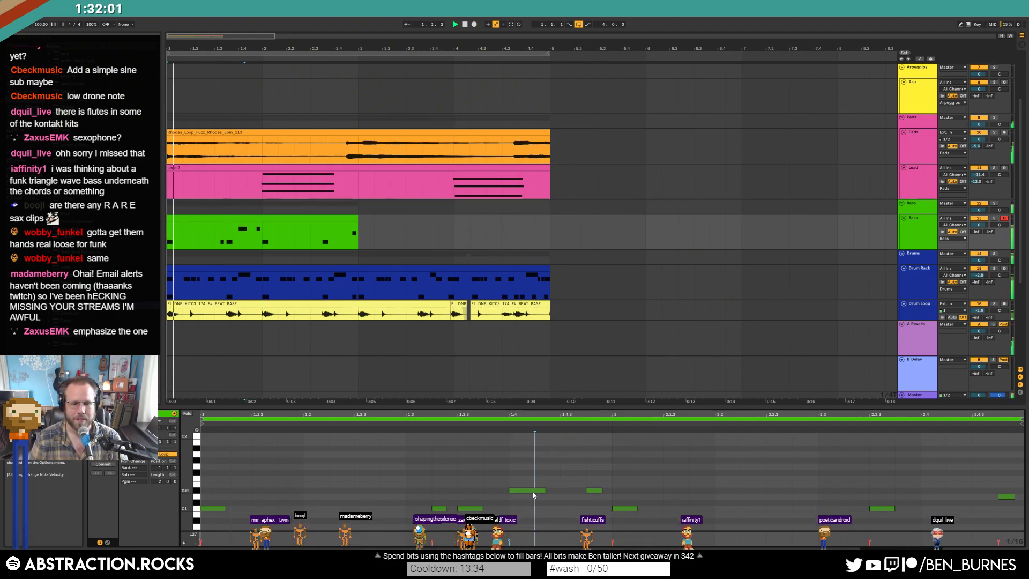
key(space)
- Shorten the bass notes throughout the two-bar clip for a more staccato feel
drag(225, 508, 216, 508)
drag(277, 500, 252, 500)
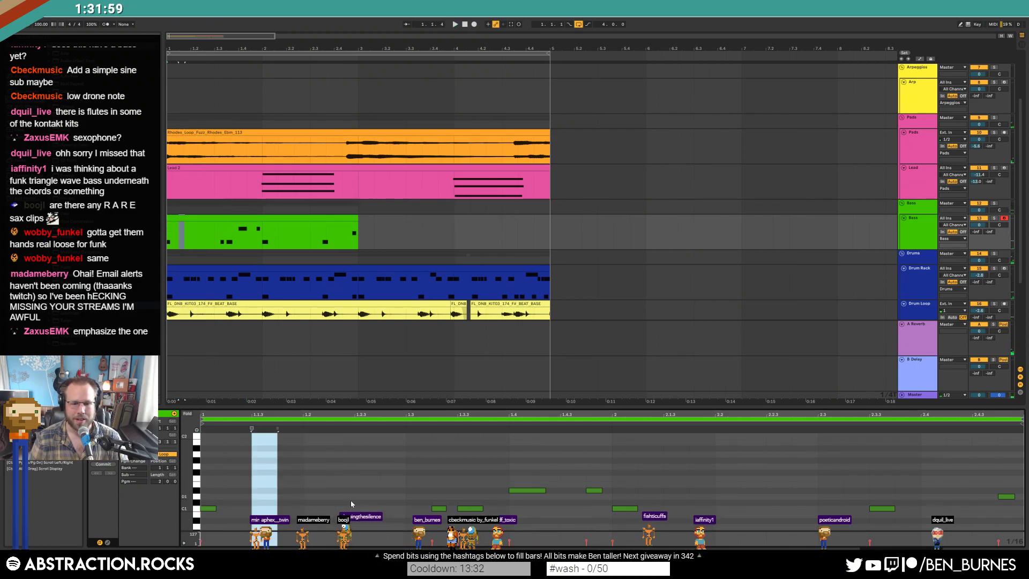
click(443, 509)
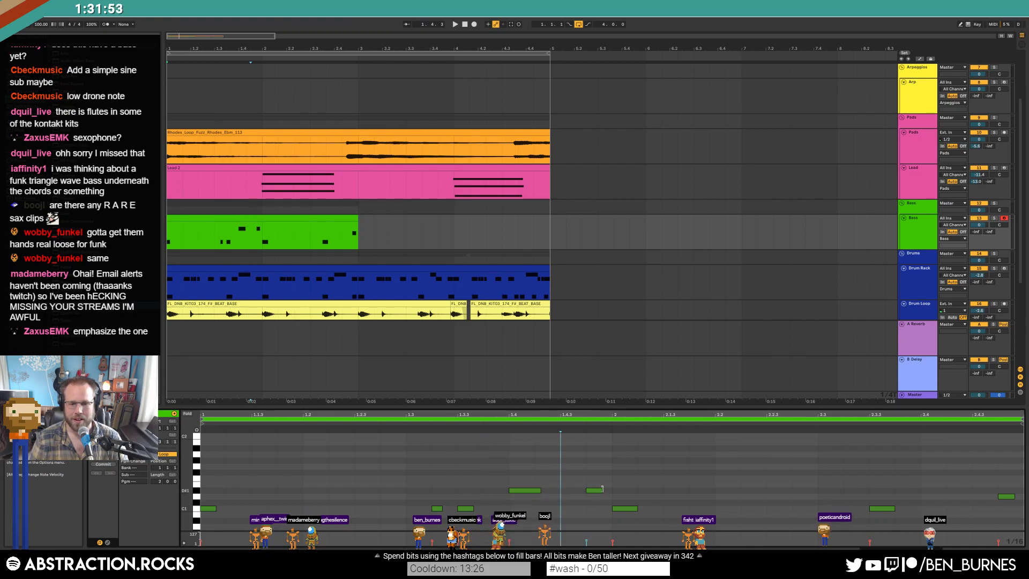
click(636, 509)
drag(637, 508, 628, 509)
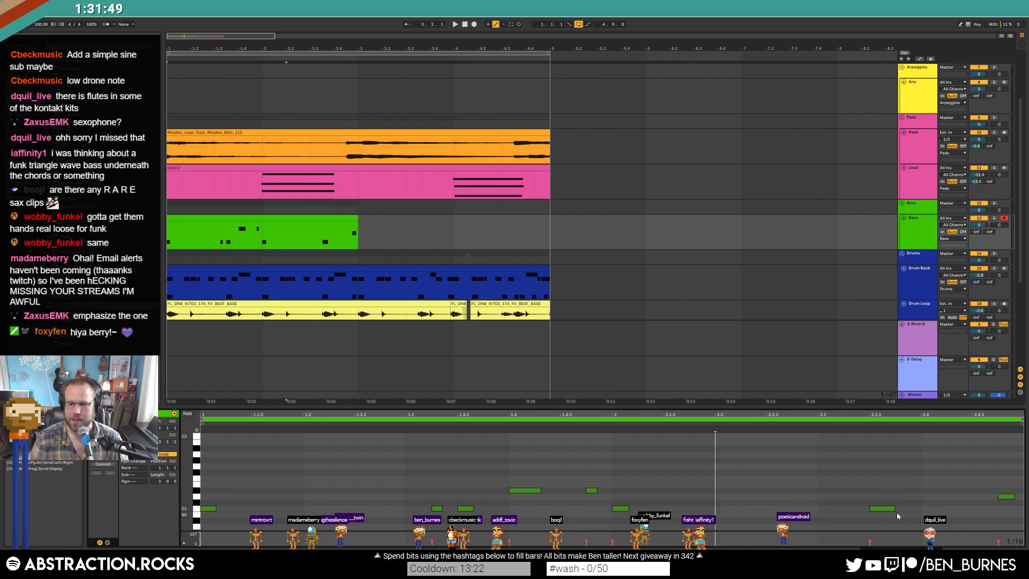
drag(892, 509, 888, 508)
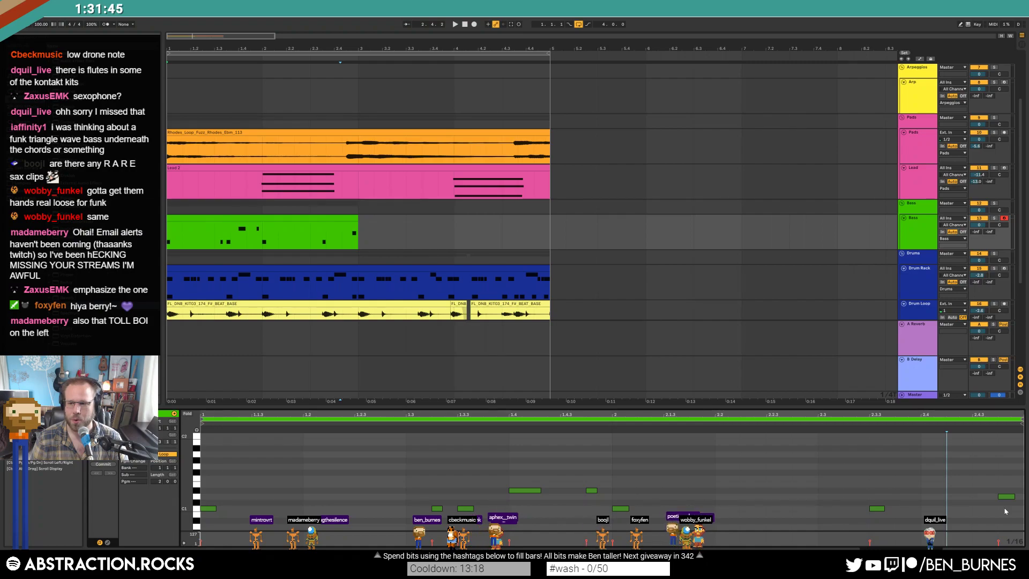
- Extend the bass clip to the end of bar 4 so its pattern repeats, and play it
click(972, 472)
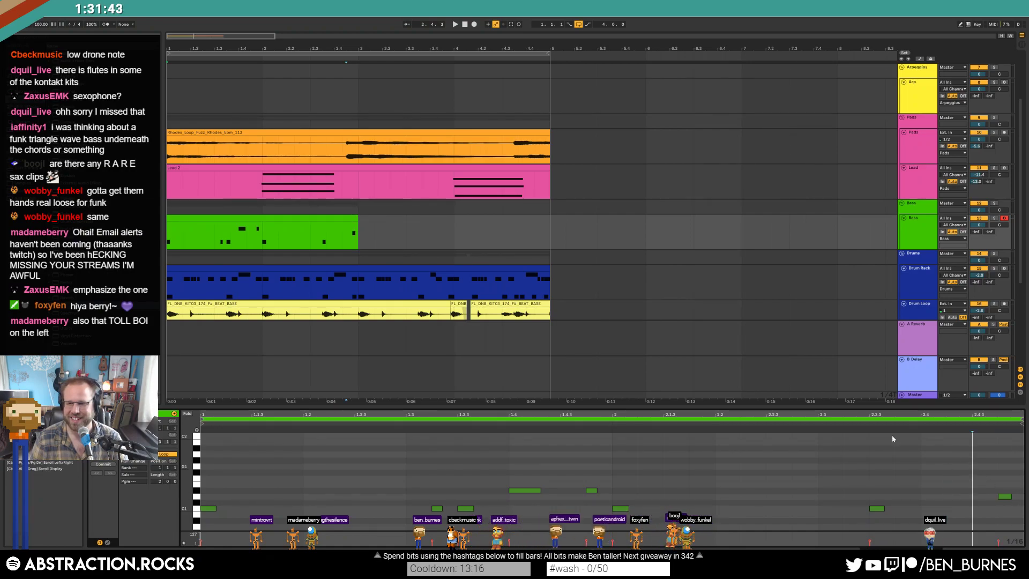
drag(357, 222, 550, 222)
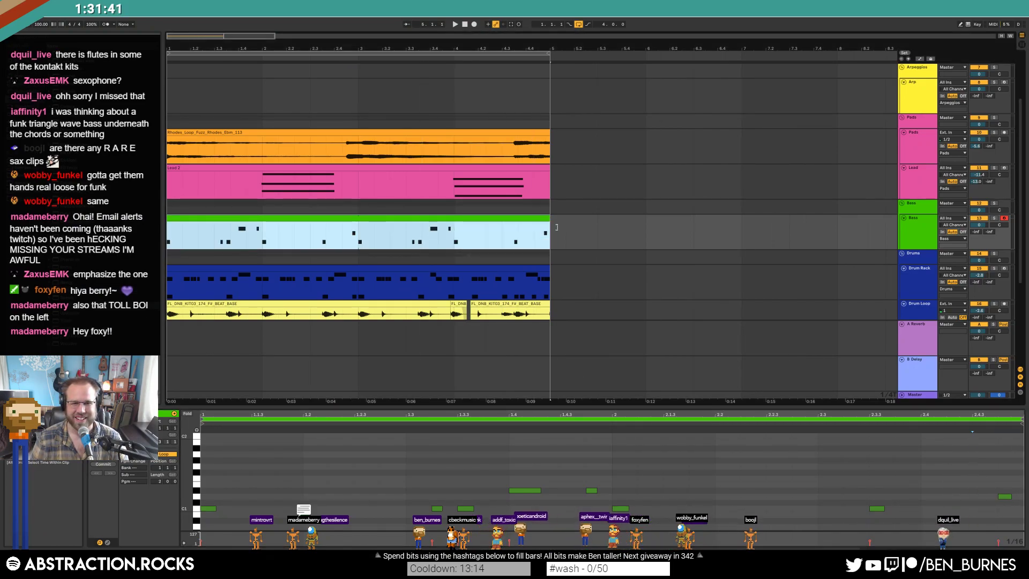
key(space)
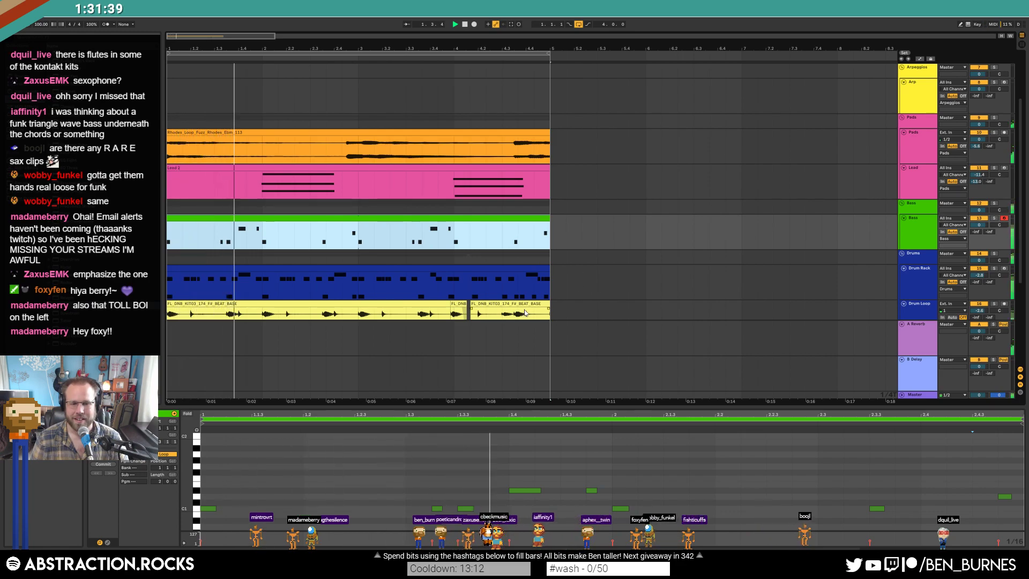
- Move the long D# back to 1.3.4, add a short D# at 1.4.2, and play the loop
drag(522, 491, 496, 491)
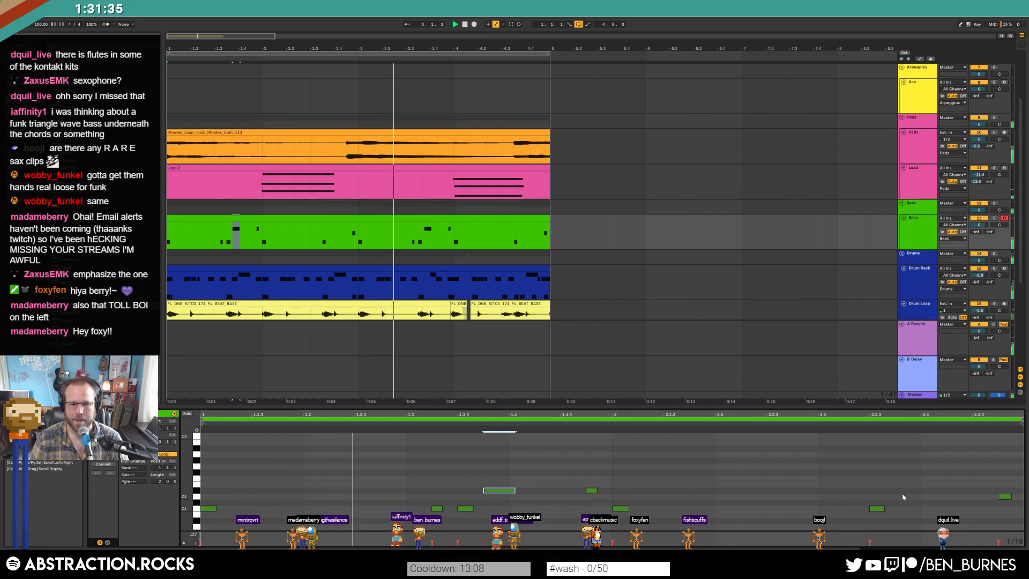
key(space)
double_click(542, 490)
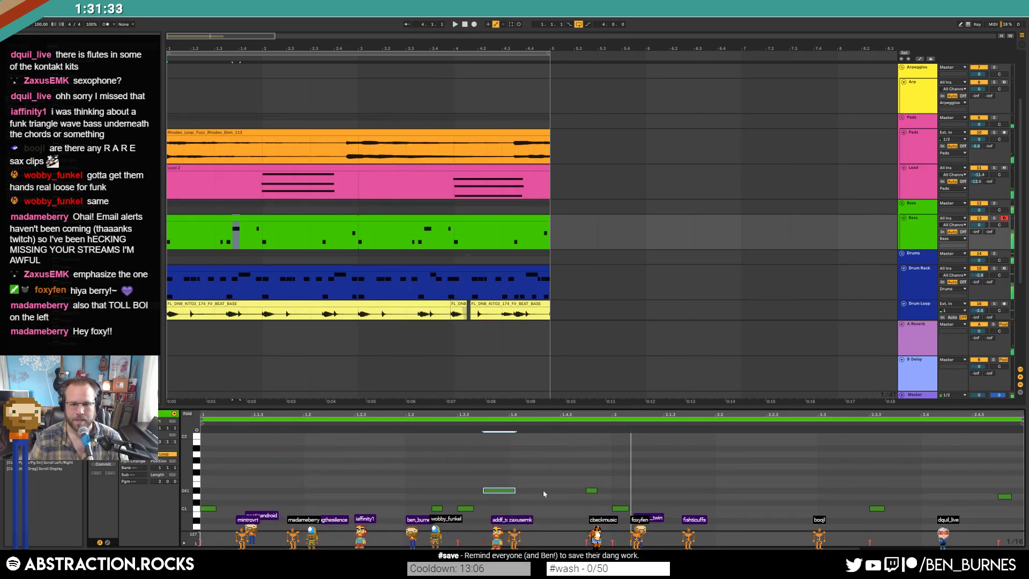
drag(560, 491, 549, 491)
key(space)
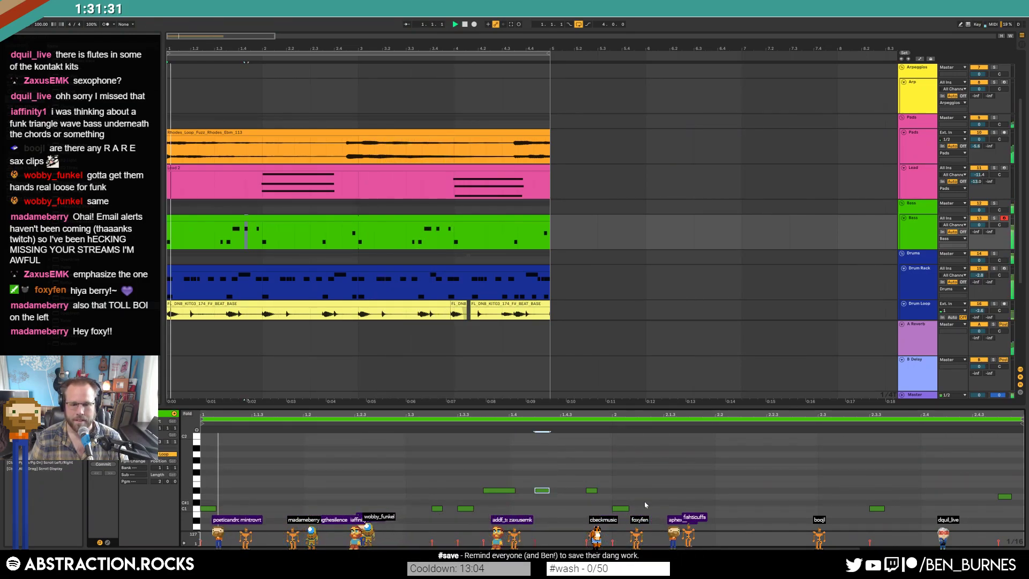
- Raise the short note at 1.4.4 four semitones to G and slightly lengthen the D# at 1.4.2
click(591, 490)
key(Up)
key(Up)
key(Up)
key(Up)
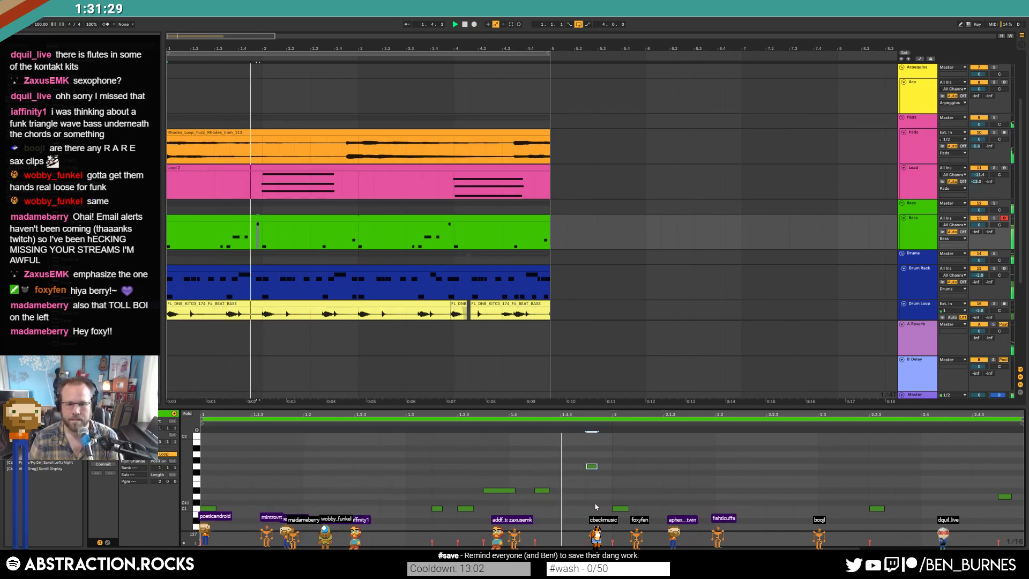
drag(548, 492, 556, 491)
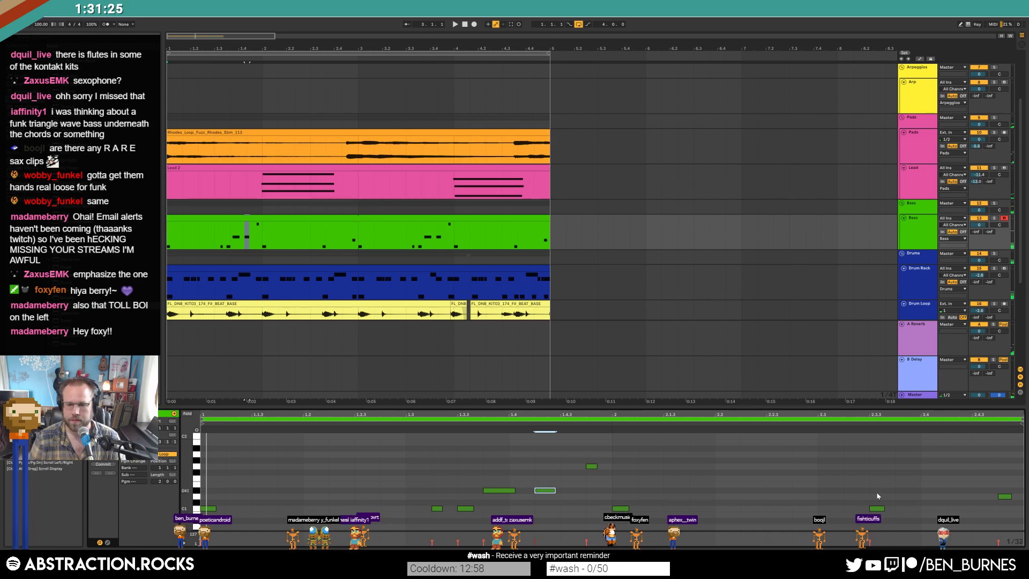
- Add a rising D#, G and longer A# between 2.3.3 and 2.4 in bar 2, and play the loop
double_click(897, 465)
drag(906, 465, 918, 466)
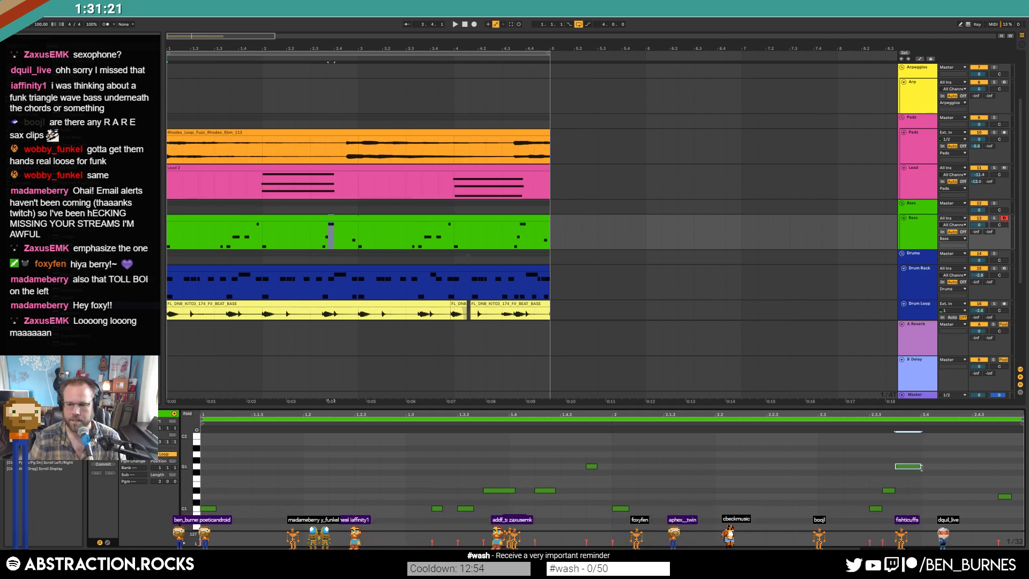
scroll(933, 481, up, 1)
mouse_move(922, 482)
mouse_down()
mouse_move(908, 482)
mouse_move(959, 464)
mouse_up()
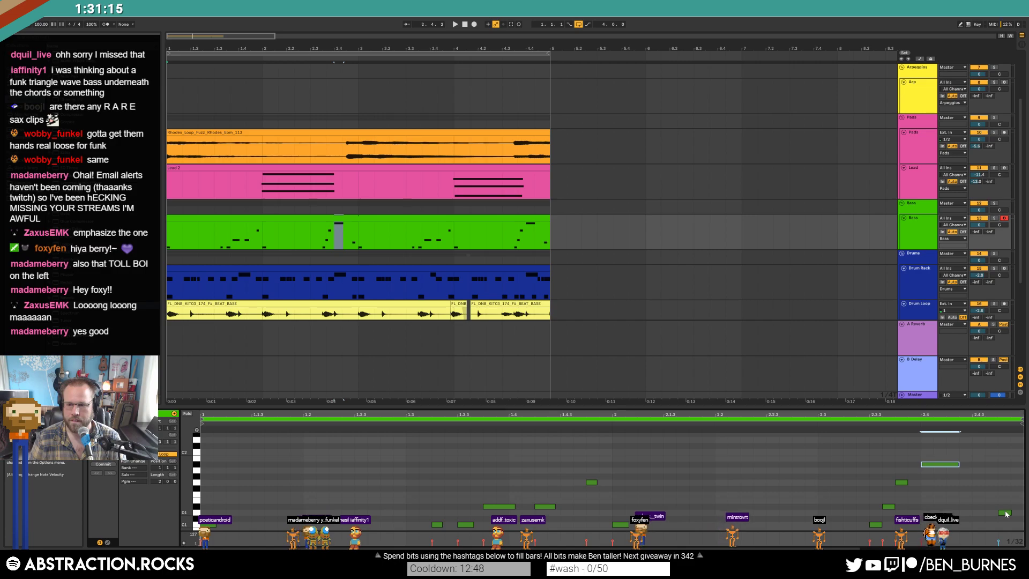
key(space)
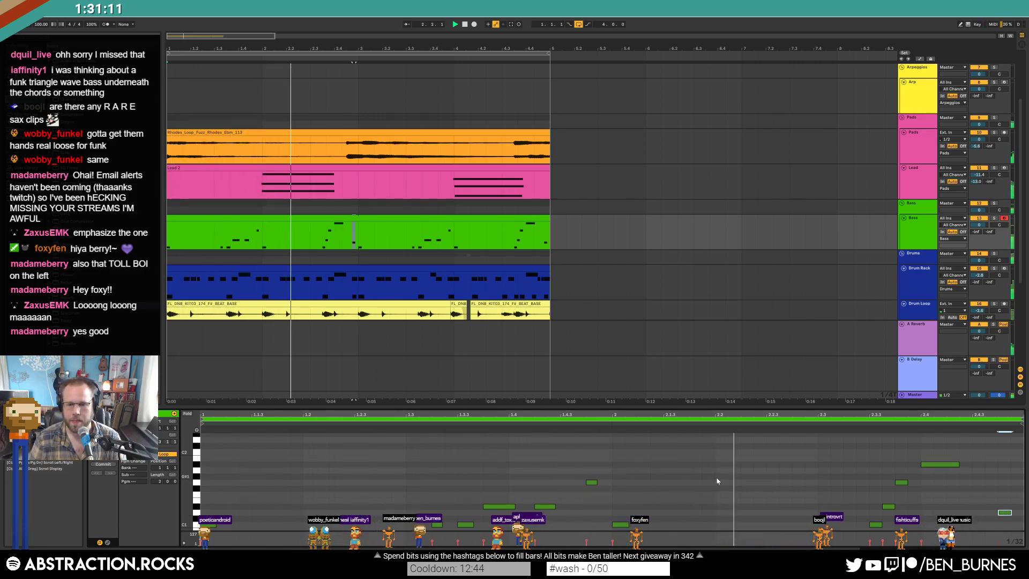
- Shorten the rising notes at the end of bar 2 and add a second short A# at 2.4.2
scroll(713, 479, down, 2)
mouse_move(896, 504)
mouse_down()
mouse_move(872, 455)
mouse_move(964, 456)
mouse_up()
click(933, 485)
scroll(949, 480, up, 1)
double_click(950, 456)
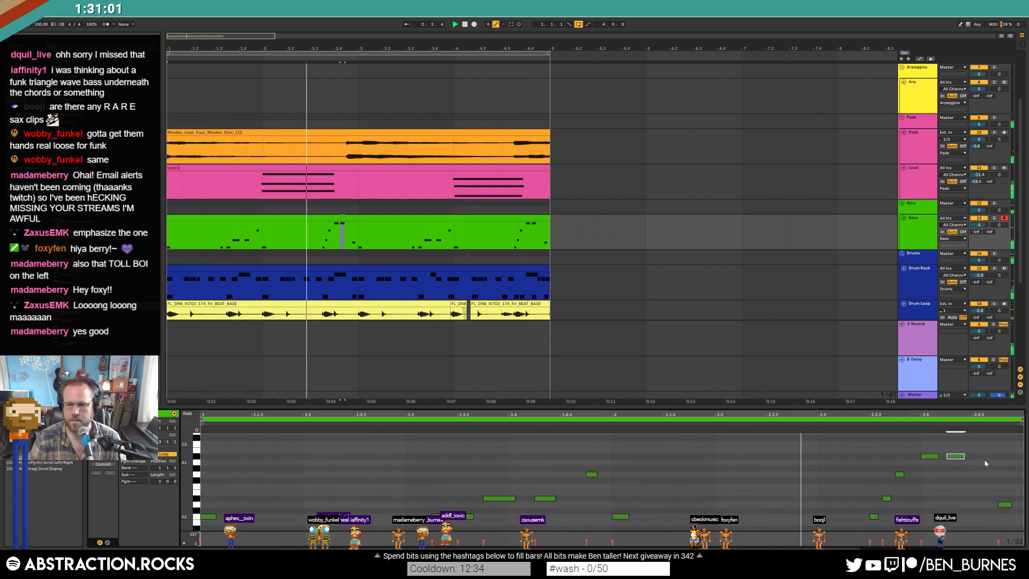
- Raise the last note of the bass pattern by an octave and lower it two semitones to C
click(1005, 505)
key(shift+Up)
key(Down)
key(Down)
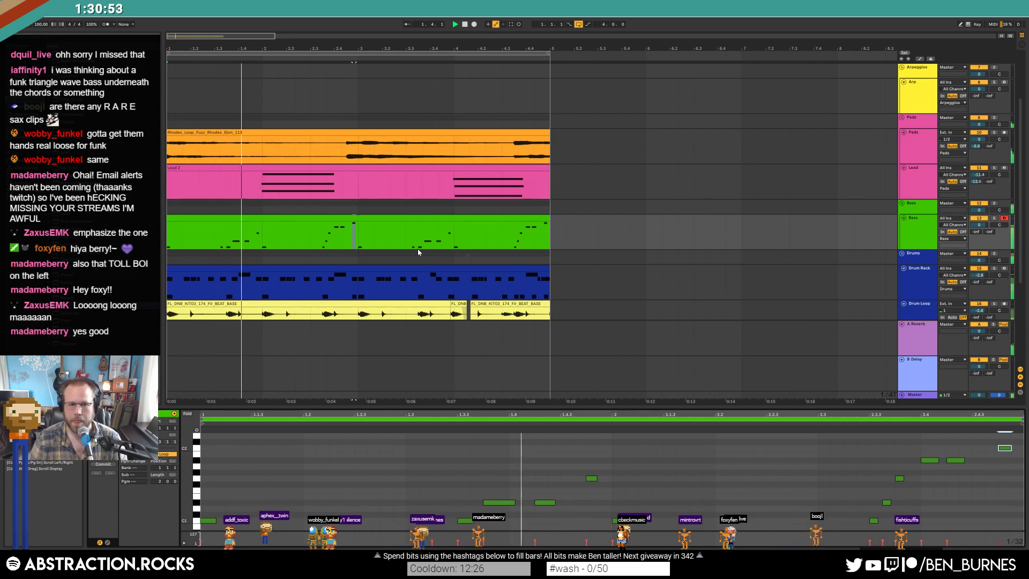
- Consolidate the repeated bass pattern into one four-bar clip and replace the high C ending bar 2 with a low D
click(353, 236)
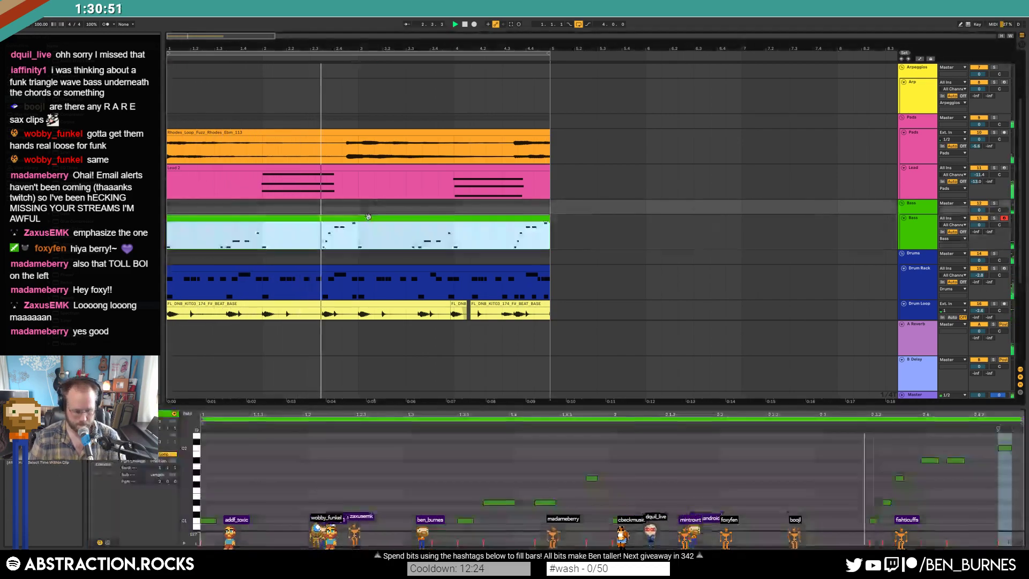
double_click(602, 436)
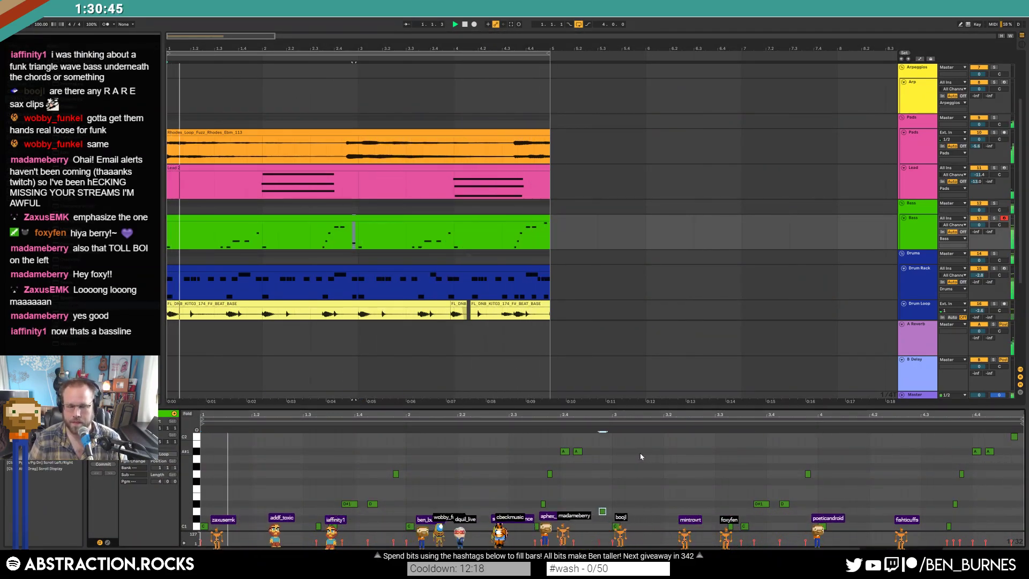
- Show the Bass track's devices and set the Saturator's output level to about -7.14 dB
key(shift+Tab)
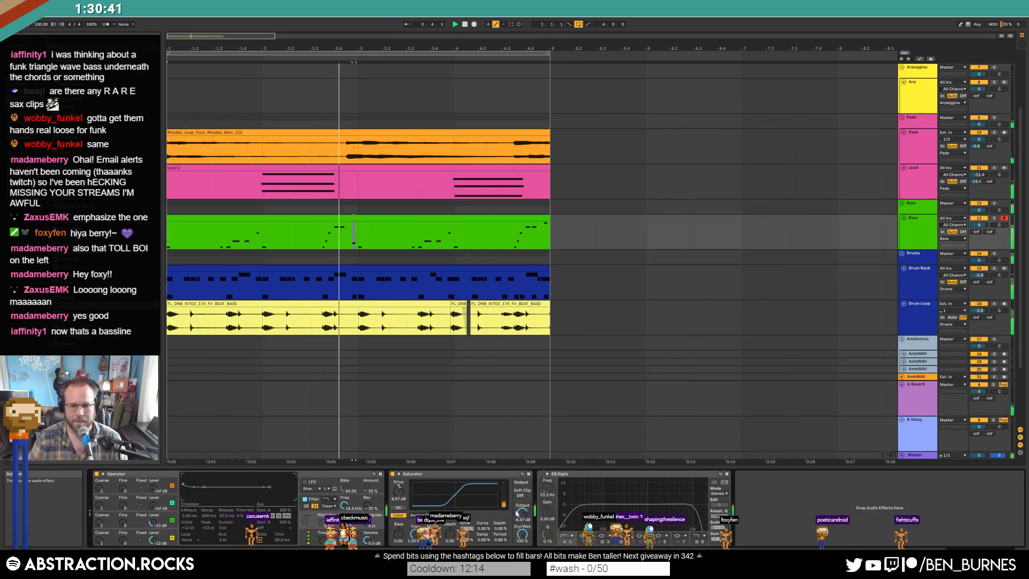
drag(522, 512, 522, 507)
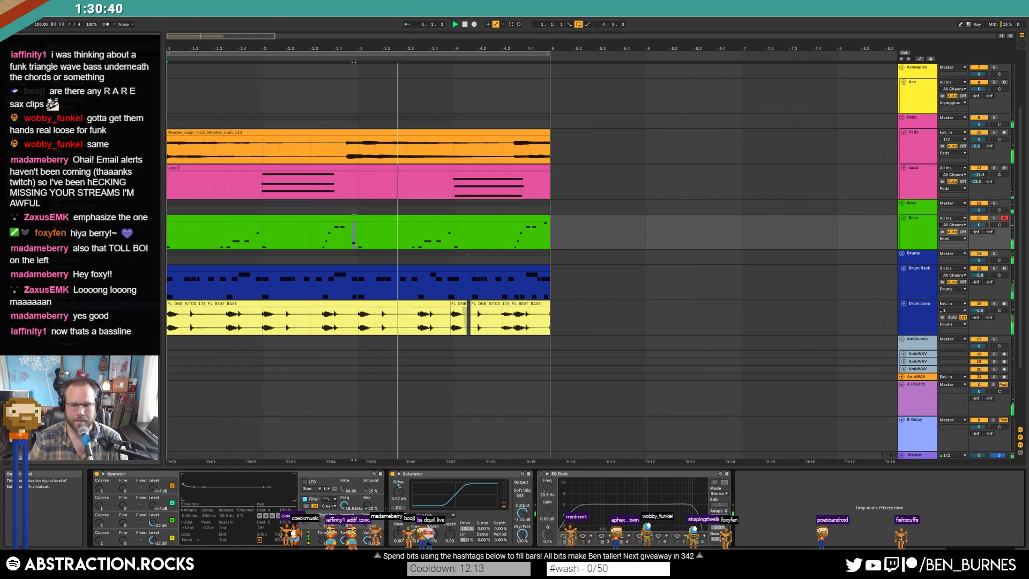
- Enable another EQ Eight band on the bass and shape a cut in the low mids
click(542, 473)
click(564, 541)
drag(622, 515, 620, 524)
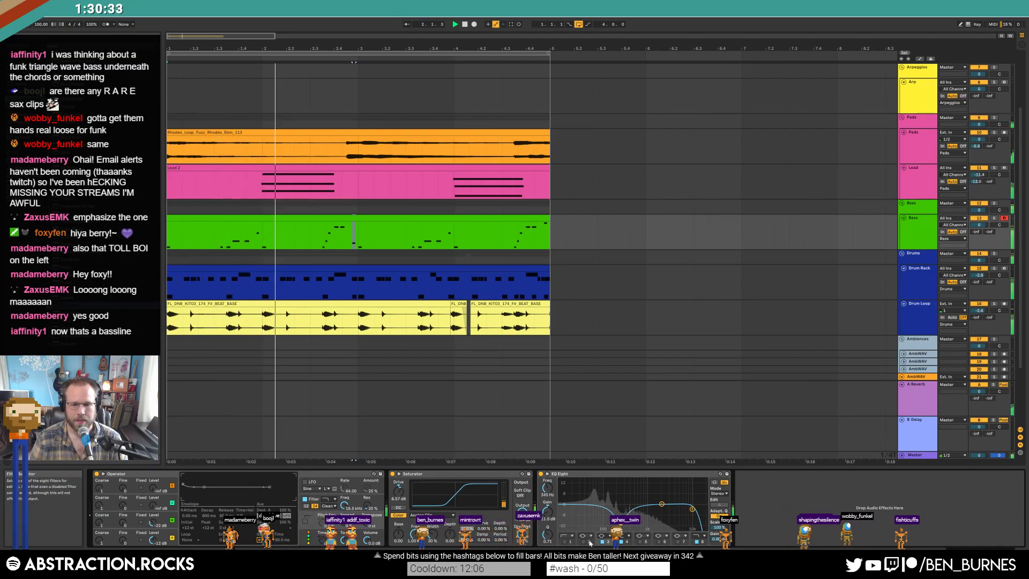
drag(620, 525, 616, 514)
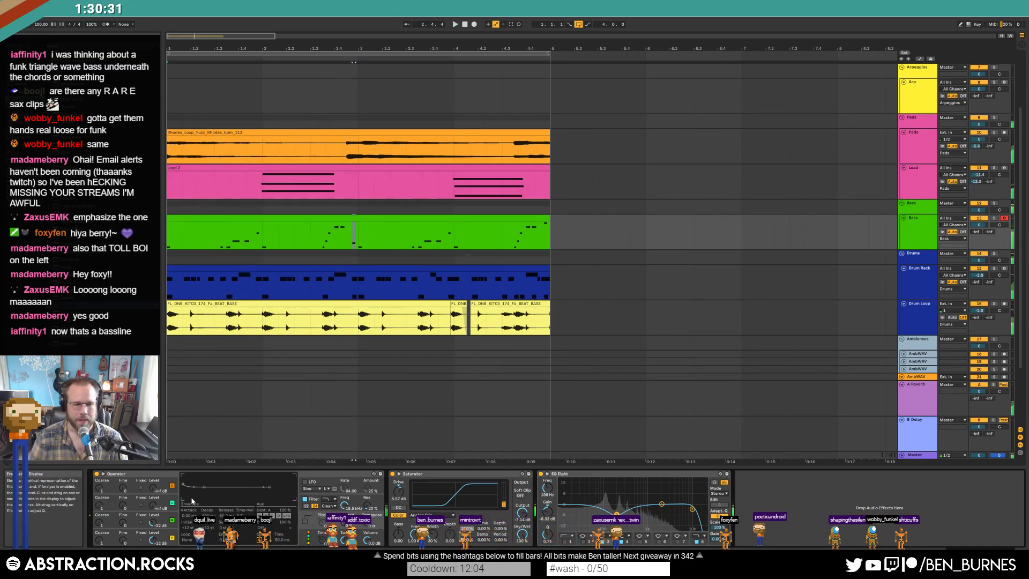
- Set Operator's oscillator B to a square waveform and play the loop
key(space)
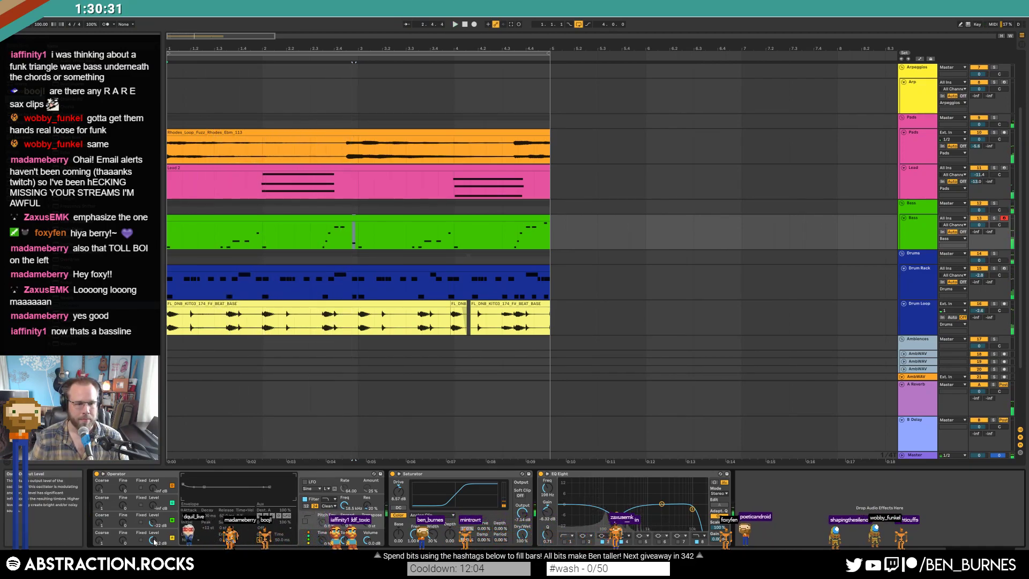
click(329, 478)
click(113, 520)
click(263, 515)
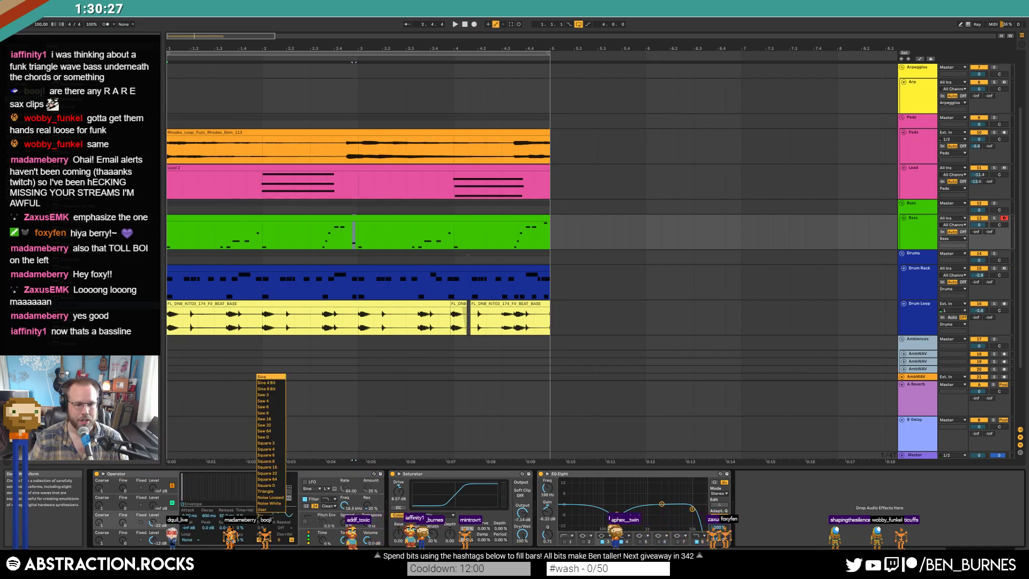
click(269, 462)
key(space)
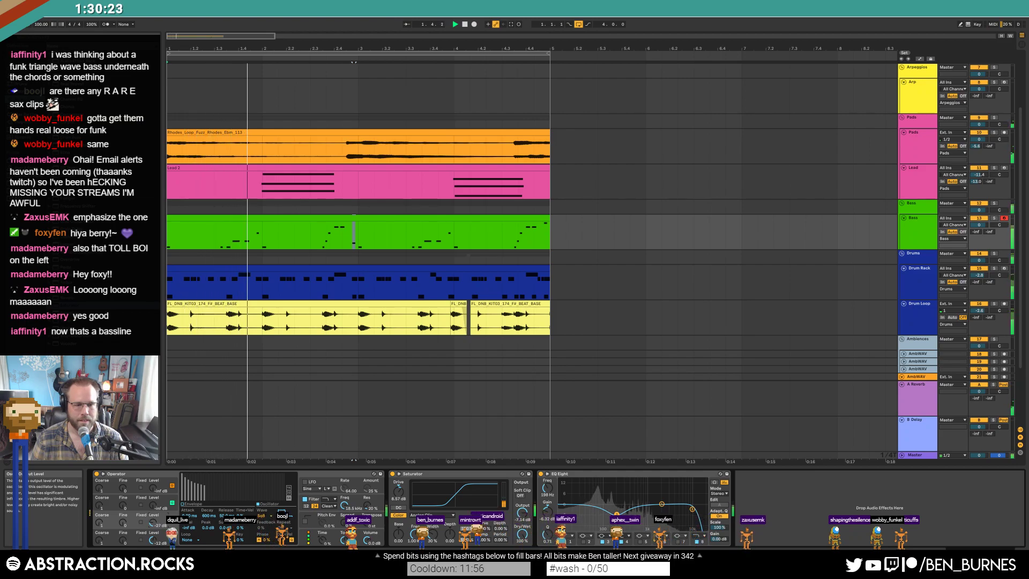
- Adjust an oscillator's output level in the bass track's Operator and choose a different oscillator waveform
drag(98, 522, 153, 516)
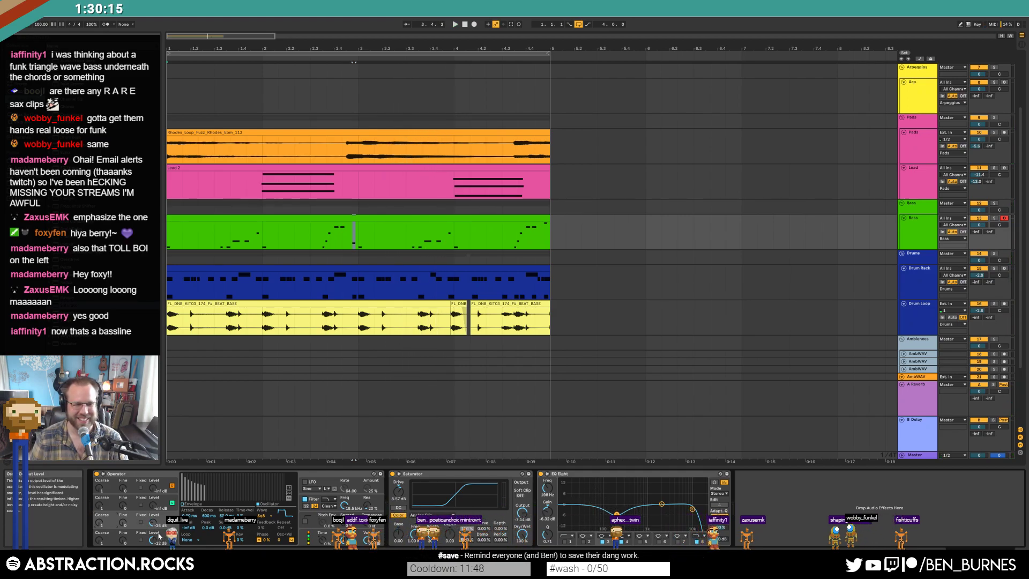
click(265, 517)
click(271, 436)
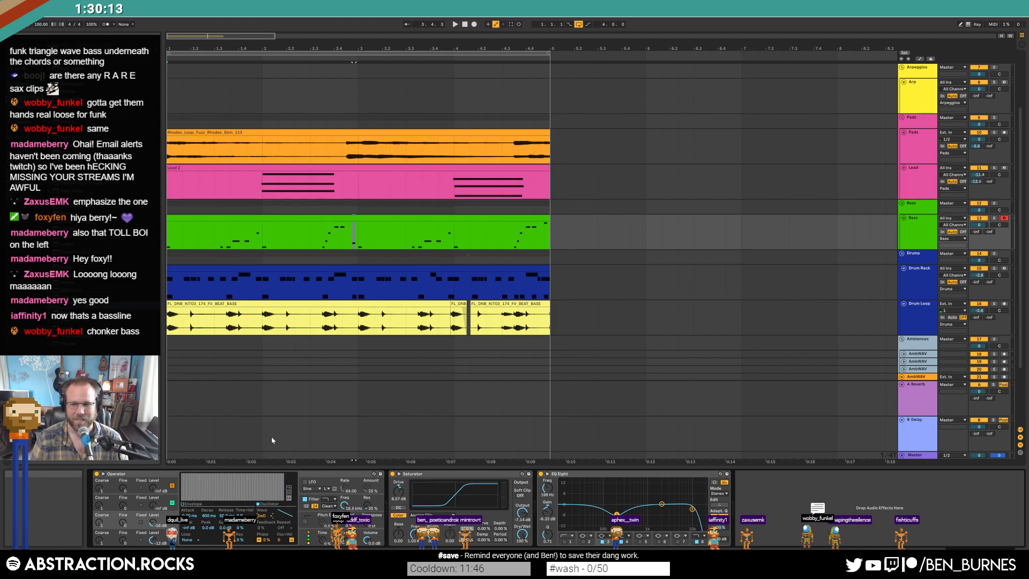
- Raise the Saturator's drive to about 14.3 dB while auditioning the bass in the loop
key(space)
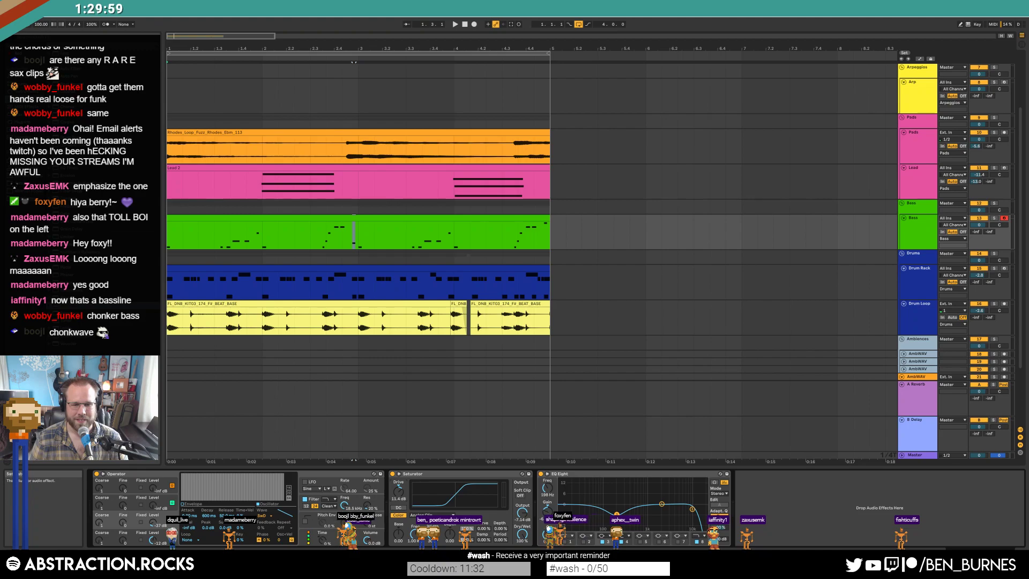
key(space)
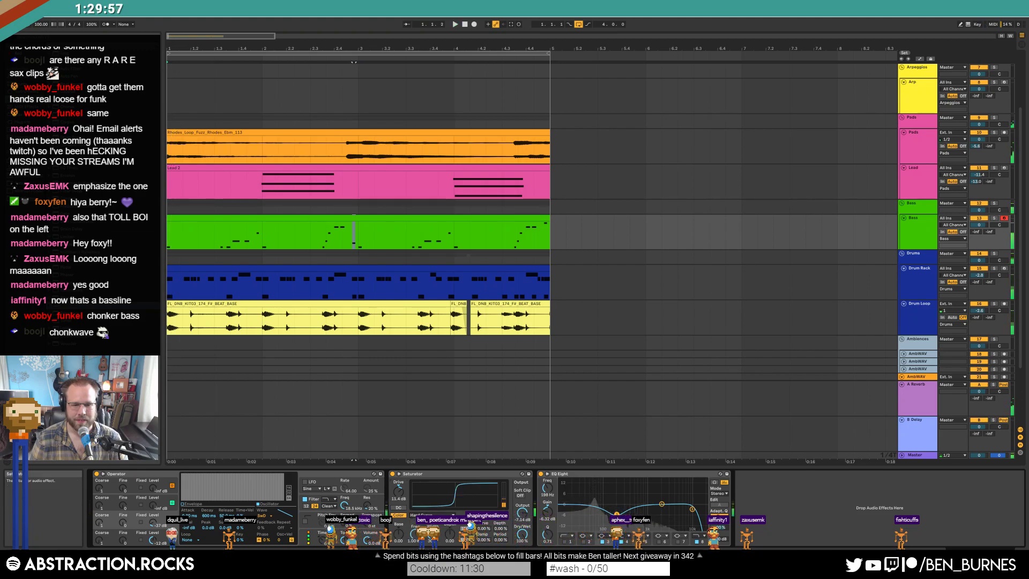
key(space)
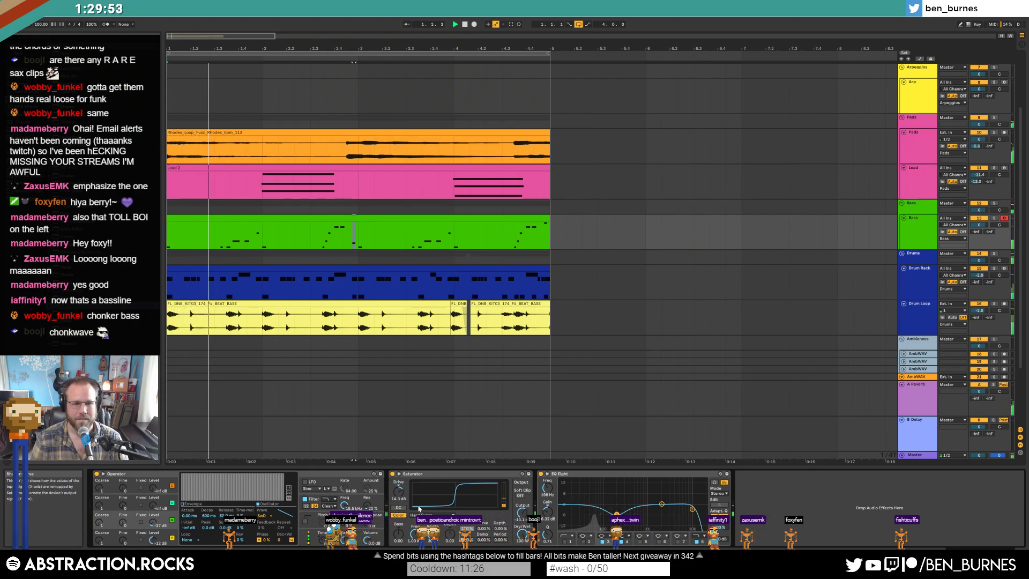
- Shorten the release and lower the sustain in Operator's oscillator amplitude envelope
click(188, 507)
drag(270, 498, 258, 499)
drag(204, 475, 205, 484)
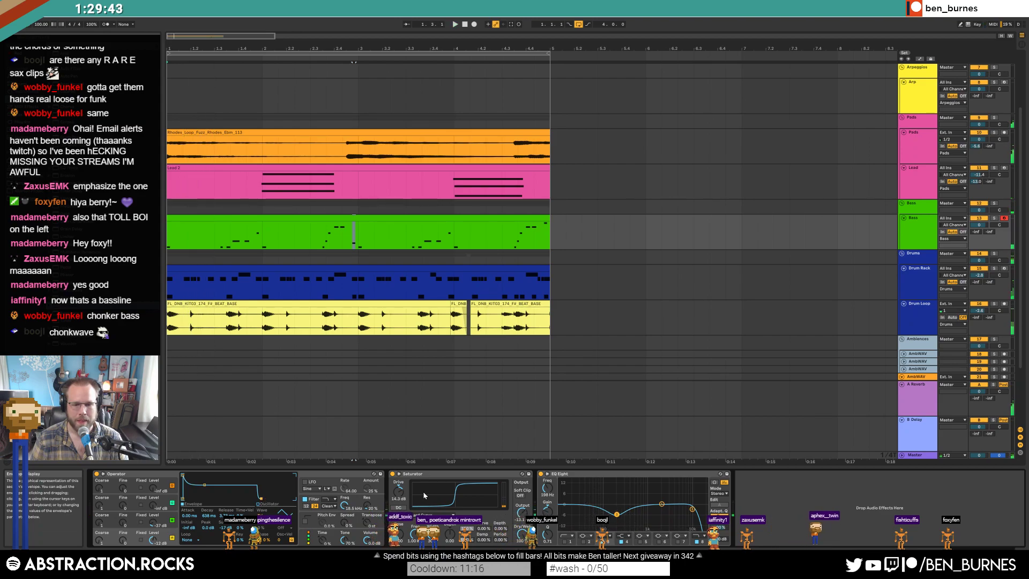
- Choose a new waveform for Operator's oscillator B and play the loop
click(110, 516)
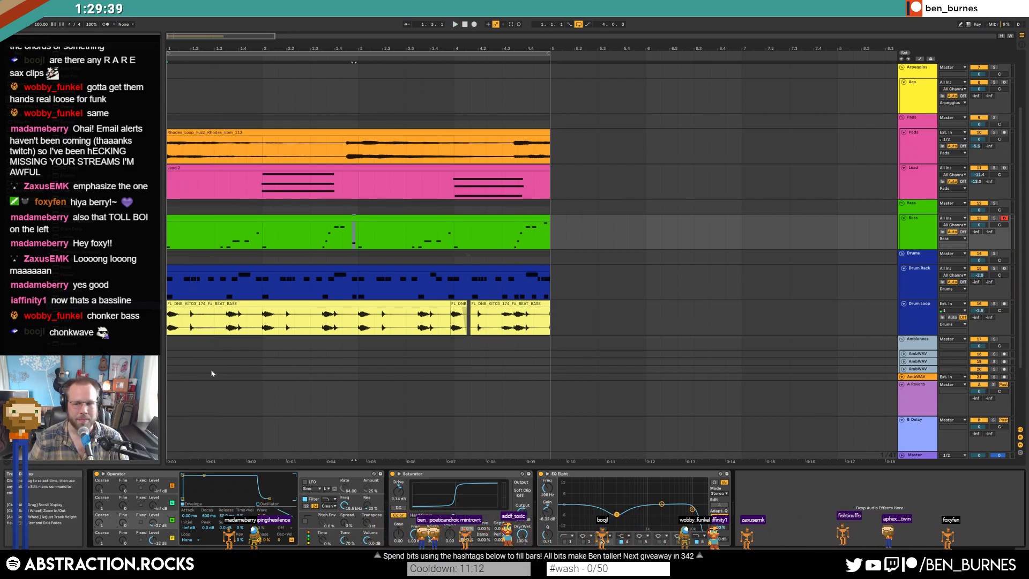
key(space)
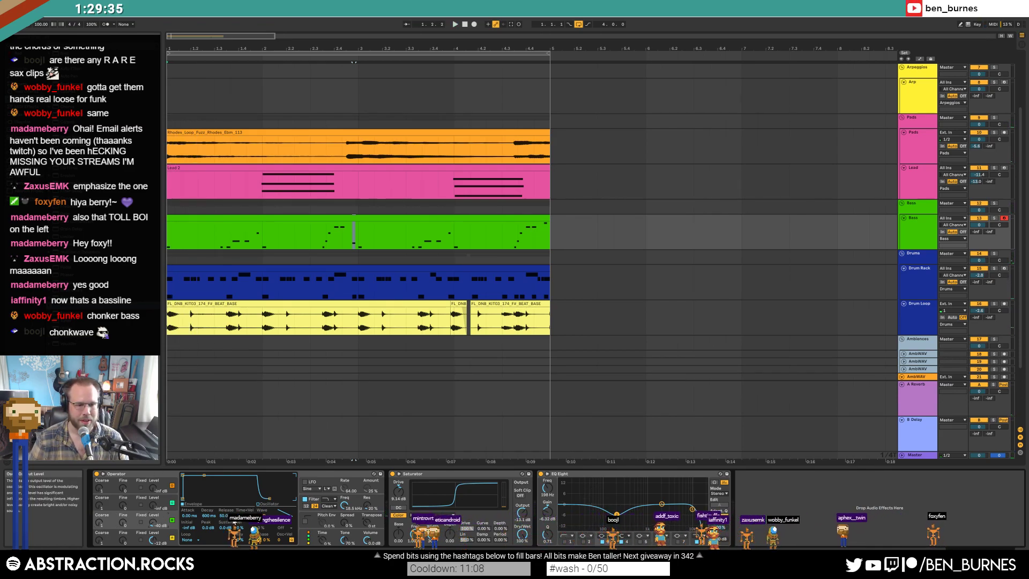
click(265, 518)
click(271, 418)
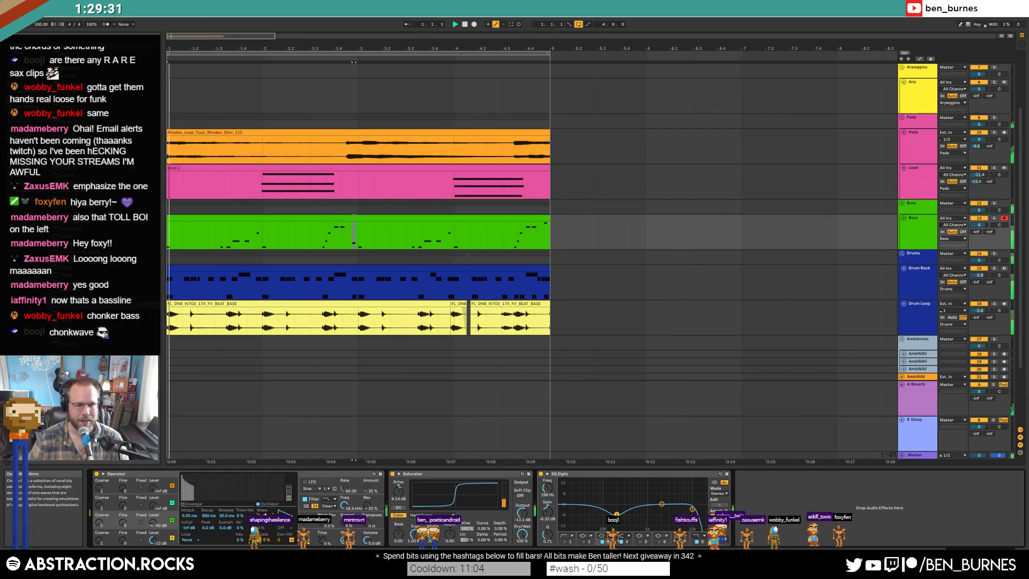
- Lower Operator's filter cutoff and adjust oscillator B's output level while the loop plays
drag(344, 504, 344, 525)
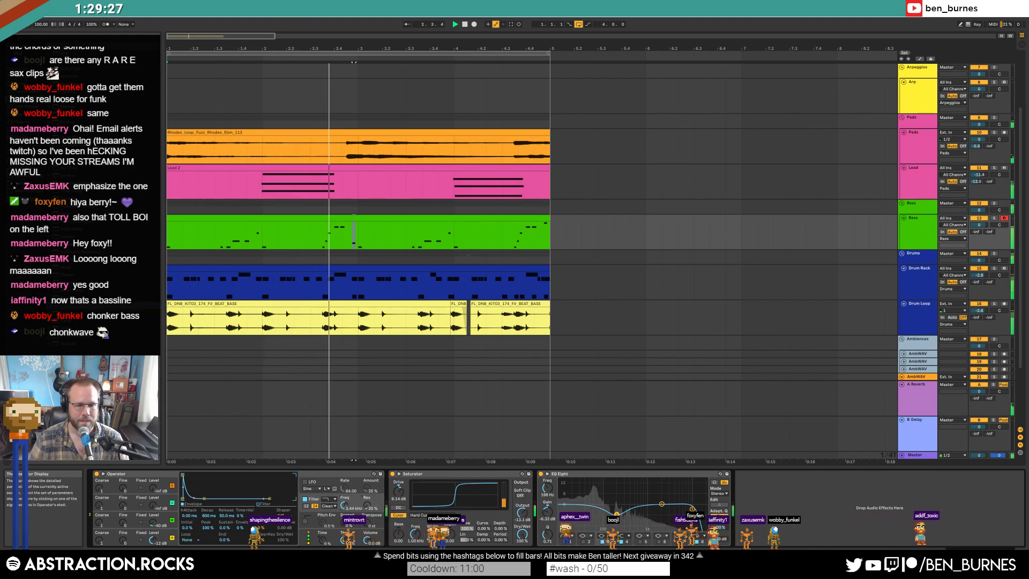
drag(153, 524, 153, 509)
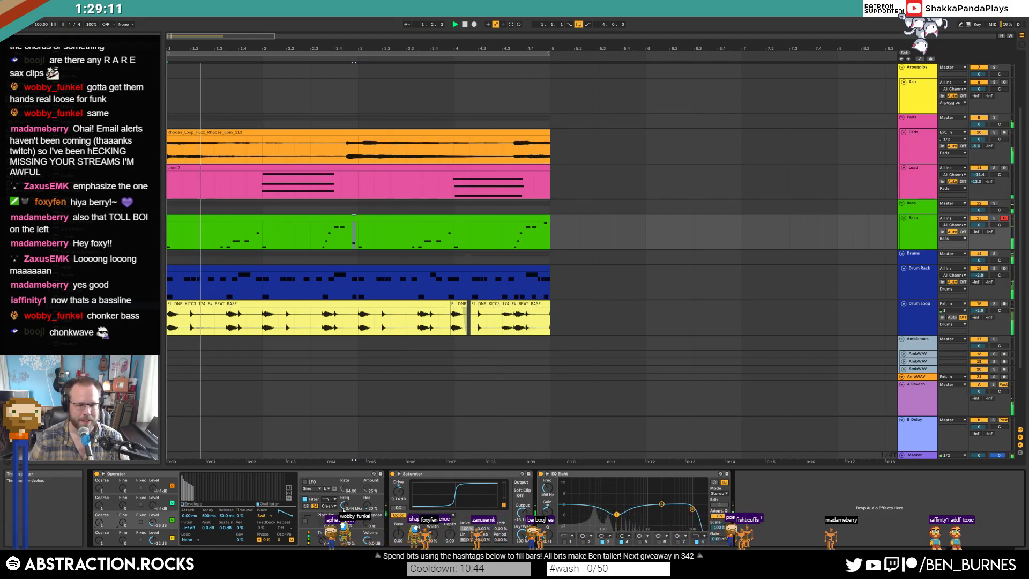
click(343, 507)
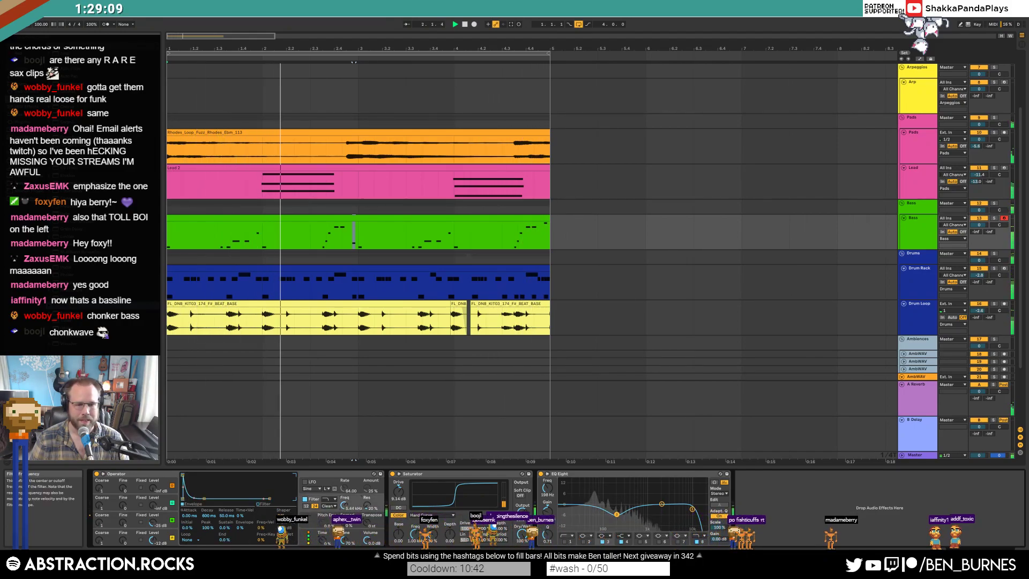
- Change oscillator B's waveform again and lower Operator's filter cutoff to about 447 Hz
click(166, 519)
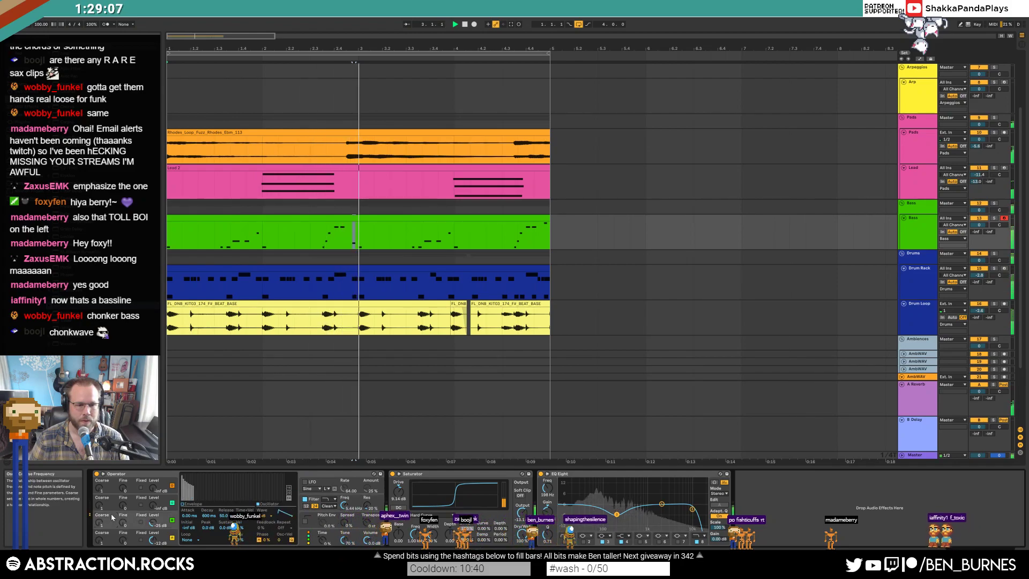
click(271, 517)
click(273, 429)
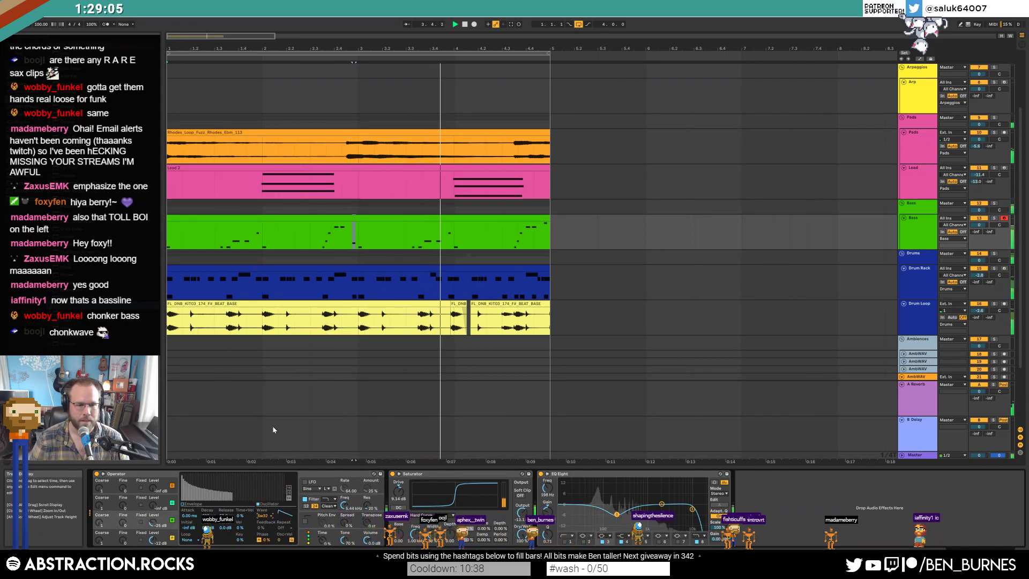
click(260, 515)
click(259, 509)
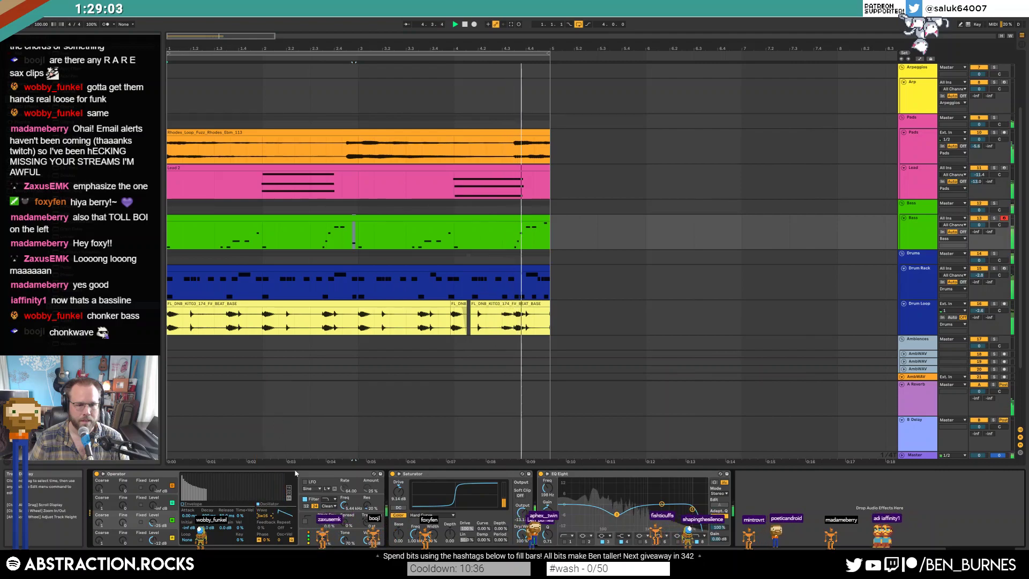
drag(343, 506, 343, 515)
key(space)
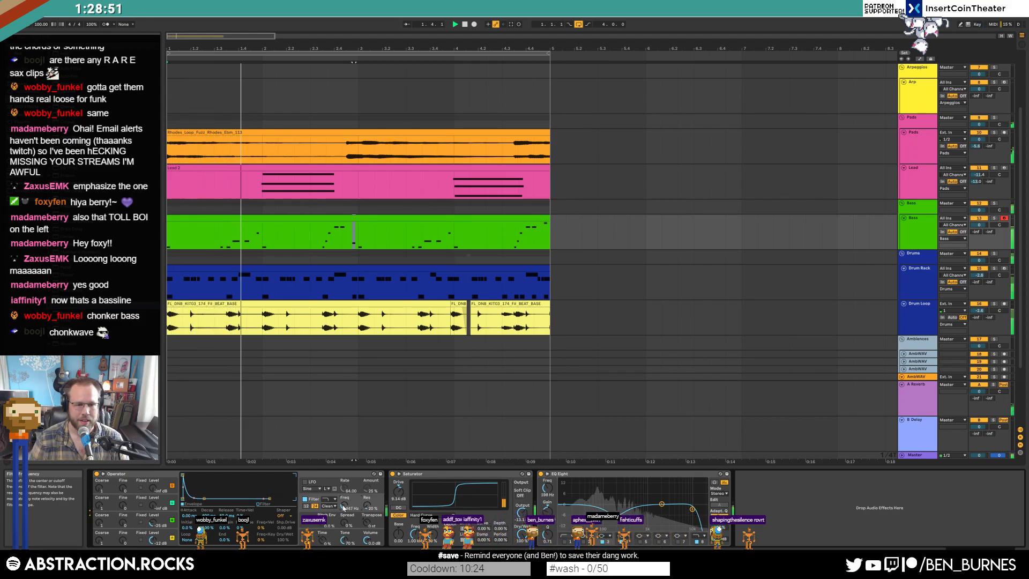
- Shift the bass EQ Eight's low-mid cut to about 120 Hz and move the next band to a boost near 562 Hz
drag(616, 514, 620, 514)
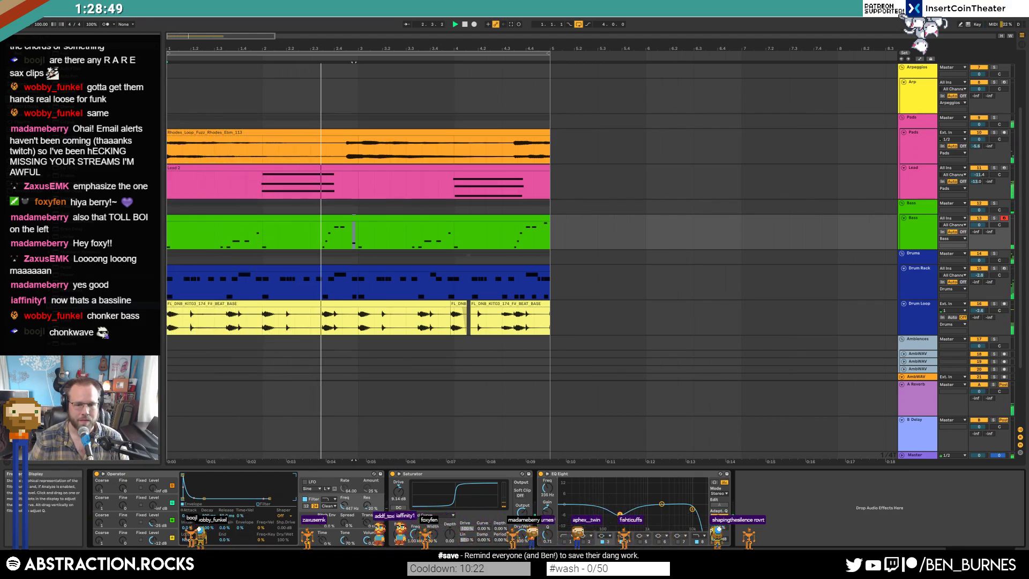
click(696, 542)
drag(662, 504, 640, 497)
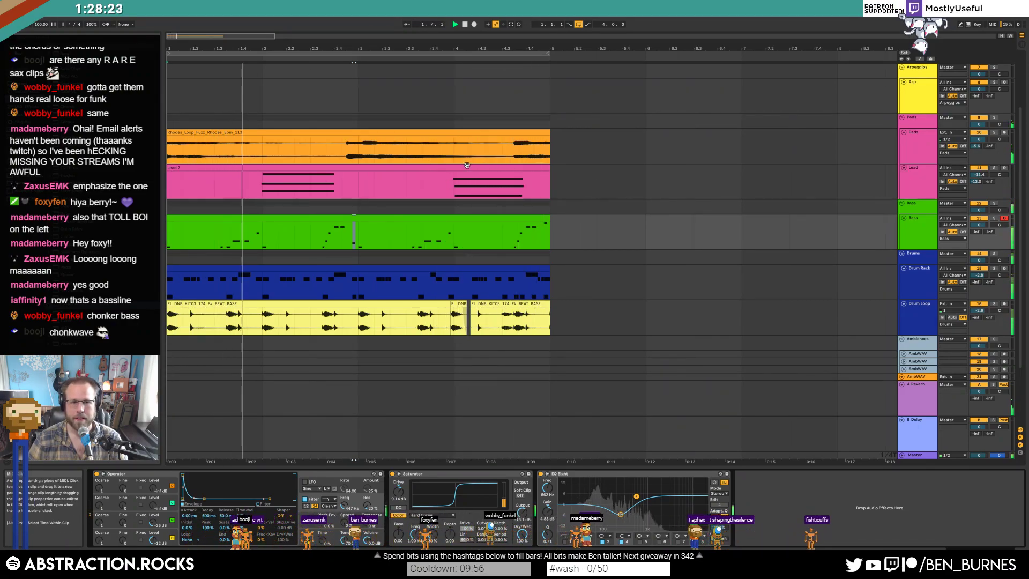
click(981, 194)
key(space)
scroll(500, 282, up, 2)
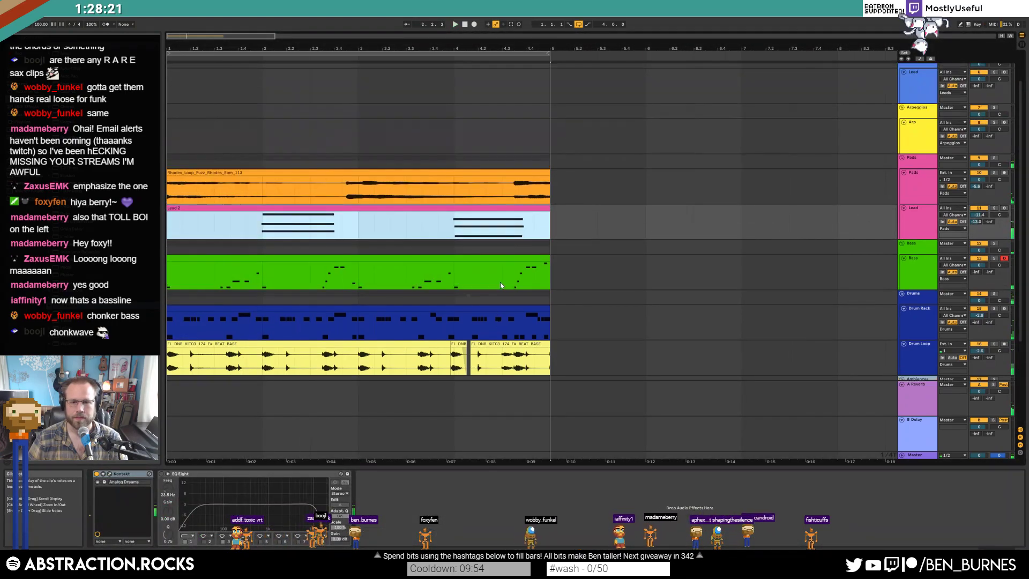
scroll(863, 147, up, 2)
click(914, 115)
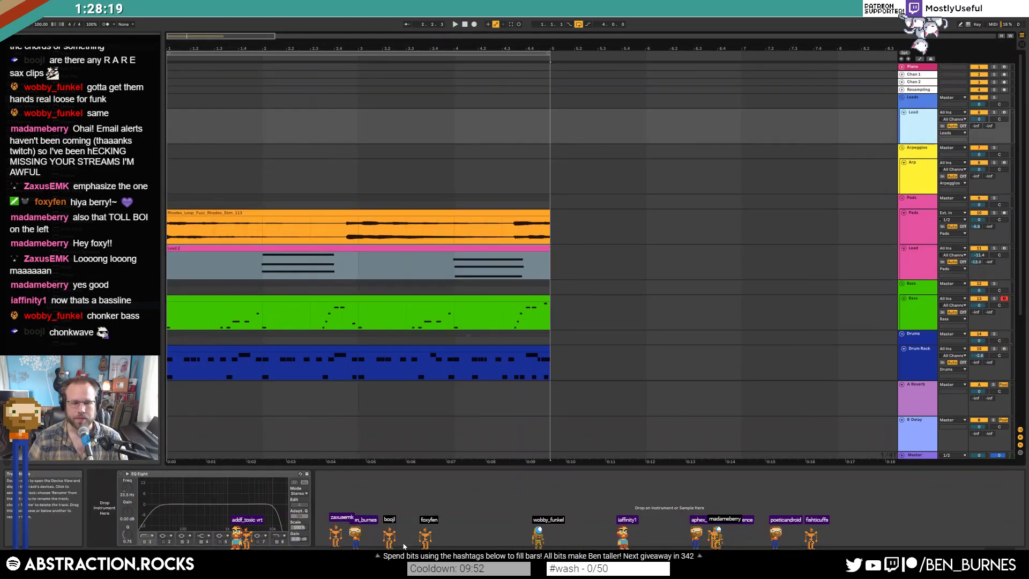
key(alt+Tab)
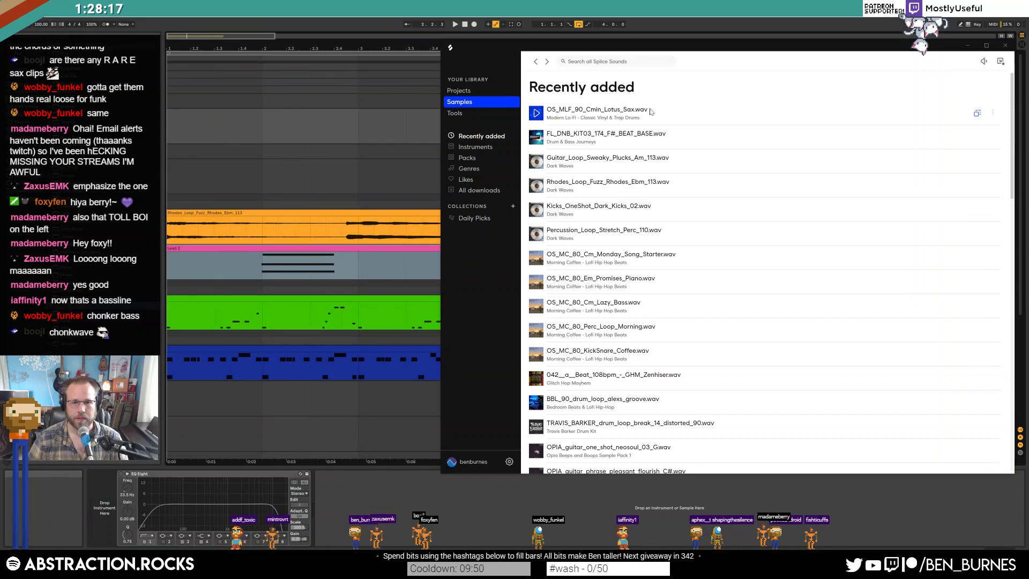
drag(614, 111, 172, 128)
click(430, 240)
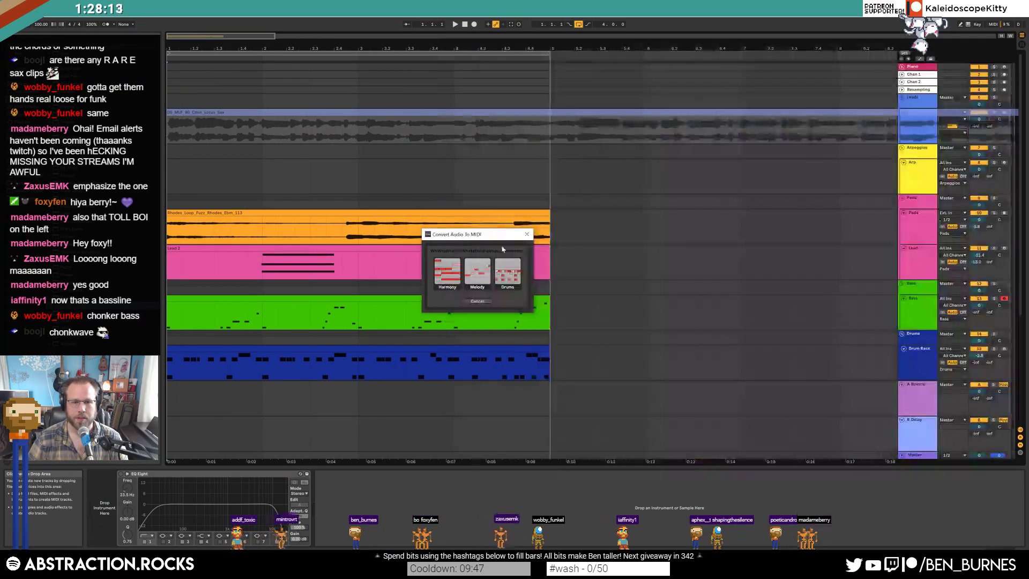
click(527, 235)
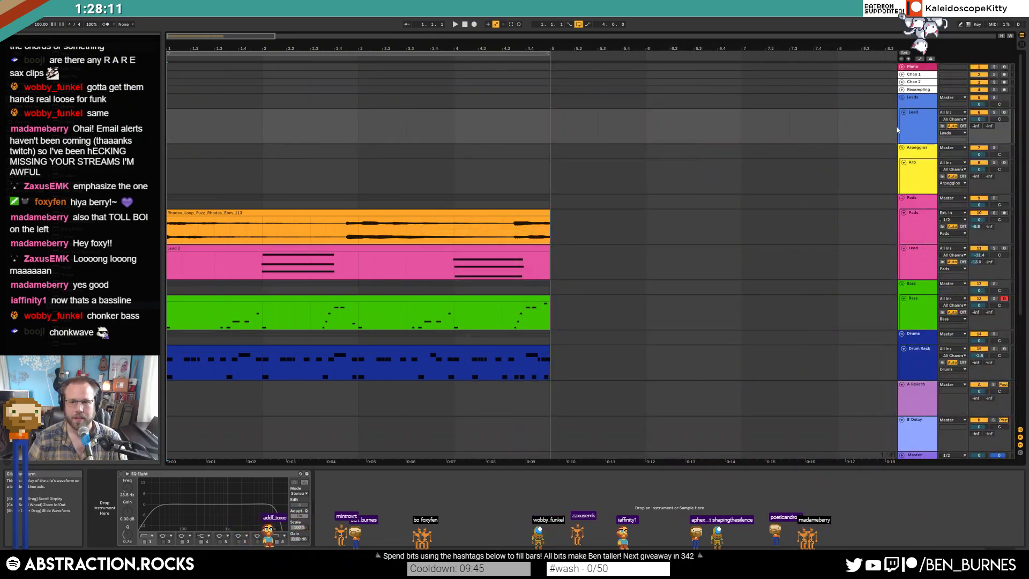
- Add an audio track below the Leads group's Lead track and place OS_MLF_90_Cmin_Lotus_Sax.wav from Splice at bar 1
click(928, 126)
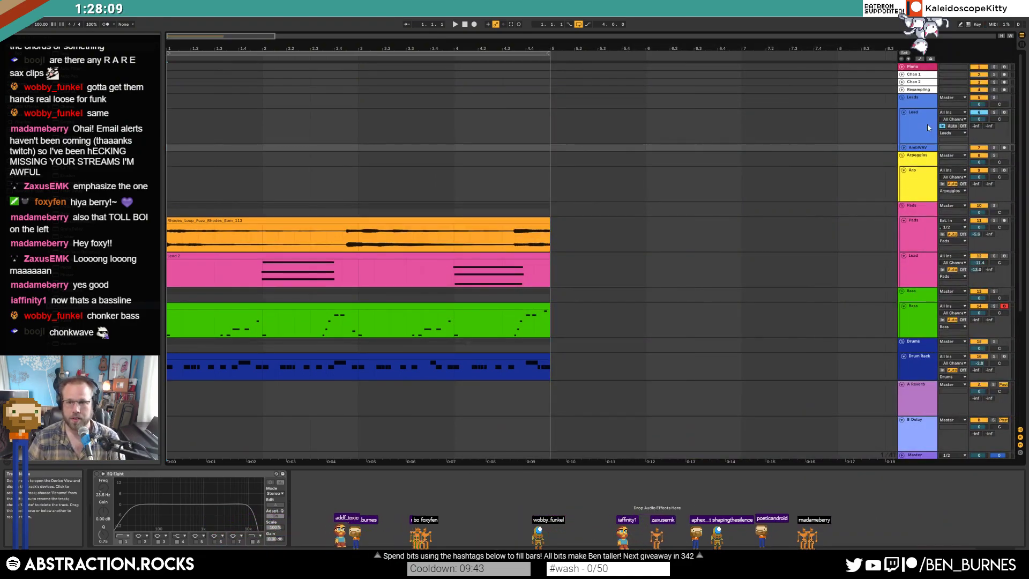
key(alt+Tab)
drag(580, 113, 171, 151)
key(alt+Tab)
- Extend the loop to nine bars to cover the sax sample and unfold its track
drag(312, 36, 312, 20)
drag(402, 55, 701, 53)
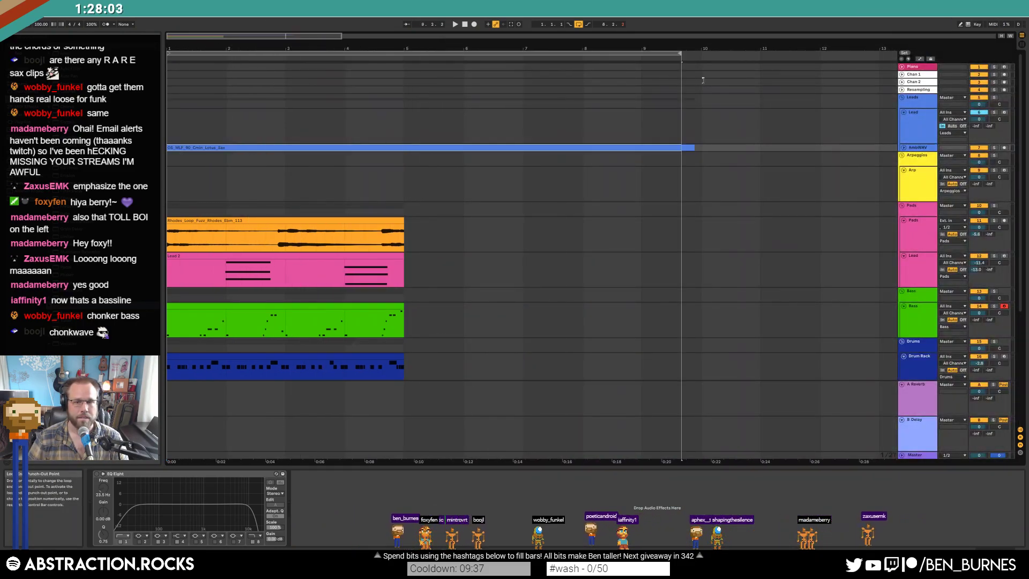
click(903, 149)
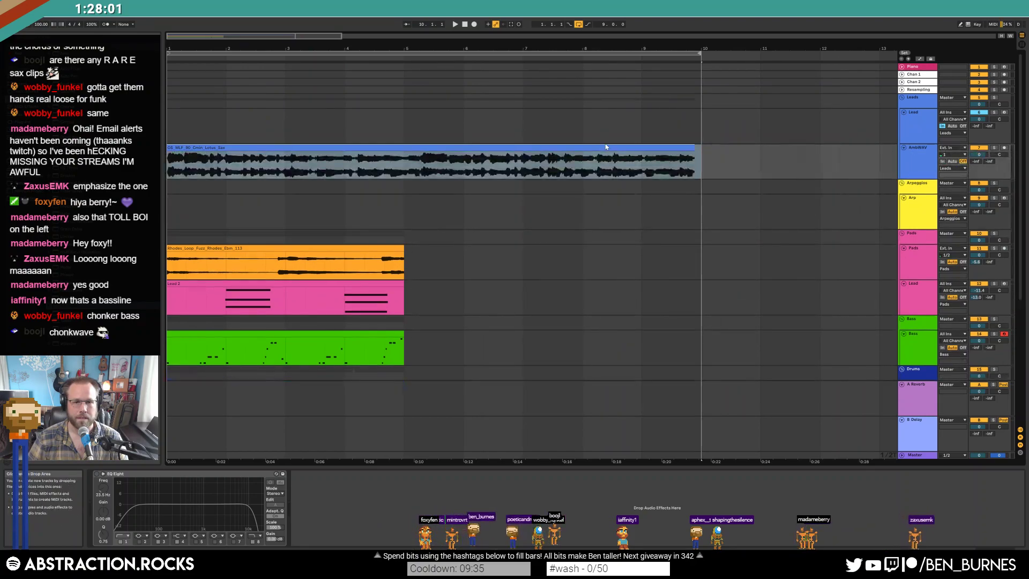
- Set the project tempo to 90 BPM and play the loop with the sax sample
click(306, 145)
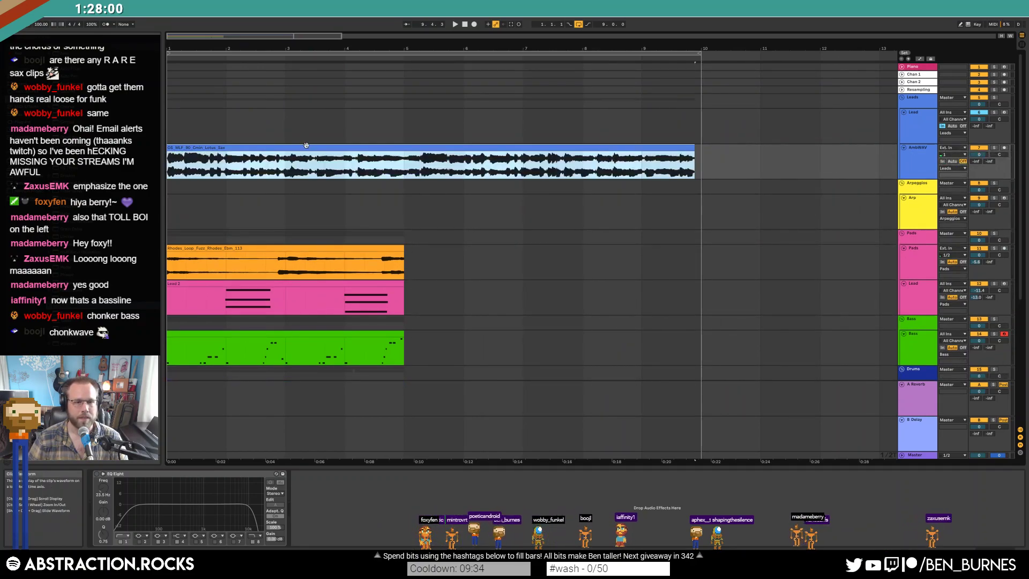
click(44, 24)
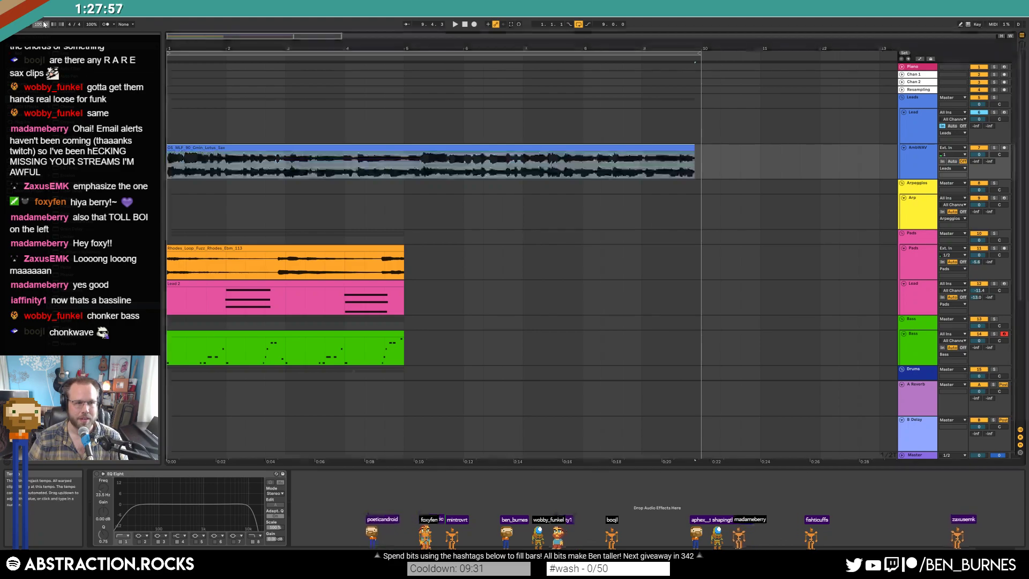
key(Return)
key(space)
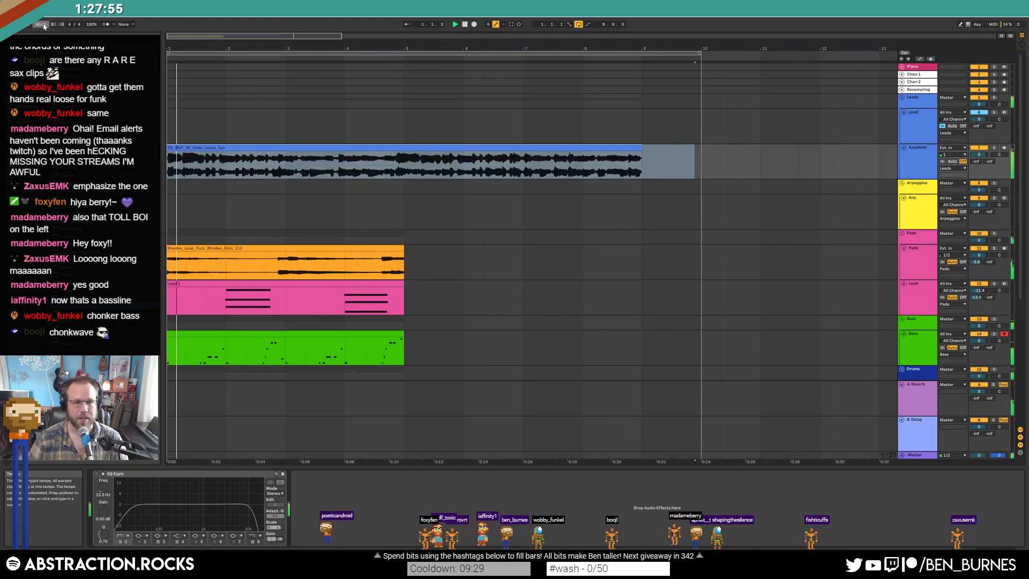
- Shorten the loop to the first four bars and set the project tempo to 100 BPM
click(180, 146)
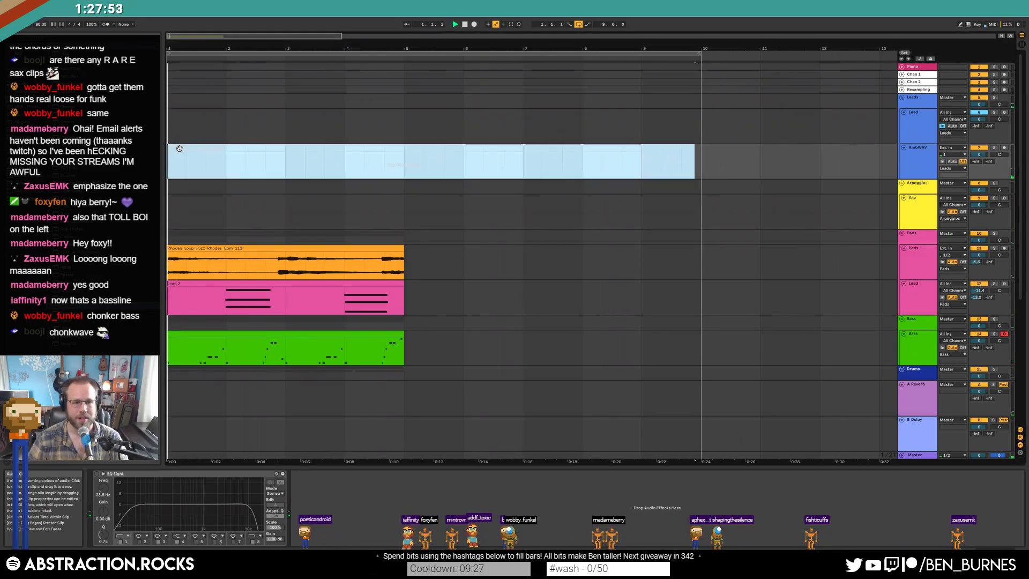
drag(699, 53, 404, 91)
key(space)
click(38, 24)
text(100)
key(Return)
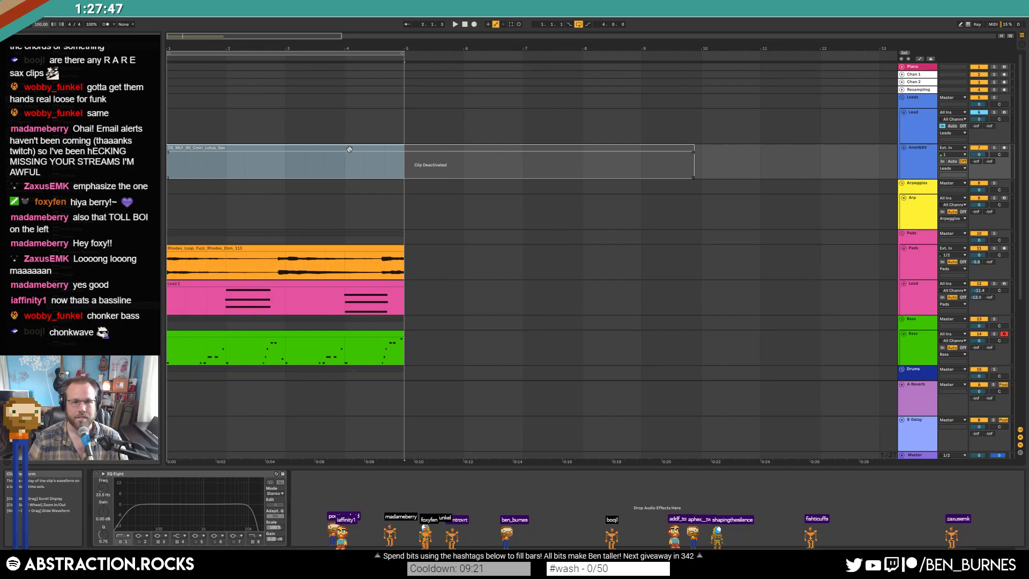
- Reactivate the sax clip and briefly play it with the other parts
key(0)
key(space)
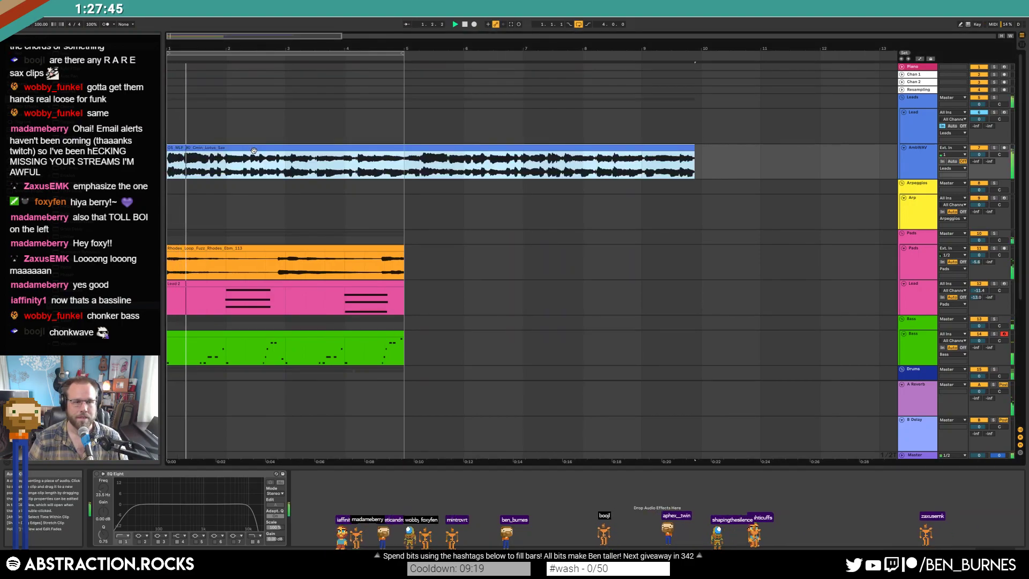
key(space)
- Open the sax clip's properties and turn on Warp
double_click(254, 151)
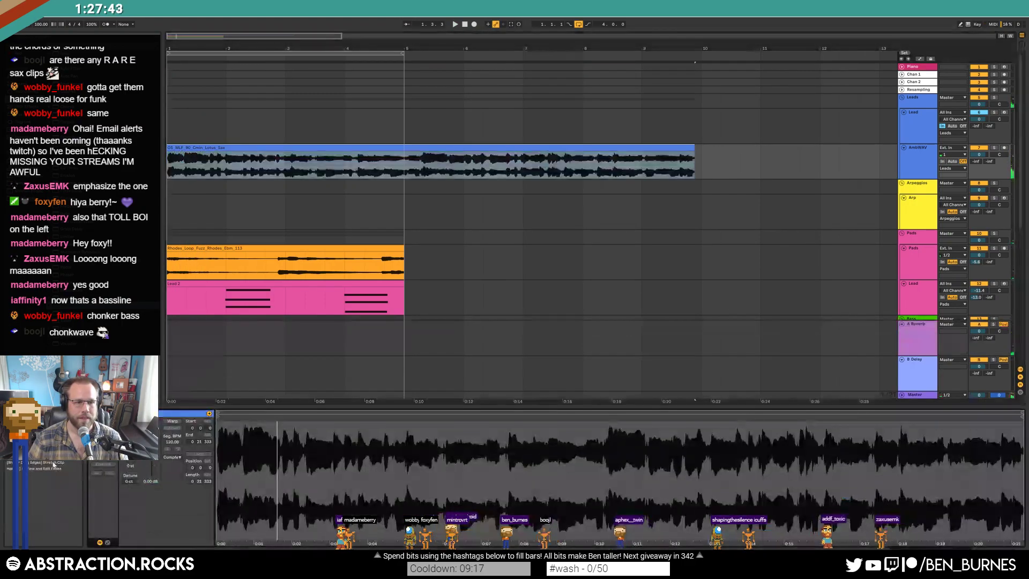
click(172, 421)
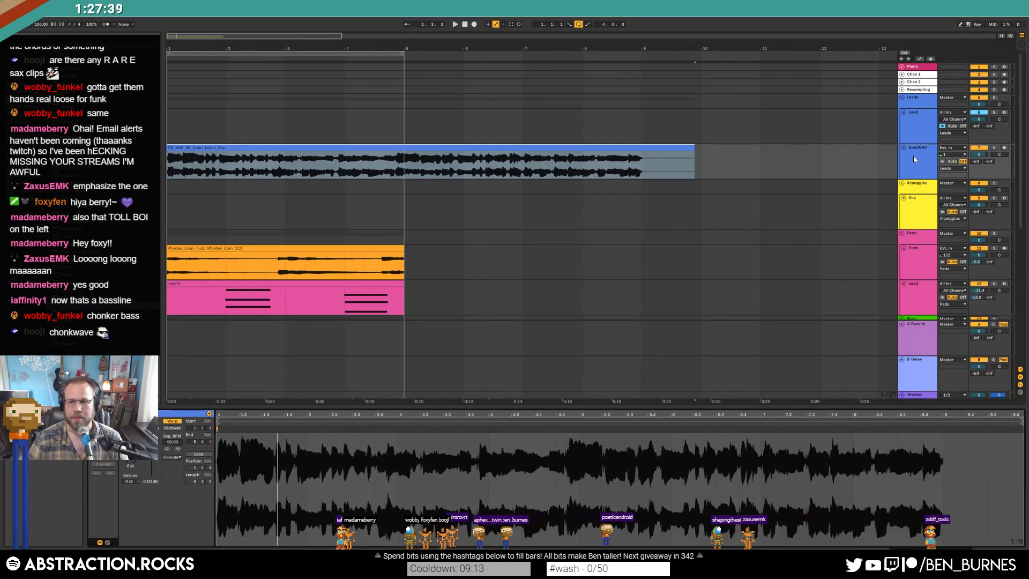
drag(176, 41, 176, 80)
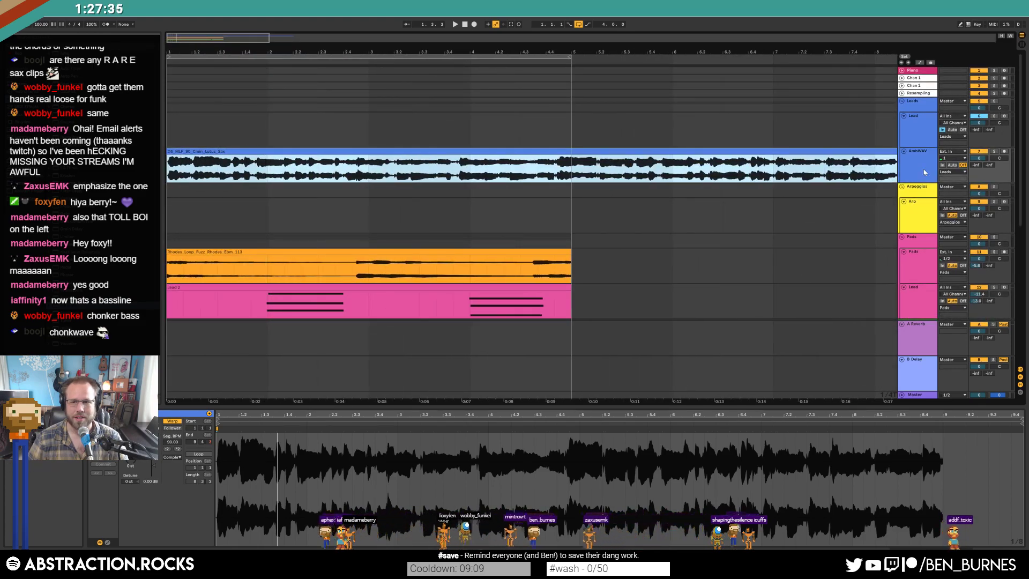
- Transpose the sax clip down 12 semitones and audition it
drag(131, 459, 131, 465)
key(space)
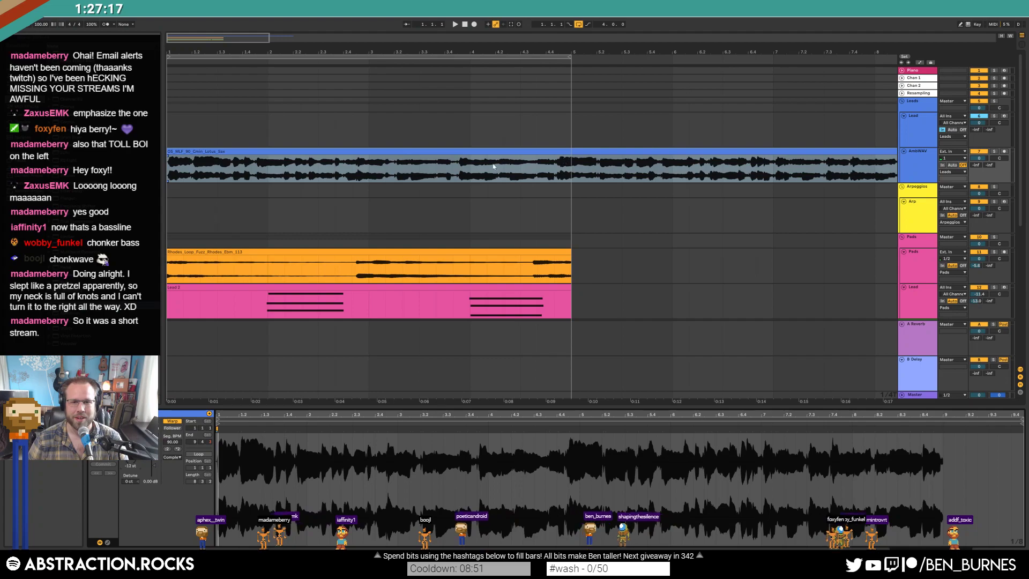
- Split the sax clip just before bar 5 and move its remainder out of the loop to about bar 6.4
click(453, 173)
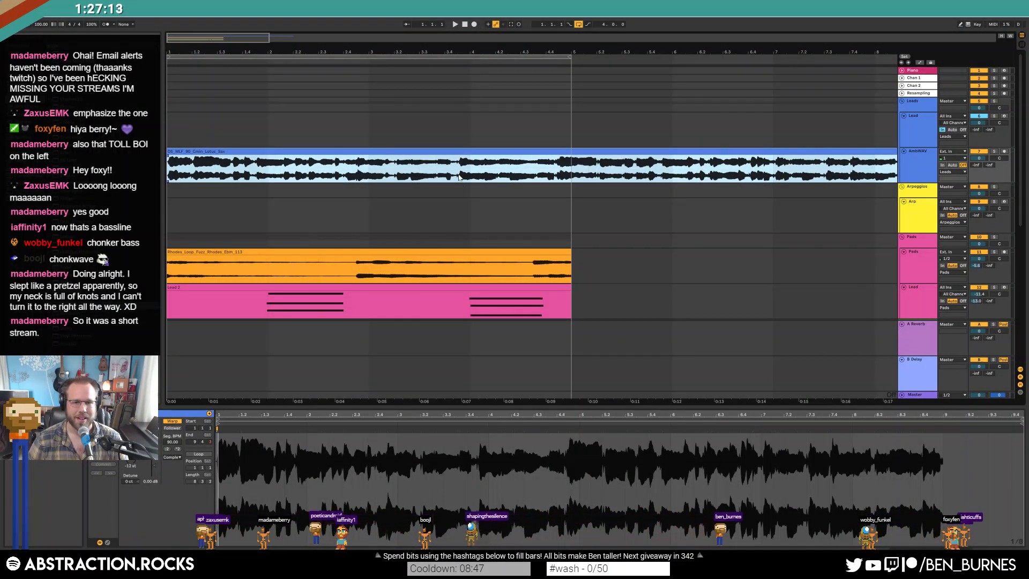
drag(459, 183, 498, 180)
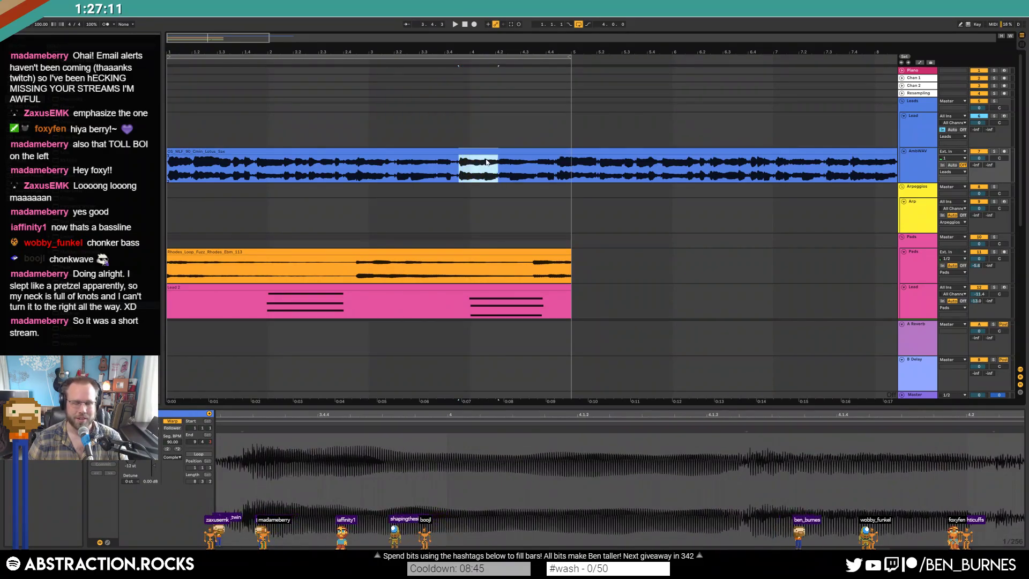
click(454, 169)
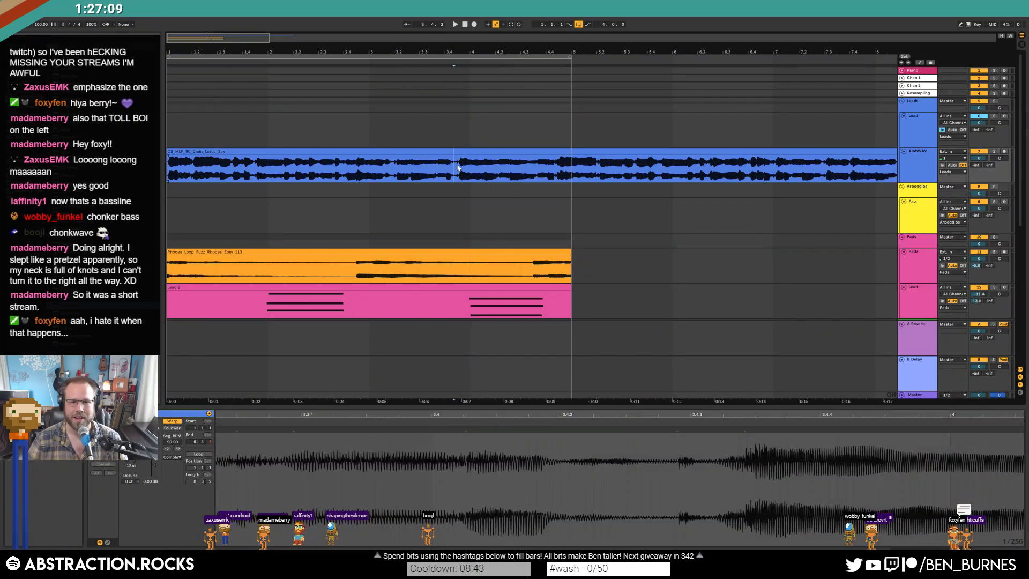
scroll(453, 168, down, 8)
scroll(191, 172, up, 3)
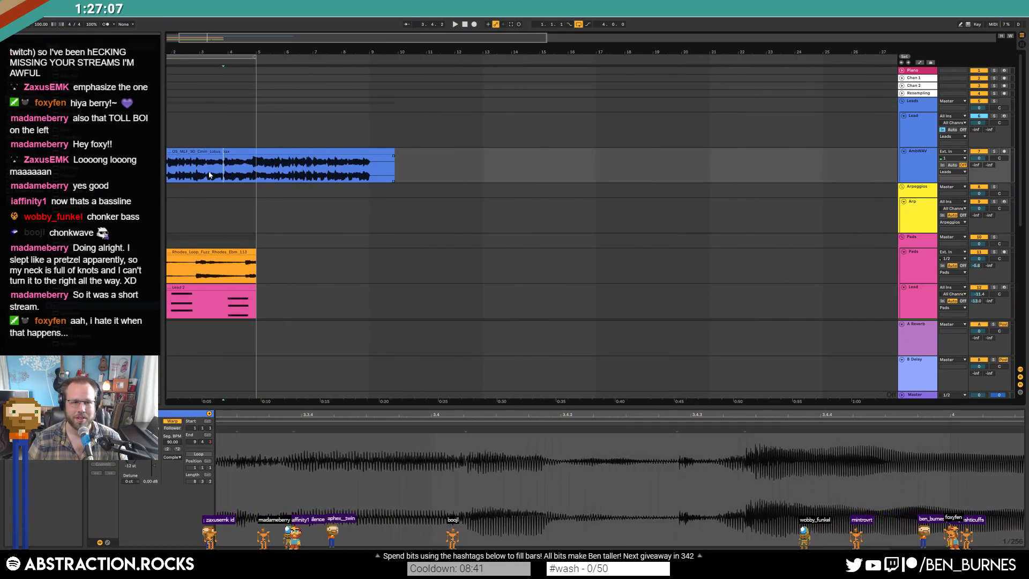
drag(416, 173, 253, 175)
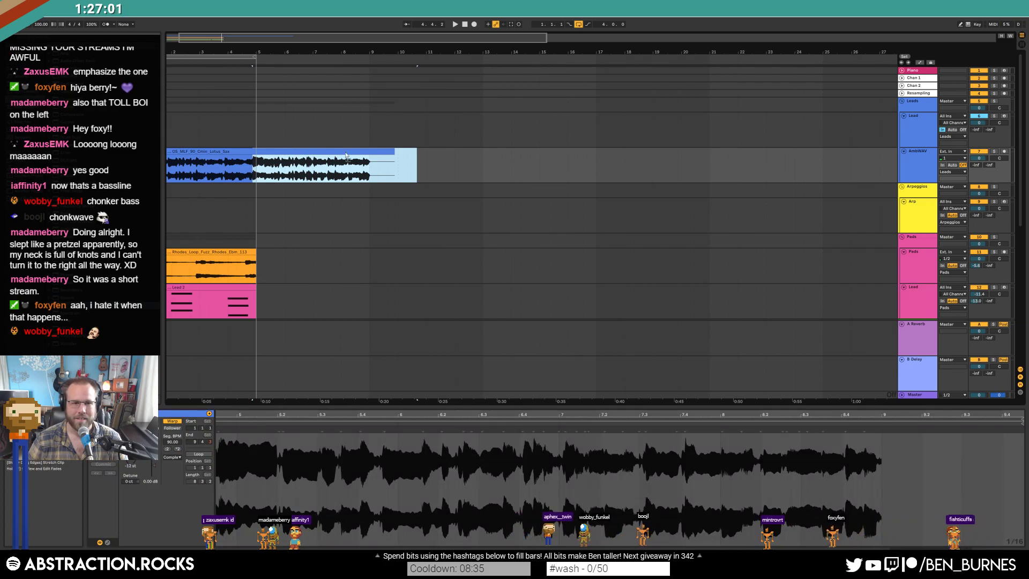
drag(339, 156, 391, 155)
drag(313, 55, 313, 96)
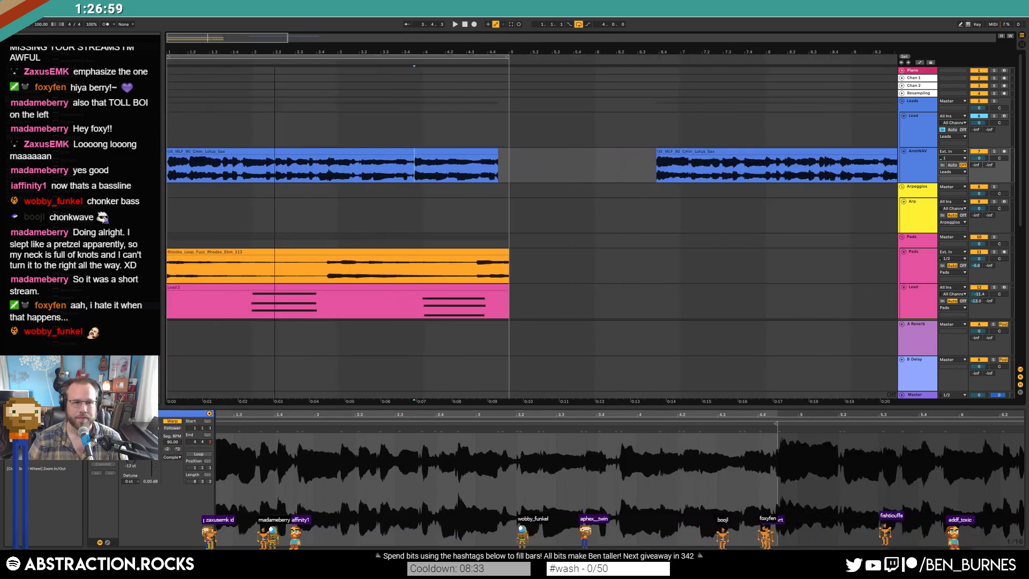
- Enable EQ Eight on the sax track and raise its low-cut frequency to about 153 Hz during playback
double_click(918, 163)
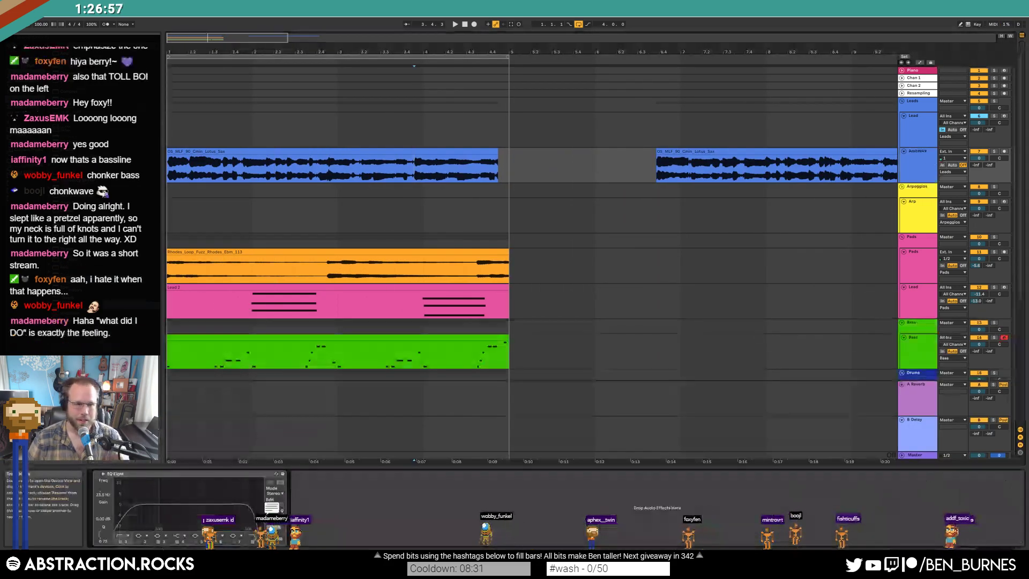
click(97, 475)
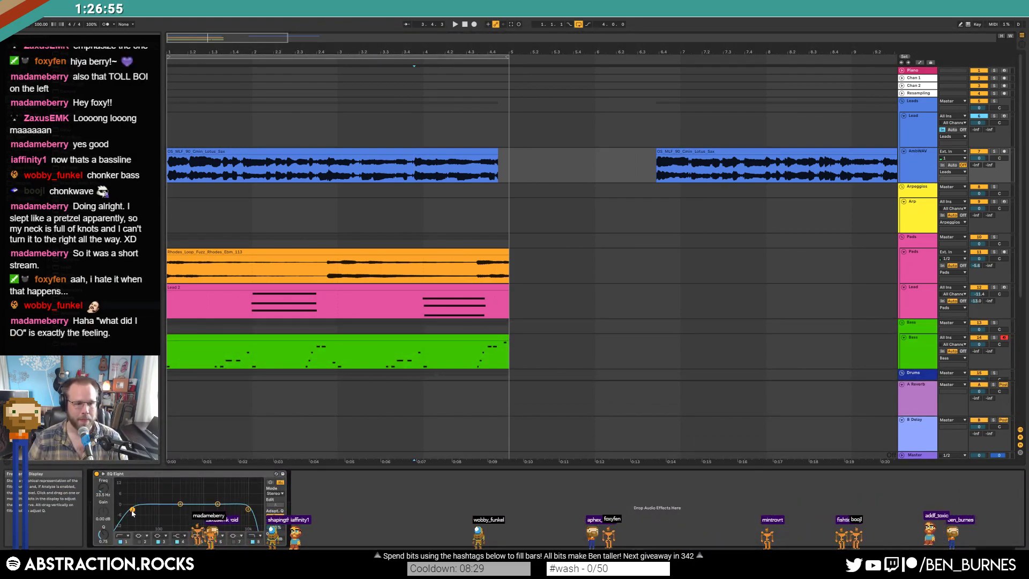
key(space)
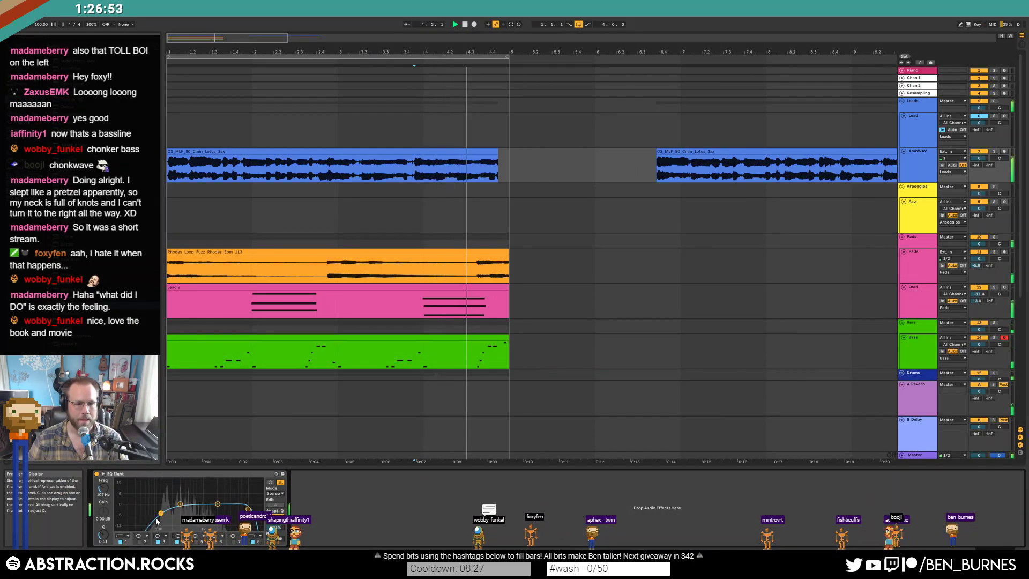
drag(161, 513, 168, 513)
key(space)
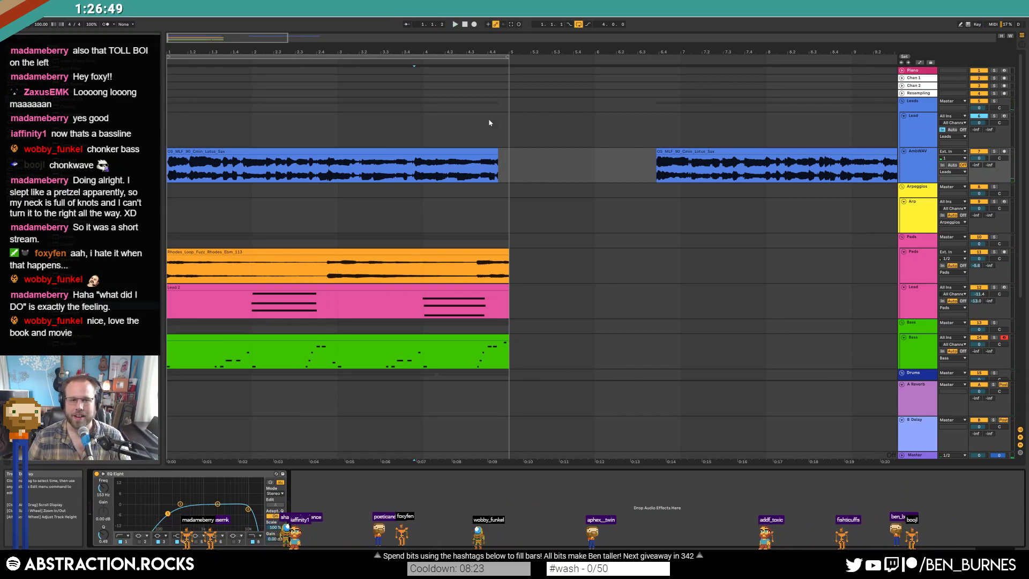
- Shift the start of the looped sax clip to the onset of its first note and check the timing by playing it
click(249, 153)
key(plus)
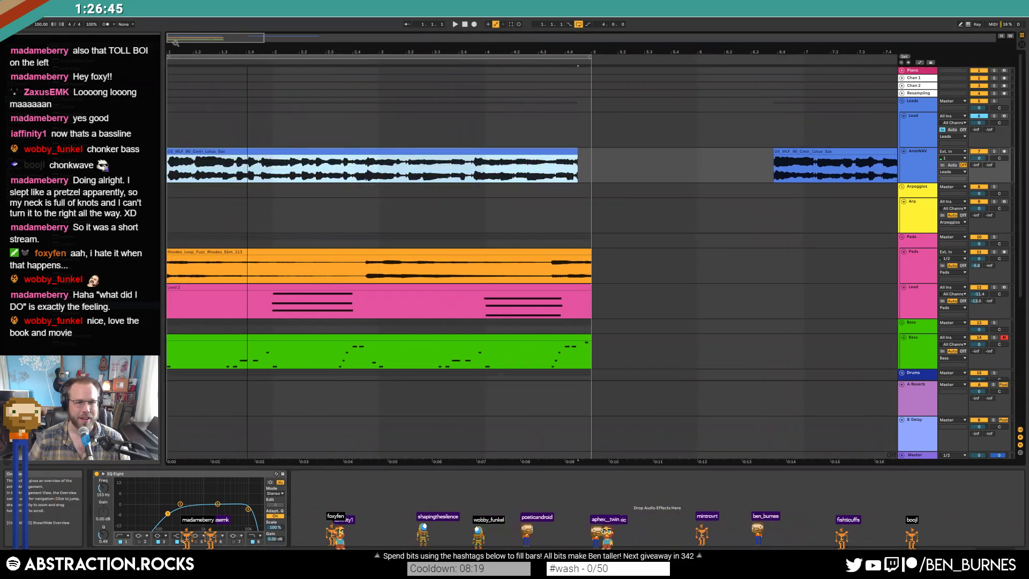
double_click(484, 171)
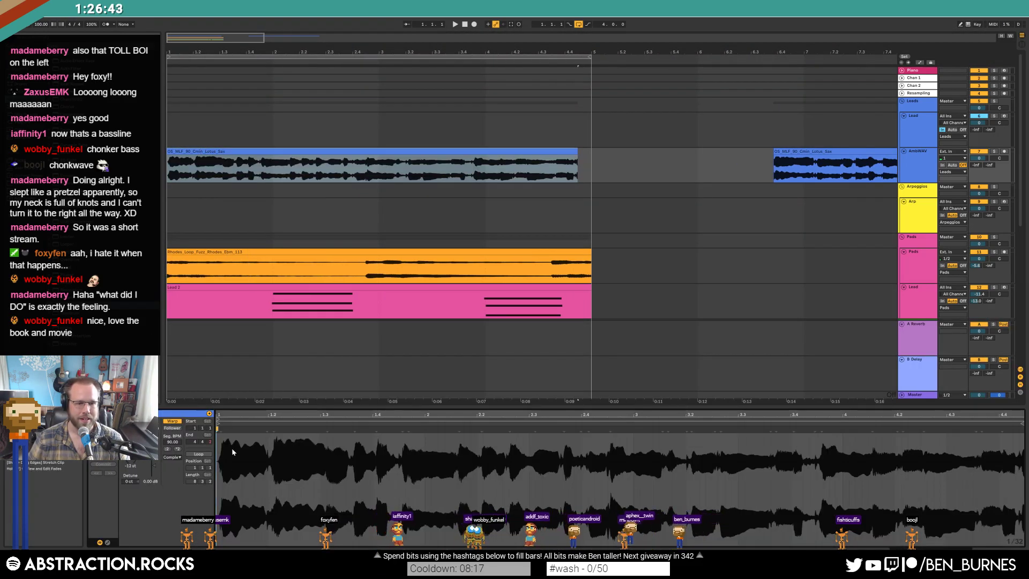
drag(268, 471, 236, 471)
mouse_move(218, 416)
mouse_down()
mouse_move(219, 429)
mouse_move(226, 424)
mouse_up()
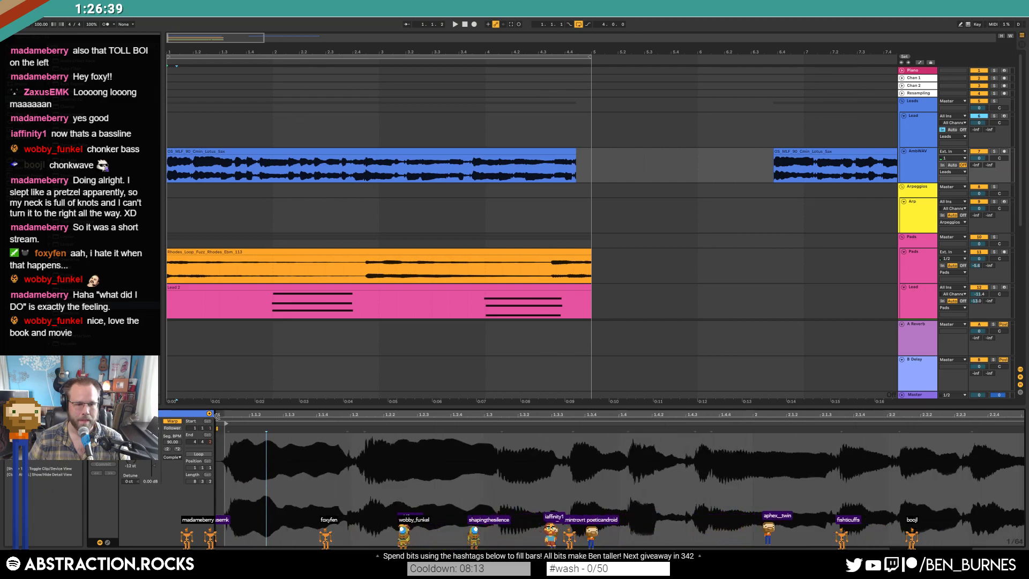
click(219, 419)
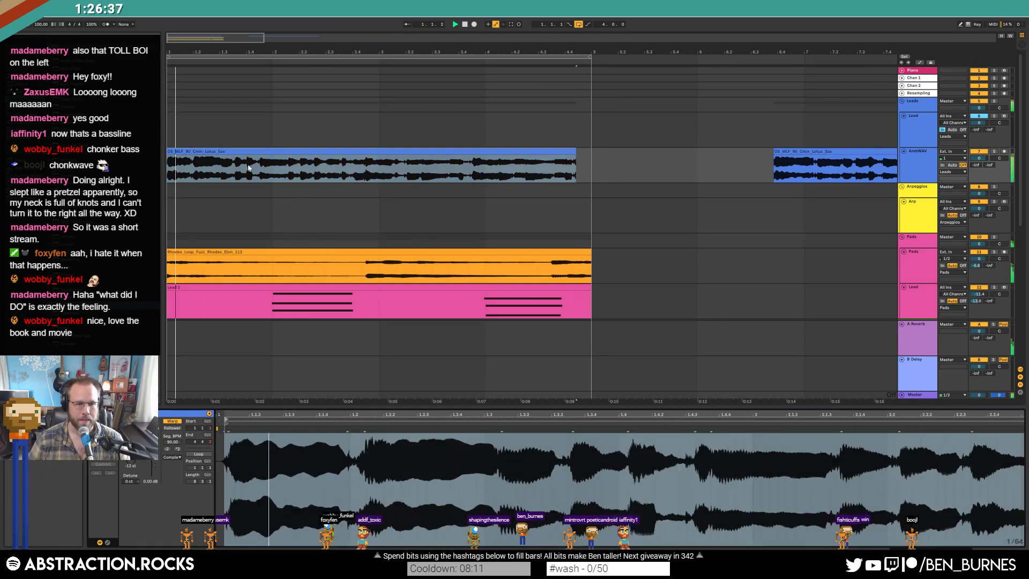
key(space)
drag(232, 416, 234, 471)
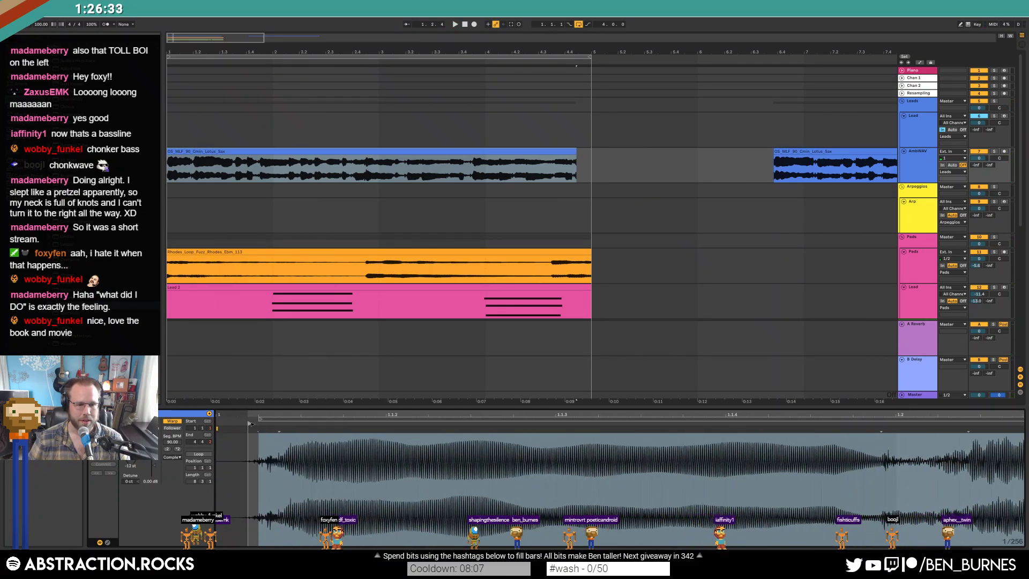
click(257, 423)
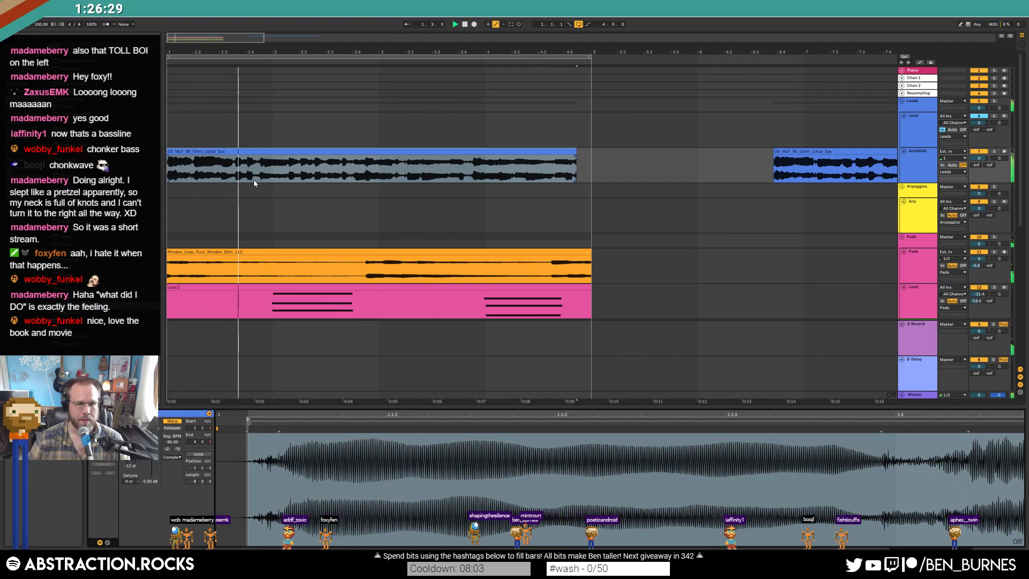
- Cut the sax clip just after bar 2, deactivate the remainder and move it well past the loop
drag(290, 175, 610, 166)
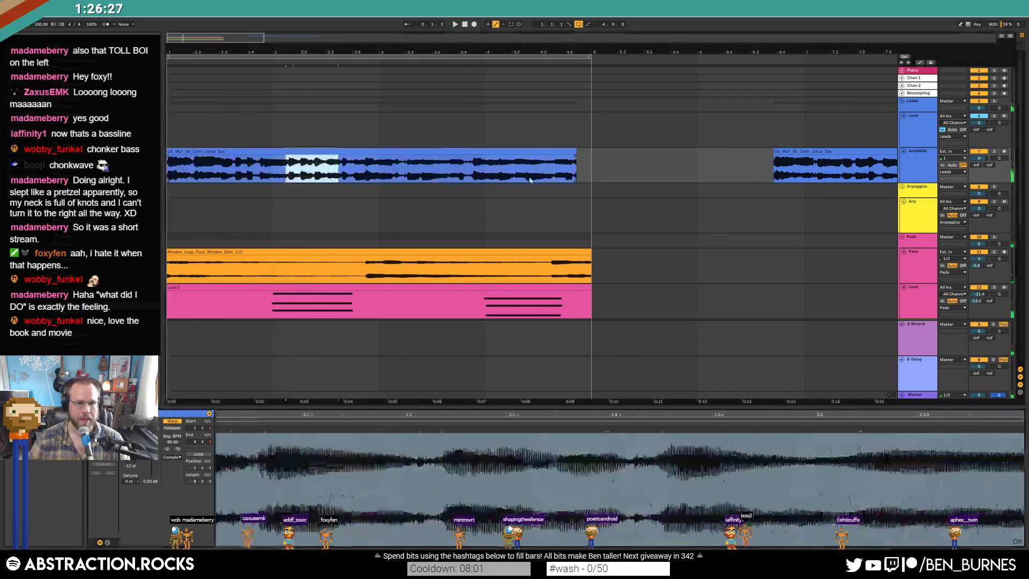
key(0)
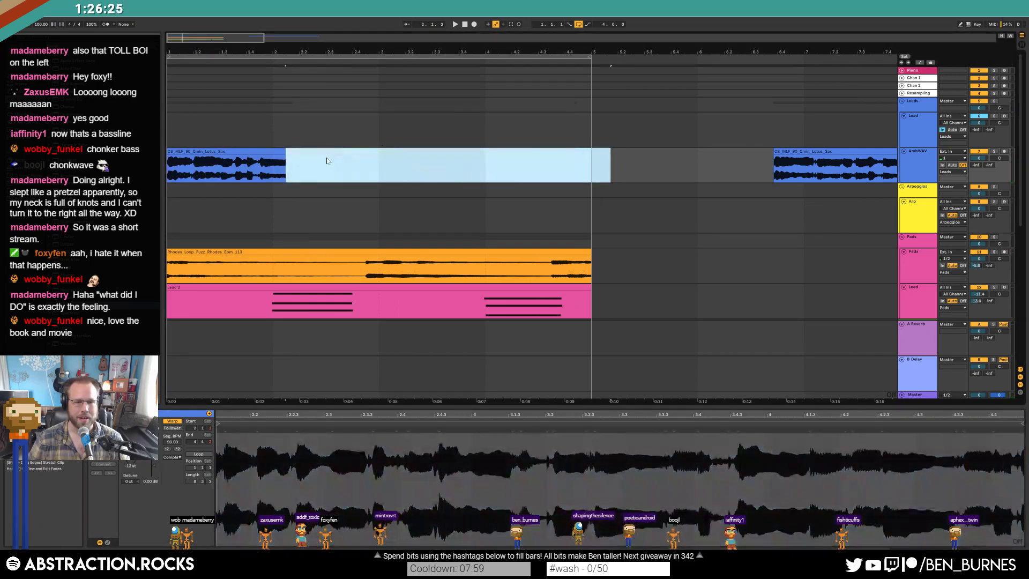
scroll(282, 150, down, 5)
drag(225, 152, 456, 162)
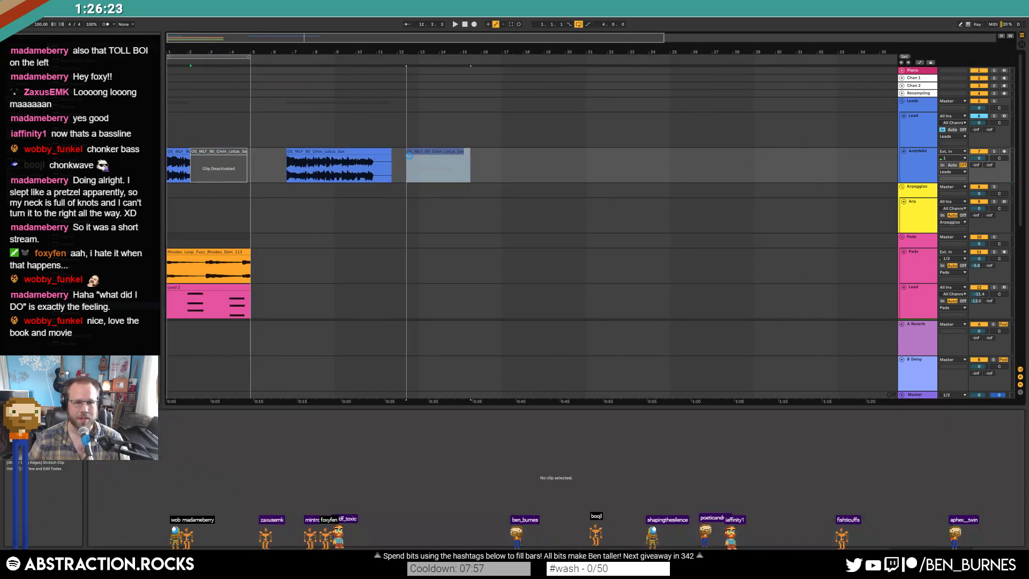
click(268, 165)
drag(184, 52, 188, 115)
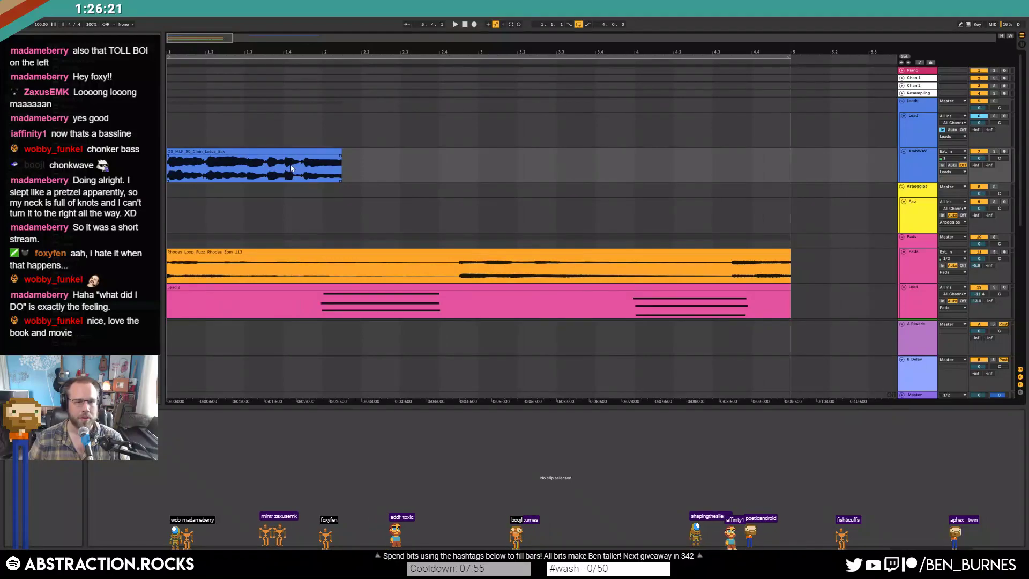
- Show the automation lanes in the arrangement
click(310, 161)
click(394, 163)
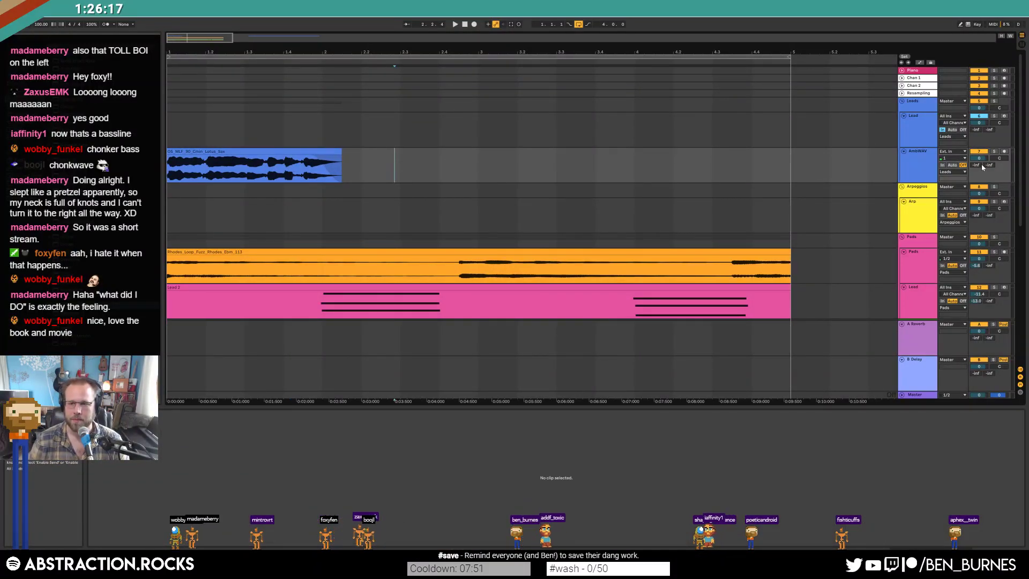
key(a)
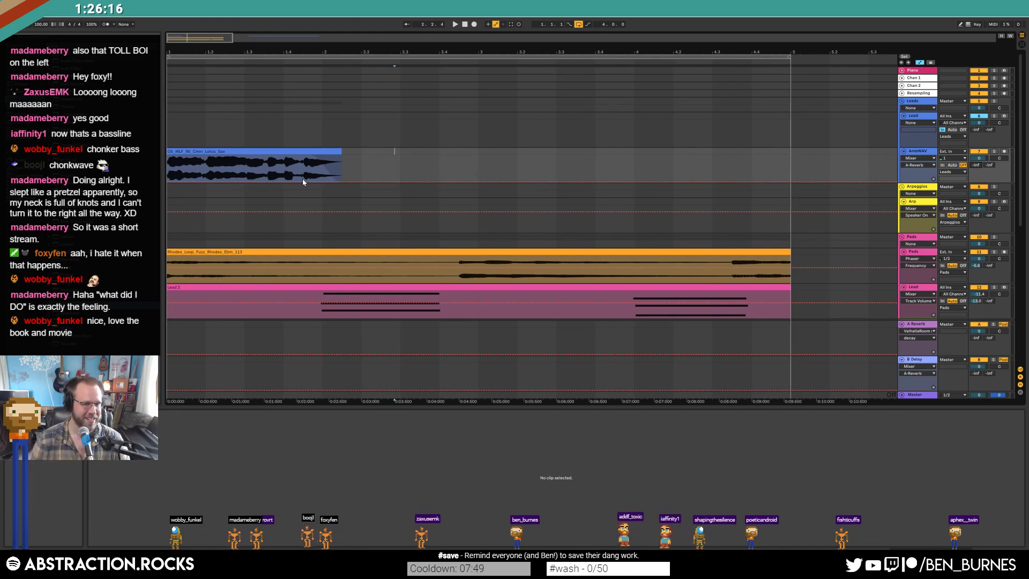
- Automate the sax track's reverb send to ramp up over the phrase's last note and audition it
click(303, 182)
drag(328, 181, 333, 163)
click(286, 170)
key(space)
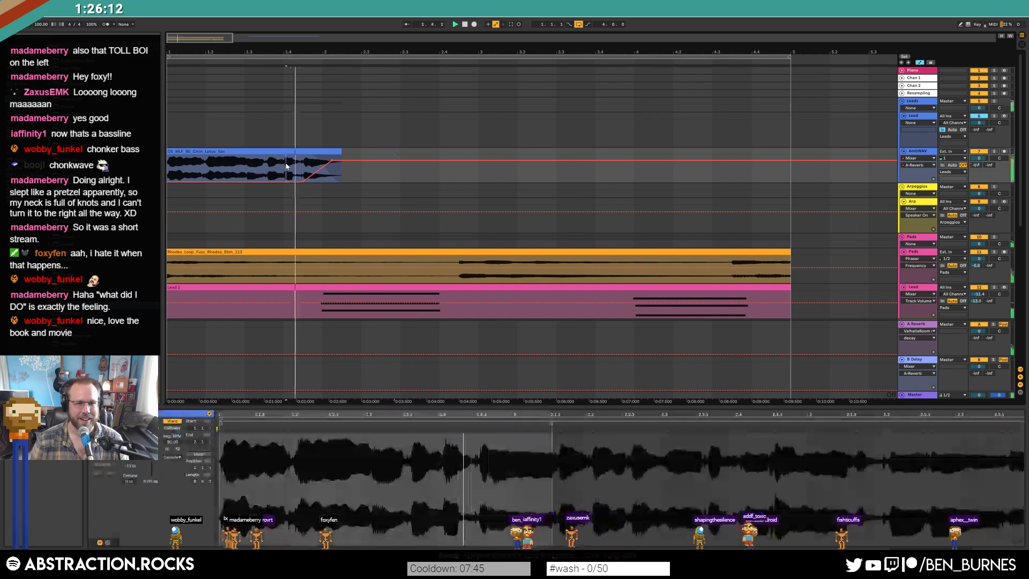
key(space)
- Automate the sax track's delay send to rise steeply to about -5 dB on the phrase's last note
click(990, 165)
click(301, 181)
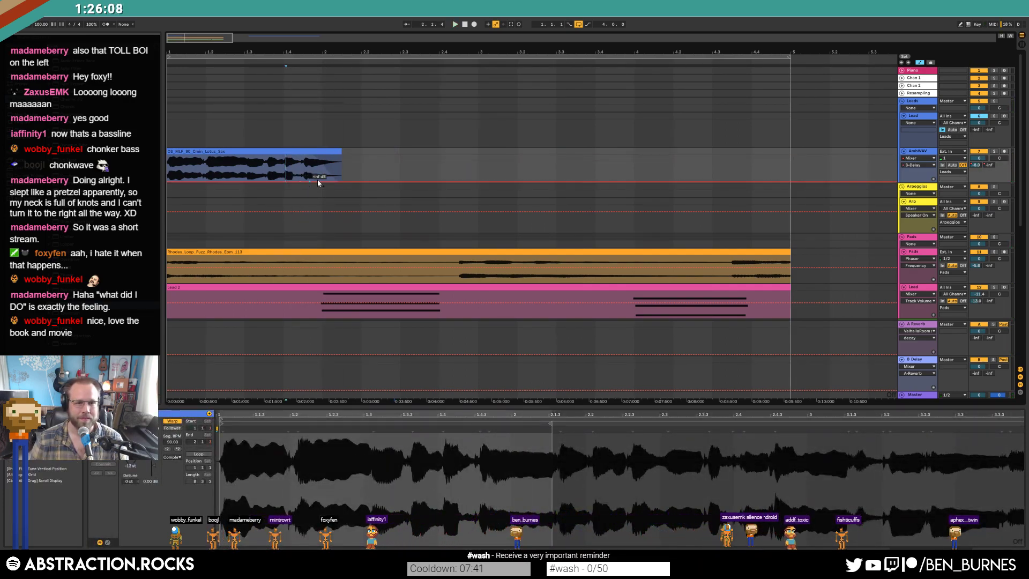
drag(318, 183, 311, 158)
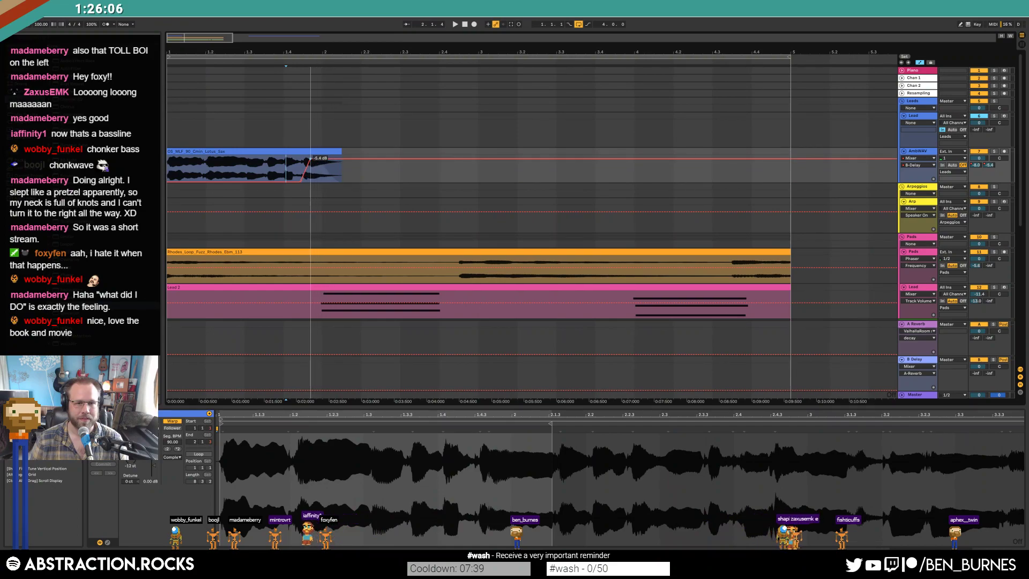
- Delete the reverb send automation from the sax track and listen to the phrase with delay only
click(978, 167)
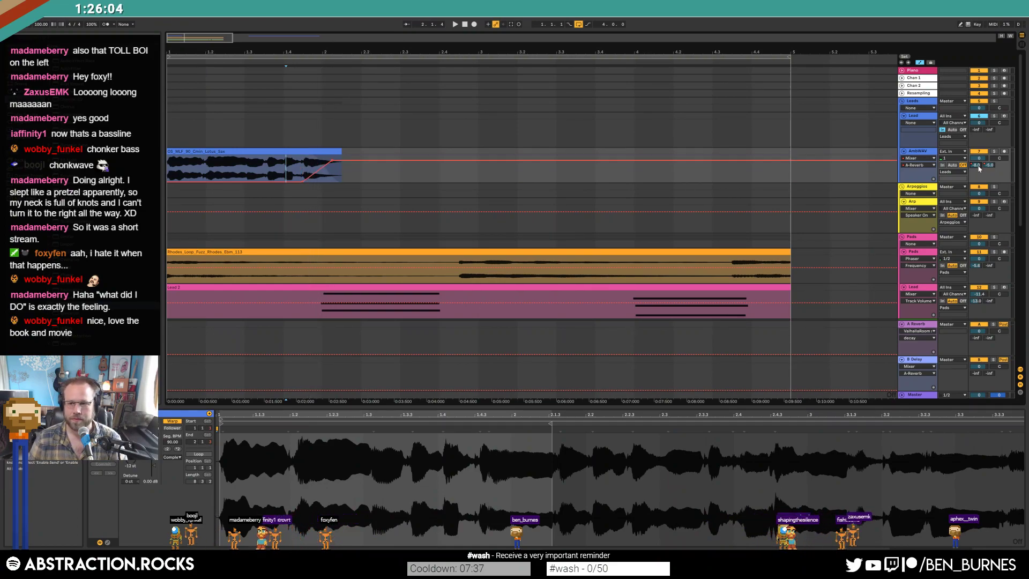
key(ctrl+BackSpace)
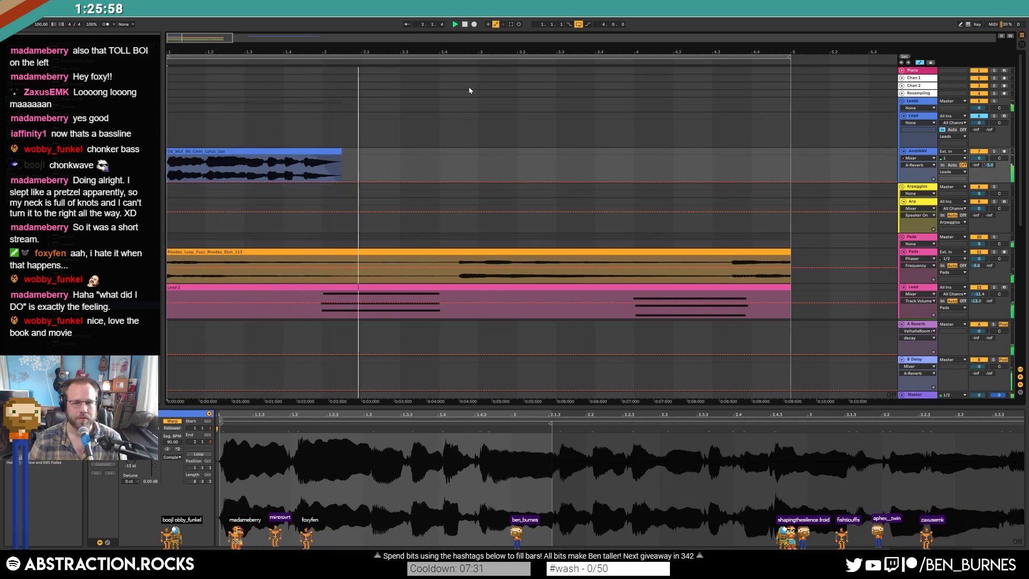
key(space)
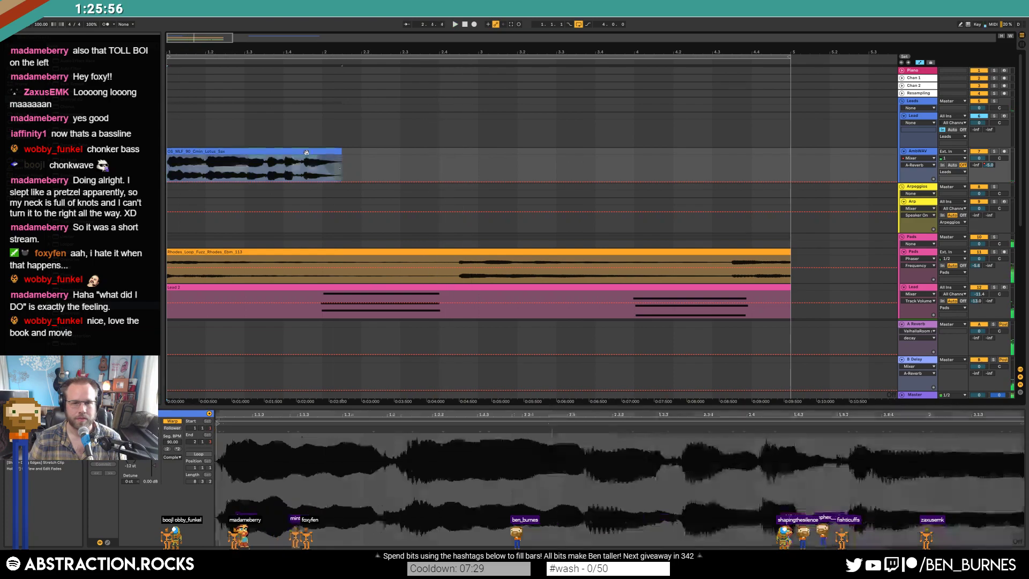
- Raise the upper level of the sax track's delay send automation to 0 dB and return to the song start
click(990, 165)
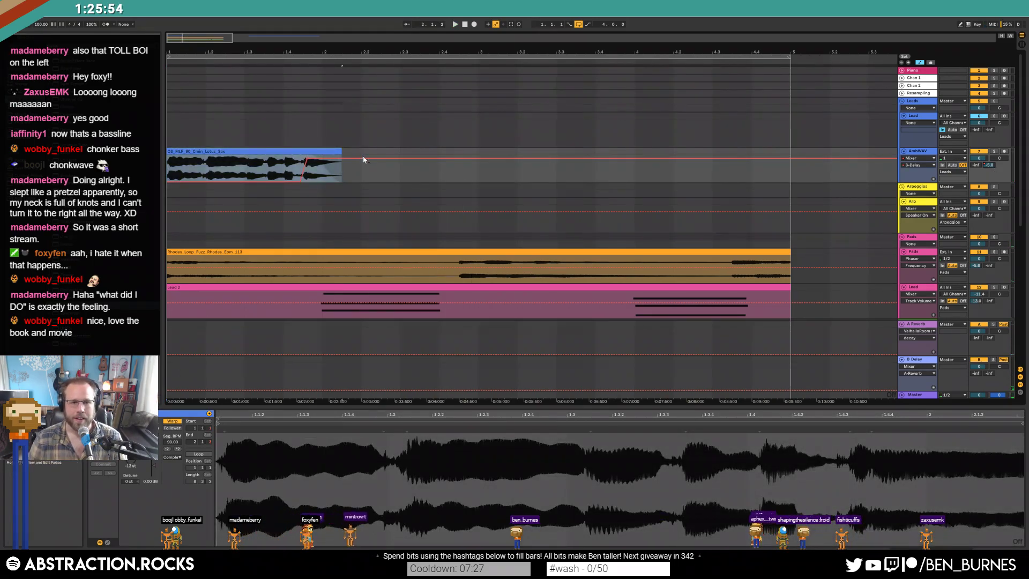
drag(365, 160, 366, 155)
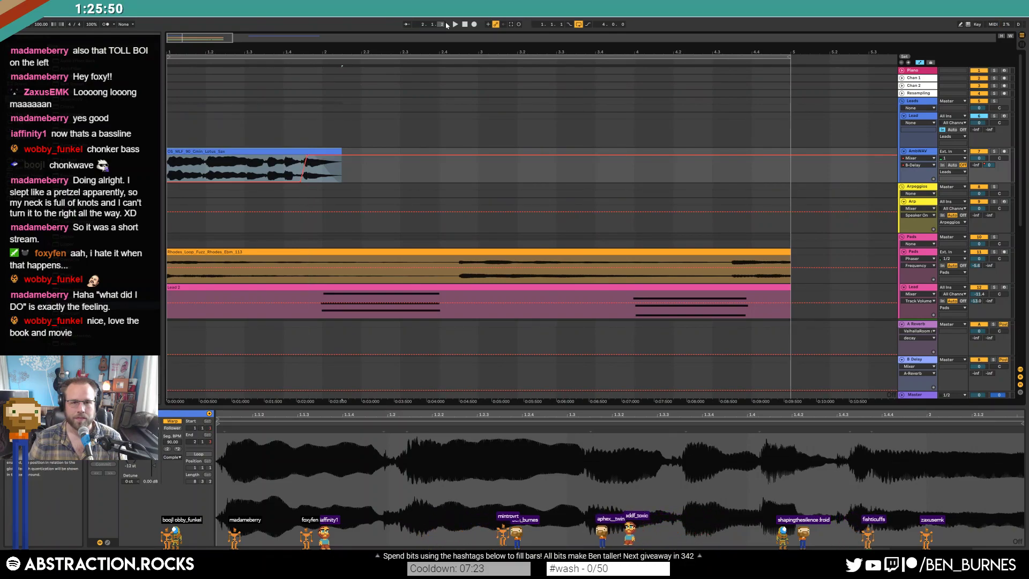
key(Home)
- Replace the Delay device on the B Delay return track with ValhallaDelay
click(917, 367)
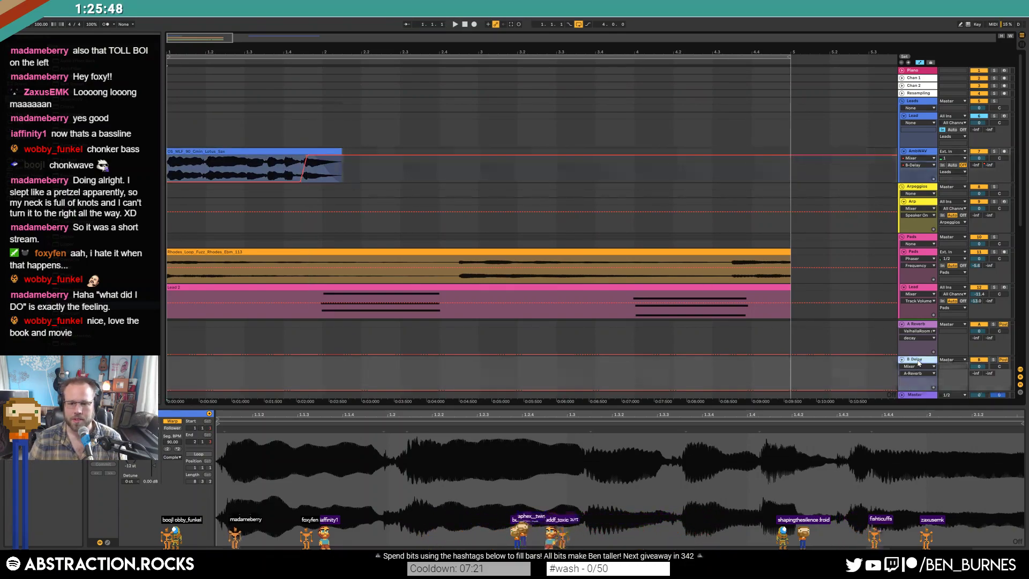
click(164, 473)
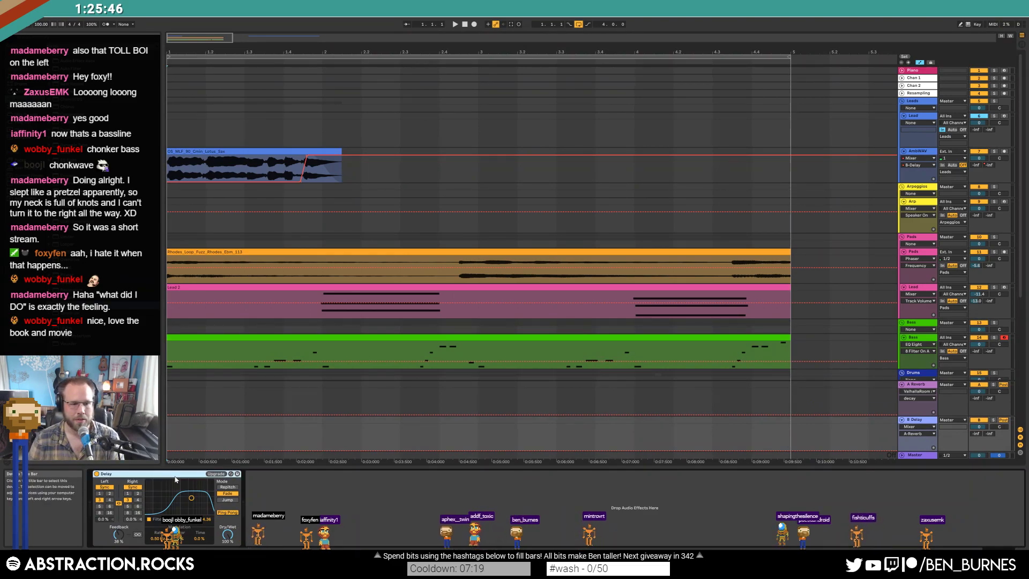
key(Delete)
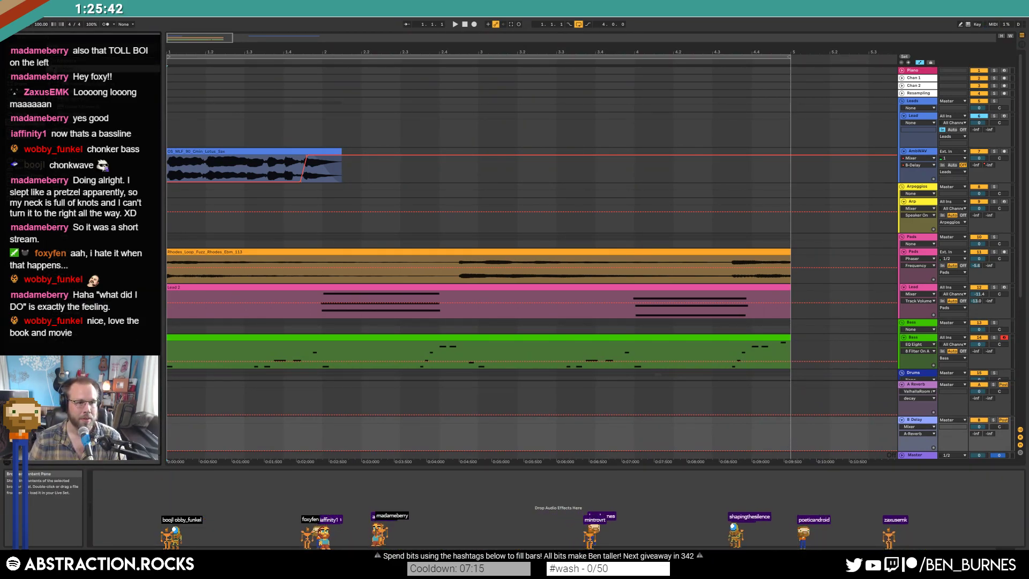
drag(72, 76, 130, 509)
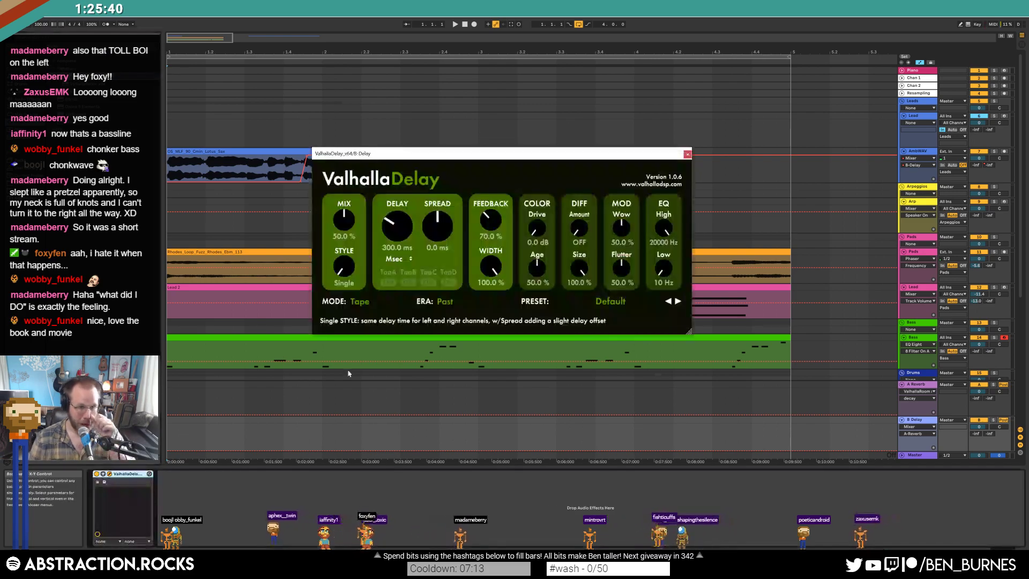
- Keep ValhallaDelay in Tape mode and change its era to Future
click(368, 303)
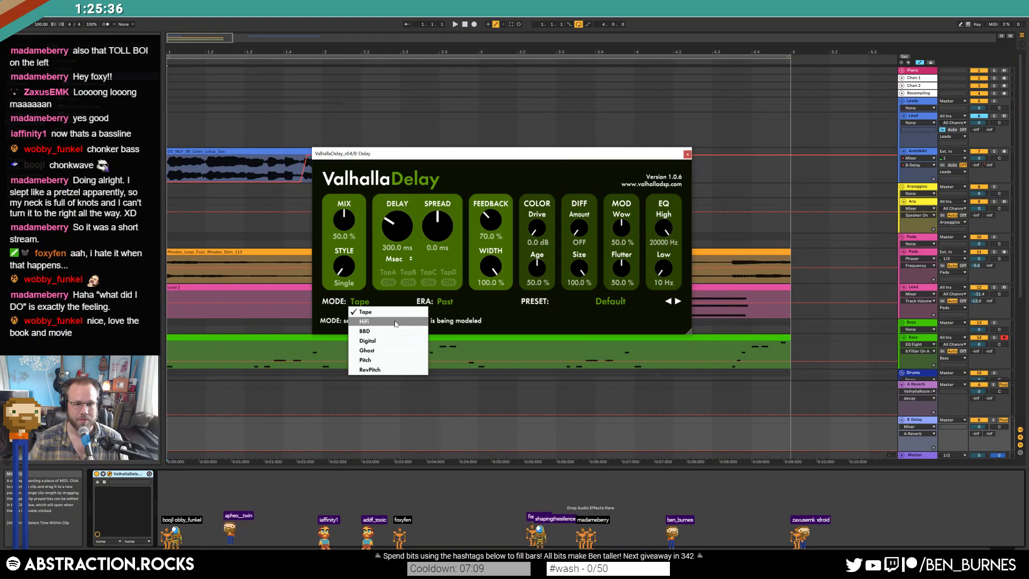
click(366, 311)
click(445, 301)
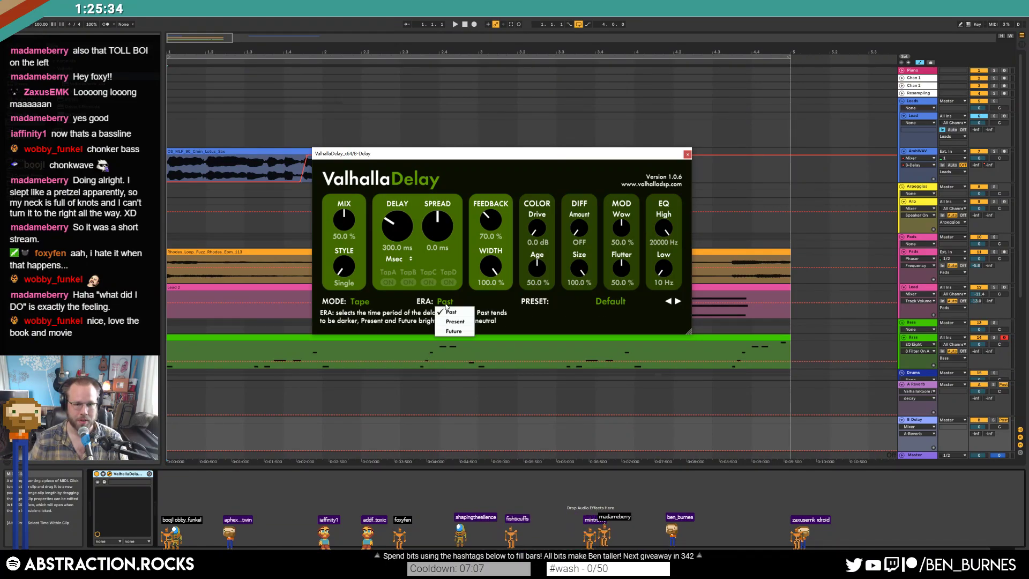
click(448, 331)
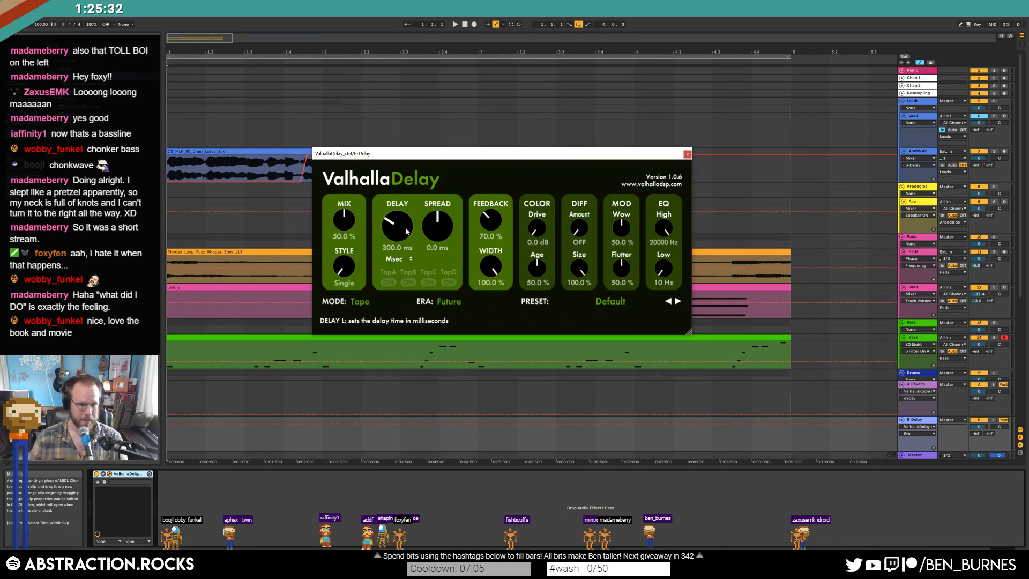
- Set ValhallaDelay to 100% mix and Dual style, with both channels synced to 1/16 notes
click(398, 259)
click(395, 276)
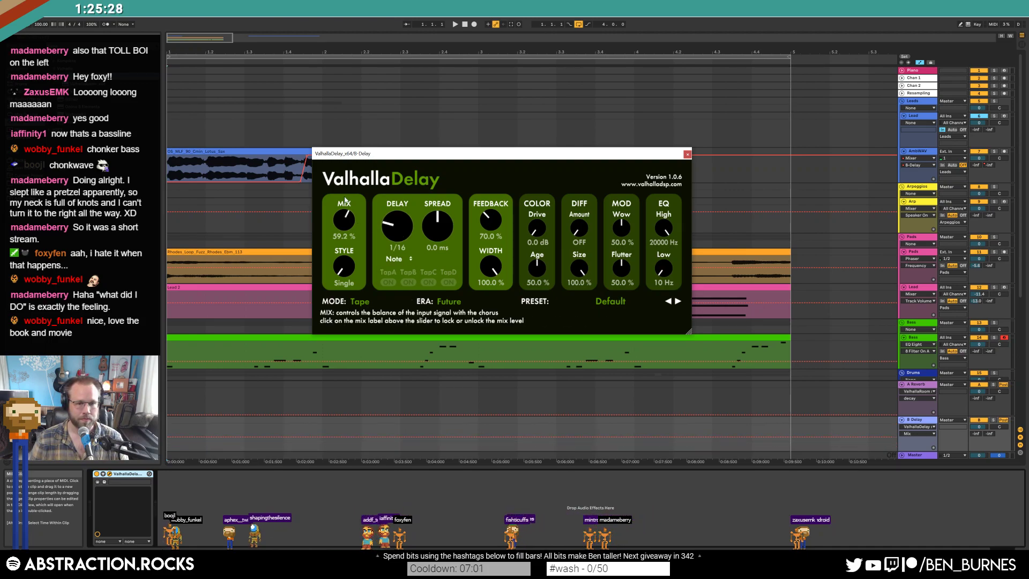
drag(345, 215, 345, 167)
drag(341, 261, 341, 253)
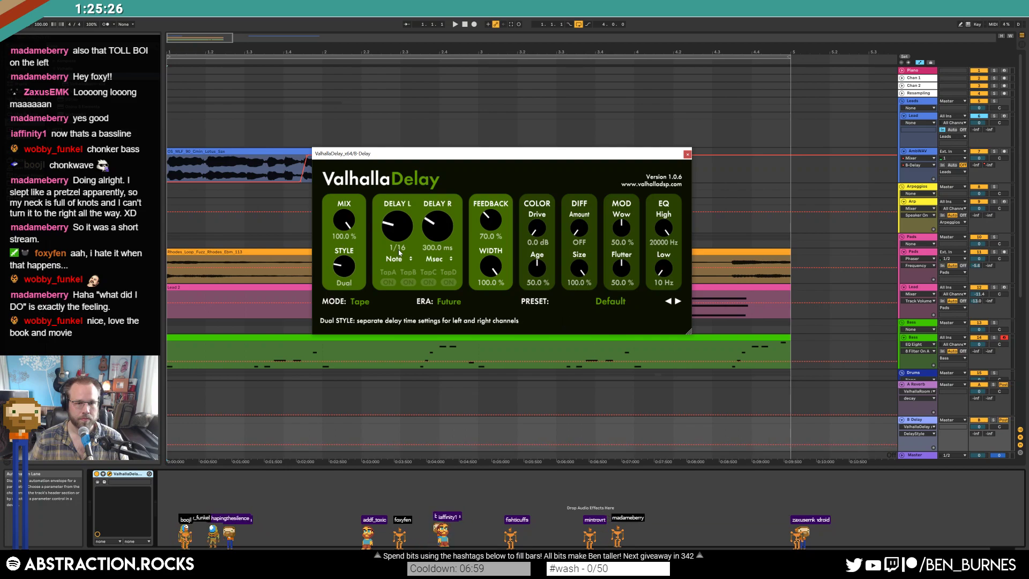
click(438, 258)
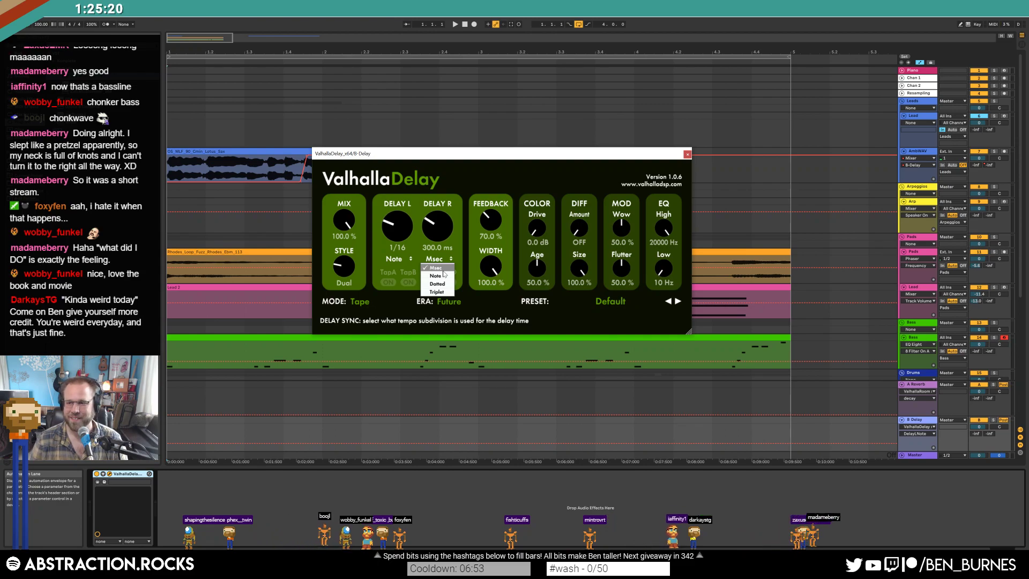
click(449, 276)
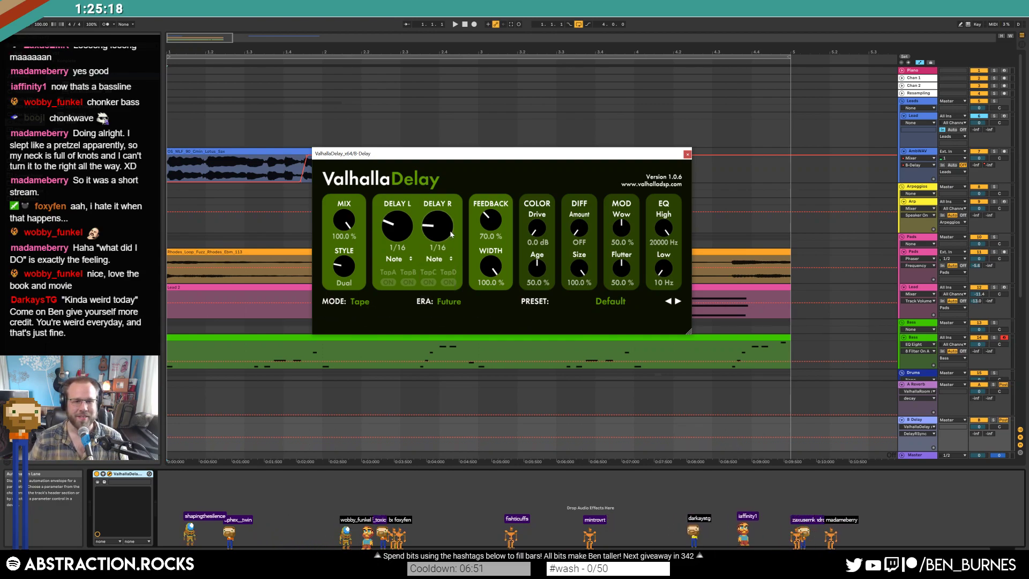
- Set feedback to 85.2%, diffusion to 34.4%, drive to 8.3 dB, wow to 71.6%, flutter to 18% and low cut to 870 Hz, and close the plugin
drag(490, 220, 490, 206)
drag(579, 228, 536, 230)
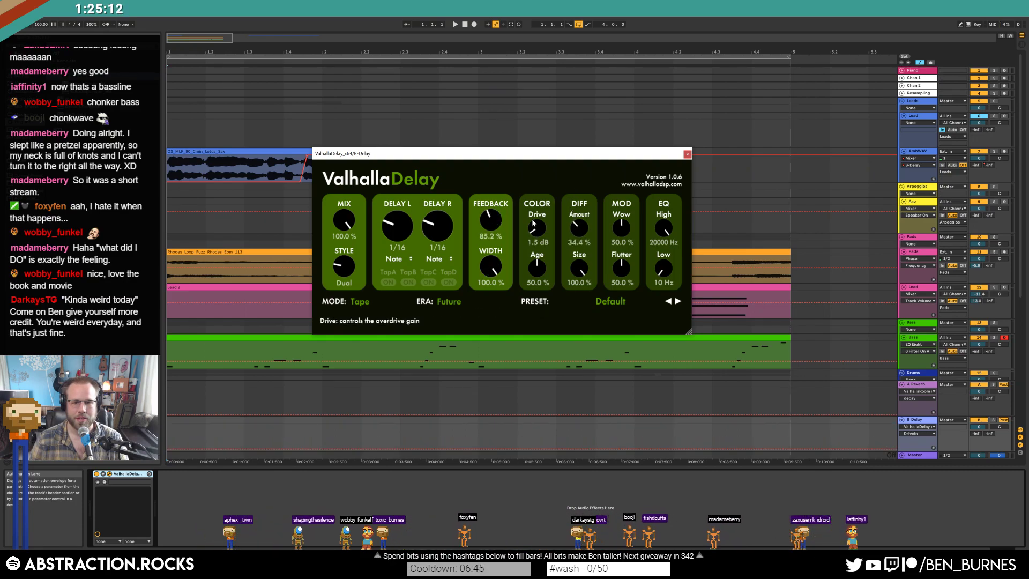
drag(620, 224, 618, 208)
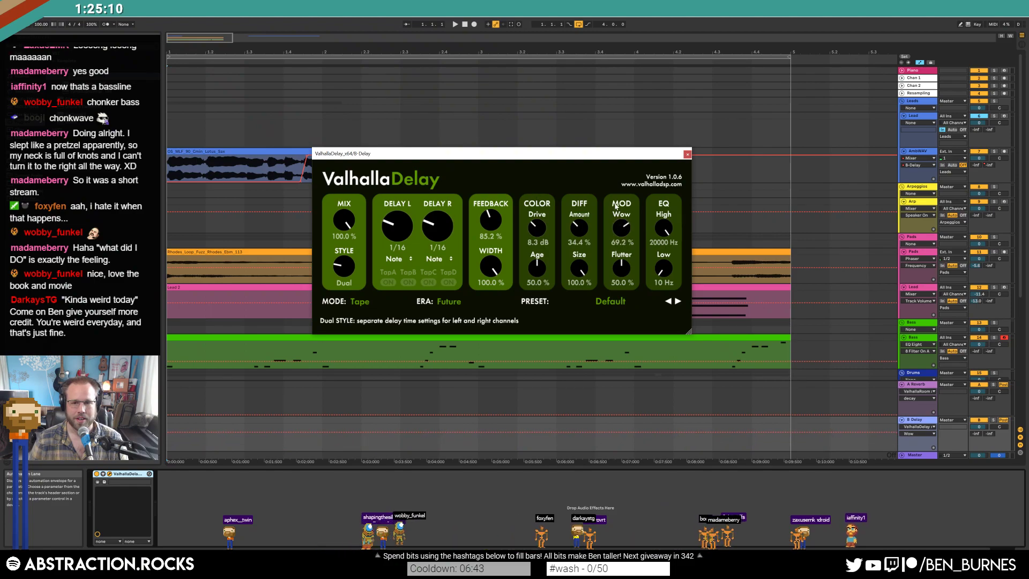
drag(621, 266, 632, 378)
drag(612, 290, 612, 297)
drag(661, 271, 659, 245)
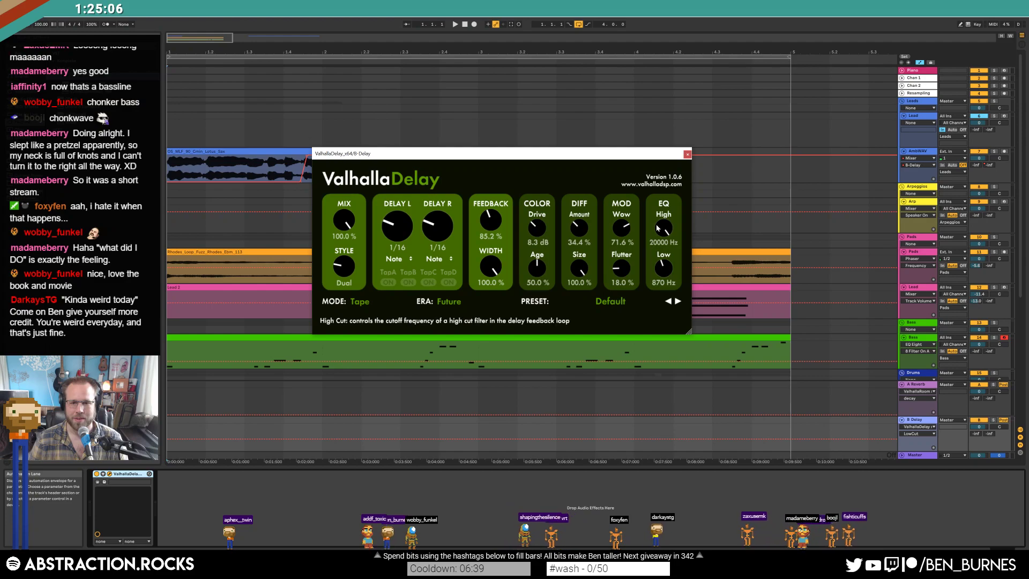
click(687, 154)
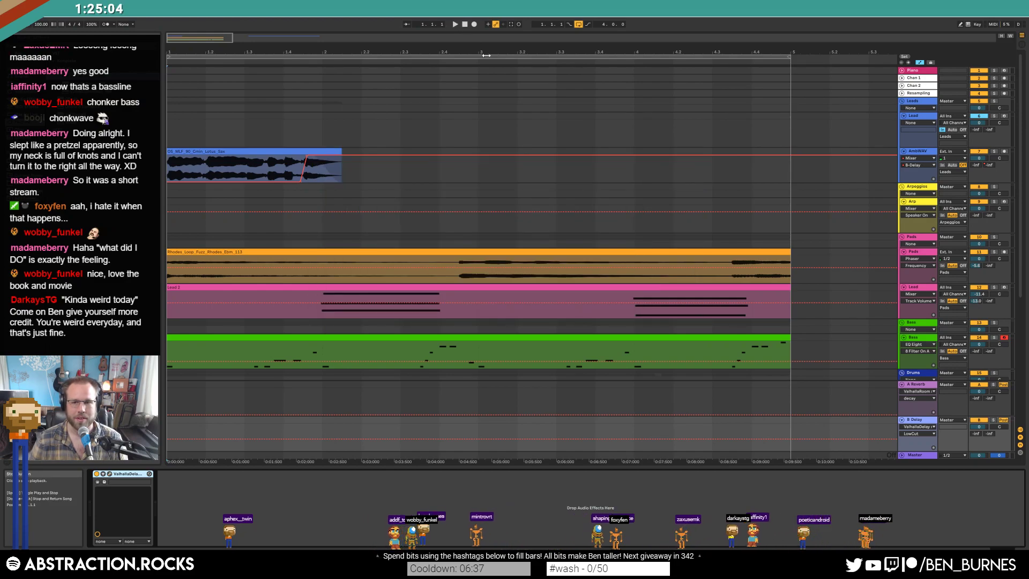
- Listen to the delay on the sax phrase's last note, and set ValhallaDelay's left delay to 1/8 and its right delay to milliseconds
click(300, 180)
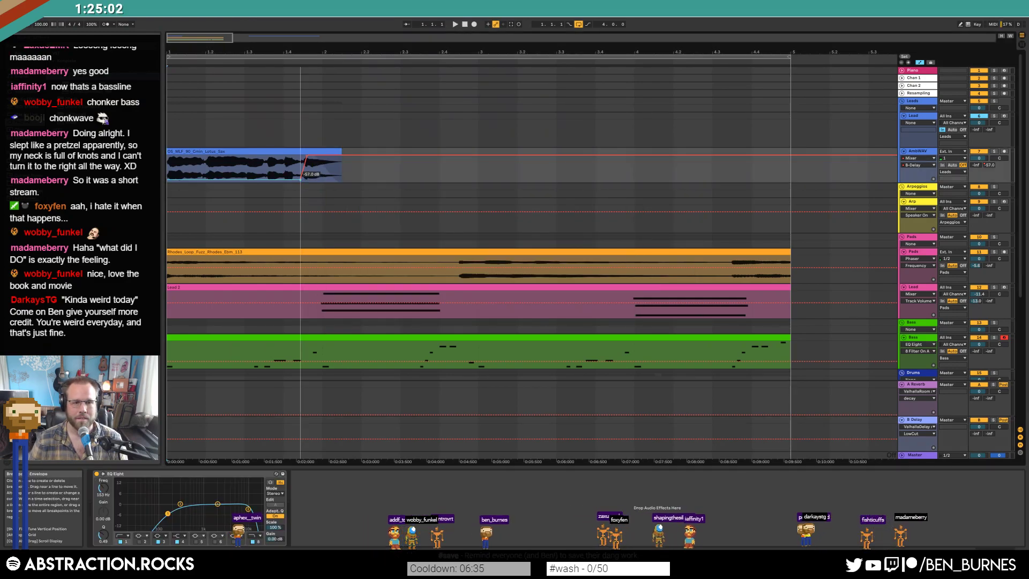
key(space)
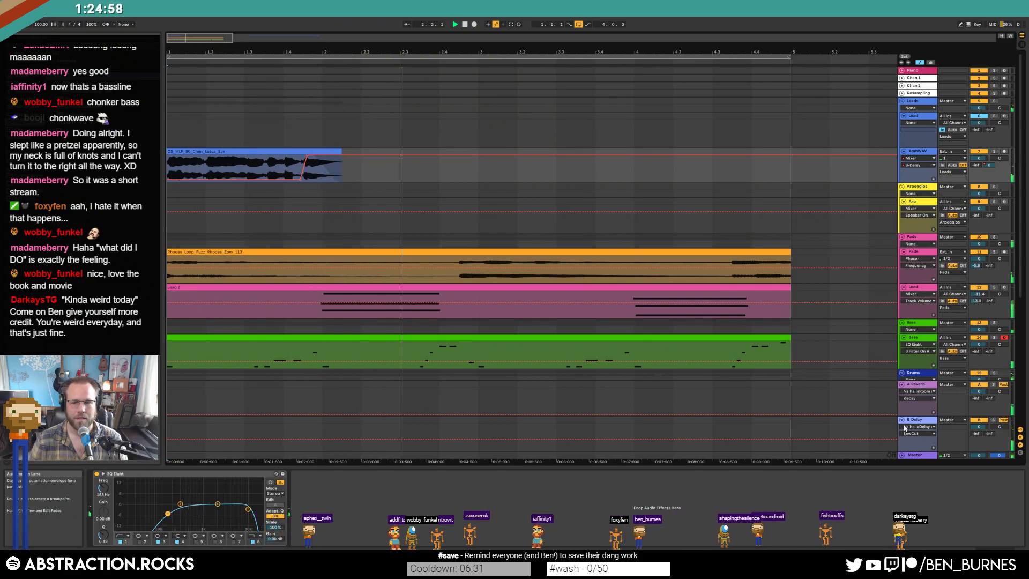
click(920, 426)
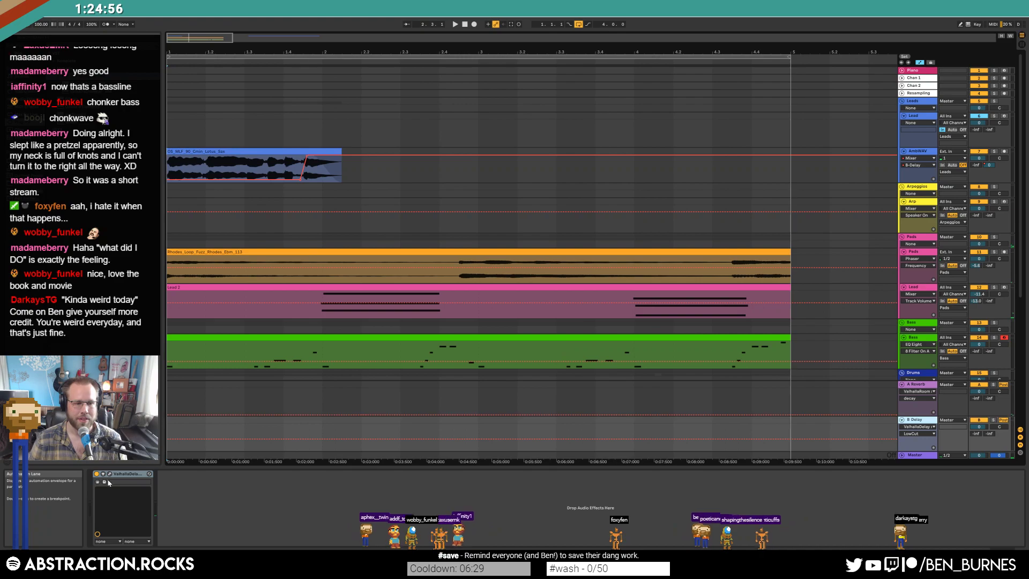
click(109, 474)
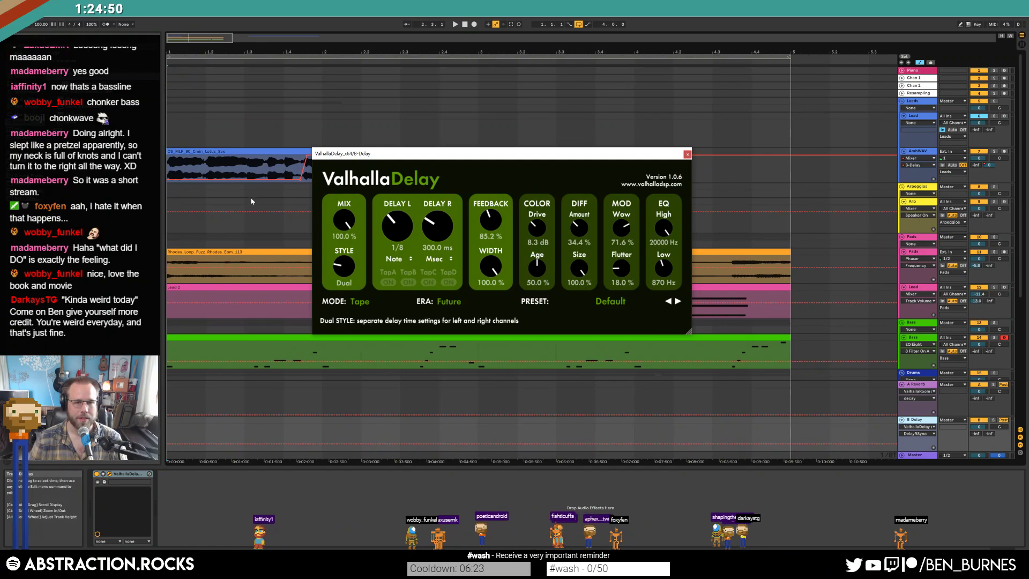
- Measure an eighth note's duration by marking the range from 1.3 to 1.3.3 on the empty Lead track
click(277, 128)
key(z)
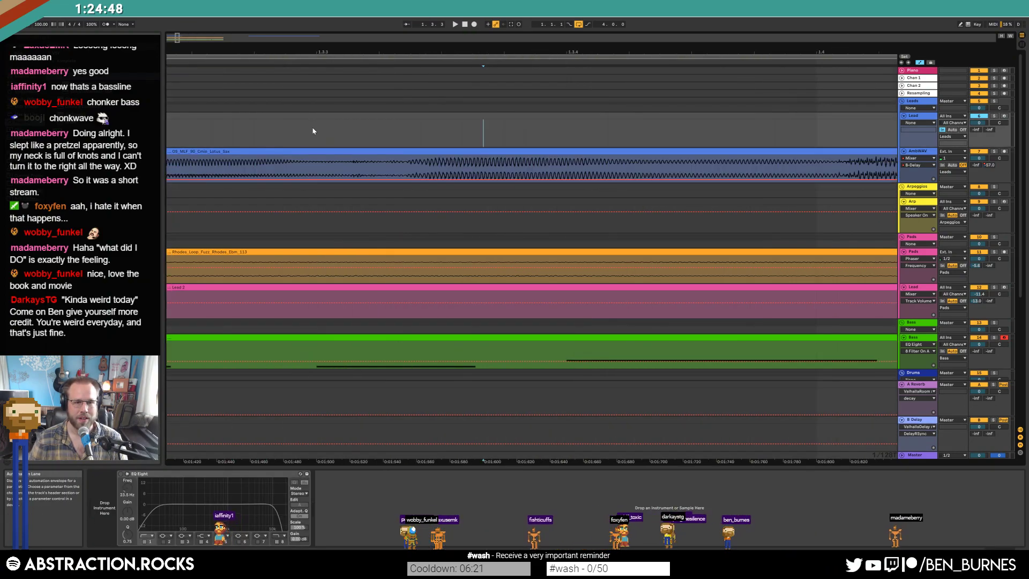
key(x)
key(minus)
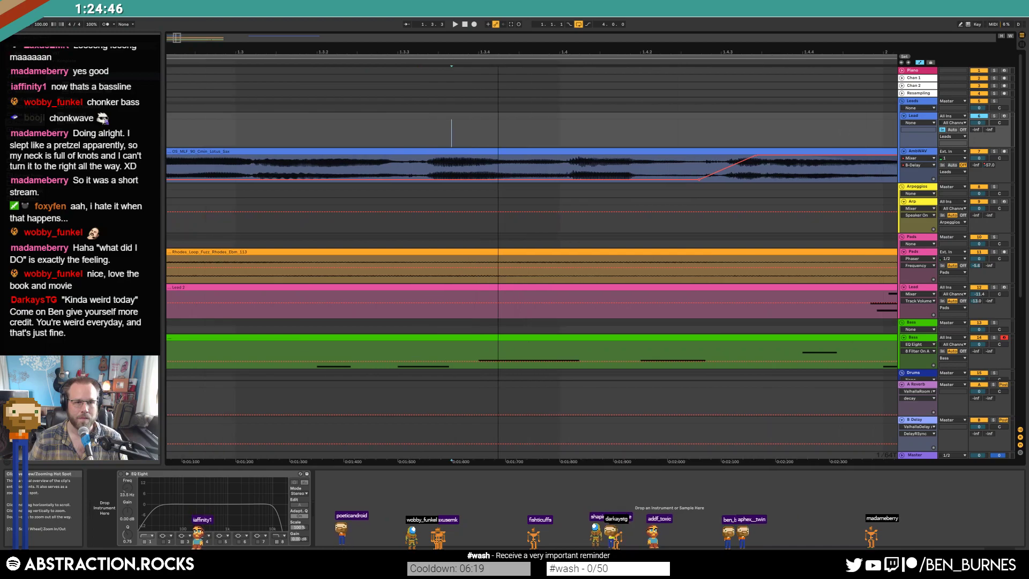
drag(271, 129, 431, 132)
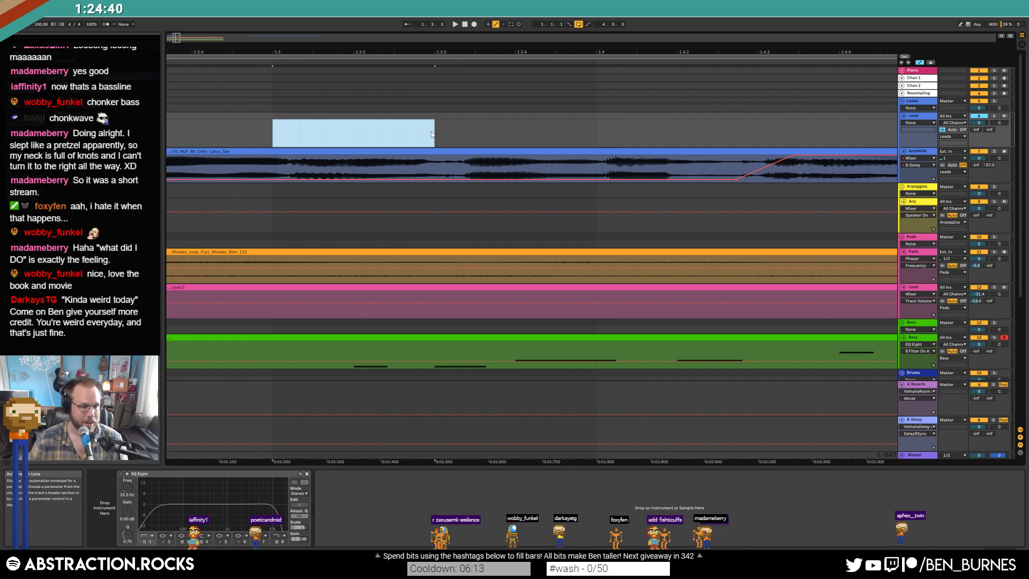
key(w)
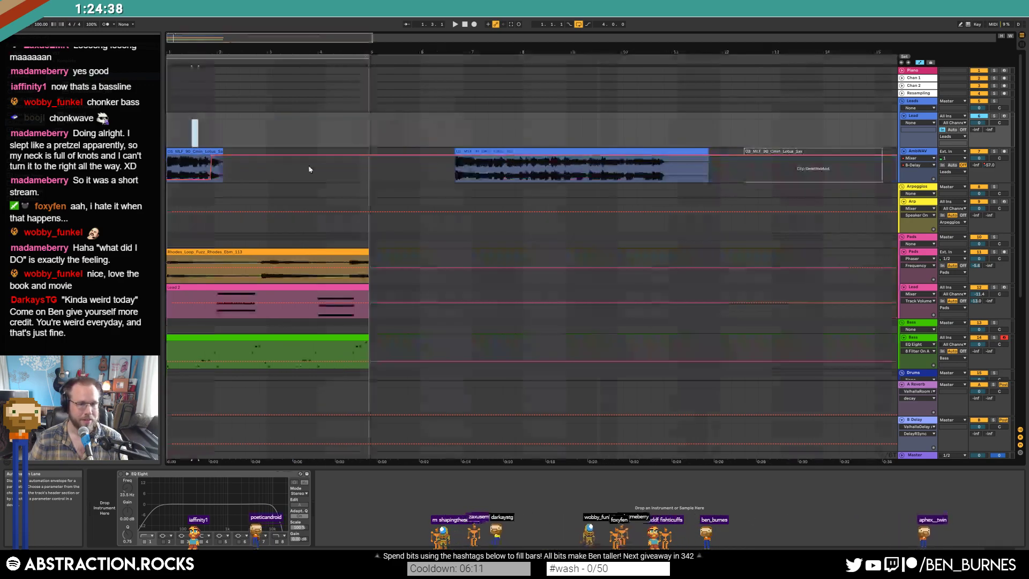
- Switch ValhallaDelay's left delay to milliseconds and set the delays to 288 ms left and 332 ms right
click(920, 422)
drag(433, 228, 433, 222)
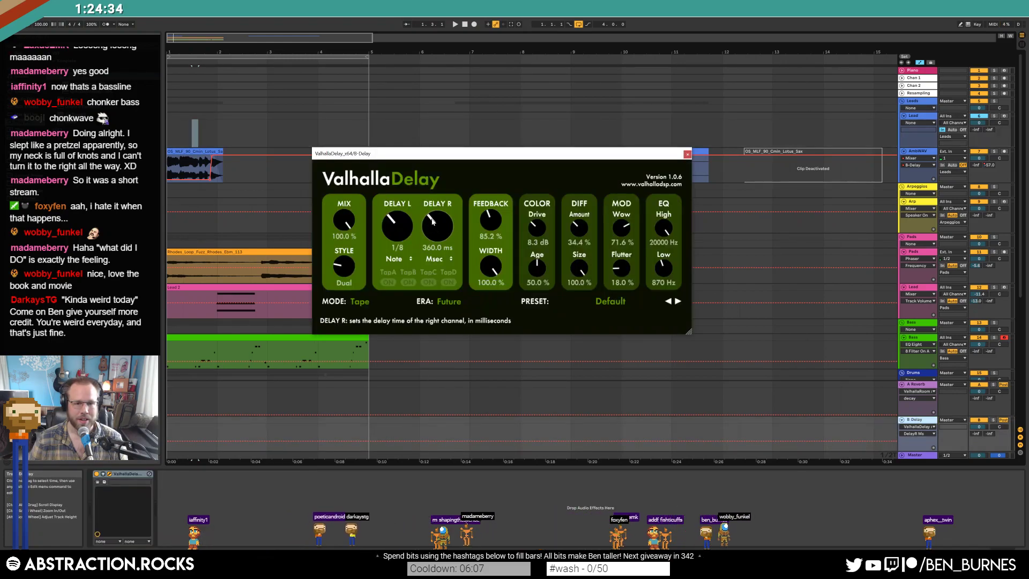
click(395, 259)
click(394, 264)
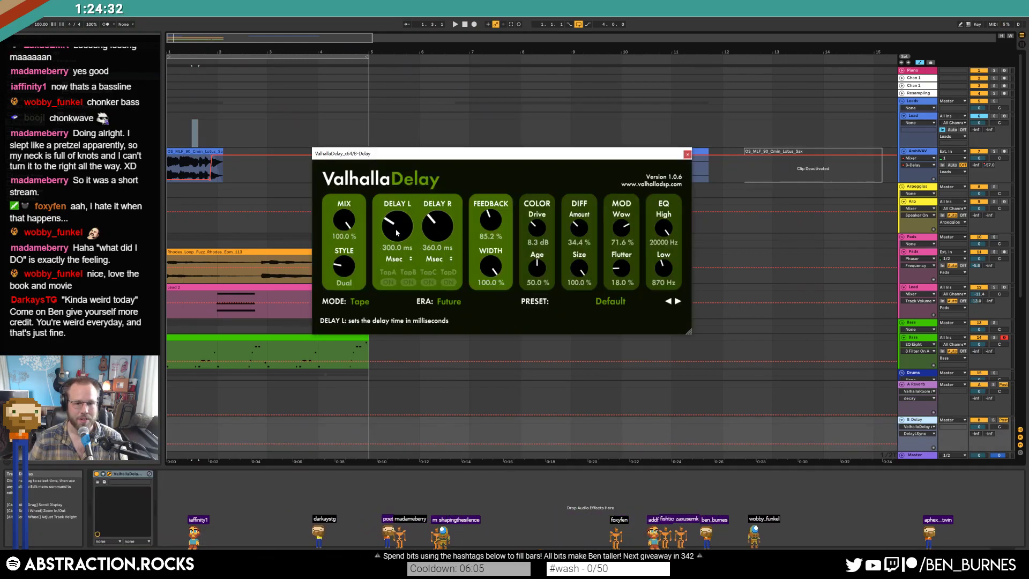
drag(431, 229, 433, 230)
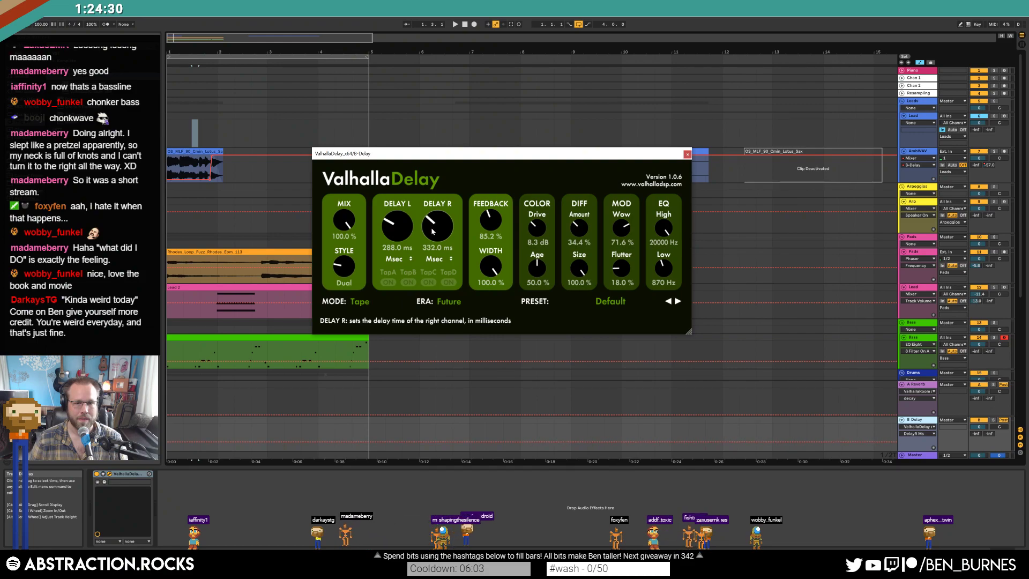
- Listen to the sax phrase's ending with the offset delay times and show the clip's waveform details
click(205, 171)
key(space)
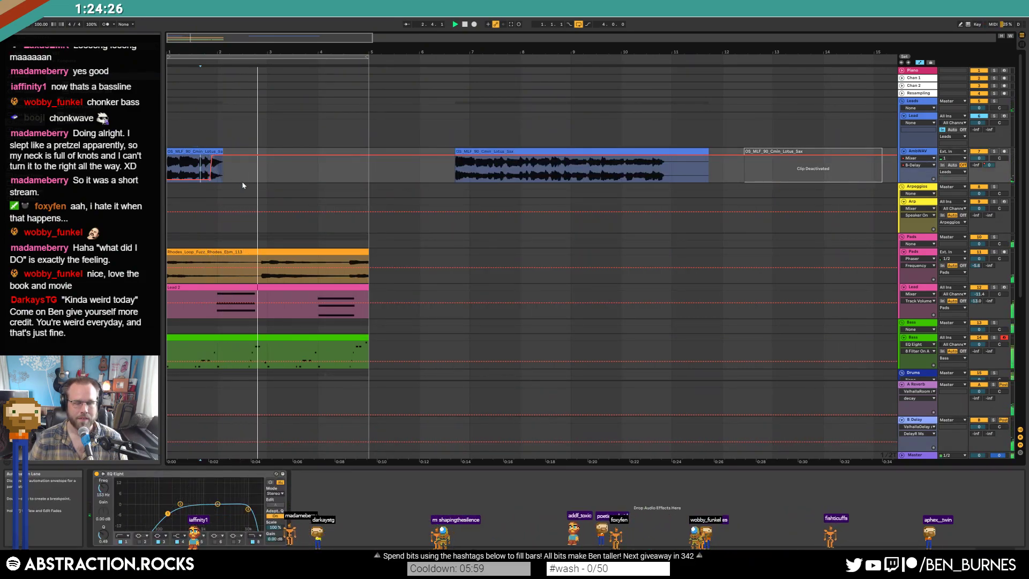
key(space)
key(shift+Tab)
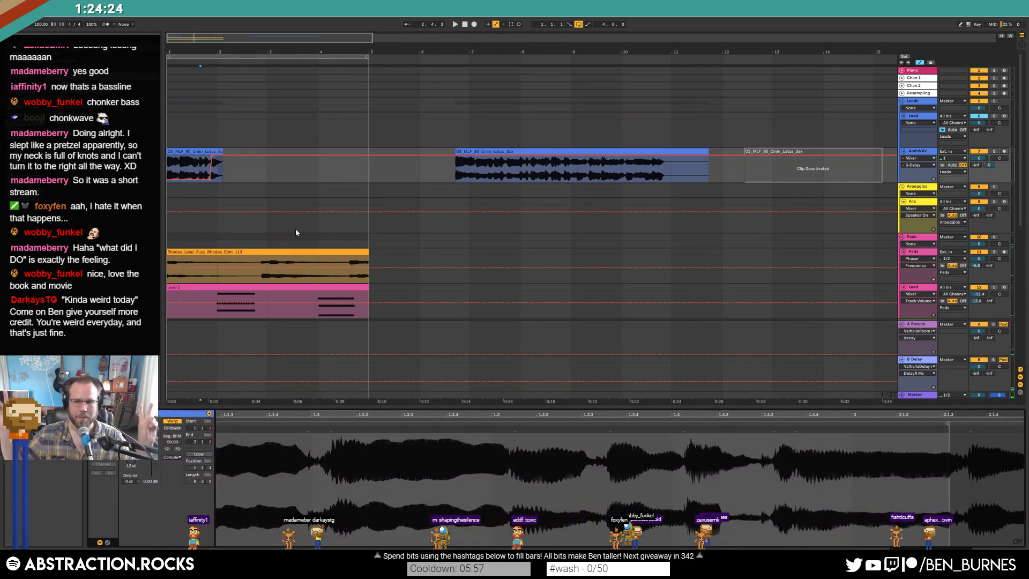
- Set ValhallaDelay to 292 ms left, 316 ms right and 86% feedback, and listen to the echoes
click(916, 359)
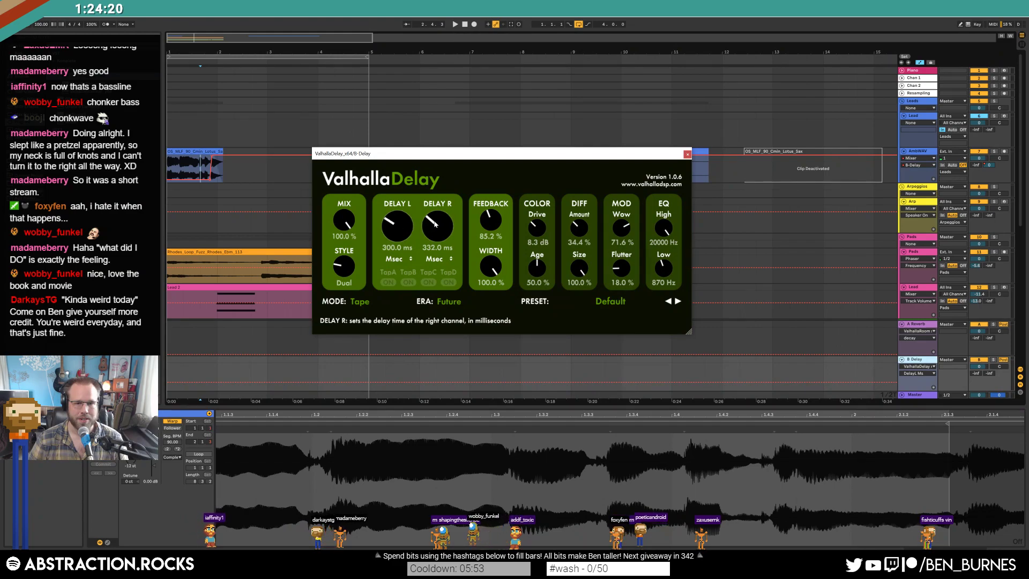
drag(397, 224, 397, 228)
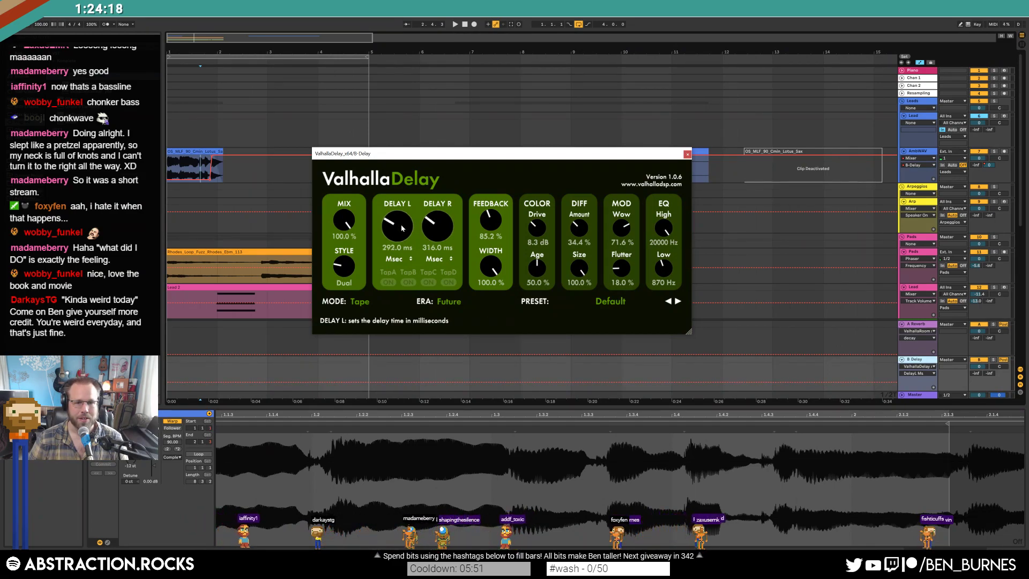
drag(489, 226, 488, 223)
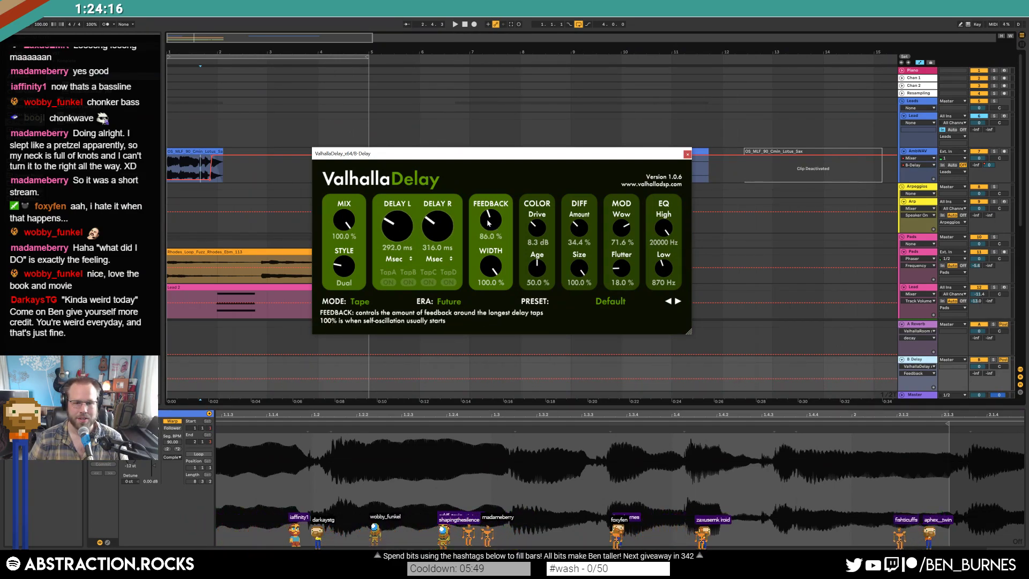
key(space)
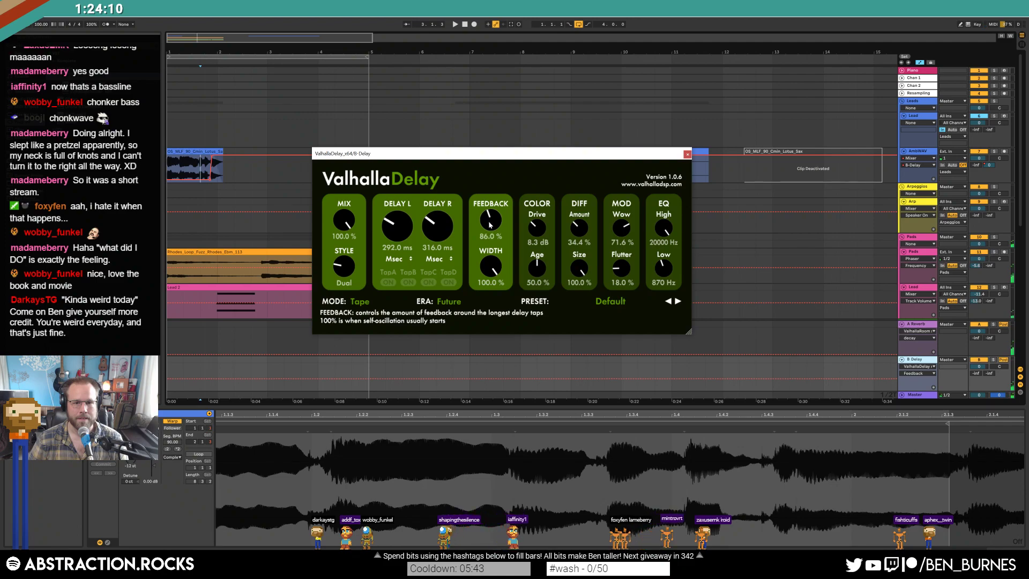
- Lower ValhallaDelay's feedback to 76.4%, listen to the phrase's ending again and close the plugin
drag(489, 226, 488, 228)
key(space)
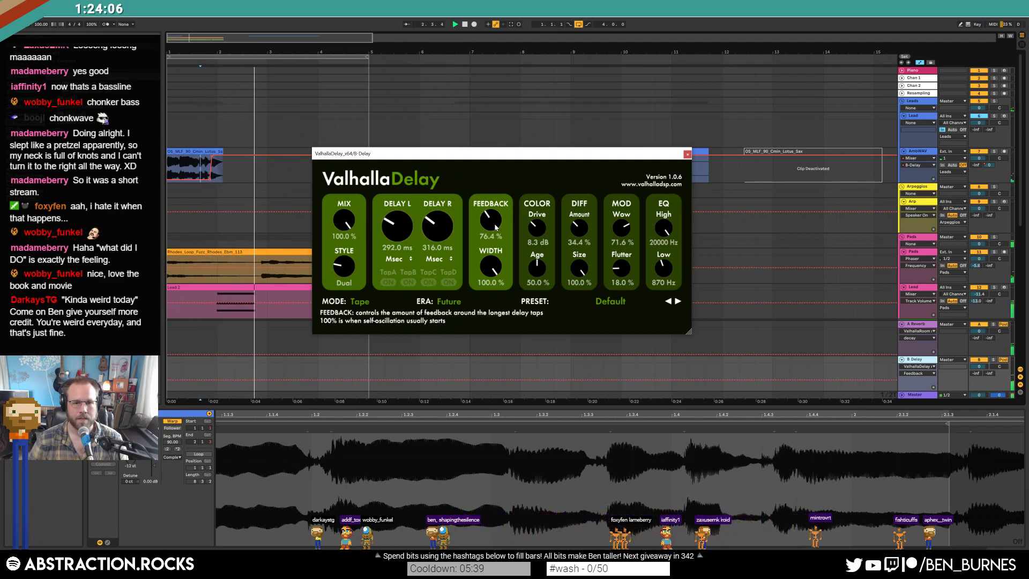
click(687, 155)
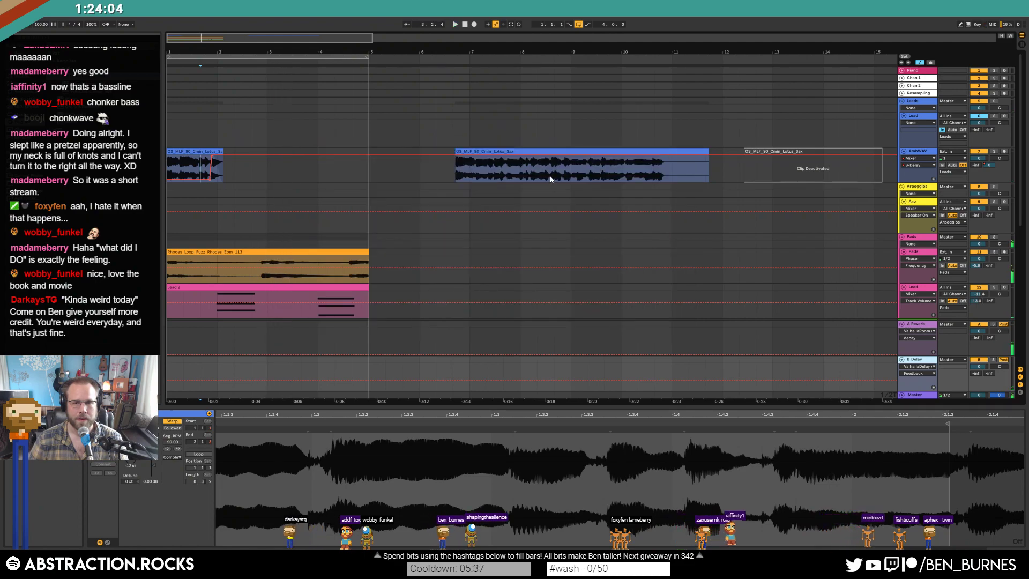
- Audition the second sax clip, reactivate the deactivated third sax clip and listen to it
click(464, 177)
key(space)
click(769, 151)
key(0)
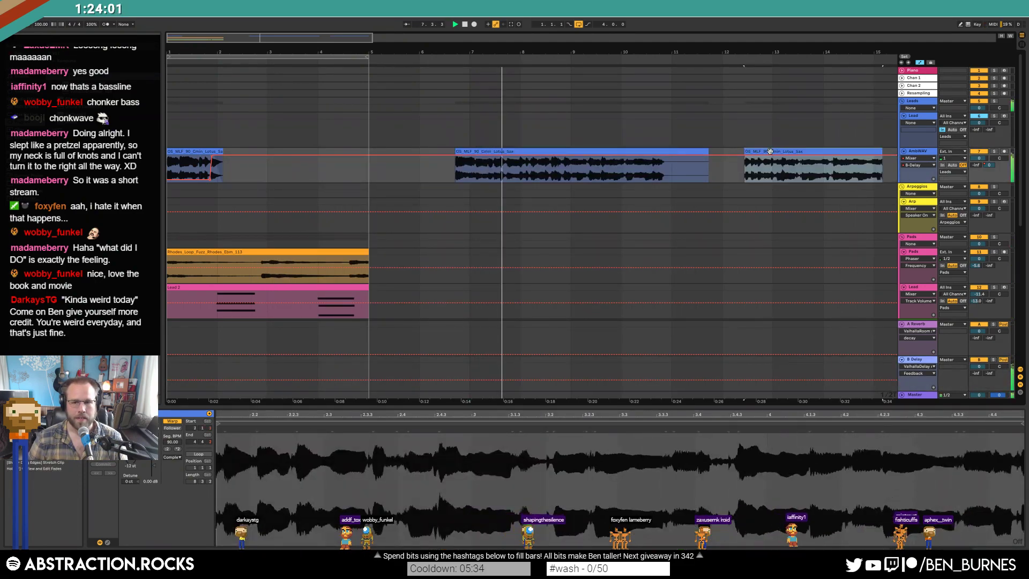
click(752, 175)
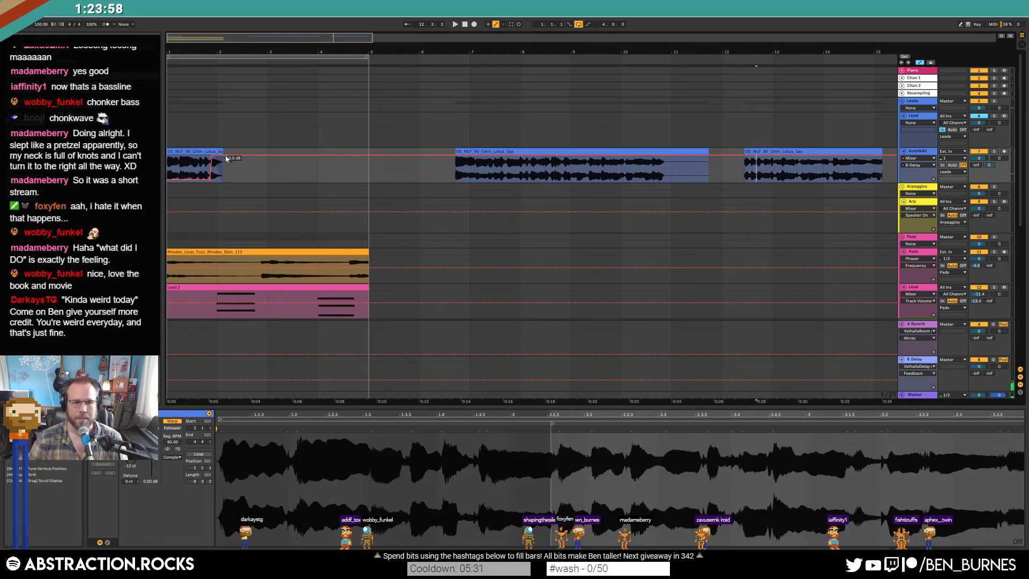
- Drop the sax track's delay send automation to its minimum after the first phrase and listen to the second sax clip
drag(230, 156, 230, 181)
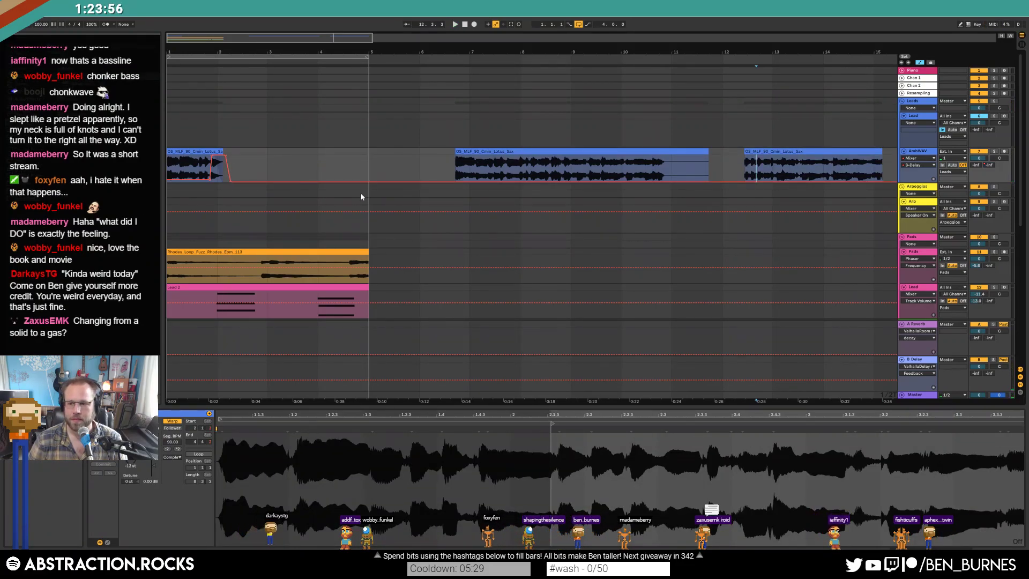
click(453, 173)
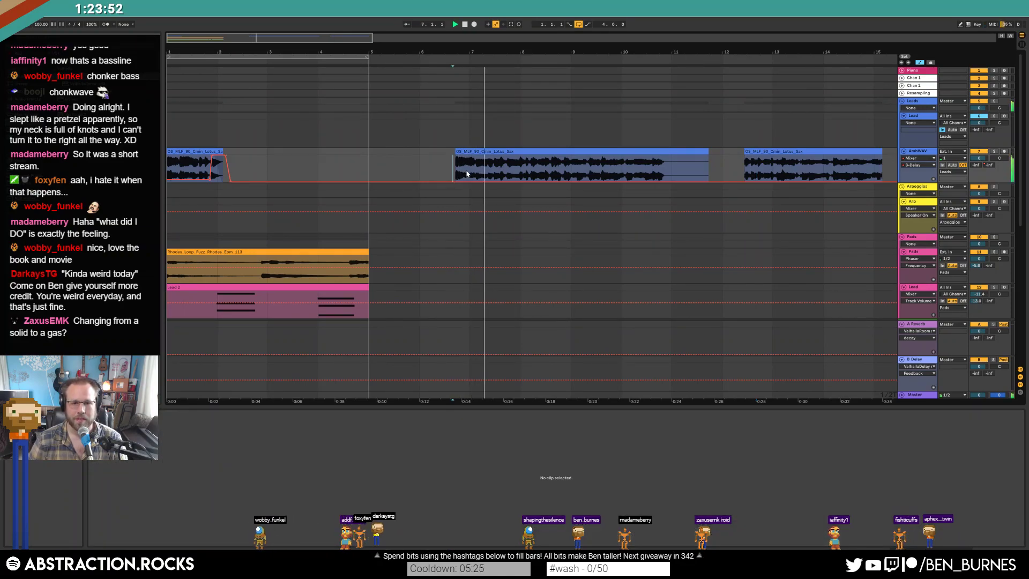
scroll(463, 171, up, 3)
key(space)
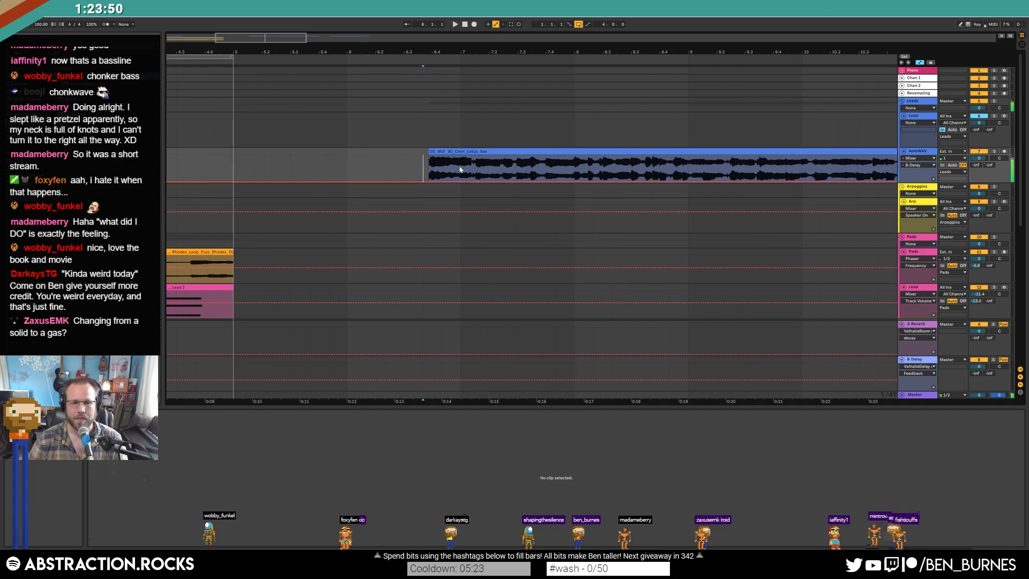
- Cut a phrase from the long sax clip around bar 7 and paste it into bar 3 of the sax track
click(455, 169)
key(space)
drag(446, 168, 556, 170)
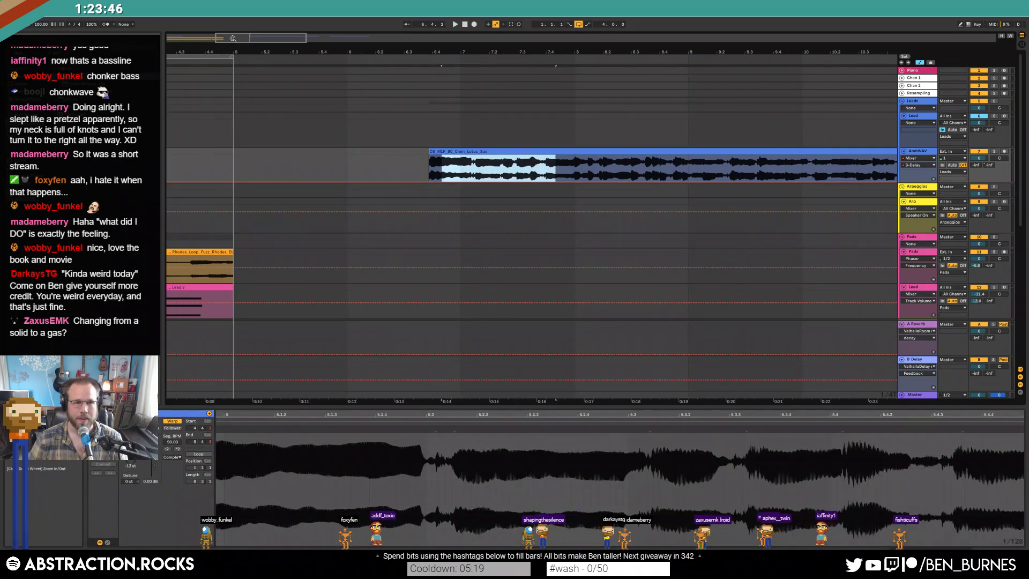
drag(234, 40, 224, 41)
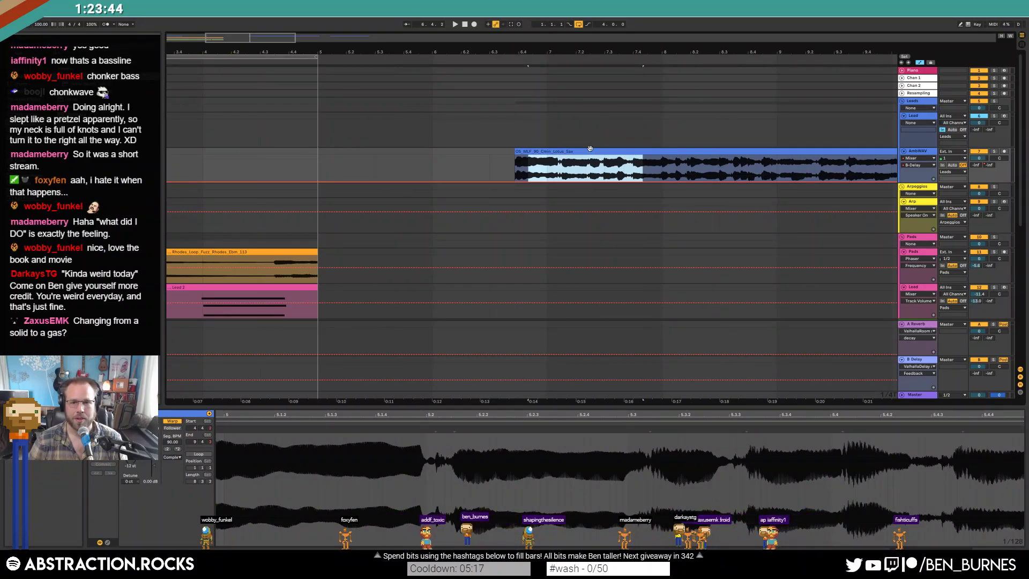
key(a)
drag(196, 51, 458, 50)
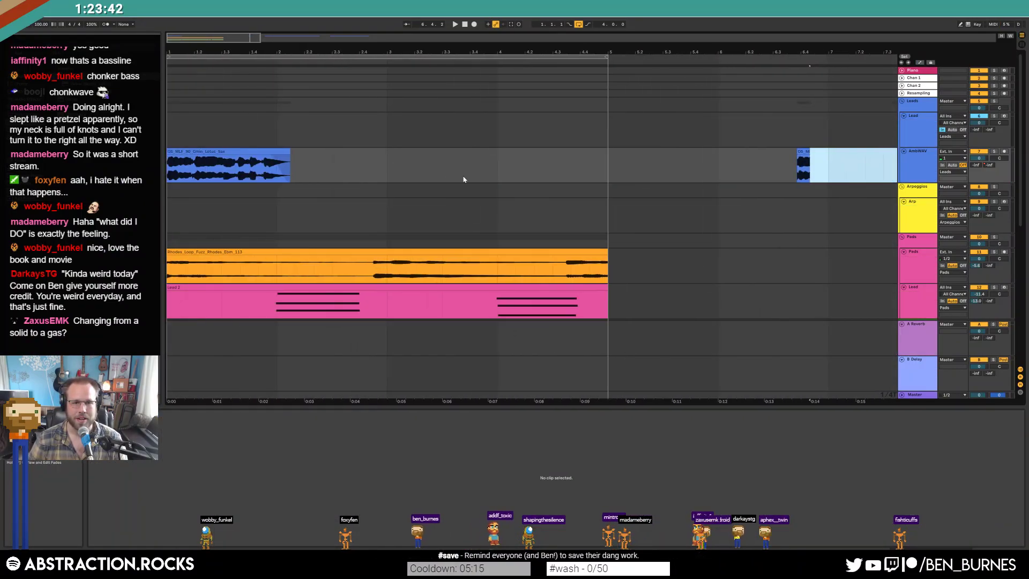
click(388, 162)
key(ctrl+v)
click(423, 159)
click(425, 160)
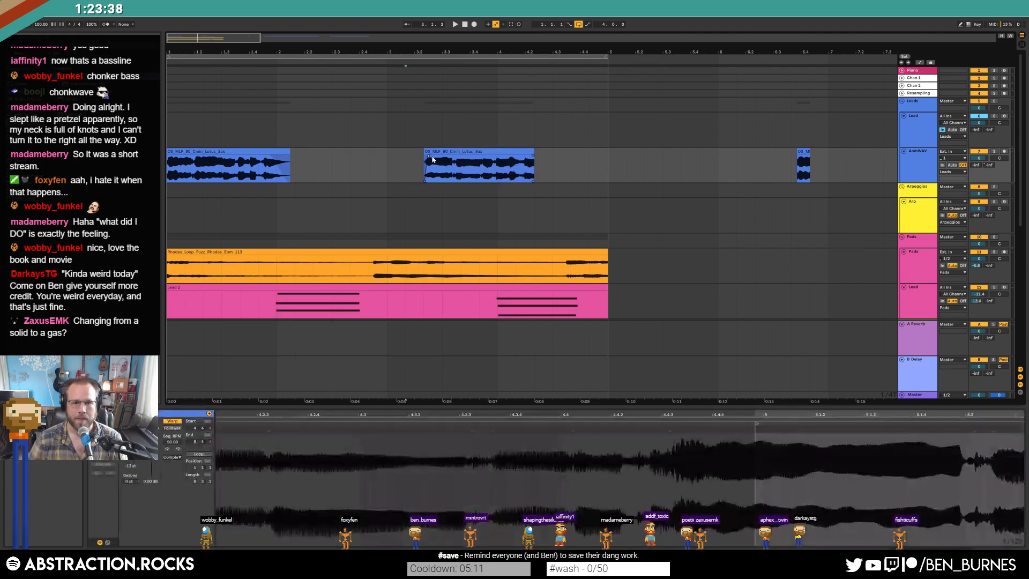
- Extend the pasted sax clip to the start of bar 5, listening along, and give its end a short fade-out
drag(532, 152, 553, 154)
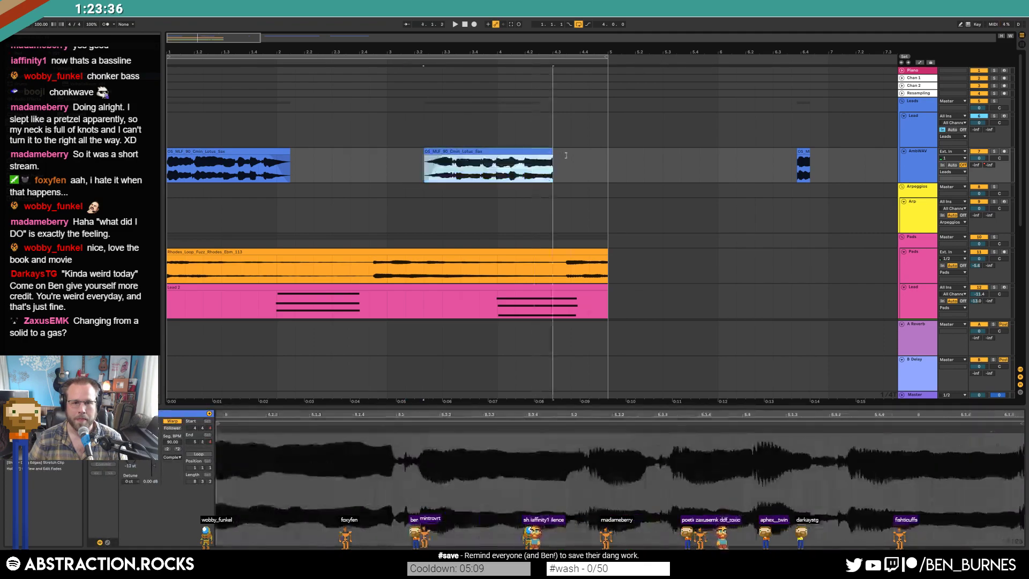
click(396, 172)
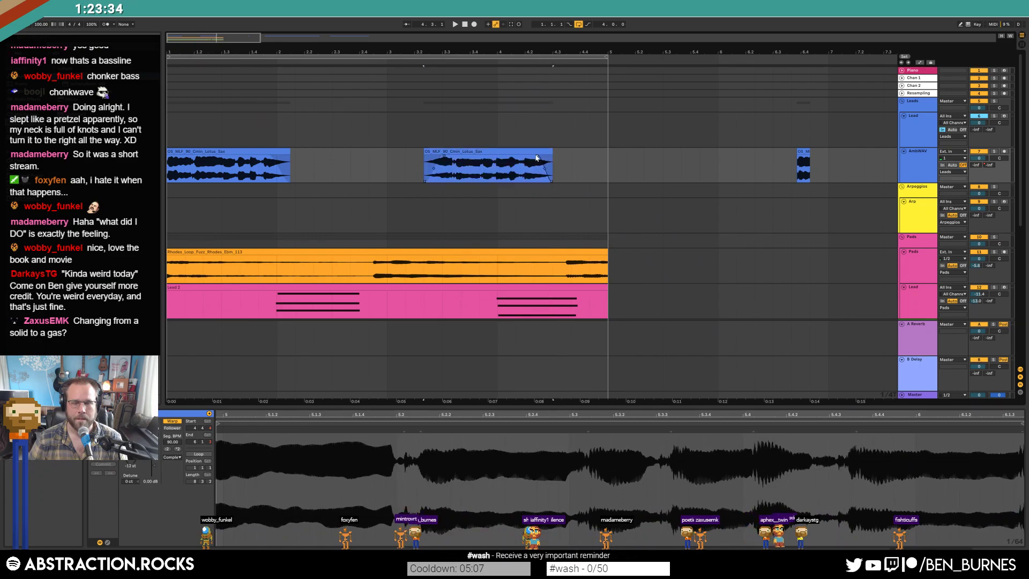
key(space)
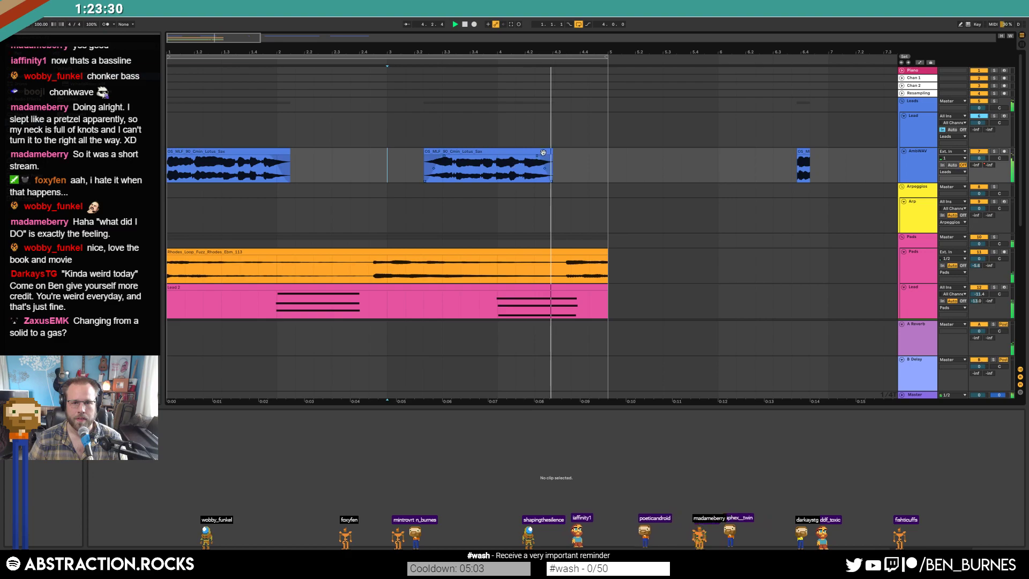
drag(551, 151, 610, 154)
key(space)
click(505, 176)
key(space)
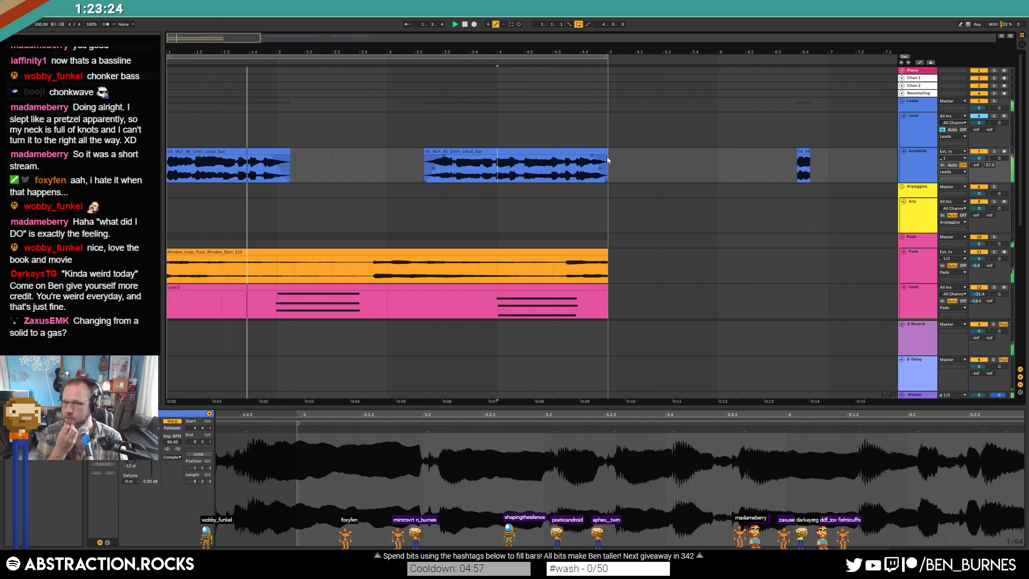
drag(607, 156, 592, 157)
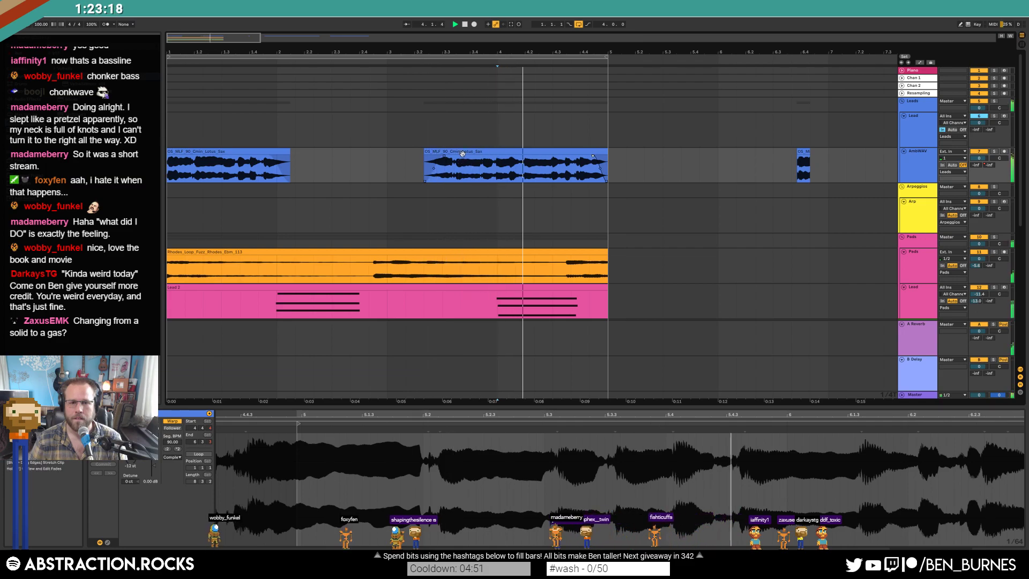
- Trim the start of the pasted sax clip forward to bar 4 while listening to the loop
drag(427, 153, 479, 153)
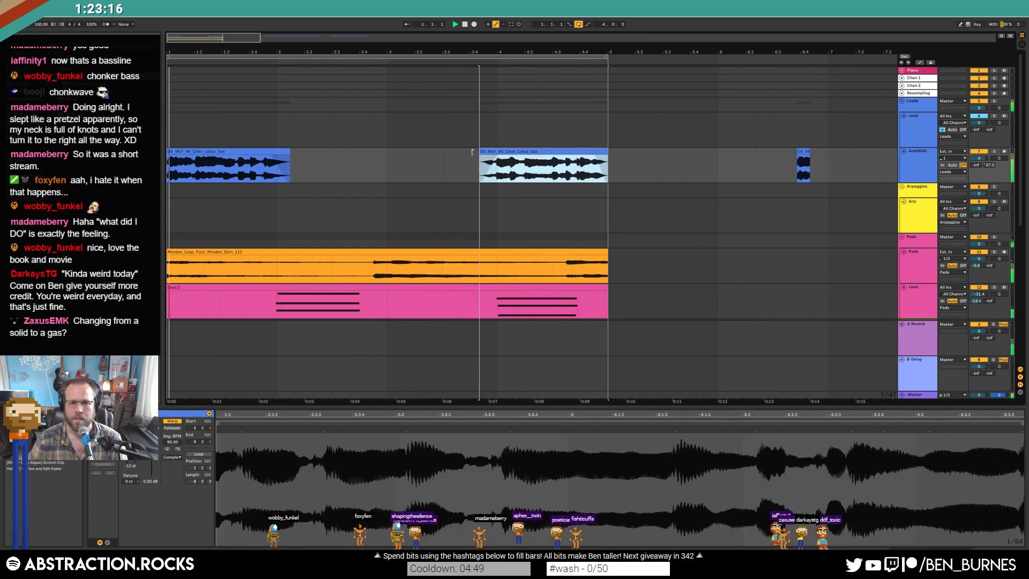
click(593, 155)
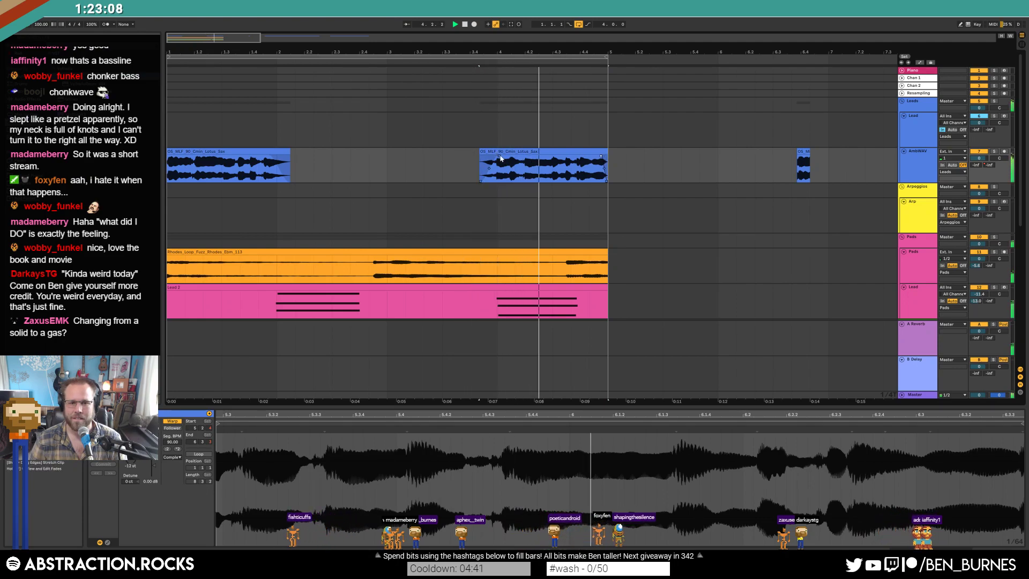
drag(481, 156, 500, 158)
click(442, 164)
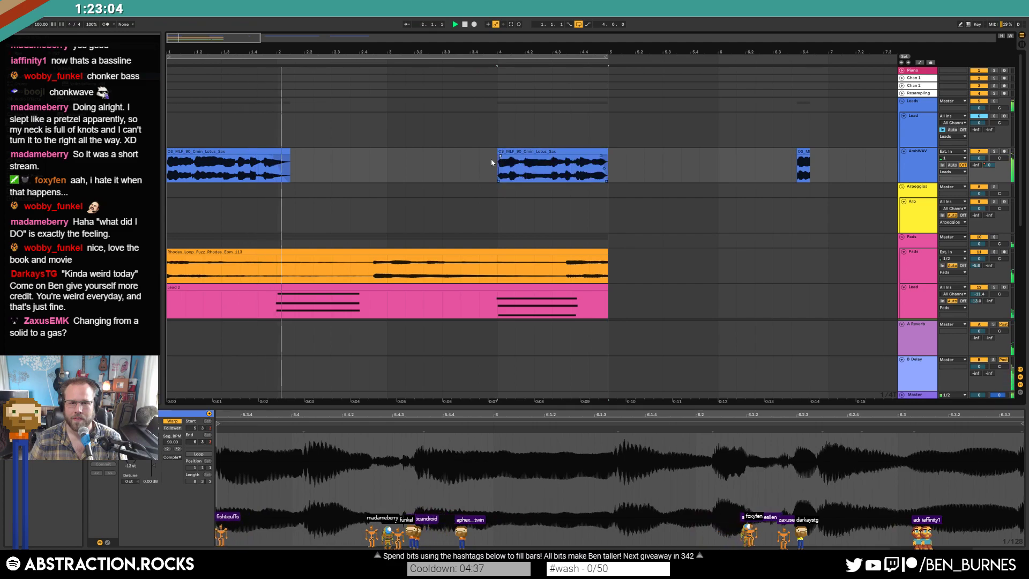
- Stop playback, open ValhallaDelay on the B Delay return and raise its feedback to 87.6%
click(289, 152)
key(0)
key(shift+Tab)
key(space)
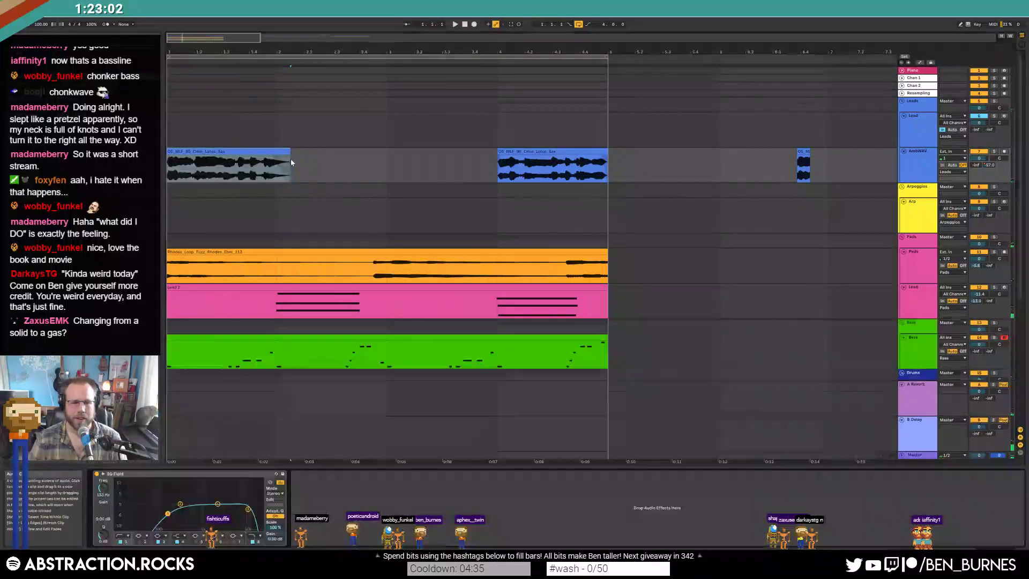
click(927, 438)
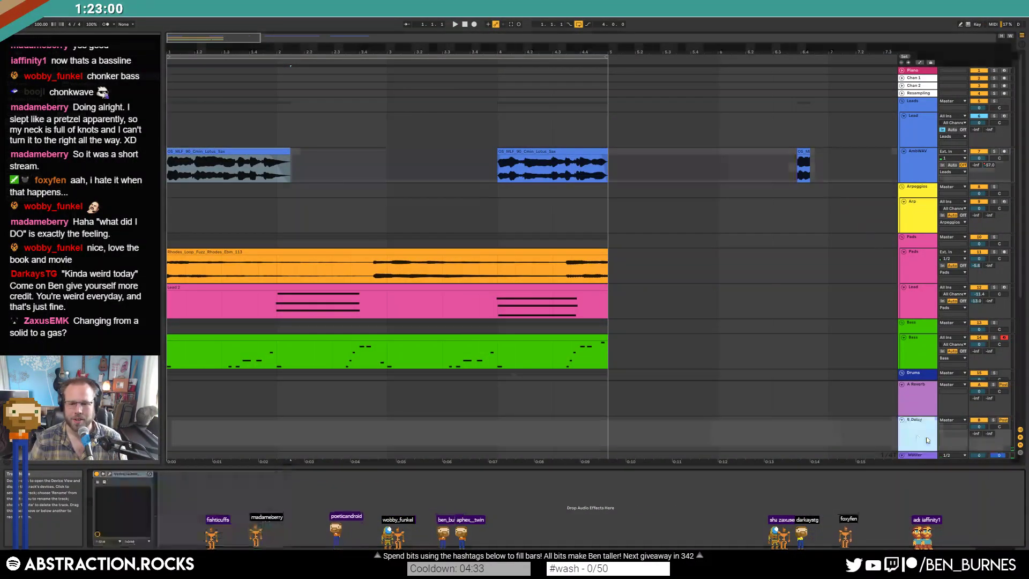
click(147, 473)
drag(503, 156, 520, 173)
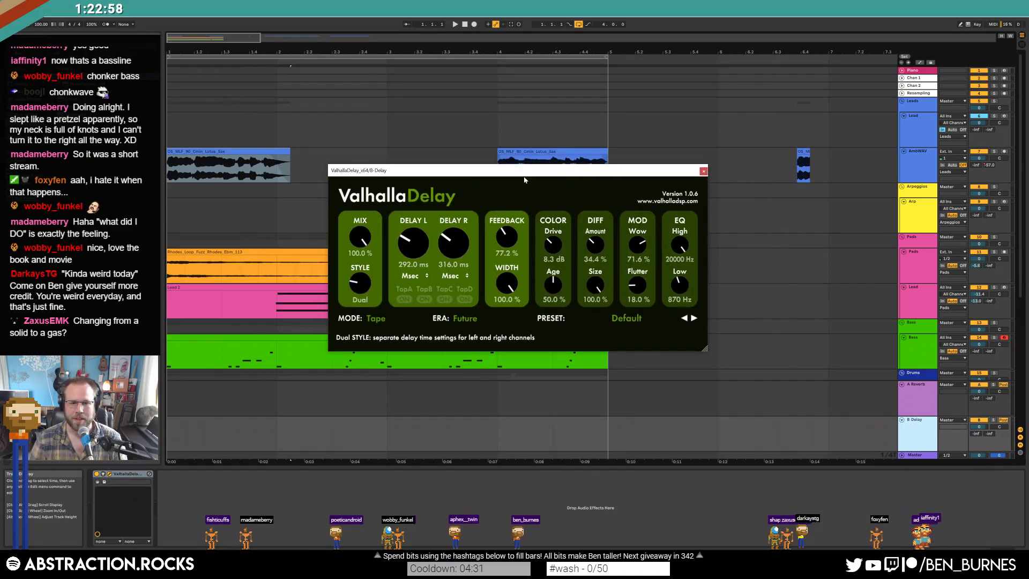
drag(507, 237, 507, 225)
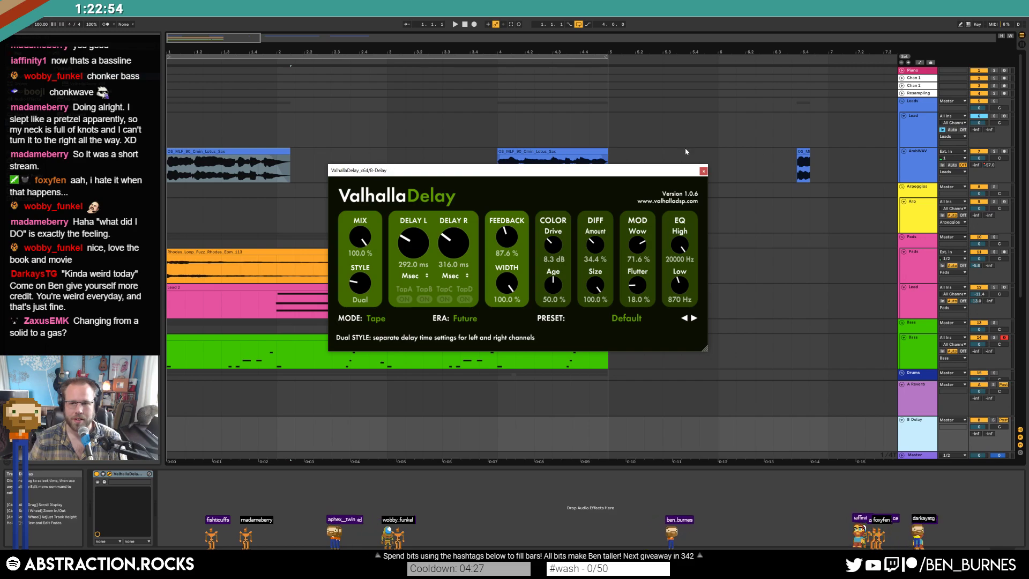
- Slightly lower the delay send automation peak at the end of the first sax phrase and listen to the loop
key(a)
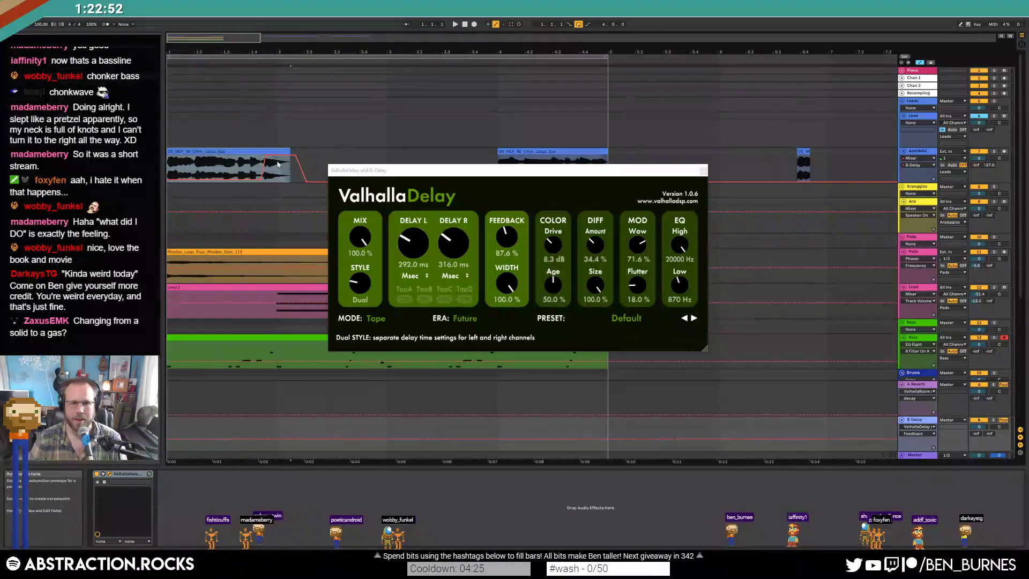
click(332, 166)
drag(283, 161, 282, 163)
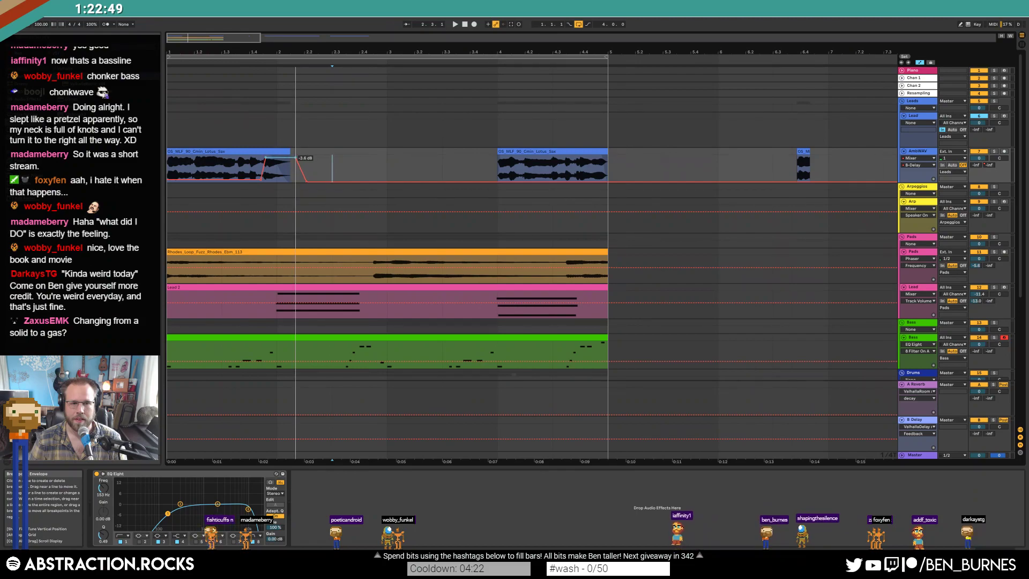
click(239, 172)
key(space)
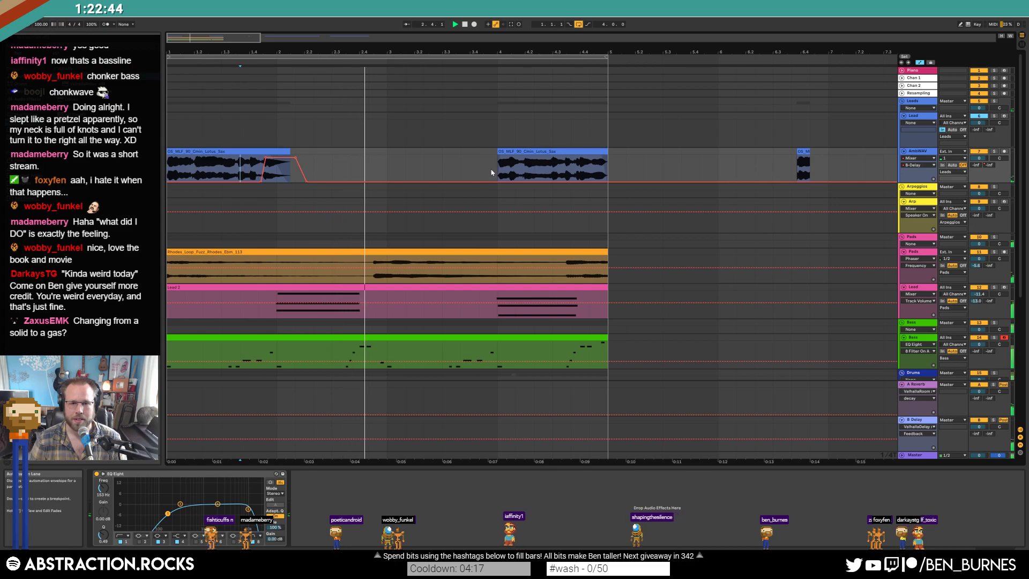
key(a)
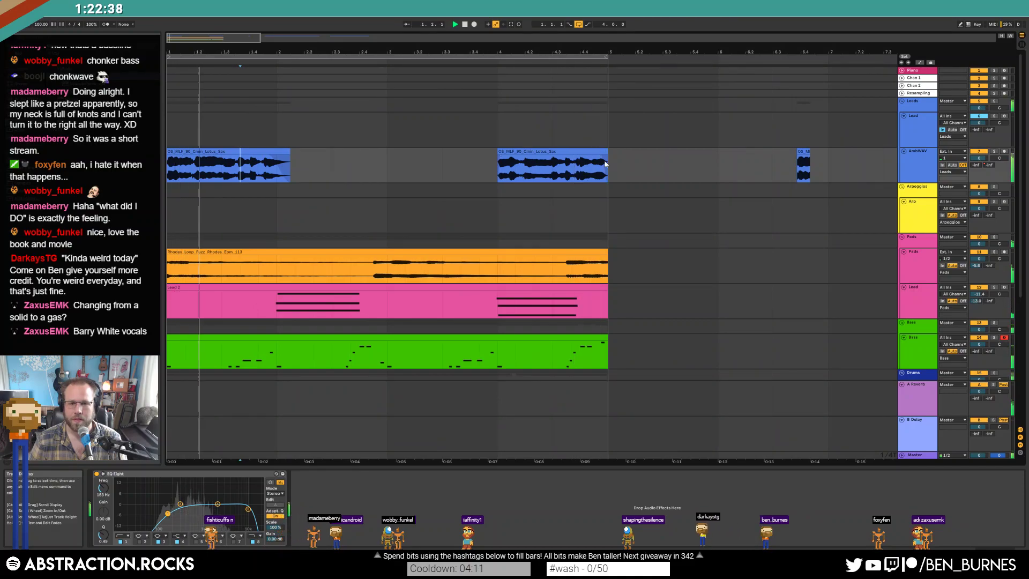
click(701, 166)
key(space)
- Audition the last sax clip, around bars 12 to 15, from several points to look for usable phrases
drag(305, 51, 222, 22)
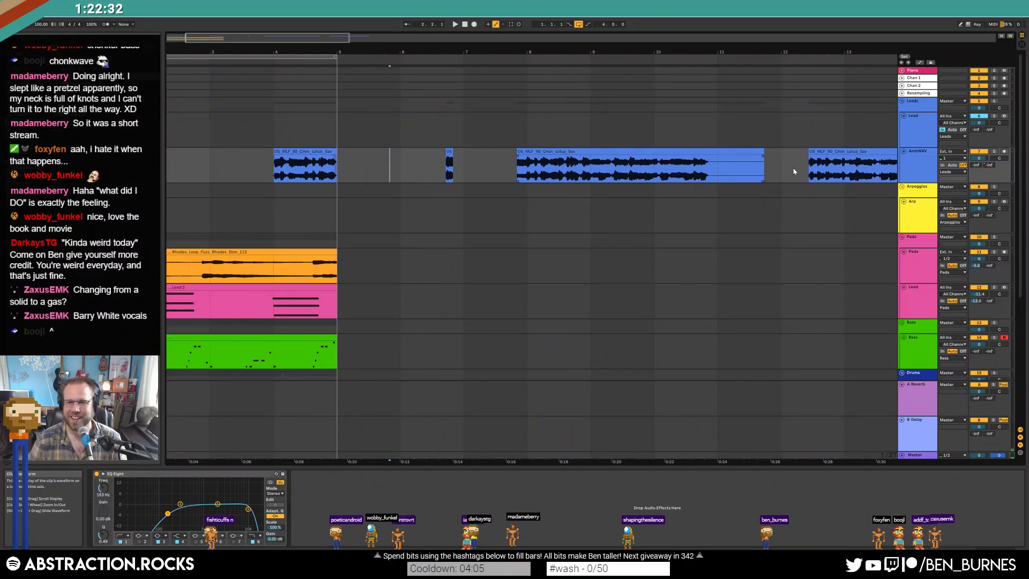
click(823, 165)
key(space)
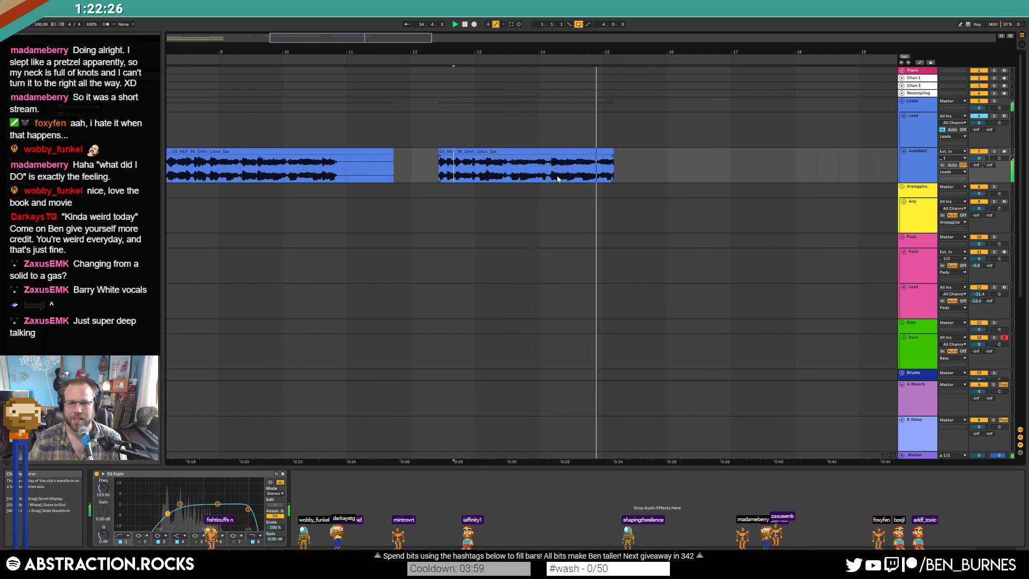
click(513, 175)
key(space)
key(space)
click(474, 174)
key(space)
key(space)
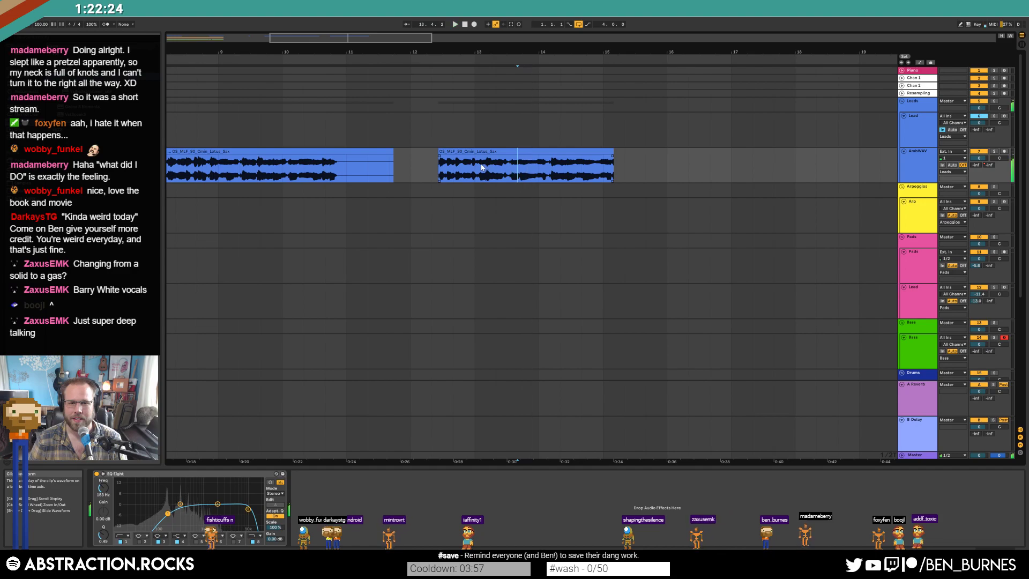
key(space)
- Audition the long middle sax clip from about bar 8 through its later phrases
drag(320, 52, 488, 54)
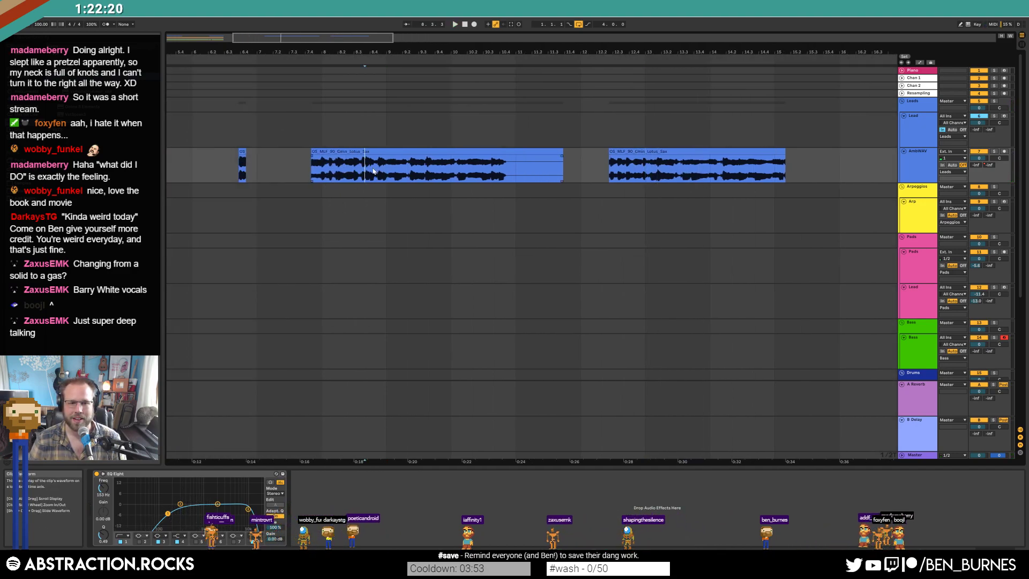
key(space)
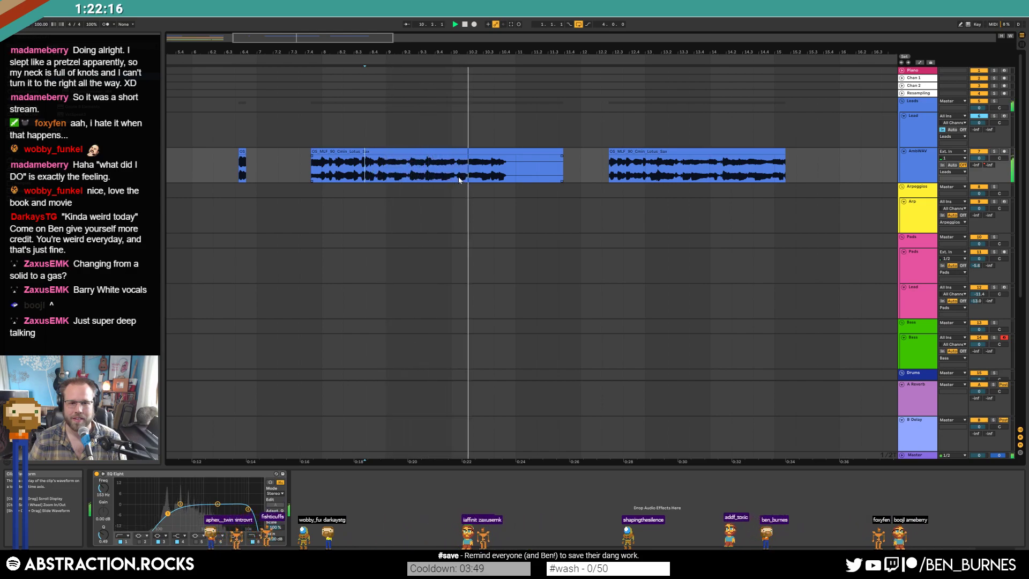
key(space)
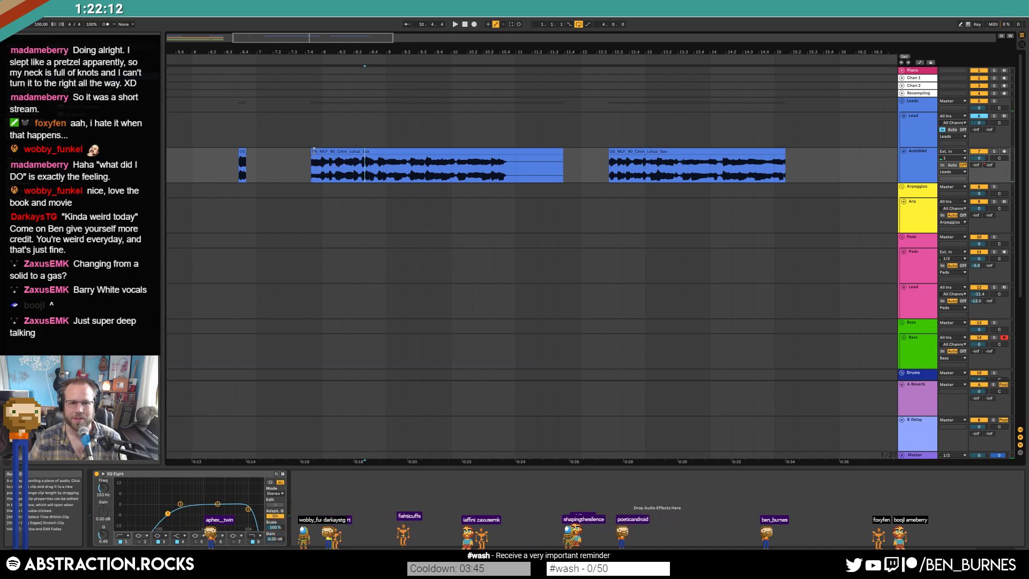
- Extend the start of the long middle sax clip back to about 6.1.3 and listen to the uncovered opening
drag(314, 151, 203, 150)
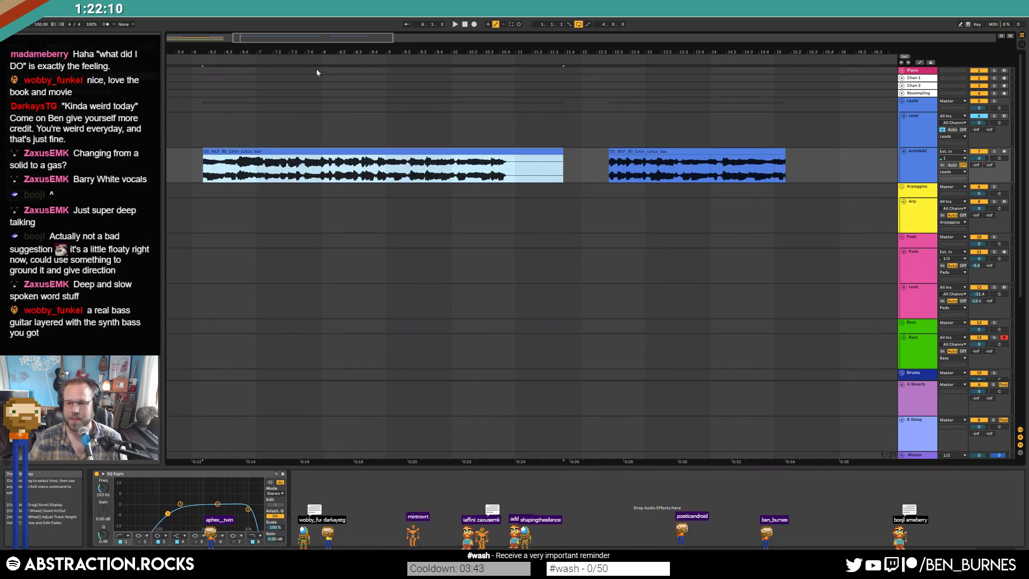
drag(315, 38, 248, 39)
click(504, 177)
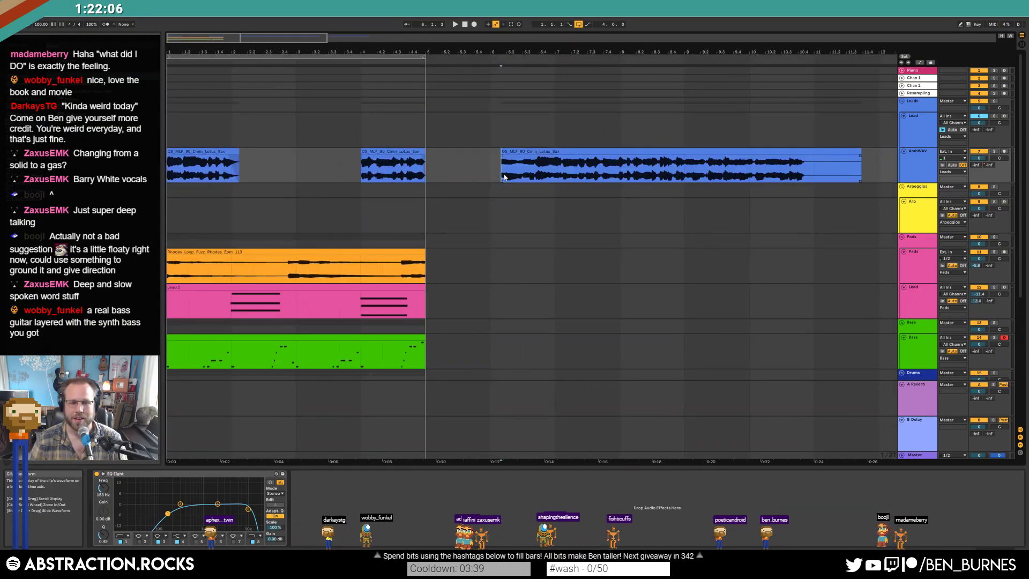
key(space)
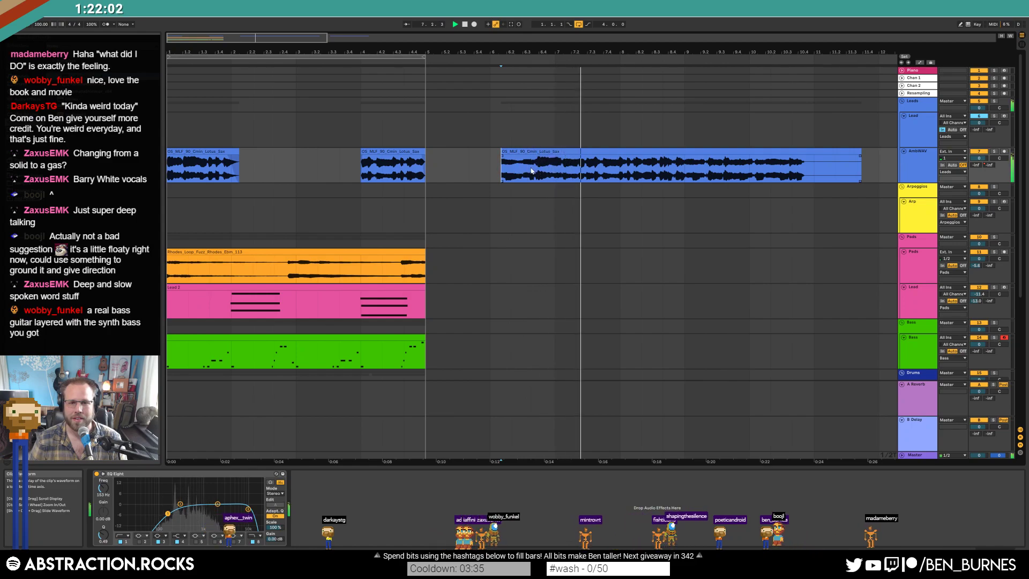
key(space)
- Copy a short phrase from the early part of the long sax clip to bar 3, trimmed with a fade-out
drag(535, 173, 504, 167)
scroll(563, 175, up, 5)
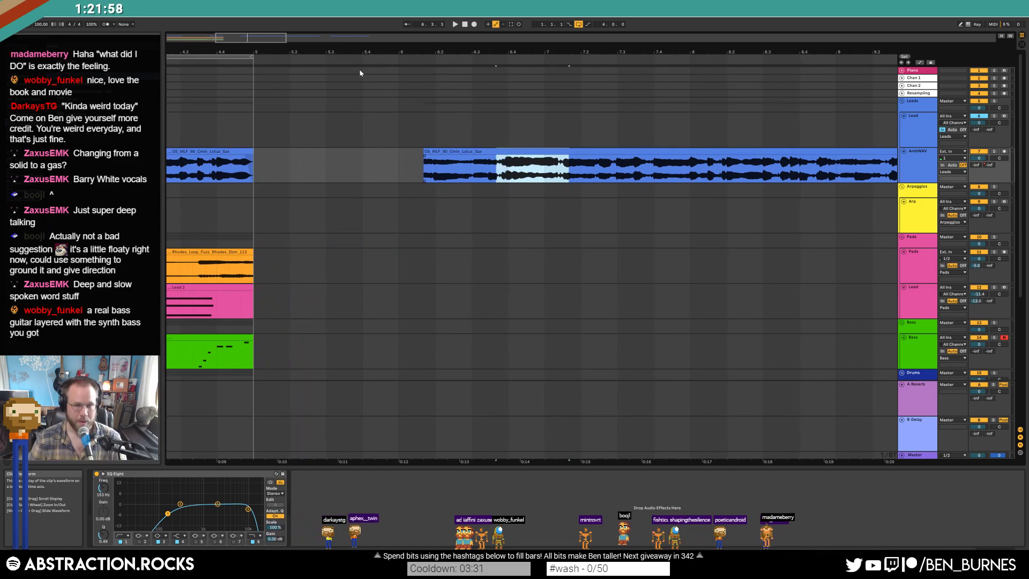
scroll(246, 165, left, 5)
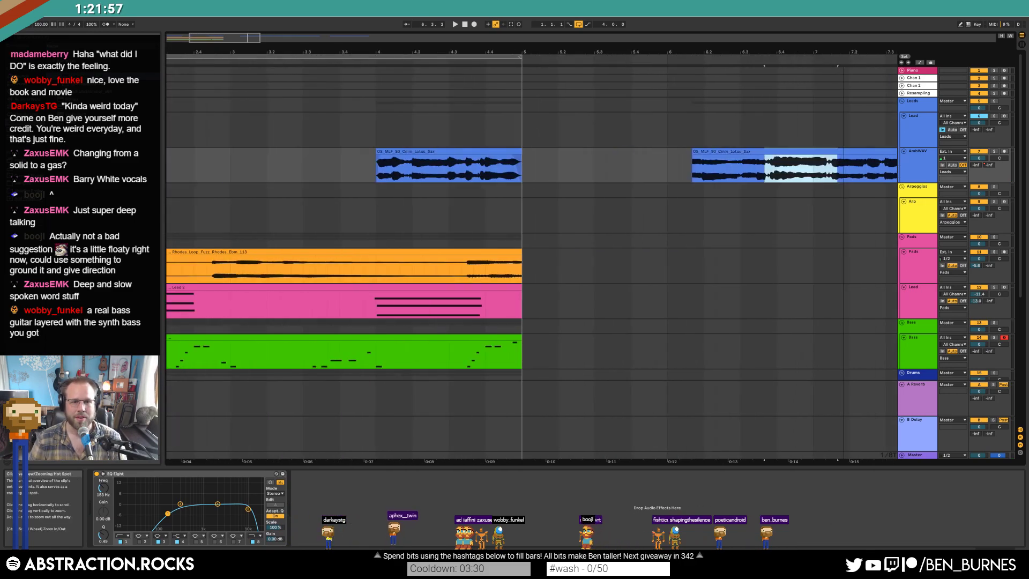
click(269, 170)
key(ctrl+v)
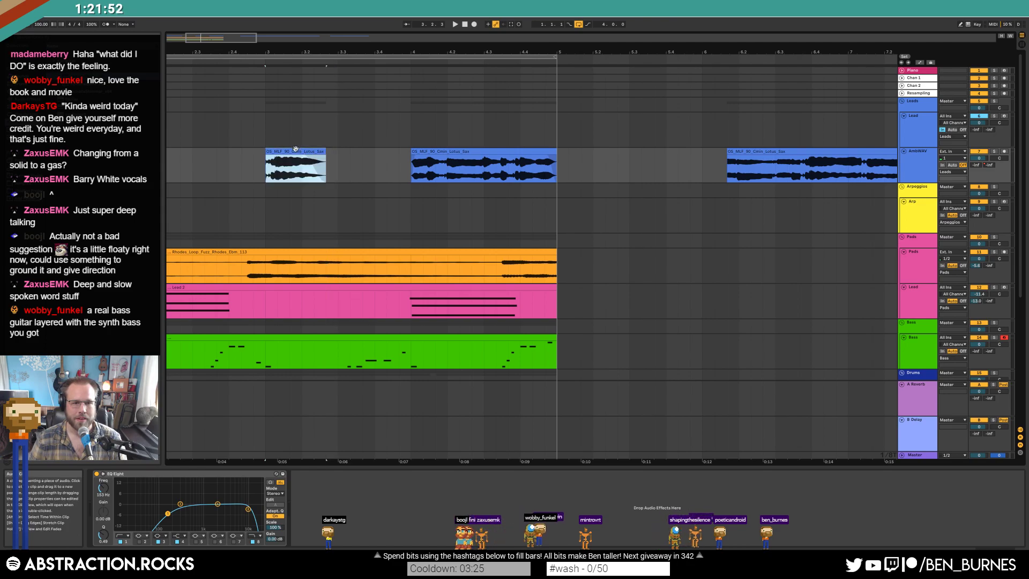
- Shape a delay send automation rise and fall over the bar 3 sax phrase, then listen to its echoes
key(a)
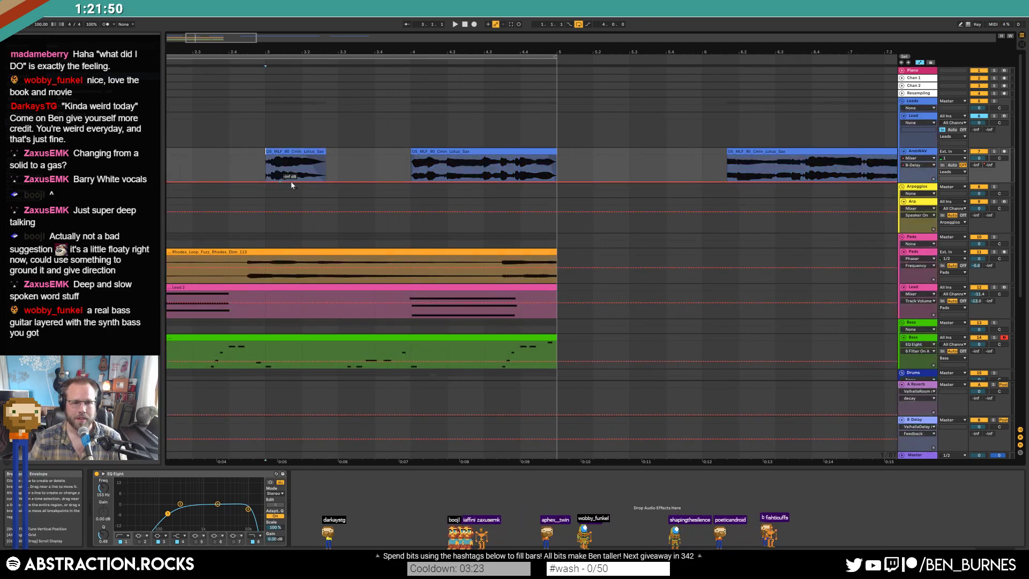
drag(307, 184, 399, 181)
drag(341, 166, 338, 155)
click(217, 162)
key(space)
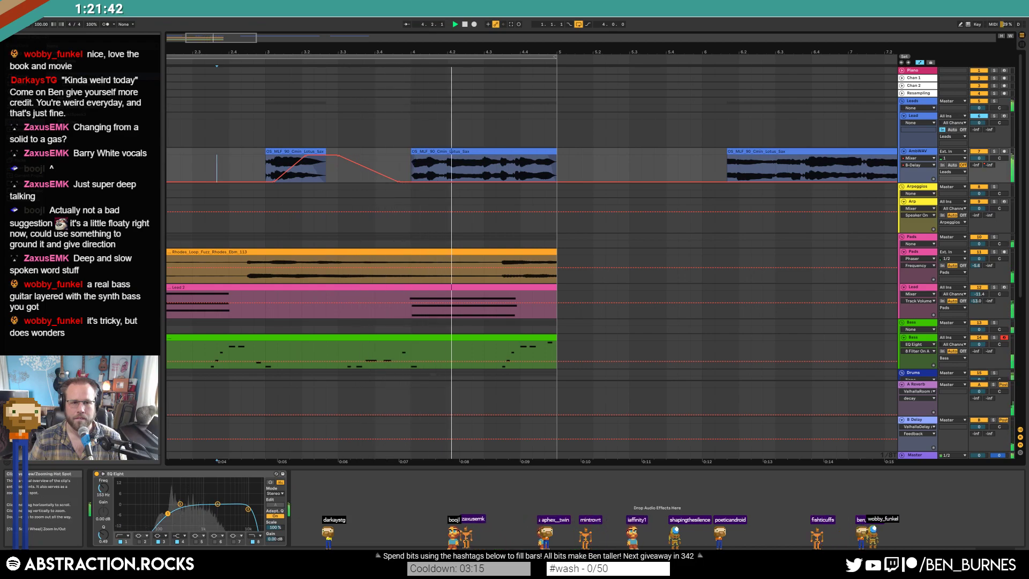
drag(213, 51, 300, 51)
key(a)
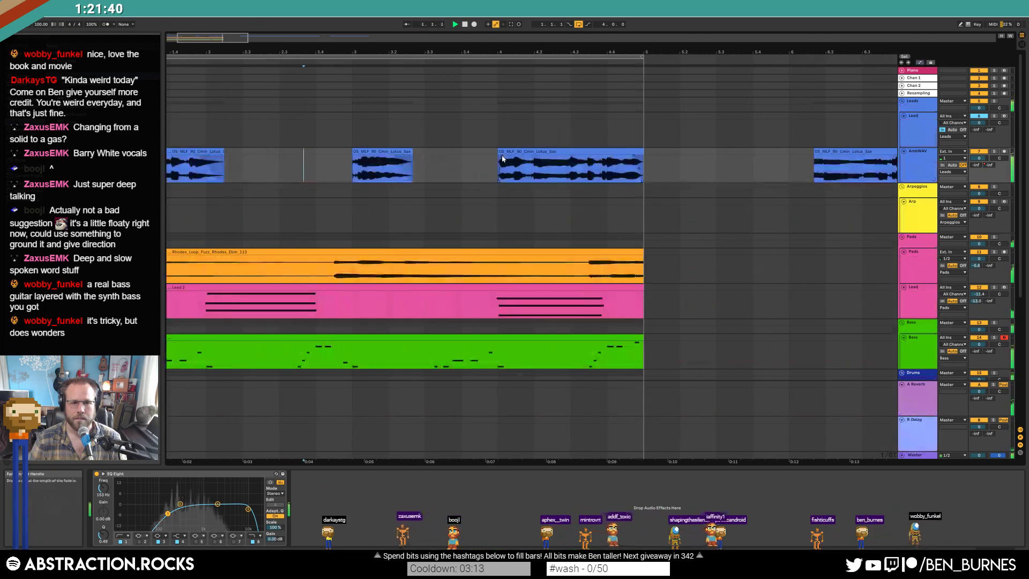
- Arm the Chan 2 audio track for recording and unfold it above the Leads group
drag(214, 38, 201, 32)
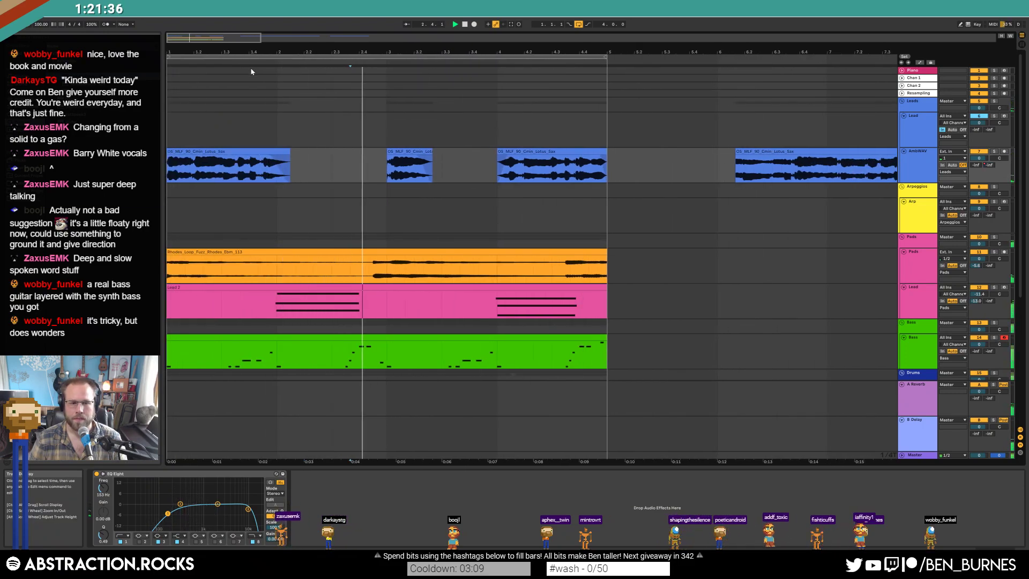
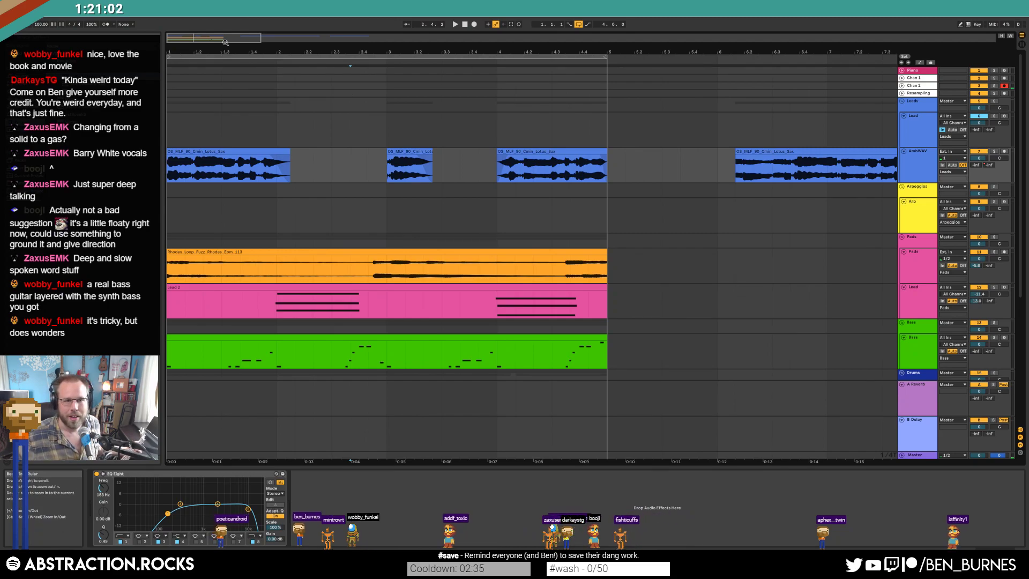
drag(260, 38, 362, 38)
drag(268, 53, 268, 31)
scroll(517, 295, down, 2)
scroll(519, 298, down, 3)
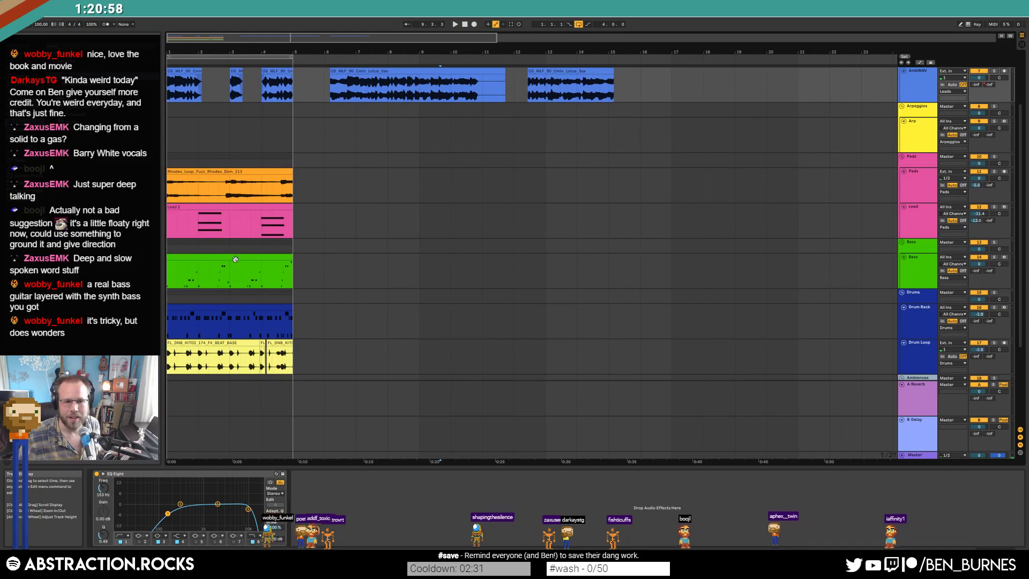
click(598, 271)
scroll(640, 271, up, 4)
scroll(639, 272, up, 3)
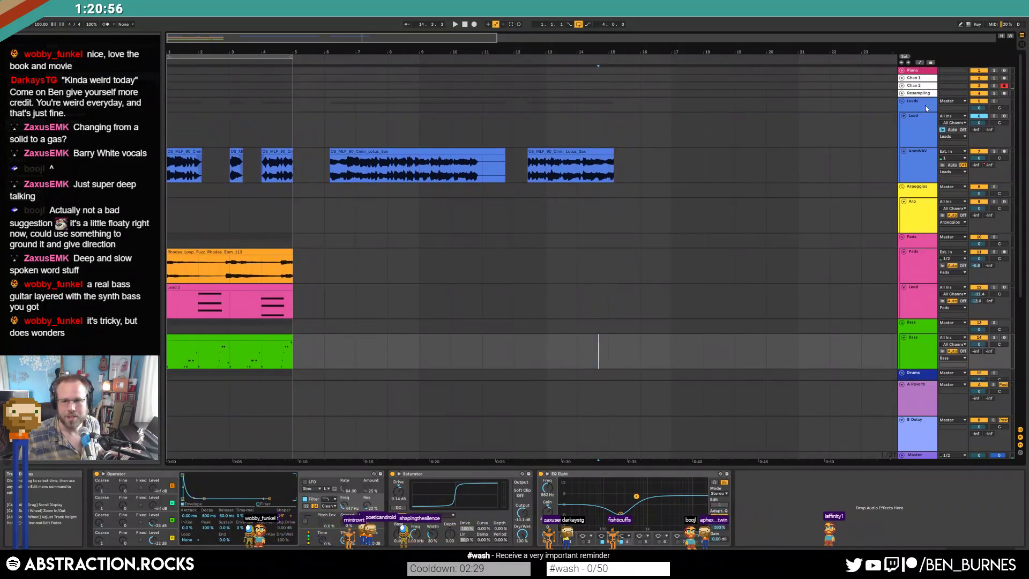
scroll(634, 161, up, 2)
click(632, 110)
click(620, 105)
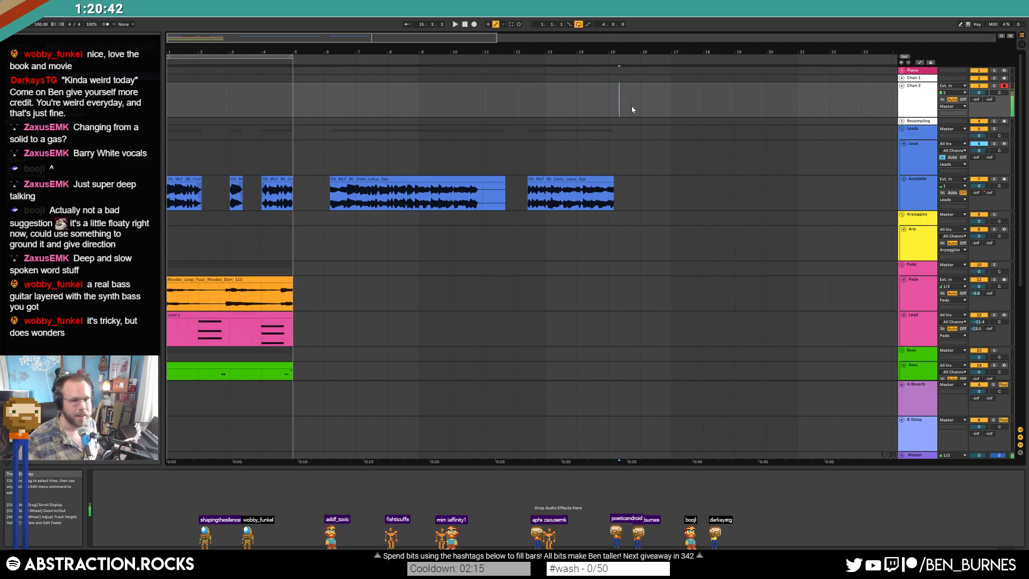
- Open the bass clip's notes to check the bass line across the four-bar loop
drag(185, 47, 282, 168)
scroll(215, 322, down, 4)
click(221, 323)
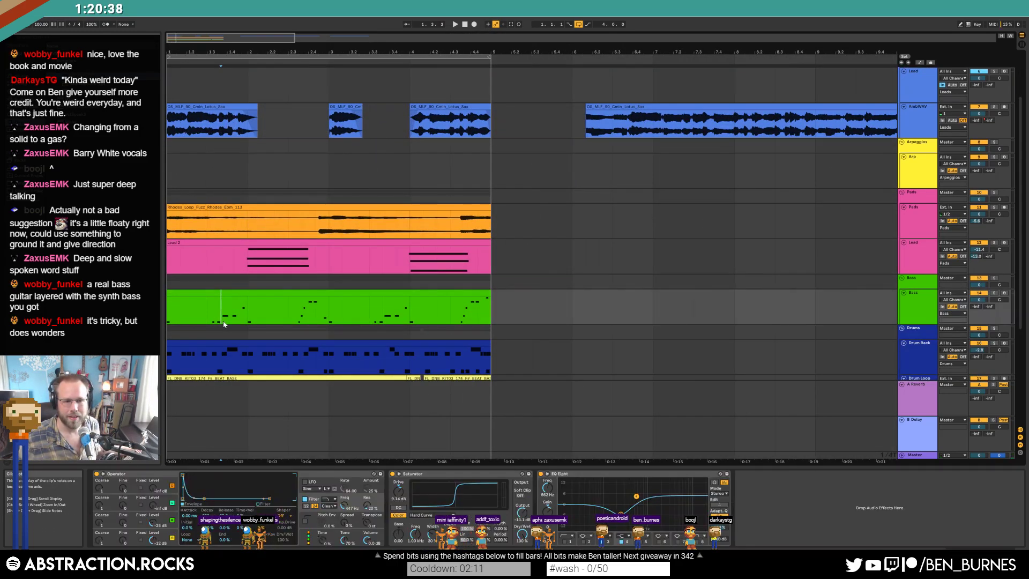
double_click(236, 295)
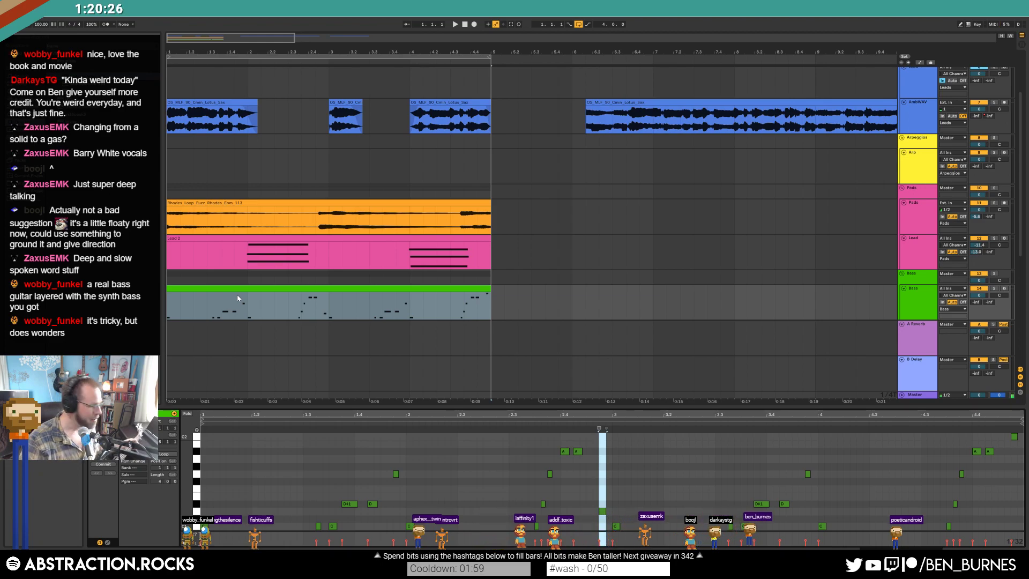
scroll(323, 145, up, 3)
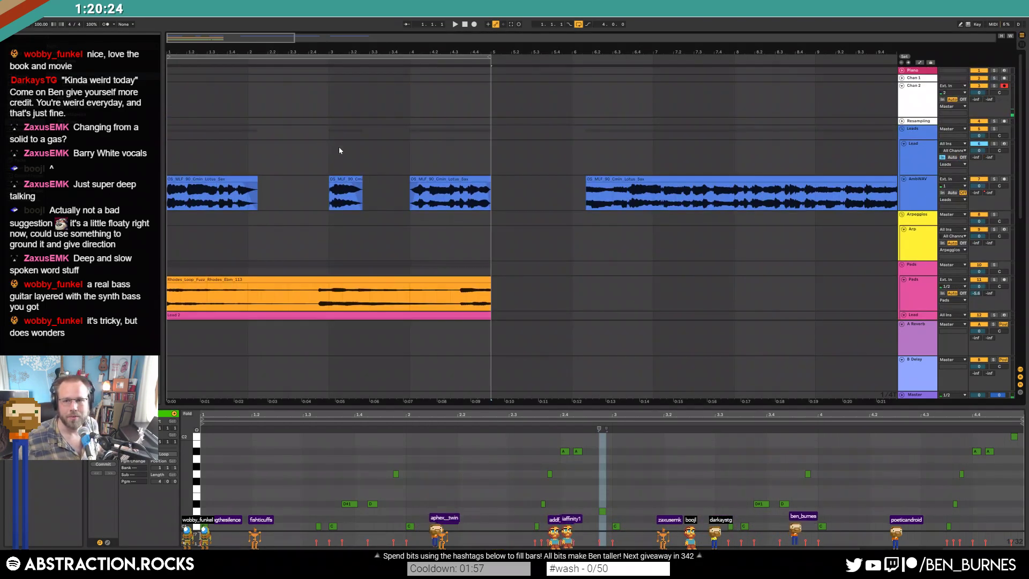
- Record an audio take on Chan 2 over the four-bar loop, then delete the recorded clips
click(919, 105)
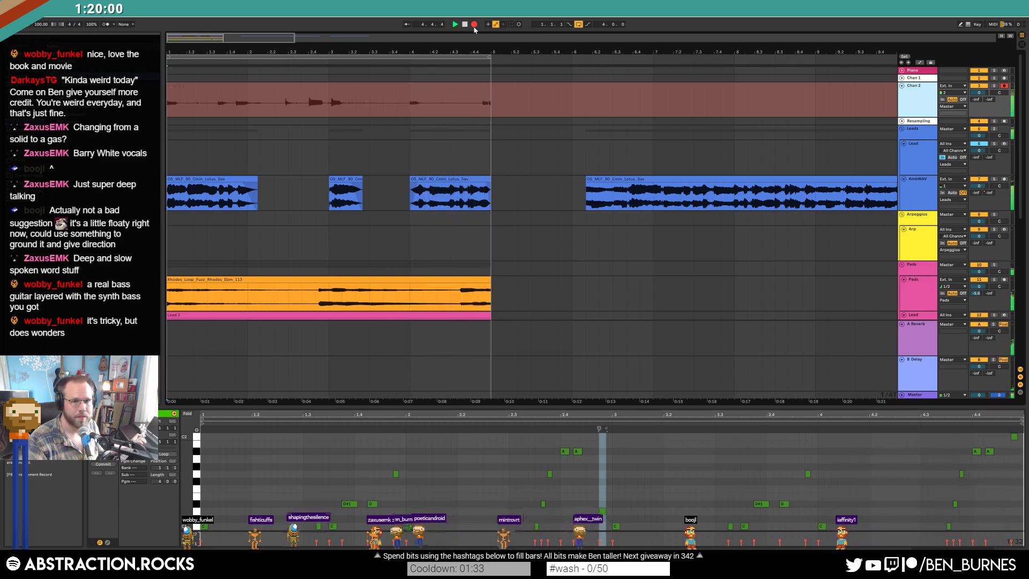
click(474, 27)
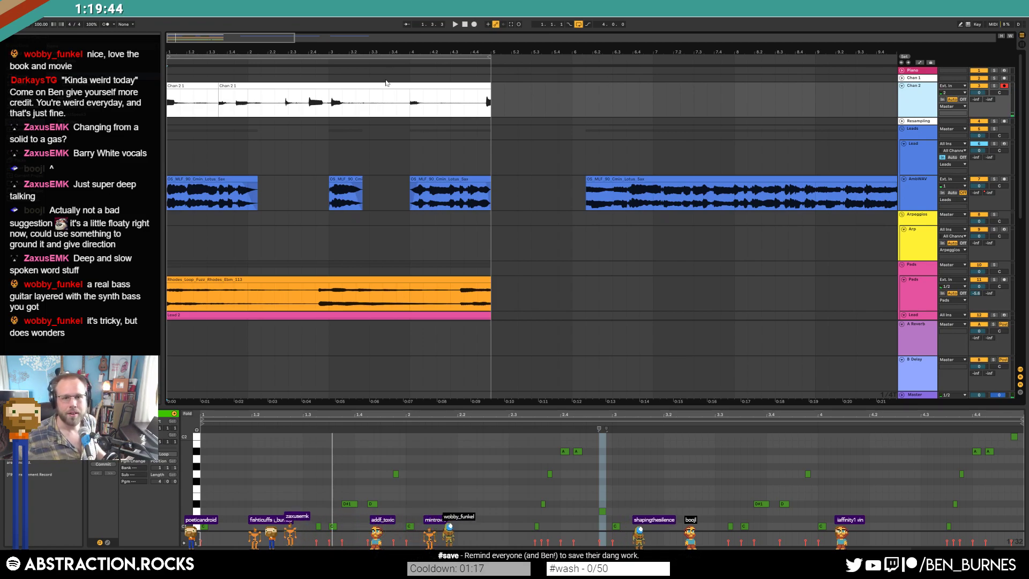
drag(506, 100, 163, 97)
key(Delete)
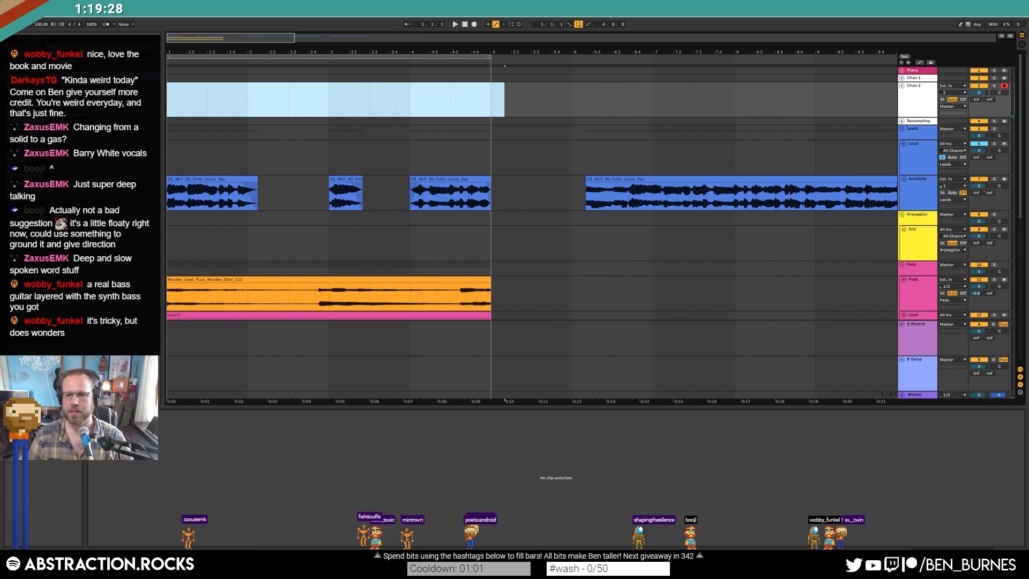
- Try grouping the bass track's Operator into an instrument rack, and undo the grouping
click(934, 202)
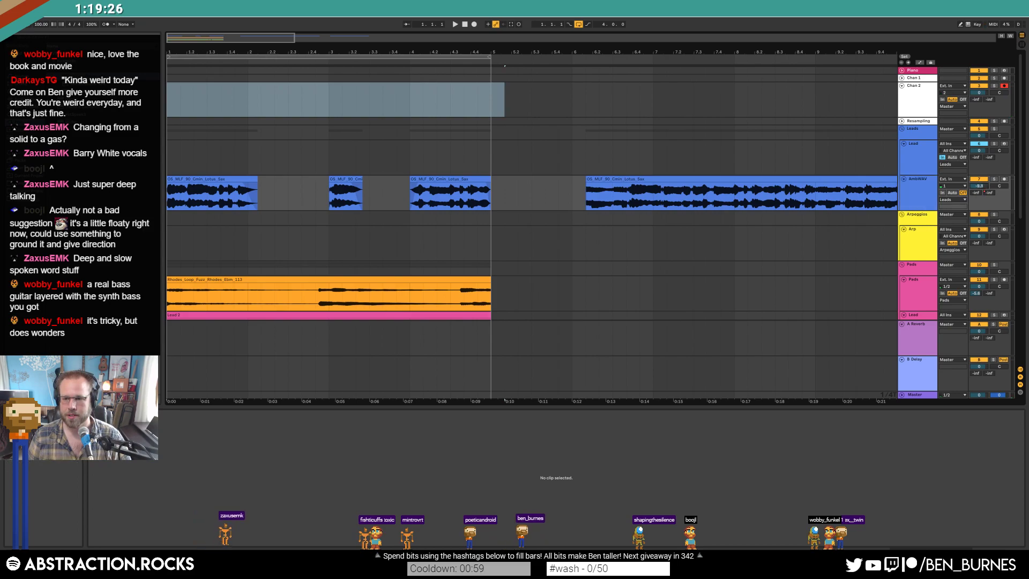
scroll(660, 236, down, 5)
click(629, 235)
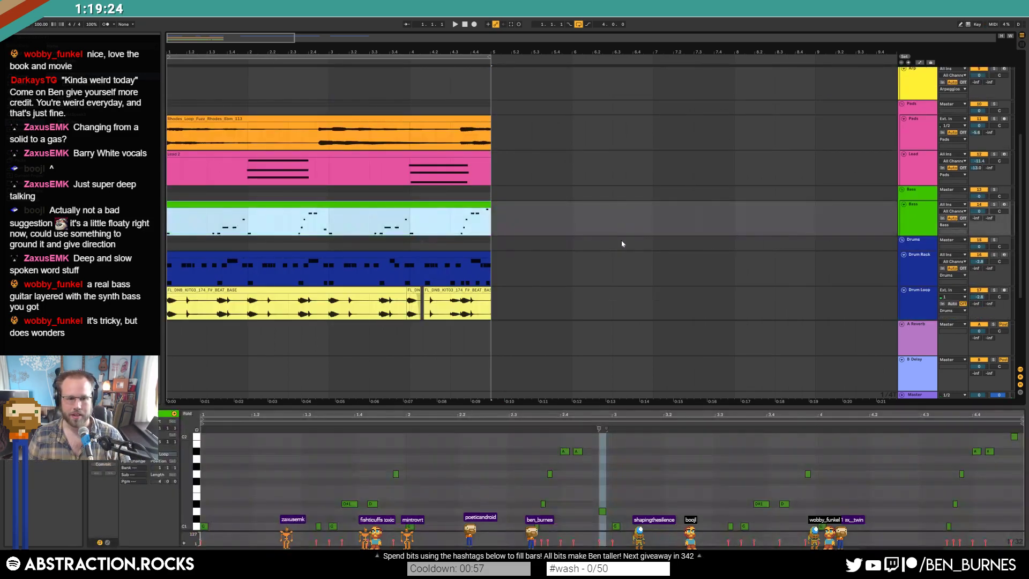
key(shift+Tab)
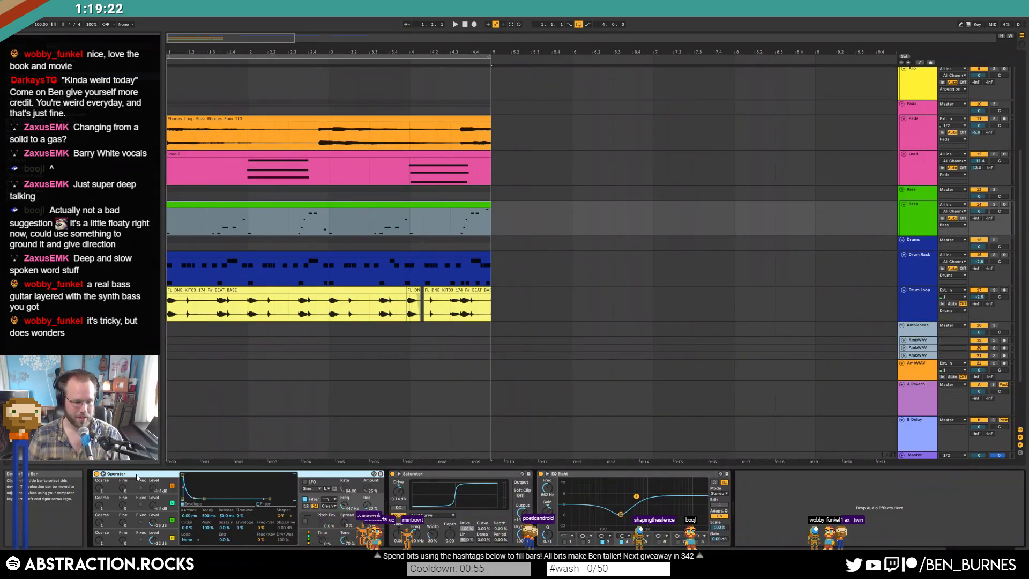
key(ctrl+g)
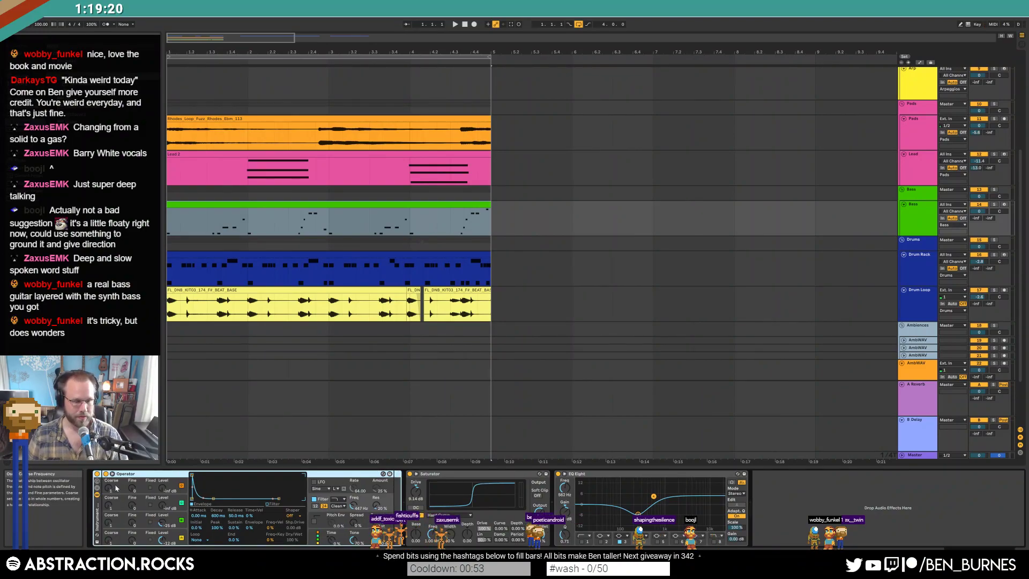
key(ctrl+z)
- Insert a new MIDI track directly below the Bass track and load Kontakt onto it
click(919, 223)
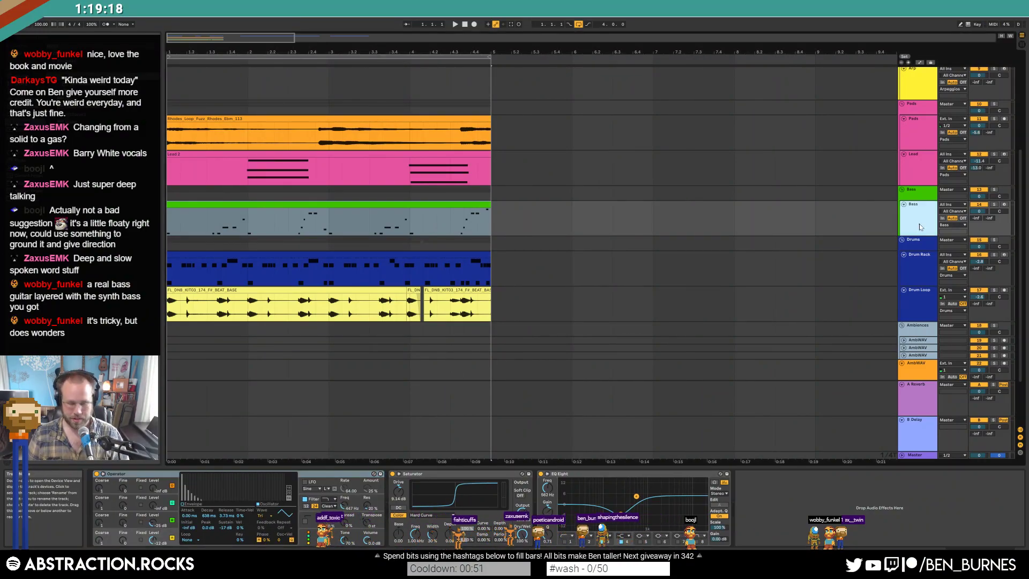
key(ctrl+shift+t)
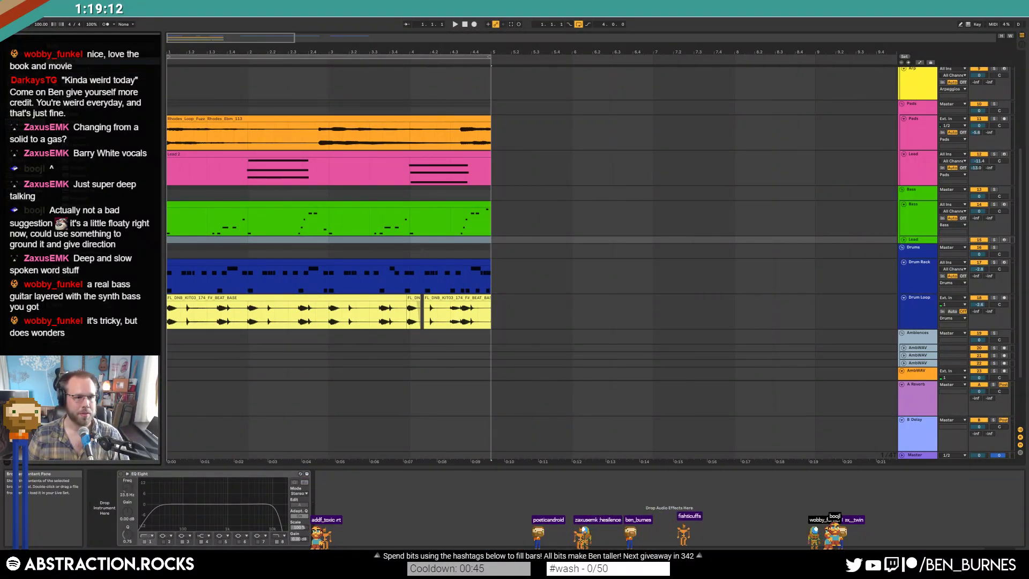
drag(259, 237, 261, 237)
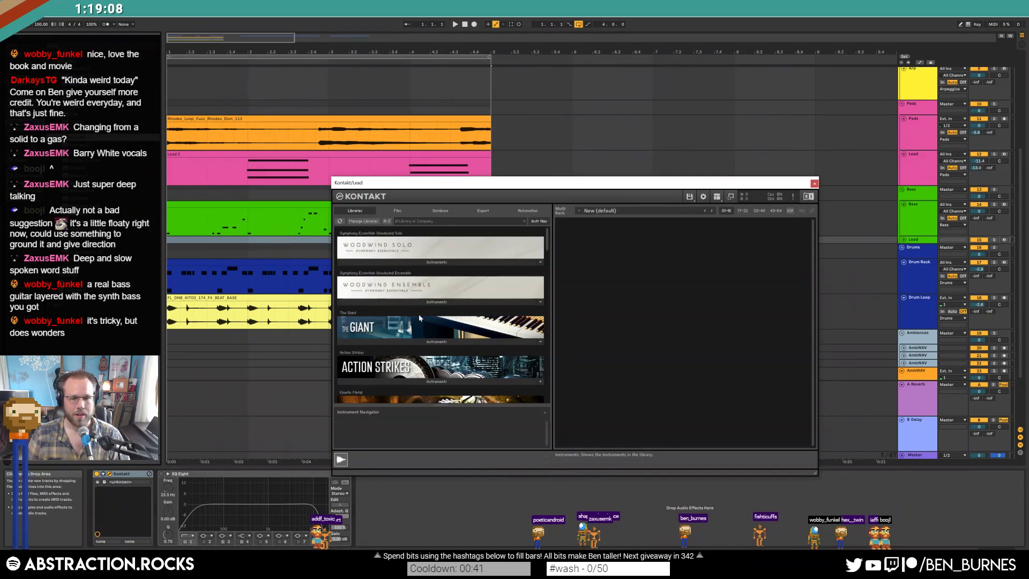
- Look through Kontakt's libraries and database for an instrument, then delete Kontakt from the new track
scroll(414, 313, down, 1)
drag(548, 243, 559, 393)
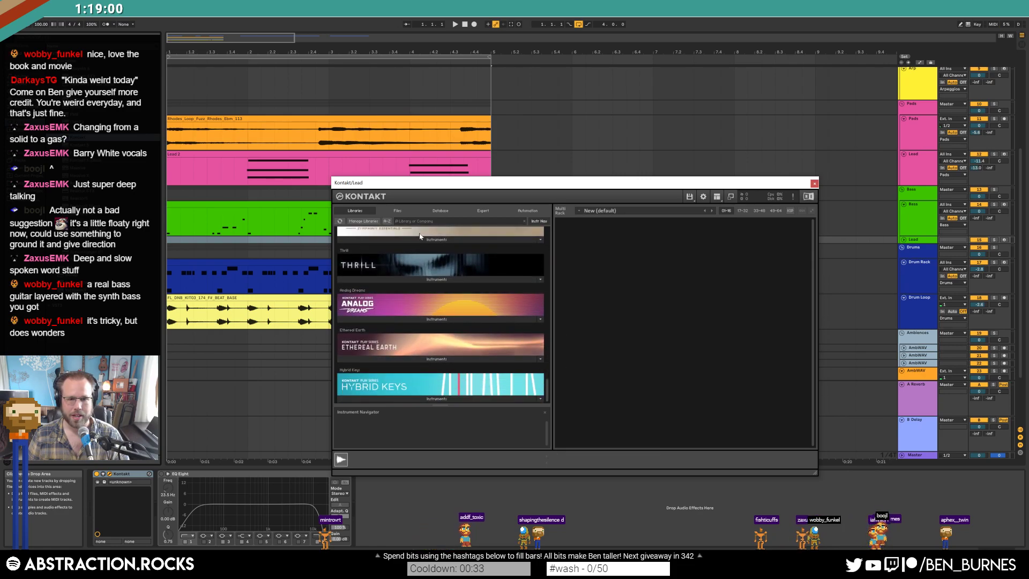
click(427, 213)
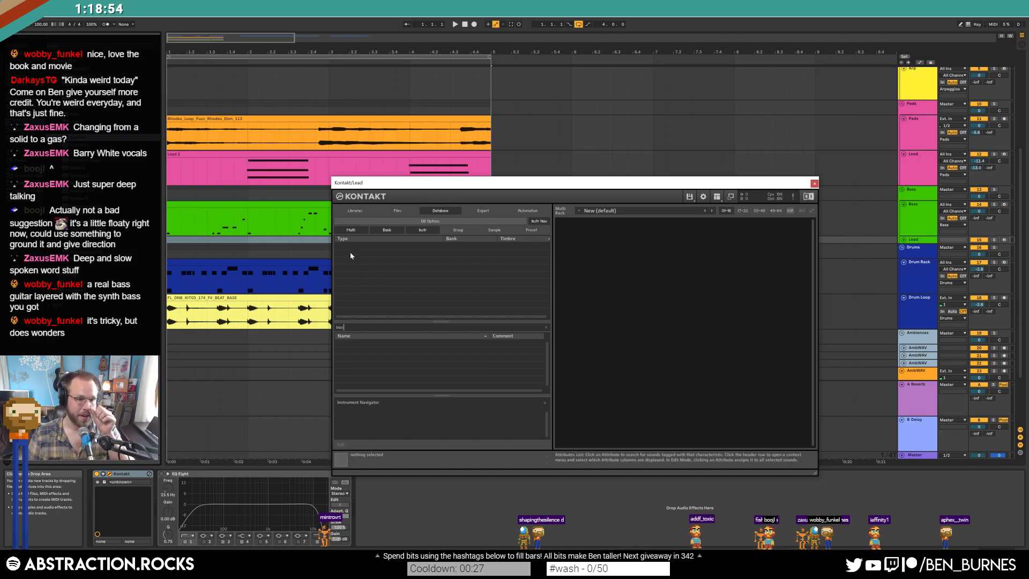
click(137, 473)
key(Delete)
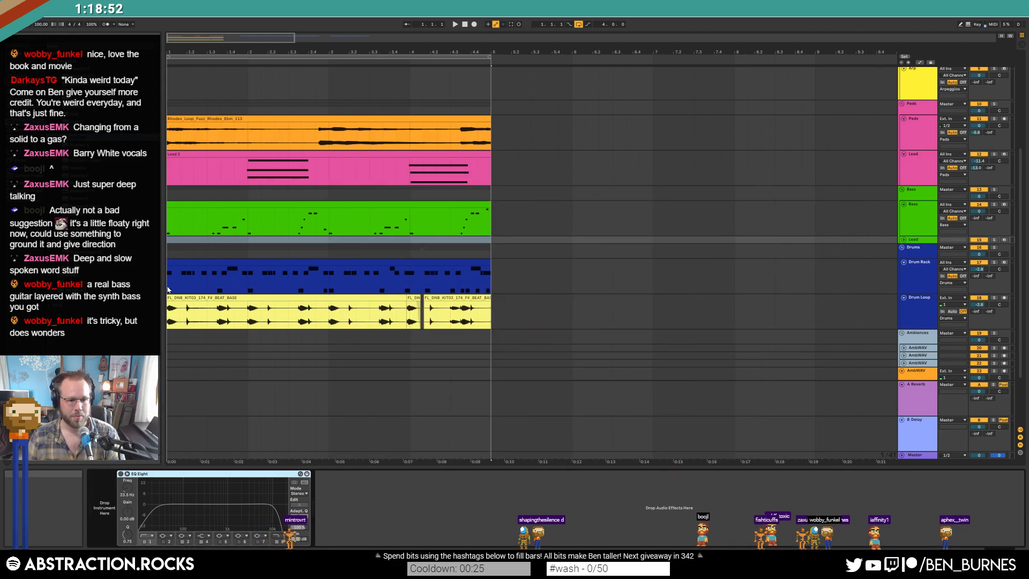
- Put Kontakt 5 on the new MIDI track and load Scarbee Funk Guitarist from its libraries
drag(80, 145, 98, 511)
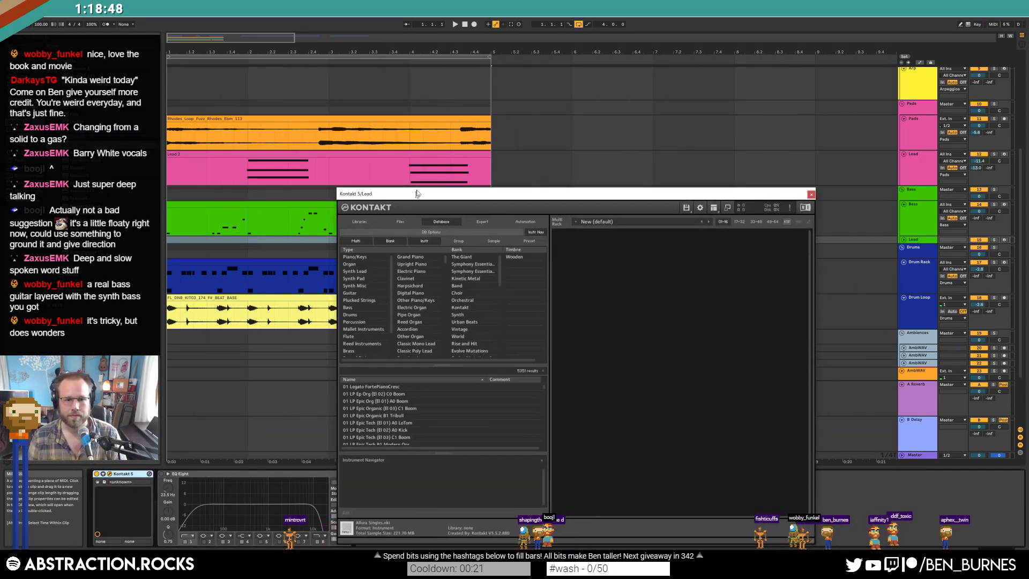
drag(414, 195, 485, 100)
click(441, 129)
drag(615, 167, 620, 260)
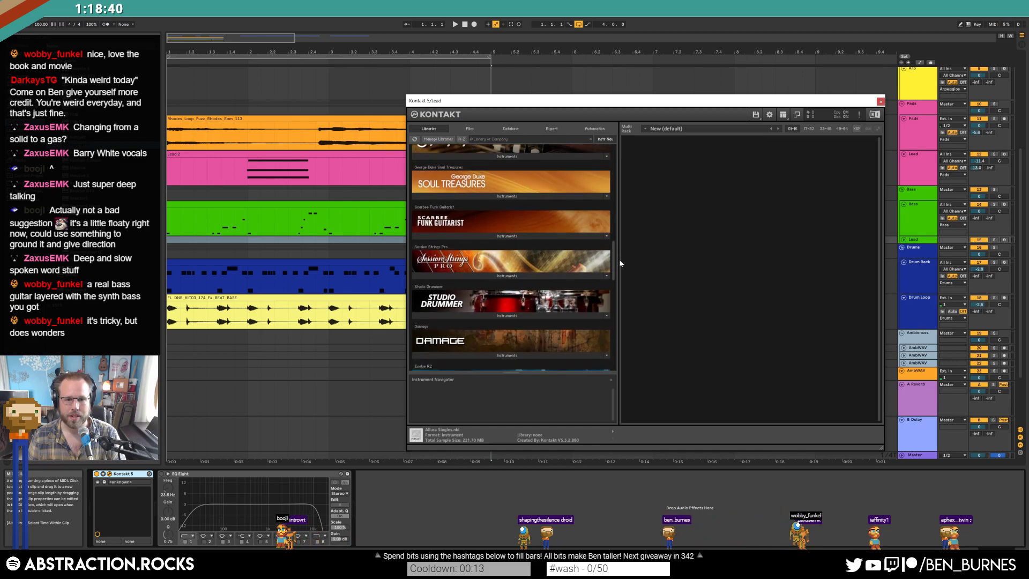
click(506, 226)
click(479, 236)
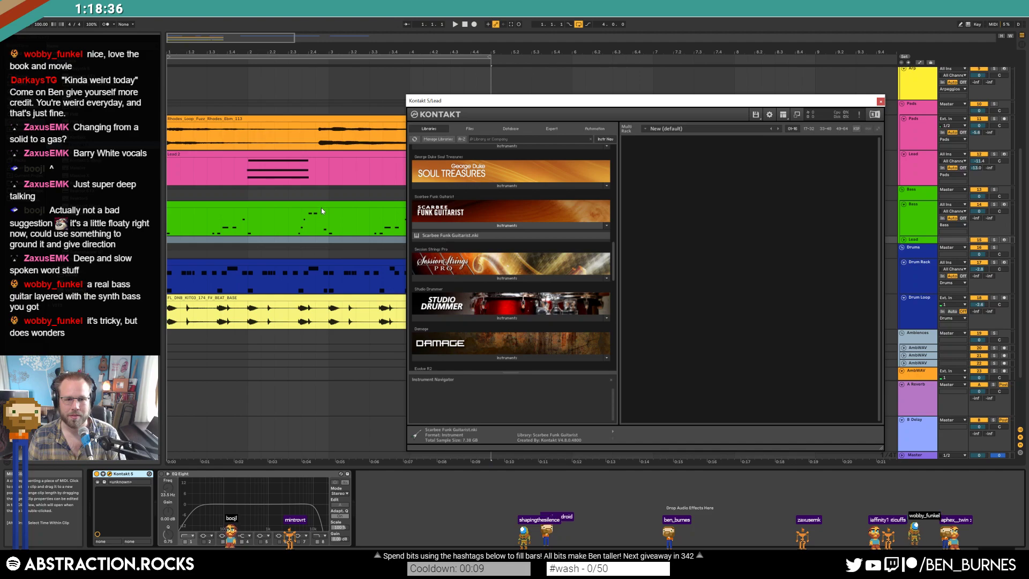
drag(704, 110, 760, 110)
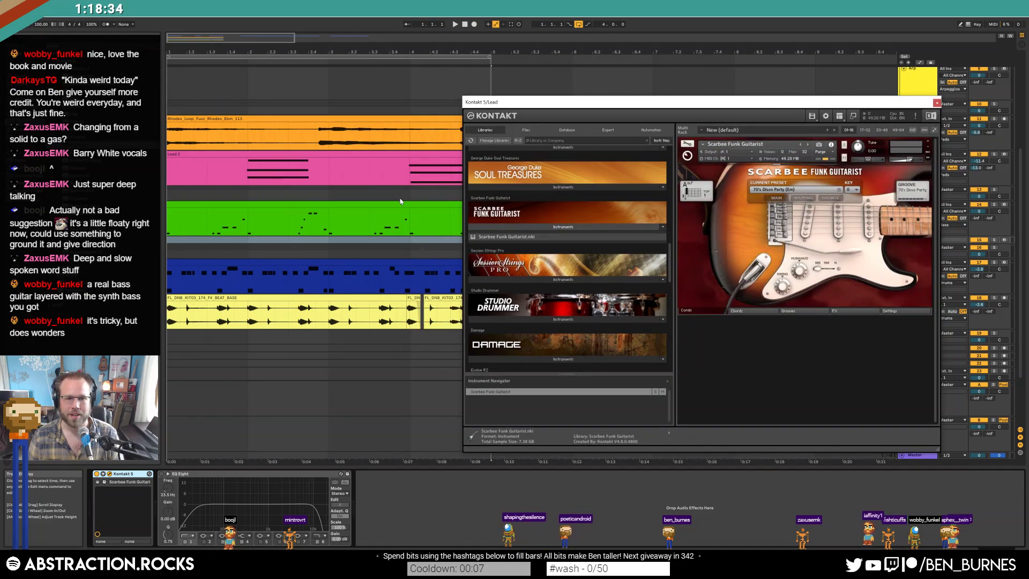
- Copy the bass clip onto the funk guitar track and play it with the loop
click(398, 238)
key(0)
key(space)
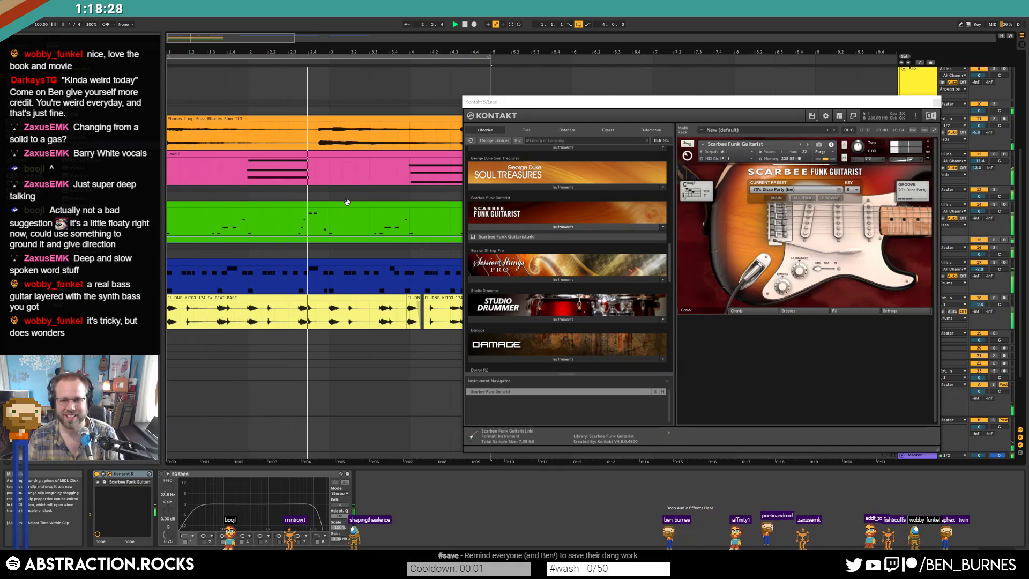
key(space)
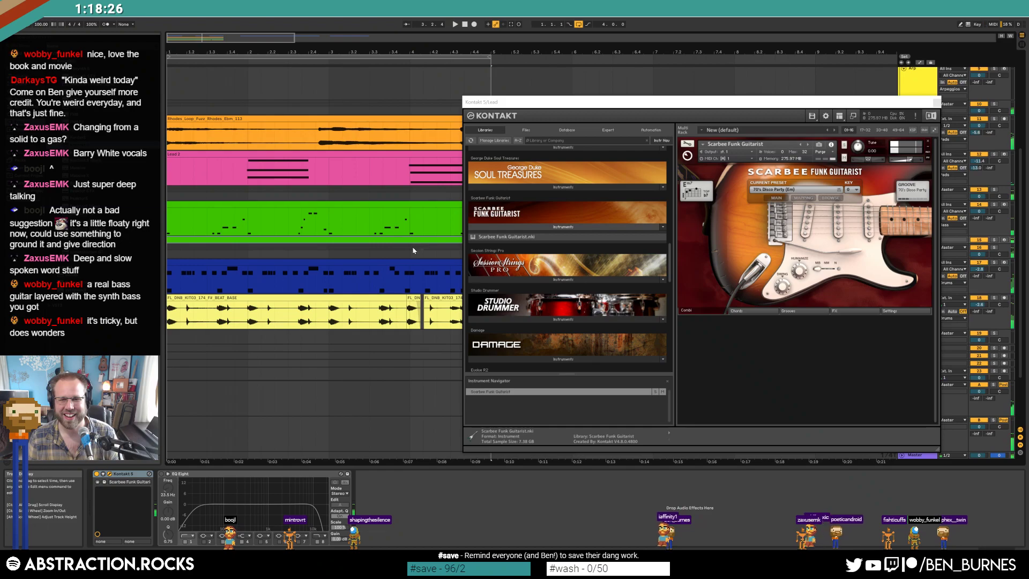
- Unload Scarbee Funk Guitarist, look through the other Kontakt libraries, and undo the bass clip copy
click(926, 143)
scroll(674, 267, down, 3)
scroll(675, 268, down, 8)
mouse_move(682, 299)
mouse_down()
mouse_move(686, 333)
mouse_move(682, 317)
mouse_up()
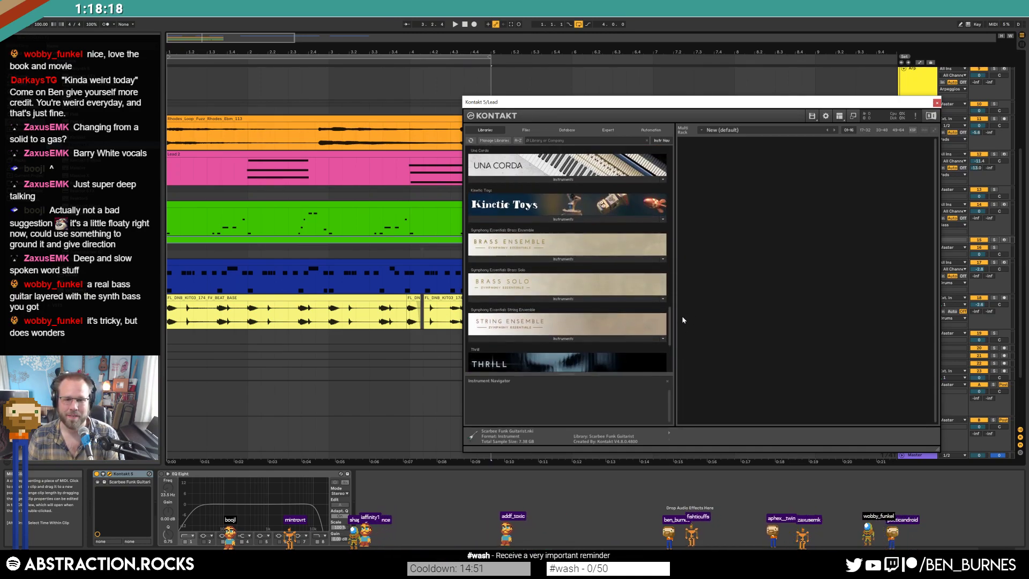
key(ctrl+z)
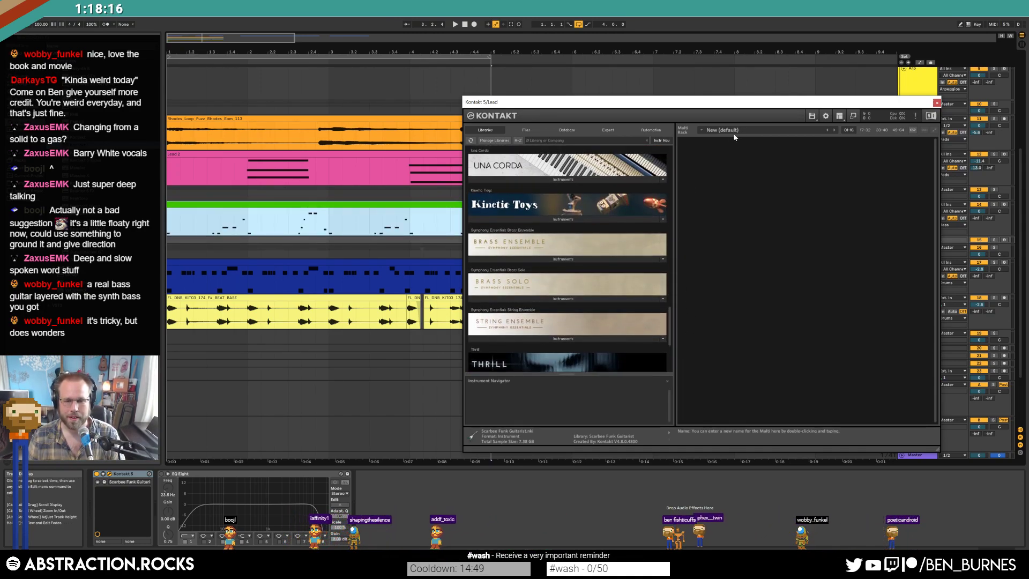
- Load Scarbee Funk Guitarist into Kontakt again and close the plugin window
drag(671, 317, 674, 257)
double_click(531, 231)
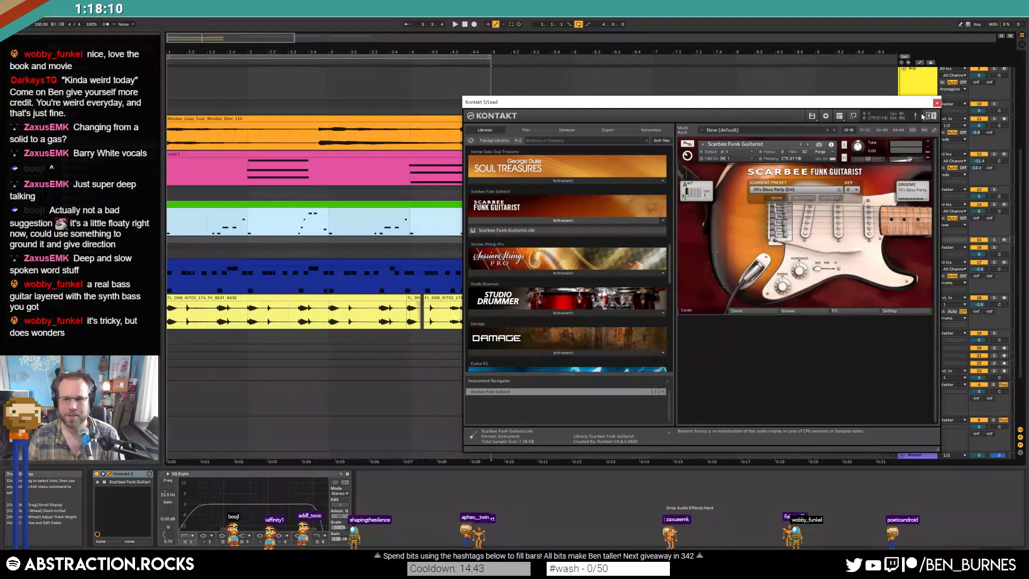
click(937, 102)
- Move the funk guitar track into the Arpeggios group below Arp and colour it yellow
drag(911, 238, 910, 119)
scroll(924, 111, up, 2)
right_click(924, 123)
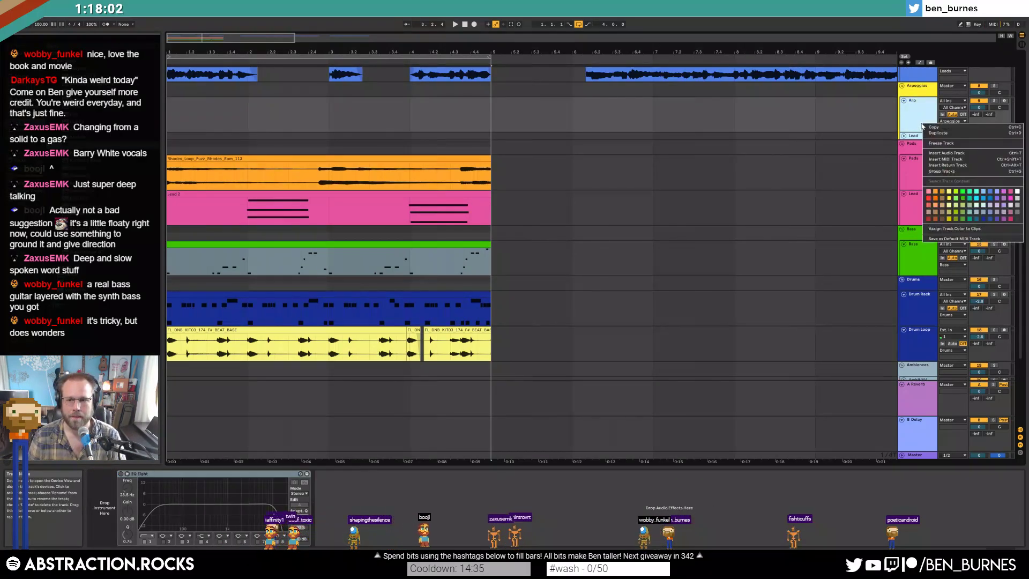
click(949, 198)
click(748, 148)
- Lower the high cut on the sax track's EQ Eight to about 1.18 kHz while the loop plays
scroll(778, 154, up, 1)
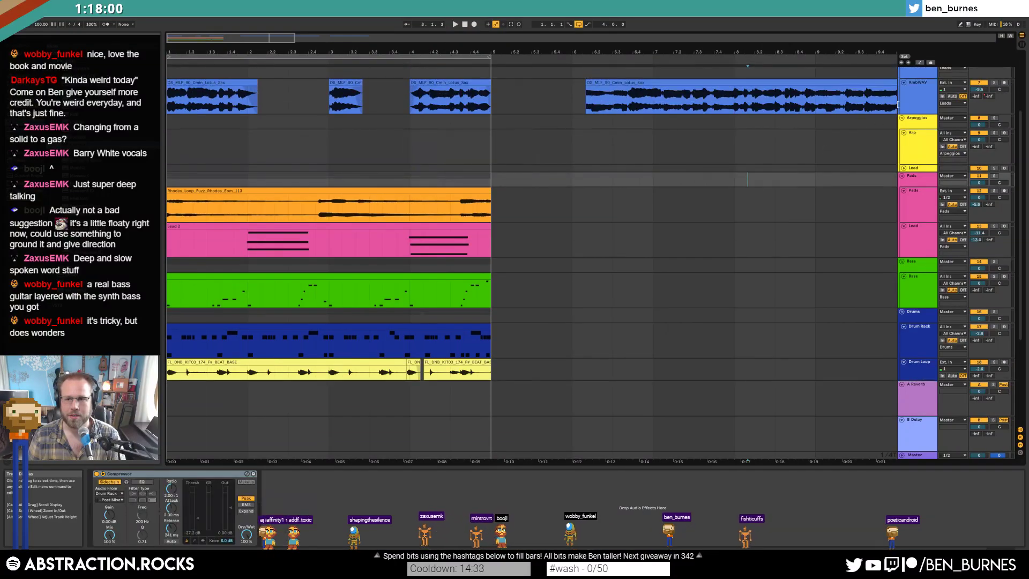
click(978, 90)
key(space)
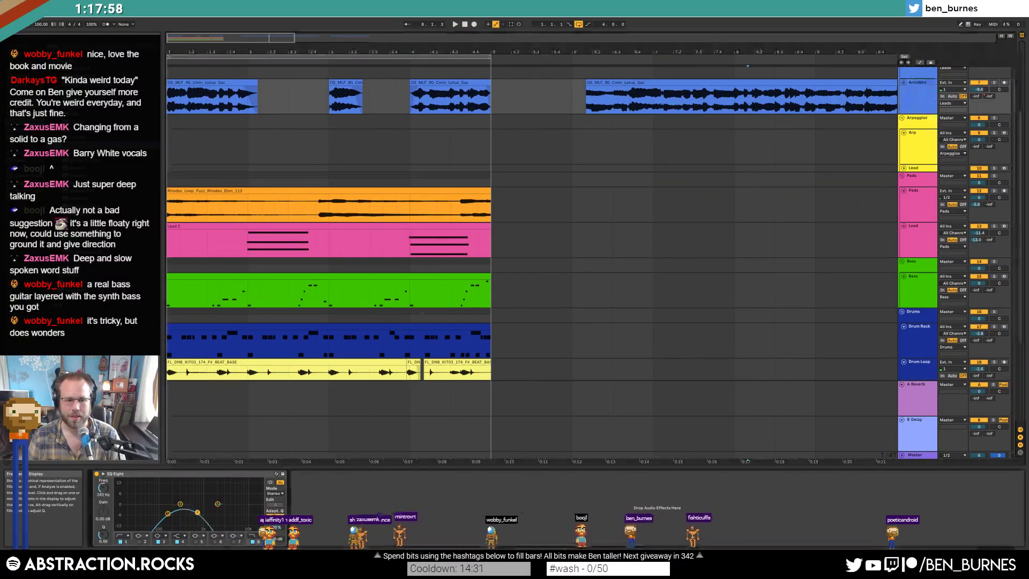
drag(247, 508, 199, 514)
click(190, 83)
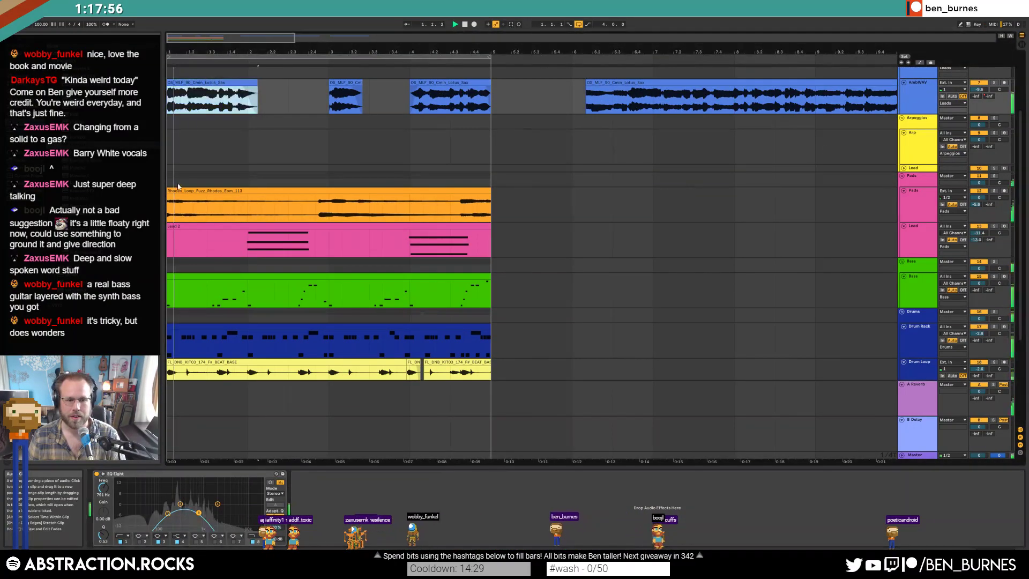
drag(199, 513, 206, 511)
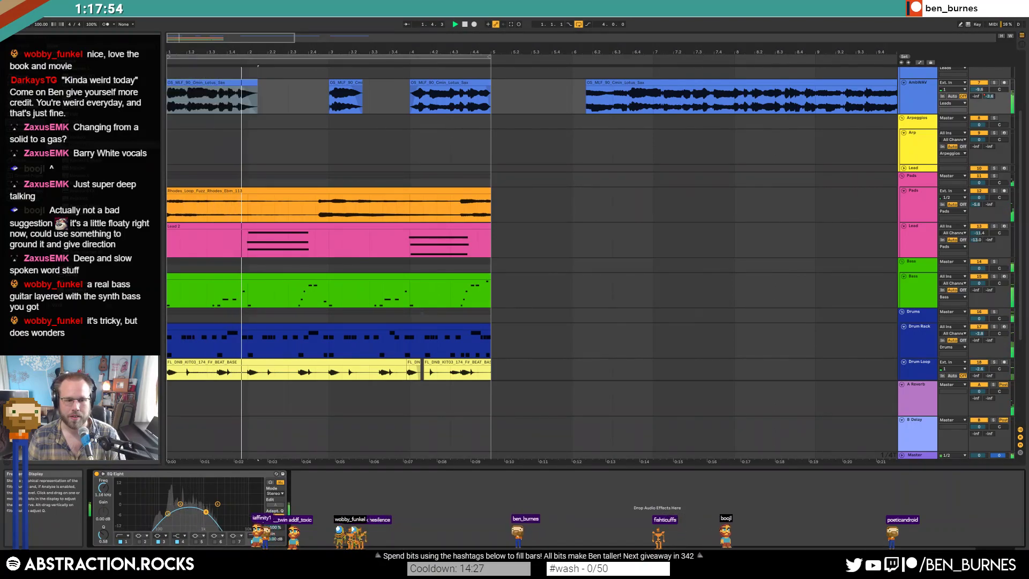
- Fine-tune the sax track's EQ Eight, leaving the high cut at about 1.21 kHz
click(168, 515)
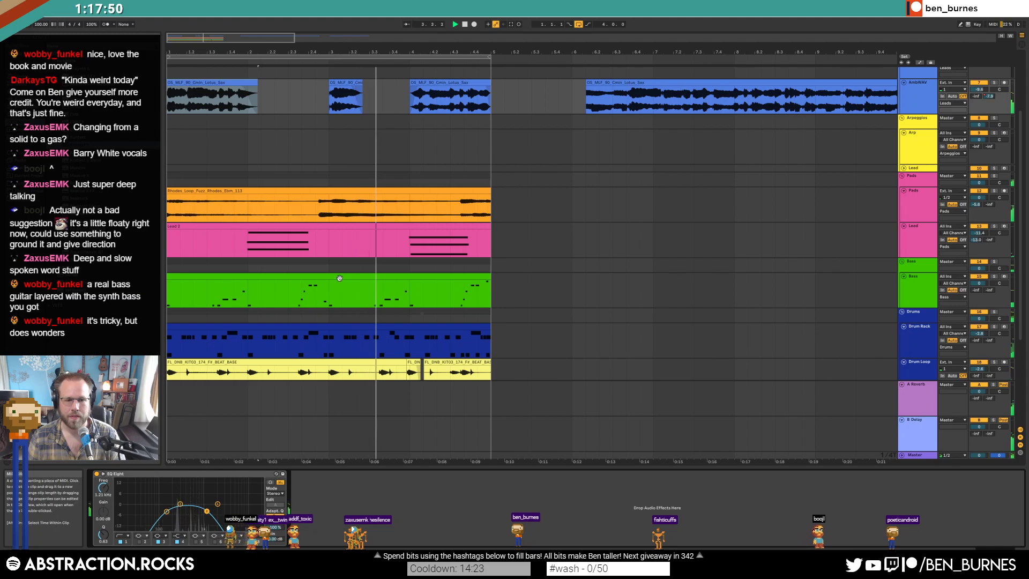
- Unfold the funk guitar track in the Arpeggios group, arm it for recording and stop playback
click(907, 160)
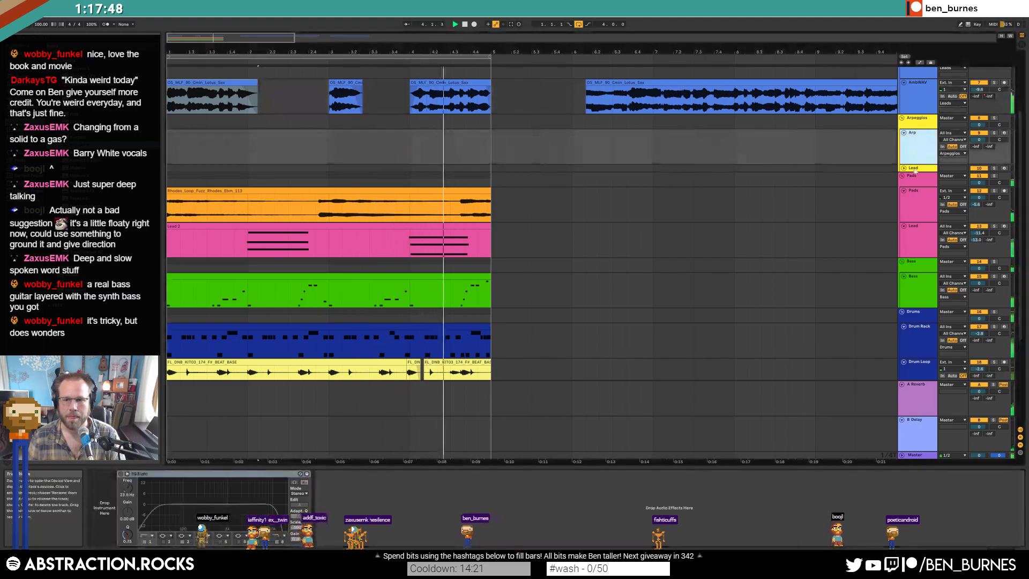
click(903, 168)
click(1004, 168)
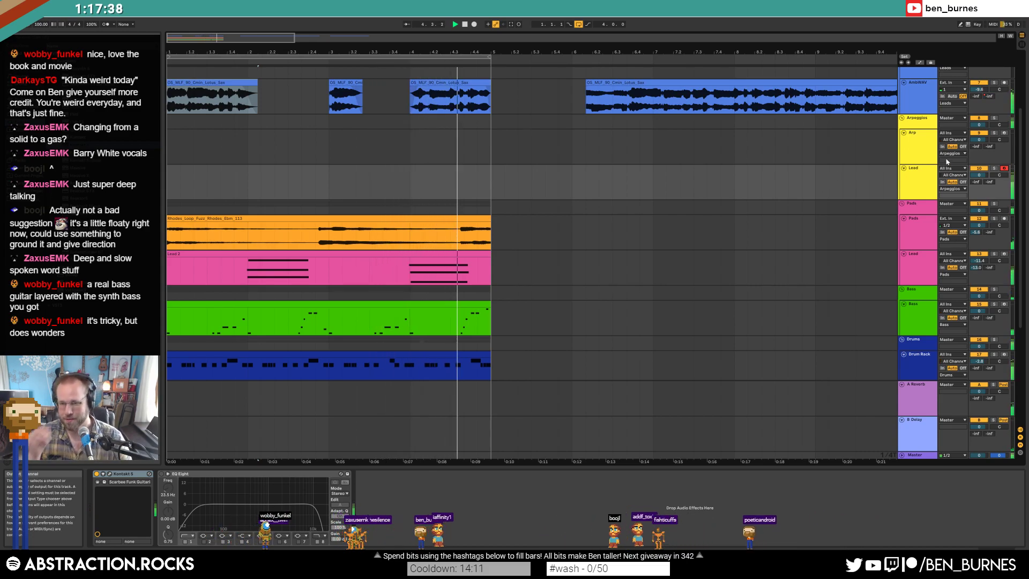
key(space)
click(170, 195)
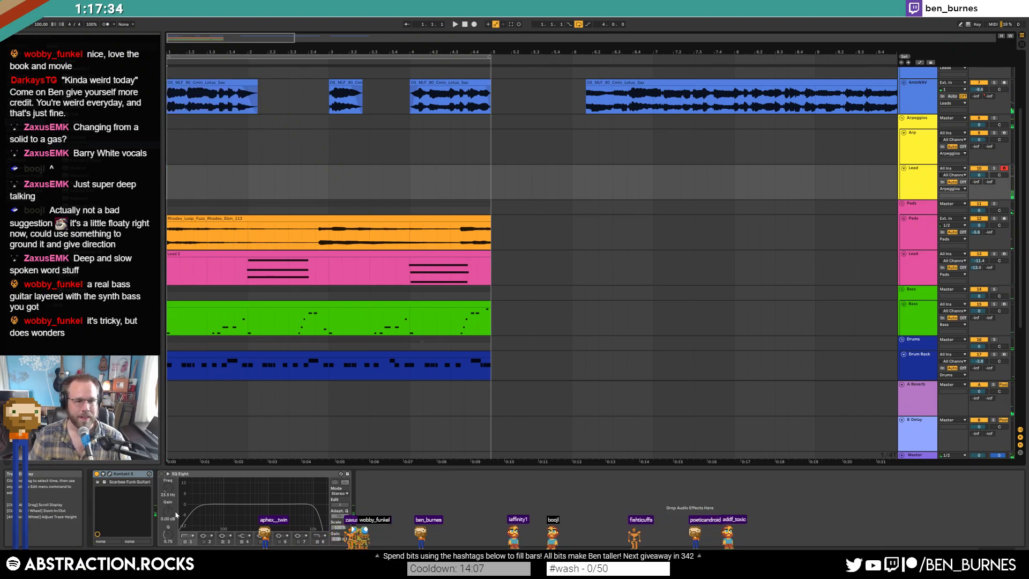
- Open the Scarbee Funk Guitarist chord settings and audition the chord keys of the 70's Disco Party (Em) mapping
click(109, 474)
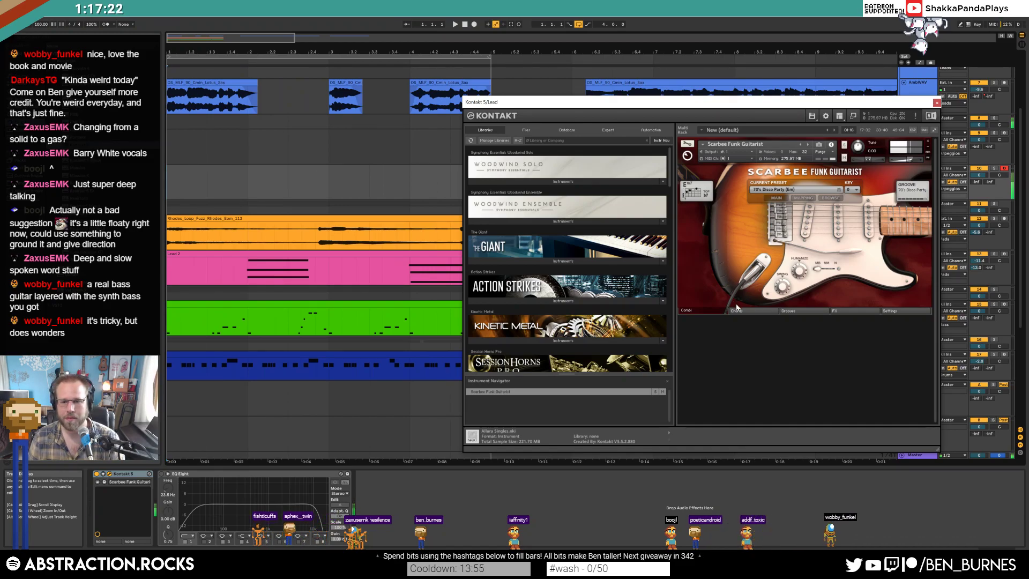
click(749, 312)
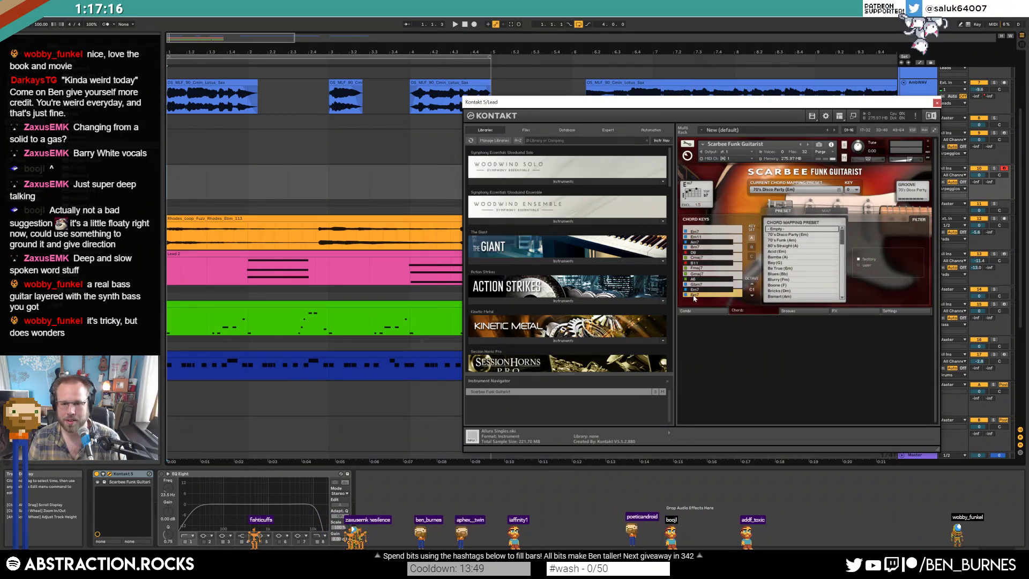
key(q)
key(ctrl+f)
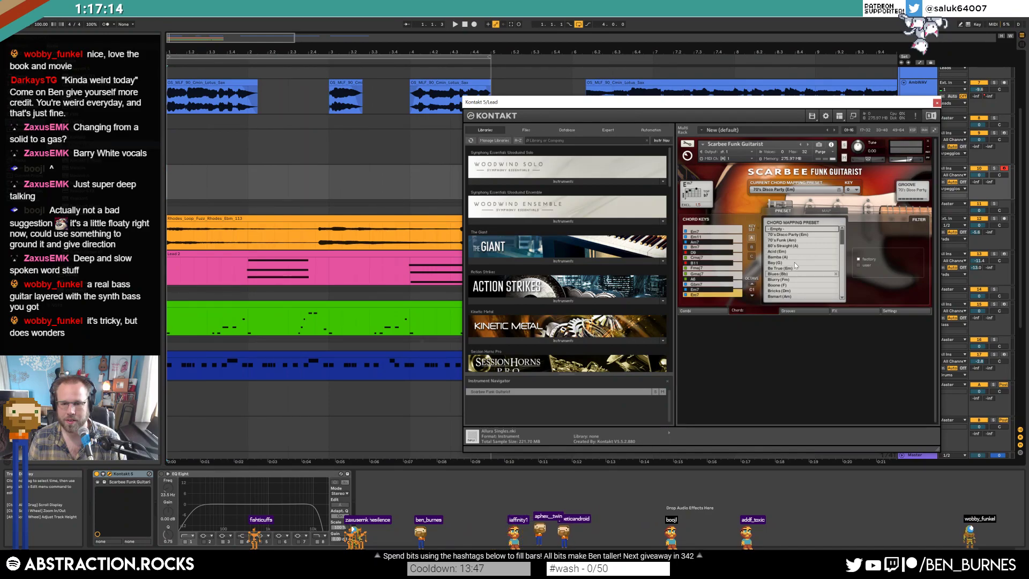
click(750, 239)
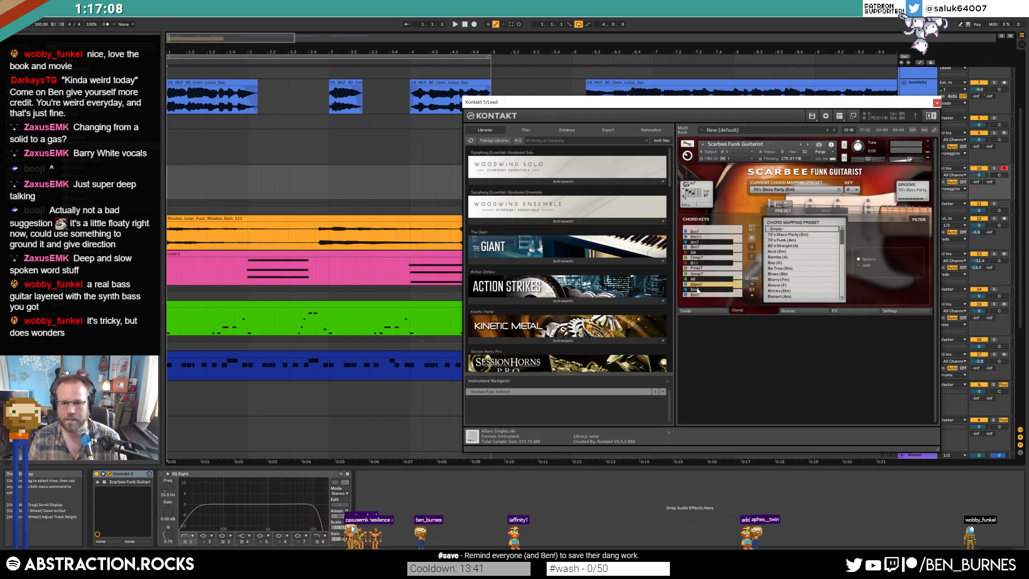
click(698, 294)
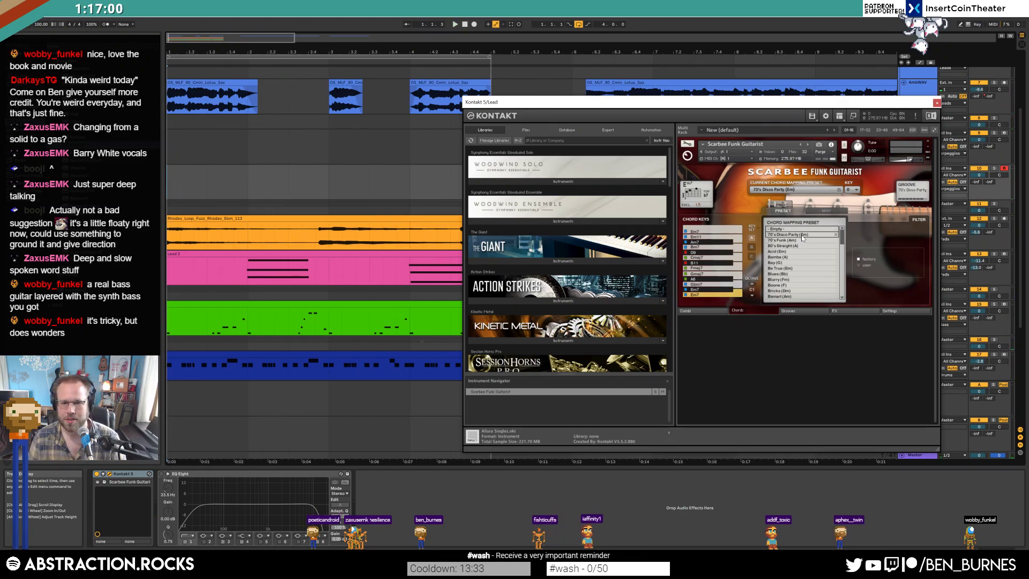
- Try the Bamba (A) chord mapping, choose Slow (Cm) instead, and record a short funk guitar take from the loop start
click(807, 257)
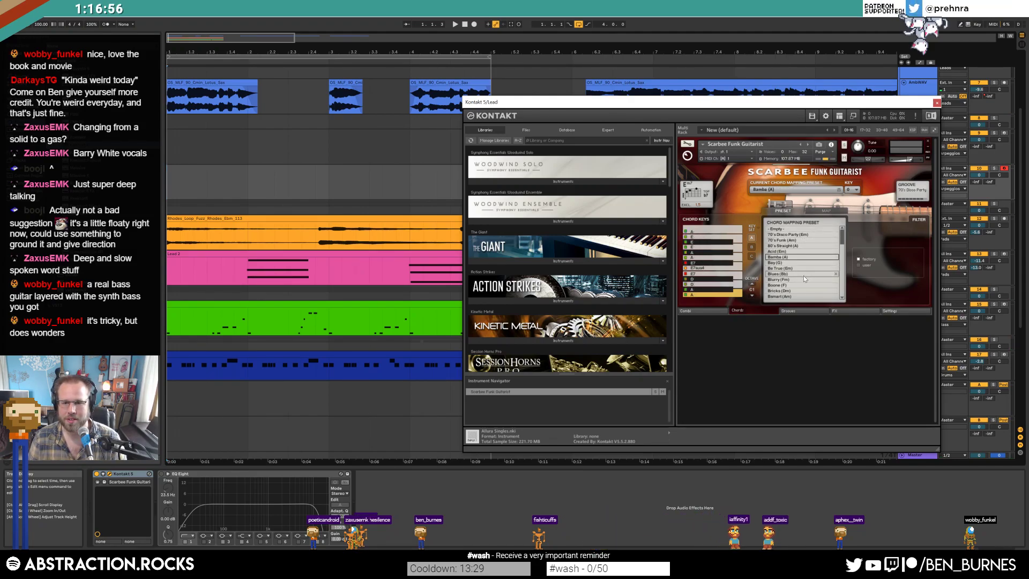
drag(842, 238, 850, 286)
click(807, 280)
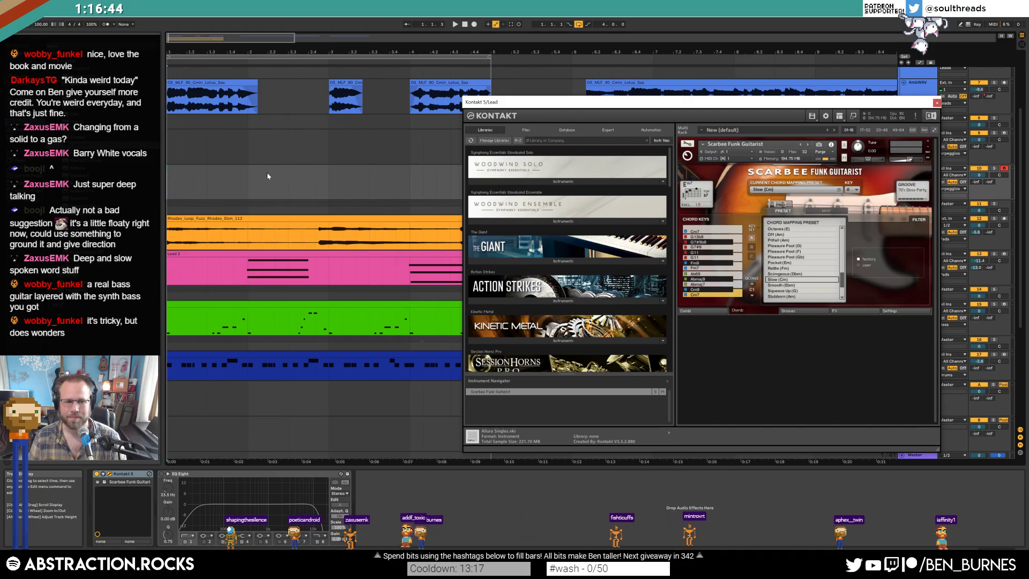
click(167, 183)
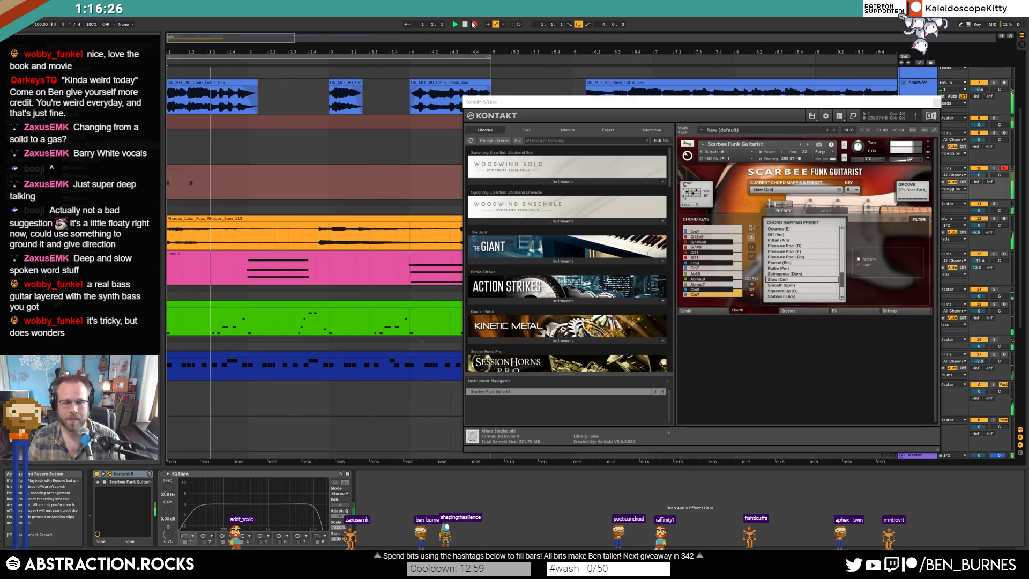
key(space)
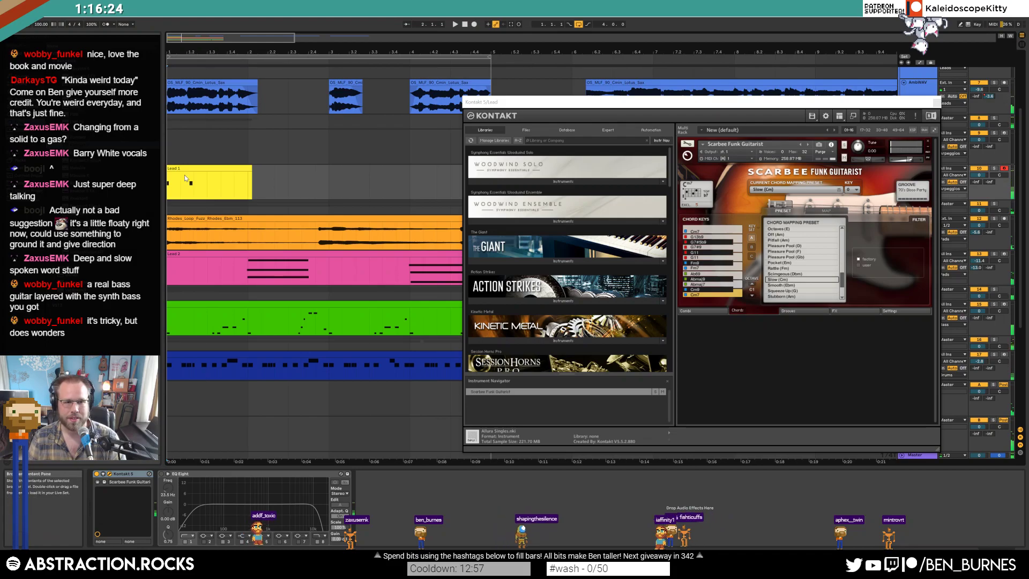
- Close the Kontakt window and delete the recorded guitar clip together with the funk guitar track
click(935, 101)
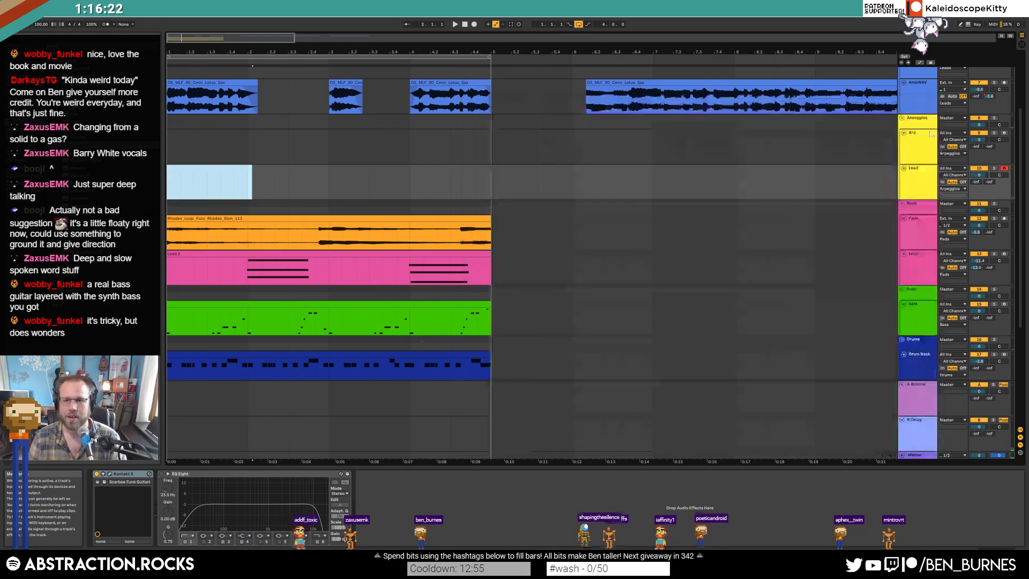
key(Delete)
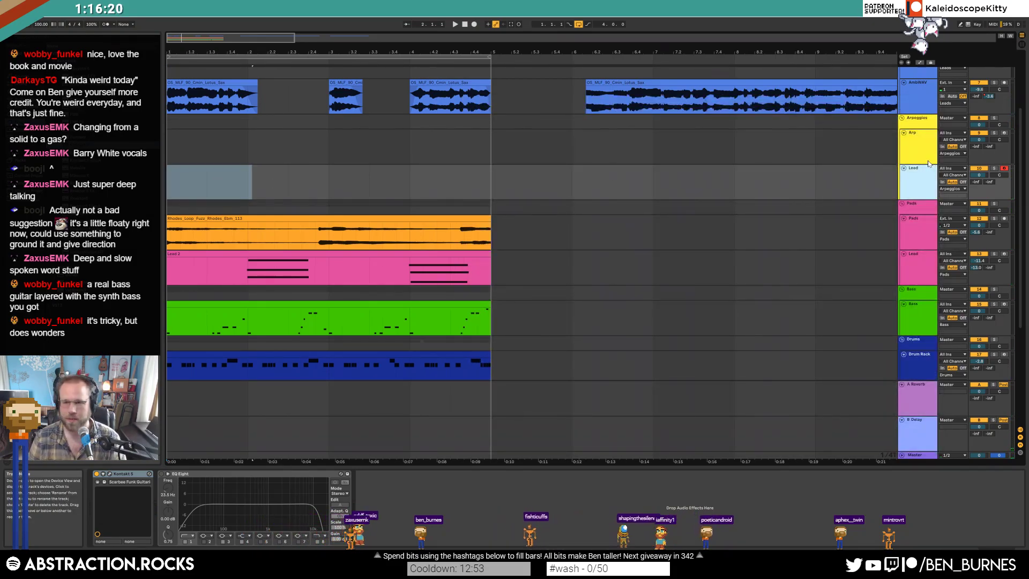
key(Delete)
click(921, 142)
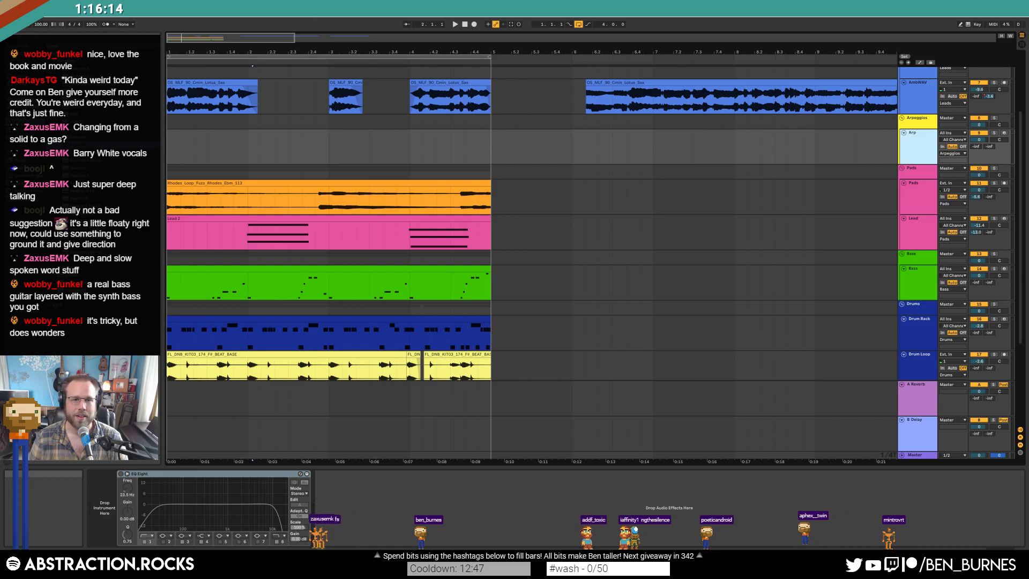
key(ctrl+z)
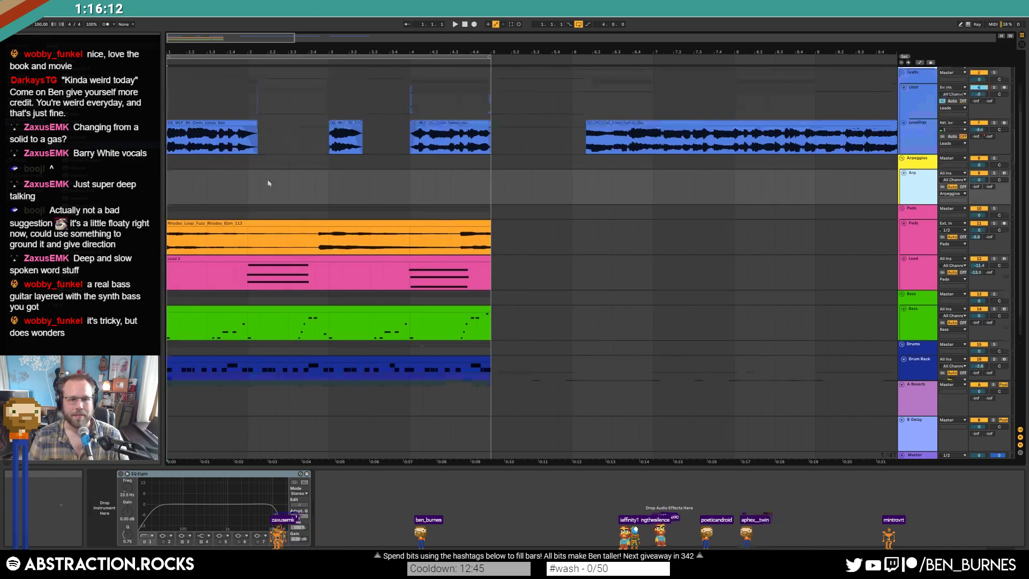
key(ctrl+z)
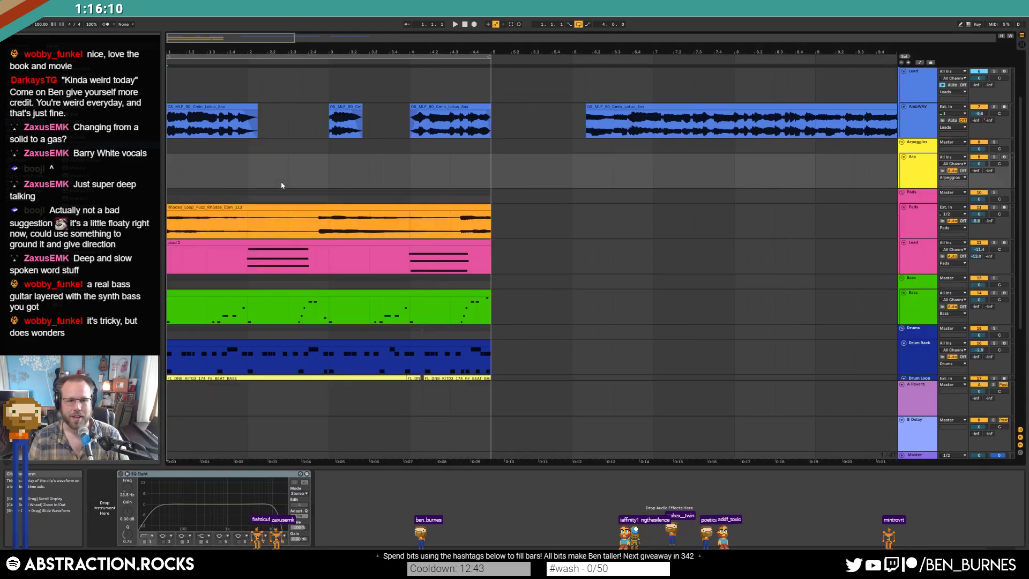
key(ctrl+z)
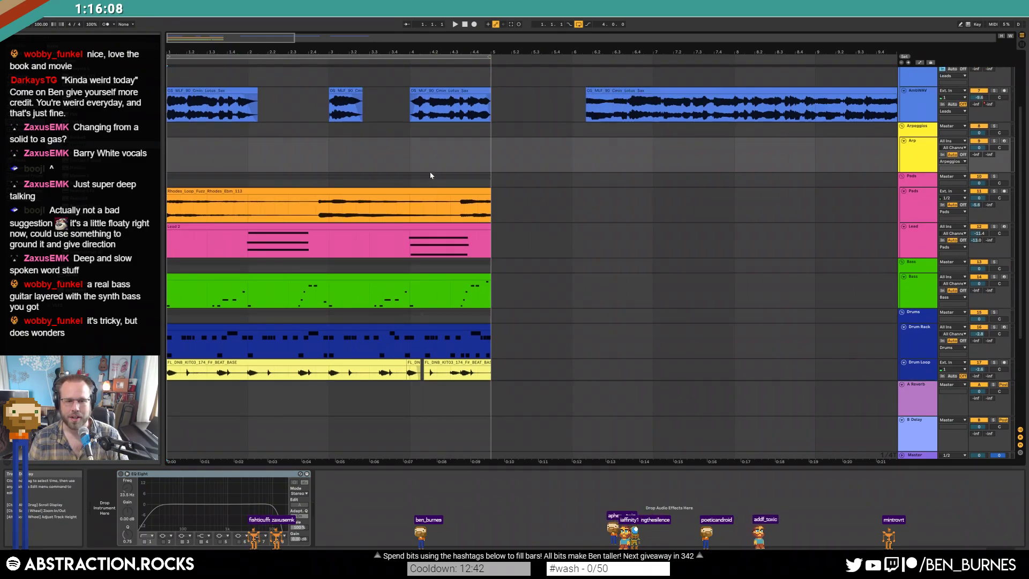
- Play the loop from the beginning and shorten the fade-in of the third sax clip
click(637, 92)
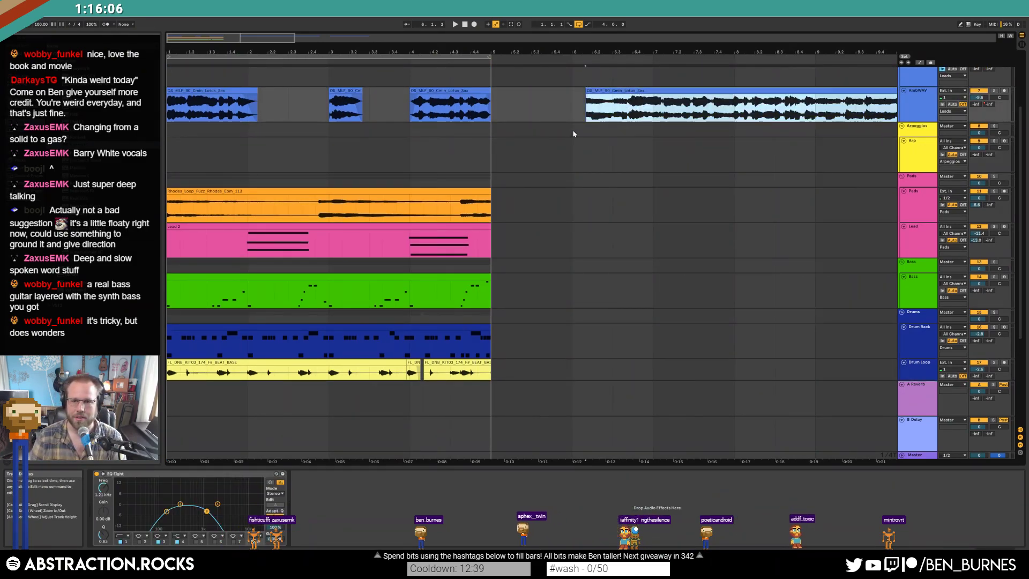
click(465, 25)
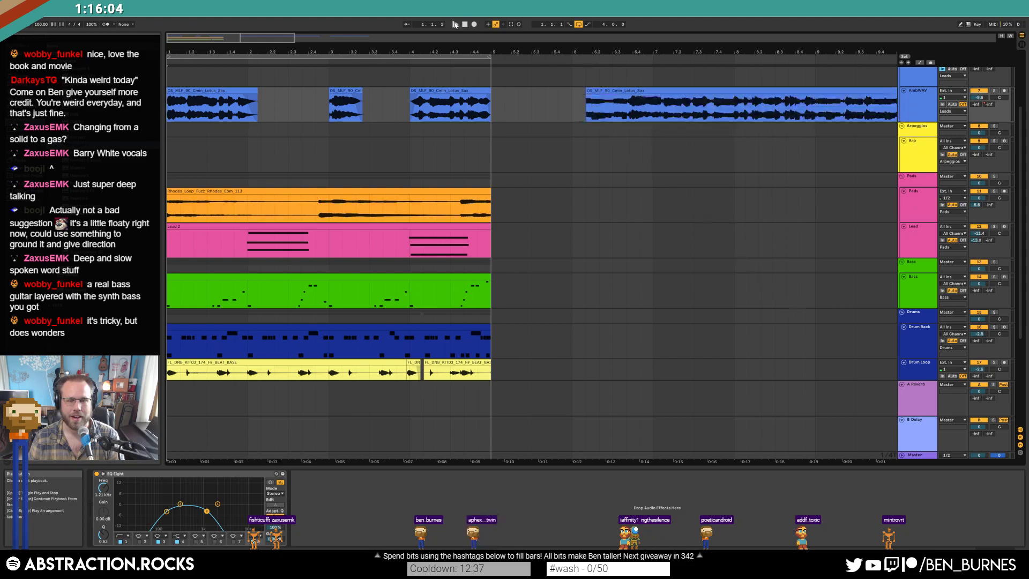
click(455, 25)
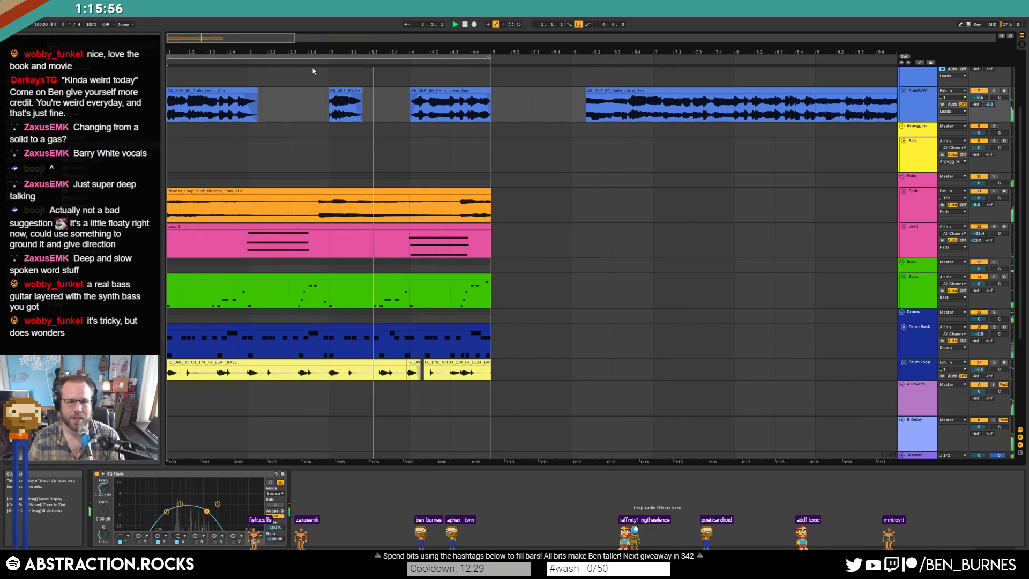
click(342, 90)
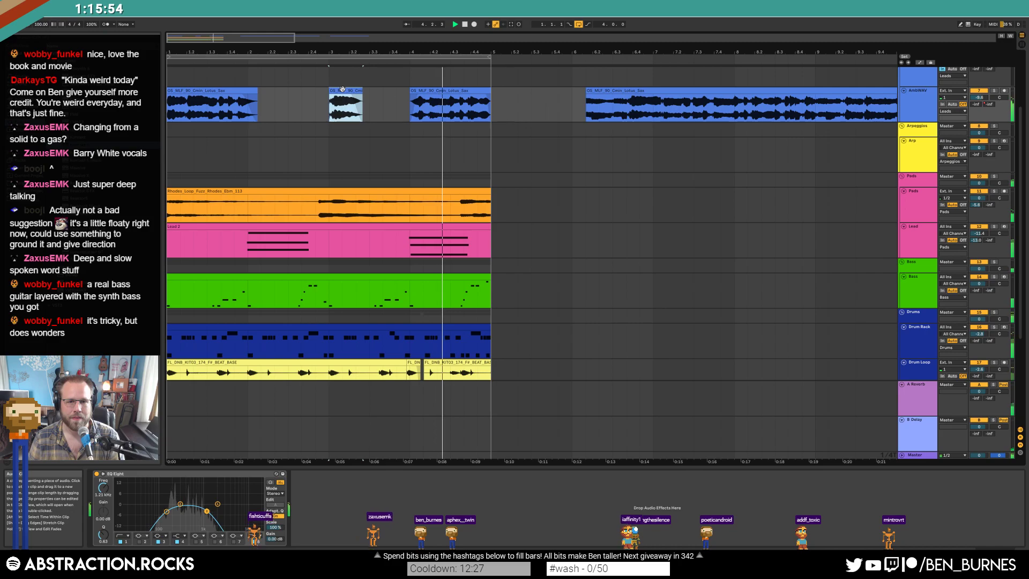
drag(421, 96, 414, 97)
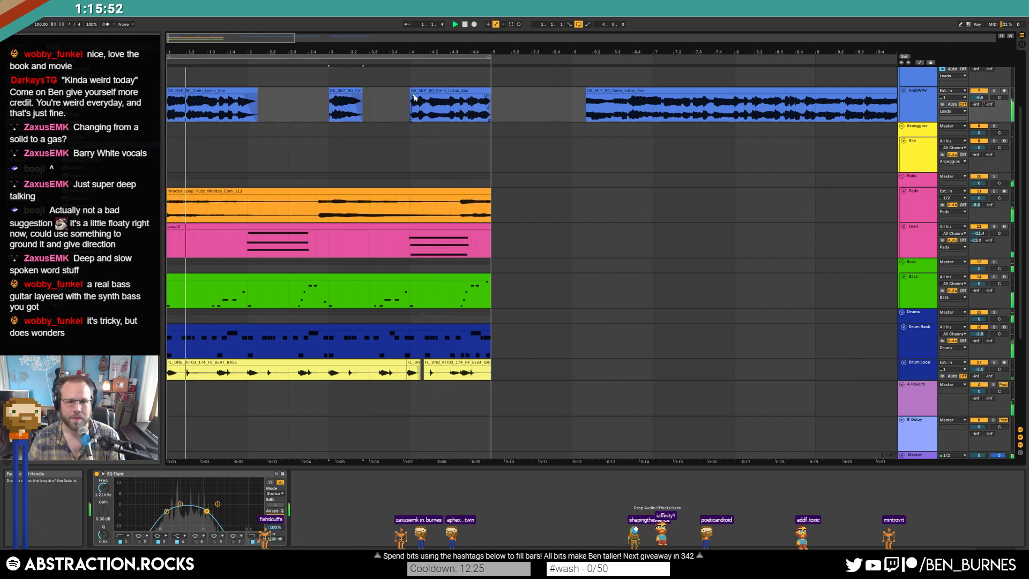
click(415, 102)
- Set monitoring to Off on the Lead track in the Leads group and stop playback
scroll(877, 126, up, 3)
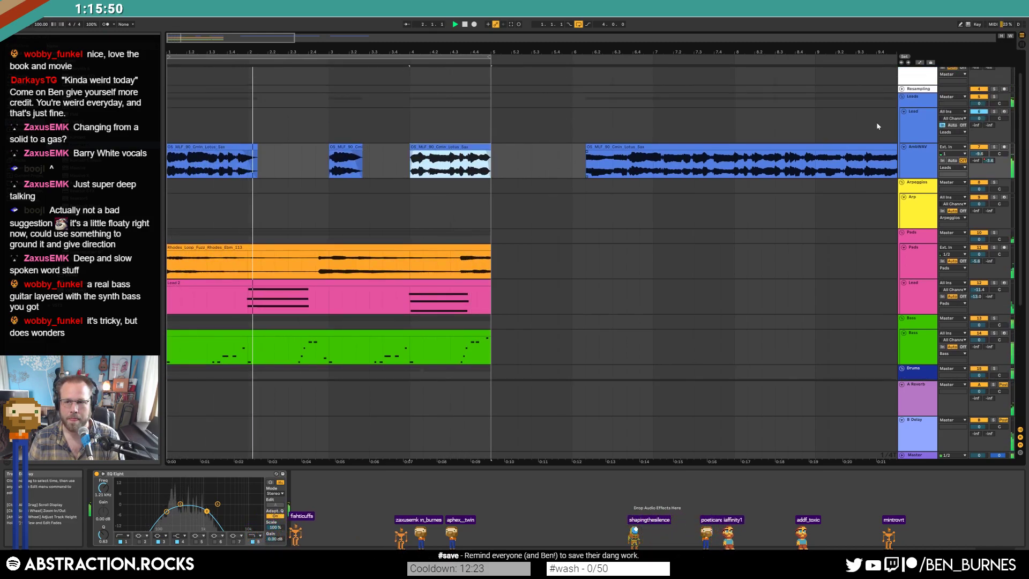
click(984, 114)
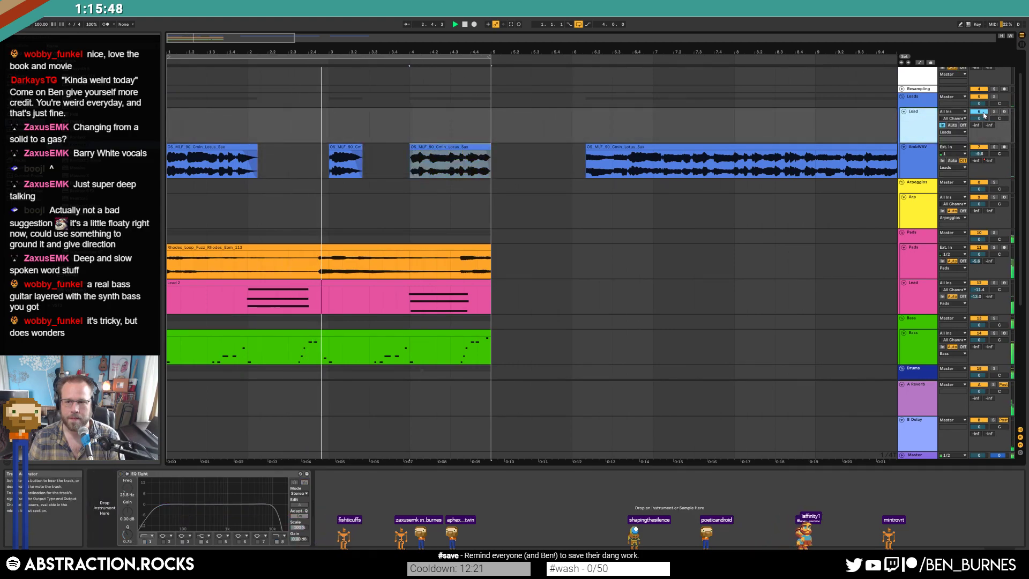
click(963, 125)
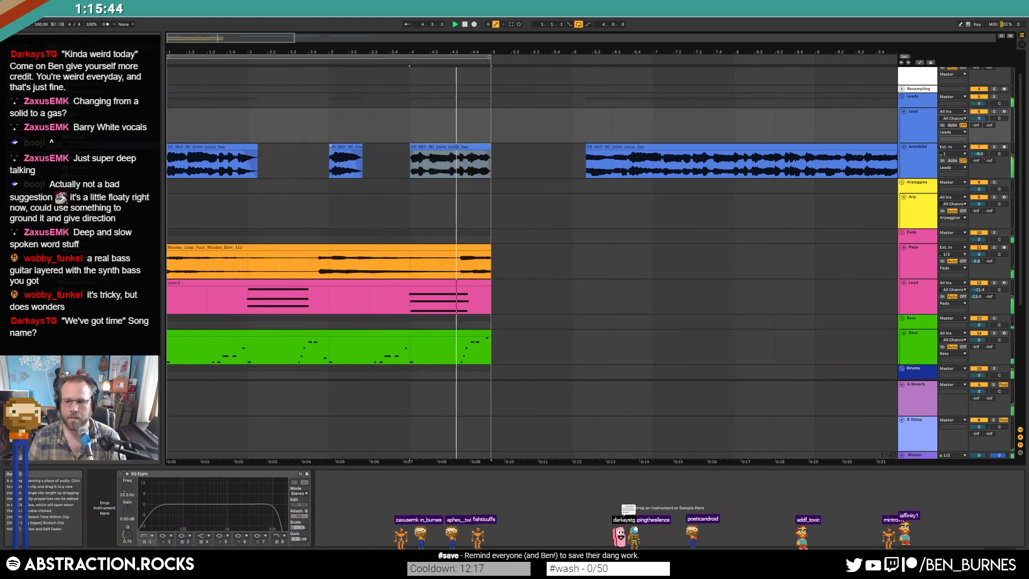
key(space)
scroll(331, 147, up, 4)
mouse_move(329, 146)
mouse_down()
mouse_move(355, 149)
mouse_move(340, 149)
mouse_up()
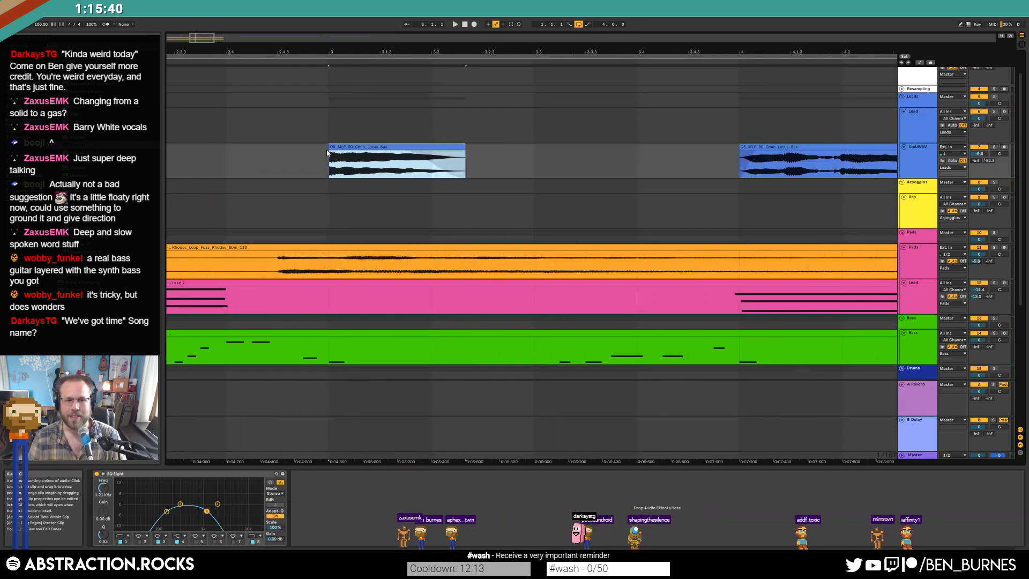
key(ctrl+z)
key(ctrl+z)
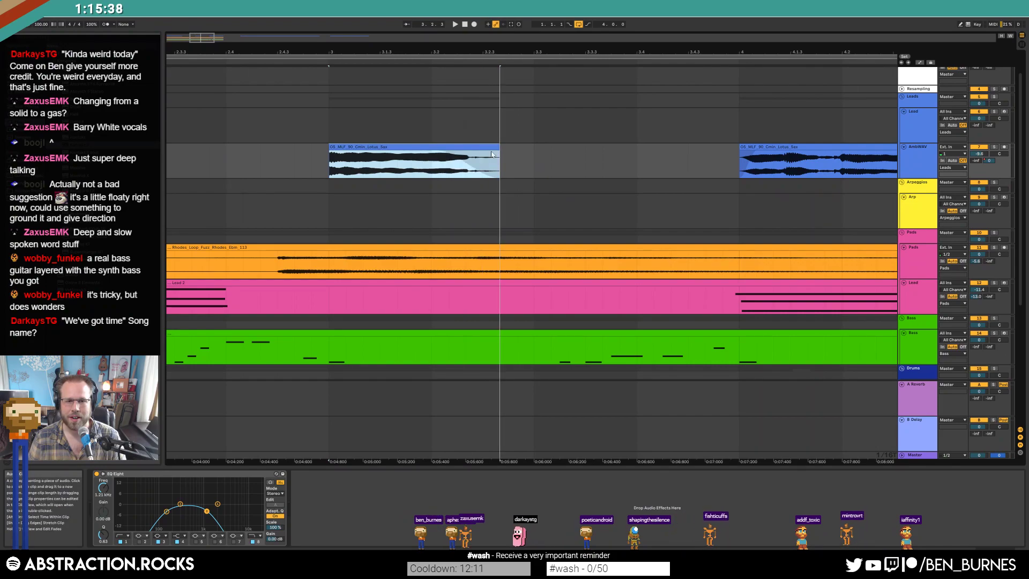
- Add a short fade-in to the second sax clip at bar 3
drag(330, 154, 348, 154)
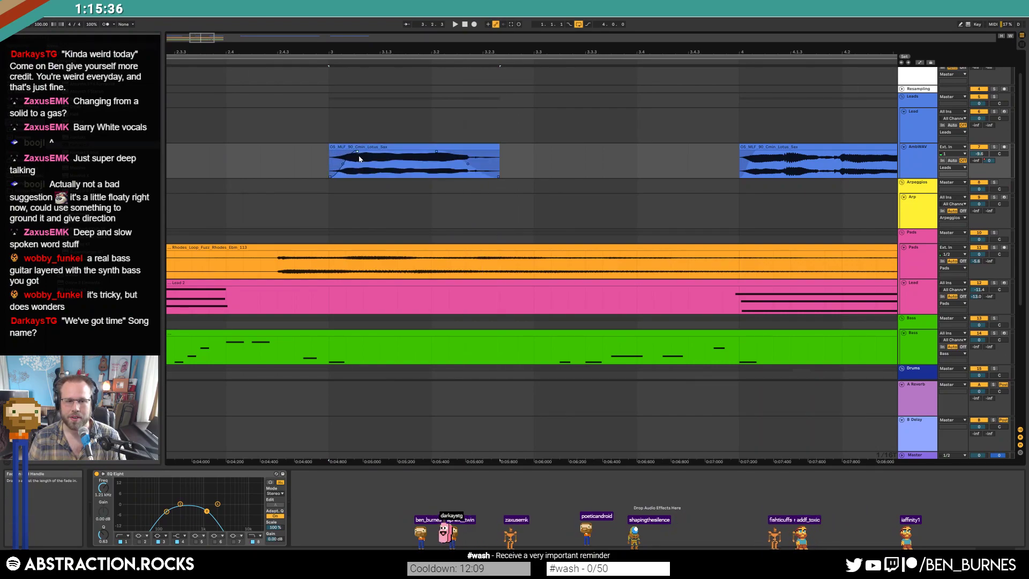
key(x)
drag(182, 36, 181, 38)
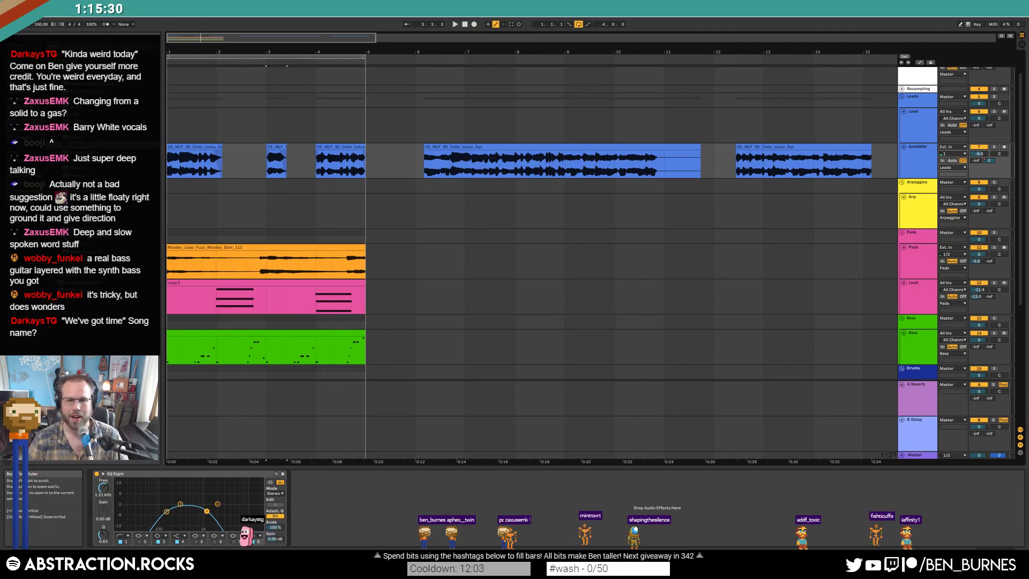
drag(367, 52, 503, 138)
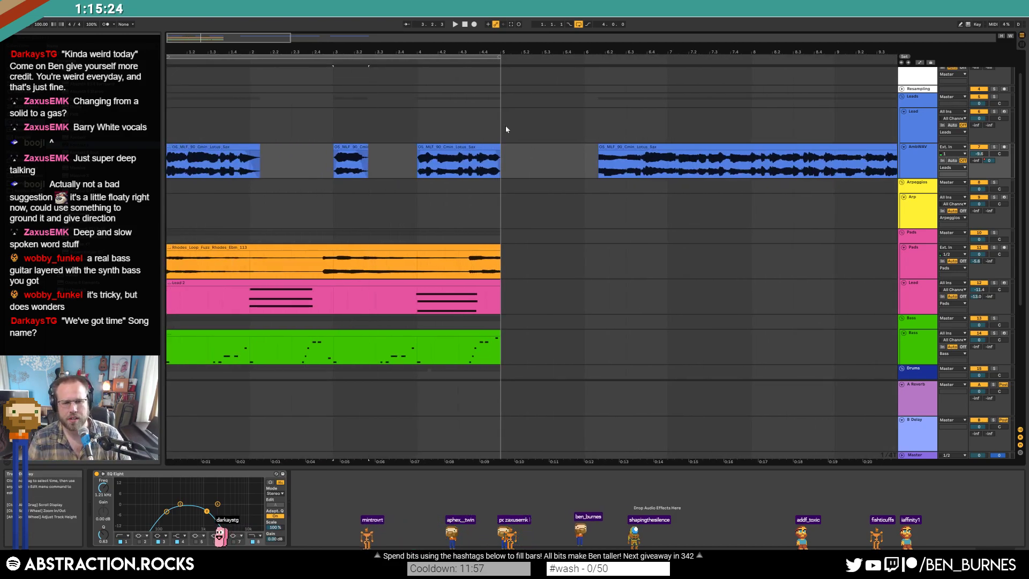
- Set the sax EQ Eight's high cut to about 1.25 kHz and low cut to about 135 Hz, and play the loop
drag(207, 512, 208, 512)
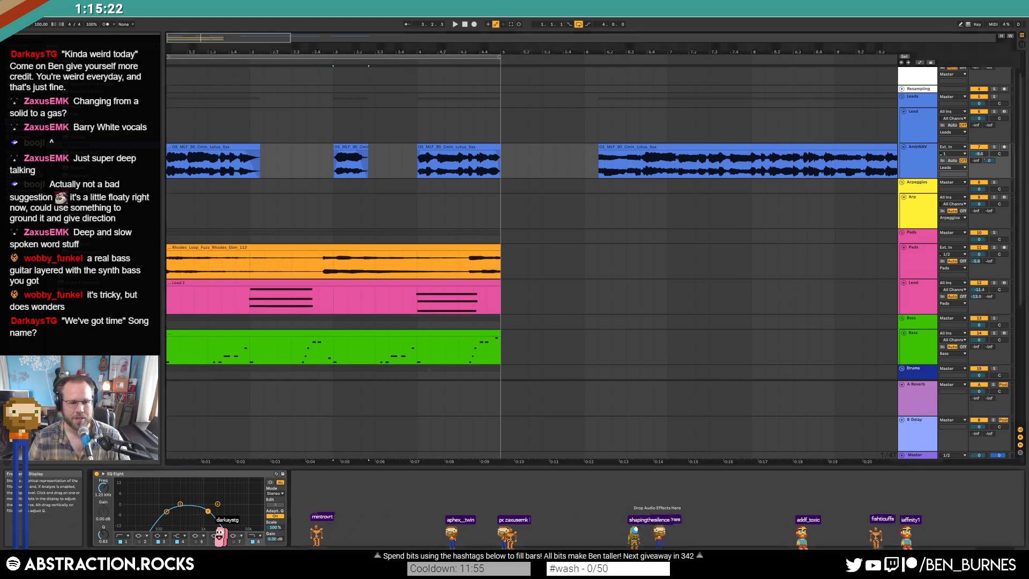
key(space)
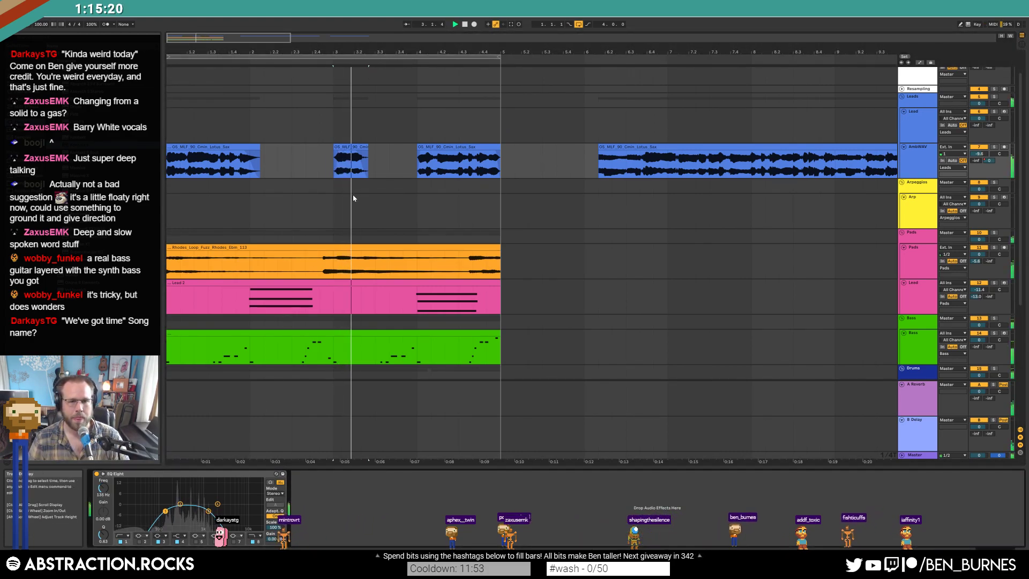
click(364, 161)
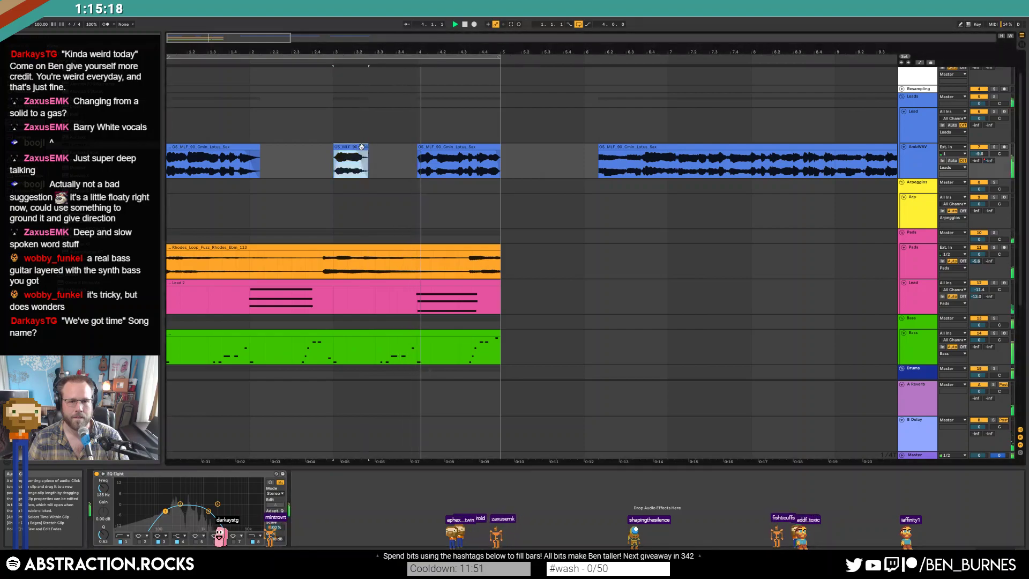
- Inspect the sax track's B-Delay send automation around the second sax clip and hide the automation again
key(a)
click(989, 160)
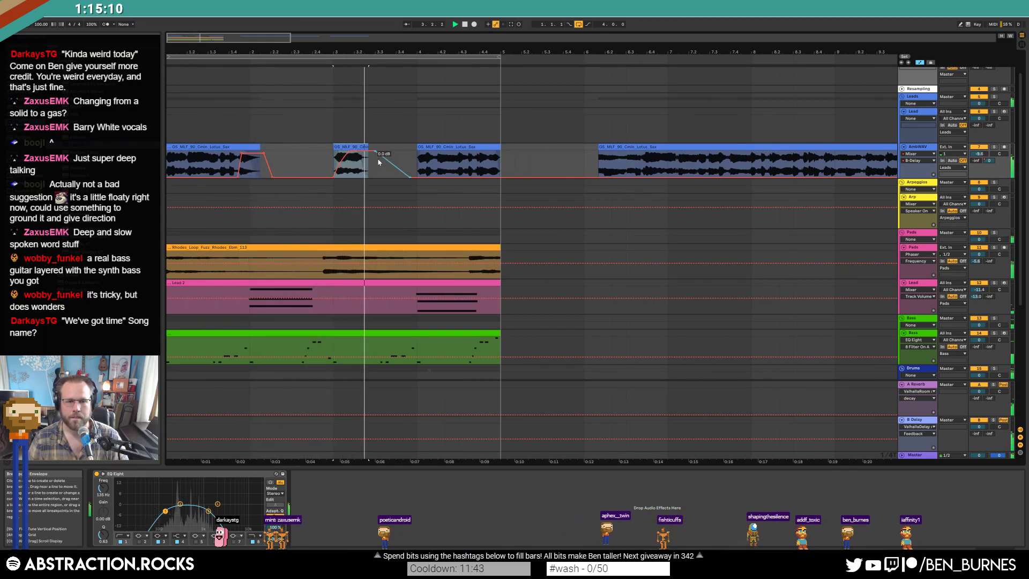
click(908, 113)
key(shift+Tab)
key(shift+Tab)
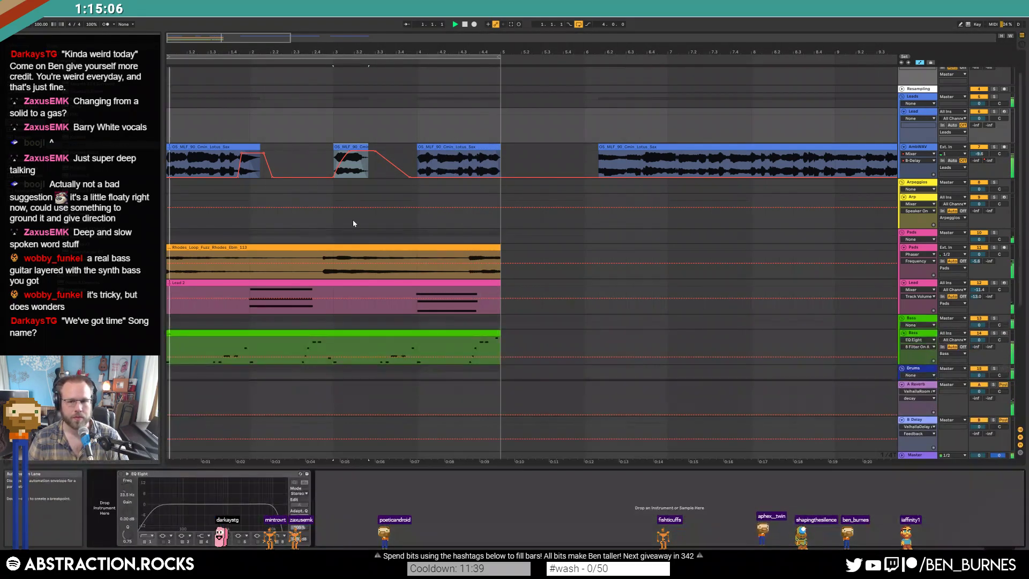
key(a)
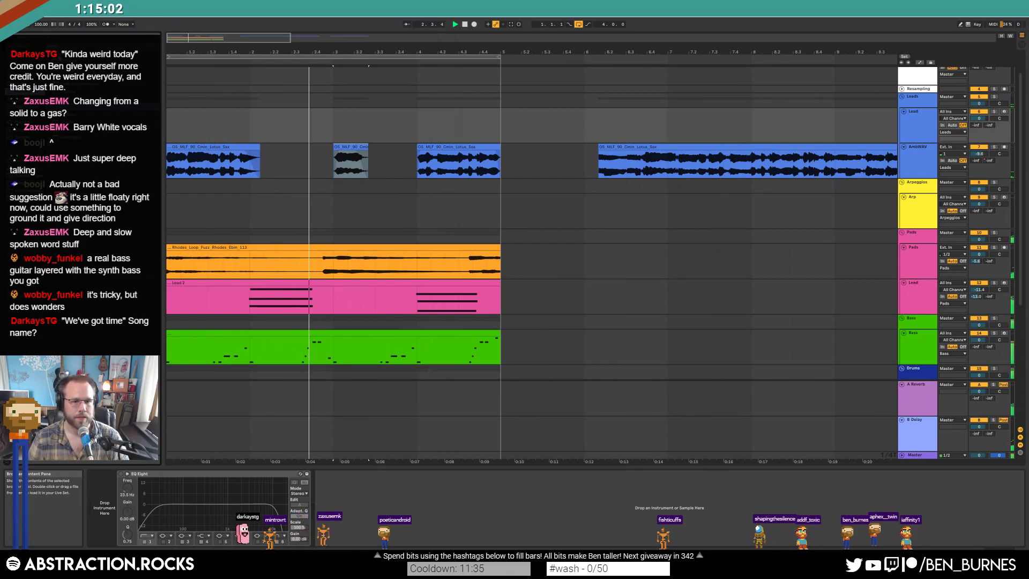
- Open the bass clip, add a C1 note just after 4.3, delete the C1 note following it, and stop playback
scroll(211, 259, down, 2)
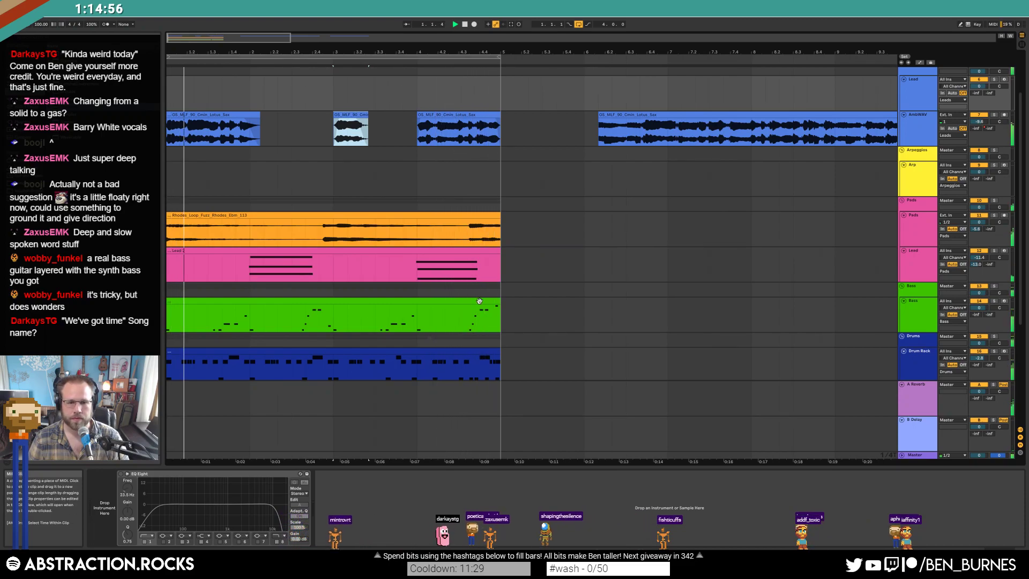
double_click(313, 304)
click(875, 472)
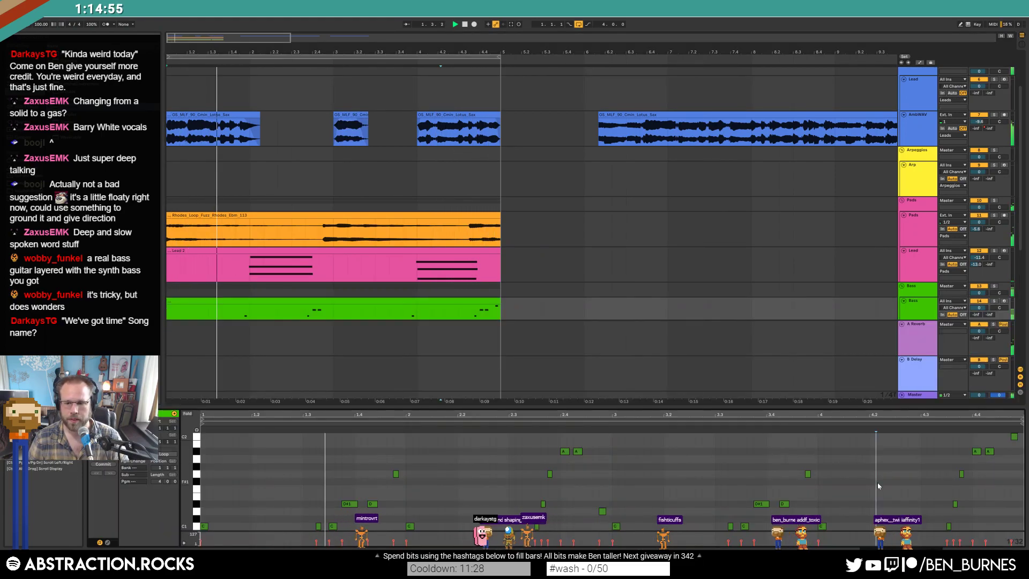
click(936, 527)
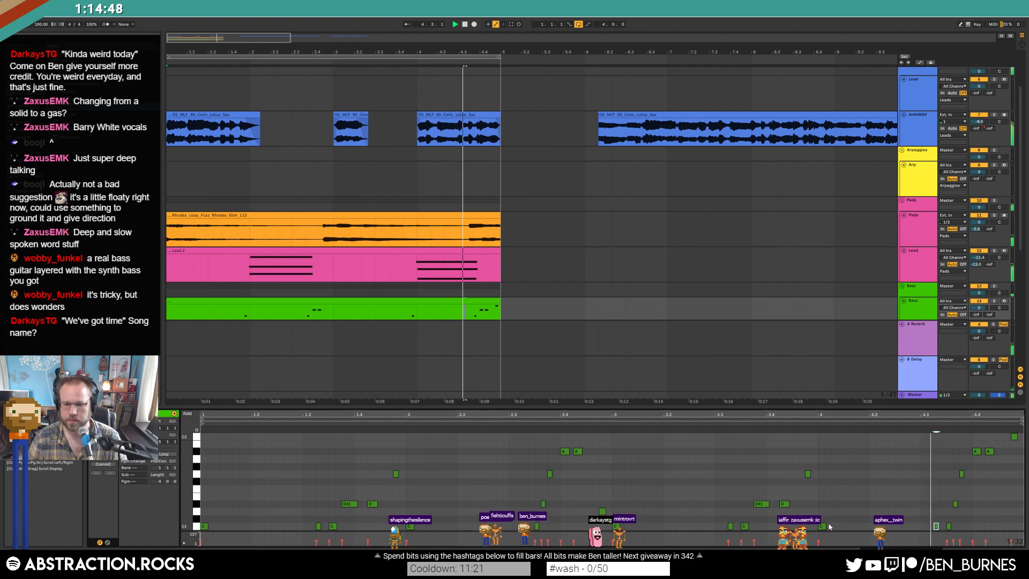
double_click(948, 526)
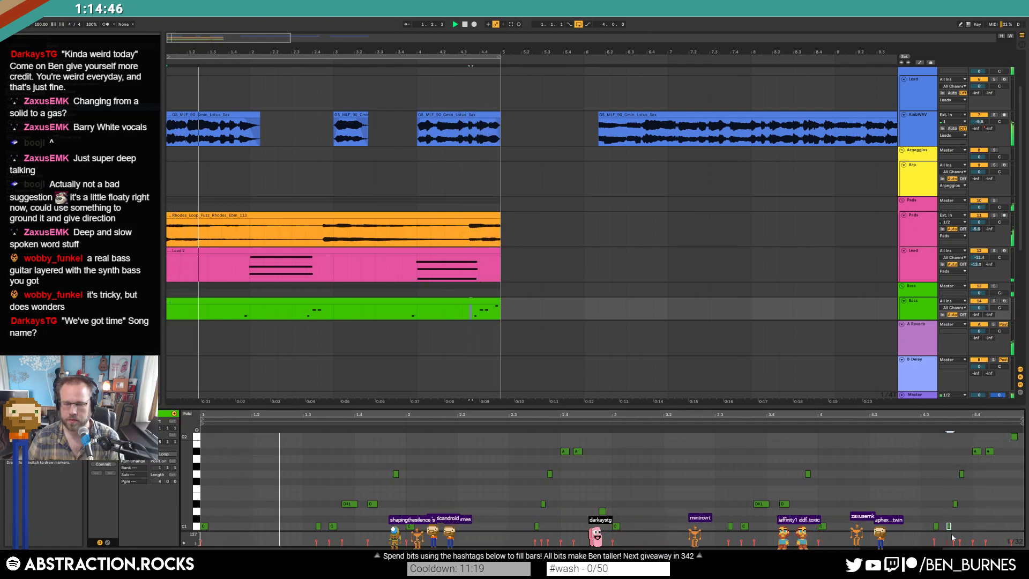
key(space)
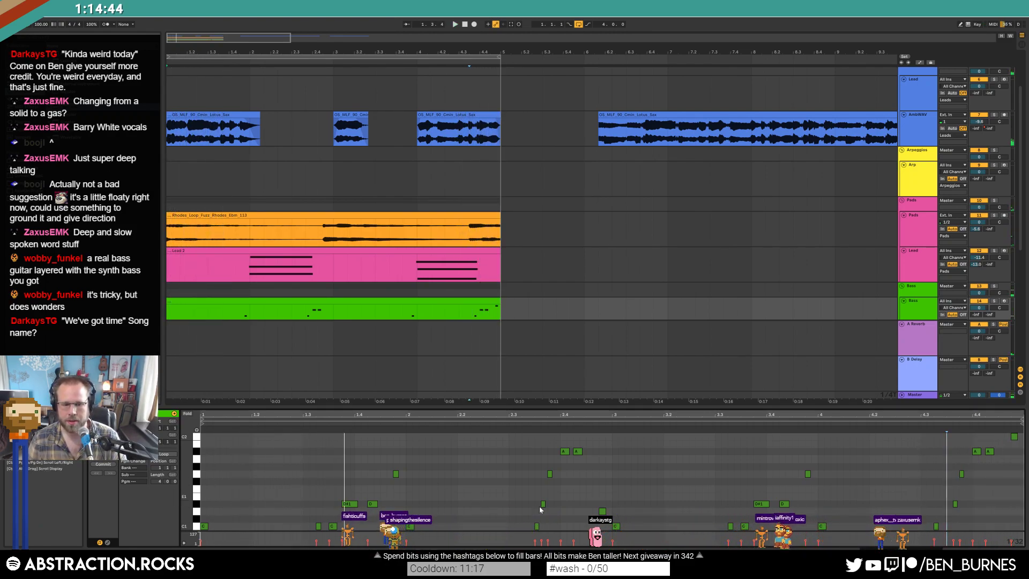
- Solo the Bass track and audition the bass line on its own
scroll(729, 258, down, 4)
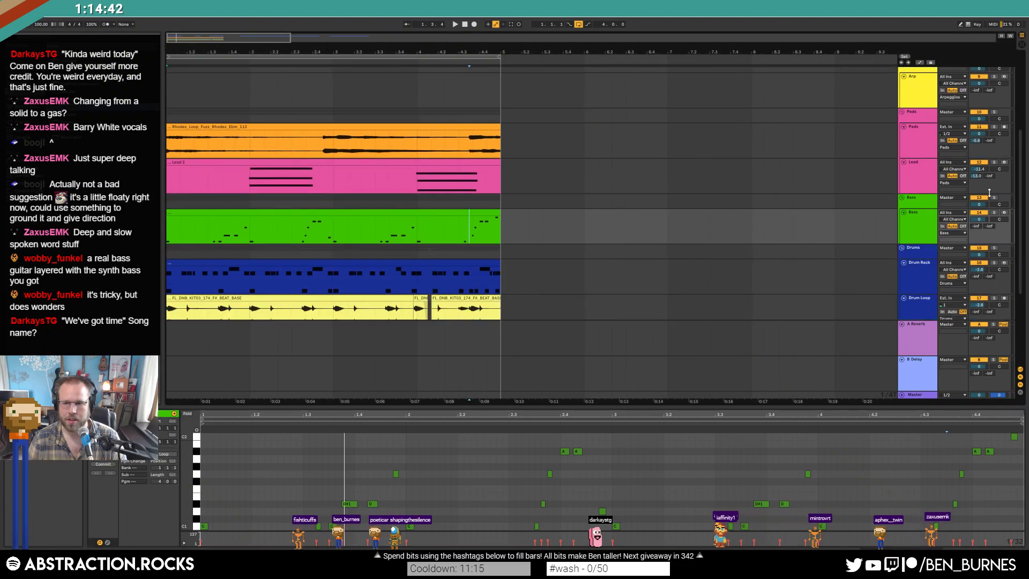
click(994, 213)
key(space)
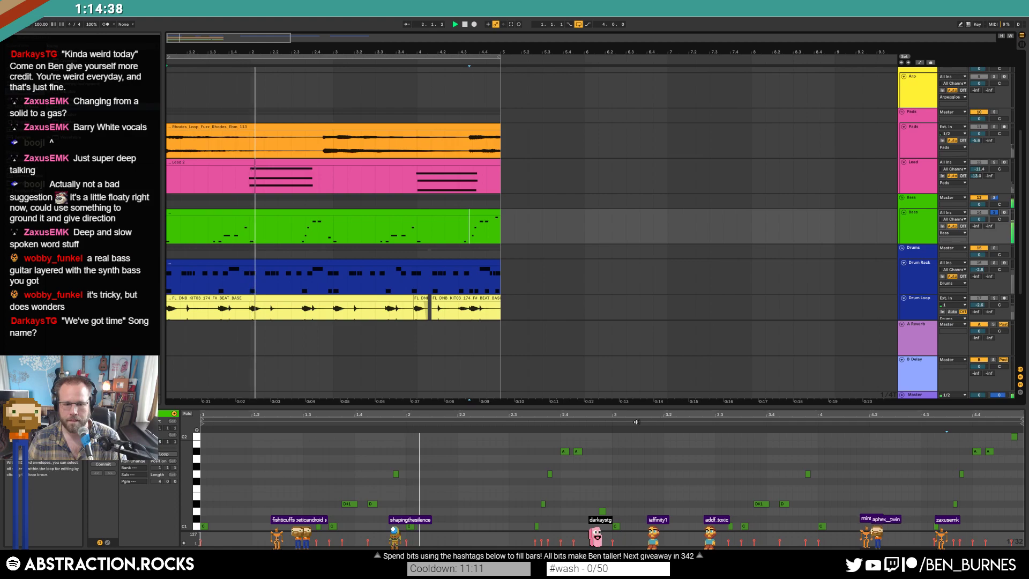
key(space)
- Lower the last raised note of bar 1 to D#1, add a C1 note just before 4.3, and play the bass
drag(387, 460, 405, 497)
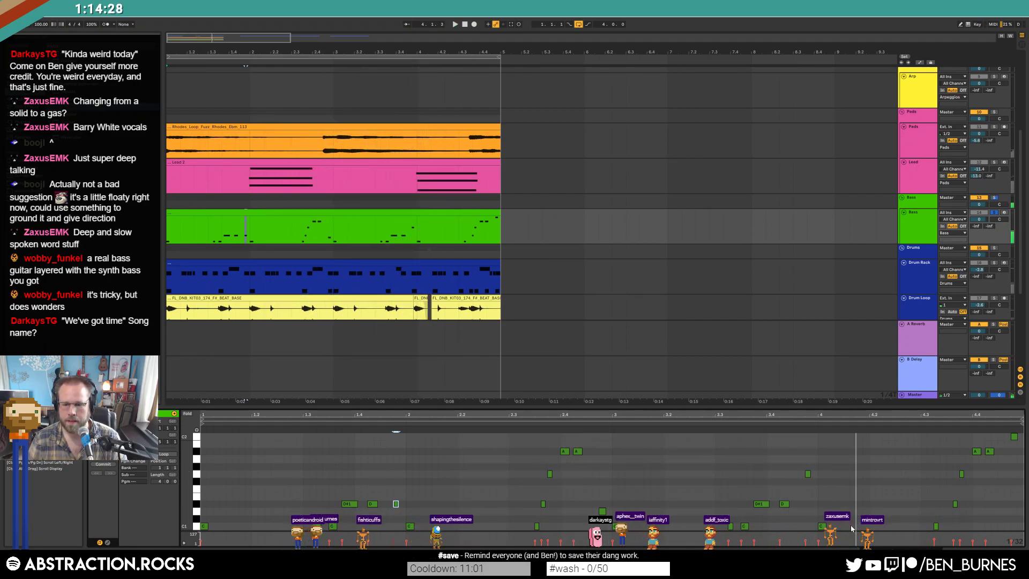
click(911, 527)
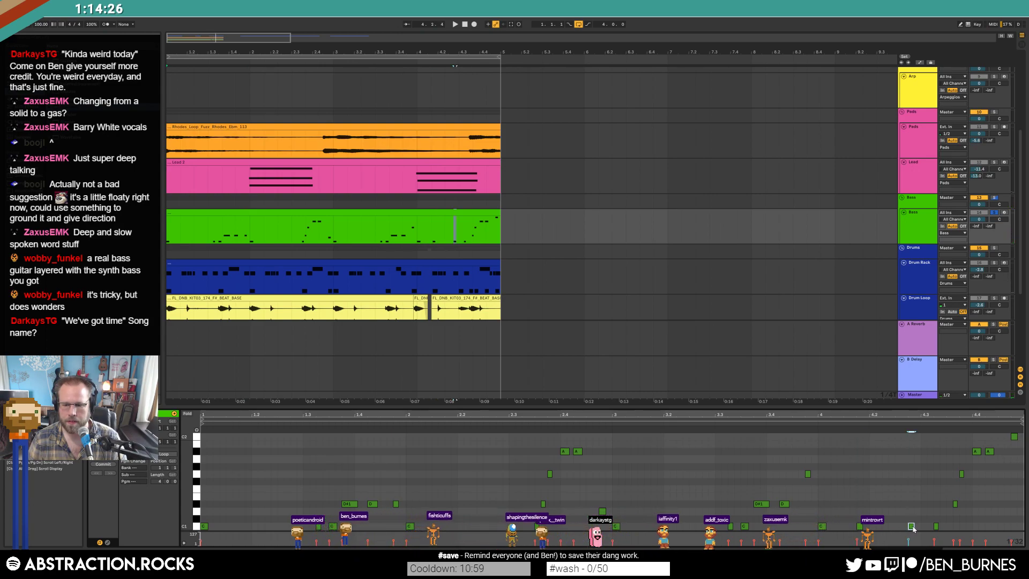
click(708, 425)
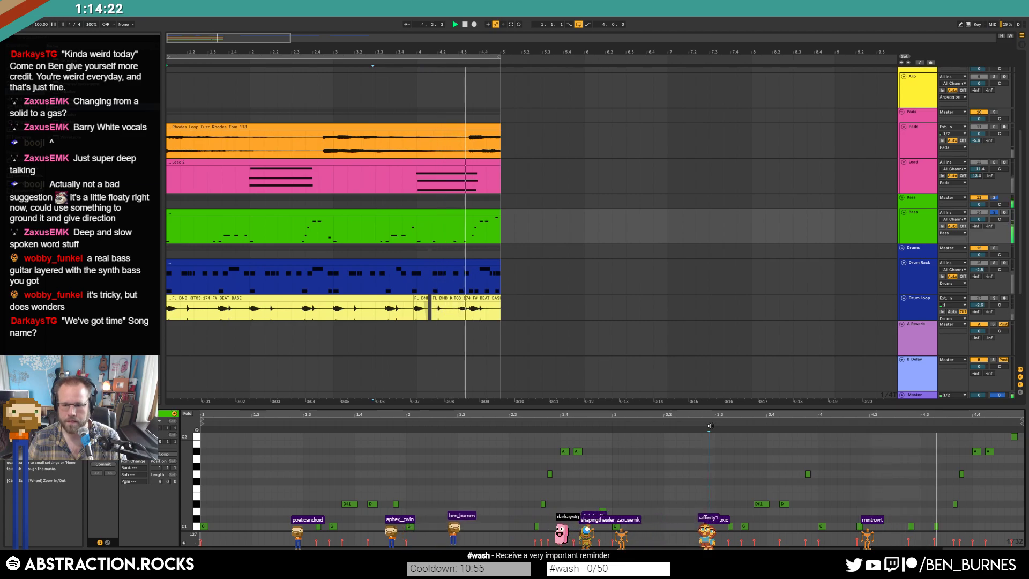
- Move the C1 note just after 4.3 one grid step later and stop playback
drag(936, 526, 948, 526)
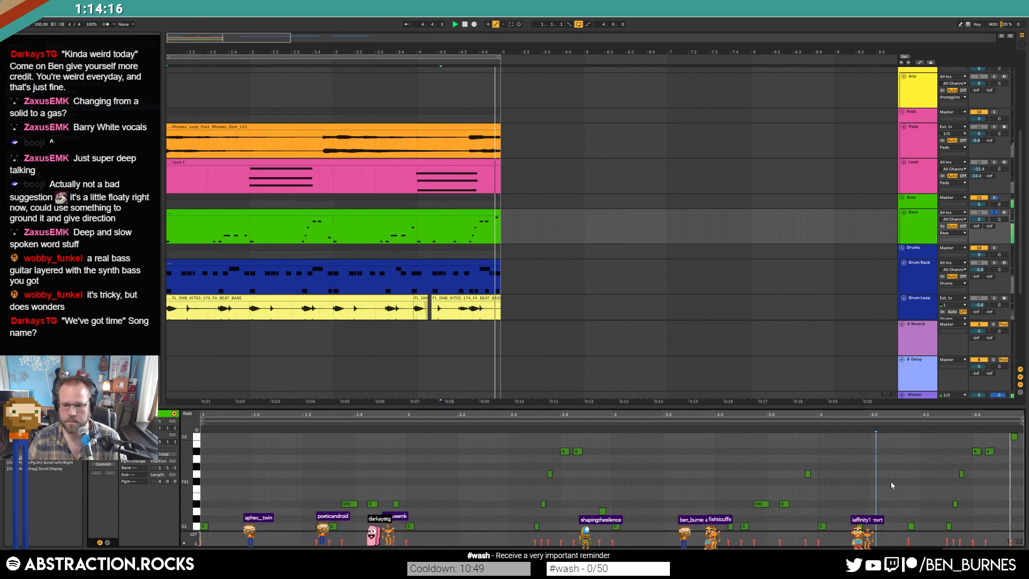
click(982, 487)
key(space)
- Shorten the filter envelope decay in the bass Operator to about 18.9 ms while the loop plays
key(shift+Tab)
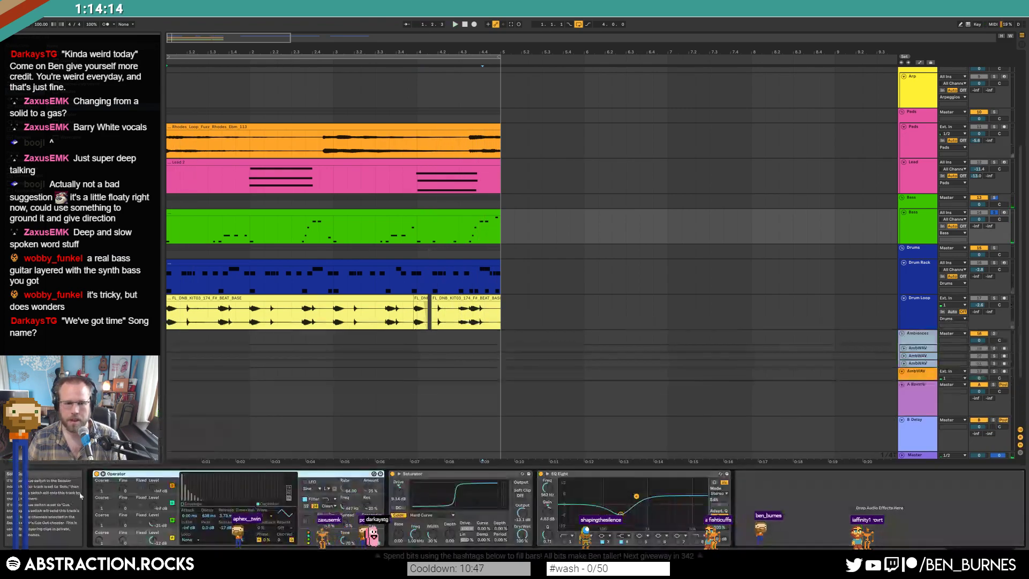
click(305, 507)
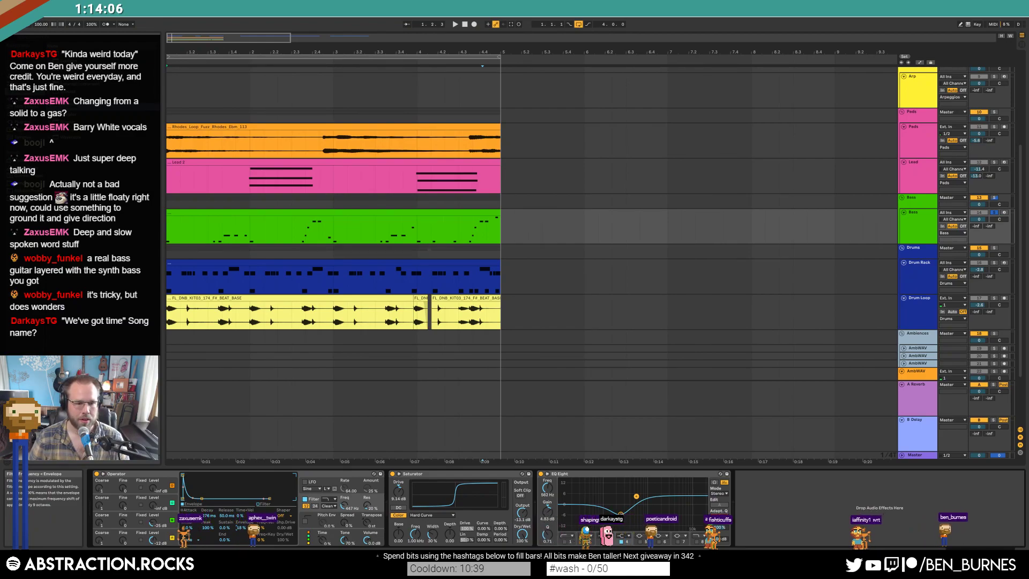
key(space)
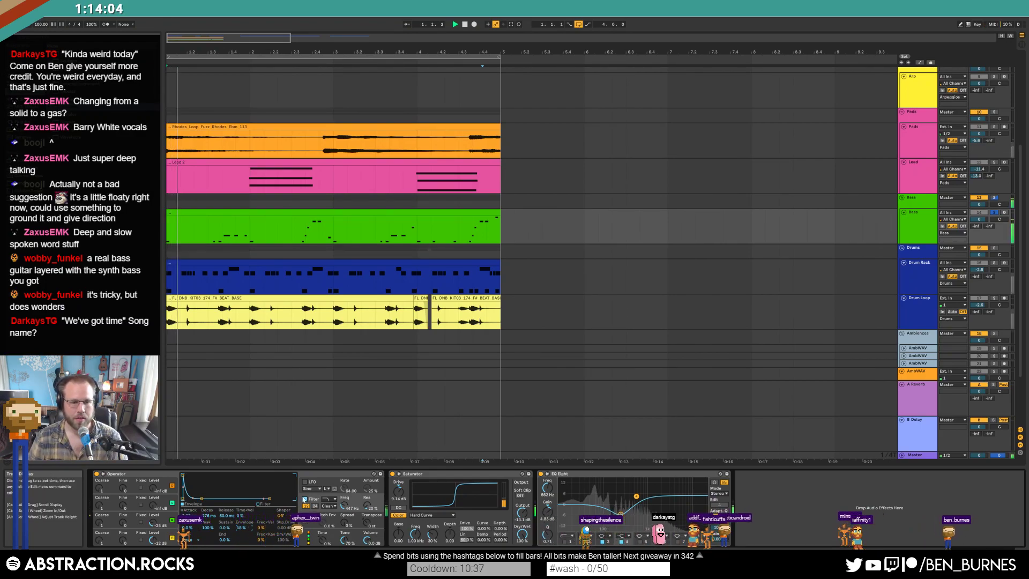
drag(201, 500, 194, 498)
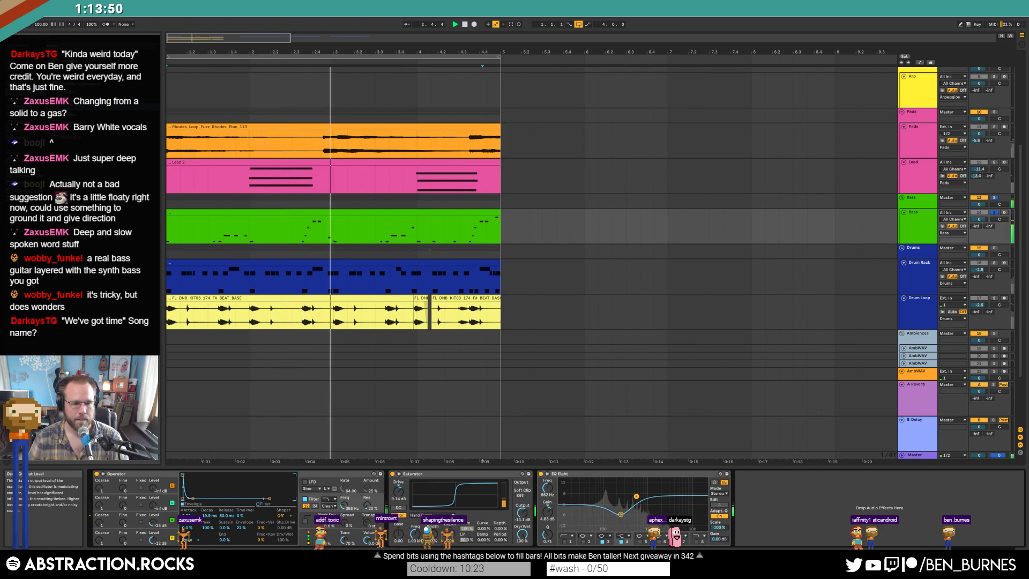
- Adjust the bass Operator's third oscillator level, set the filter resonance to 27%, and audition the soloed bass
drag(152, 524, 152, 523)
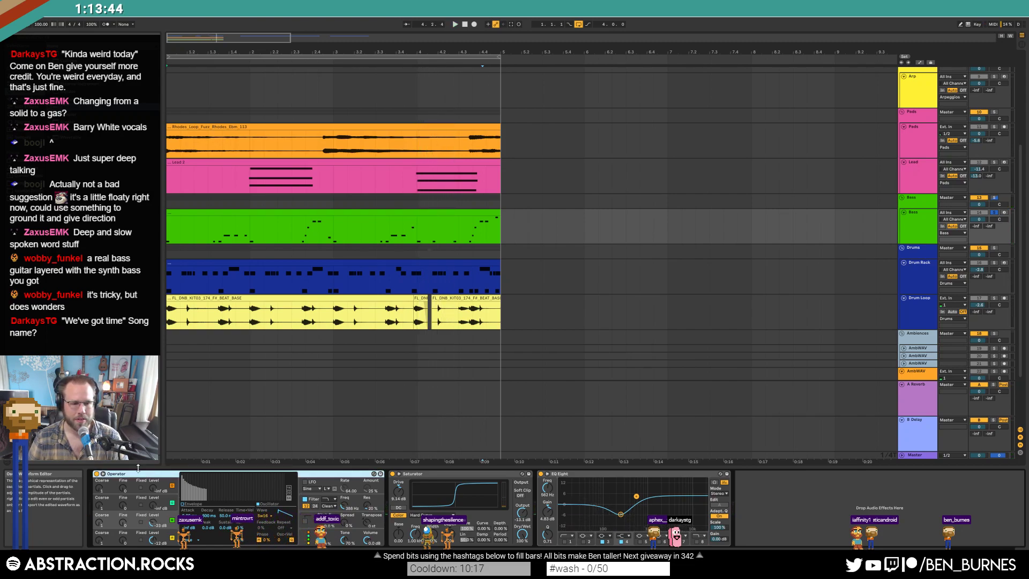
click(350, 505)
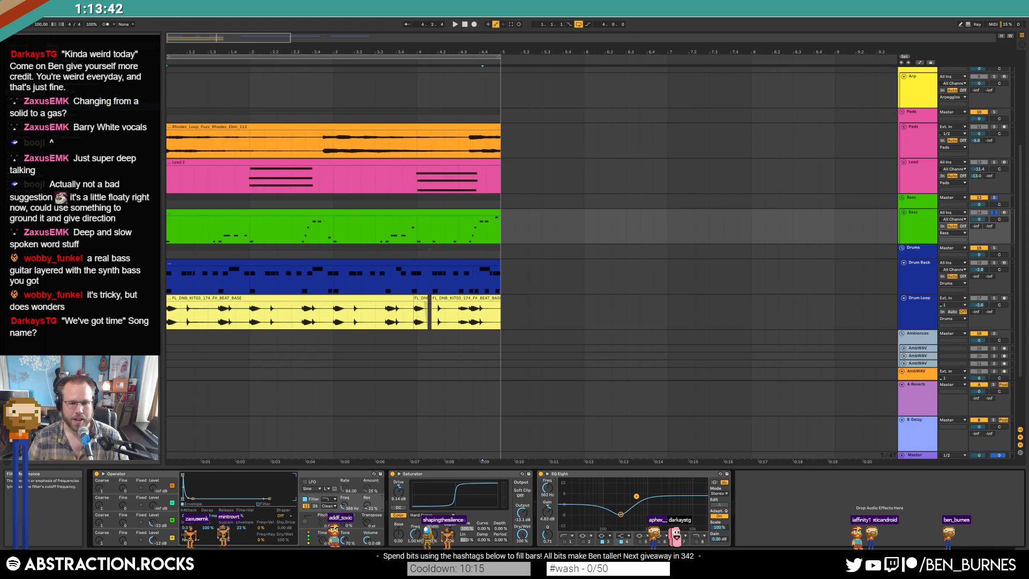
key(space)
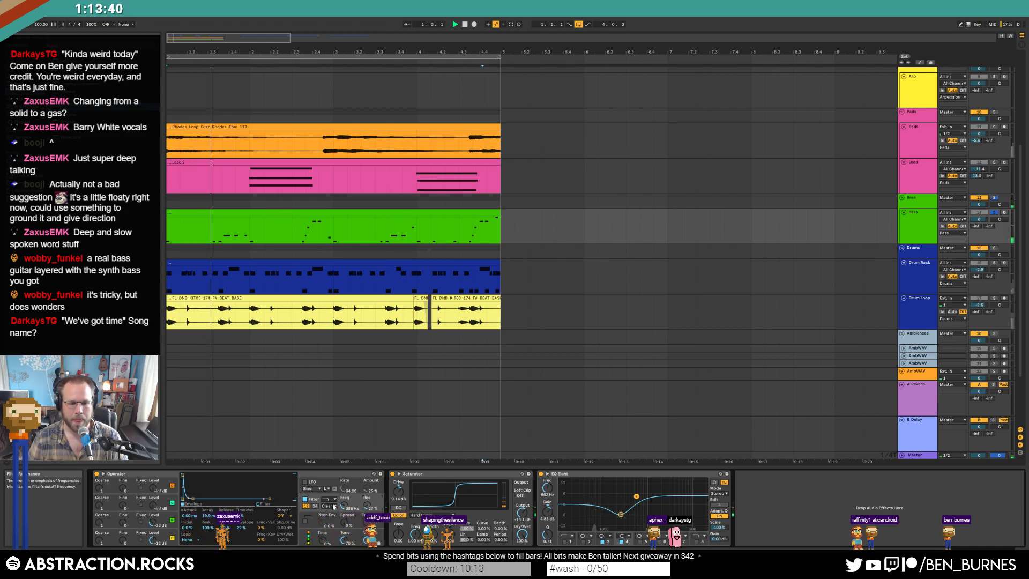
key(space)
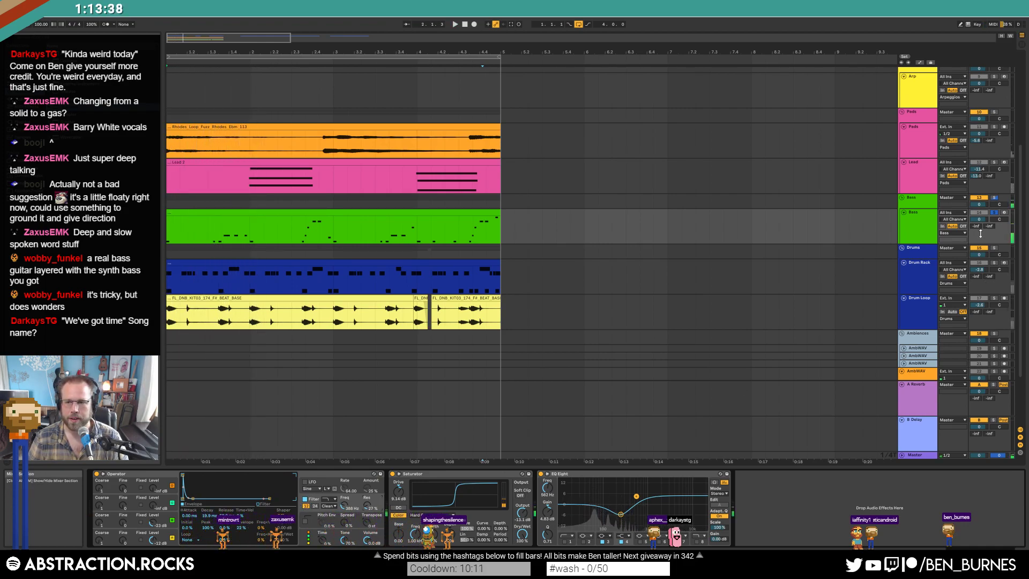
- Unsolo the Bass track and play the full mix from the start of the loop
key(space)
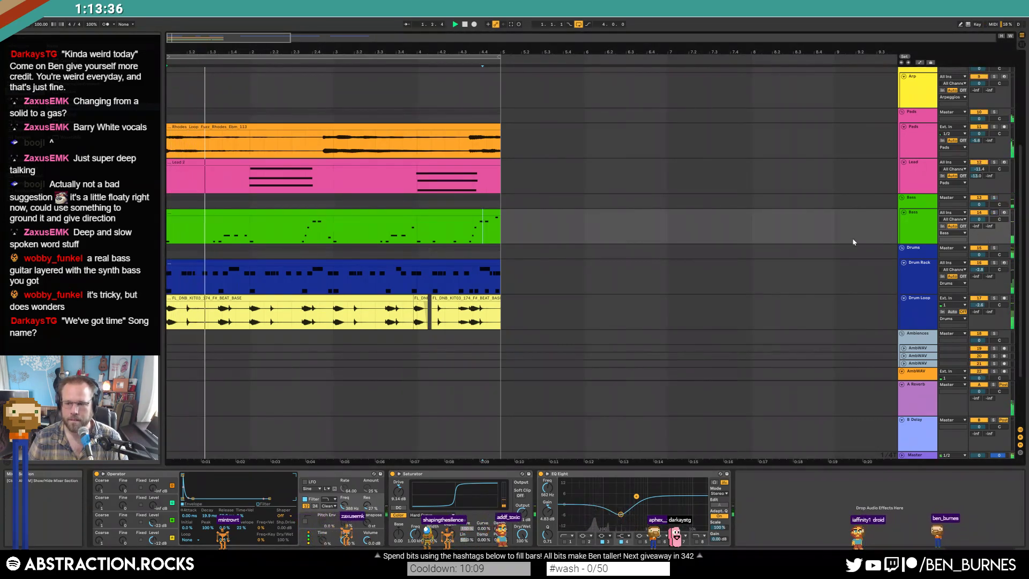
key(space)
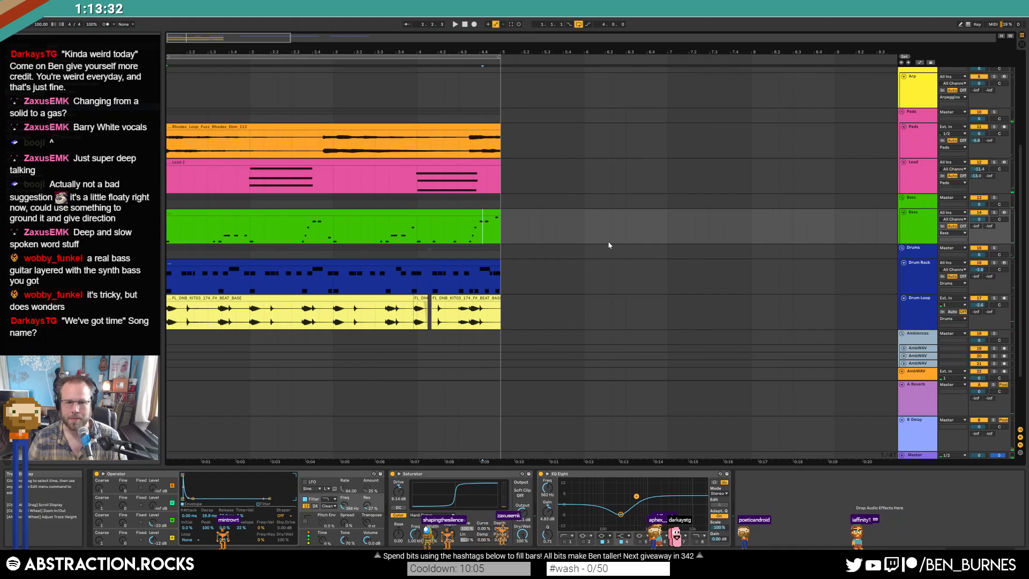
click(583, 237)
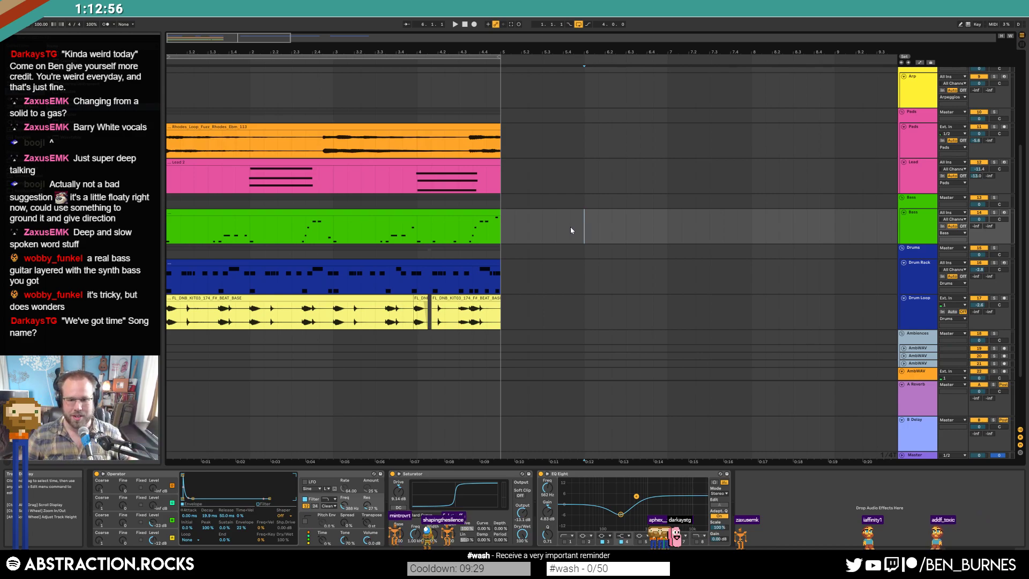
click(464, 25)
key(space)
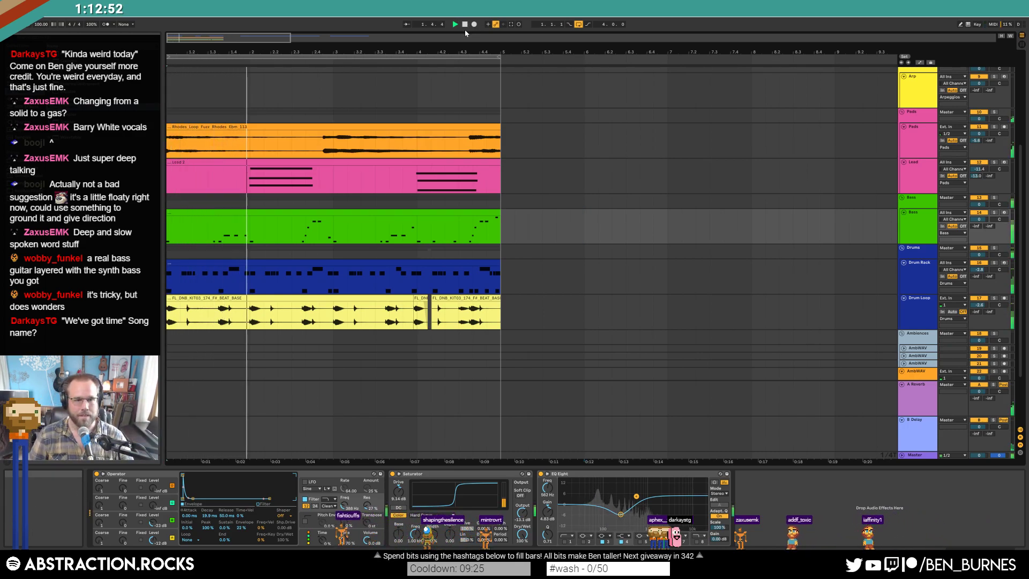
- Lower the bass Operator's filter frequency to about 343 Hz while the loop plays
click(335, 226)
drag(343, 507, 343, 518)
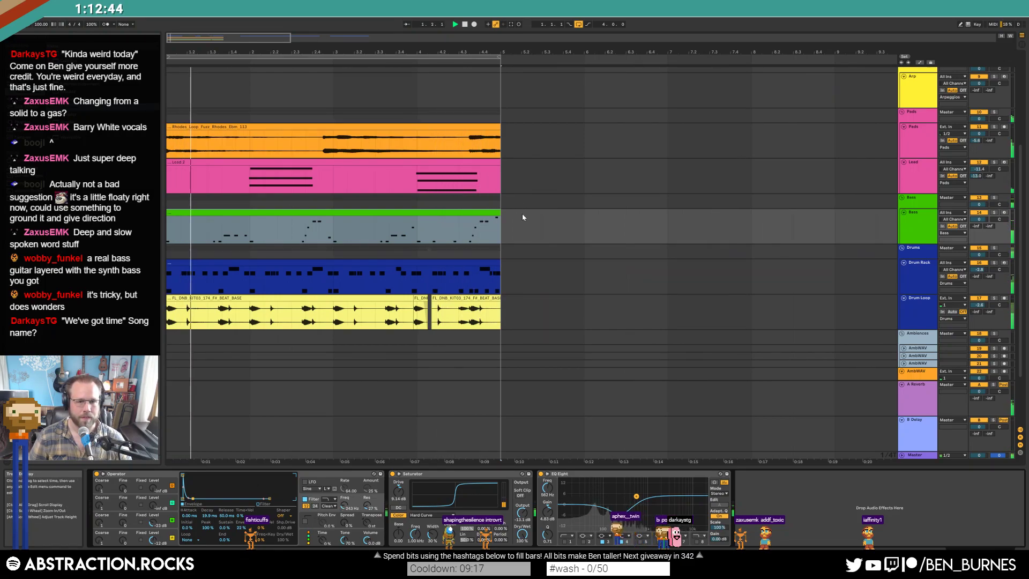
key(shift+Tab)
scroll(539, 246, down, 2)
key(shift+Tab)
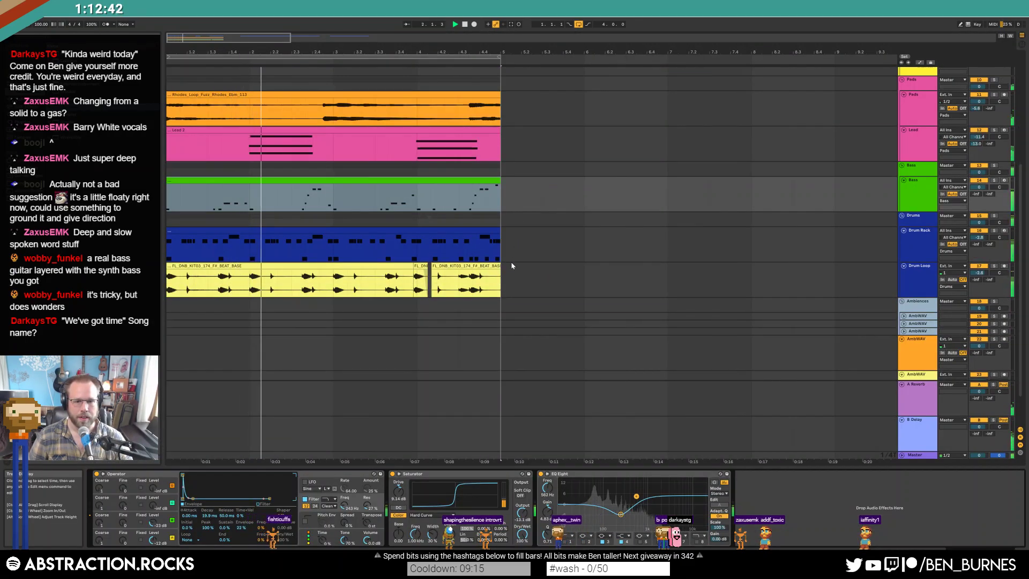
- Extend the end of the second sax clip at bar 3 to just past 3.2.4 and play it back
scroll(513, 261, up, 5)
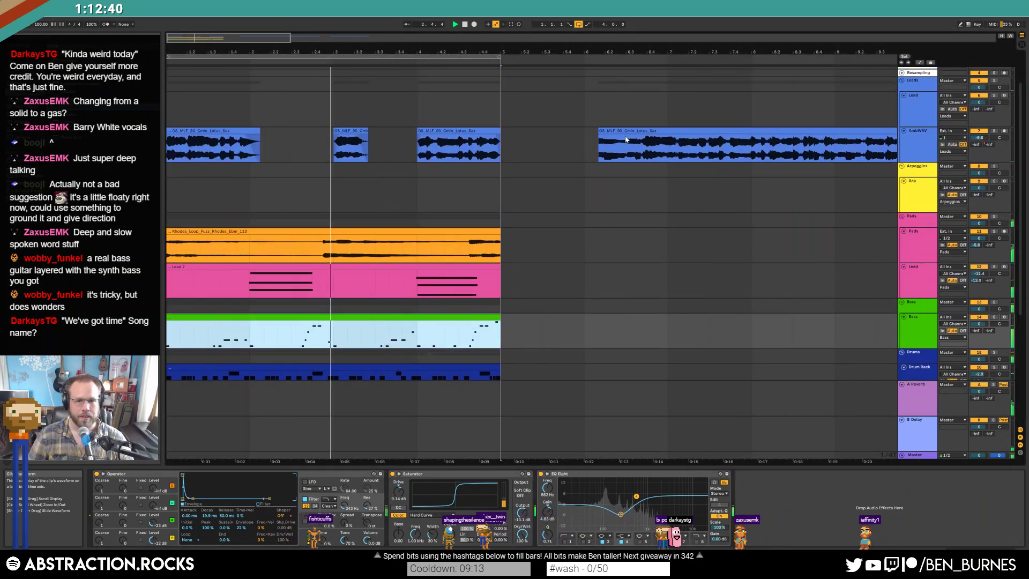
click(341, 132)
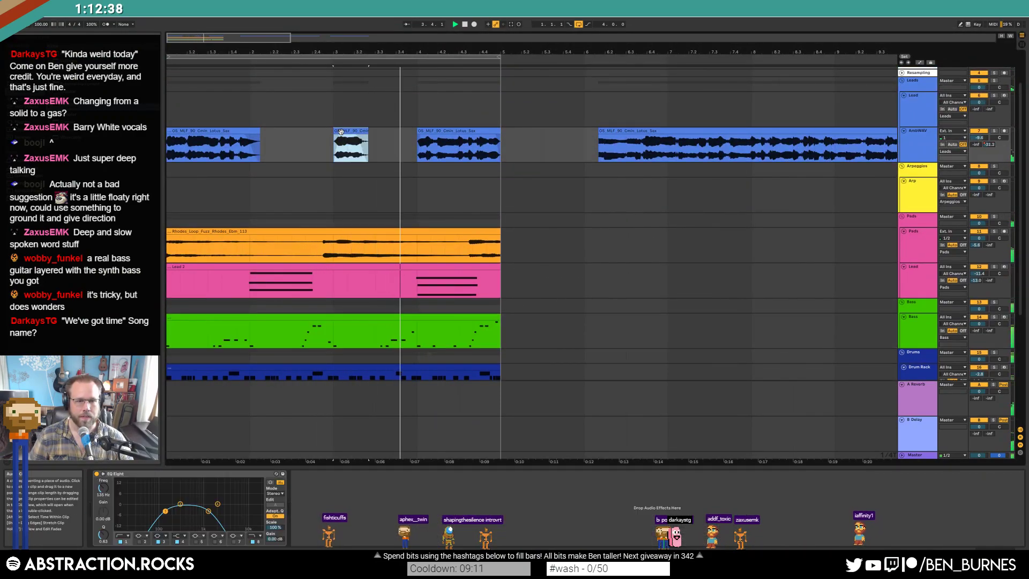
key(space)
key(z)
mouse_move(323, 136)
mouse_down()
mouse_move(252, 136)
mouse_move(388, 136)
mouse_up()
key(ctrl+3)
click(235, 139)
key(space)
key(space)
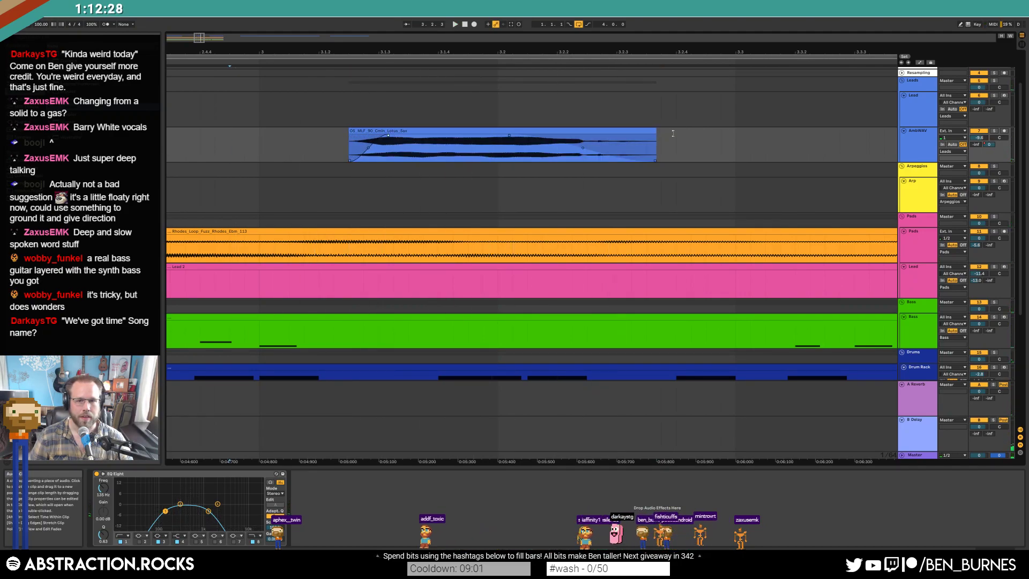
drag(656, 141, 705, 139)
key(space)
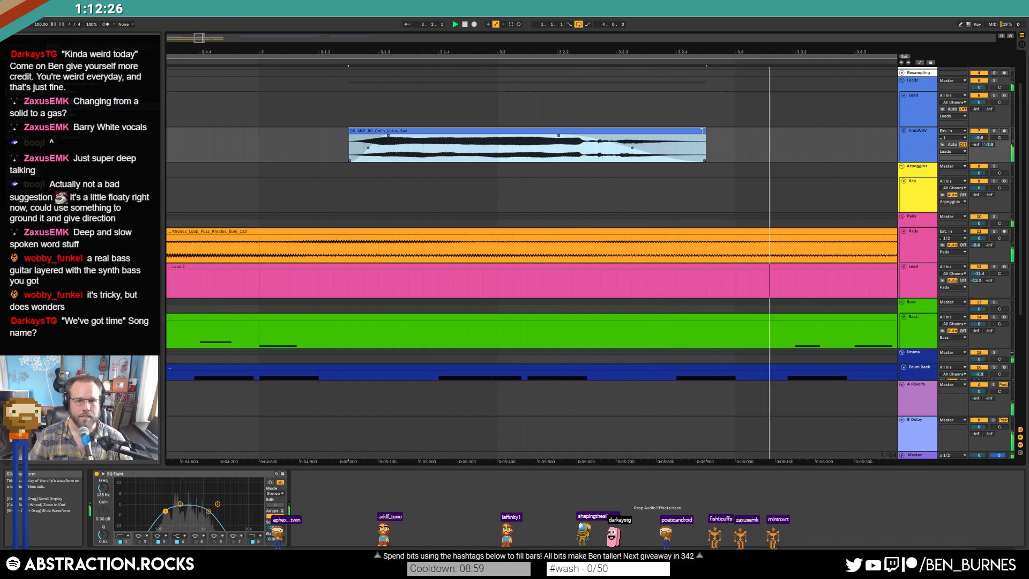
- Stop playback and move the two leftover long sax clips further along the timeline, to around bars 27 and 22
key(w)
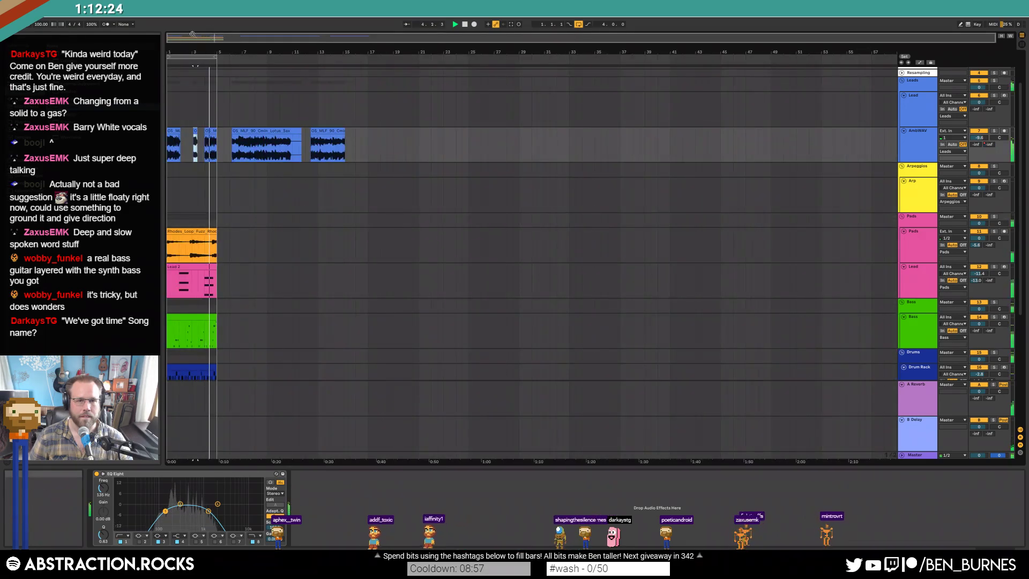
key(space)
click(251, 132)
drag(251, 133, 522, 140)
drag(329, 134, 457, 144)
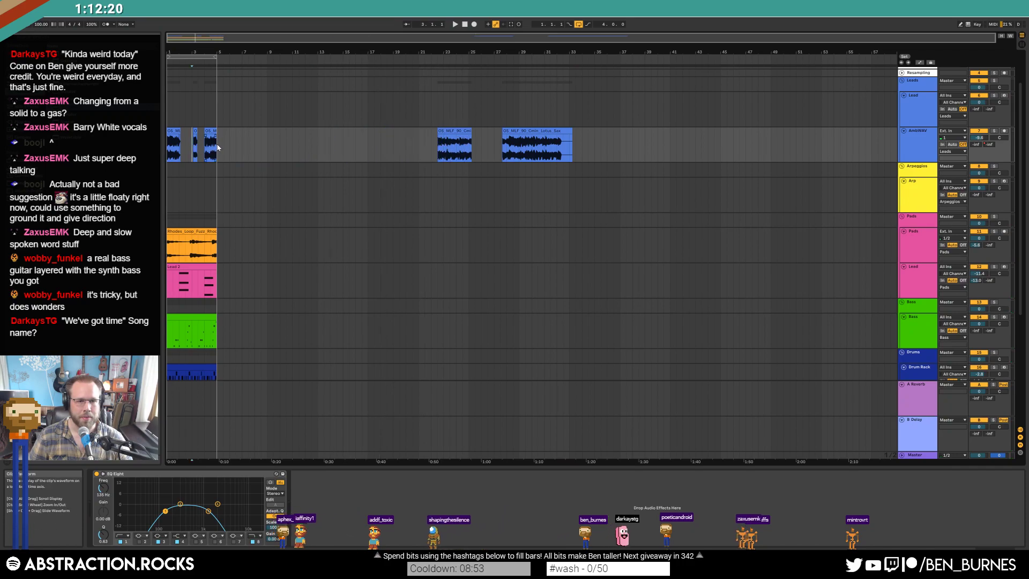
- Duplicate the first four bars of all tracks so the copy starts at bar 5
mouse_move(198, 145)
mouse_down()
mouse_move(167, 343)
mouse_move(140, 370)
mouse_move(151, 396)
mouse_up()
key(ctrl+d)
click(318, 245)
- Extend the loop to eight bars and set the insert point on the Lead track at bar 7
drag(216, 57, 268, 57)
click(242, 114)
key(shift+Tab)
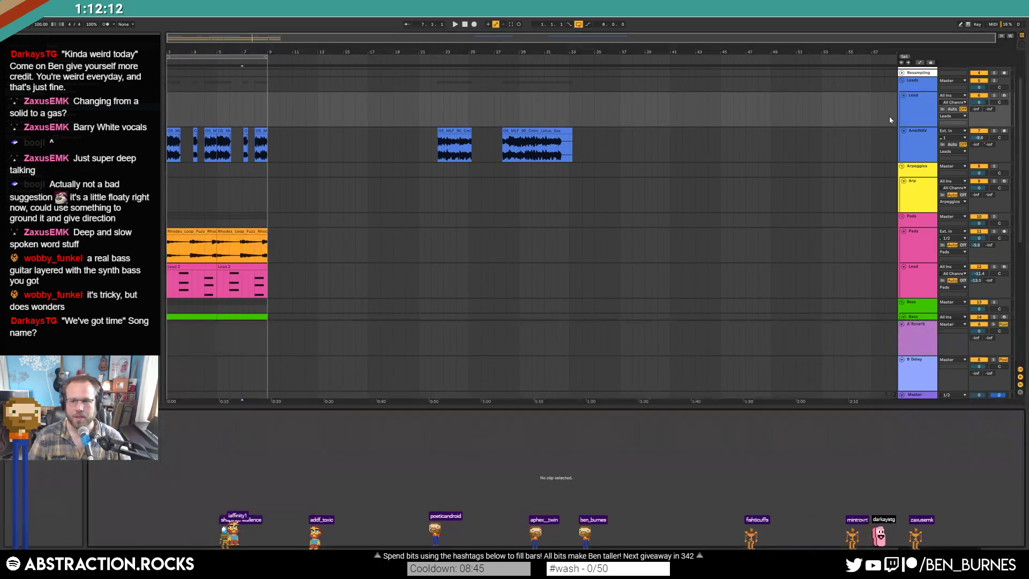
- Start saving the Live Set and browse to Media, Ableton Projects, 2 Hour Tracks 2019 on the Storage (D:) drive
key(shift+Tab)
key(ctrl+s)
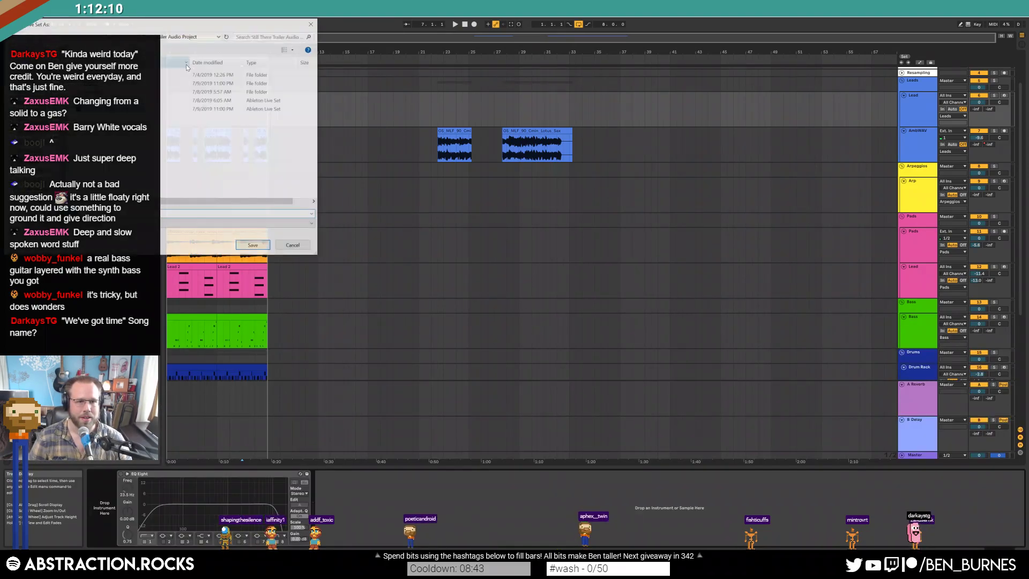
drag(90, 24, 435, 187)
click(421, 199)
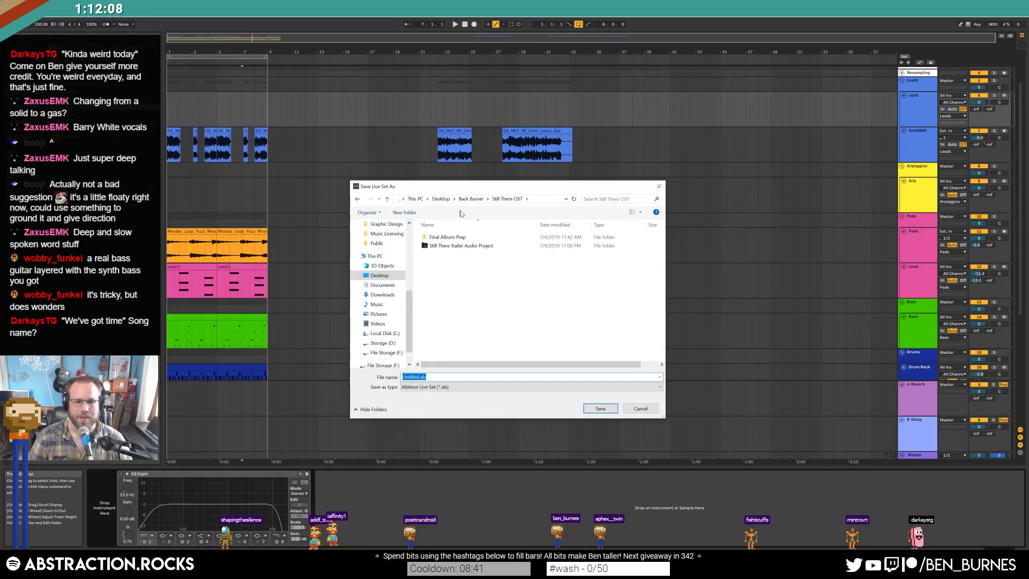
click(382, 342)
double_click(482, 246)
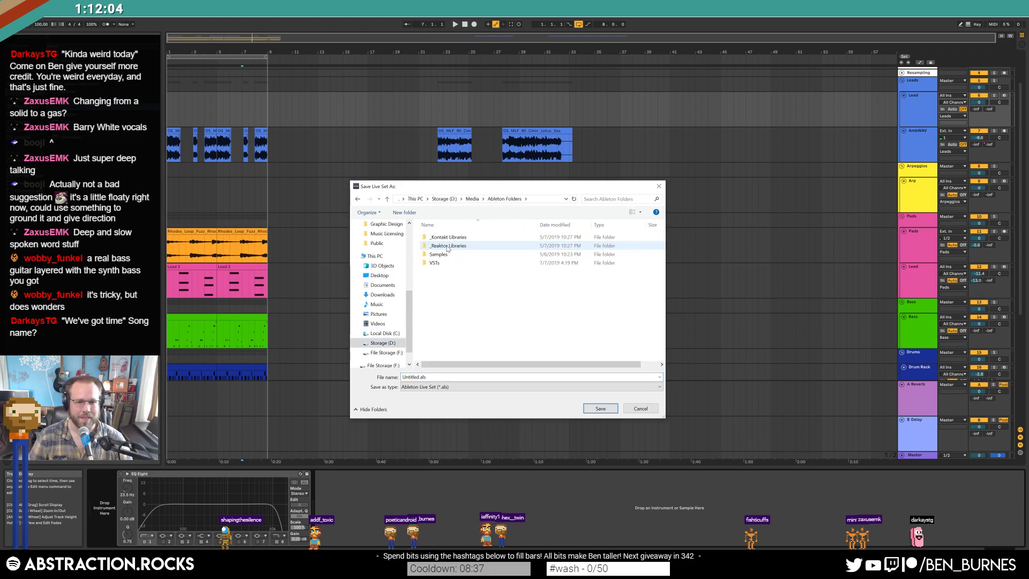
click(453, 247)
double_click(450, 255)
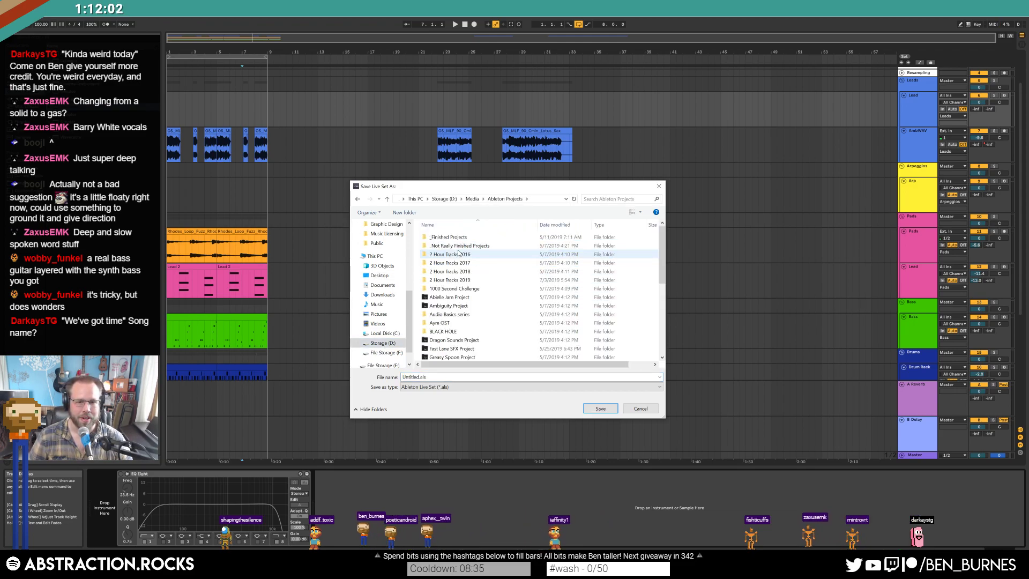
double_click(464, 289)
scroll(464, 295, down, 1)
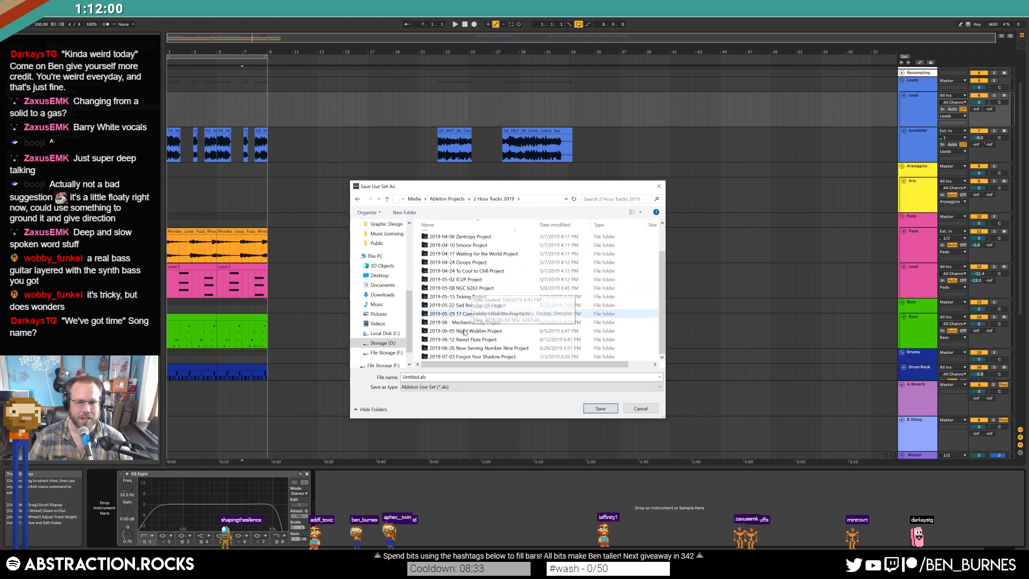
- Name the Live Set "2019-07-10 We've Got Time" and save it in the 2 Hour Tracks 2019 folder
double_click(413, 376)
text(2019-0)
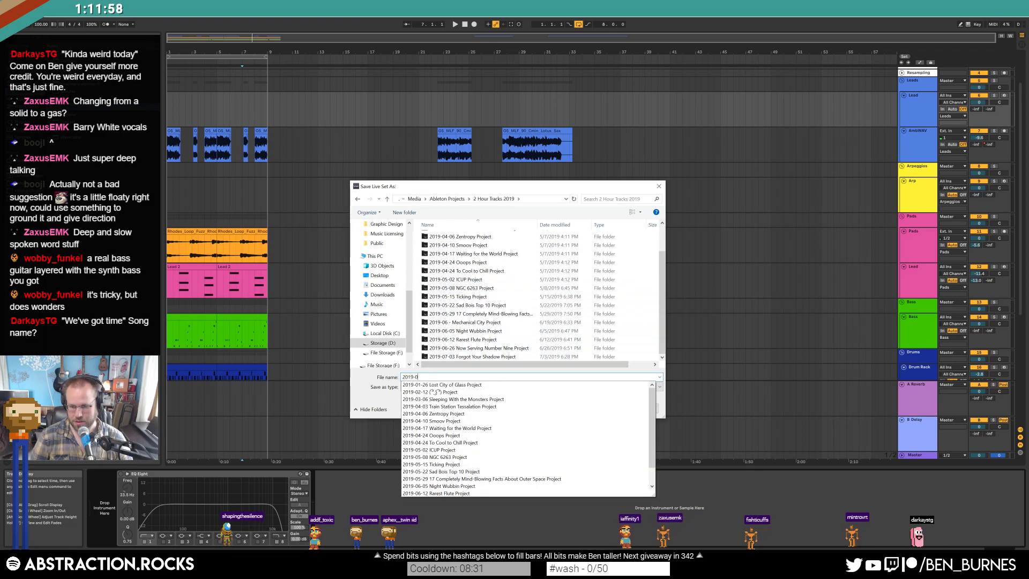
text(7-10 We've Got Time)
key(Return)
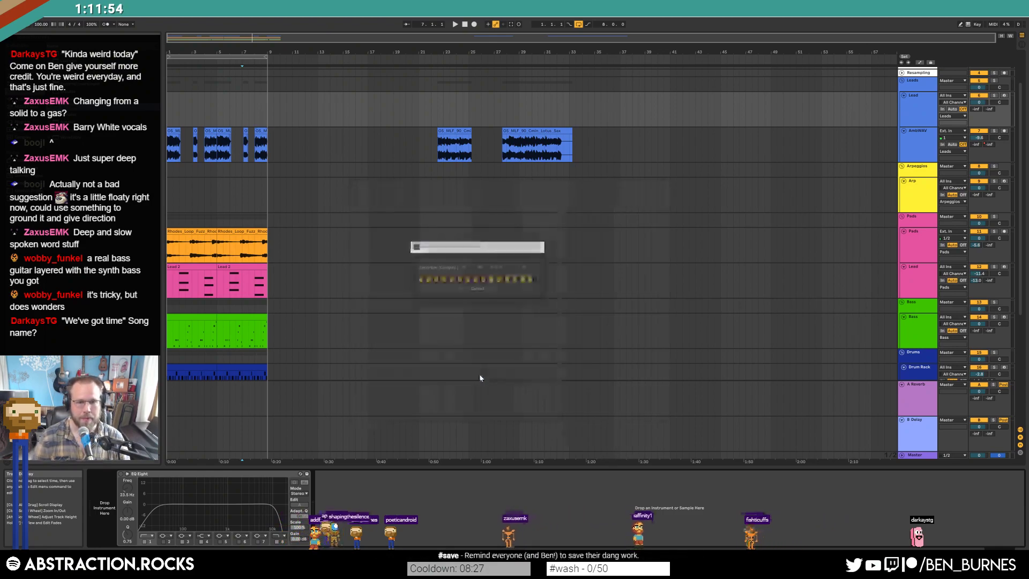
- Select both bass clips across bars 1 to 8 and toggle their activation during playback to compare the loop with and without bass
click(329, 324)
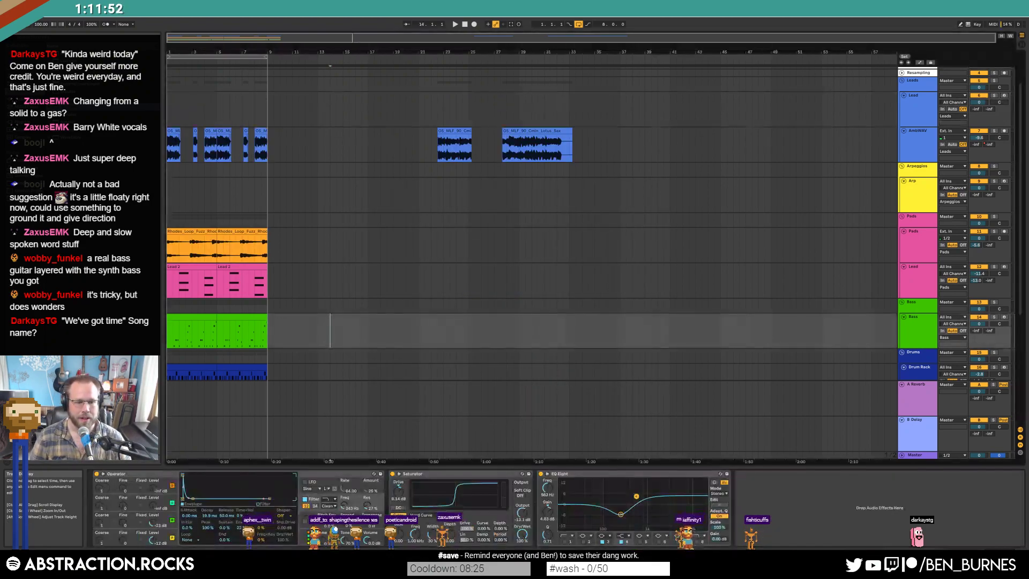
click(571, 323)
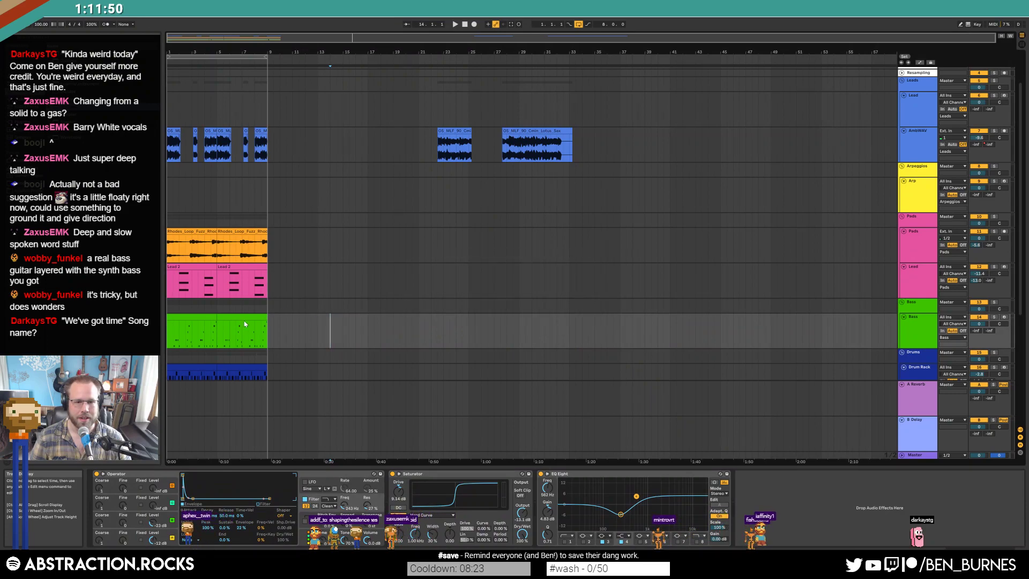
key(space)
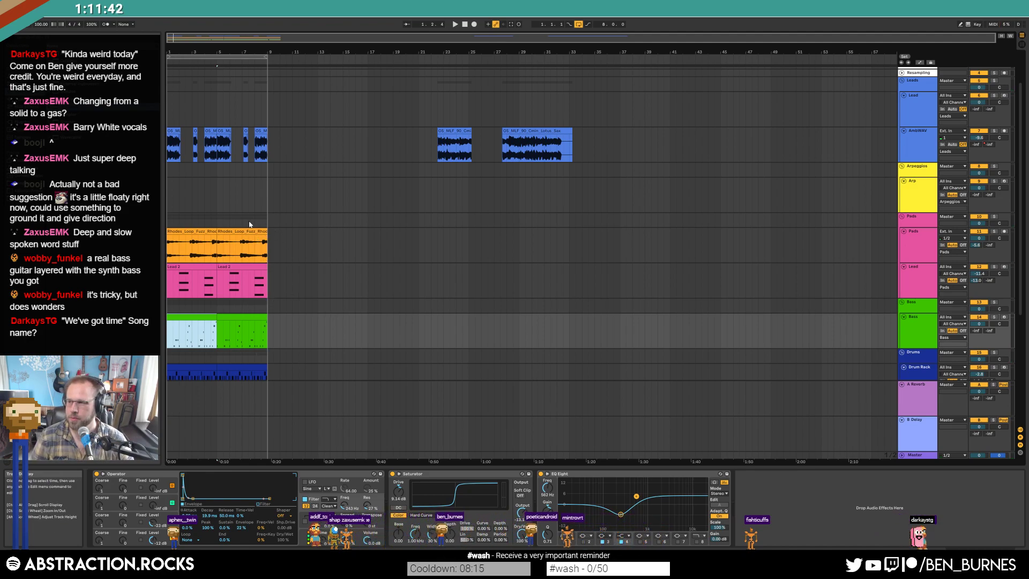
click(206, 316)
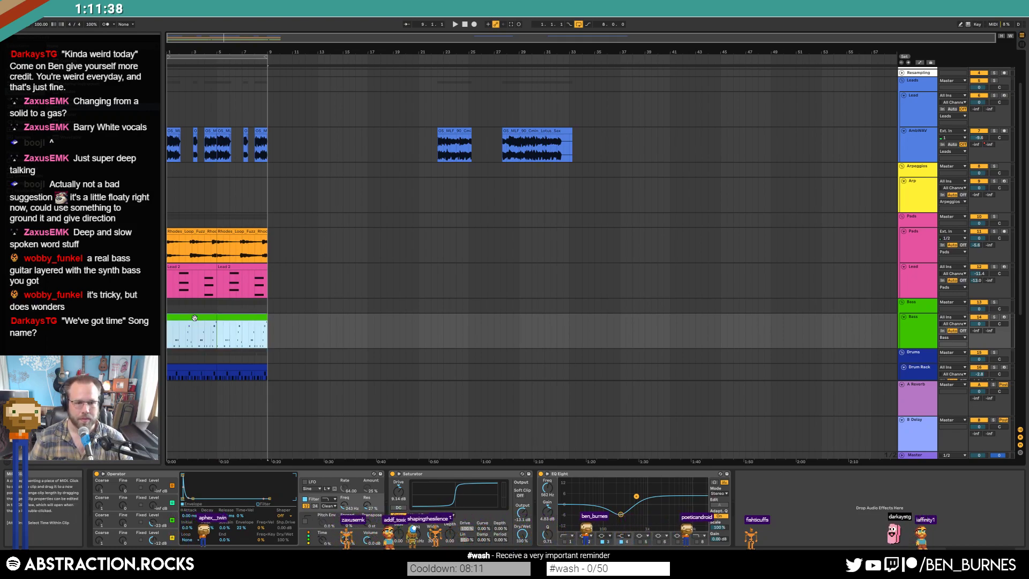
key(space)
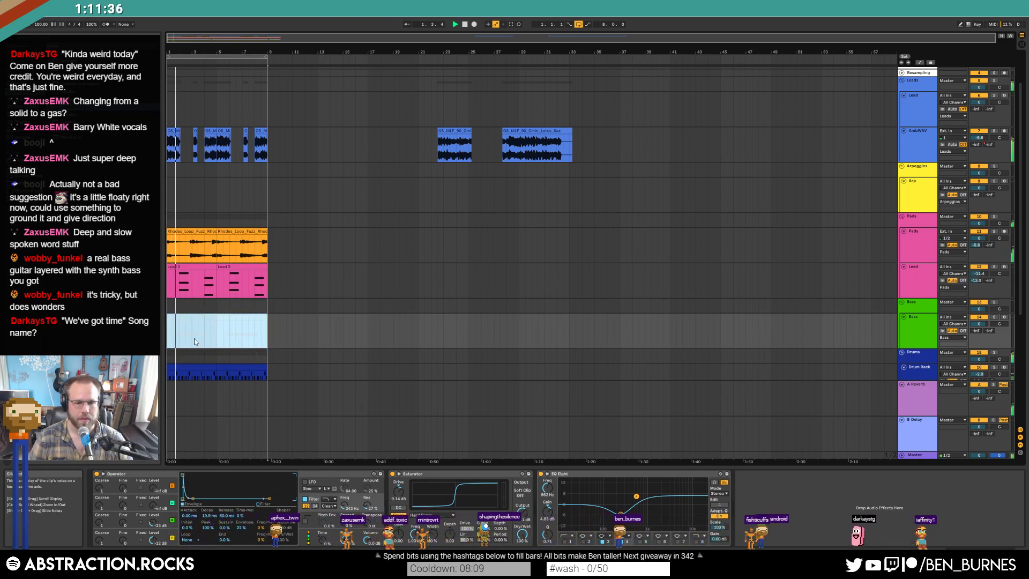
key(0)
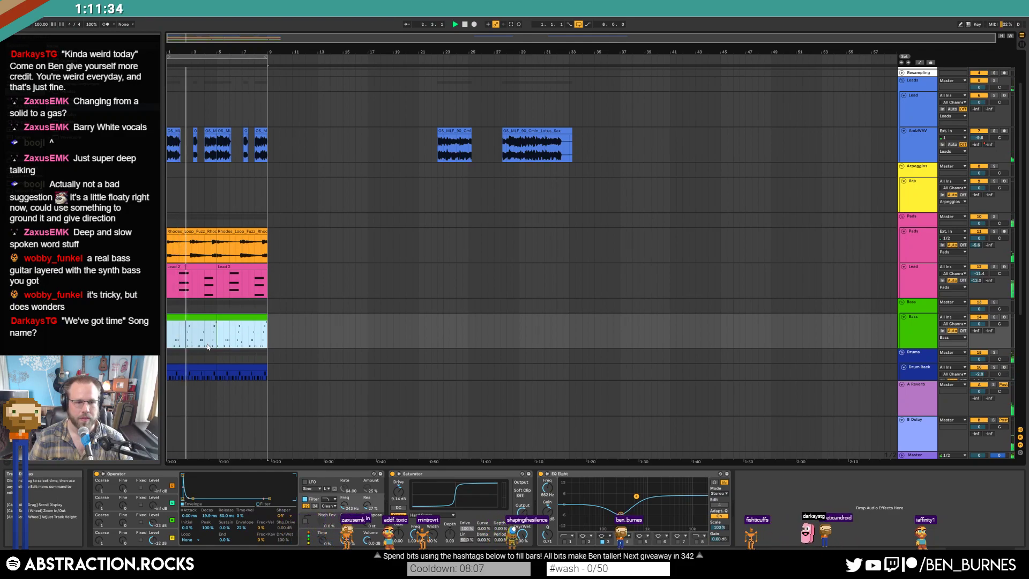
- Adjust the decay envelope of the third-row oscillator in the Bass track's Operator
click(208, 316)
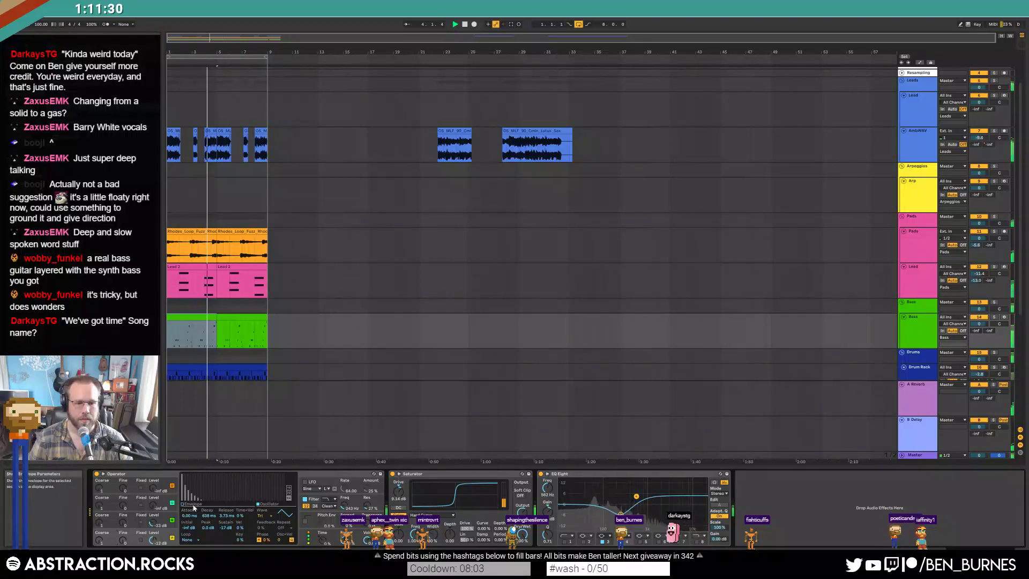
click(140, 514)
drag(203, 488, 203, 498)
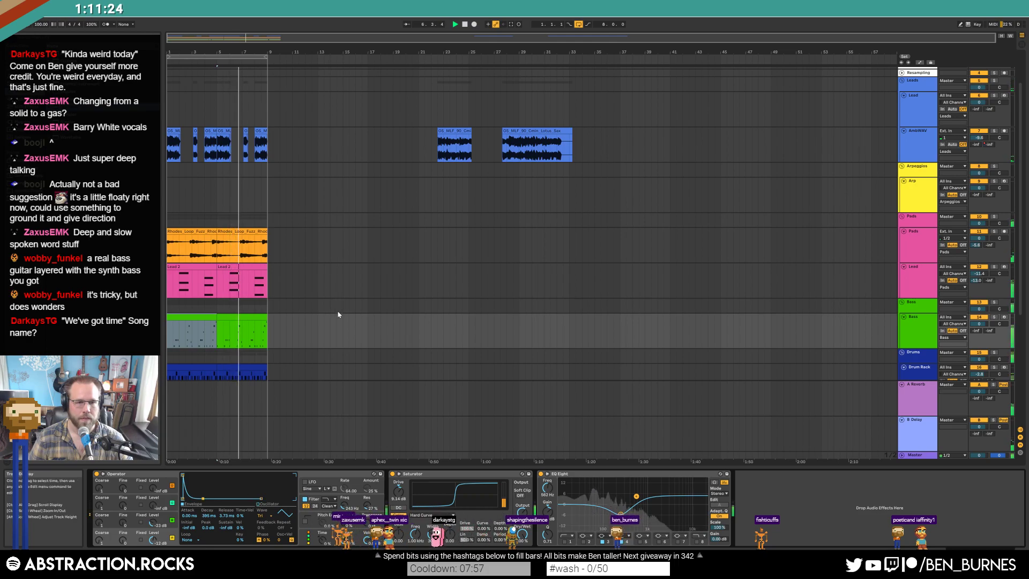
key(space)
- Transpose the short sax clip in bar 7 to -5 st and adjust its edges with a fade-out at its end
scroll(225, 132, up, 5)
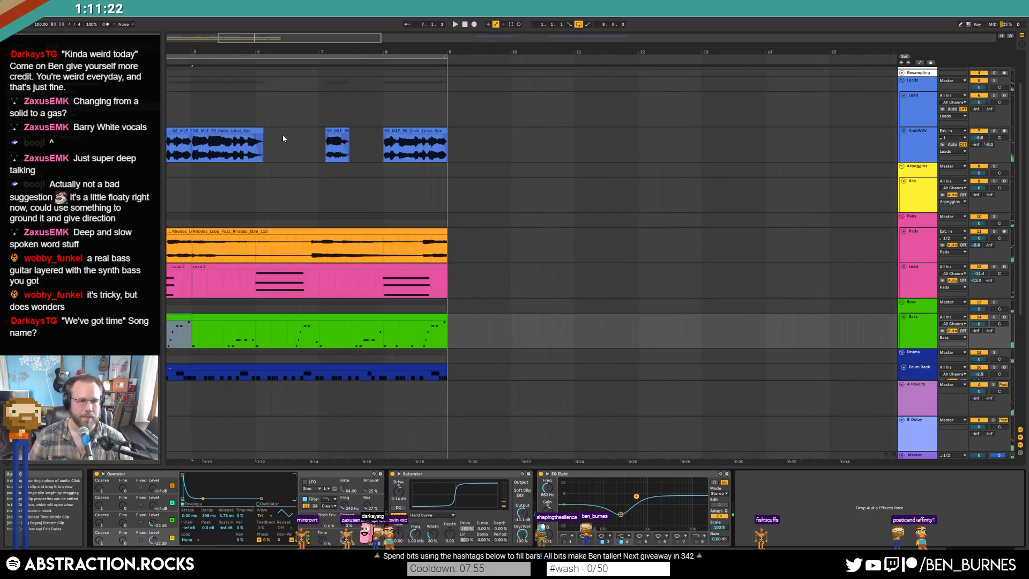
double_click(339, 129)
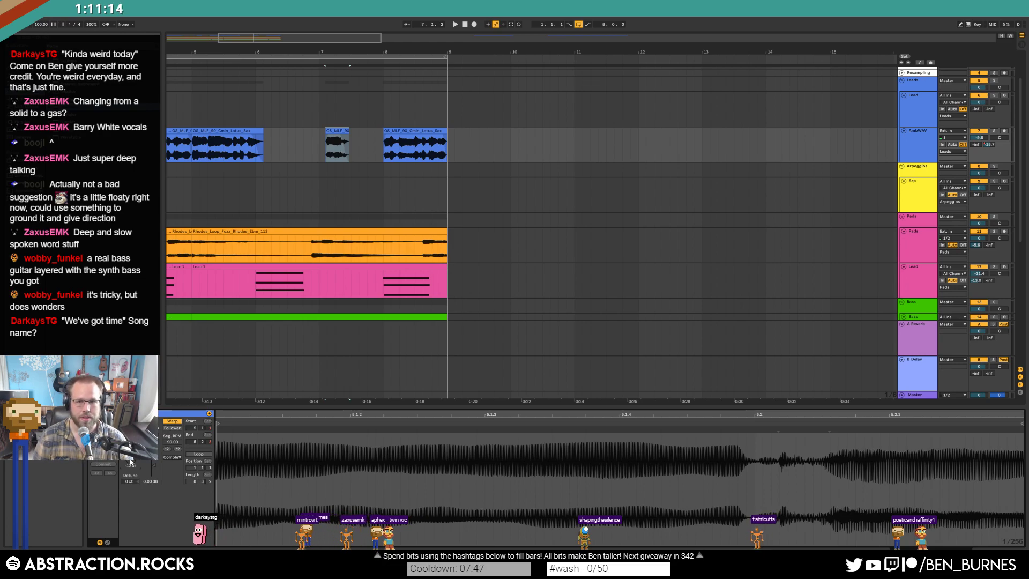
key(space)
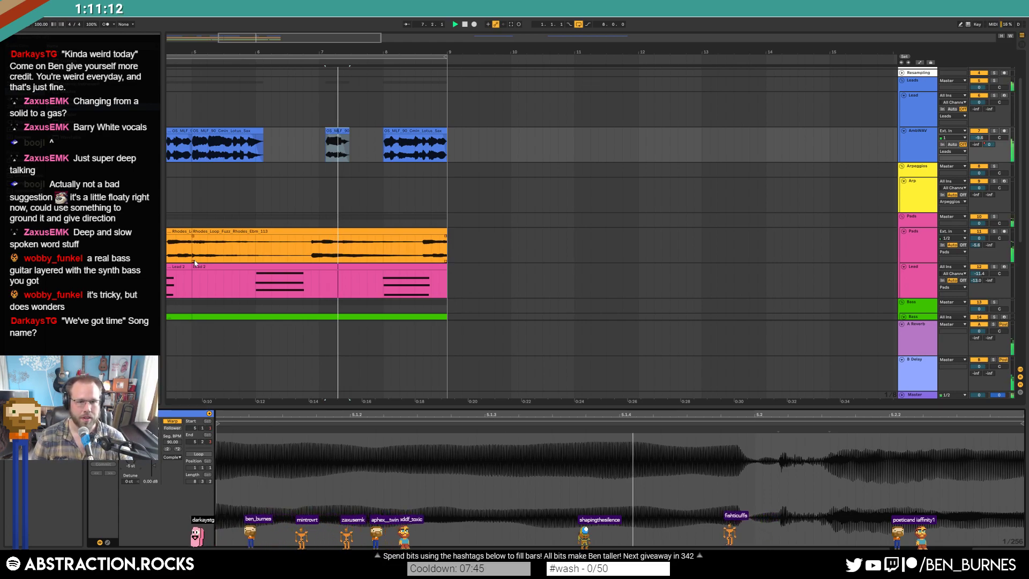
scroll(329, 144, up, 4)
mouse_move(317, 129)
mouse_down()
mouse_move(292, 129)
mouse_move(337, 130)
mouse_up()
drag(457, 132, 438, 145)
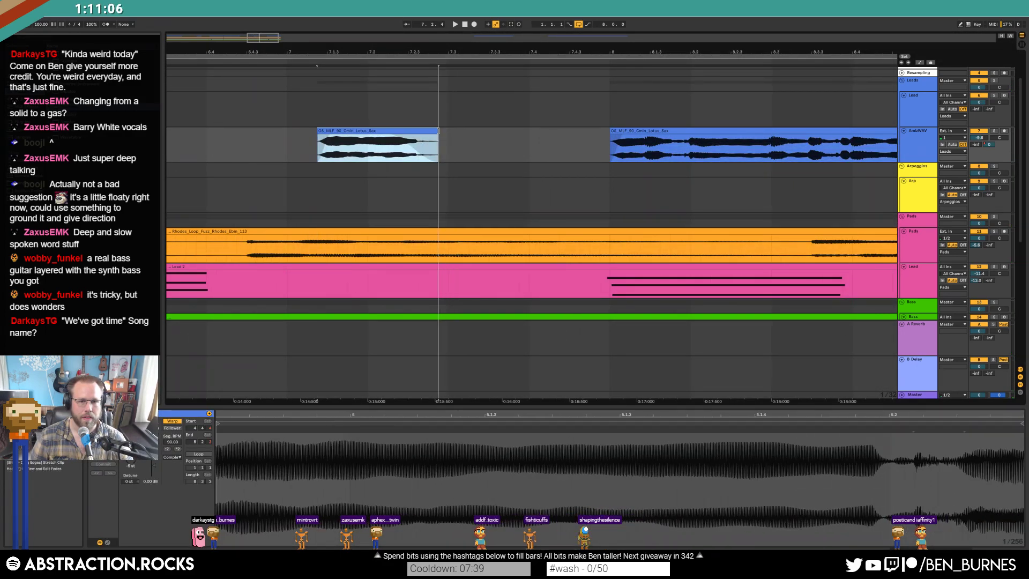
key(space)
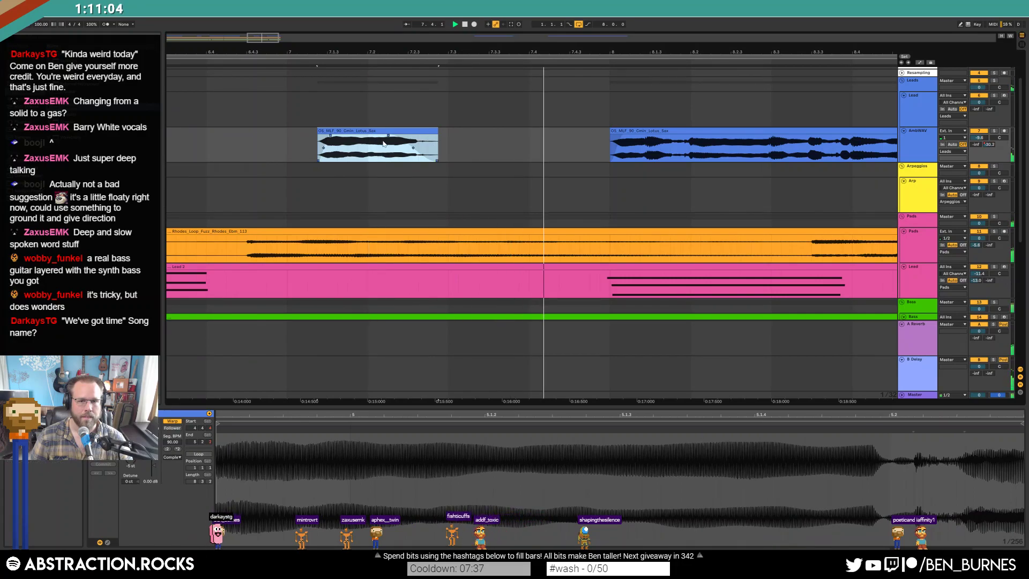
scroll(401, 144, down, 10)
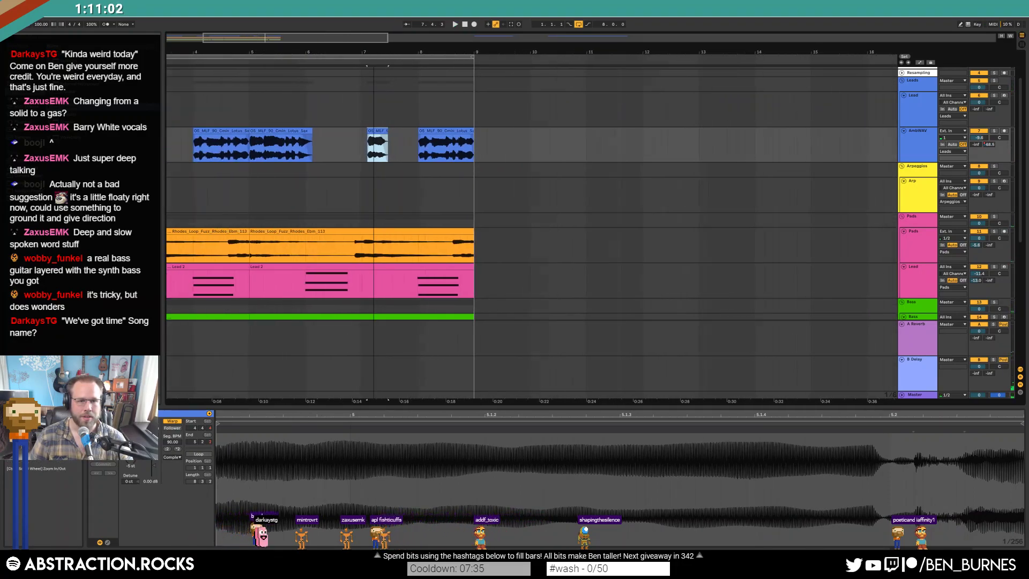
- Delete the sax clip starting at bar 5 and move the shorter spare sax take earlier to around bar 17
click(274, 132)
key(Delete)
drag(300, 39, 524, 36)
drag(464, 131, 306, 132)
key(space)
scroll(304, 144, up, 4)
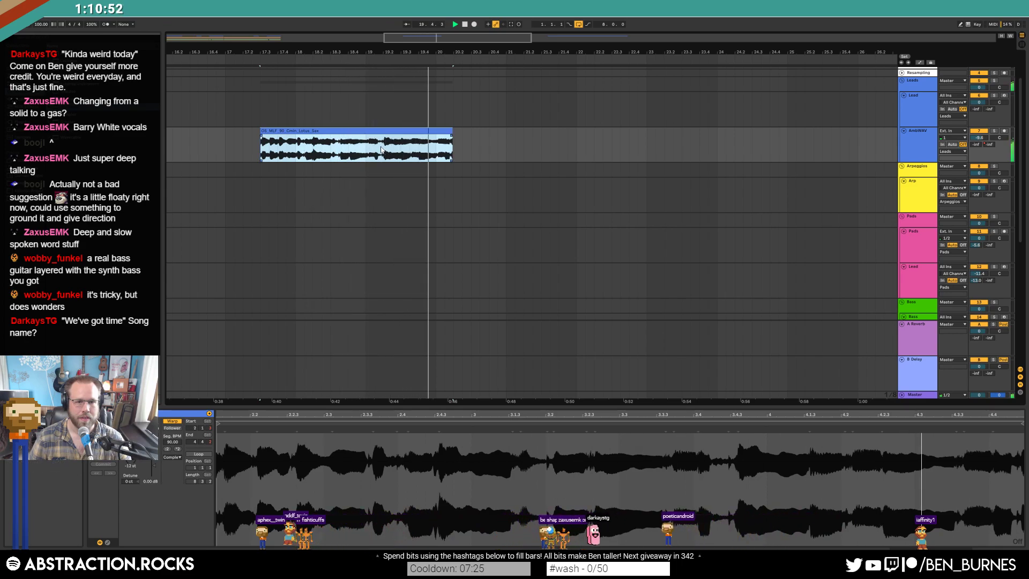
- Move the longer spare sax take to start near bar 23 and cut its section from about bar 23.3 to 26
drag(440, 39, 537, 31)
drag(526, 131, 331, 142)
click(306, 155)
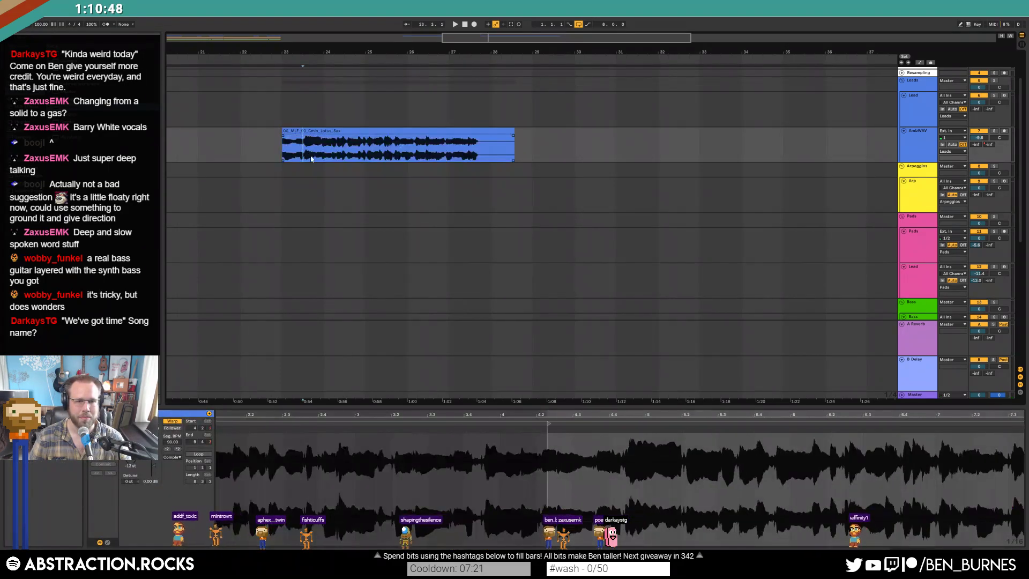
key(space)
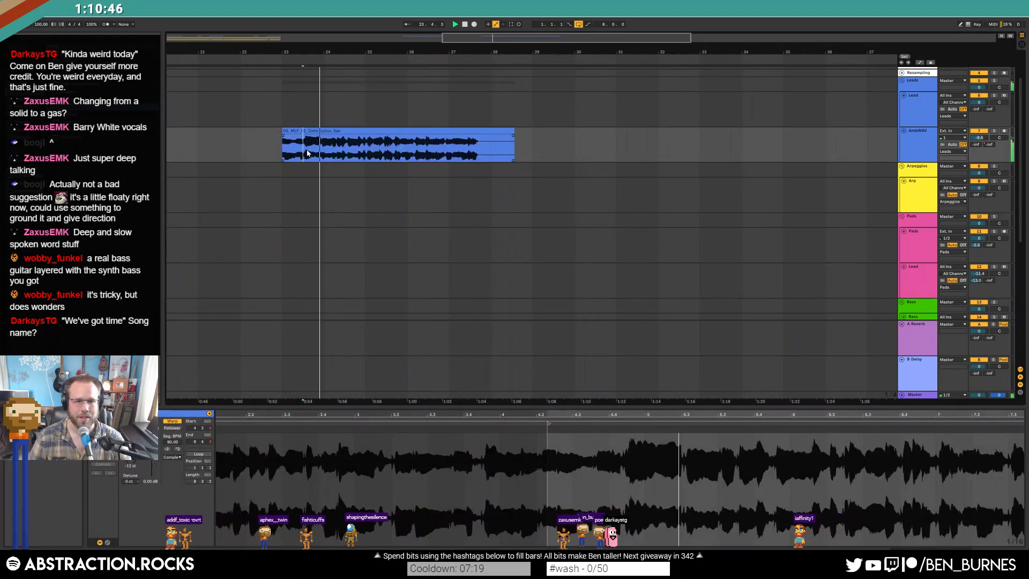
scroll(305, 154, up, 3)
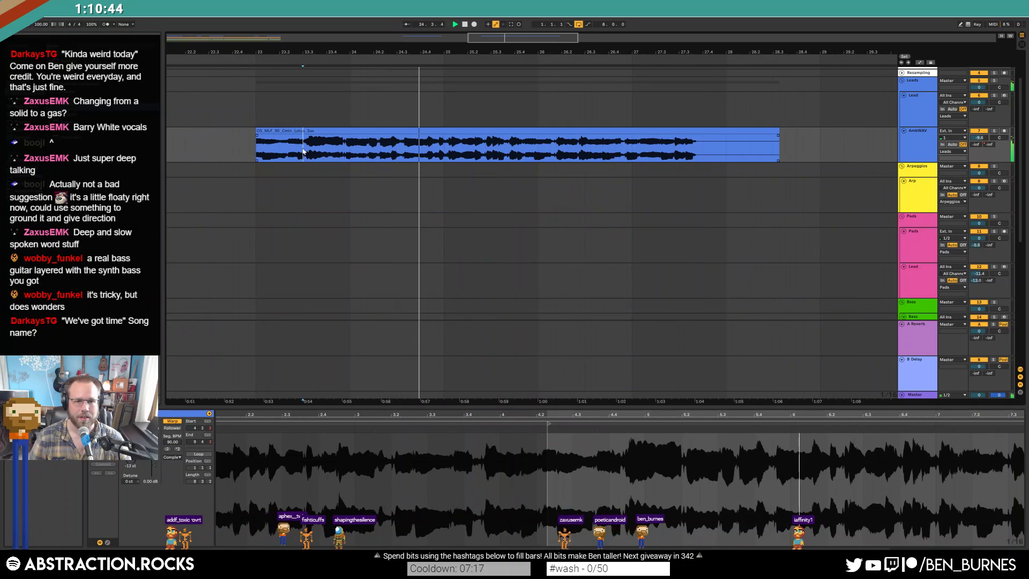
drag(304, 152, 537, 145)
key(ctrl+x)
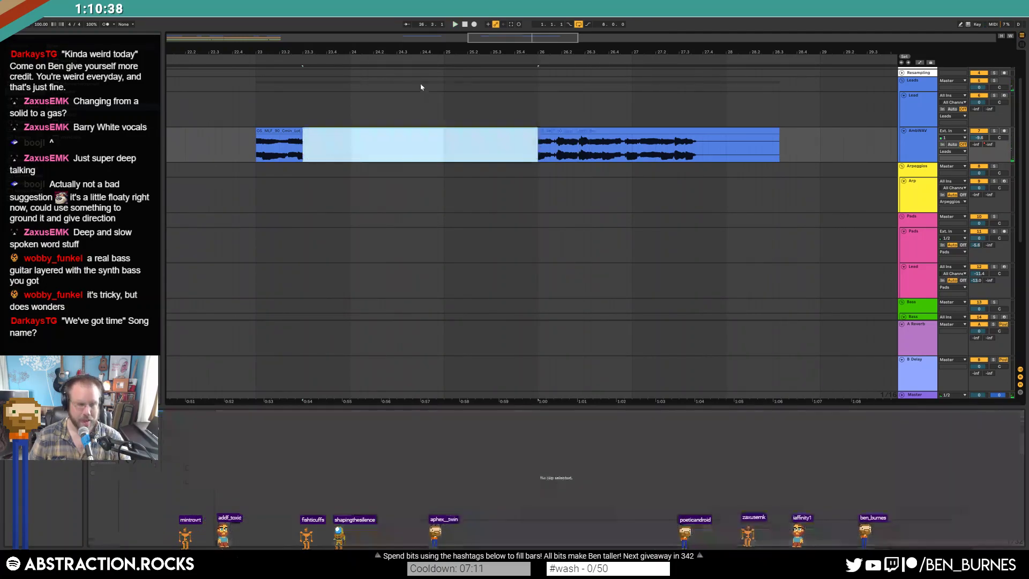
- Try pasting the cut sax section at bar 5 of the loop
mouse_move(264, 39)
mouse_down()
mouse_move(223, 39)
mouse_move(241, 38)
mouse_move(250, 24)
mouse_up()
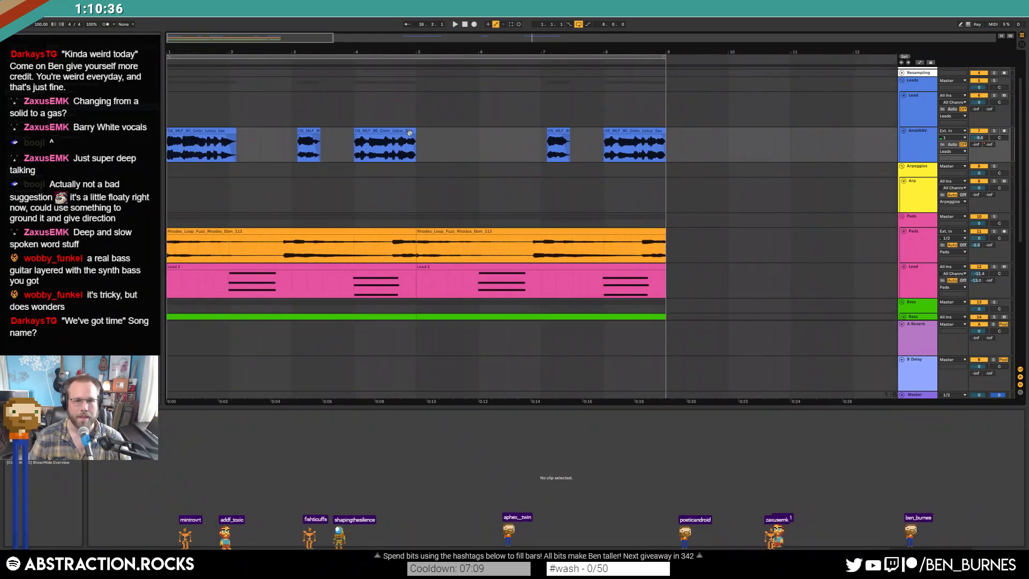
click(419, 140)
key(ctrl+v)
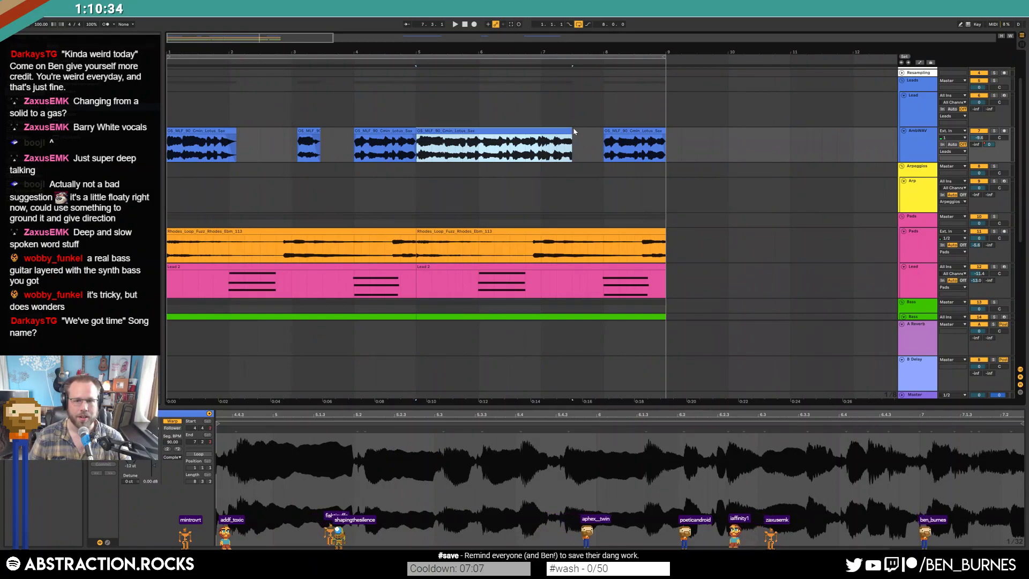
key(ctrl+z)
- Paste the cut sax section past the loop's end and fit it between bar 5 and about bar 6.4
click(707, 139)
key(ctrl+v)
mouse_move(858, 133)
mouse_down()
mouse_move(497, 147)
mouse_move(512, 147)
mouse_up()
click(400, 156)
key(space)
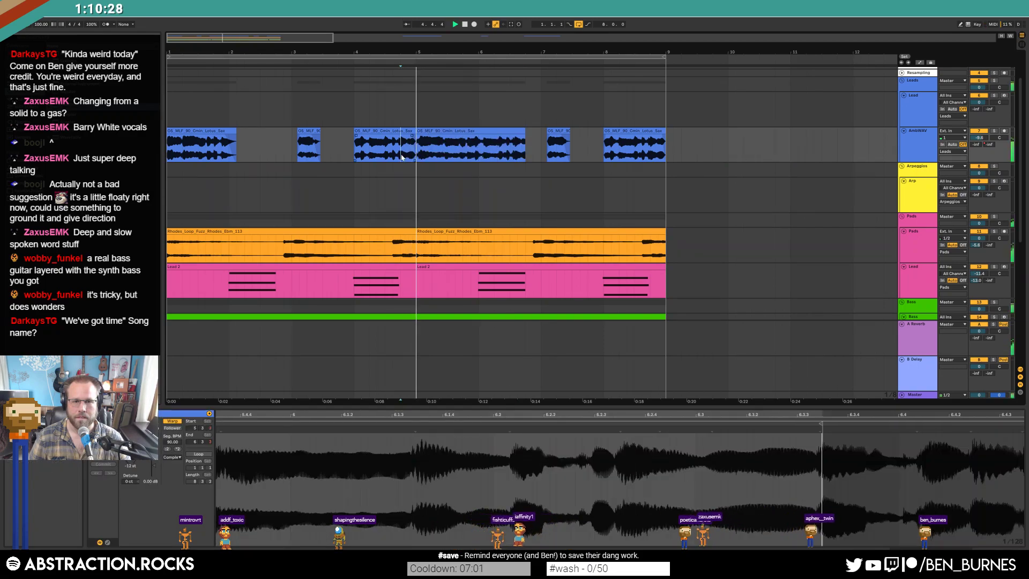
- Examine the waveform of the sax clip at bar 5 and fade out its end
scroll(465, 145, up, 3)
click(469, 132)
drag(269, 413, 443, 364)
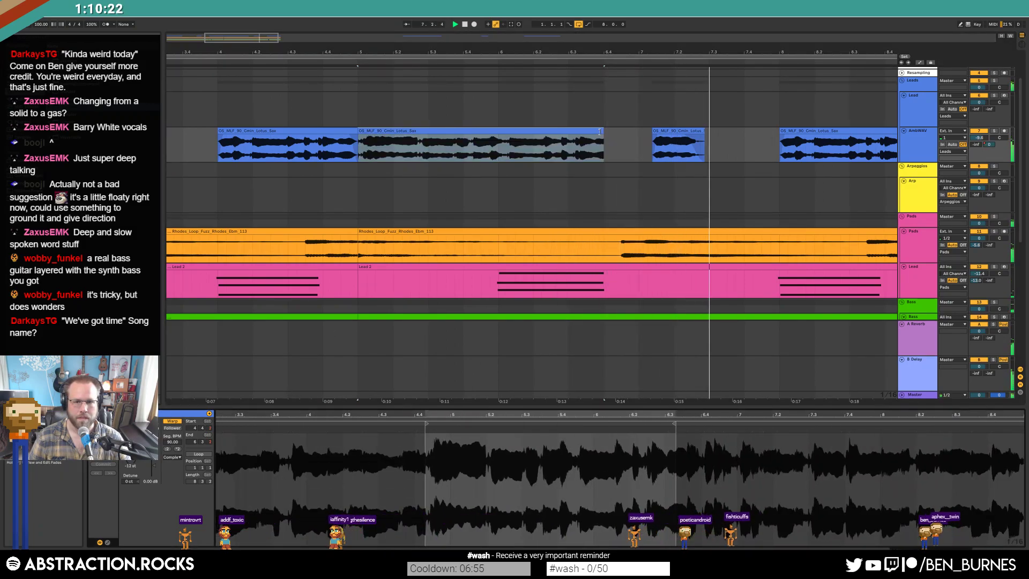
key(a)
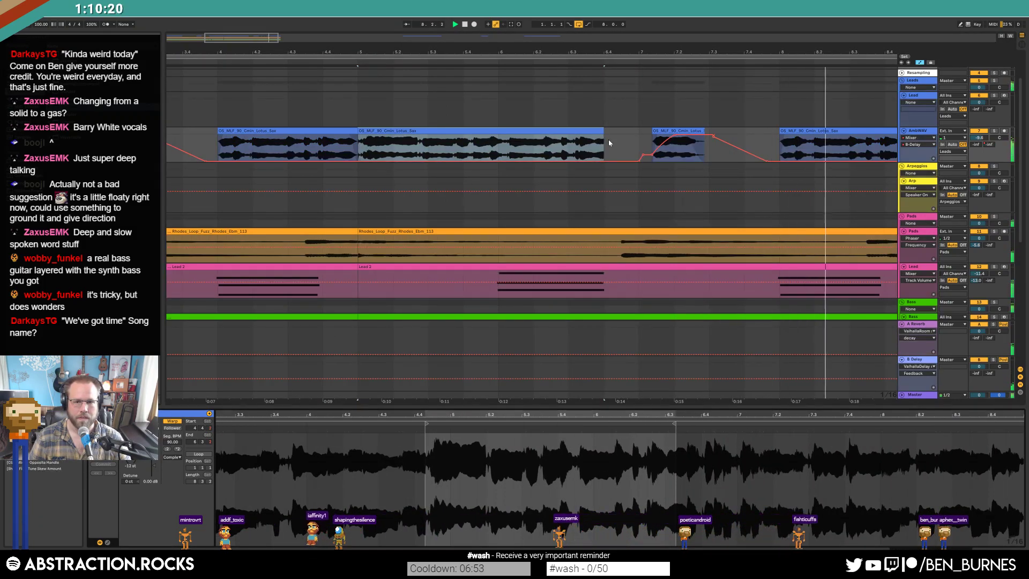
key(a)
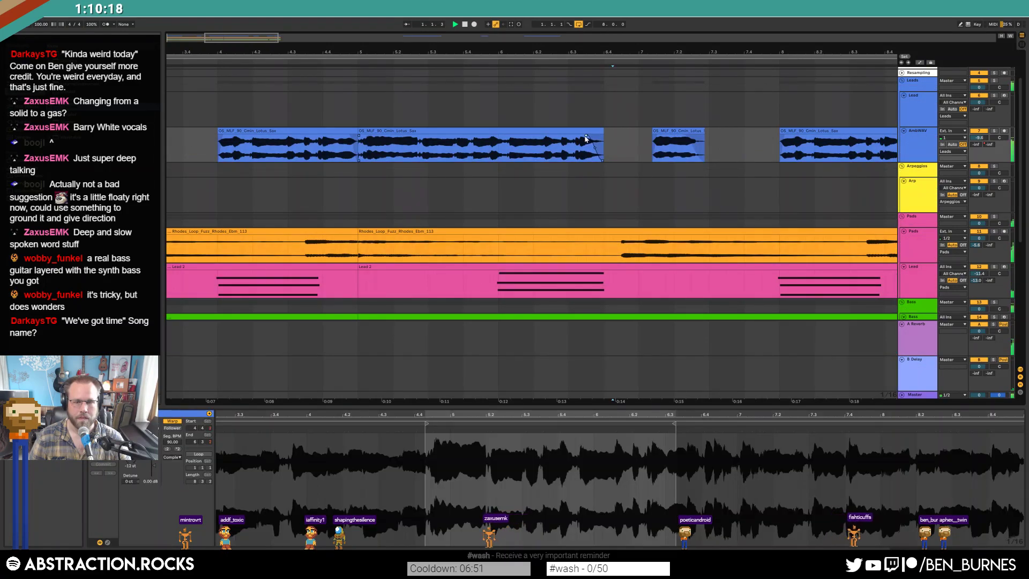
click(609, 157)
- Raise the sax track's B-Delay send automation to 0 dB at the end of the clip that starts at bar 5
key(a)
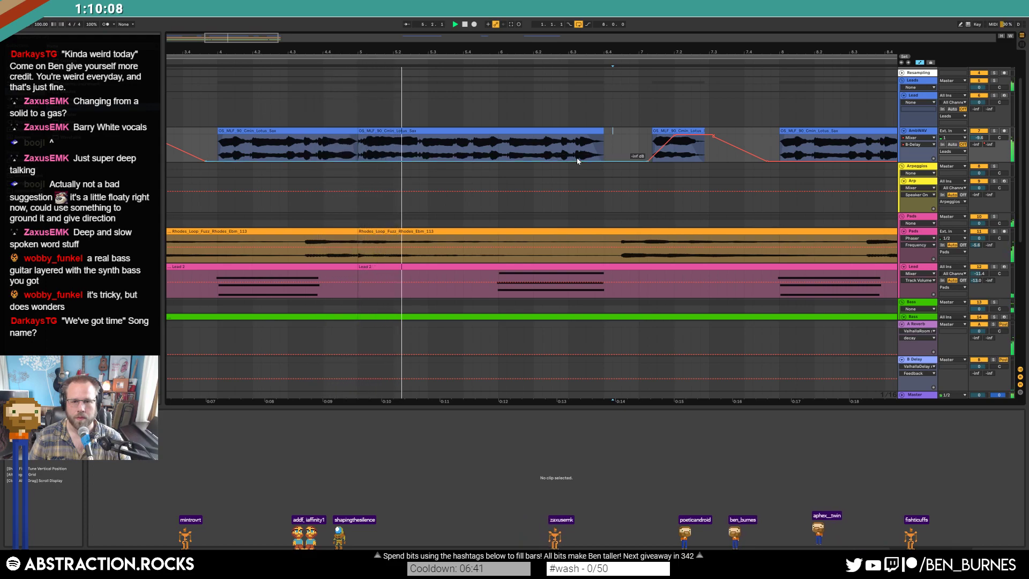
drag(593, 161, 595, 137)
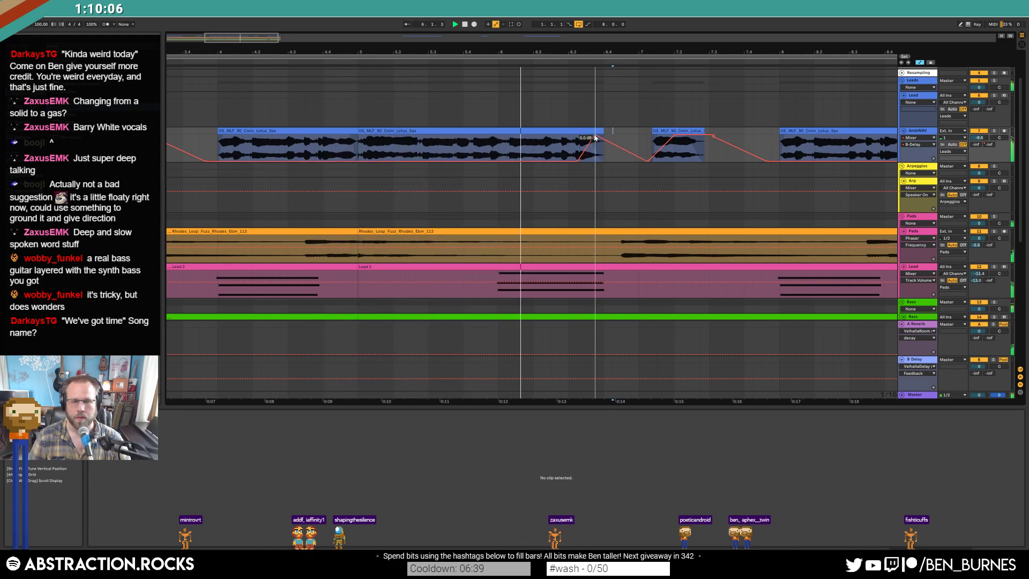
drag(592, 133, 586, 135)
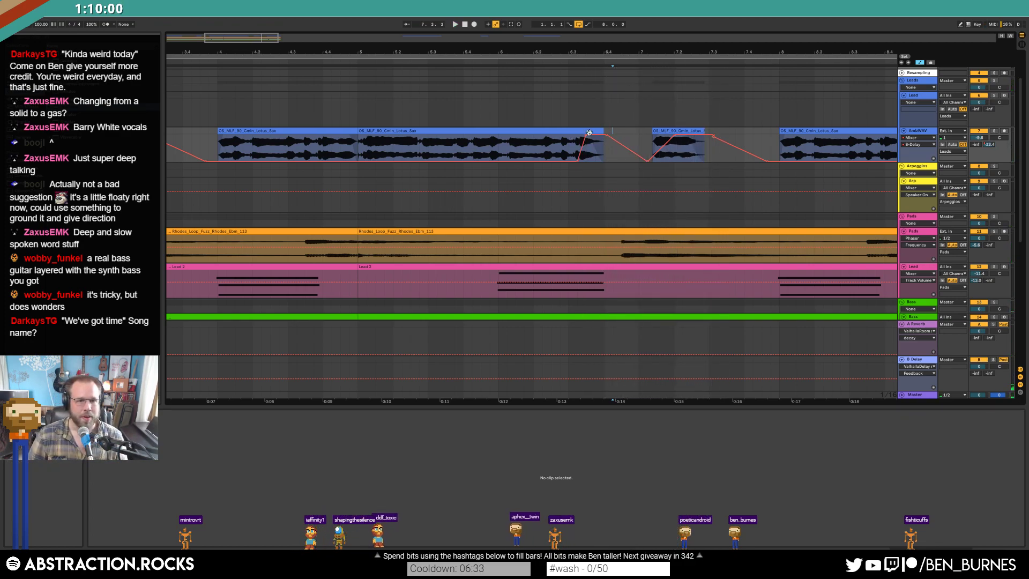
drag(237, 34, 496, 108)
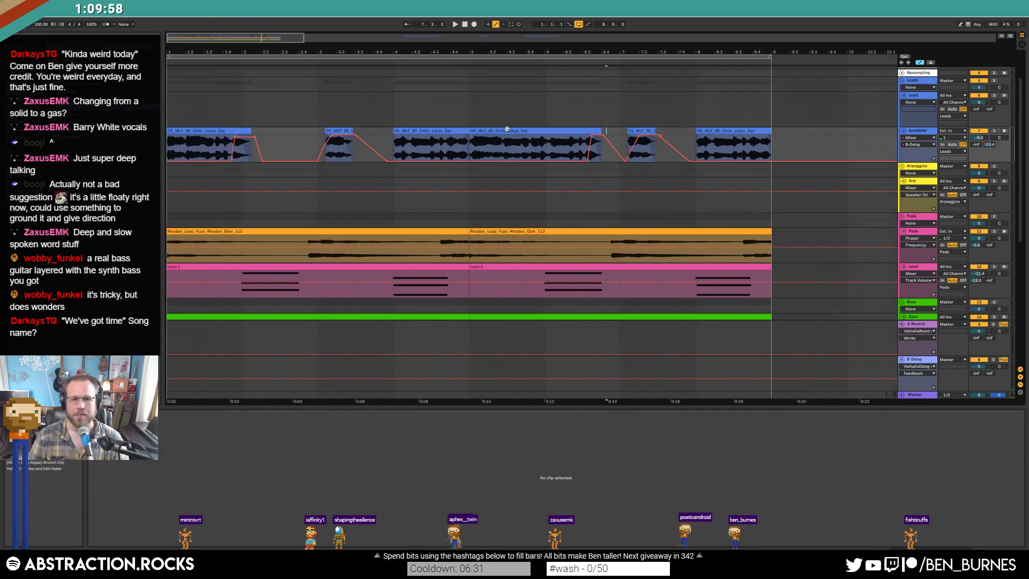
- Delete the sax clip at bar 5 and extend the one starting at bar 4 to end at bar 6
click(507, 129)
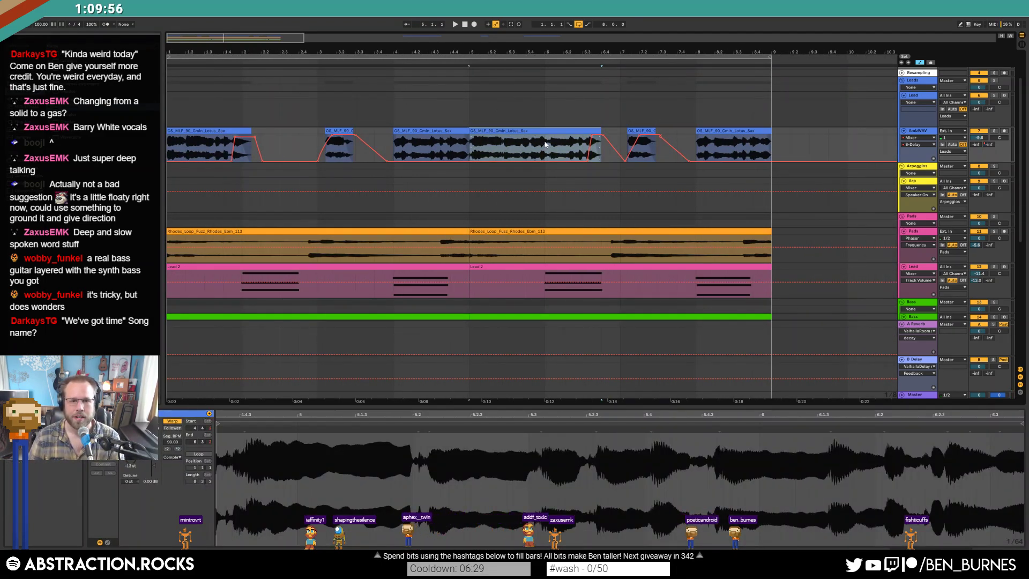
key(Delete)
drag(465, 131, 517, 160)
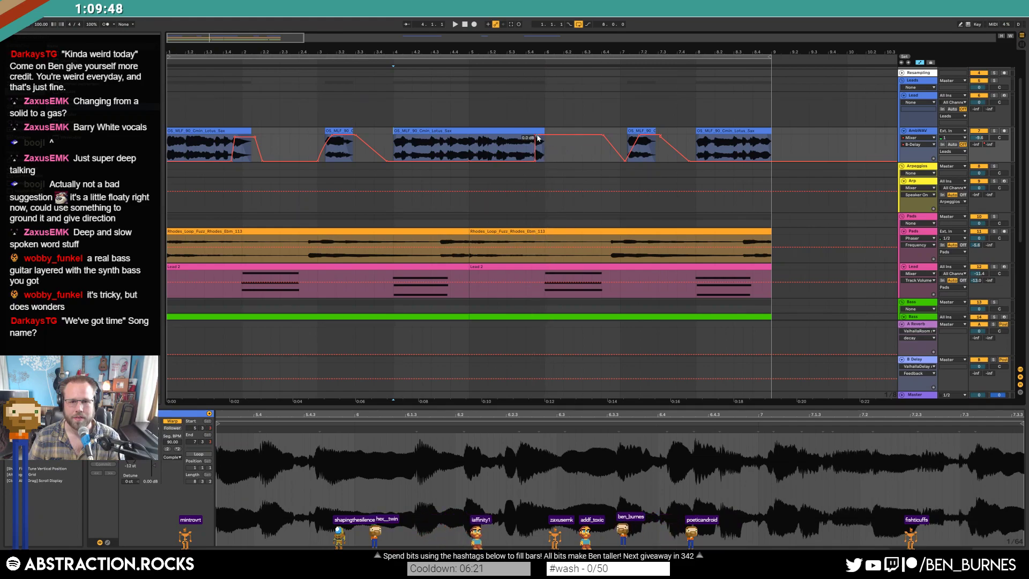
- Reshape the B-Delay send automation to peak just before bar 6 and fall away before bar 7
click(582, 138)
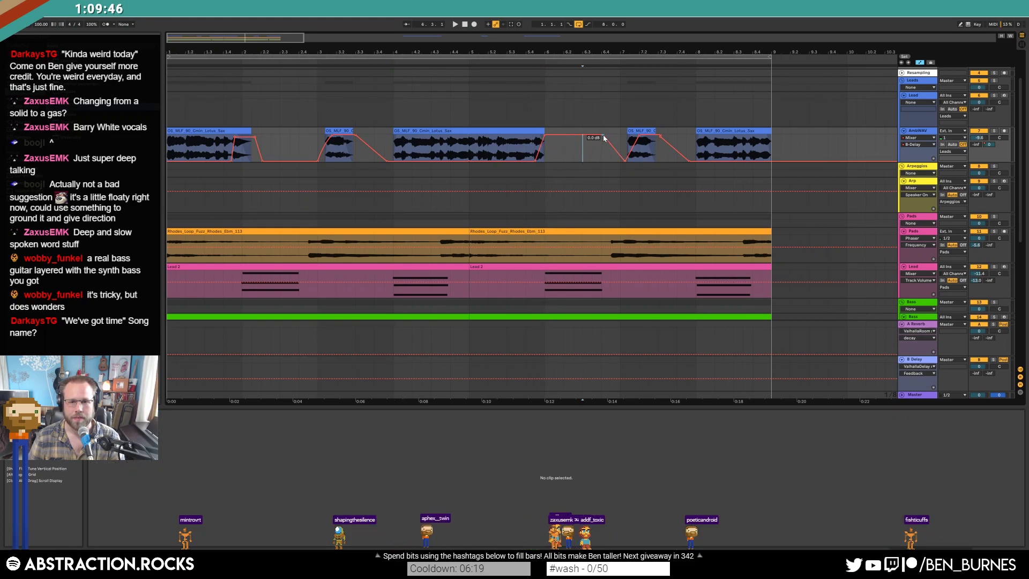
click(516, 151)
key(space)
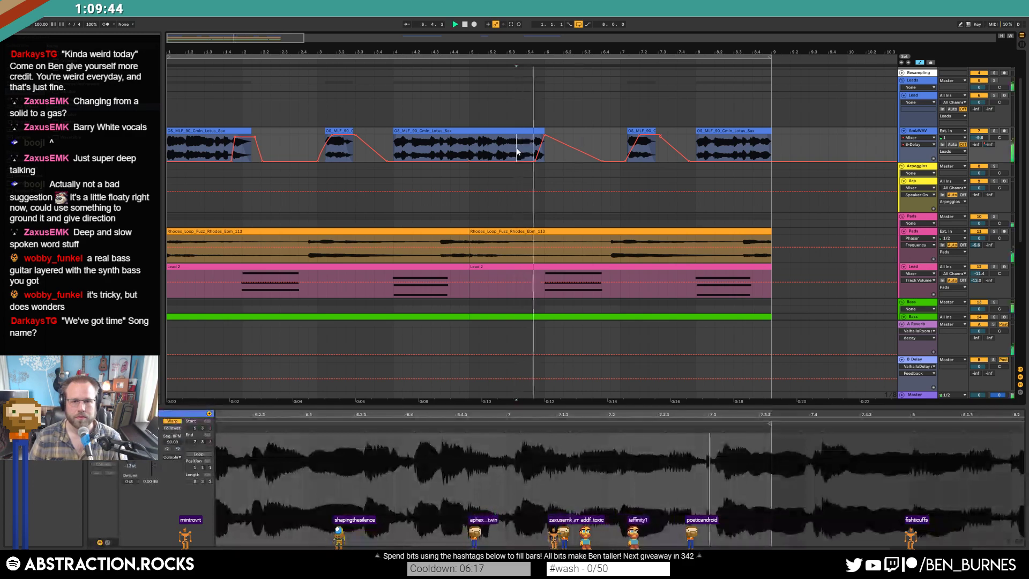
drag(544, 135, 535, 135)
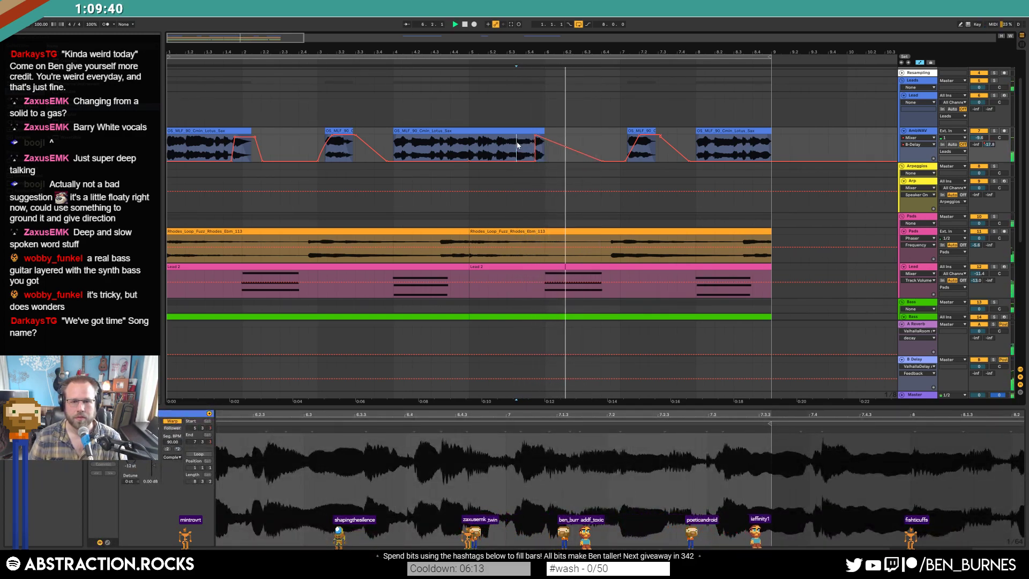
- Shift the short sax clip near bar 7 slightly earlier to start exactly at bar 7
click(602, 141)
drag(633, 129, 628, 130)
click(648, 156)
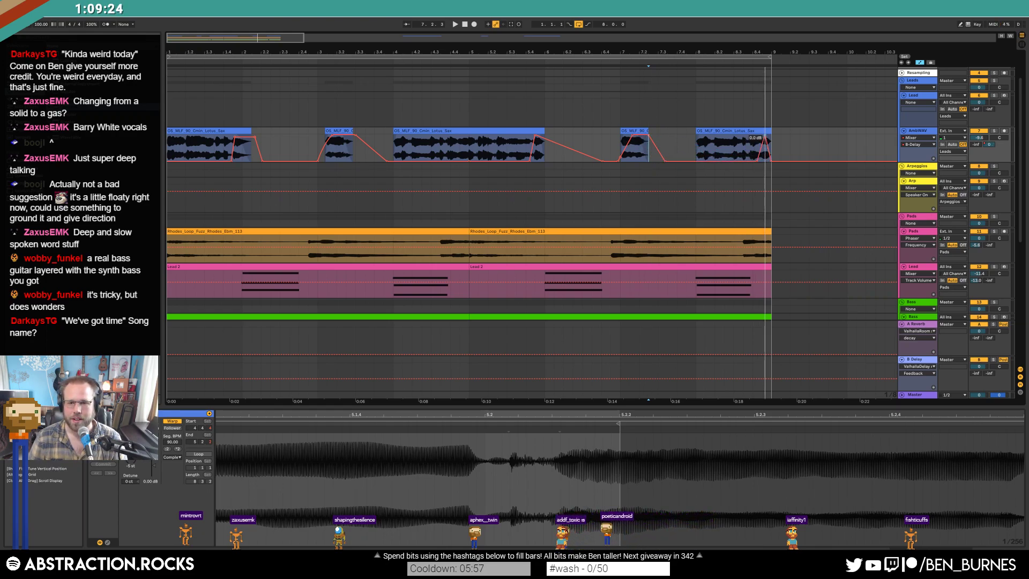
- Steepen the B-Delay send ramp up to 0 dB near the end of the last sax clip, around bar 8.4
click(788, 156)
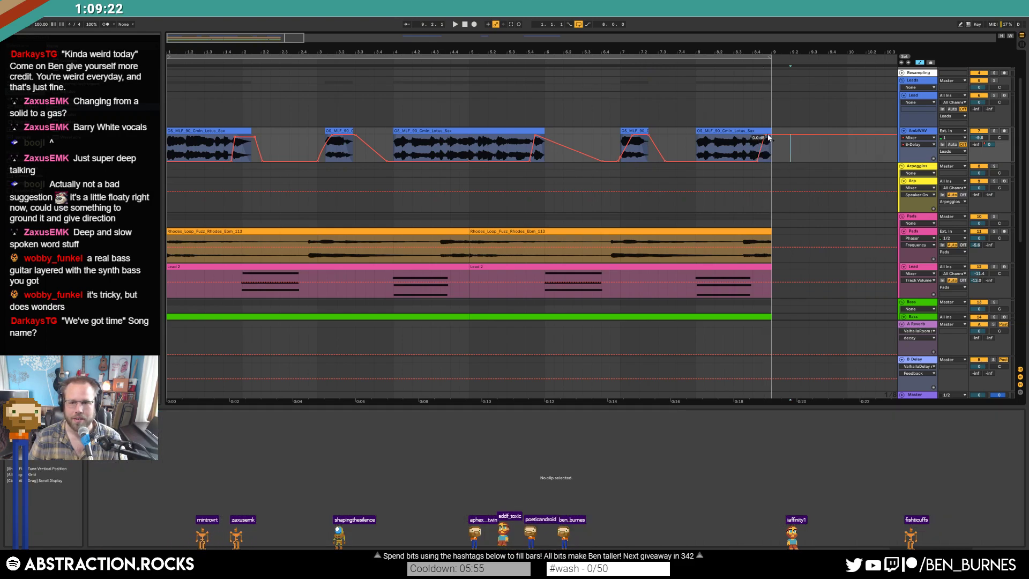
scroll(763, 139, up, 5)
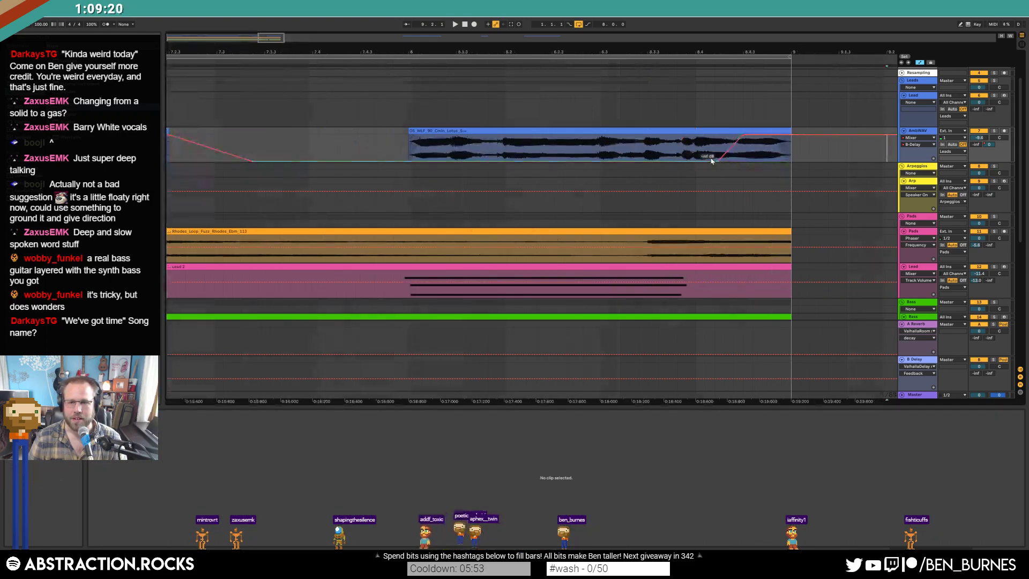
drag(719, 162, 732, 161)
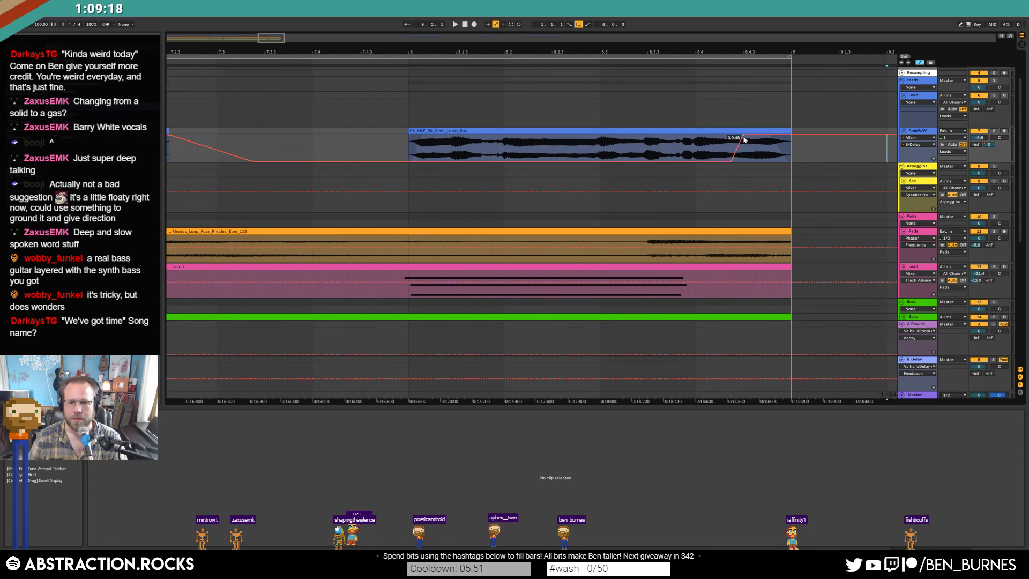
- Play the loop from the start to check the sax edits and delay throws
click(574, 146)
drag(272, 38, 453, 43)
click(465, 24)
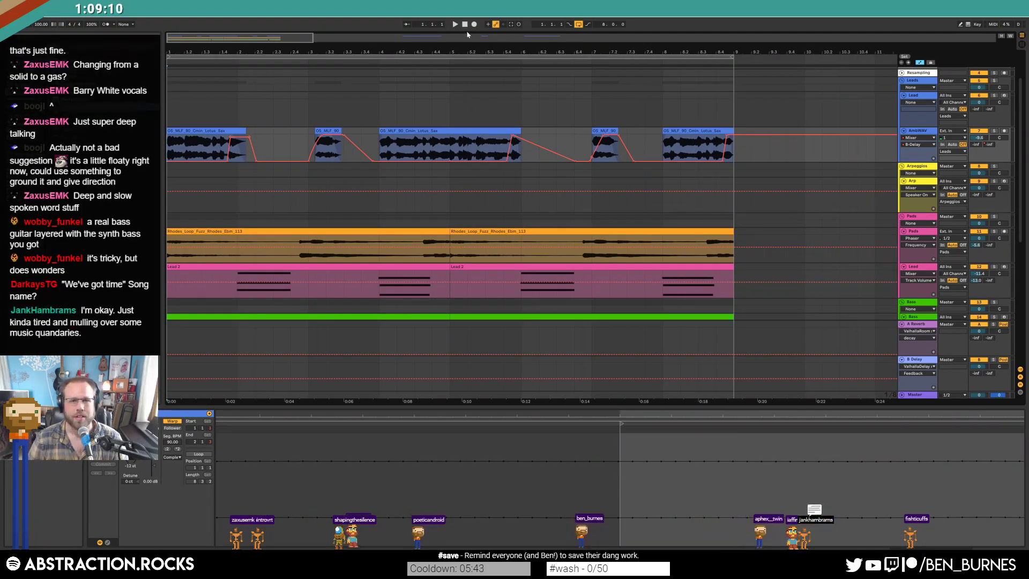
key(space)
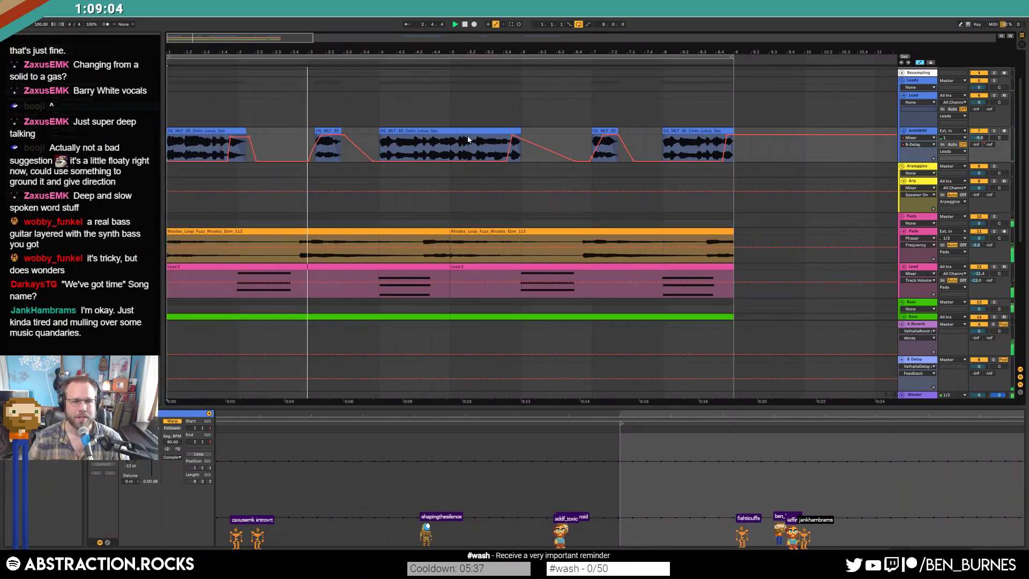
scroll(404, 182, down, 2)
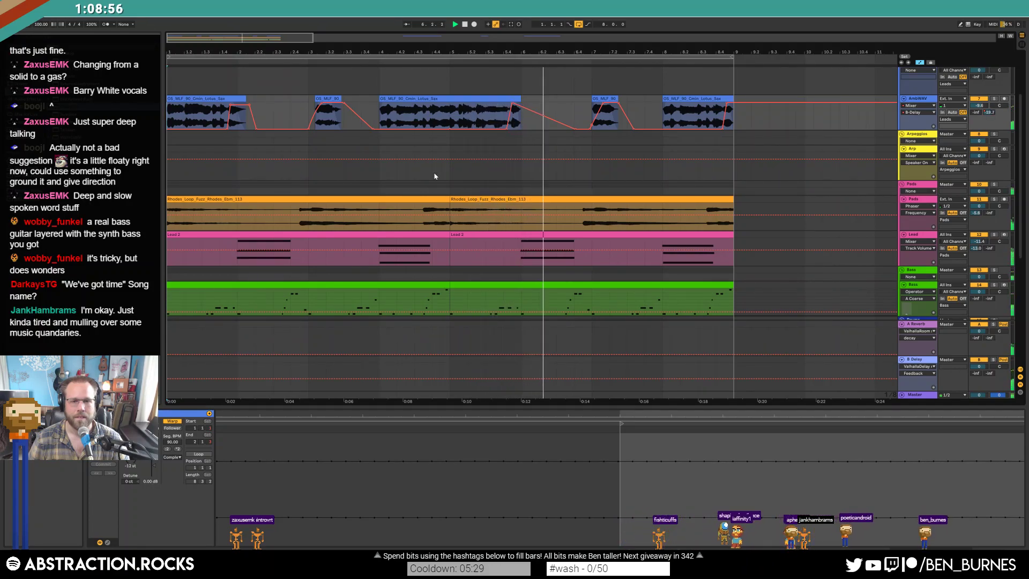
- Trim the start of the last sax clip from bar 8 to about 8.1.4 and play the loop
drag(523, 107, 521, 103)
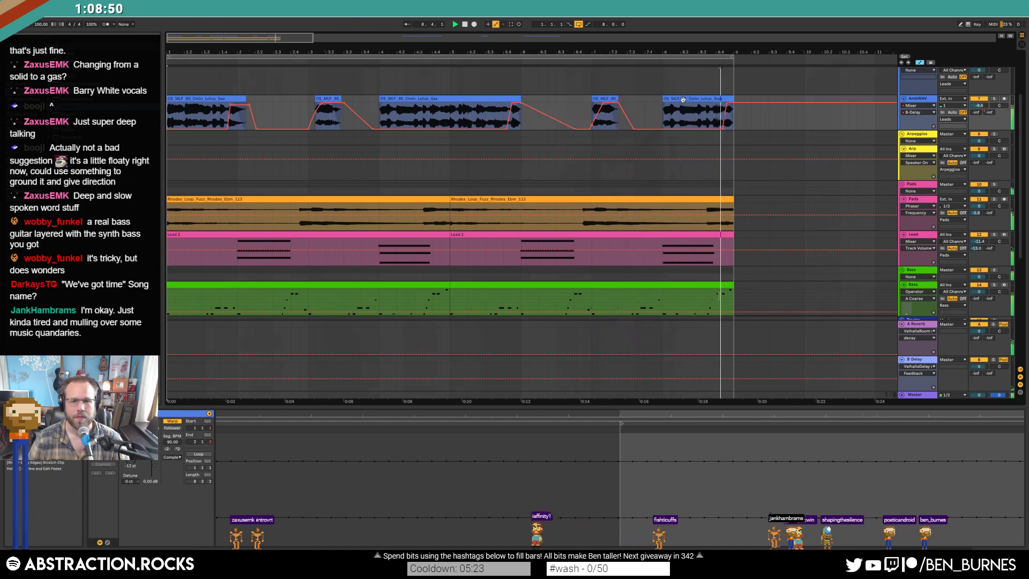
scroll(683, 99, up, 3)
drag(640, 98, 670, 98)
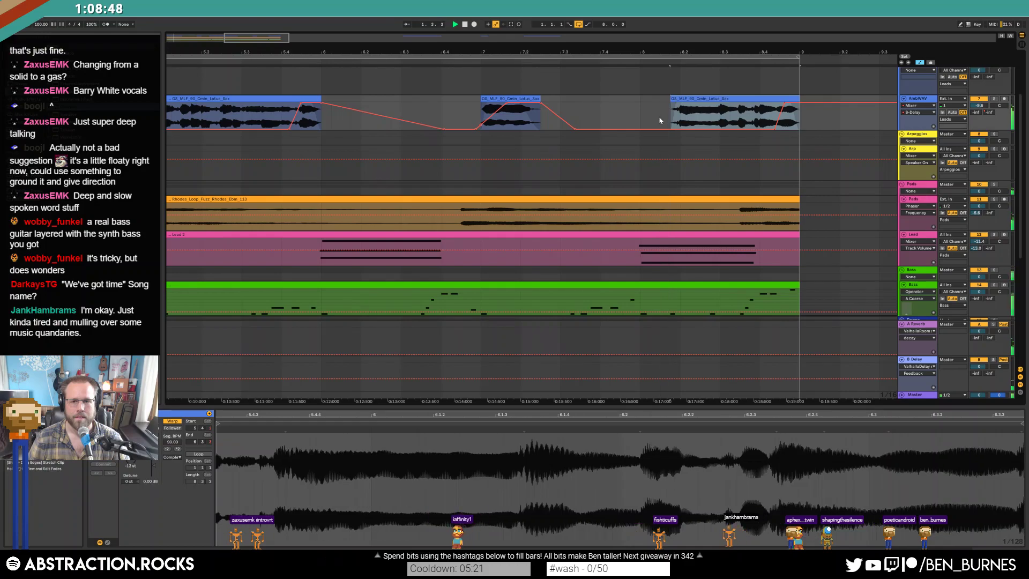
click(660, 121)
key(space)
- Delete the leftover sax clips beyond the loop, from about bar 16 to bar 30
scroll(337, 122, down, 6)
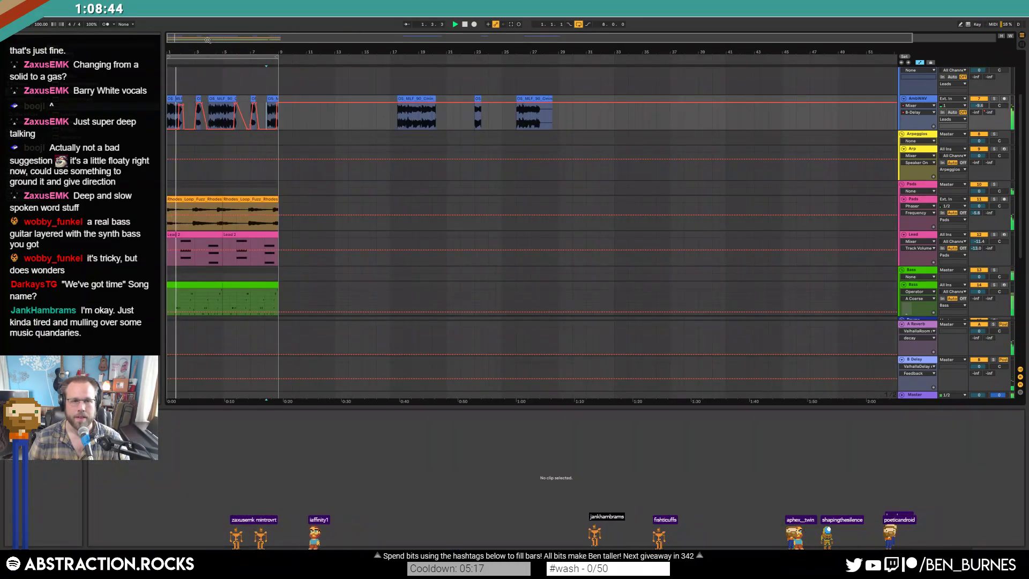
drag(185, 35, 186, 78)
key(space)
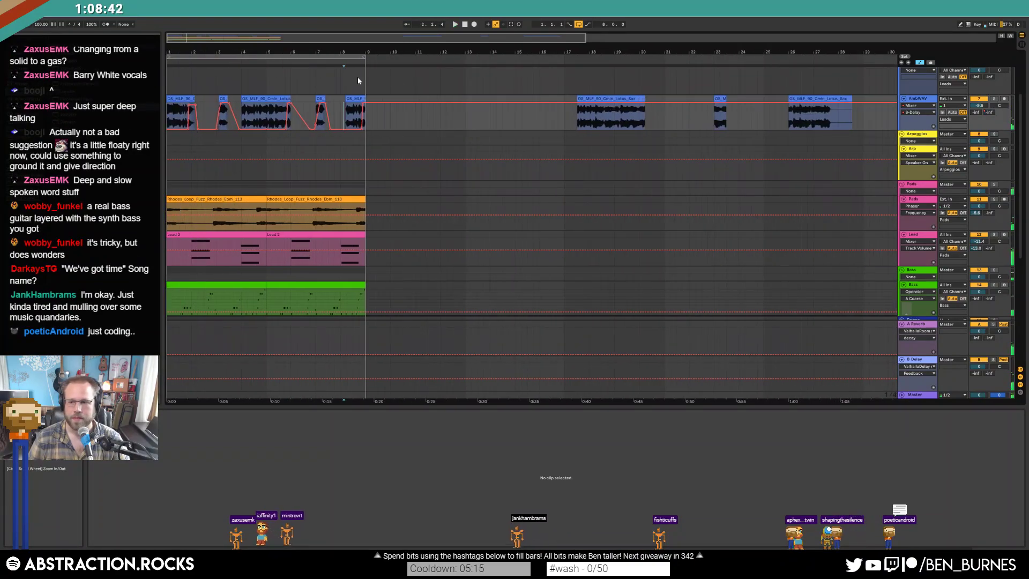
drag(602, 101, 894, 111)
key(Delete)
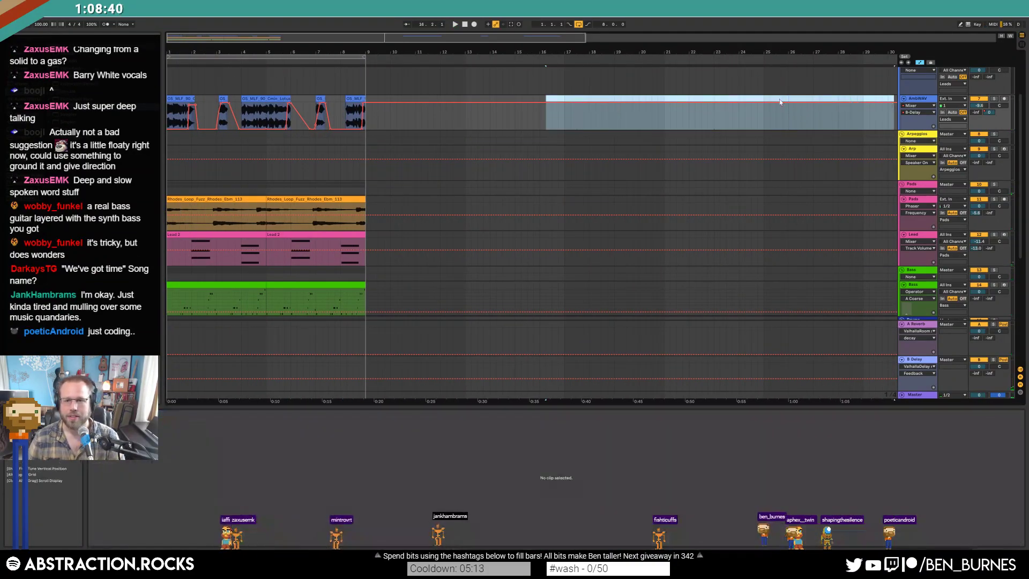
click(533, 122)
- Hide the automation lanes, solo the Drums group and play the loop from the start
key(a)
drag(276, 36, 308, 239)
scroll(278, 237, down, 5)
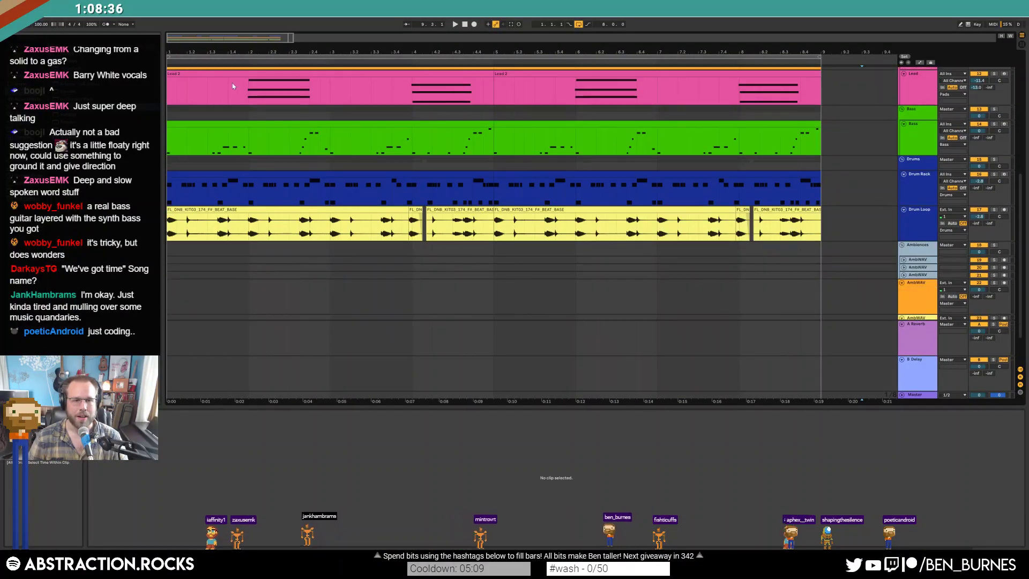
click(189, 225)
key(space)
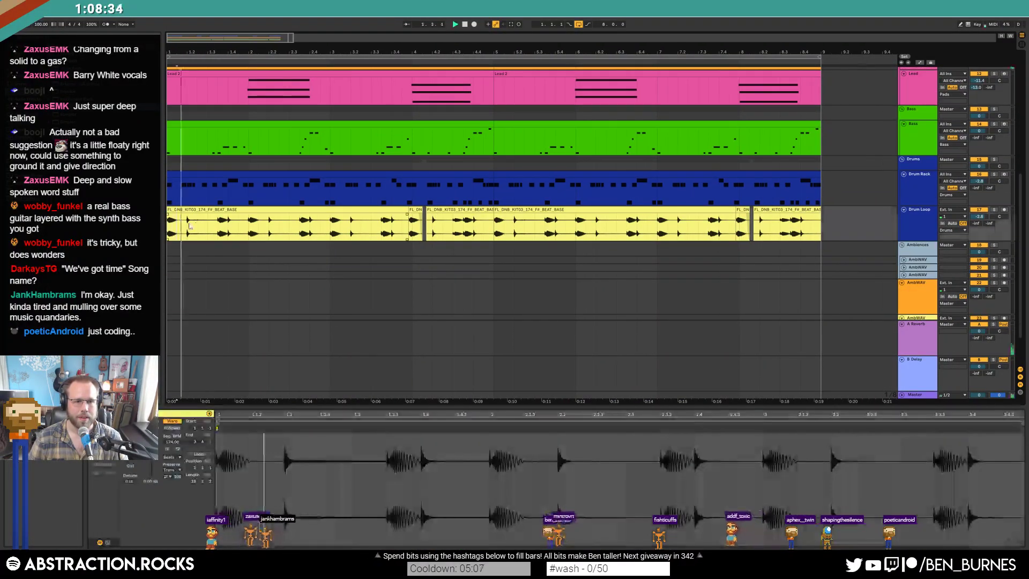
click(995, 160)
click(464, 25)
key(space)
- Show the Drum Rack's devices and open the hat 139 pad's sampler controls
key(shift+Tab)
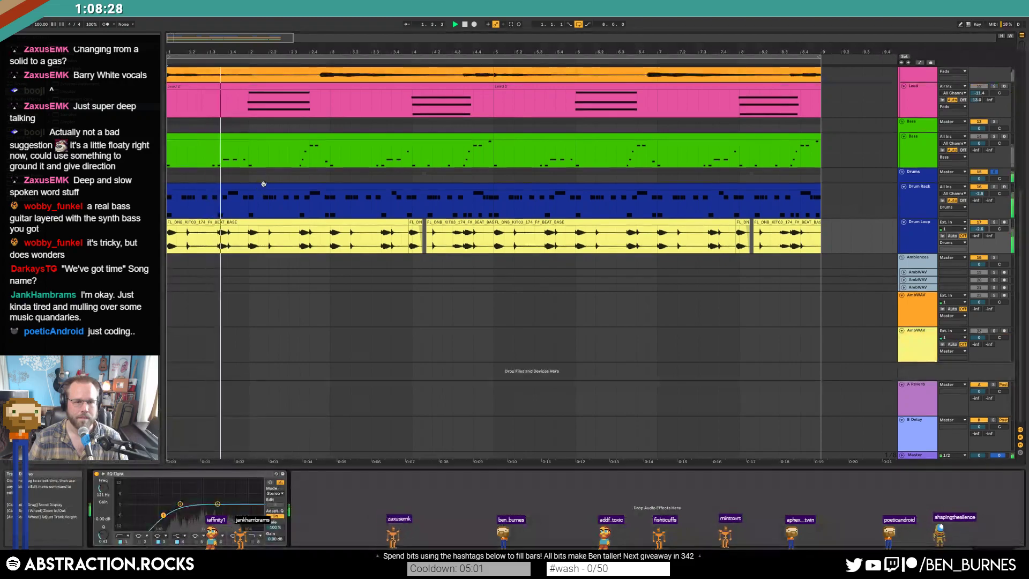
click(264, 184)
double_click(123, 516)
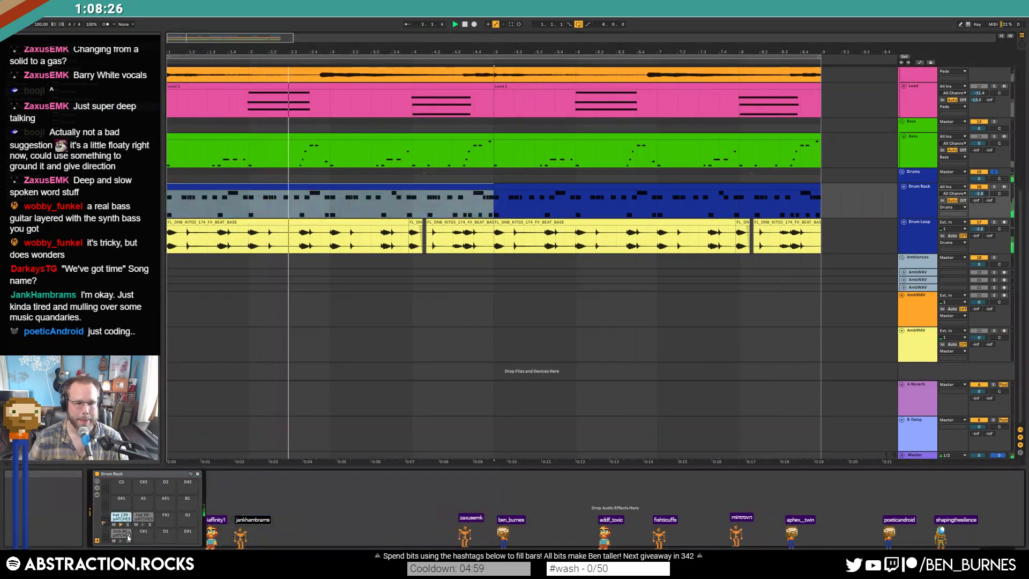
double_click(121, 517)
click(464, 474)
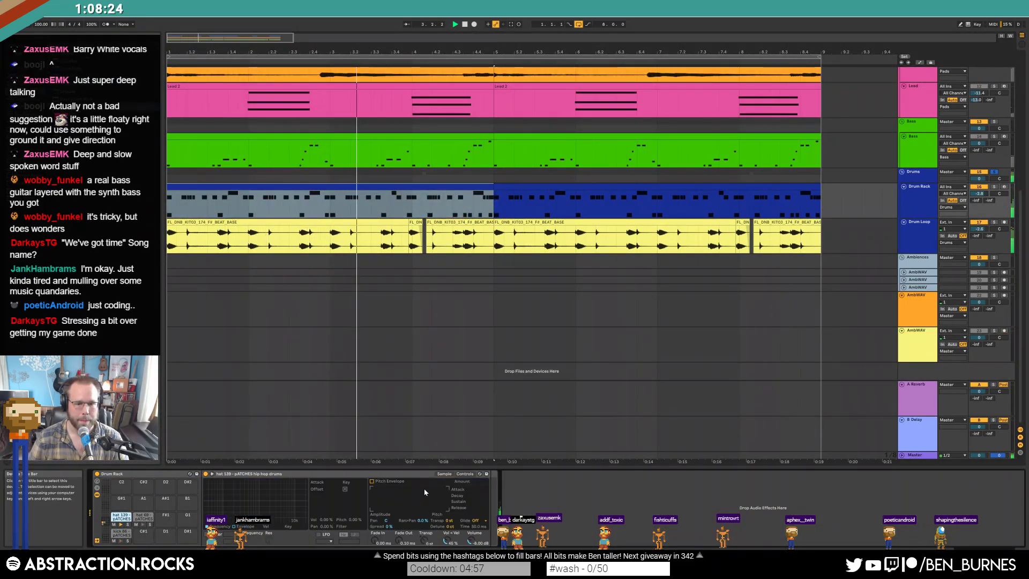
- Enable the hat sampler's LFO, switch it to the random stepped waveform and raise its pitch modulation
click(320, 535)
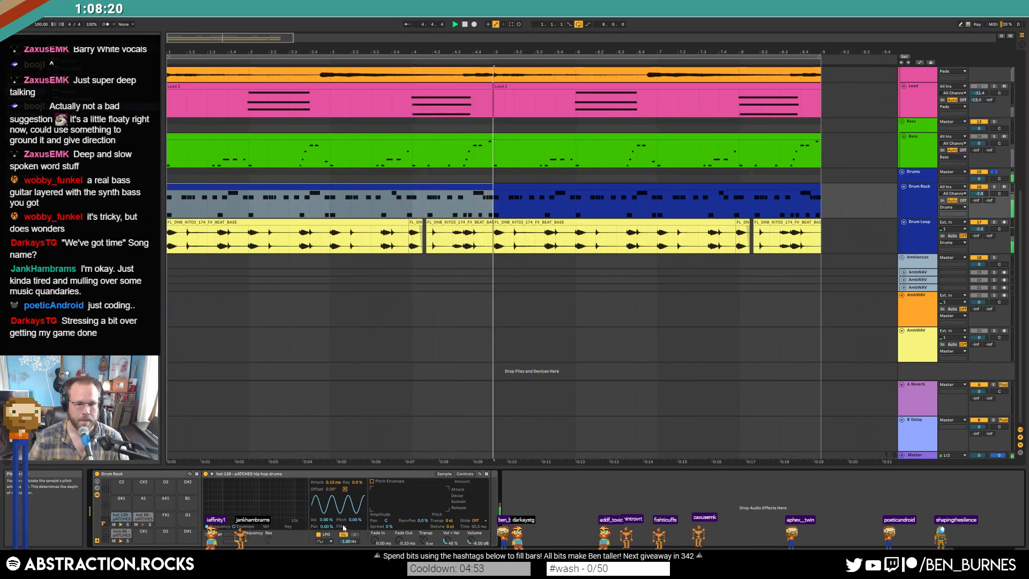
click(329, 541)
click(325, 537)
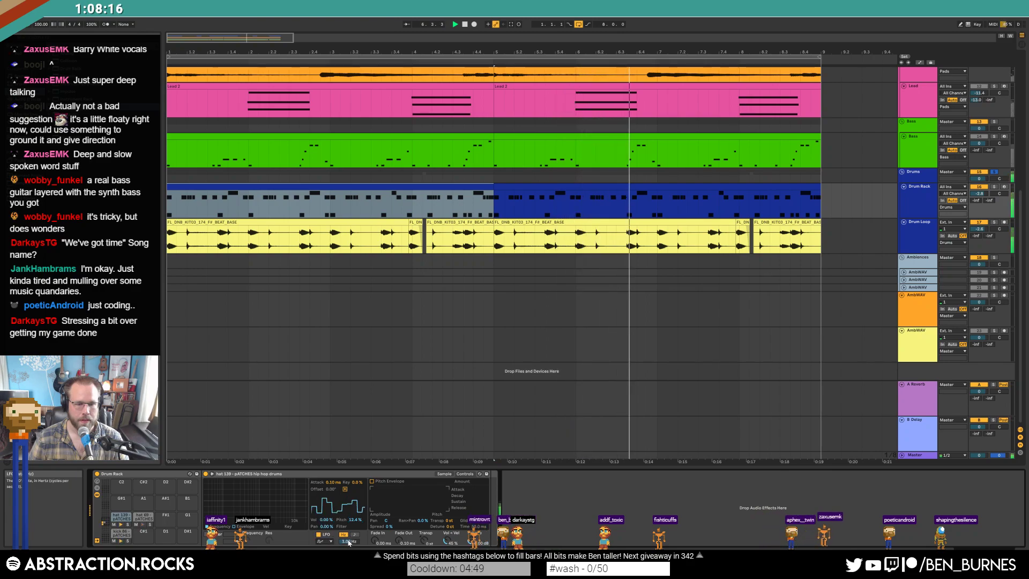
drag(355, 519, 355, 489)
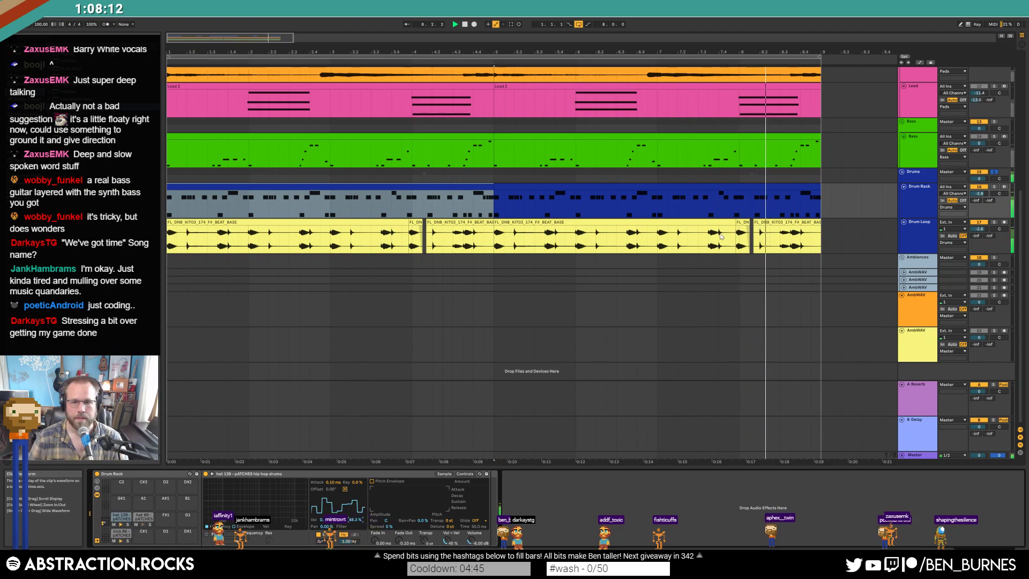
- Duplicate the drum loop hit at 7.2 so the copy starts at 7.2.4, and play bar 7 back
scroll(710, 235, up, 5)
click(502, 244)
key(space)
key(space)
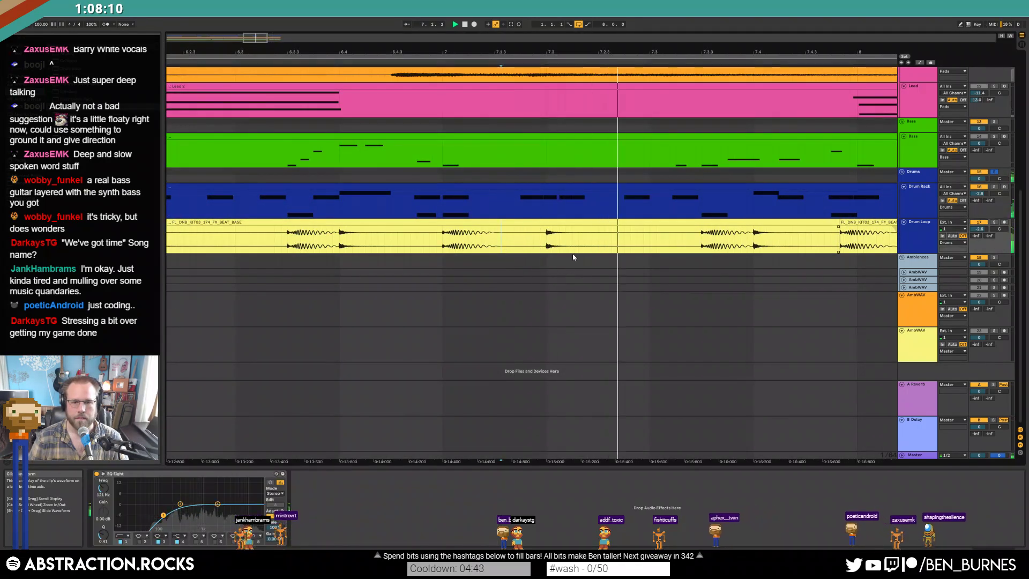
key(space)
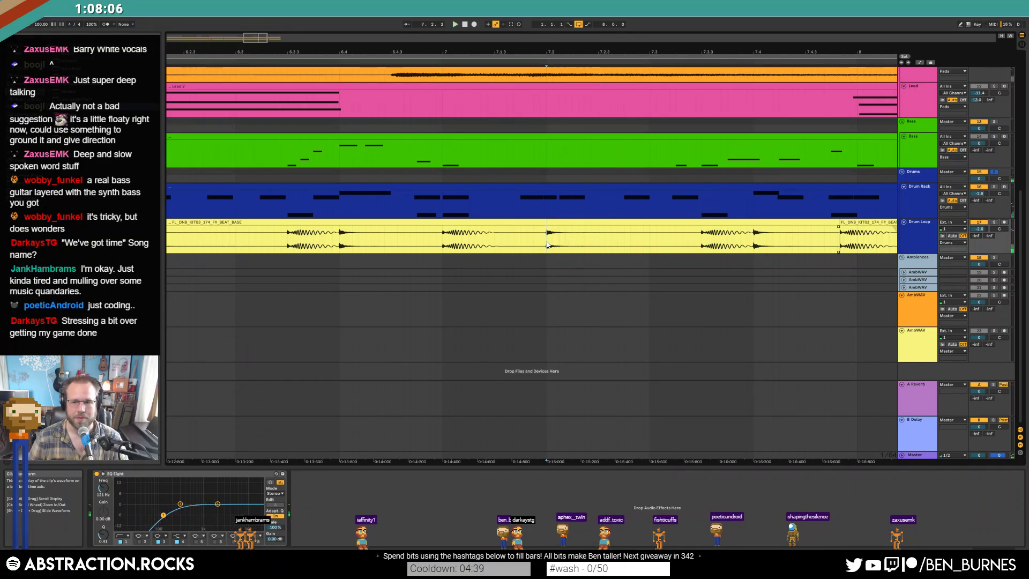
key(space)
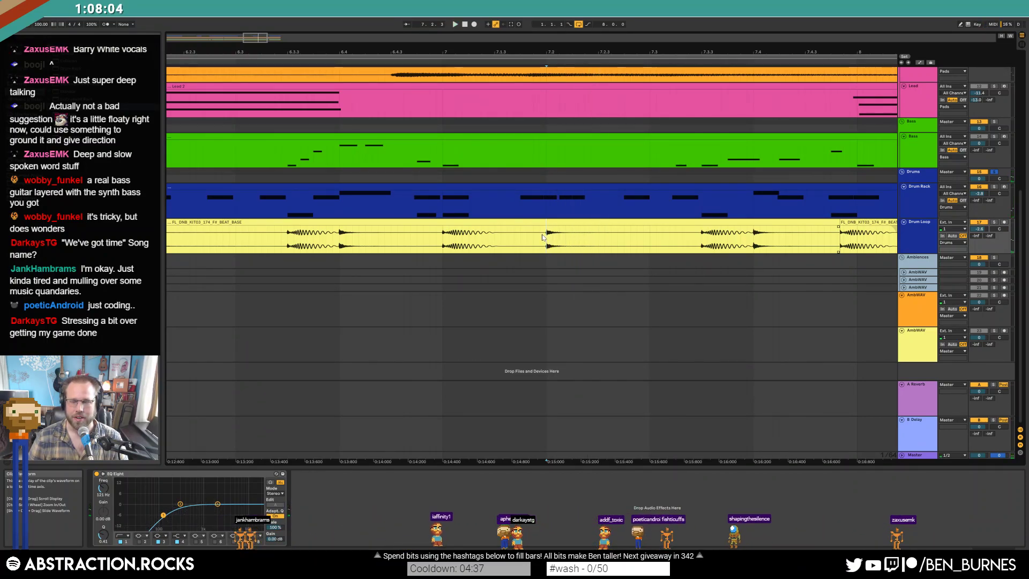
drag(547, 240, 601, 238)
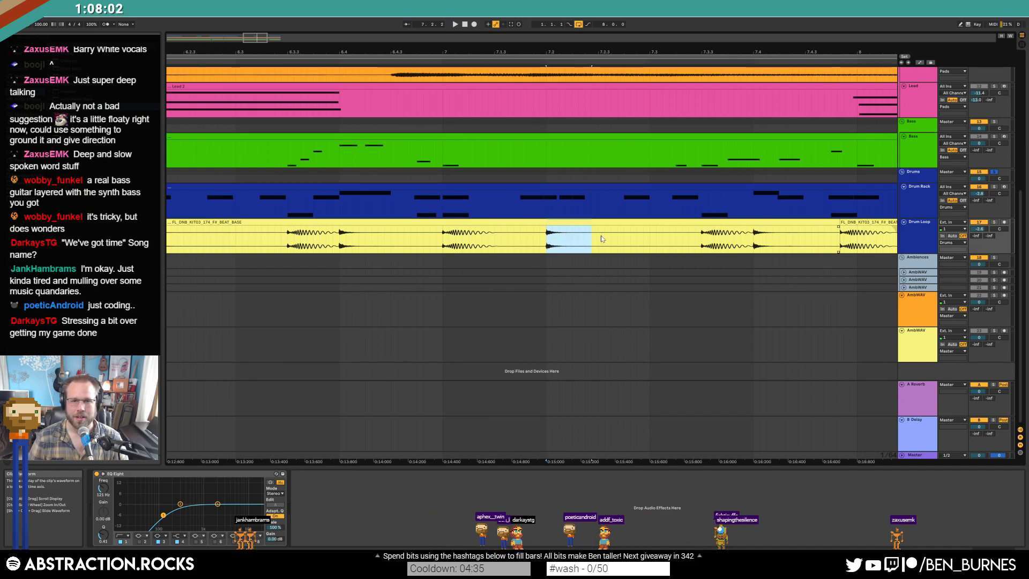
key(ctrl+d)
click(476, 247)
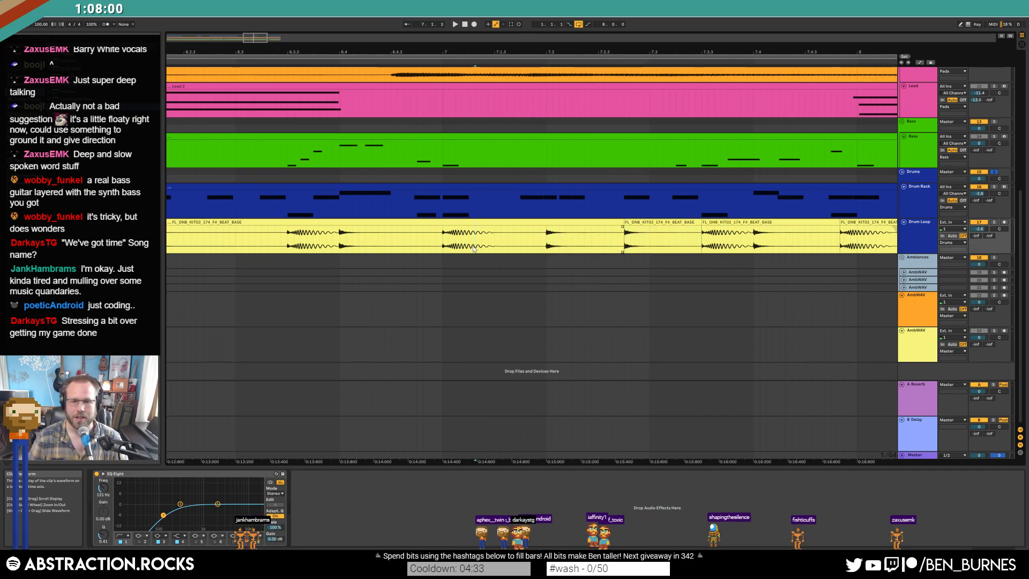
key(space)
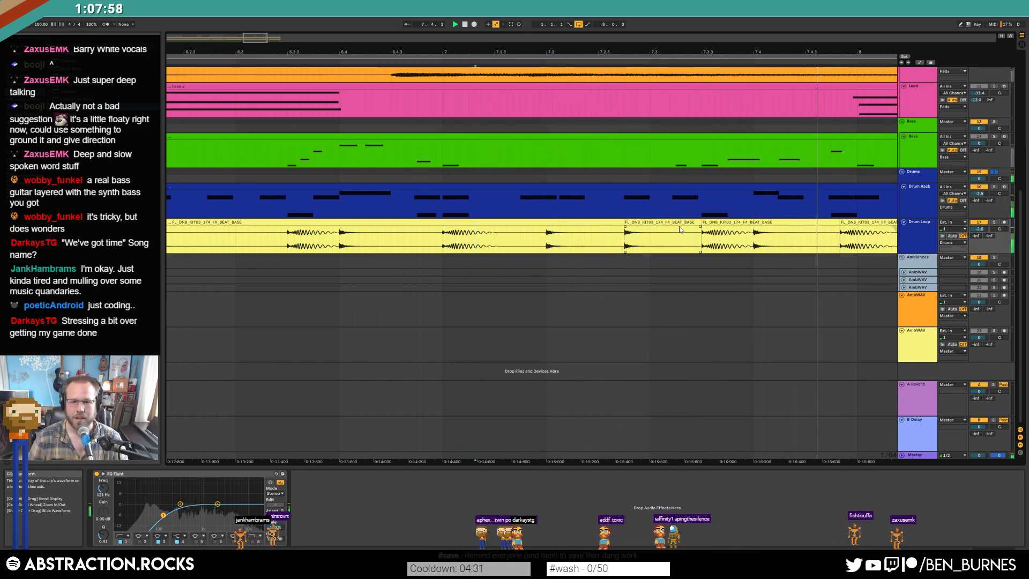
key(space)
- Shorten the duplicated drum hit to a very brief slice, nudge it slightly later and play the result
drag(701, 224, 632, 223)
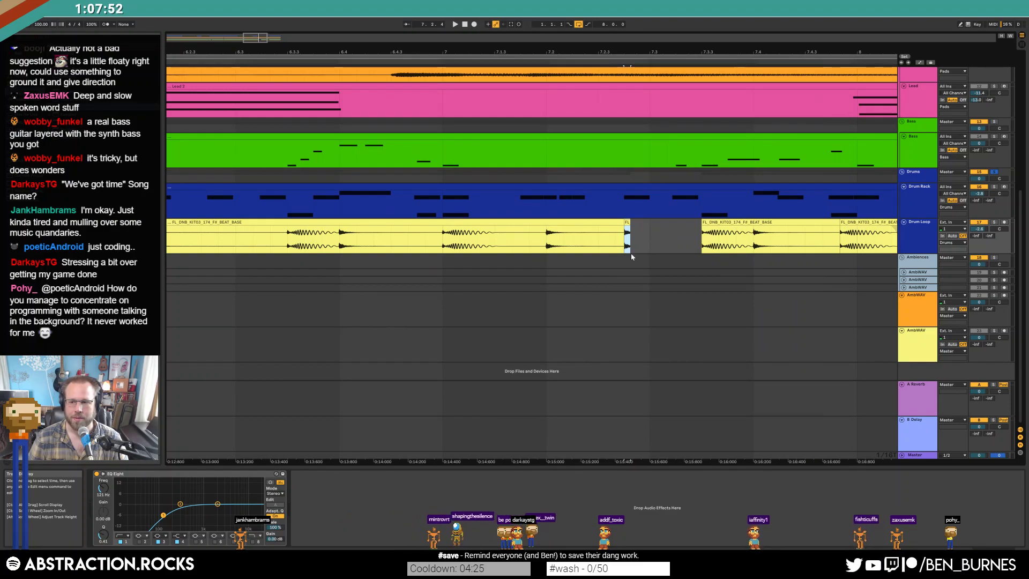
drag(626, 231, 632, 231)
click(443, 240)
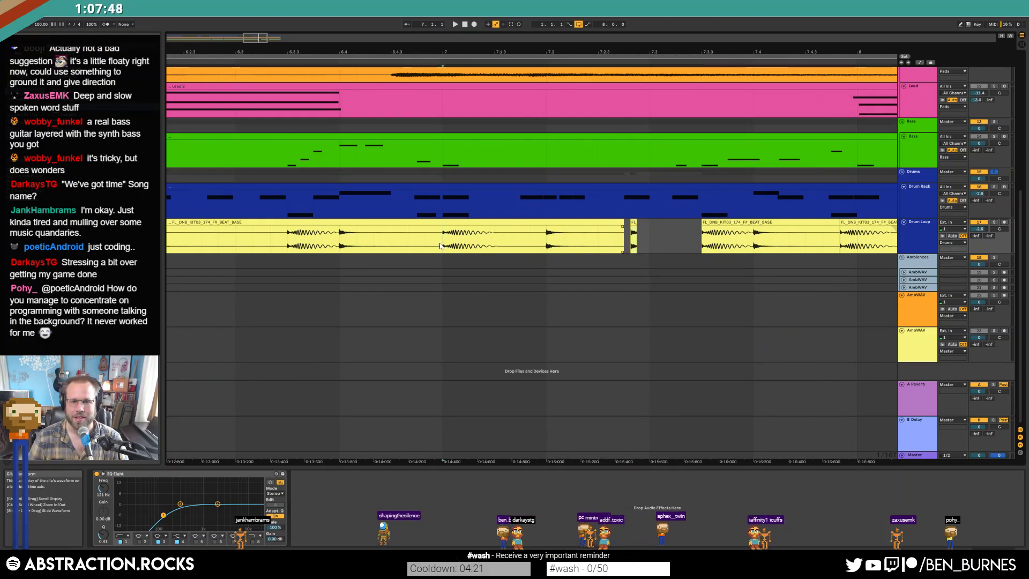
key(space)
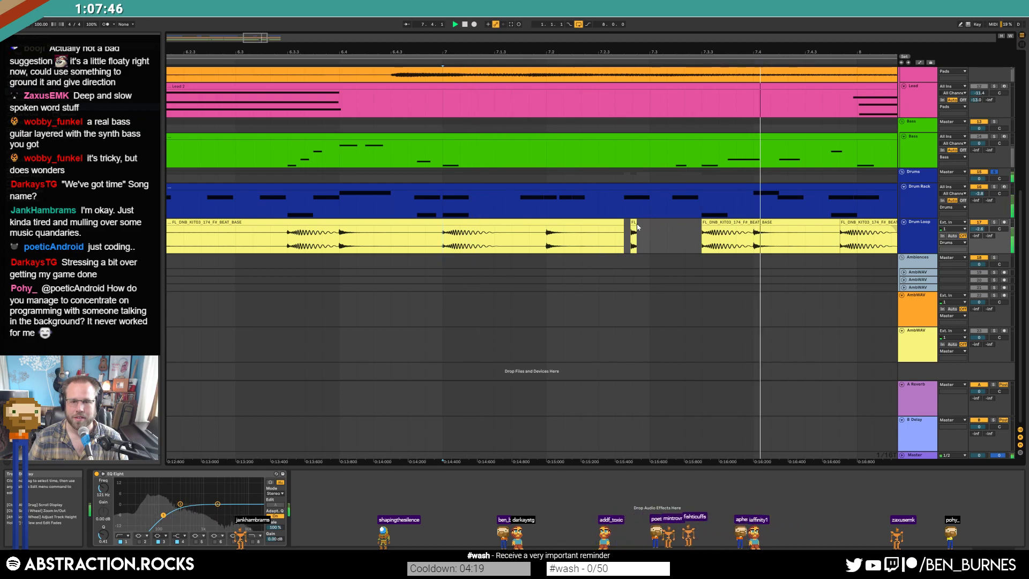
scroll(668, 232, down, 3)
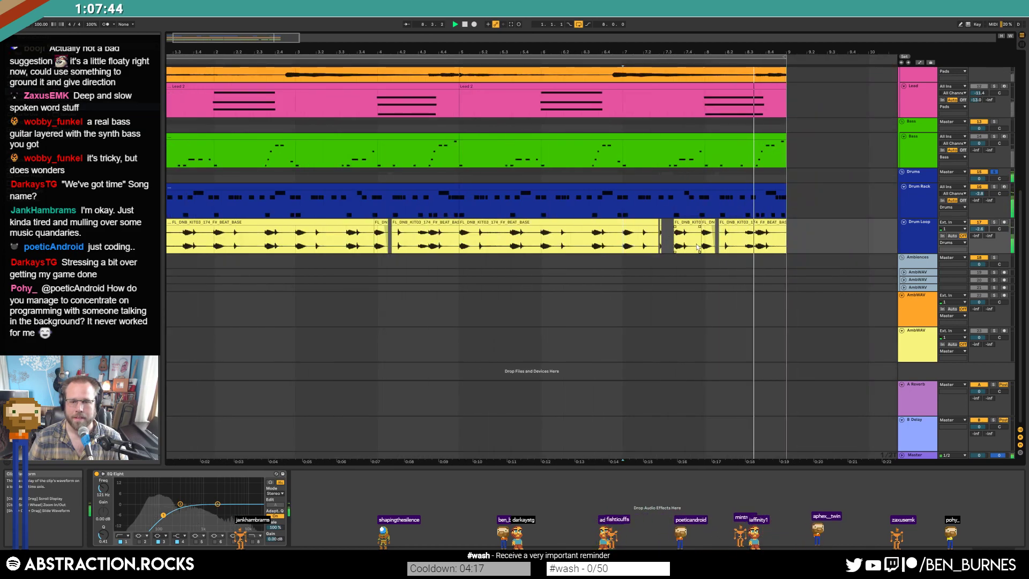
key(space)
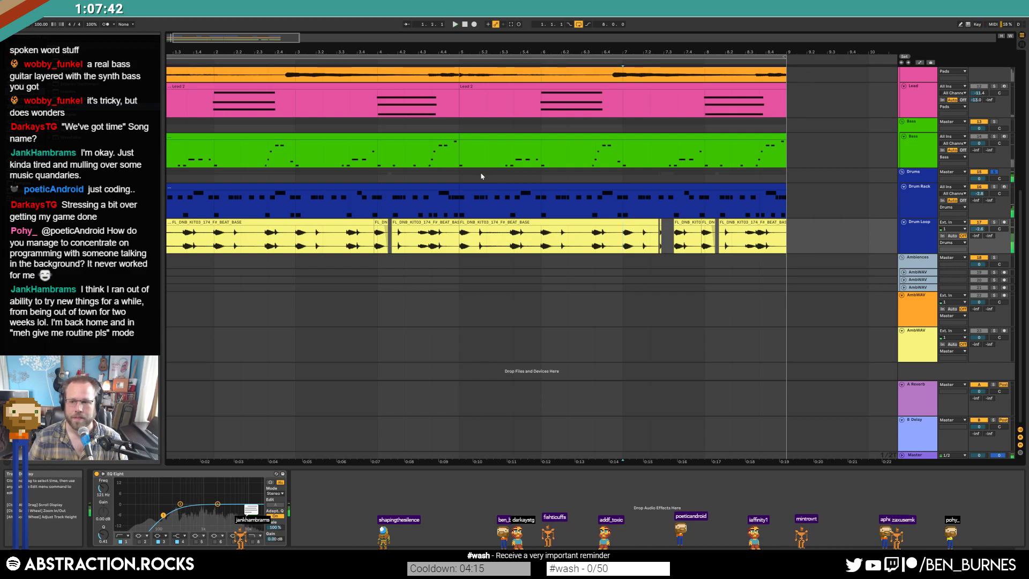
- Turn off the solo on the Drums group
key(shift+Tab)
key(shift+Tab)
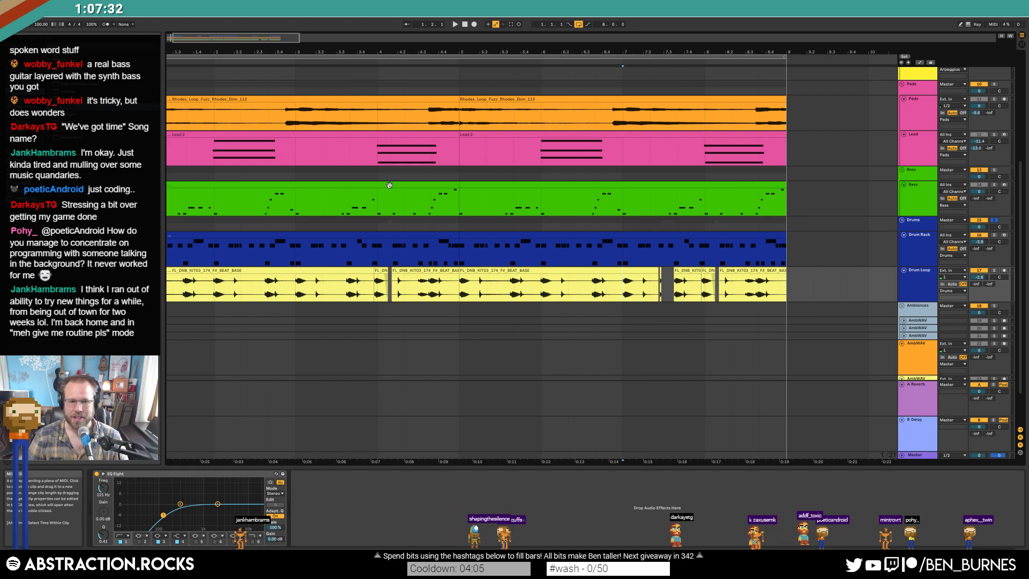
scroll(404, 179, up, 3)
key(a)
key(a)
key(shift+Tab)
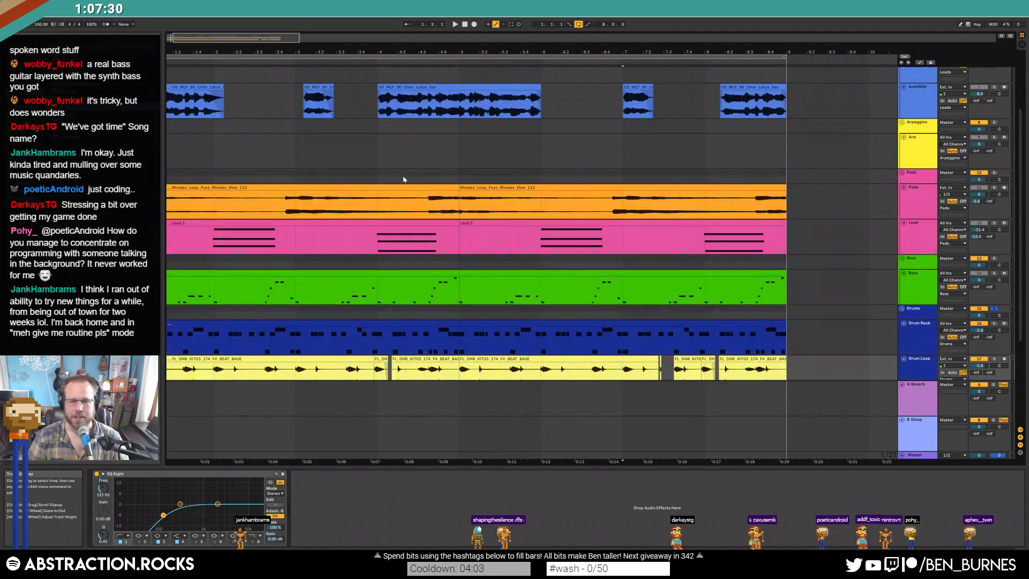
scroll(440, 191, down, 3)
key(shift+Tab)
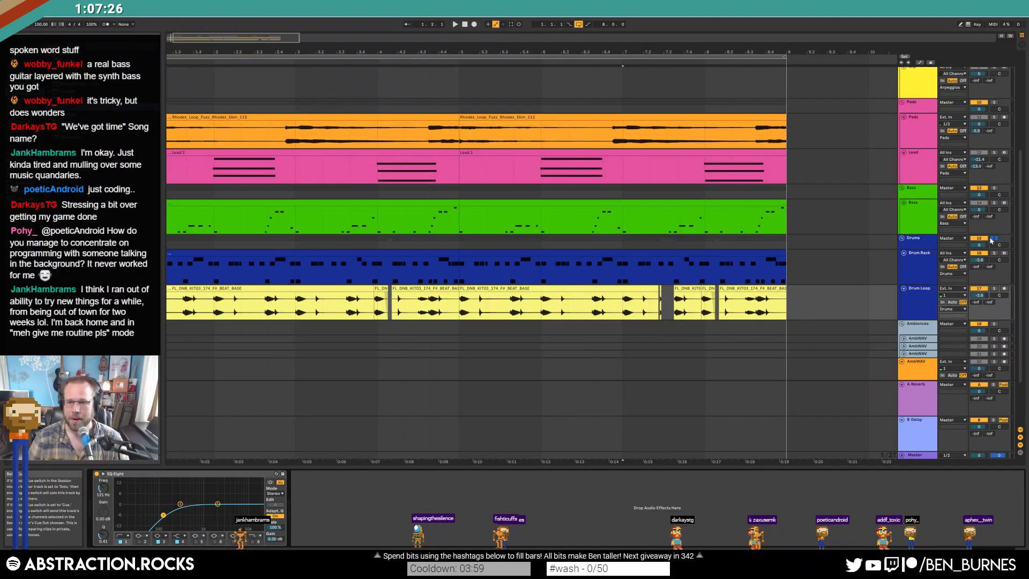
scroll(748, 270, up, 3)
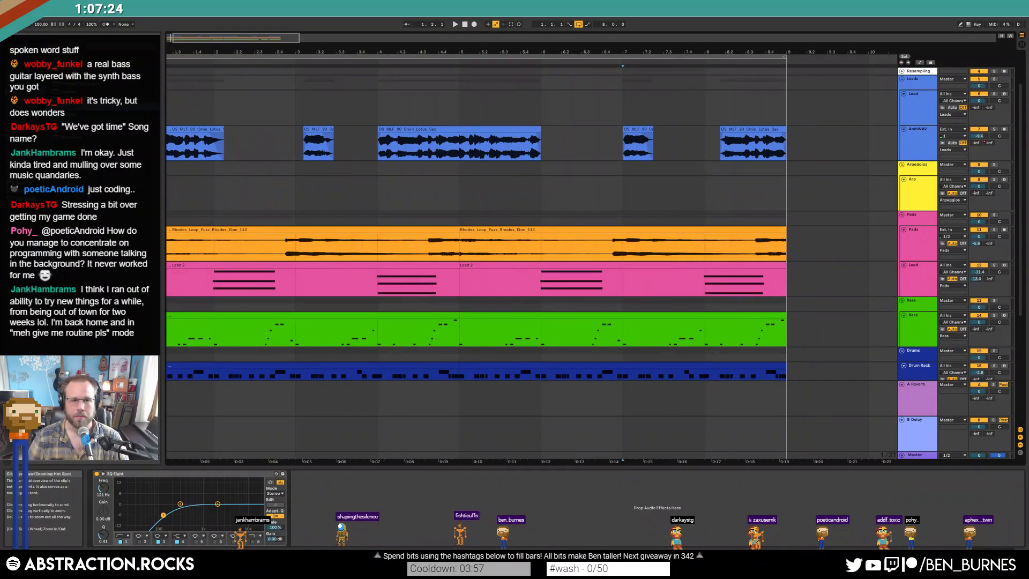
- Fold the sax, Pads, Lead, Bass and Drum Rack tracks in the arrangement
drag(365, 39, 365, 16)
scroll(469, 197, down, 3)
scroll(481, 241, up, 3)
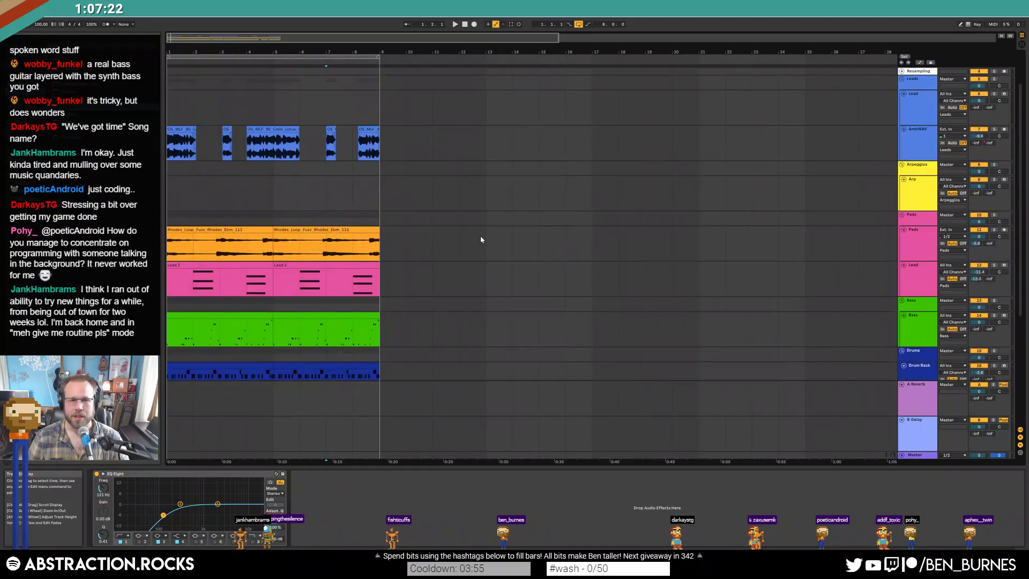
scroll(883, 175, up, 2)
click(903, 170)
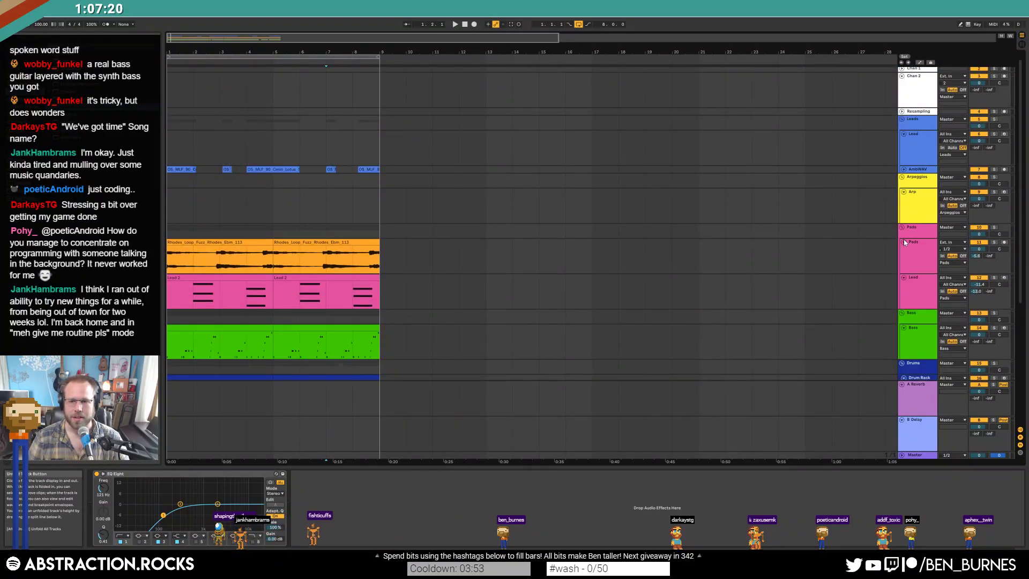
click(904, 242)
click(904, 248)
click(904, 272)
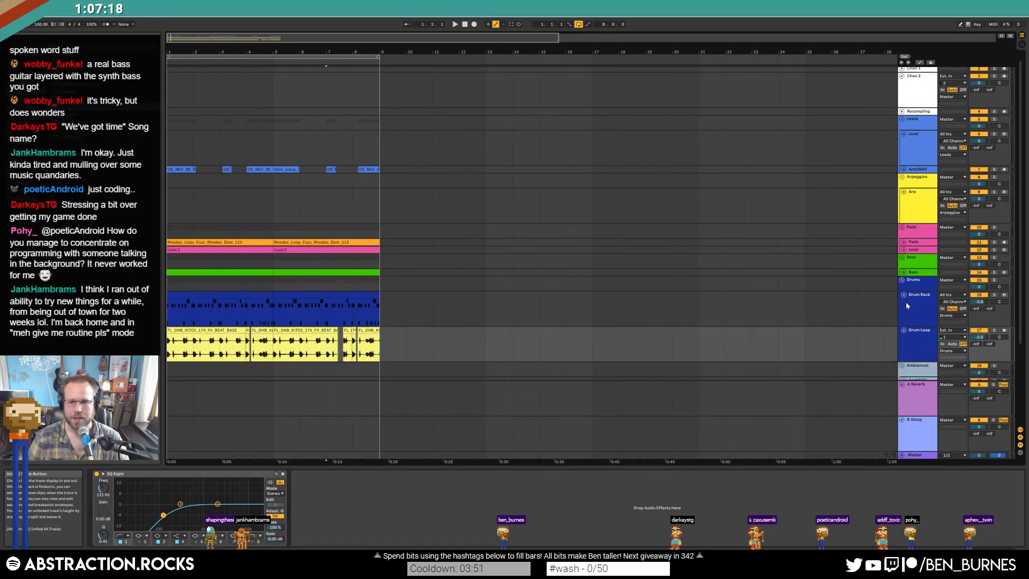
click(904, 294)
- Apply the Drum Loop track's colour to its clips and fold the track
right_click(926, 317)
click(948, 446)
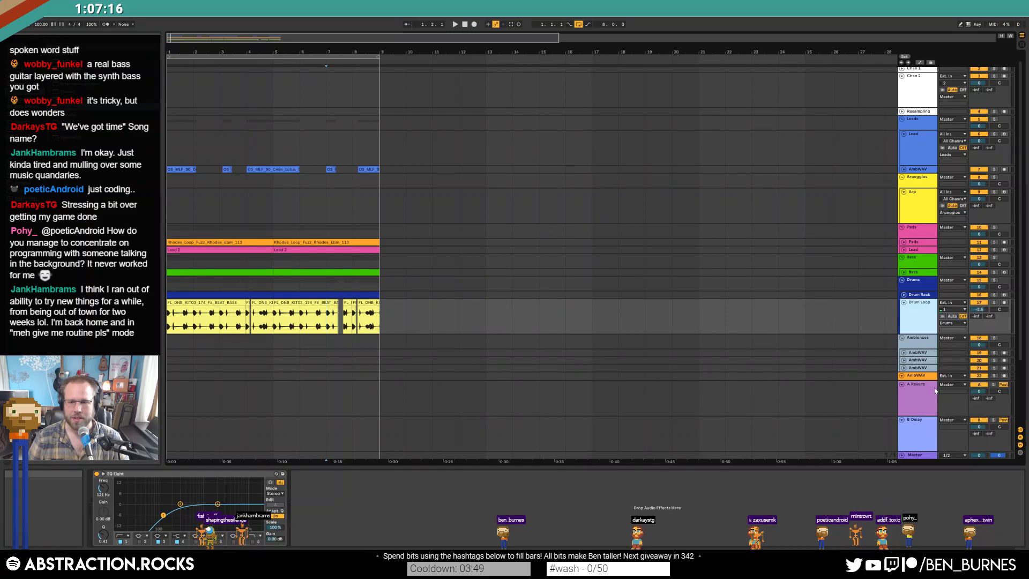
click(904, 302)
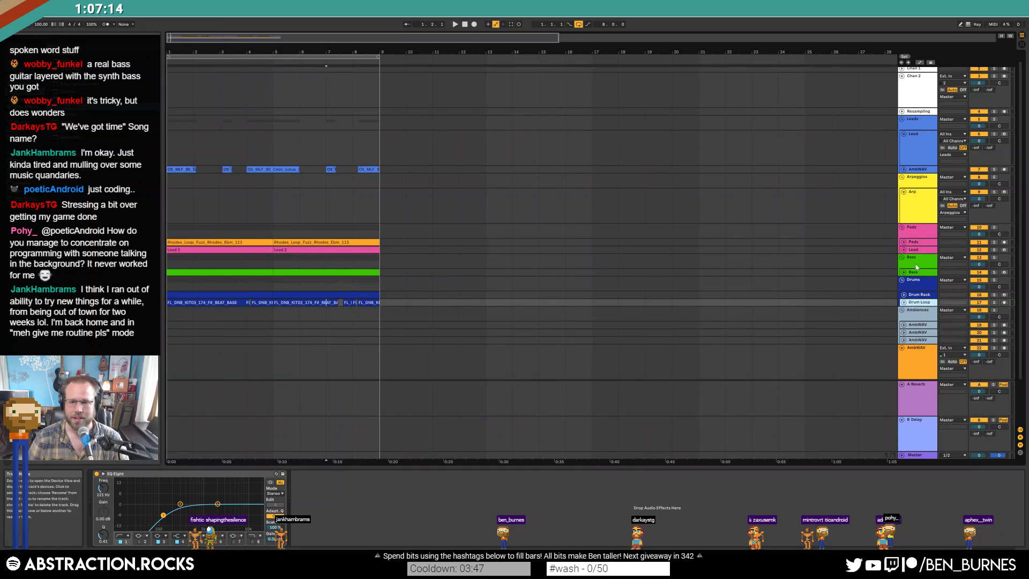
click(916, 218)
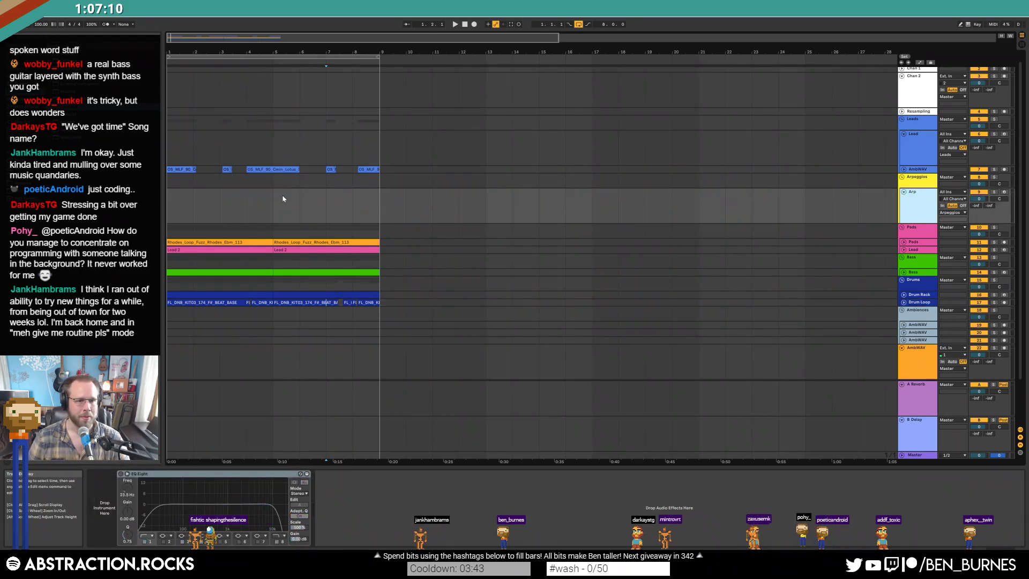
drag(168, 208, 370, 335)
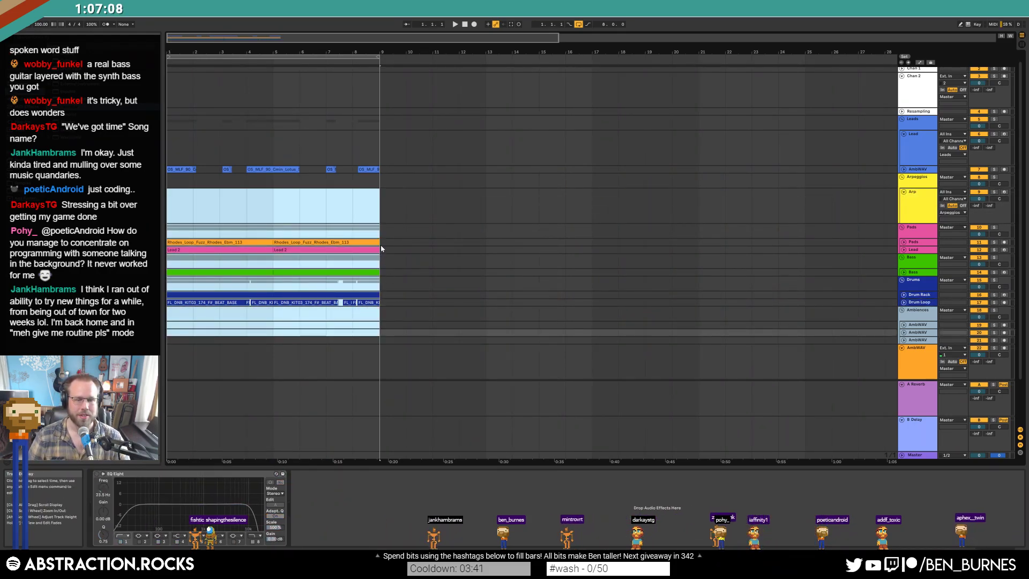
click(174, 155)
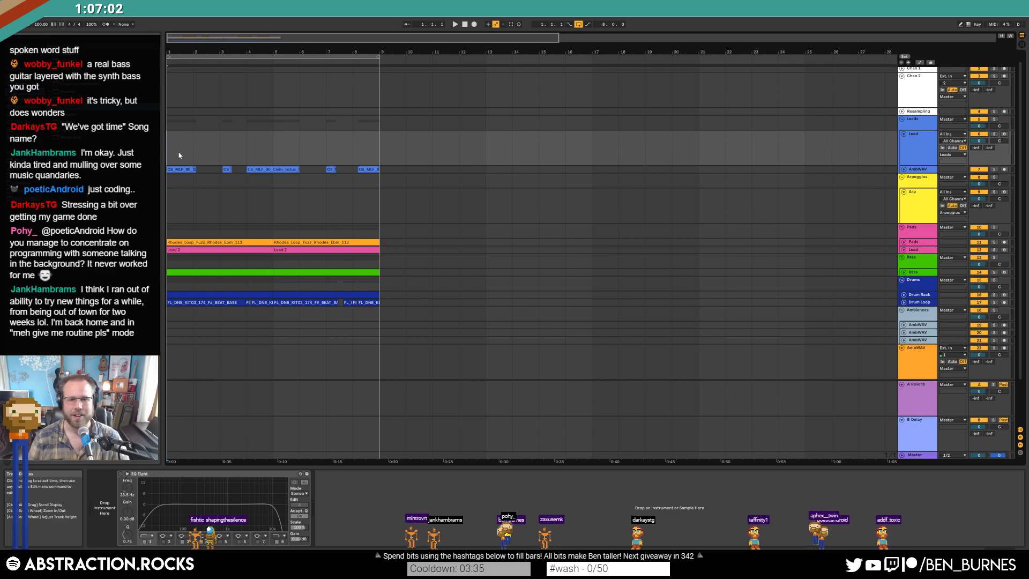
click(169, 204)
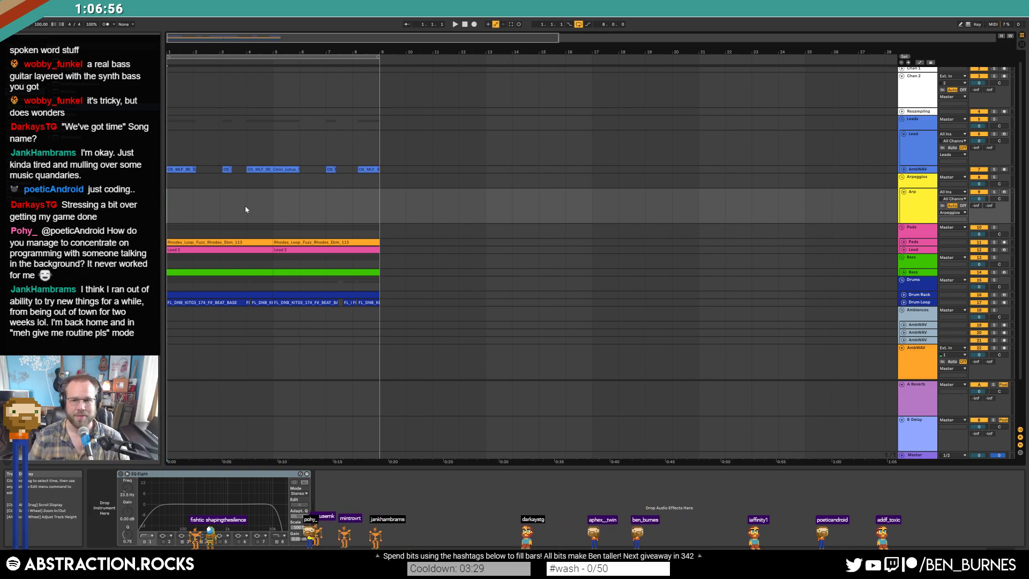
- Arm the Arp track for recording and load the Wavetable instrument onto it
click(919, 200)
click(1004, 192)
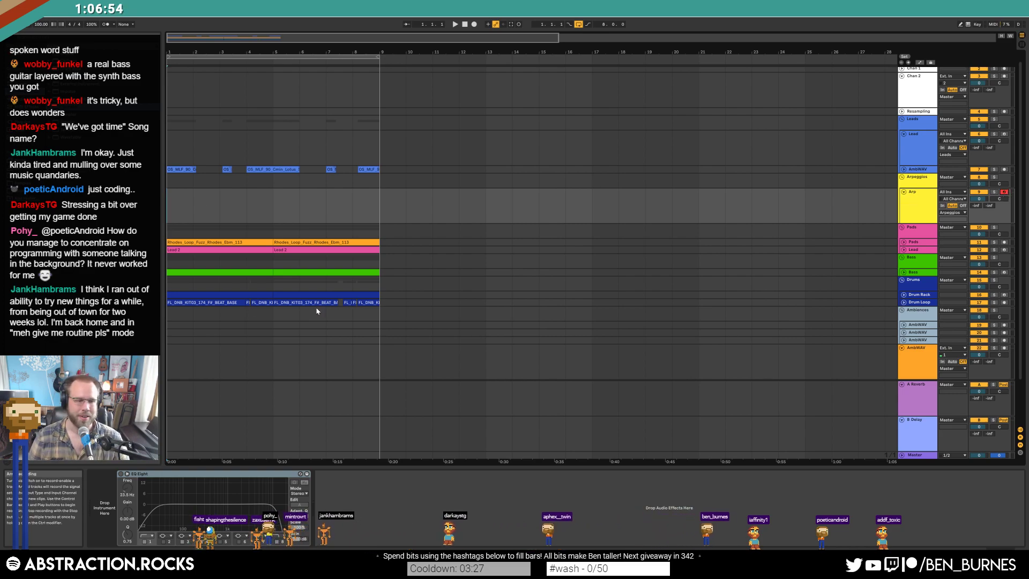
key(space)
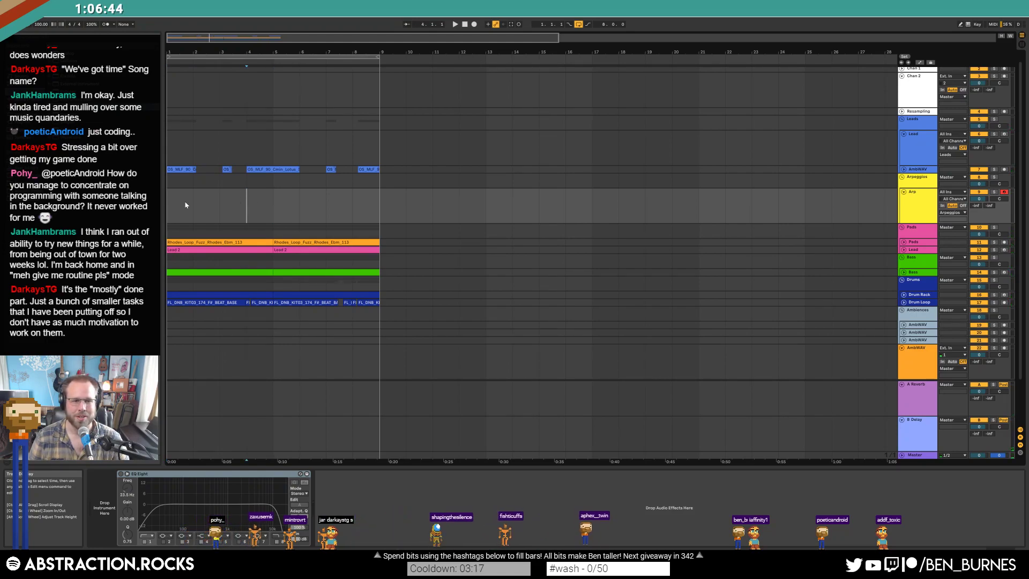
drag(175, 212, 275, 209)
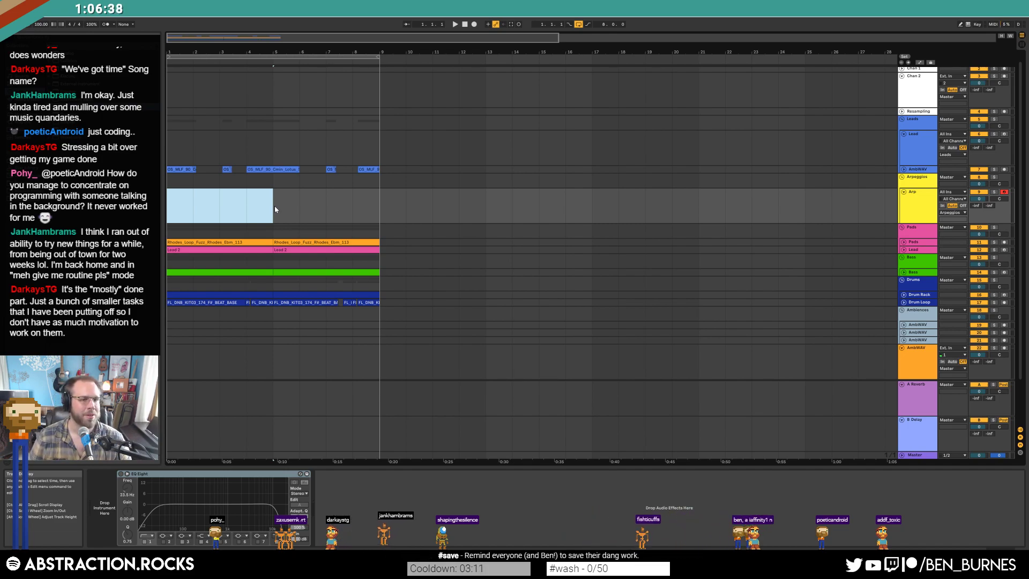
click(464, 24)
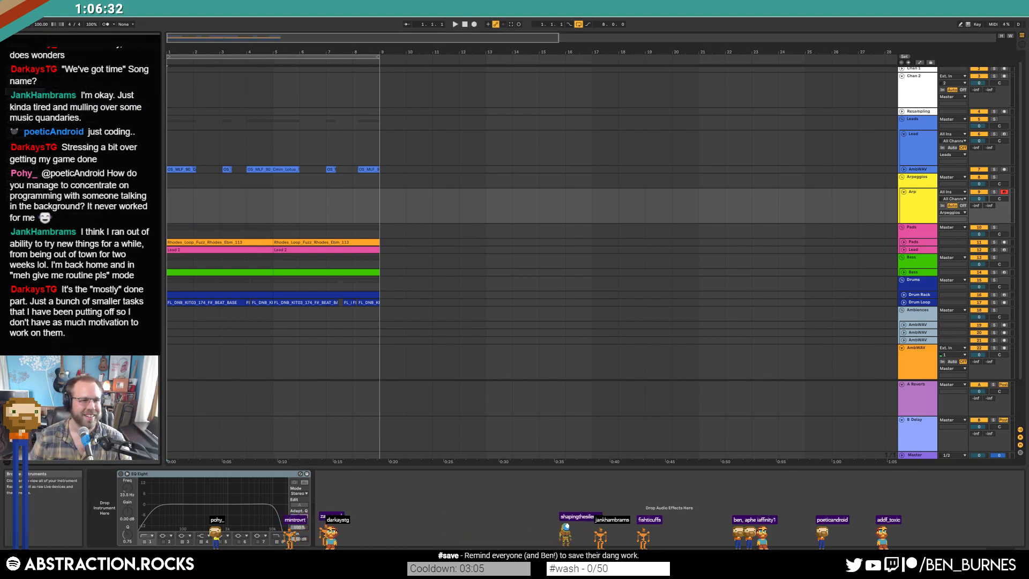
drag(102, 137, 275, 221)
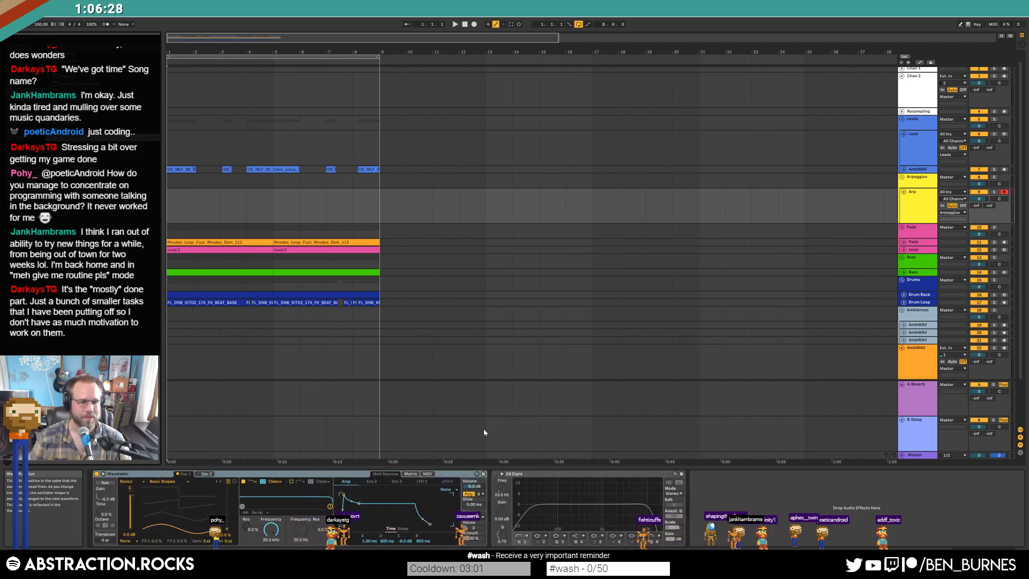
- Set Wavetable's oscillator 1 position to about 42%, the filter frequency to about 1.1 kHz and the amp envelope sustain to -inf dB
drag(225, 528, 226, 510)
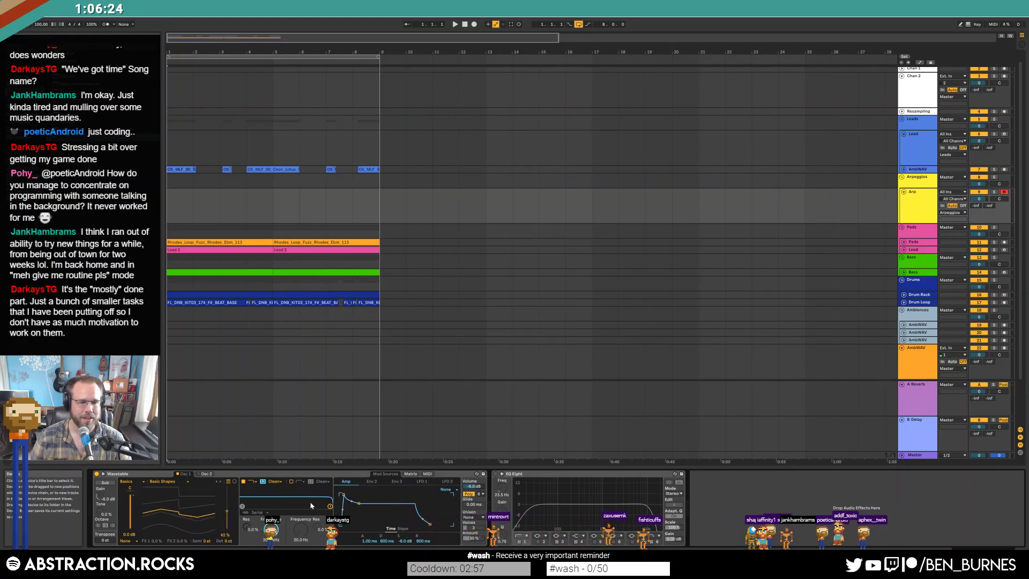
drag(300, 505, 293, 497)
drag(358, 503, 367, 524)
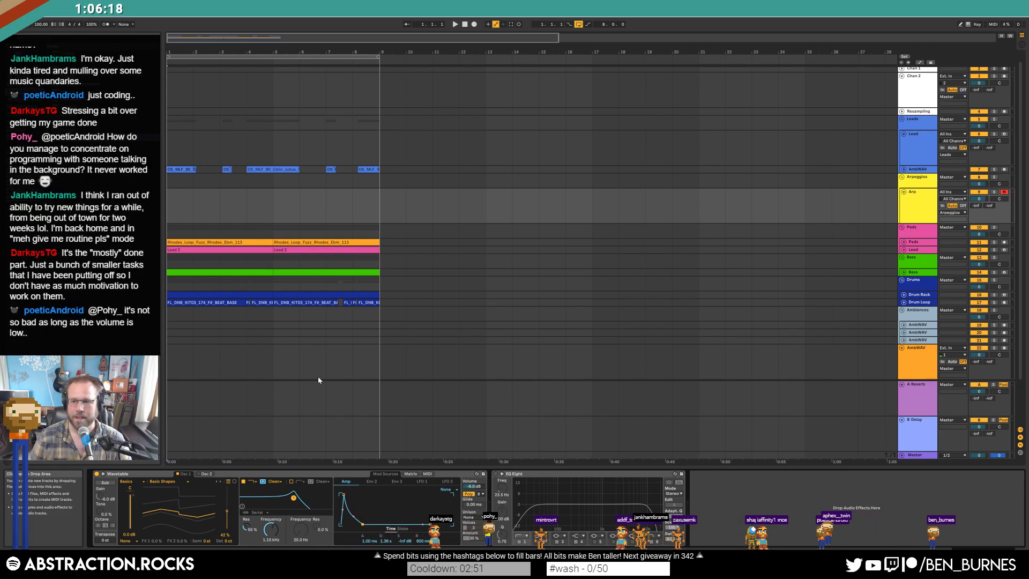
- Insert a four-bar MIDI clip at the start of the Arp track, looping one bar with a short C4 note on its first beat
drag(170, 201, 266, 200)
key(ctrl+shift+m)
drag(189, 452, 163, 451)
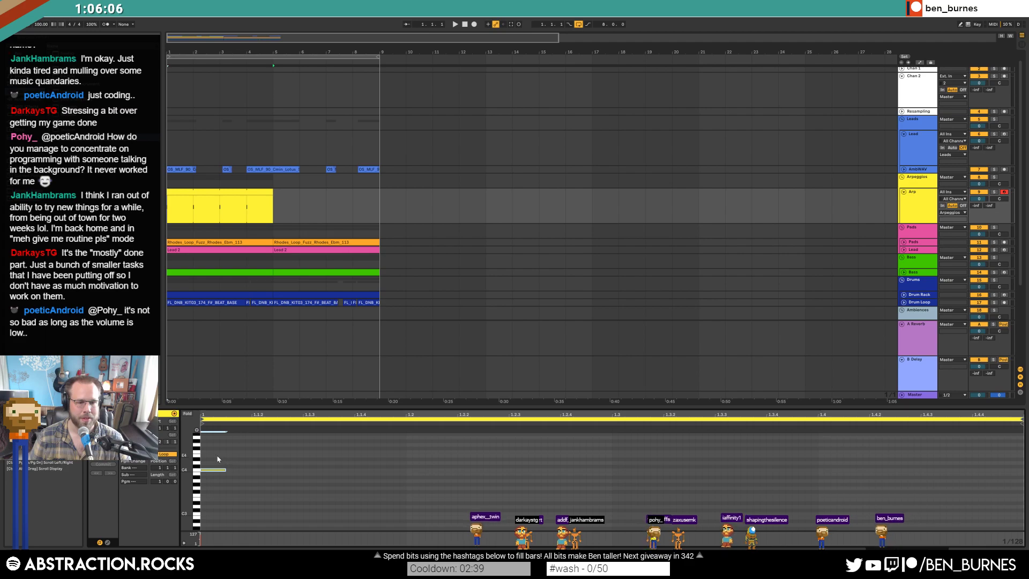
- Play the loop and extend the Arp clip to the full eight bars
key(space)
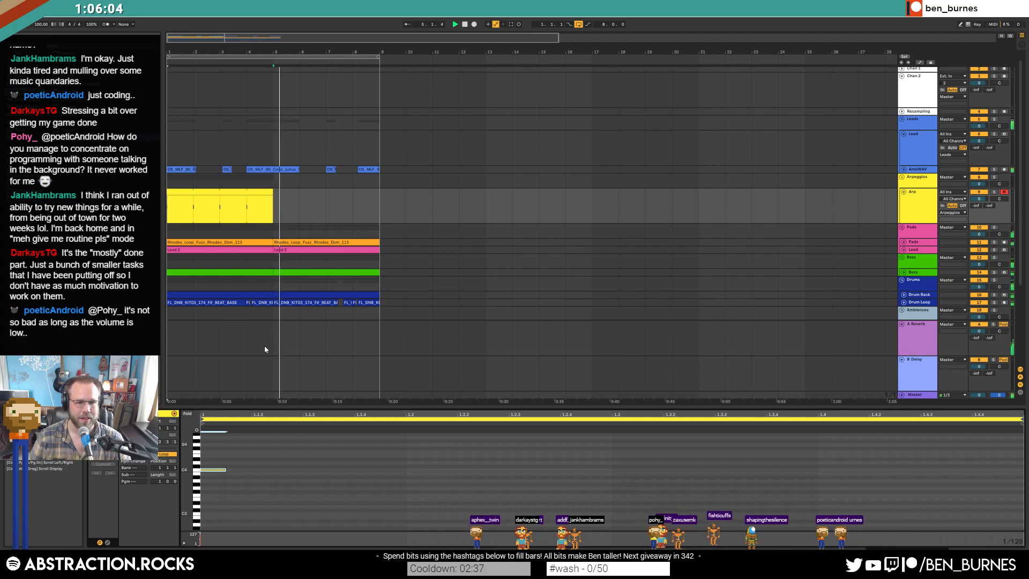
click(251, 192)
key(space)
drag(272, 193, 378, 202)
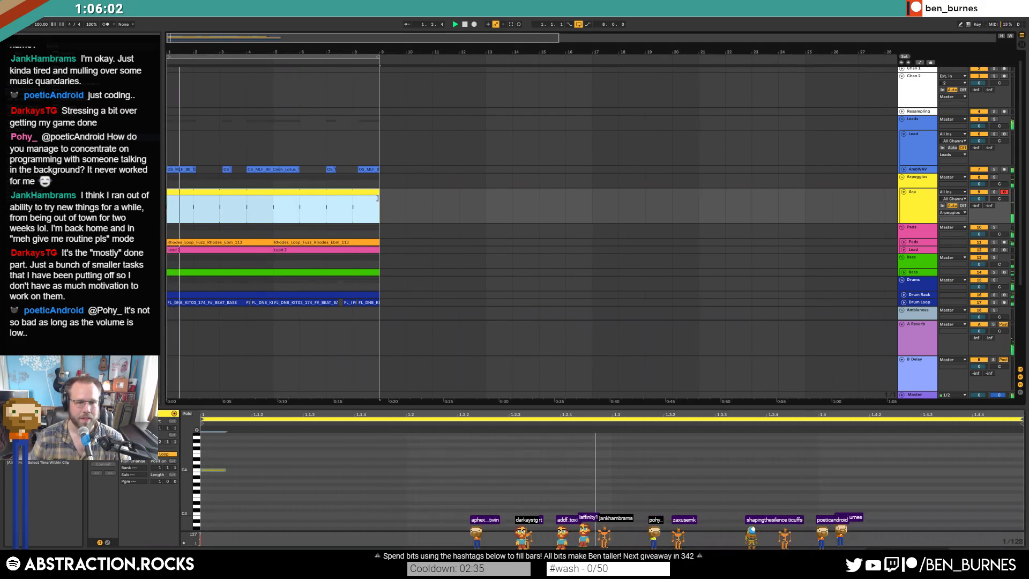
- Set the Arp synth's amp envelope attack to 0 ms and shorten its decay to under one second while listening to the loop
key(shift+Tab)
key(space)
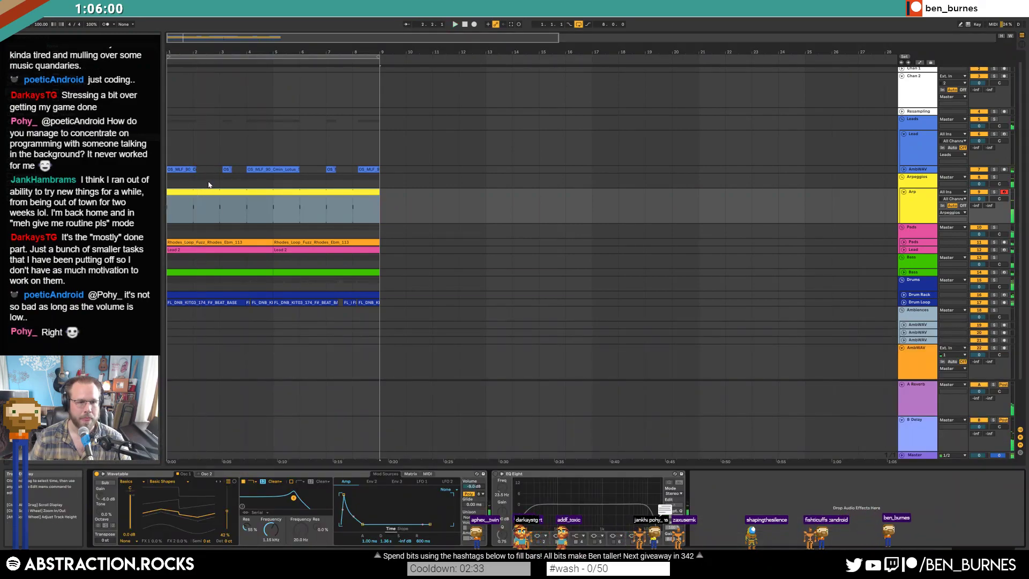
click(219, 192)
drag(363, 524, 360, 524)
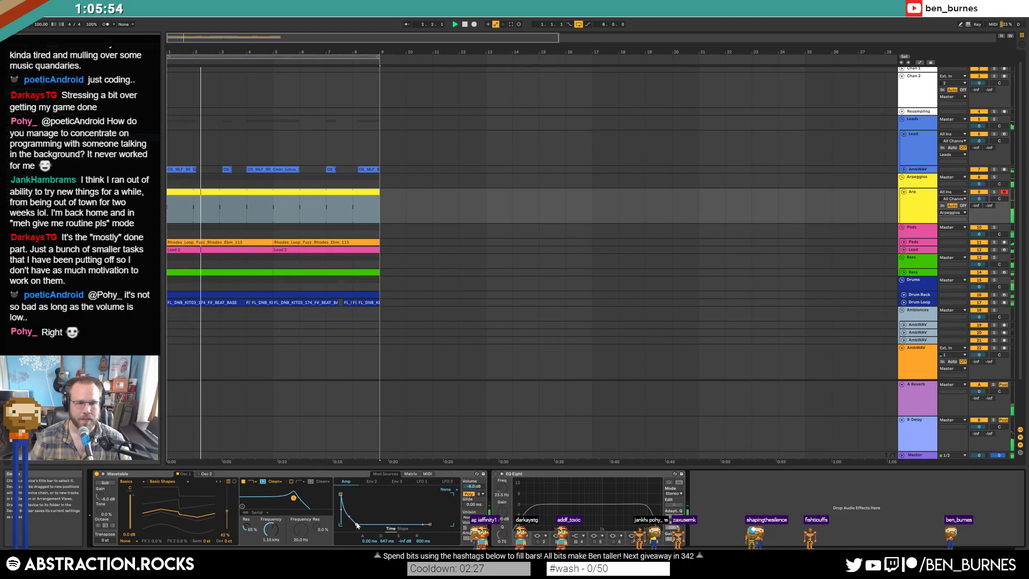
click(256, 202)
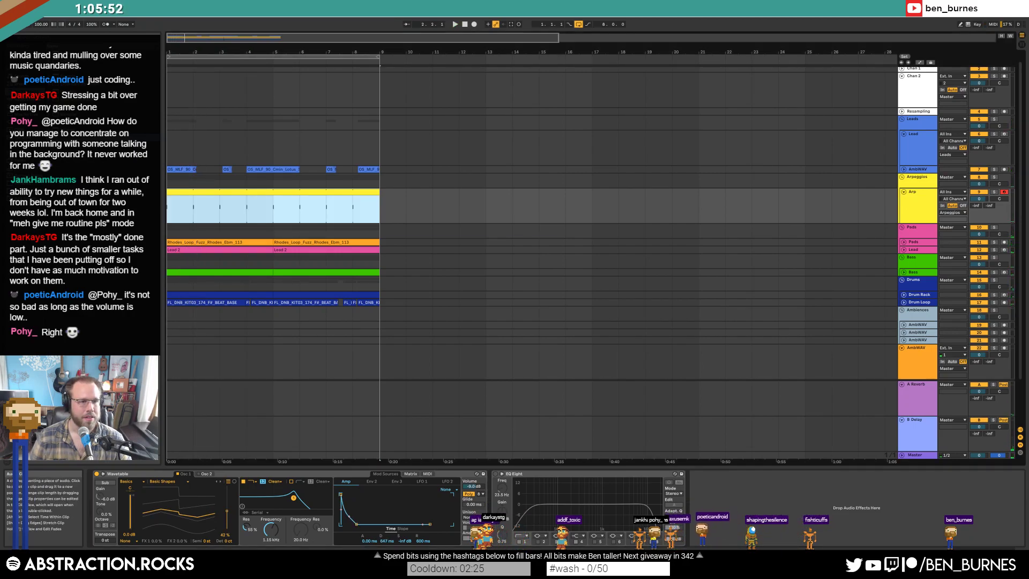
- Add the ValhallaDelay plug-in to the Arp track and start playback
click(24, 100)
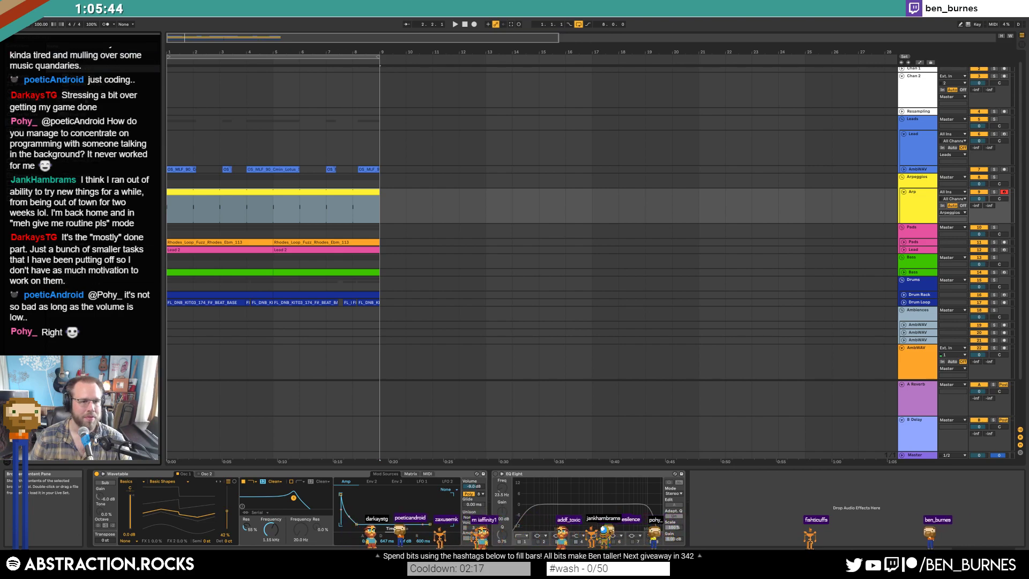
drag(102, 69, 232, 213)
key(space)
drag(652, 115, 624, 161)
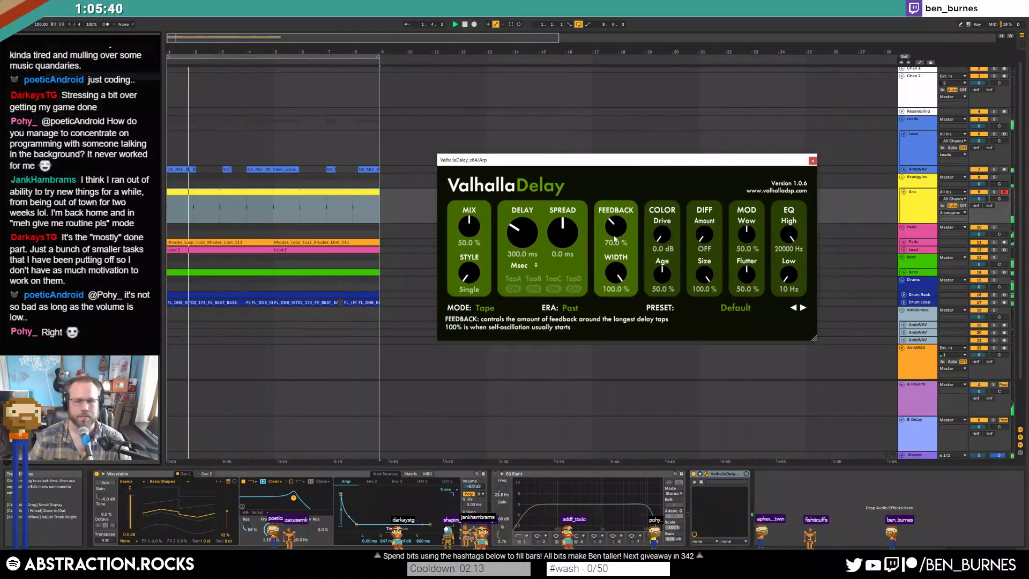
- Set ValhallaDelay's feedback to 80.4%, mix to 45.6%, drive to 16.2 dB, diffusion to 18.8%, wow to 60.8% and flutter to 0%, and close it
drag(614, 229, 614, 218)
drag(469, 228, 468, 232)
mouse_move(702, 234)
mouse_down()
mouse_move(699, 209)
mouse_move(660, 209)
mouse_move(661, 198)
mouse_move(702, 221)
mouse_move(617, 231)
mouse_move(703, 249)
mouse_up()
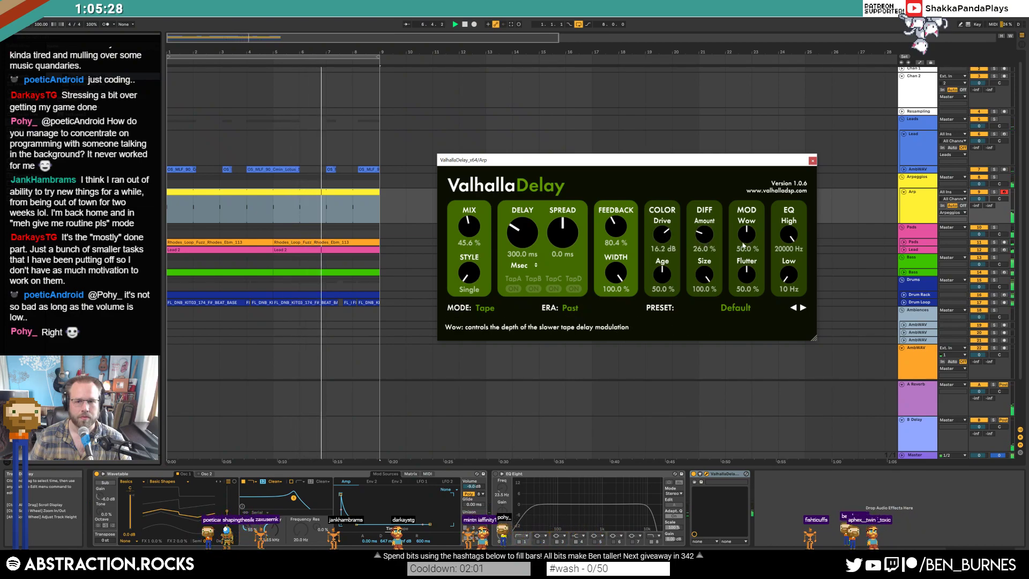
drag(703, 234, 748, 234)
drag(747, 271, 767, 329)
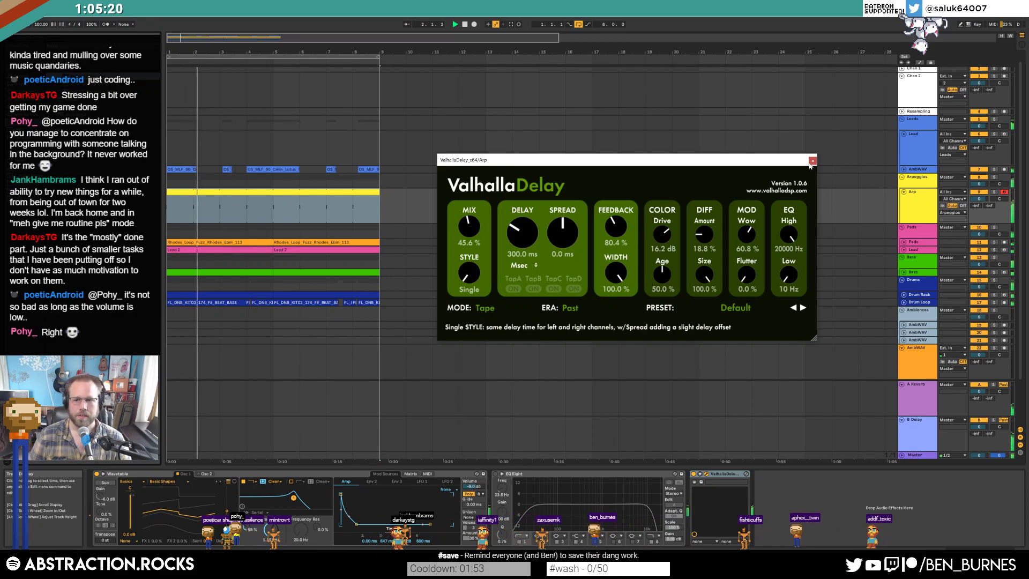
click(812, 161)
key(shift+Tab)
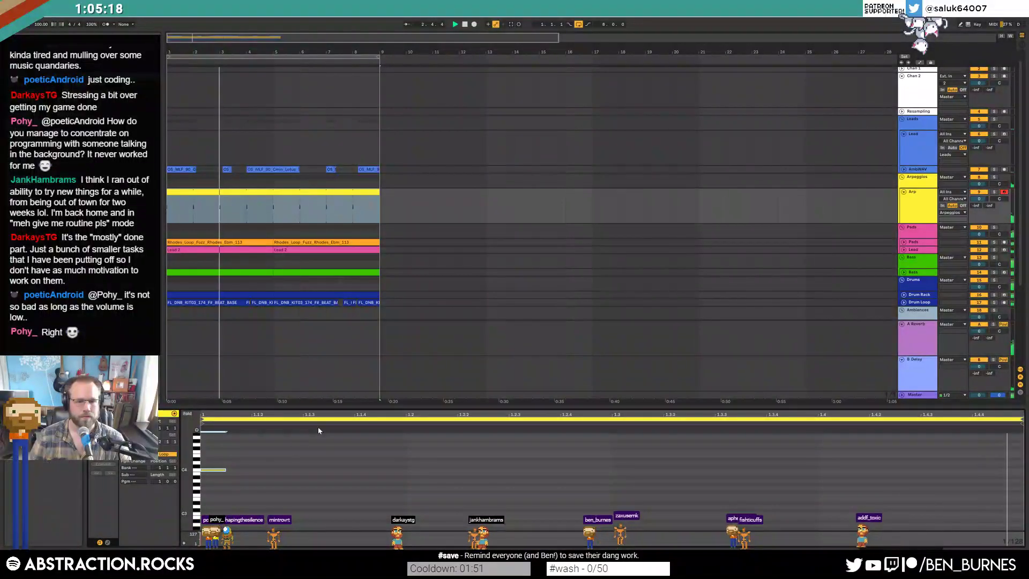
drag(189, 469, 181, 483)
click(220, 476)
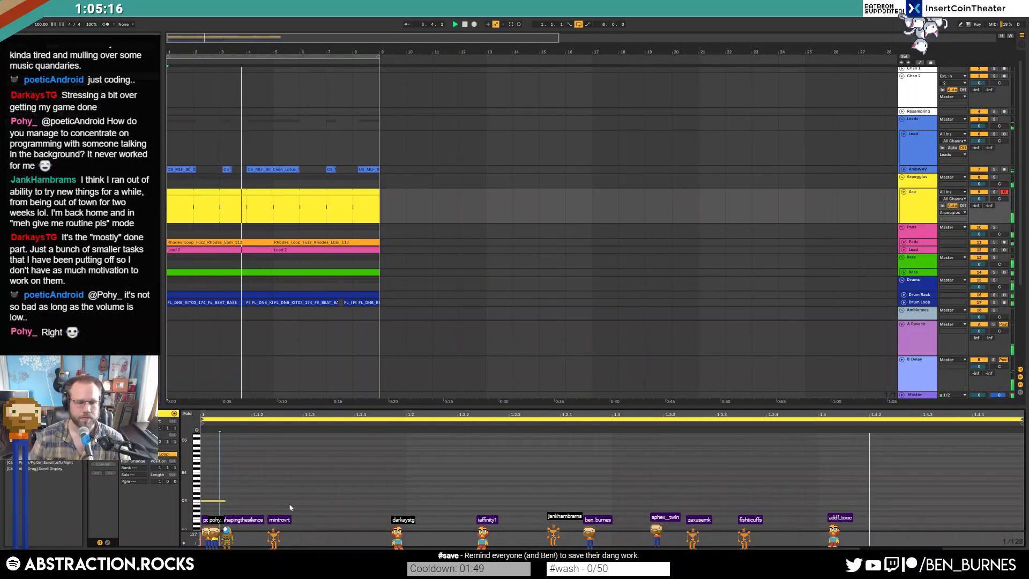
double_click(859, 471)
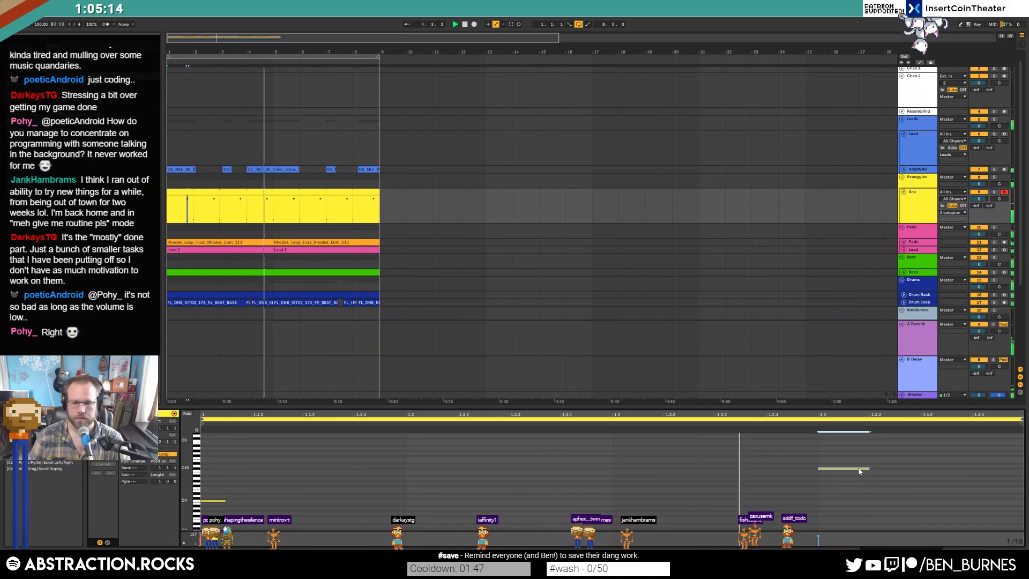
drag(859, 471, 859, 474)
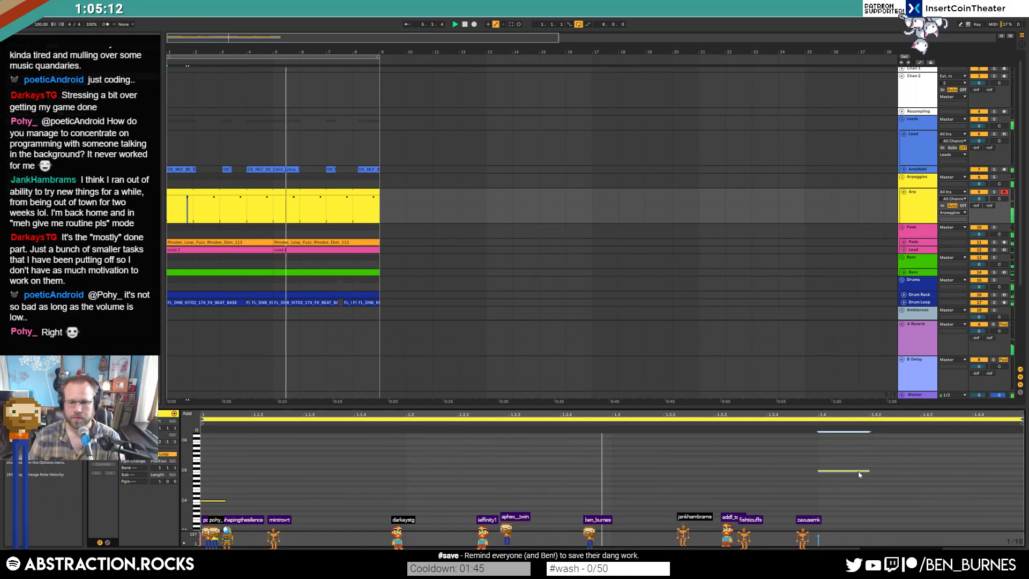
alt+click(847, 471)
drag(844, 471, 843, 518)
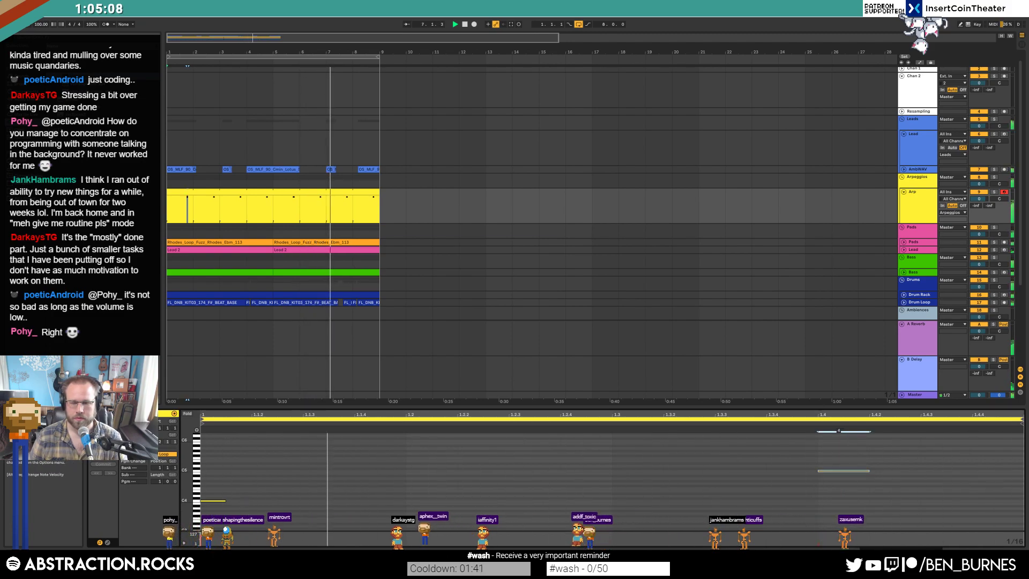
key(Delete)
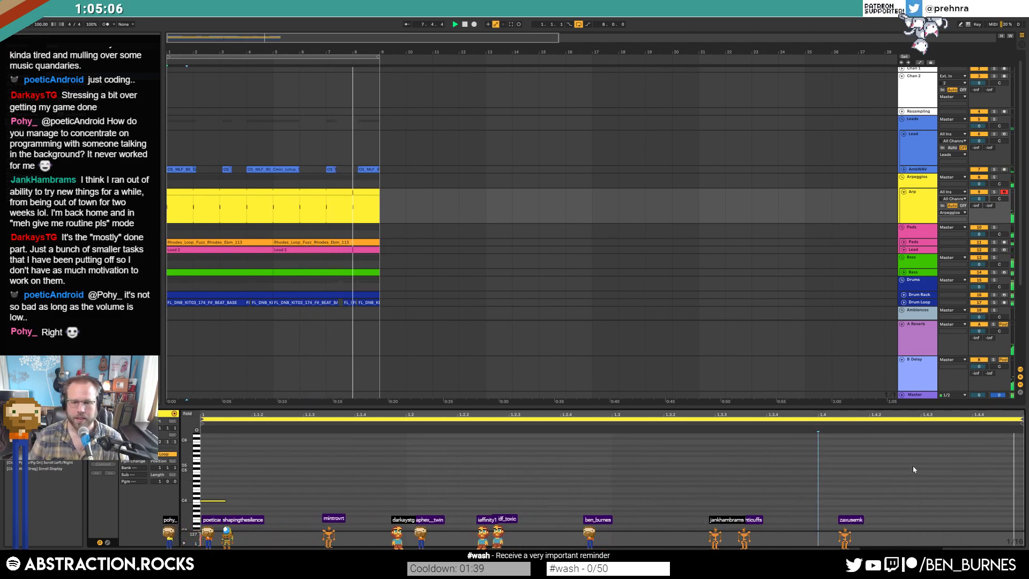
- Remove the EQ Eight device from the Arp track
key(shift+Tab)
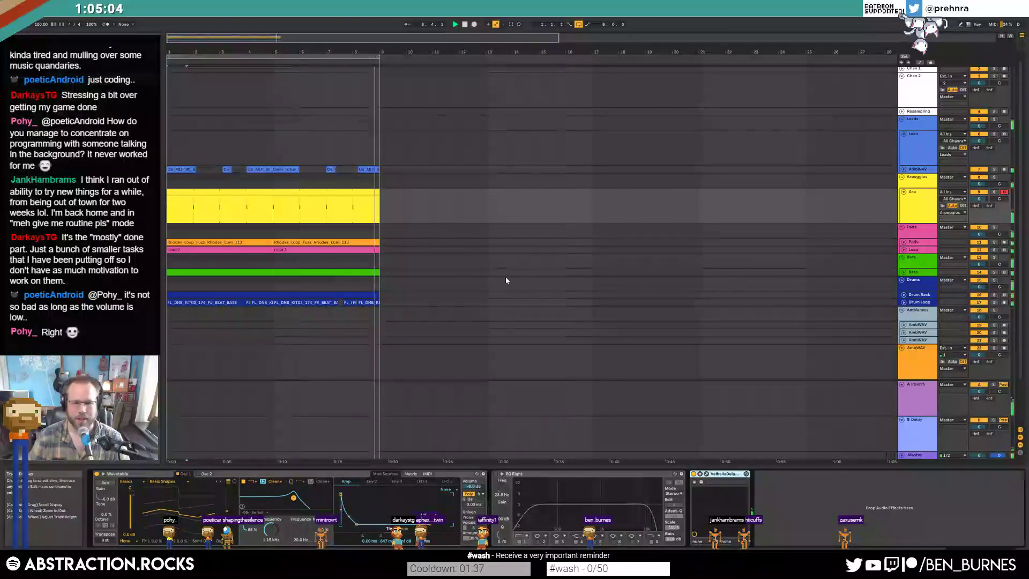
click(531, 482)
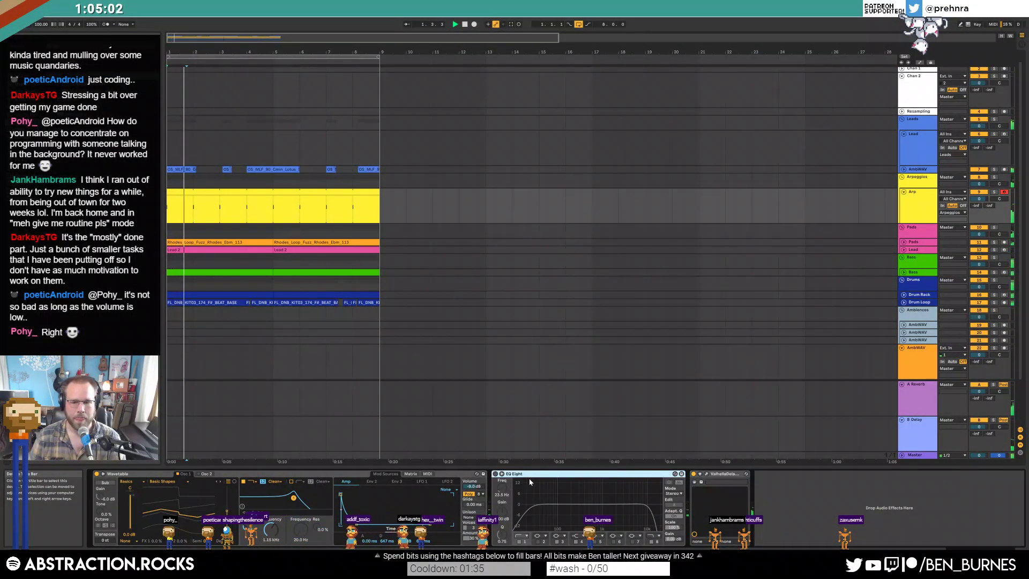
key(Delete)
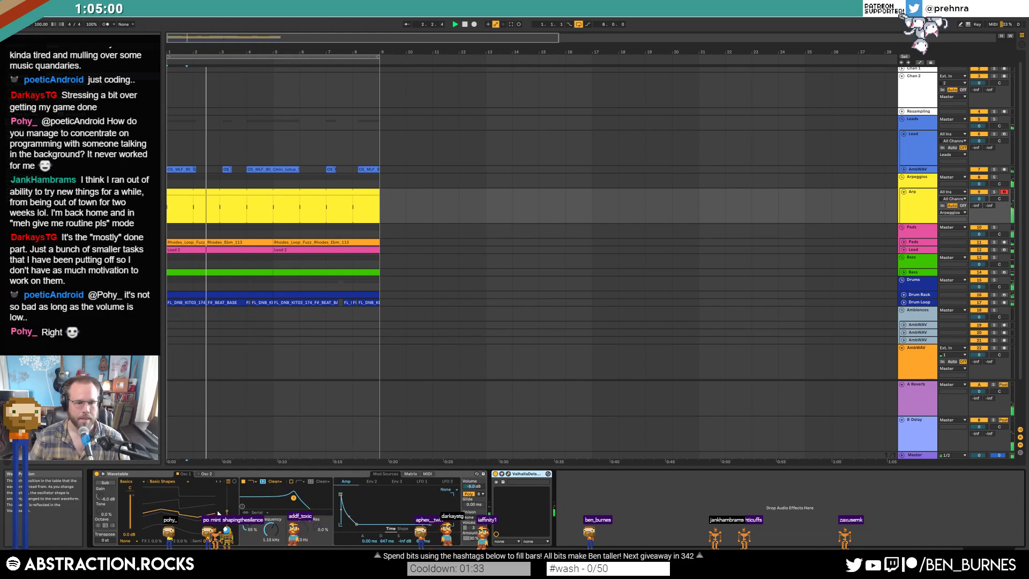
- Assign LFO 1 to modulate Wavetable's oscillator 1 position by 16, and show the LFO 1 settings
click(426, 474)
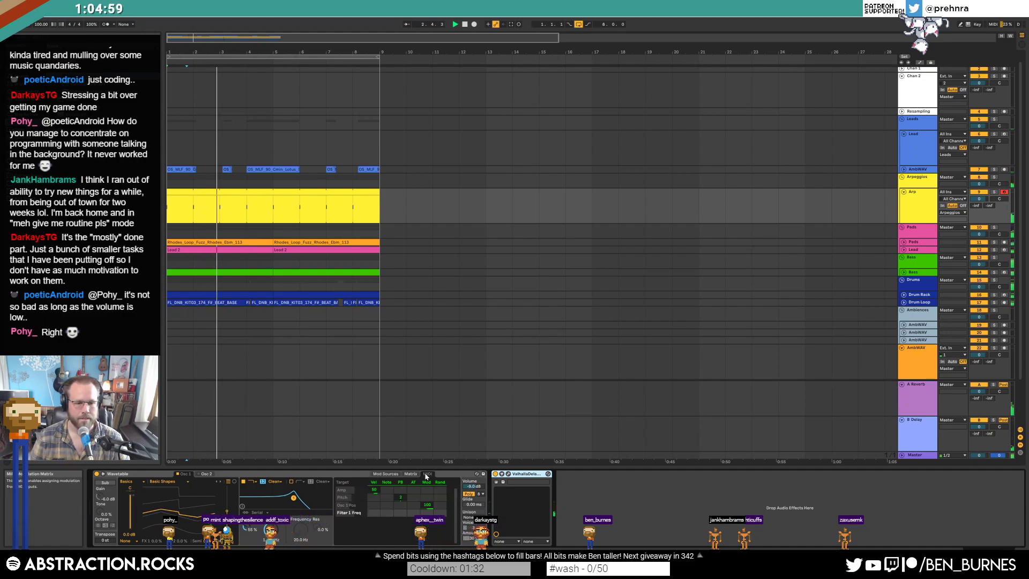
click(227, 511)
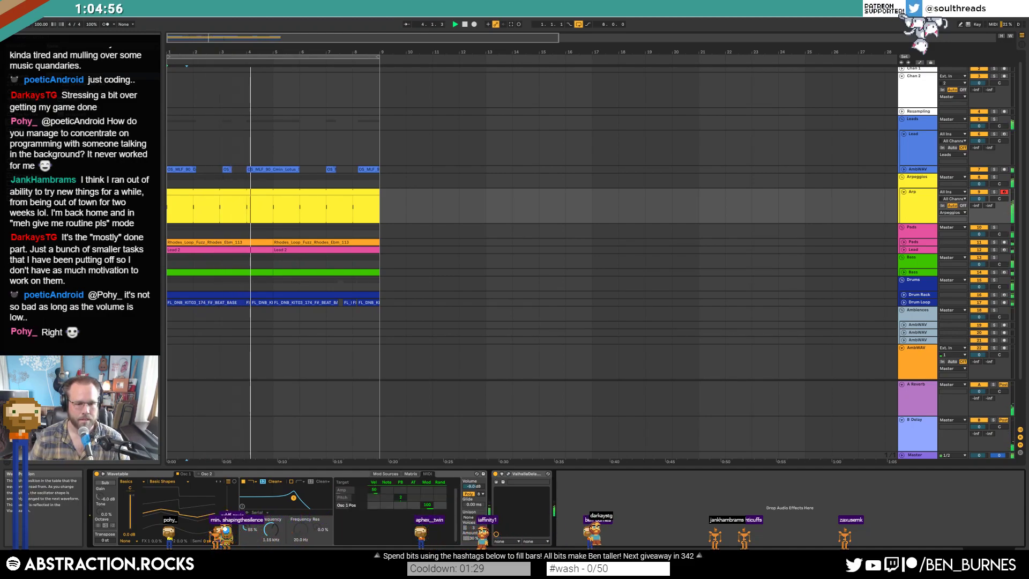
click(411, 473)
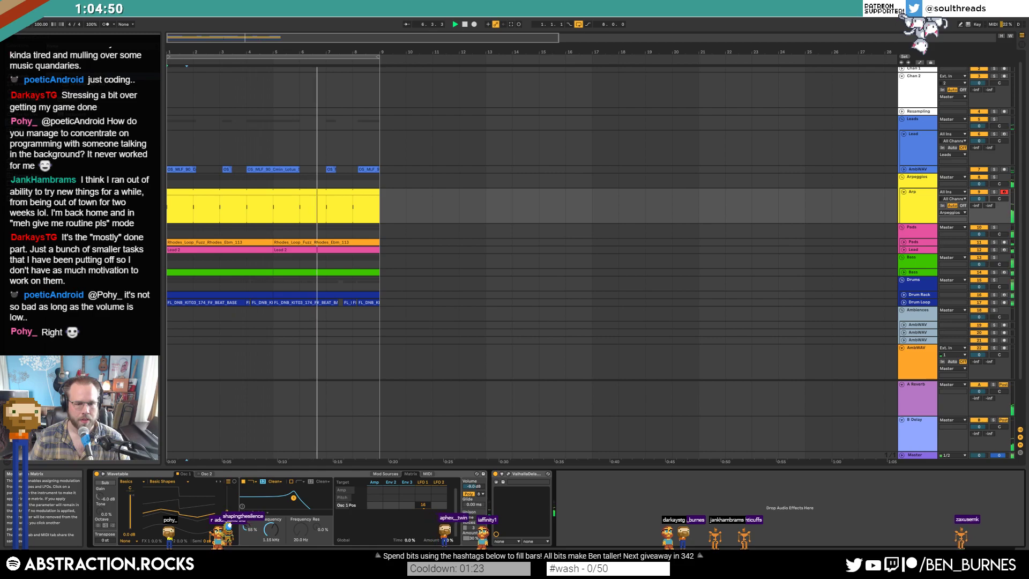
click(399, 474)
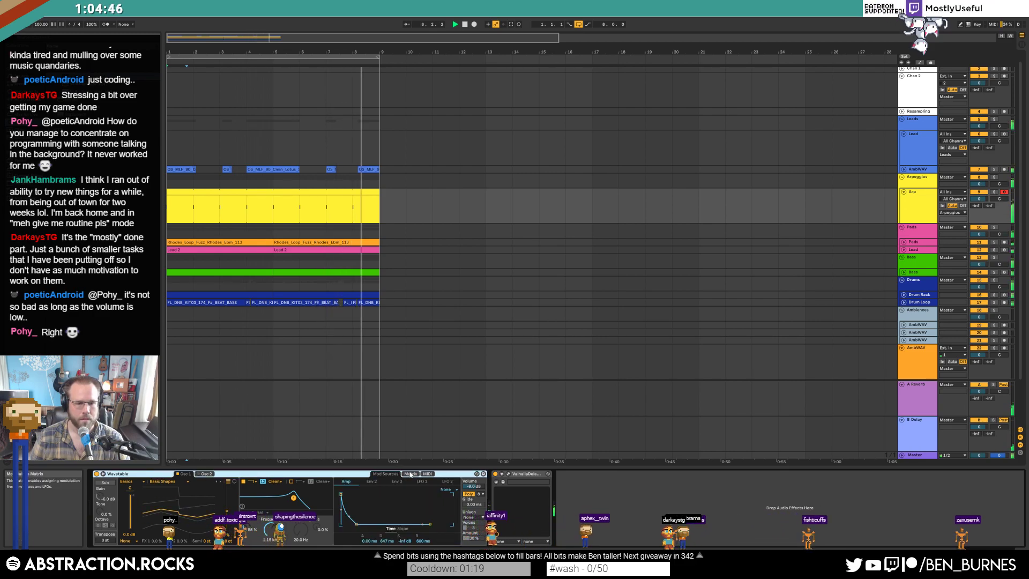
click(422, 481)
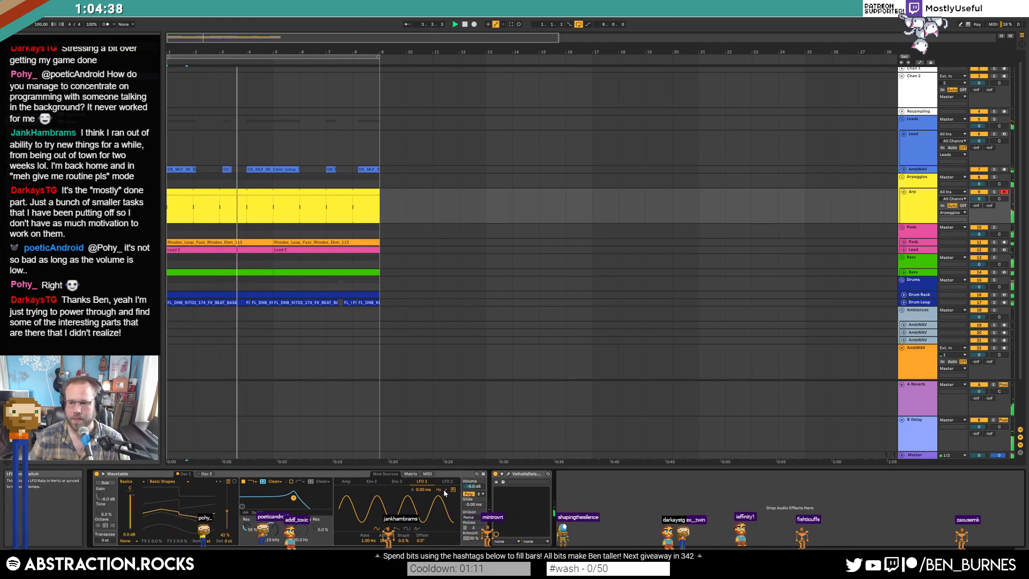
- Stop playback, open the Arp clip and add a short note at 1.3.3 on the same pitch as its first note
key(space)
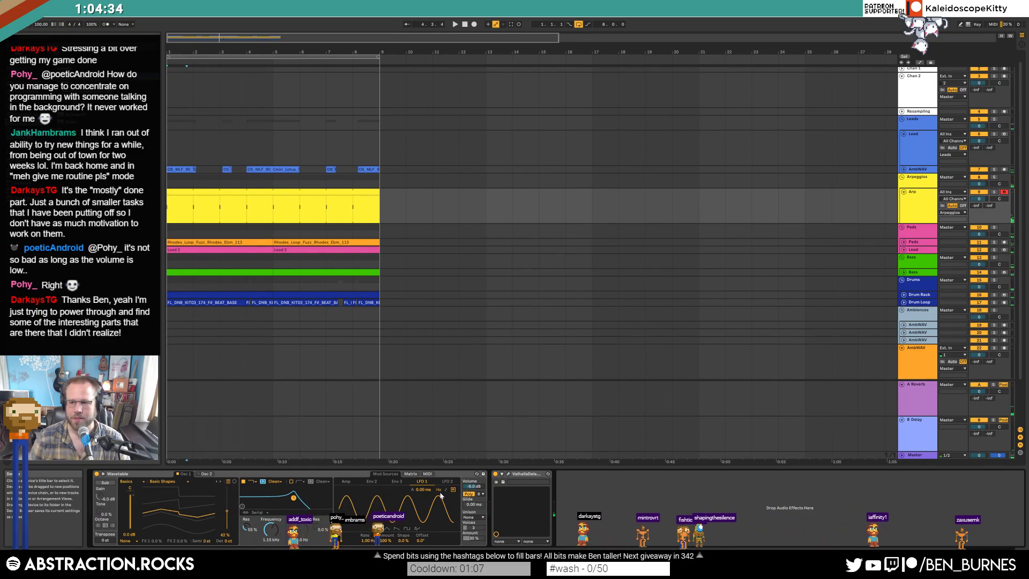
click(410, 474)
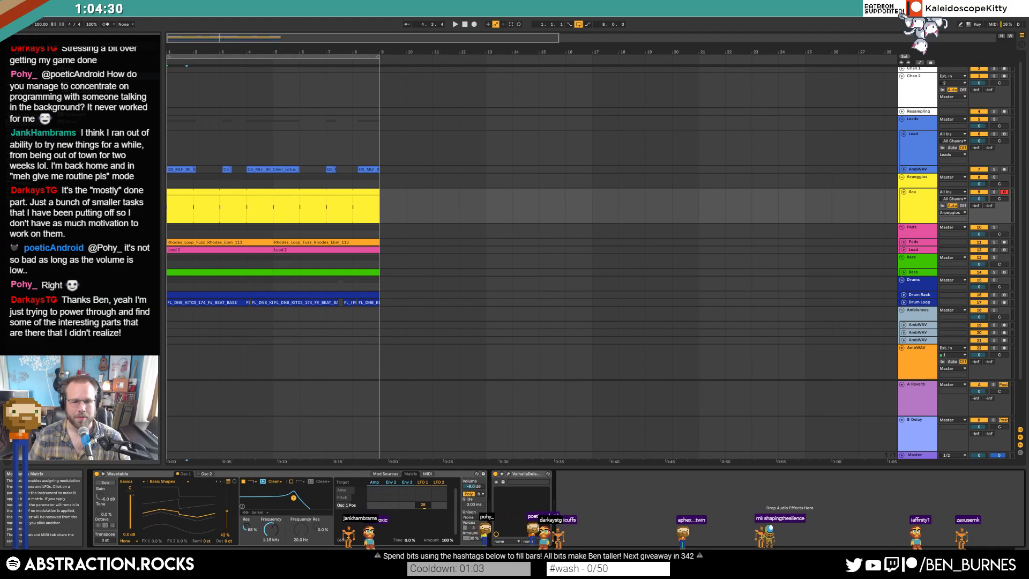
click(303, 193)
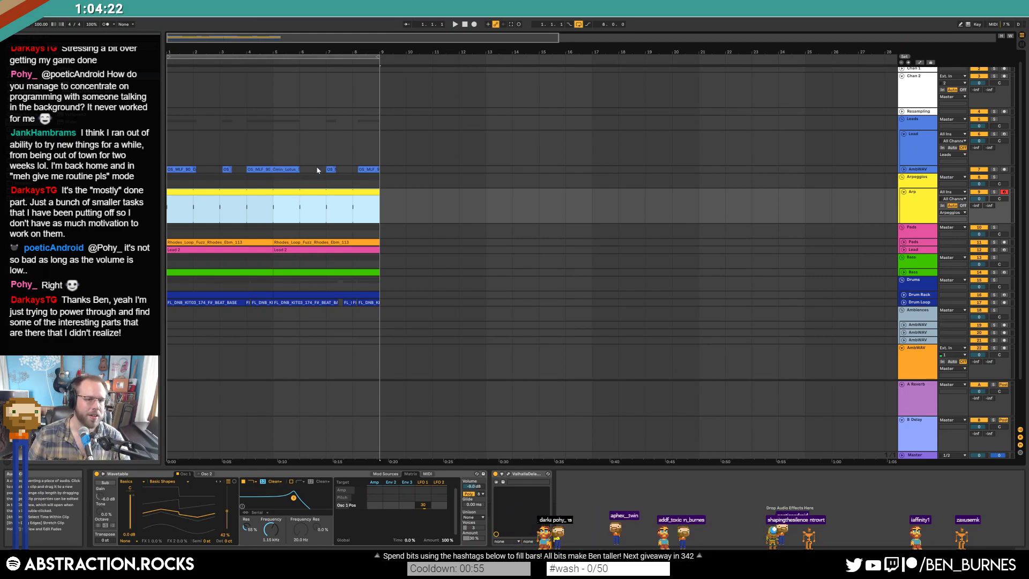
double_click(280, 191)
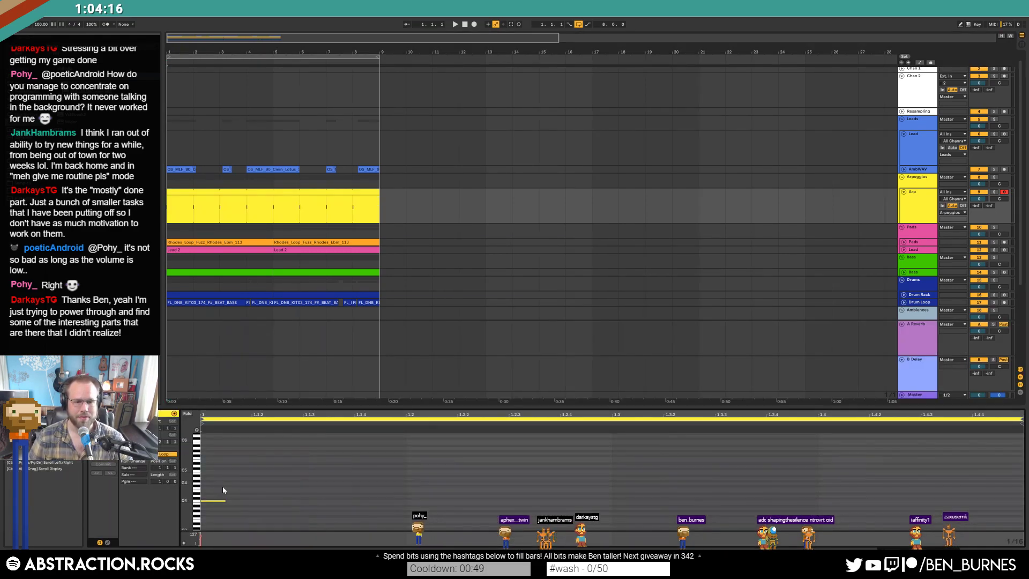
double_click(738, 501)
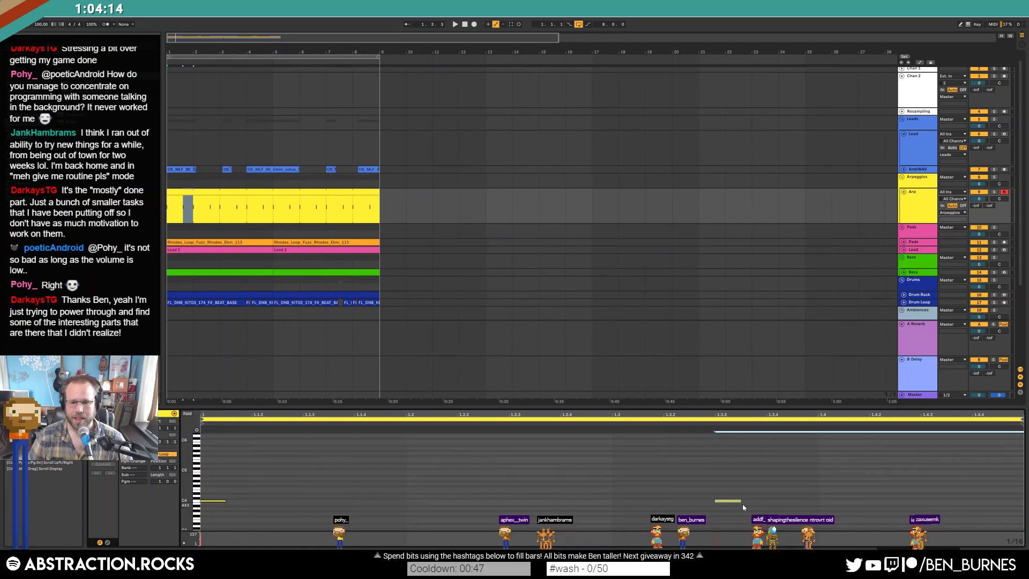
drag(740, 501, 736, 500)
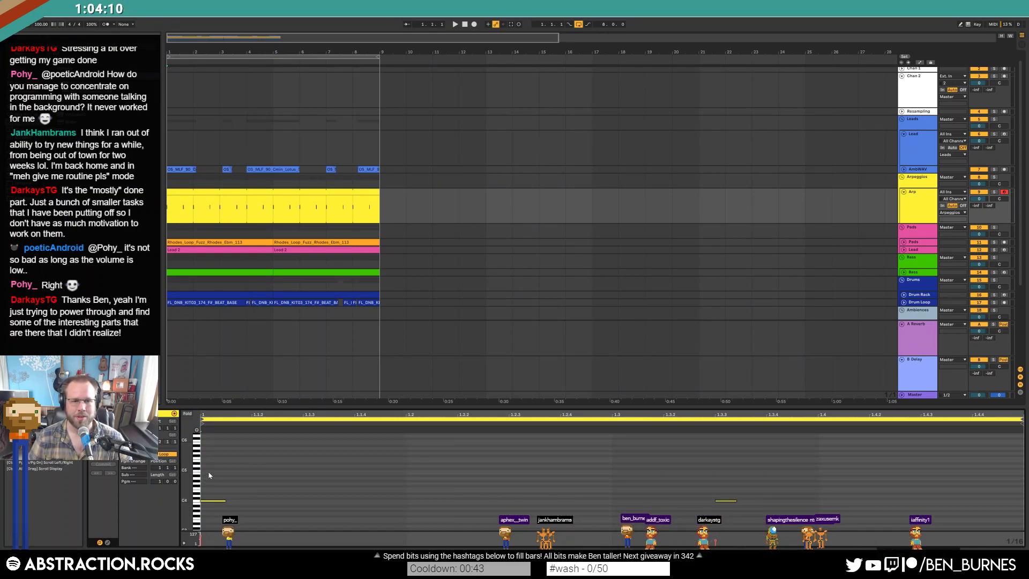
- Play the loop and adjust the velocity of the Arp clip's note at 1.3.3
key(space)
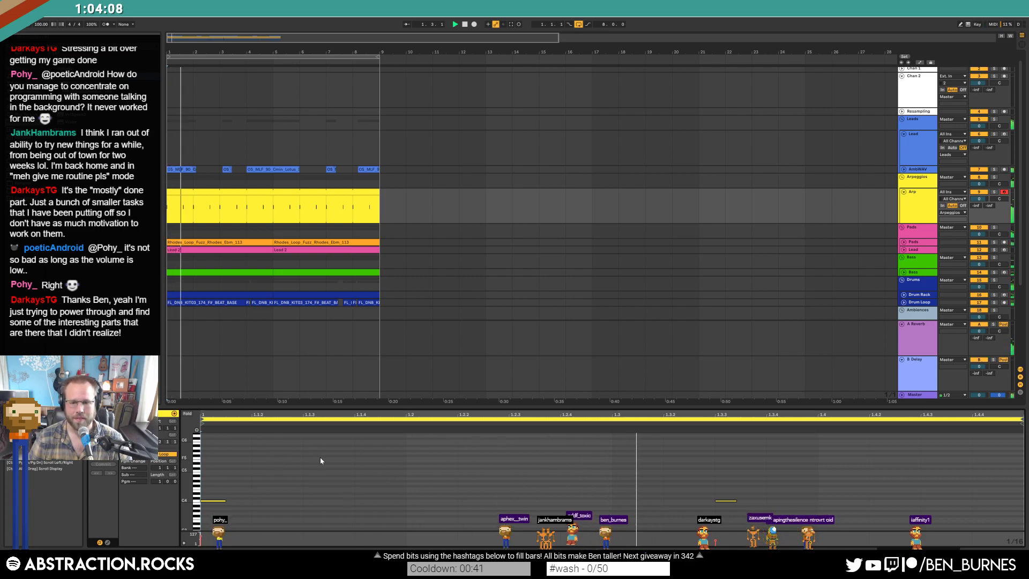
click(104, 466)
click(106, 470)
click(727, 501)
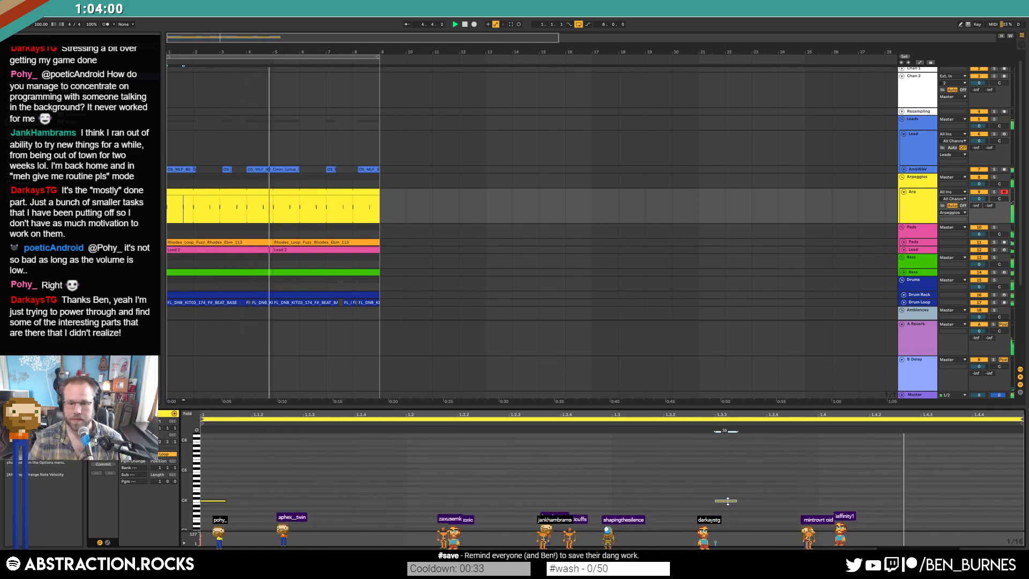
- Adjust how much velocity modulates Amp in Wavetable's MIDI modulation matrix
key(shift+Tab)
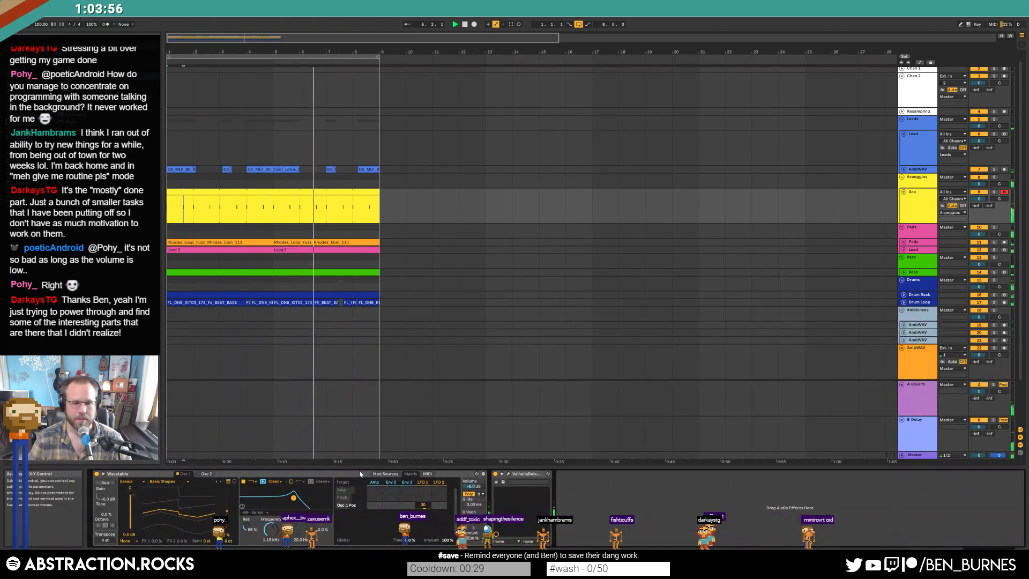
click(427, 474)
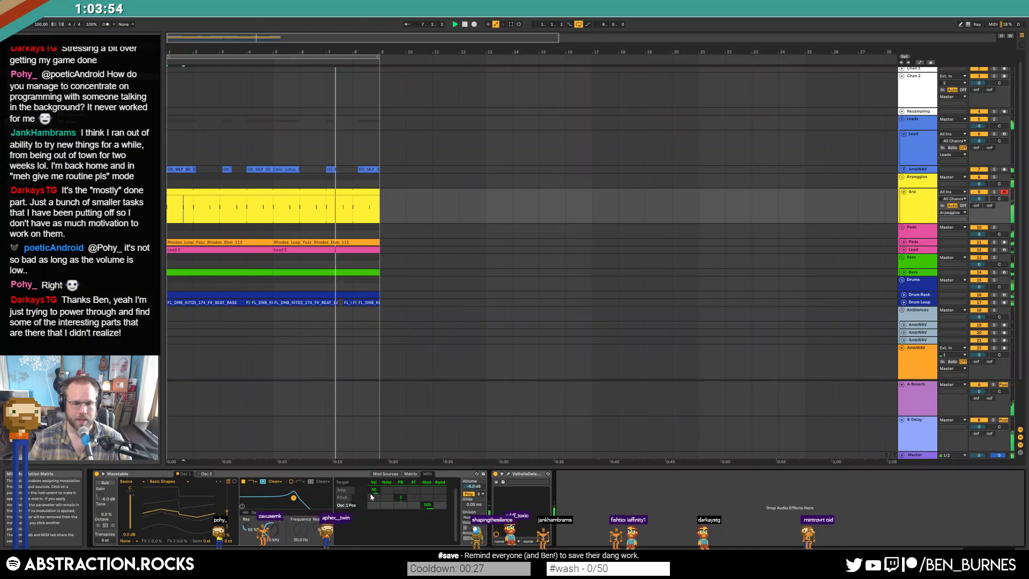
mouse_move(374, 489)
mouse_down()
mouse_move(374, 467)
mouse_move(377, 493)
mouse_up()
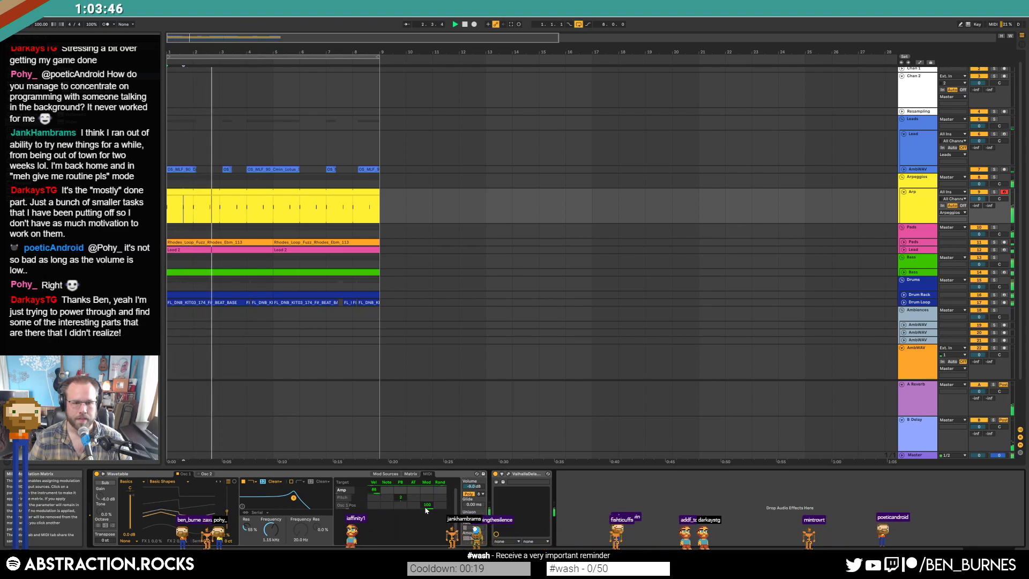
- Set ValhallaDelay's wow to 51.2% on the Arp track, stop playback and close the plug-in
click(509, 474)
drag(755, 229, 758, 240)
key(space)
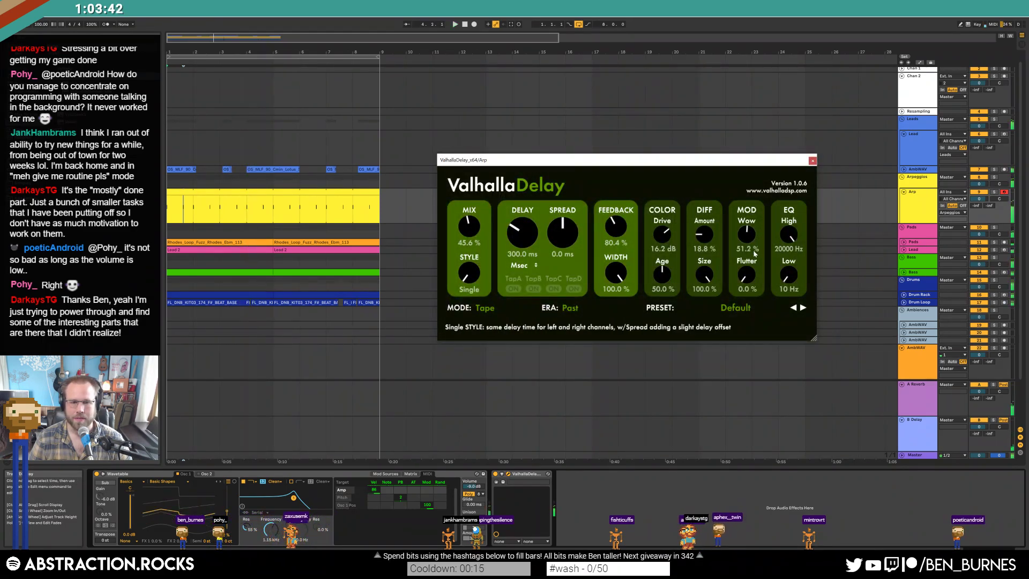
click(812, 159)
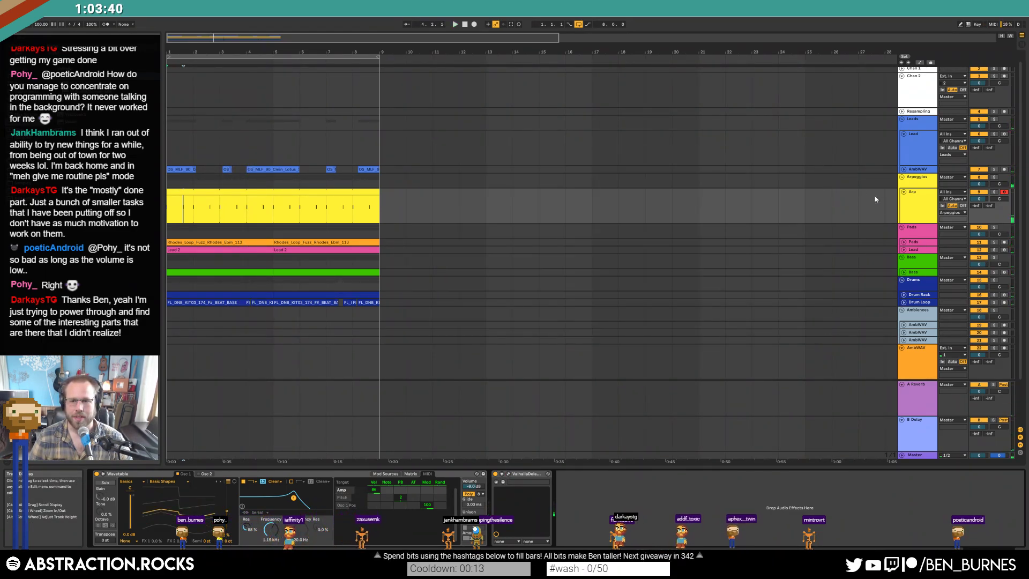
- Lower the Arp track's volume to -5.1 dB, raise its A Reverb send to about -53 dB and play the loop
click(930, 208)
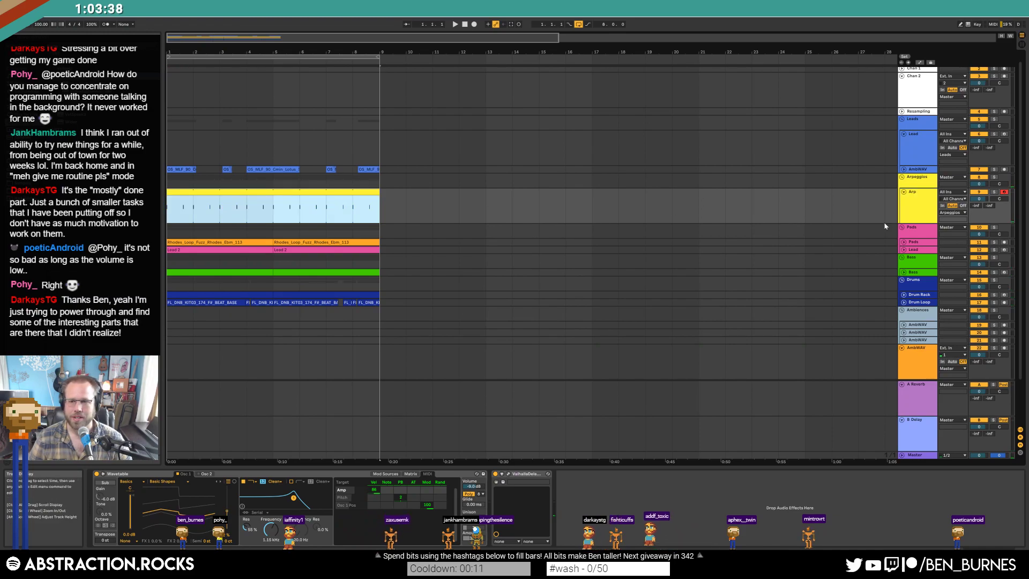
click(984, 206)
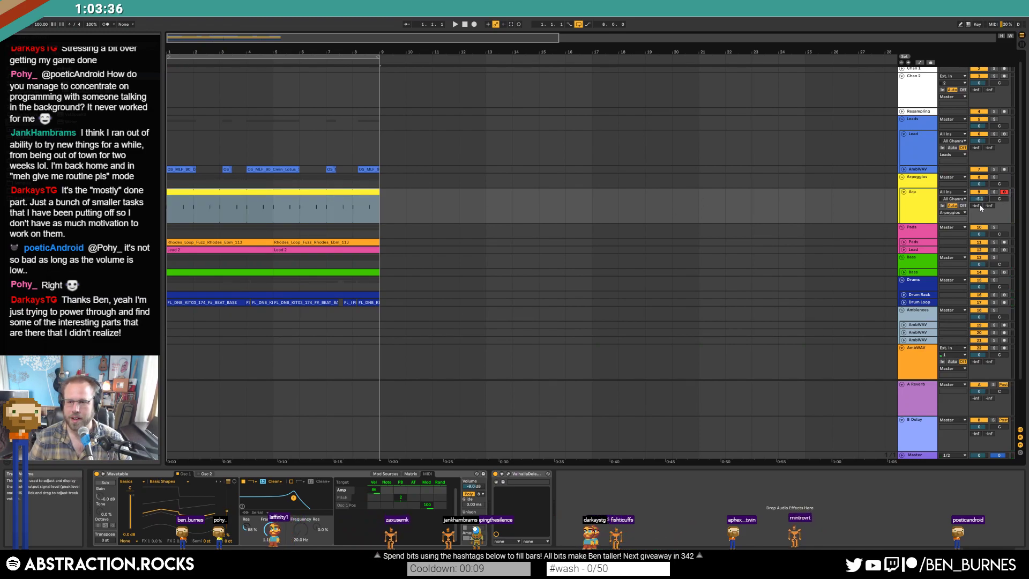
key(space)
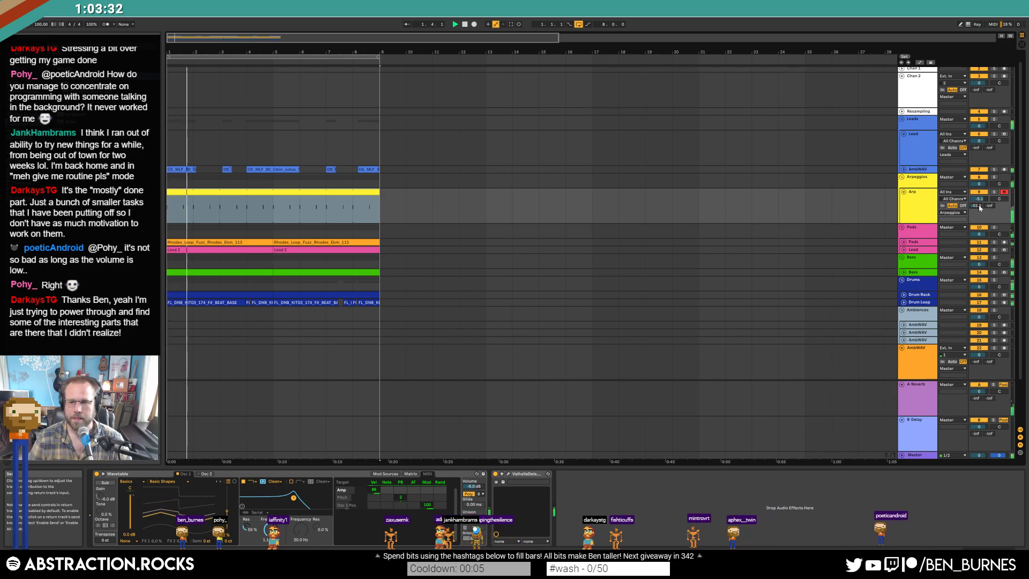
- Arm the Piano track, and load Scarbee Mark I - Stretch Tuned from Scarbee Vintage Keys into the Lead track's Kontakt
scroll(725, 247, up, 1)
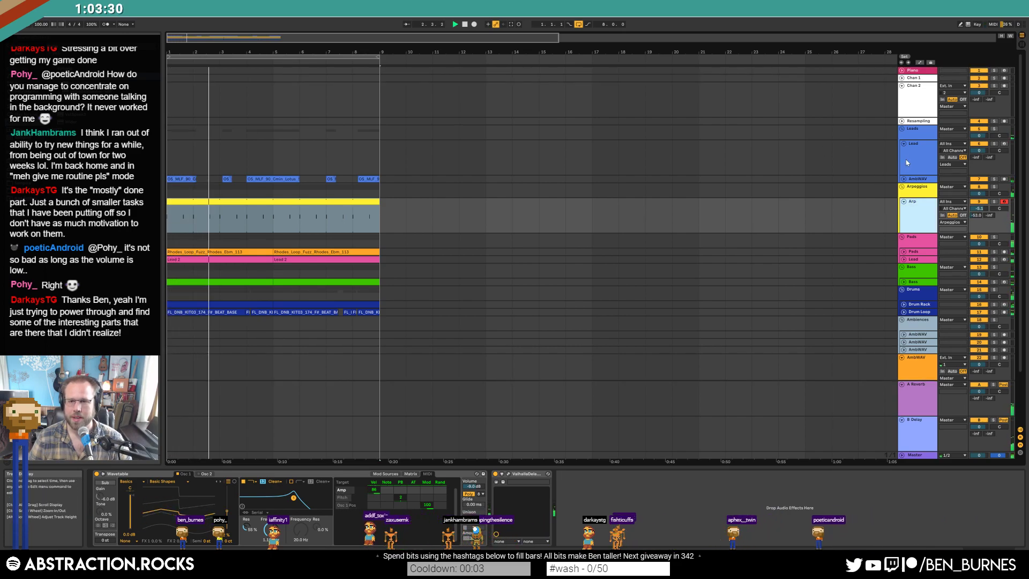
click(1005, 70)
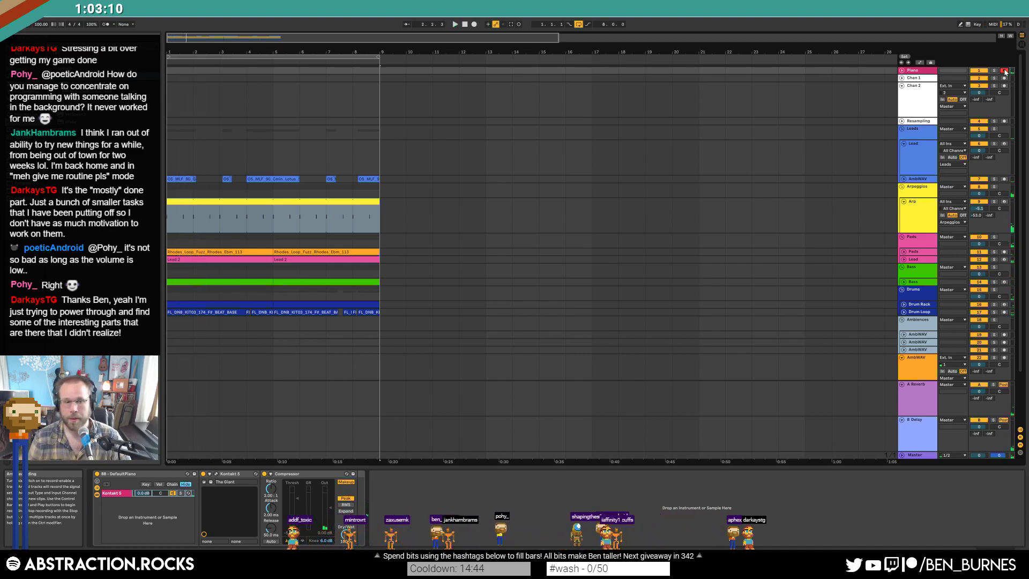
click(705, 163)
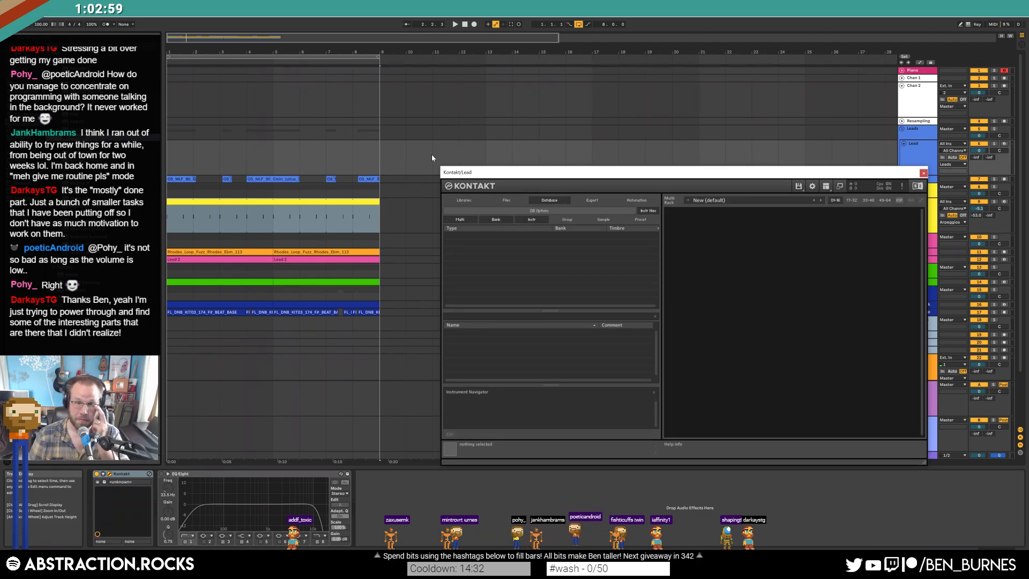
click(465, 200)
scroll(556, 368, down, 2)
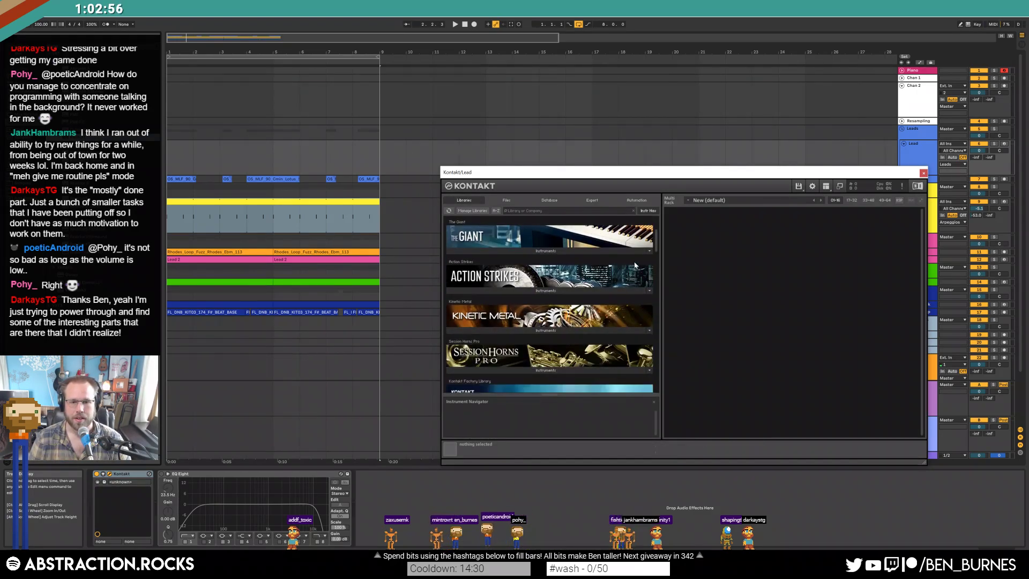
drag(656, 240, 665, 274)
click(543, 305)
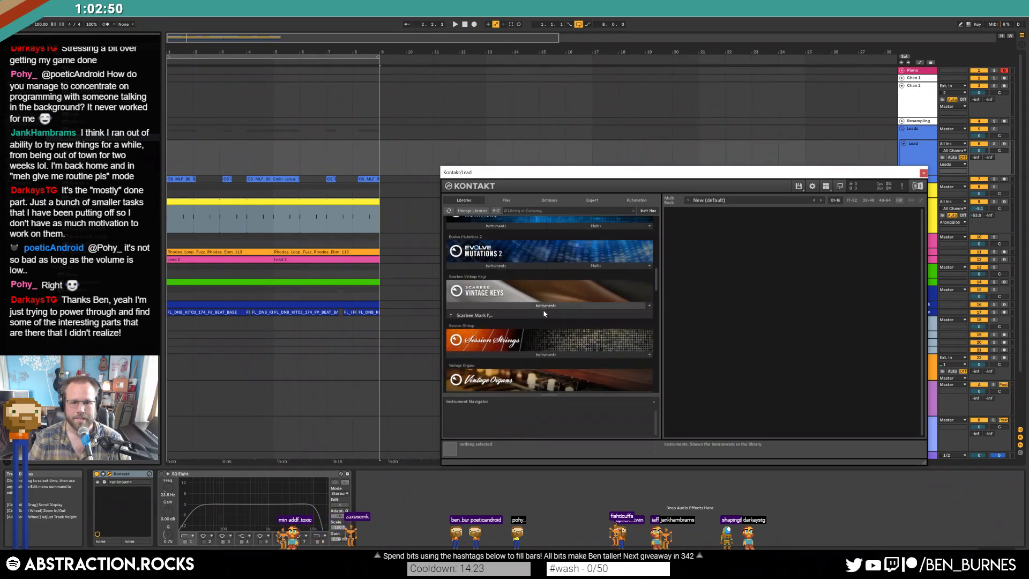
drag(493, 365, 883, 213)
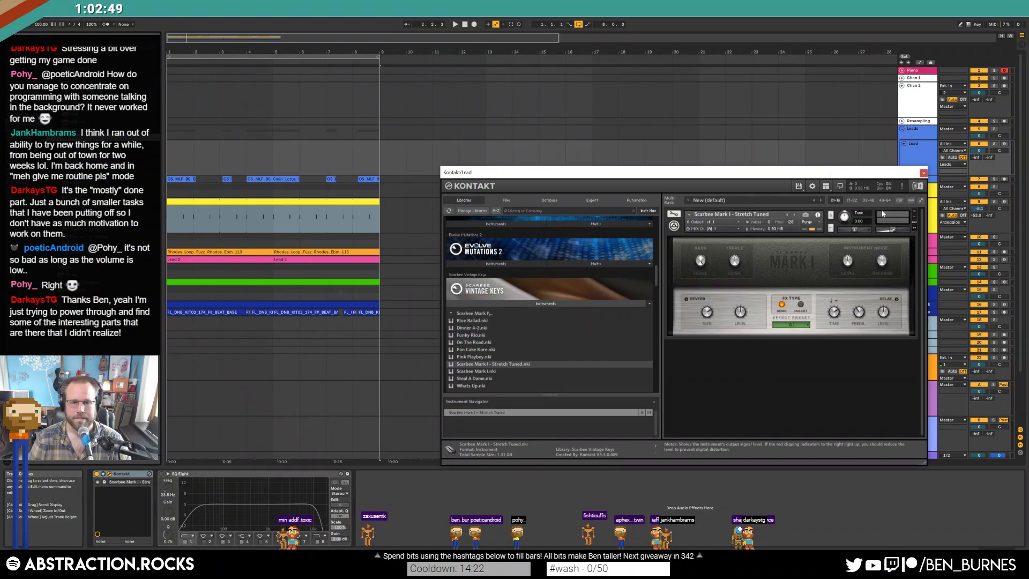
click(923, 173)
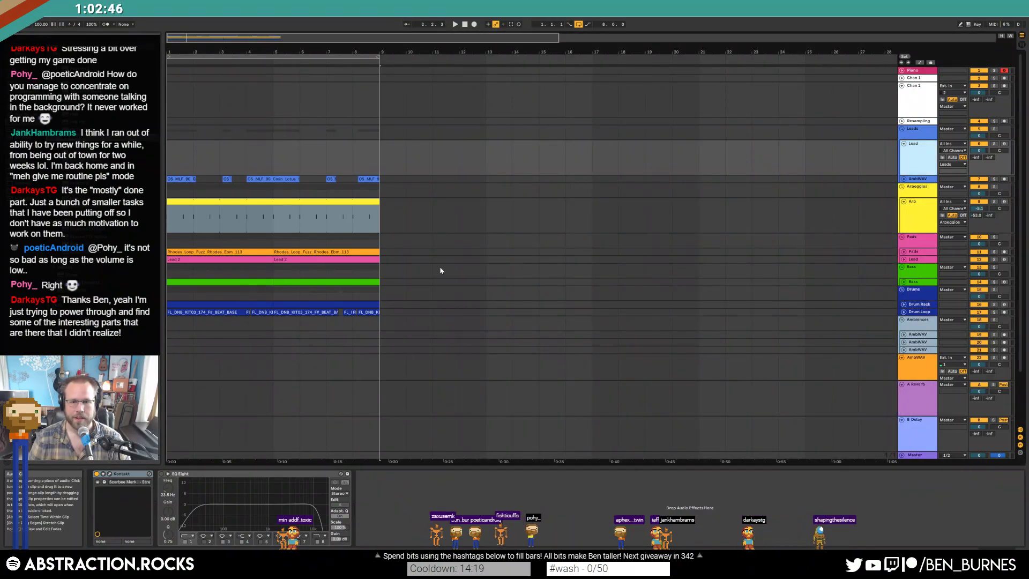
- Audition the Pads track in solo, assign its track colour to its clips, and turn the solo off
click(994, 251)
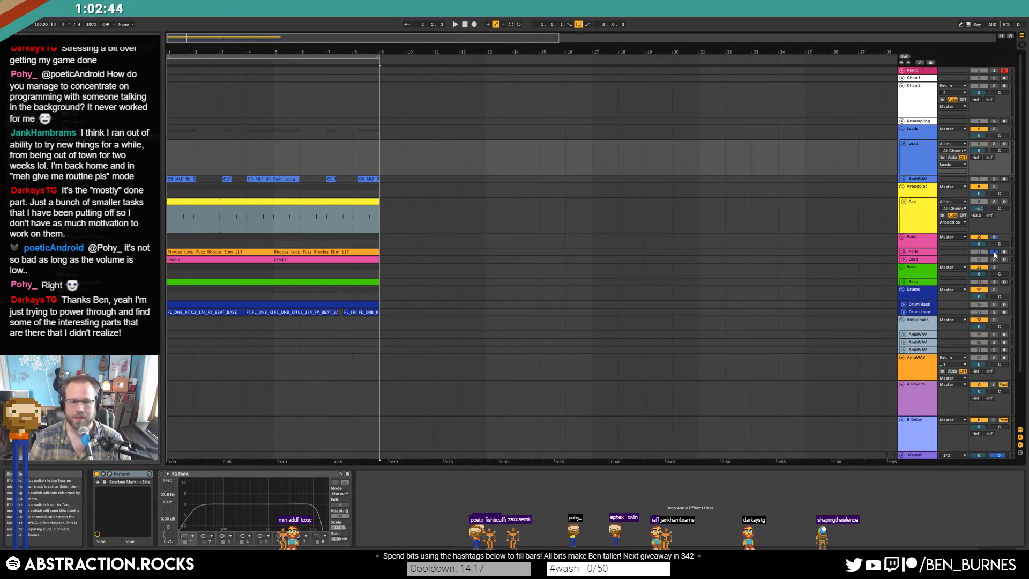
key(space)
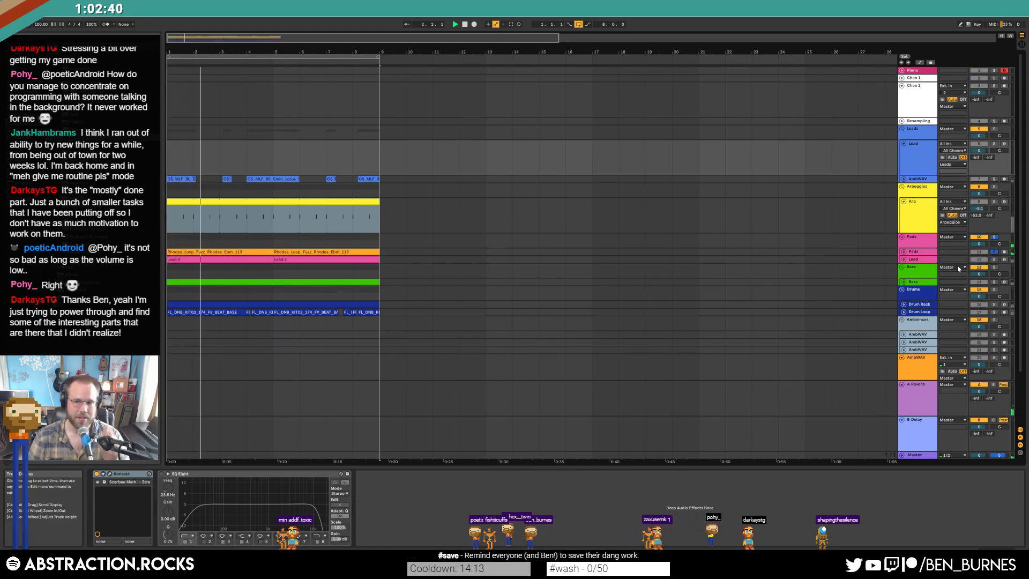
right_click(931, 252)
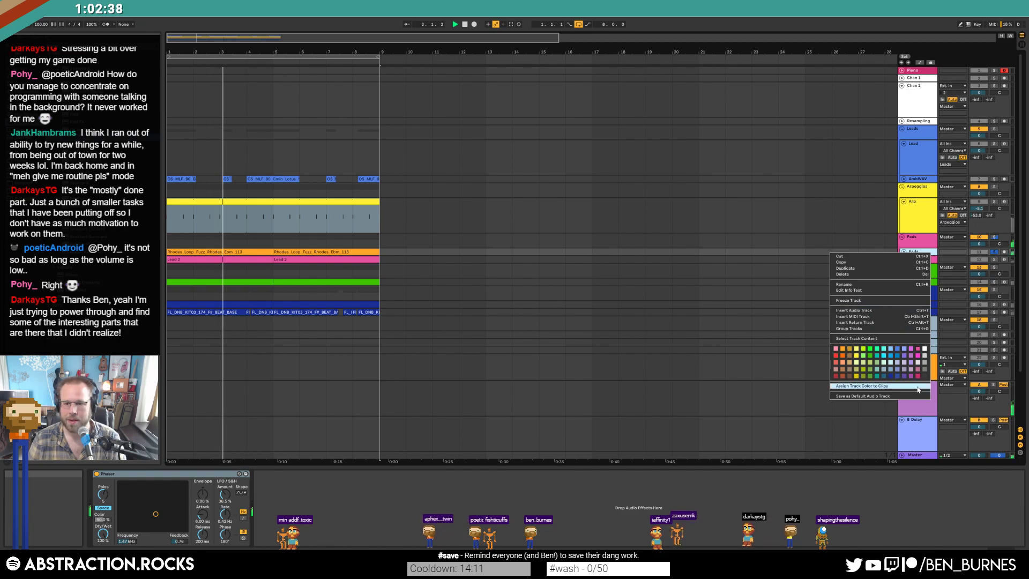
click(911, 387)
click(994, 252)
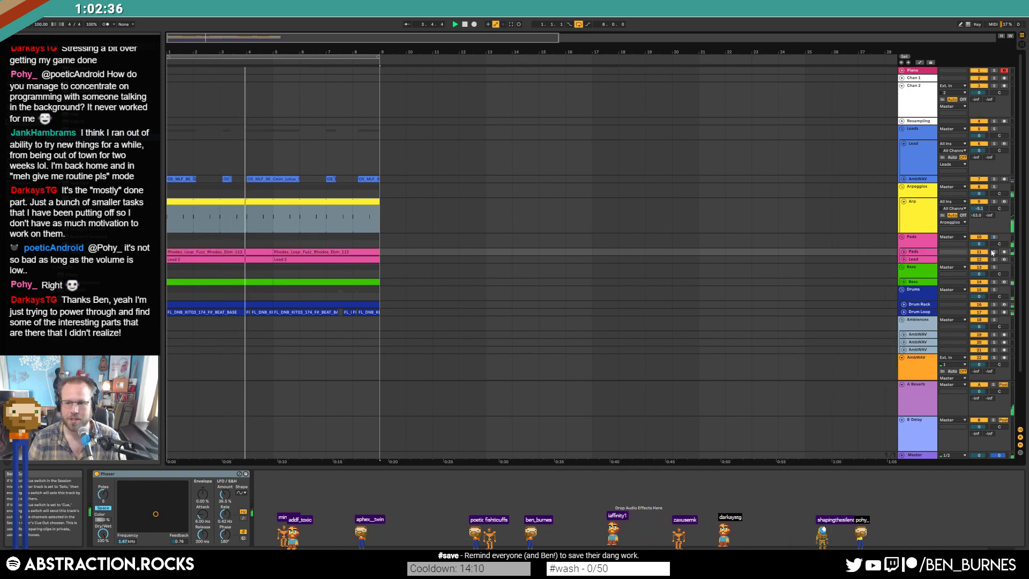
- Arm the Lead track in the Leads group and check the instrument loaded in its Kontakt
key(space)
click(921, 163)
click(1004, 145)
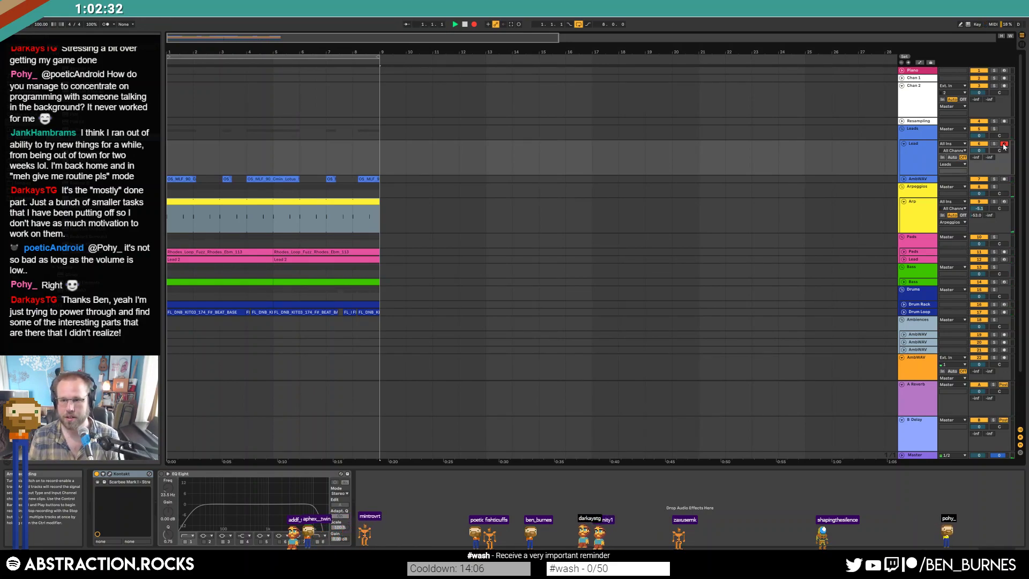
click(109, 474)
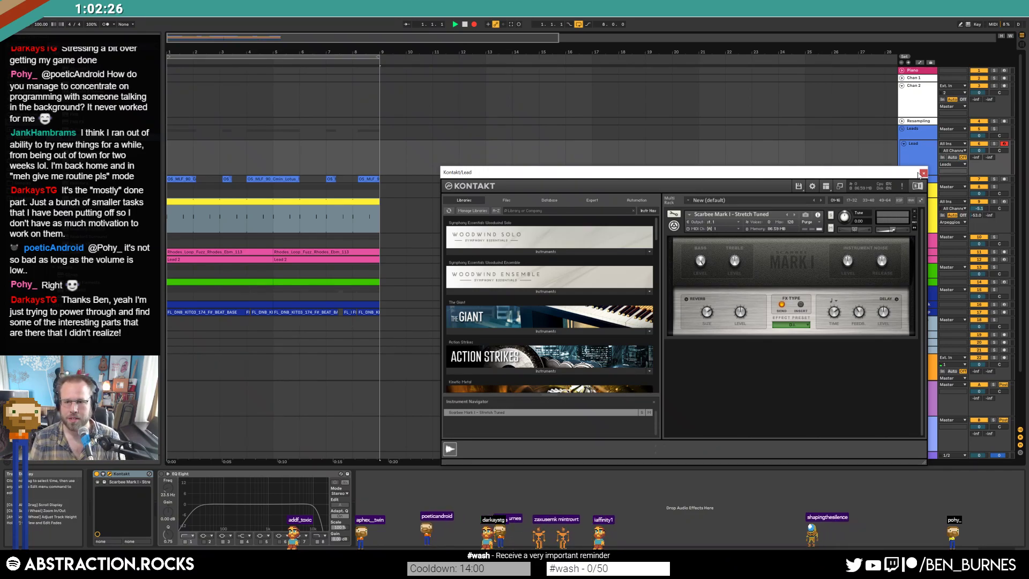
click(923, 173)
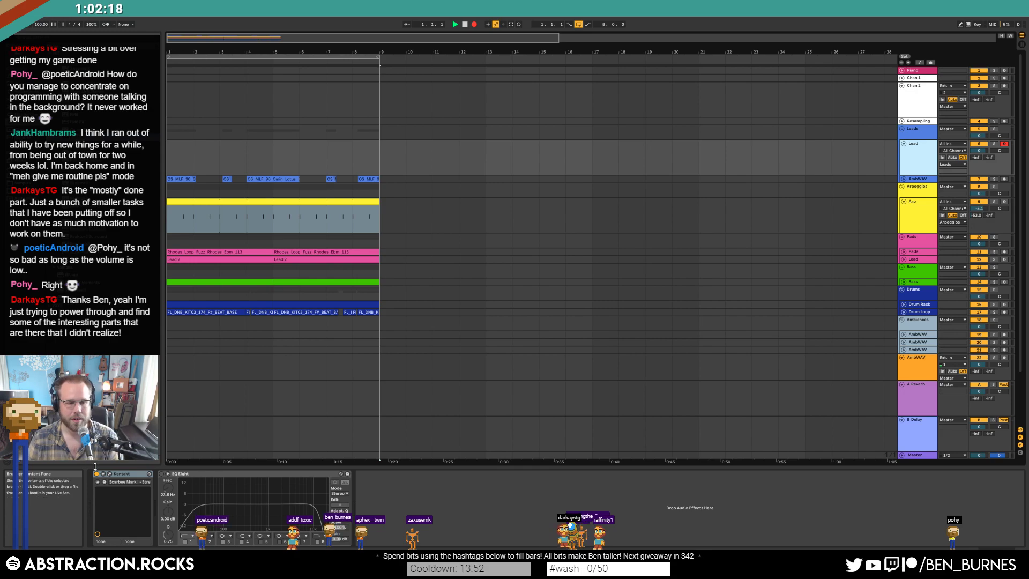
key(Delete)
drag(80, 138, 132, 471)
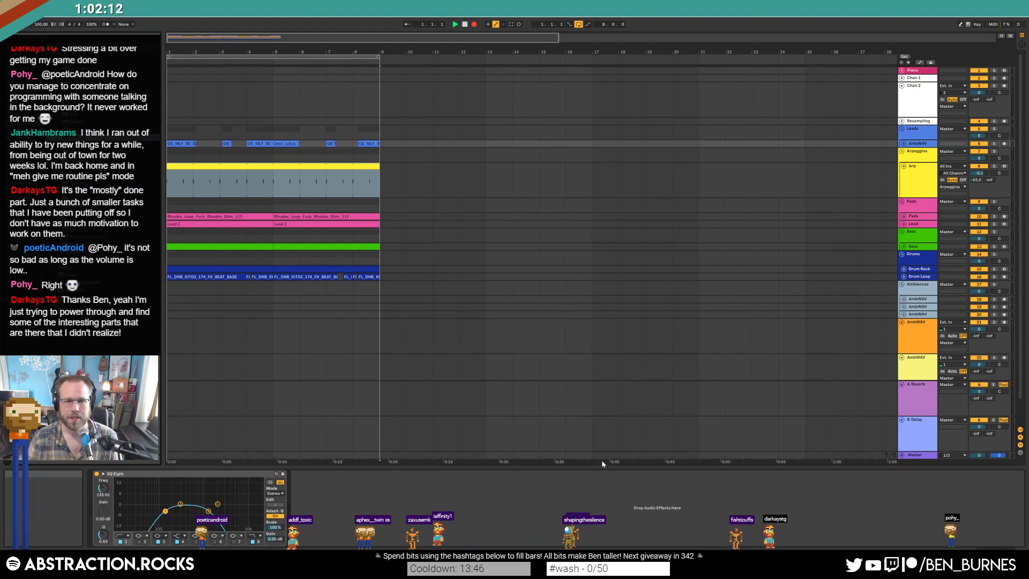
key(ctrl+z)
- Replace the Kontakt device on the Lead track with a fresh instance placed before EQ Eight
click(914, 159)
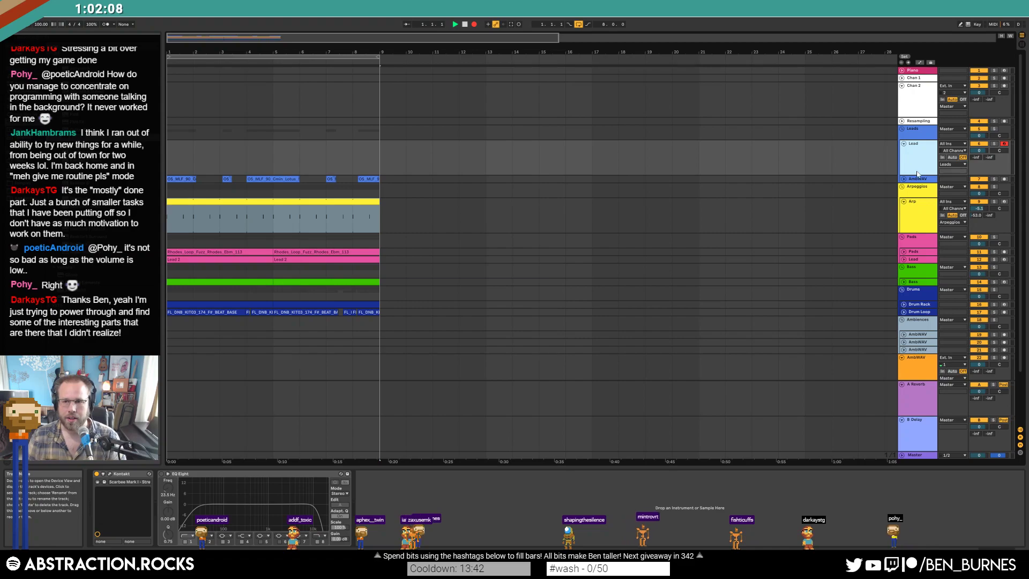
key(Delete)
key(ctrl+z)
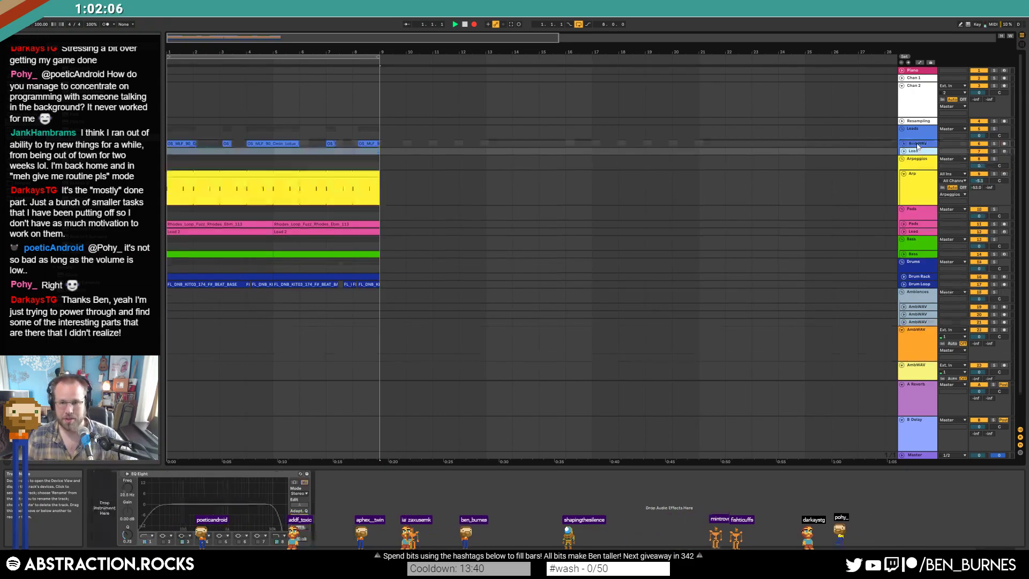
drag(69, 268, 109, 507)
- Load the Scarbee Mark I - Stretch Tuned.nki instrument from the Scarbee Vintage Keys library into the new Kontakt
drag(661, 248, 660, 301)
click(542, 297)
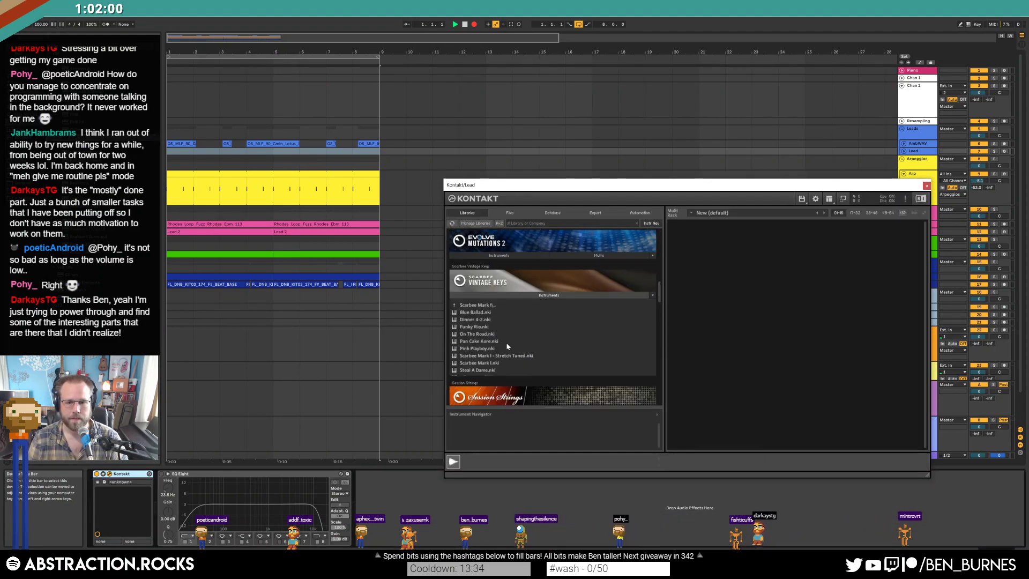
double_click(500, 356)
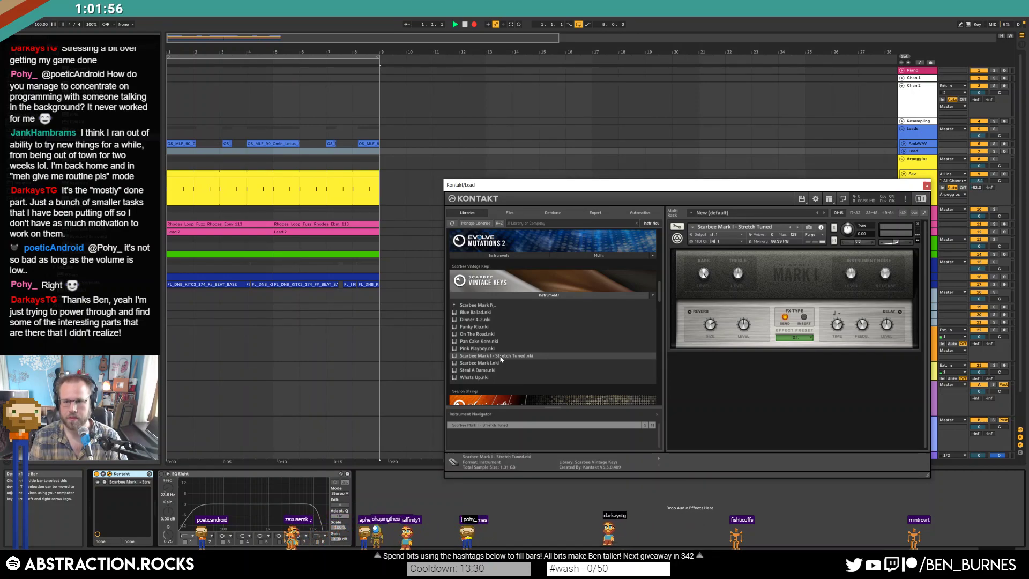
- Record an electric piano chord part on the armed Lead track and extend the recorded clip to bar 5
click(1004, 151)
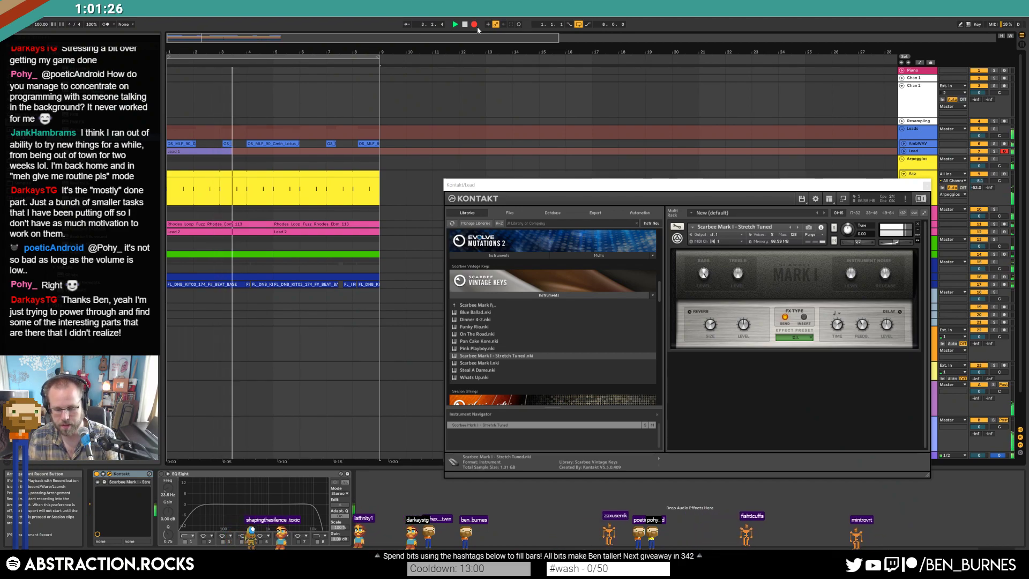
key(space)
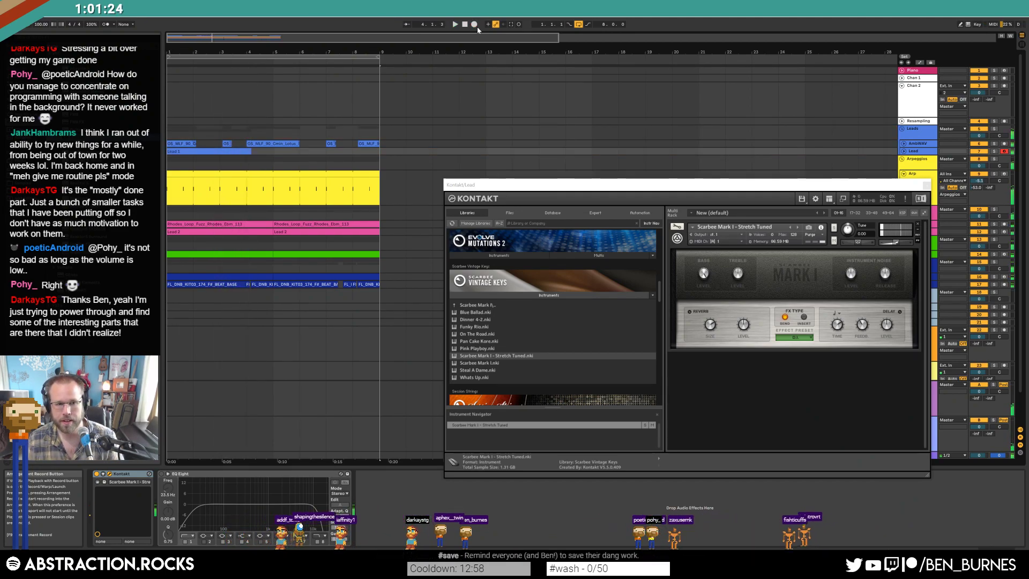
drag(251, 152, 273, 152)
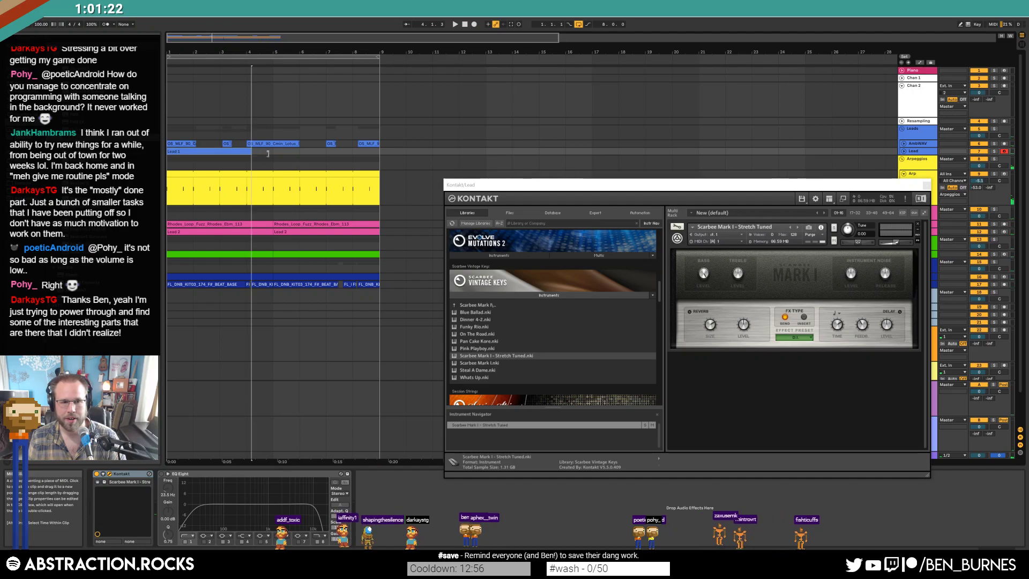
click(273, 162)
- Open the recorded Lead clip's notes and shift the second and third chords later in time
double_click(260, 152)
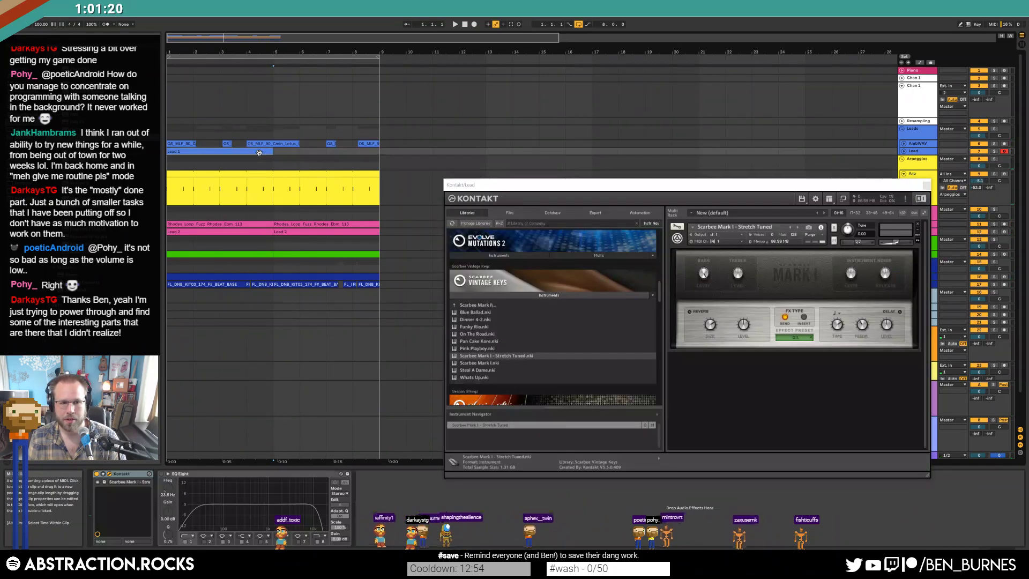
click(926, 185)
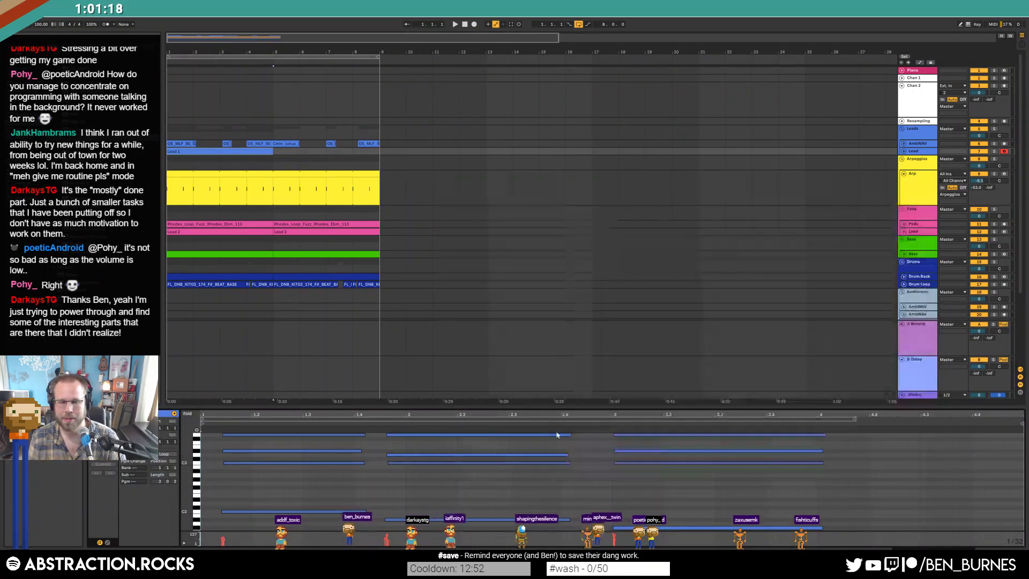
drag(385, 526, 787, 360)
key(alt+Right)
key(Right)
key(Right)
key(Right)
key(Right)
key(Right)
key(Right)
key(Right)
key(Right)
key(Right)
key(Right)
key(Right)
key(Right)
key(Right)
key(Right)
key(Right)
key(Right)
key(Right)
key(Right)
key(Right)
key(Right)
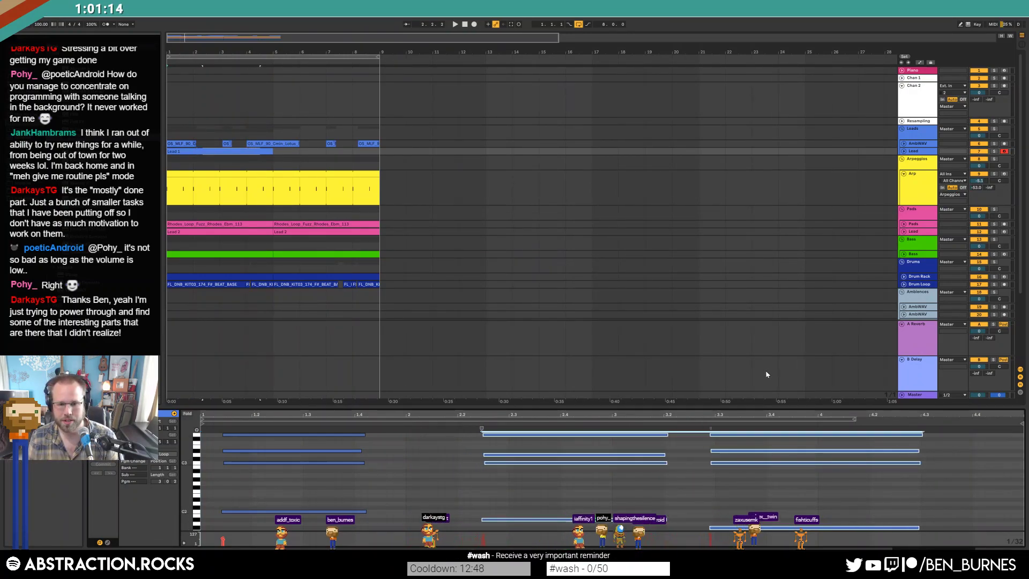
key(Right)
key(ctrl+Left)
- Move the third chord later to about beat 3 of bar 4, with the Pads track unfolded for reference
drag(777, 437, 858, 533)
key(Right)
key(Right)
key(Right)
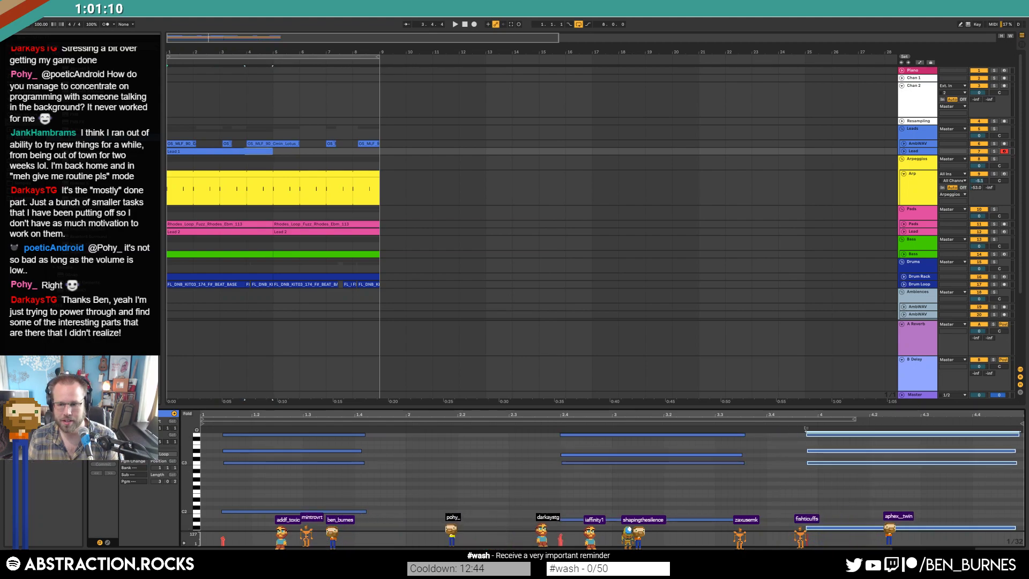
key(Right)
key(Right)
key(Right)
key(Right)
key(Right)
key(Right)
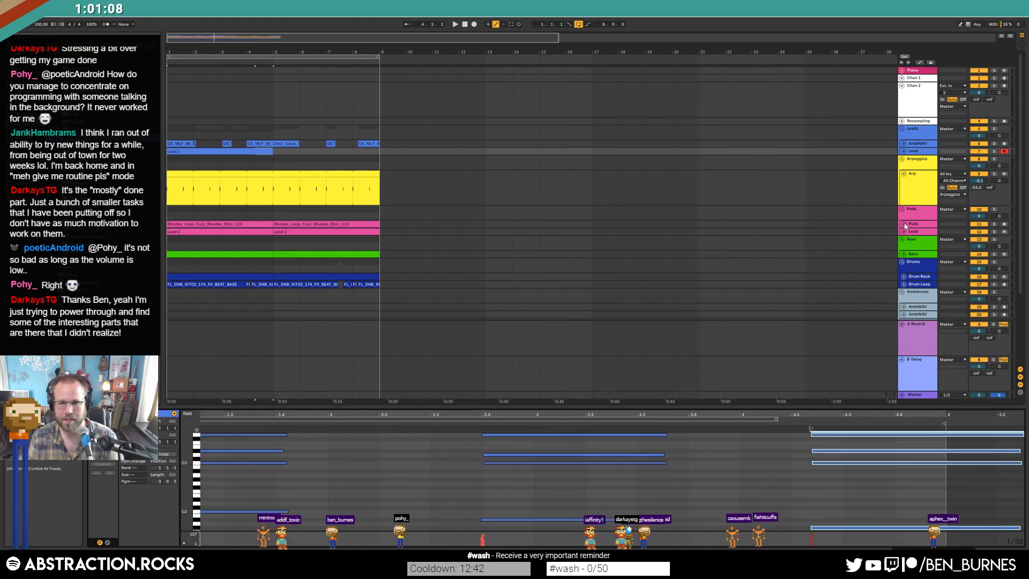
click(905, 224)
key(Right)
key(Right)
key(Right)
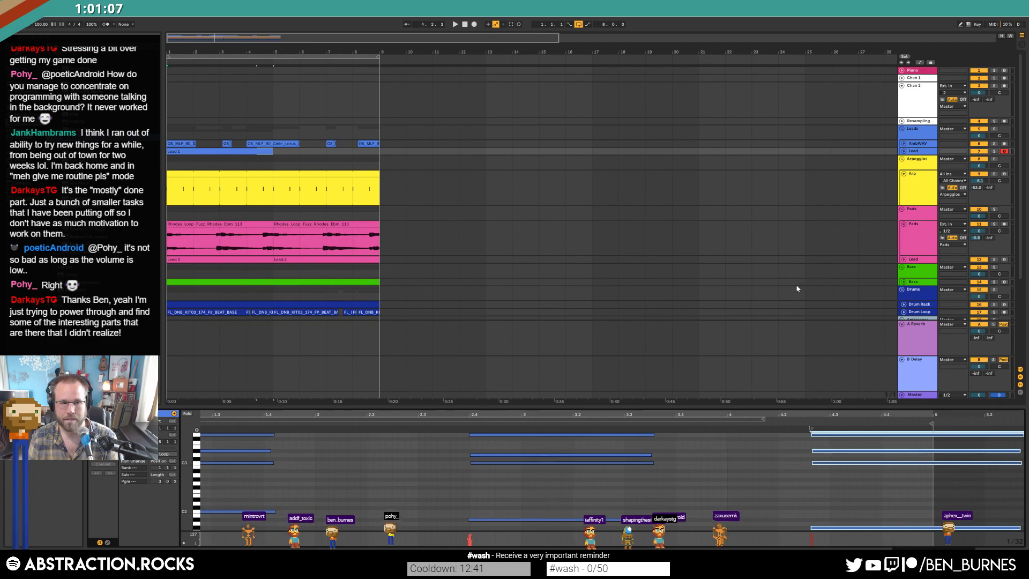
- Unfold the Lead track, nudge the third chord slightly earlier and shorten it to end at bar 5
click(903, 151)
click(904, 144)
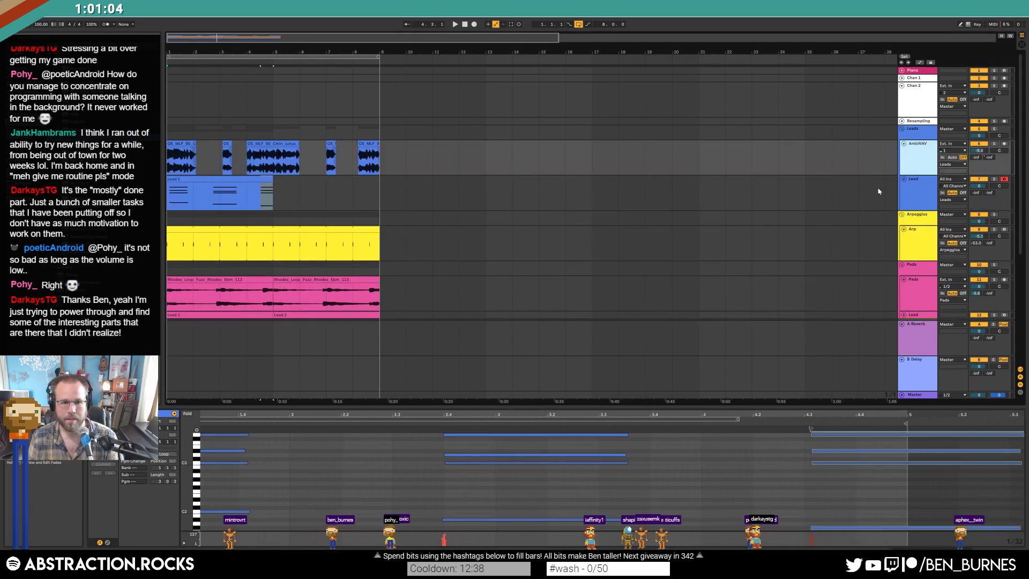
key(u)
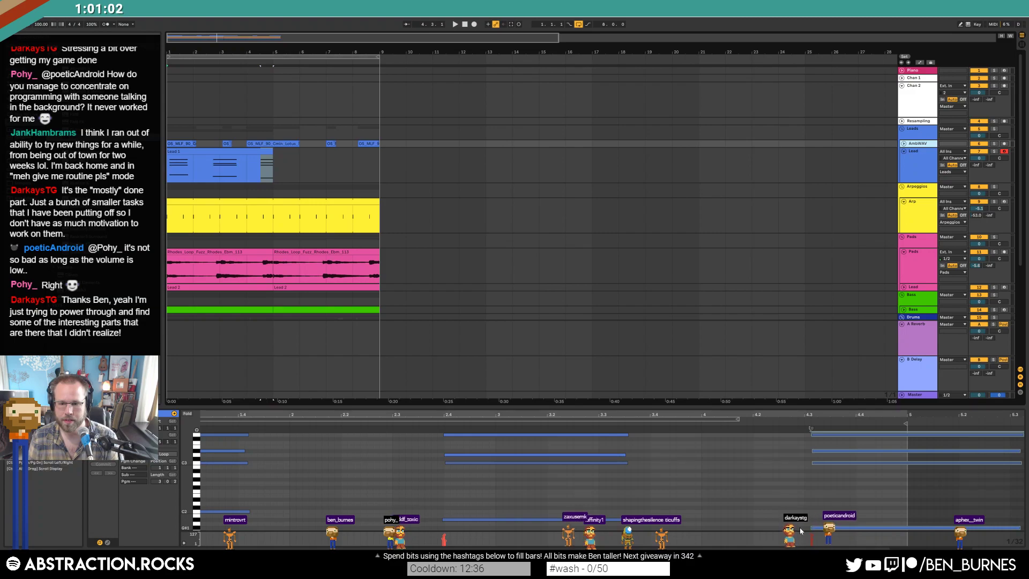
key(Left)
key(shift+Left)
key(shift+Left)
key(shift+Left)
key(shift+Left)
key(shift+Left)
key(shift+Left)
key(shift+Left)
key(shift+Left)
key(shift+Left)
key(shift+Left)
key(shift+Left)
key(shift+Left)
key(shift+Left)
key(shift+Left)
key(shift+Left)
key(shift+Left)
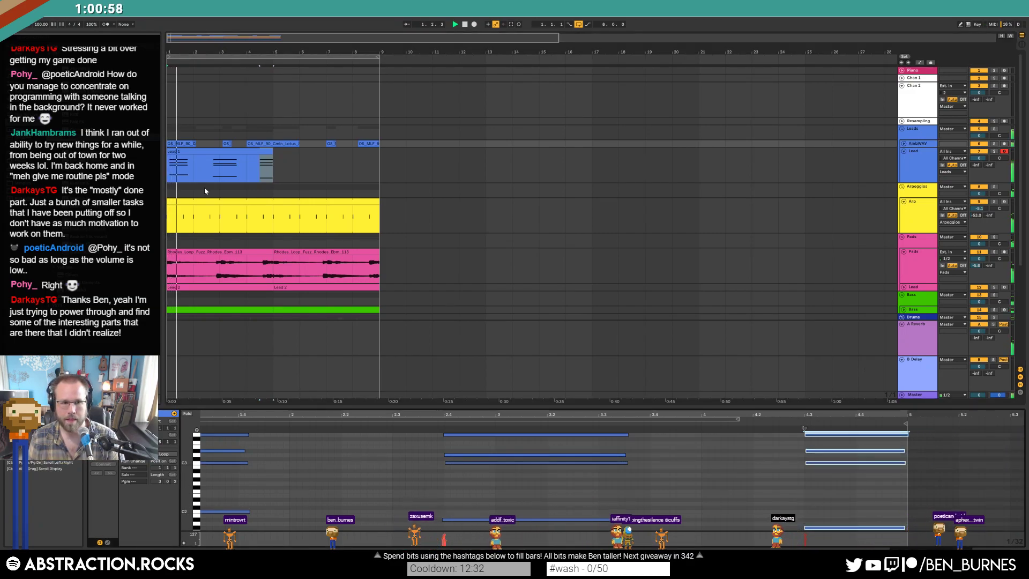
- Move the first chord to the start of the clip and lengthen it until just before the second chord
click(243, 412)
drag(244, 412, 244, 375)
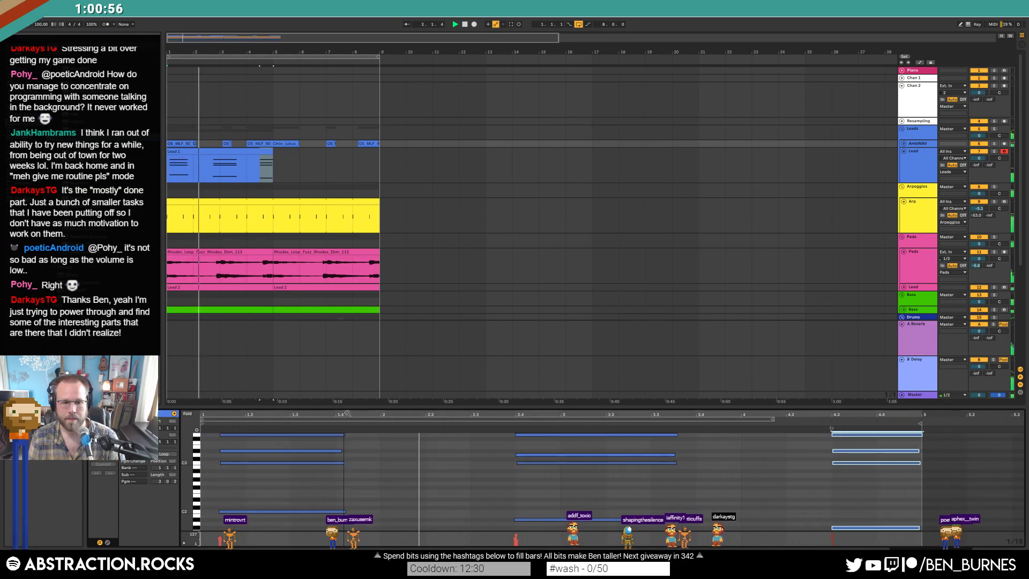
drag(360, 522, 309, 363)
key(Left)
key(Left)
key(shift+Right)
key(shift+Right)
key(shift+Right)
key(shift+Right)
key(shift+Right)
key(shift+Right)
key(shift+Right)
key(shift+Right)
key(shift+Right)
key(shift+Right)
key(shift+Right)
key(shift+Right)
key(shift+Right)
key(shift+Right)
key(shift+Right)
key(shift+Right)
key(shift+Right)
key(shift+Right)
key(shift+Left)
key(shift+Left)
- Nudge the second chord slightly later and lengthen its notes until just before the third chord
drag(694, 522, 626, 413)
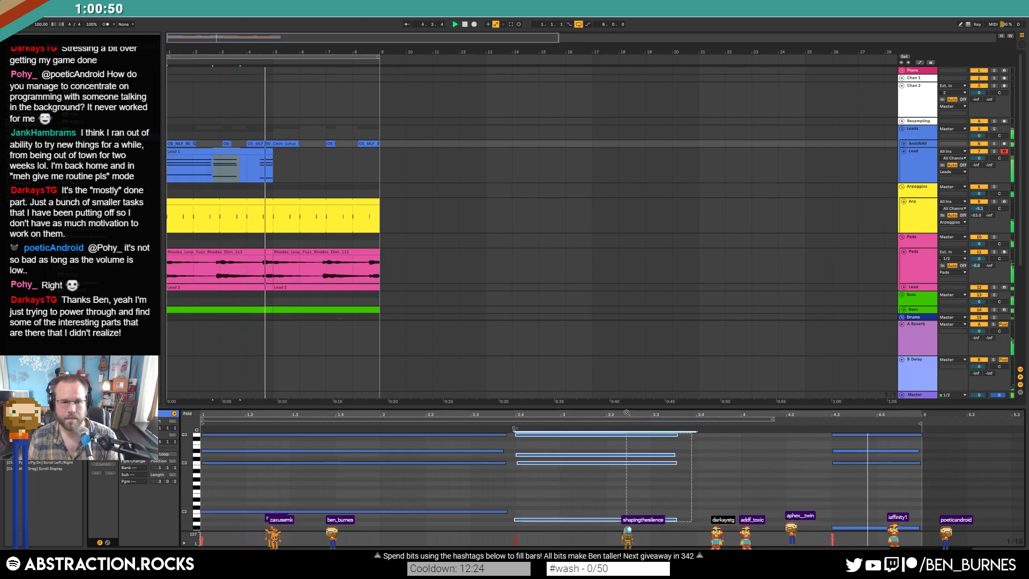
key(Right)
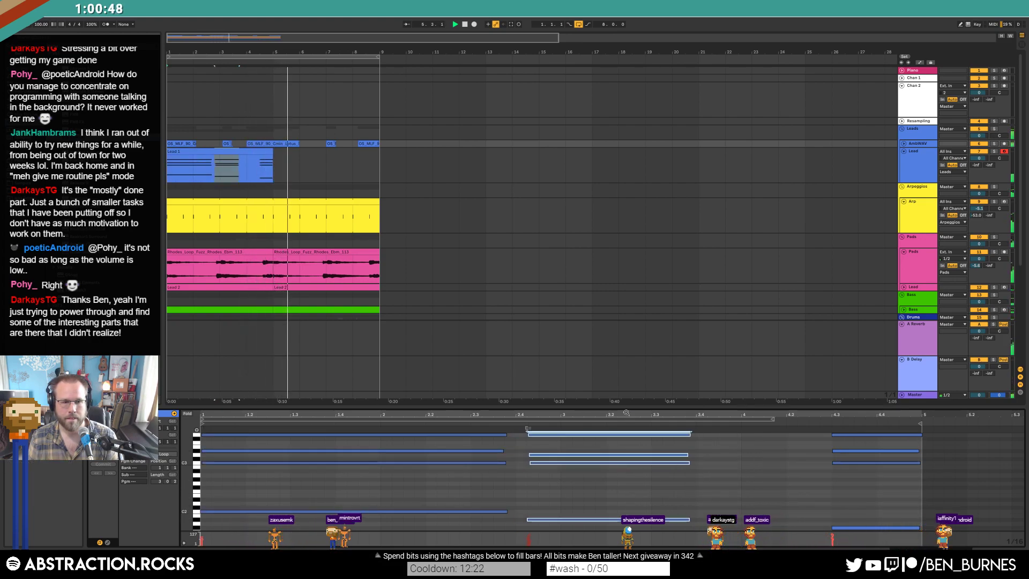
key(shift+Right)
key(shift+Right)
key(shift+Right)
key(shift+Right)
key(shift+Right)
key(shift+Right)
key(shift+Right)
key(shift+Right)
key(shift+Right)
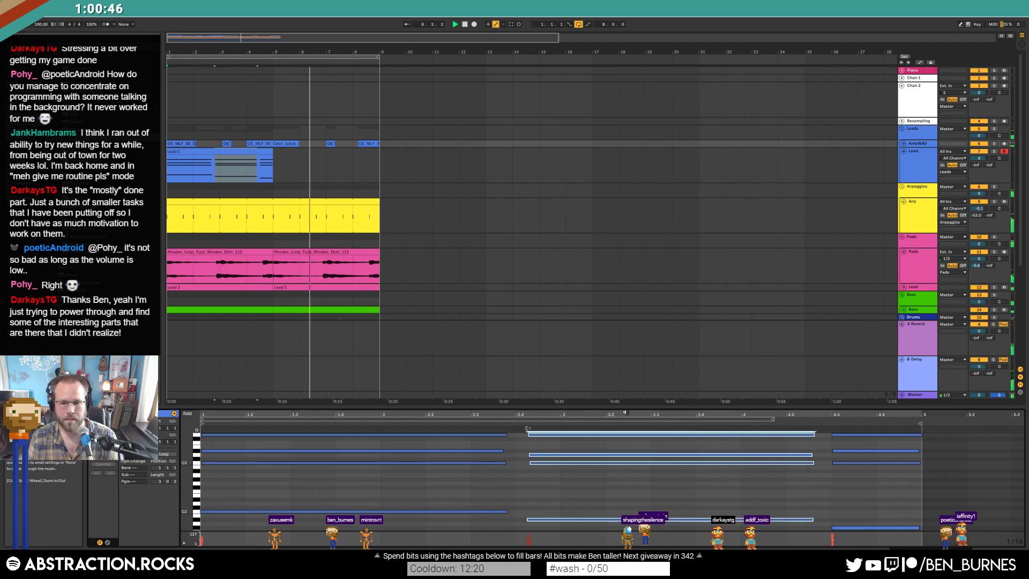
- Lengthen the first chord's notes a little more to close the gap before the second chord
drag(495, 529, 441, 395)
key(shift+Right)
key(shift+Right)
click(98, 458)
click(98, 461)
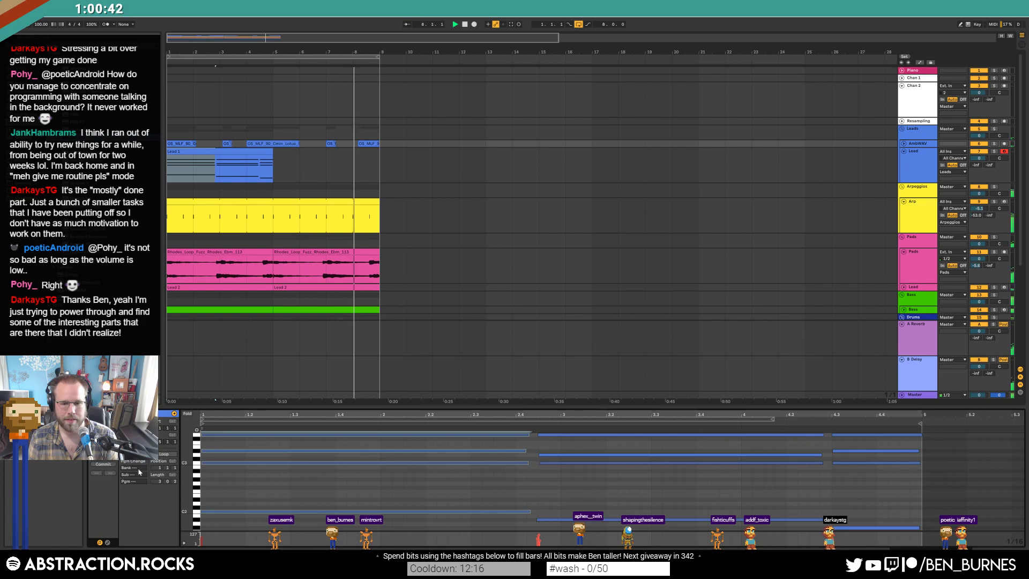
- Extend the Lead clip to bar 9 and loop its first four bars
drag(272, 152, 379, 153)
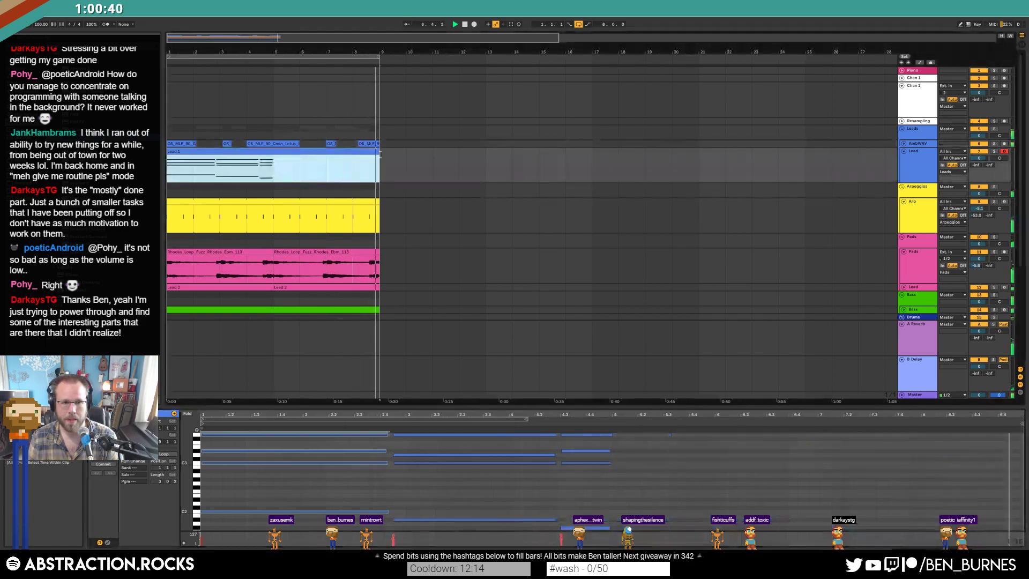
click(164, 454)
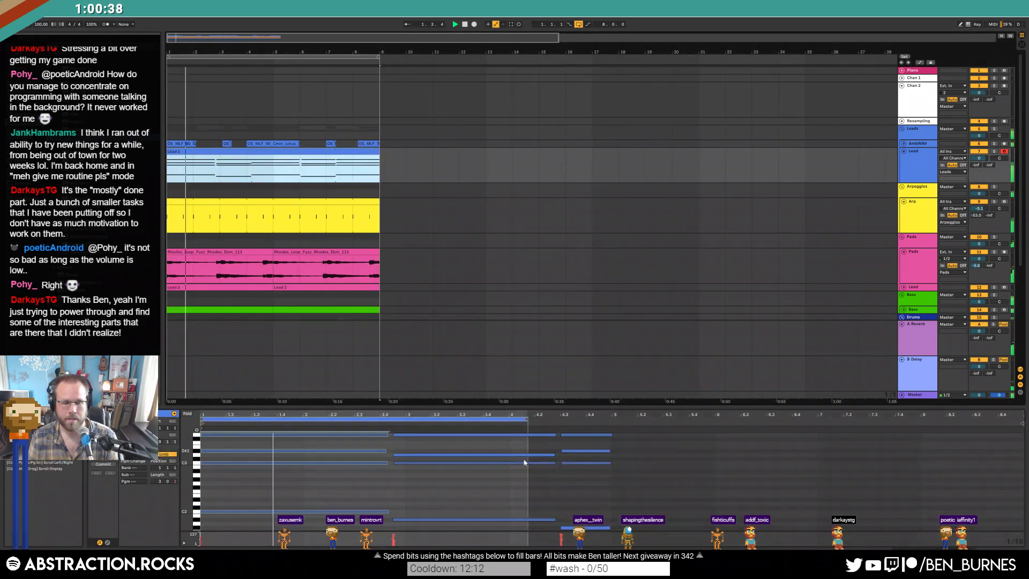
drag(532, 416, 621, 445)
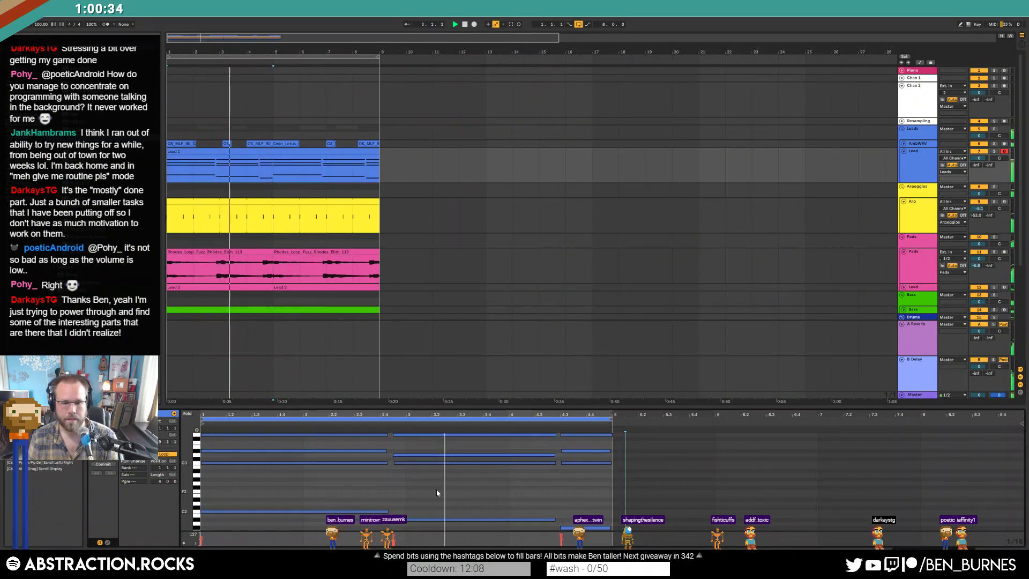
- Check the notes of the second and third chords and raise the third chord's bass note
click(429, 434)
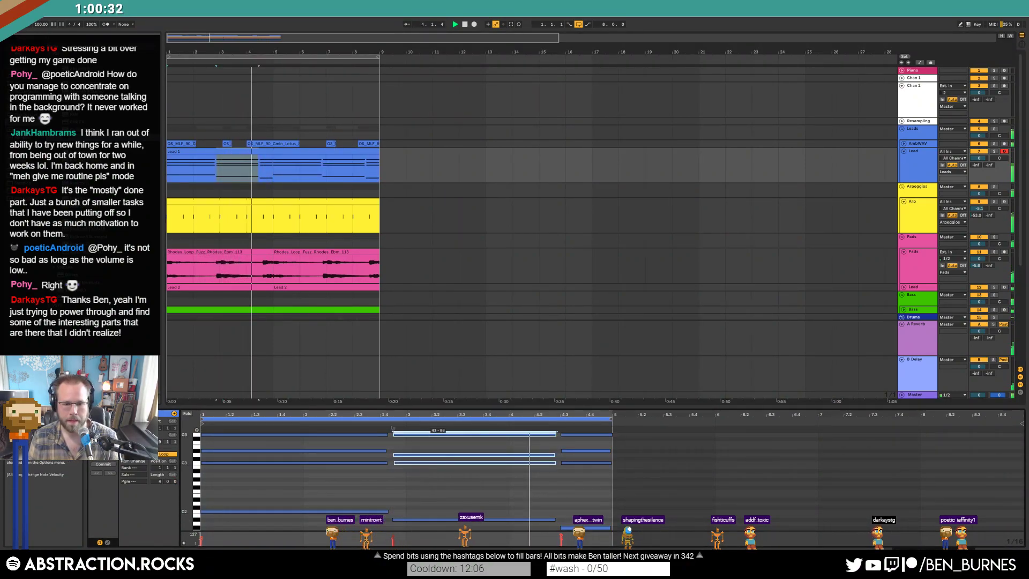
click(572, 527)
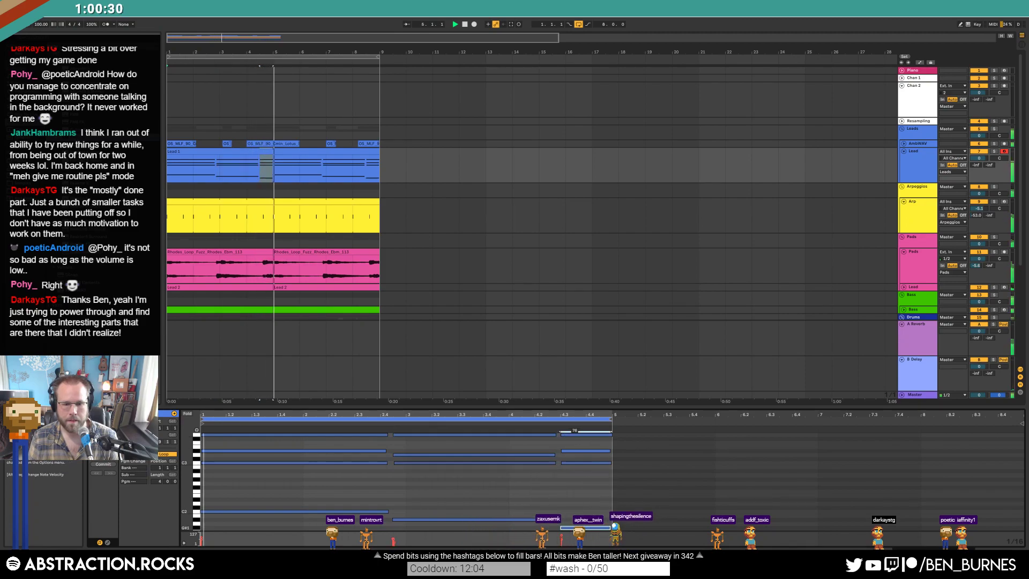
drag(570, 459, 579, 433)
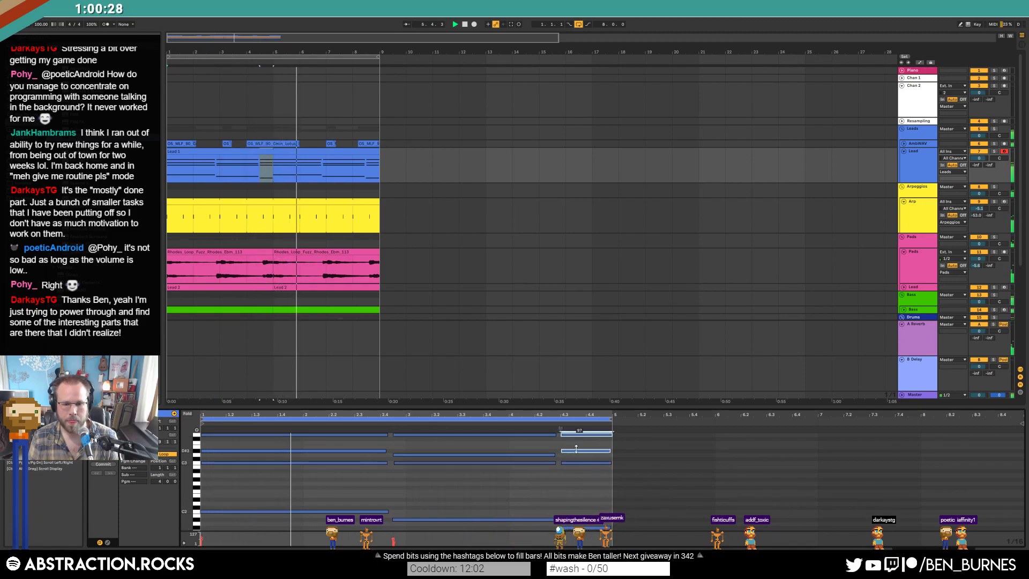
drag(581, 528, 581, 503)
click(533, 490)
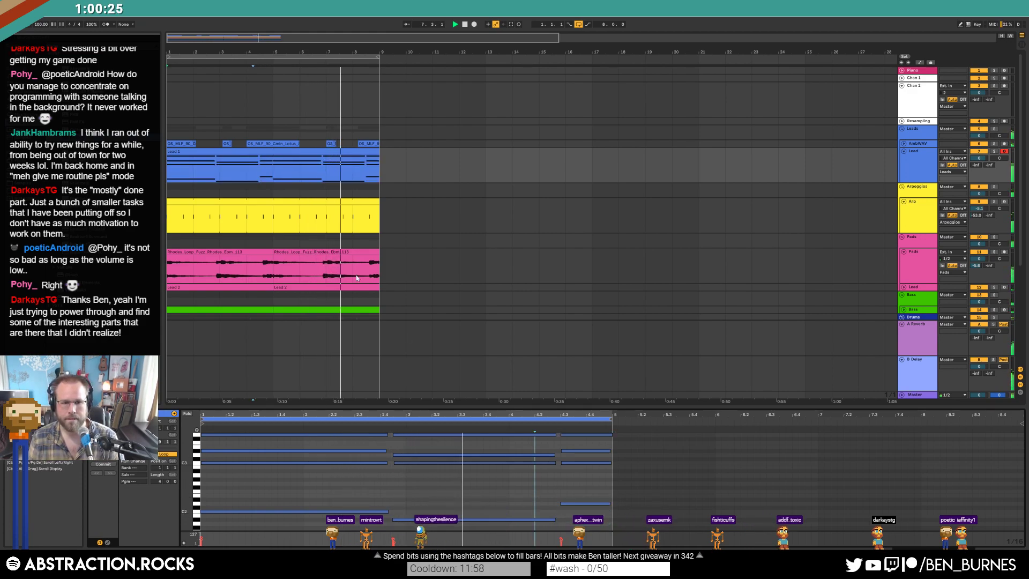
- Try recording an overdubbed melody pass over the looped Lead clip
click(340, 154)
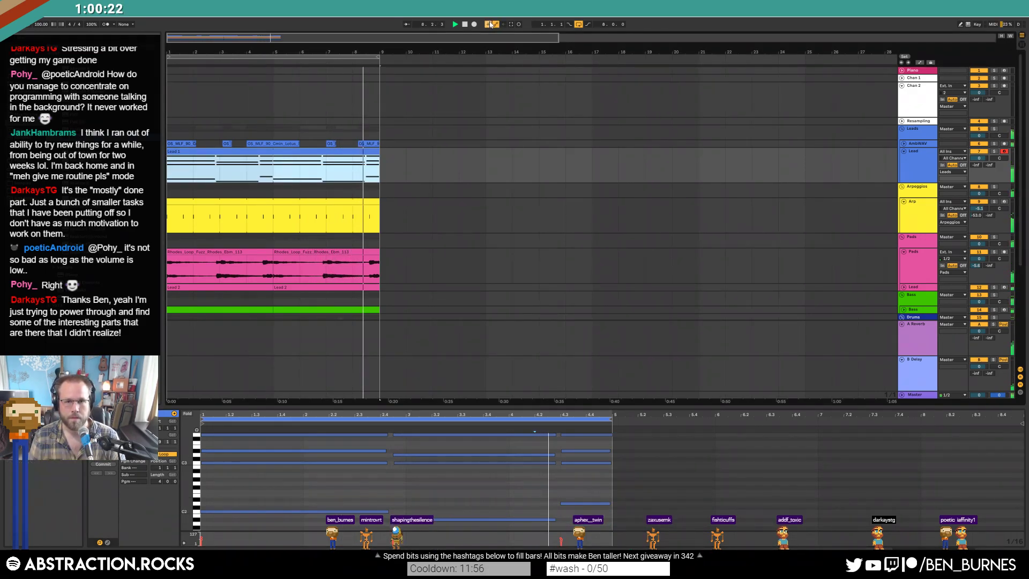
key(F9)
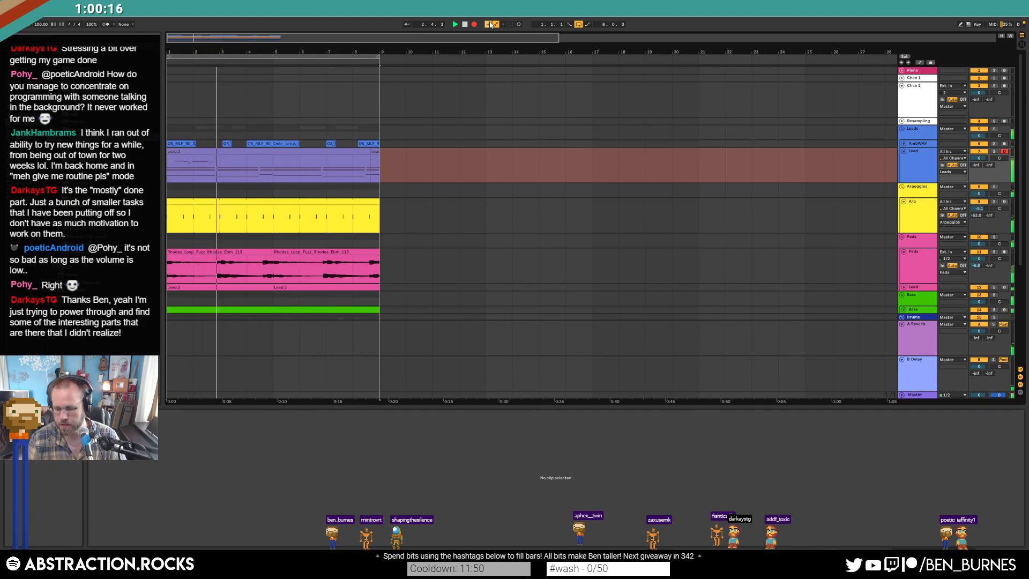
key(space)
- Erase the 64-Hold Pedal envelope from the Lead clip and restore the clip's length to bar 9
click(369, 164)
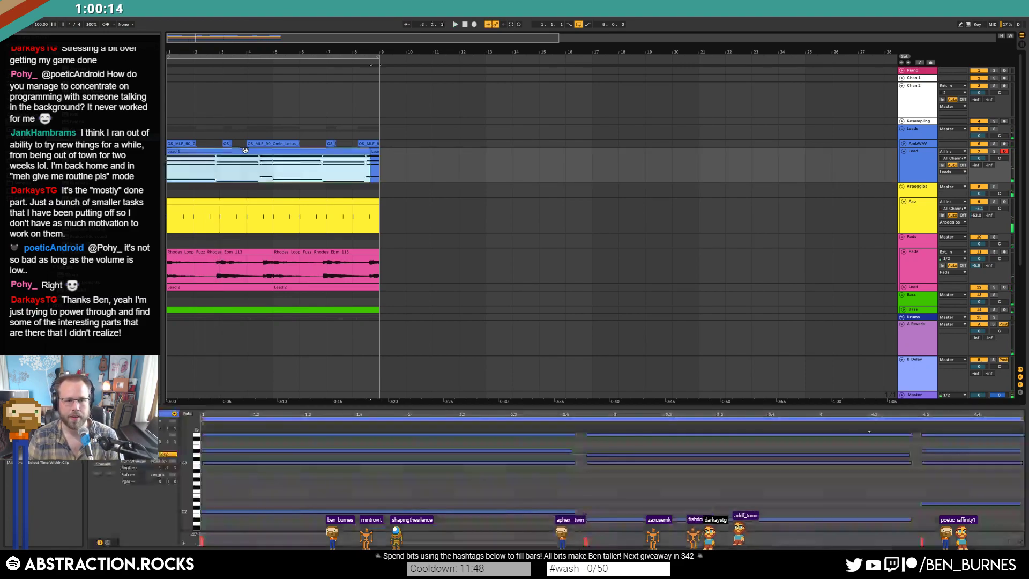
click(197, 428)
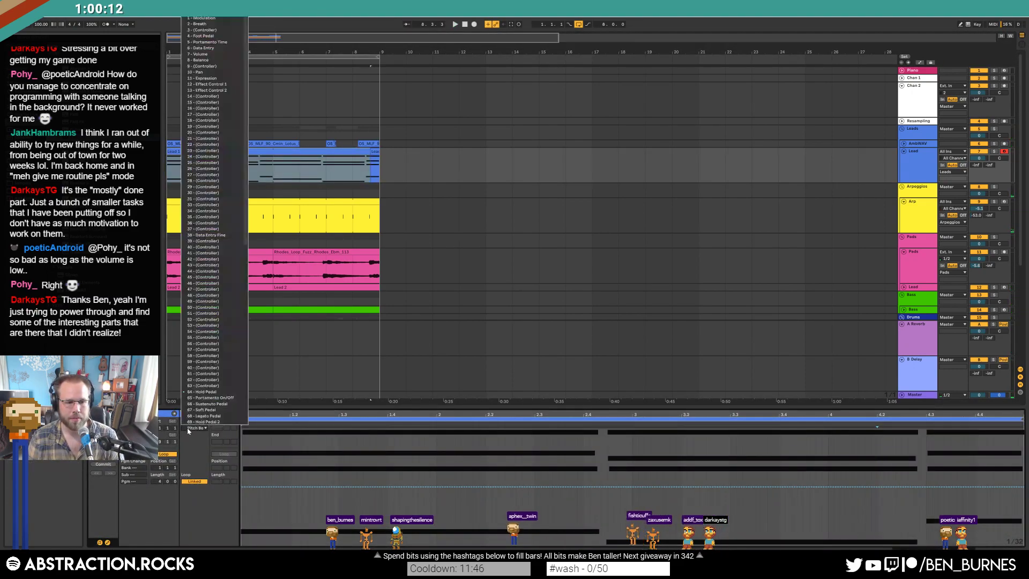
click(206, 395)
key(b)
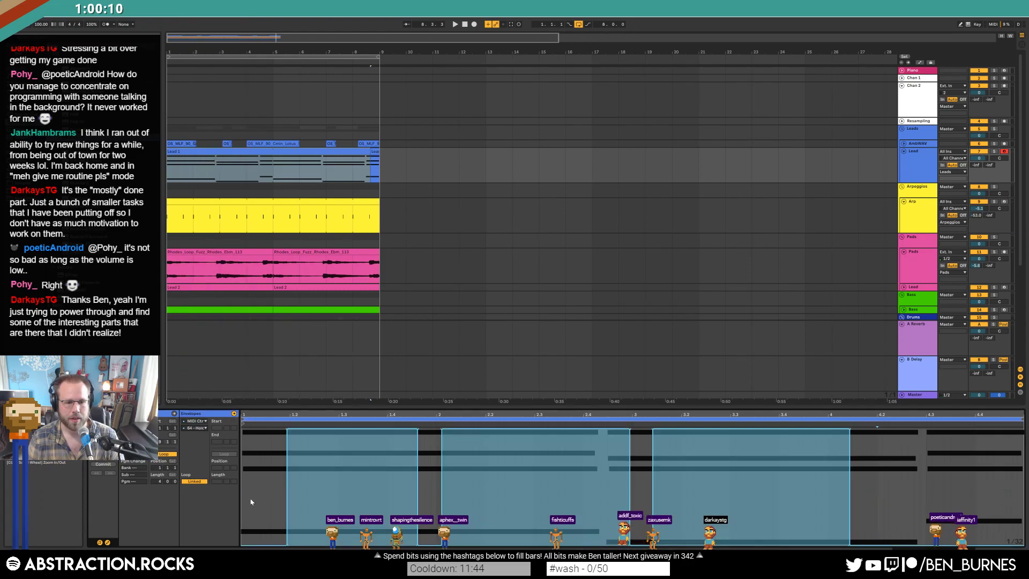
drag(257, 544, 879, 544)
key(b)
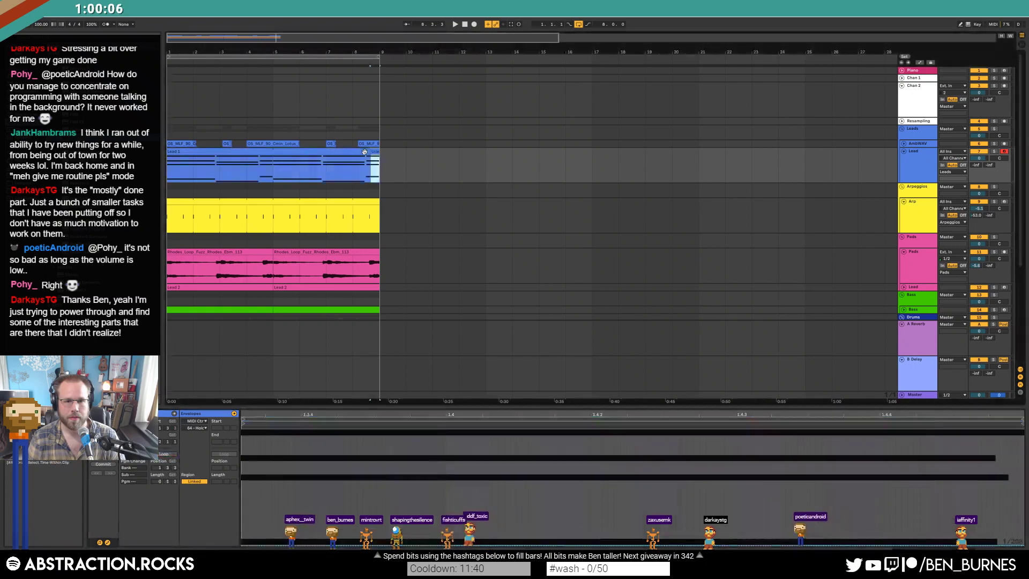
click(359, 154)
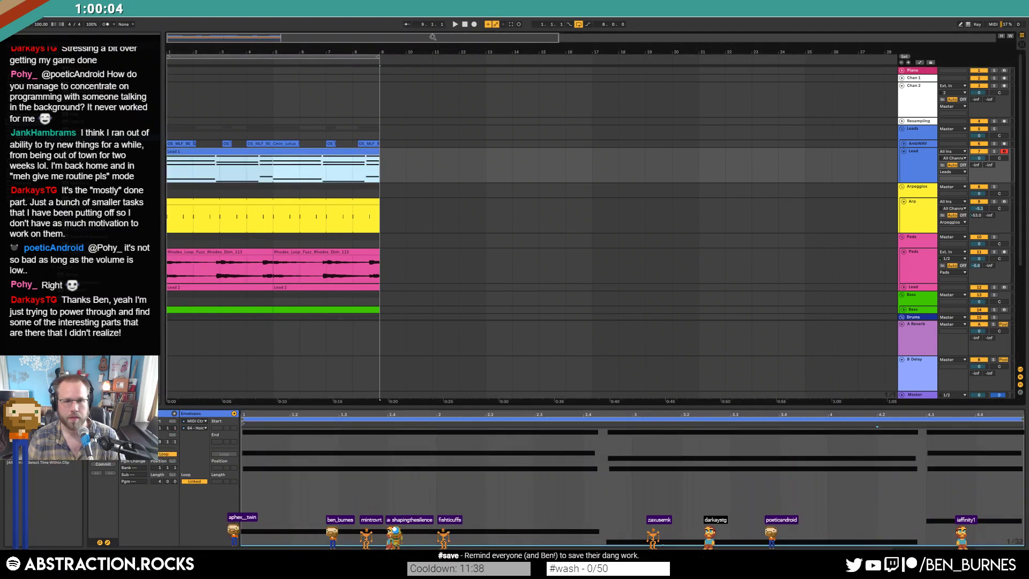
- Try recording another melody take over the Lead chords and undo it
click(465, 25)
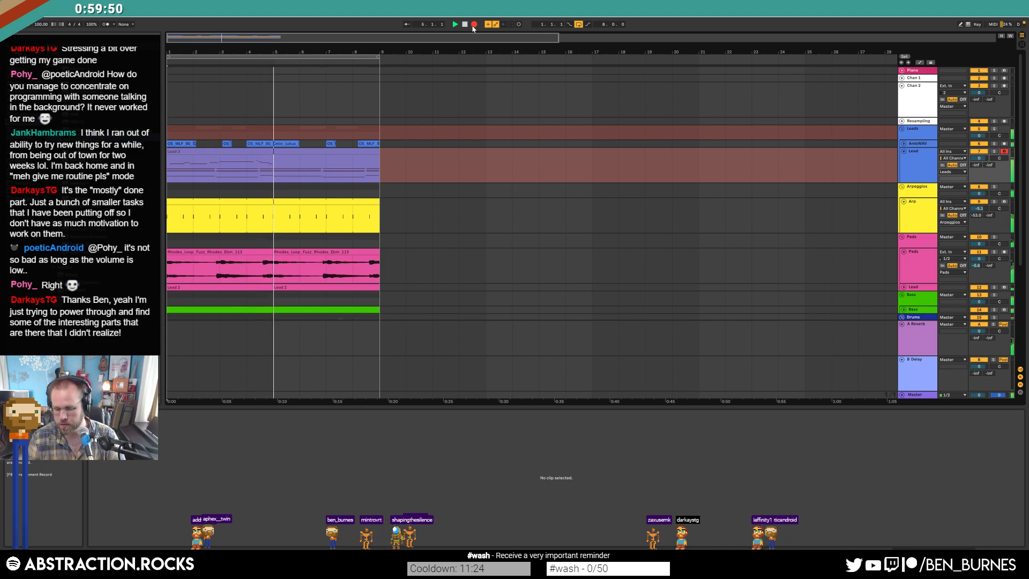
key(space)
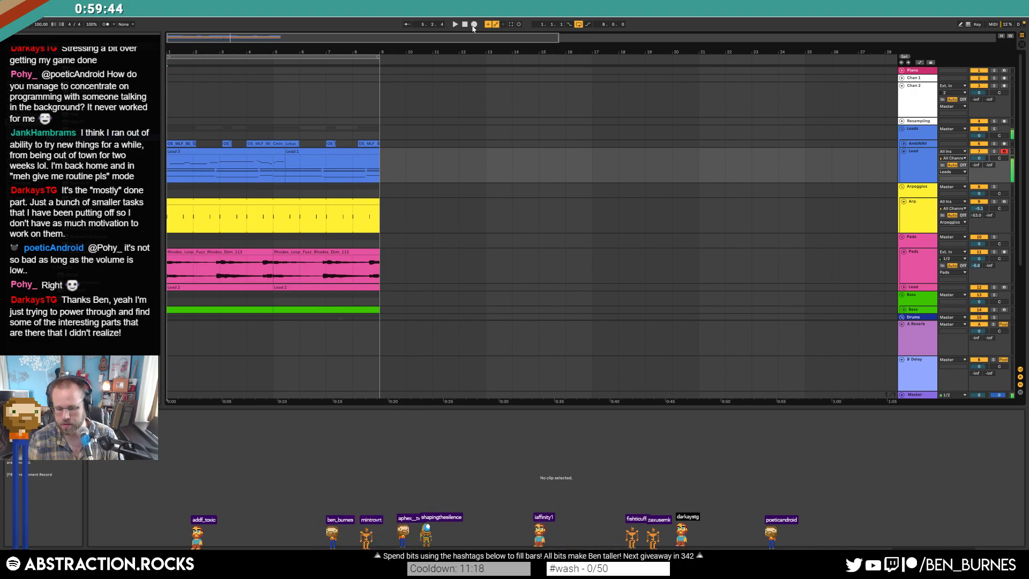
key(ctrl+z)
- Try an overdubbed melody take over the looped Lead chords and inspect the recorded clip
key(F9)
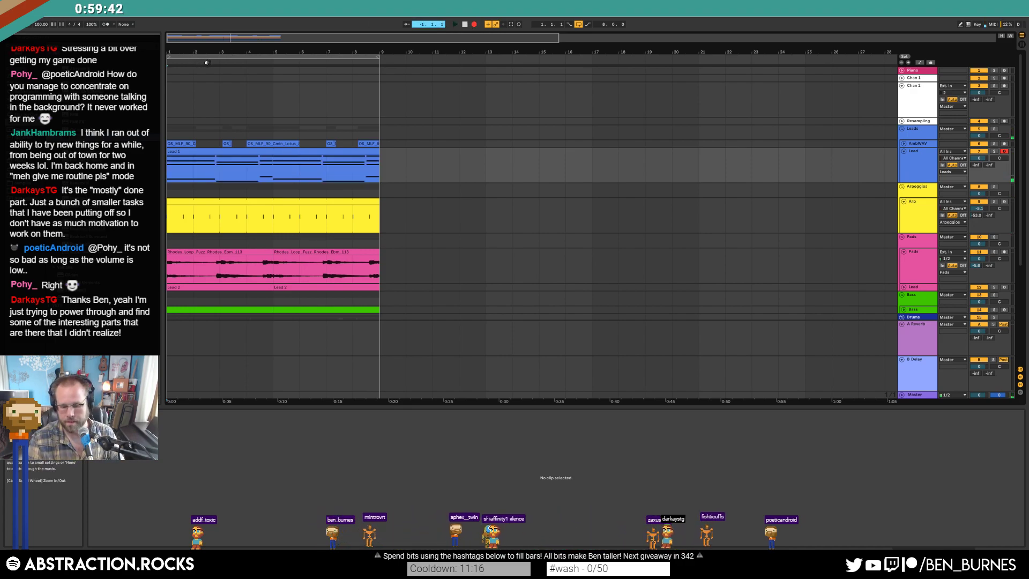
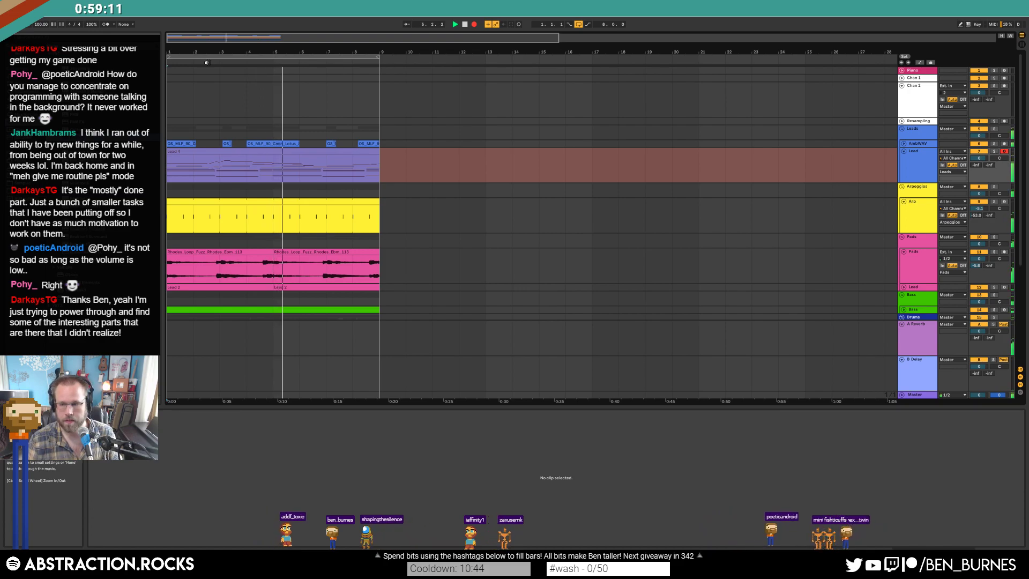
key(space)
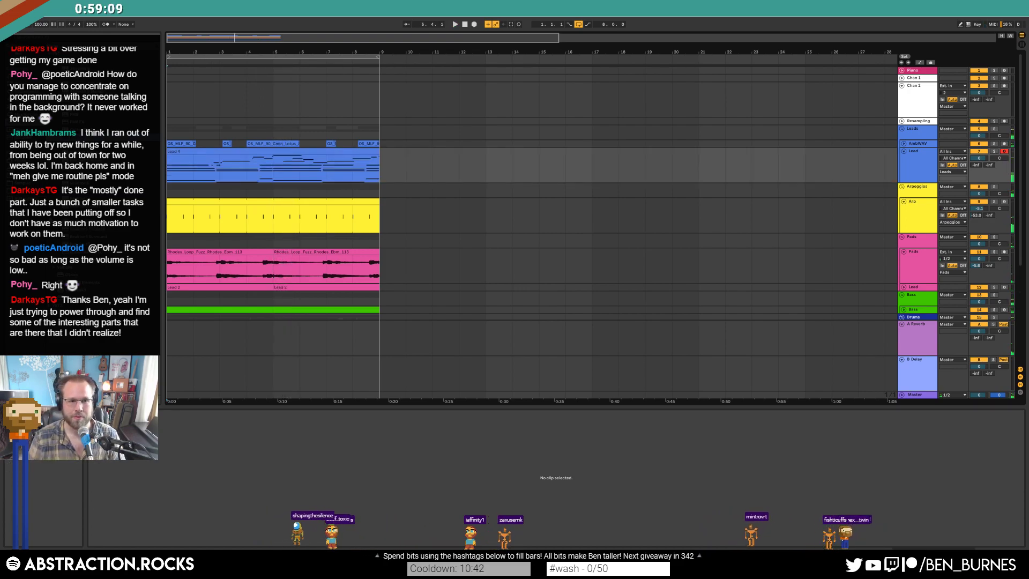
click(246, 155)
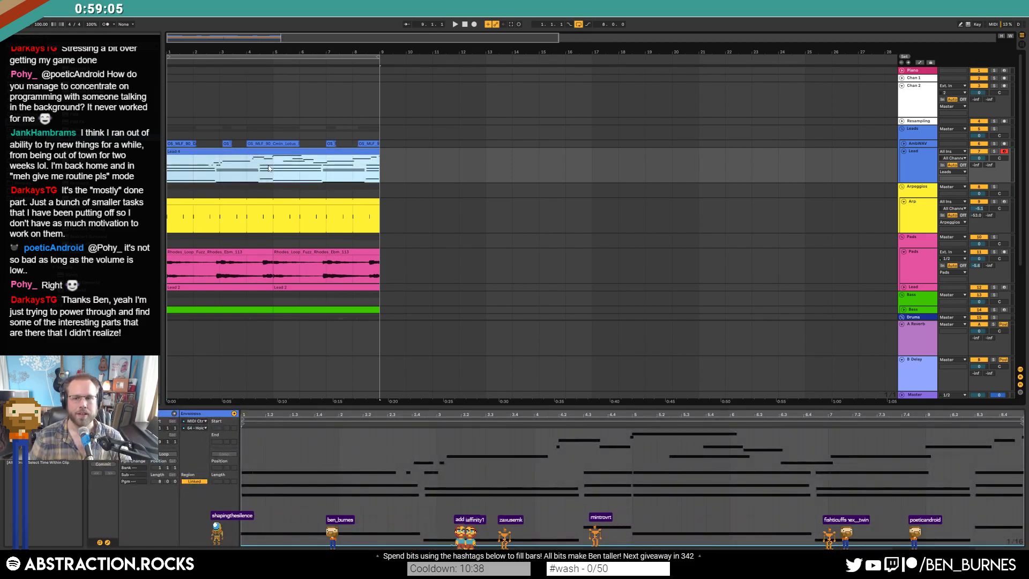
click(848, 214)
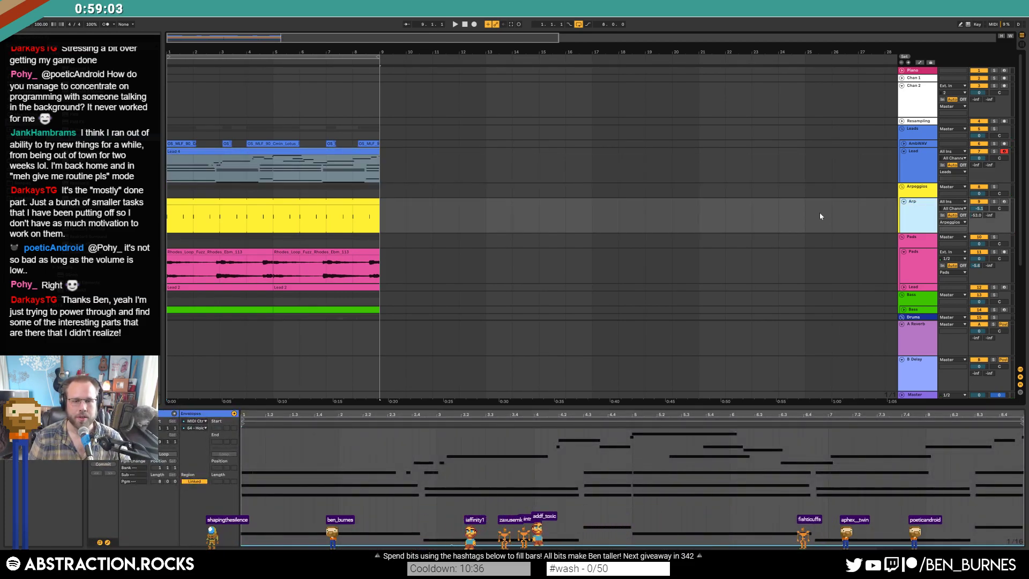
- Try adding a higher note on the second sixteenth of the Arp clip's pattern and audition it
click(369, 204)
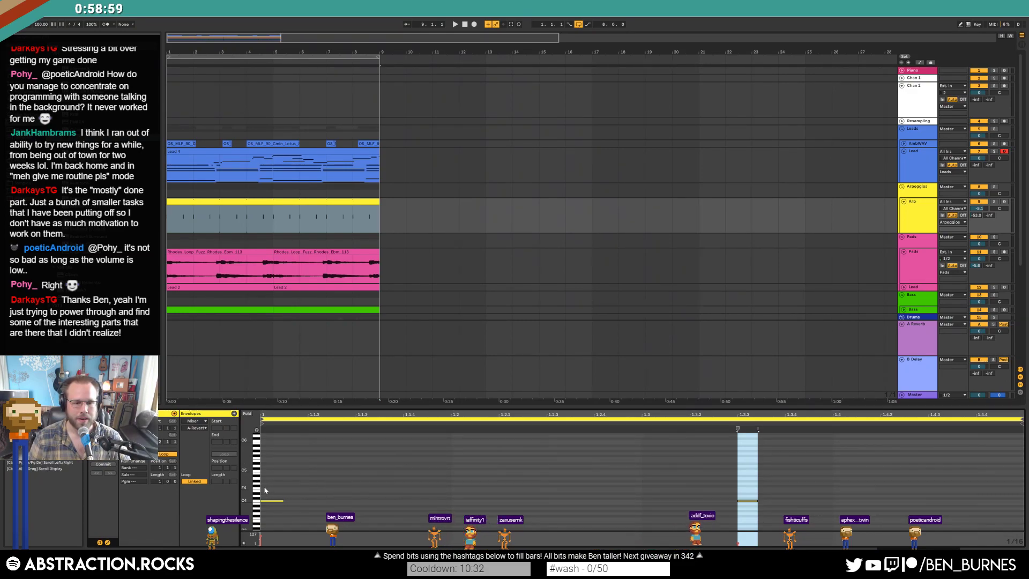
drag(265, 490, 304, 520)
key(Up)
key(Up)
key(Up)
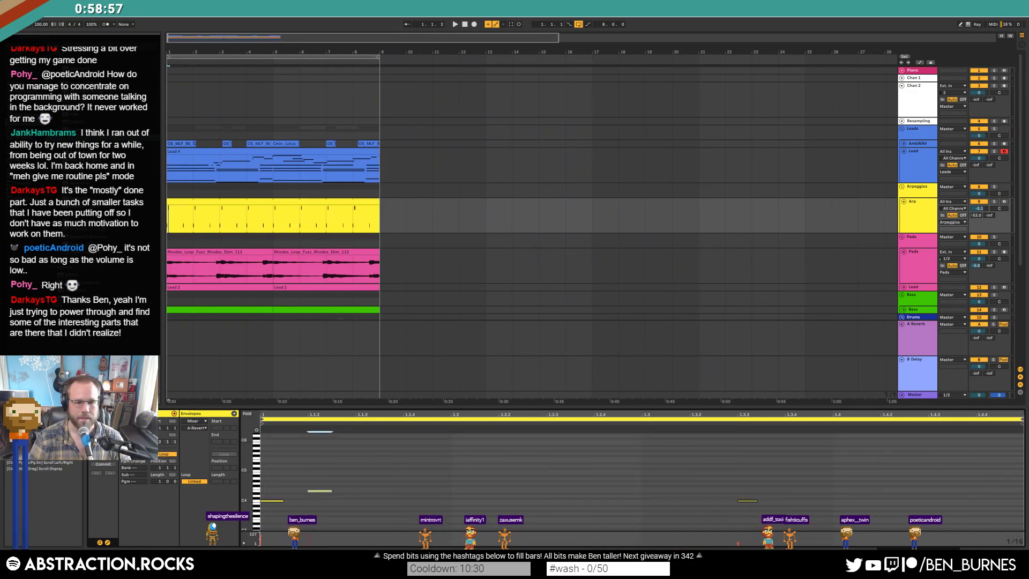
key(Up)
key(space)
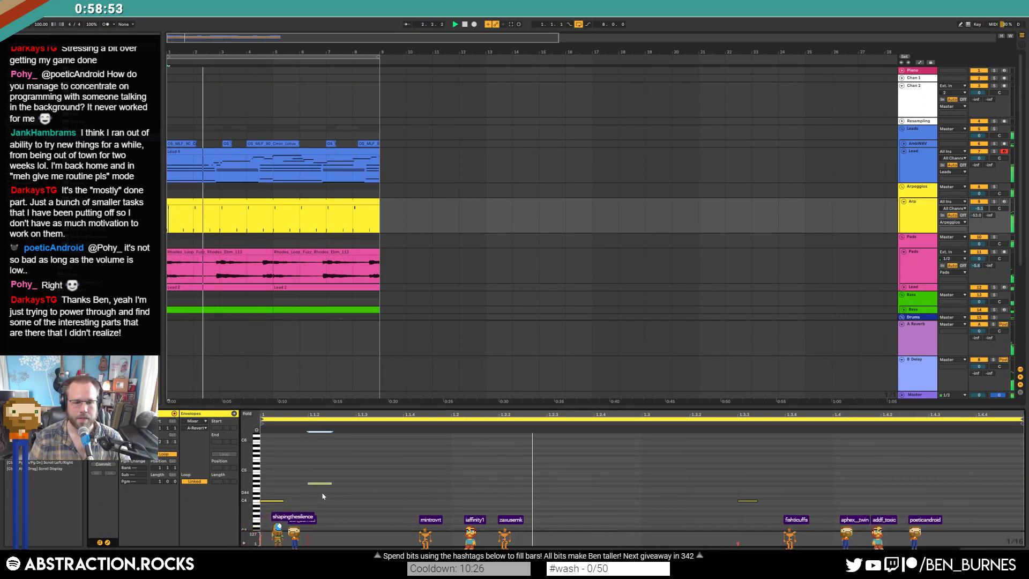
key(space)
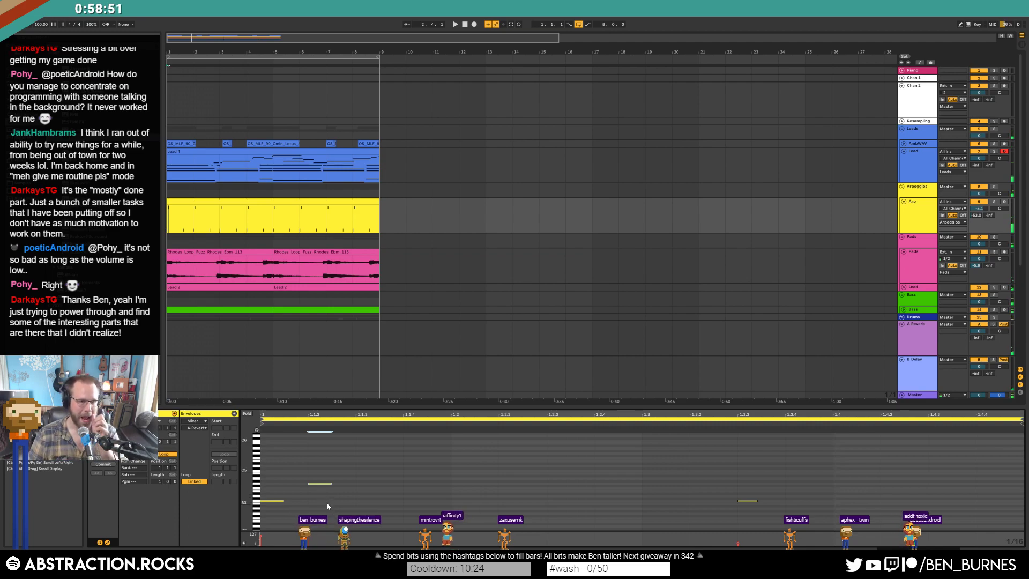
- Delete the overdubbed melody notes above the chords in the Lead clip
click(317, 152)
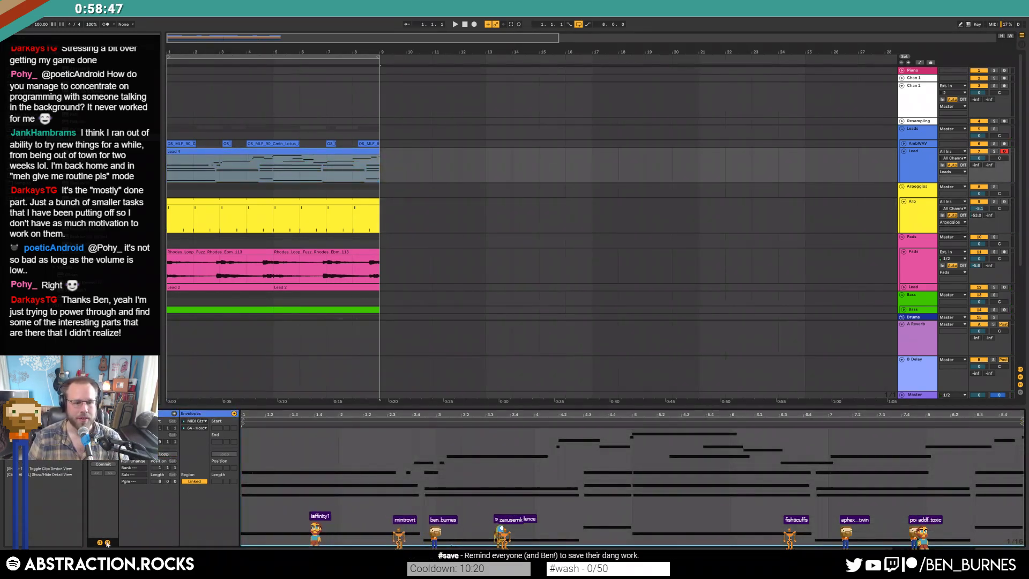
scroll(222, 467, down, 2)
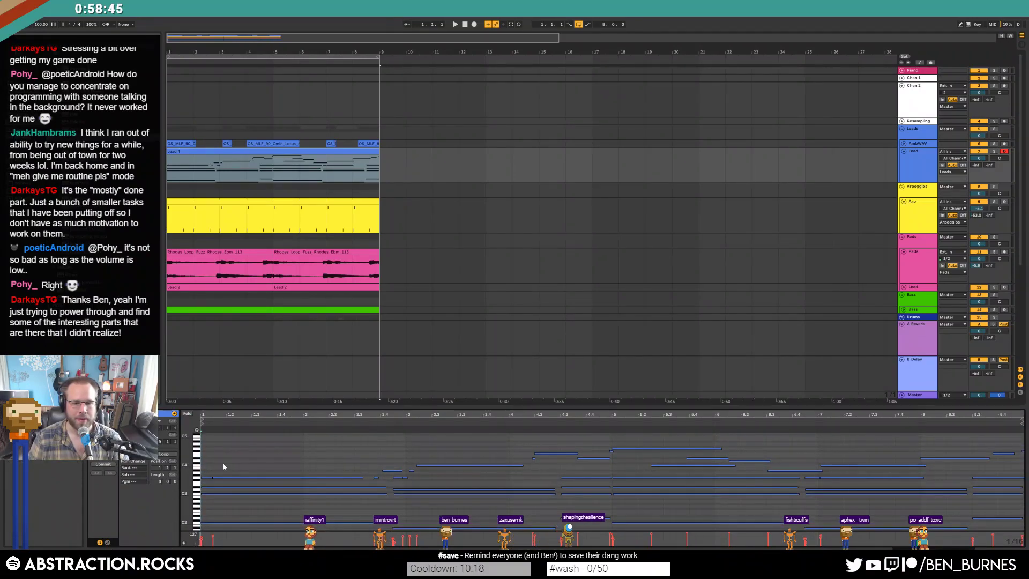
drag(206, 439, 1007, 466)
key(Delete)
drag(353, 457, 433, 480)
key(Delete)
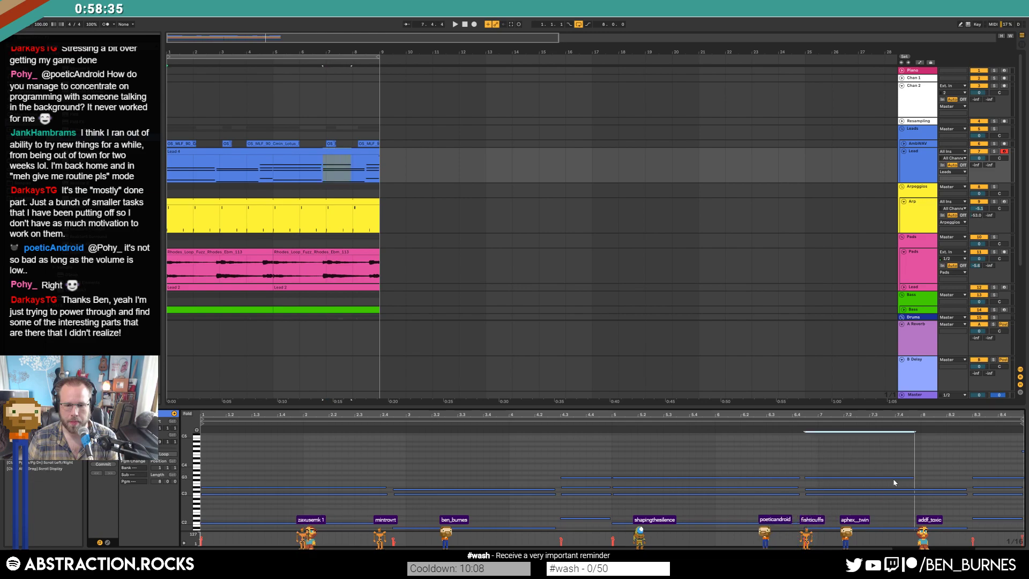
- Lengthen the top note of the chord starting just before bar 7 to the chord's end and raise it three semitones
drag(914, 477, 959, 477)
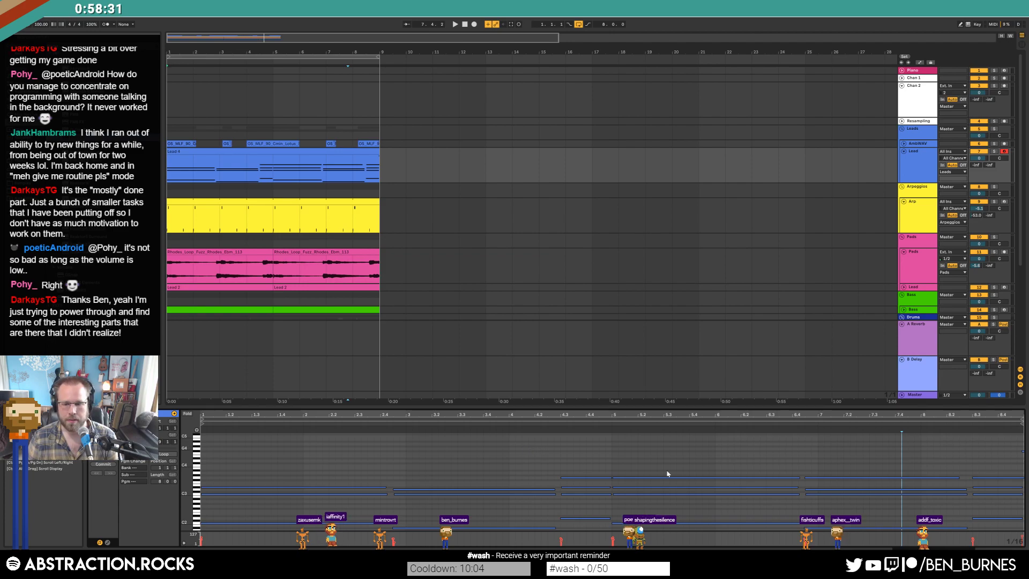
click(858, 478)
key(Up)
key(Up)
key(Up)
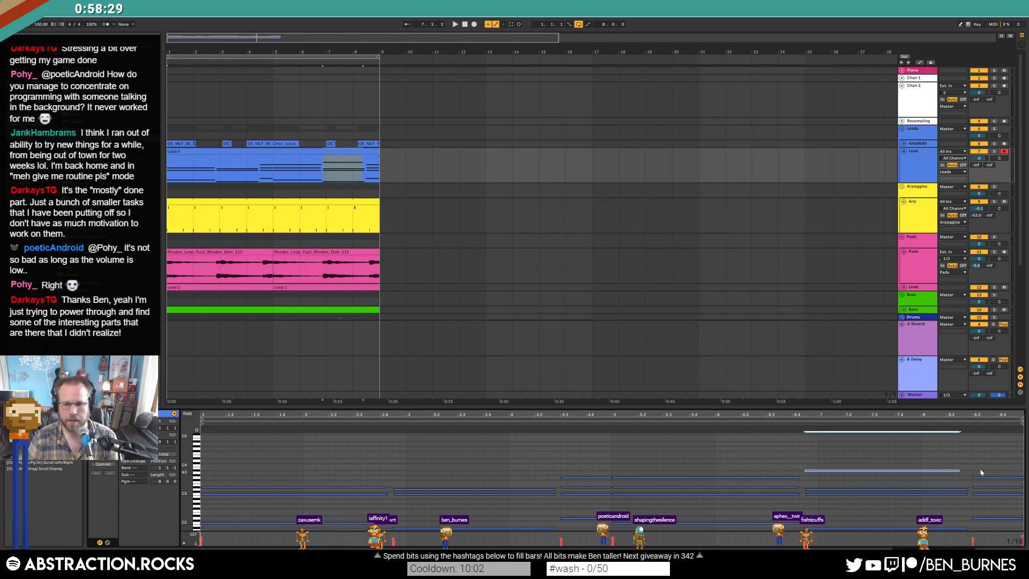
- Raise the top note of the last Lead chord in bar 8 by two semitones and play the loop to check it
click(988, 477)
key(Up)
key(Up)
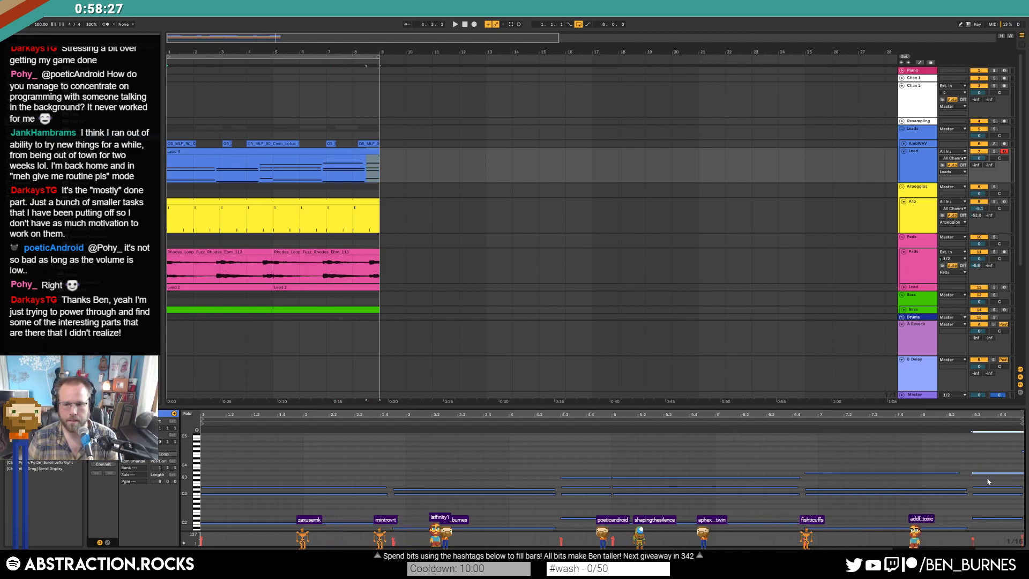
click(947, 474)
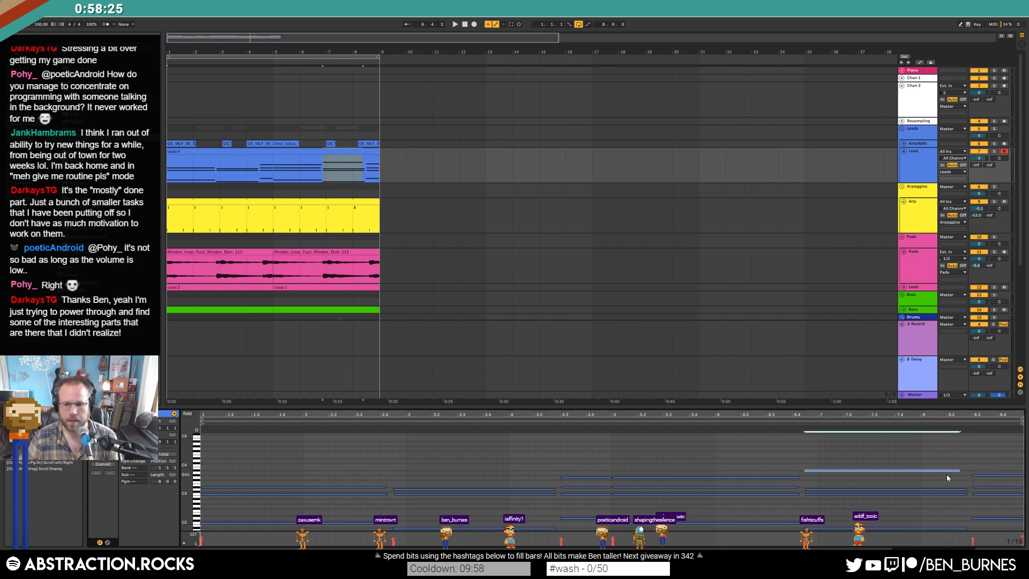
key(space)
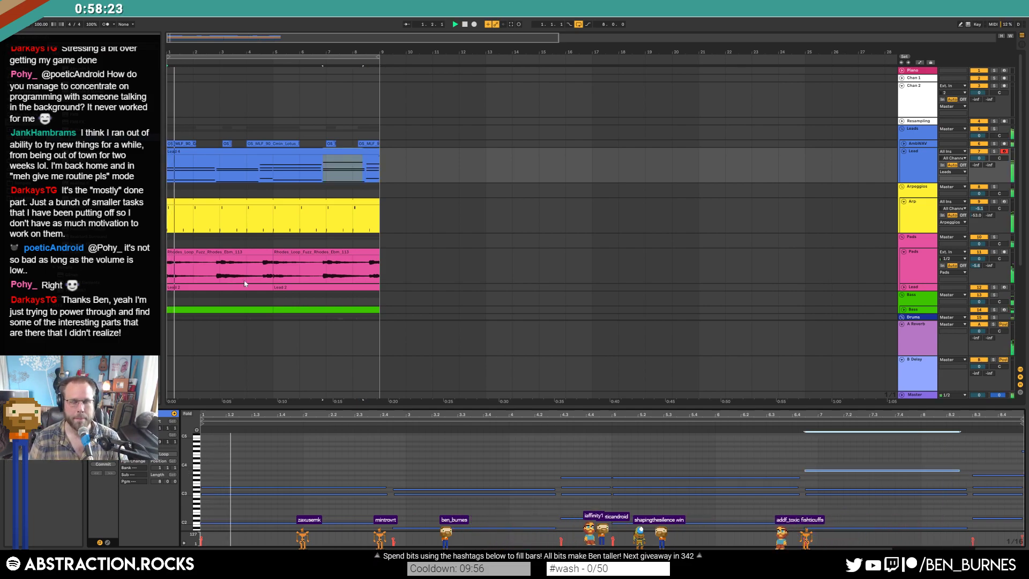
- Stop playback and remove the extra high note from the Arp clip's pattern
click(215, 202)
key(space)
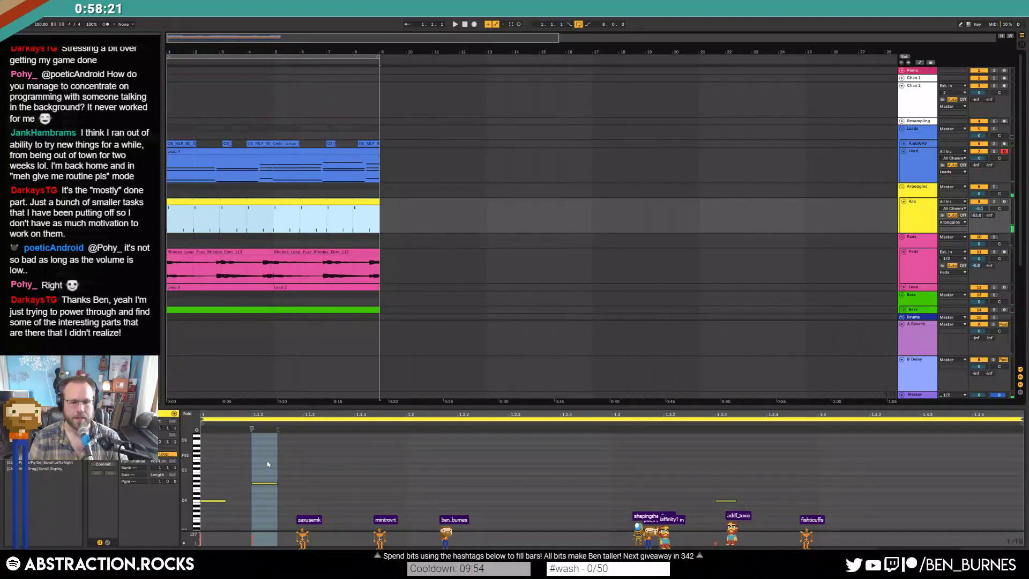
click(486, 240)
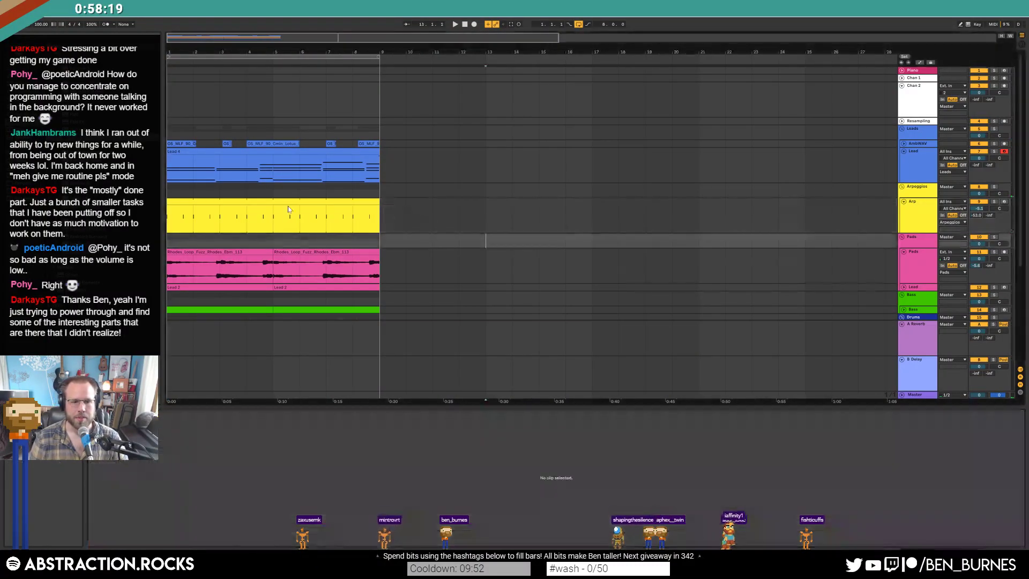
click(171, 216)
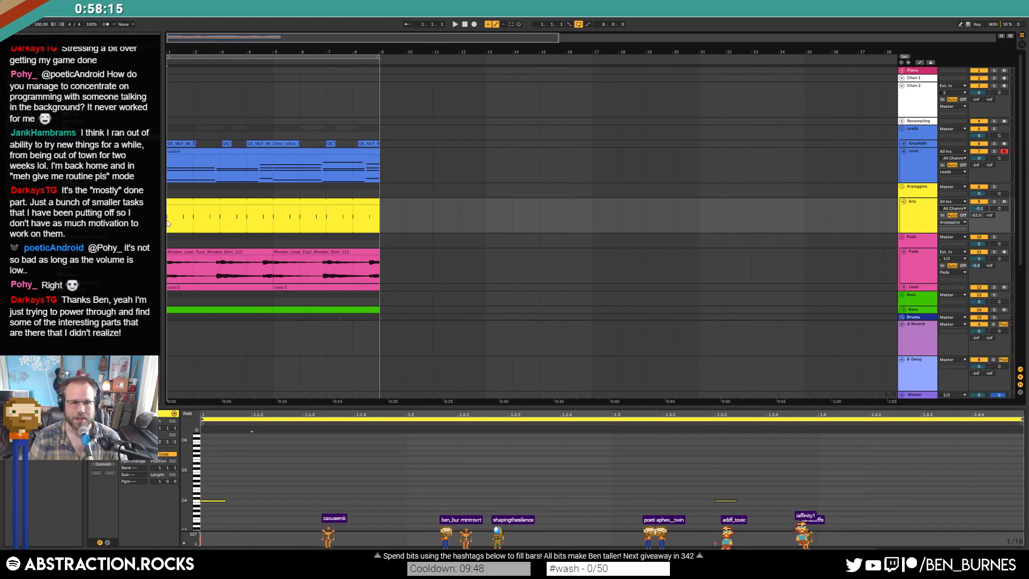
- Try recording a new melody pass on the Lead track over the edited chords
click(505, 209)
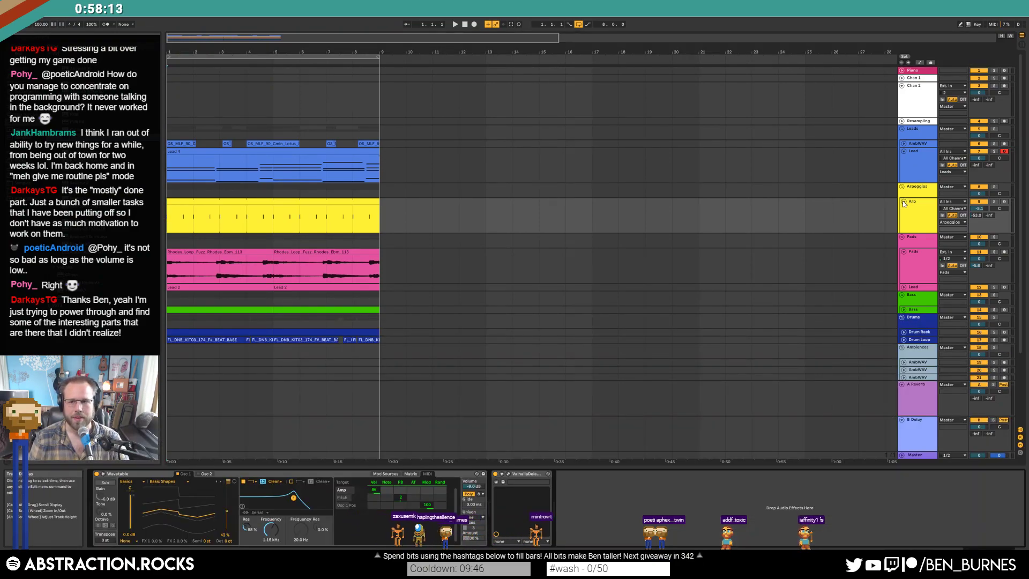
click(918, 156)
click(247, 151)
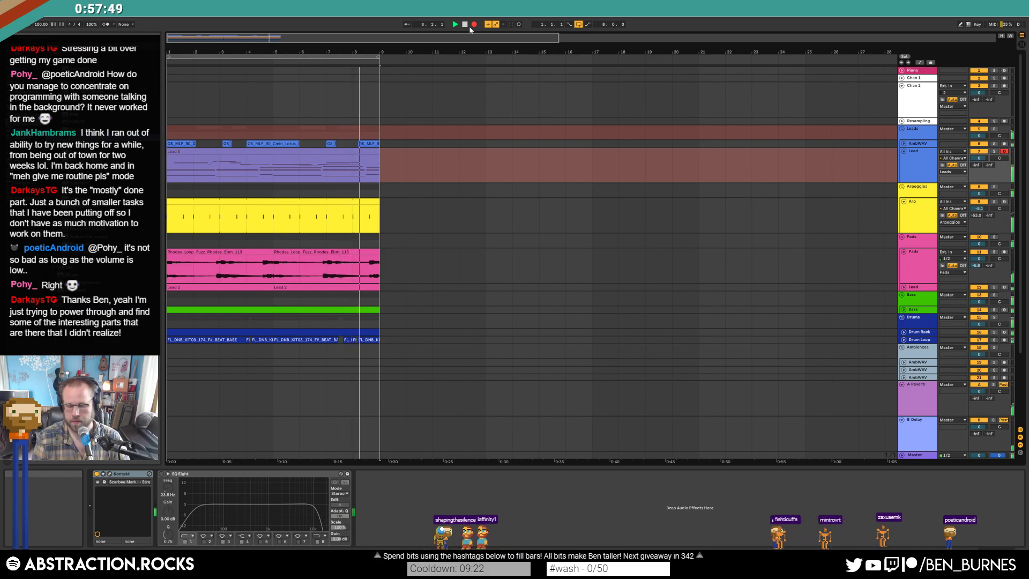
click(467, 25)
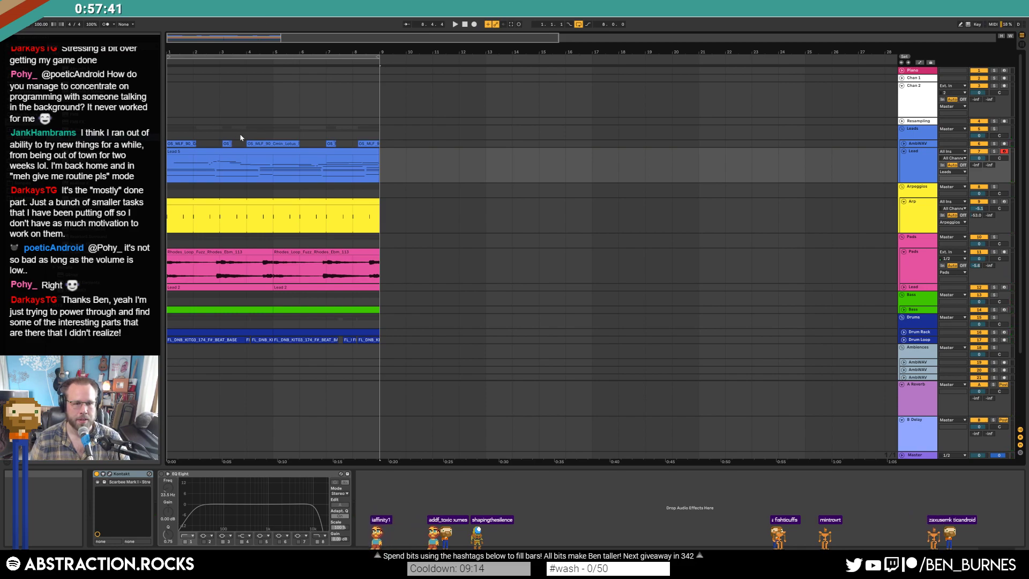
- Delete the newly recorded melody notes from the Lead clip, keeping only the chords
click(252, 150)
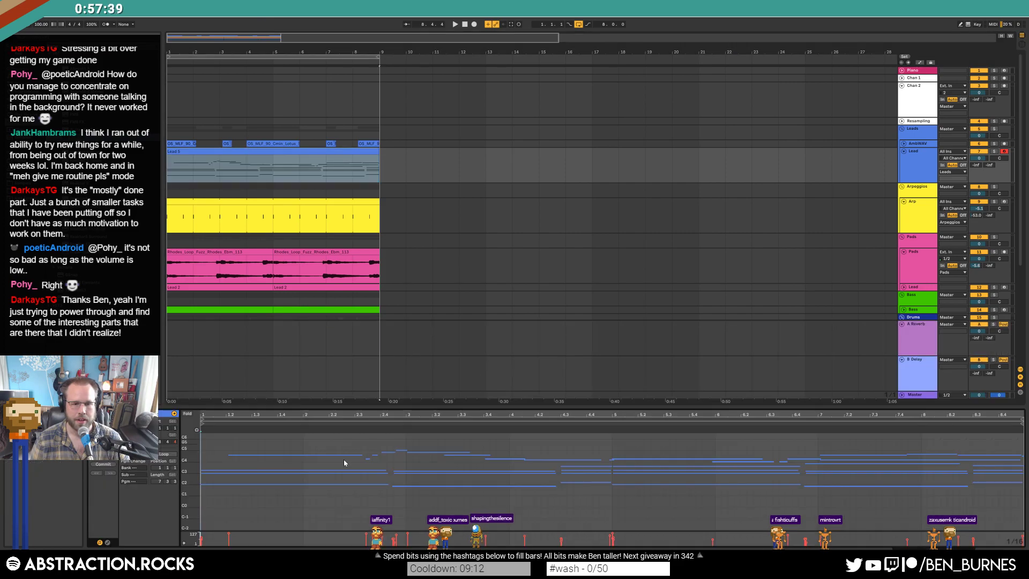
drag(285, 436, 987, 463)
key(Delete)
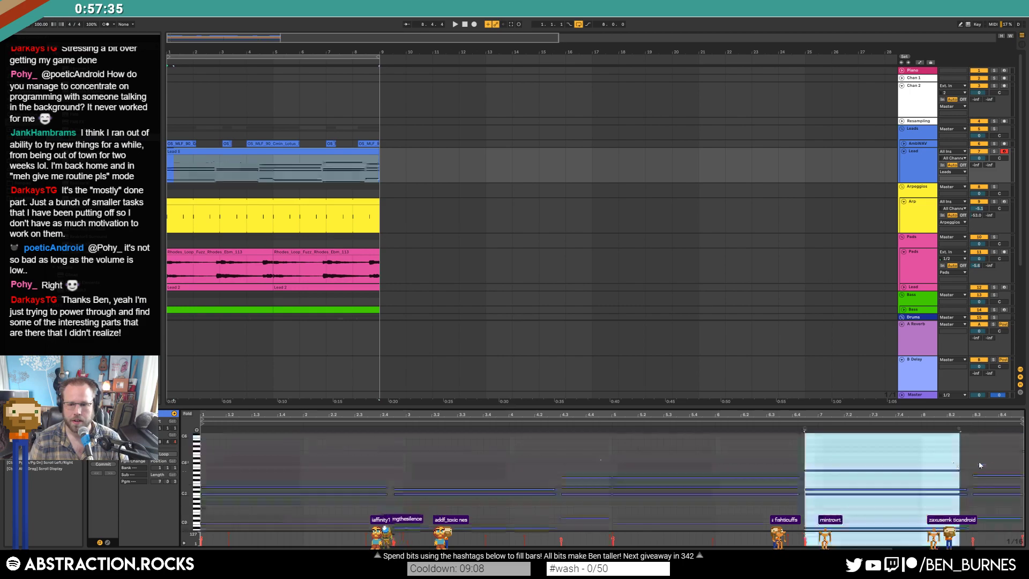
click(728, 464)
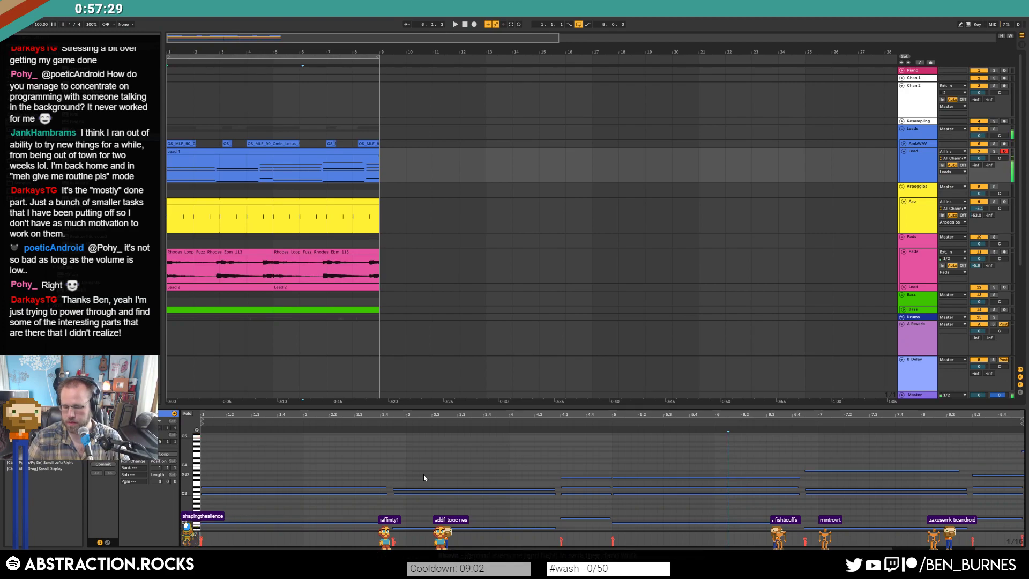
- Record a fresh melody overdub onto the Lead clip across the eight-bar loop
key(space)
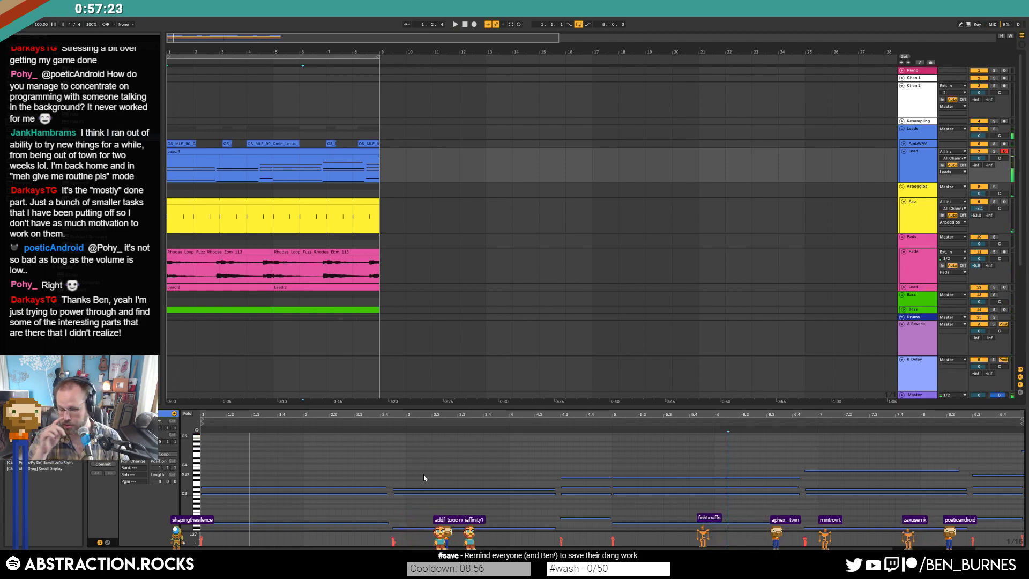
click(221, 153)
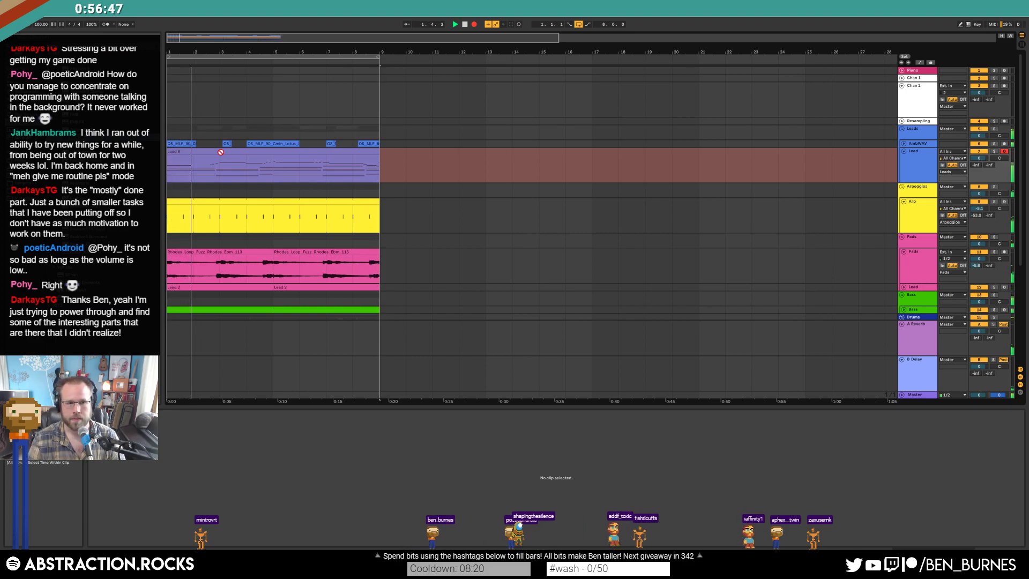
key(space)
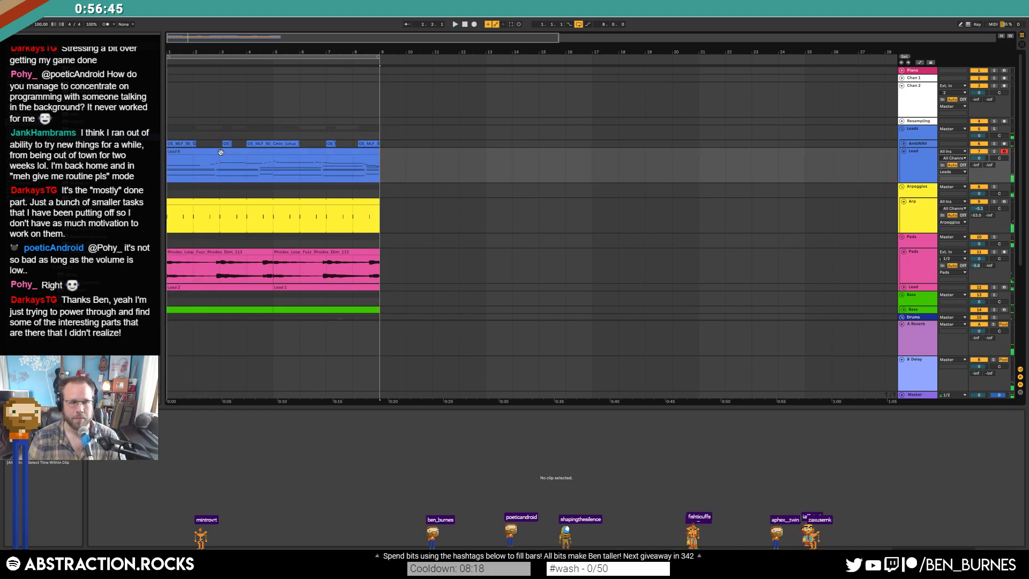
click(220, 153)
click(420, 171)
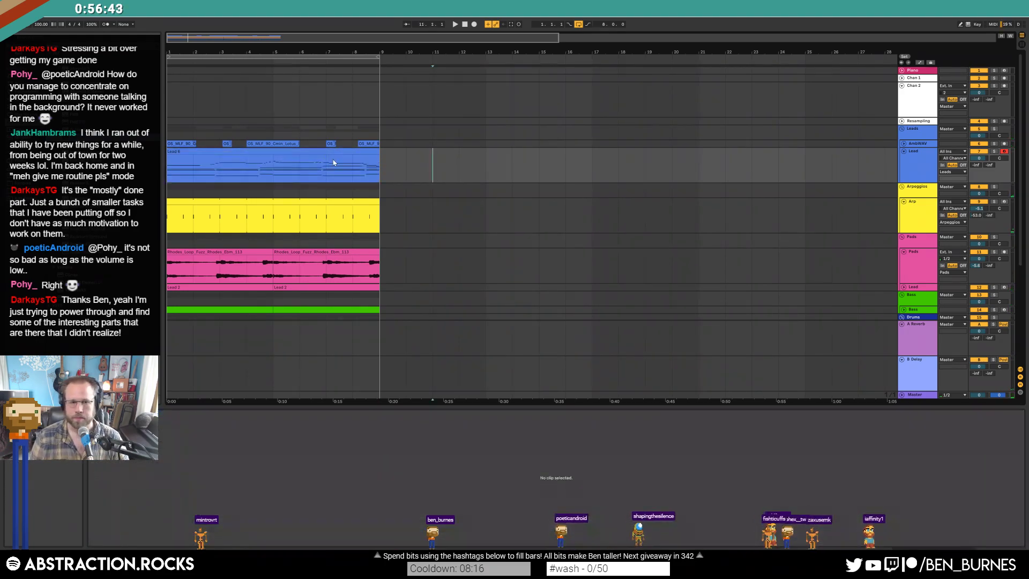
key(shift+Tab)
key(shift+Tab)
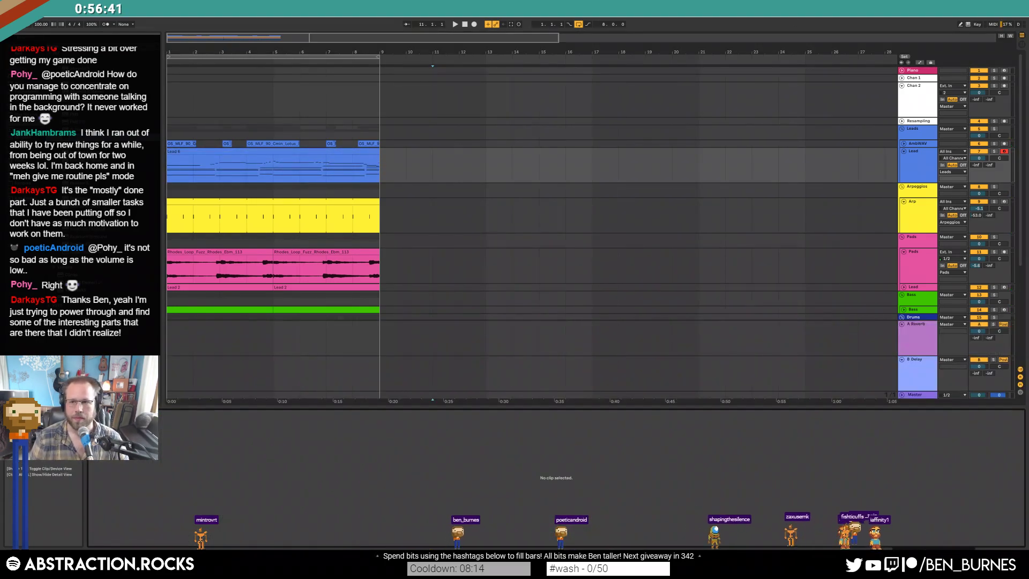
- Switch to File Explorer's Samples Crate folder and listen to "Chopped his whole body off.wav" and "NL - Eat Fresh.wav"
click(992, 6)
double_click(945, 24)
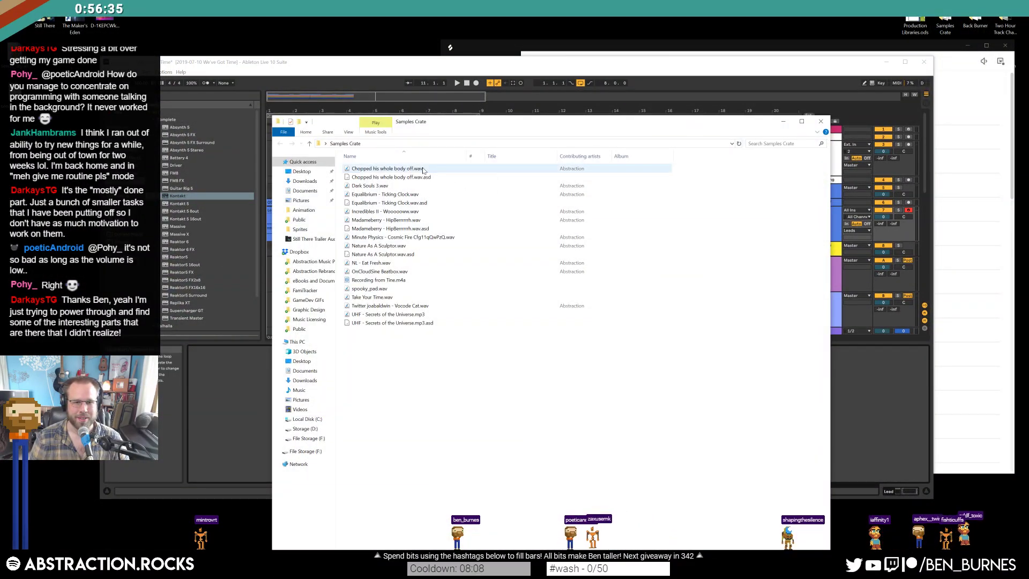
double_click(422, 169)
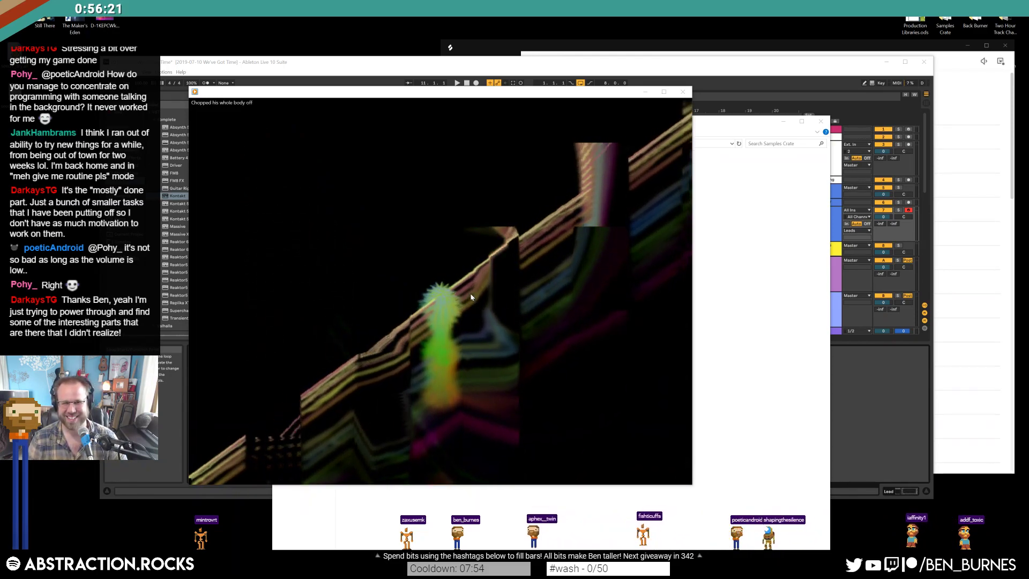
click(684, 92)
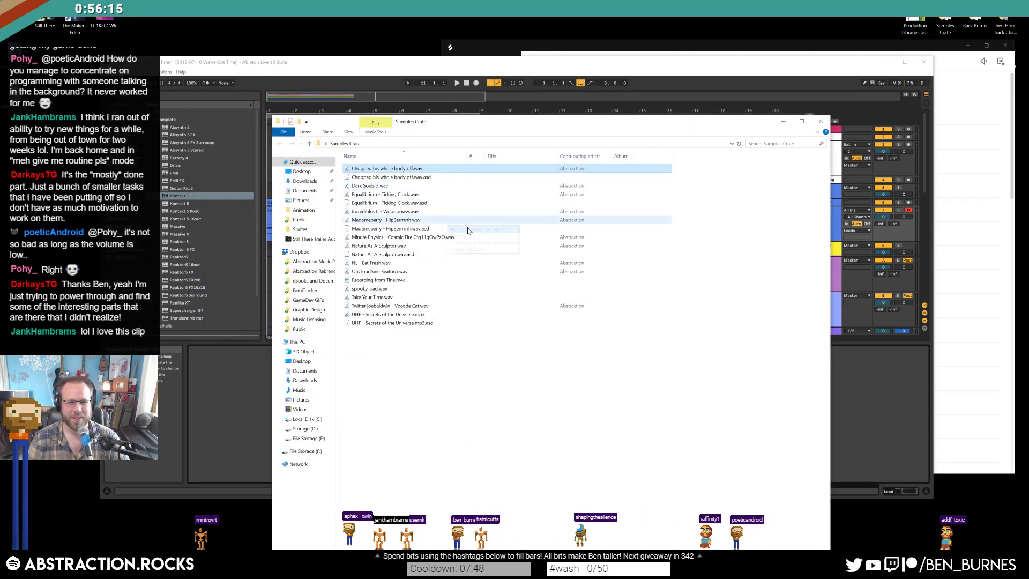
double_click(453, 263)
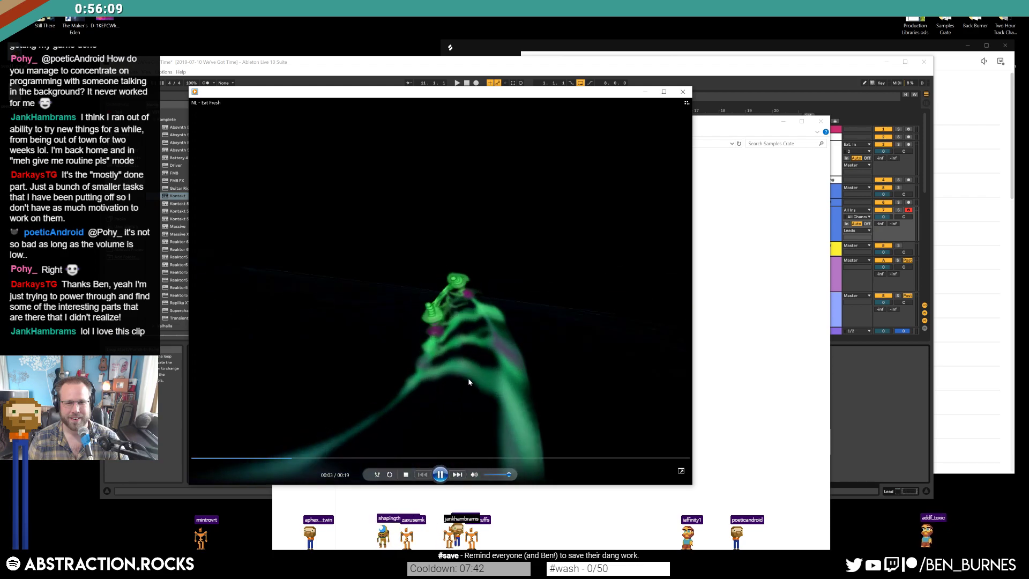
- Move the Samples Crate window clear of the media player while "NL - Eat Fresh.wav" plays
click(713, 396)
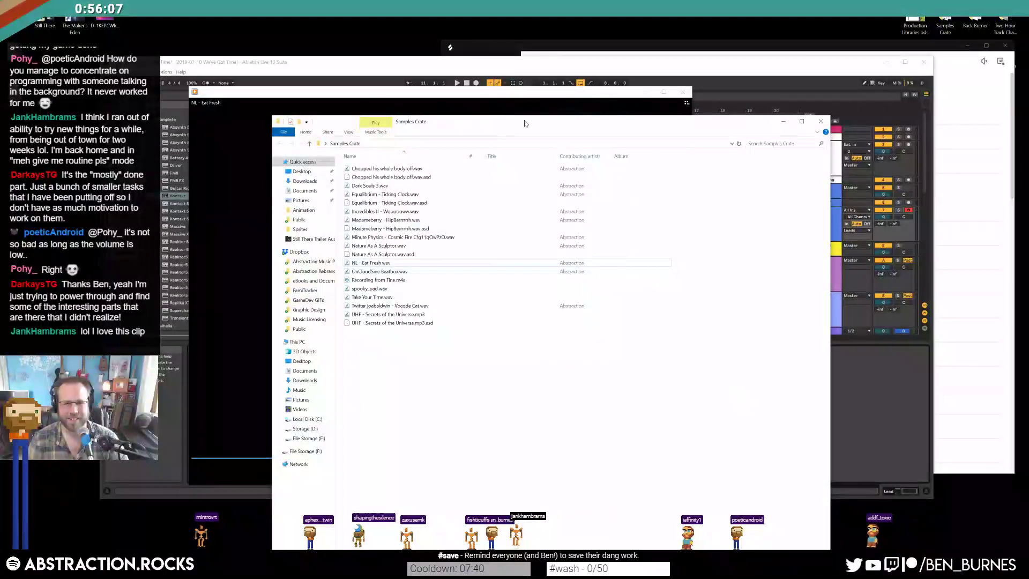
drag(505, 123, 663, 107)
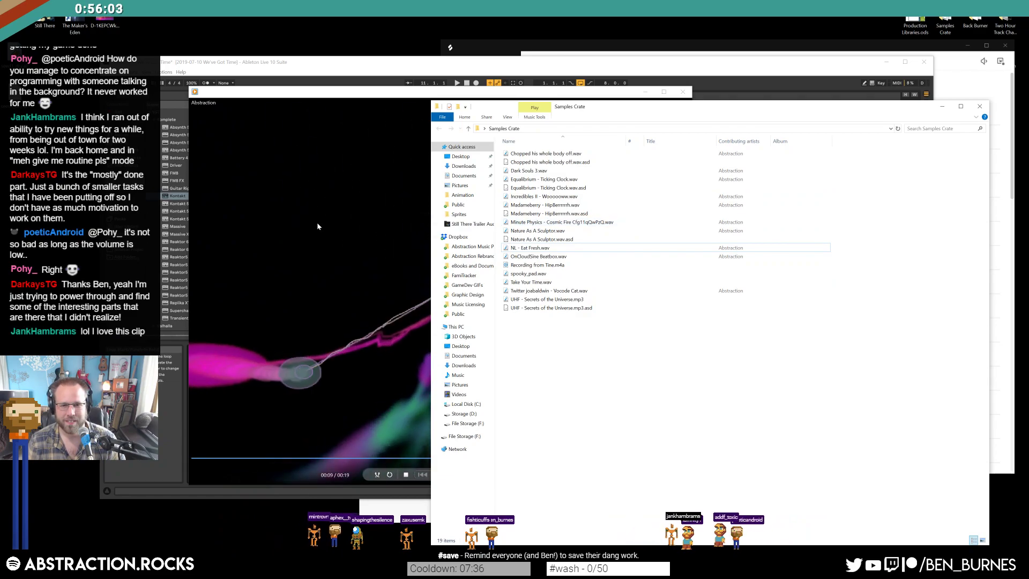
click(374, 302)
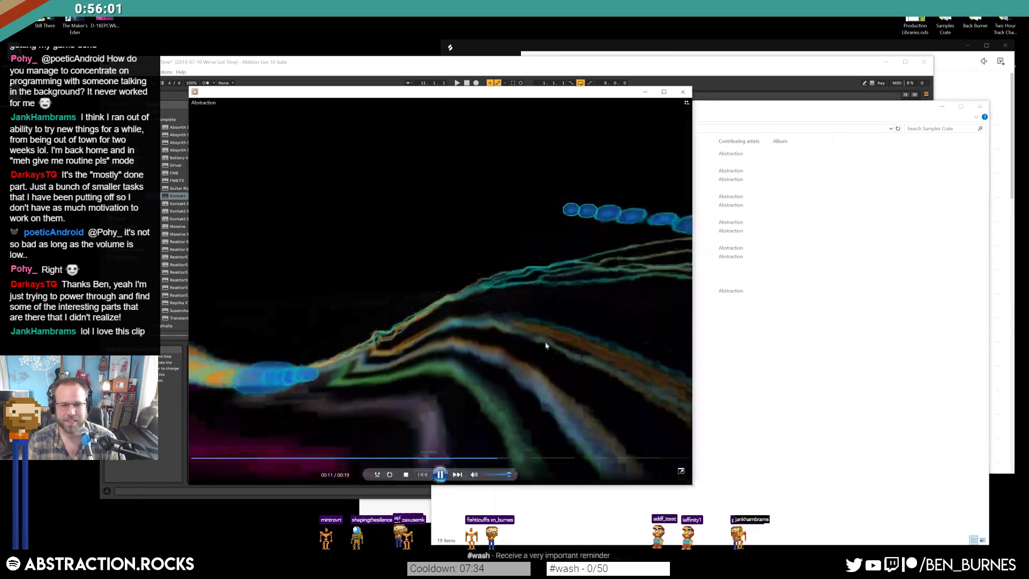
click(869, 433)
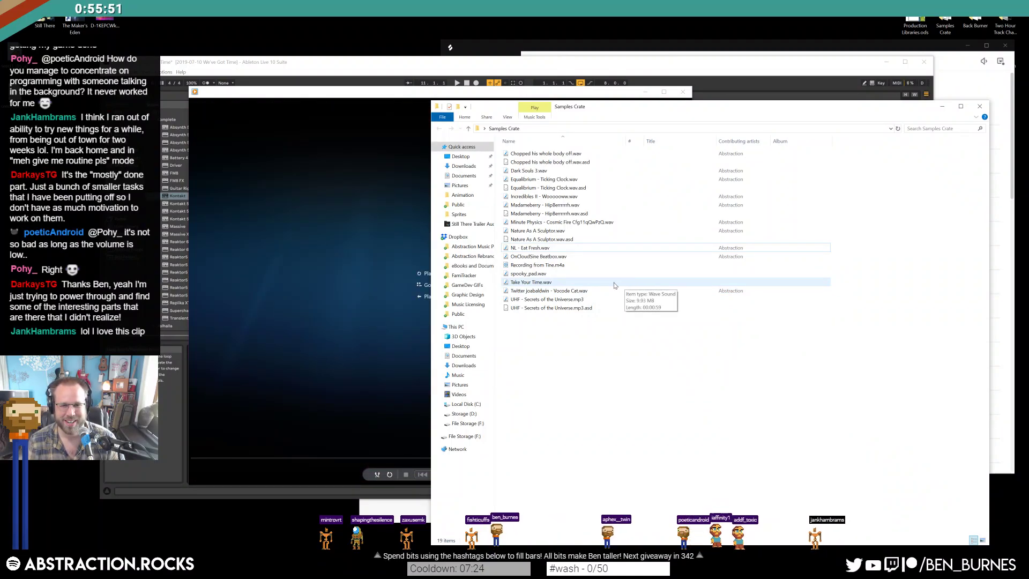
- Listen to several passages of "Take Your Time.wav" from the Samples Crate folder and close the media player
double_click(537, 285)
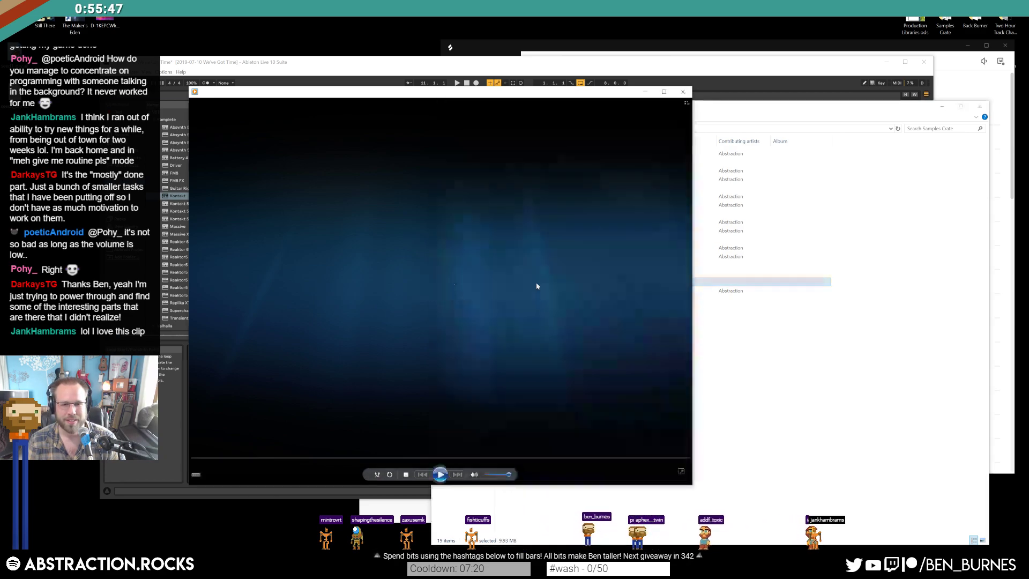
click(337, 458)
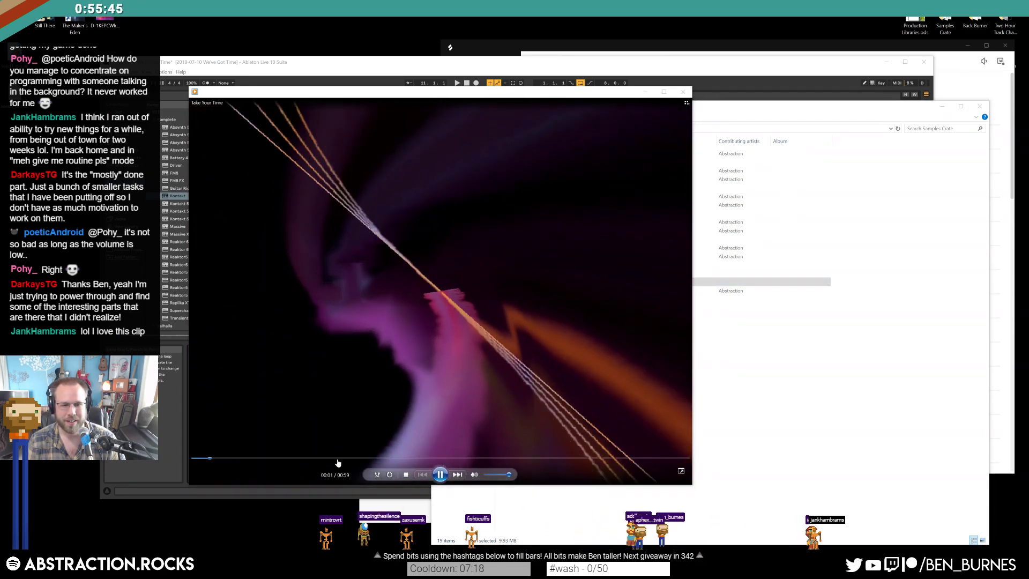
click(423, 459)
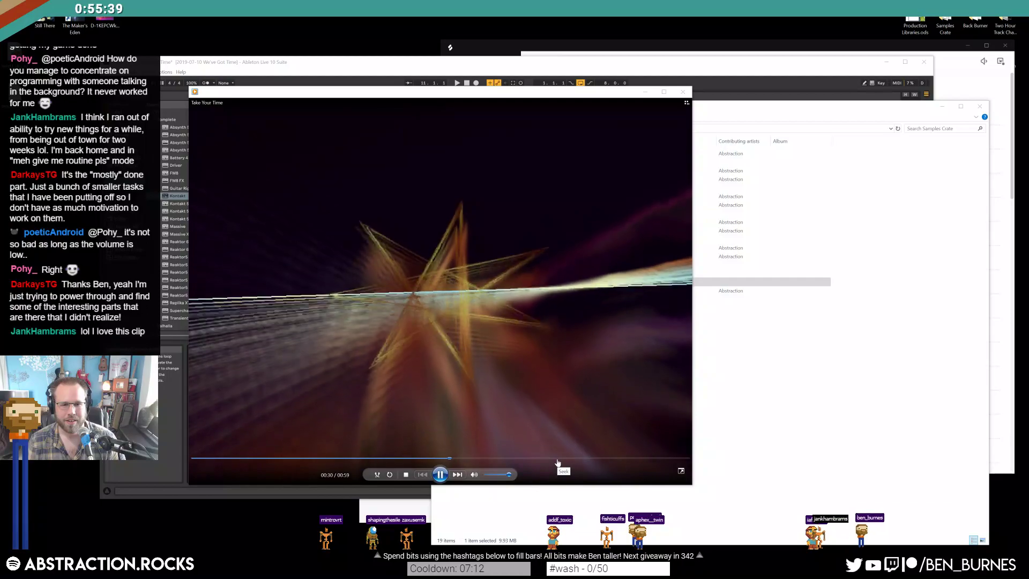
click(564, 459)
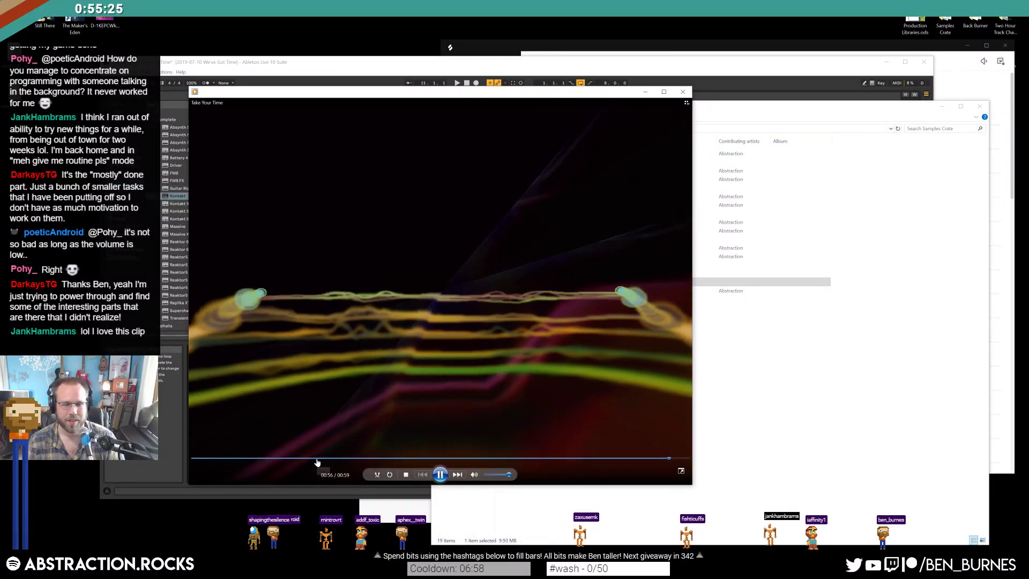
click(316, 459)
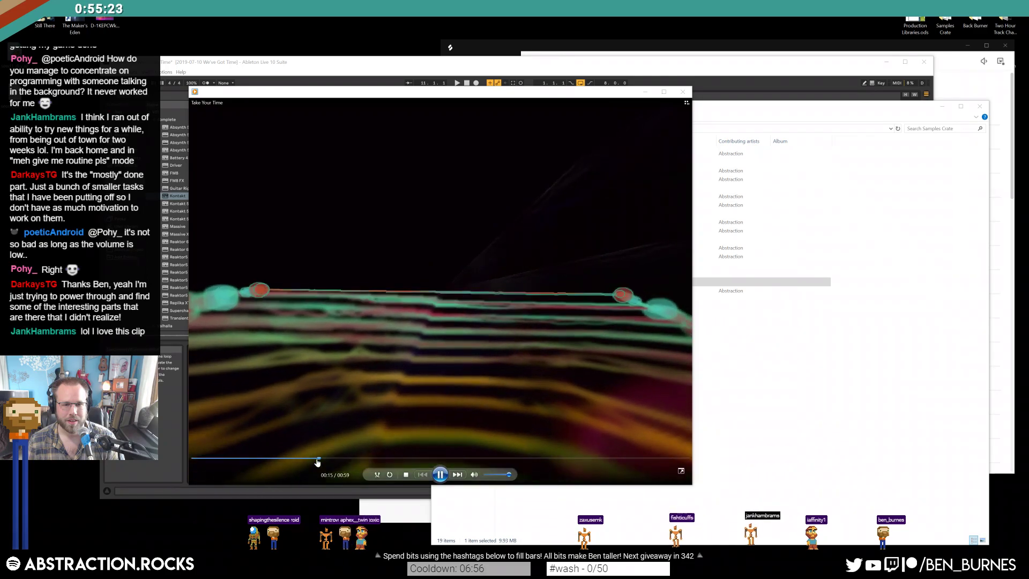
click(252, 459)
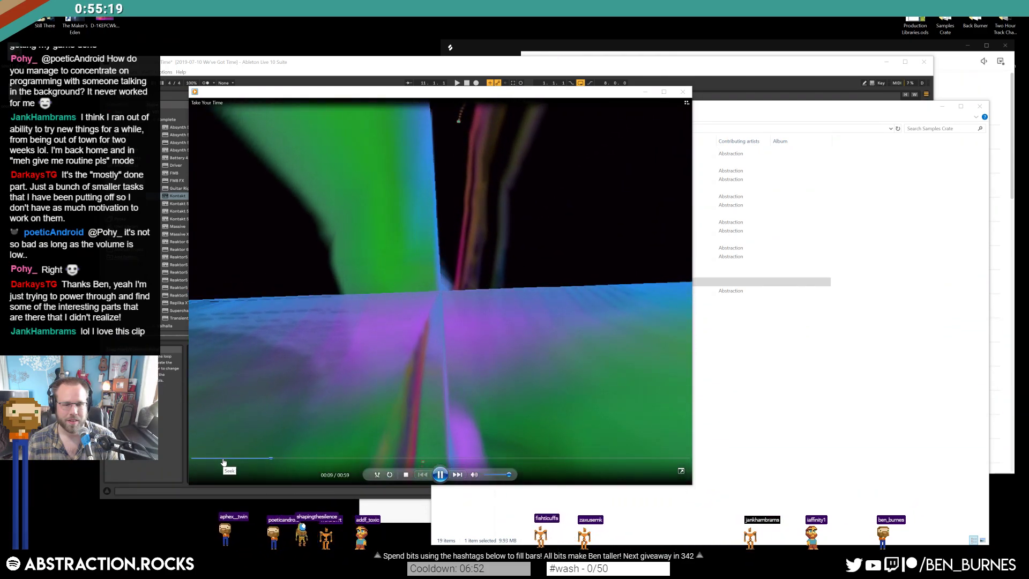
click(440, 474)
key(alt+Tab)
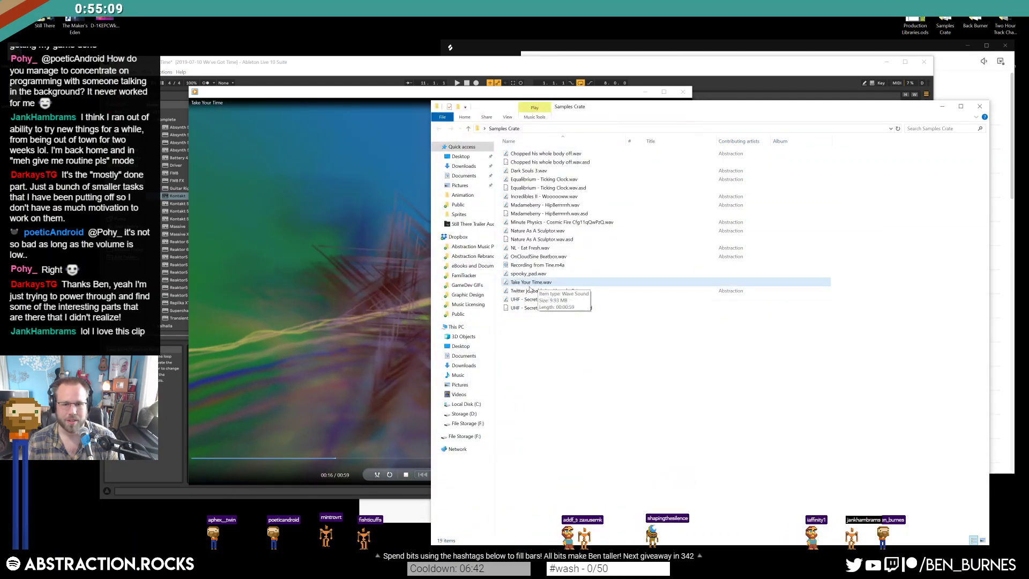
key(alt+Tab)
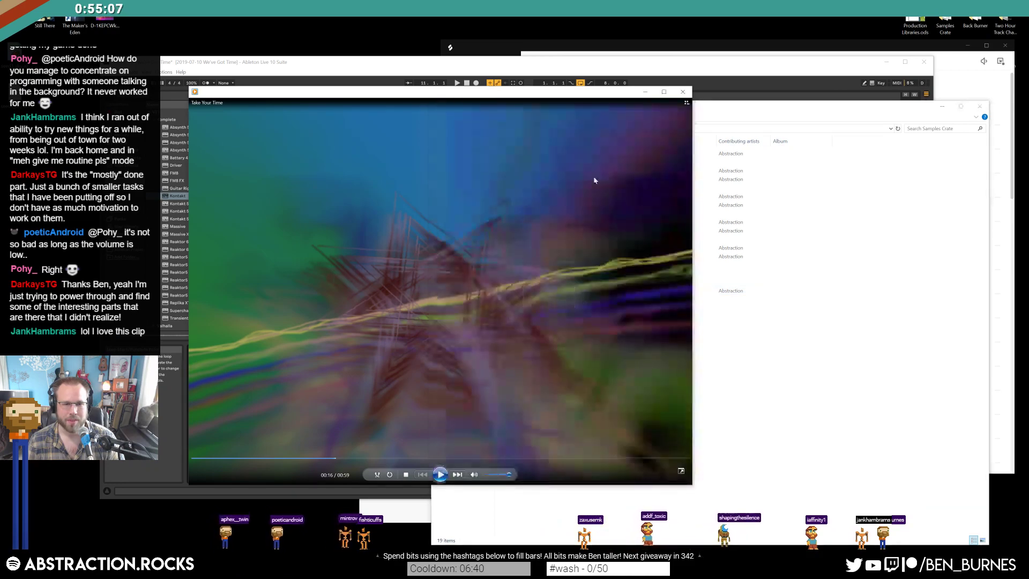
click(683, 91)
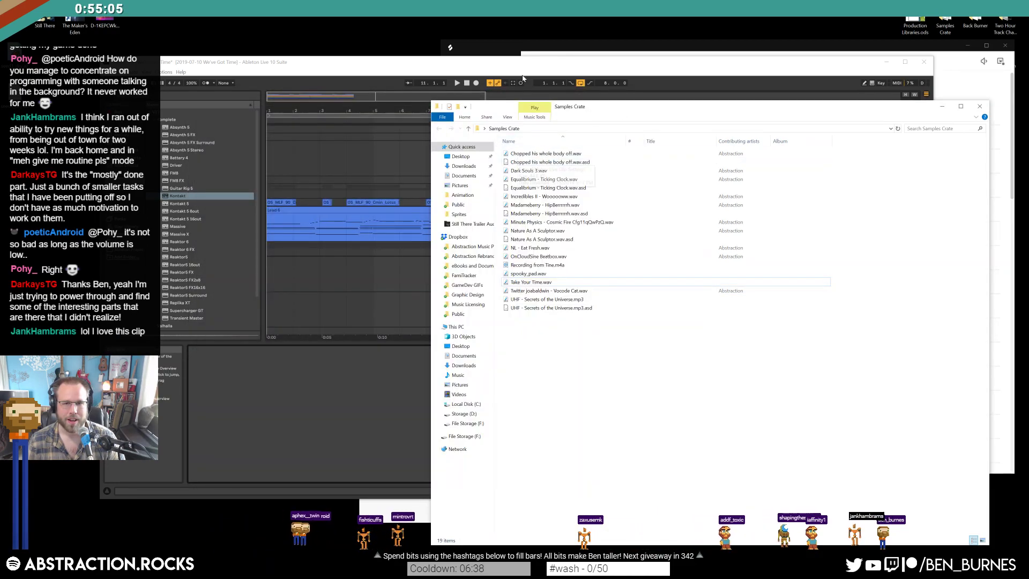
- Switch to the maximized Ableton Live set and unfold the first AmbWAV track under Ambiences
click(526, 65)
double_click(527, 65)
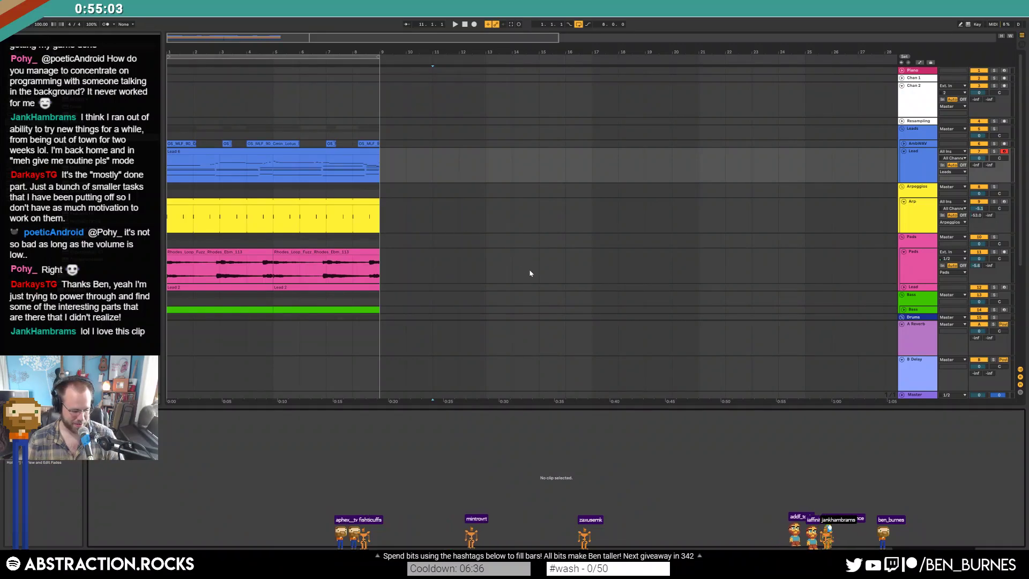
scroll(529, 267, down, 5)
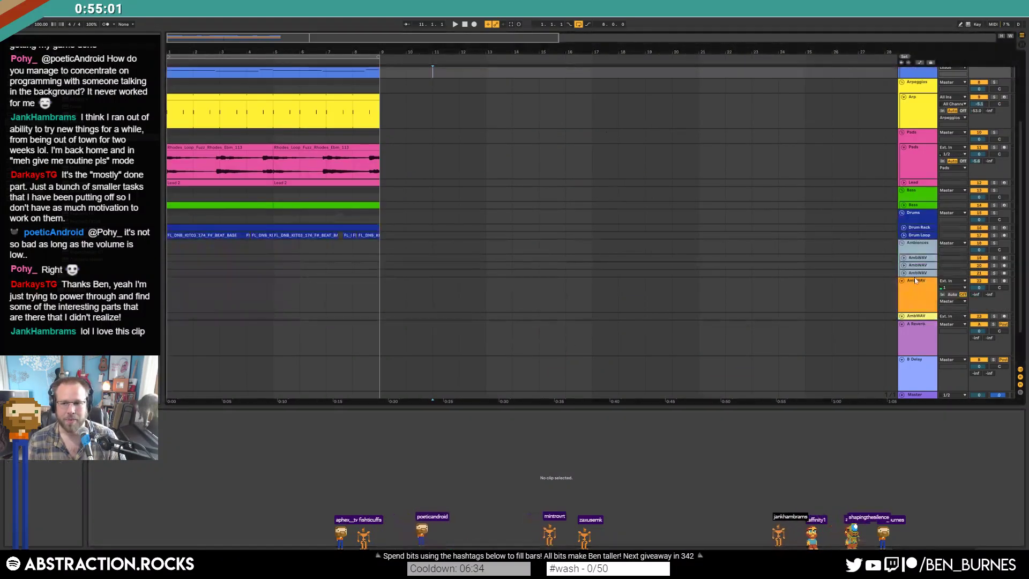
click(904, 257)
click(917, 258)
scroll(822, 274, down, 2)
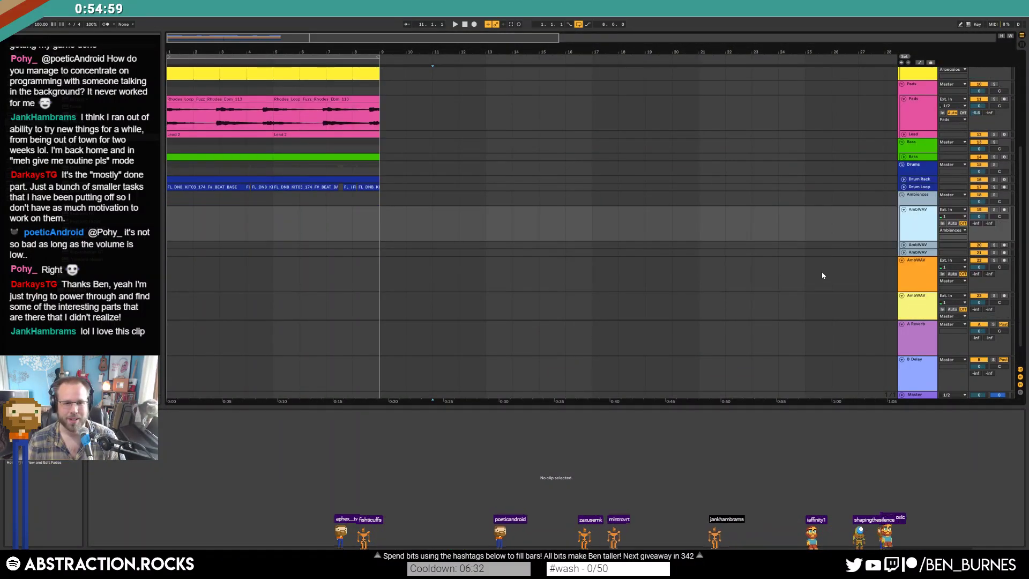
- Add "Chopped his whole body off.wav" to the first AmbWAV track, shift it to bar 2 and play it
key(alt+Tab)
drag(541, 153, 179, 224)
key(alt+Tab)
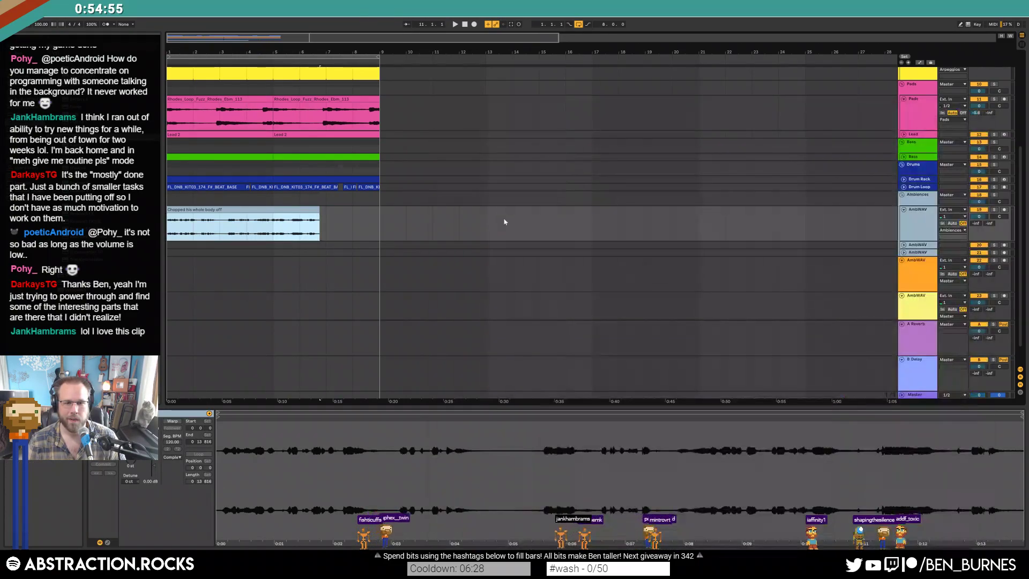
key(shift+Tab)
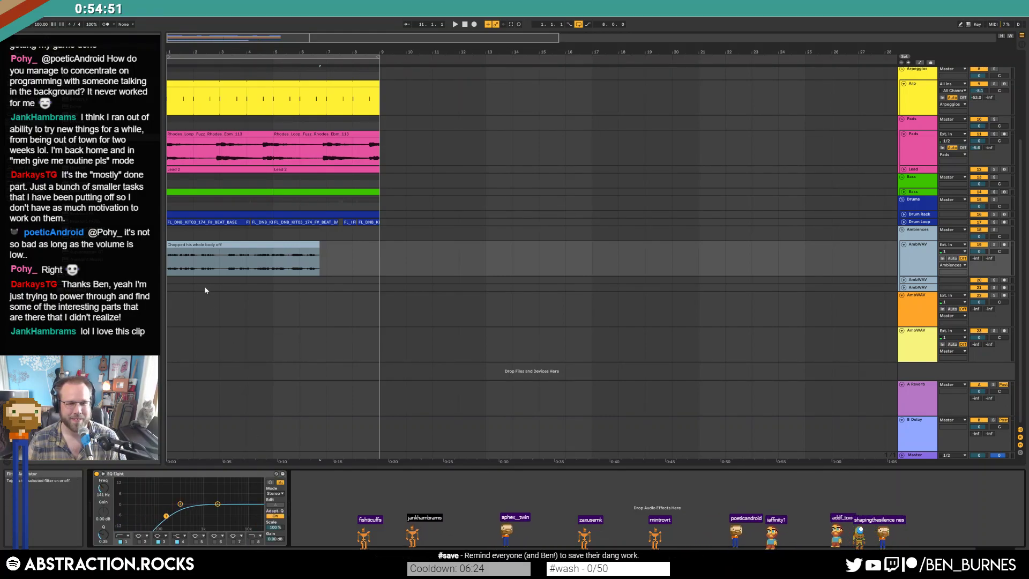
drag(231, 244, 258, 244)
key(space)
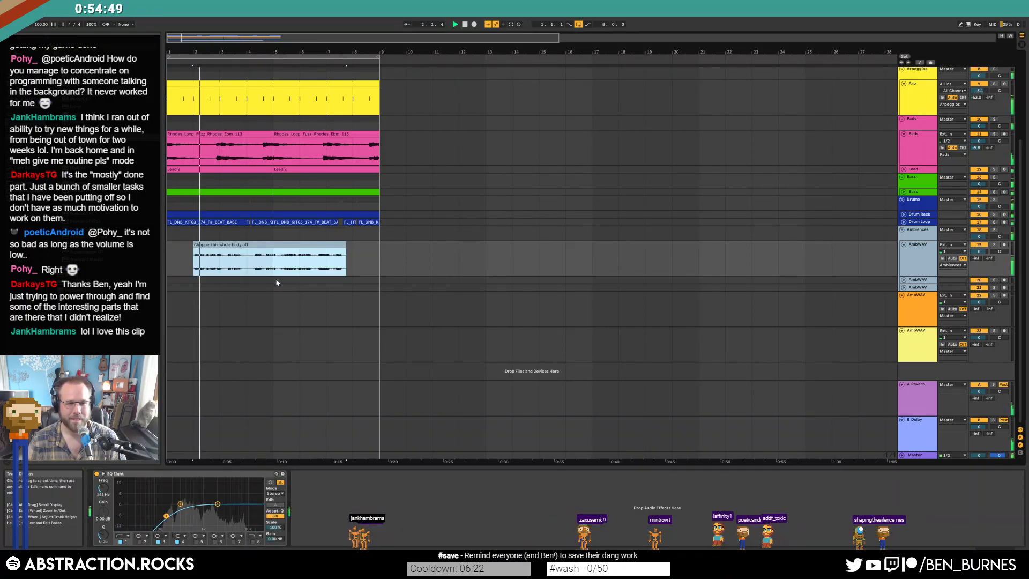
- Raise the "Chopped his whole body off" clip's gain to 10 dB and cut an upper-mid band in the track's EQ Eight
double_click(283, 244)
key(space)
drag(152, 466, 153, 460)
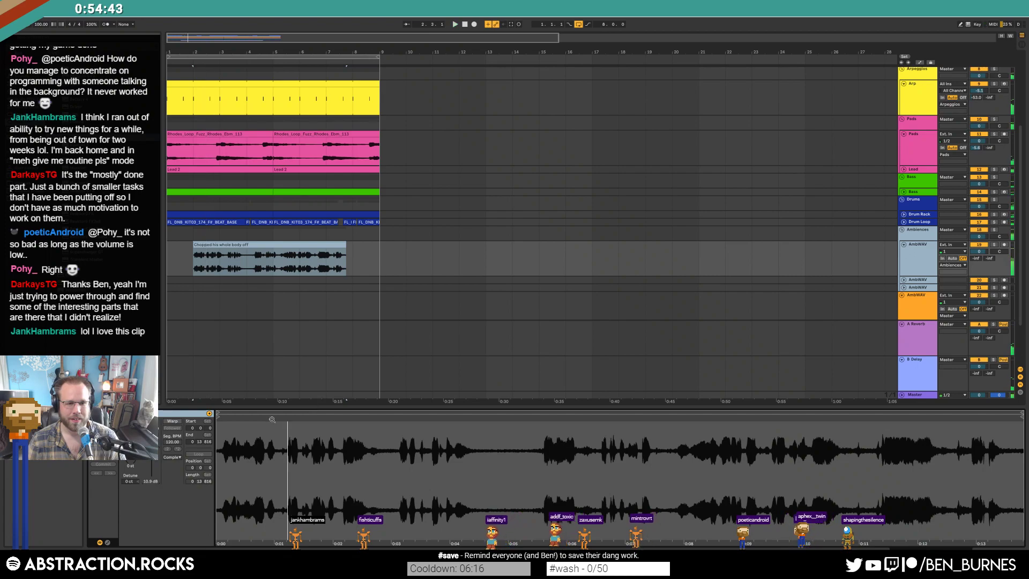
key(space)
key(shift+Tab)
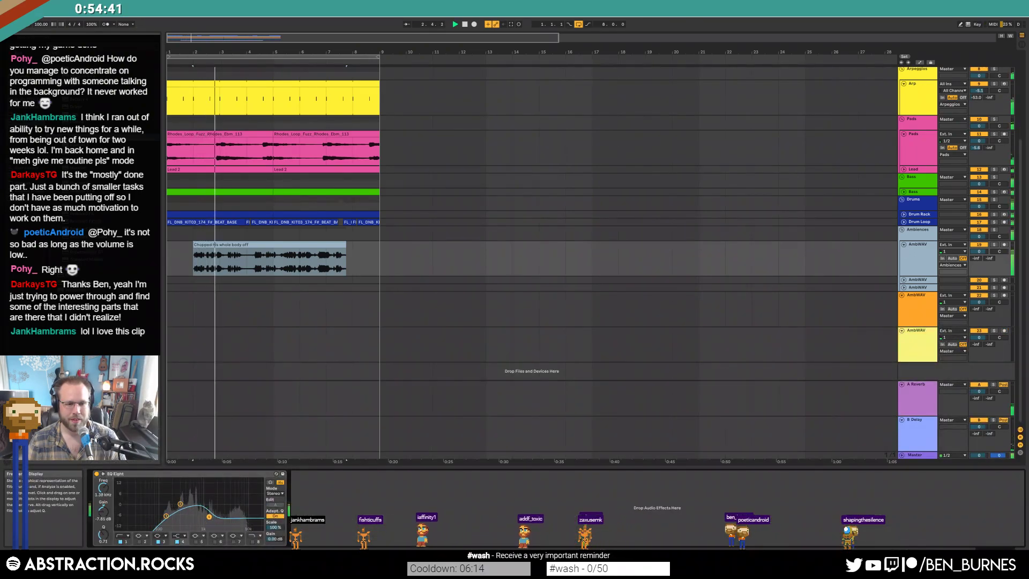
- Audition the vocal clip from bar 4 against the loop and delete the whole clip from the AmbWAV track
drag(254, 269, 330, 264)
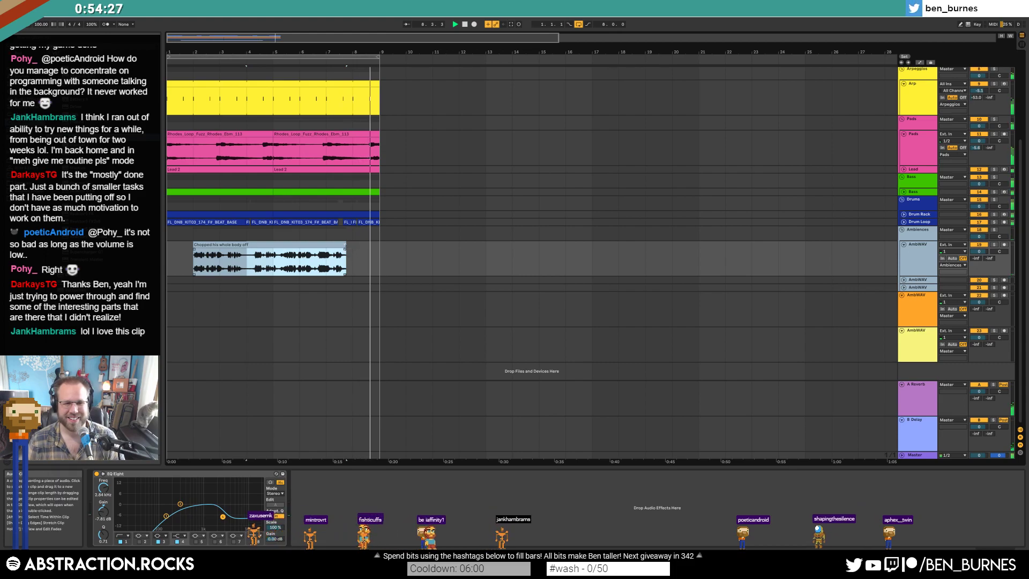
click(345, 246)
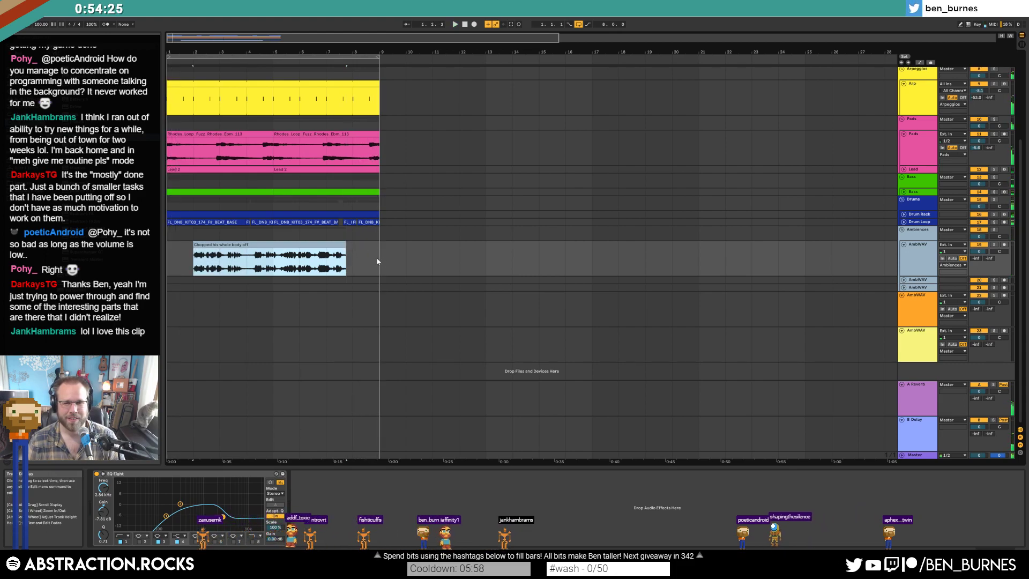
scroll(378, 261, up, 4)
scroll(374, 262, down, 4)
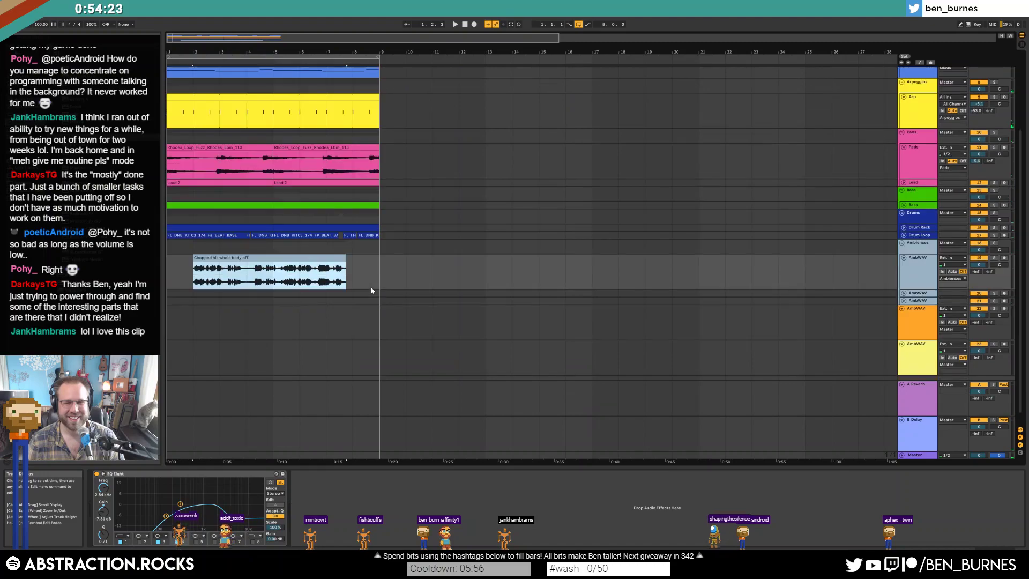
key(shift+Tab)
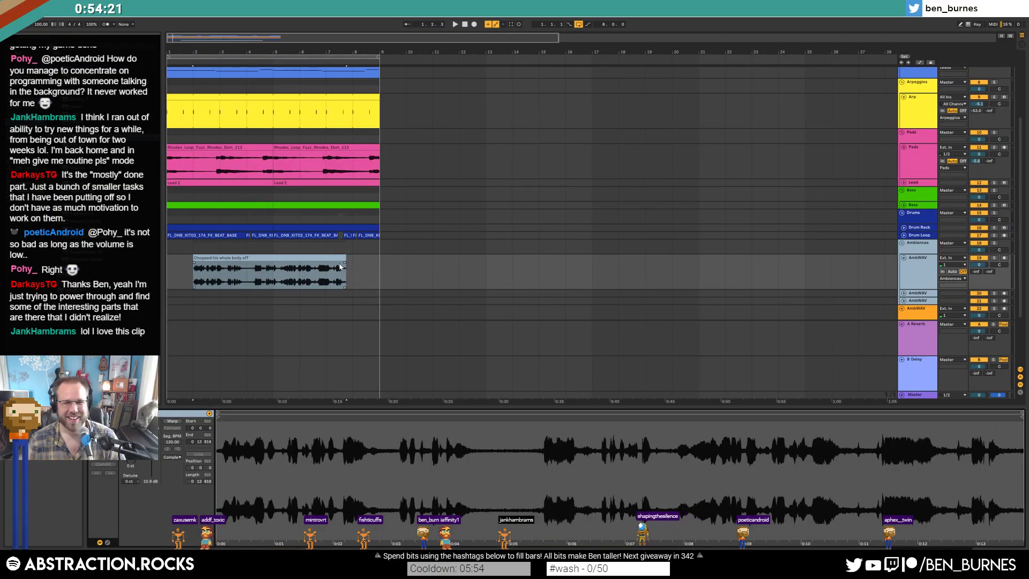
key(Delete)
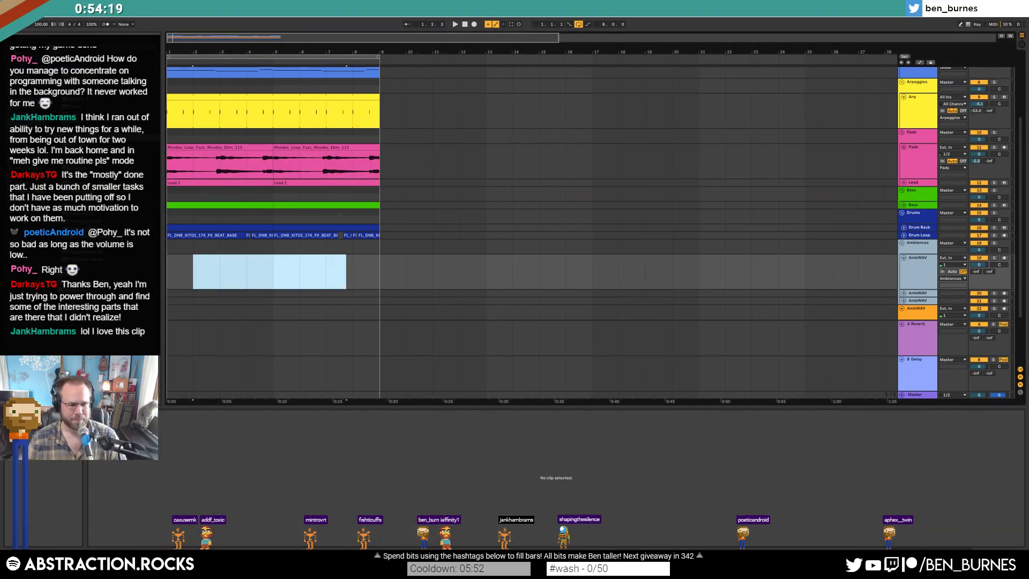
- Switch to the Samples Crate folder, listen to "Take Your Time.wav" again and close the media player
key(alt+Tab)
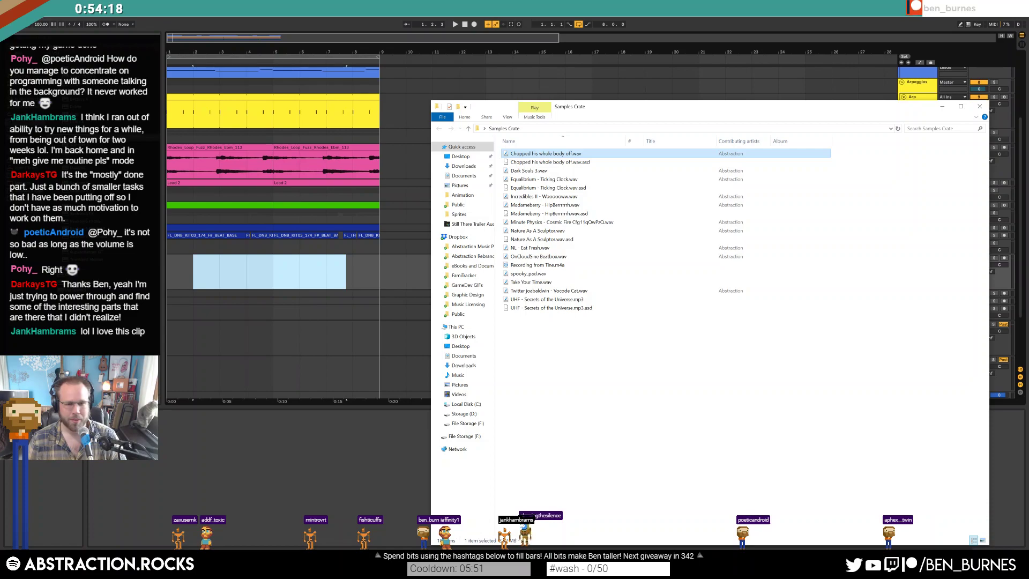
click(523, 284)
double_click(524, 284)
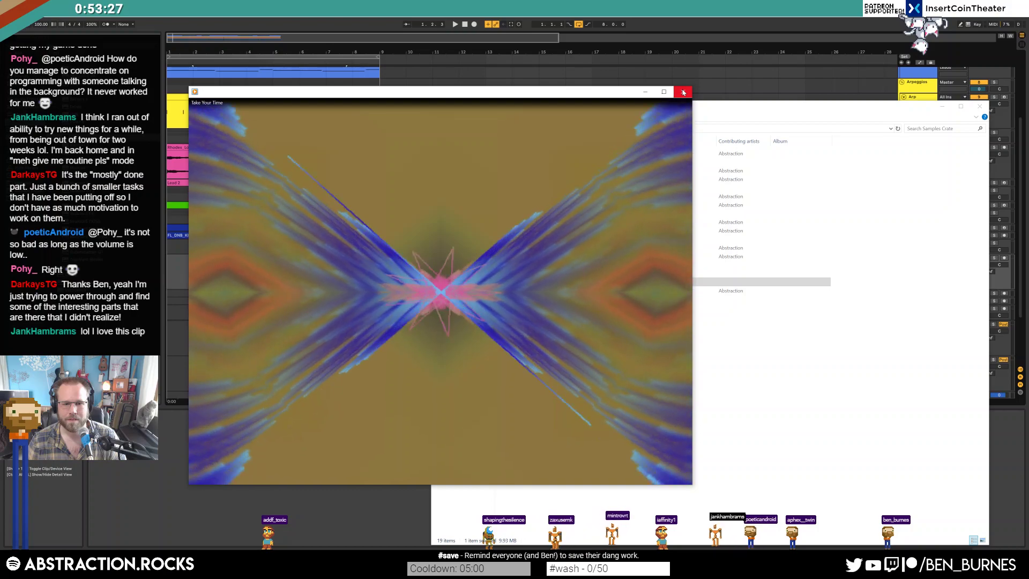
click(683, 92)
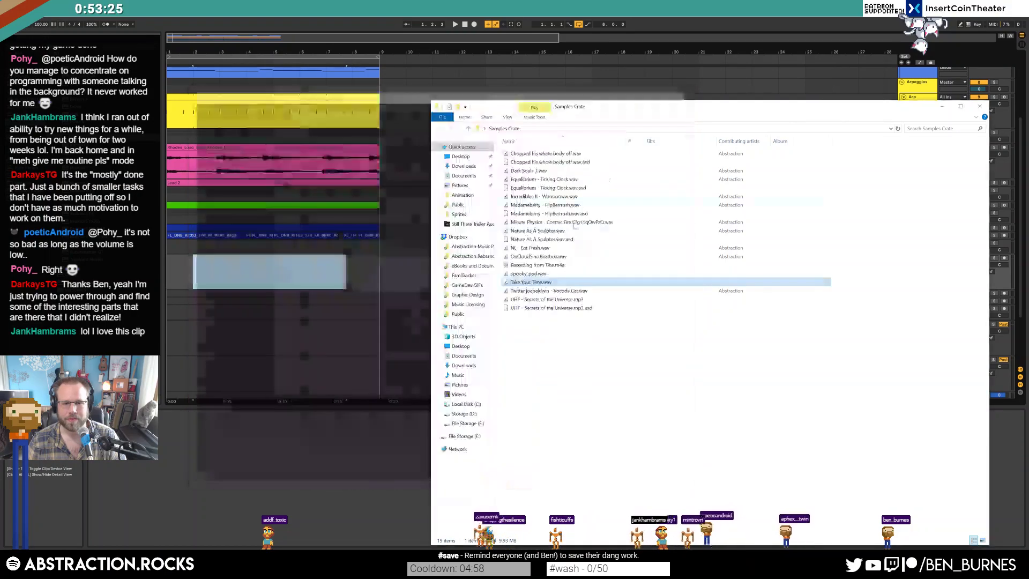
- Place "Take Your Time.wav" at bar 11 on the first AmbWAV track and play it from several points
drag(534, 283, 435, 269)
click(462, 279)
key(space)
click(492, 280)
key(space)
key(space)
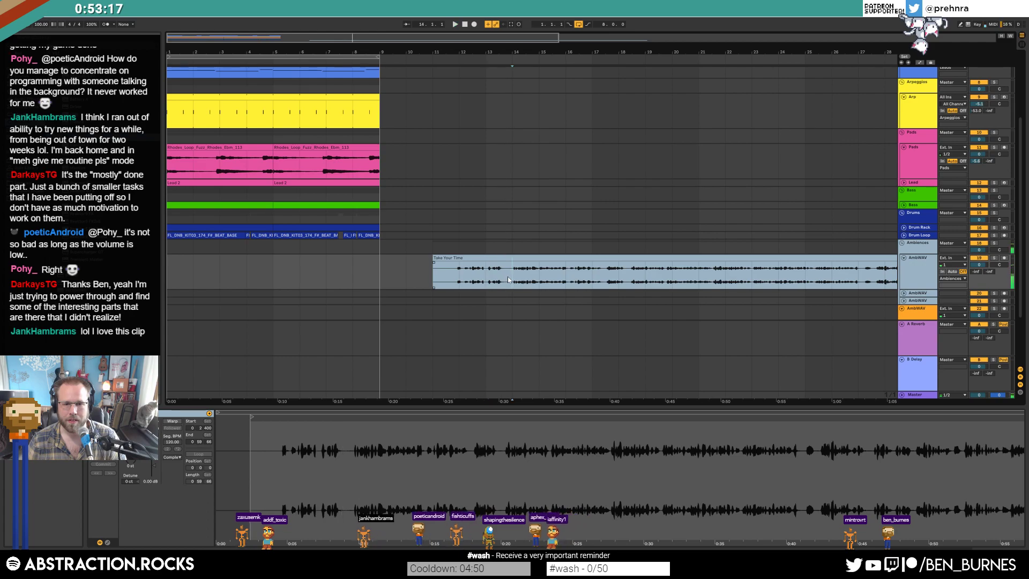
- Delete the opening three bars of the "Take Your Time" clip, from bar 11 to bar 14
drag(511, 279, 434, 281)
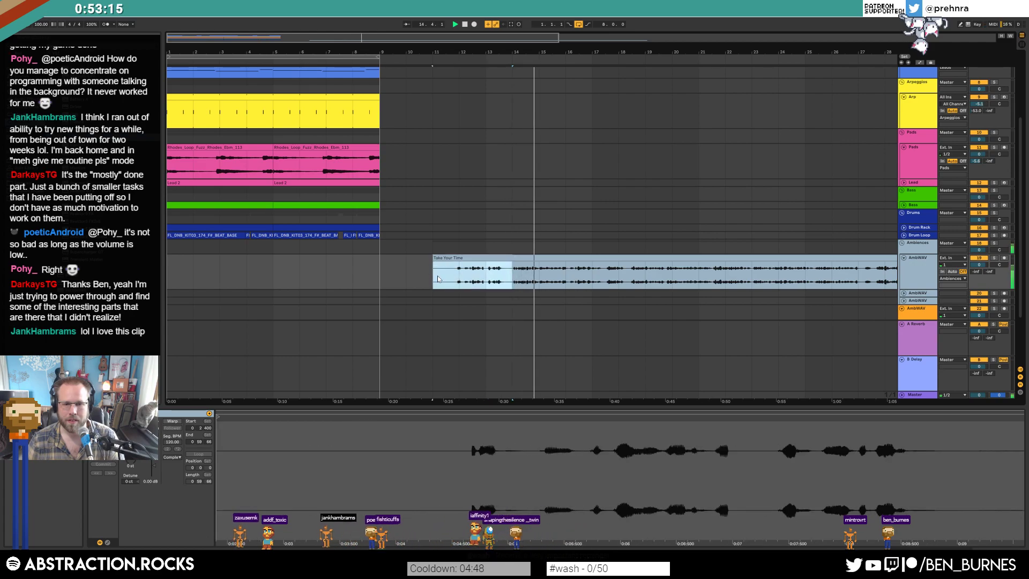
key(Delete)
scroll(580, 281, up, 3)
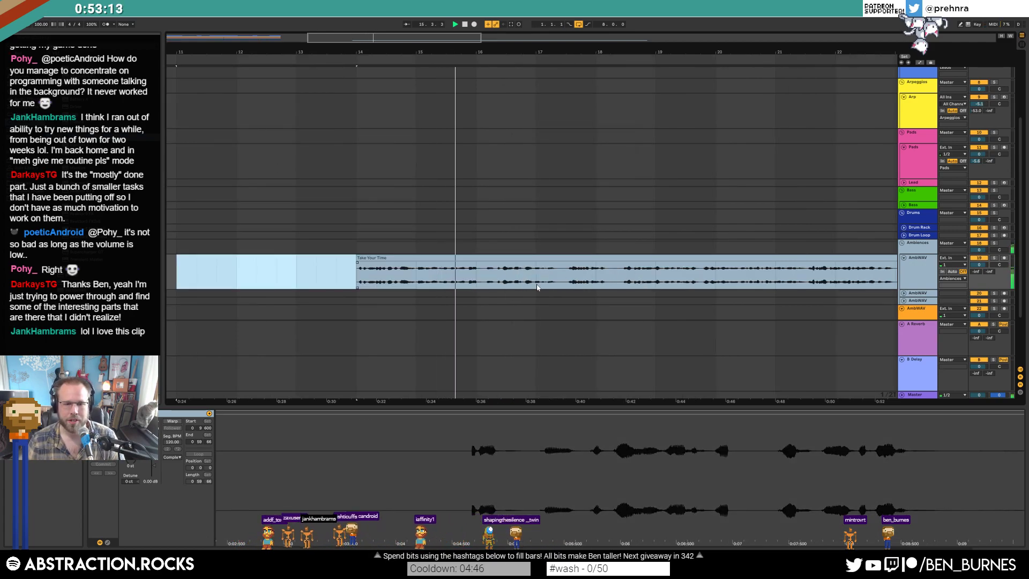
- Raise the "Take Your Time" clip's gain to about 7.6 dB during playback and select the whole clip
click(501, 278)
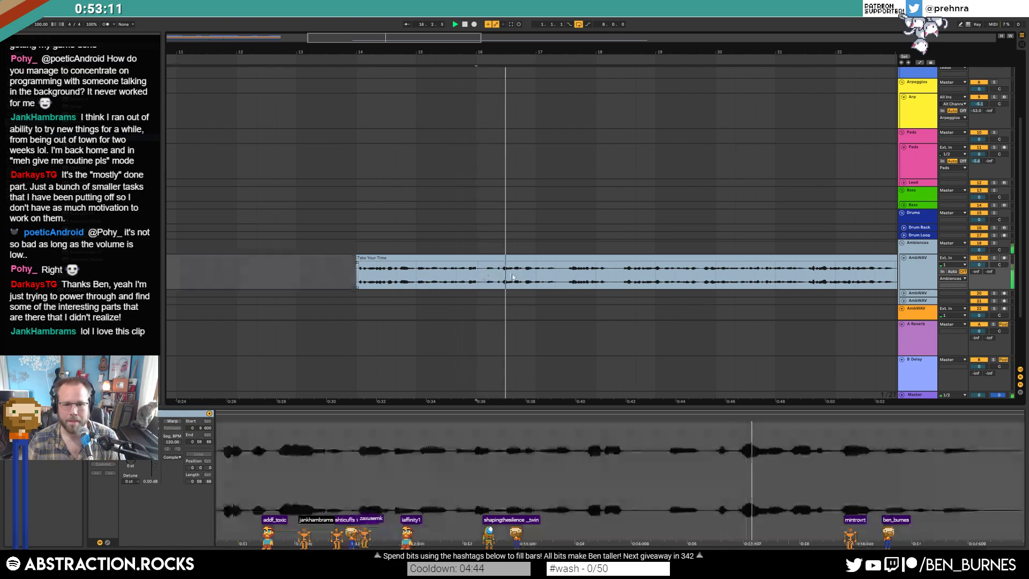
drag(421, 40, 455, 40)
key(ctrl+z)
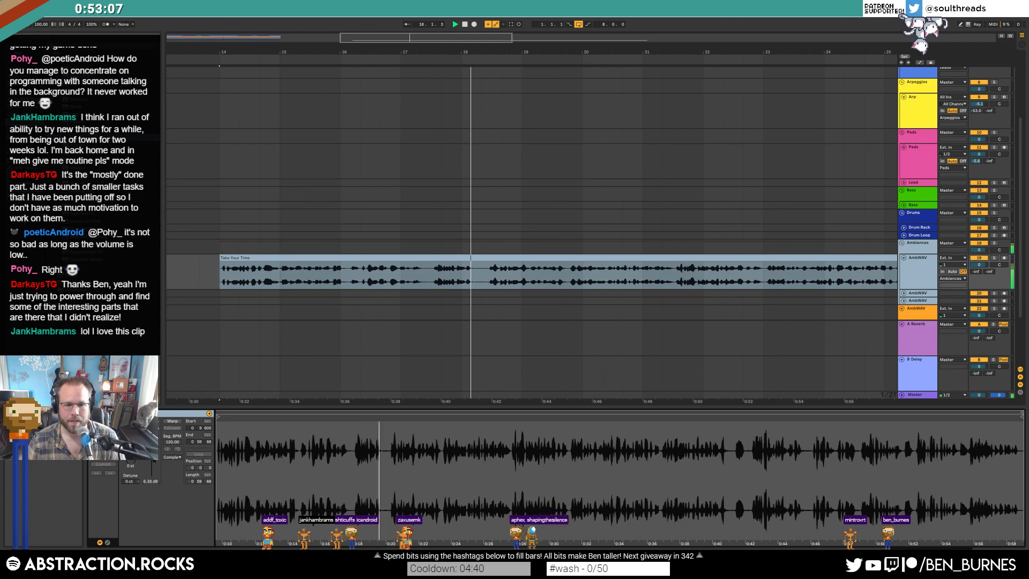
click(512, 258)
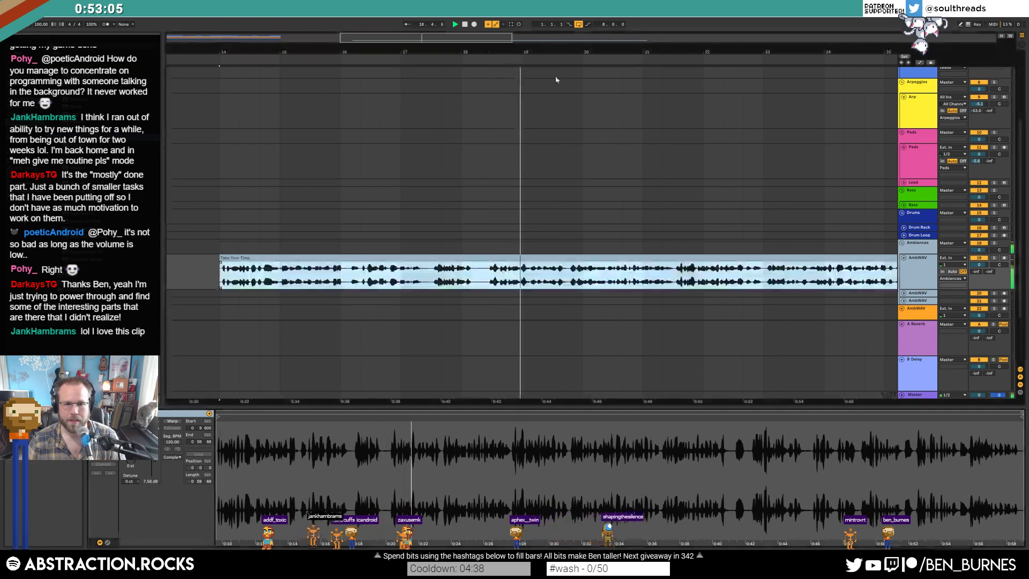
- Listen to the "Take Your Time" clip from several points between about bar 18 and bar 24
drag(745, 52, 678, 87)
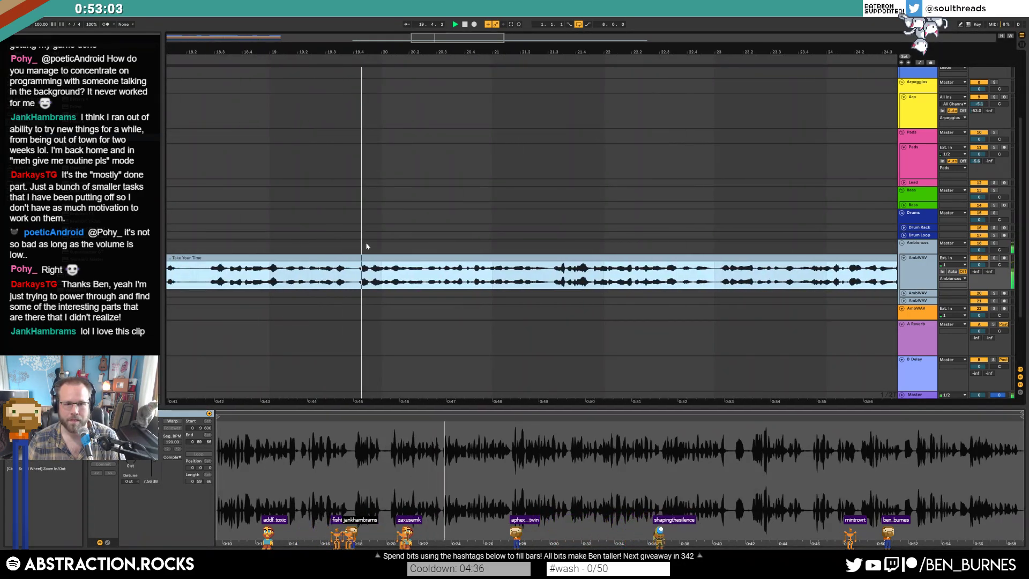
click(344, 282)
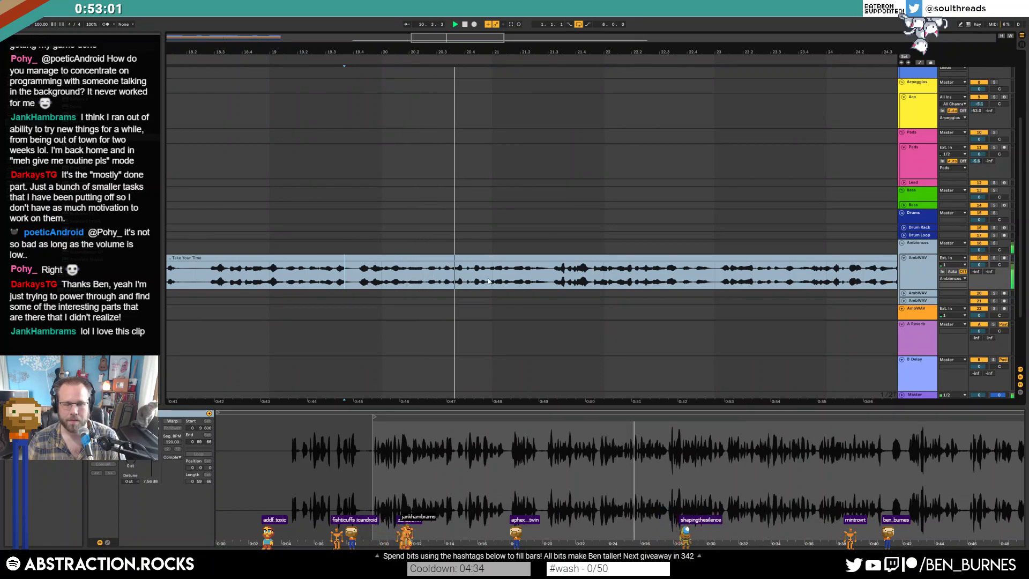
click(545, 285)
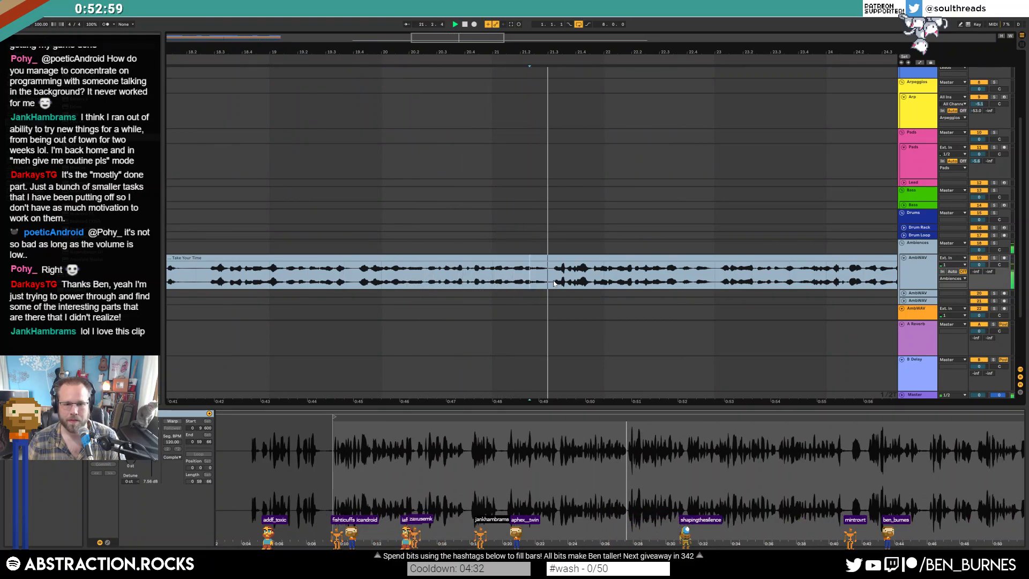
click(566, 282)
drag(630, 52, 421, 52)
scroll(483, 163, right, 5)
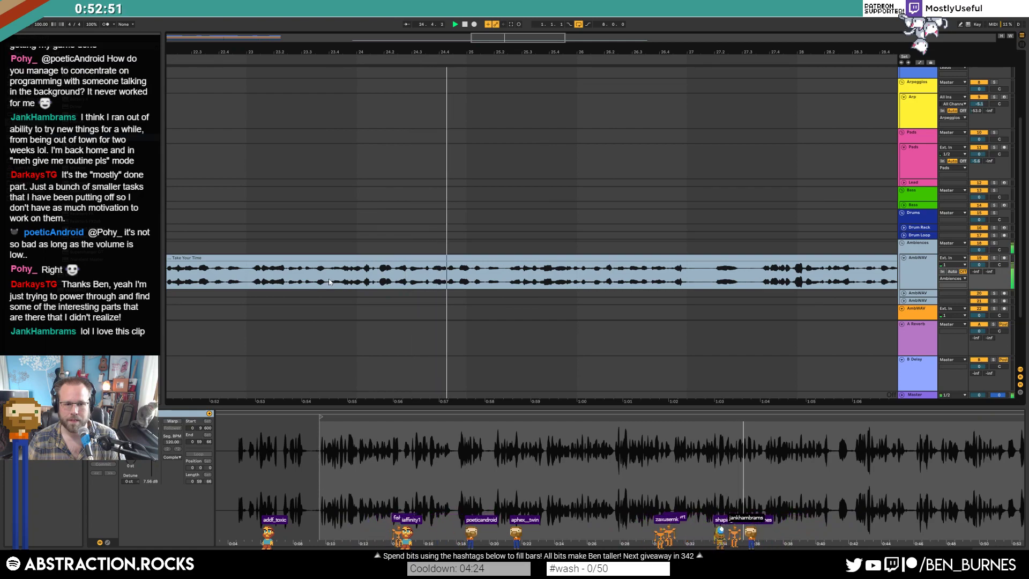
- Delete a short stretch of the "Take Your Time" clip just before bar 24 and play the part that follows
mouse_move(327, 272)
mouse_down()
mouse_move(446, 272)
mouse_move(389, 271)
mouse_move(413, 259)
mouse_move(757, 262)
mouse_move(358, 263)
mouse_up()
key(Delete)
click(394, 271)
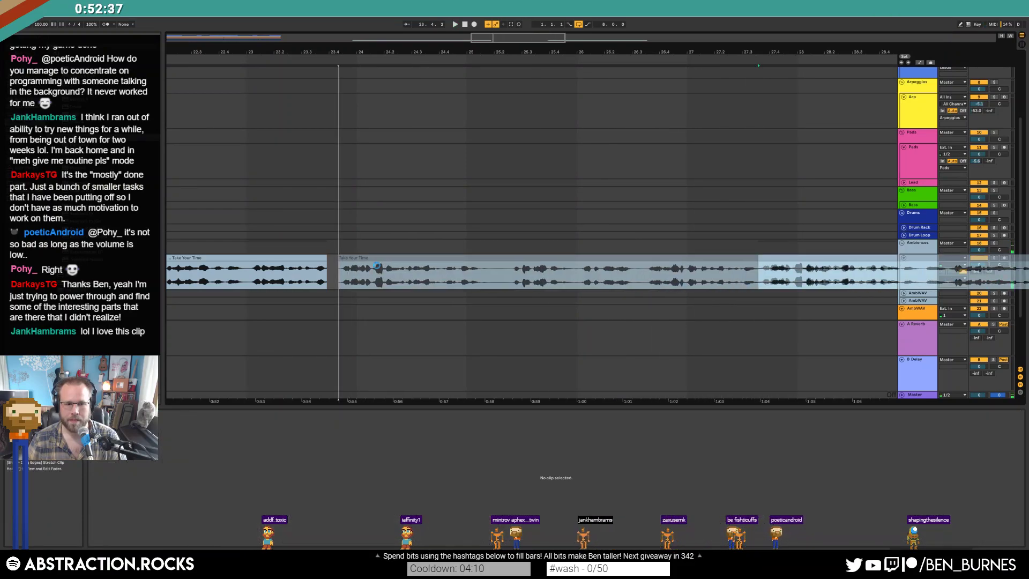
key(space)
key(space)
click(386, 277)
key(space)
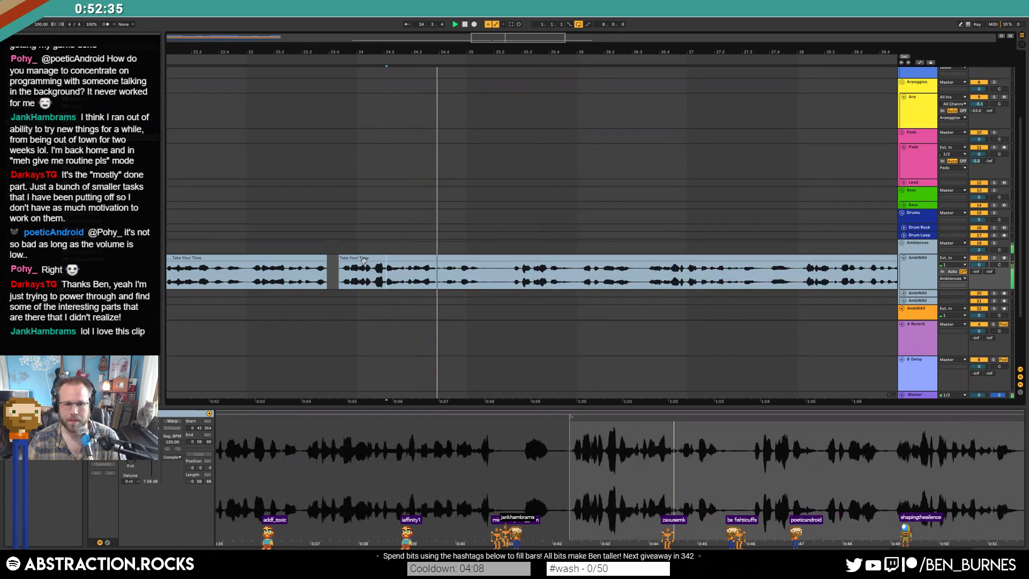
- Move the second part of the "Take Your Time" clip to about bar 25 and listen through it
drag(340, 263, 512, 268)
drag(496, 37, 496, 17)
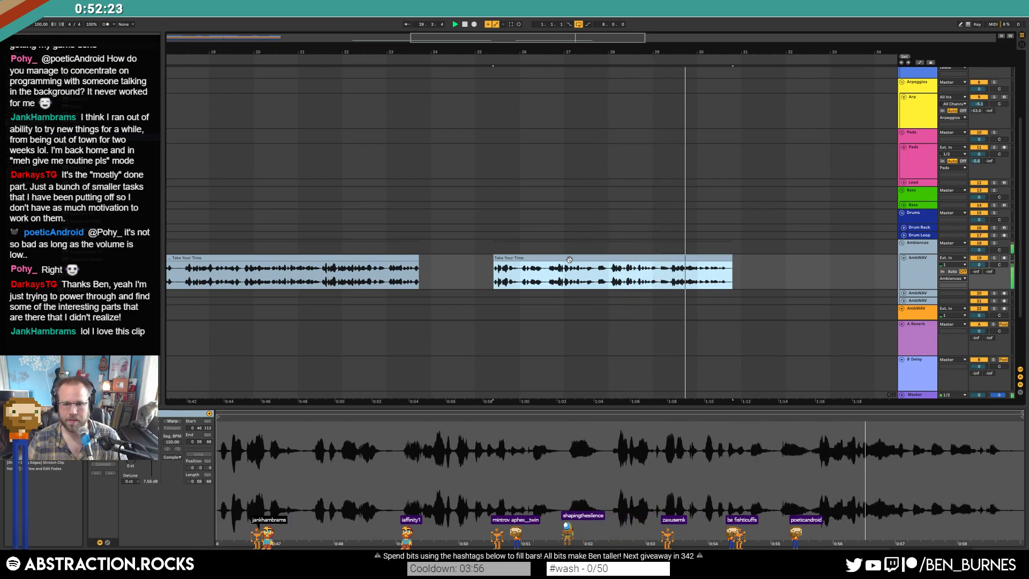
key(space)
- Move the audio clips in the Leads group to bar 9 and the Lead MIDI clip to bar 17
scroll(590, 264, left, 3)
scroll(591, 265, down, 4)
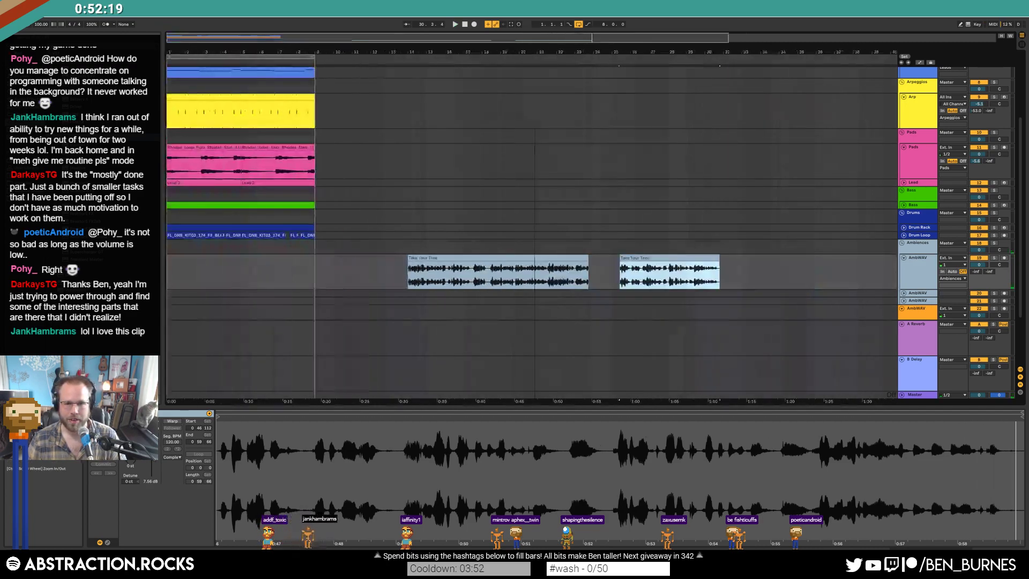
click(264, 276)
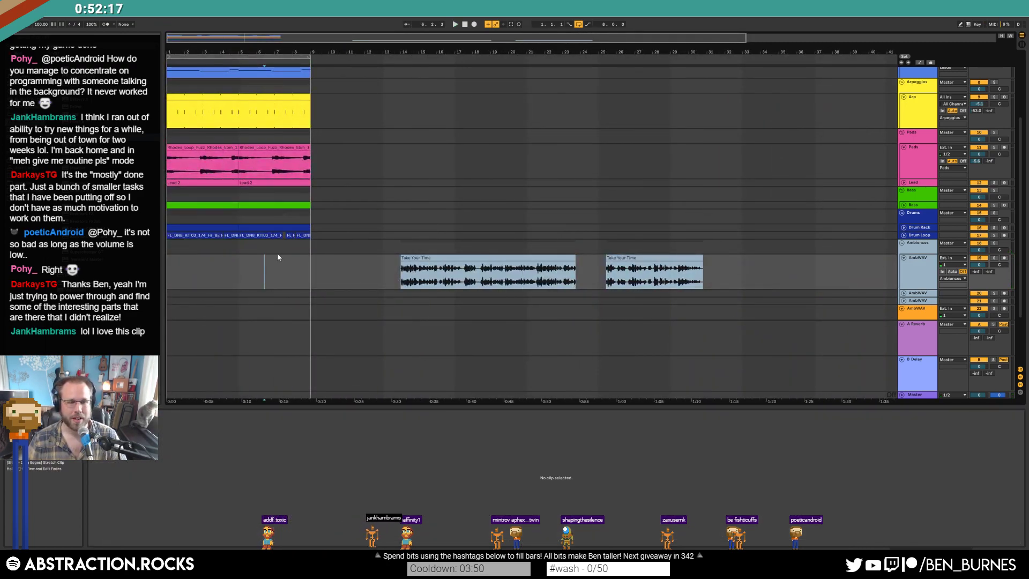
key(minus)
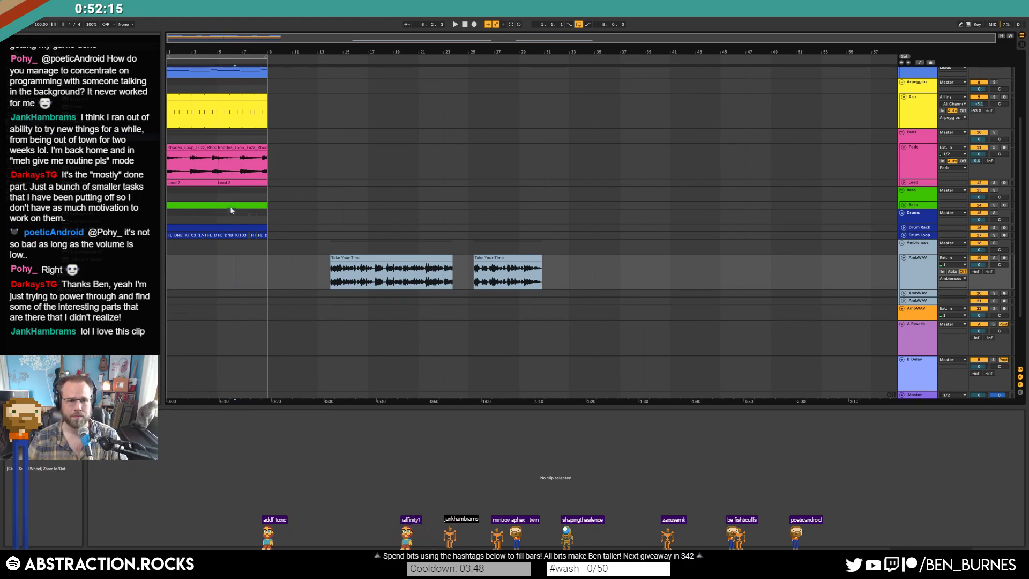
scroll(258, 171, up, 3)
drag(269, 110, 168, 129)
mouse_move(285, 138)
mouse_down()
mouse_move(218, 103)
mouse_move(160, 114)
mouse_move(399, 112)
mouse_move(274, 124)
mouse_move(275, 112)
mouse_move(376, 112)
mouse_up()
click(374, 111)
click(297, 130)
click(342, 126)
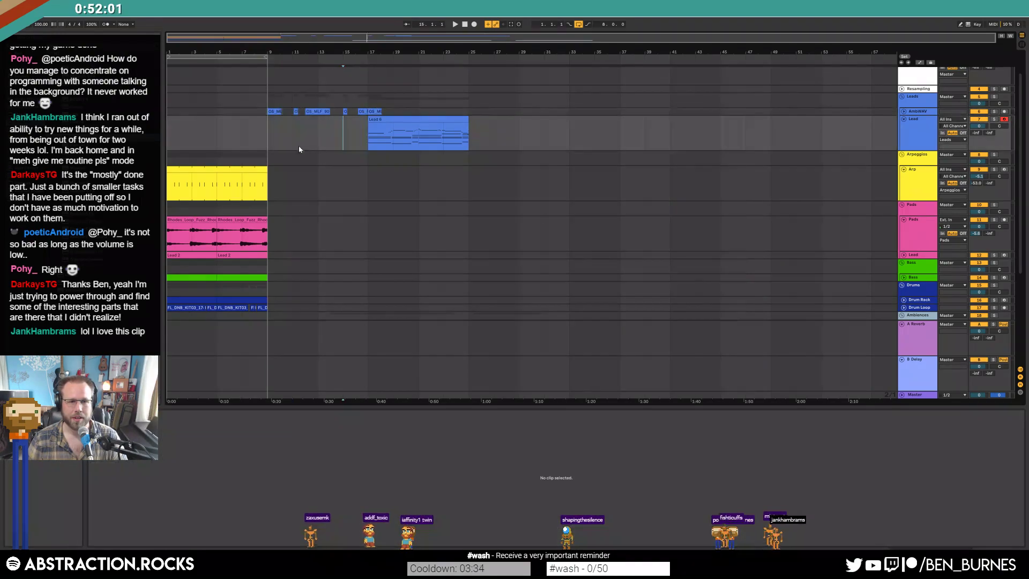
- Duplicate the arp clip through bar 17 and delete the second note from the opening arp clip
click(260, 168)
key(ctrl+d)
click(726, 501)
key(Delete)
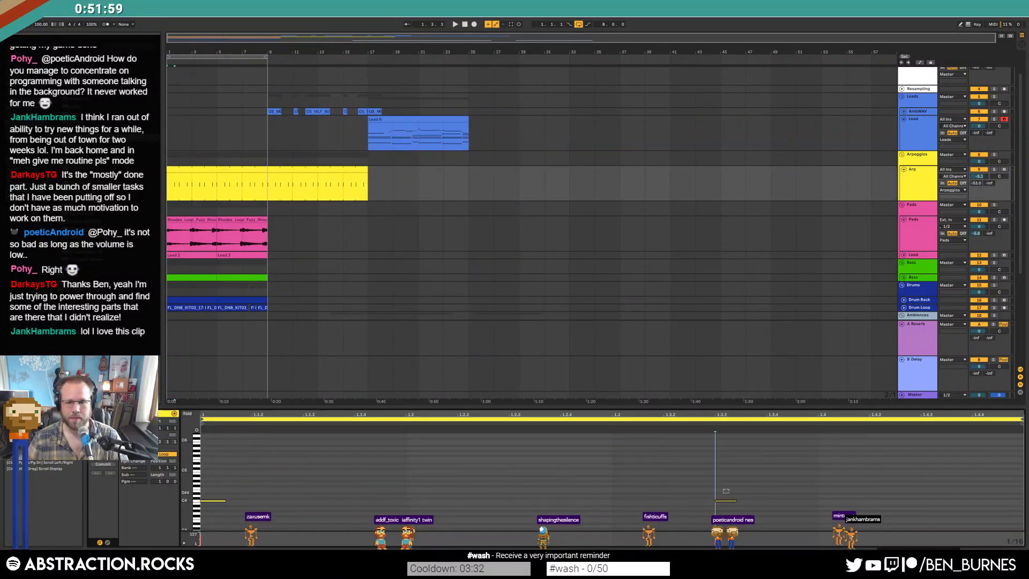
click(530, 455)
scroll(258, 214, down, 1)
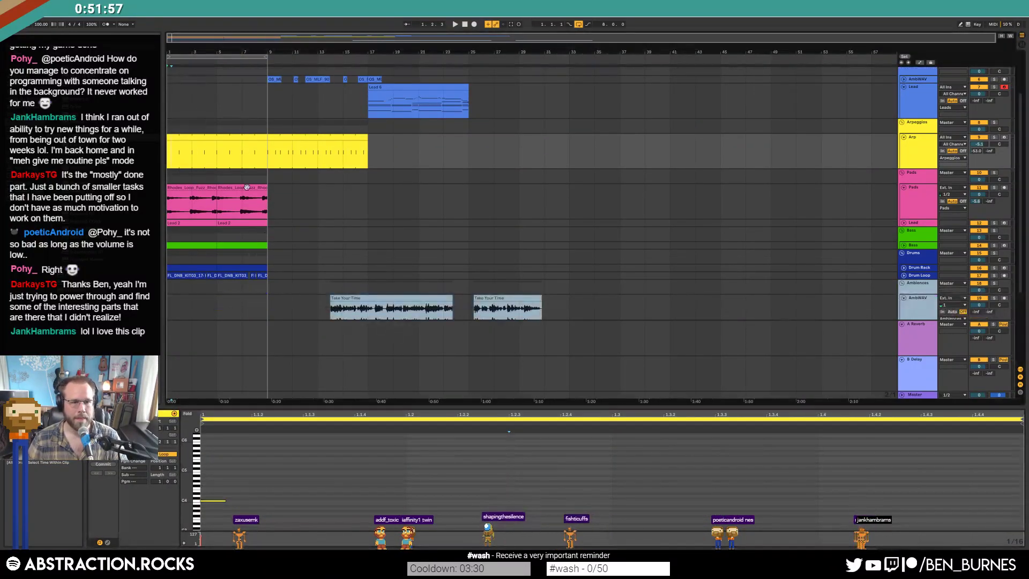
- Turn on looping for the first Rhodes pad clip, set its loop length to four bars and extend it to bar 17
click(247, 187)
click(206, 187)
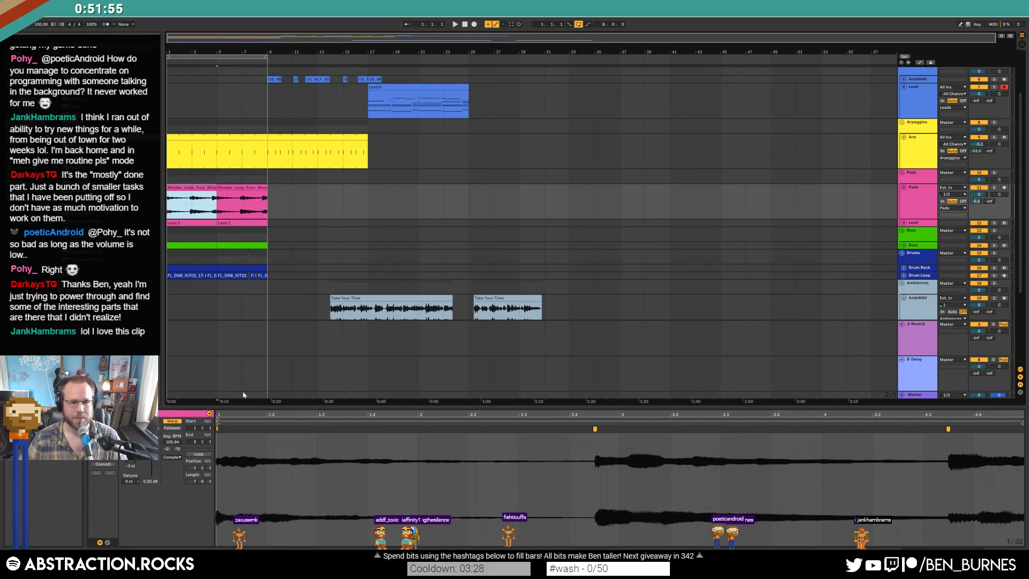
click(198, 454)
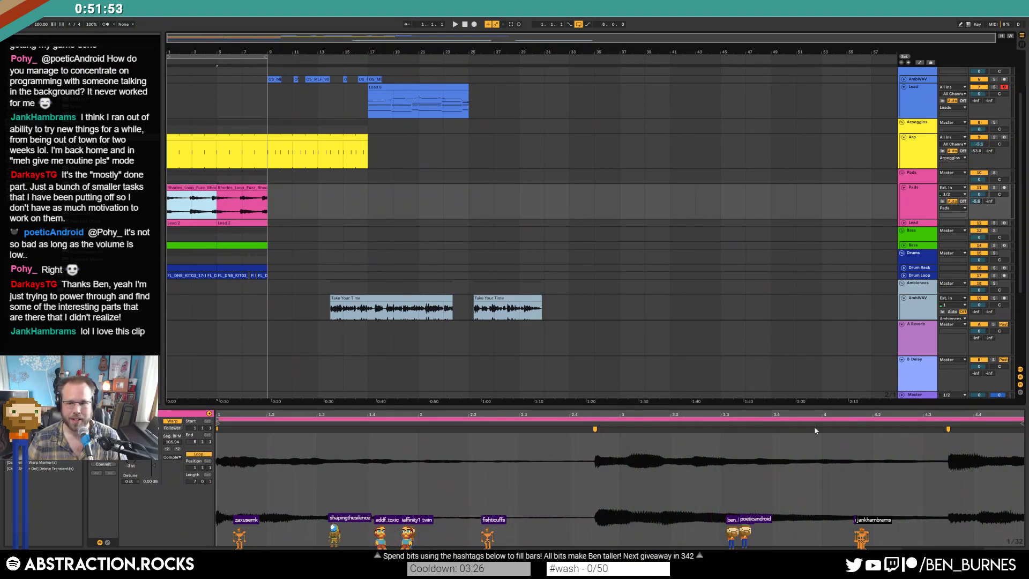
drag(991, 411, 648, 412)
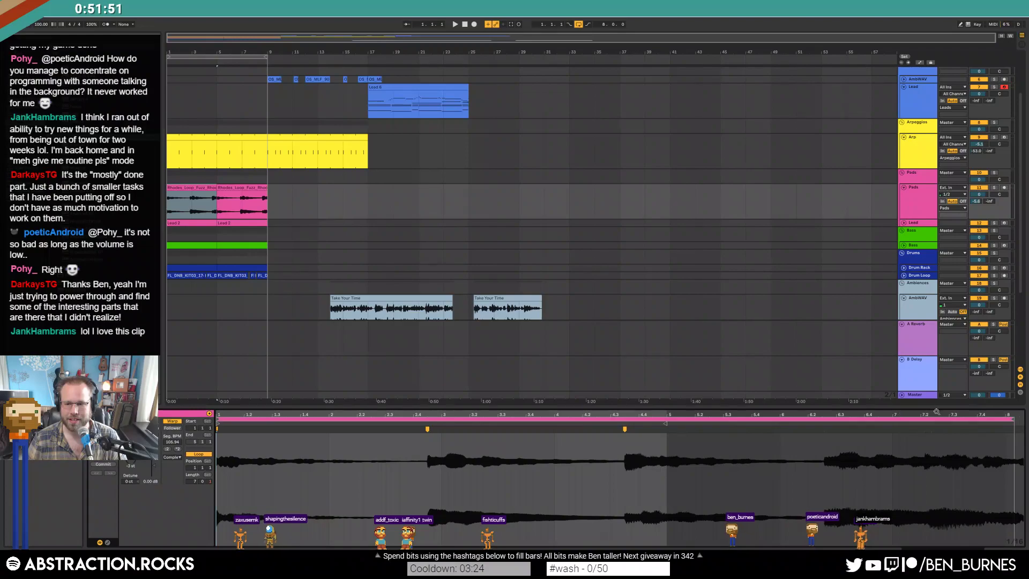
drag(1011, 419, 688, 420)
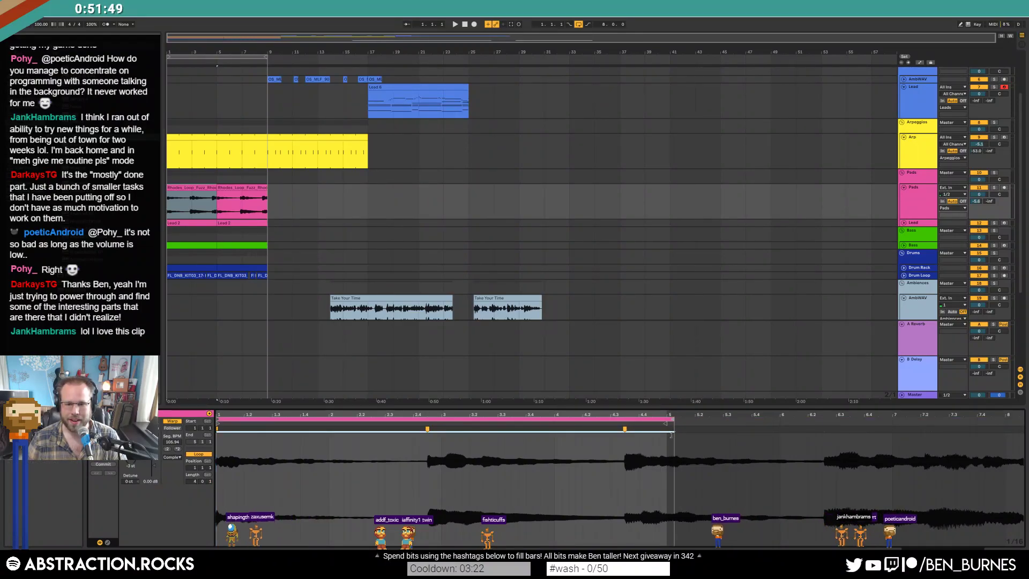
click(294, 209)
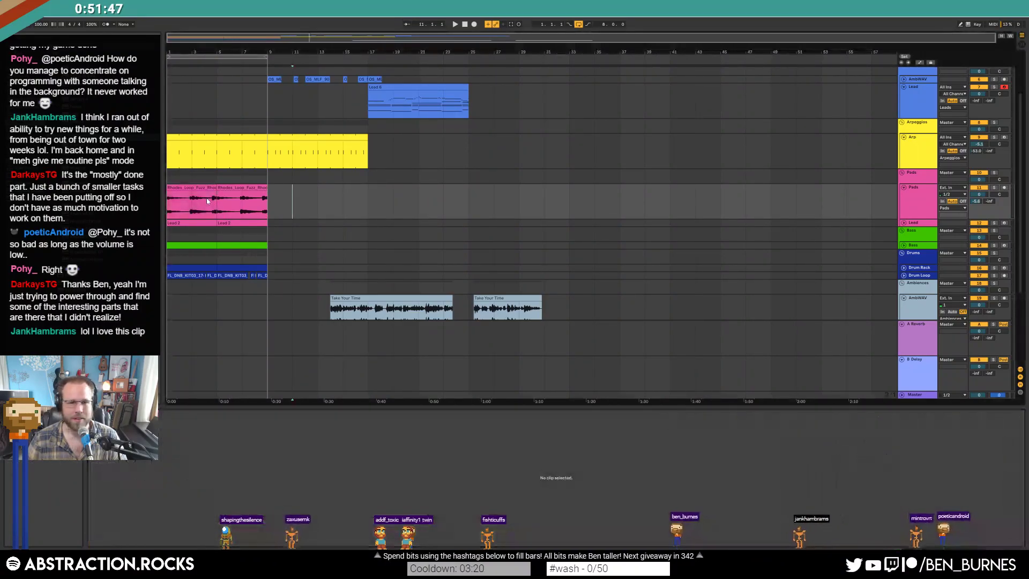
drag(216, 199, 378, 189)
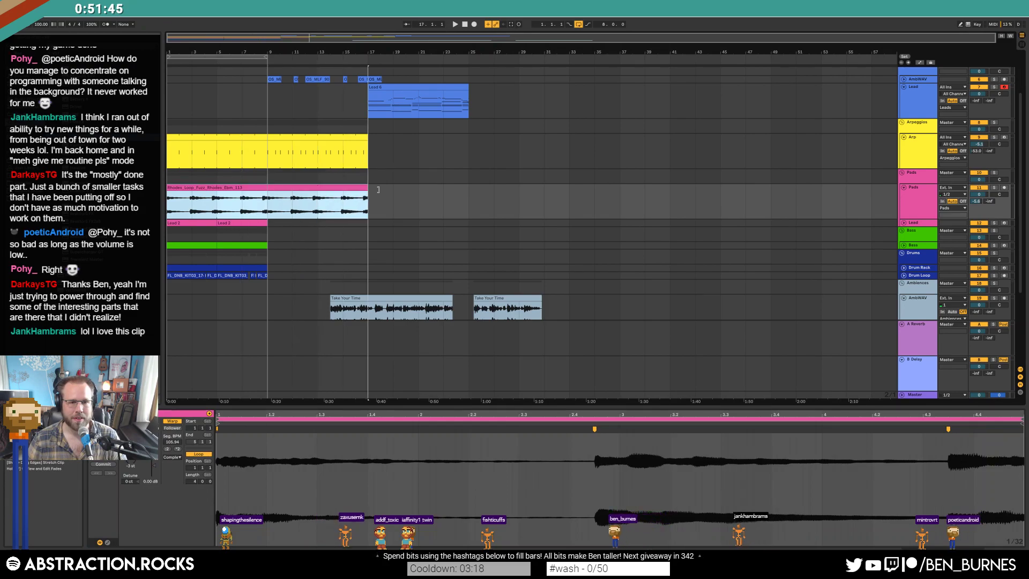
- Unfold the Lead track in the Pads group and move its two clips and the Bass clip to bar 9
click(238, 222)
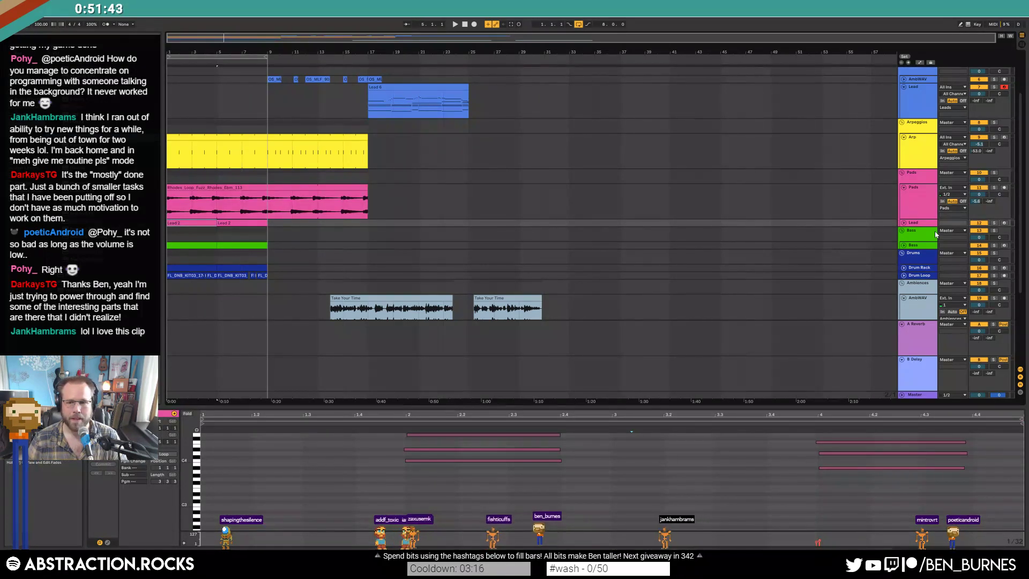
click(904, 222)
click(208, 223)
shift+click(241, 223)
drag(260, 223, 302, 225)
scroll(305, 241, down, 2)
click(232, 233)
drag(211, 232, 312, 233)
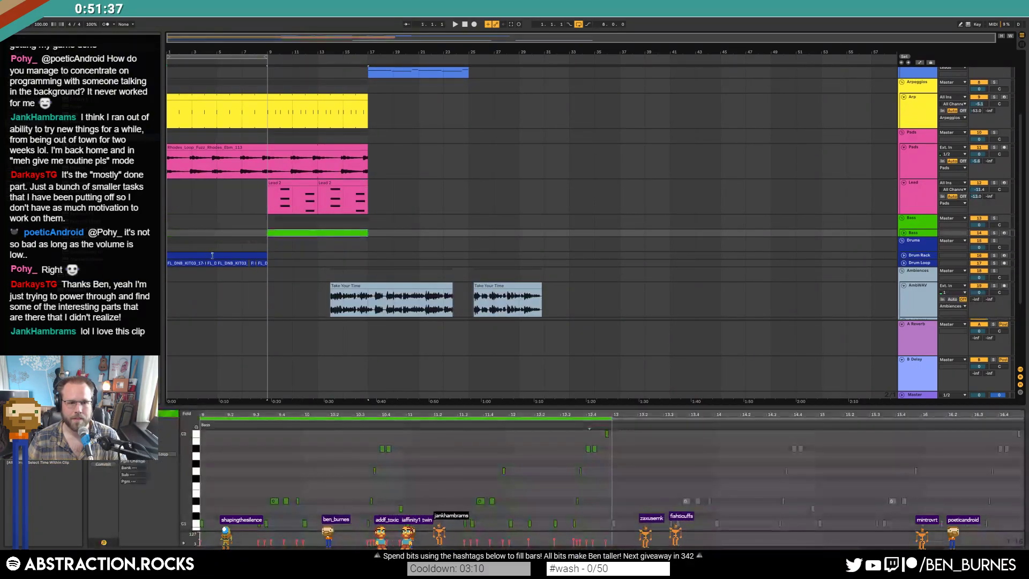
- Move the Drum Rack clip to bar 9 and duplicate the Drum Loop clips into bars 9 to 17
click(221, 254)
key(ctrl+d)
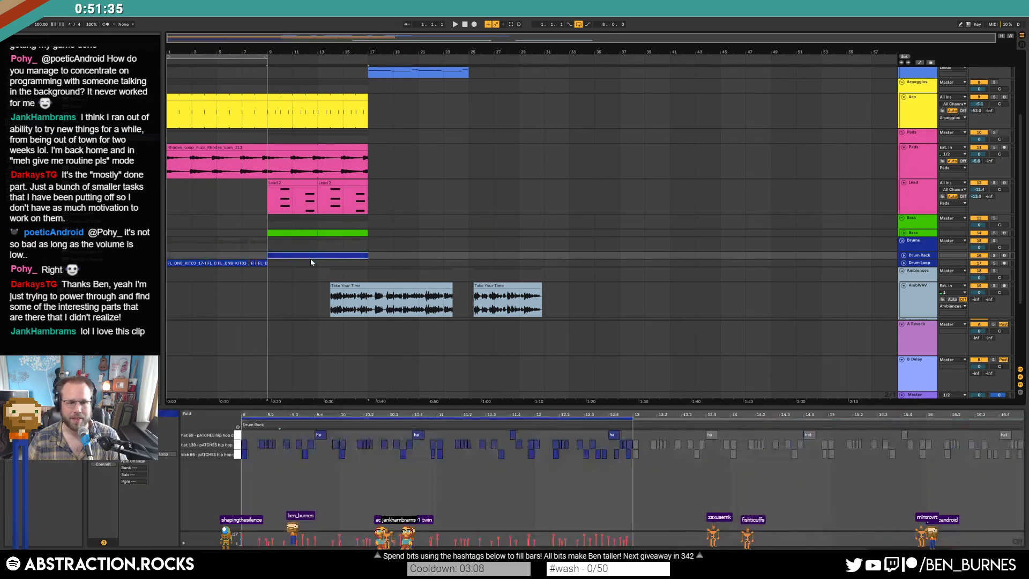
drag(271, 262, 162, 264)
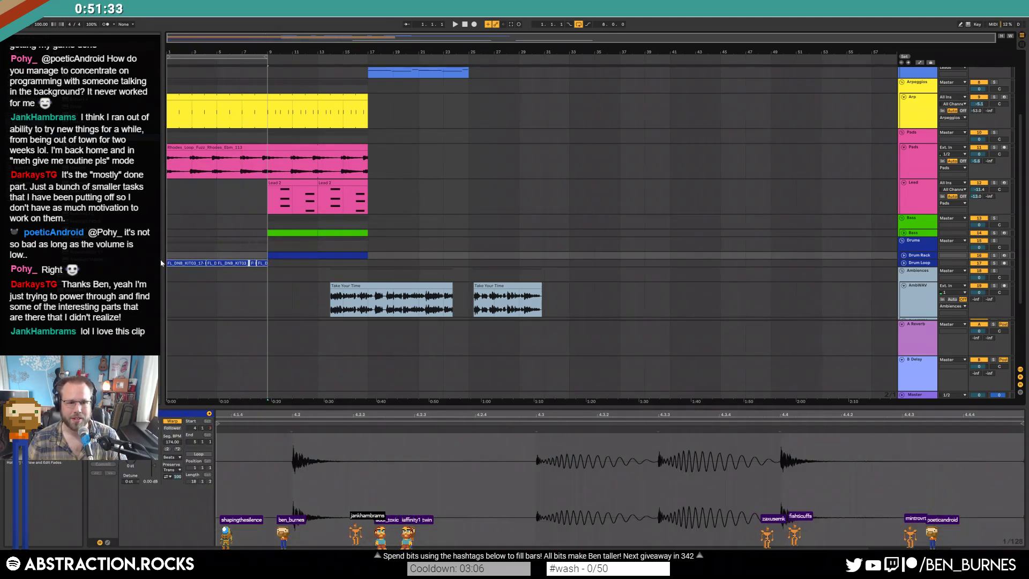
key(ctrl+d)
- Play the rearranged opening section from bar 1 while looking over the lead and ambience tracks
key(space)
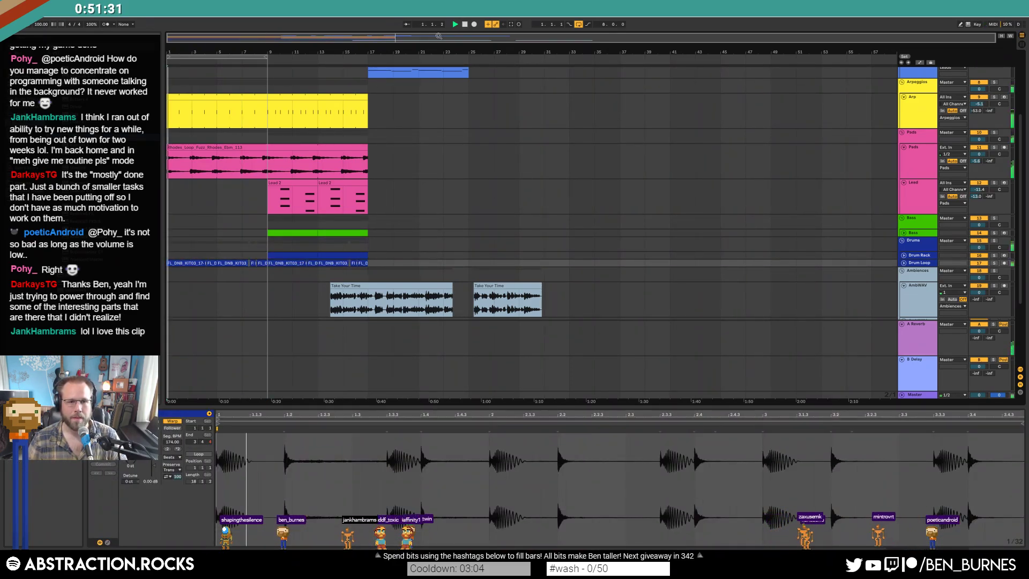
scroll(258, 146, up, 3)
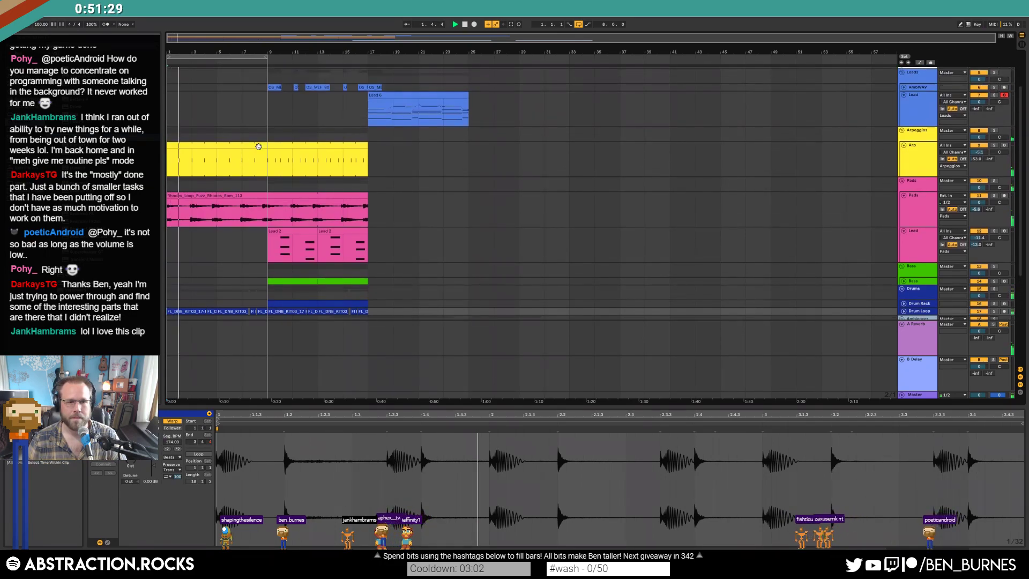
mouse_move(413, 95)
mouse_down()
mouse_move(203, 102)
mouse_move(430, 93)
mouse_move(404, 95)
mouse_up()
click(445, 133)
scroll(430, 142, down, 3)
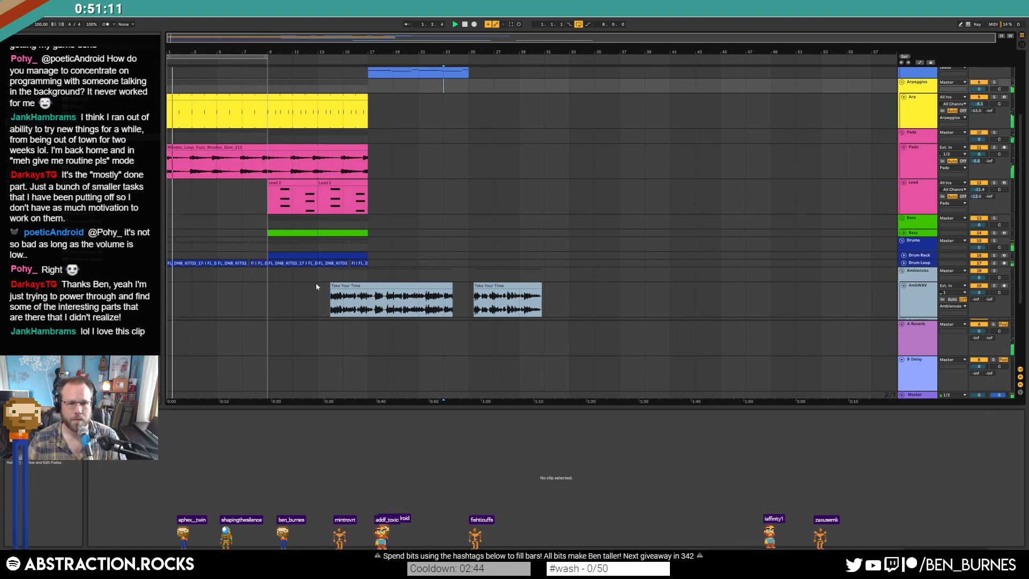
- Add a Compressor after the Phaser on the Pads track and adjust its threshold during playback
click(206, 147)
key(shift+Tab)
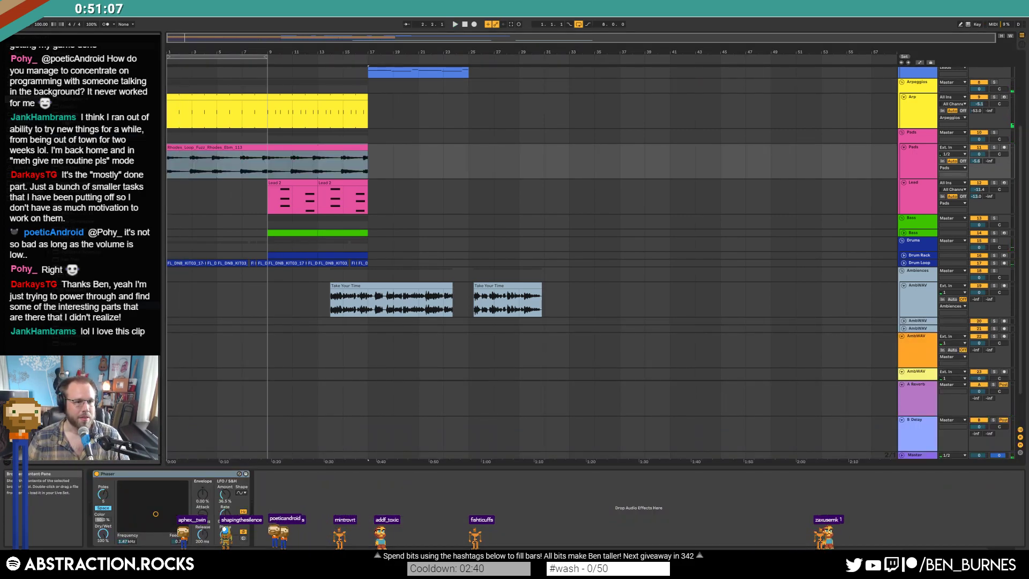
drag(298, 499, 297, 501)
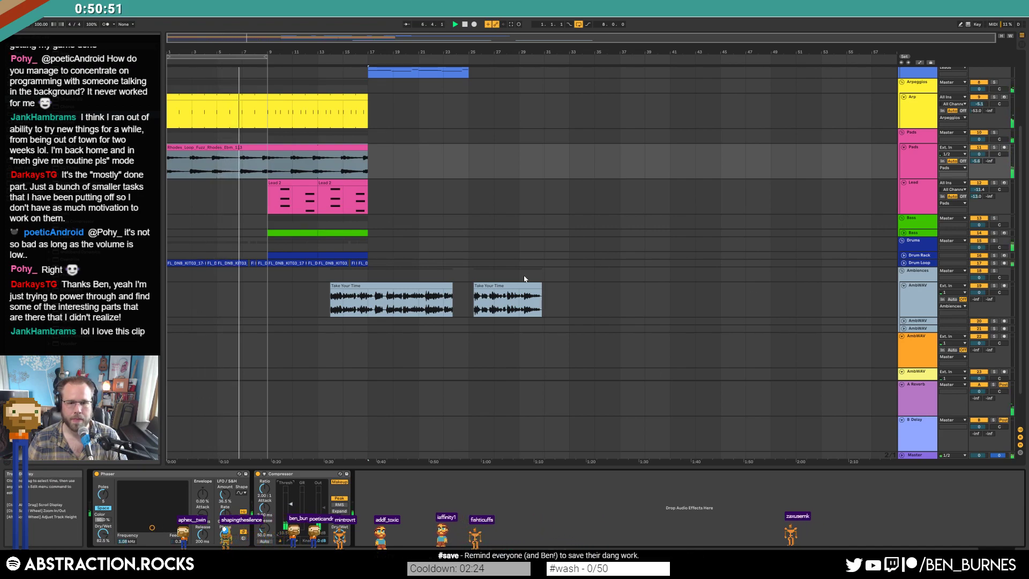
click(356, 285)
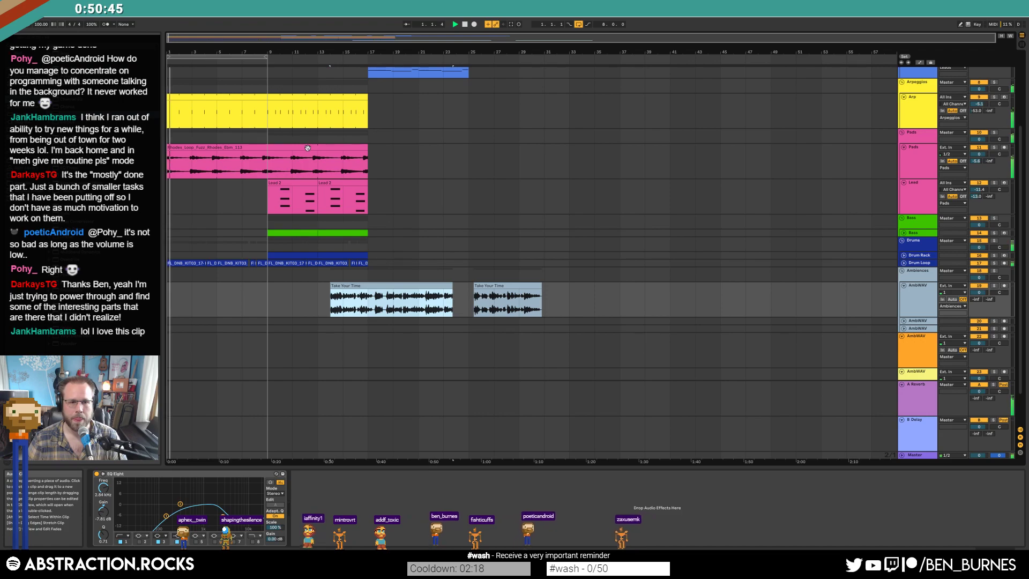
key(space)
- Move the lead, arp, pad, bass and drum material from bar 9 onward to bar 27
scroll(288, 110, up, 1)
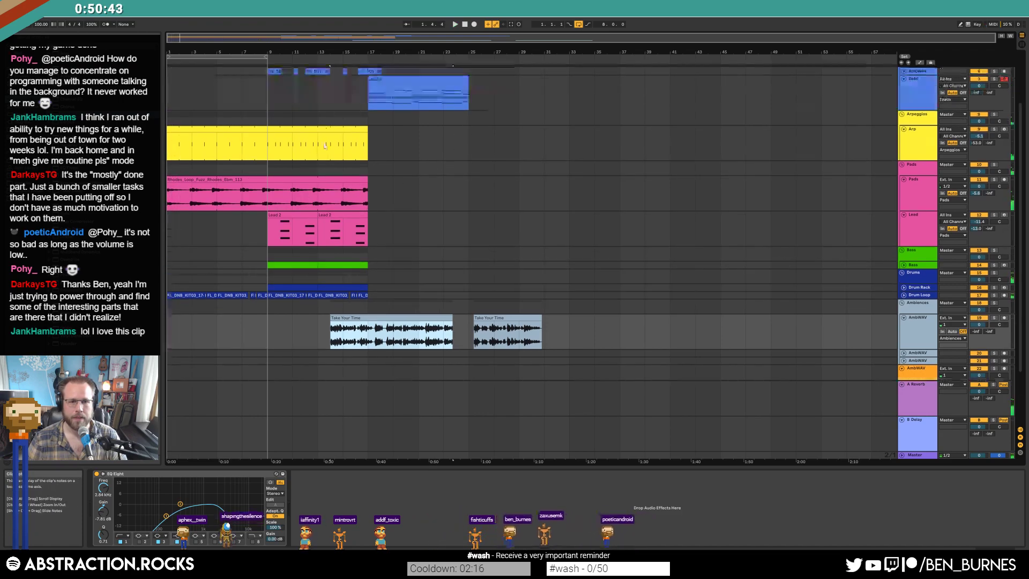
click(277, 138)
shift+click(368, 297)
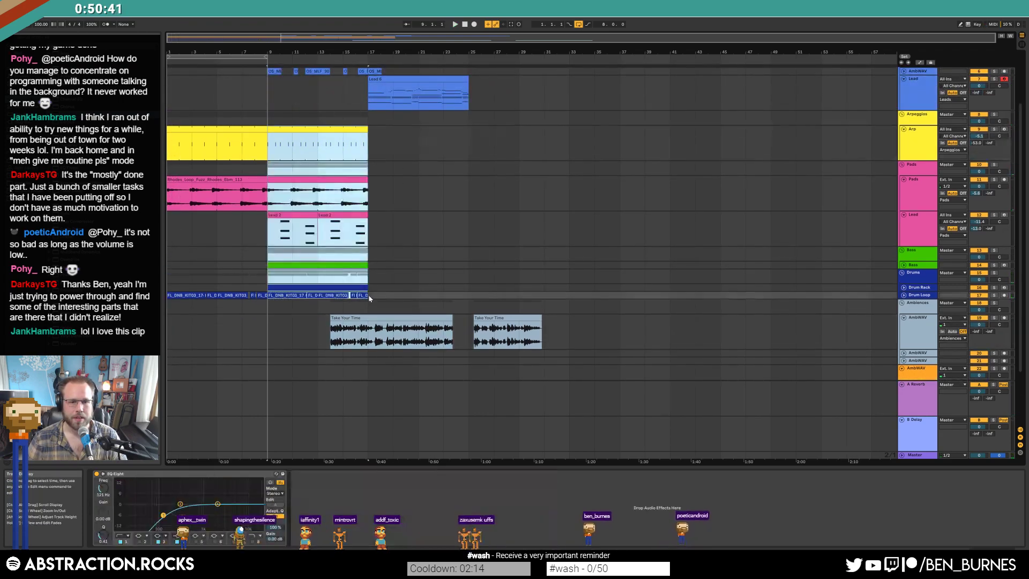
drag(267, 74, 492, 296)
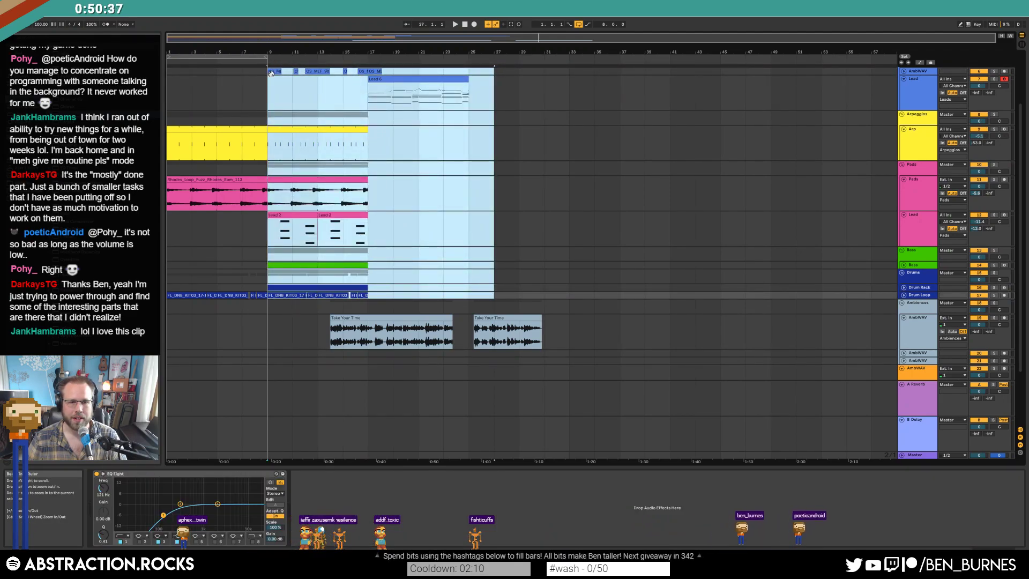
key(ctrl+d)
scroll(272, 73, up, 1)
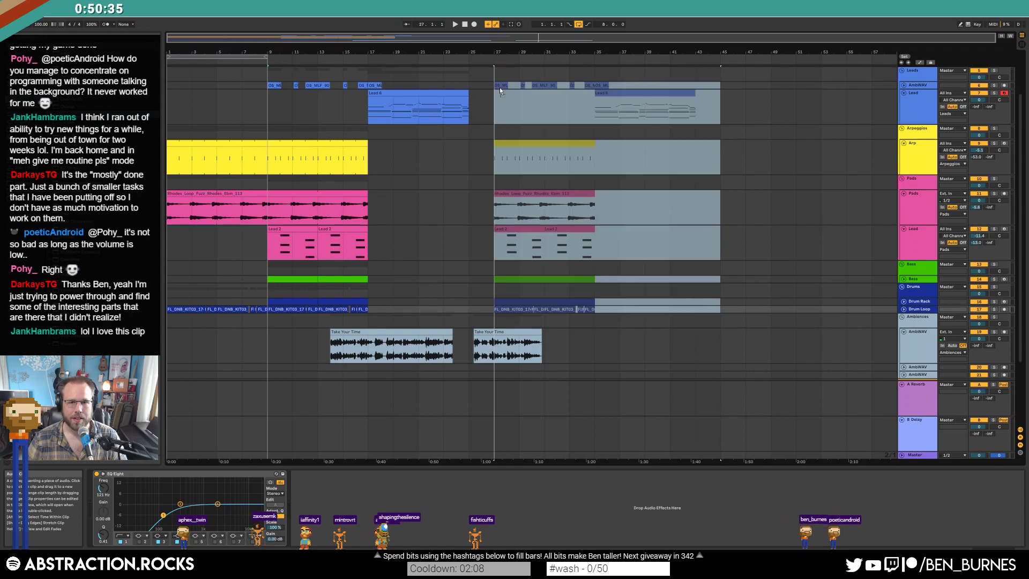
drag(500, 86, 500, 86)
- Move the first "Take Your Time" clip to bar 9 and duplicate the opening arp, Rhodes pad and drum loop clips into bars 9 to 17
drag(372, 332, 308, 334)
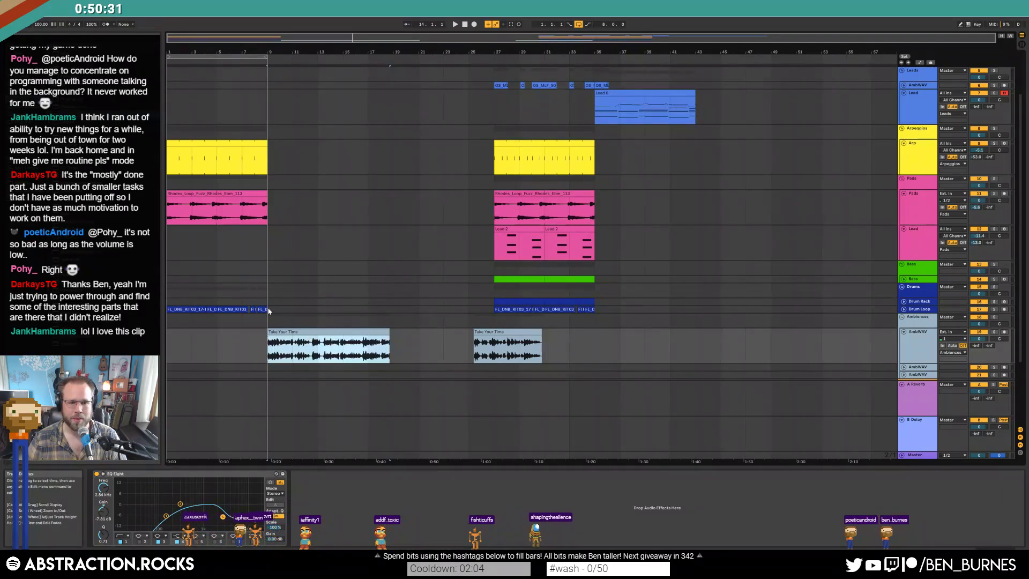
drag(172, 155, 257, 309)
key(ctrl+d)
click(318, 210)
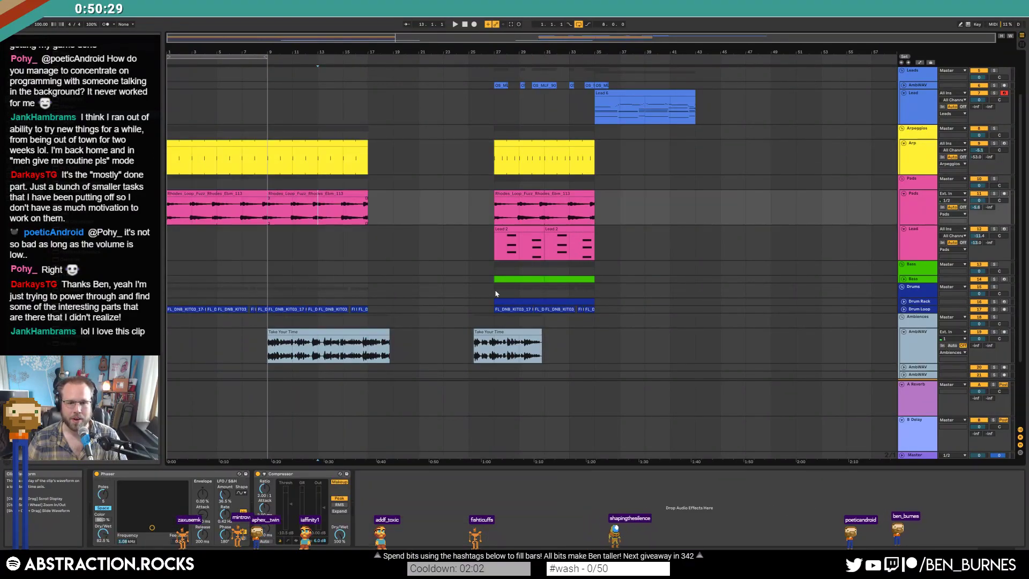
- Copy the Drum Rack clip from bar 27 to bars 9 to 17, and loop those bars for playback
click(522, 300)
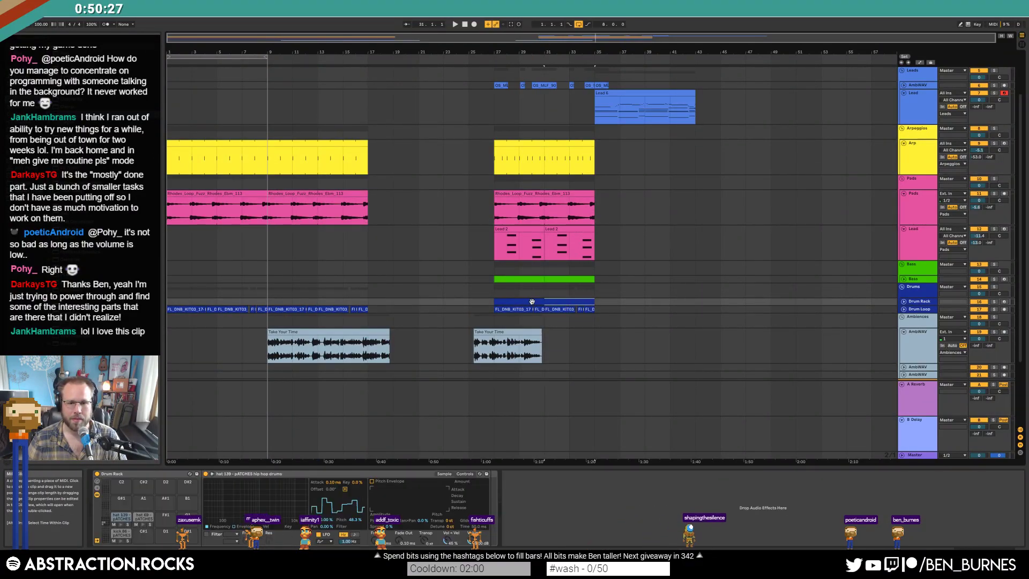
drag(315, 295, 291, 301)
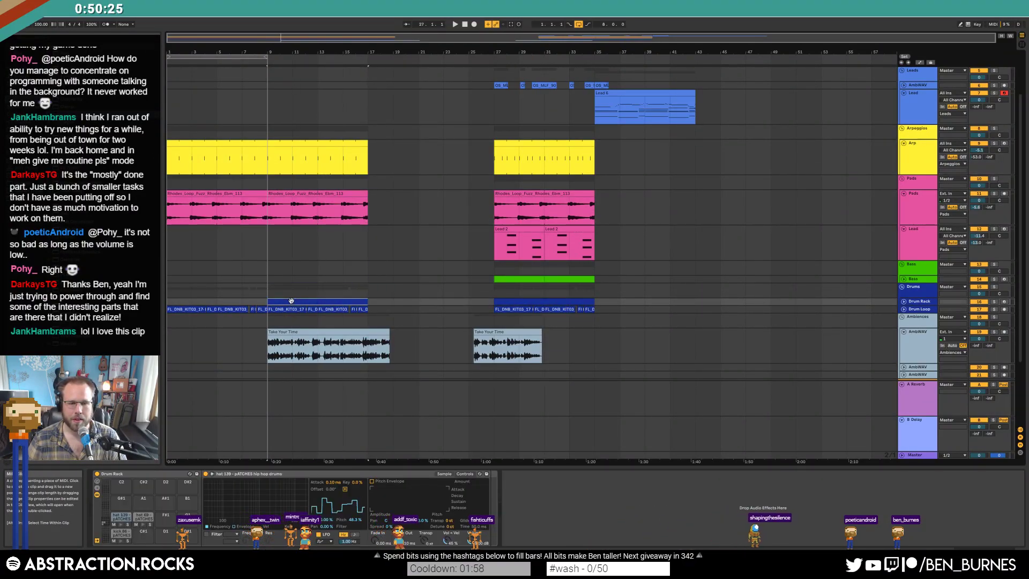
drag(244, 58, 345, 61)
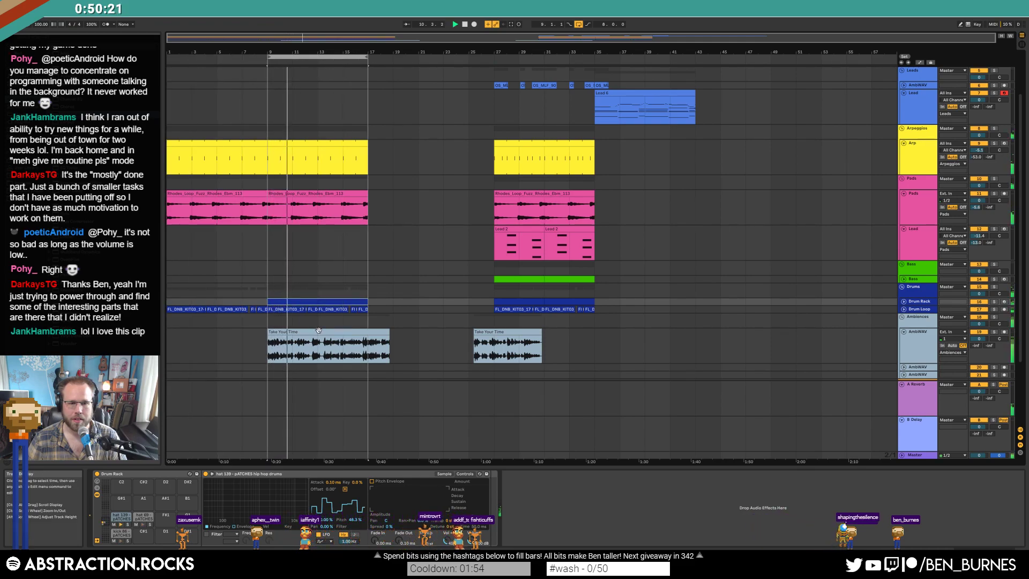
- Cut the first "Take Your Time" clip into two phrases, keeping one at bar 9 and moving the other to bar 17
scroll(318, 331, up, 2)
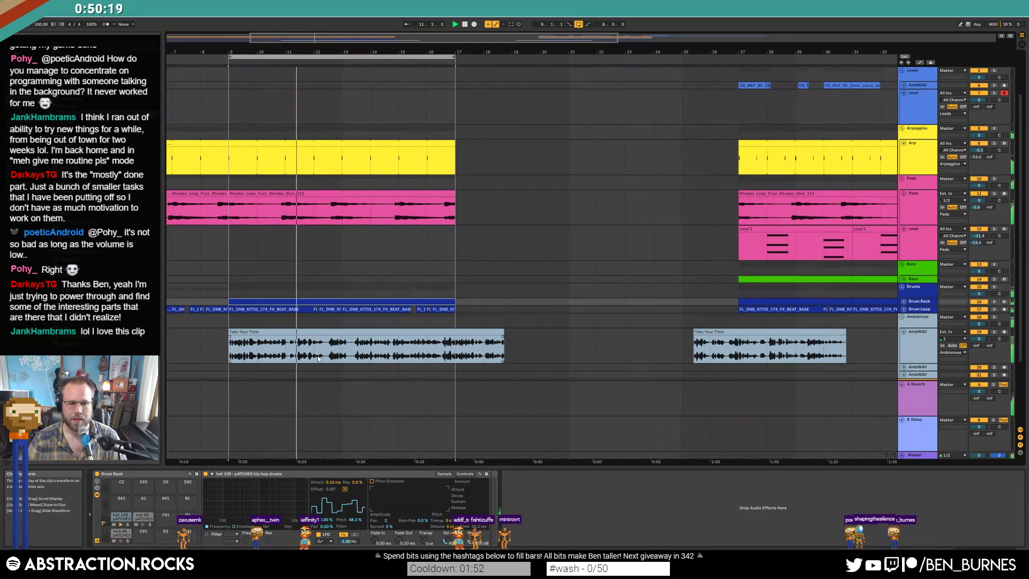
scroll(327, 357, up, 2)
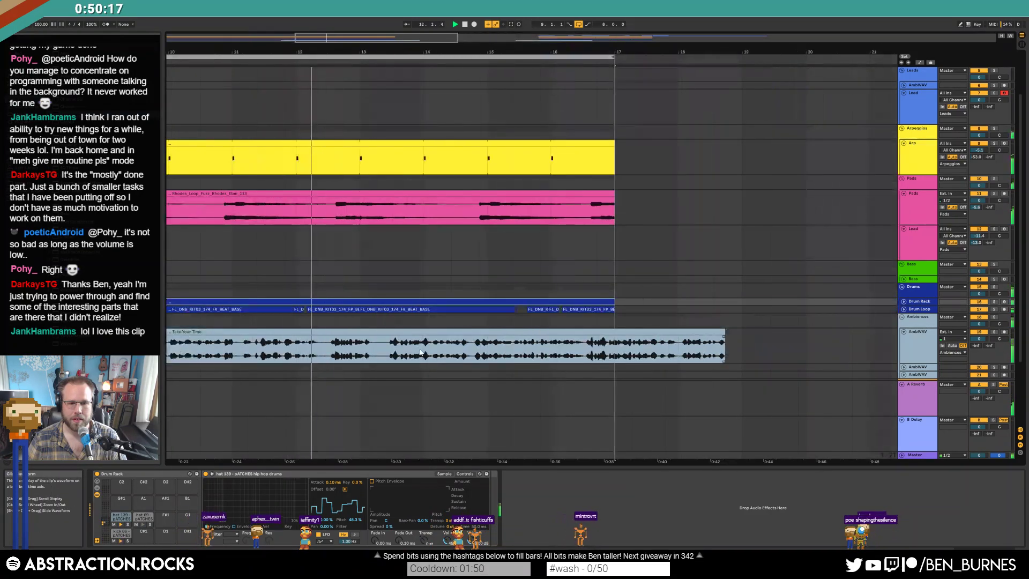
drag(379, 346, 742, 345)
drag(429, 335, 639, 333)
key(space)
scroll(623, 332, down, 2)
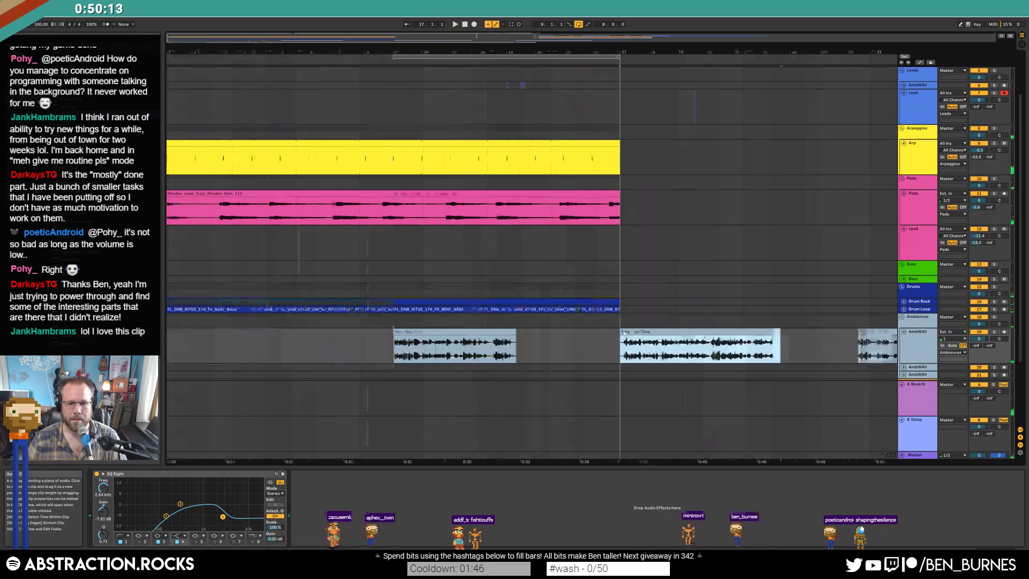
click(344, 345)
click(263, 343)
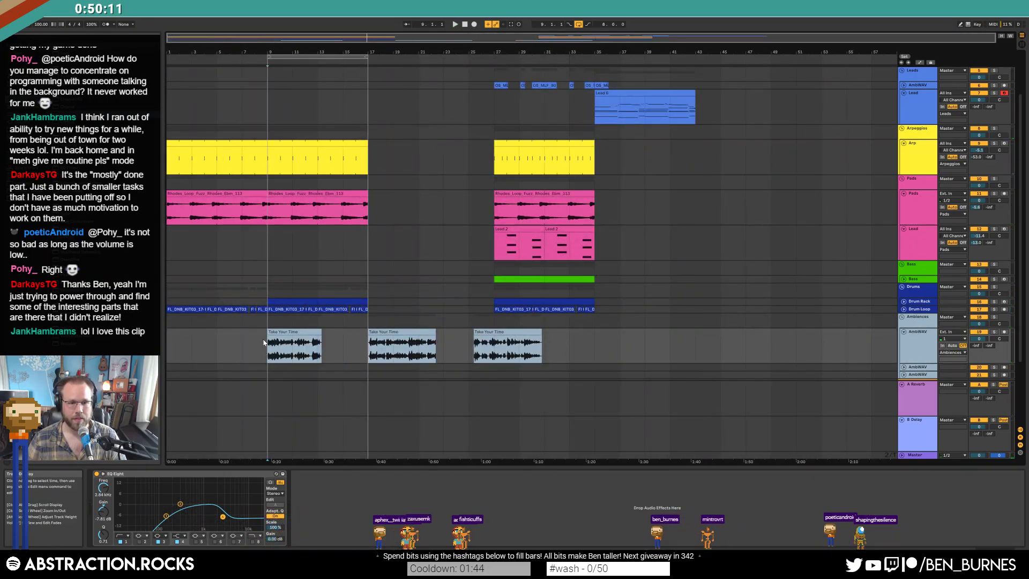
- Move the group of short lead audio clips from bar 27 to bar 9 and play them in context
scroll(321, 268, up, 3)
click(501, 144)
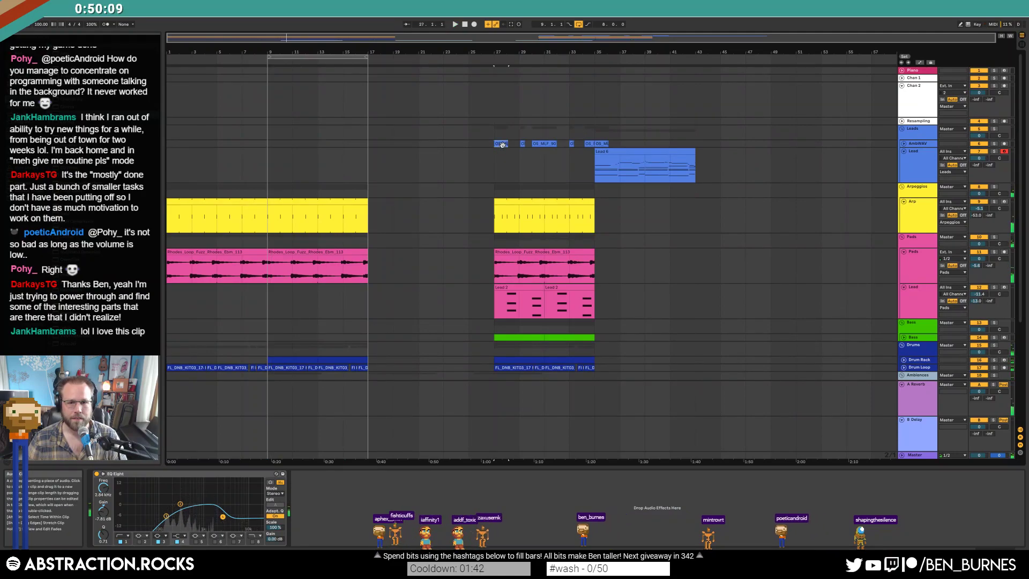
drag(524, 146, 494, 147)
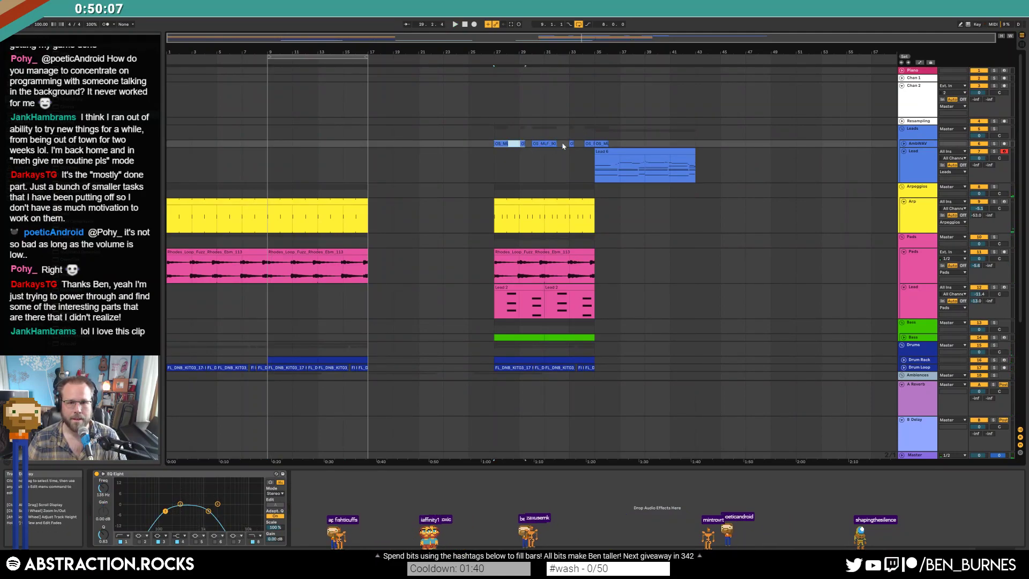
drag(372, 149, 276, 145)
key(space)
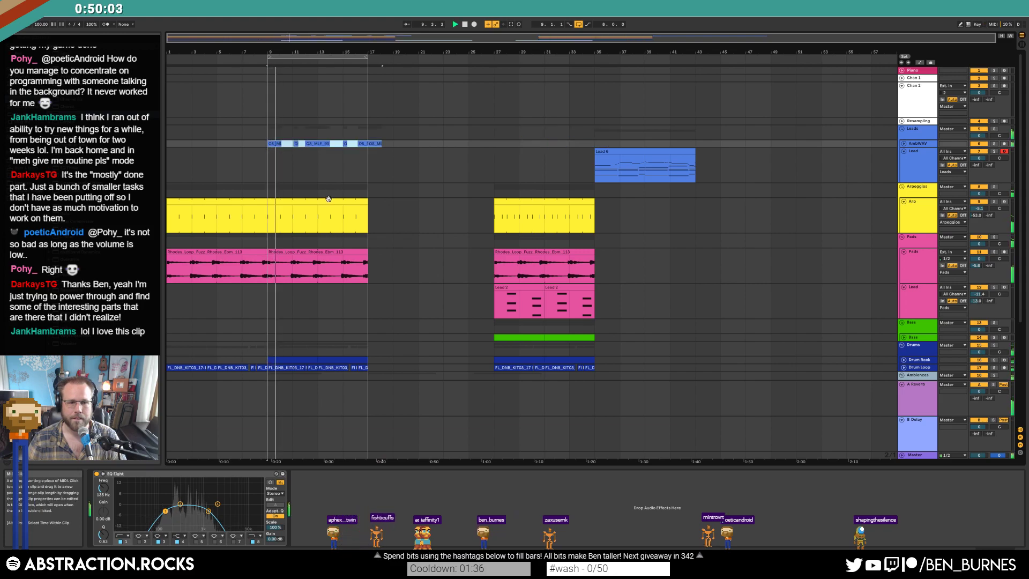
key(space)
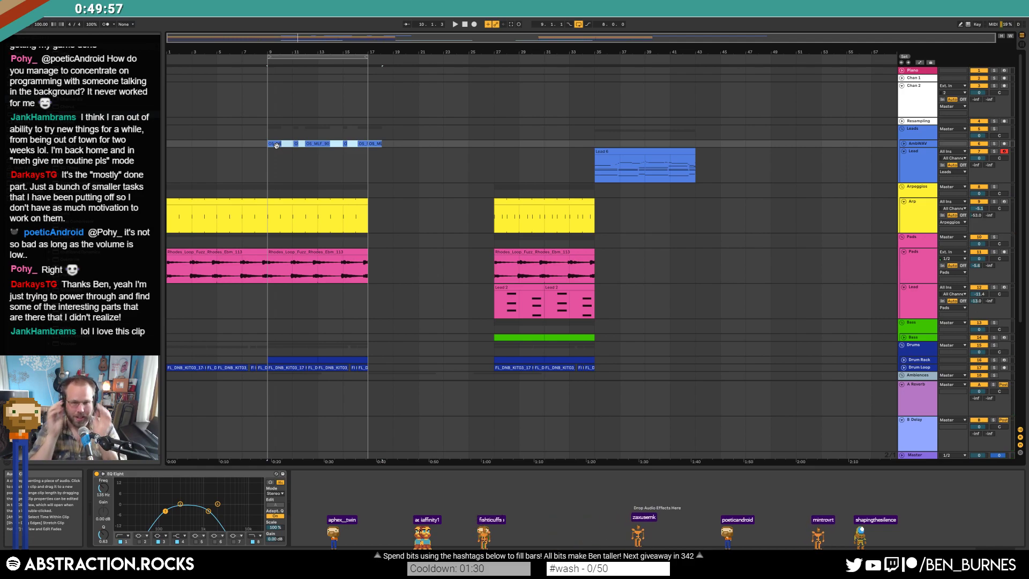
- Lower the low-cut and high-cut frequencies of the EQ Eight on the lead audio track and audition the result
scroll(314, 225, down, 3)
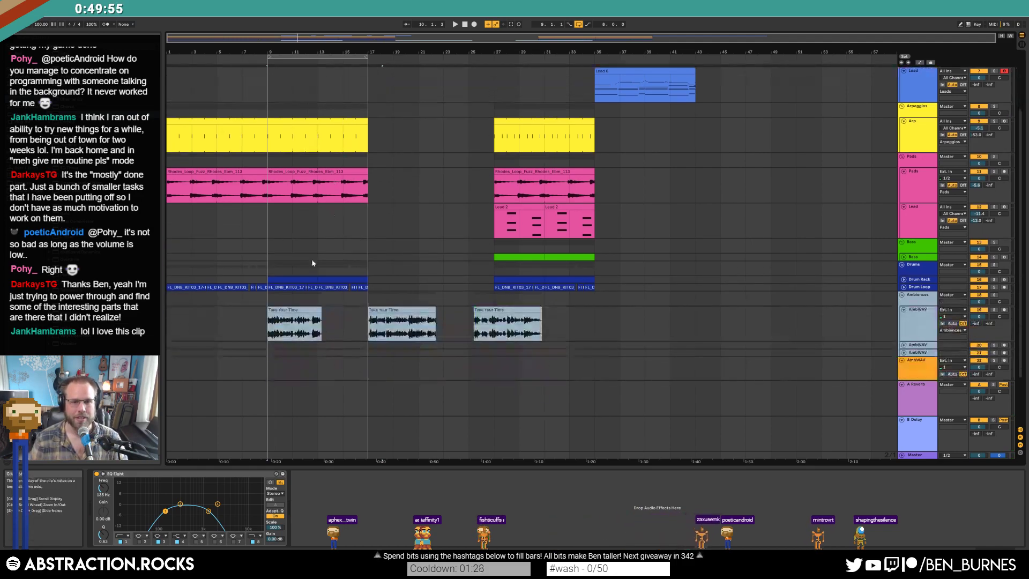
key(shift+Tab)
key(shift+Tab)
scroll(354, 249, up, 3)
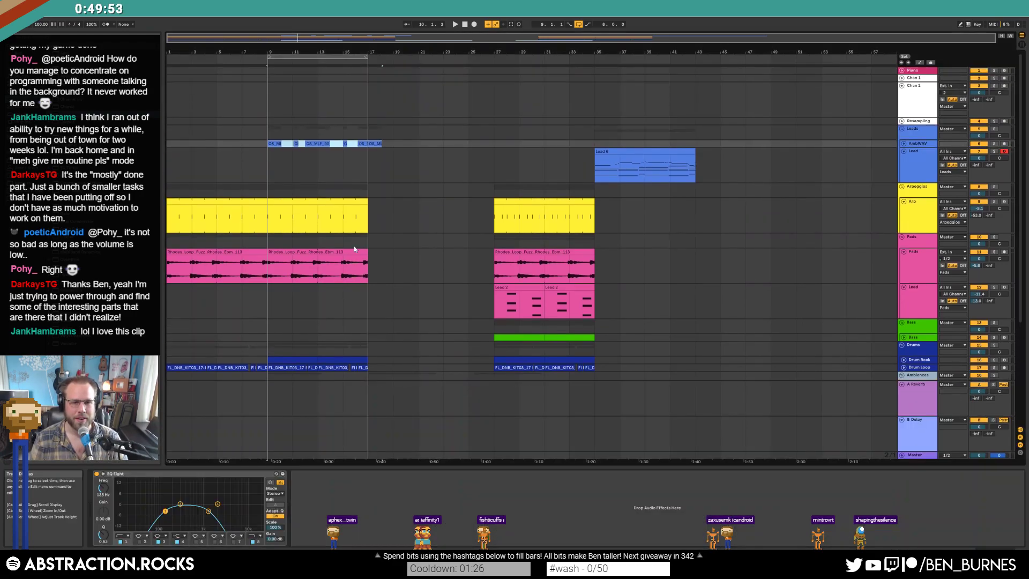
click(207, 510)
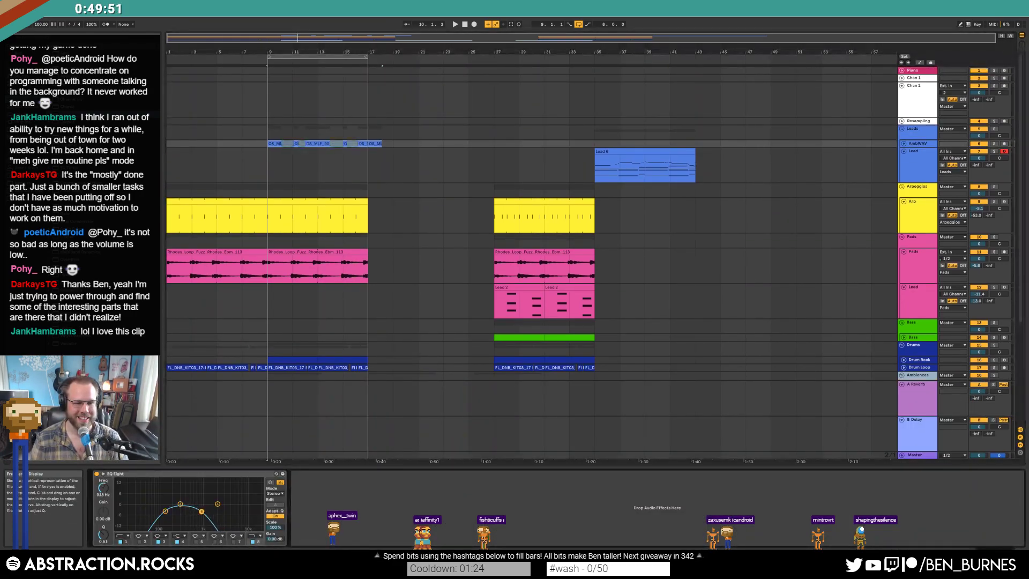
key(space)
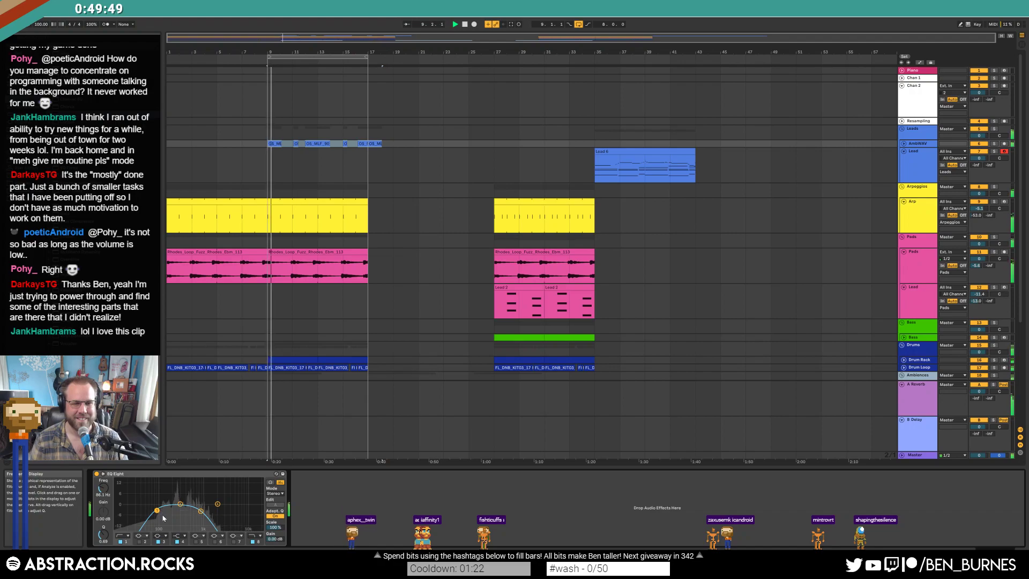
key(space)
- Move the group of short lead audio clips to bar 17 and play the section from bar 9
scroll(308, 334, down, 3)
key(ctrl+z)
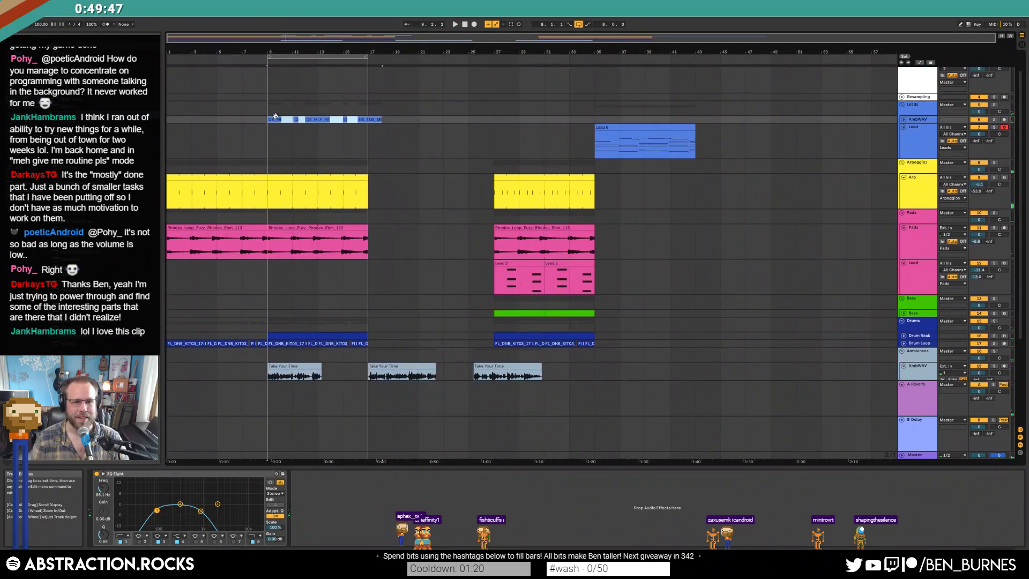
click(370, 150)
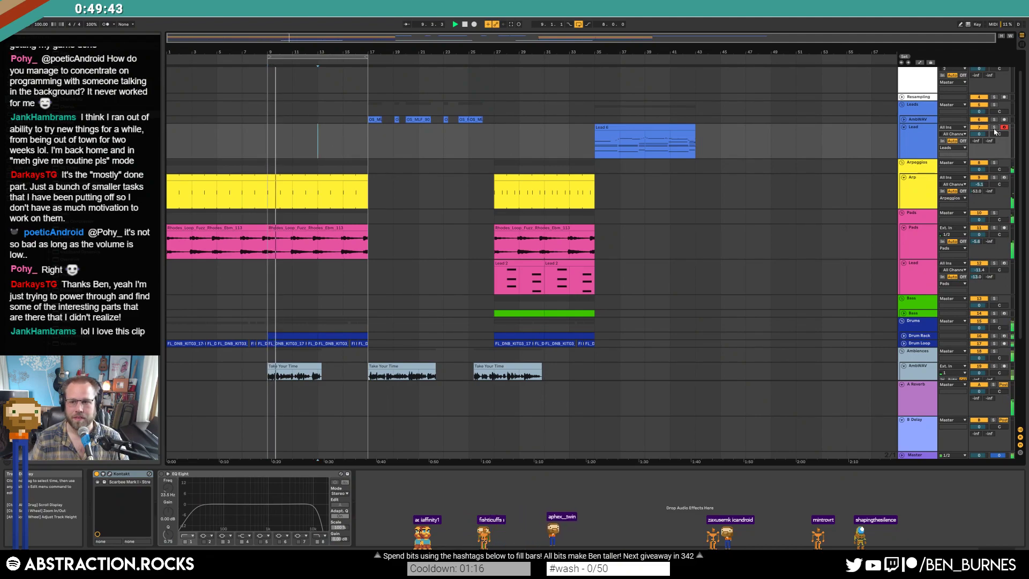
- Record a new lead melody over bars 9 to 17, and extend the clip and its final notes past bar 17
click(474, 24)
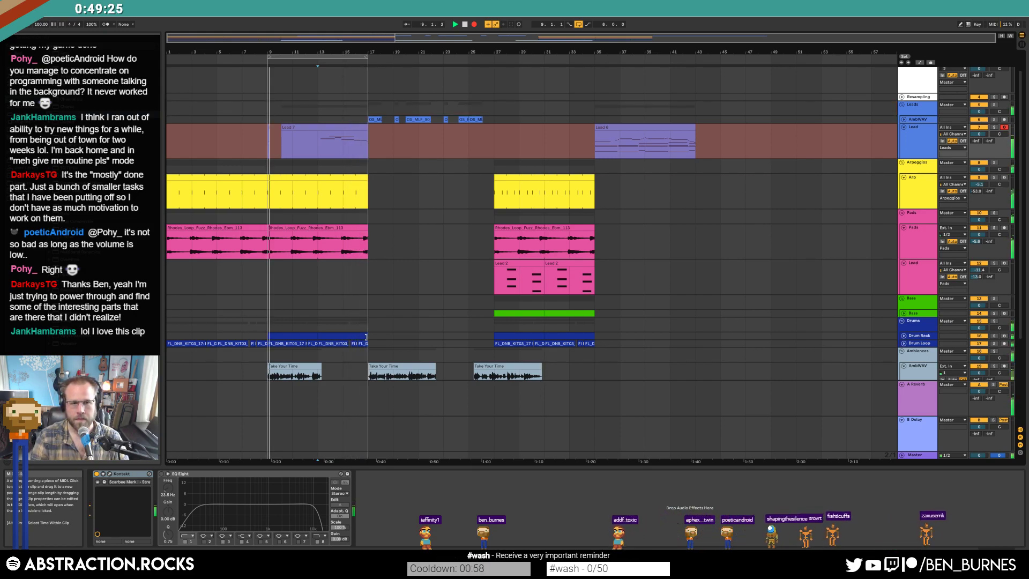
key(space)
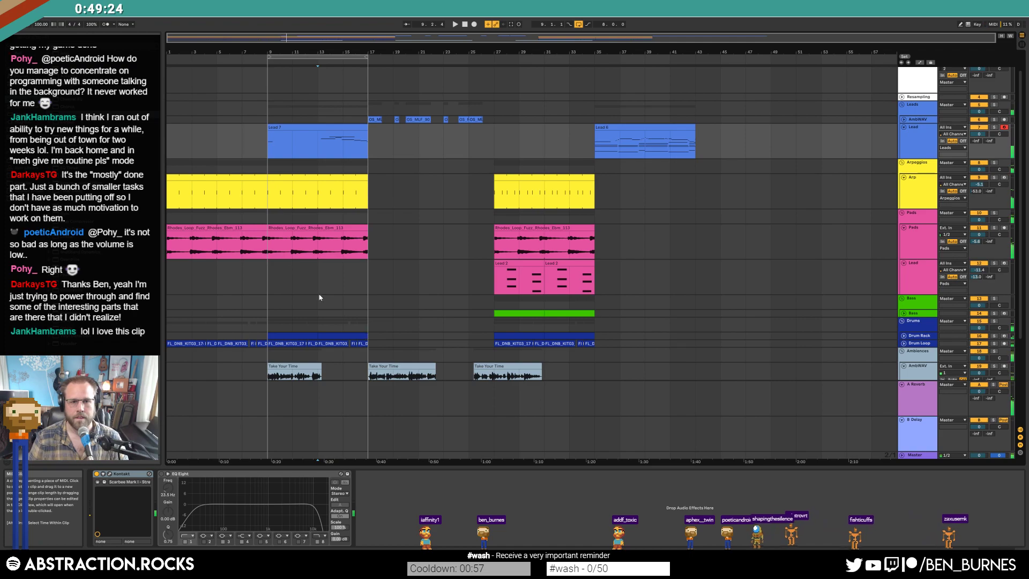
drag(364, 128, 397, 130)
double_click(378, 137)
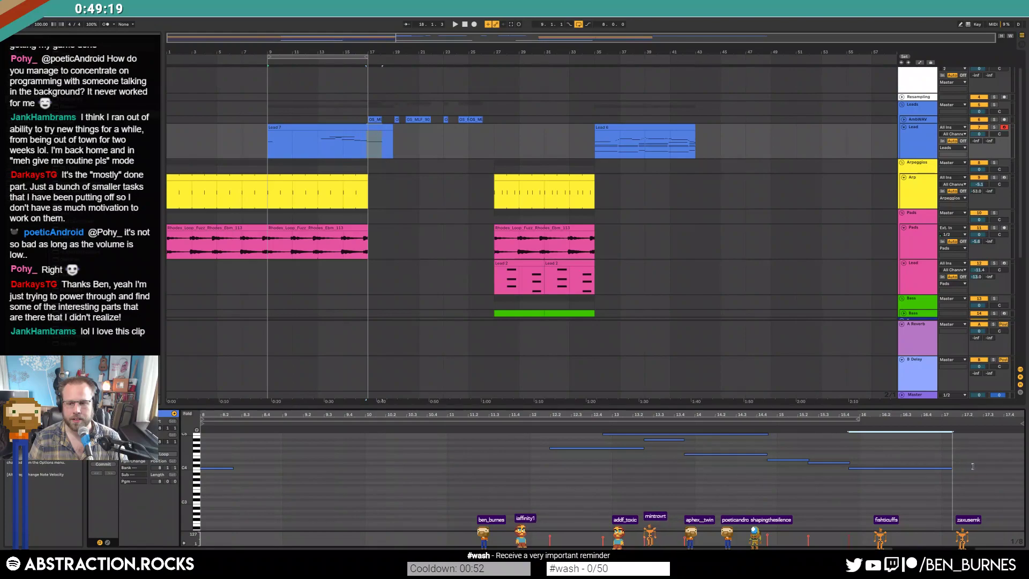
- Delete the first four bars of the newly recorded lead clip so that it starts at bar 13
drag(268, 141, 317, 141)
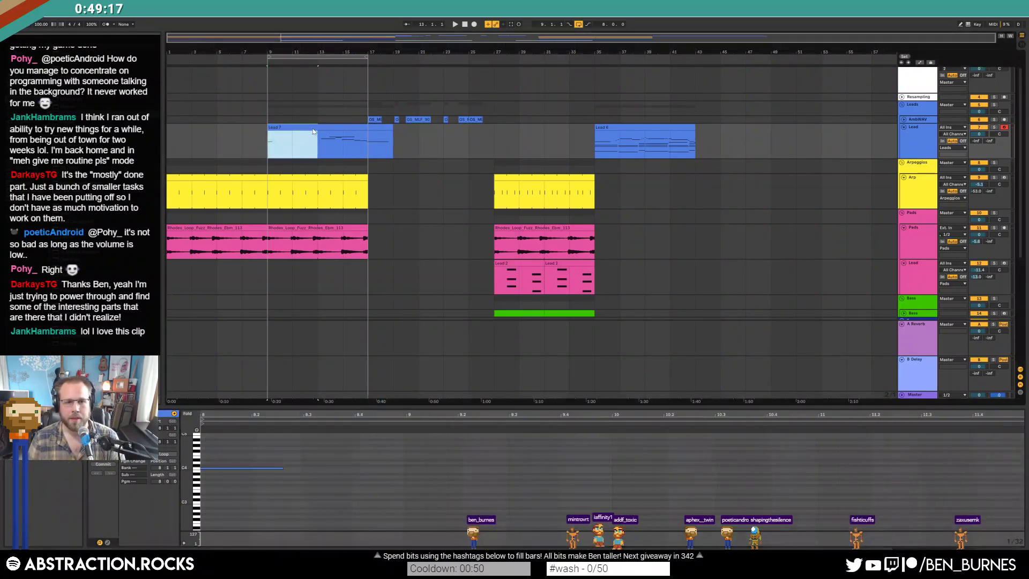
key(Delete)
click(443, 141)
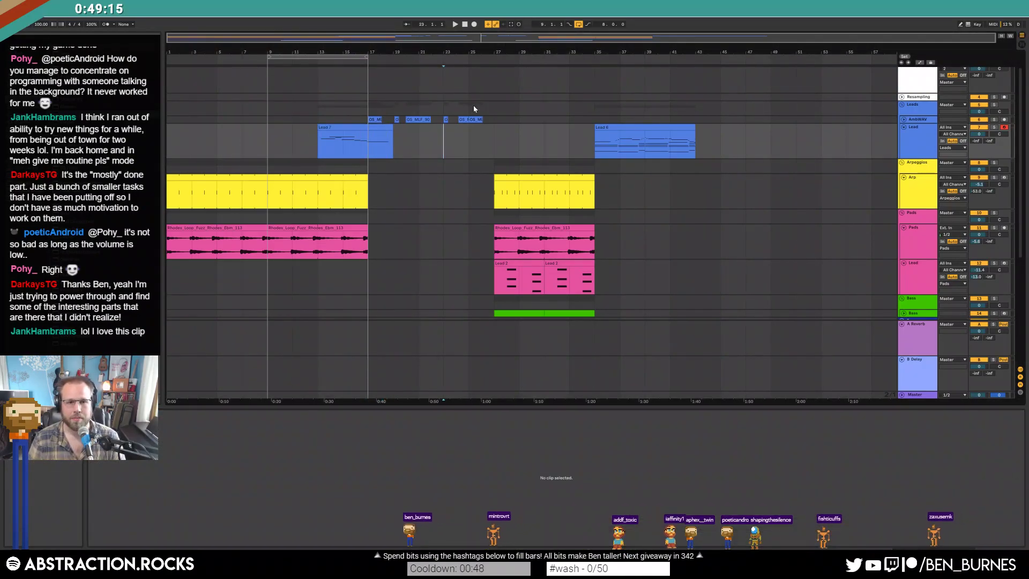
- Set the loop to bars 17 to 25 and move the Drum Rack clip from bar 9 to bar 17
drag(351, 57, 468, 66)
click(448, 142)
scroll(381, 214, down, 5)
click(296, 214)
click(380, 219)
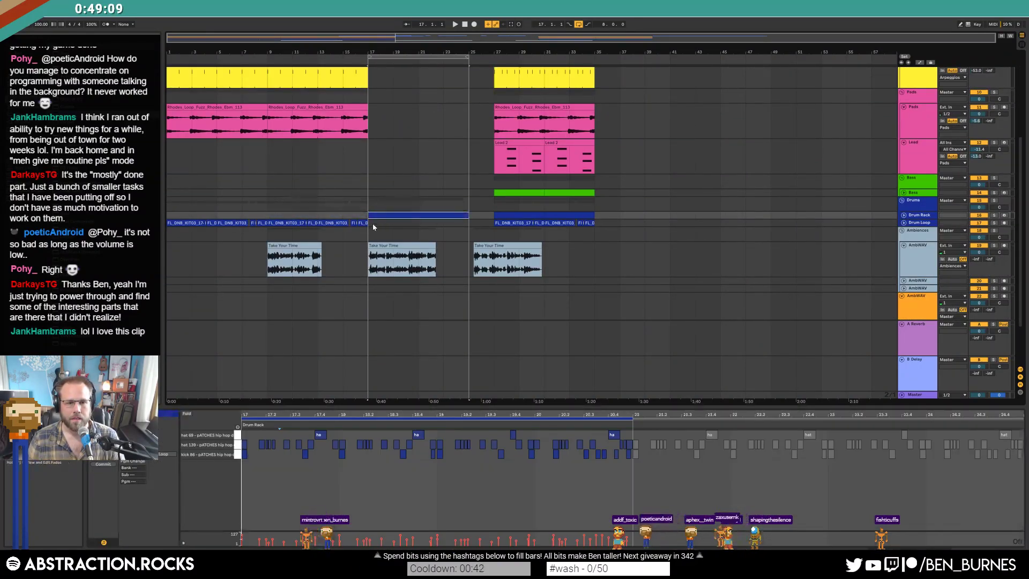
- Duplicate the drum loop and Rhodes pad clips from bars 9 to 17 into bars 17 to 25
click(271, 224)
key(ctrl+d)
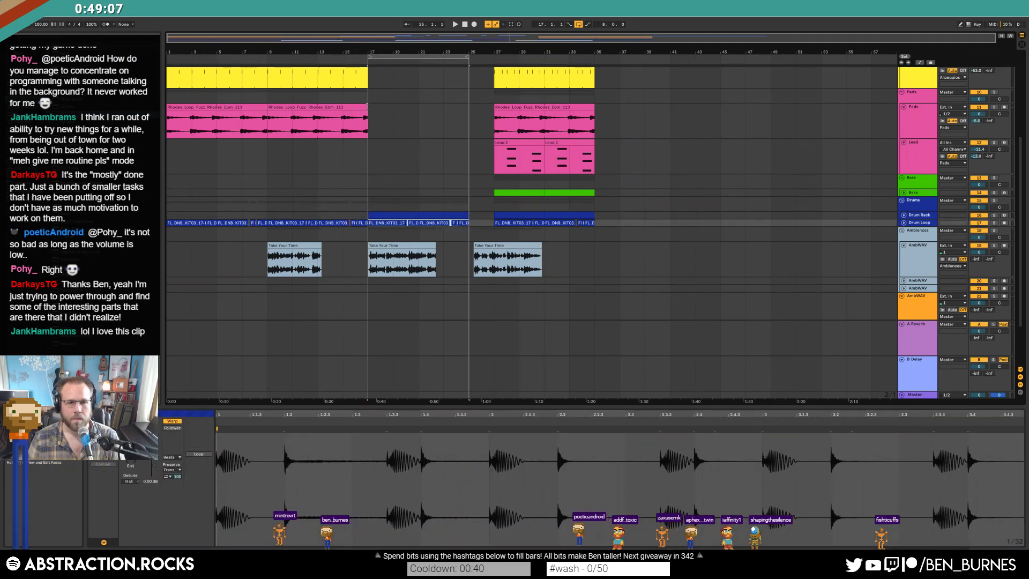
click(353, 112)
key(ctrl+d)
scroll(354, 111, up, 2)
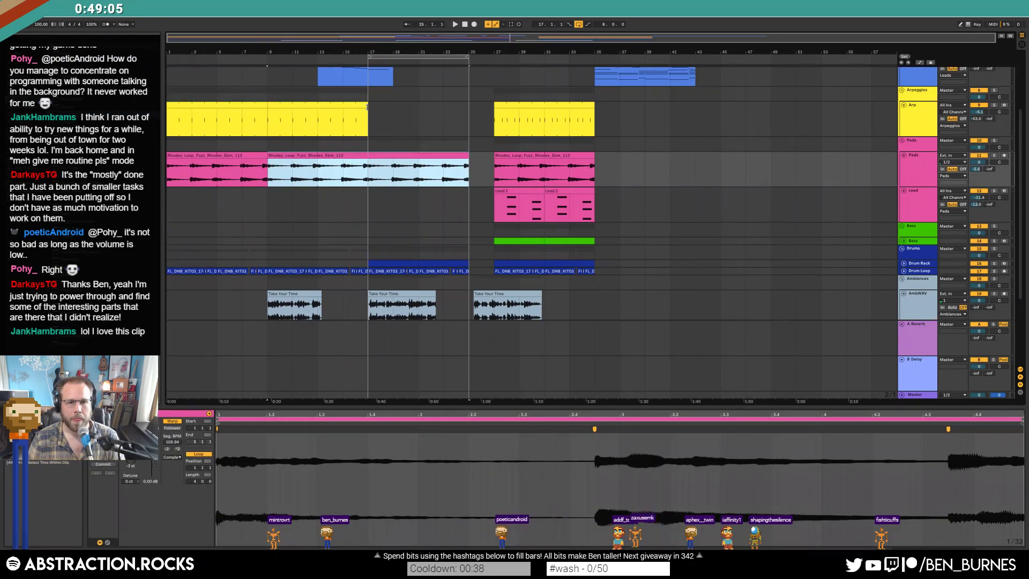
- Fill bars 17 to 25 of the Arp track with a copy of the busier arp clip from bar 27
click(367, 110)
key(ctrl+d)
drag(458, 112, 365, 109)
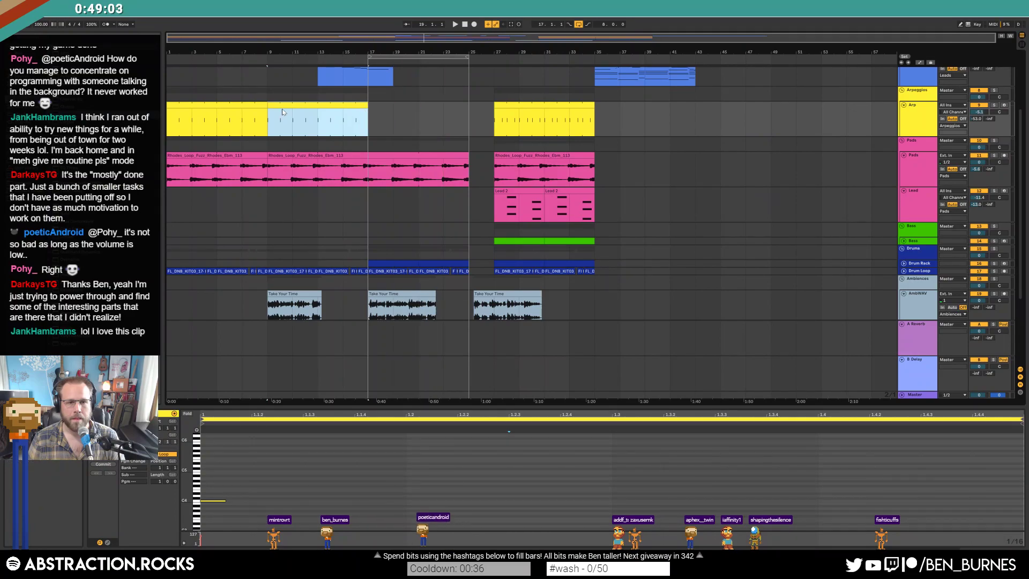
drag(510, 110, 381, 104)
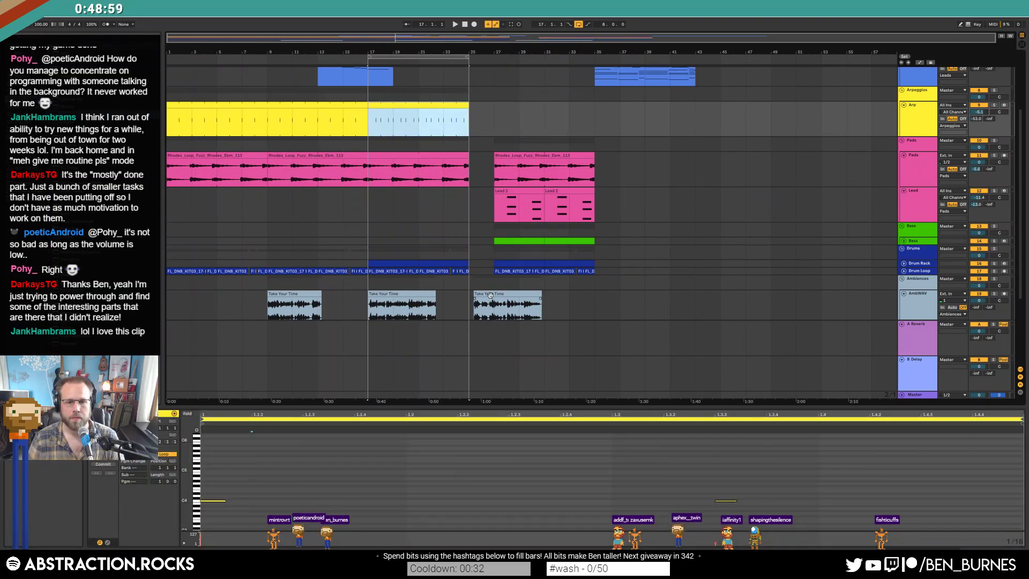
- Move the last two "Take Your Time" clips together so they start at bar 35, and play from bar 17
click(490, 294)
shift+click(390, 294)
drag(390, 293, 617, 294)
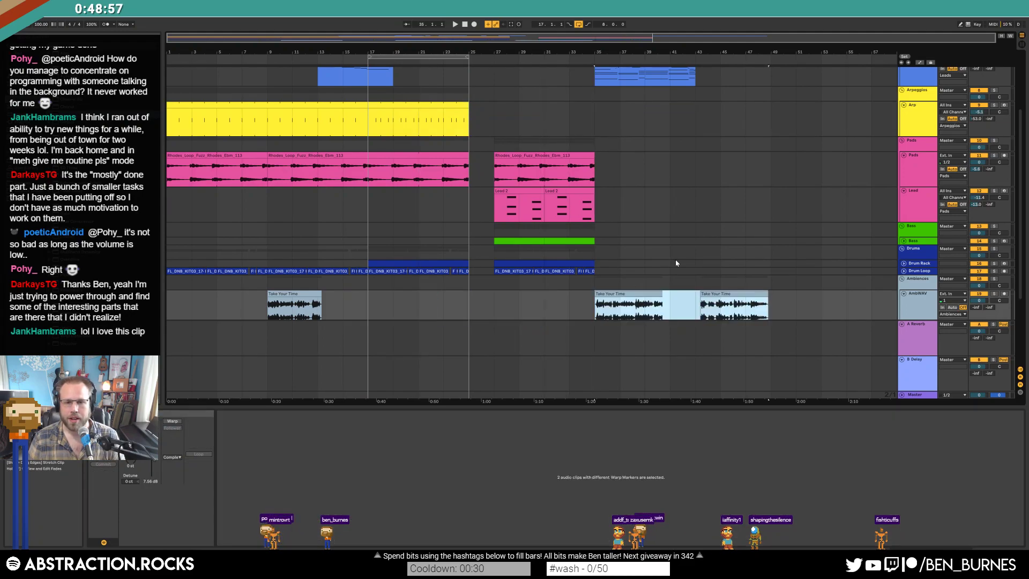
click(675, 263)
scroll(596, 242, down, 2)
click(369, 257)
key(space)
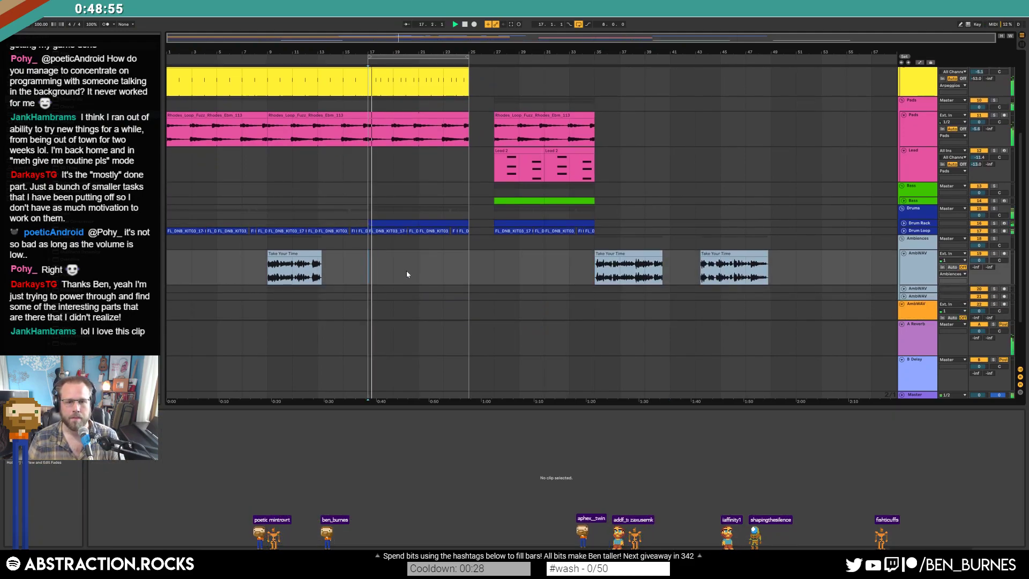
- Extend the new lead clip to bar 25, add a two-note chord near bar 19, and lengthen the note before it
scroll(410, 259, up, 5)
drag(390, 135, 470, 135)
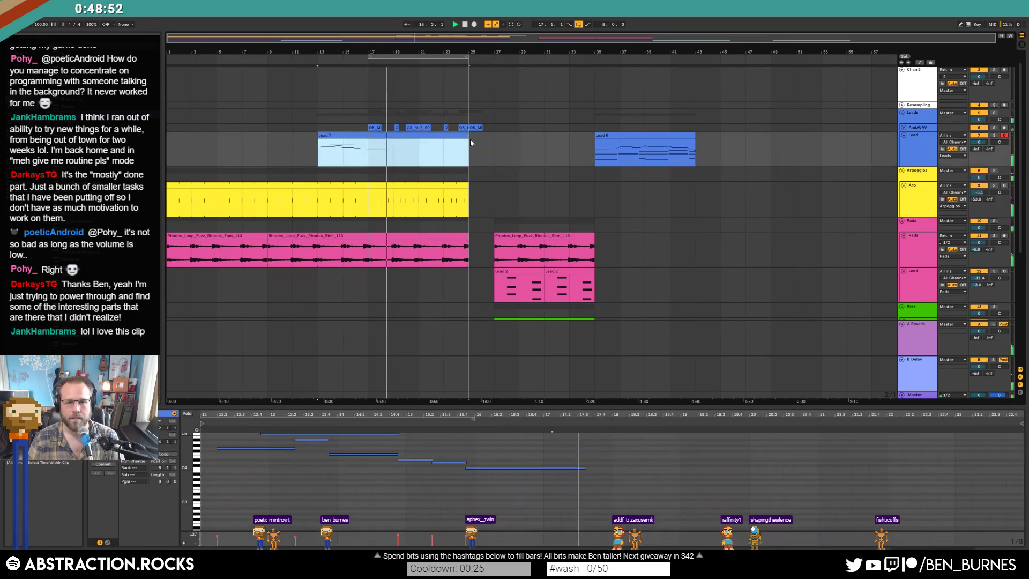
double_click(608, 465)
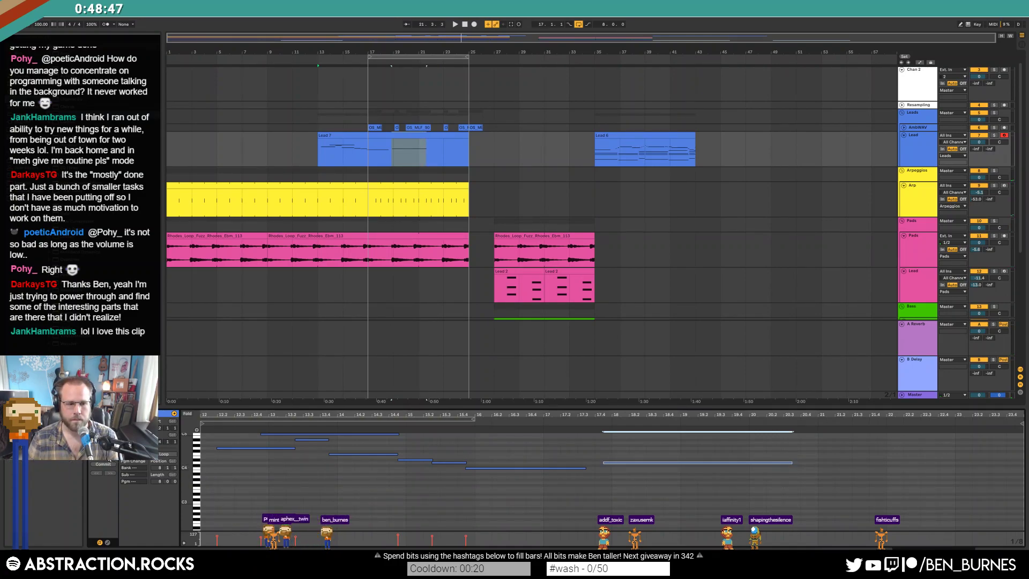
click(560, 424)
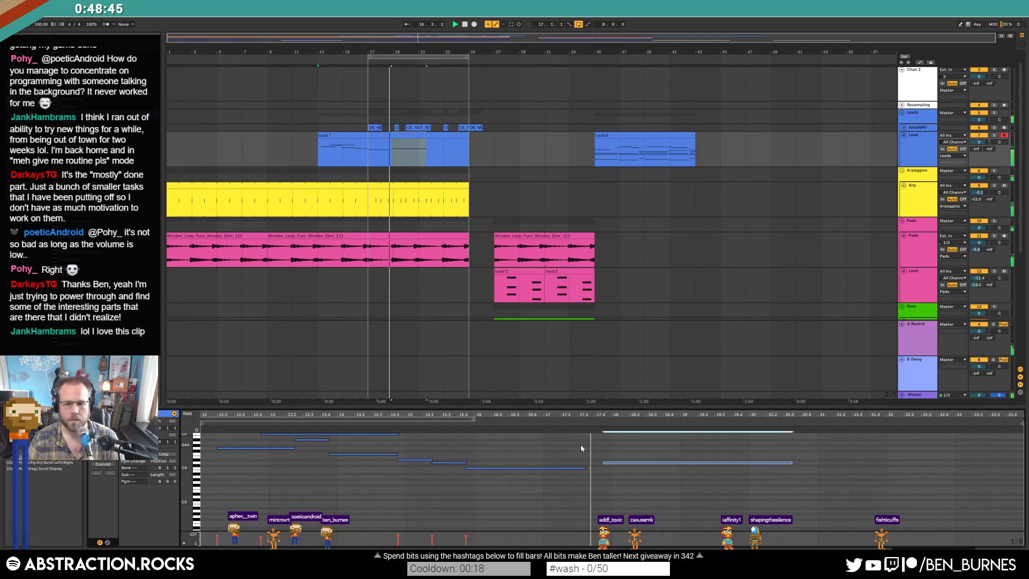
drag(586, 467, 596, 468)
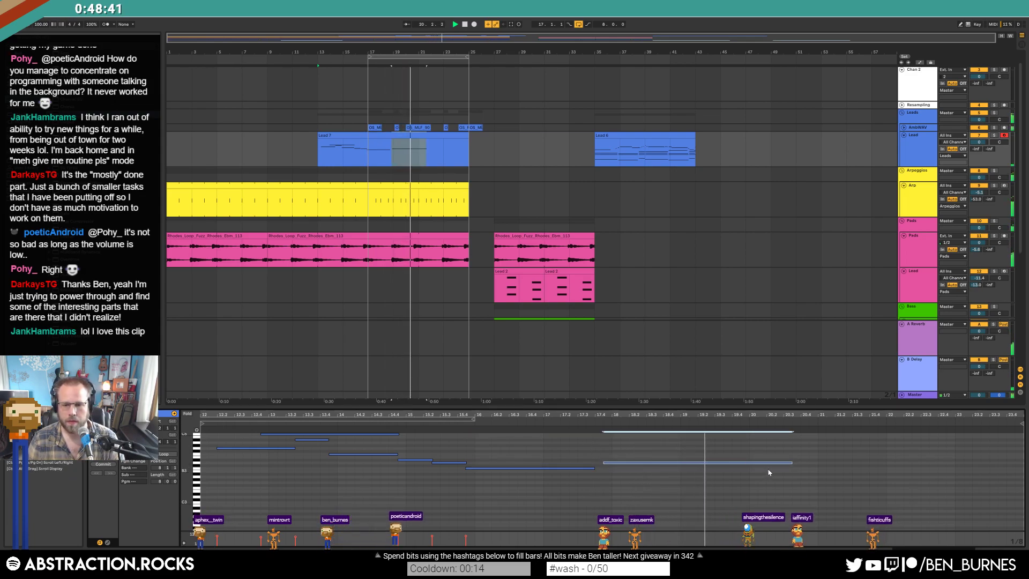
- Shorten the added two-note chord, place a copy after it with the lower note raised, and play the phrase
key(space)
drag(791, 461, 664, 462)
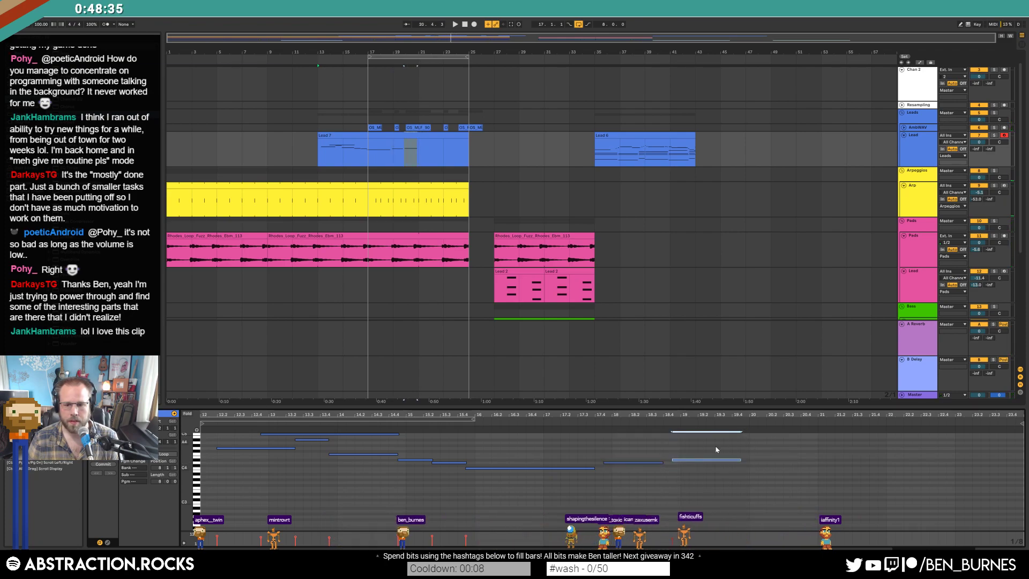
click(561, 425)
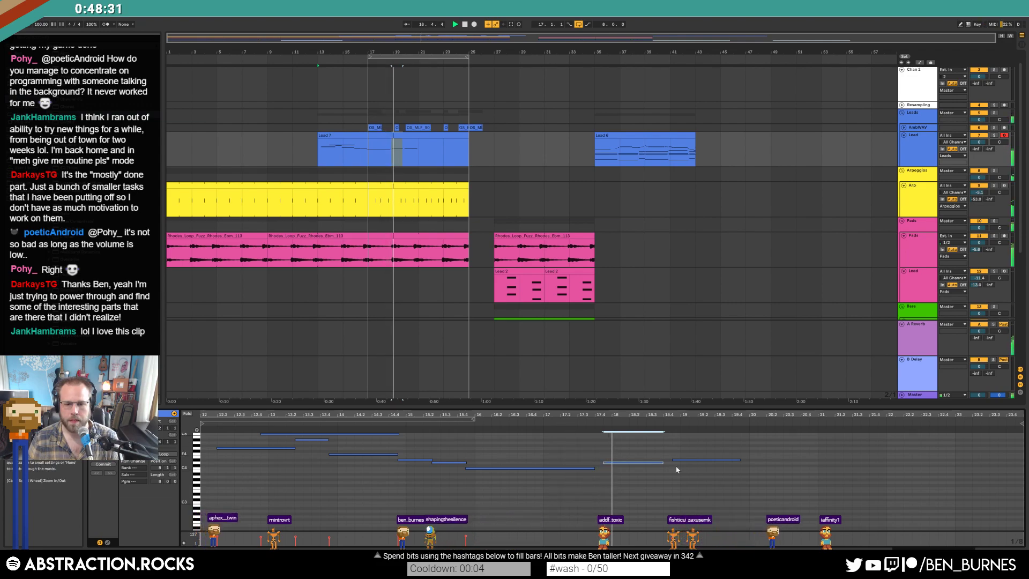
- Select the last lead note near bar 18, stop playback, and replay the phrase from bar 17
click(691, 460)
key(space)
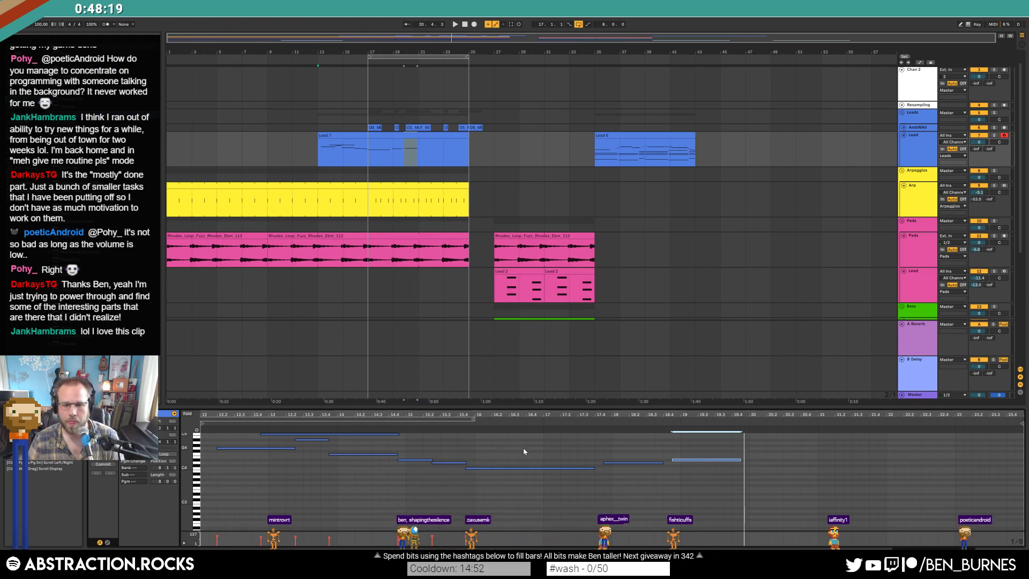
key(space)
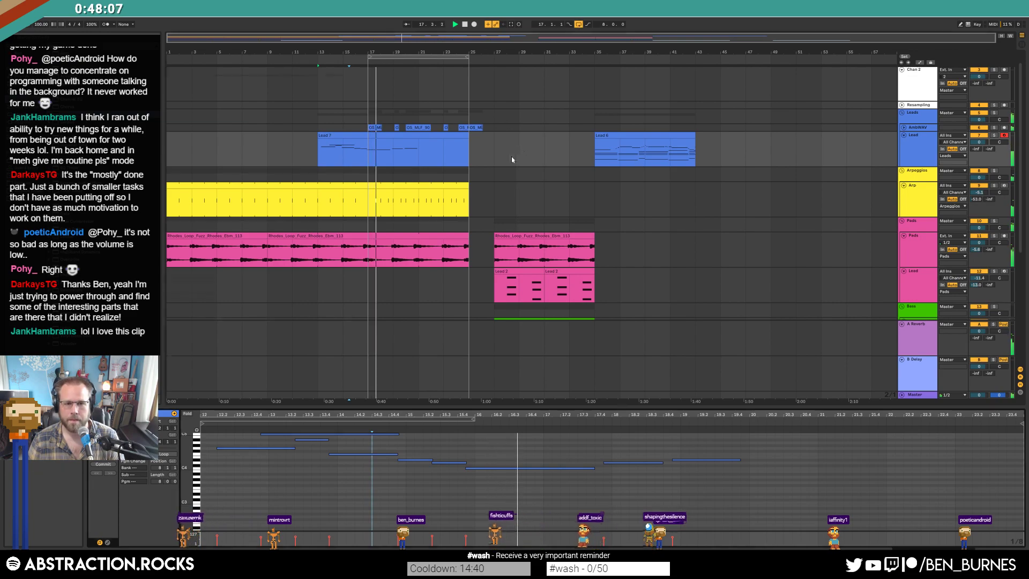
- Open the Drum Rack clip at bar 17 and select the notes of each hi-hat row in turn during playback
scroll(455, 202, down, 3)
click(408, 262)
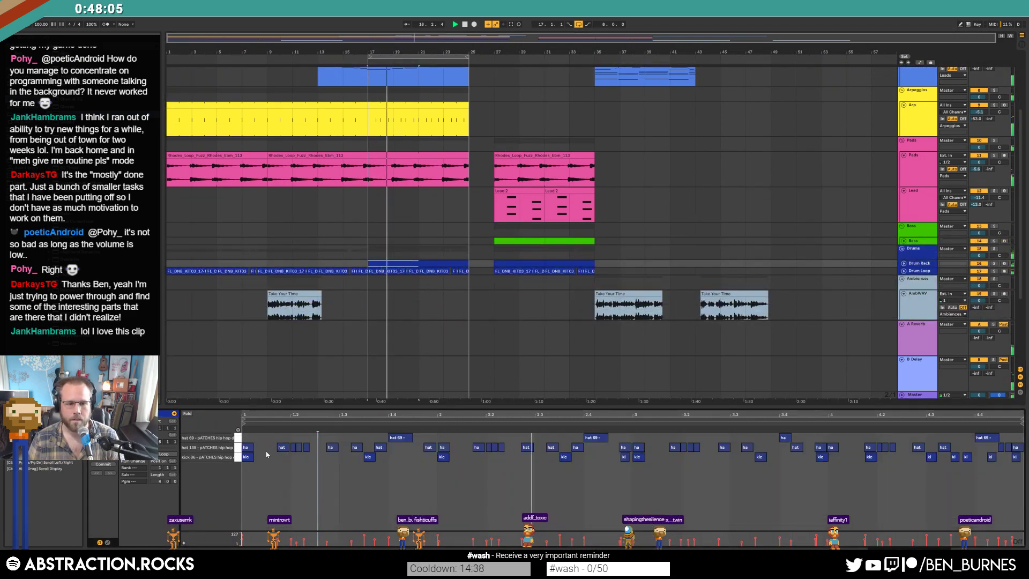
click(238, 437)
drag(399, 437, 399, 449)
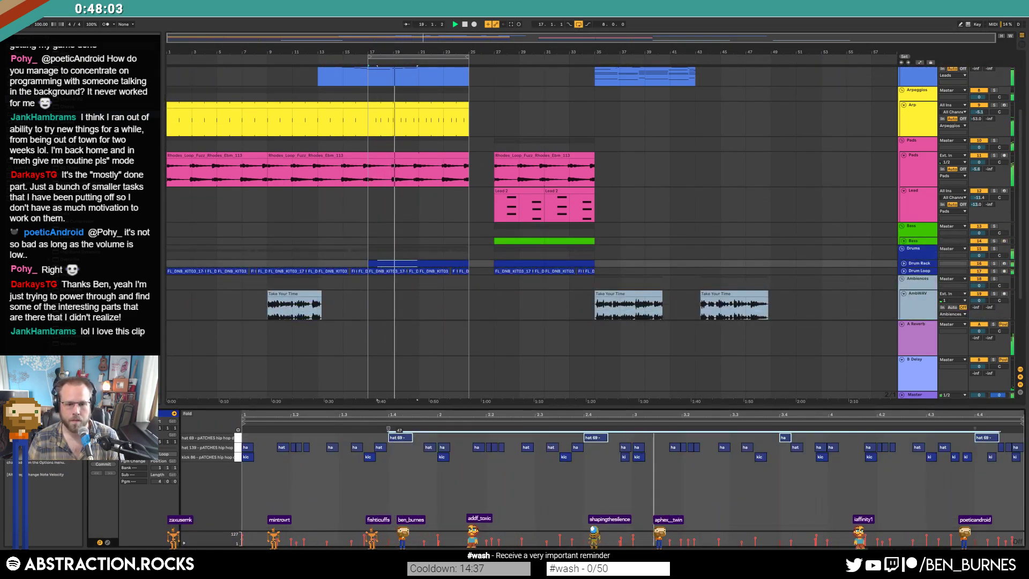
click(237, 447)
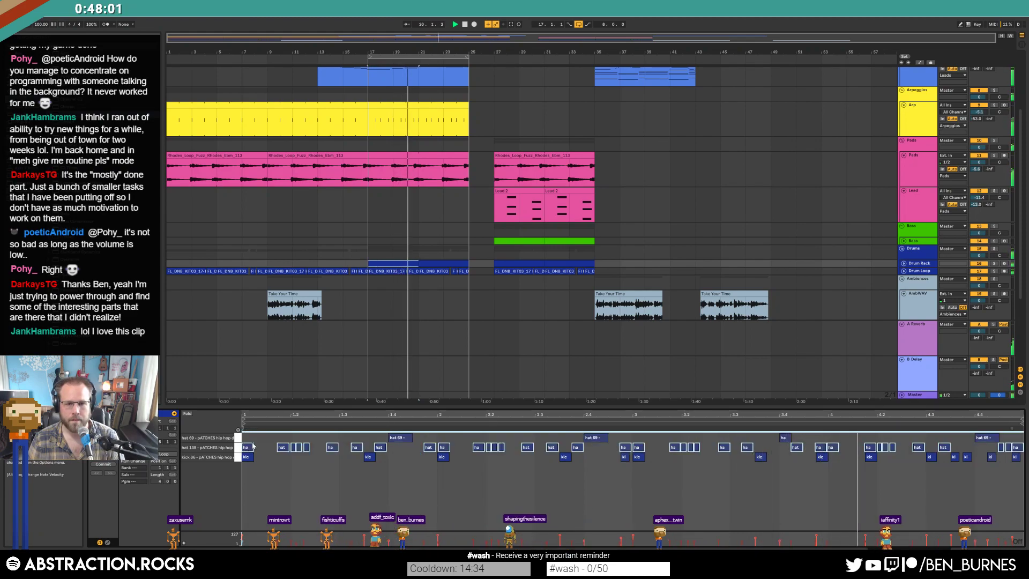
key(shift+Tab)
key(shift+Tab)
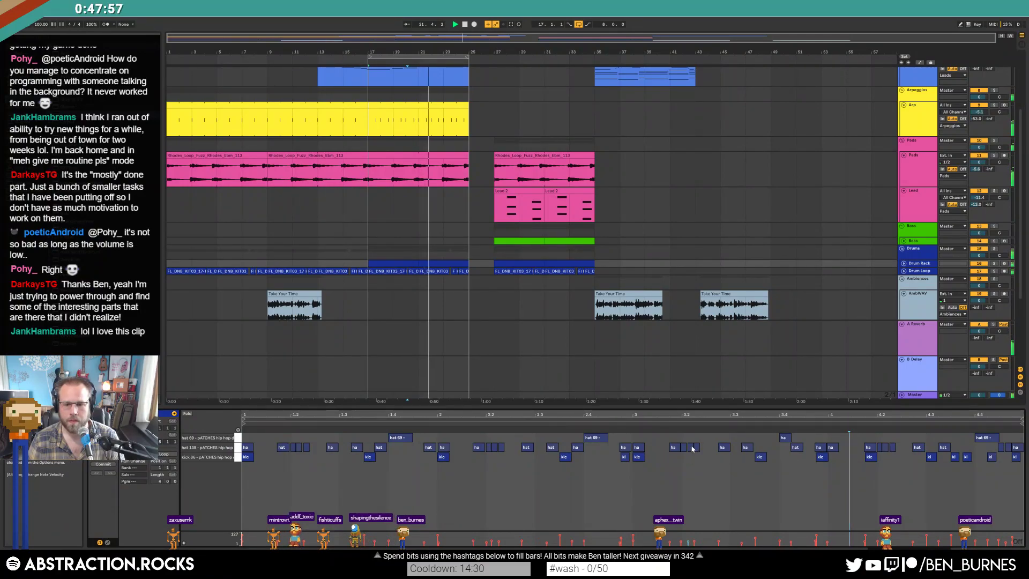
- Delete two of the short hi-hat notes around beat 4.2 in the drum clip and stop playback
double_click(886, 448)
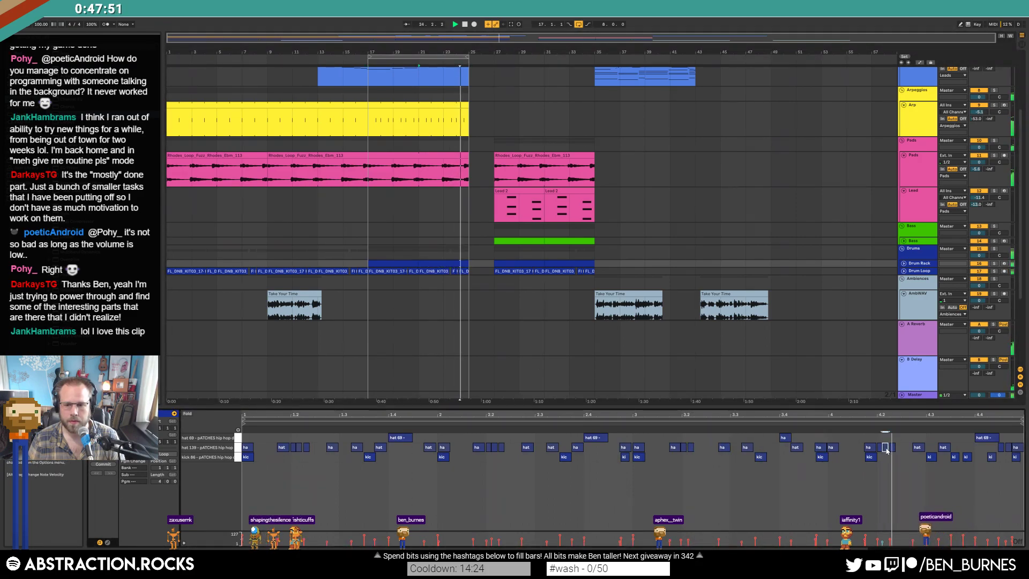
click(879, 448)
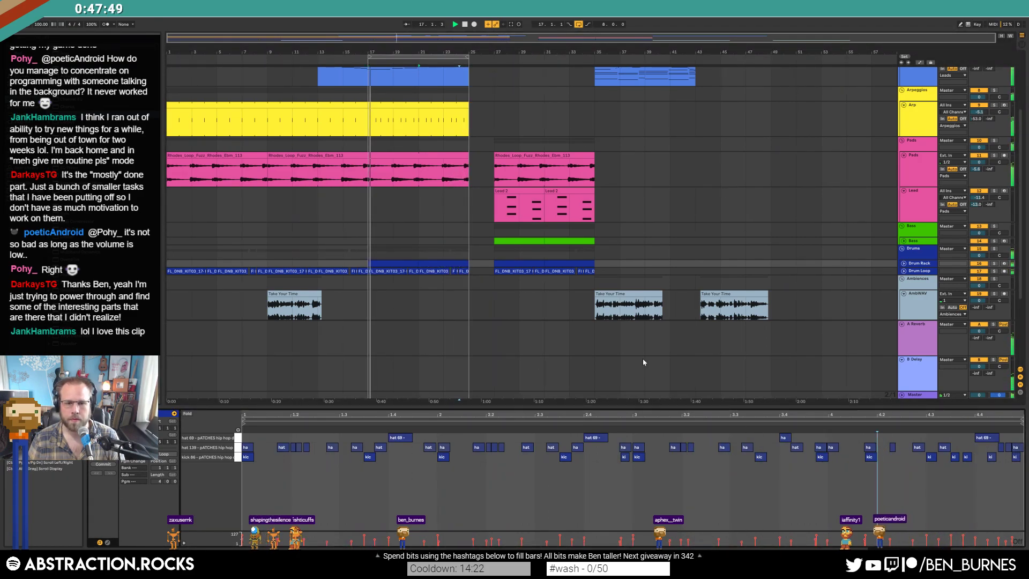
key(shift+Tab)
key(space)
- Move the lead clip at bar 35 to bar 45, and copy the chopped clips above the Lead track to continue through bar 33
scroll(528, 234, up, 2)
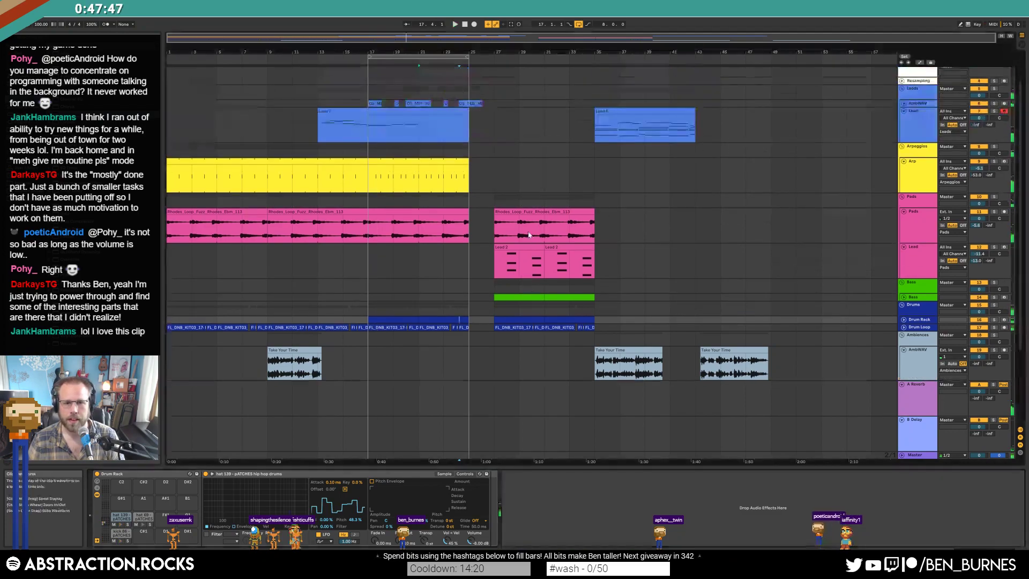
click(479, 144)
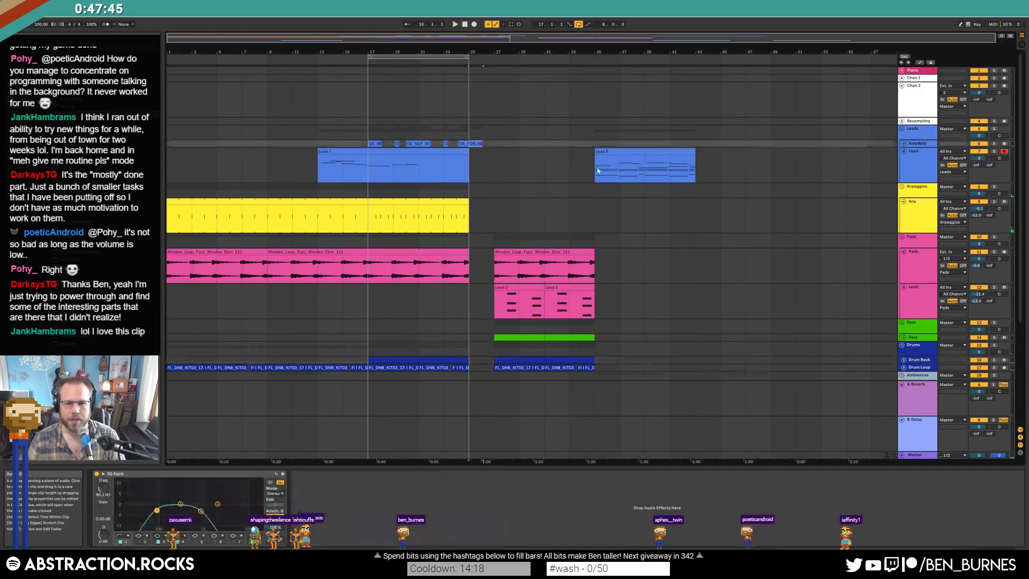
drag(627, 152, 766, 153)
click(544, 166)
click(367, 145)
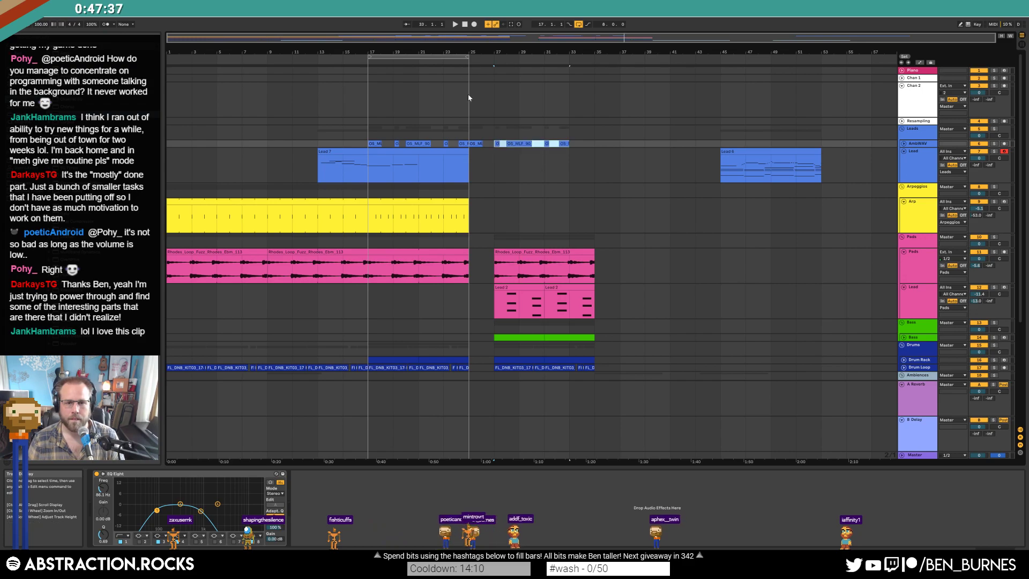
- Move the loop to bars 25 to 33 and extend the Arp part across it to bar 33
drag(448, 59, 549, 59)
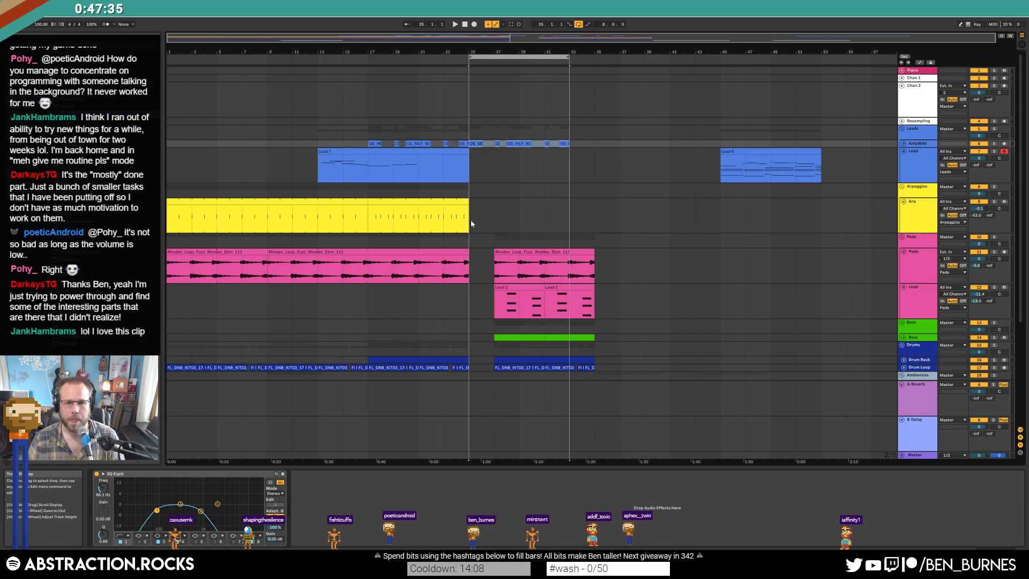
drag(468, 202, 572, 200)
- Copy the lead clip at bar 45 to bar 25 and deactivate the copy's upper melody notes
click(519, 177)
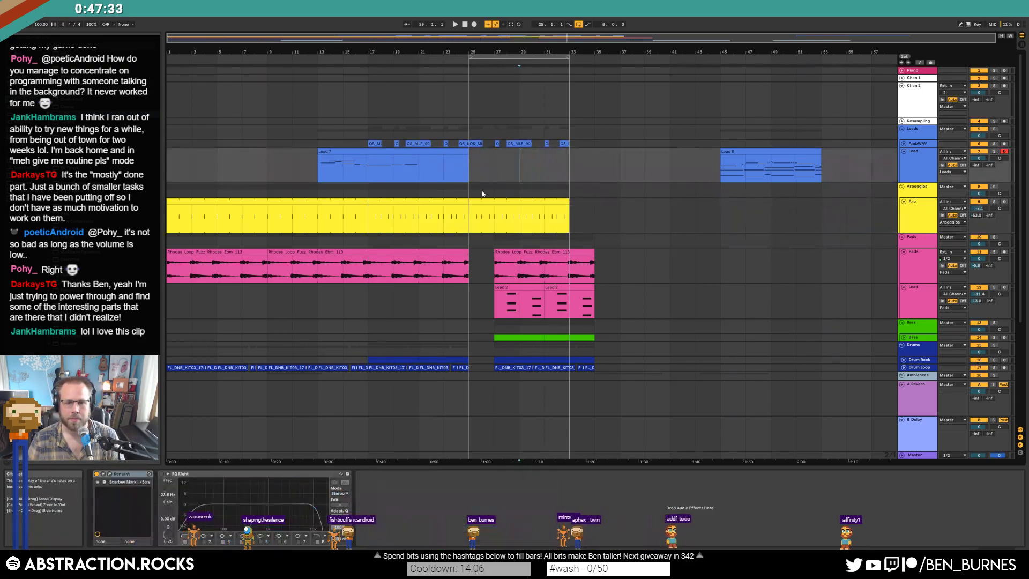
scroll(698, 179, down, 2)
drag(749, 120, 496, 127)
double_click(492, 120)
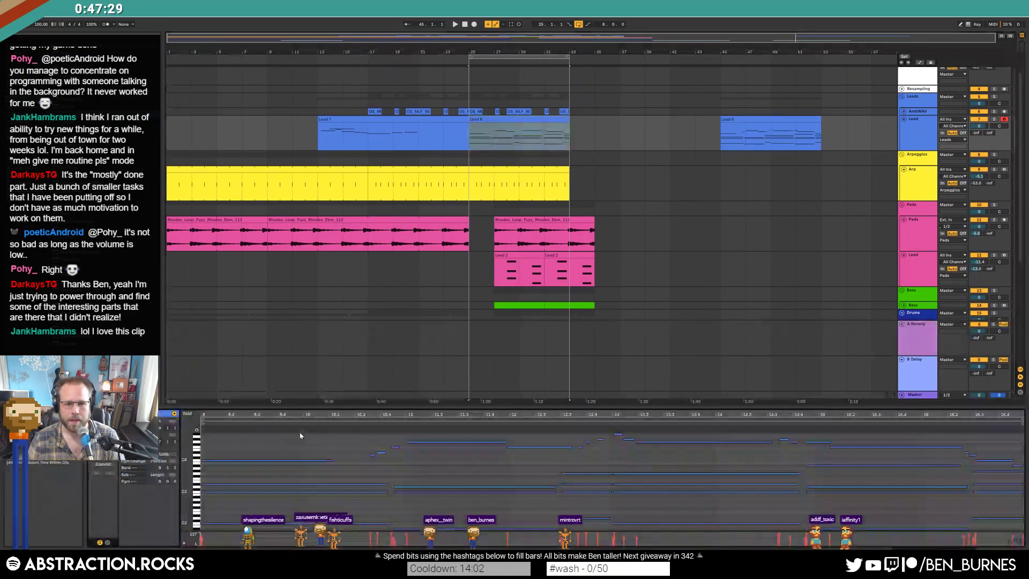
key(ctrl+a)
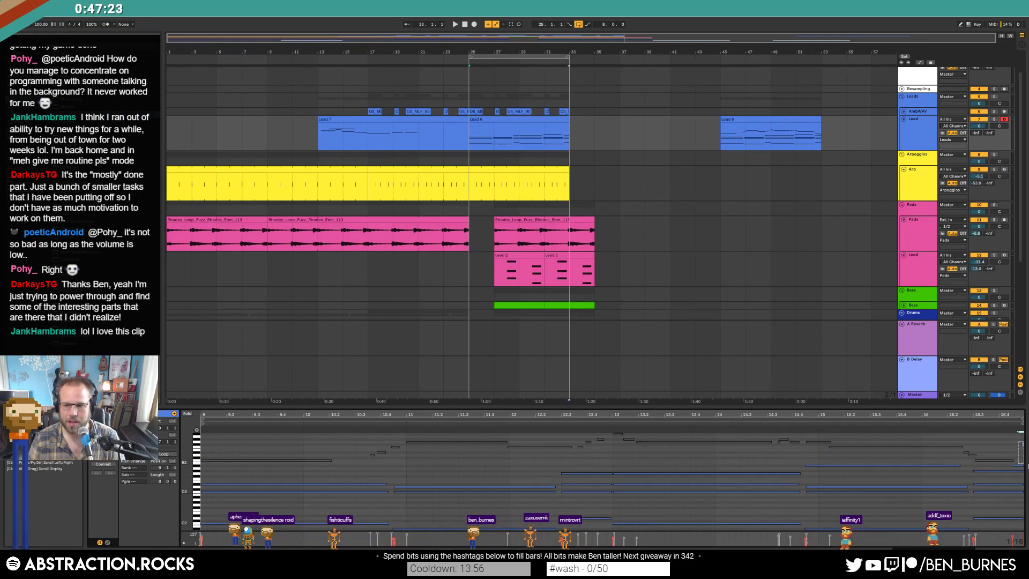
key(shift+Tab)
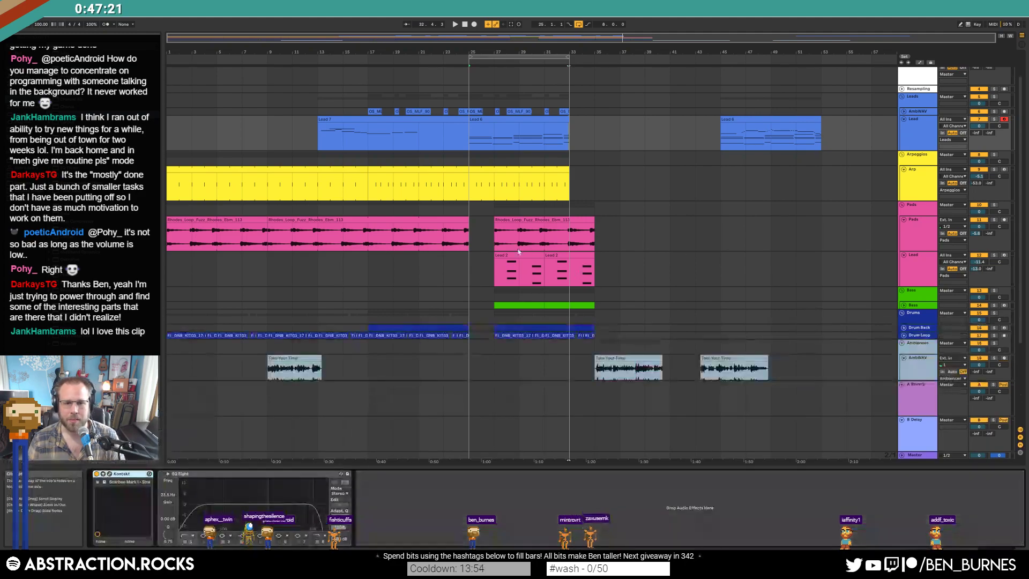
- Select the Rhodes loop clip at bar 27 on the Pads track
click(481, 237)
click(519, 222)
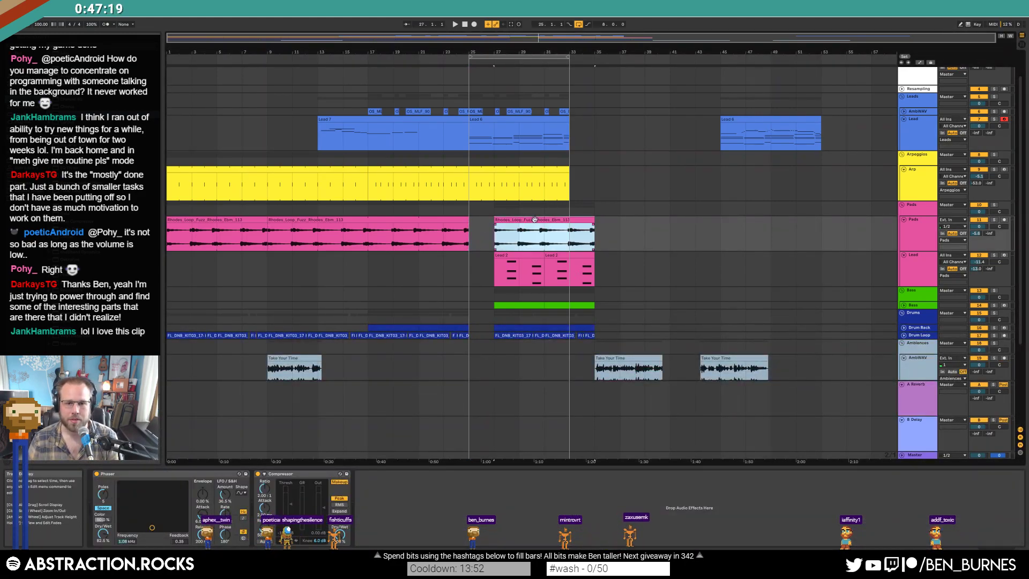
- Extend the Rhodes loop on the Pads track to bar 33 and move the two pink Lead clips to start at bar 25
drag(466, 219, 569, 220)
click(620, 234)
click(531, 256)
shift+click(573, 263)
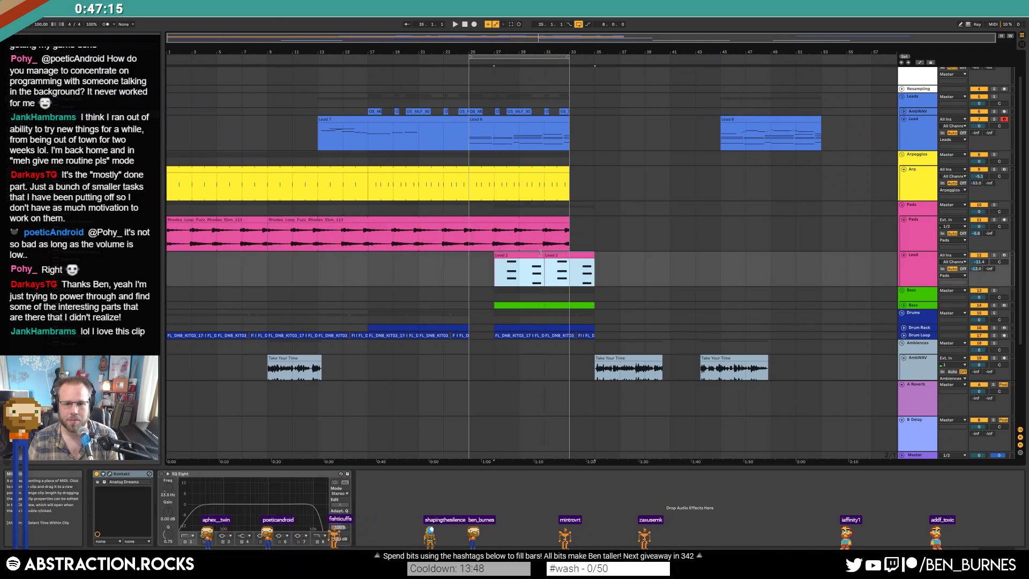
drag(517, 256, 471, 266)
- Move the green Bass clips to start at bar 25 and briefly play back the section
click(512, 271)
scroll(512, 272, down, 2)
click(518, 272)
click(538, 266)
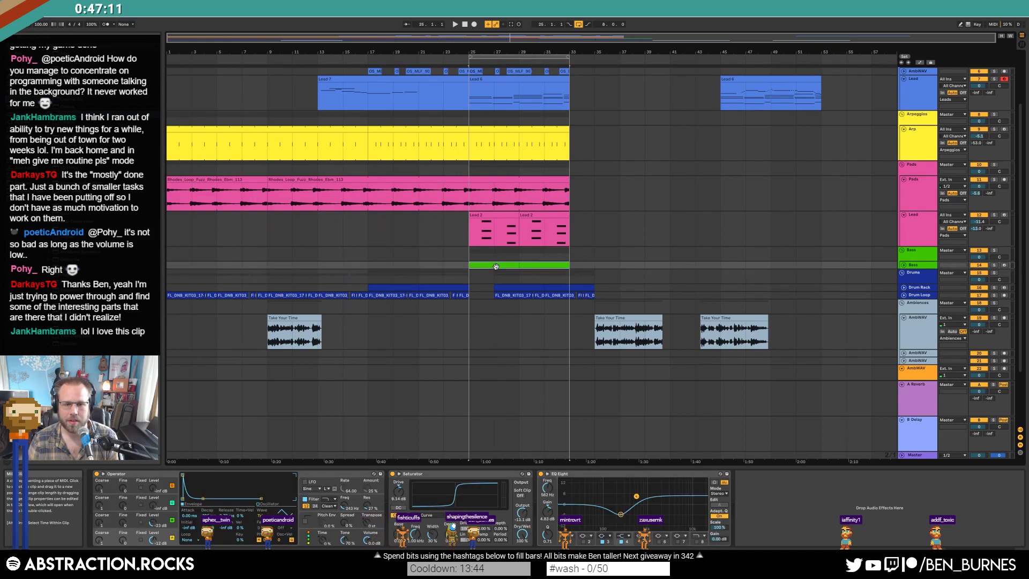
key(space)
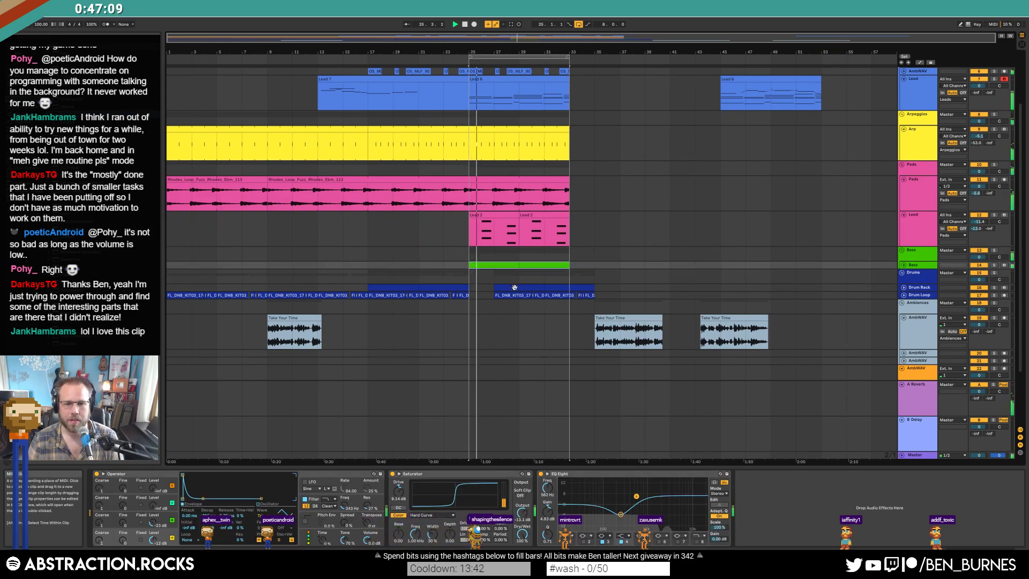
key(space)
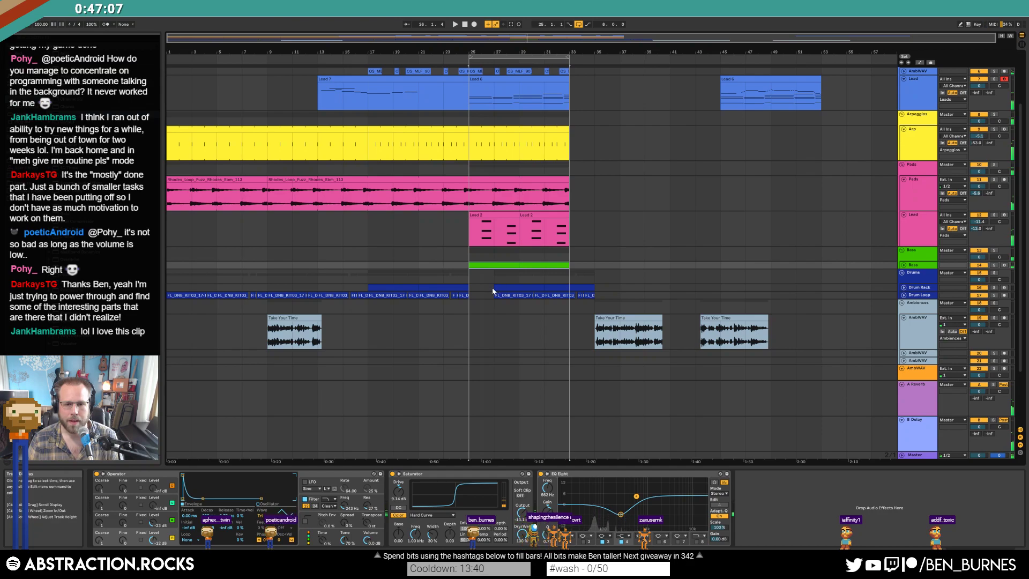
- Move the last Drum Rack and Drum Loop clips to start at bar 25 and delete their content from bars 25 to 27
drag(519, 291, 493, 287)
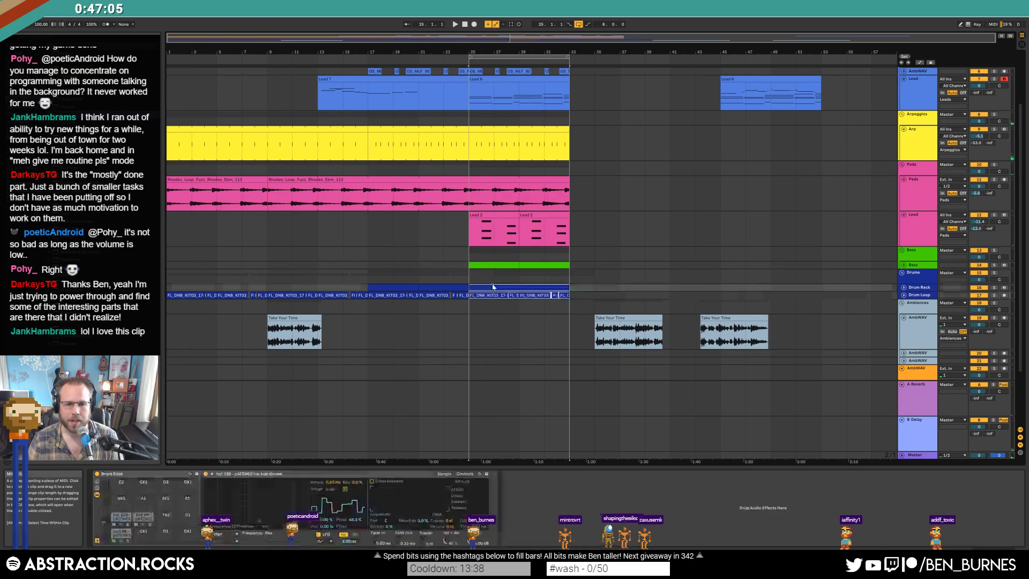
click(495, 281)
click(480, 295)
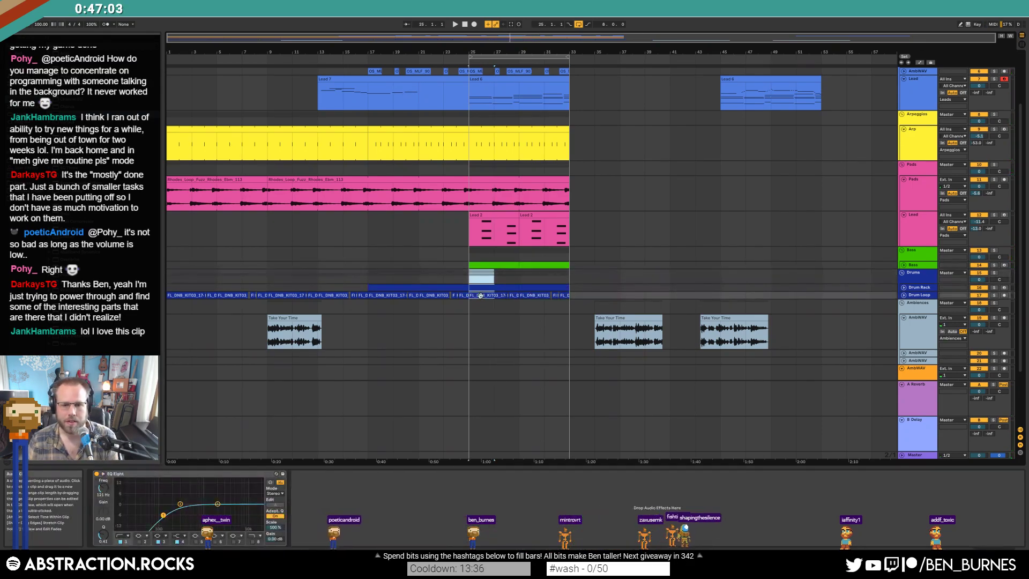
scroll(494, 302, up, 5)
key(Delete)
- Extend the starts of the Drum Rack and Drum Loop clips at bar 27 back to bar 26.4
click(469, 295)
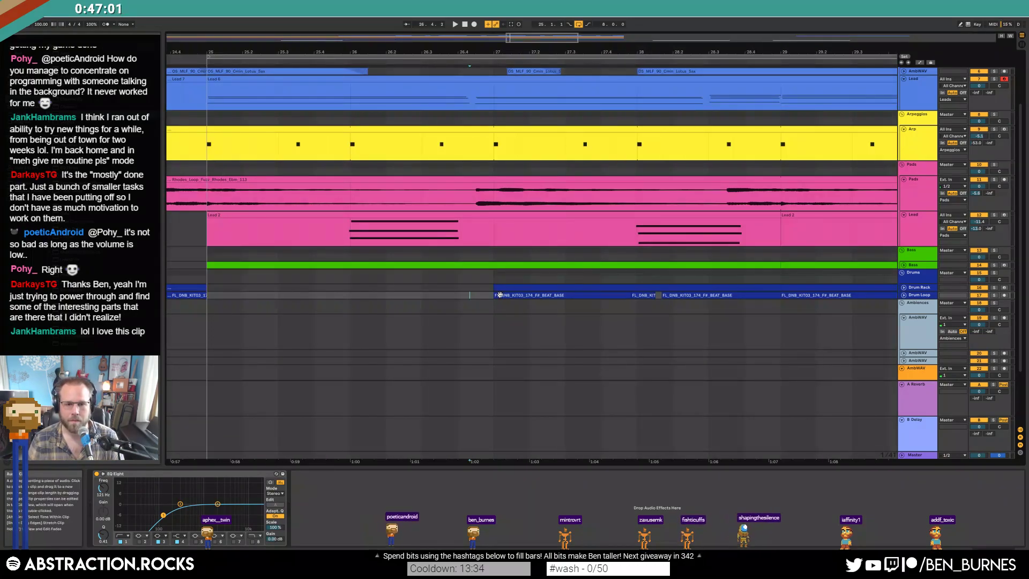
click(498, 289)
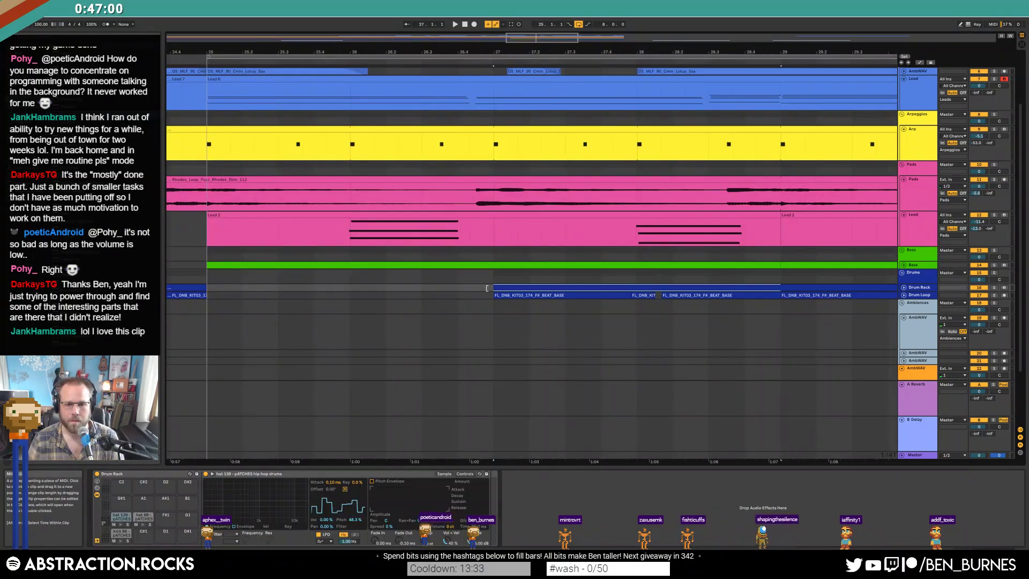
click(904, 288)
click(446, 296)
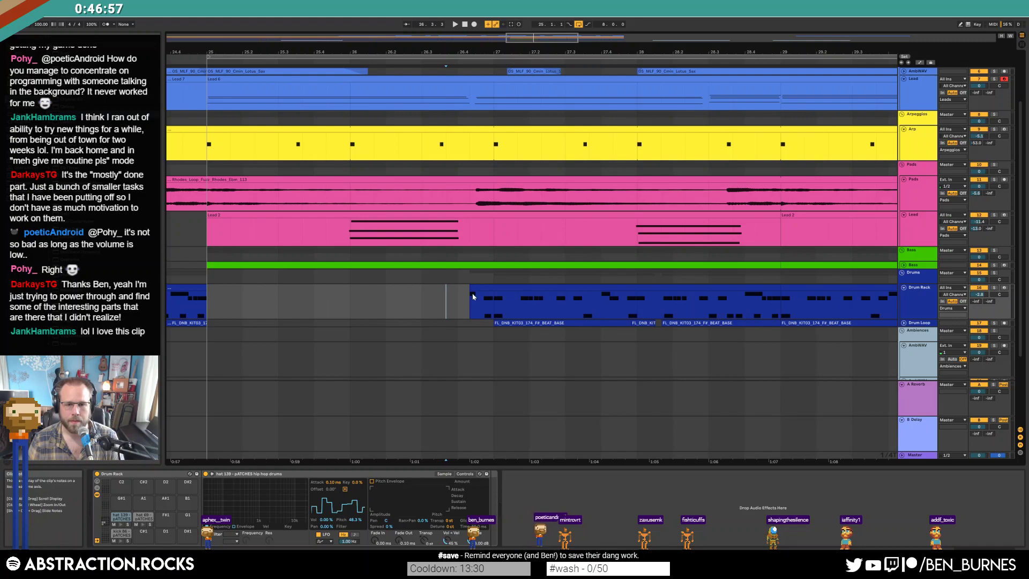
drag(470, 288, 453, 286)
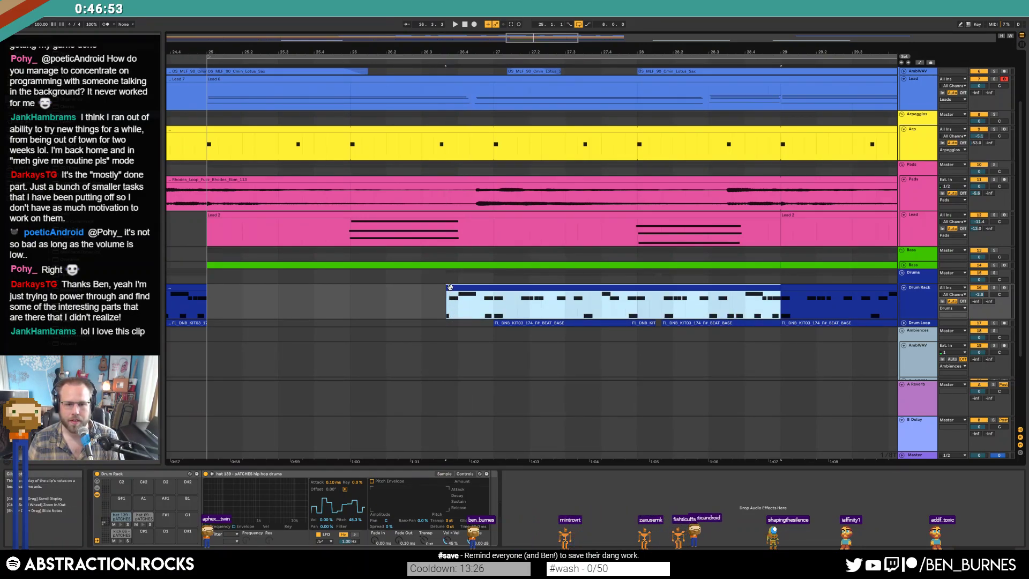
drag(450, 287, 459, 287)
key(space)
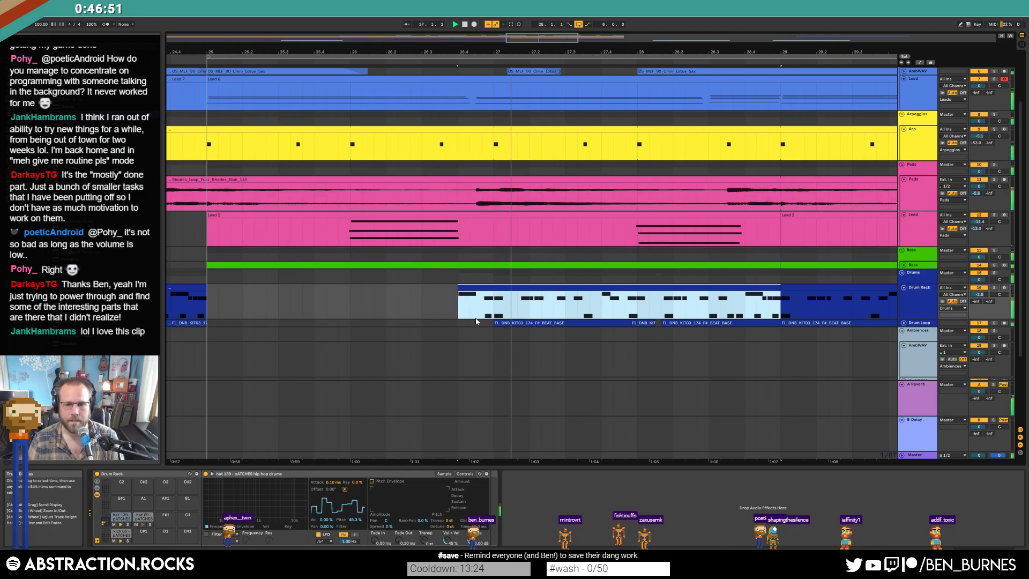
drag(494, 322, 458, 322)
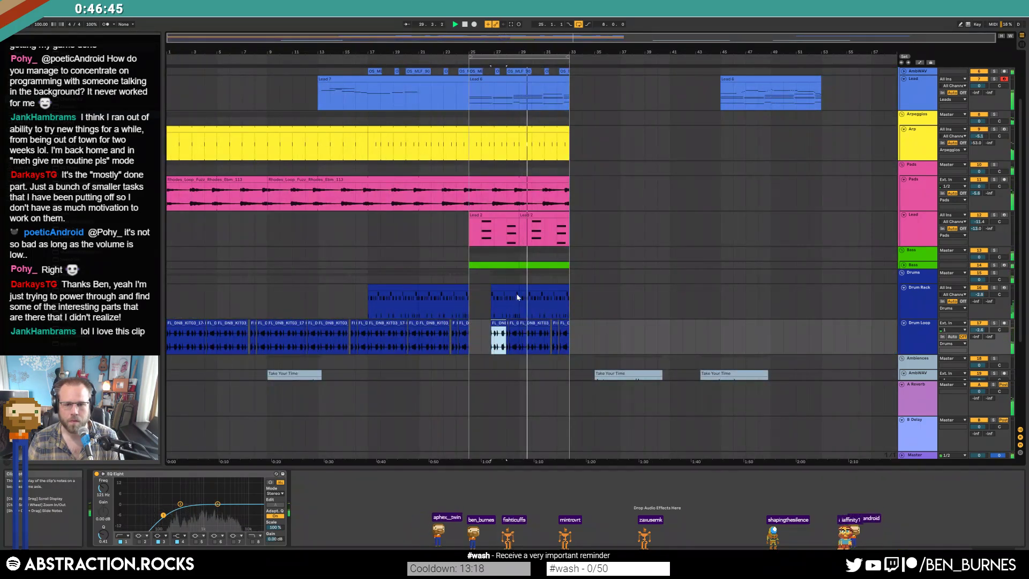
- Lower the LFO pitch modulation depth of the hat sample in the Drum Rack during playback
click(534, 285)
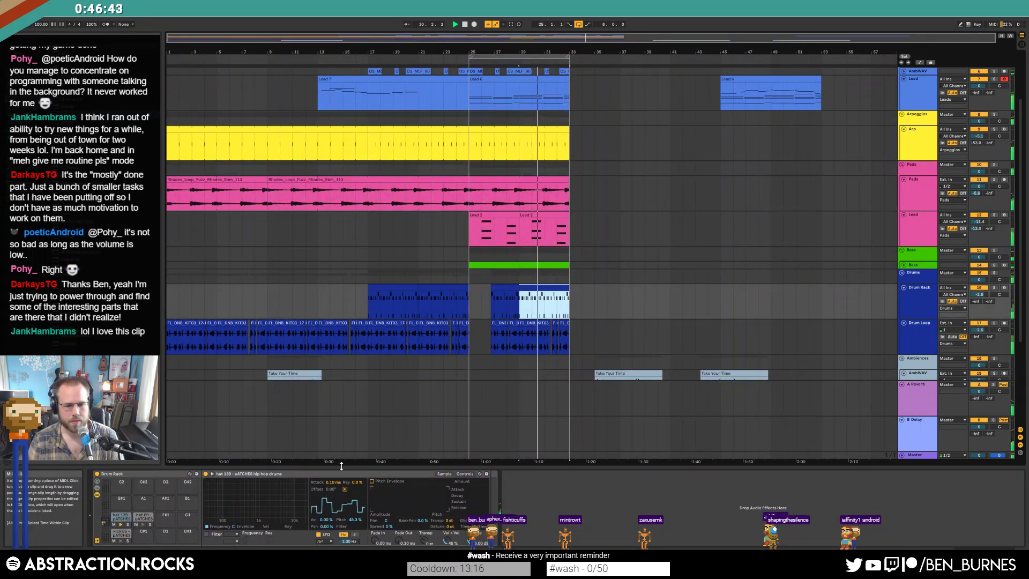
drag(355, 520, 355, 528)
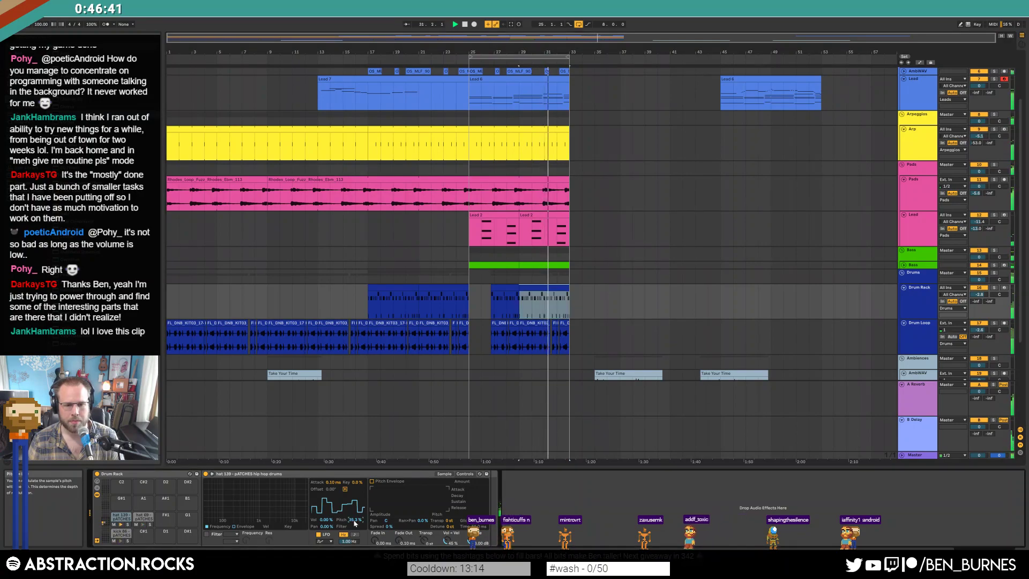
scroll(575, 129, up, 3)
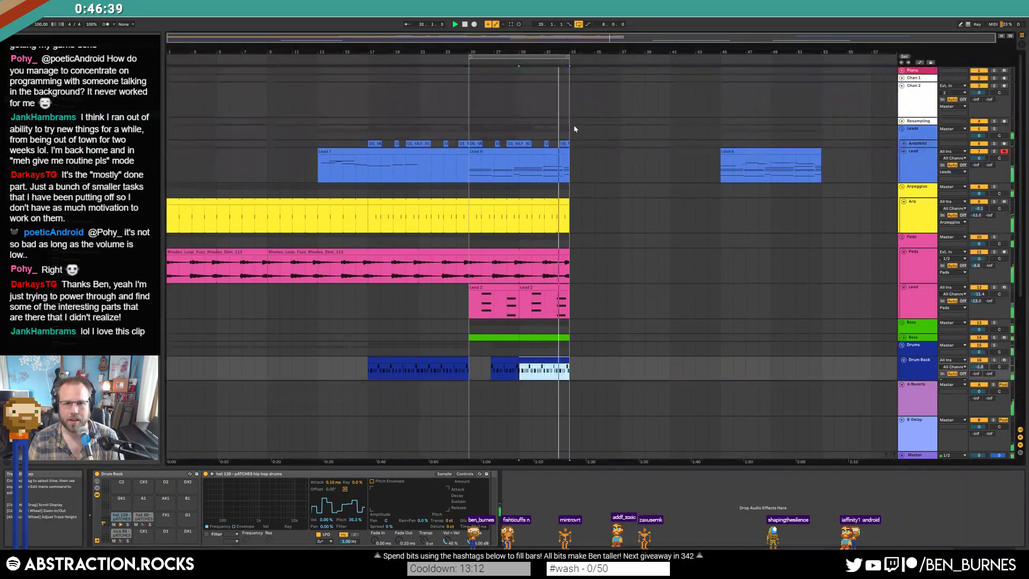
- Delete the last sax sample clip before bar 33 and trim the Rhodes loop's end to just before bar 33
click(566, 143)
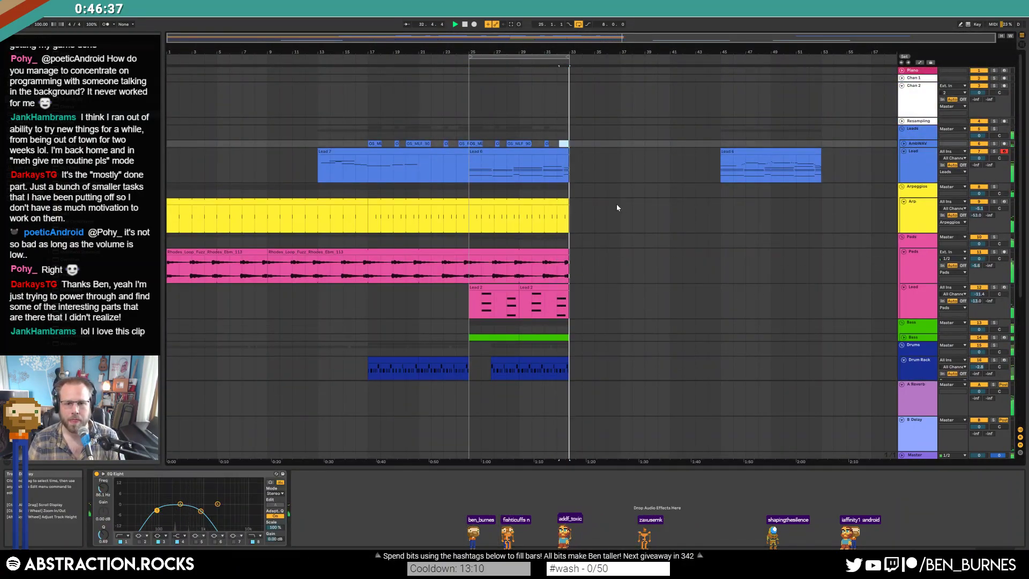
drag(568, 250, 436, 260)
scroll(571, 250, up, 8)
key(w)
click(470, 243)
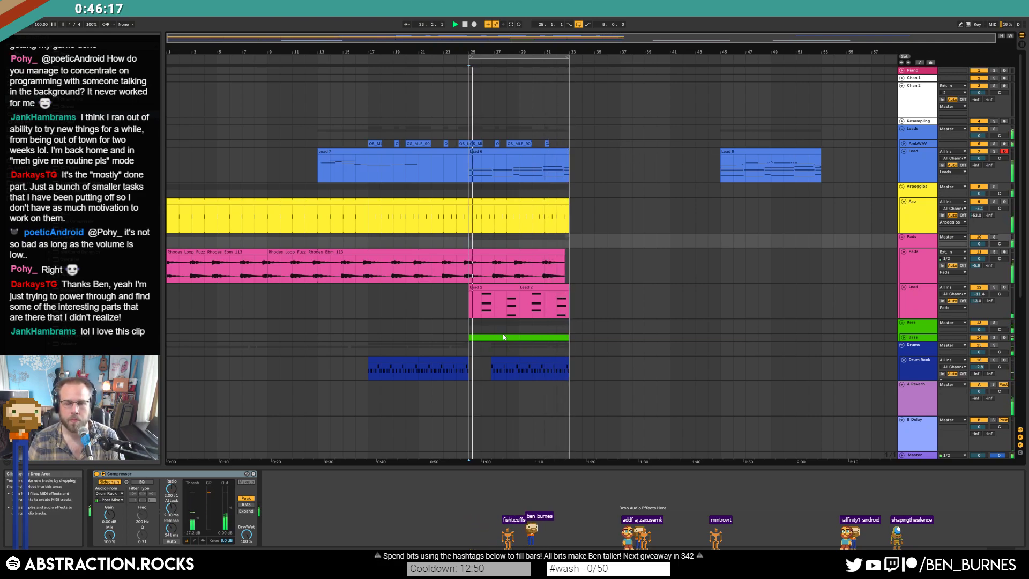
- Stop playback and move the isolated blue Lead clip to start at bar 33
key(space)
click(595, 305)
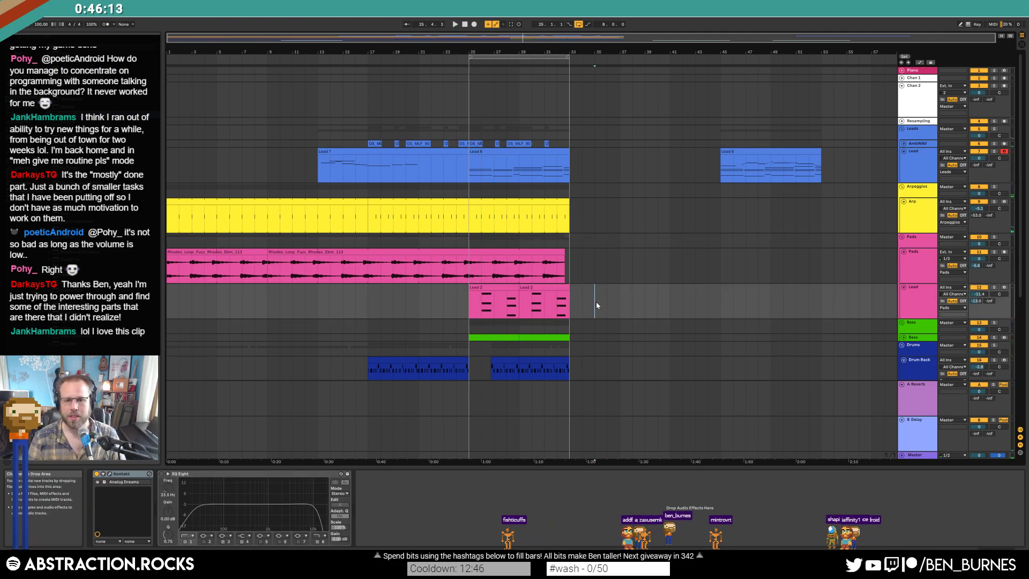
scroll(656, 219, down, 5)
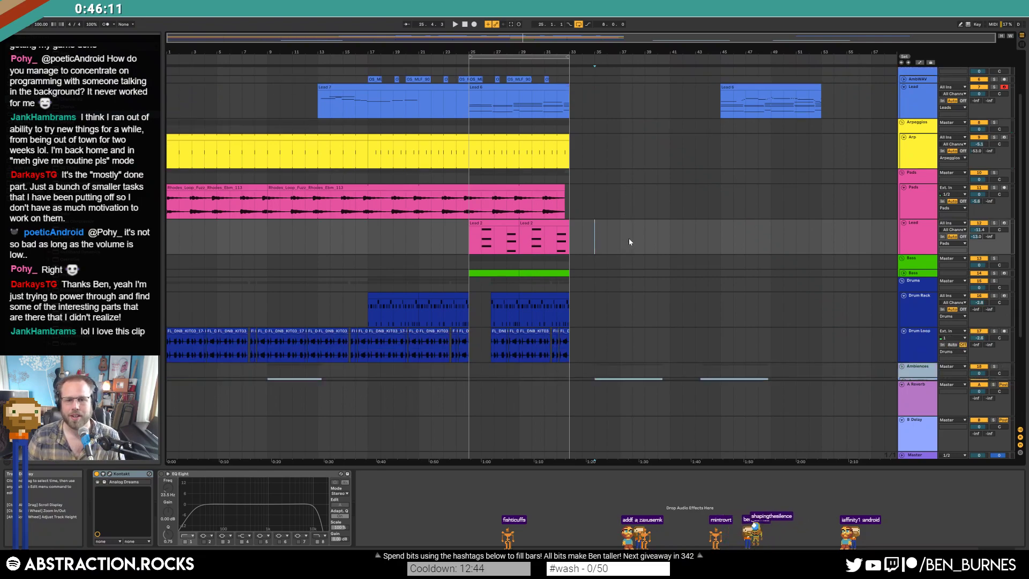
scroll(675, 239, down, 2)
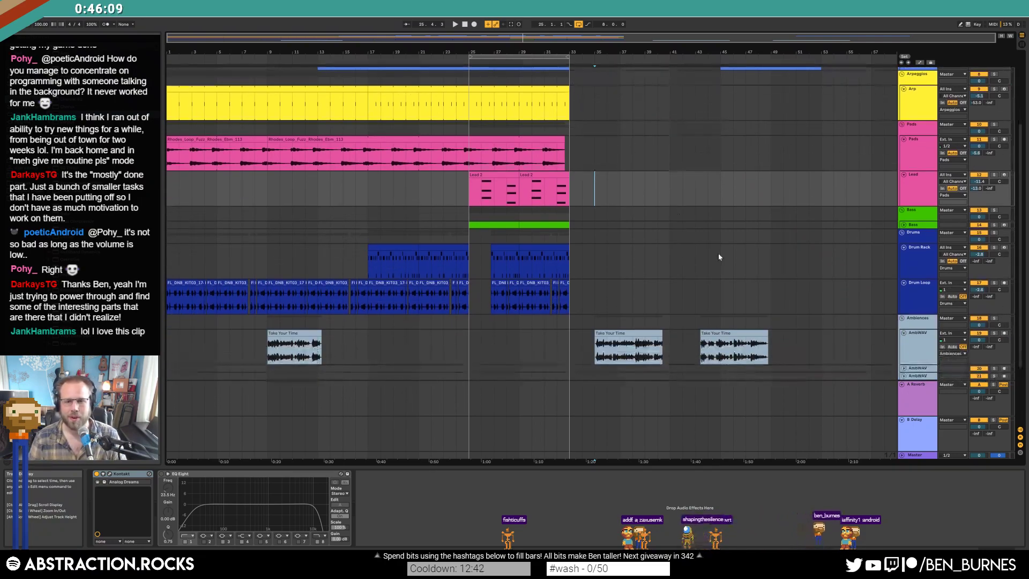
scroll(720, 171, up, 3)
drag(742, 84, 591, 88)
- Copy the Drum Loop clips from bars 17 to 25 and paste them at bar 33
scroll(684, 270, down, 4)
click(374, 258)
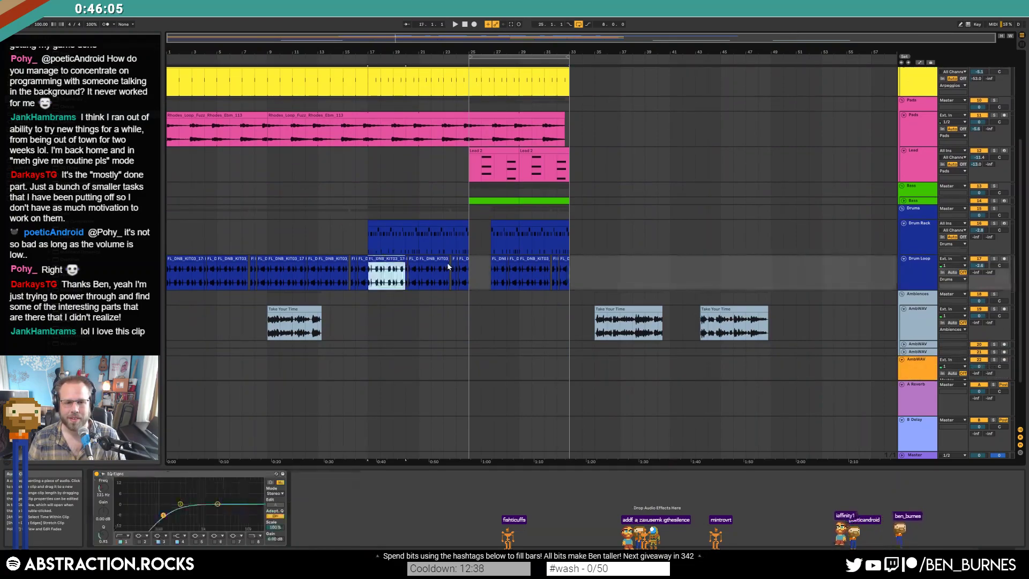
shift+click(465, 259)
key(ctrl+c)
click(571, 265)
key(ctrl+v)
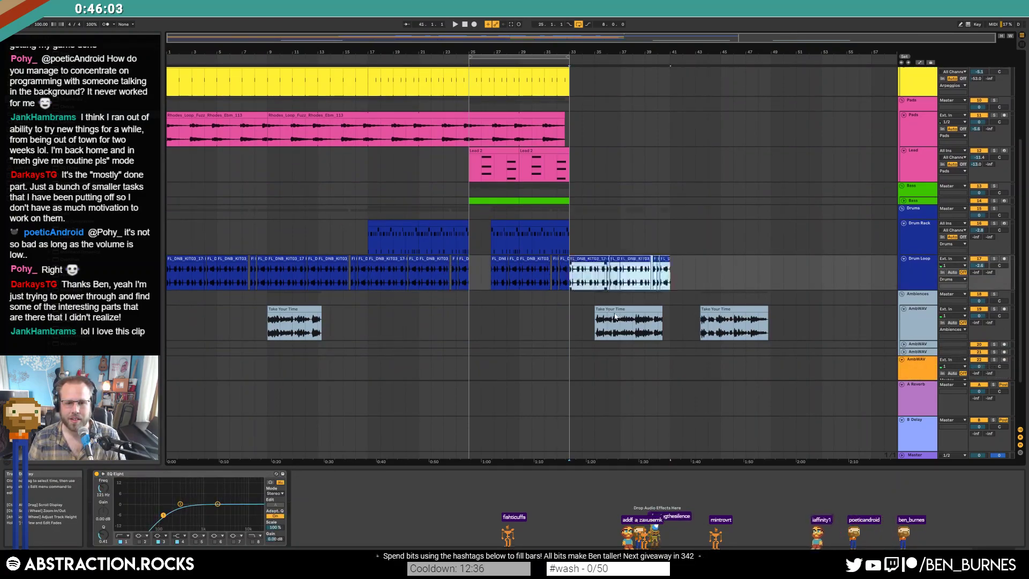
- Move the middle Take Your Time vocal clip to start at bar 33 and play it back
drag(624, 310, 599, 309)
key(space)
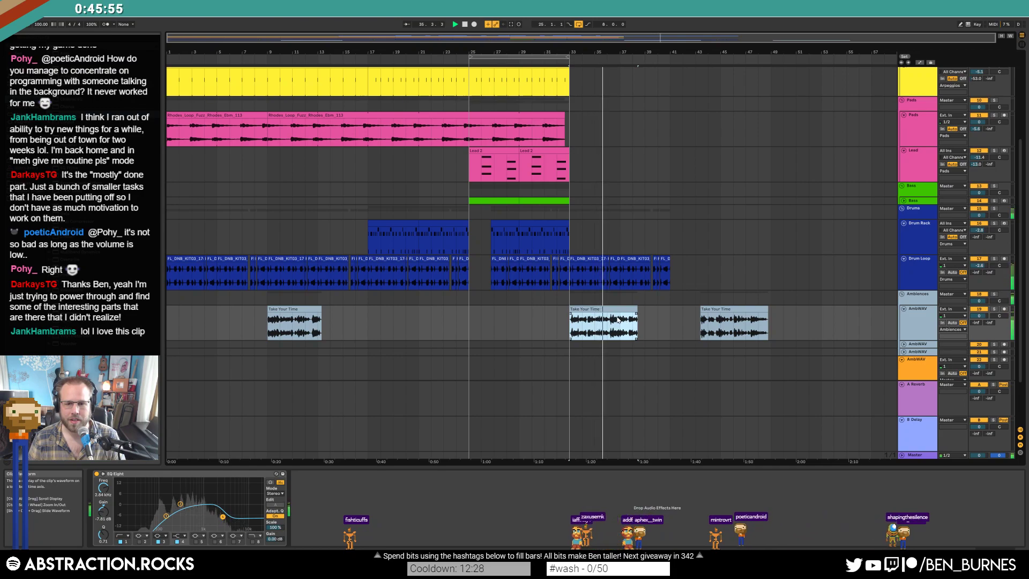
- Split the Take Your Time clip at bar 33 between its phrases and move the second part to start at bar 37
ctrl+scroll(622, 321, up, 3)
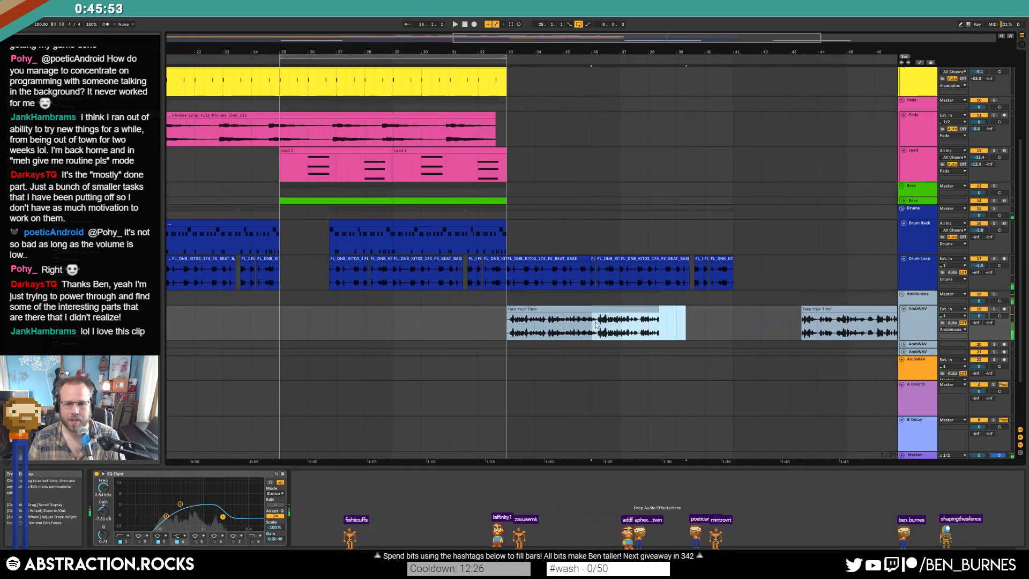
ctrl+scroll(598, 324, up, 6)
click(561, 324)
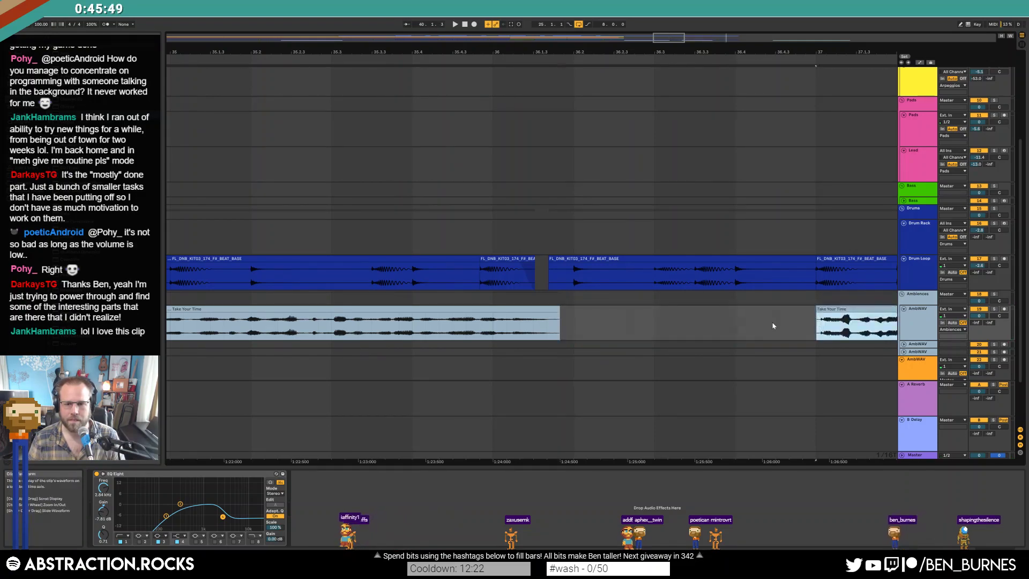
ctrl+scroll(615, 313, down, 10)
click(590, 293)
key(space)
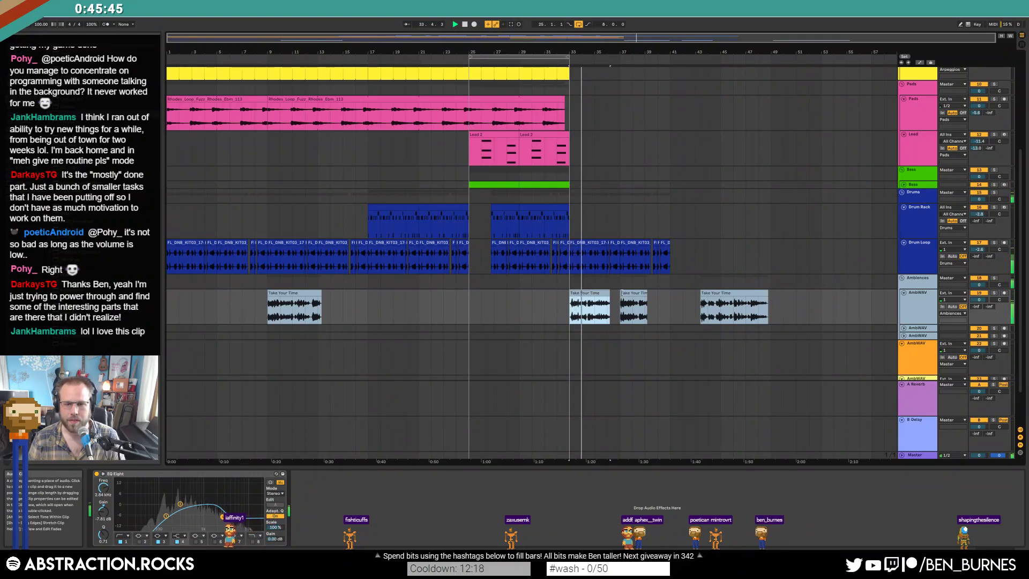
scroll(679, 289, up, 3)
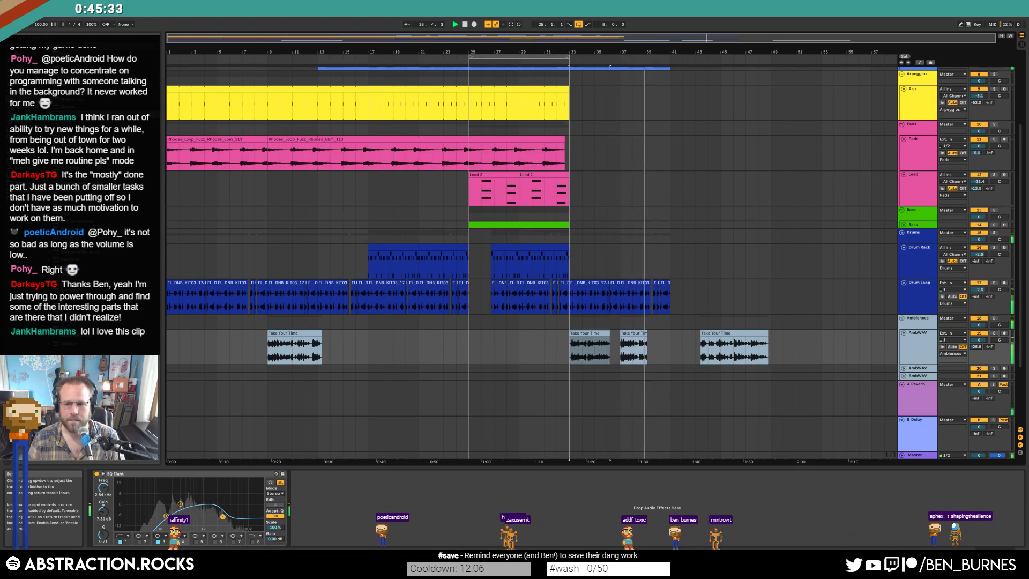
- Stop playback and move the last Take Your Time clip to start at bar 41
key(space)
click(715, 334)
drag(714, 334, 684, 333)
- Duplicate the blue Lead clip from bar 33 to bar 41 and open the copy in the note editor
scroll(729, 225, up, 1)
scroll(729, 225, up, 3)
click(657, 128)
key(ctrl+d)
double_click(685, 128)
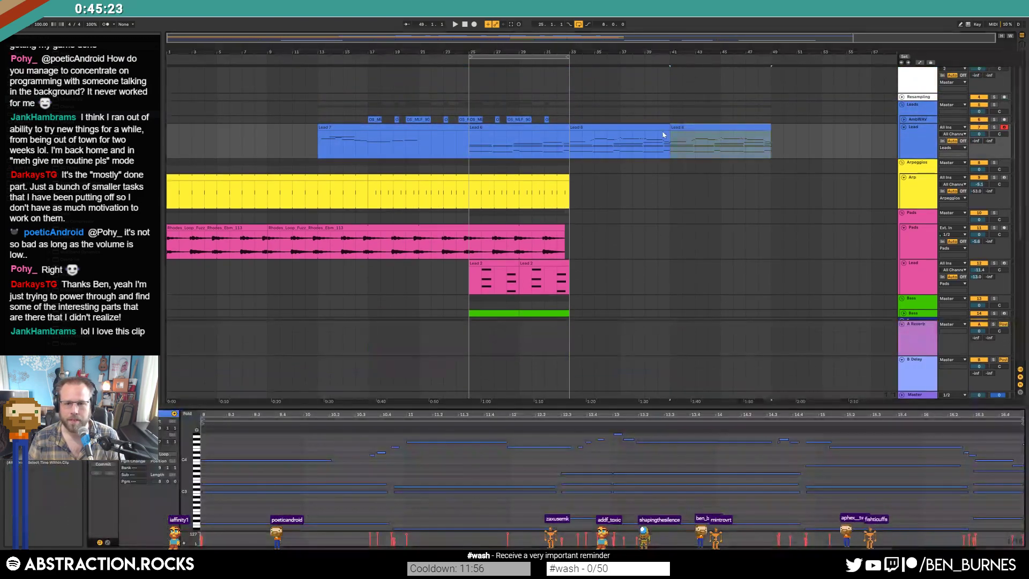
- Play back the arrangement from the Lead clip copy at bar 41
click(662, 129)
click(1019, 438)
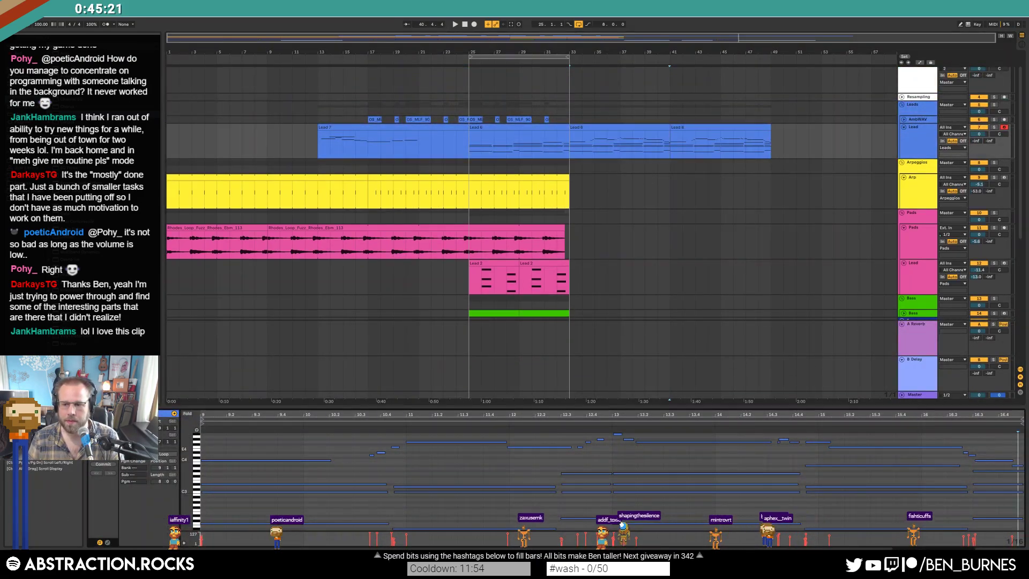
click(739, 142)
key(space)
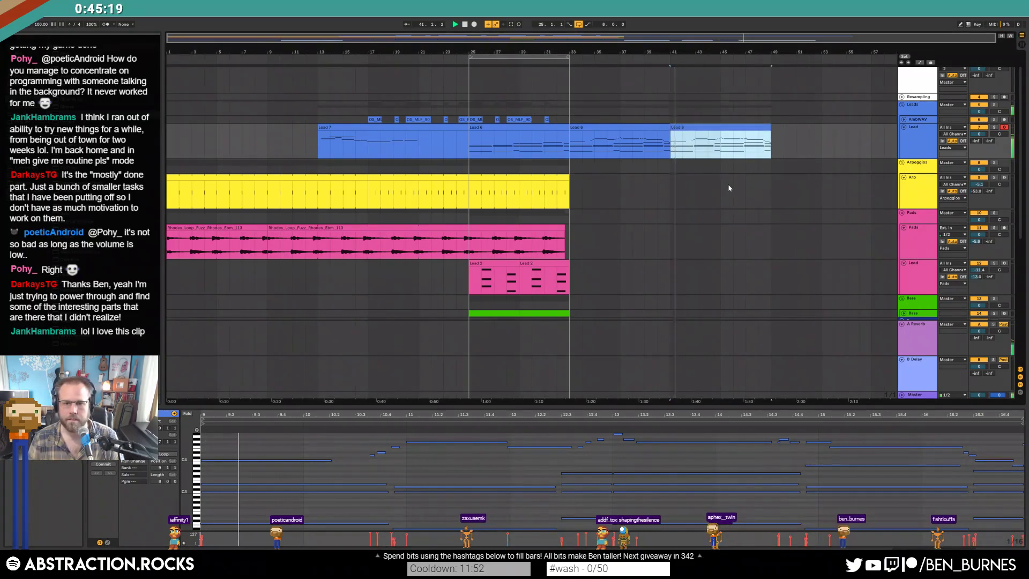
scroll(729, 194, down, 3)
scroll(730, 195, down, 6)
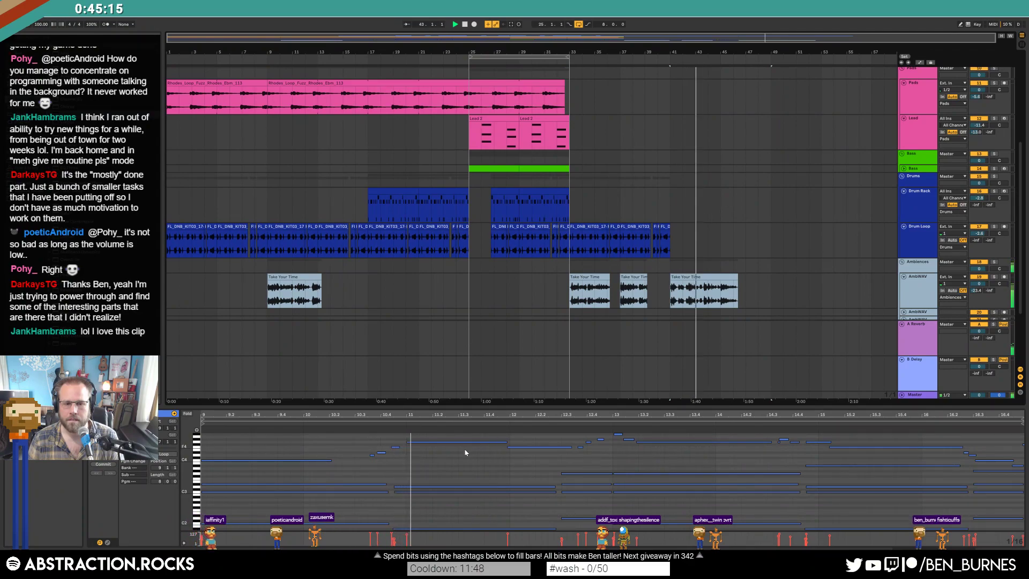
- Stop playback and delete the upper melody notes from the Lead clip at bar 41, keeping the lower chord notes
key(space)
drag(355, 431, 1021, 461)
key(Delete)
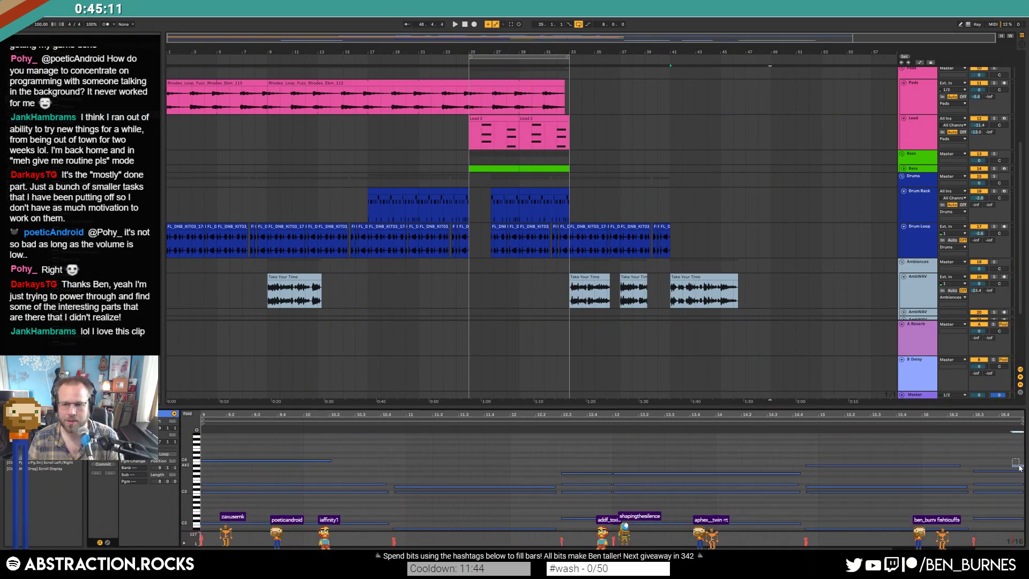
- Shift the low bands of the EQ Eight on the Take Your Time vocal track to higher frequencies
click(679, 288)
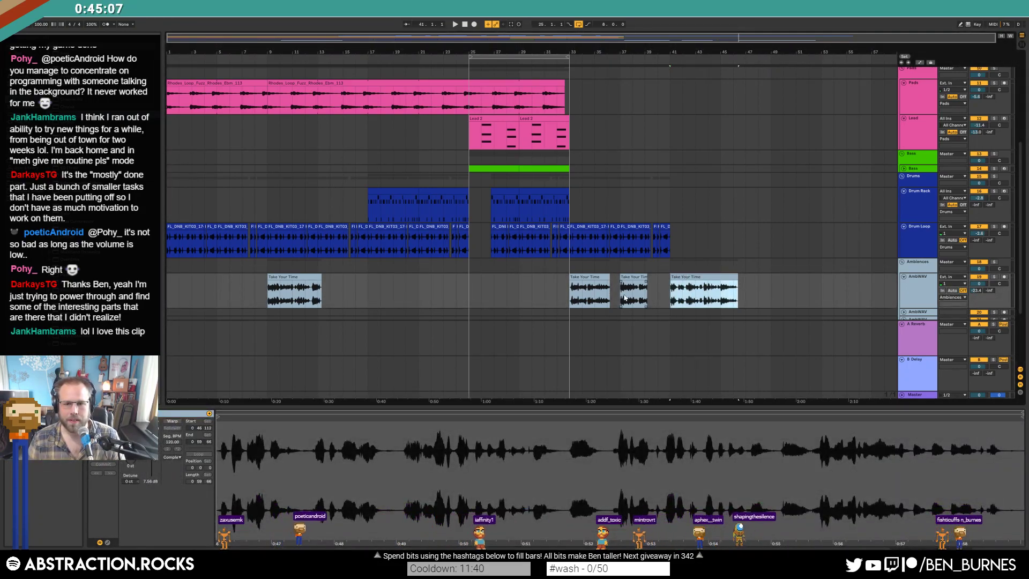
key(shift+Tab)
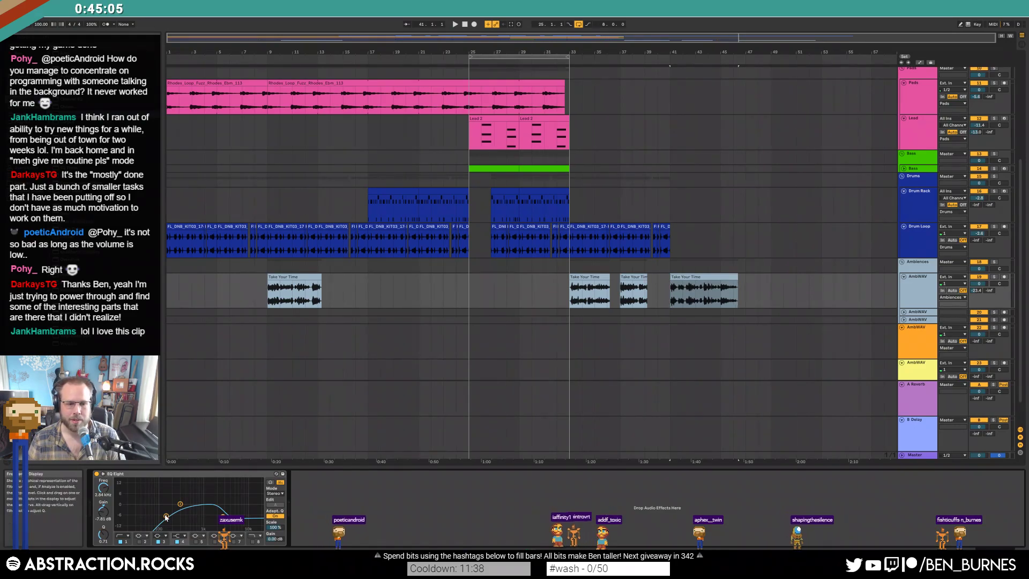
drag(172, 513, 180, 514)
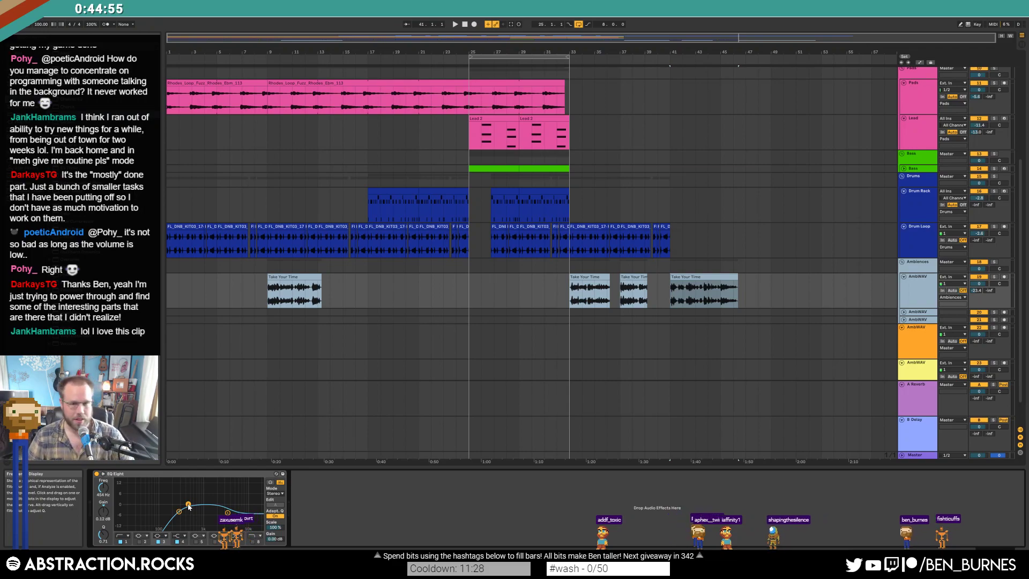
- Play back the arrangement from bar 17 to hear the lead-in to bar 25
click(368, 86)
key(space)
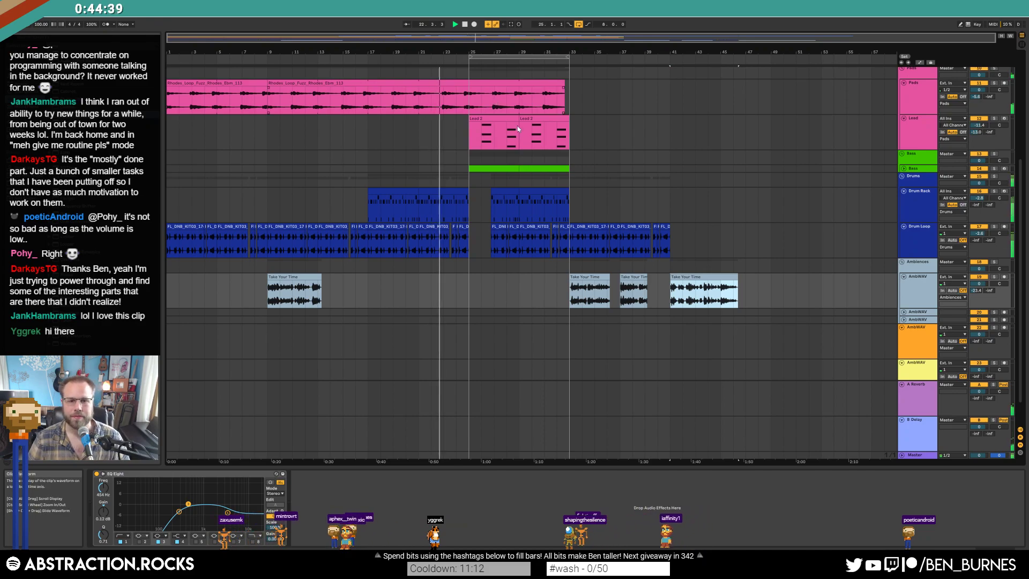
scroll(516, 129, up, 2)
scroll(461, 275, up, 5)
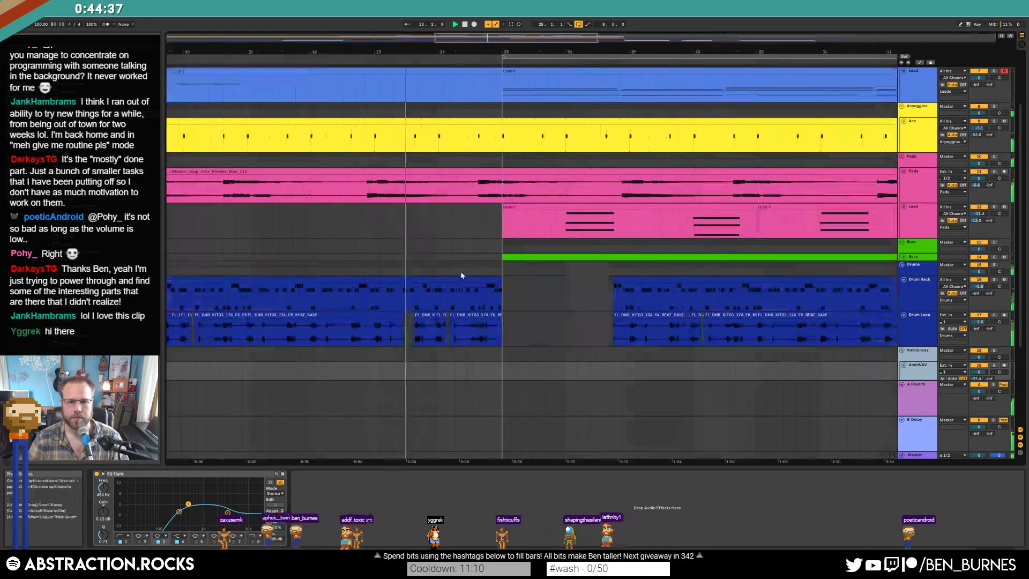
- Expand the Bass track and try starting its first clip earlier than bar 25
click(482, 257)
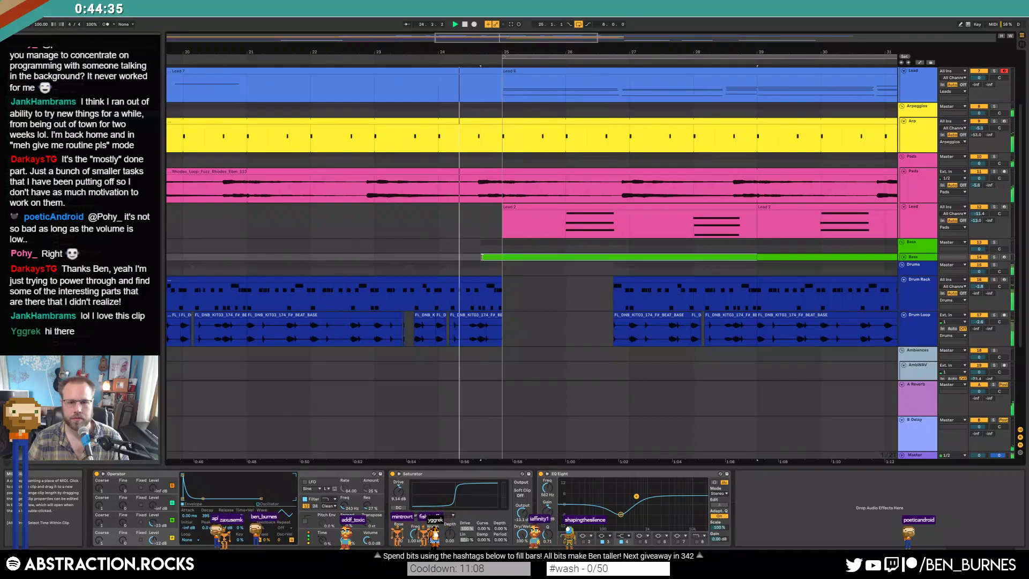
drag(482, 257, 459, 257)
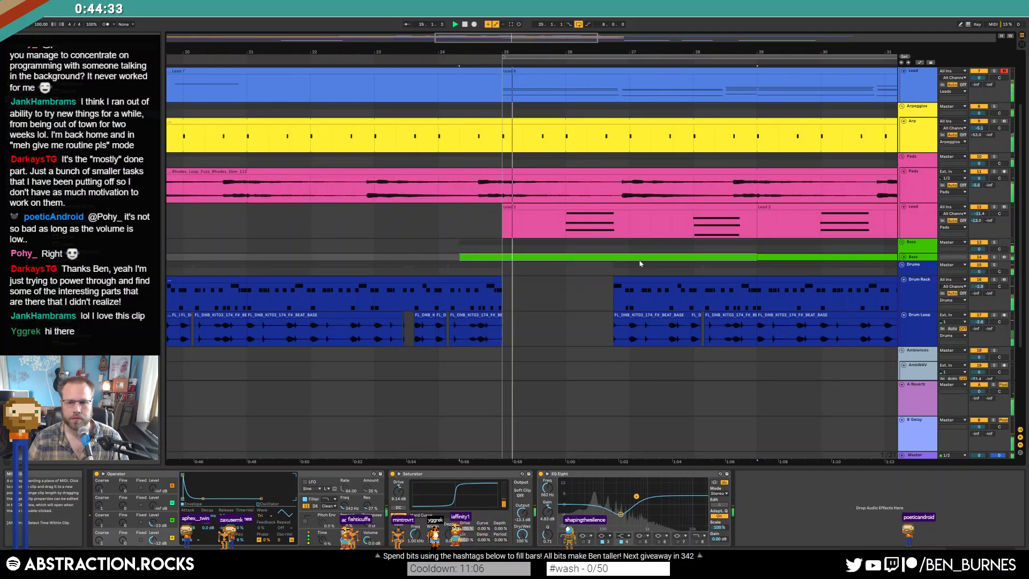
click(903, 257)
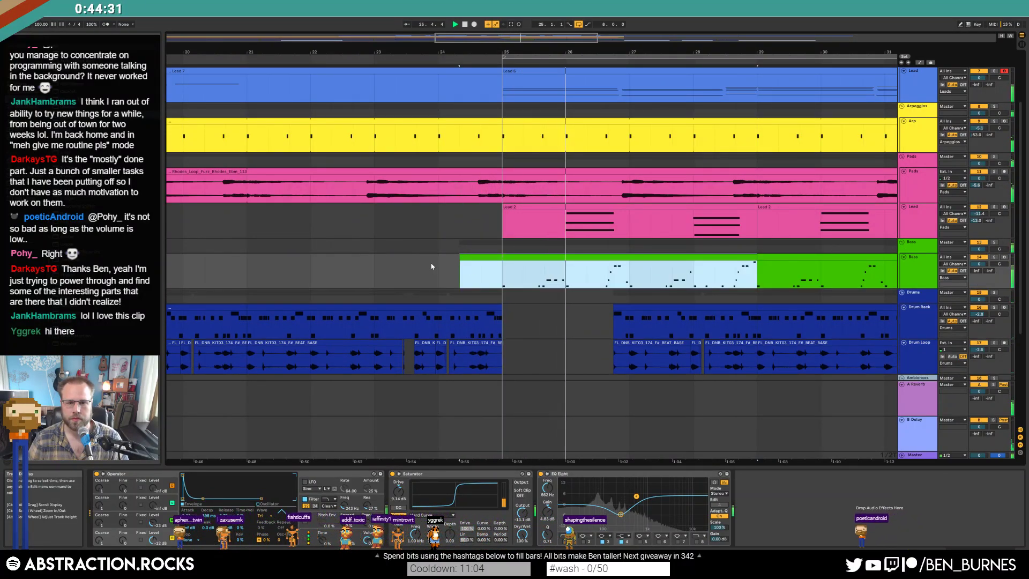
drag(460, 260, 498, 261)
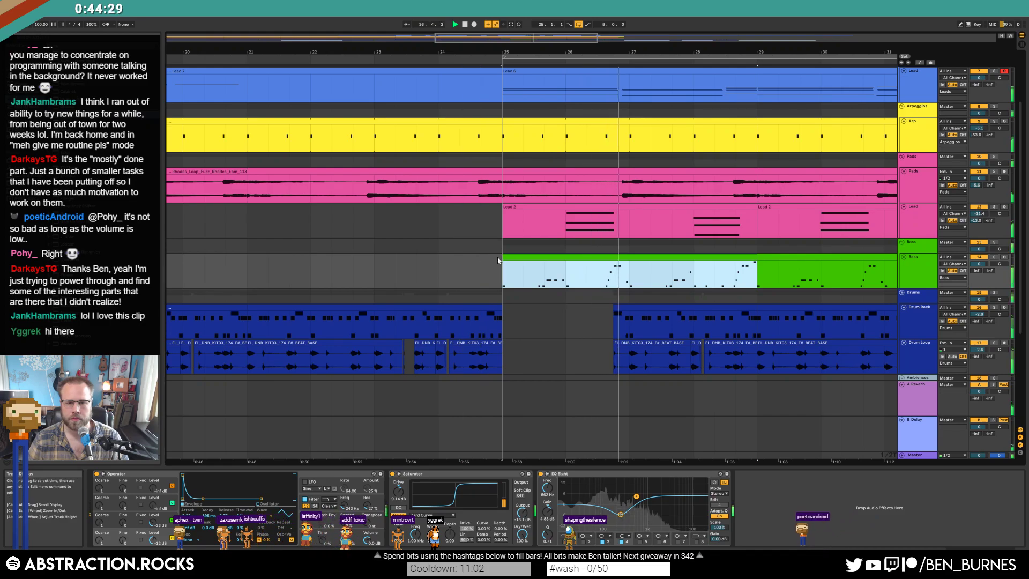
- Duplicate the Bass clips of bars 25 to 33 to bar 33, and place another four-bar copy at bar 41
drag(534, 52, 346, 22)
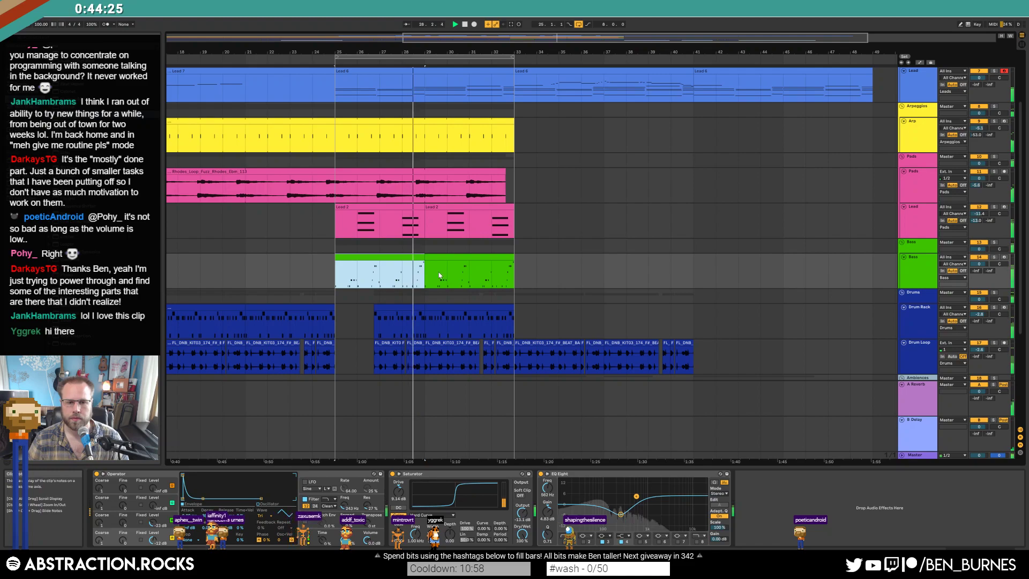
shift+click(444, 257)
key(ctrl+d)
click(547, 259)
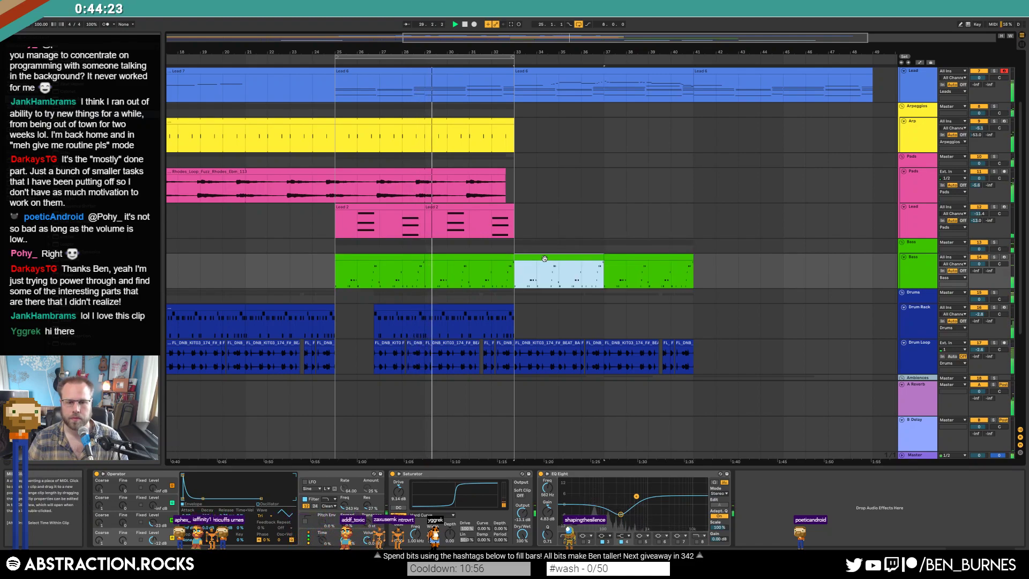
click(389, 261)
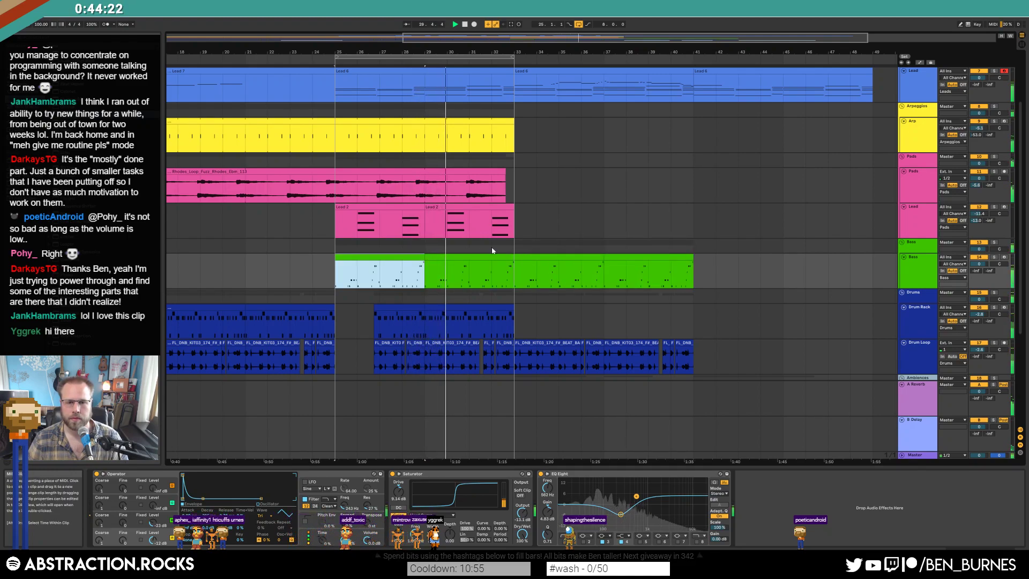
click(697, 271)
key(ctrl+v)
- Open the Bass clip at bar 25, turn on its looping and extend it to bar 41
double_click(403, 261)
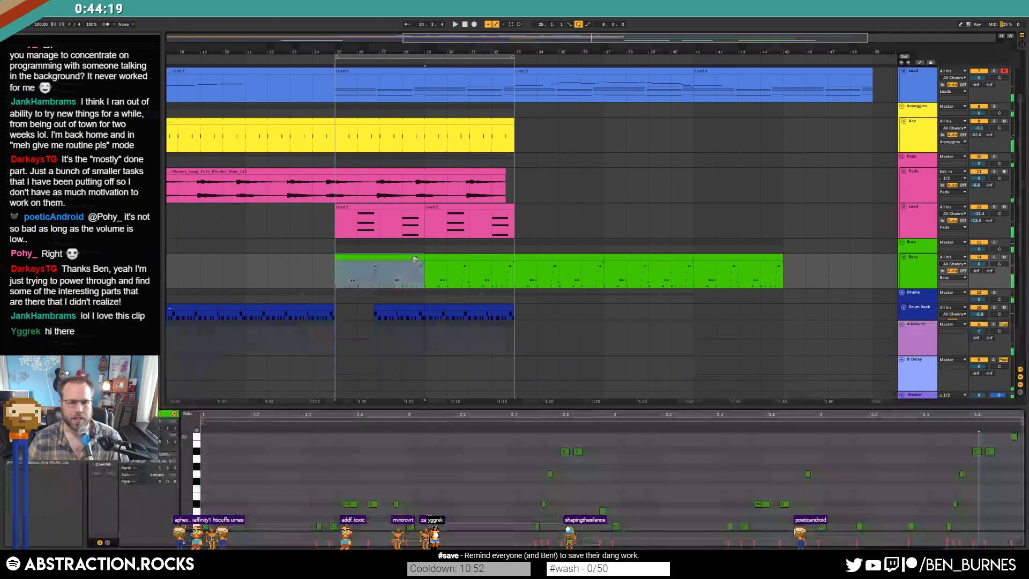
click(171, 455)
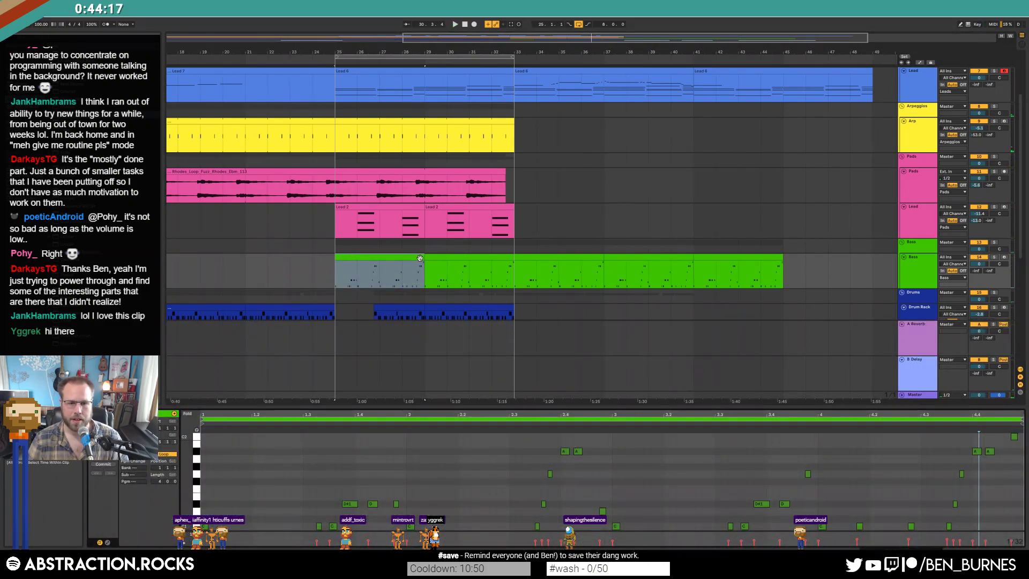
shift+click(671, 266)
scroll(697, 271, down, 5)
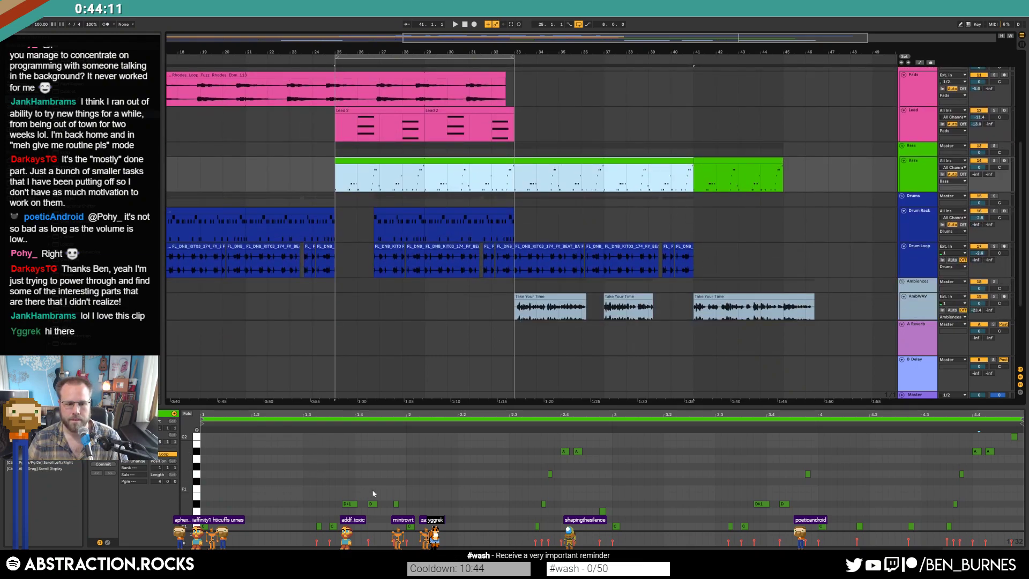
- Move the stray notes late in the Bass clip's second bar onto its two lower pitch rows
click(543, 499)
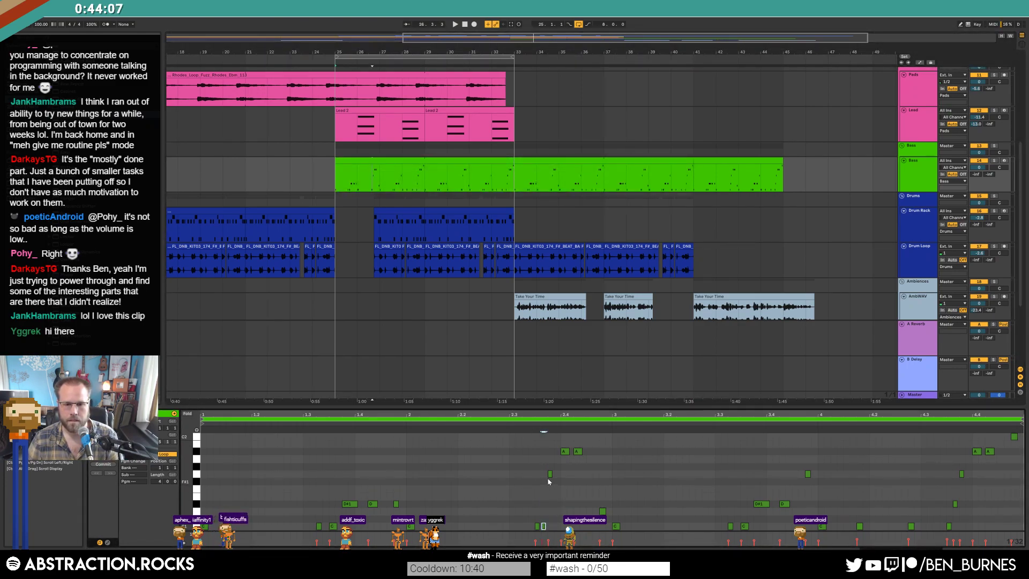
drag(601, 457, 600, 457)
key(shift+Down)
key(Up)
key(Up)
key(Up)
key(Up)
key(Up)
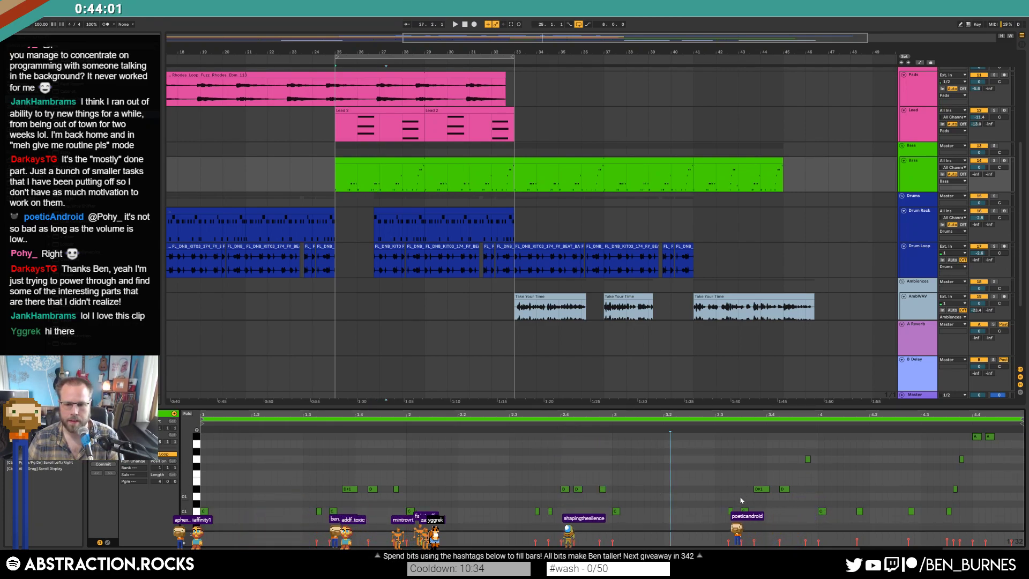
- Lower the remaining high Bass notes at the ends of the third and fourth bars onto the two lower pitch rows
scroll(817, 516, up, 2)
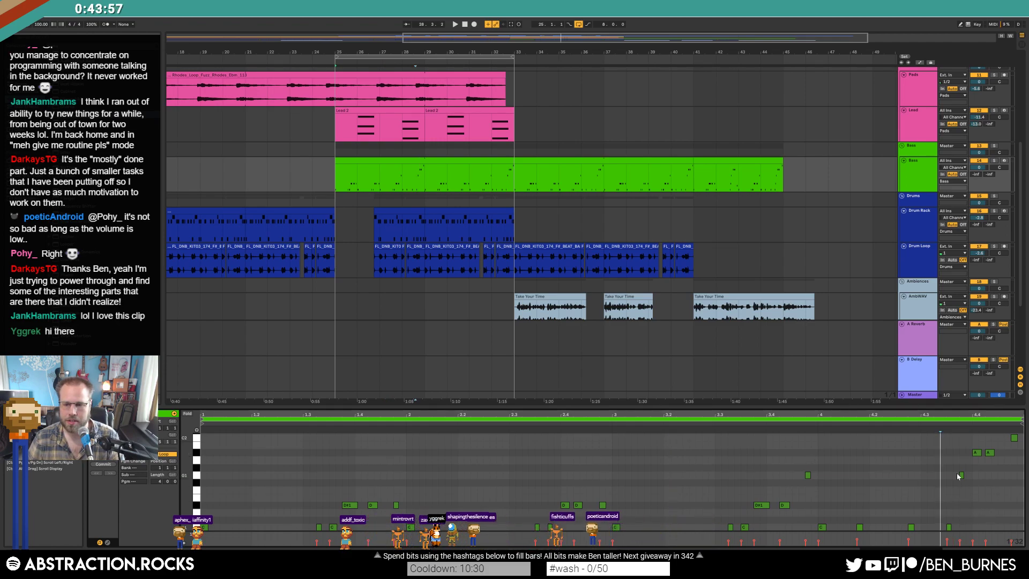
key(shift+Down)
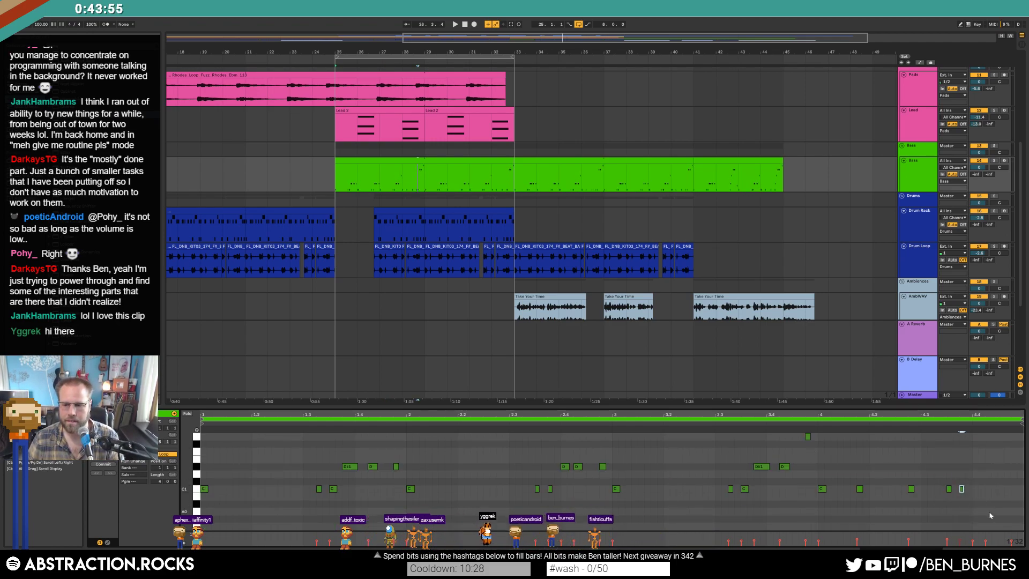
scroll(990, 515, up, 4)
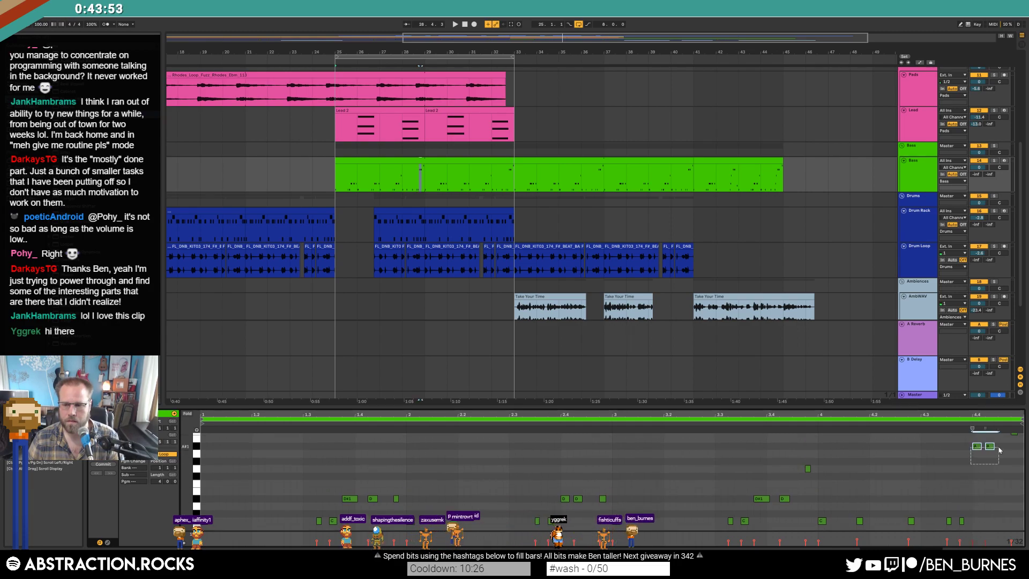
key(shift+Down)
scroll(1000, 475, up, 4)
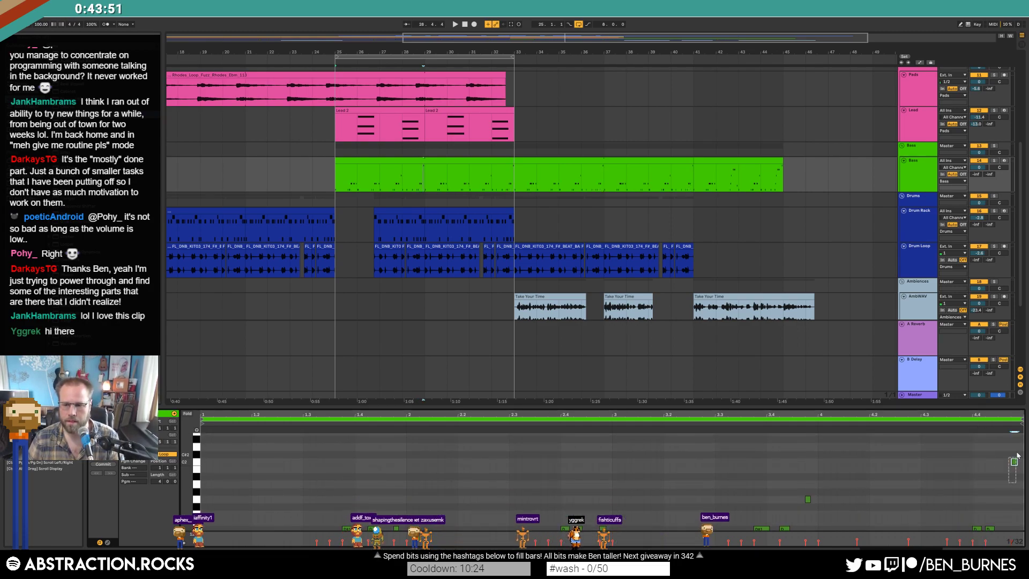
key(shift+Down)
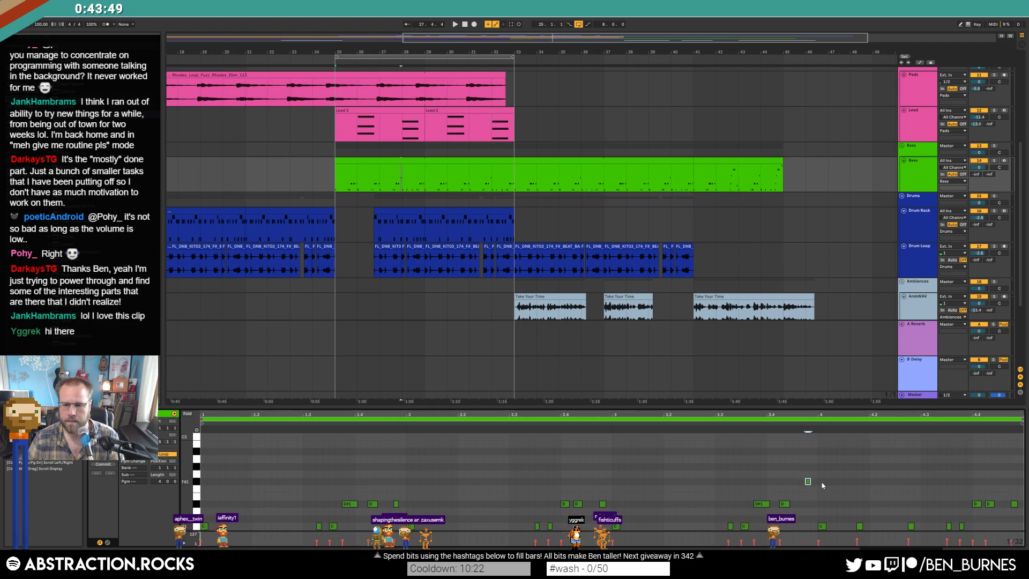
- Play back the edited bass line and turn off arrangement looping
key(space)
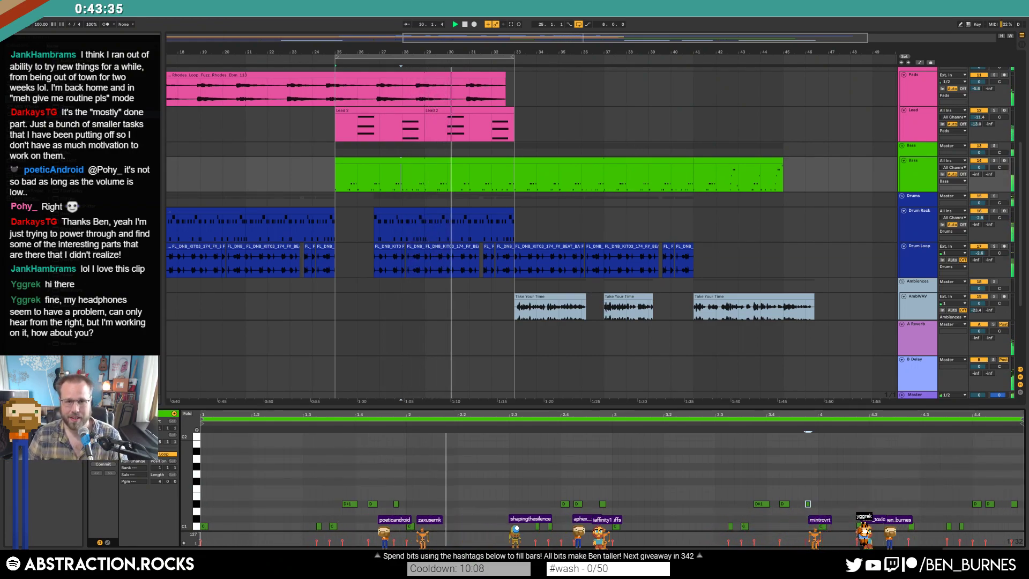
click(578, 24)
scroll(521, 139, down, 3)
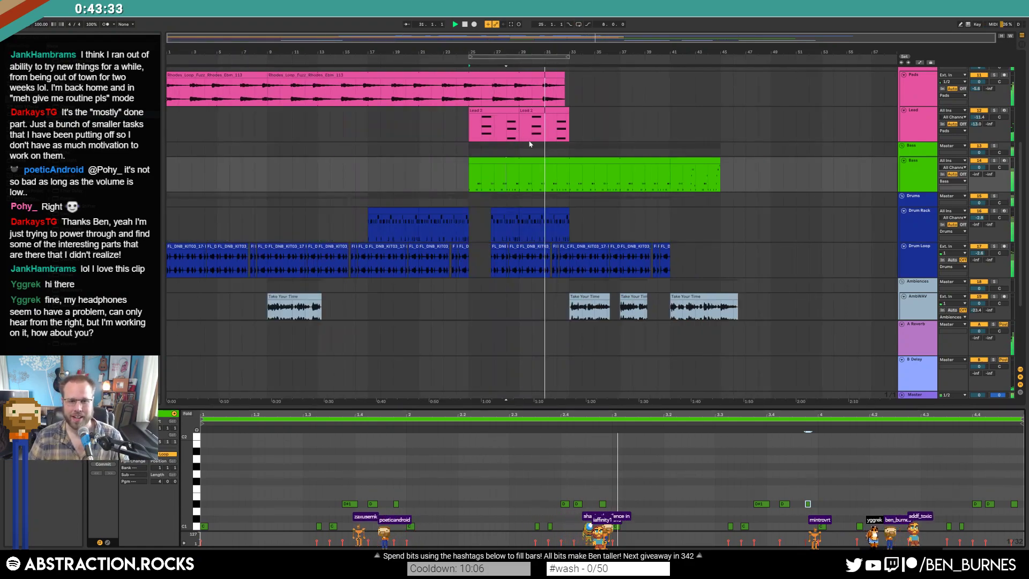
- Duplicate the yellow Arp clip from bar 17 to bar 33
scroll(523, 198, up, 2)
scroll(523, 201, up, 1)
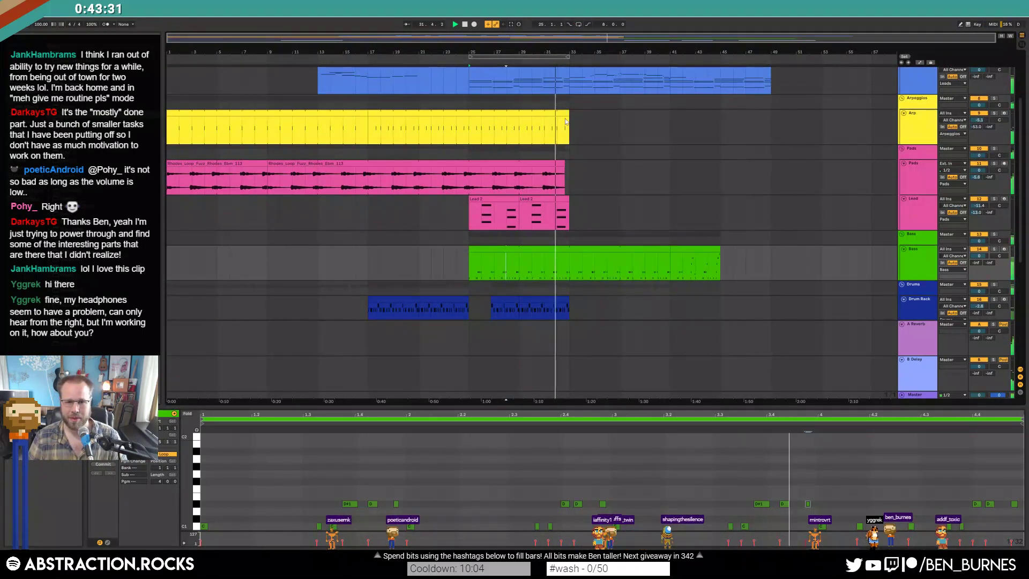
click(406, 121)
key(ctrl+d)
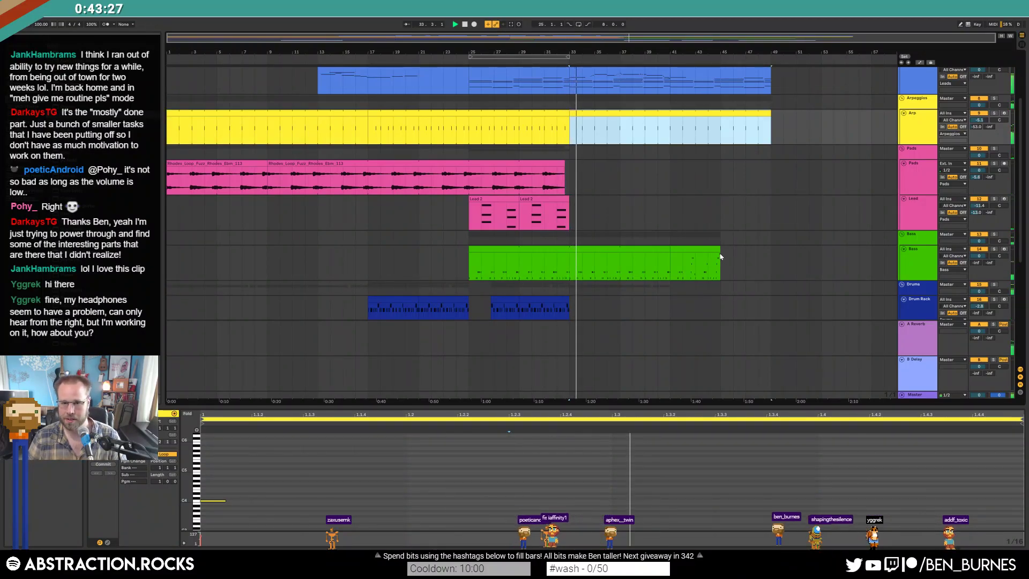
- Turn on looping for the Bass clip at bar 41 and extend its end to bar 50
drag(670, 250, 784, 249)
click(164, 454)
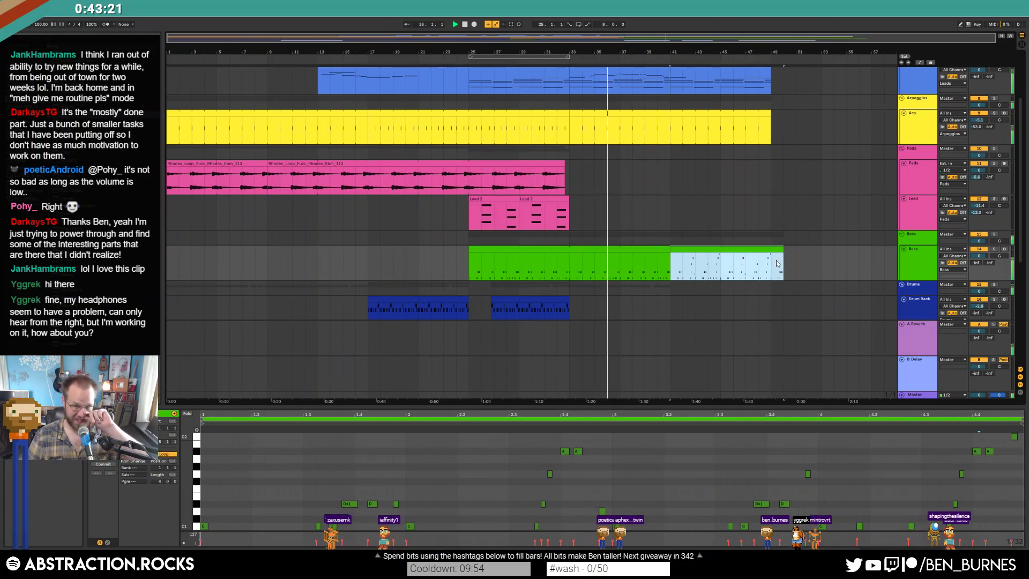
scroll(711, 257, down, 2)
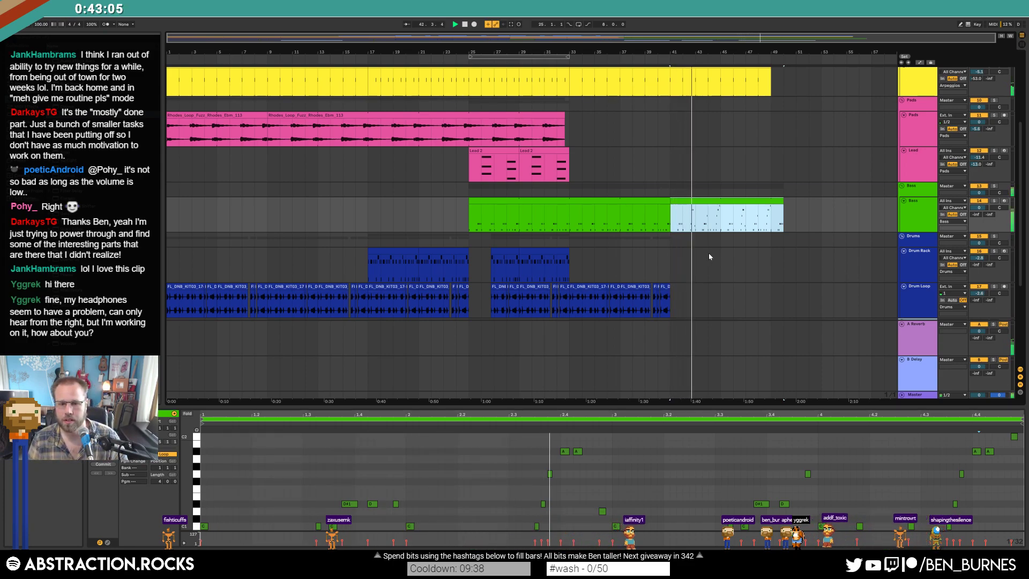
- Delete a short section before bar 45 from the last Take Your Time clip, and start the remaining part slightly before bar 45
scroll(713, 268, down, 5)
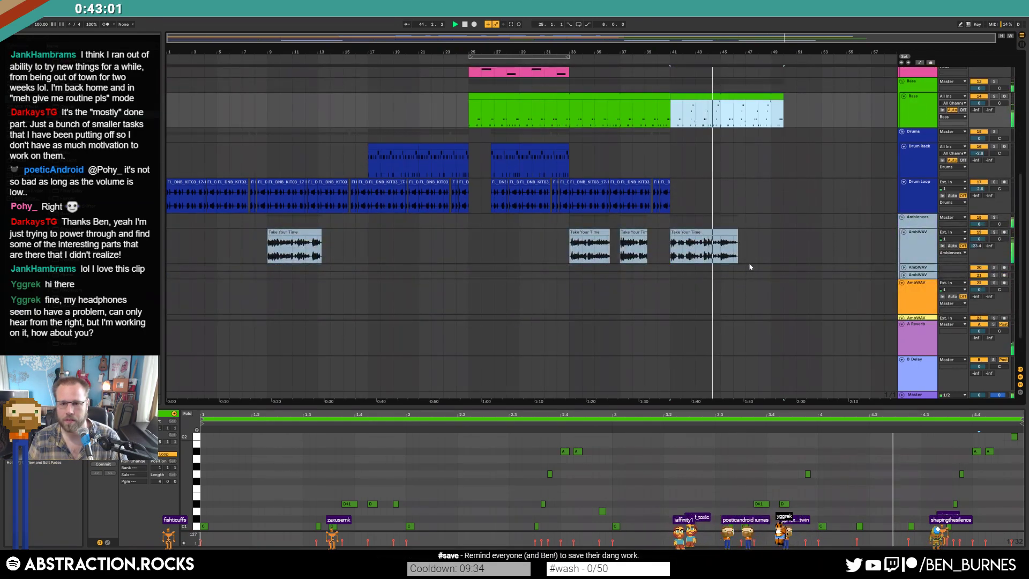
scroll(750, 262, up, 3)
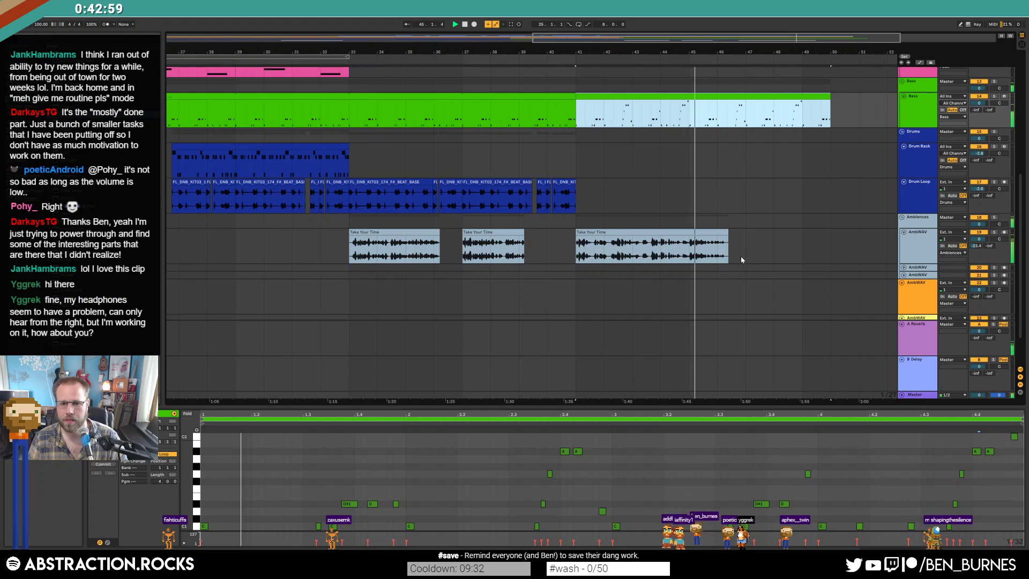
scroll(689, 253, up, 8)
drag(609, 252, 649, 252)
shift+click(676, 248)
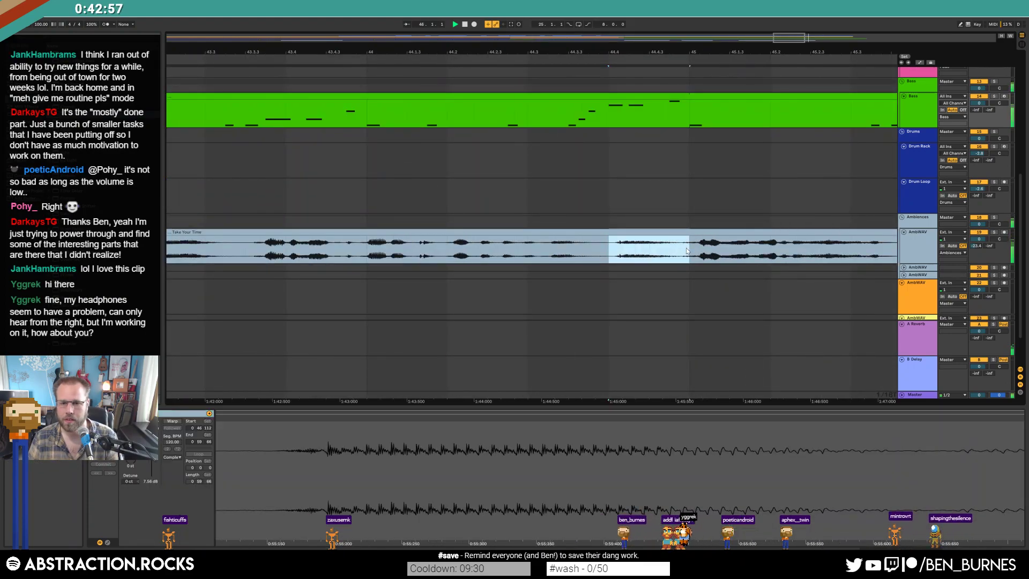
key(Delete)
click(676, 234)
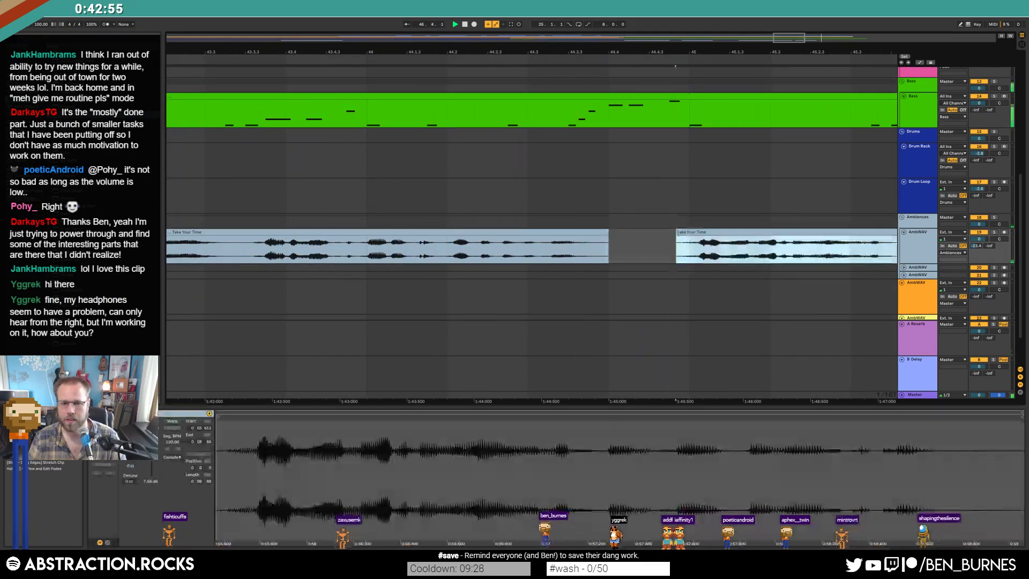
- Trim the high-note Bass clip at bar 41 to end at bar 49, move it to bar 48, and extend the lower looped clip up to it
key(w)
scroll(750, 241, up, 1)
scroll(761, 242, up, 1)
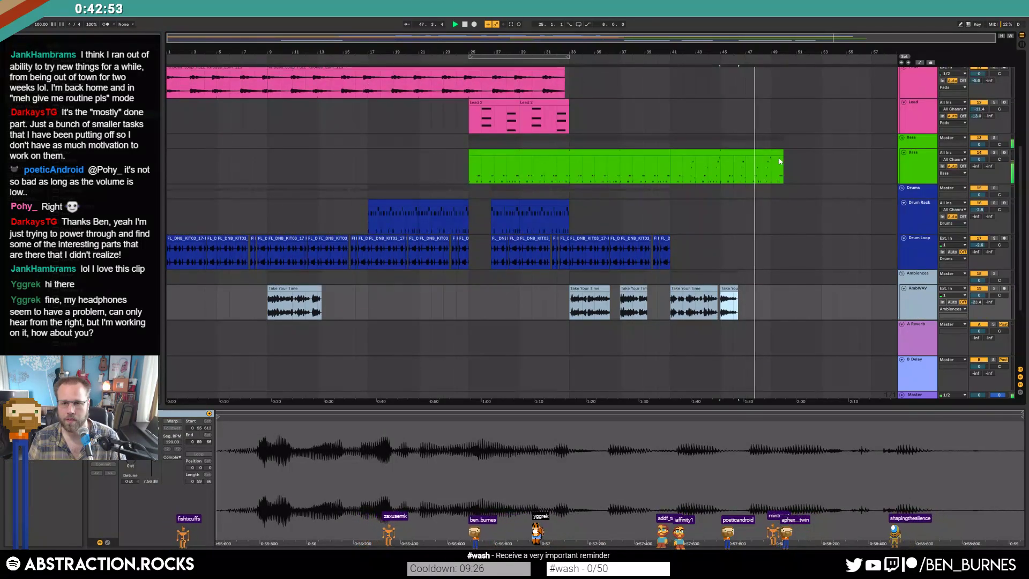
click(778, 152)
drag(779, 152, 767, 152)
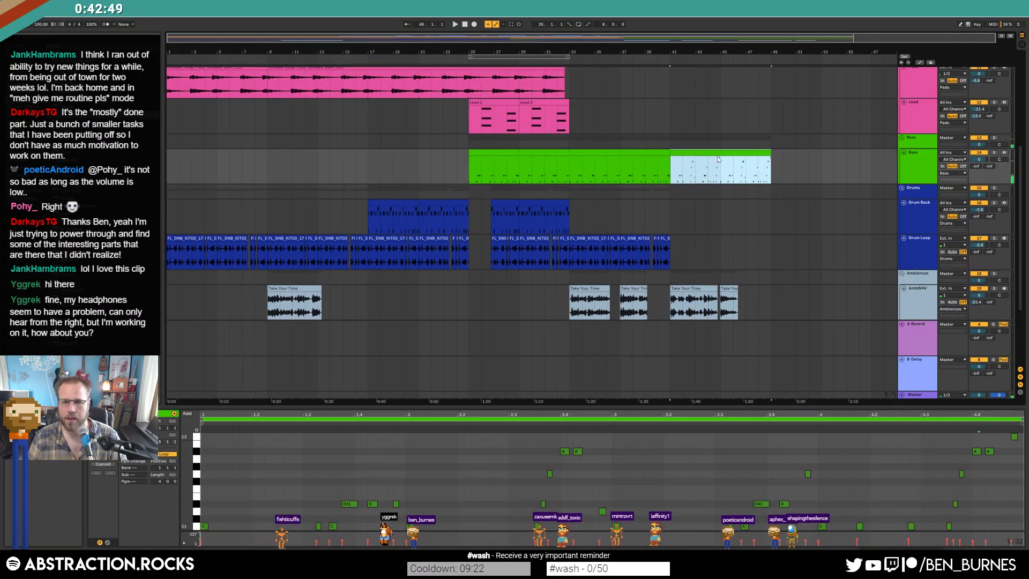
drag(668, 154, 851, 158)
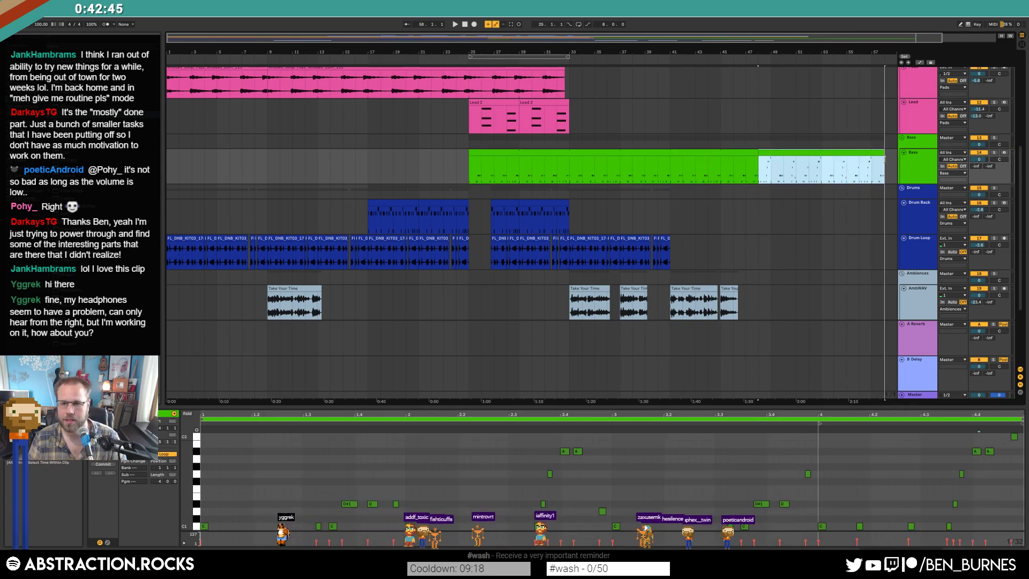
- Copy the Drum Rack and Drum Loop clips of bars 17 to 25 to bar 48
click(412, 202)
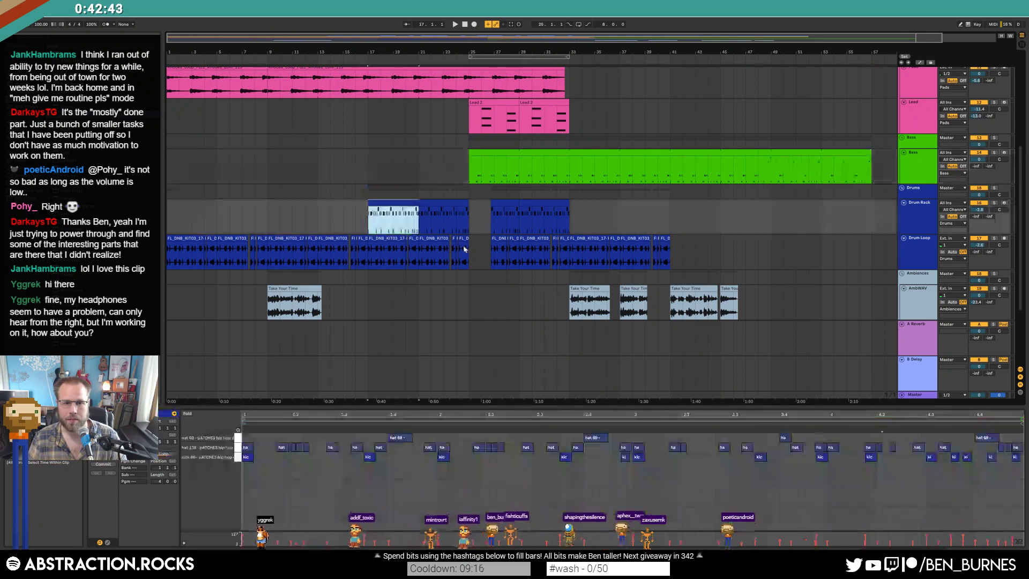
shift+click(469, 248)
drag(762, 216, 859, 217)
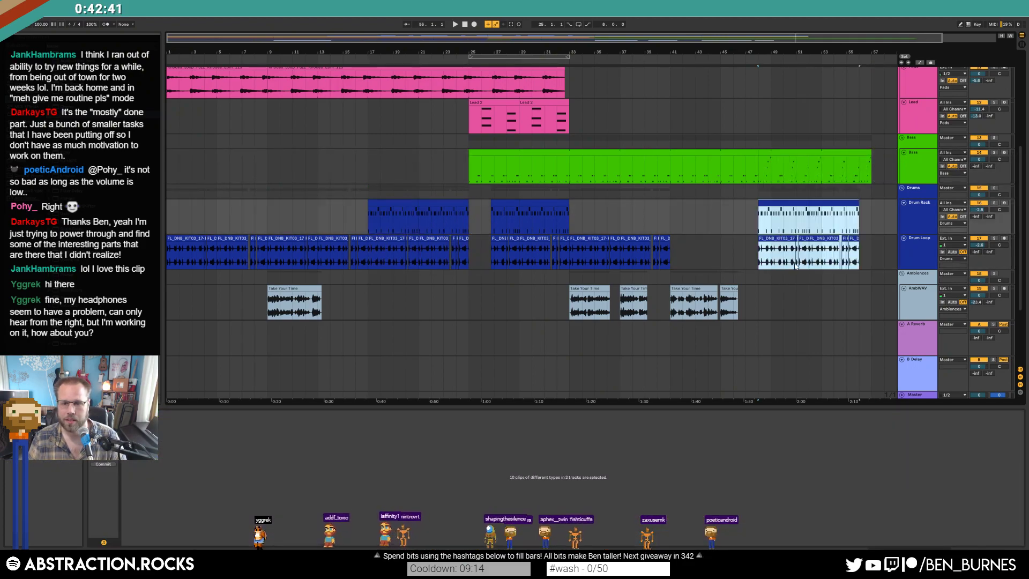
- Copy the two pad Lead clips of bars 25 to 33 to bar 41 and again to bar 49
scroll(516, 217, up, 5)
click(484, 205)
shift+click(532, 208)
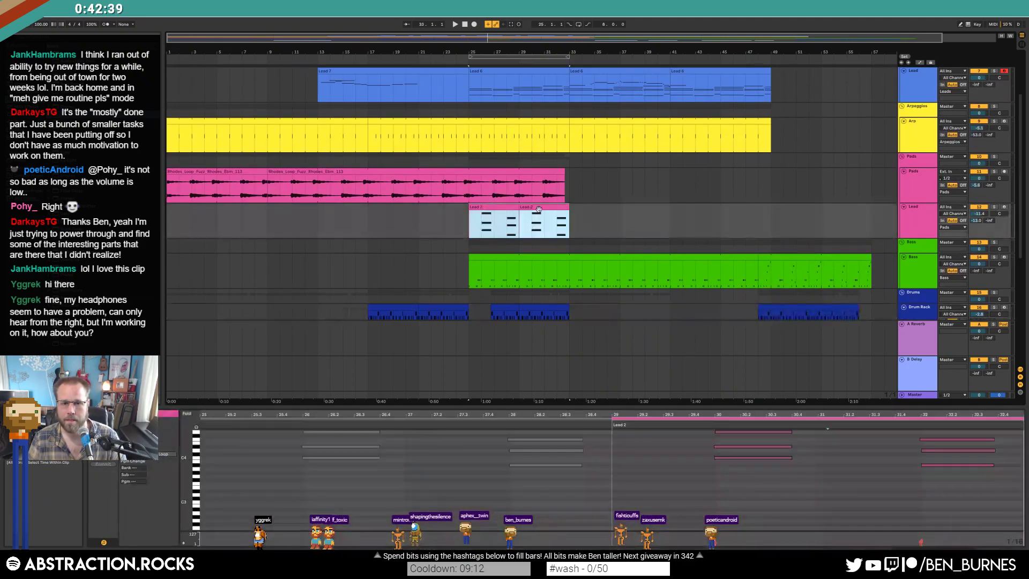
click(696, 220)
key(ctrl+v)
key(ctrl+v)
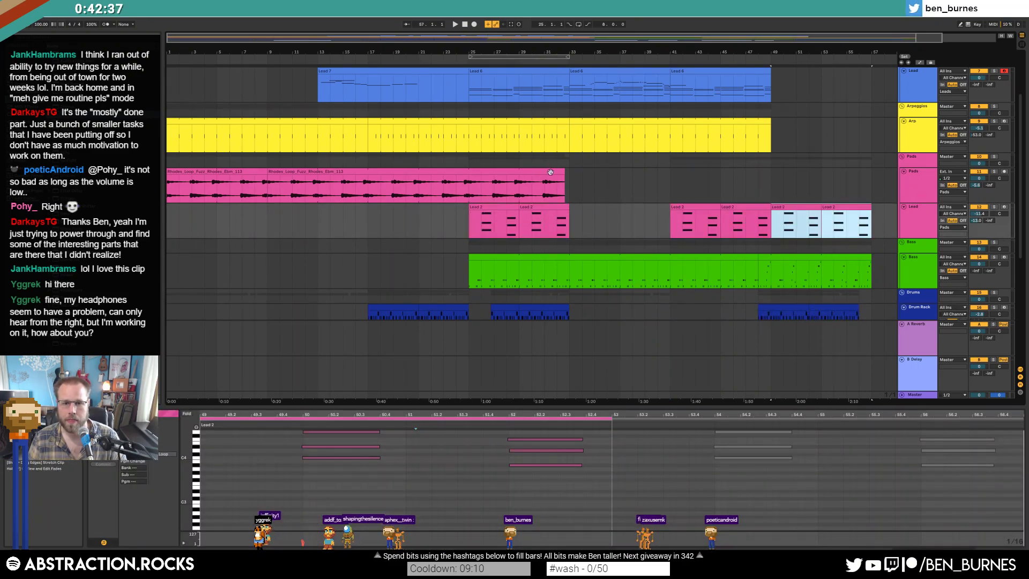
- Copy the Rhodes pad clip that starts at bar 9 to bar 49 and trim the copy to end at bar 57
click(476, 170)
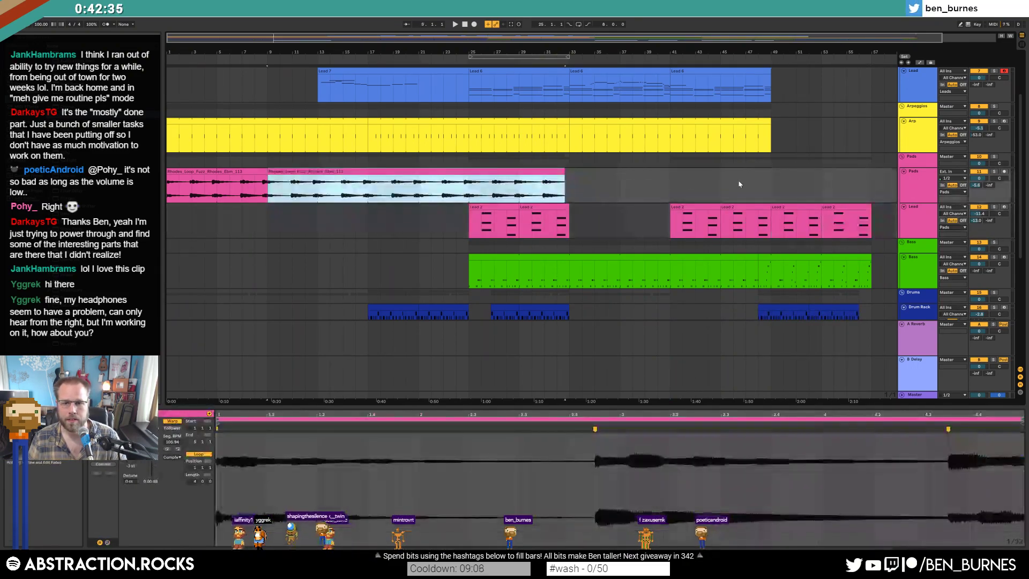
click(770, 185)
key(ctrl+v)
drag(712, 52, 712, 32)
drag(698, 173, 680, 173)
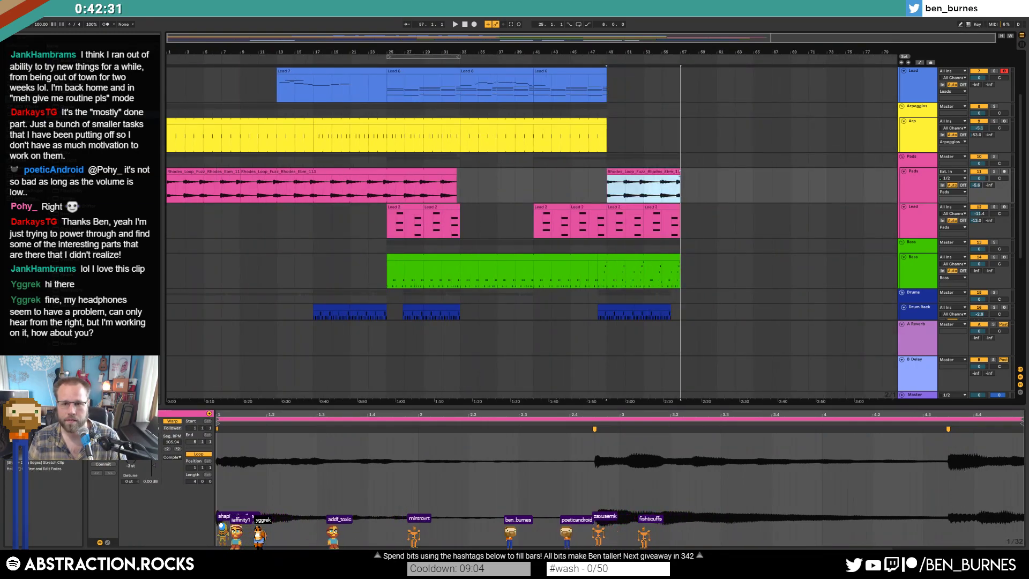
- Trim the Arp clip to end at bar 47 and paste a 16-bar copy of it at bar 49
scroll(751, 221, up, 1)
drag(605, 154, 588, 153)
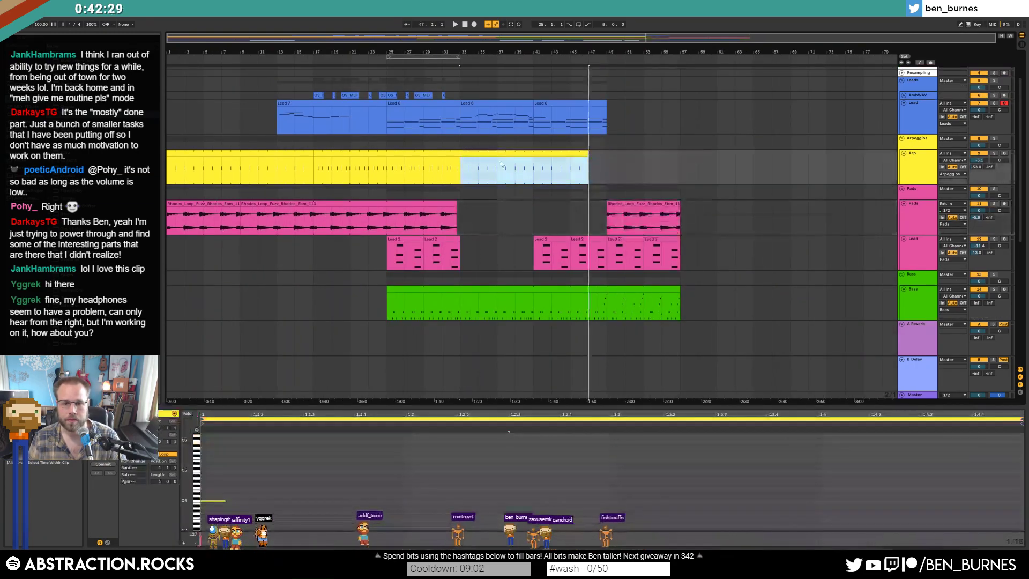
click(600, 169)
key(ctrl+v)
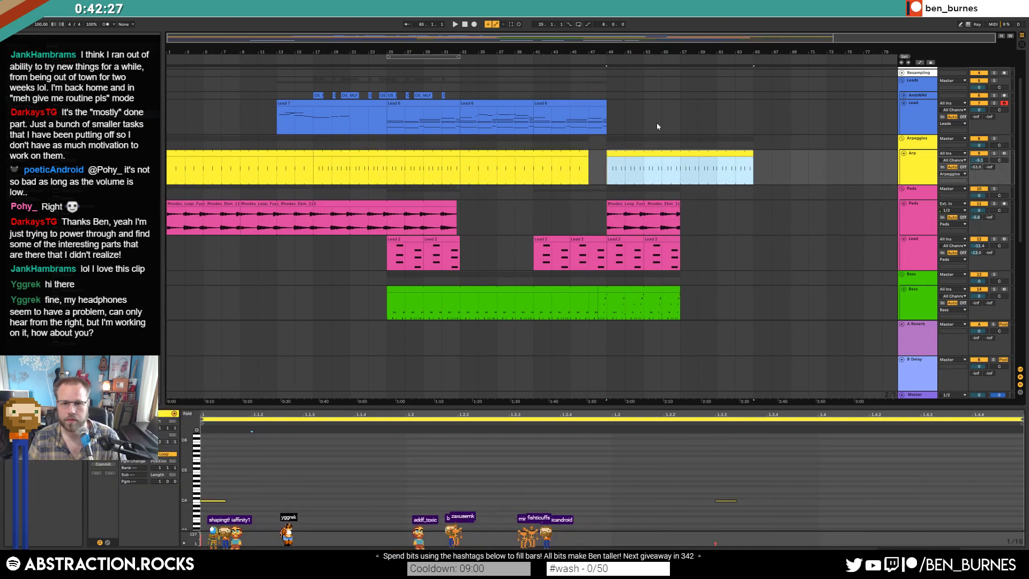
- Copy the blue Lead clip of bars 25 to 33 to bar 49
click(444, 104)
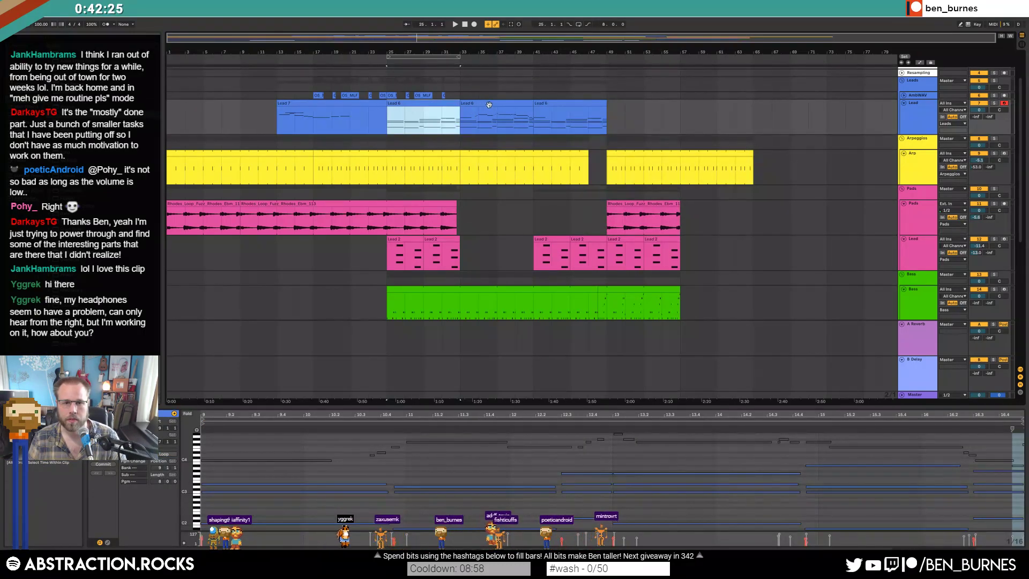
click(608, 120)
key(ctrl+v)
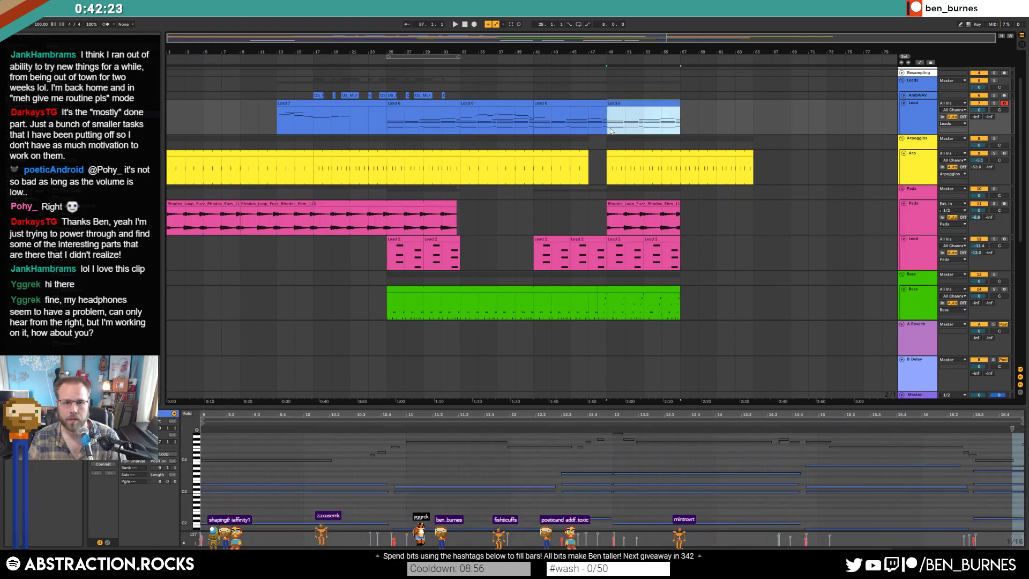
- Copy the short audio sample clips above the blue Lead track, from bar 17 to about bar 31, to bar 49
drag(311, 96, 442, 99)
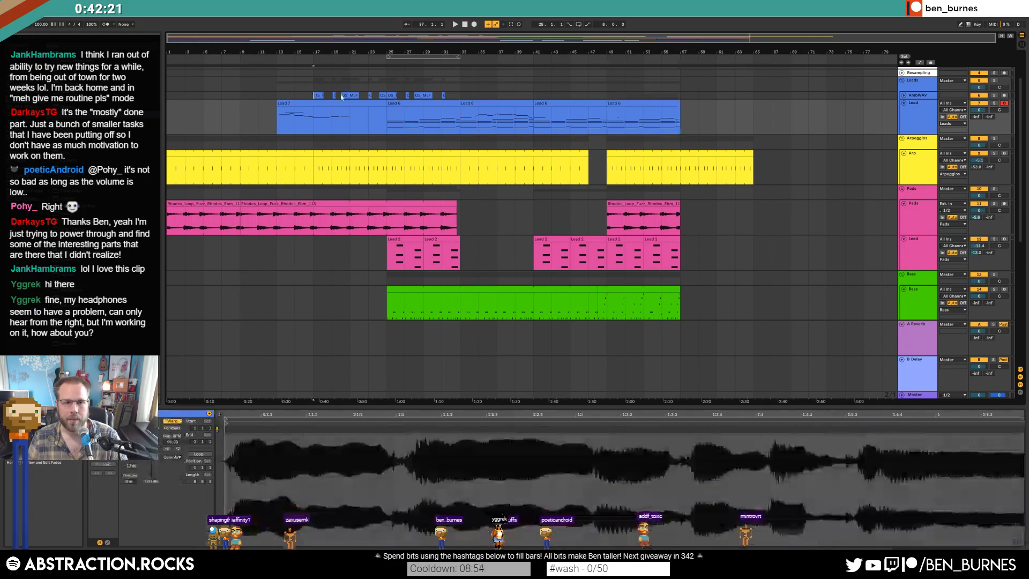
click(611, 96)
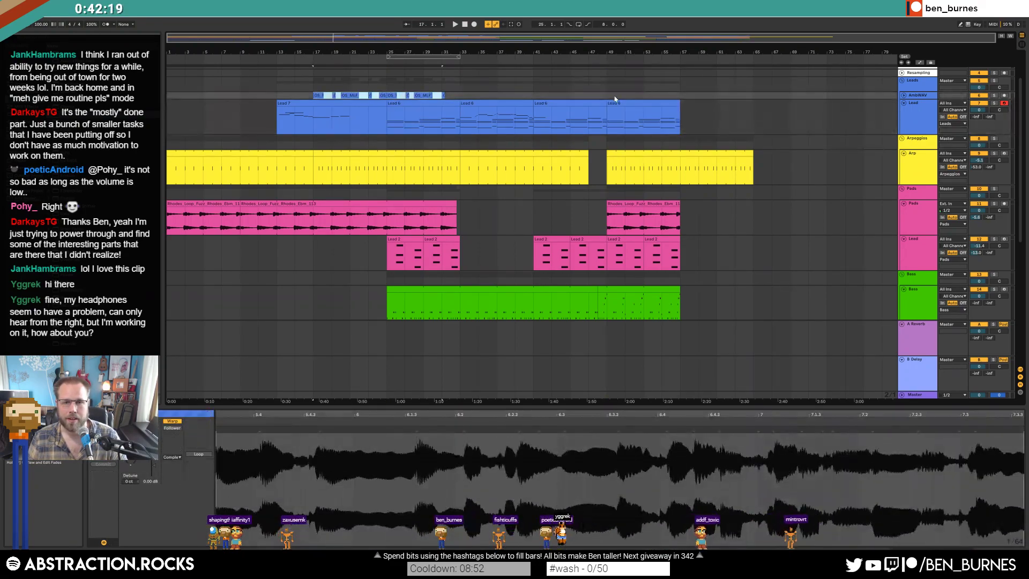
key(ctrl+v)
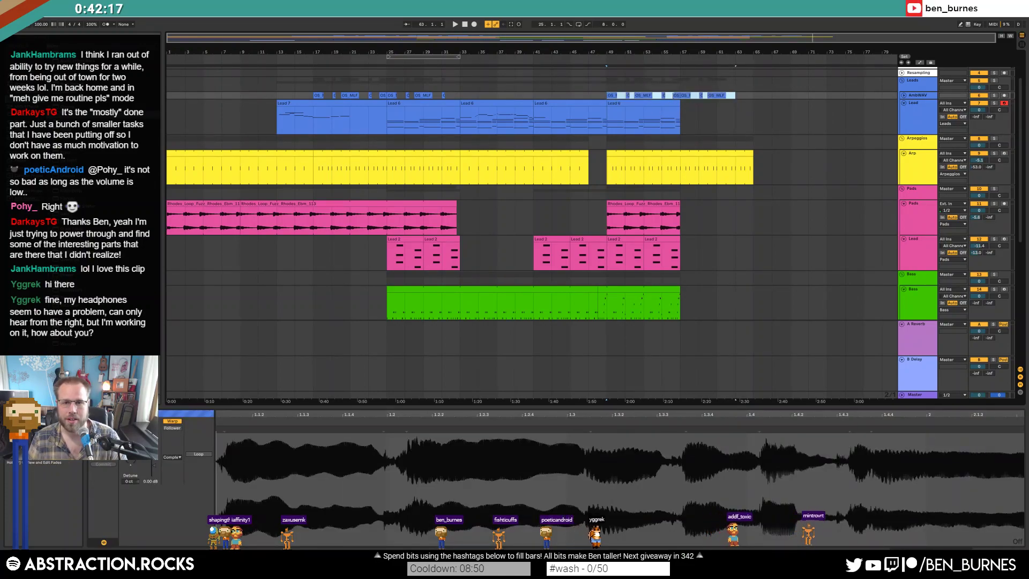
- Copy the short audio sample section leading into bar 57 to bar 48 as a pickup, and play from there
scroll(659, 98, up, 5)
click(670, 97)
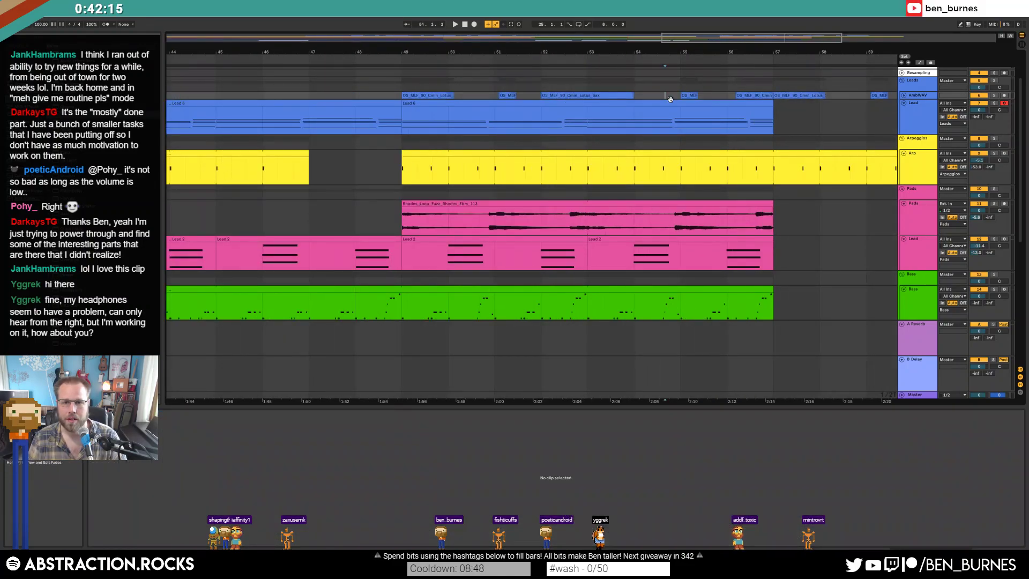
click(744, 94)
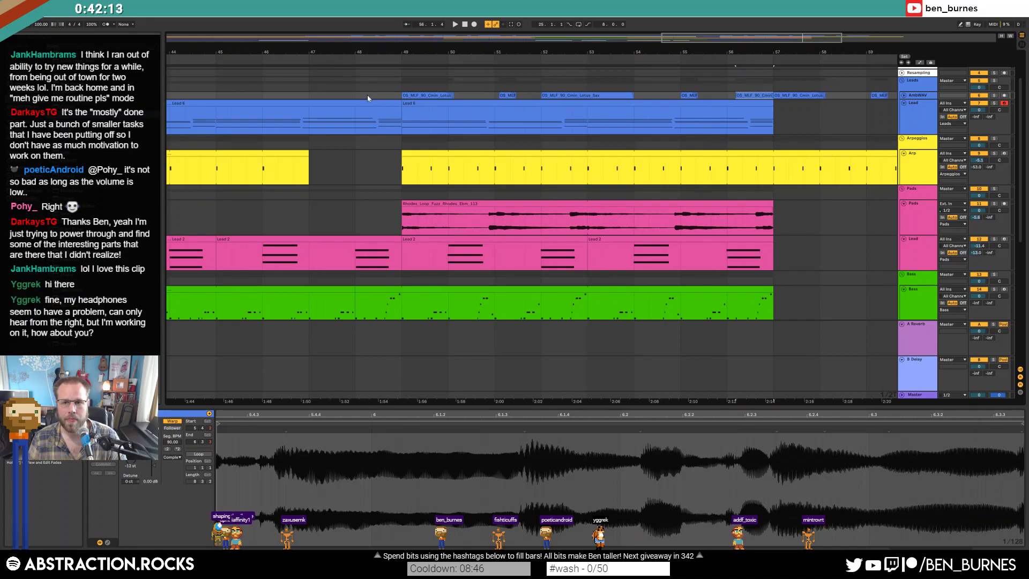
click(728, 98)
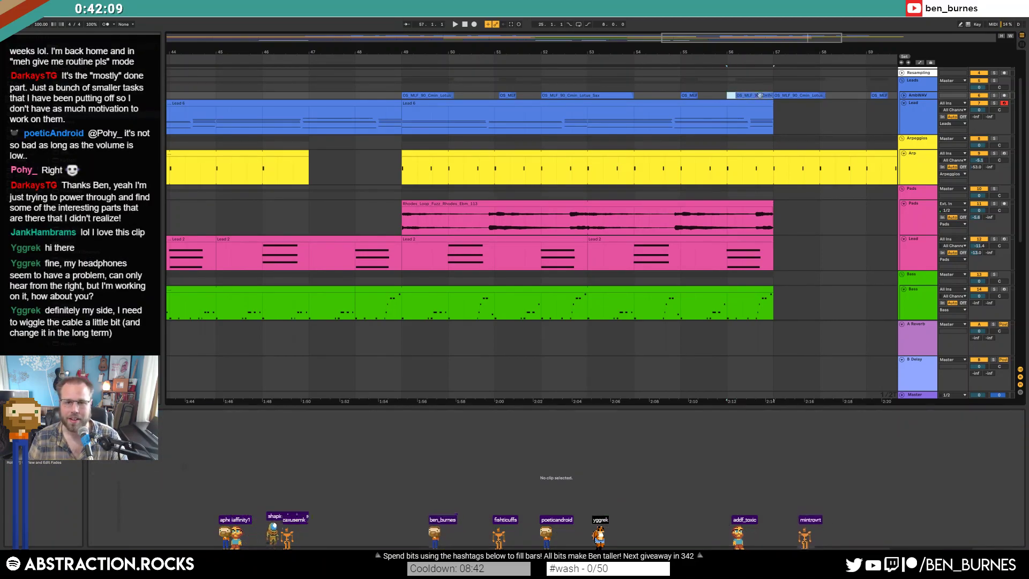
click(356, 96)
key(ctrl+v)
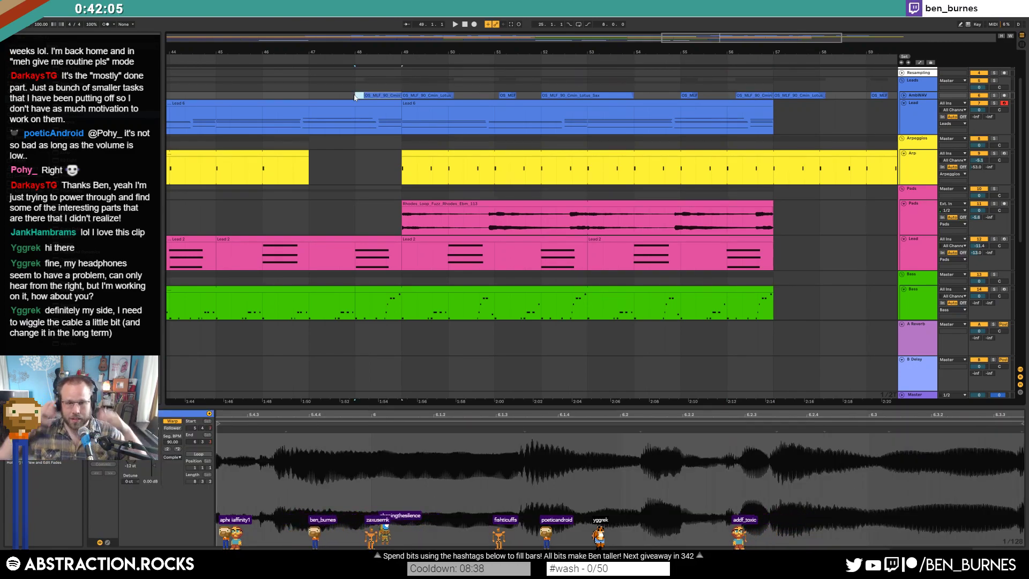
key(space)
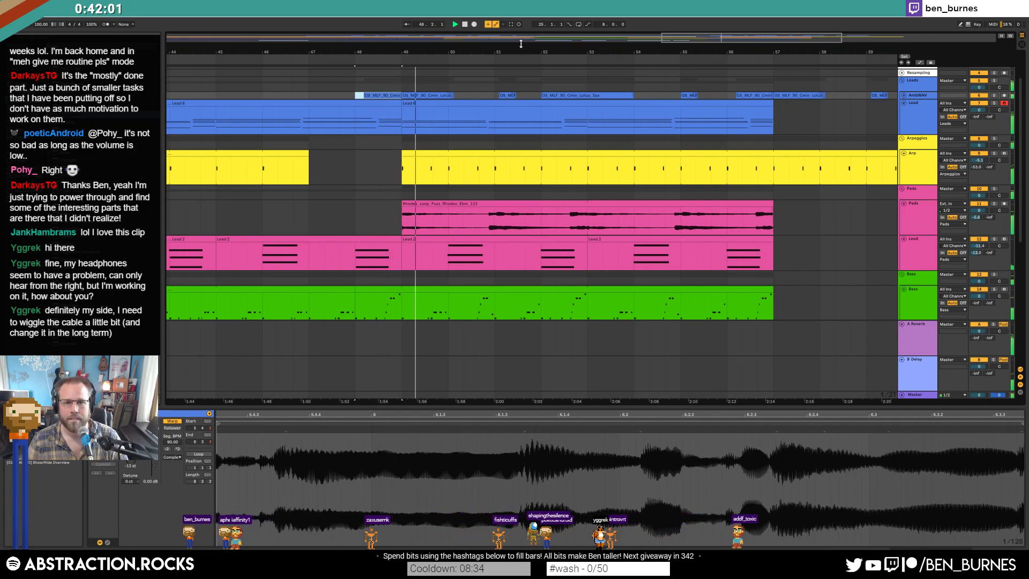
- Try trimming the starts of the Drum Rack and Drum Loop clips at bar 48 to 48.4
drag(502, 42, 440, 27)
scroll(457, 225, down, 5)
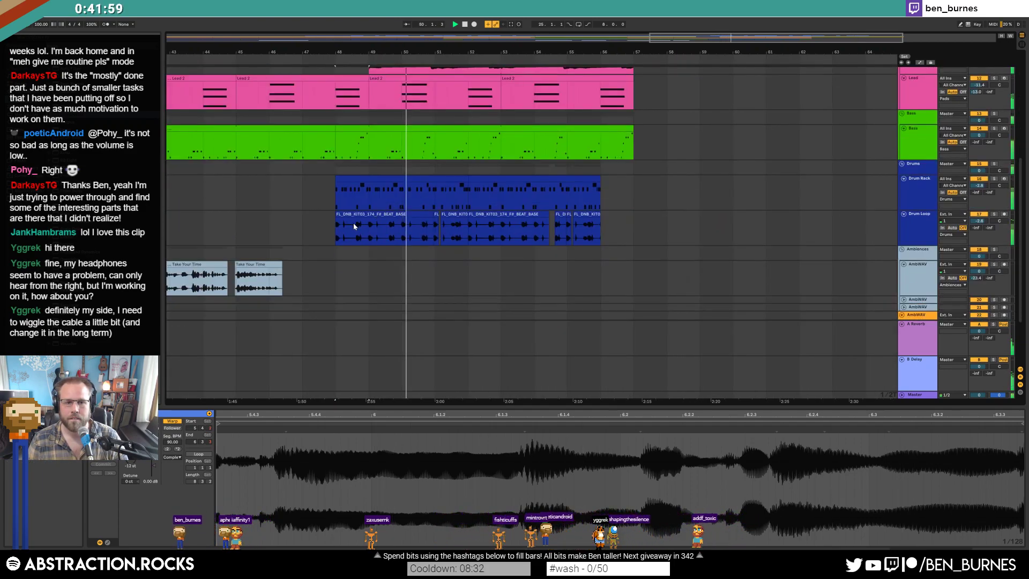
drag(337, 179, 388, 192)
scroll(358, 191, up, 5)
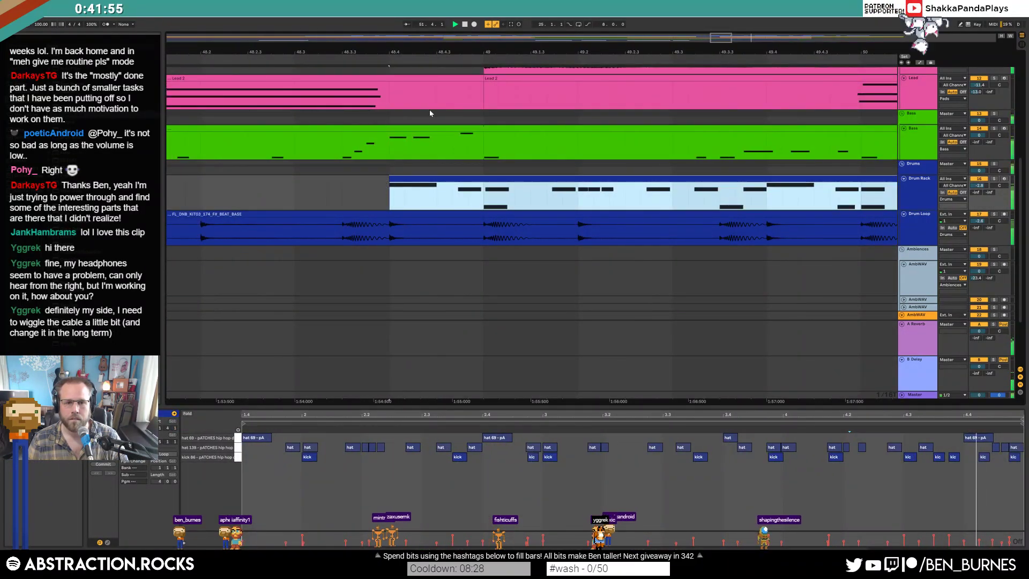
drag(684, 51, 736, 32)
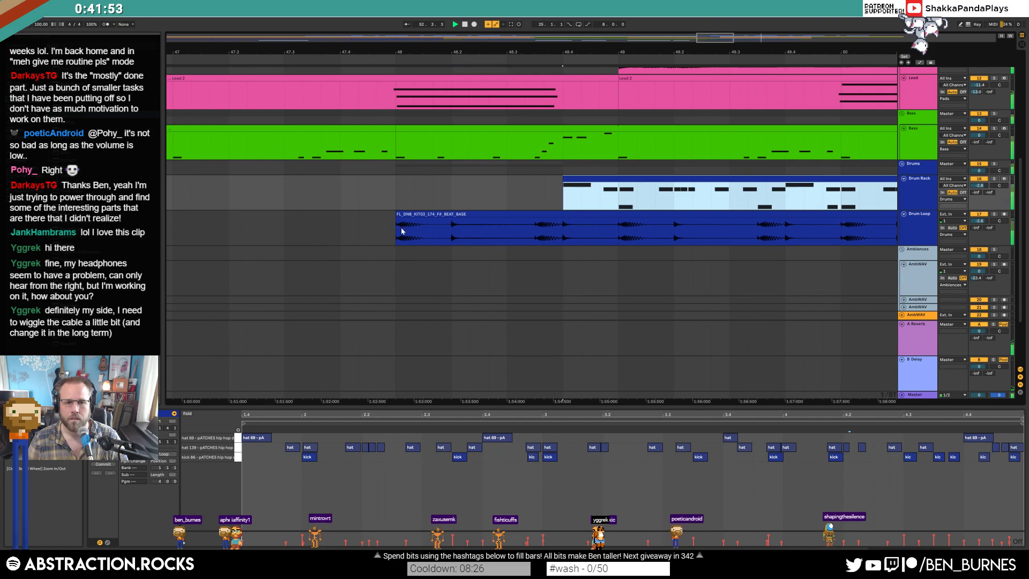
drag(395, 217, 563, 217)
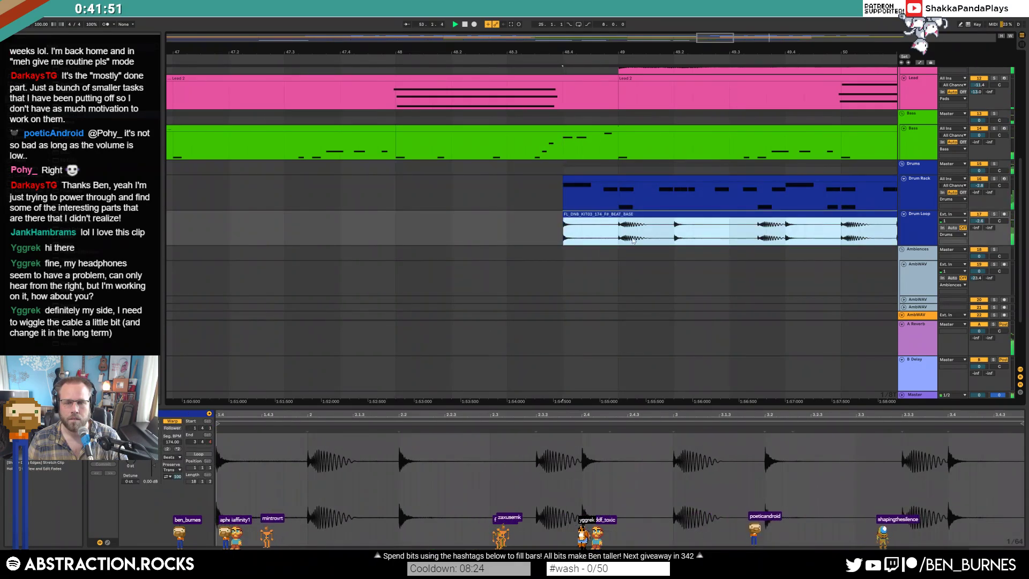
drag(711, 46, 676, 182)
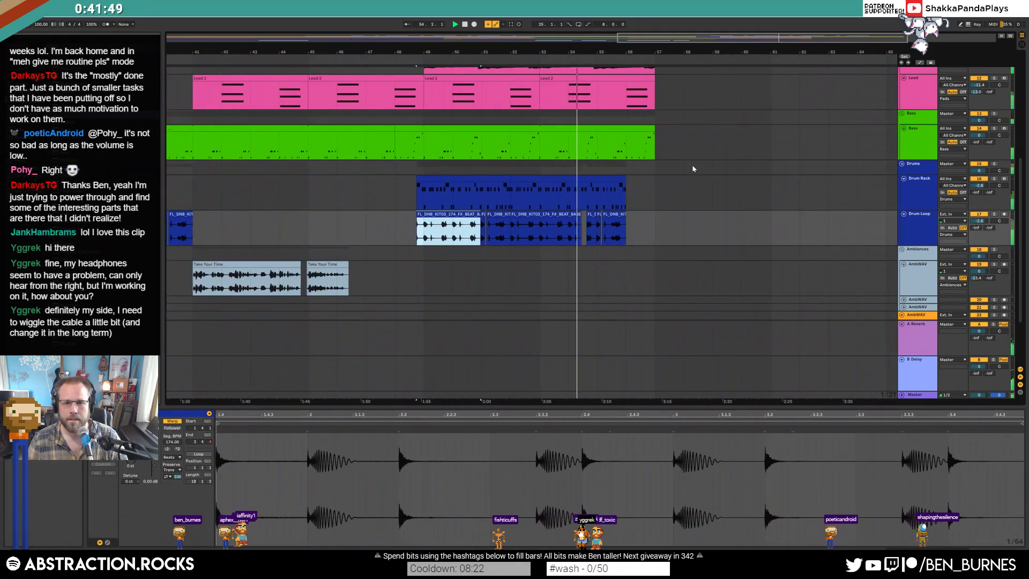
- Stop playback and undo the start trims on the Drum Rack and Drum Loop clips
key(space)
key(ctrl+z)
key(ctrl+z)
key(ctrl+z)
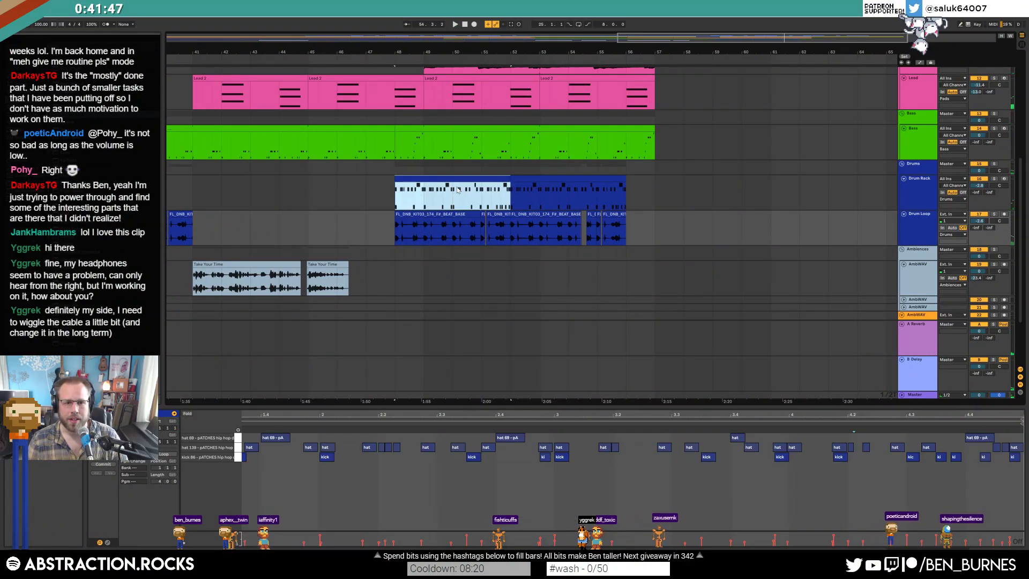
- Move all Drum Rack and Drum Loop clips of the new section from bar 48 to bar 49
shift+click(620, 222)
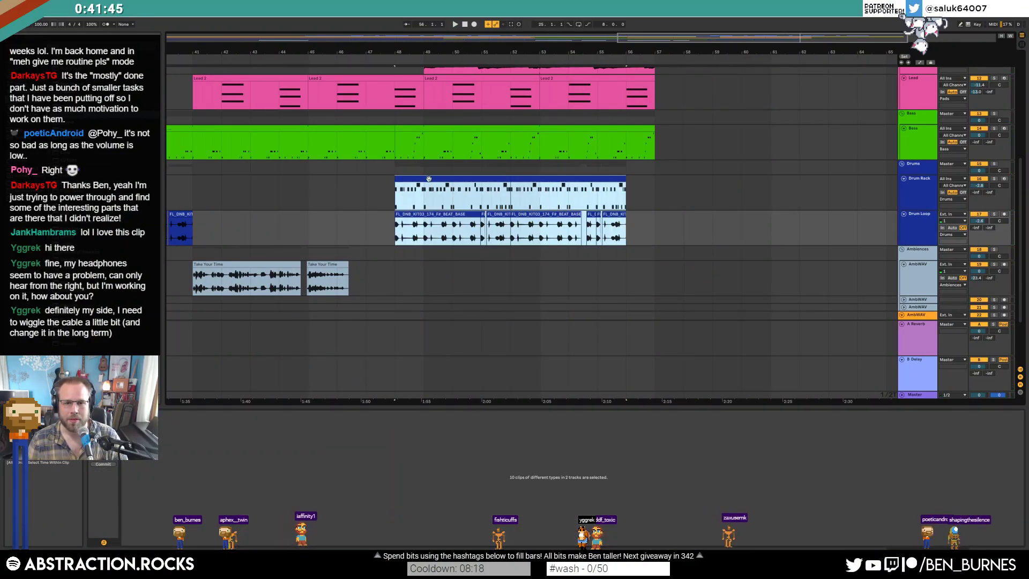
scroll(453, 199, up, 8)
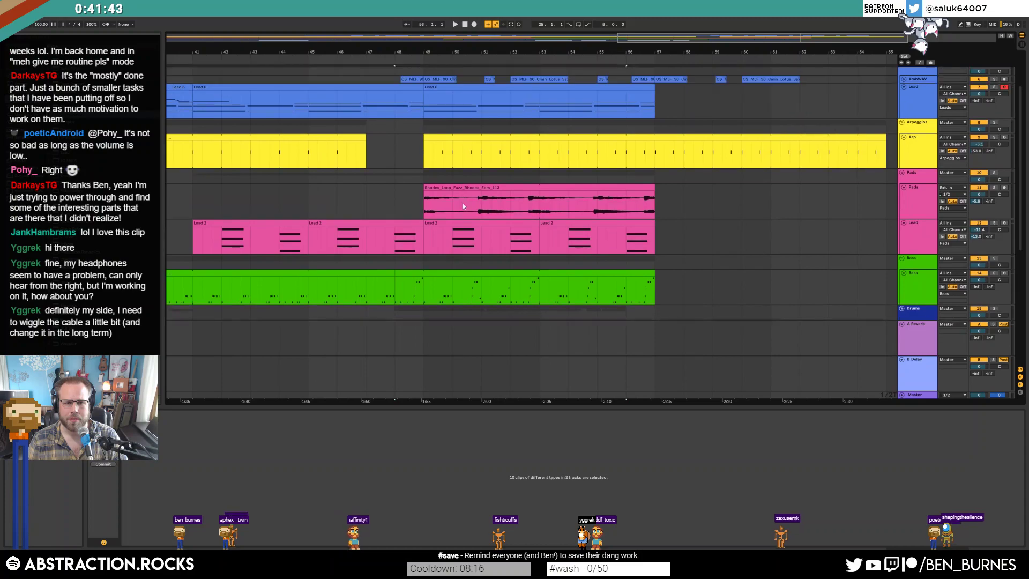
scroll(463, 205, down, 5)
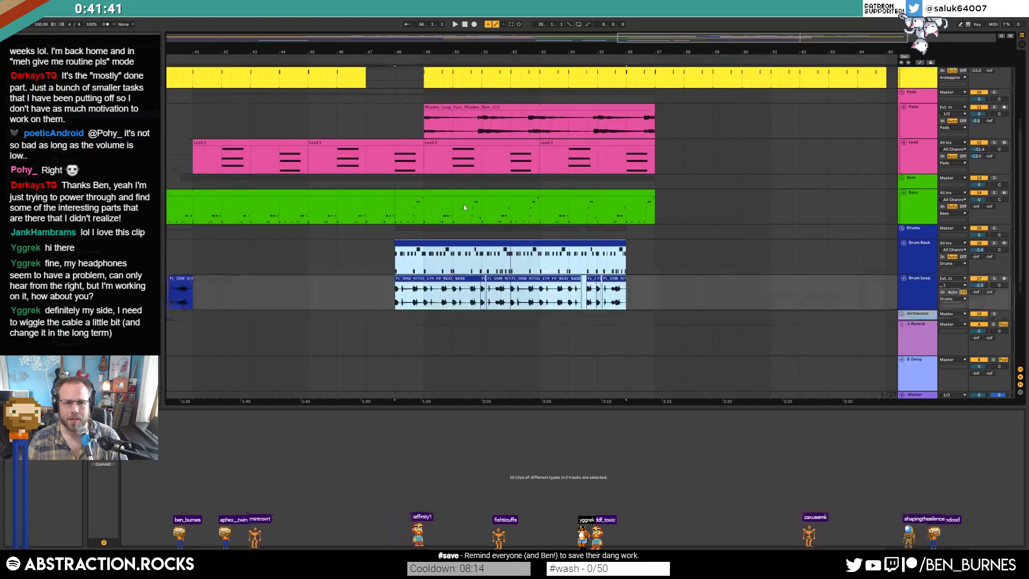
drag(417, 236, 445, 236)
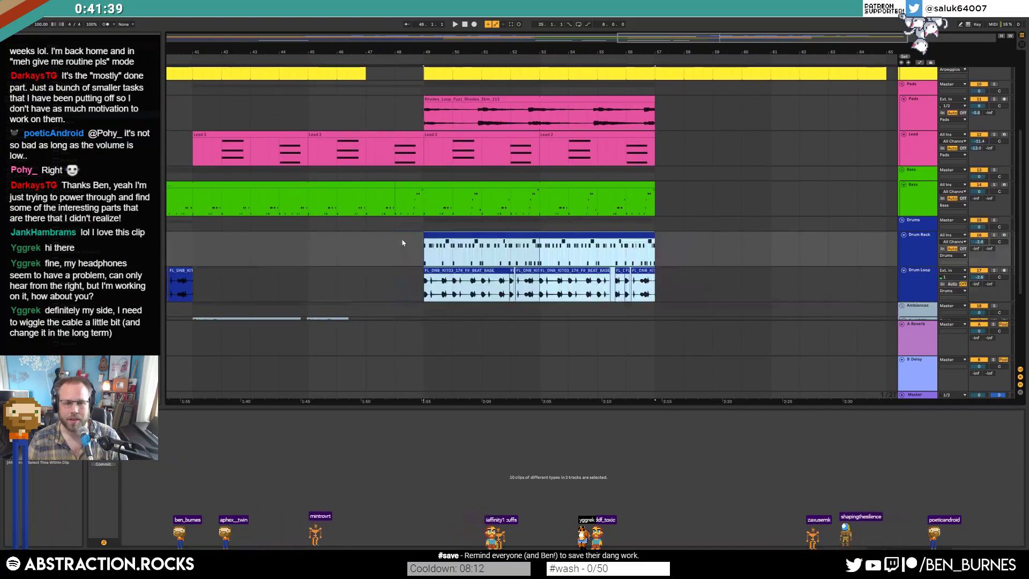
- Copy the short kick and hat section just before bar 51 on the Drum Rack track to just before bar 49
scroll(414, 247, up, 2)
scroll(412, 249, down, 3)
scroll(410, 251, up, 5)
click(447, 241)
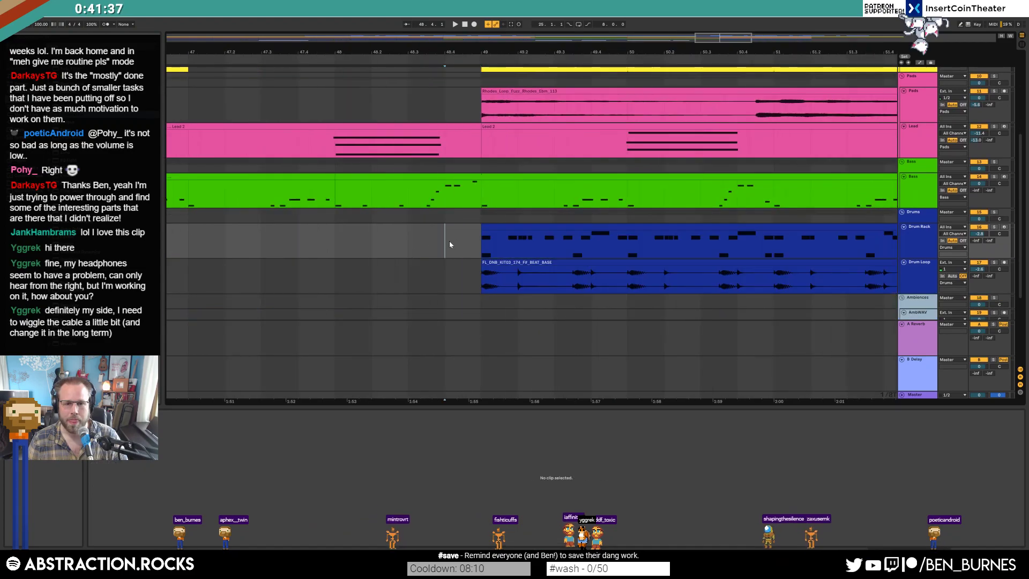
mouse_move(482, 227)
mouse_down()
mouse_move(448, 225)
mouse_move(481, 227)
mouse_up()
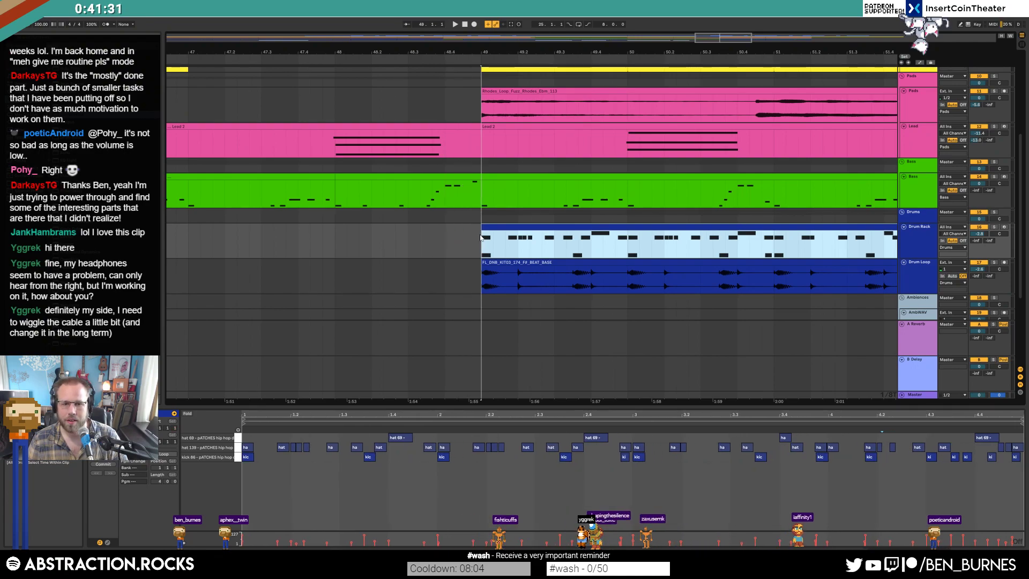
drag(761, 249, 770, 250)
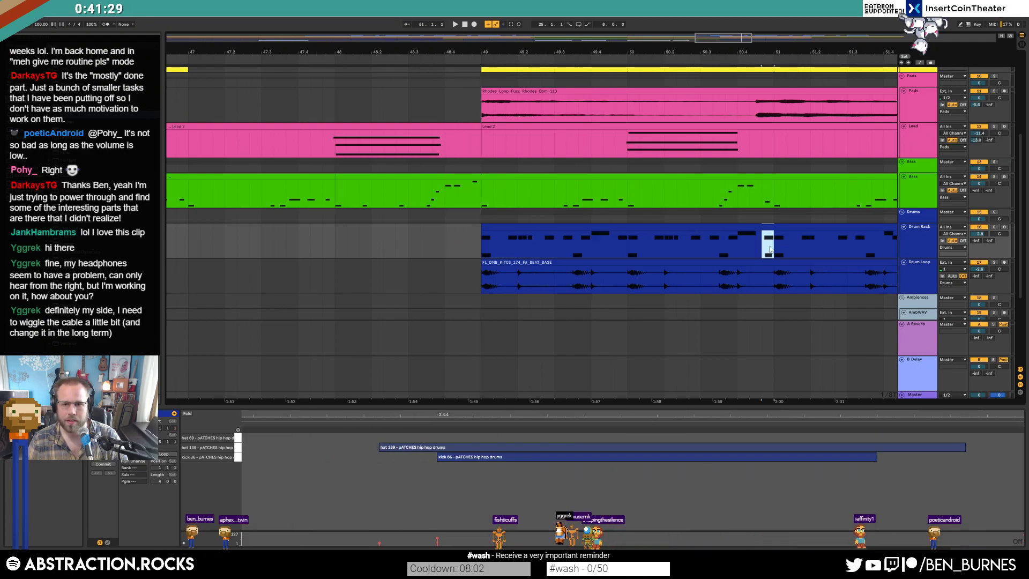
click(474, 253)
key(ctrl+v)
- Copy the short Drum Loop hit at 50.4 to between 48.4 and bar 49, ahead of the loop
drag(482, 262, 450, 262)
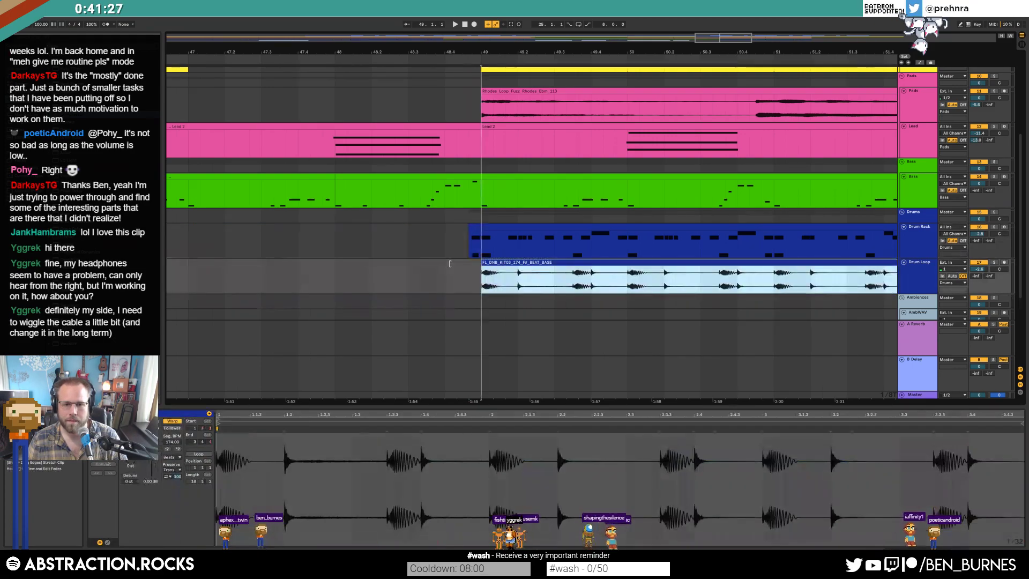
drag(737, 283, 749, 283)
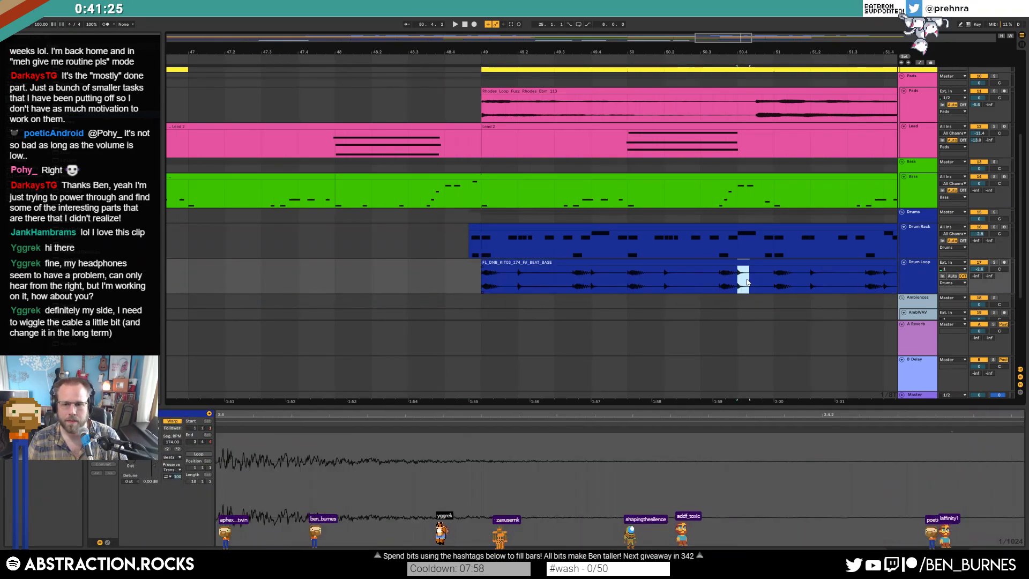
click(456, 276)
key(ctrl+v)
- Play the arrangement from bar 48 and review the new section's tracks past bar 57
click(336, 276)
key(space)
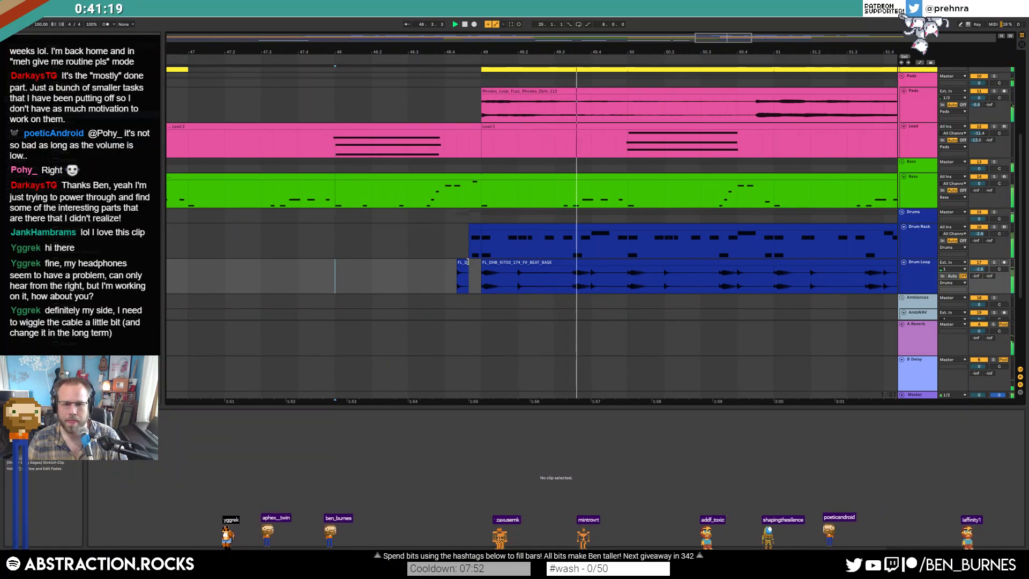
key(w)
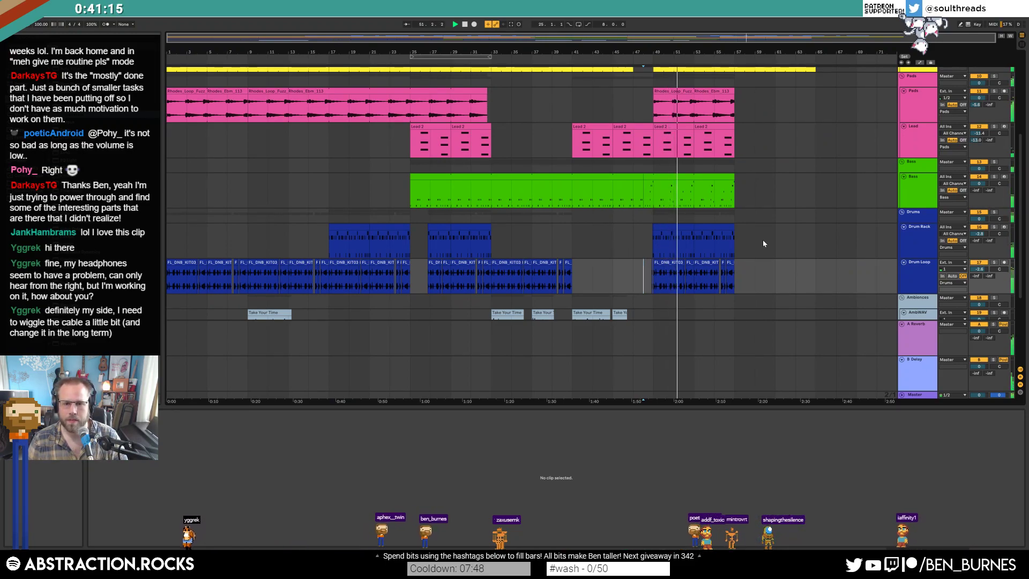
scroll(761, 239, down, 2)
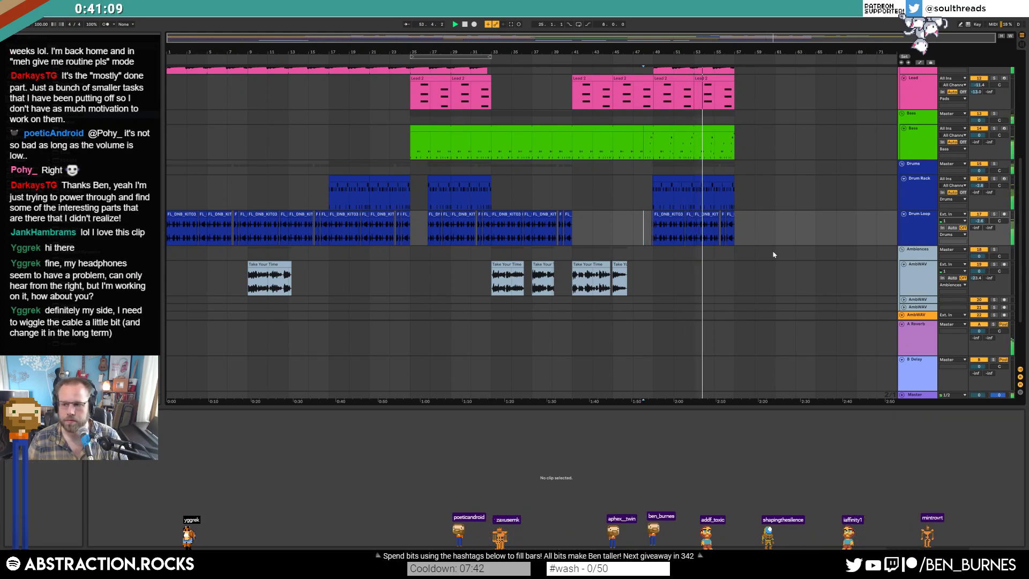
scroll(773, 250, up, 5)
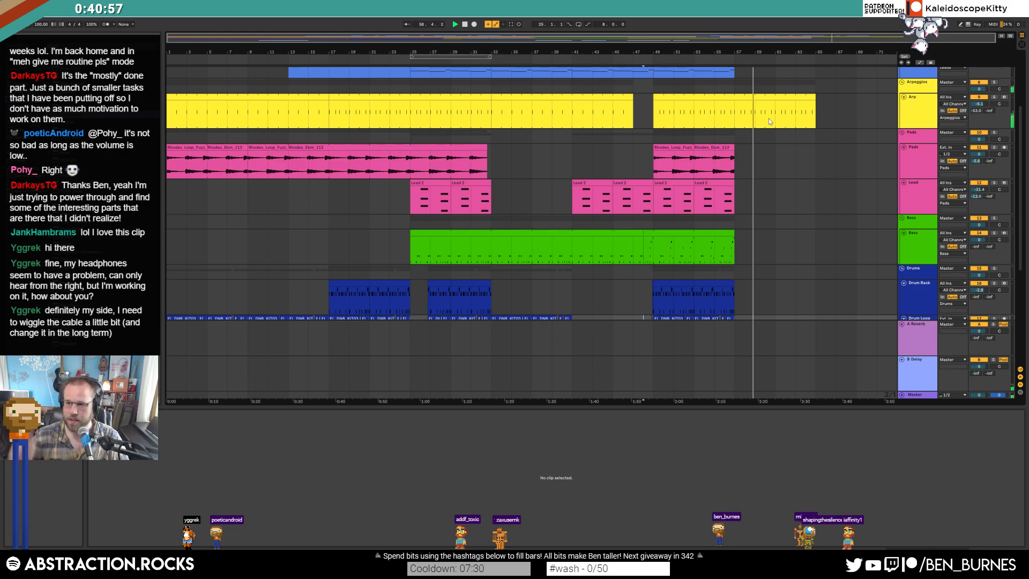
- Extend the Pads track's Rhodes loop of the new section from bar 57 to bar 65
key(space)
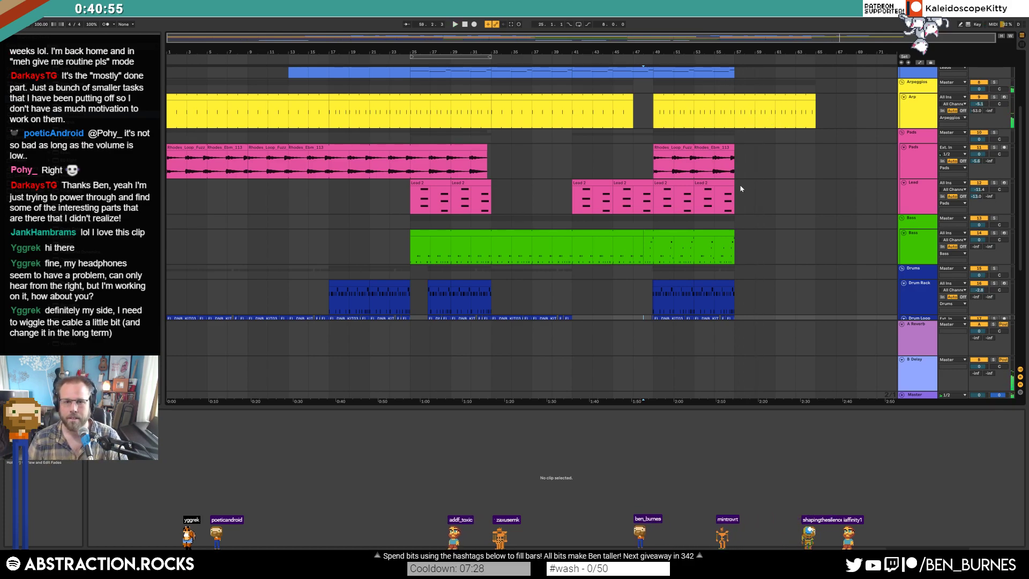
scroll(774, 200, up, 5)
scroll(772, 200, down, 4)
scroll(771, 200, up, 3)
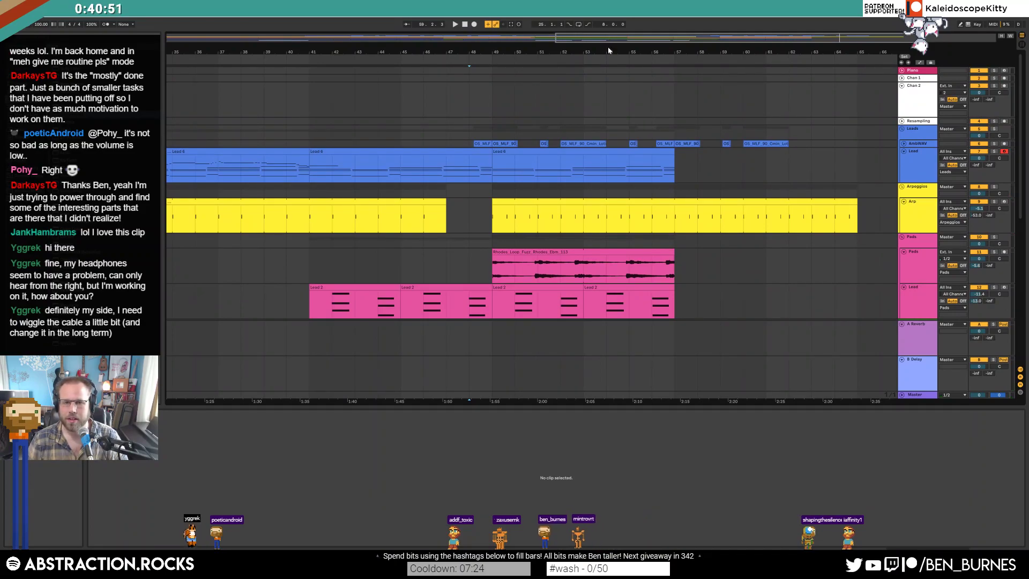
drag(580, 36, 581, 14)
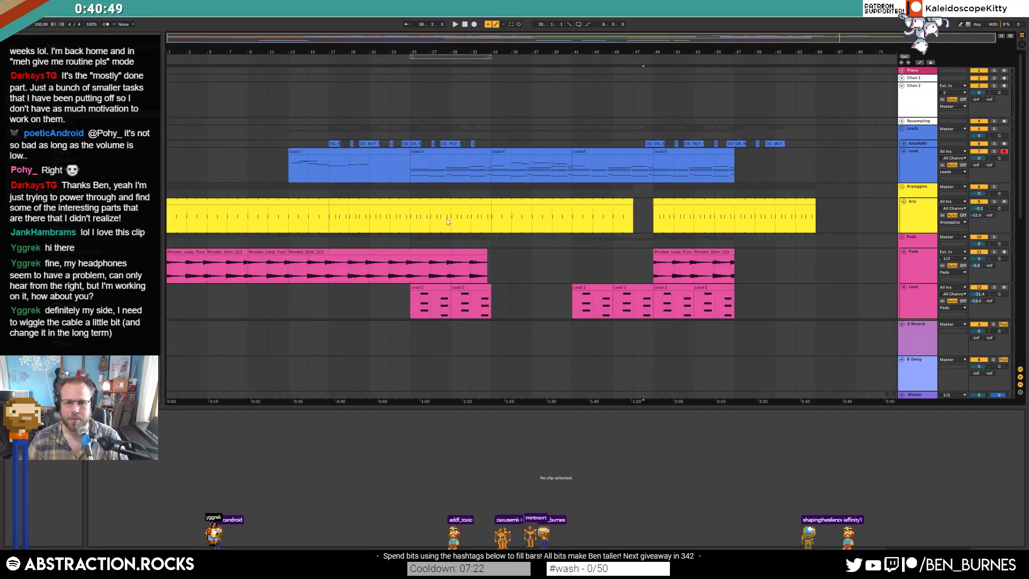
scroll(799, 248, down, 3)
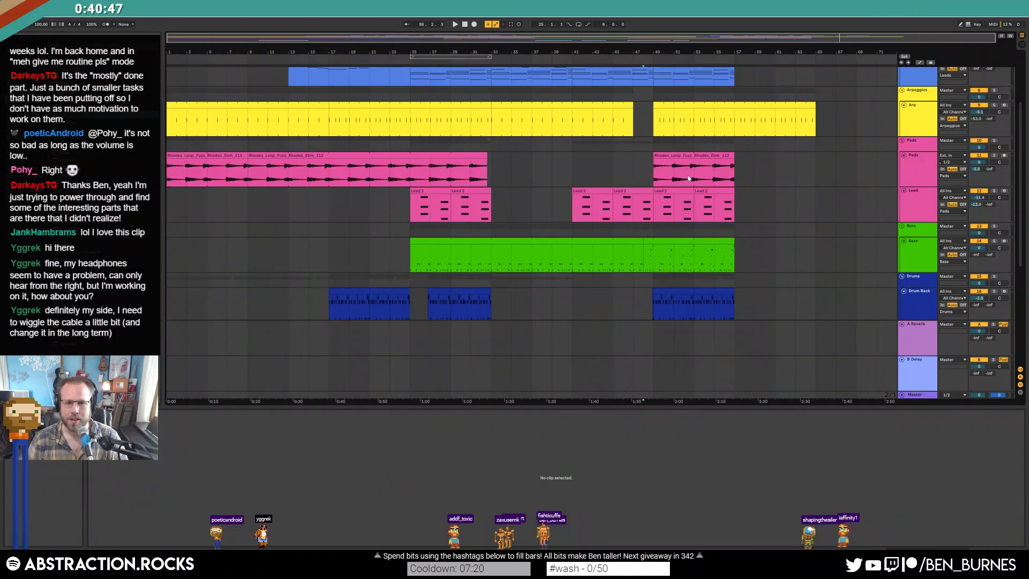
drag(850, 165, 819, 156)
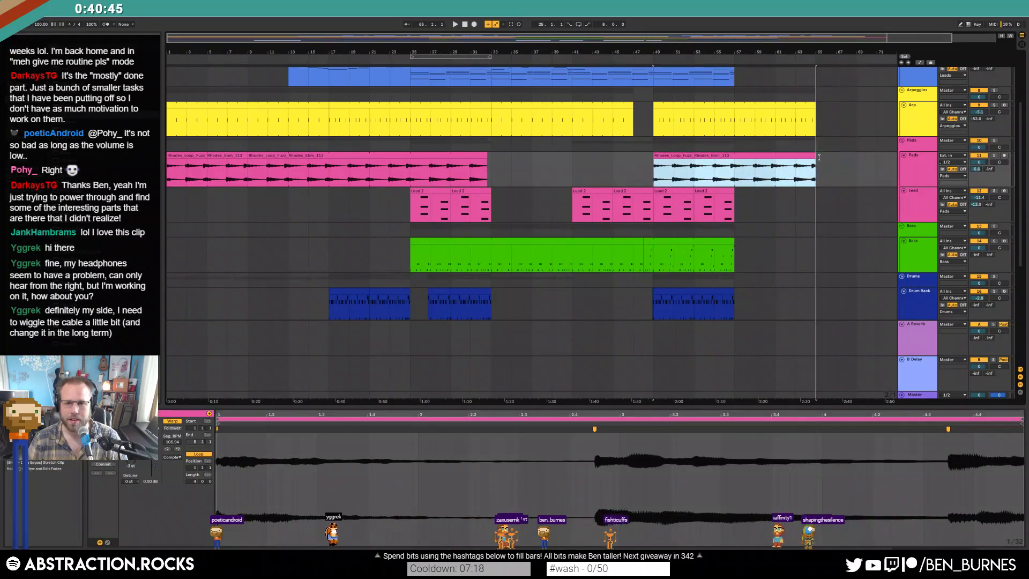
- Play from bar 57 and copy the Leads group's short audio samples of bars 55 to 57 to bar 63
click(736, 174)
key(space)
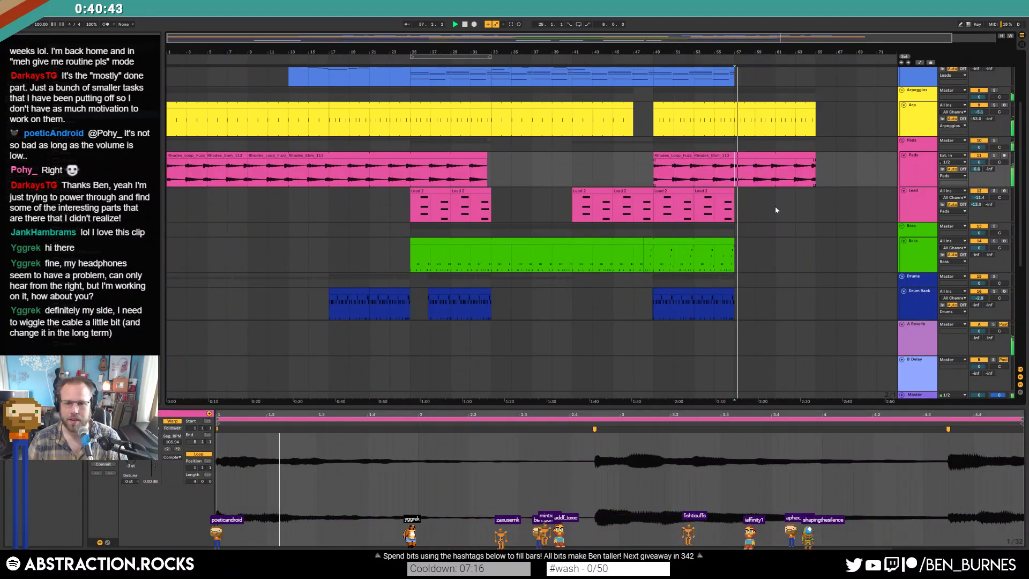
scroll(777, 209, up, 4)
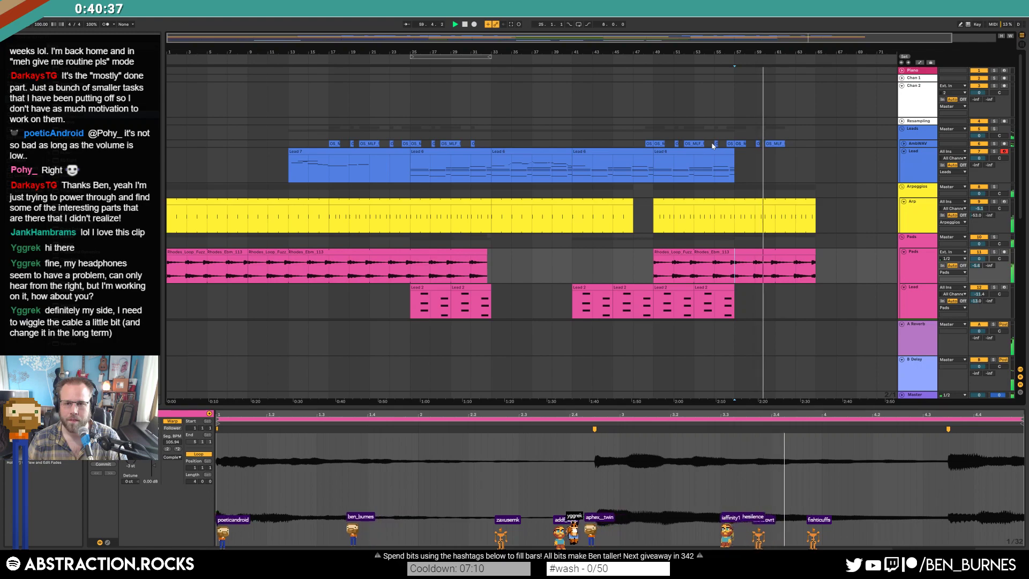
click(722, 143)
key(ctrl+c)
click(801, 144)
key(ctrl+v)
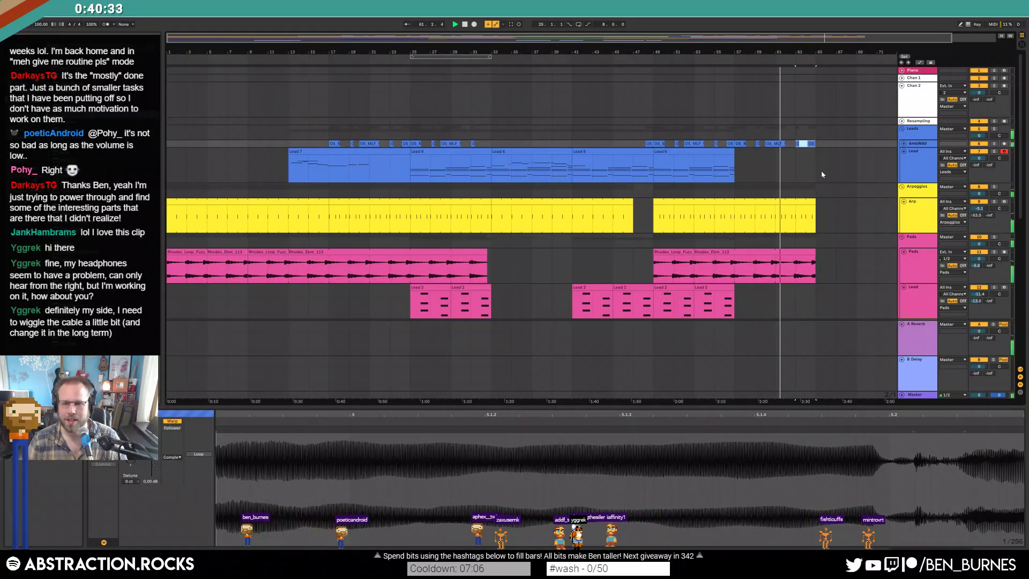
click(815, 211)
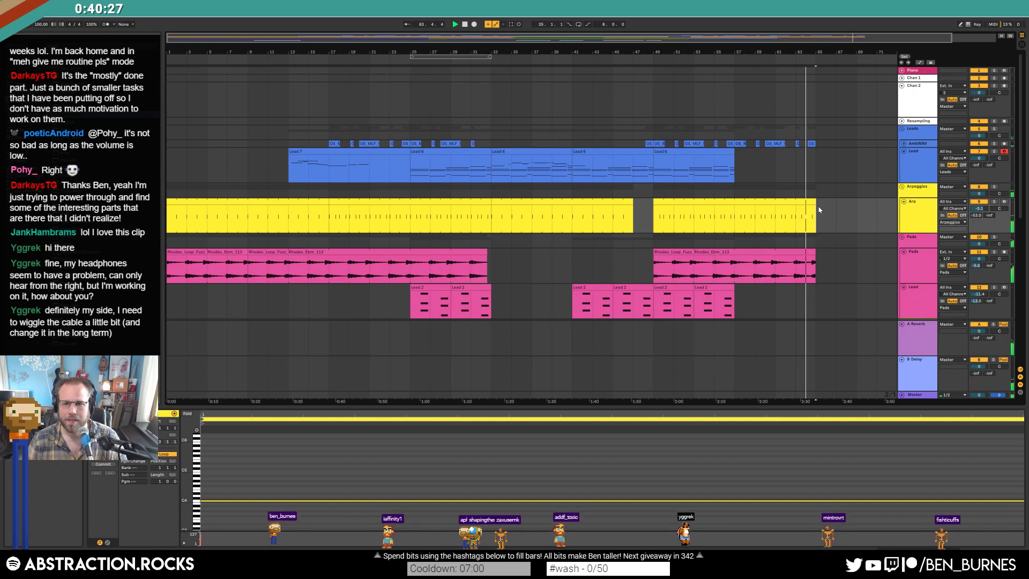
- Switch to Splice and audition recently added samples, including the Morning Coffee loops and fec_drum_loop_reef_full_80.wav, for a new drum part
scroll(819, 204, down, 6)
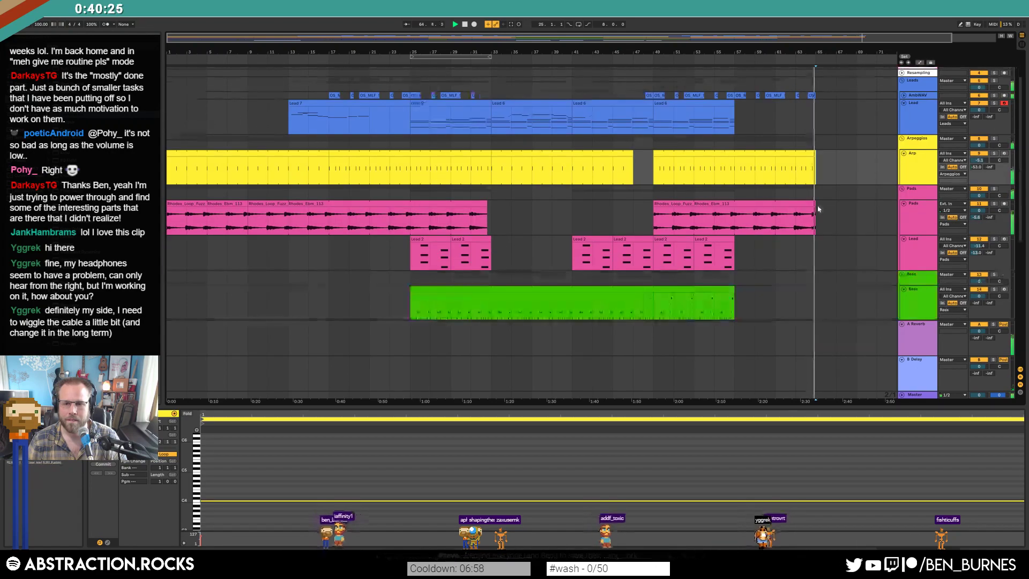
scroll(822, 236, down, 2)
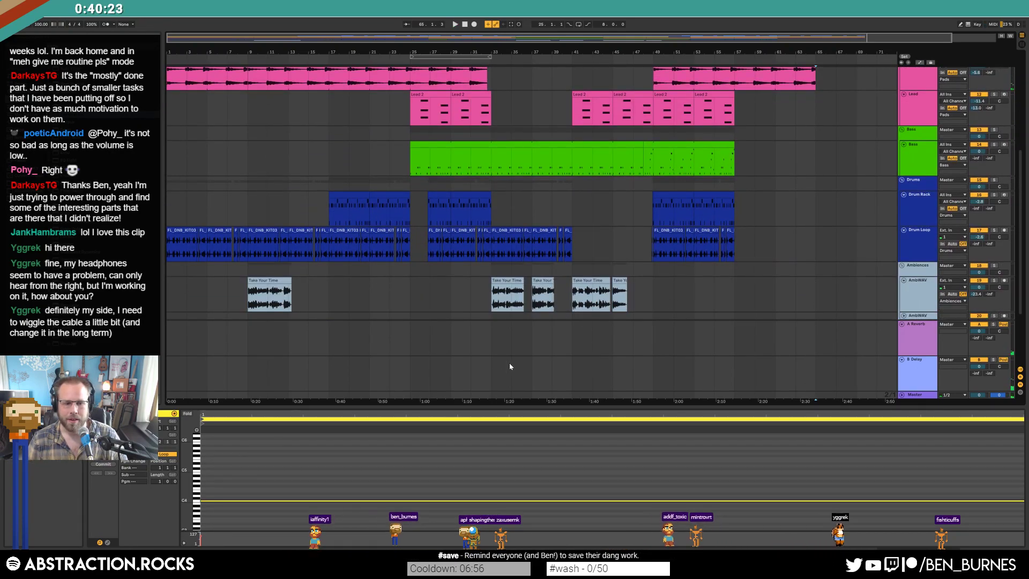
key(alt+Tab)
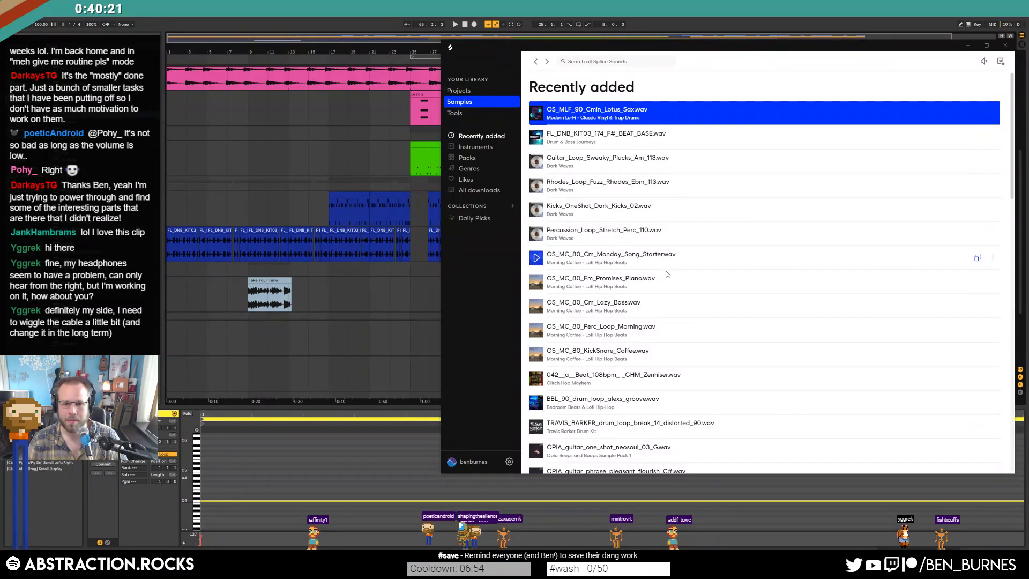
click(537, 259)
click(536, 283)
click(536, 330)
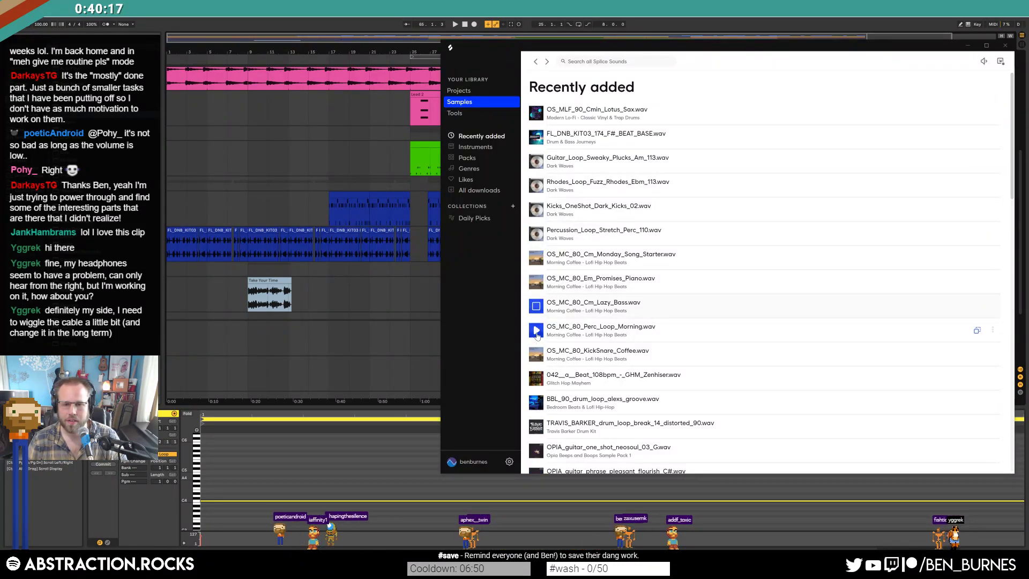
click(536, 355)
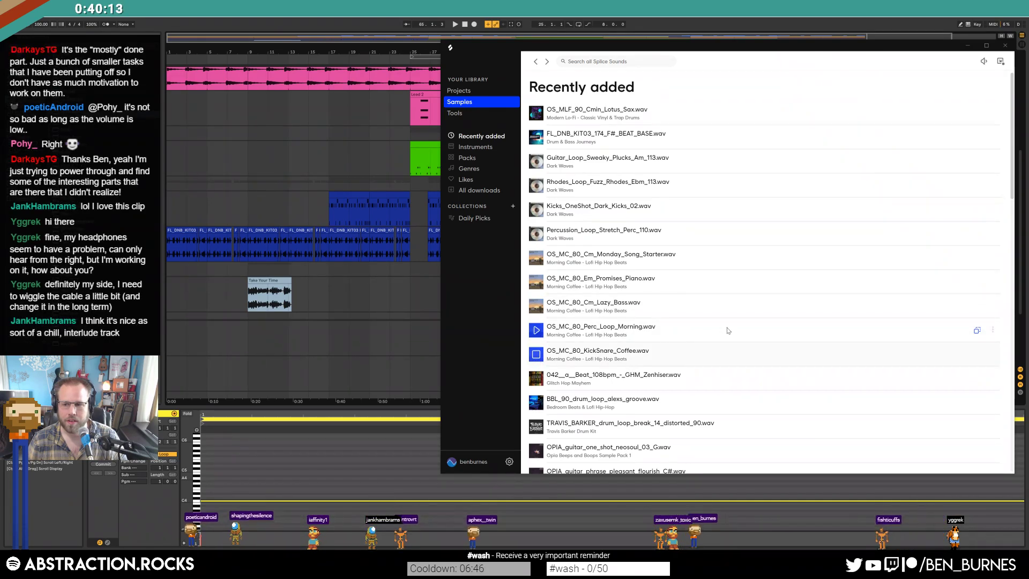
scroll(729, 329, down, 3)
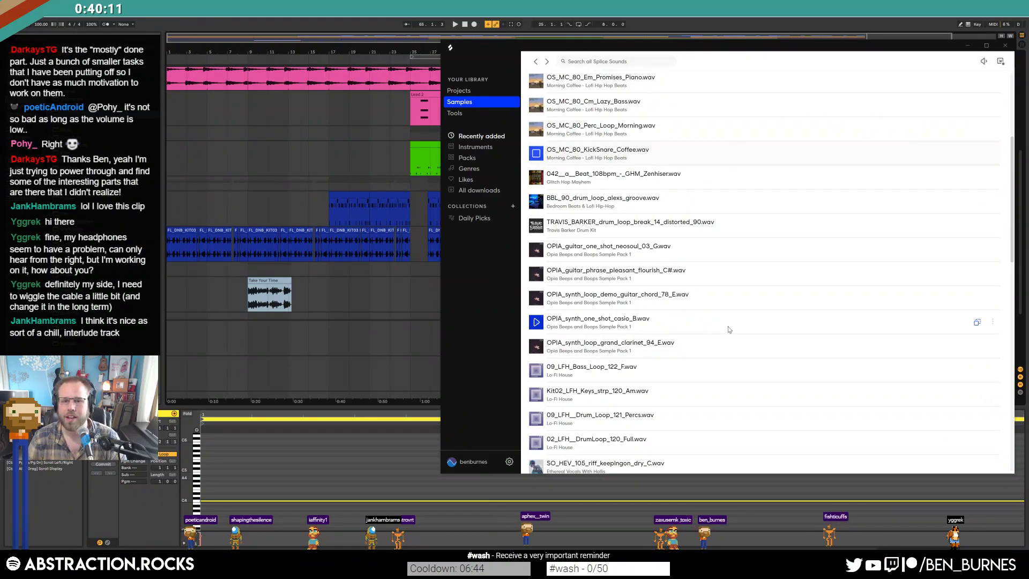
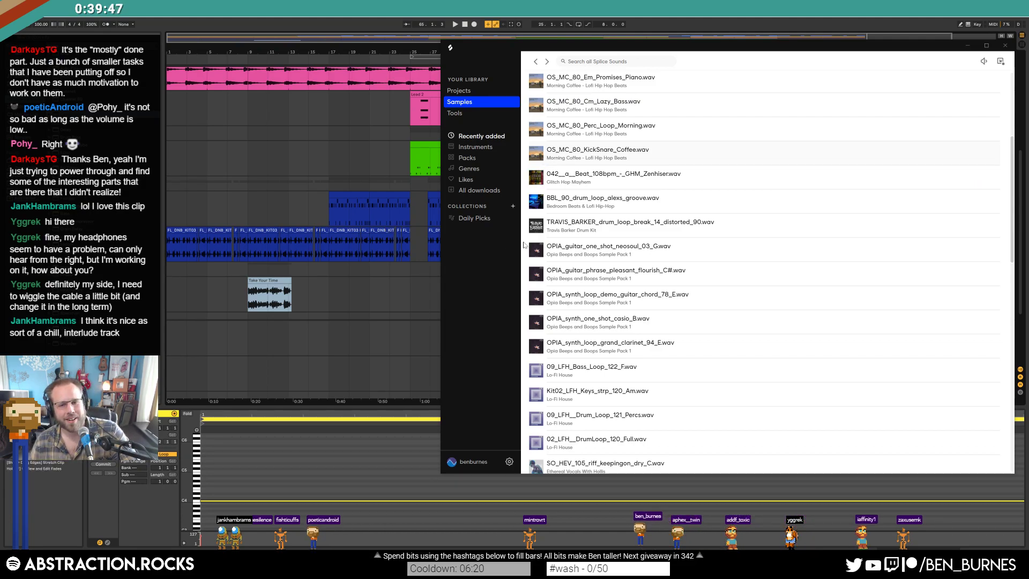
scroll(580, 255, down, 5)
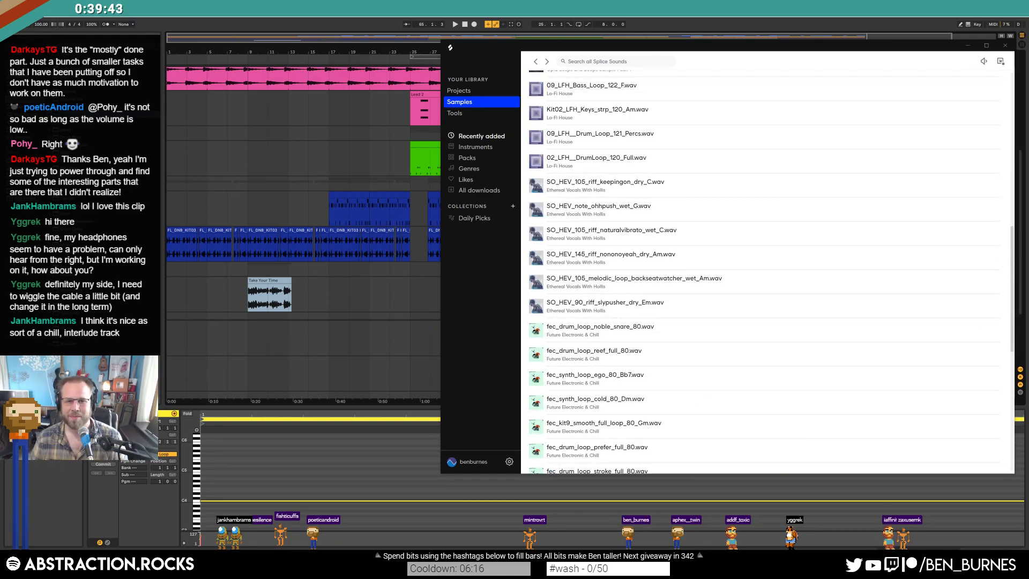
click(558, 37)
key(alt+Tab)
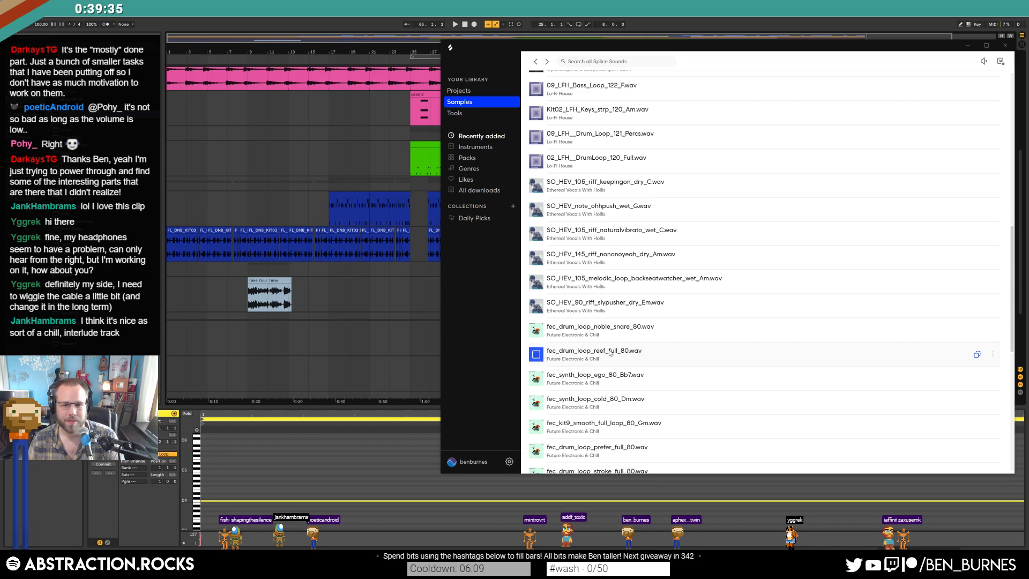
key(alt+Tab)
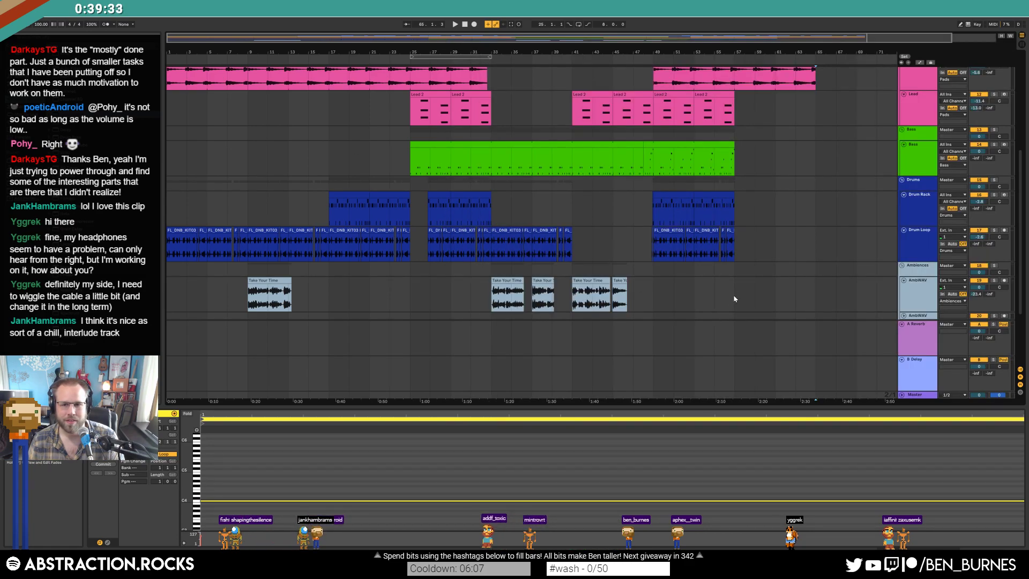
- Insert a new audio track below Drum Loop in the Drums group and play the arrangement from bar 57
click(764, 240)
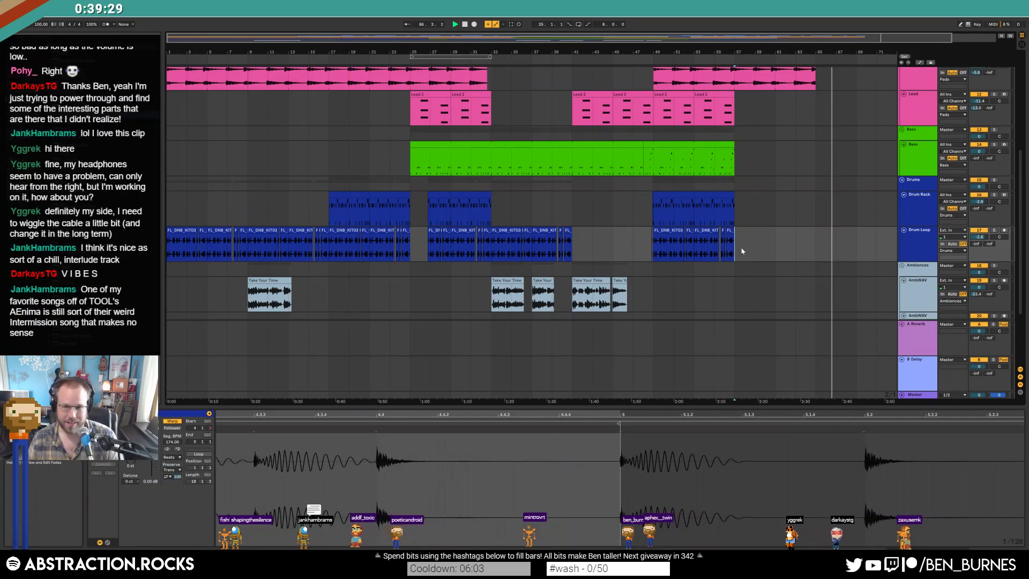
key(ctrl+t)
key(space)
key(space)
key(space)
- Add fec_drum_loop_reef_full_80.wav from Splice to the new drum audio track at bar 57 and unfold that track
key(alt+Tab)
drag(666, 51, 433, 275)
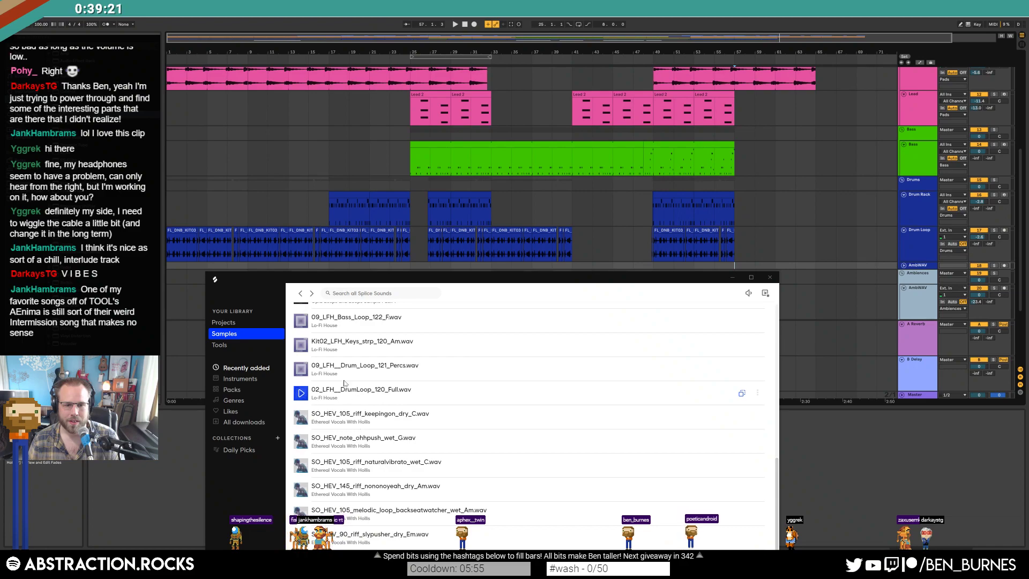
scroll(340, 428, down, 5)
drag(386, 464, 739, 265)
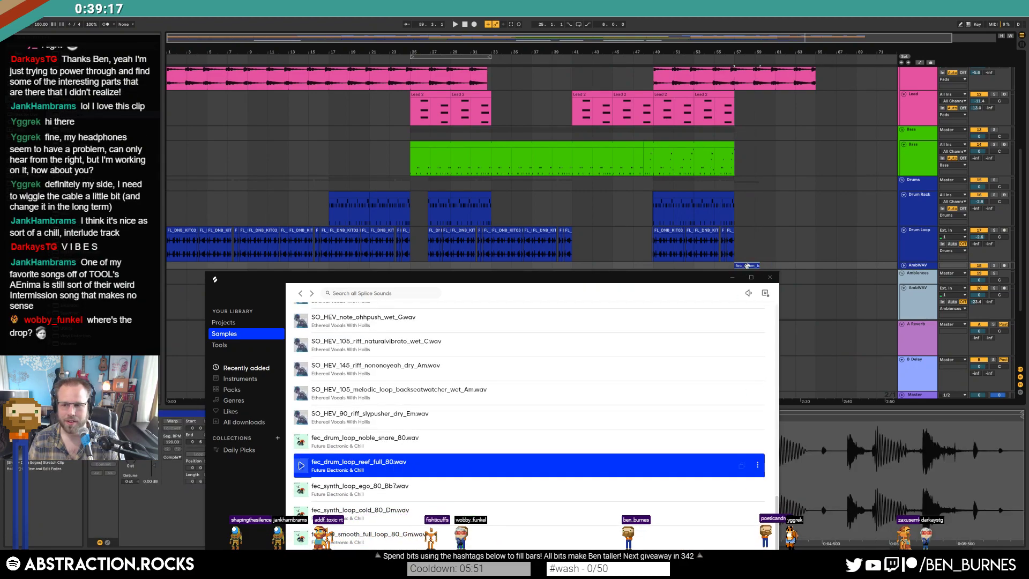
click(746, 266)
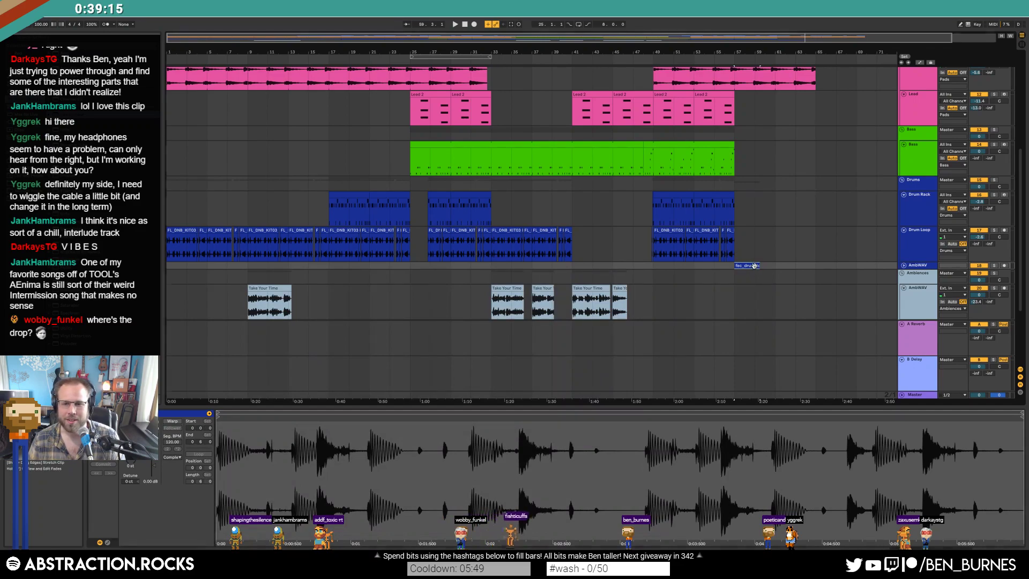
click(903, 266)
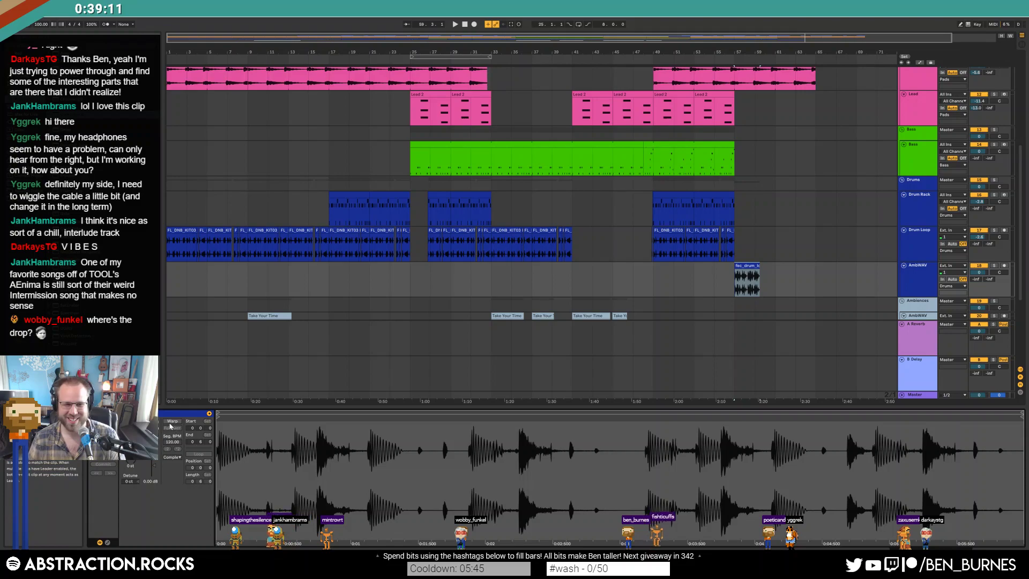
- Warp the new drum loop with a segment tempo of 80 BPM, shorten the clip to two bars and play it
click(172, 422)
drag(171, 443, 172, 446)
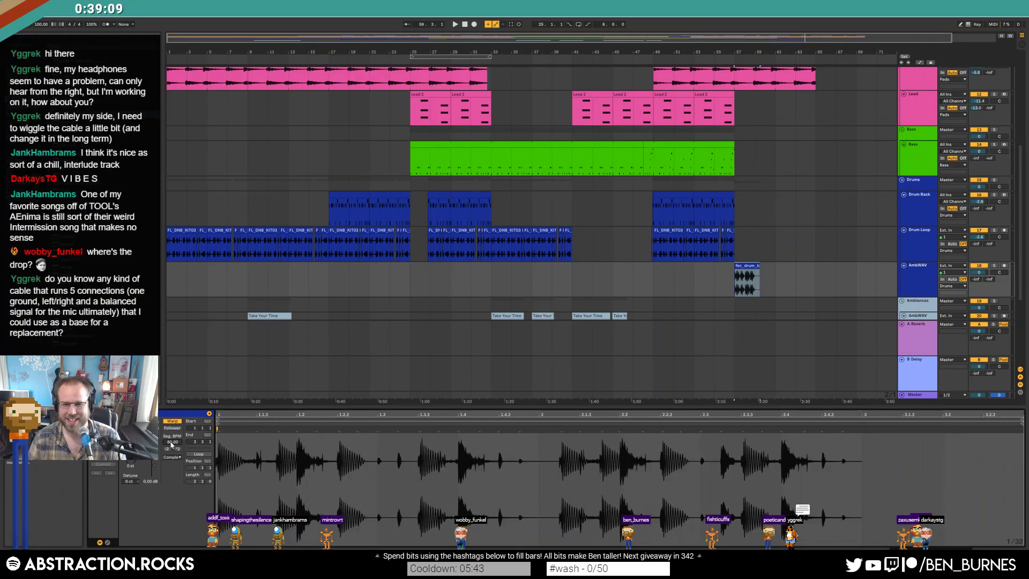
drag(758, 266, 754, 265)
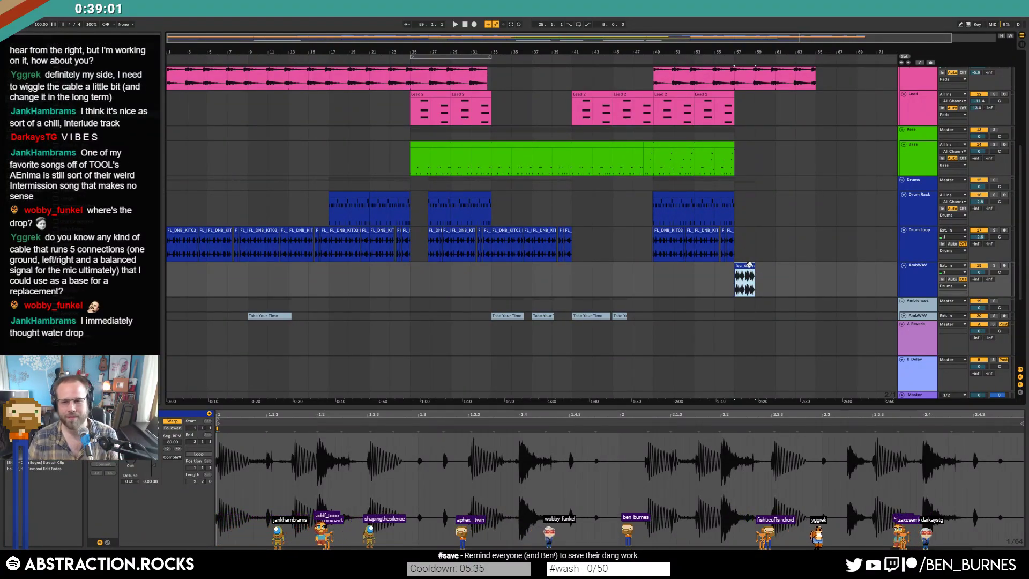
key(space)
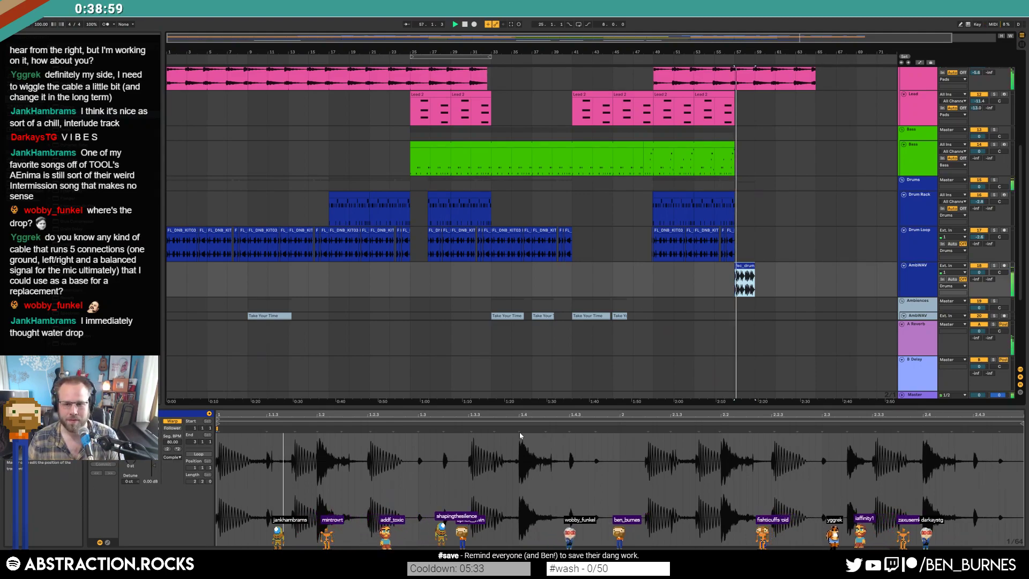
- Set the drum loop's segment tempo to 160 BPM with looping on, then play the clip from bar 57 to 61
click(167, 449)
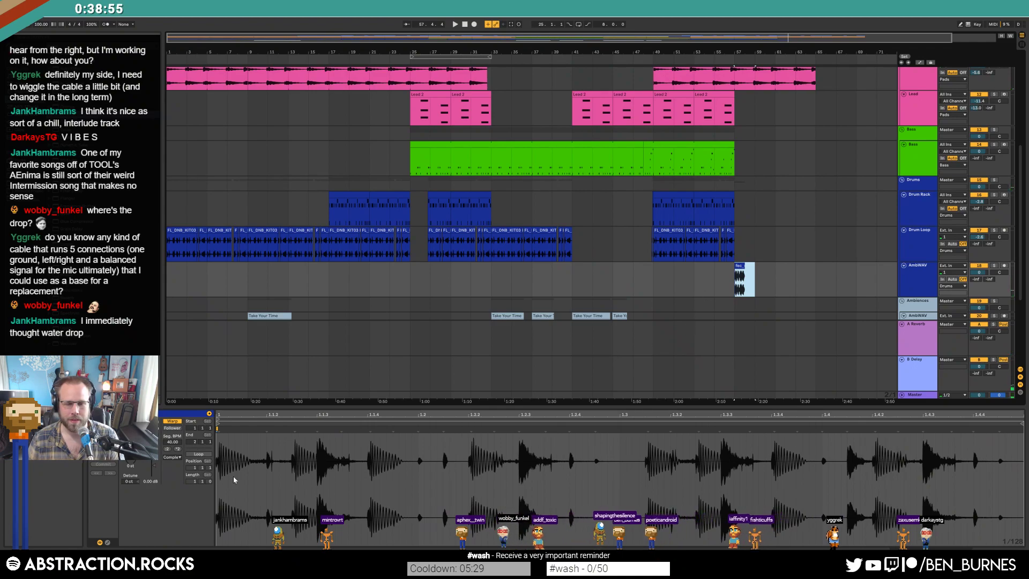
click(178, 449)
click(177, 449)
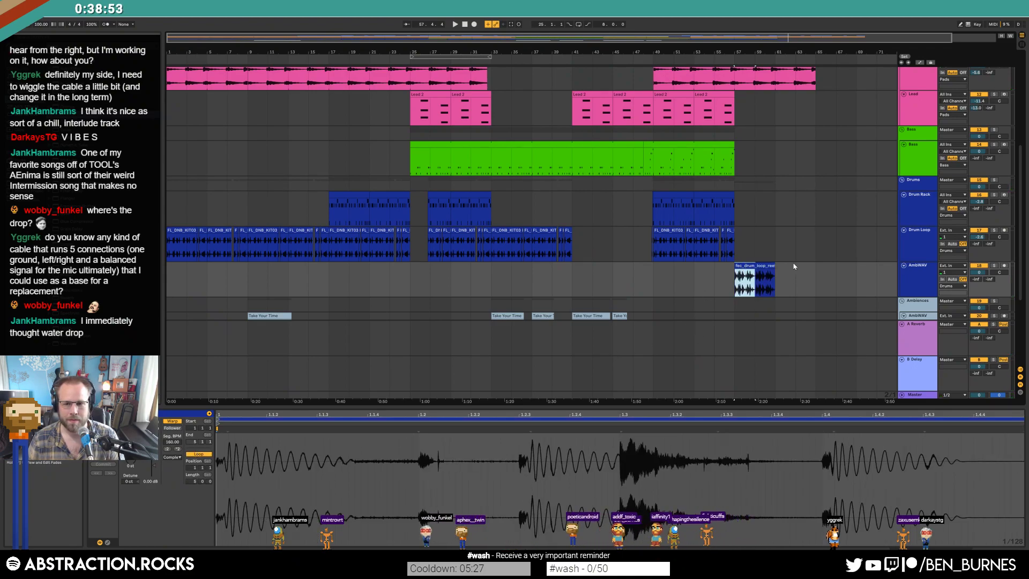
click(757, 267)
key(space)
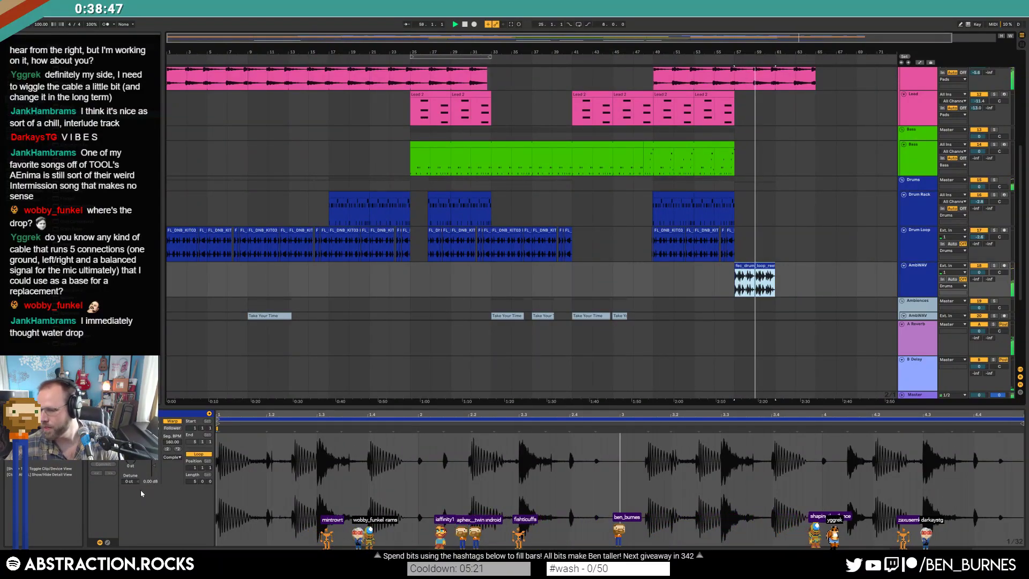
- Set the drum loop's warp mode to Beats and lower its transient envelope while listening
click(172, 457)
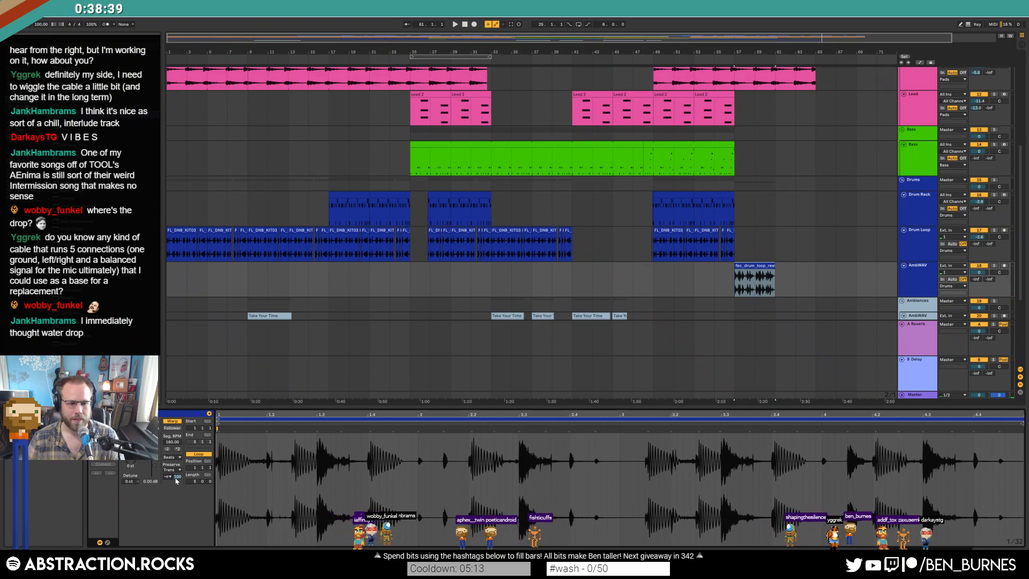
key(space)
drag(175, 477, 176, 482)
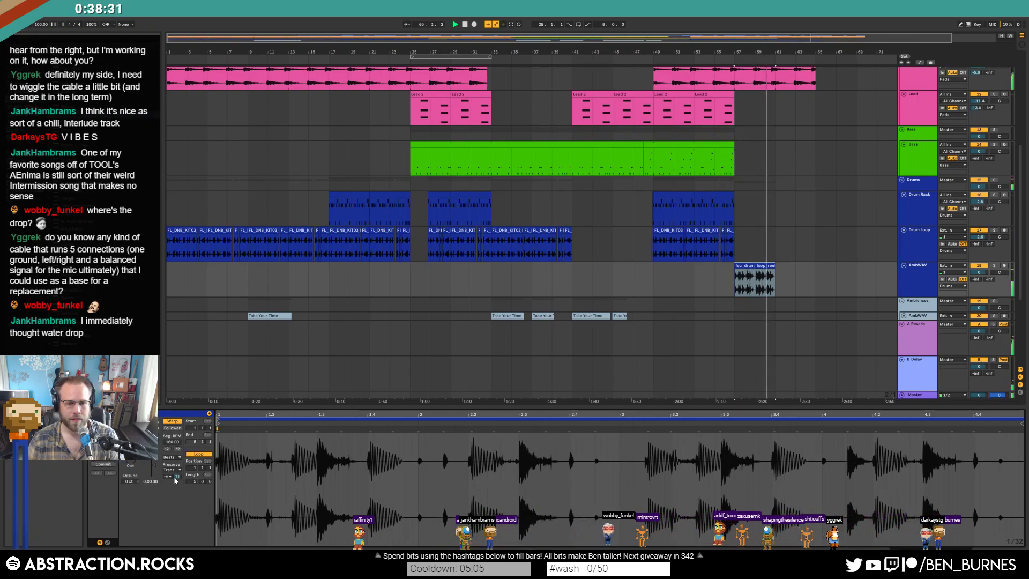
key(space)
click(756, 265)
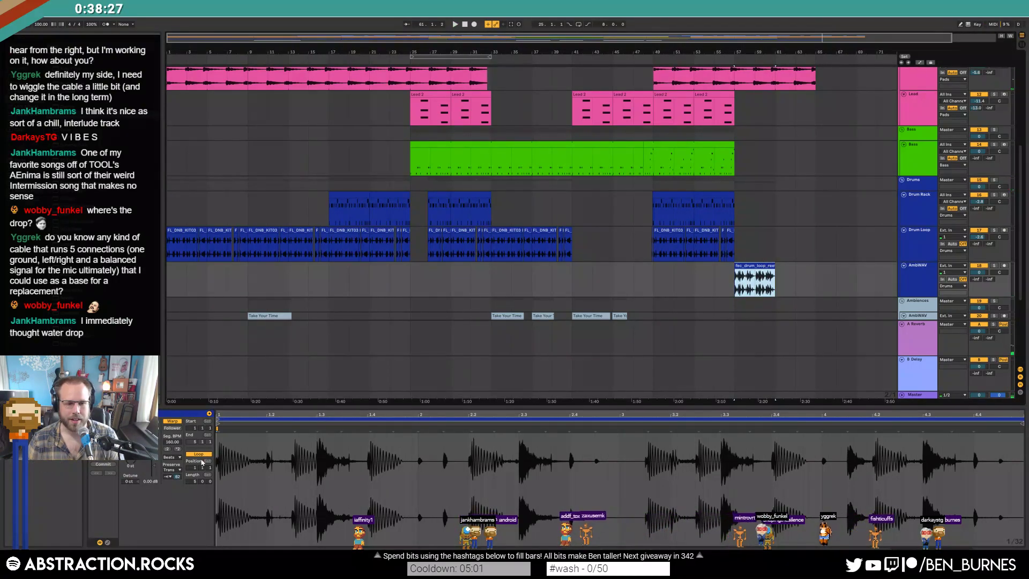
- Extend the new drum loop clip to bar 65 and shorten its loop to end where the sample's audio ends
drag(775, 279, 816, 280)
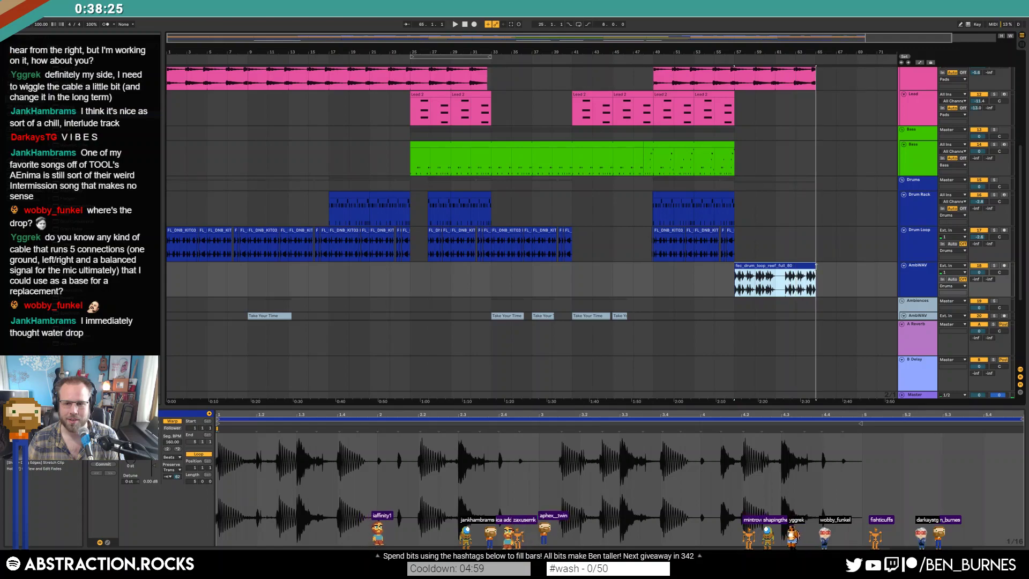
drag(1021, 418, 865, 421)
- Duplicate the drum loop clips of bars 49 to 57 into bars 57 to 65 and play them with the new loop
click(724, 209)
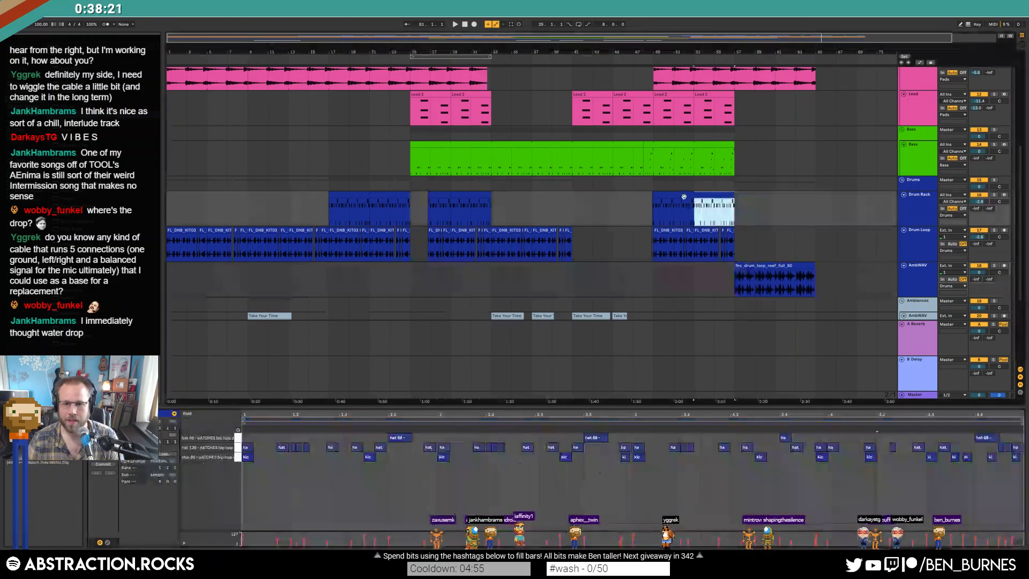
click(652, 232)
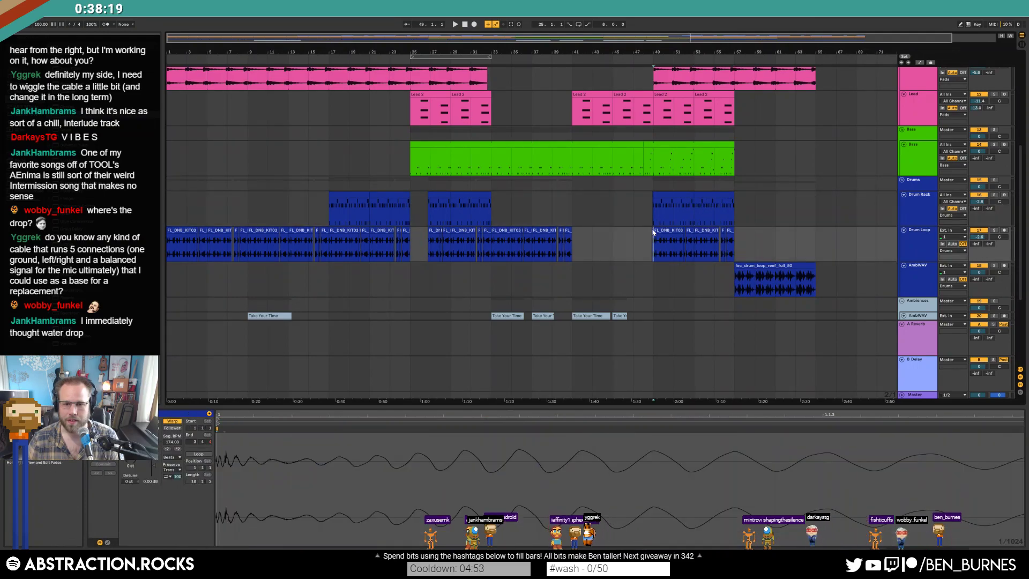
click(652, 231)
shift+click(732, 230)
key(ctrl+d)
key(space)
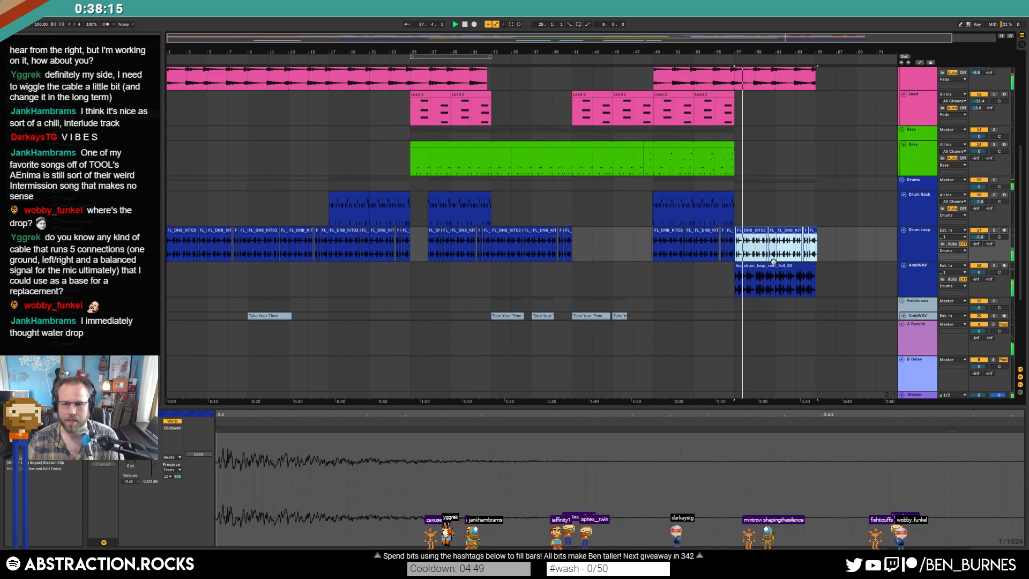
- Enable EQ Eight on the new drum loop's track and raise its low cut to about 979 Hz during playback
double_click(920, 280)
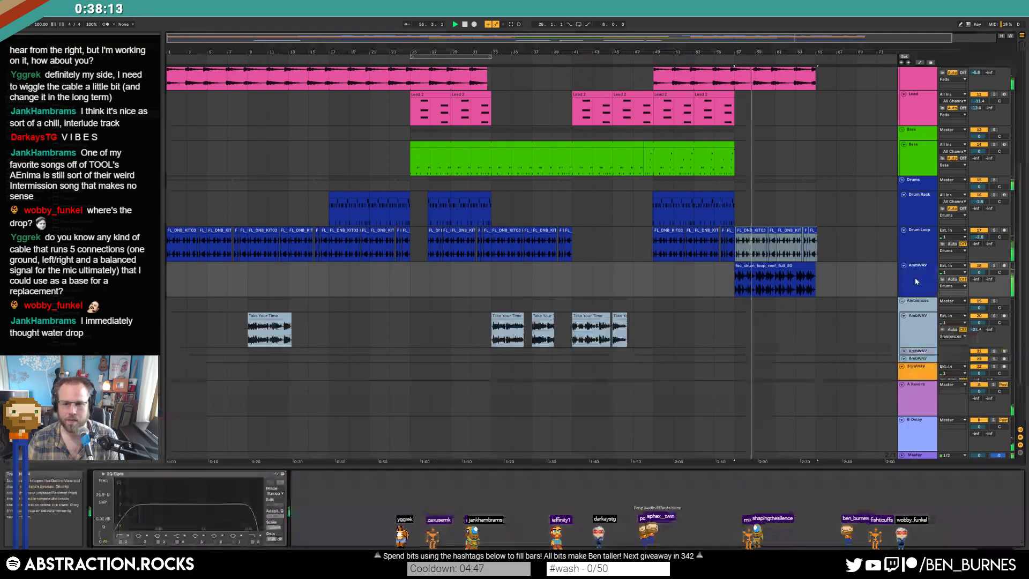
click(97, 473)
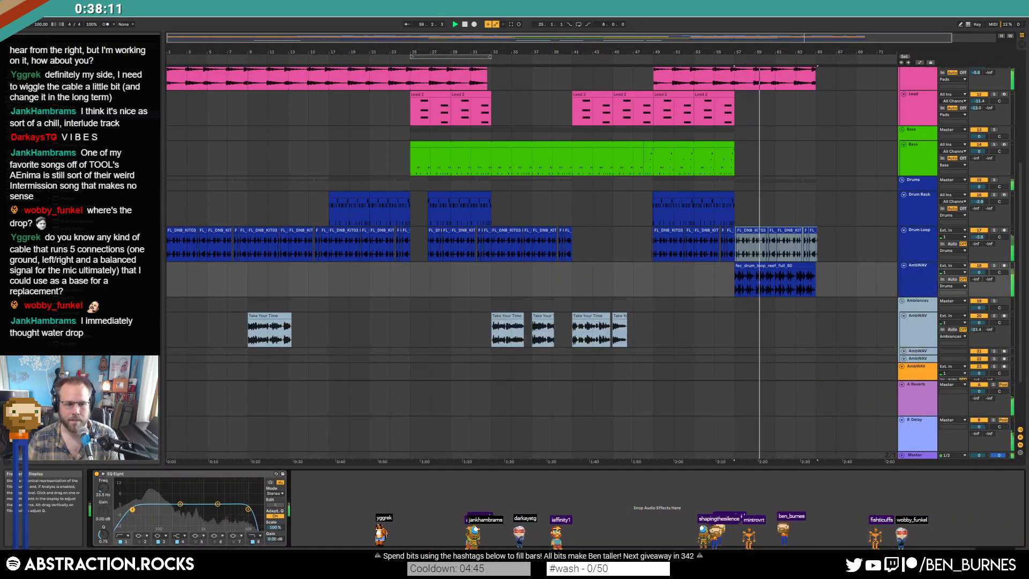
drag(132, 509, 203, 512)
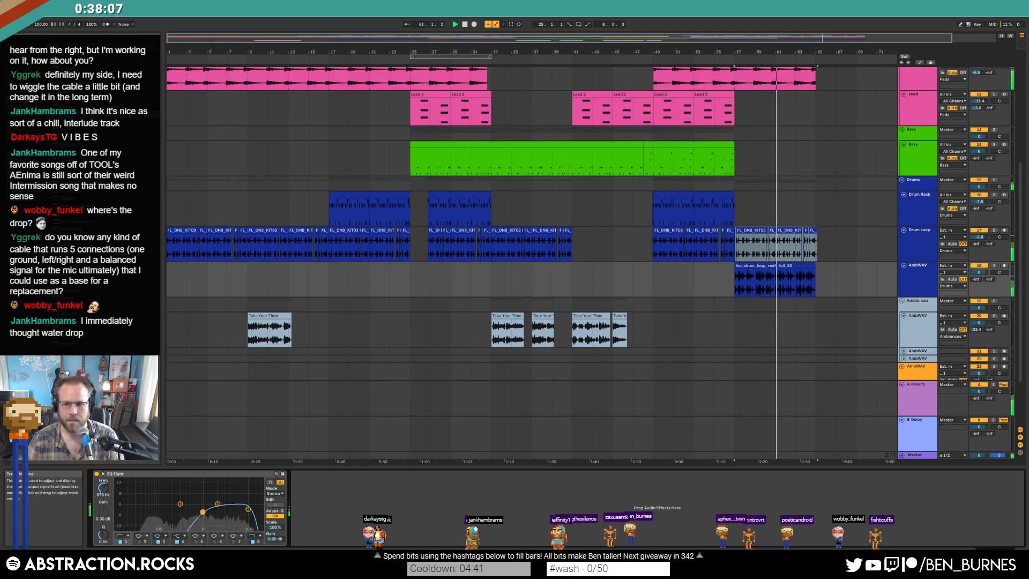
- Stop playback and delete the duplicated drum loop clips from bars 57 to 65
double_click(781, 266)
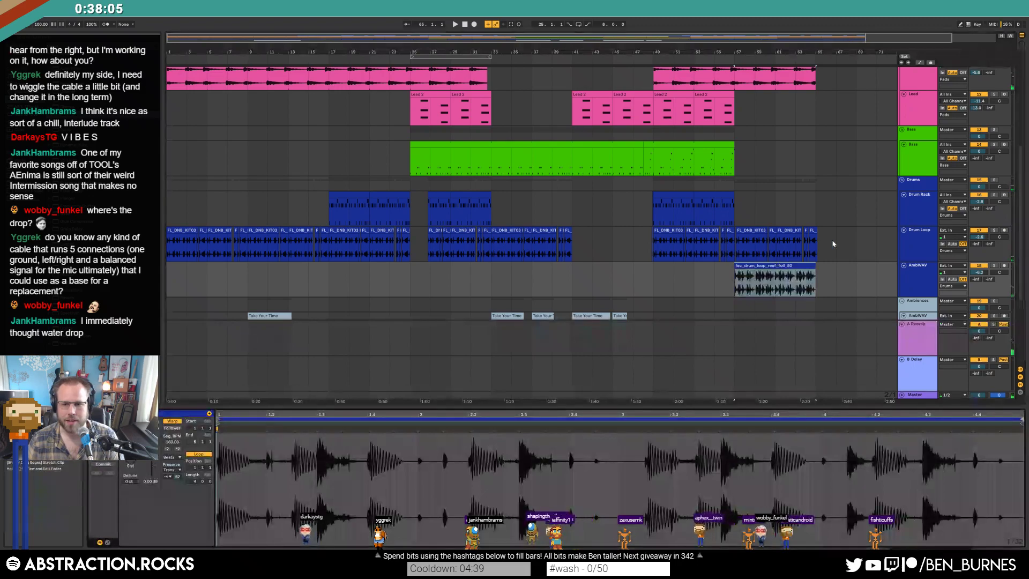
drag(835, 243, 746, 245)
click(740, 264)
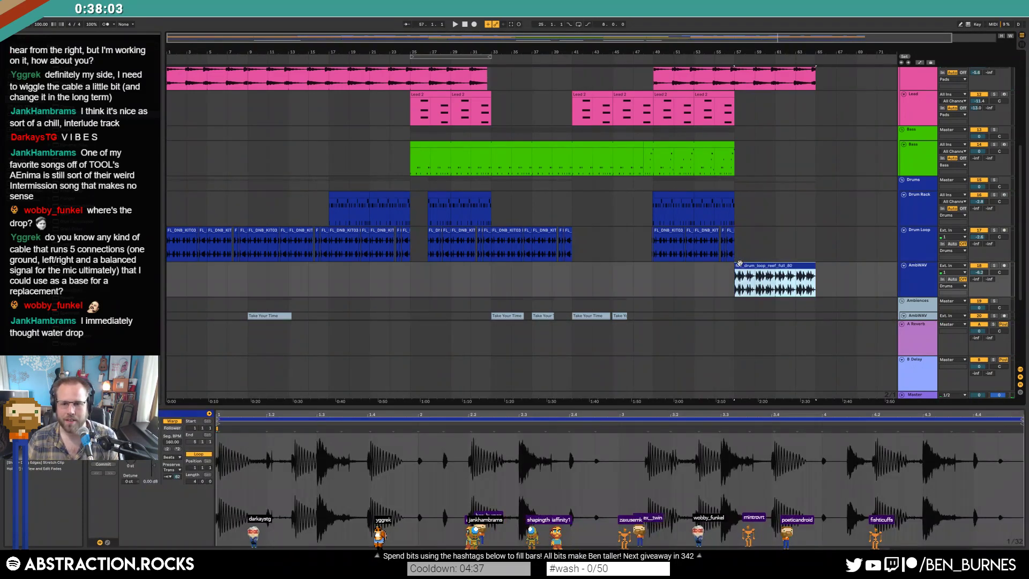
- Lower the new drum loop's EQ Eight low cut to about 167 Hz while playing from bar 57
double_click(932, 264)
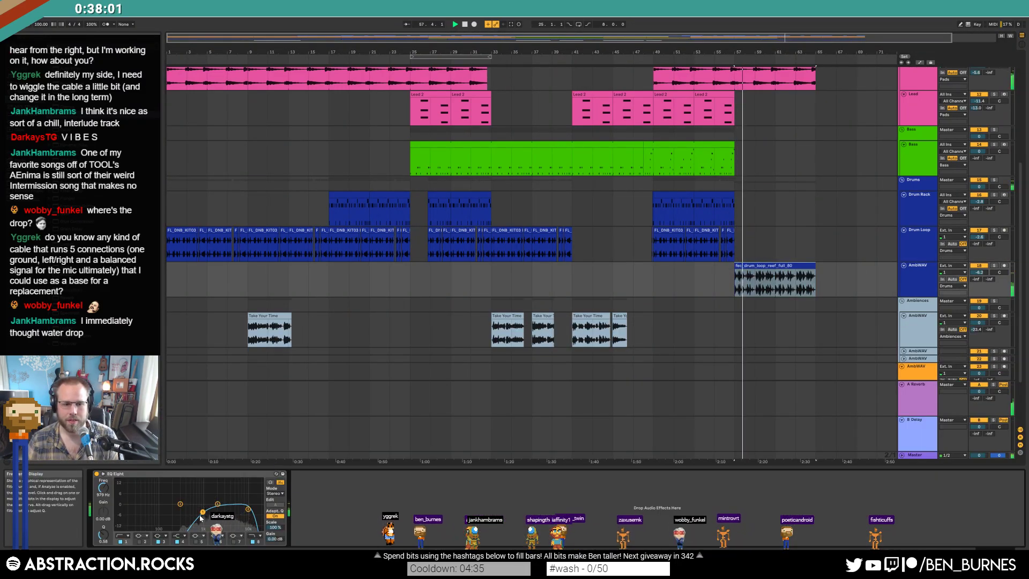
drag(177, 512, 169, 513)
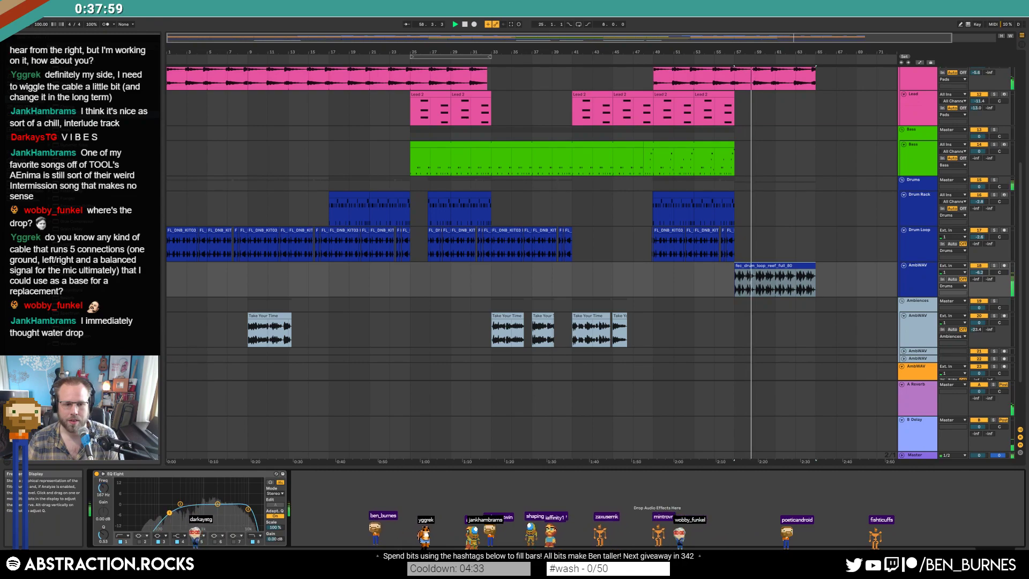
click(674, 285)
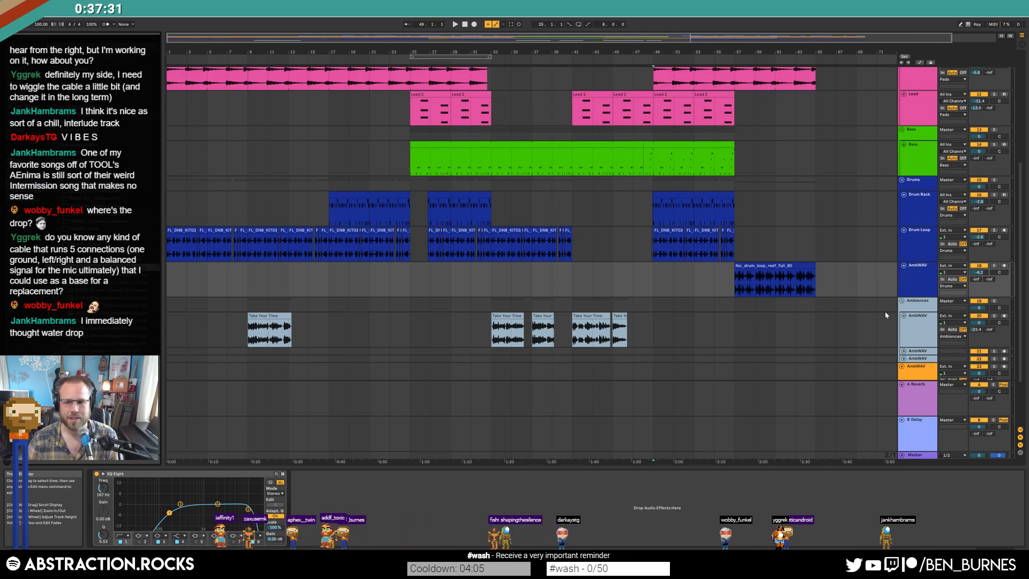
- Place the LOOP 128bpm Pad&Lead 04 (Dm) sample at bar 49 on the second ambience track and unfold that track
click(781, 353)
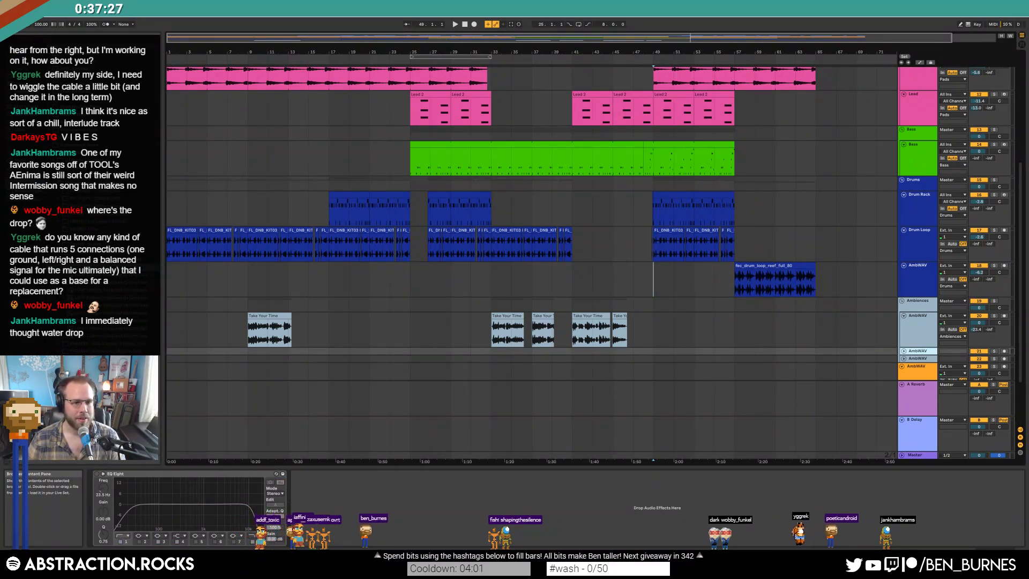
drag(811, 374, 654, 352)
click(904, 351)
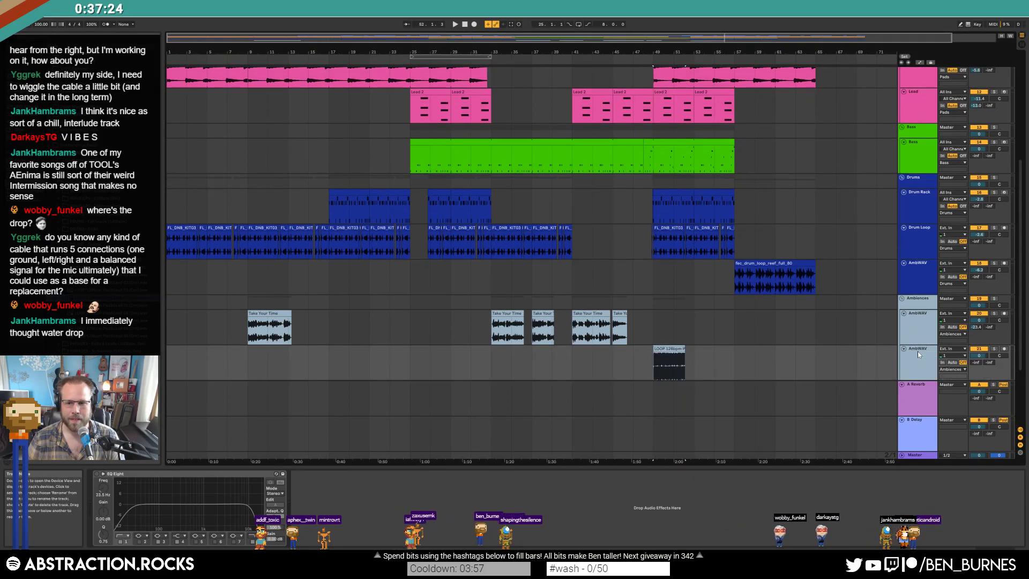
- Transpose the pad and lead loop clip down by 2 semitones
double_click(667, 353)
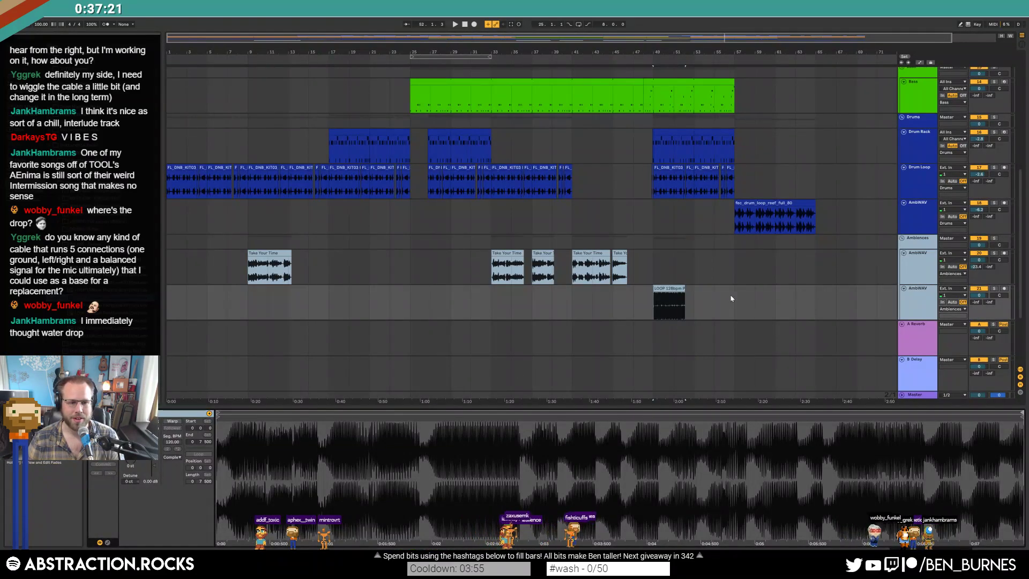
scroll(675, 318, up, 5)
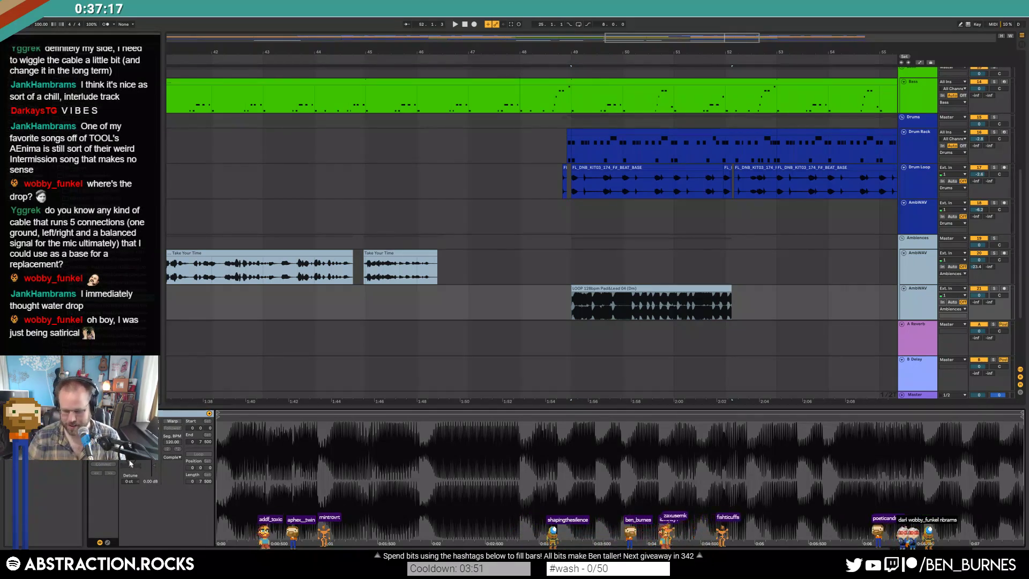
text(-2)
key(Return)
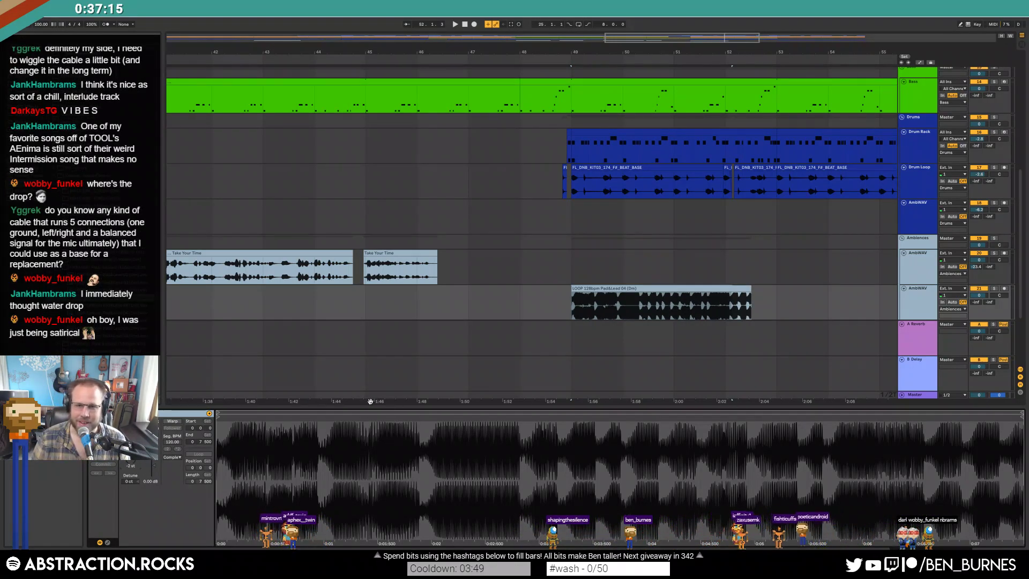
- Enable EQ Eight on the pad loop's track with a high cut at about 417 Hz, and lower the track's volume
double_click(918, 289)
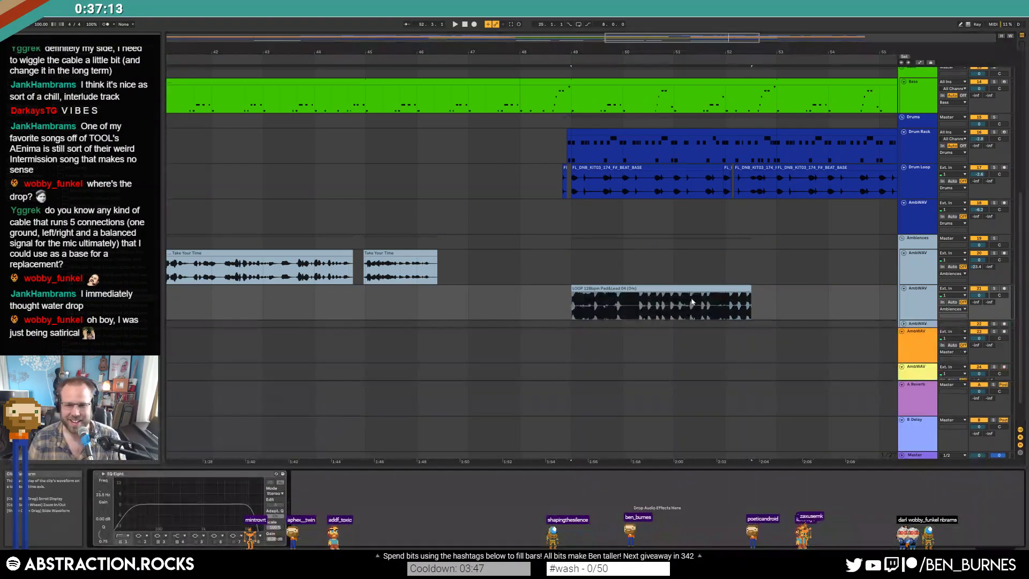
click(97, 474)
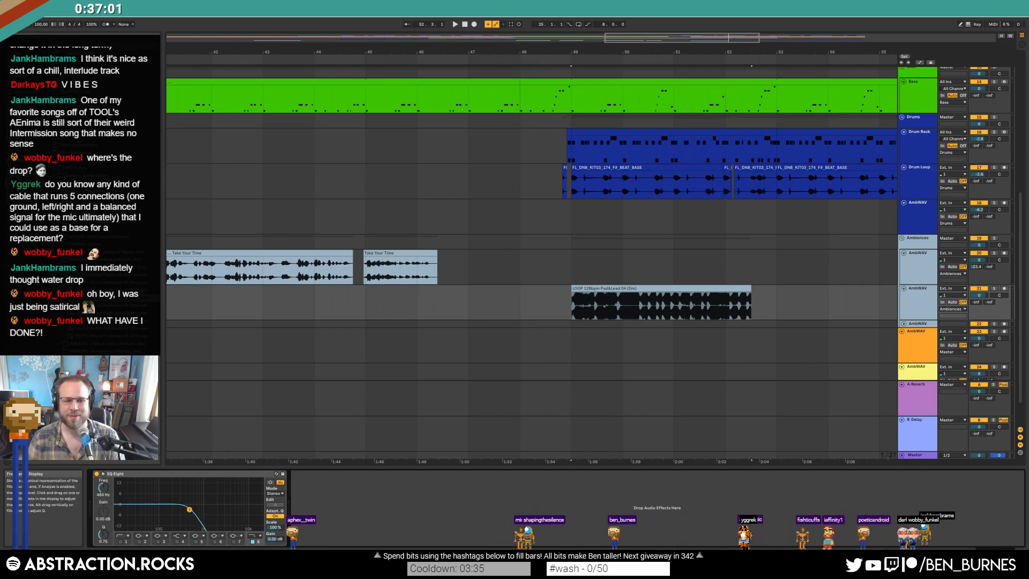
drag(190, 508, 188, 512)
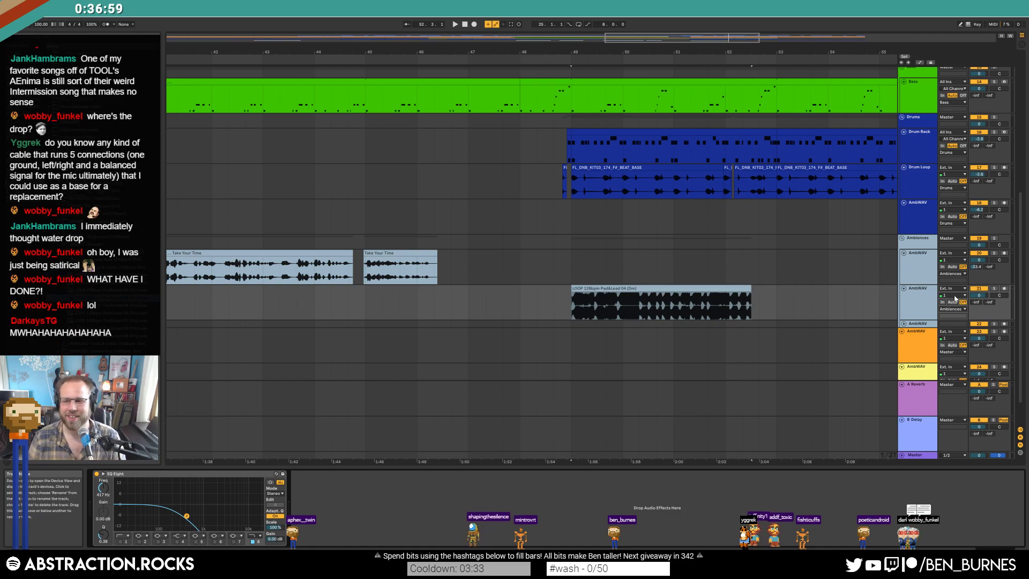
drag(978, 296, 979, 319)
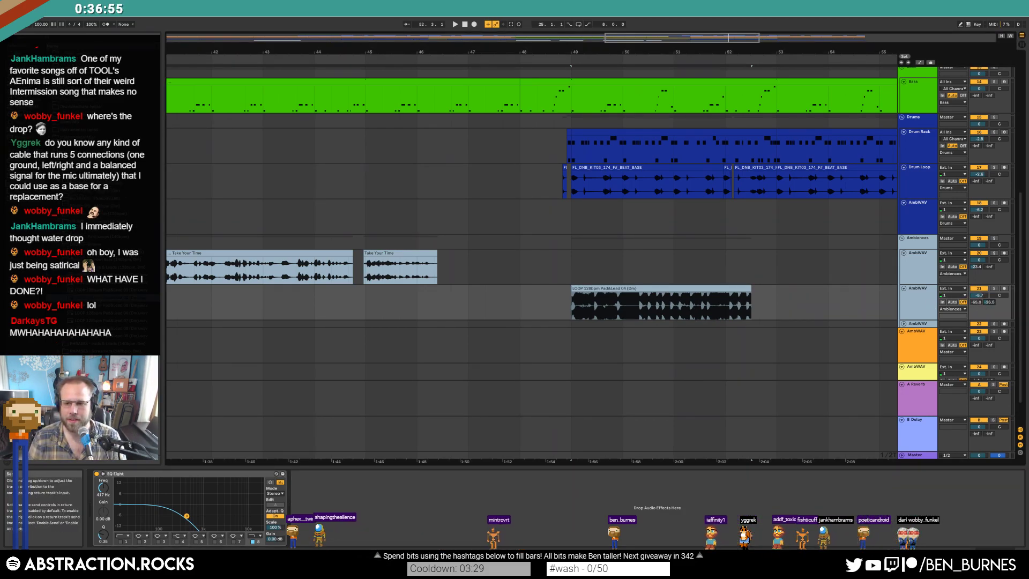
- Split the pad loop at 49.3, move the remainder to 50.3, and add a fade-in to the first piece
scroll(626, 295, up, 5)
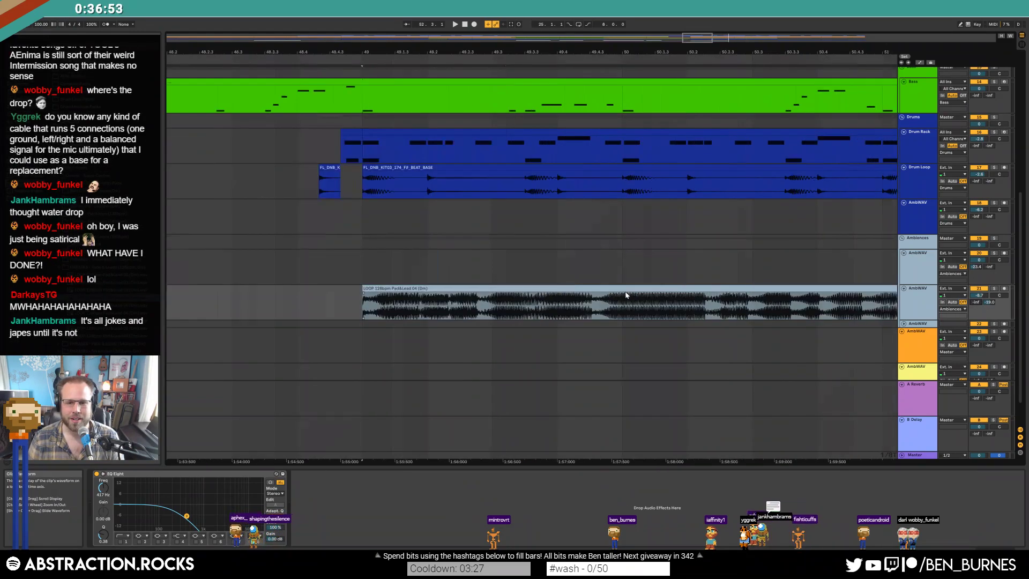
scroll(593, 298, down, 2)
drag(663, 34, 682, 37)
drag(749, 301, 374, 311)
drag(377, 289, 489, 288)
click(375, 298)
mouse_move(369, 294)
mouse_down()
mouse_move(333, 298)
mouse_move(356, 297)
mouse_up()
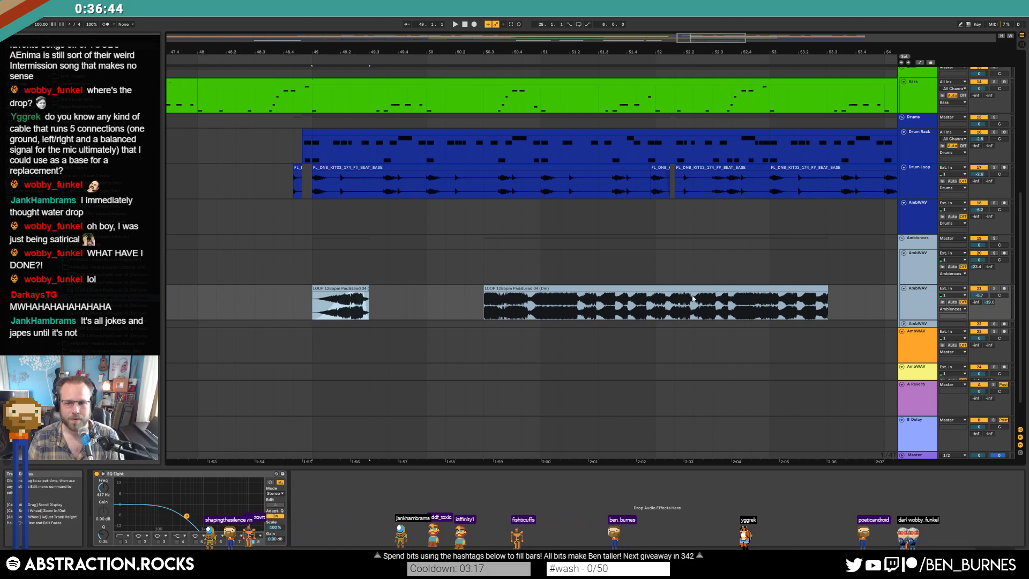
- Automate the pad loop track's delay send to swell across the first piece and drop back down after it
click(988, 303)
key(a)
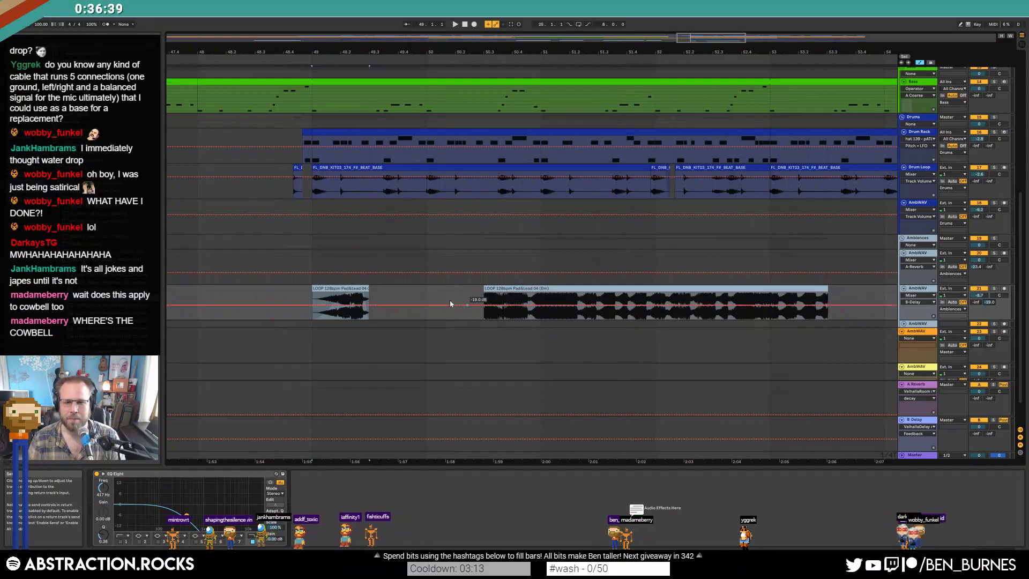
drag(322, 305, 388, 318)
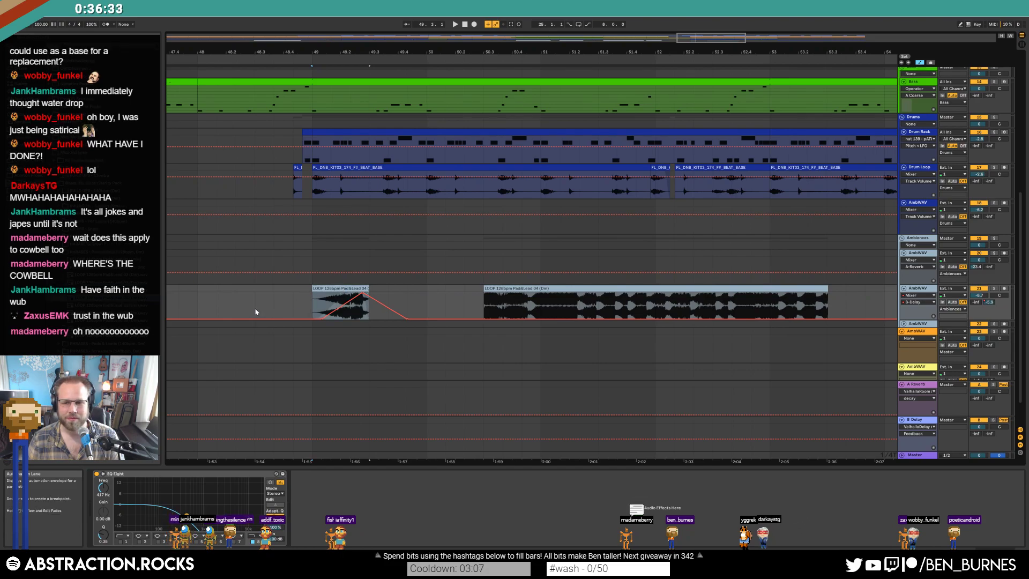
click(988, 301)
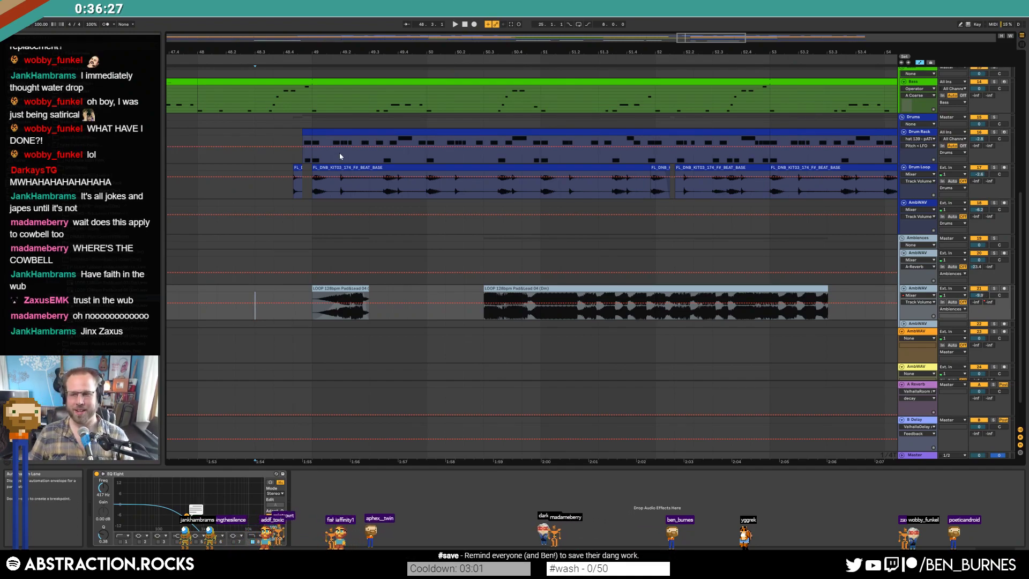
- Move the remaining pad loop to about 50.3.3, split it at bar 51, and shift the rest to about 51.3.3
click(517, 288)
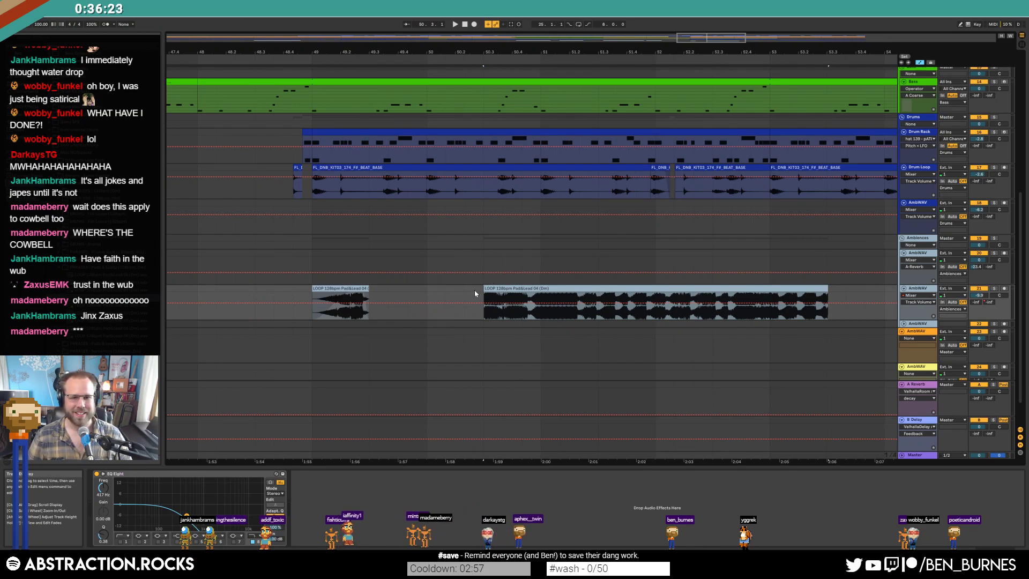
drag(502, 287, 529, 292)
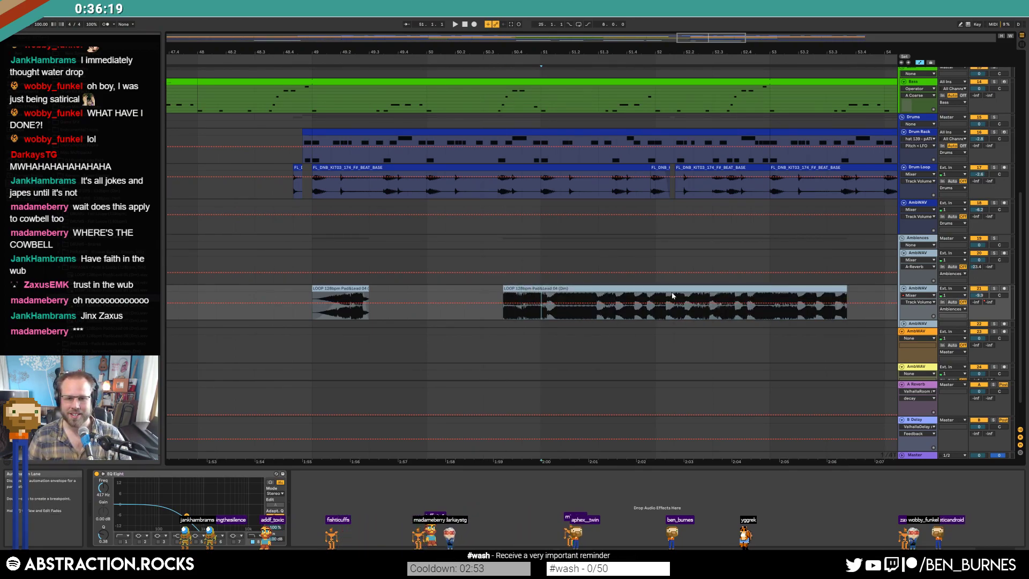
click(852, 290)
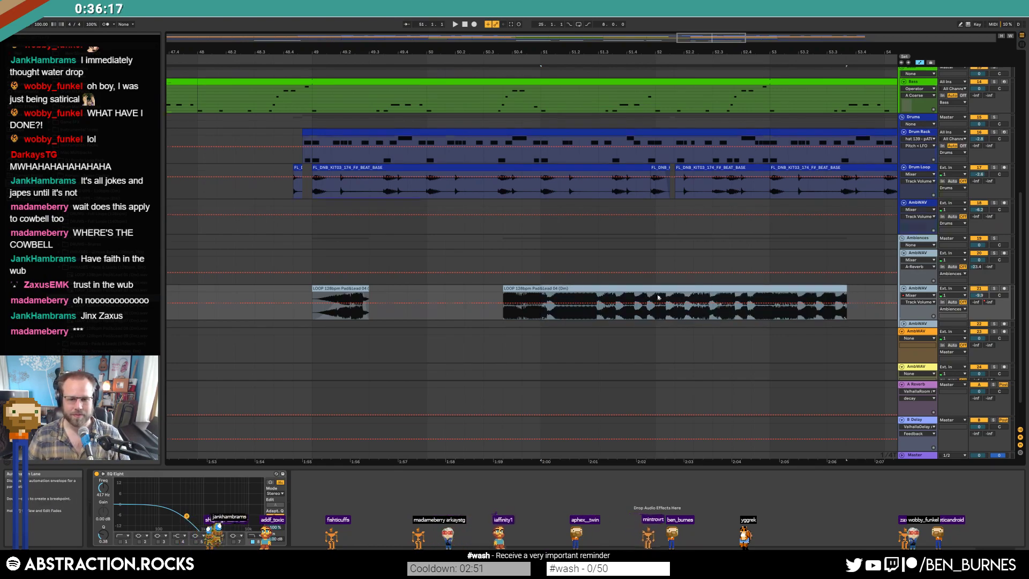
key(a)
drag(586, 289, 662, 290)
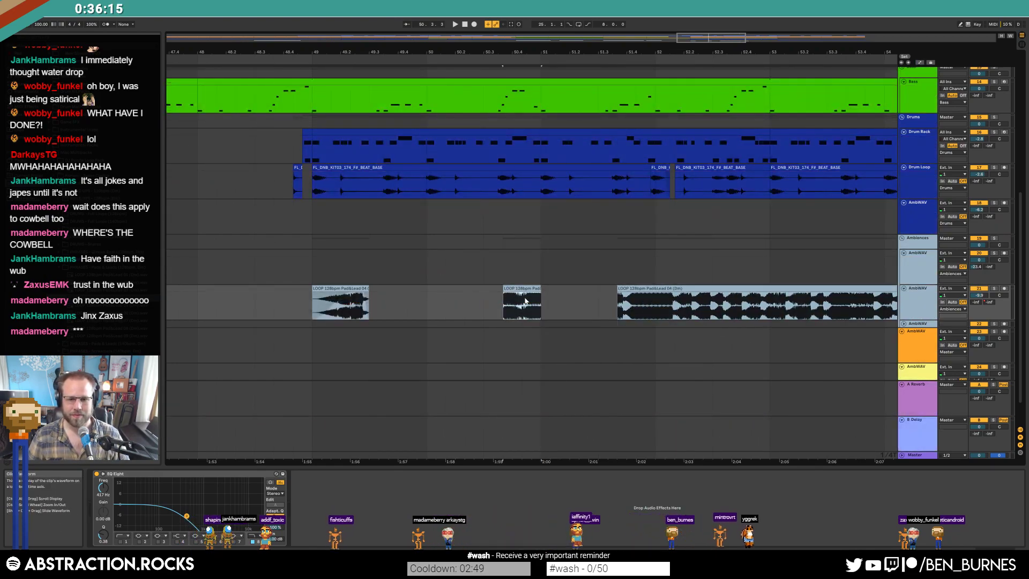
- Shape the short pad piece before bar 51 with a fade-in and a fade-out
scroll(516, 290, up, 3)
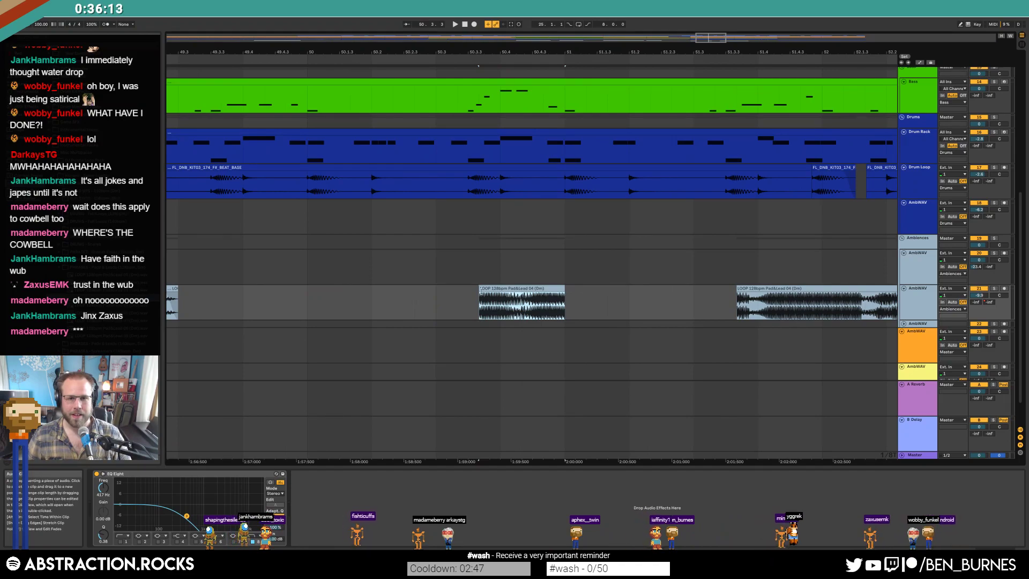
drag(481, 294, 565, 291)
key(Delete)
drag(500, 289, 478, 289)
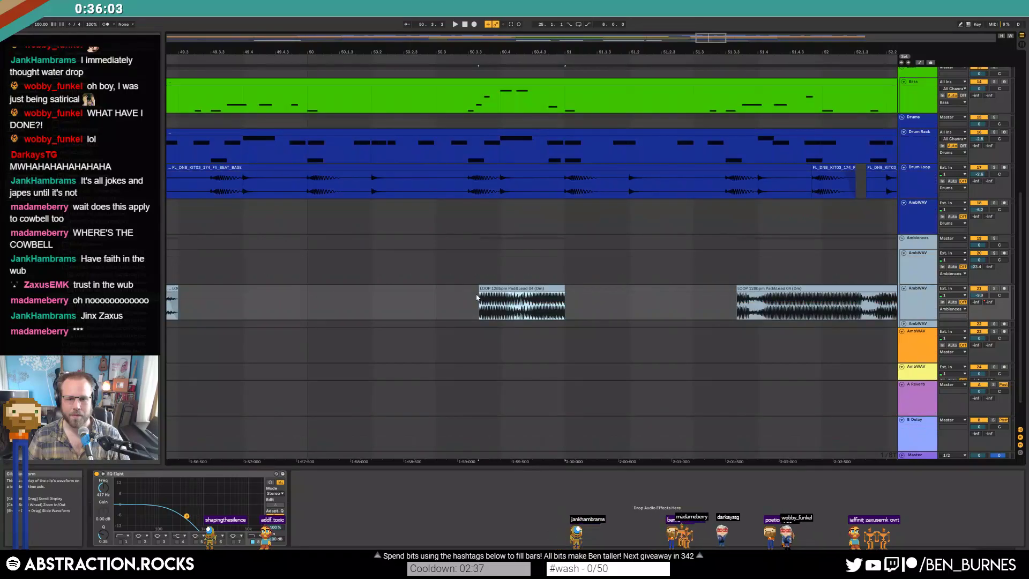
drag(480, 292, 533, 296)
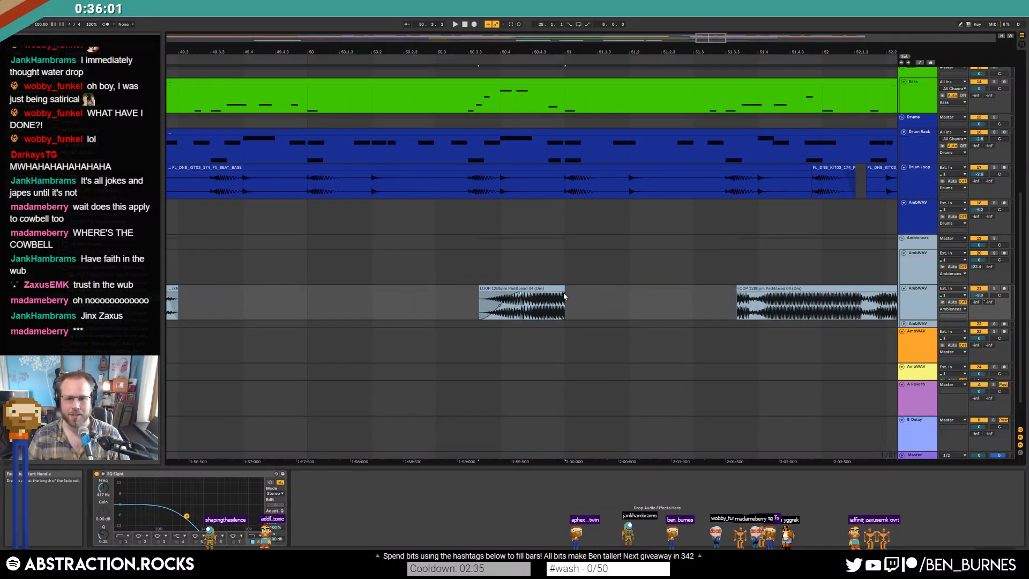
- Play the arrangement from bar 41 and lower the pad loop track's volume further while listening
ctrl+scroll(382, 289, down, 4)
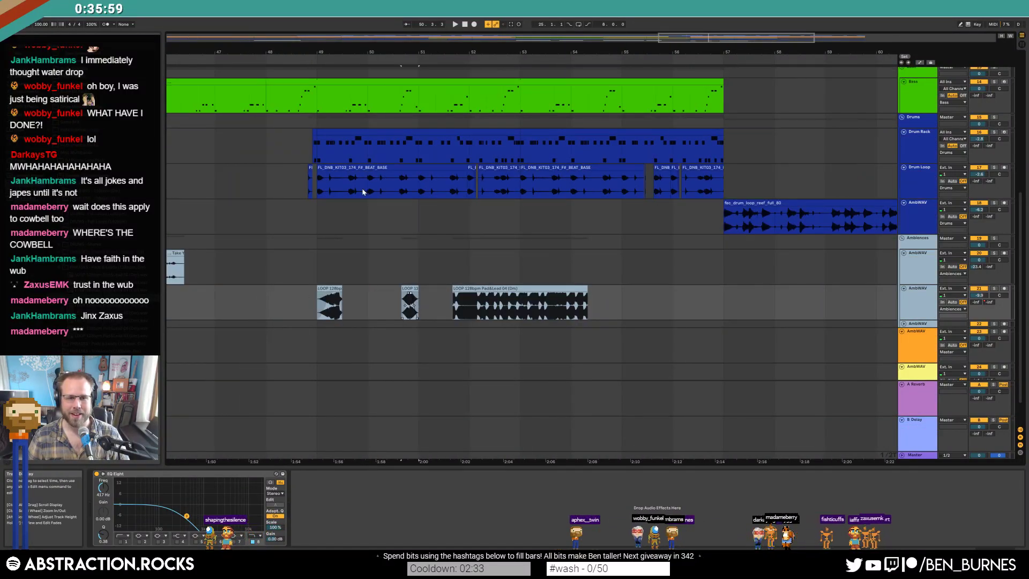
ctrl+scroll(317, 231, down, 3)
scroll(577, 97, left, 5)
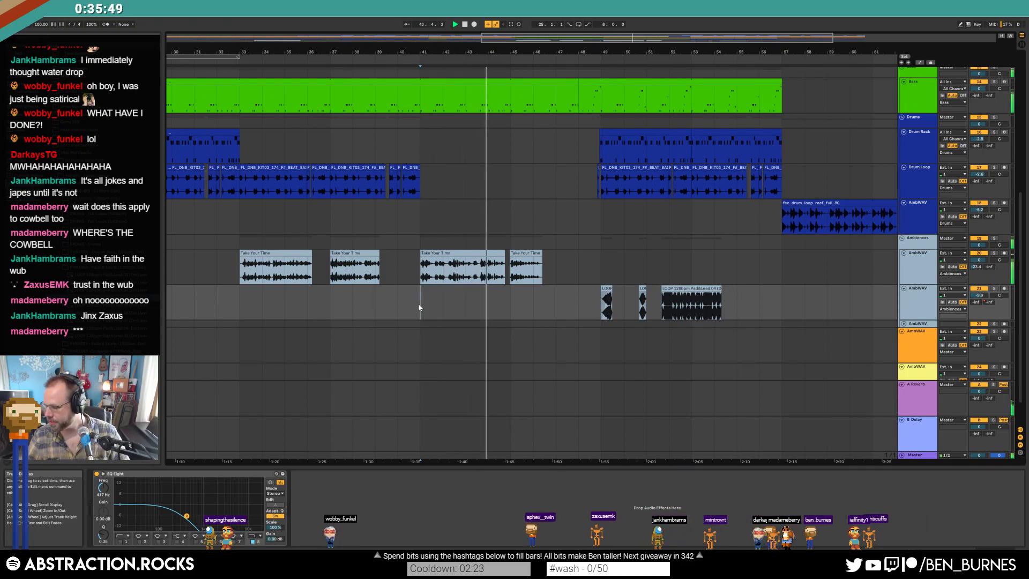
click(980, 299)
drag(980, 295, 979, 299)
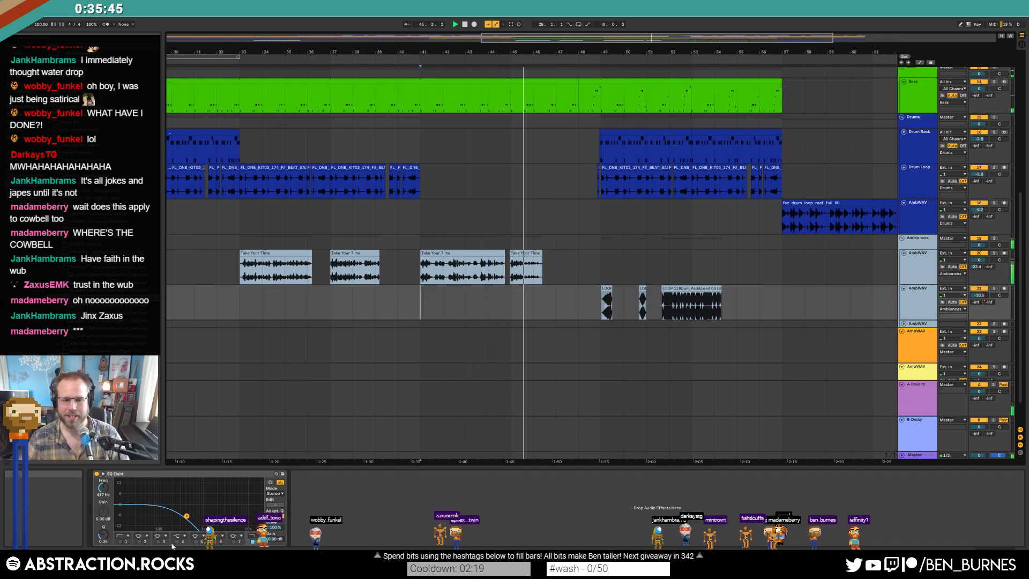
- Raise the pad loop track's EQ Eight high-cut frequency, enable a low-cut band and move its cutoff upward
drag(186, 517, 215, 510)
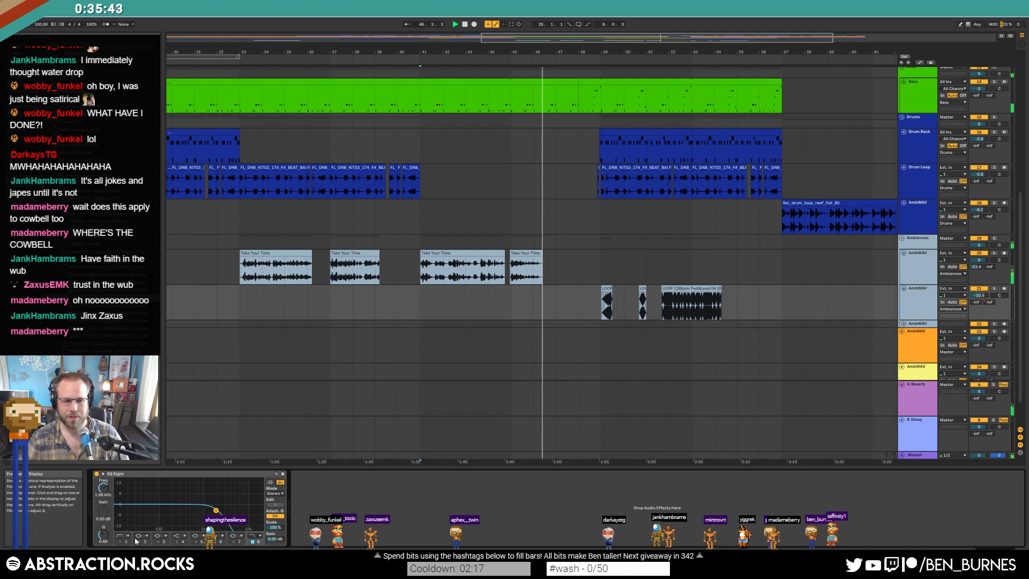
click(130, 537)
click(121, 542)
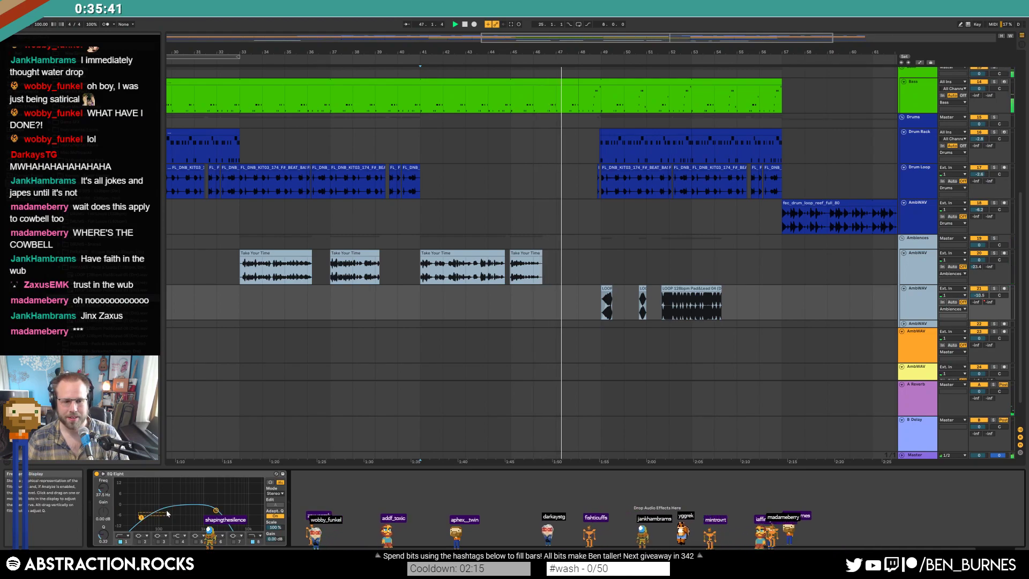
drag(139, 521, 158, 510)
- Stop playback and lower the pad loop track's EQ Eight high-cut frequency to about 2.2 kHz
scroll(600, 300, up, 3)
mouse_move(626, 287)
mouse_down()
mouse_move(650, 286)
mouse_move(632, 285)
mouse_up()
key(space)
drag(654, 41, 721, 54)
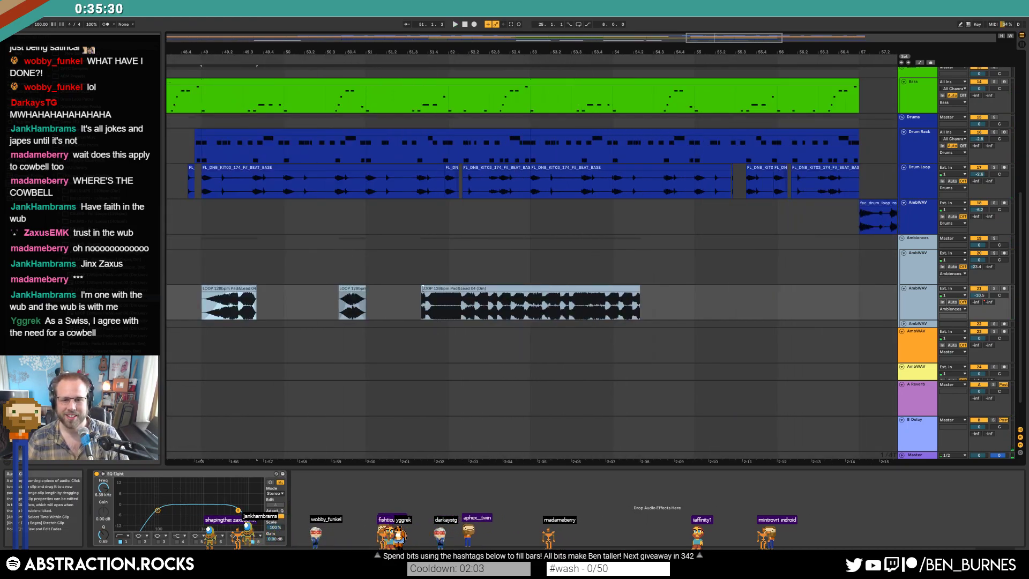
click(477, 299)
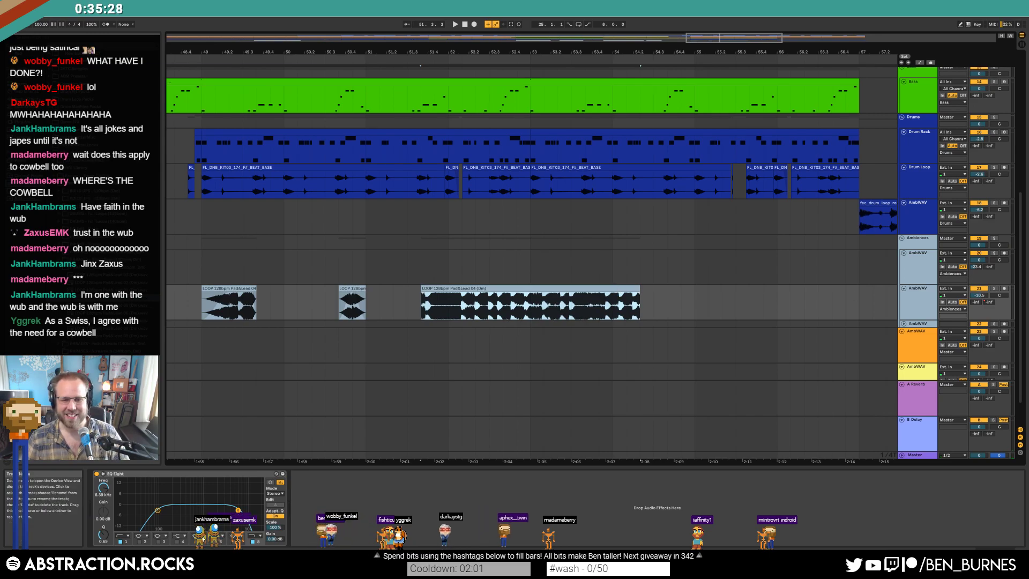
drag(238, 509, 215, 513)
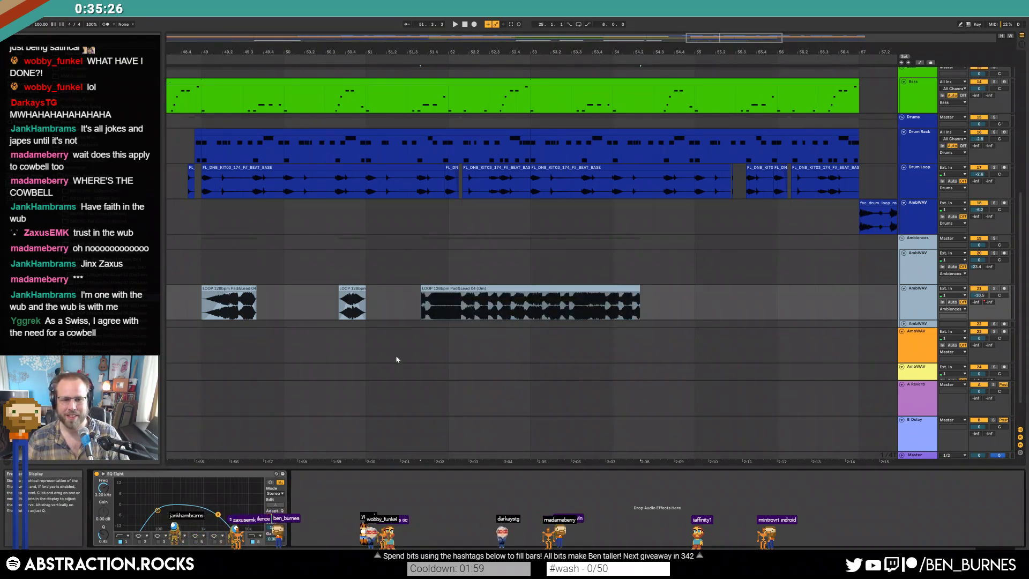
- Cut the first beat of bar 52 out of the long pad piece and add a fade-in to the short piece before it
click(420, 345)
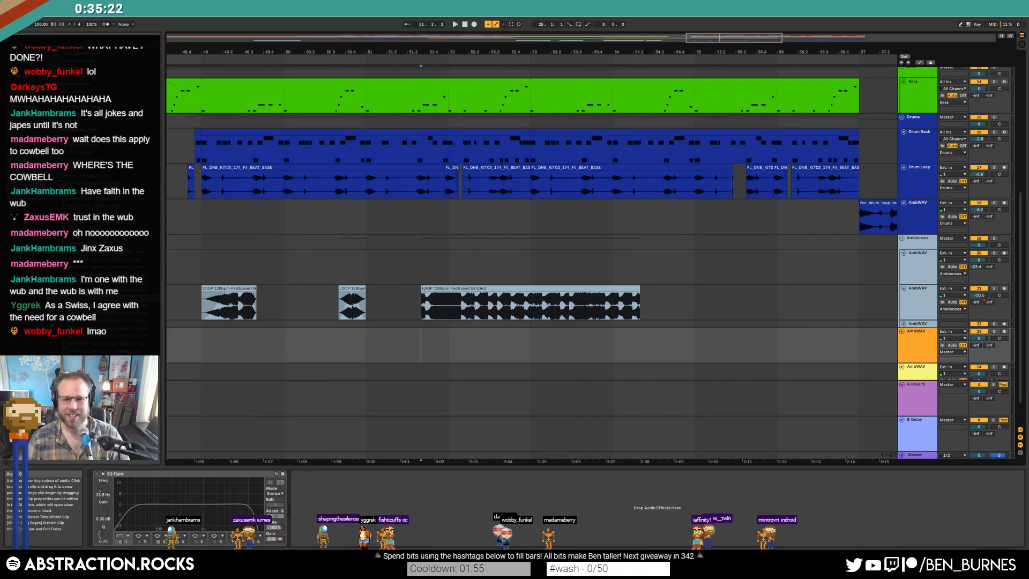
click(422, 290)
key(plus)
key(plus)
drag(421, 290, 528, 306)
click(482, 306)
key(Delete)
click(465, 306)
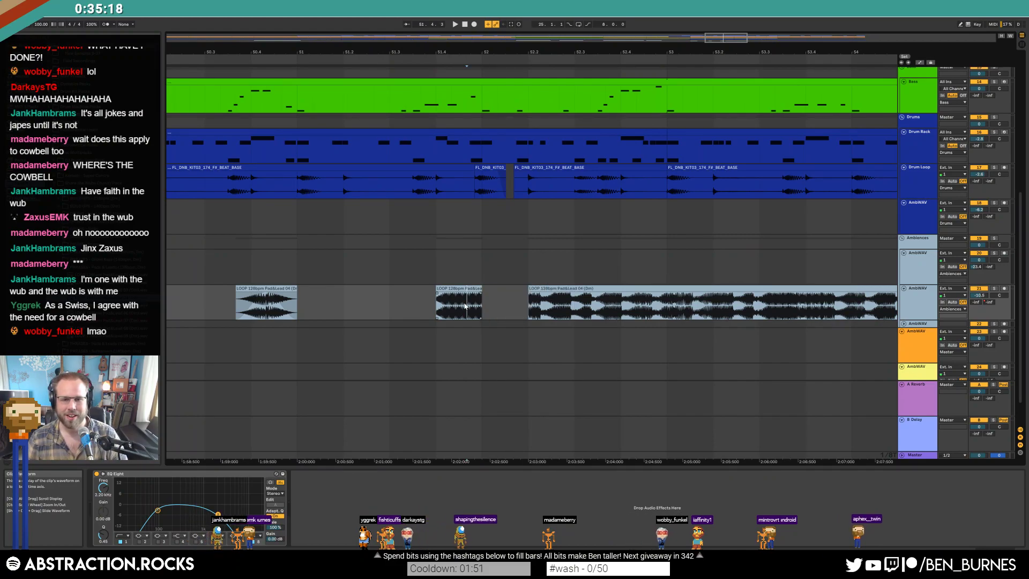
drag(437, 293, 465, 295)
- Play the chopped pads and automate the track's delay send to swell over the second piece and drop back after it
key(minus)
key(minus)
key(minus)
click(302, 305)
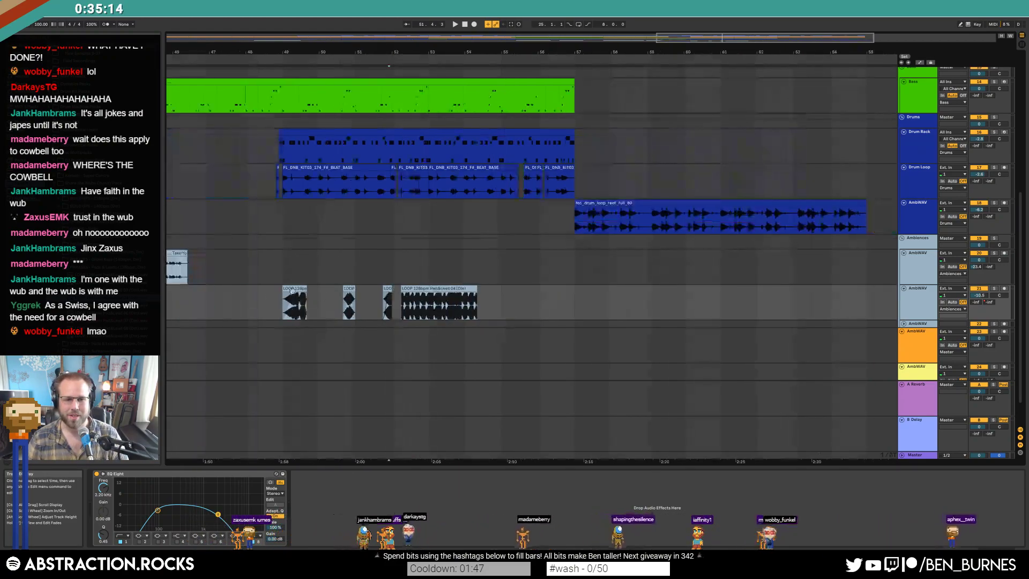
key(space)
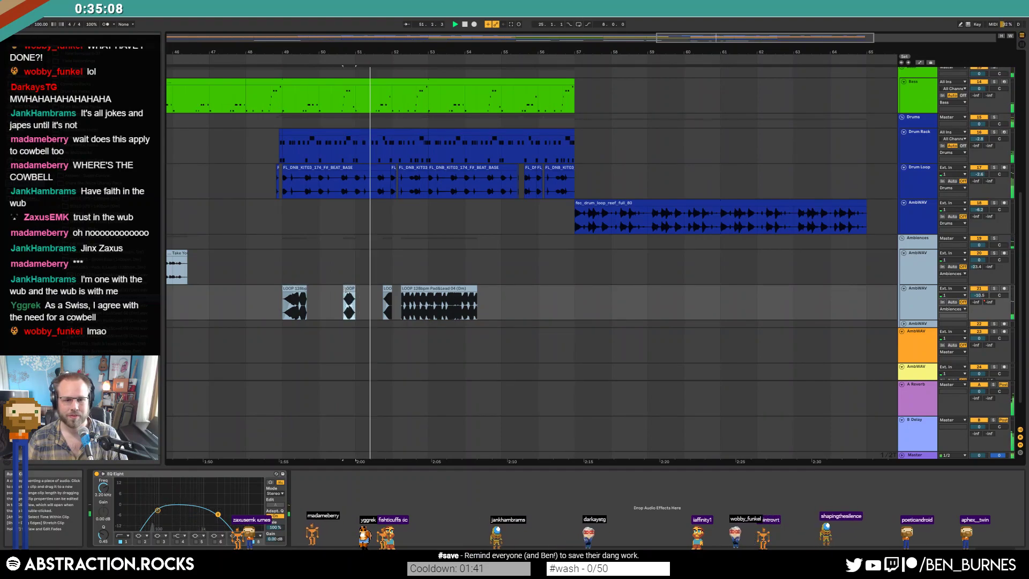
key(space)
key(a)
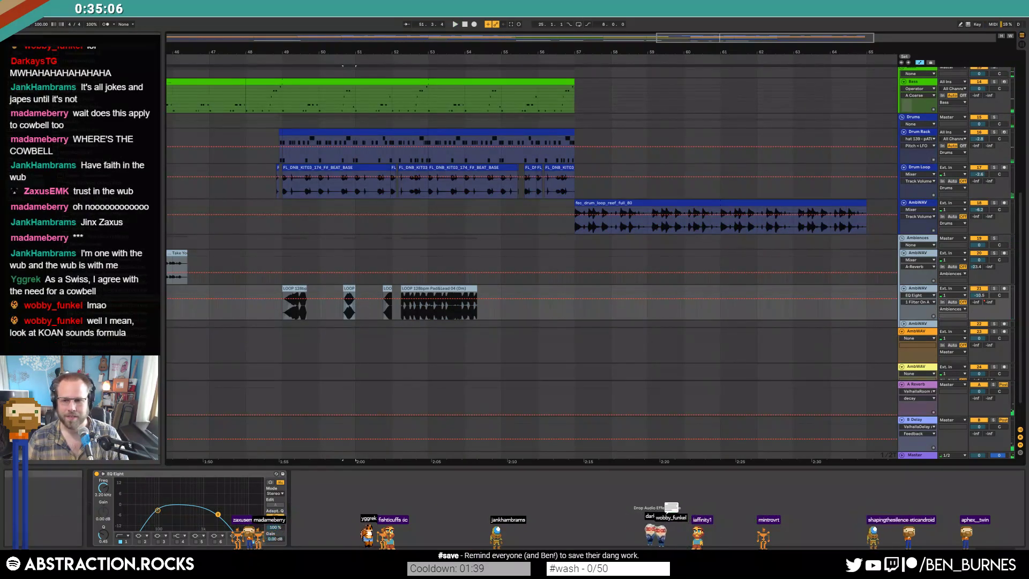
click(989, 302)
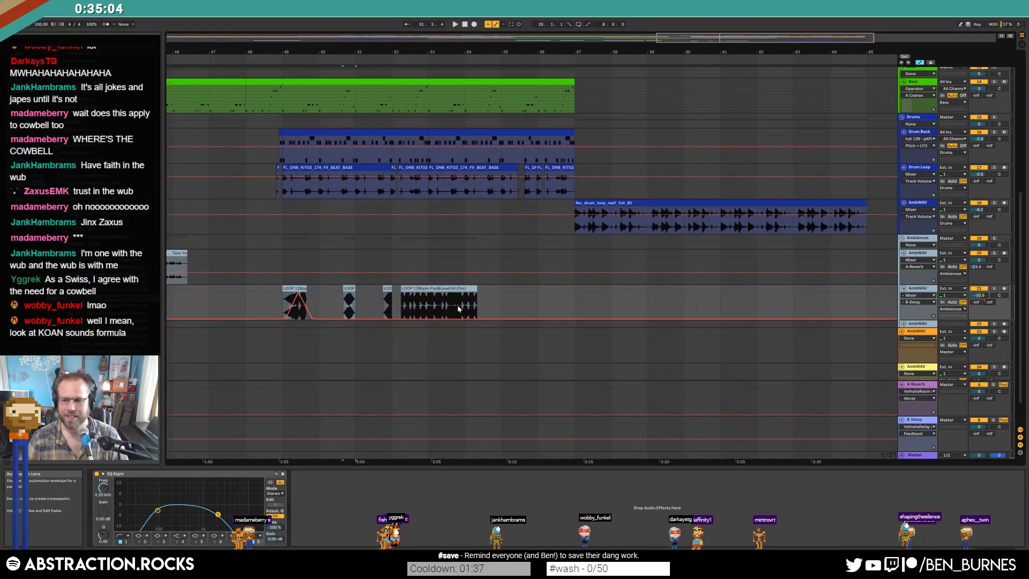
click(344, 316)
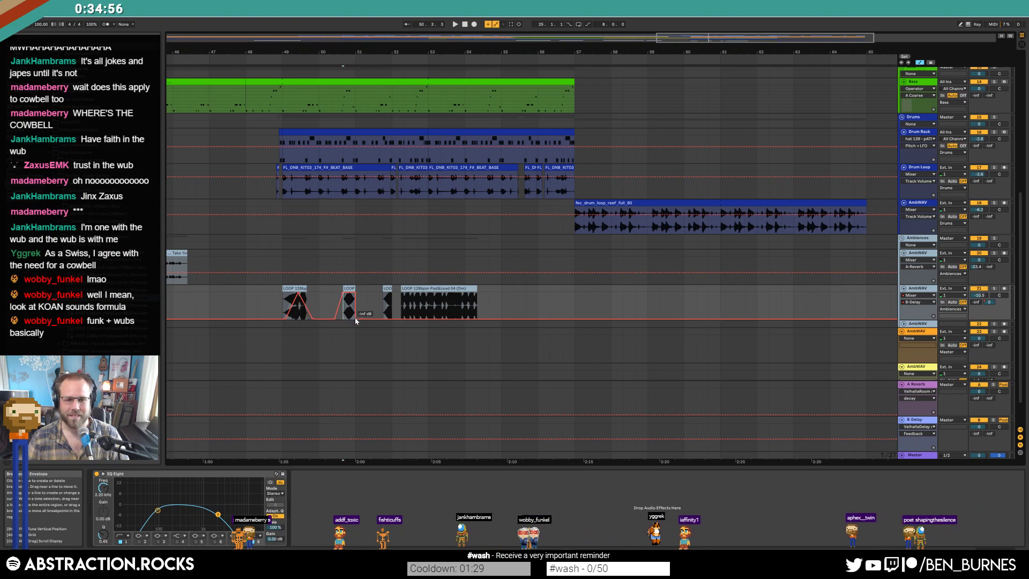
key(space)
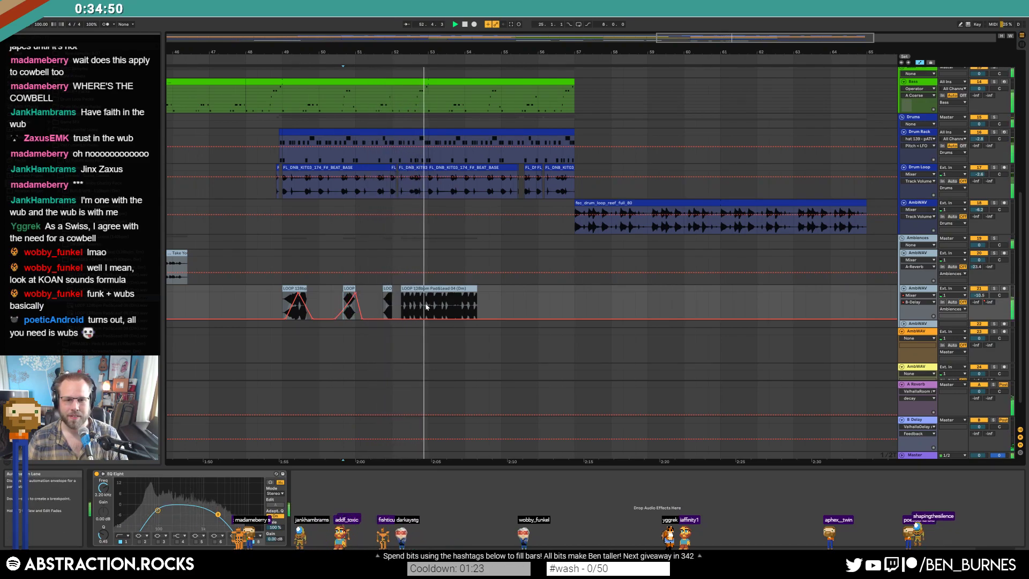
- Trim the end of the last pad piece back to bar 53 and play it
scroll(427, 307, up, 3)
drag(497, 288, 430, 289)
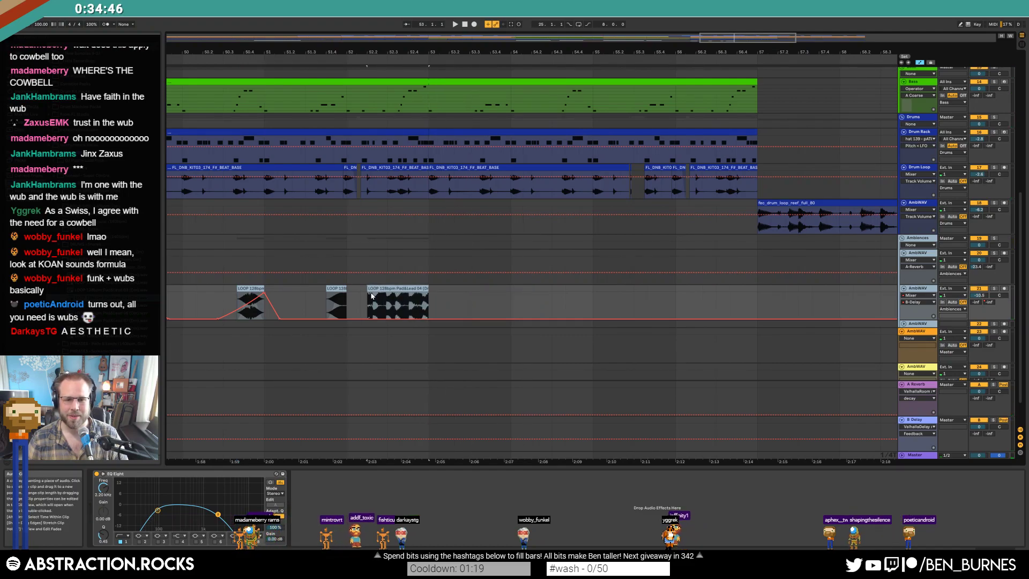
key(space)
key(a)
key(space)
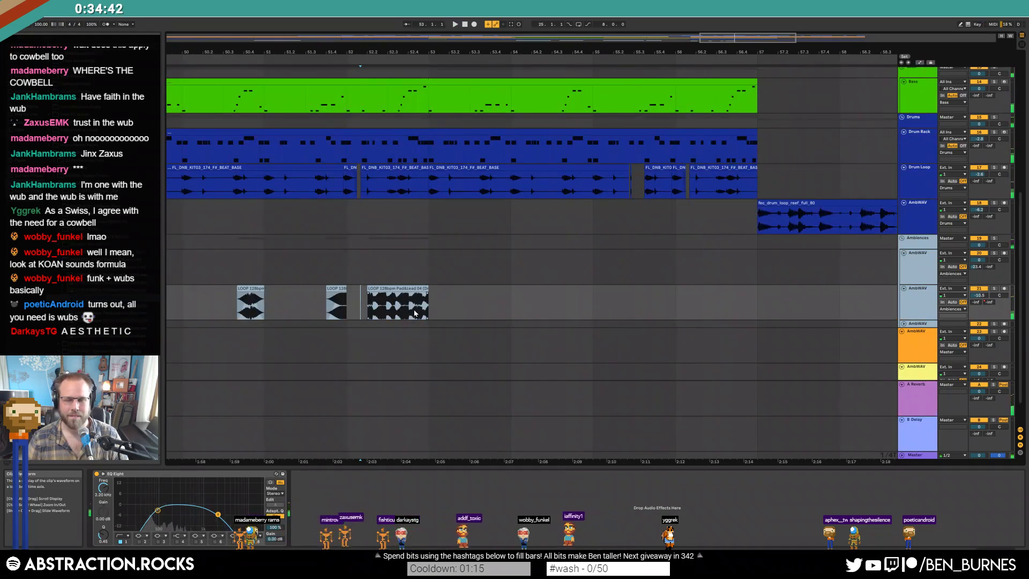
- Automate the pad loop track's delay send to rise to 0 dB across the last beat before bar 53
scroll(414, 317, up, 3)
click(401, 314)
key(a)
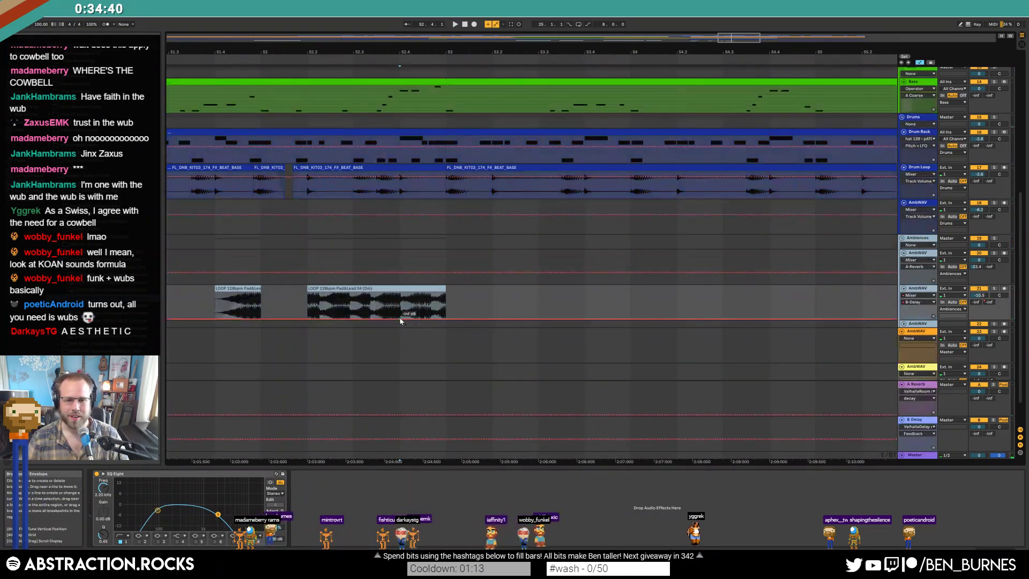
drag(442, 319, 443, 295)
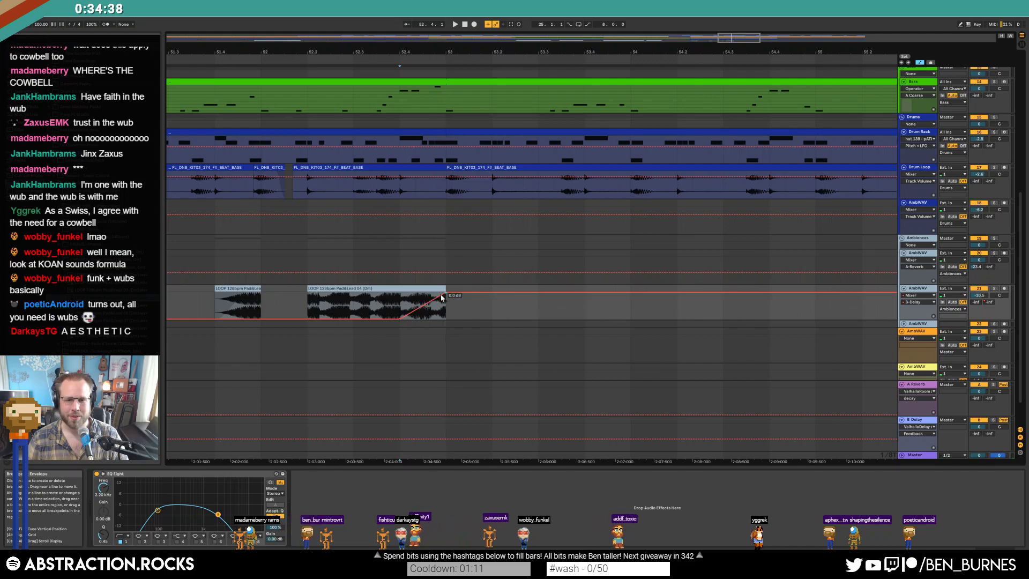
scroll(406, 302, down, 5)
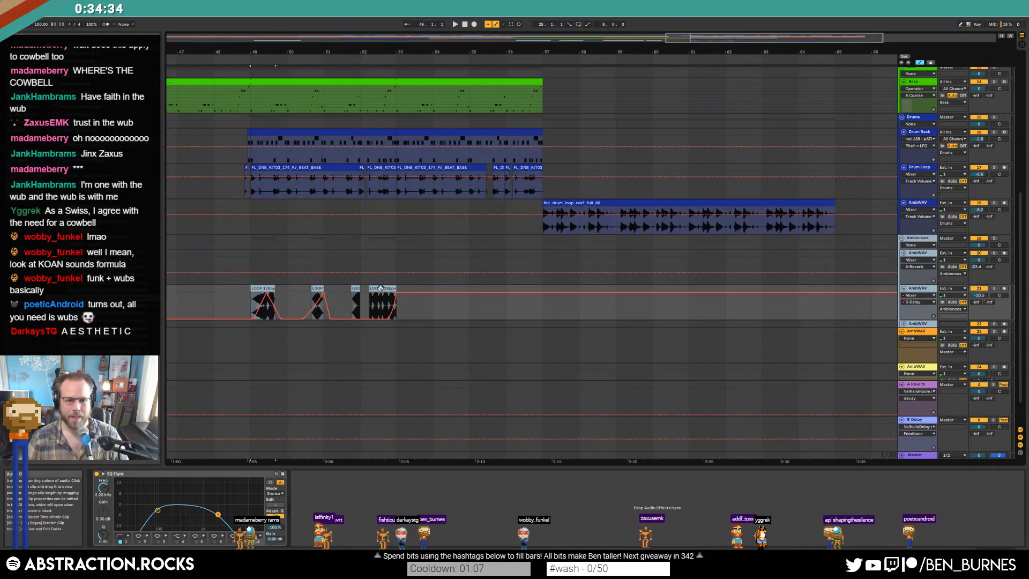
- Duplicate the chopped pad pieces of bars 49 to 53 so the copies start at bar 53
key(a)
shift+click(270, 288)
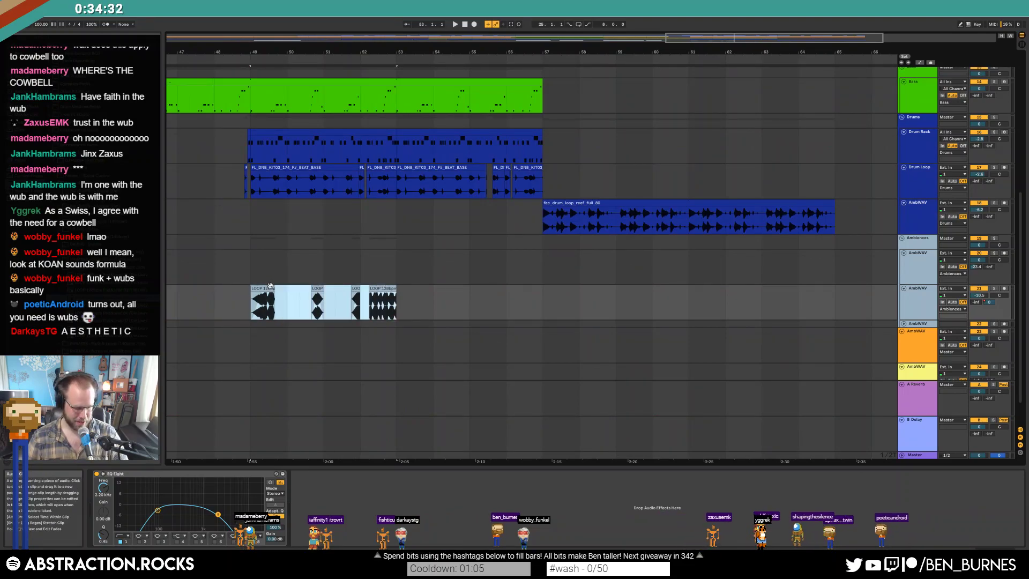
key(ctrl+d)
- Enable Warp on the duplicated pad piece at bar 53, change its transposition and play it
double_click(408, 288)
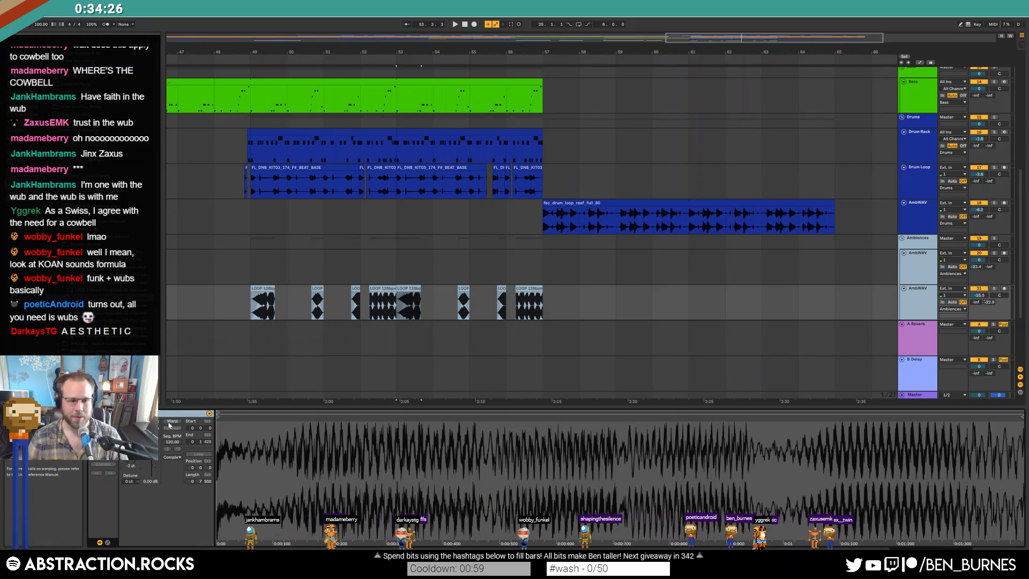
click(170, 422)
key(space)
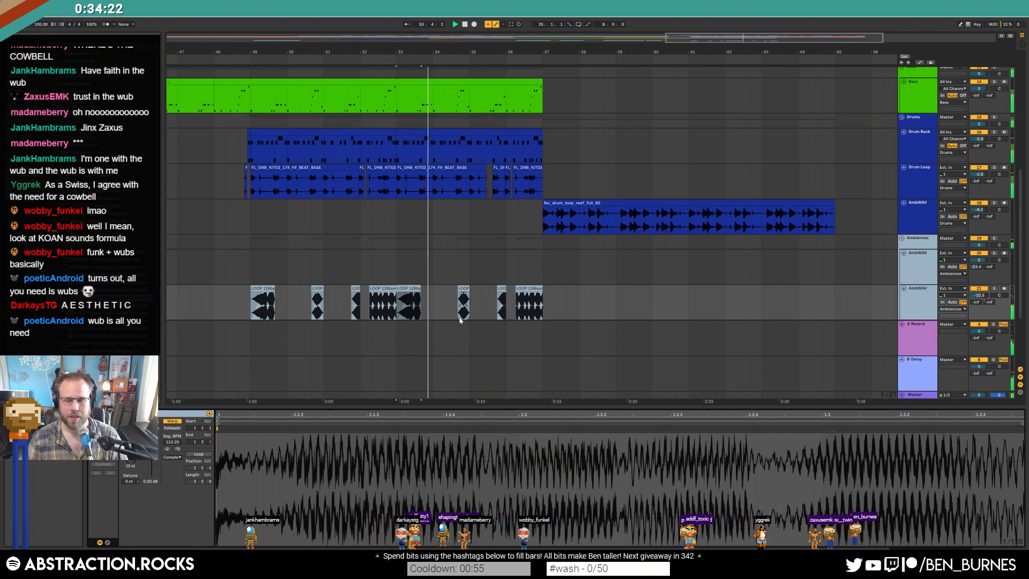
- Copy a short slice of the pad piece before bar 53 and paste it twice around beat 54.2
scroll(451, 308, up, 5)
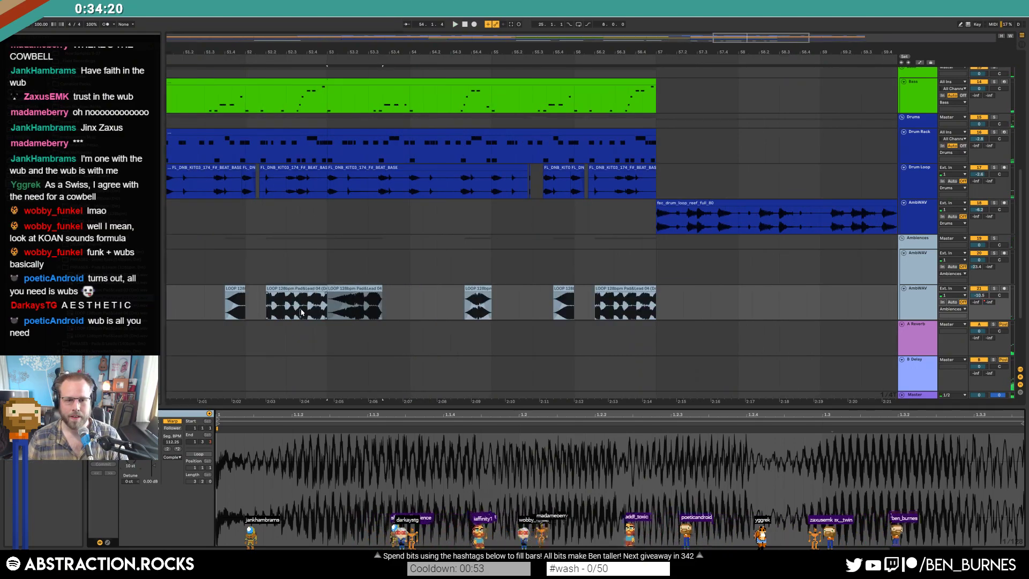
click(309, 312)
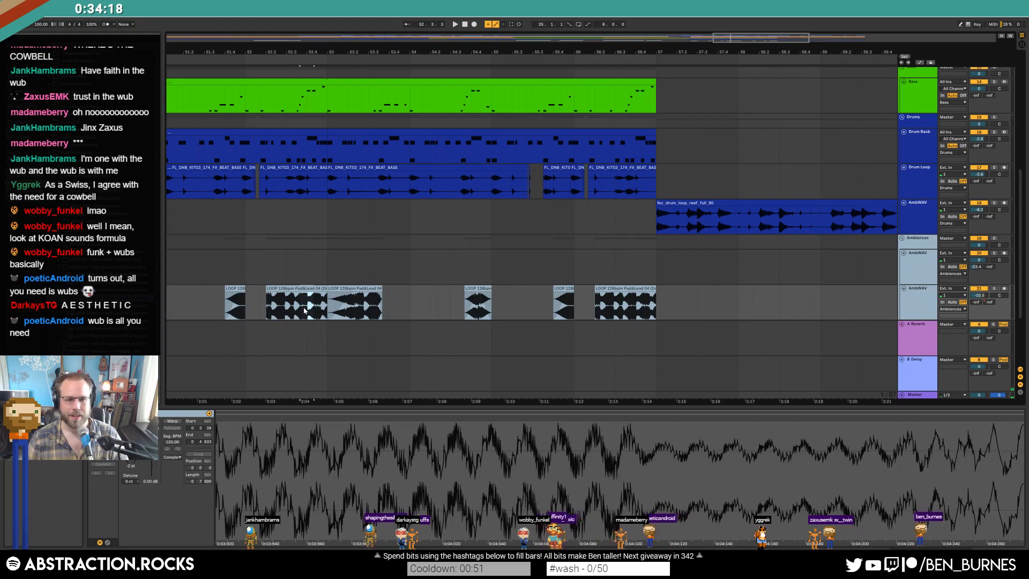
click(423, 299)
key(ctrl+v)
click(445, 298)
key(ctrl+v)
- Play the two pasted pad slices and change their transposition together
click(417, 299)
key(space)
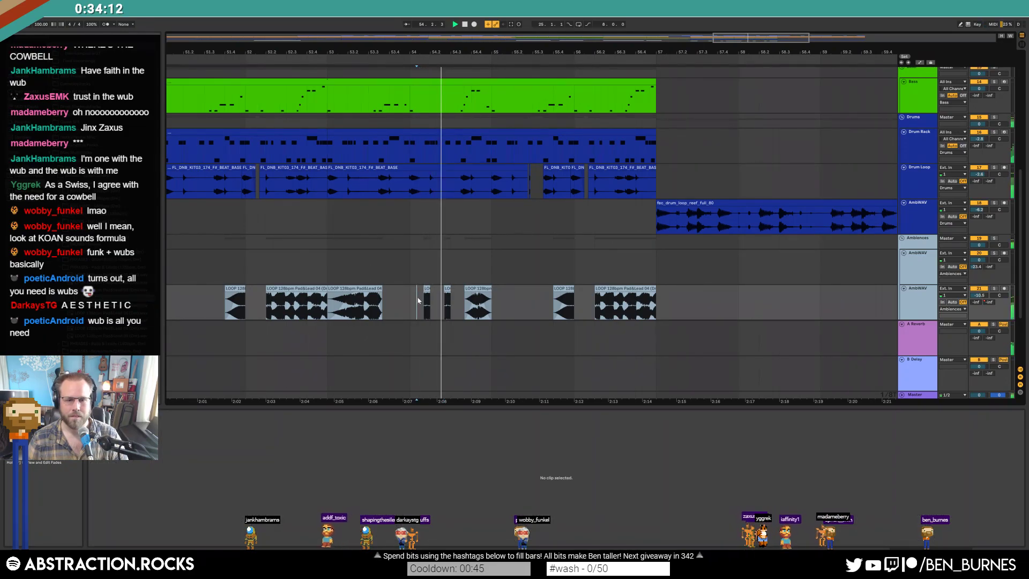
drag(428, 296, 452, 295)
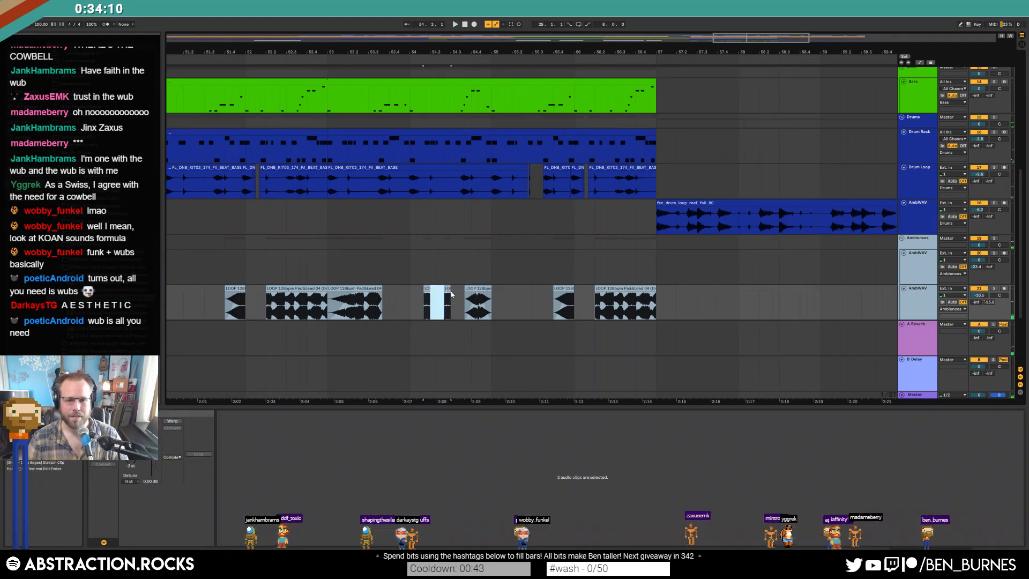
click(155, 468)
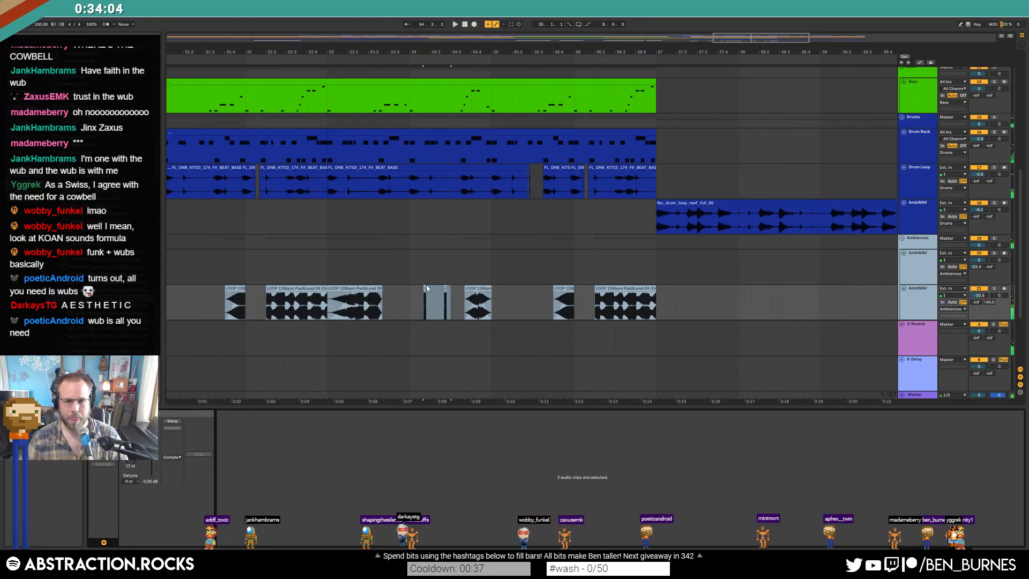
- Place the second pad slice at beat 54.2 and paste another copy about two-thirds of a beat after it
click(436, 306)
key(plus)
key(plus)
click(455, 289)
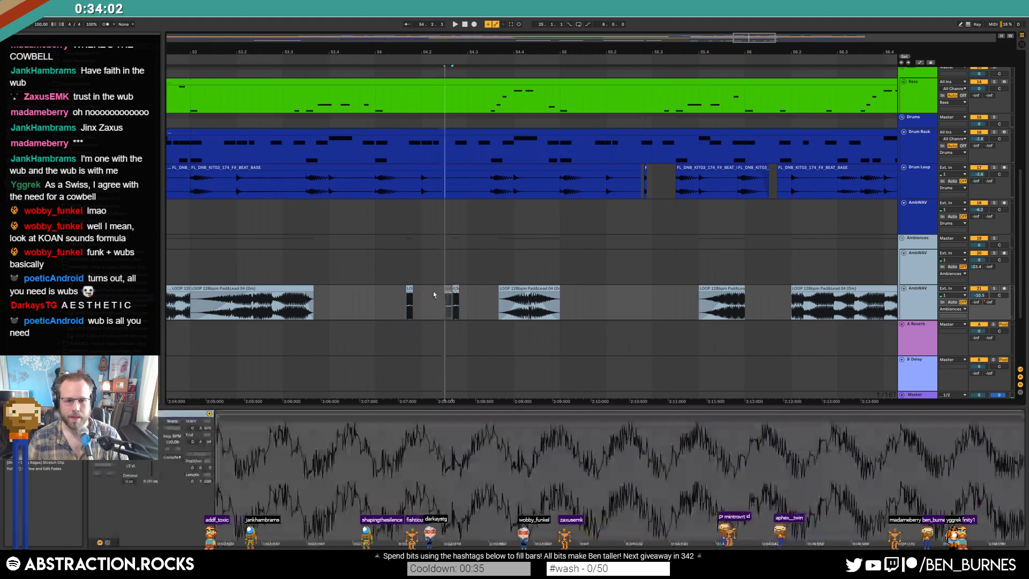
mouse_move(423, 294)
mouse_down()
mouse_move(466, 291)
mouse_move(422, 290)
mouse_up()
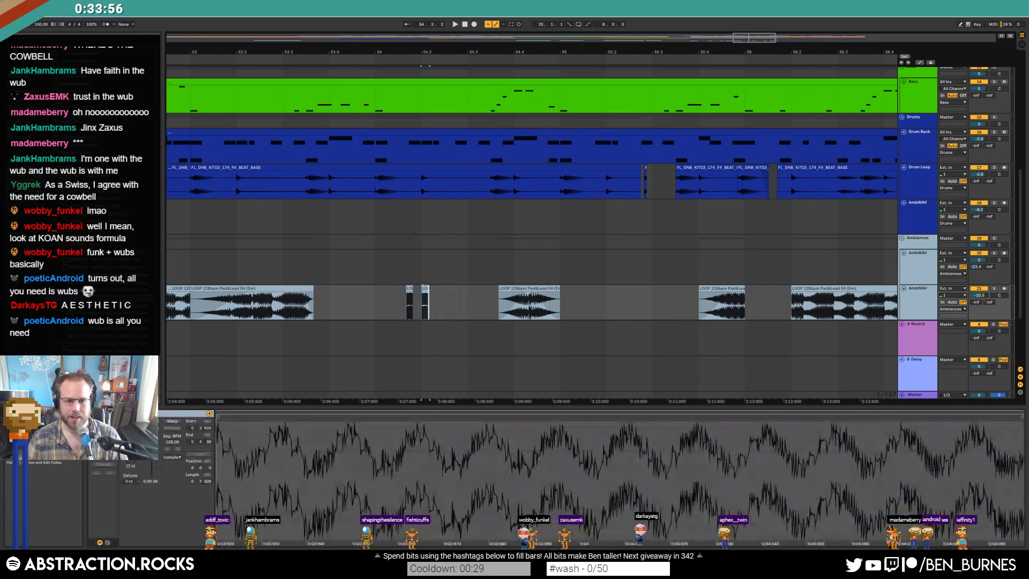
click(455, 295)
key(ctrl+v)
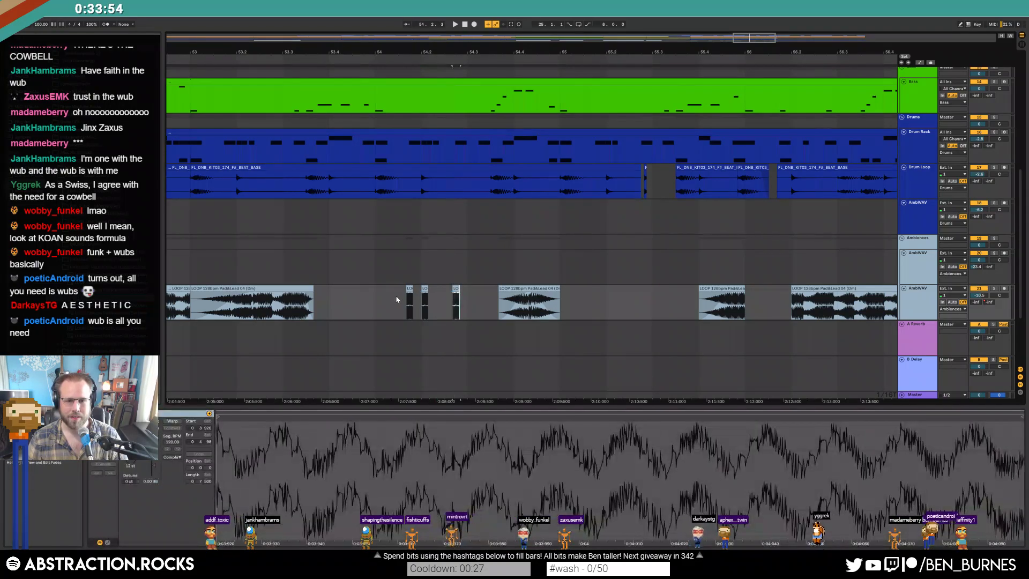
- Play the slices from bar 54 and shift the first one to about 54.1.4, directly before the second slice
click(381, 298)
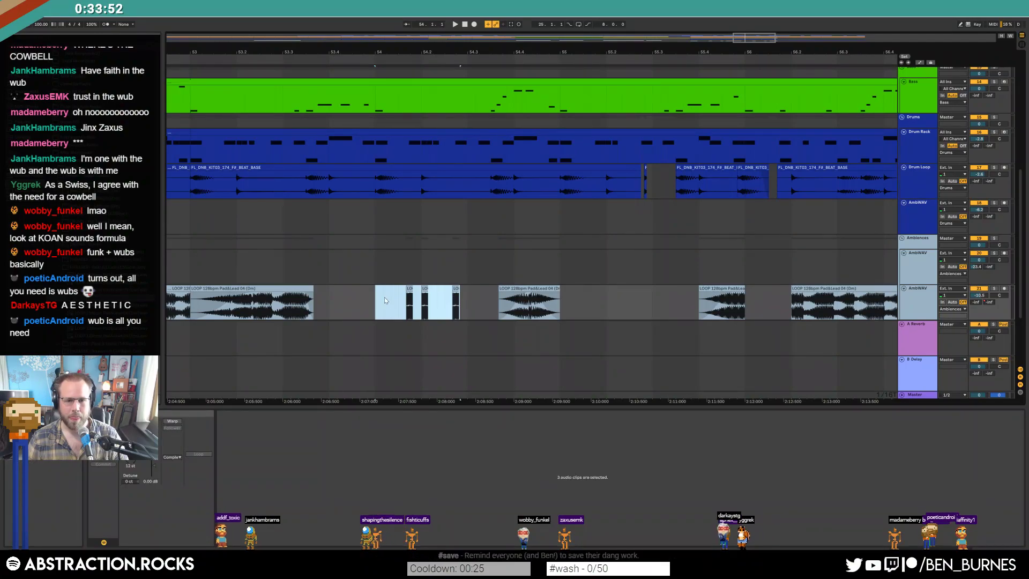
key(space)
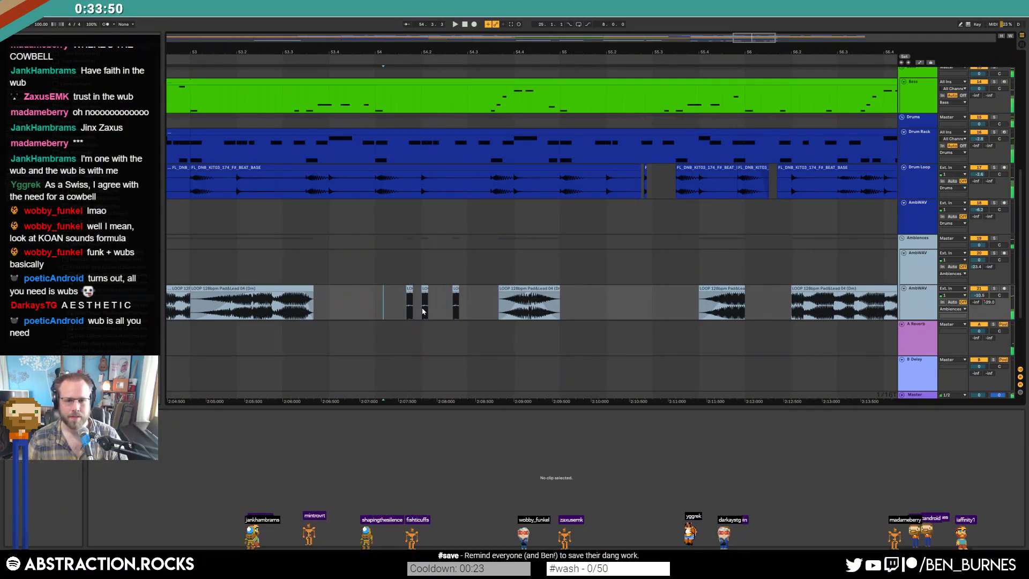
scroll(428, 293, up, 4)
scroll(371, 304, down, 2)
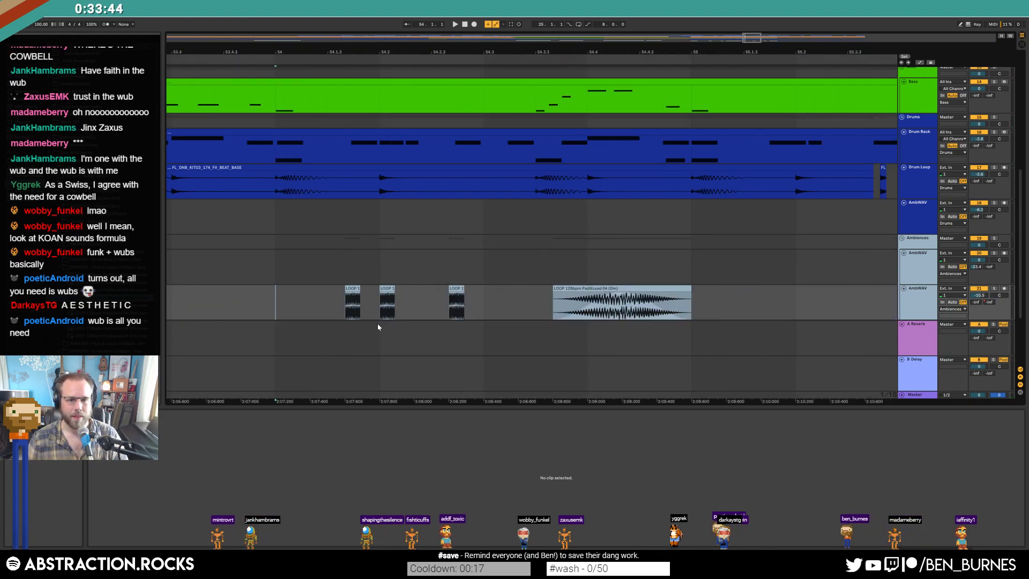
click(353, 299)
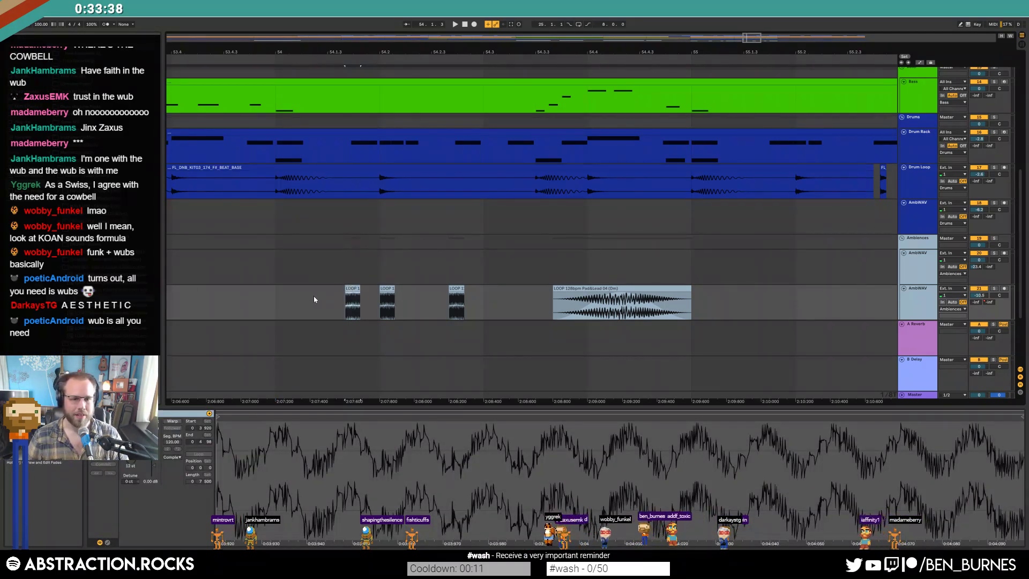
click(315, 299)
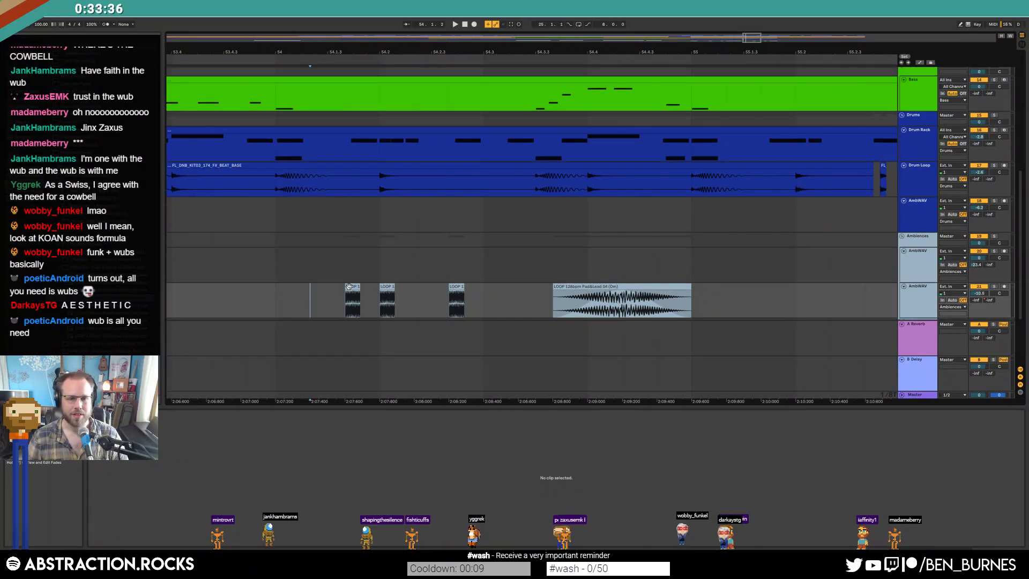
drag(352, 287, 369, 287)
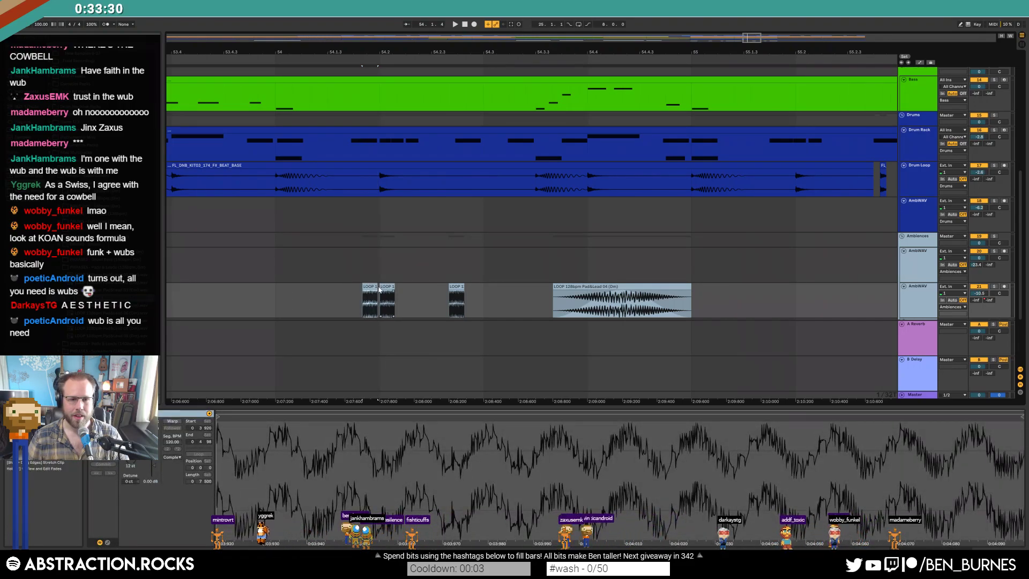
- Shorten the first pad slice before beat 54.2 to about half its length and play the slices
drag(377, 288, 369, 288)
click(344, 299)
key(space)
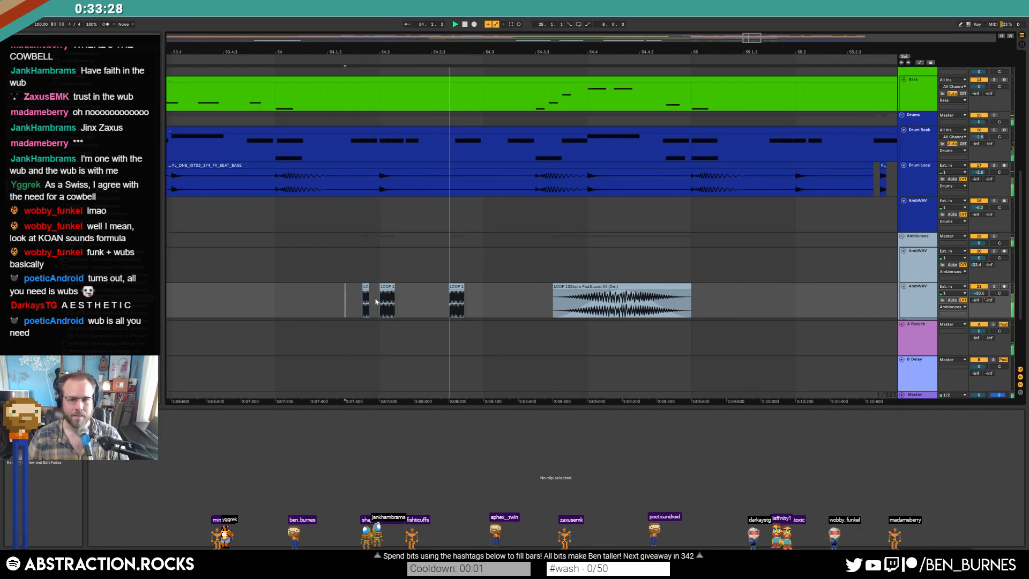
- Move the third pad slice about a third of a beat earlier, play it, and place a shortened copy just before beat 54.3
drag(462, 285, 428, 285)
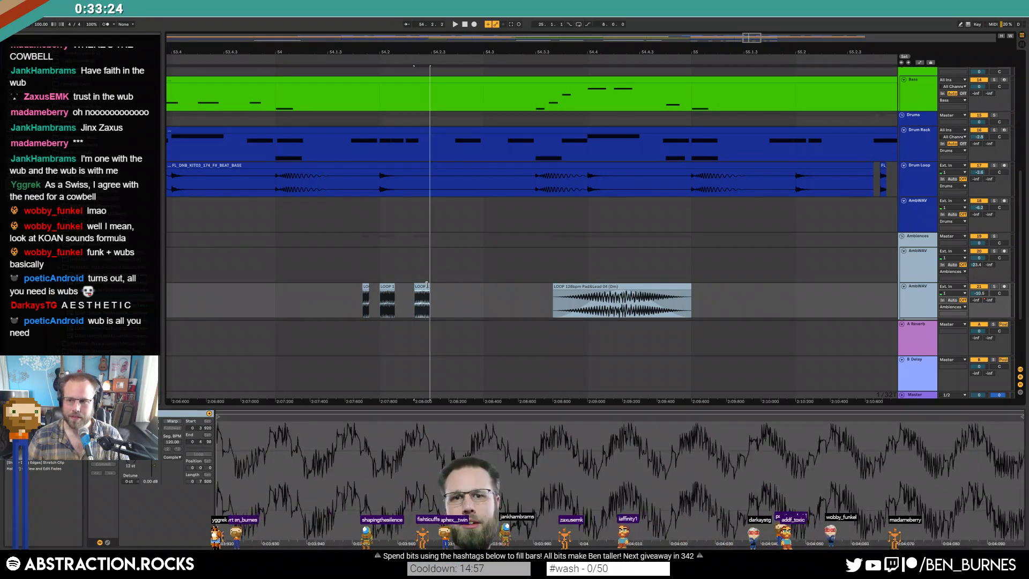
click(301, 296)
click(267, 295)
key(space)
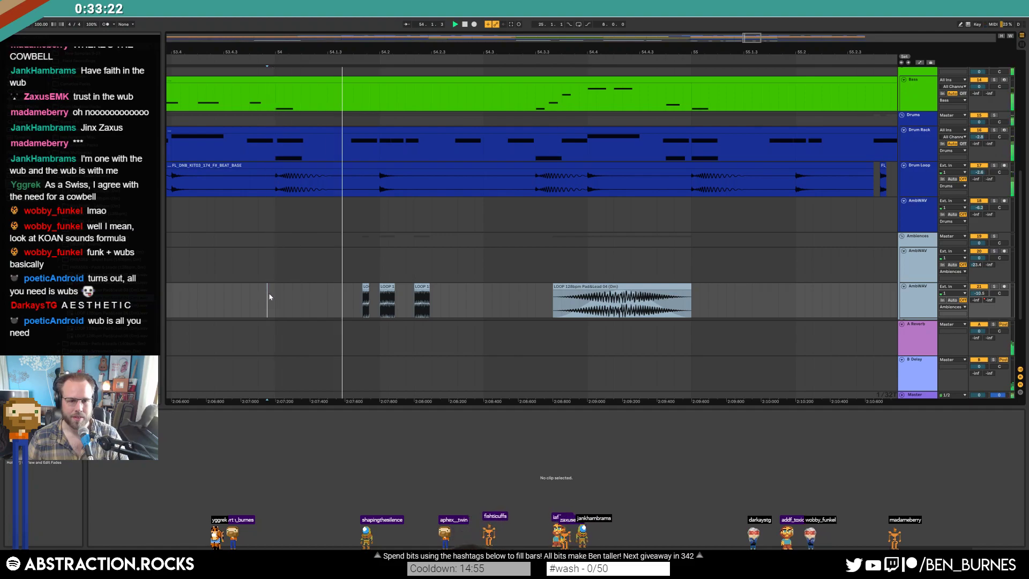
drag(423, 294, 474, 287)
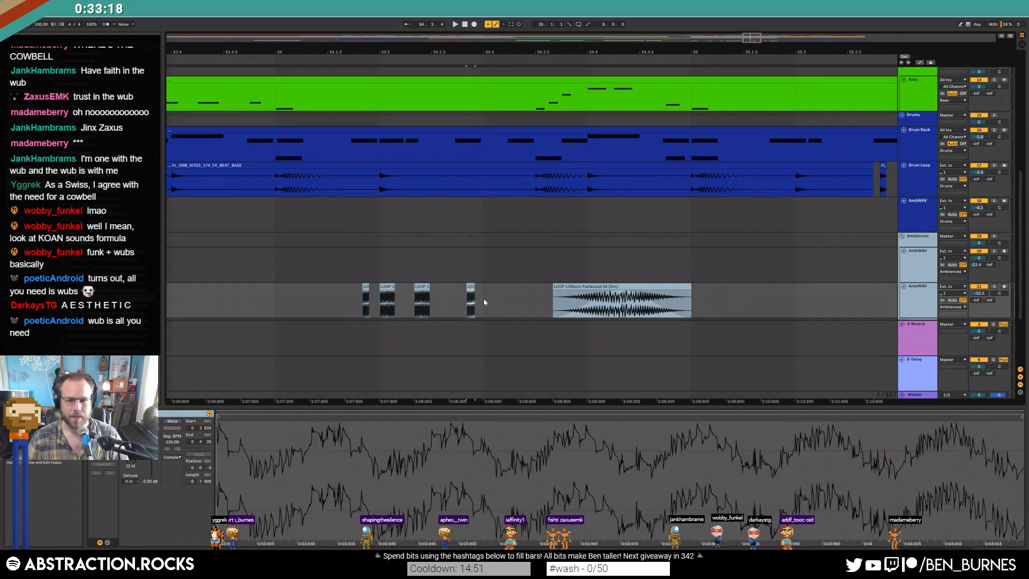
click(485, 300)
- Automate the B-Delay send to ramp up across the short pad slices, peaking just before beat 54.3, and play from bar 54
scroll(343, 289, down, 8)
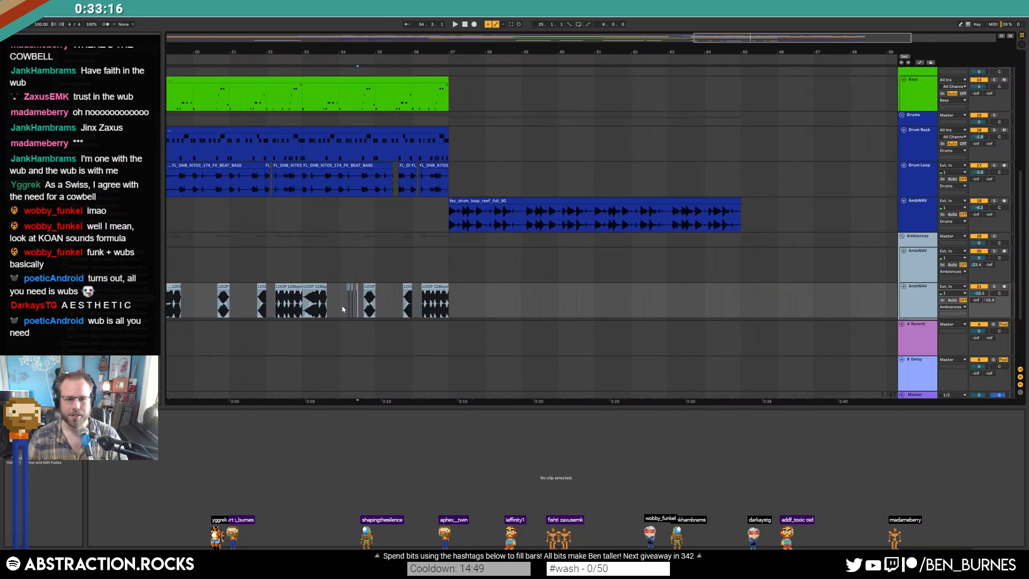
scroll(344, 300, up, 5)
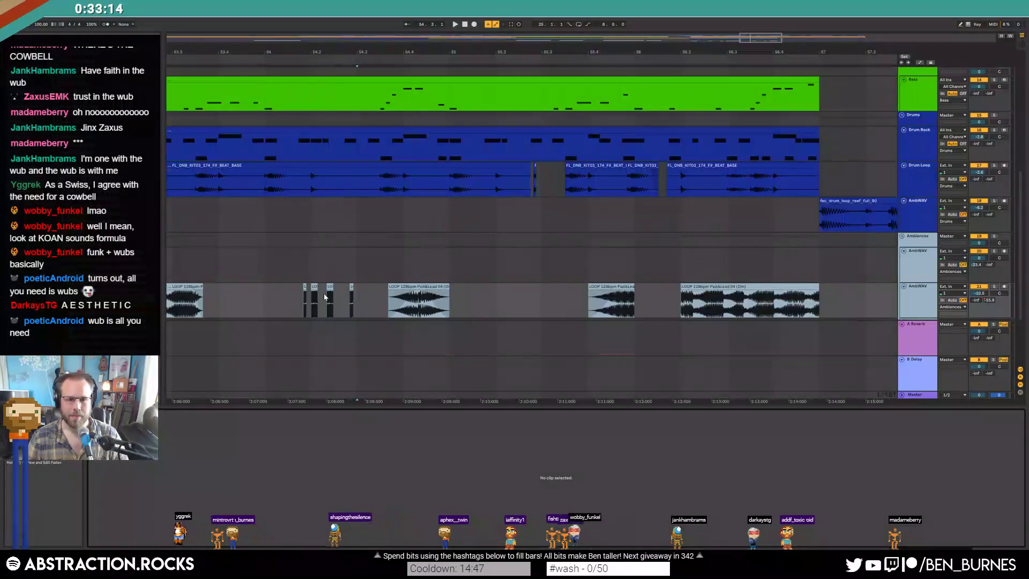
key(a)
drag(357, 319, 354, 294)
key(space)
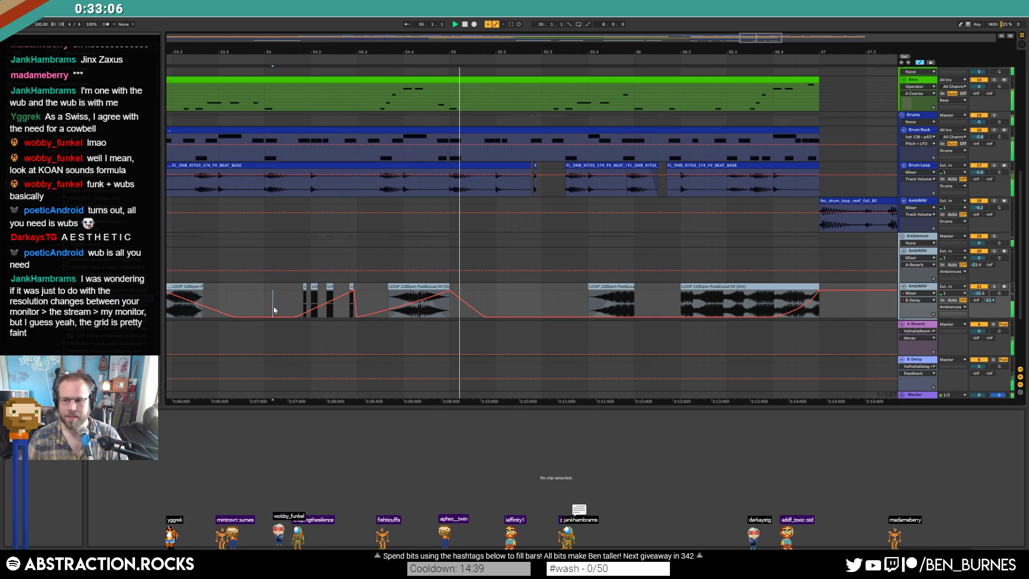
scroll(273, 310, down, 5)
scroll(275, 318, up, 3)
key(space)
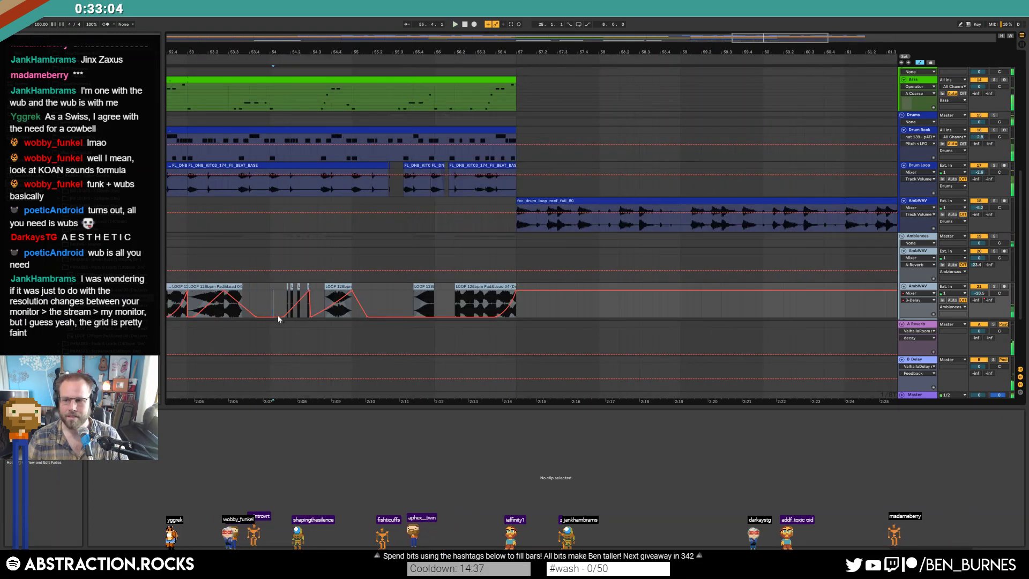
- Open the Look/Feel preferences and try out the Color Intensity setting
click(416, 144)
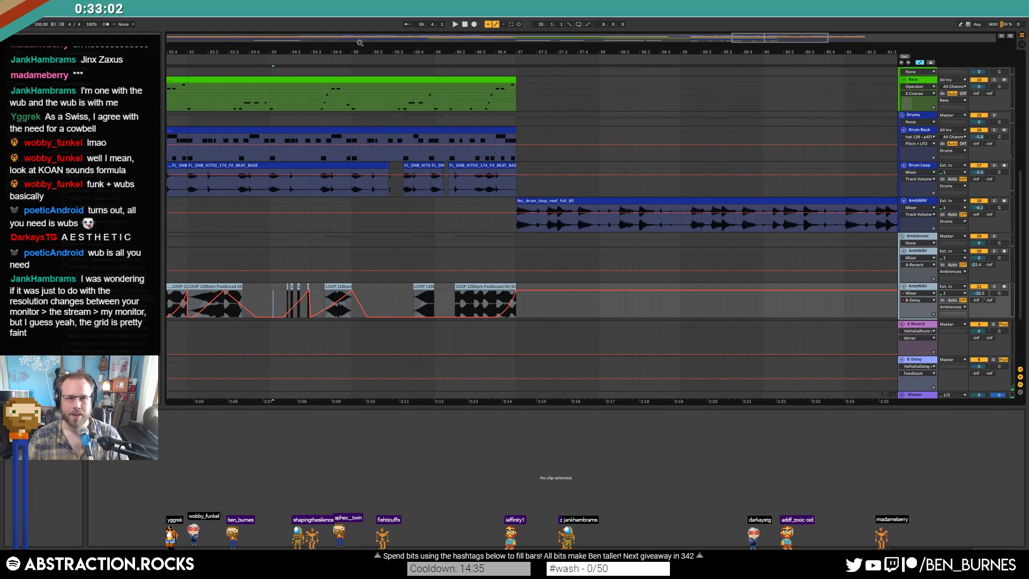
click(64, 13)
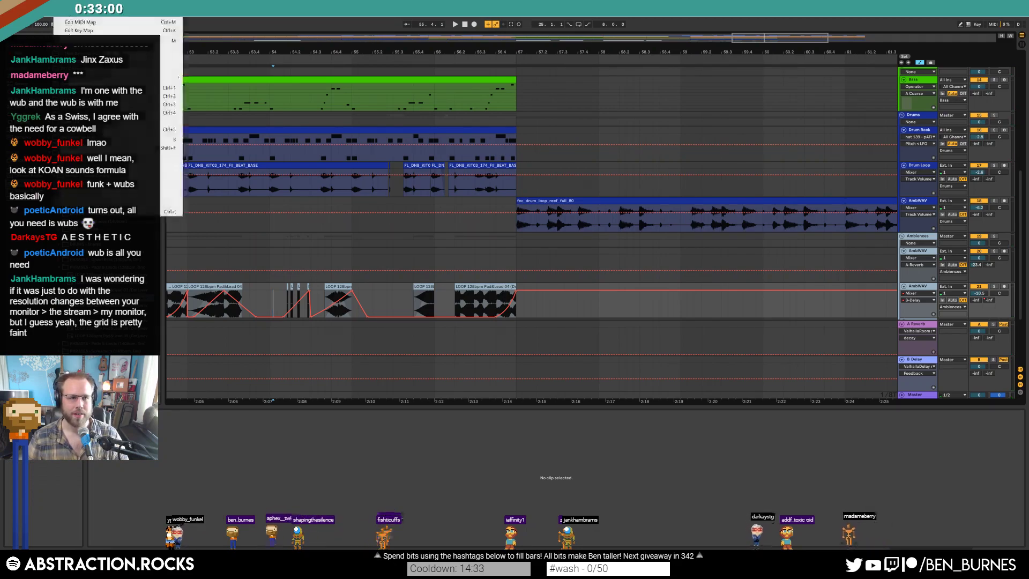
click(107, 212)
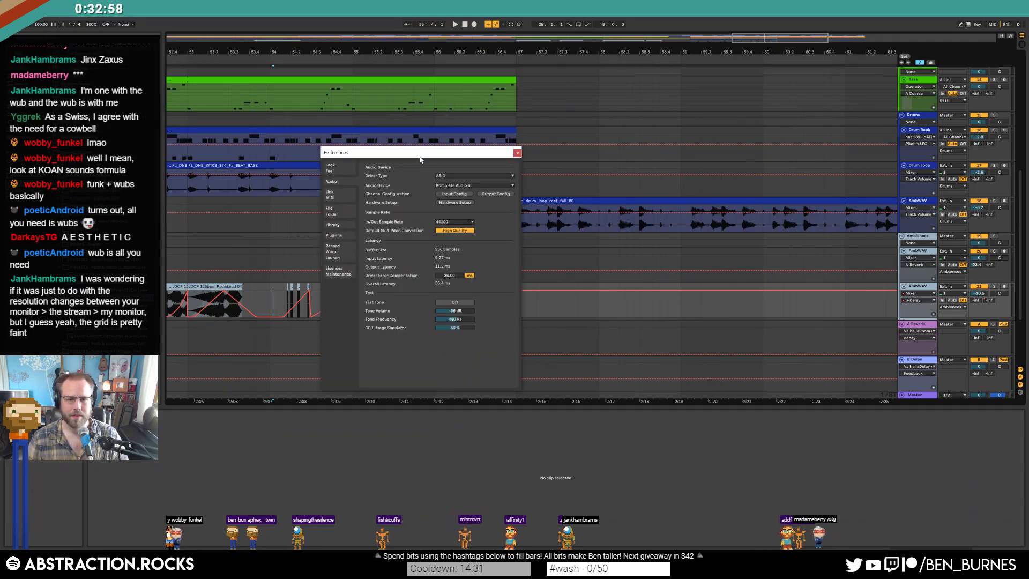
drag(421, 160, 456, 157)
click(373, 169)
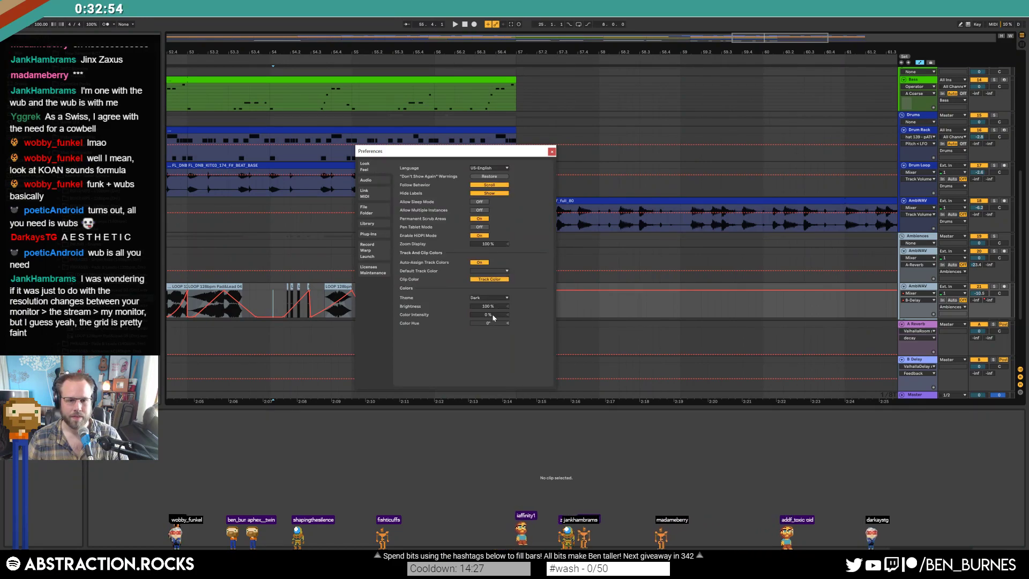
drag(489, 314, 489, 261)
drag(489, 315, 493, 320)
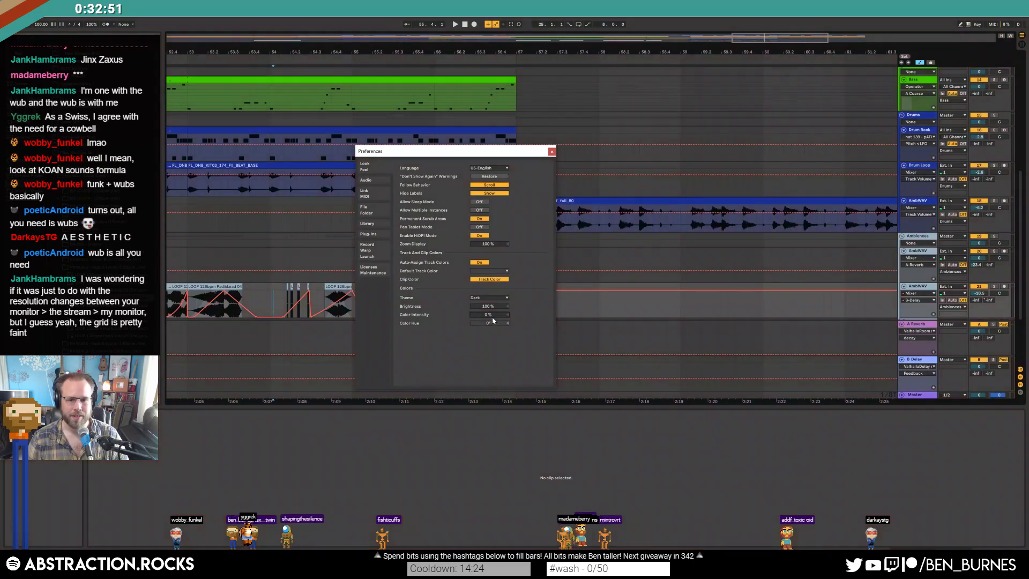
- Try the default track color, Color Hue and Brightness options, reset Brightness to 100 %, and close the preferences
click(494, 271)
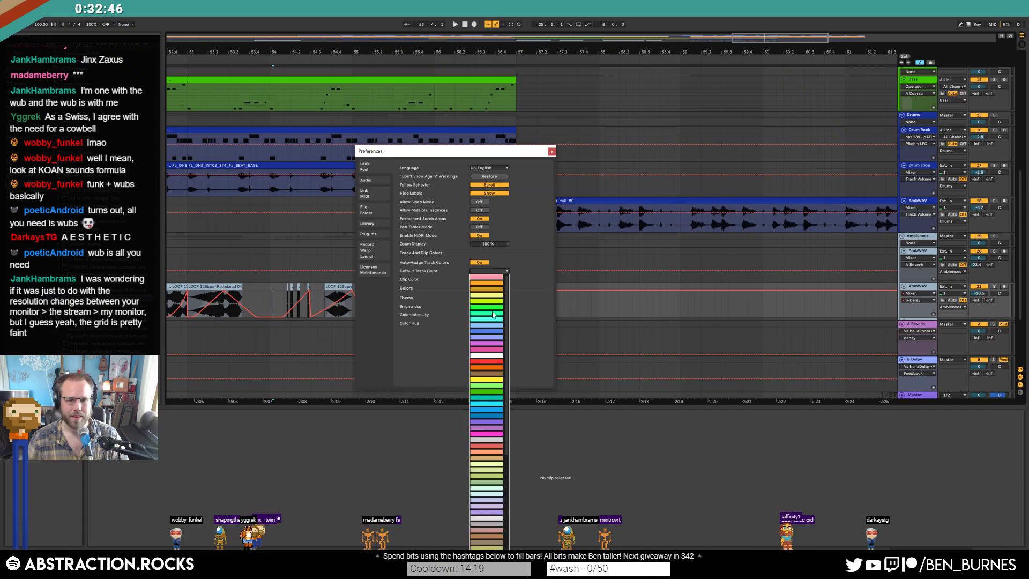
click(509, 255)
click(502, 271)
click(510, 299)
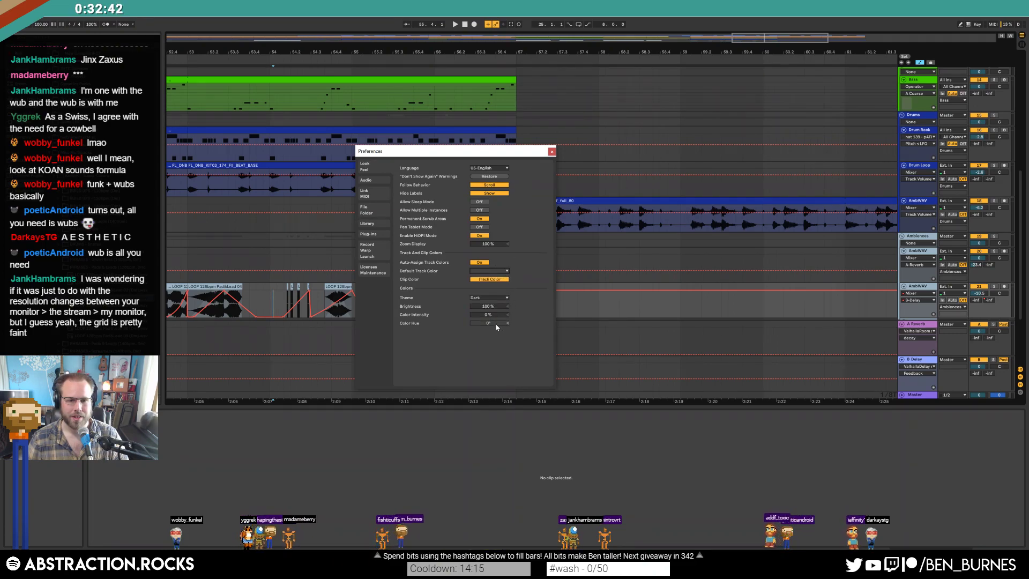
drag(495, 323, 496, 386)
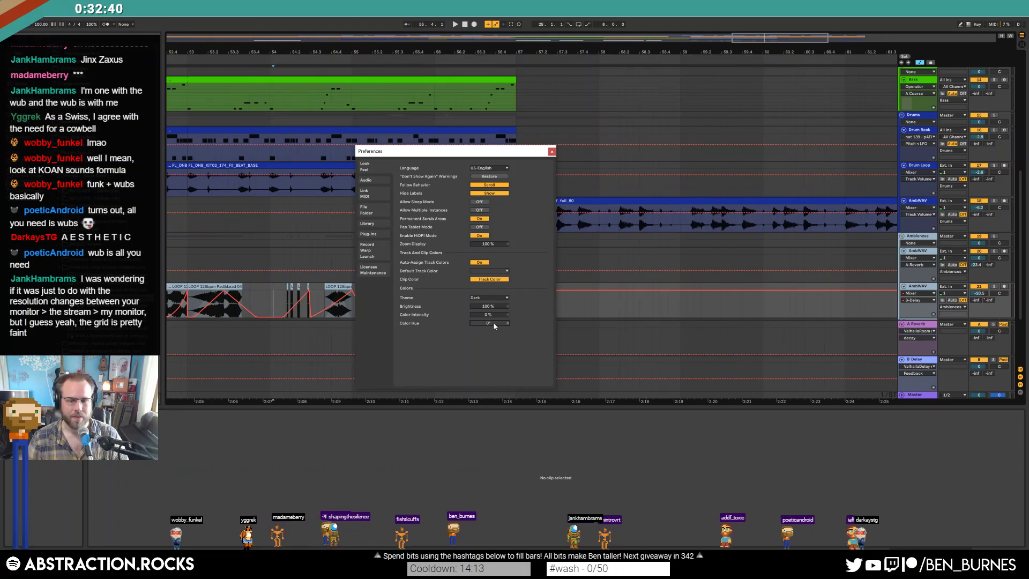
drag(492, 307, 489, 268)
double_click(488, 307)
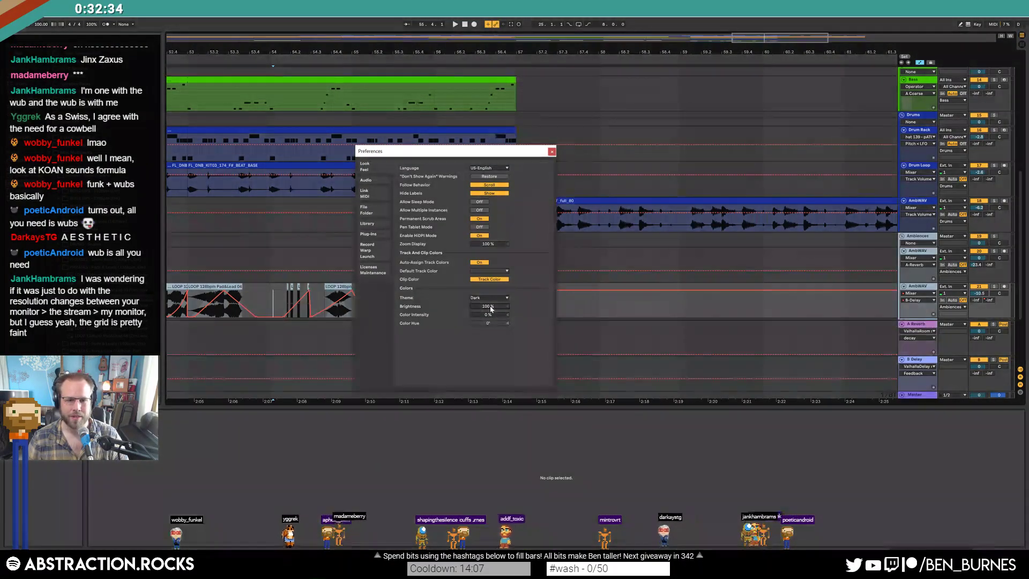
click(551, 152)
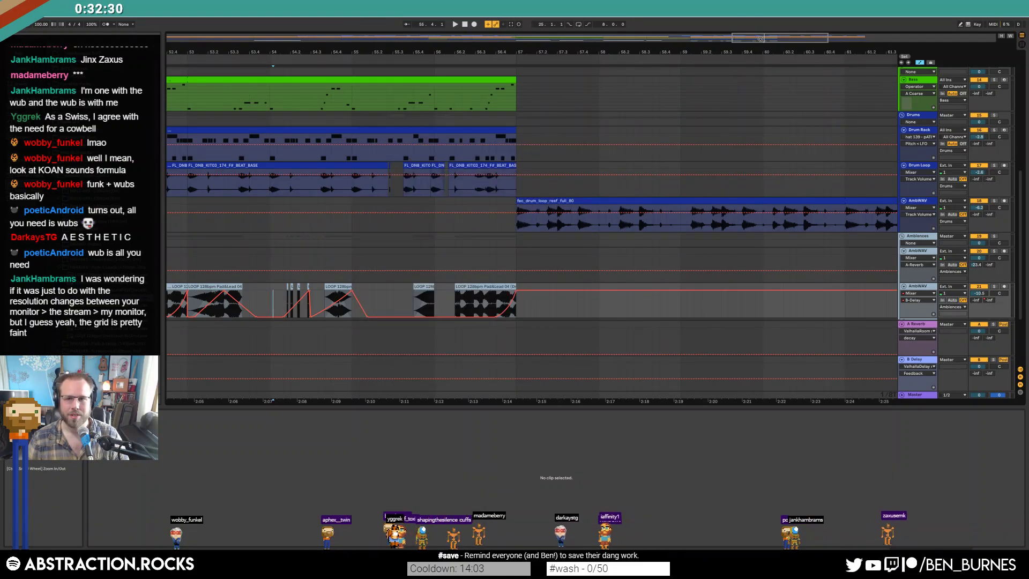
- Play from about bar 45 and cut a gap into the bar 49 pad clip, ending its first piece at about beat 49.2
drag(384, 52, 383, 78)
scroll(356, 304, down, 6)
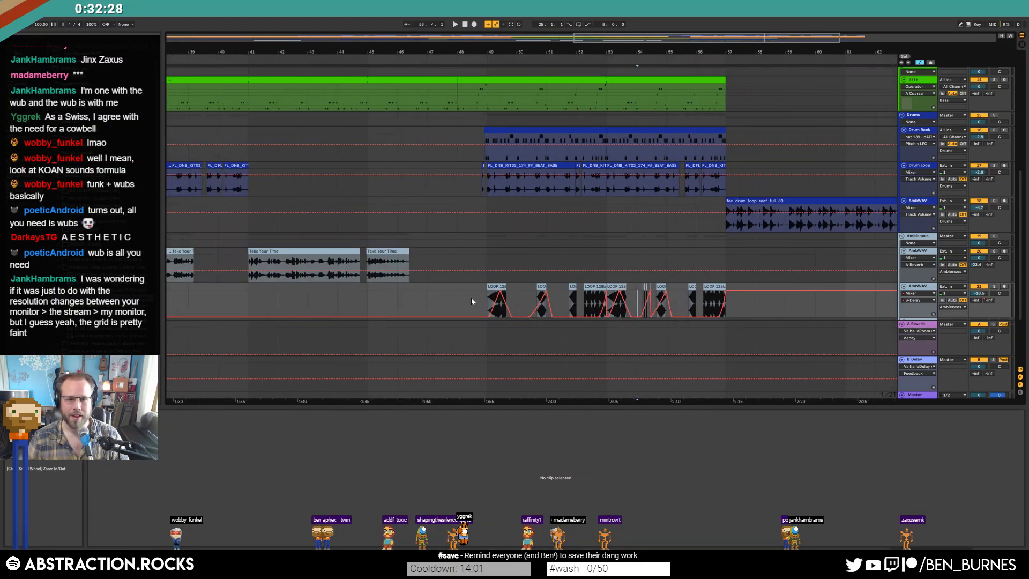
key(a)
key(space)
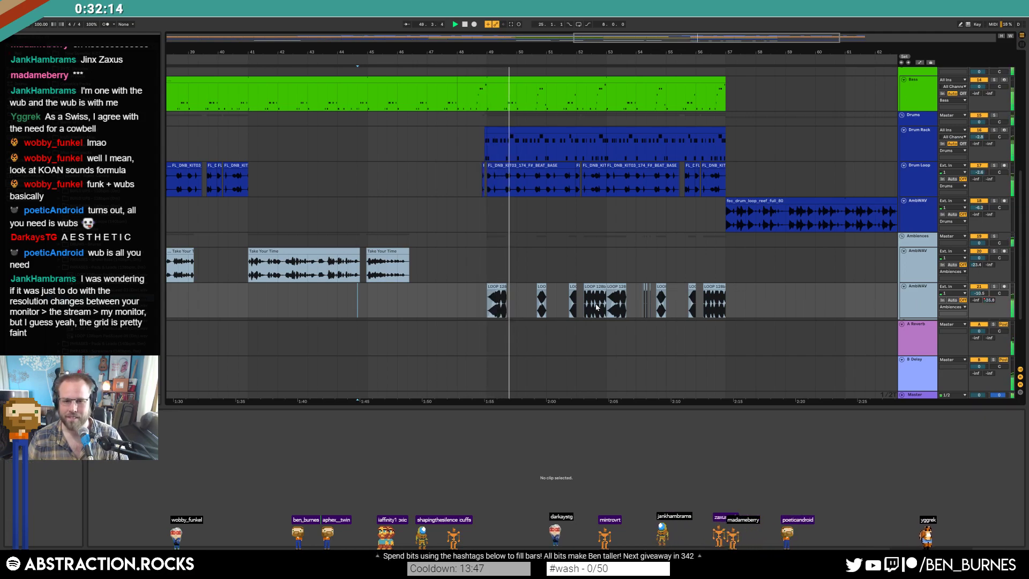
scroll(502, 301, up, 5)
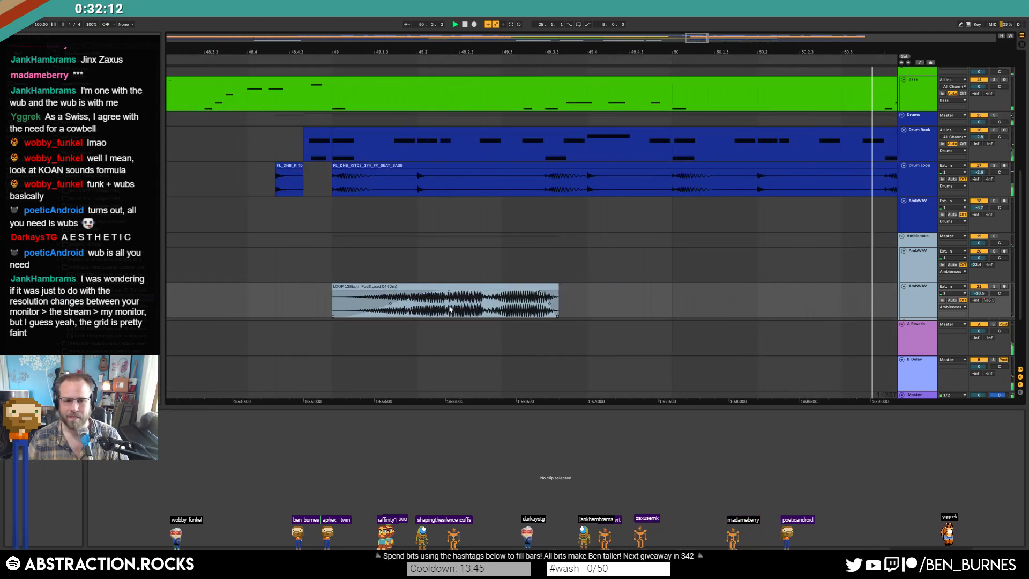
drag(446, 310, 486, 308)
key(Delete)
click(333, 299)
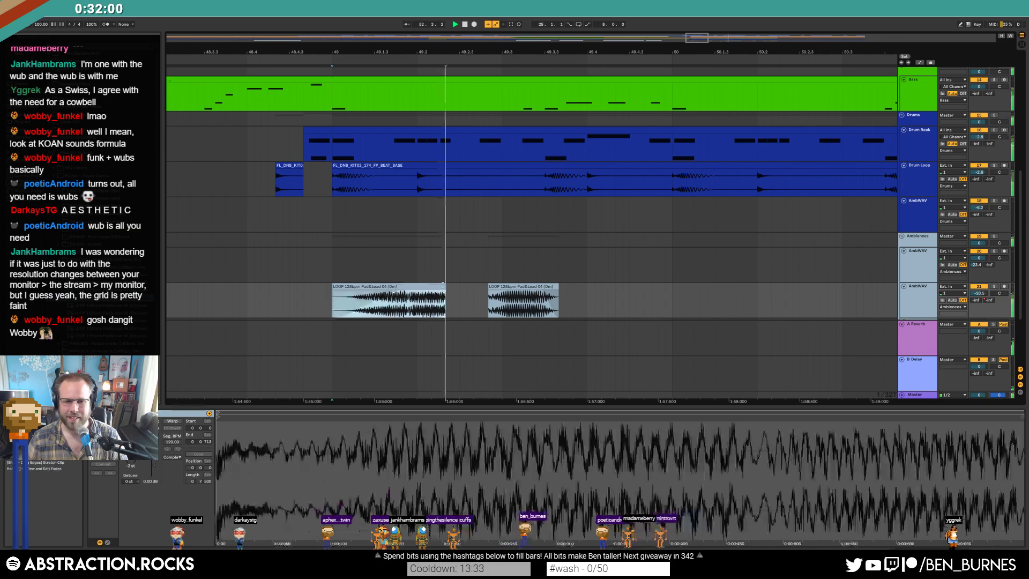
drag(445, 289, 412, 284)
- Play on to bar 57 and delete the last pad clip's middle section, from just before beat 56.3 to beat 56.4
scroll(469, 286, down, 5)
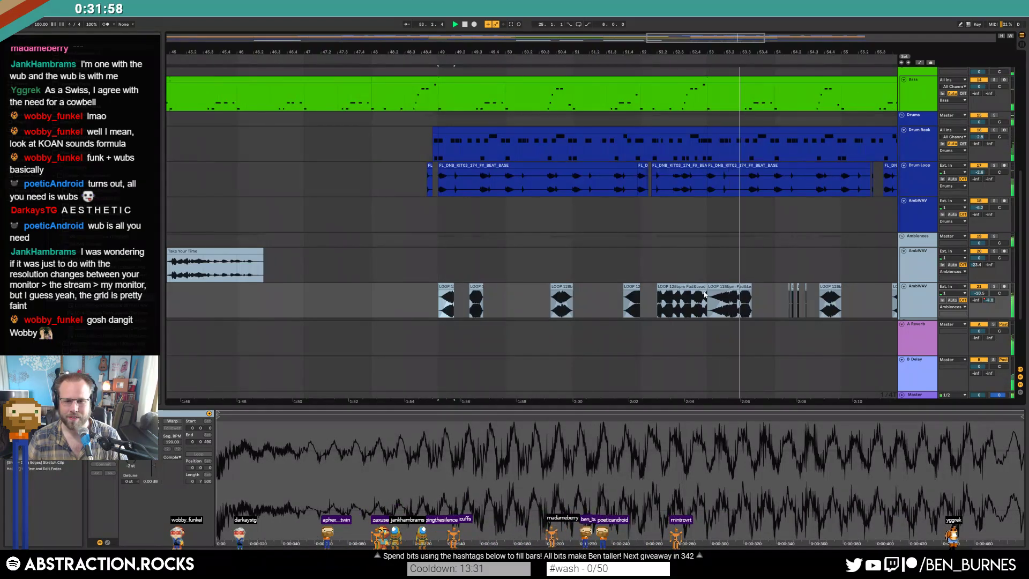
drag(691, 37, 711, 37)
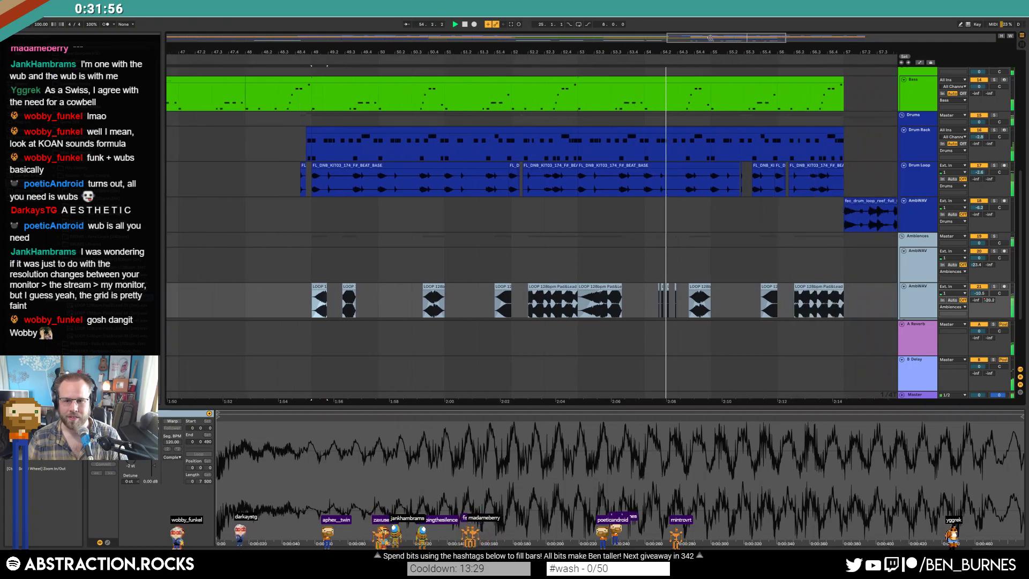
scroll(682, 299, up, 3)
scroll(682, 297, down, 3)
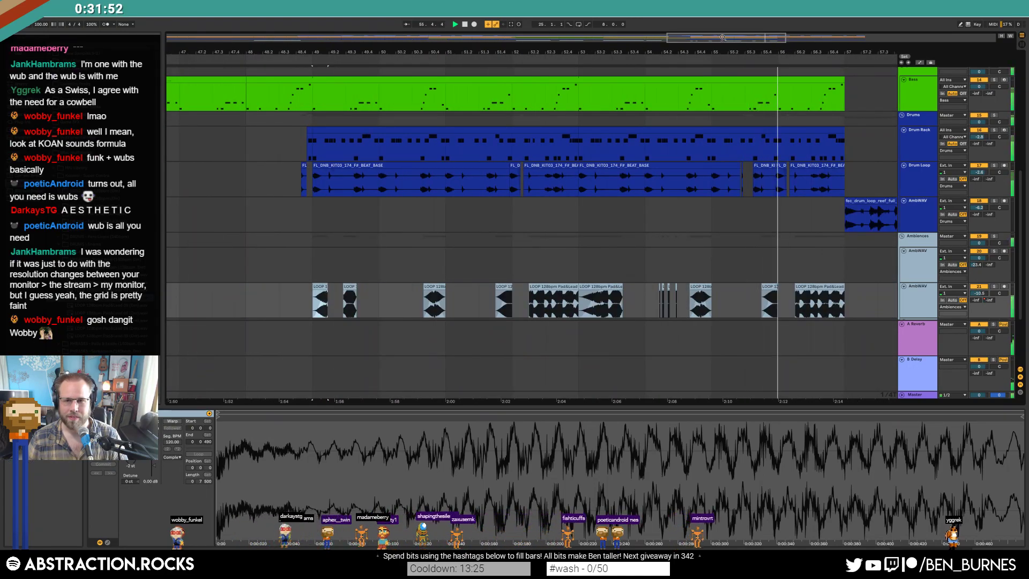
drag(723, 37, 737, 37)
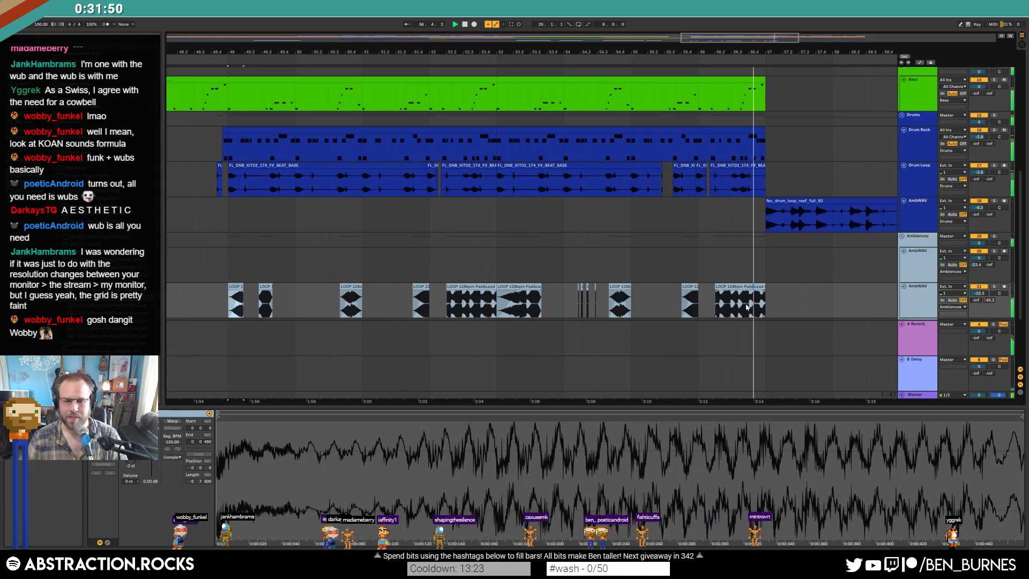
key(space)
scroll(761, 310, up, 1)
scroll(767, 305, down, 1)
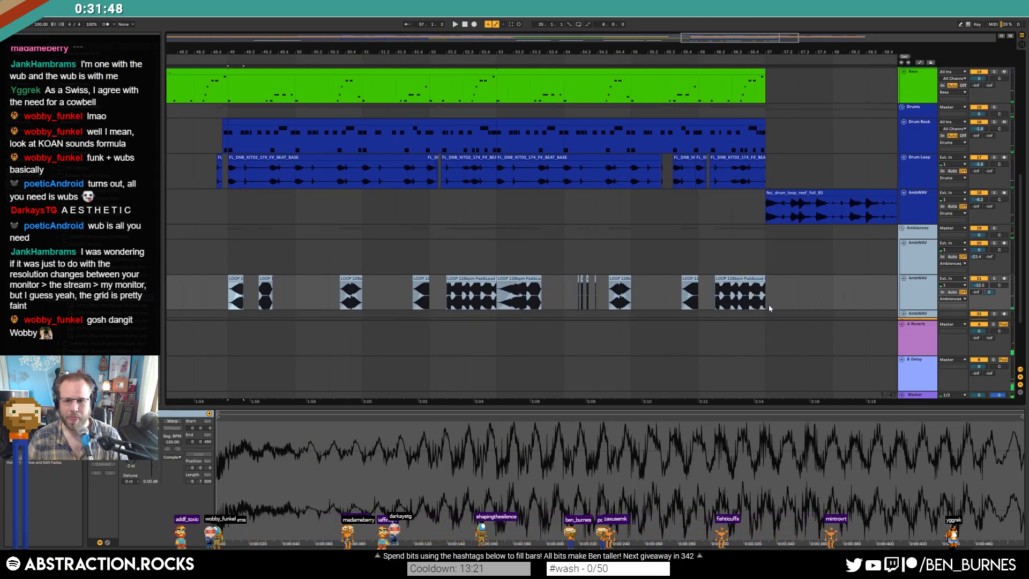
scroll(769, 304, up, 5)
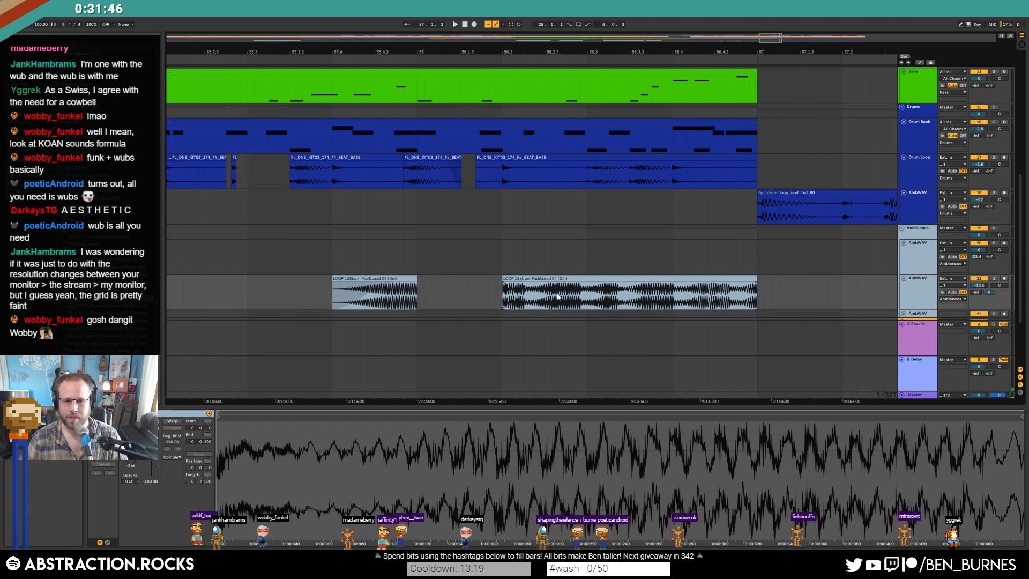
drag(586, 296, 673, 298)
key(Delete)
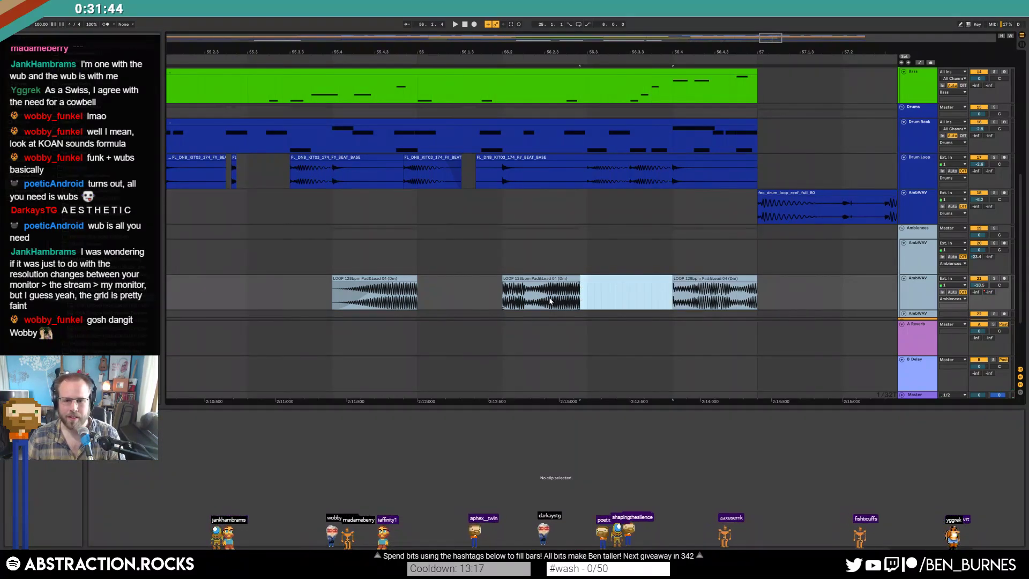
- Copy a short slice of the pad piece at beat 56.2 and paste it into the gap just after beat 56.3
click(545, 298)
click(559, 298)
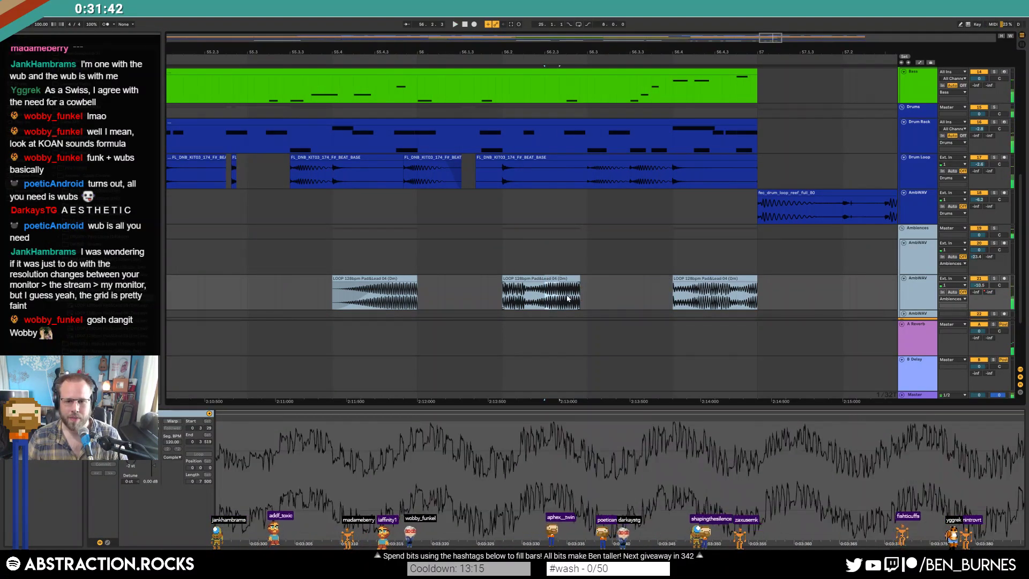
drag(544, 296, 557, 296)
click(605, 295)
key(ctrl+v)
drag(615, 279, 609, 293)
- Duplicate the pasted pad slice twice so it repeats about every third of a beat up to beat 56.4
scroll(645, 285, up, 2)
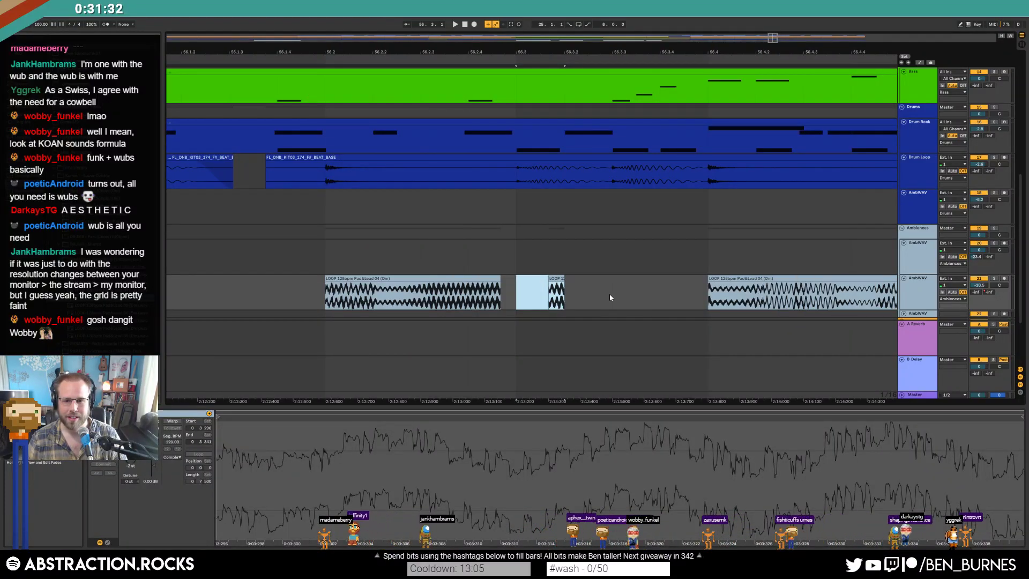
key(ctrl+1)
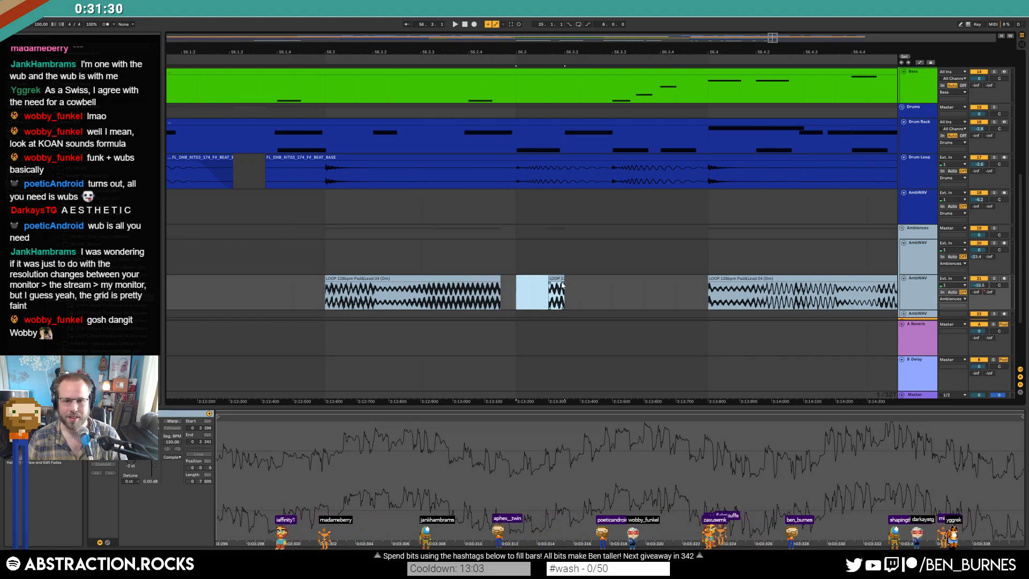
click(518, 285)
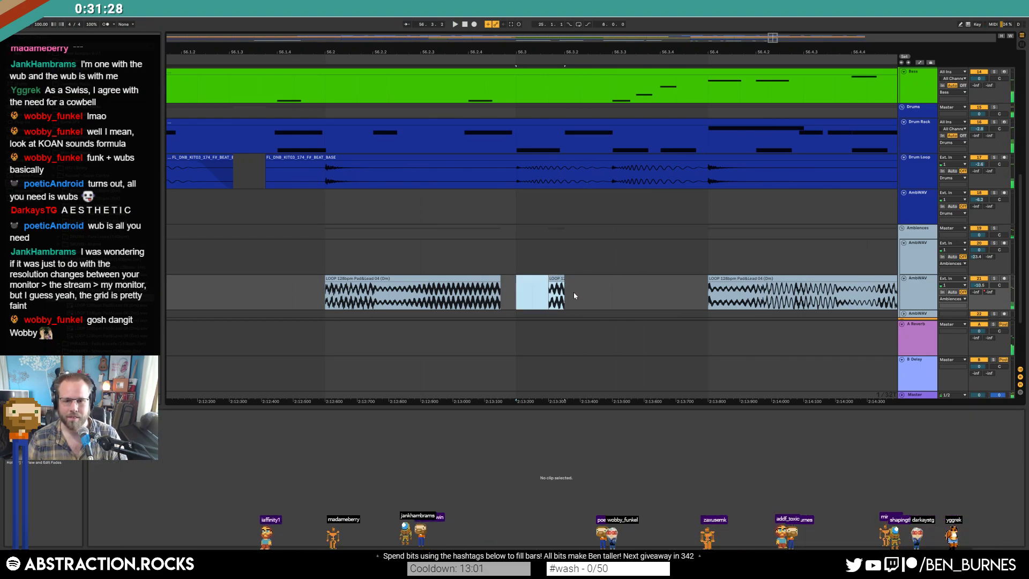
key(ctrl+d)
key(ctrl+d)
- Move the second short pad slice after beat 56.3 directly behind the first, shift the third slightly earlier, and listen to the rhythm
click(521, 304)
key(space)
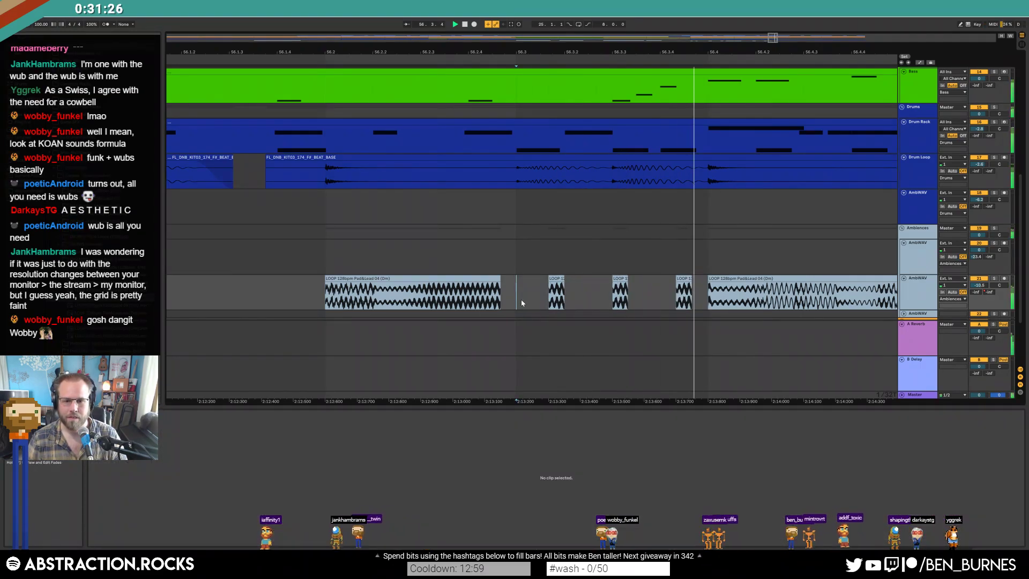
click(617, 285)
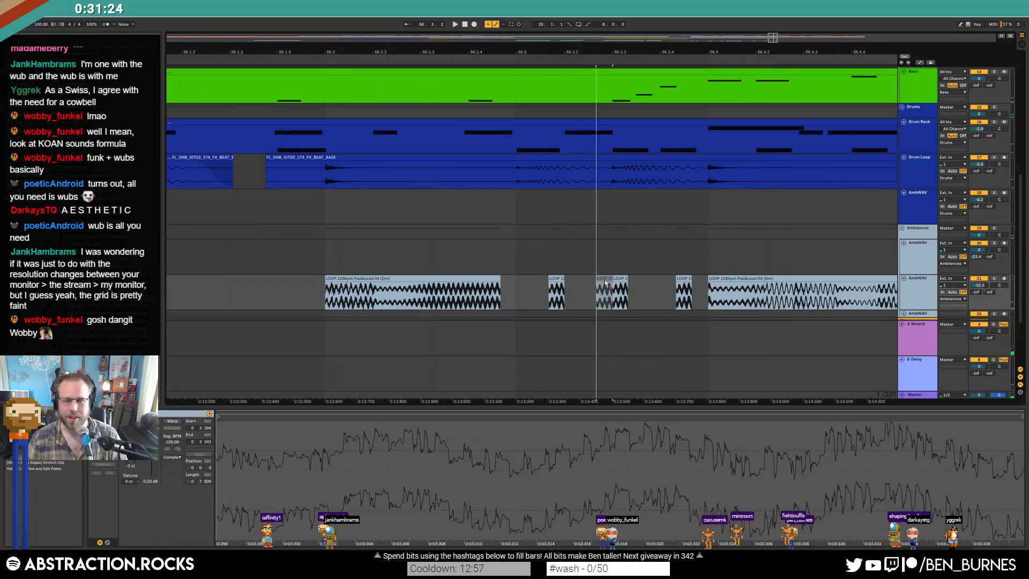
mouse_move(685, 281)
mouse_down()
mouse_move(538, 278)
mouse_move(559, 281)
mouse_up()
click(499, 290)
key(space)
key(space)
key(space)
key(space)
key(space)
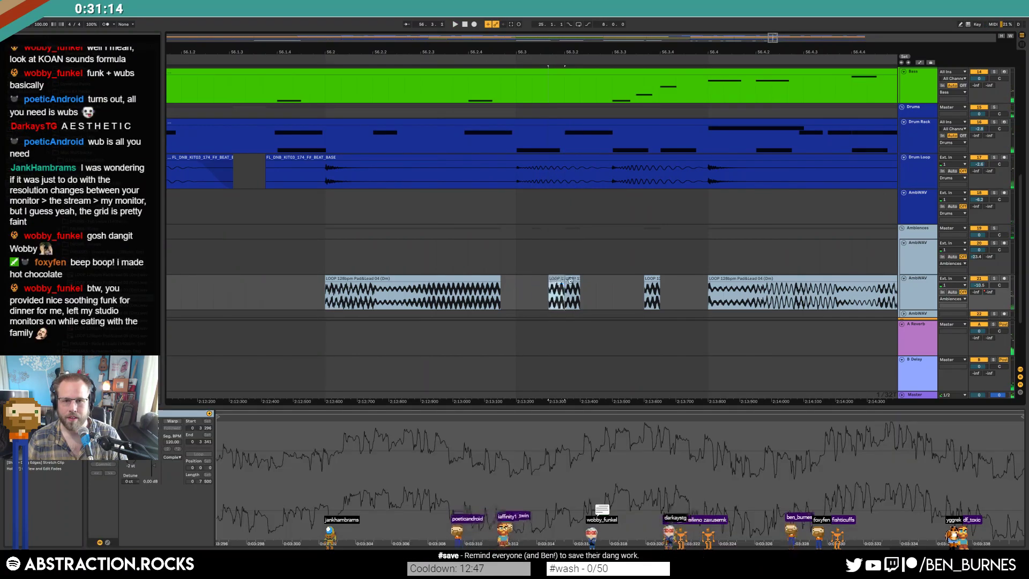
- Rearrange the three short pad slices to start just after beat 56.3.2, at 56.3.3 and at 56.3.4
click(570, 280)
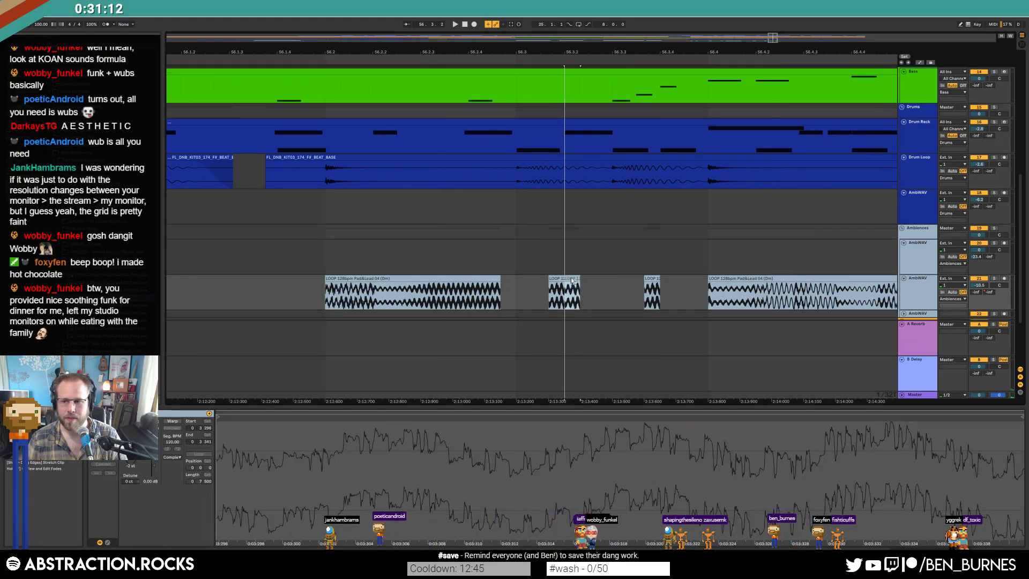
key(ctrl+e)
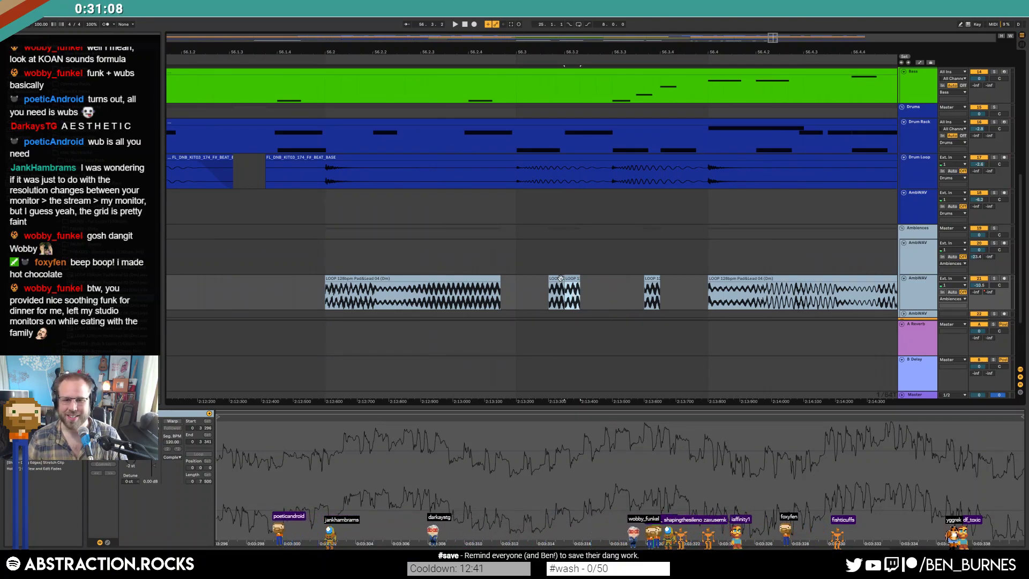
drag(563, 278, 556, 278)
click(492, 290)
click(552, 279)
key(Delete)
key(ctrl+2)
drag(573, 279, 589, 279)
mouse_move(652, 280)
mouse_down()
mouse_move(621, 280)
mouse_move(690, 282)
mouse_move(675, 288)
mouse_up()
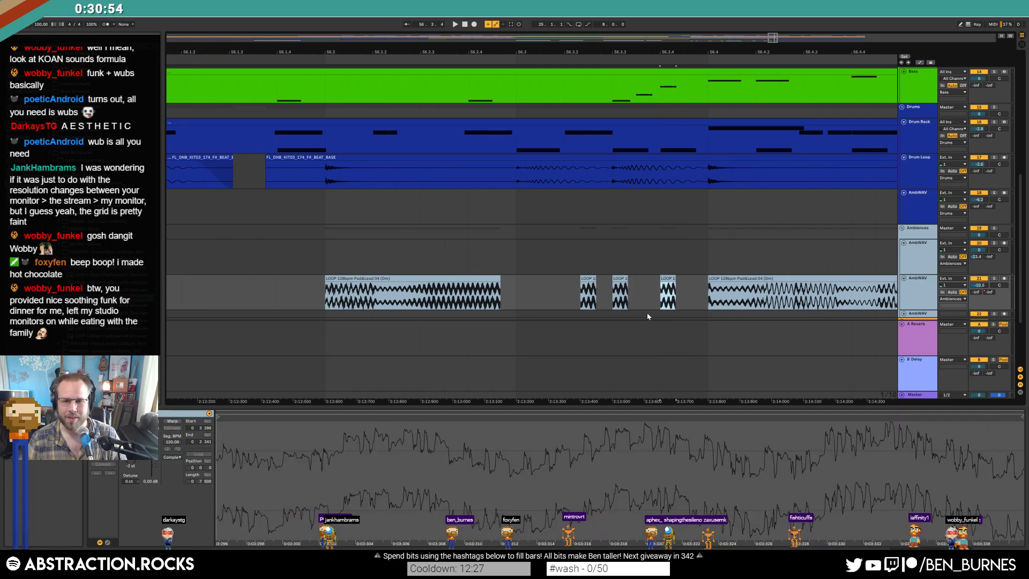
- Play the new slices and try trimming the start of the last pad piece to beat 56.4.2
click(513, 298)
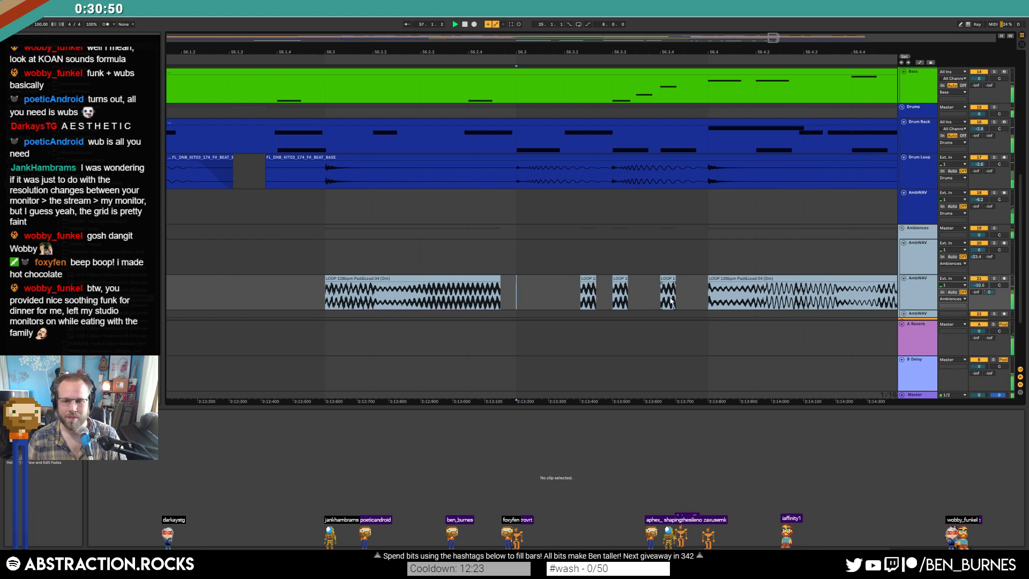
drag(709, 278, 739, 279)
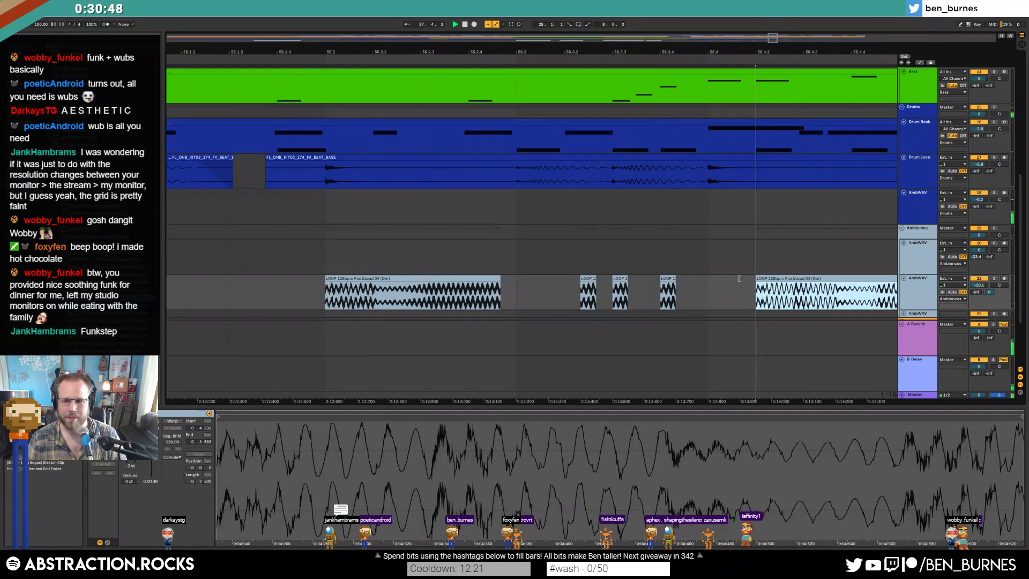
scroll(761, 288, down, 3)
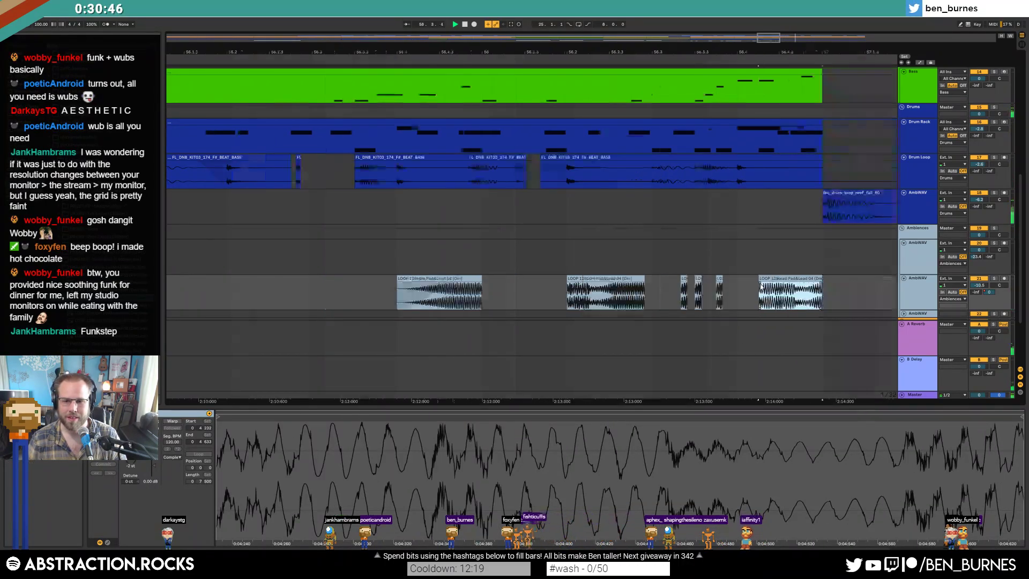
mouse_move(756, 280)
mouse_down()
mouse_move(741, 278)
mouse_move(757, 287)
mouse_up()
- Turn on Warp for the last pad piece at beat 56.4 and transpose it to 10 semitones
click(769, 278)
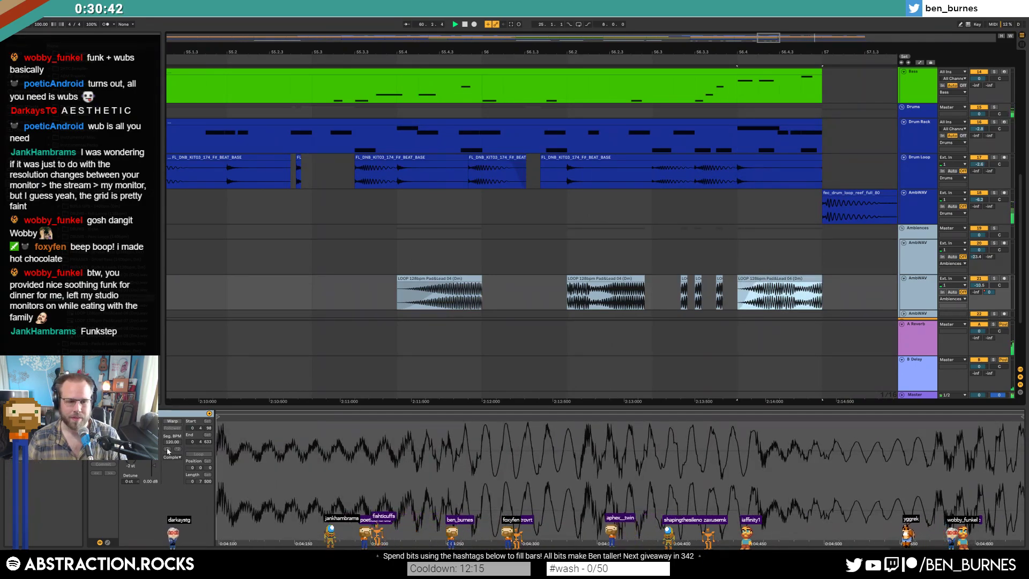
drag(127, 462, 127, 429)
key(space)
key(ctrl+z)
click(172, 421)
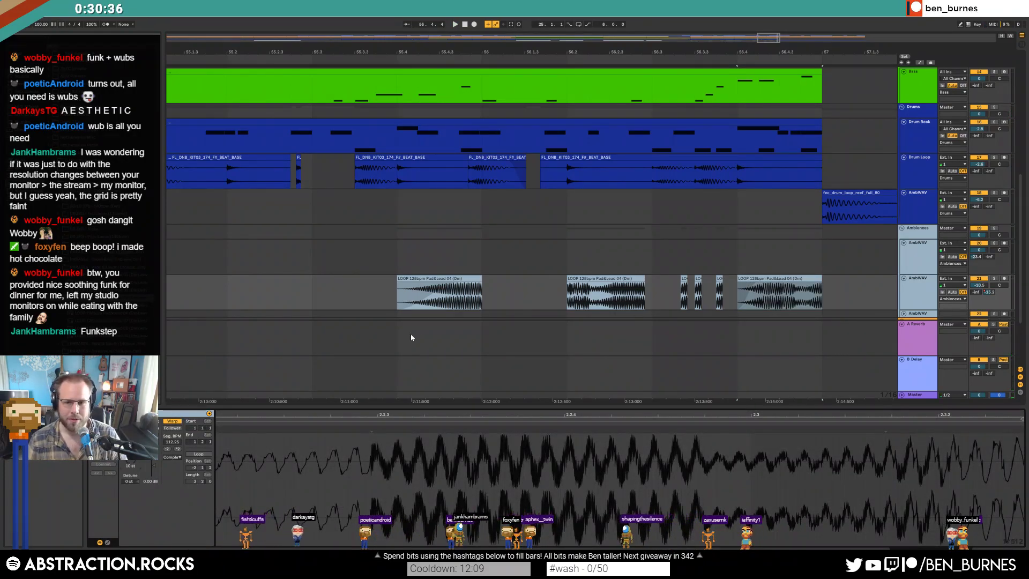
- Play the repitched ending, show the automation lanes, and listen to the pad section again from bar 49
key(space)
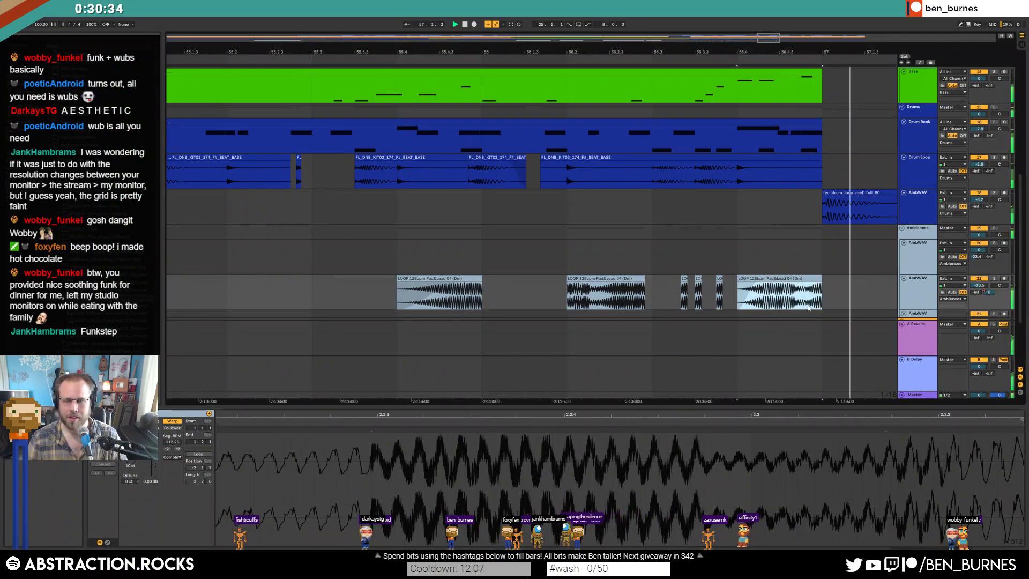
key(a)
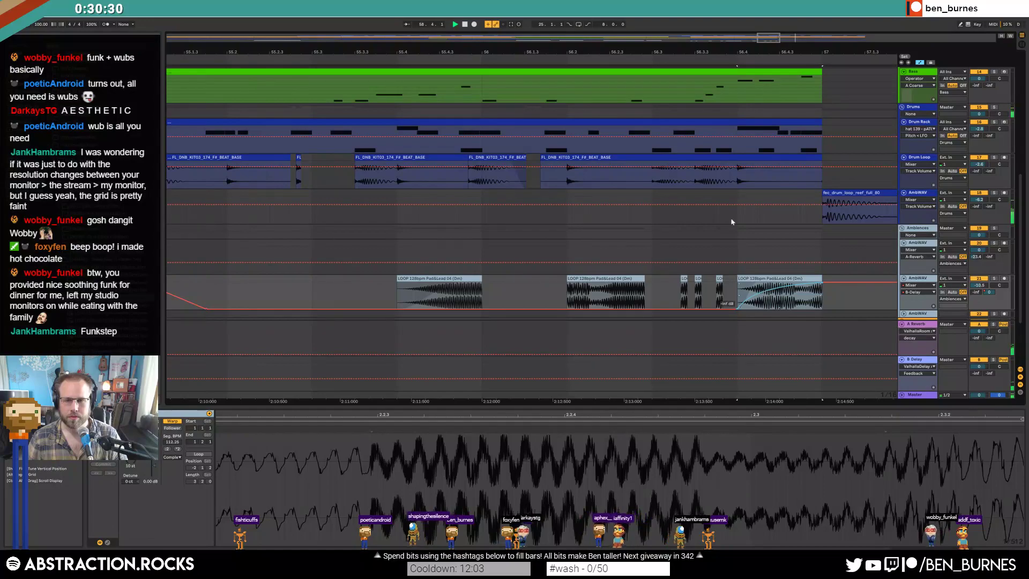
drag(771, 37, 771, 2)
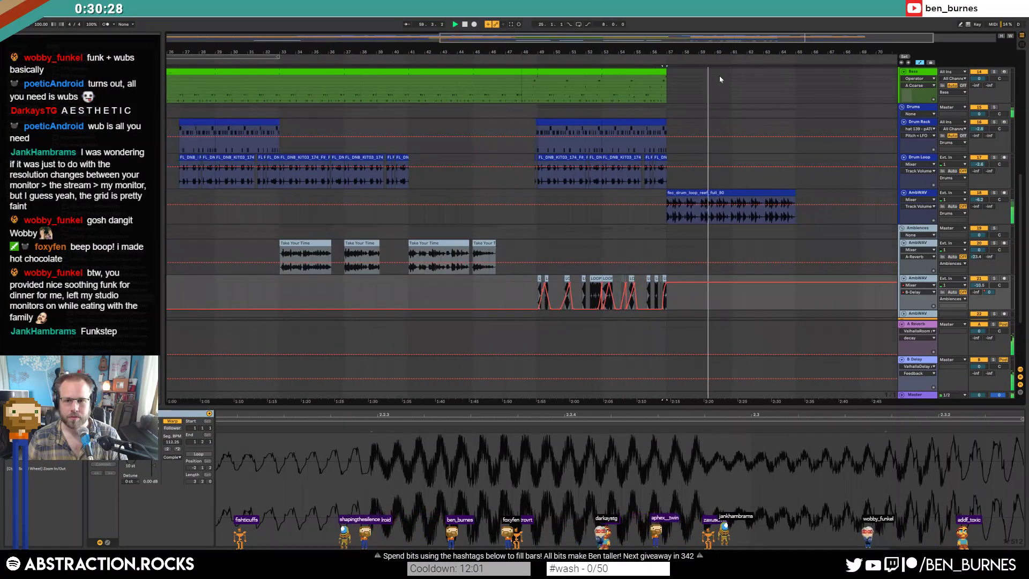
click(511, 291)
drag(535, 279, 664, 280)
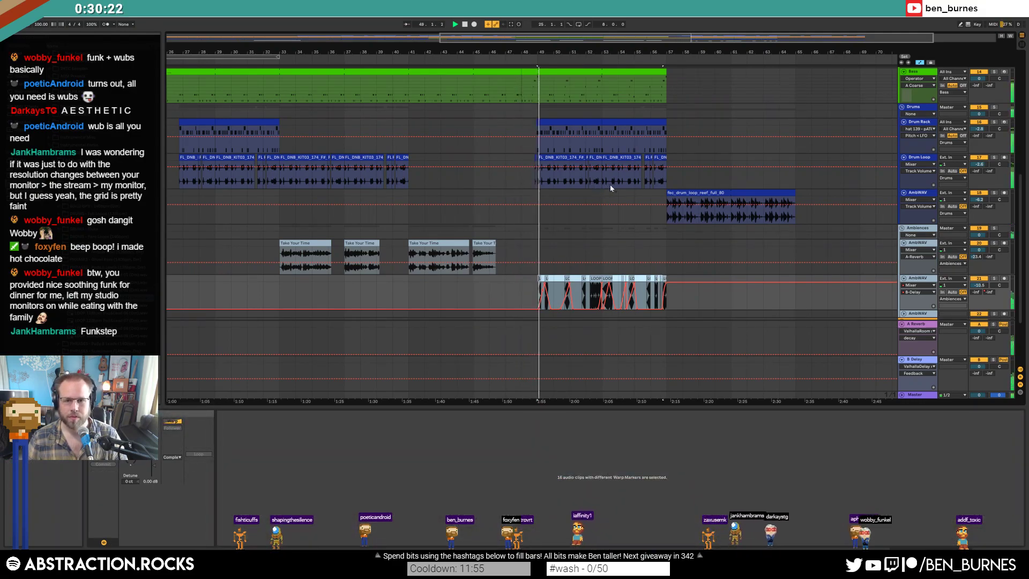
scroll(610, 184, up, 2)
click(577, 111)
scroll(569, 327, down, 4)
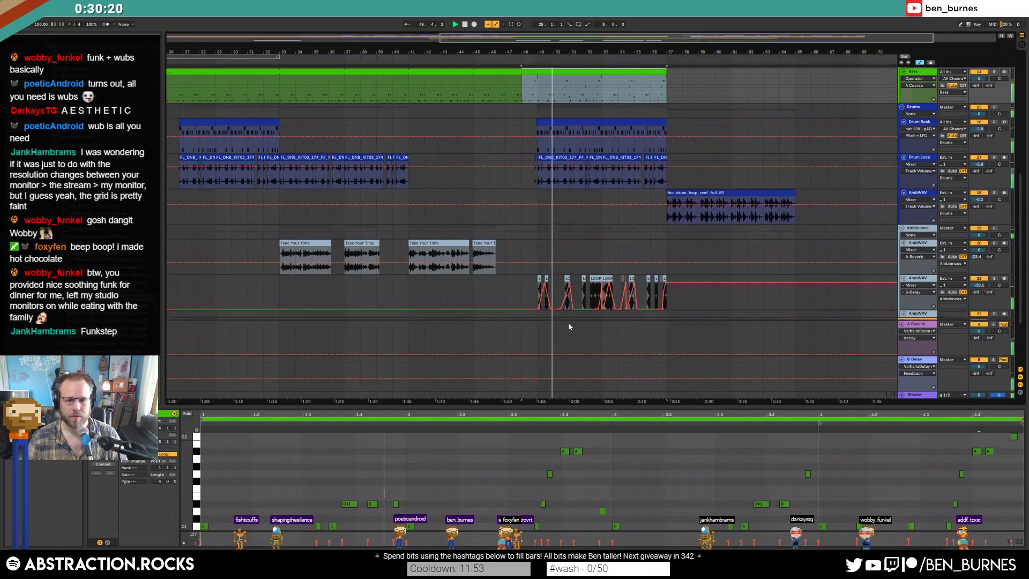
- Lower the clip gain of the second pad piece in bar 49 to about -2.7 dB and listen on through the section
scroll(555, 241, up, 5)
click(478, 231)
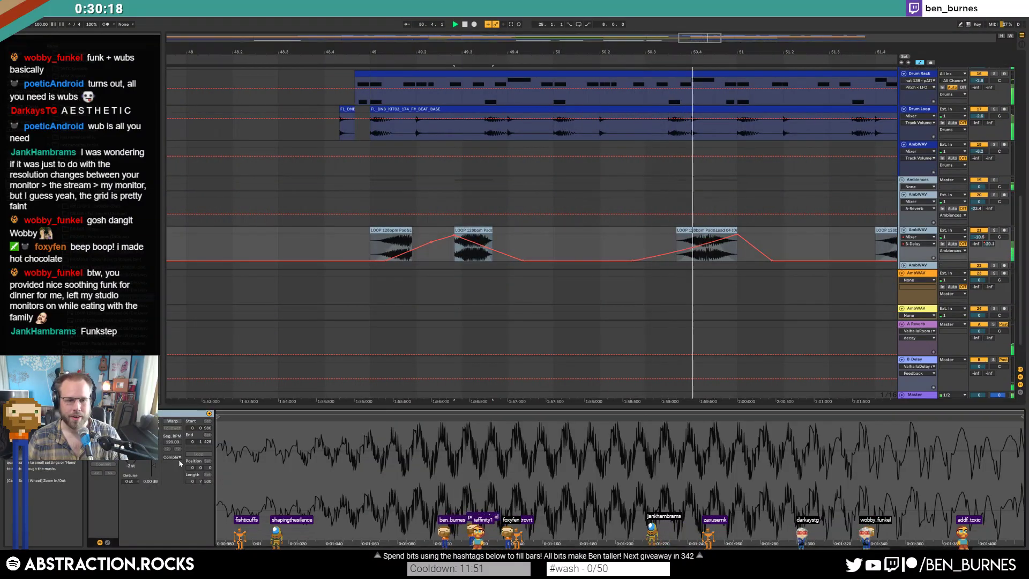
drag(155, 465, 155, 468)
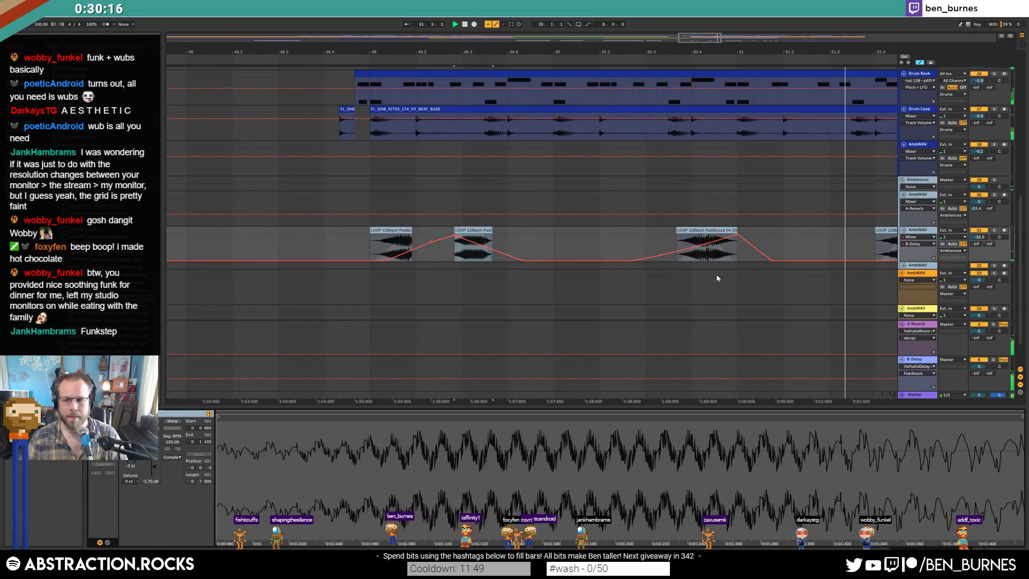
click(717, 277)
drag(683, 48, 421, 30)
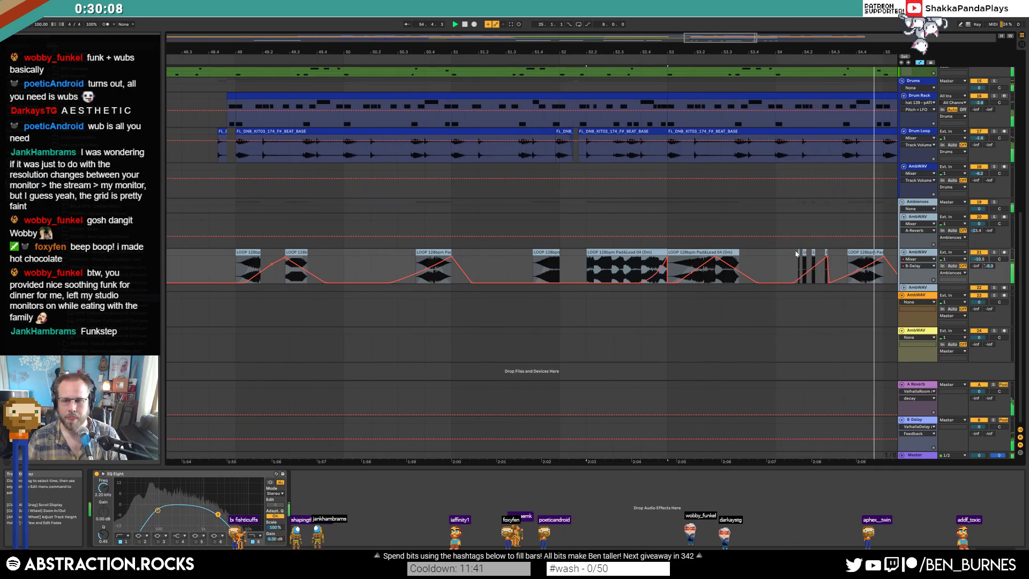
- Add a Compressor after EQ Eight on the pad-loop track and adjust its threshold
key(shift+Tab)
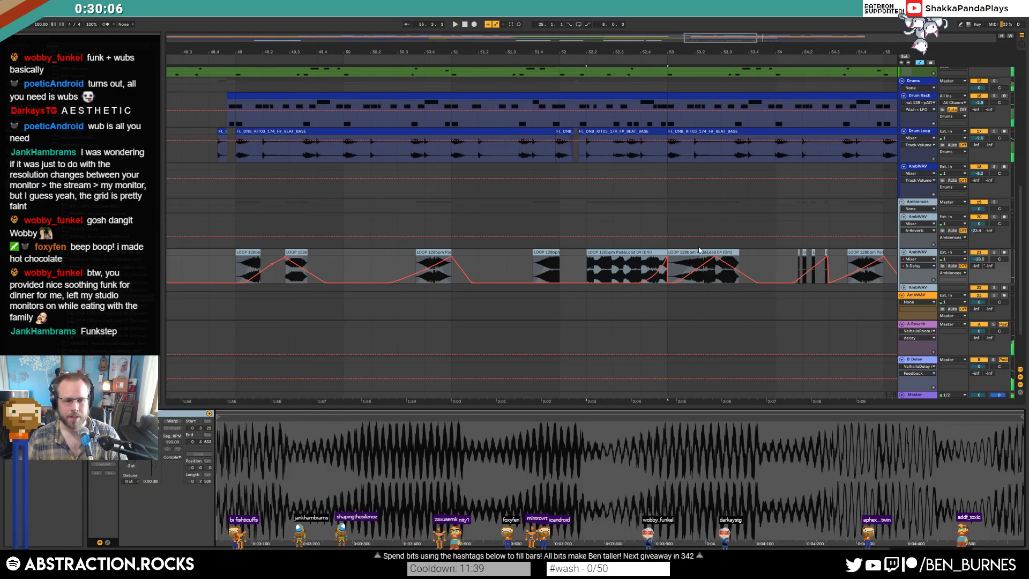
key(ctrl+d)
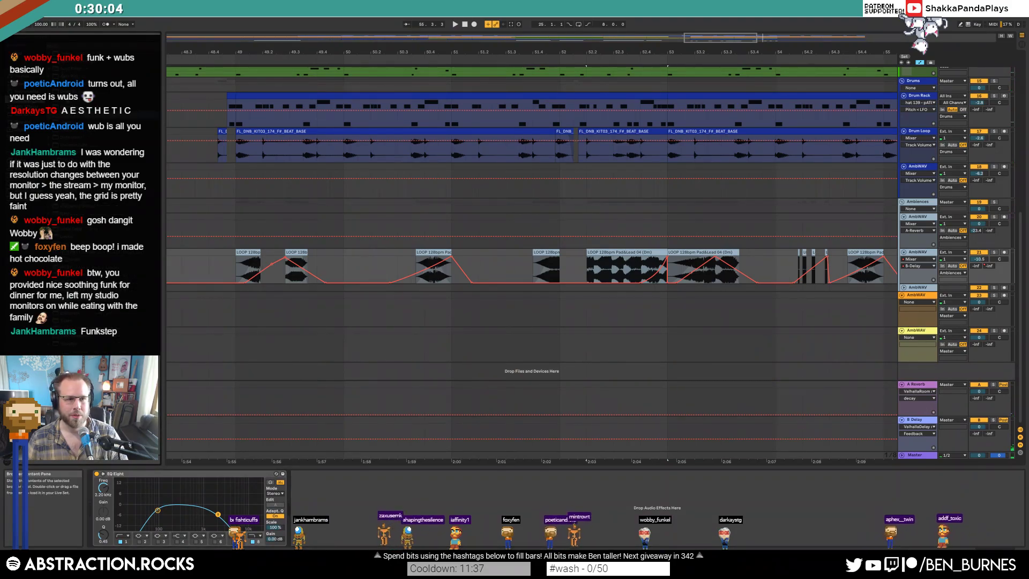
drag(69, 220, 328, 507)
click(329, 504)
- Reshape the pad track's EQ Eight during playback from bar 49, adjusting the low cut and raising the high cut to about 3.7 kHz
click(247, 252)
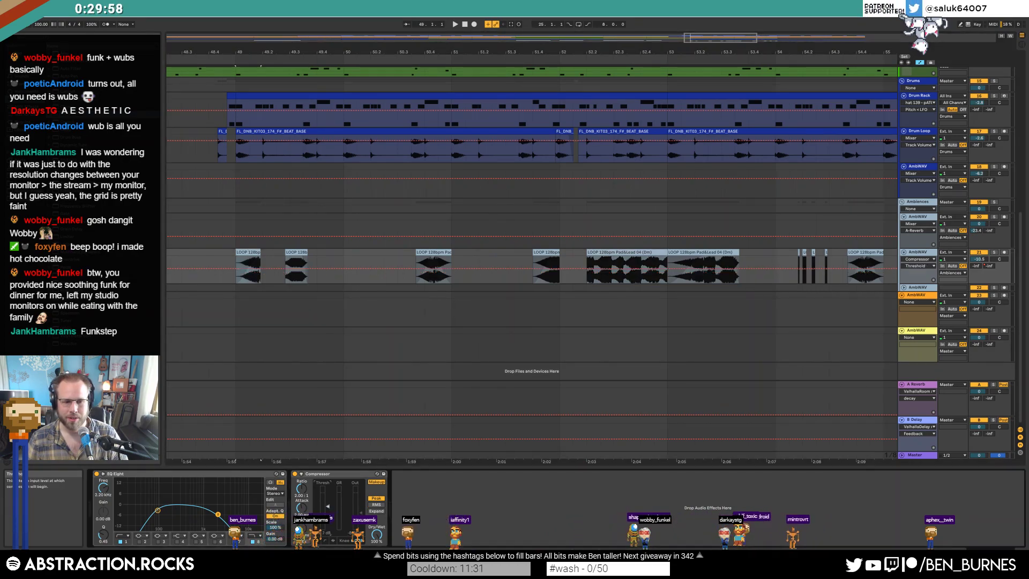
drag(218, 514, 154, 510)
key(space)
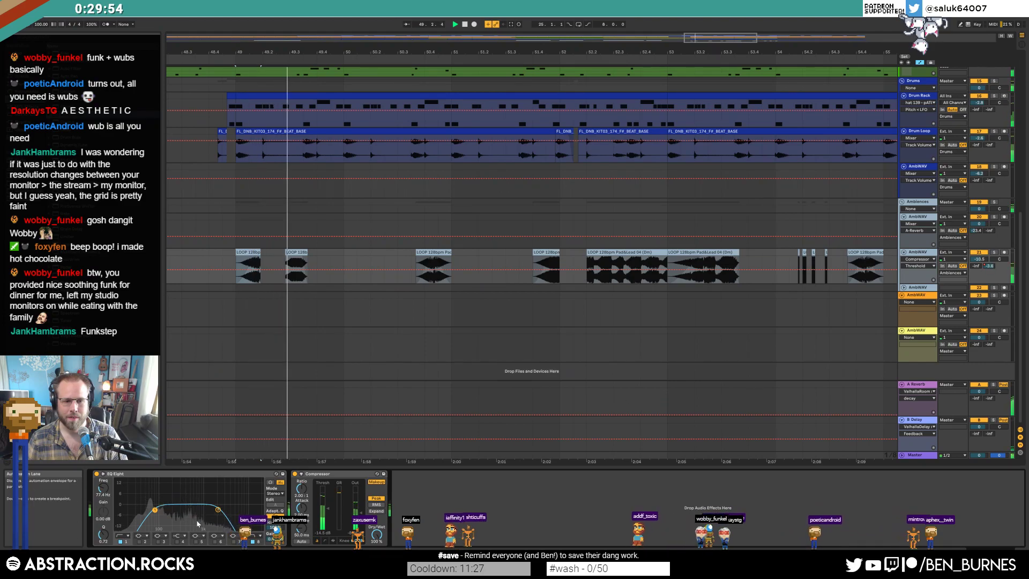
drag(219, 510, 227, 509)
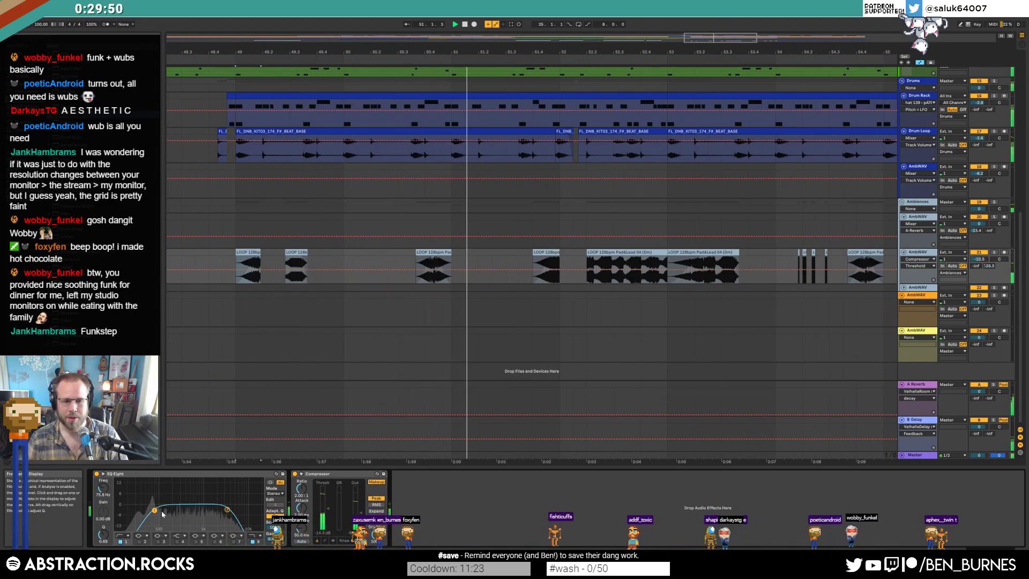
drag(155, 510, 154, 510)
key(space)
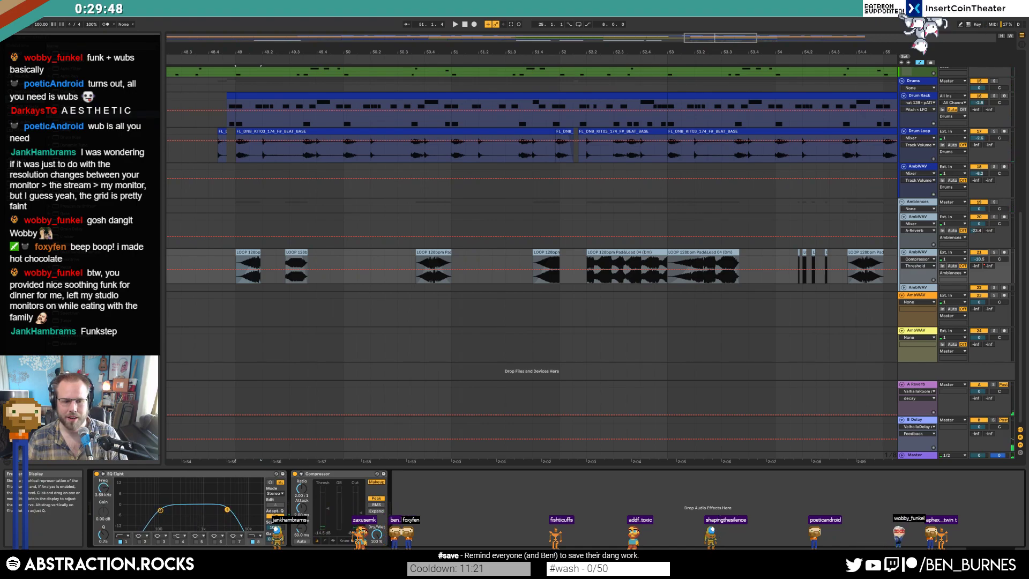
- Hide the automation lanes and delete the section of the bar 52 pad clip from beat 52.3.3 to 52.4
scroll(503, 227, up, 2)
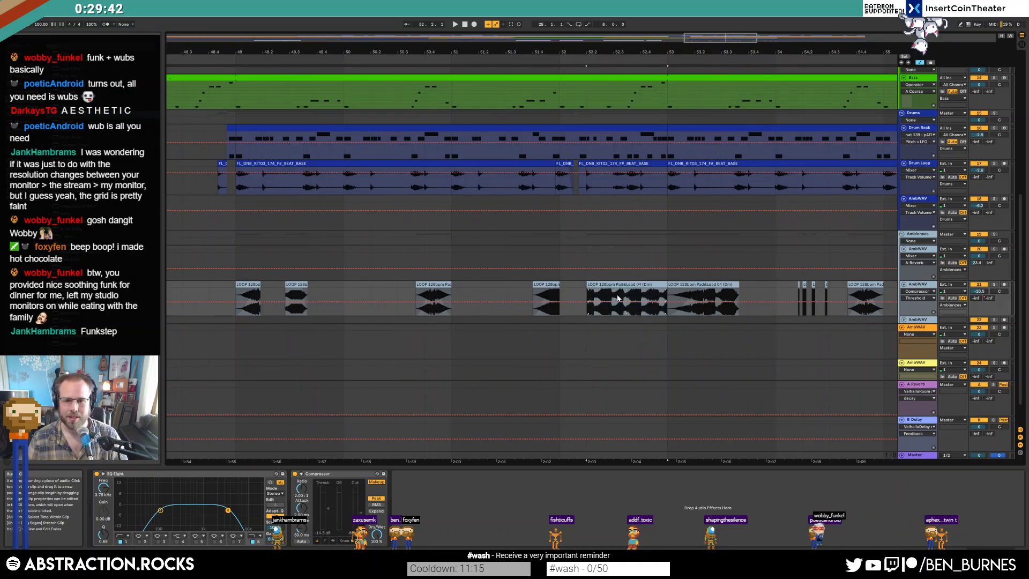
key(plus)
key(plus)
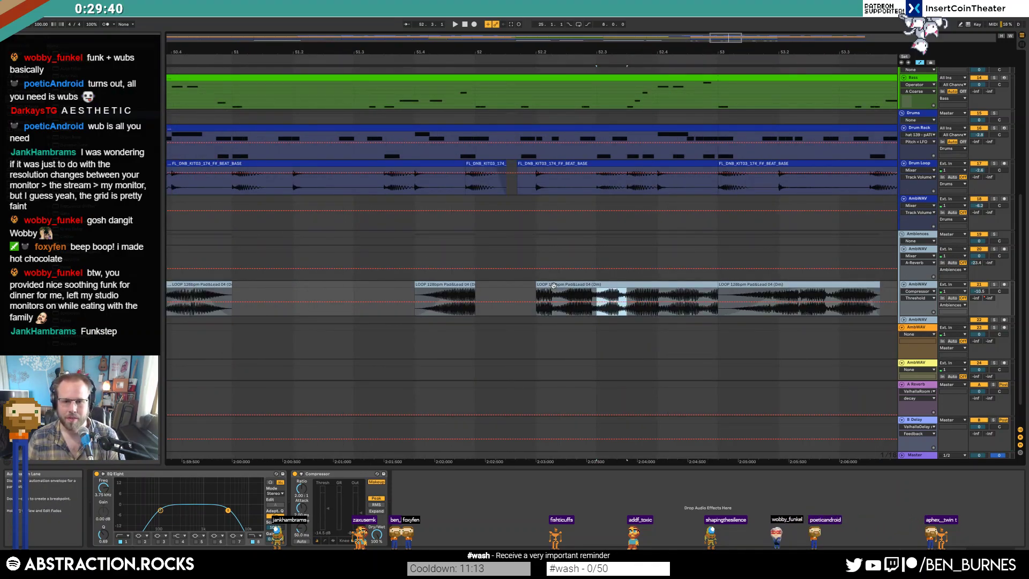
click(553, 286)
key(a)
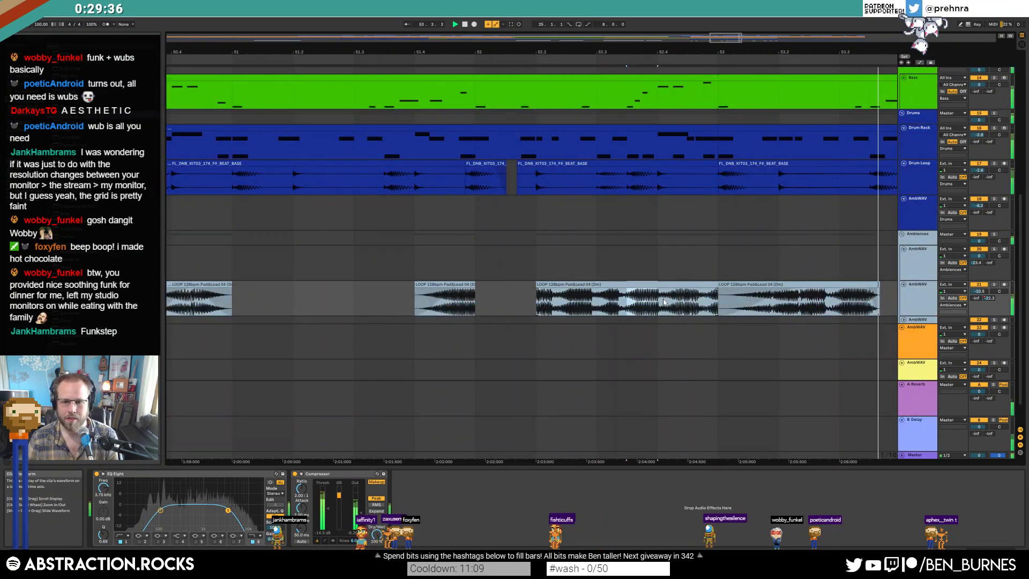
key(Delete)
- Duplicate all the chopped pad pieces from bars 49 to 57 so the copies fill bars 57 to 65
drag(733, 37, 752, 21)
key(minus)
key(minus)
key(minus)
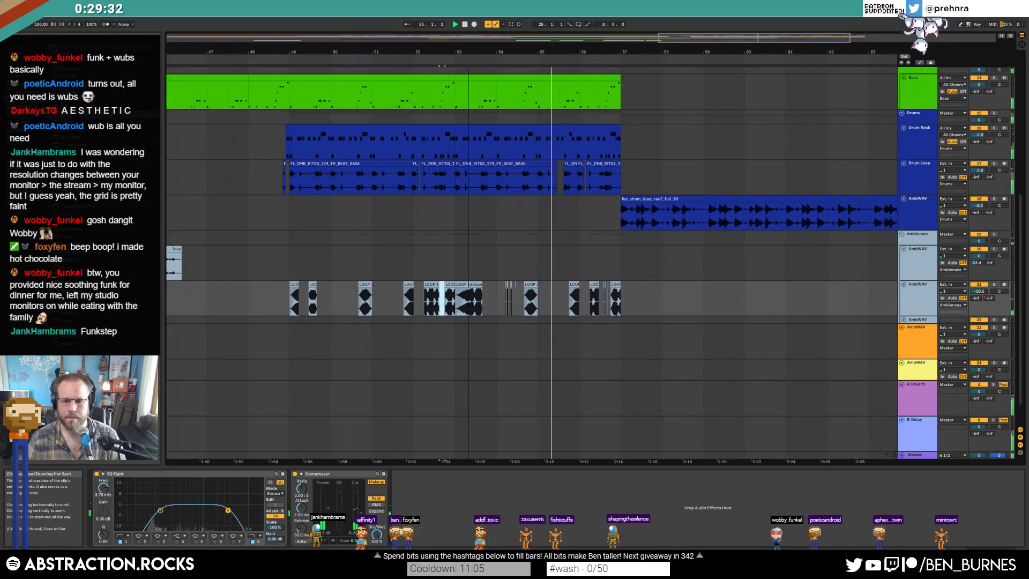
drag(452, 288, 293, 291)
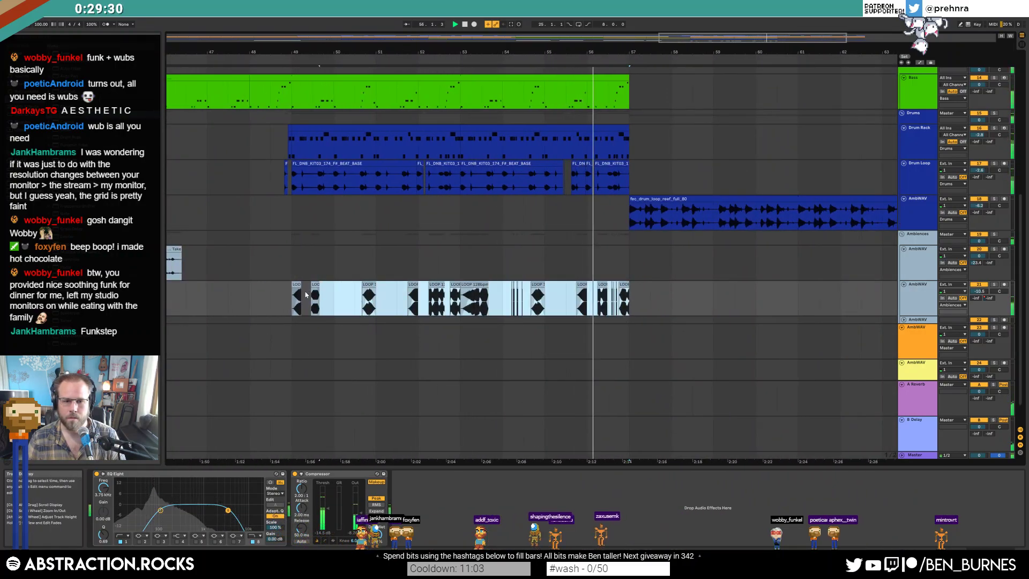
key(ctrl+d)
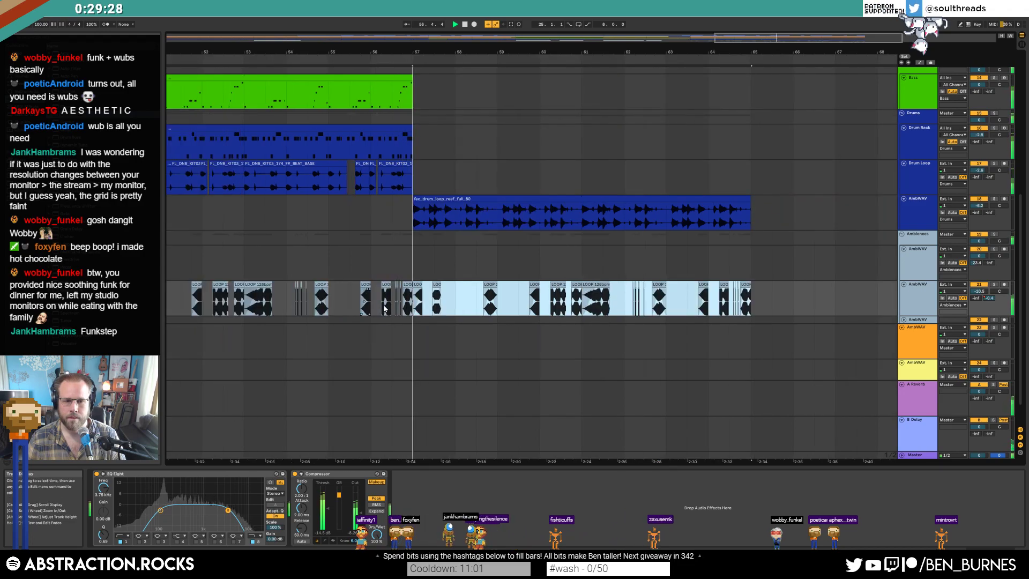
- Turn on Warp for the copied pad piece at beat 59.4 and transpose it to 10 semitones
key(plus)
key(plus)
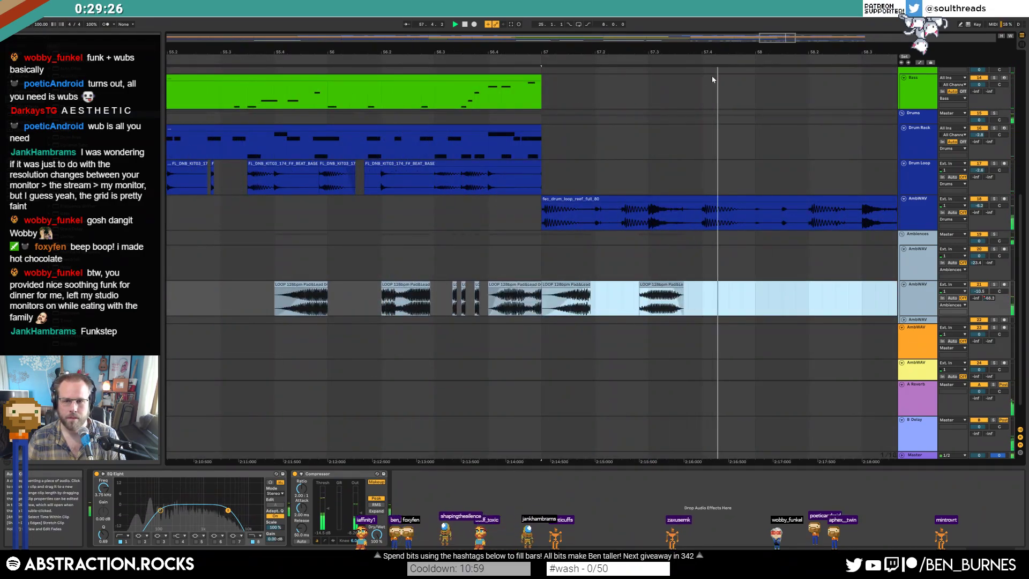
drag(598, 52, 235, 28)
drag(826, 41, 827, 38)
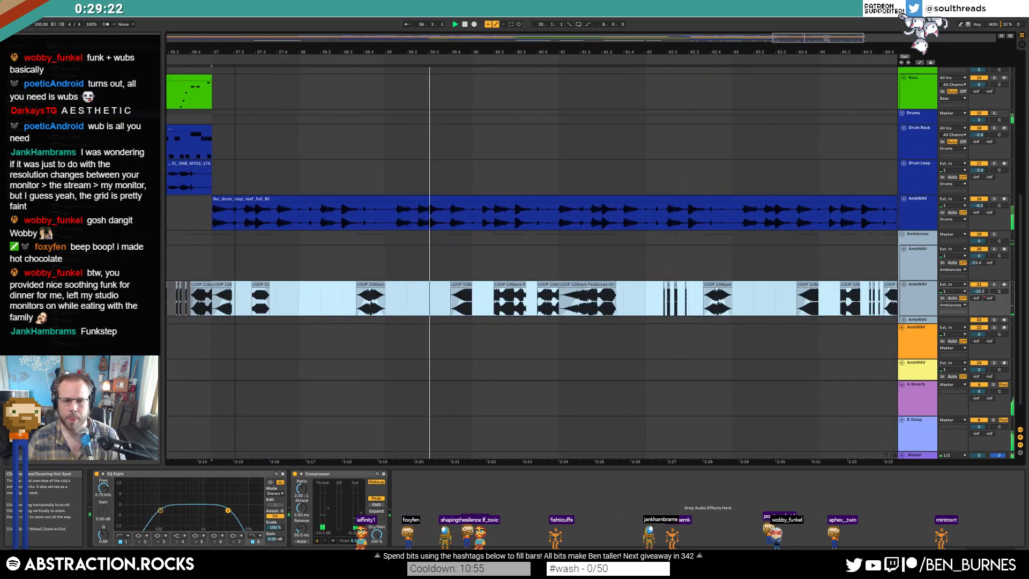
click(464, 284)
double_click(464, 284)
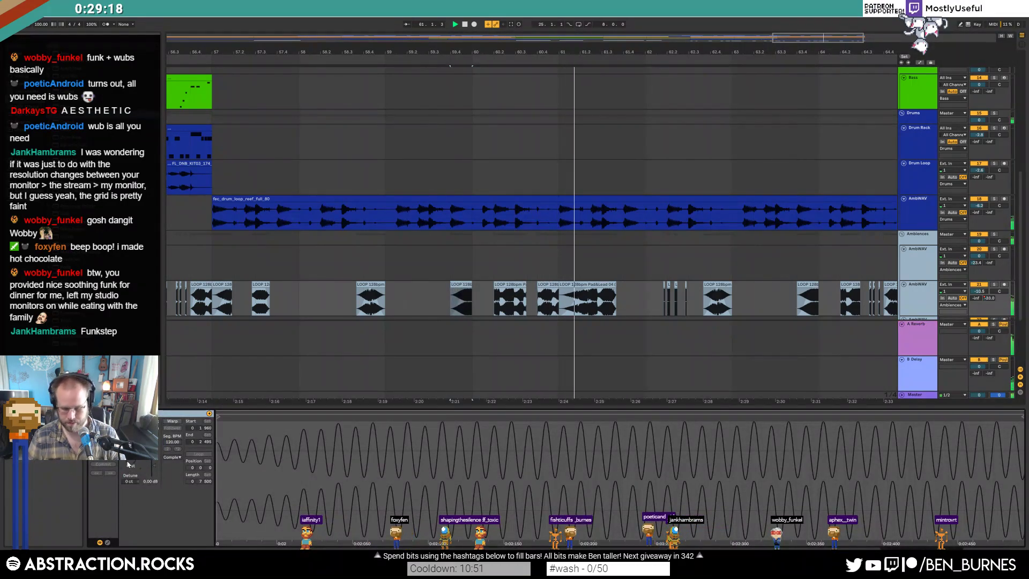
click(172, 421)
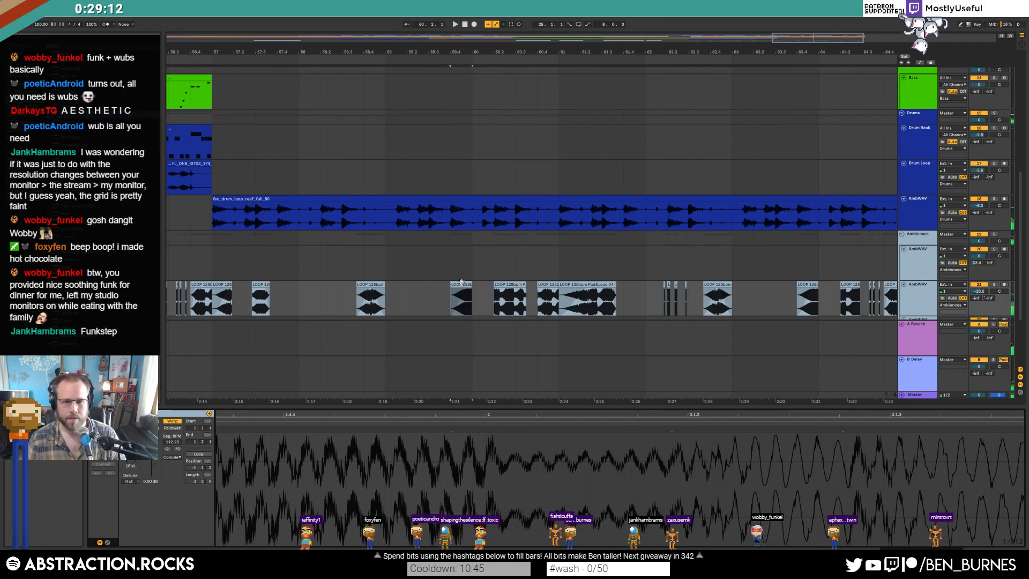
- Solo the chopped pad track briefly and audition the copied pad pieces starting at bar 57
click(994, 285)
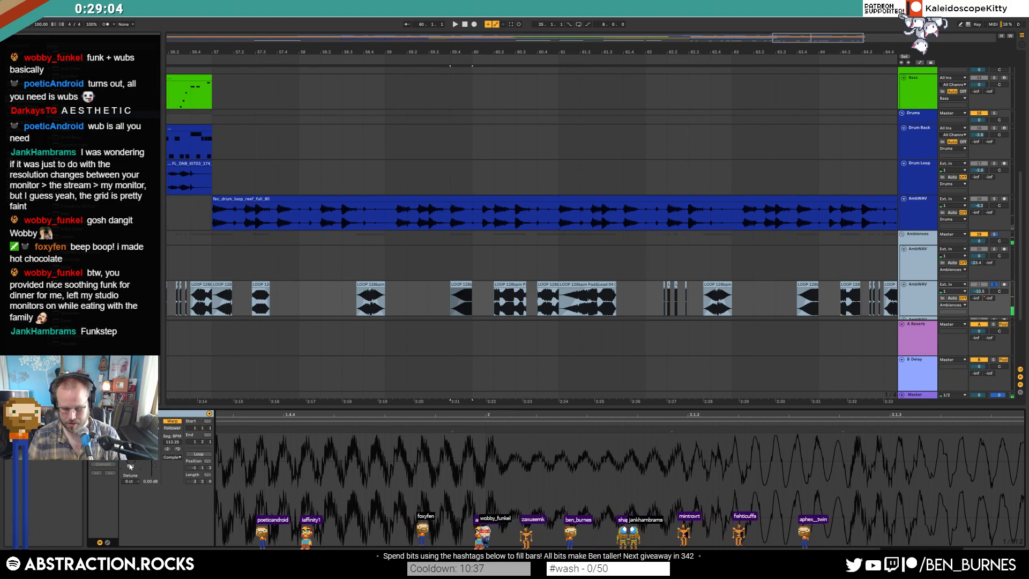
key(space)
key(space)
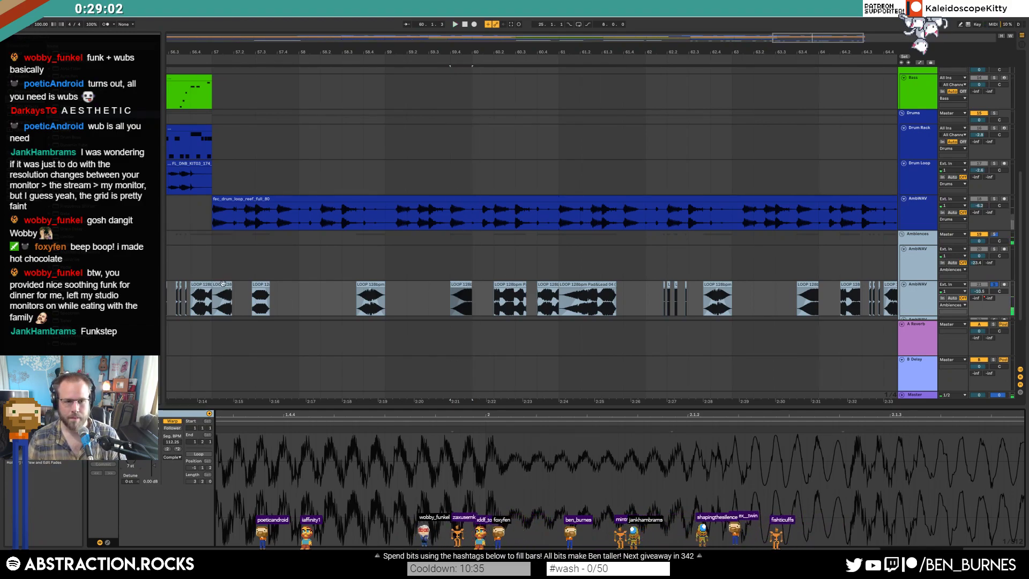
click(221, 284)
key(space)
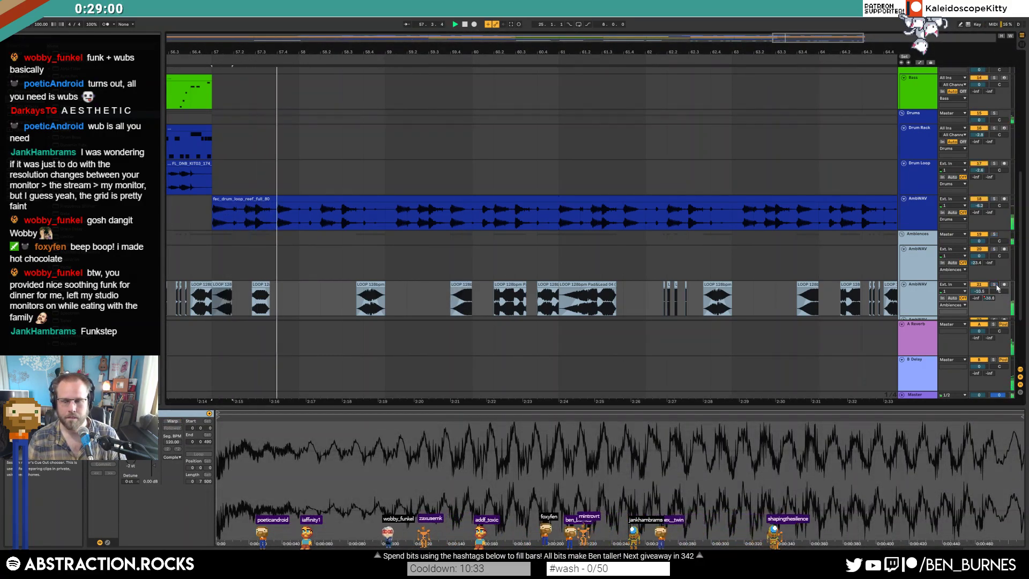
- Delete the copied pad pieces from bar 58 to bar 65, keeping only those within bar 57
drag(341, 298, 841, 299)
key(Delete)
key(Delete)
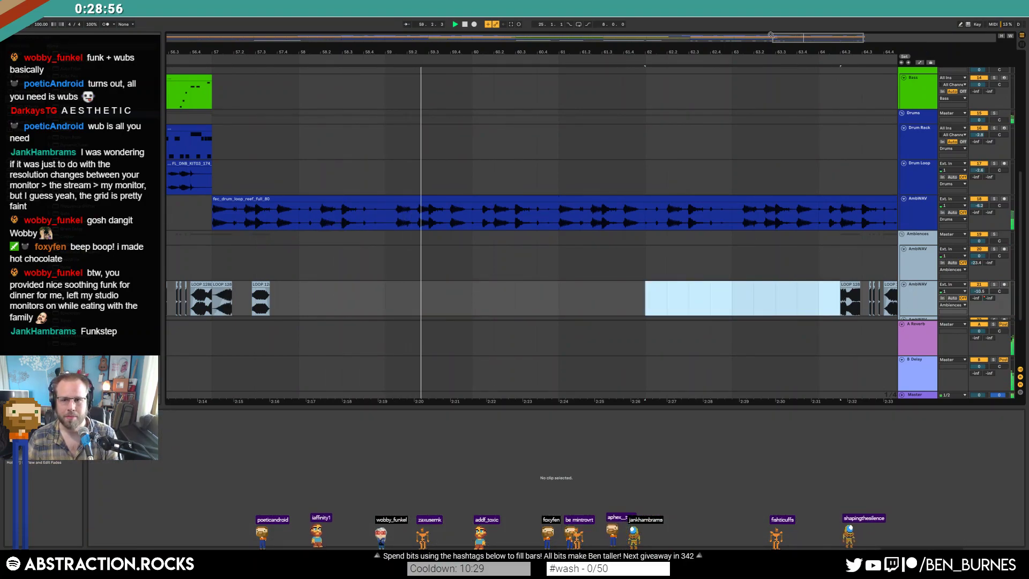
drag(768, 33, 790, 38)
drag(746, 301, 636, 306)
key(Delete)
click(563, 298)
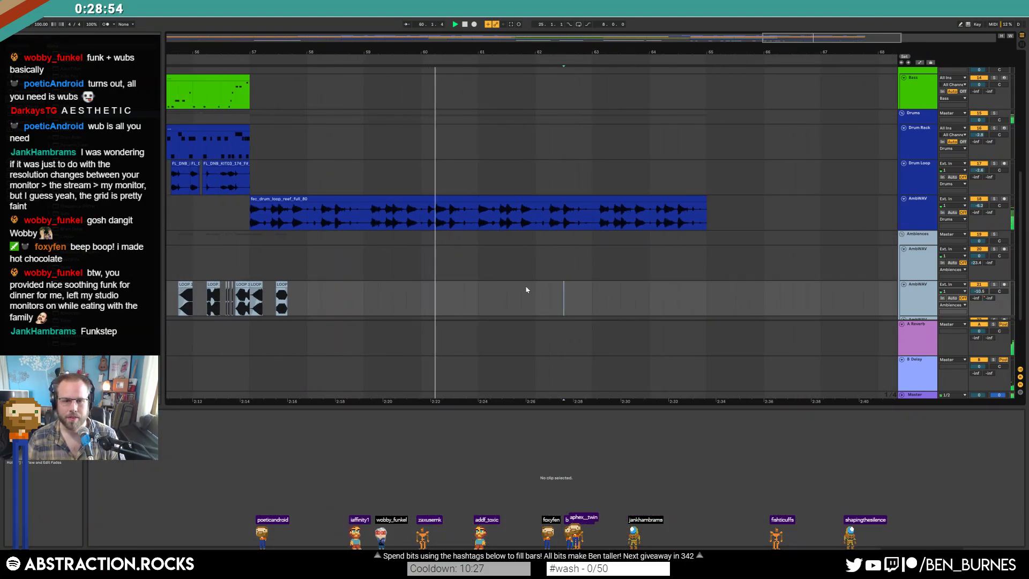
- Play the section from bar 57 to bar 65 and inspect the arp clip's notes and its Wavetable device
drag(808, 35, 808, 24)
key(space)
scroll(590, 194, up, 4)
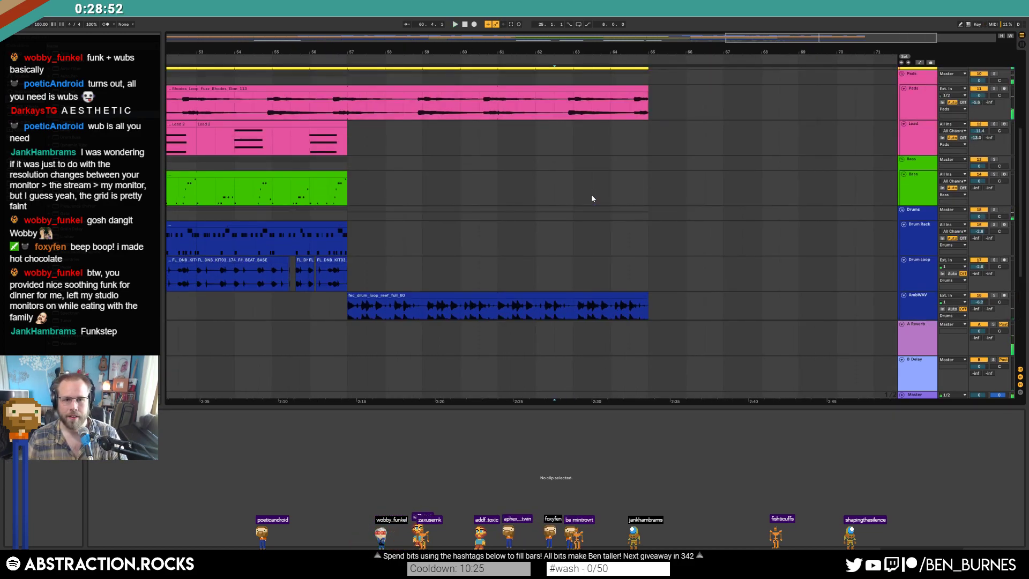
drag(348, 95, 650, 91)
click(287, 437)
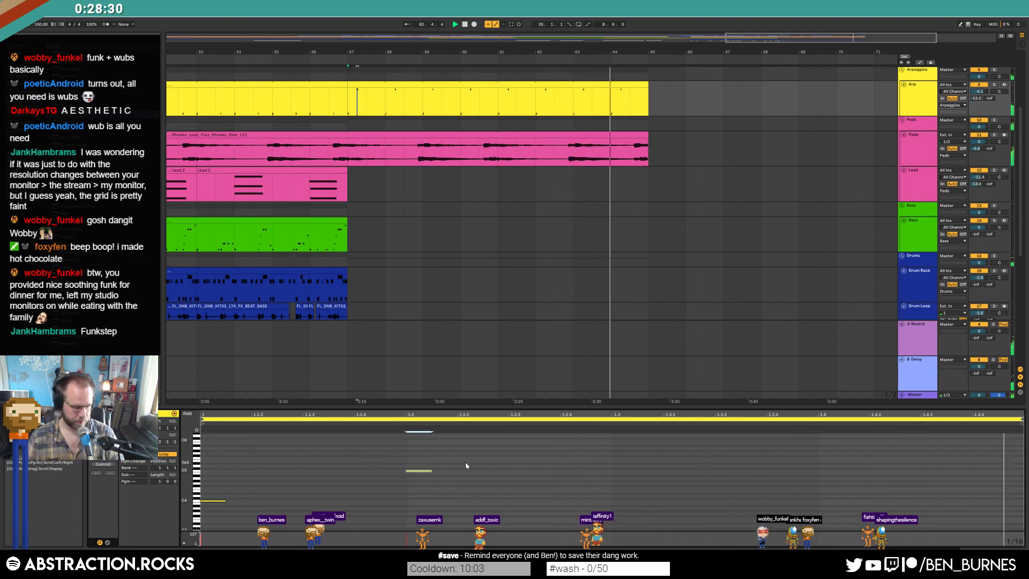
key(shift+Tab)
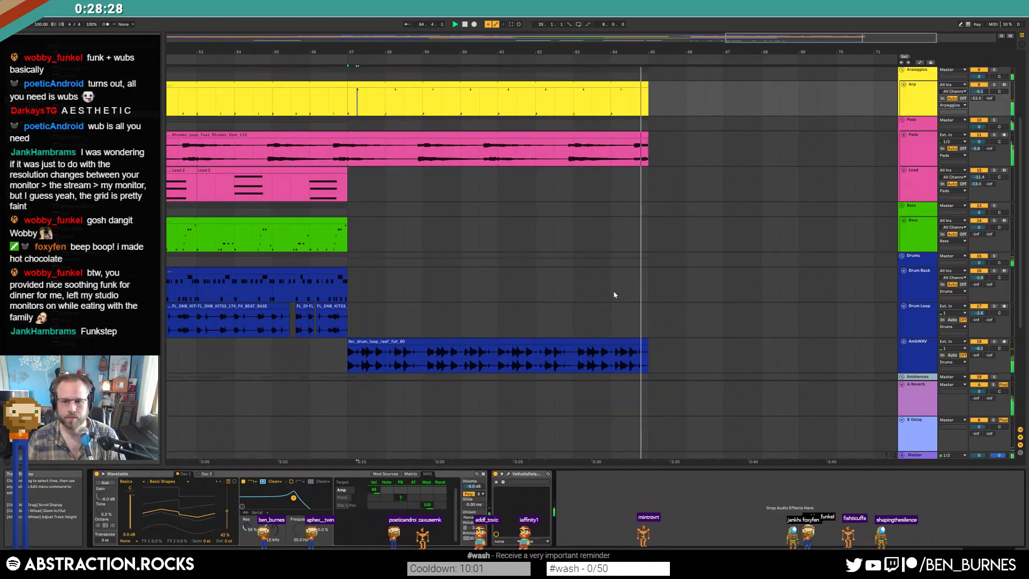
scroll(614, 295, down, 3)
key(space)
- Copy the last Take Your Time vocal piece to bar 63 on the same track and play it back
scroll(600, 328, down, 5)
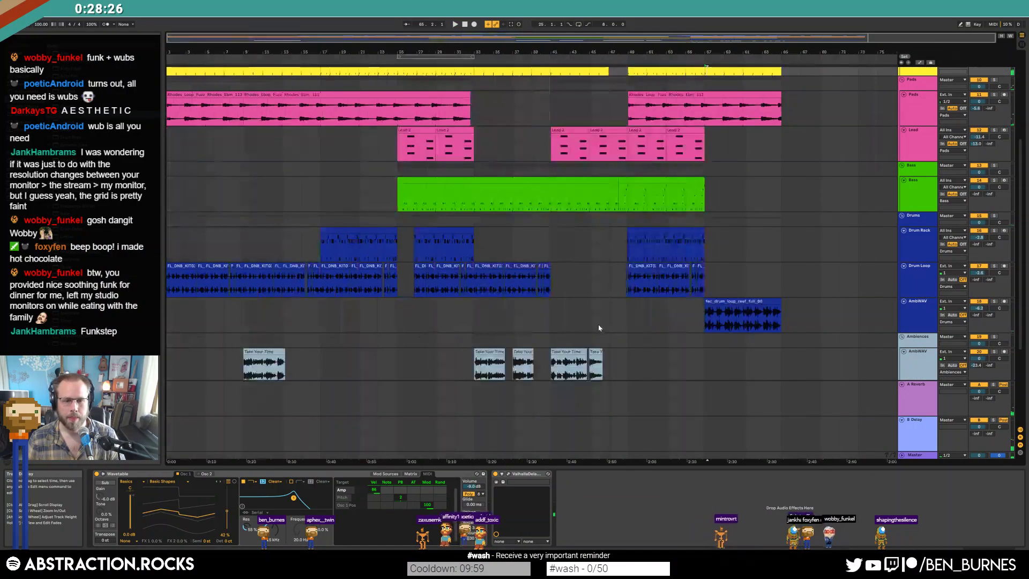
drag(595, 348, 768, 354)
key(space)
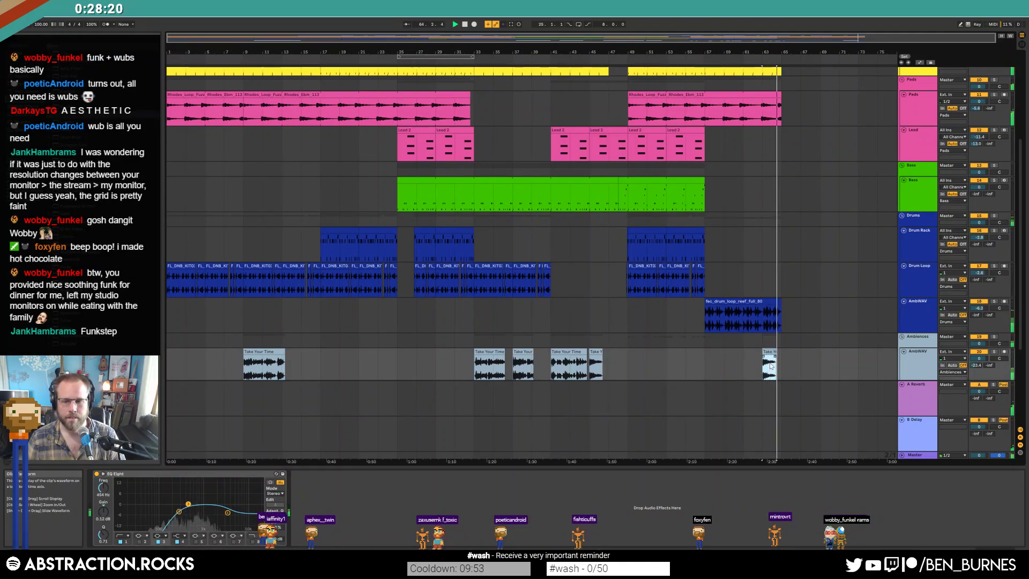
key(space)
- Show the automation lanes and draw a curved rise in the vocal track's B-Delay send over the bar 63 clip
scroll(815, 364, up, 5)
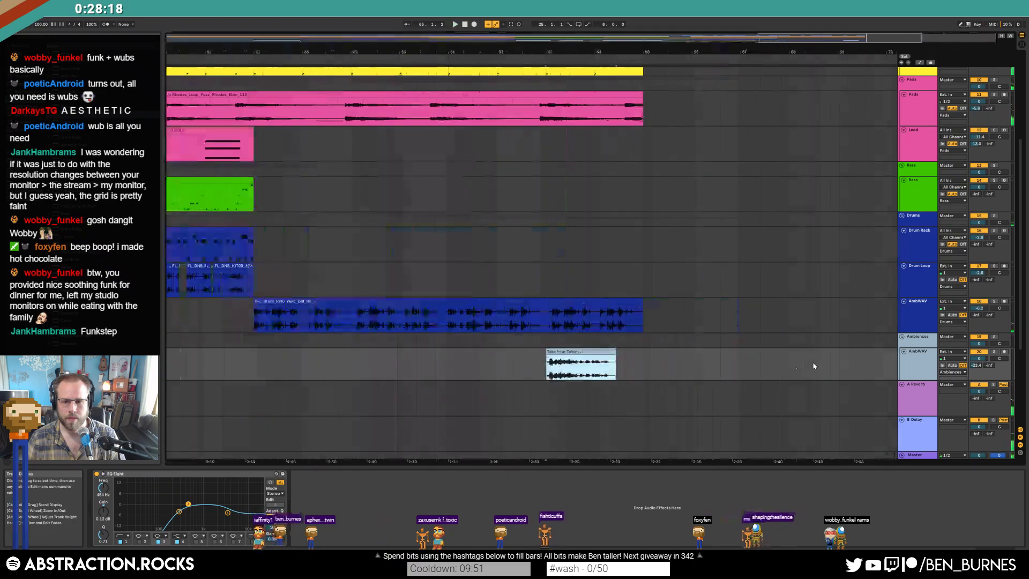
key(a)
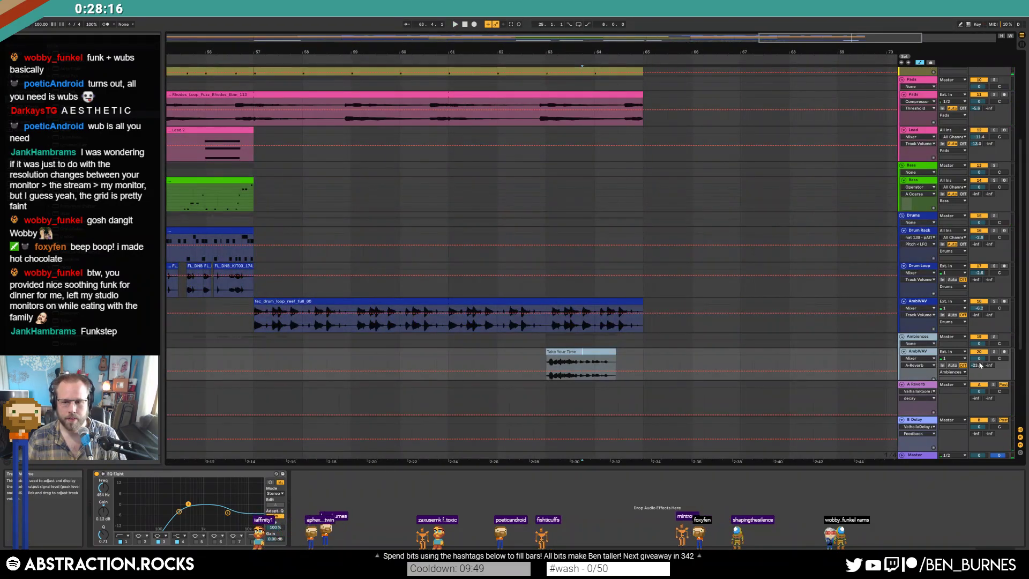
scroll(578, 351, down, 2)
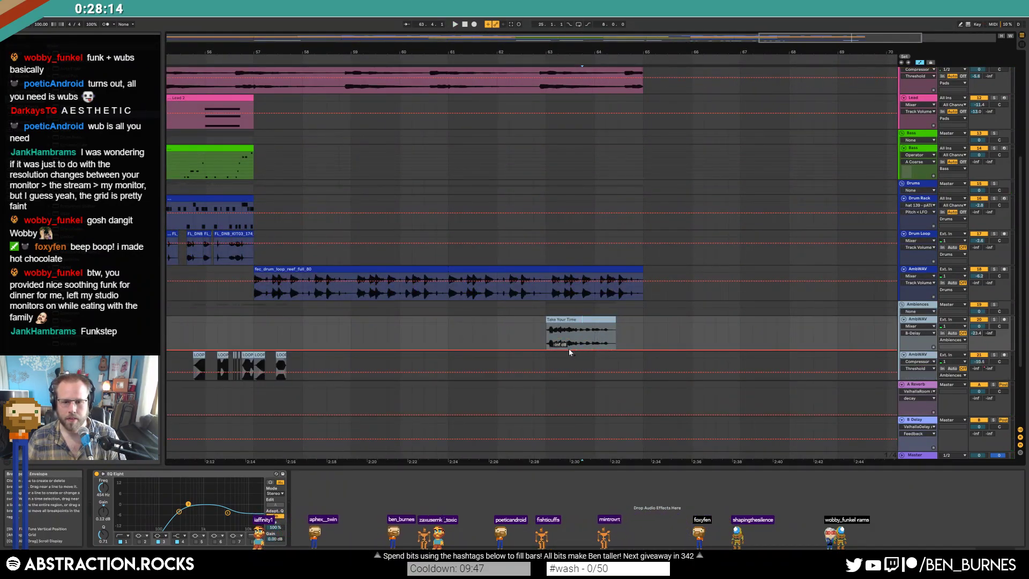
drag(606, 354, 607, 329)
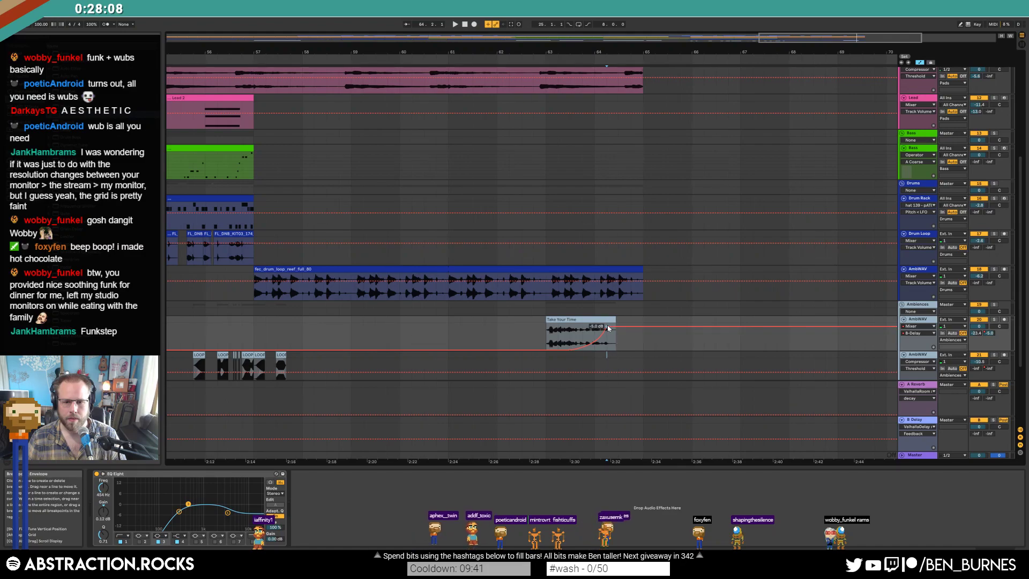
drag(605, 327, 598, 326)
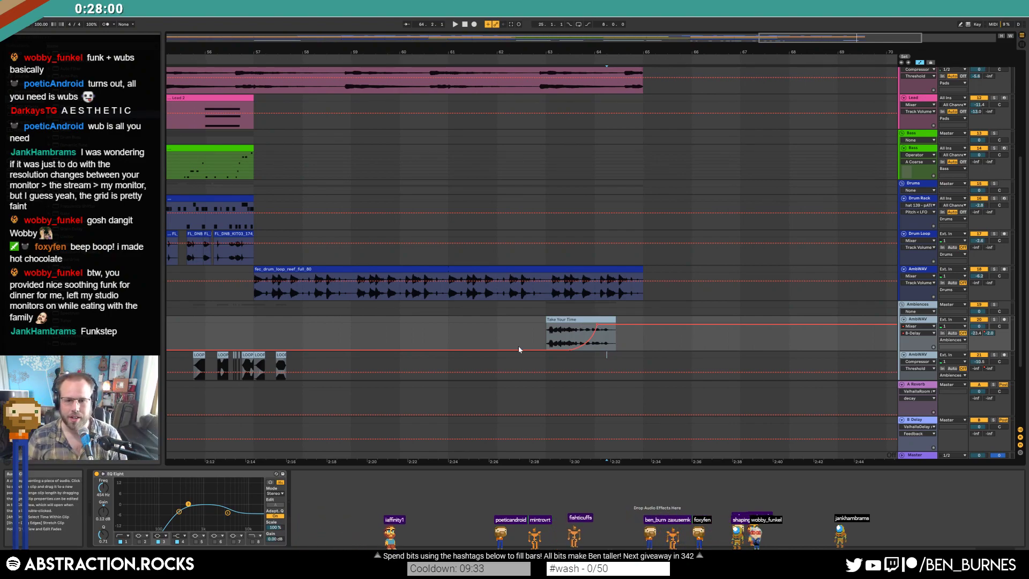
- Play the vocal clip from just before bar 63, shift the delay curve's upper breakpoint slightly later, and hide the automation lanes
click(538, 336)
key(space)
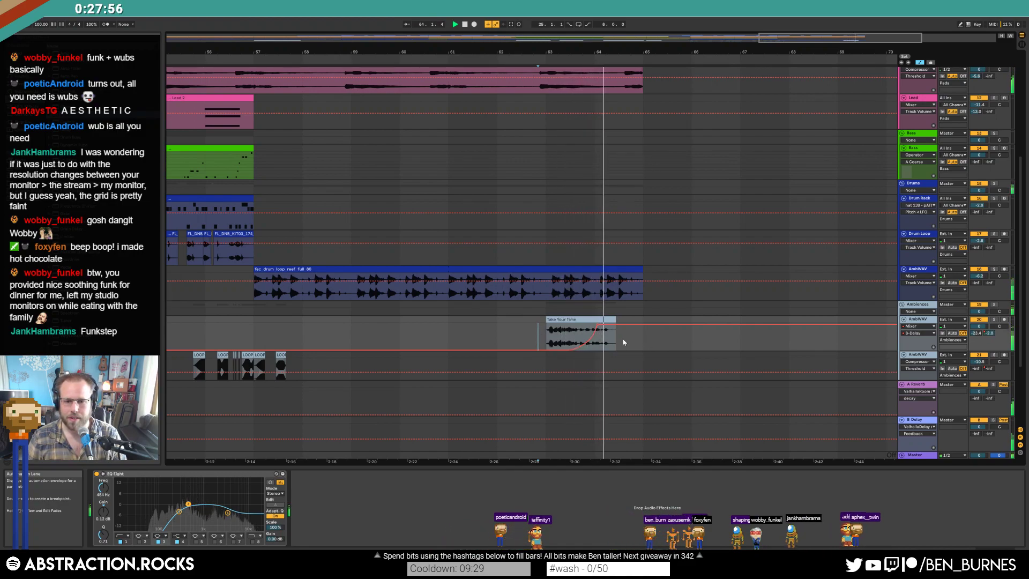
drag(596, 324, 606, 324)
key(space)
scroll(431, 294, down, 2)
key(a)
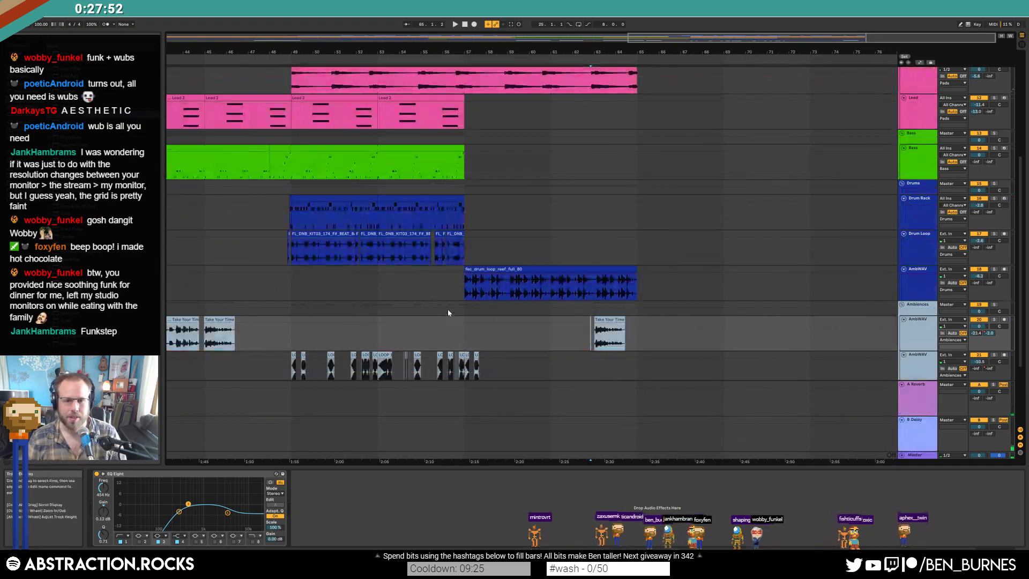
- Fold the pink Lead, Pads and yellow Arp tracks to make room in the arrangement
scroll(434, 305, down, 2)
scroll(824, 220, up, 3)
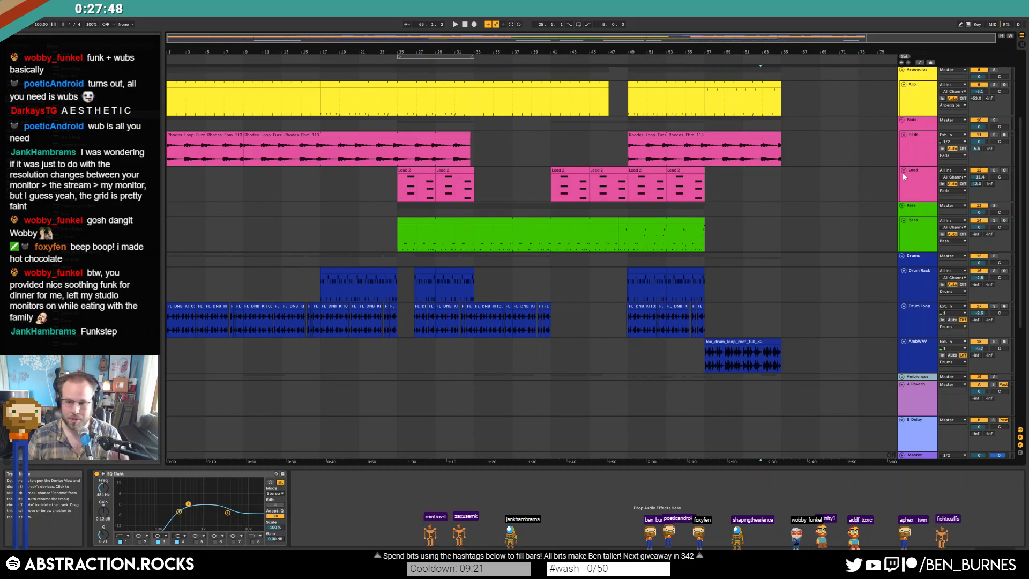
click(904, 171)
click(903, 134)
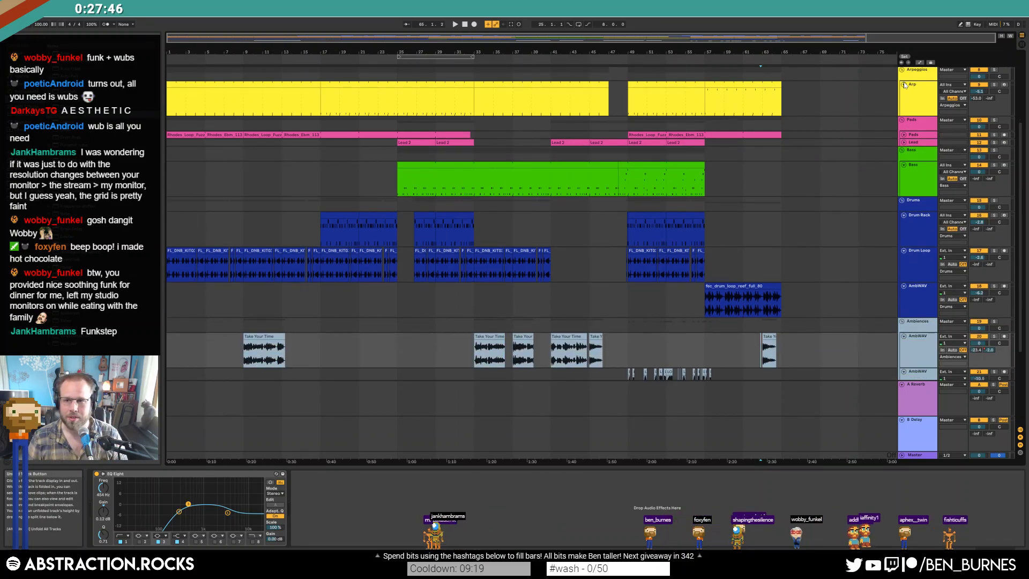
click(903, 84)
scroll(773, 177, up, 4)
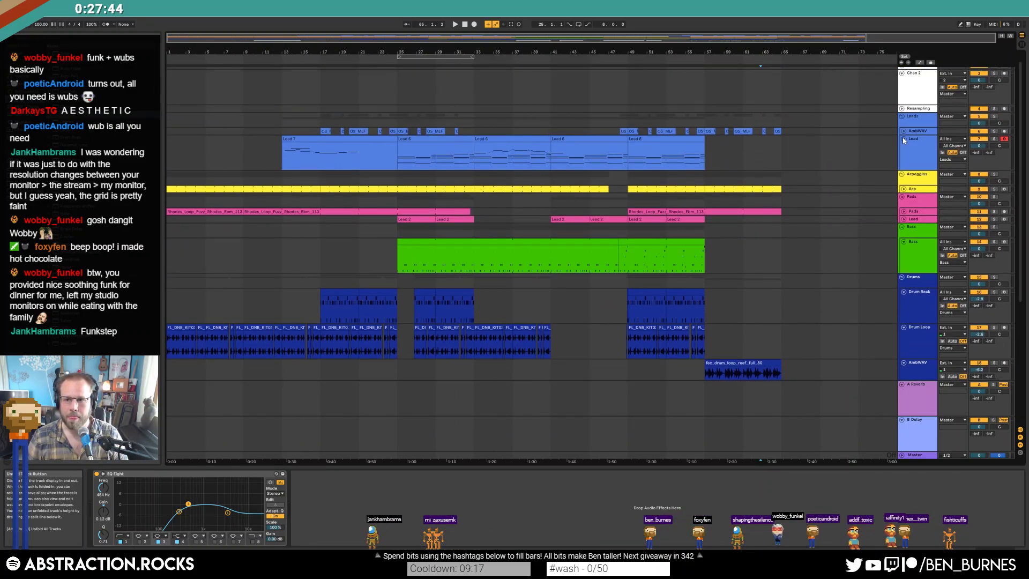
click(904, 139)
drag(651, 139, 796, 139)
key(ctrl+z)
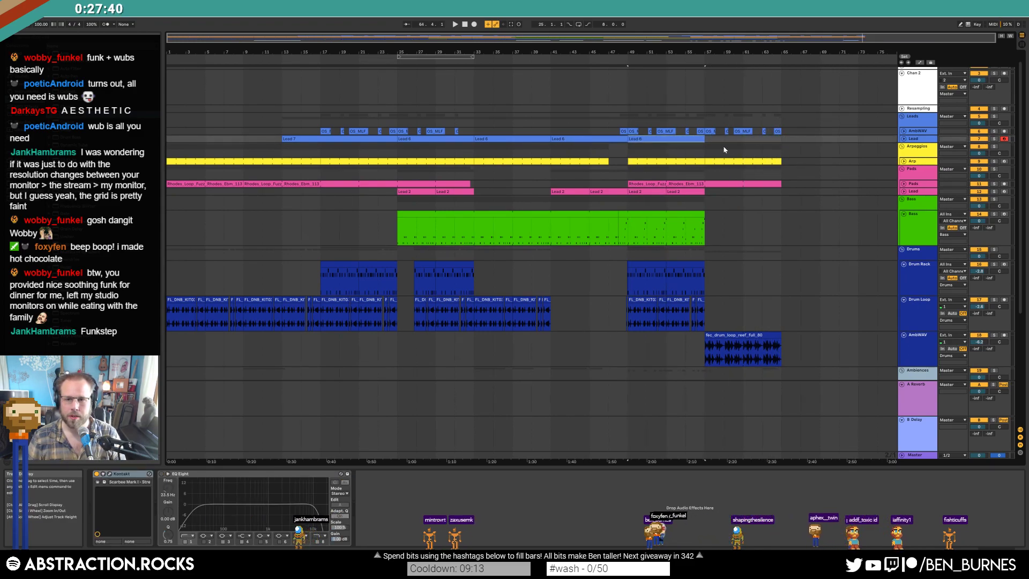
click(903, 138)
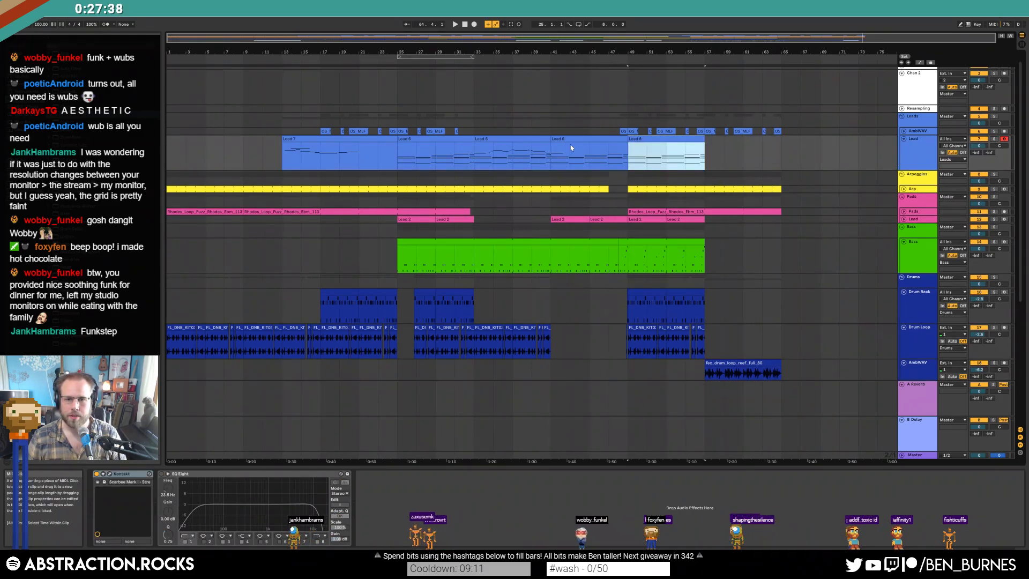
- Copy the blue Lead track's clip from bars 49 to 57 into bars 65 to 73
click(511, 140)
drag(657, 137, 812, 137)
scroll(808, 242, down, 2)
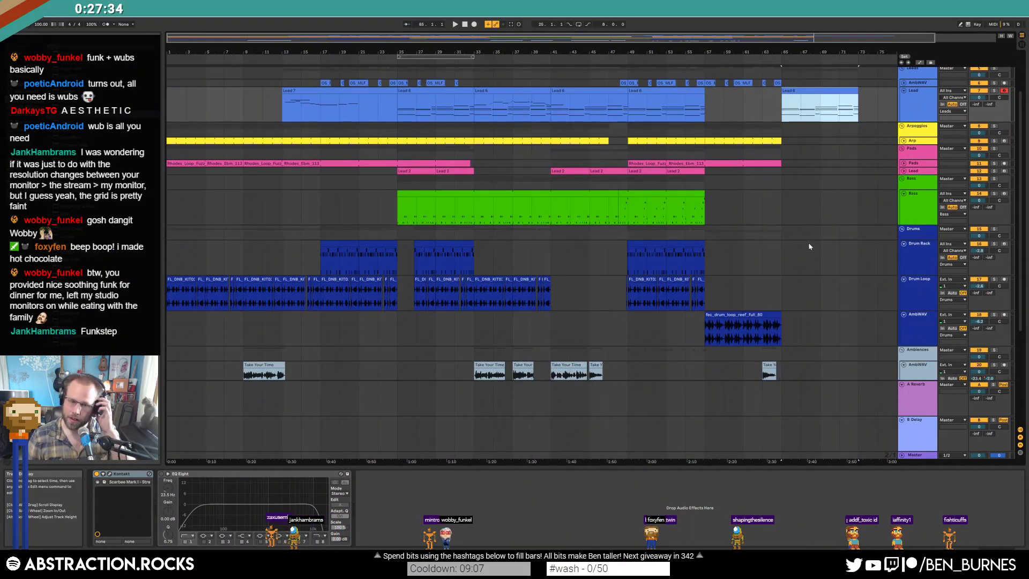
- Switch to Splice and browse the recently added samples for another drum loop
key(alt+Tab)
scroll(498, 413, down, 3)
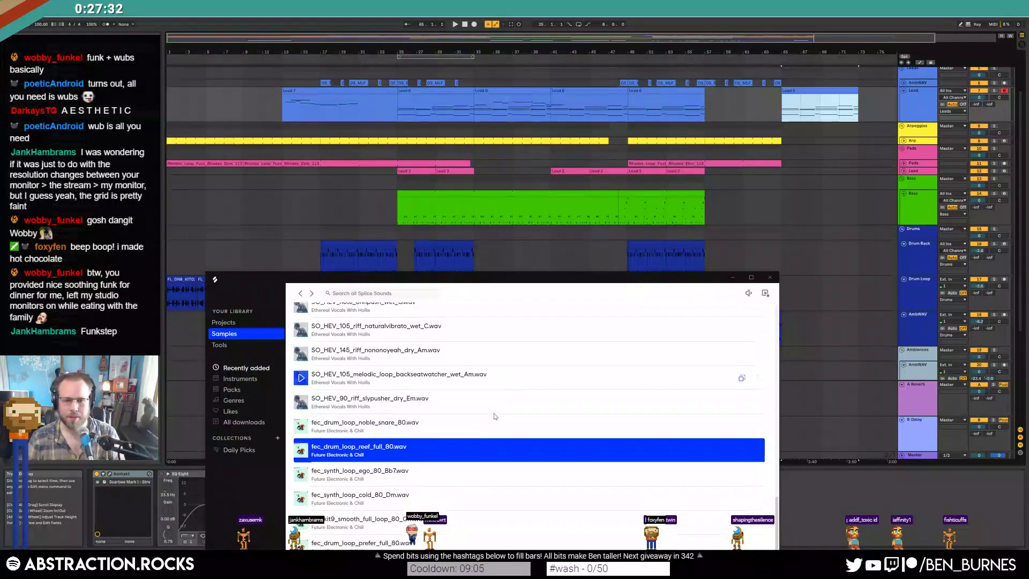
drag(649, 272, 552, 136)
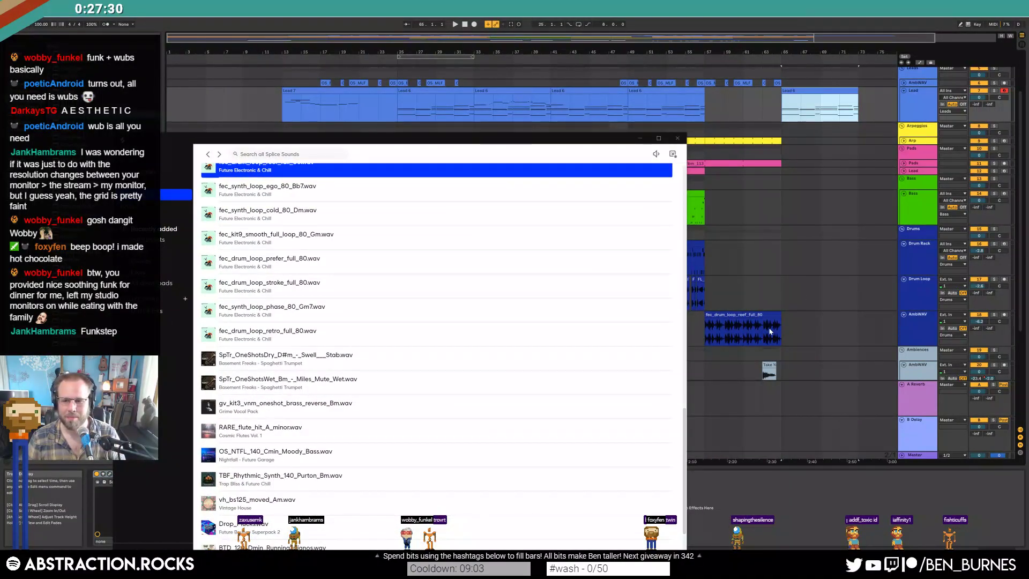
- Duplicate the fec_drum_loop_reef_full_80 clip into bars 65 to 73 and insert a new audio track beneath its track
click(759, 316)
key(ctrl+d)
click(925, 328)
key(ctrl+t)
- Bring fec_drum_loop_retro_full_80.wav from Splice onto the new audio track at bar 65, and unfold that track
key(alt+Tab)
scroll(400, 374, down, 3)
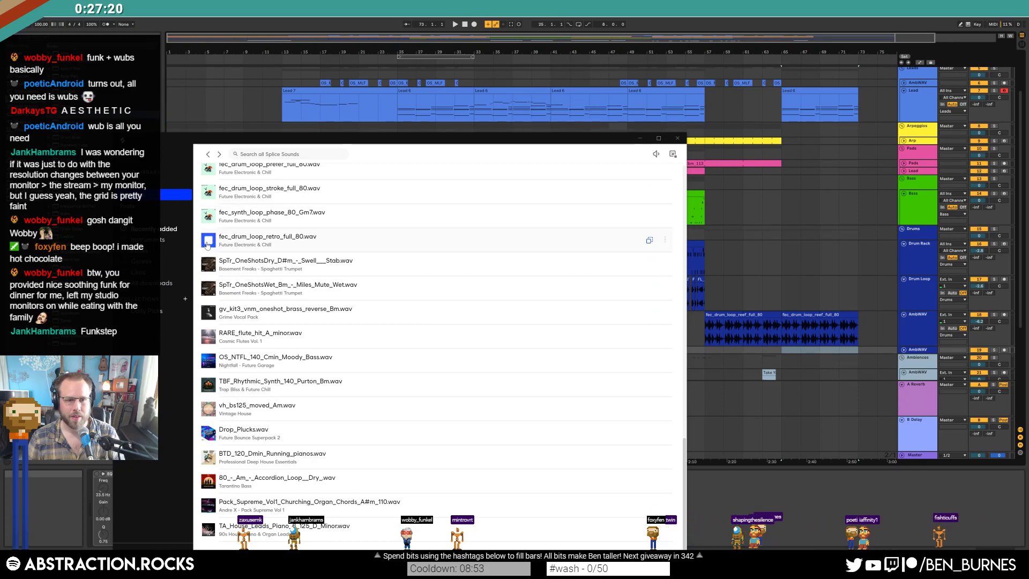
click(242, 239)
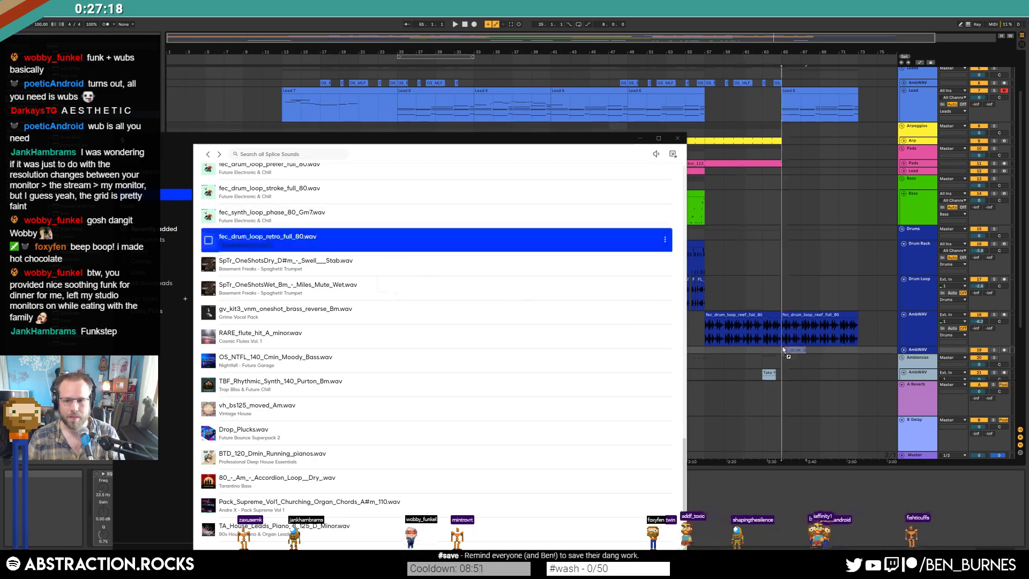
click(640, 138)
click(903, 350)
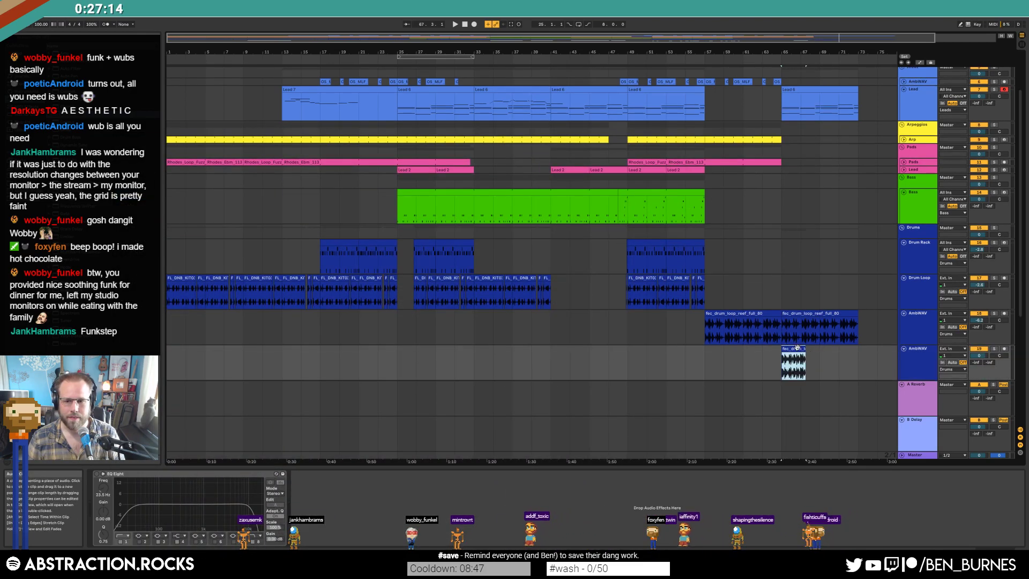
- Turn on Warp for the retro drum loop, set its segment BPM to 80, and play it
double_click(797, 348)
click(173, 421)
click(172, 442)
text(80)
key(Return)
key(space)
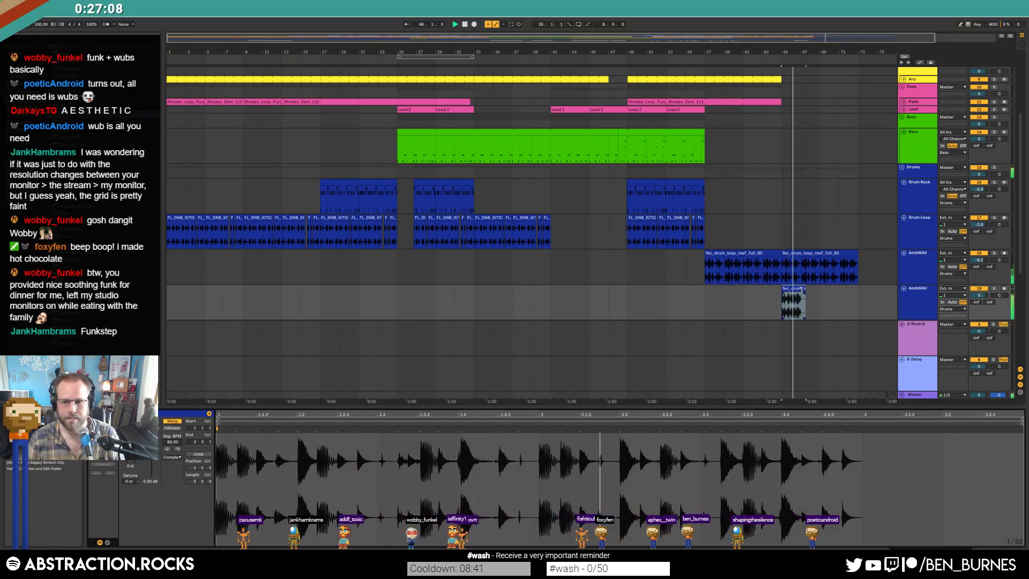
- Trim the retro drum loop clip to two bars, turn on Loop with a two-bar loop range, and extend it to bar 73
mouse_move(805, 290)
mouse_down()
mouse_move(838, 290)
mouse_move(800, 290)
mouse_up()
key(space)
click(198, 453)
drag(800, 292, 857, 292)
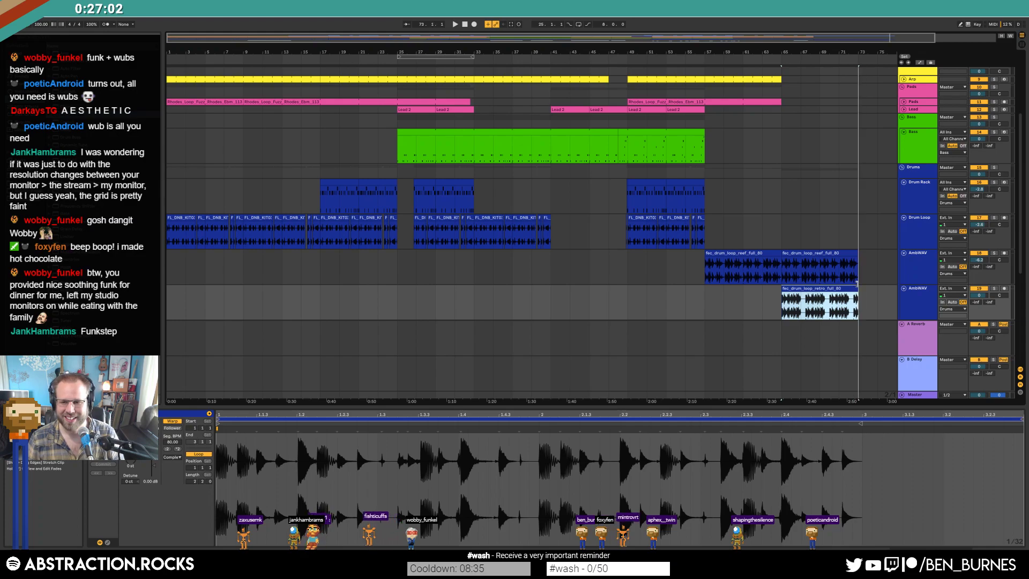
drag(1022, 420, 862, 424)
- Set the retro loop track's EQ Eight to a single low-pass filter at about 1.2 kHz and play the result
key(shift+Tab)
click(97, 475)
click(158, 541)
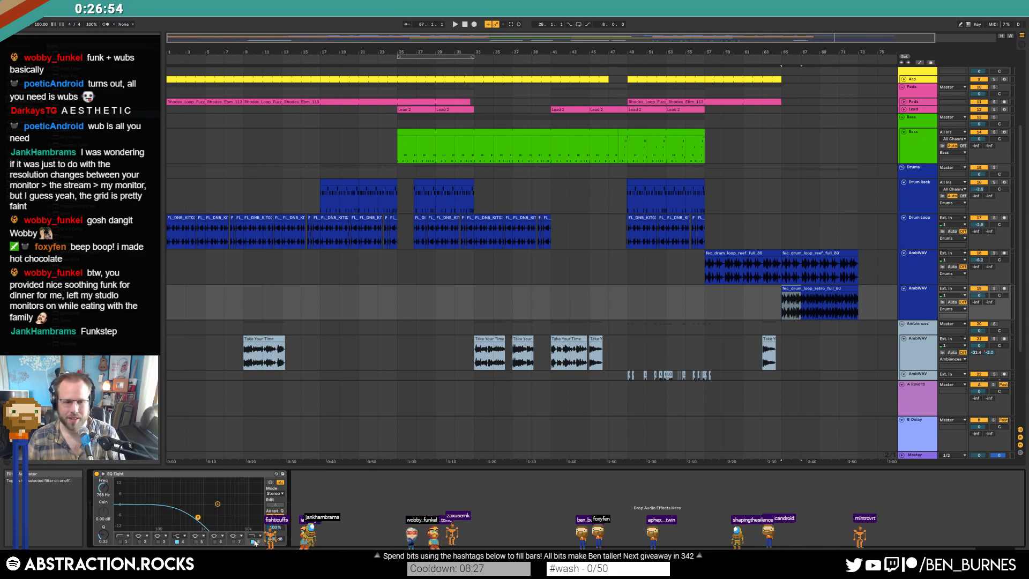
click(176, 542)
click(252, 541)
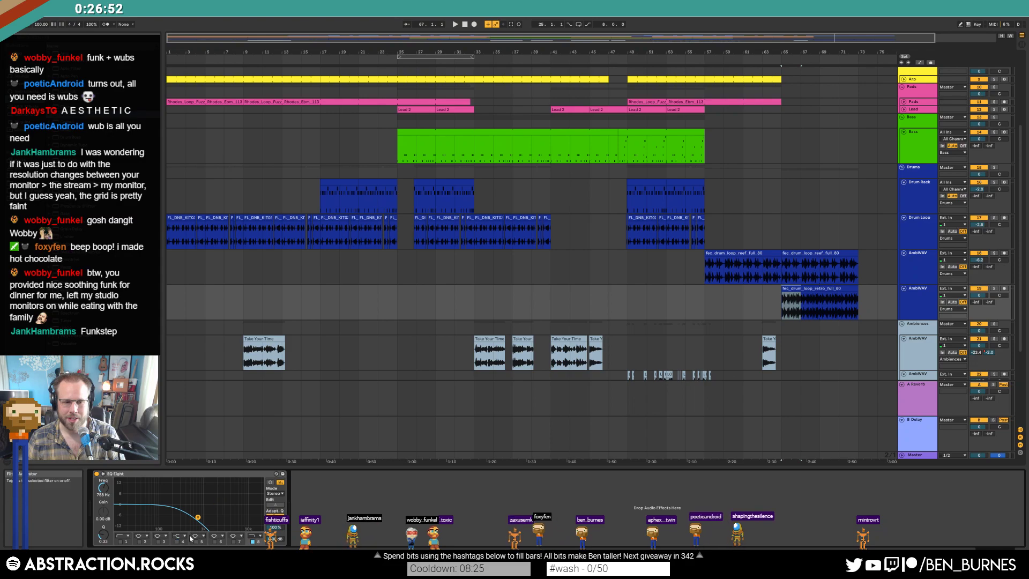
mouse_move(198, 517)
mouse_down()
mouse_move(221, 517)
mouse_move(206, 517)
mouse_up()
key(space)
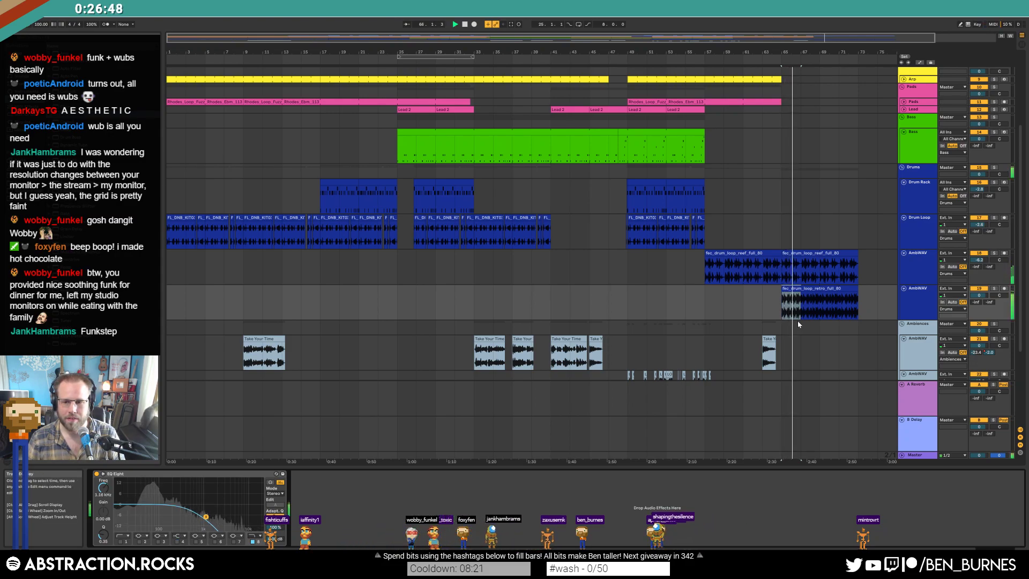
- Copy the Drum Rack clip from bars 53–57 to bar 65, duplicate it through bar 73, and delete the retro drum loop clip
scroll(766, 278, up, 3)
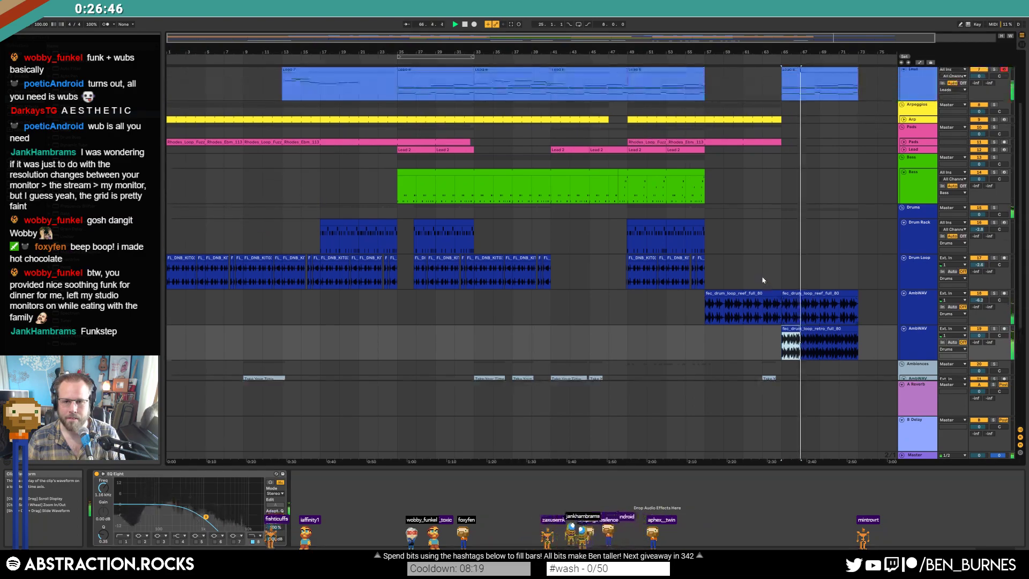
click(682, 221)
key(ctrl+c)
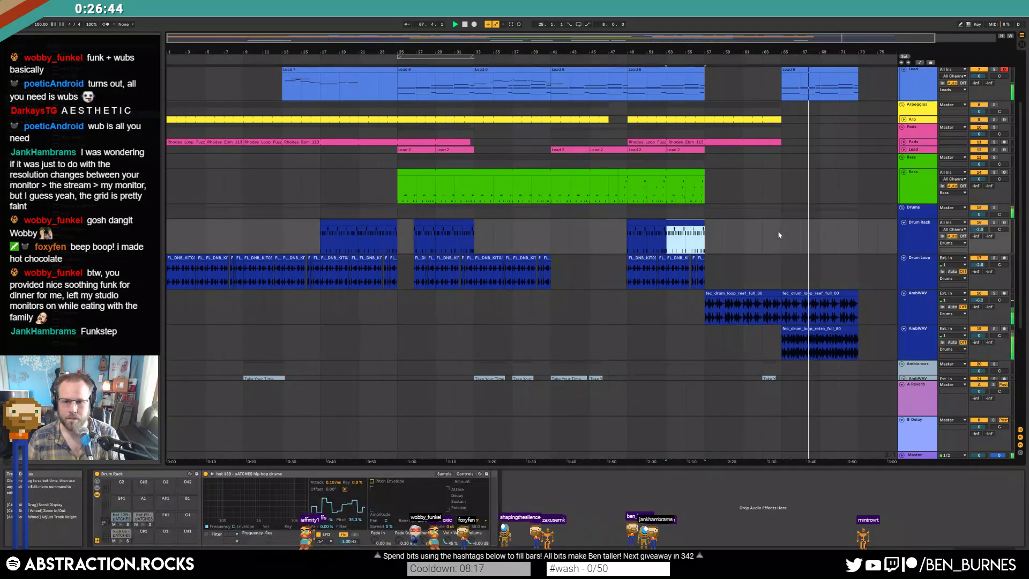
click(783, 230)
key(ctrl+v)
key(ctrl+d)
click(829, 329)
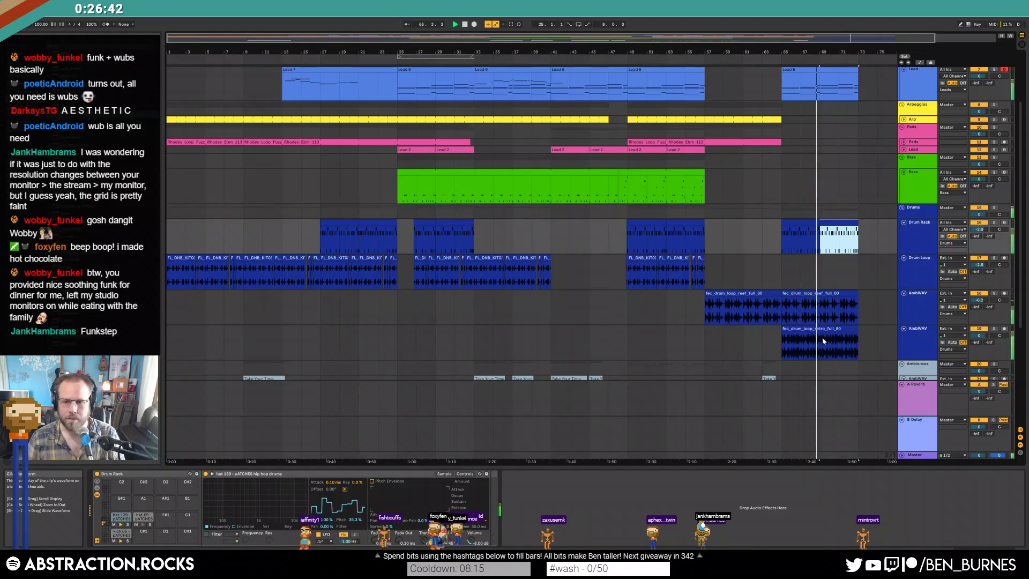
key(Delete)
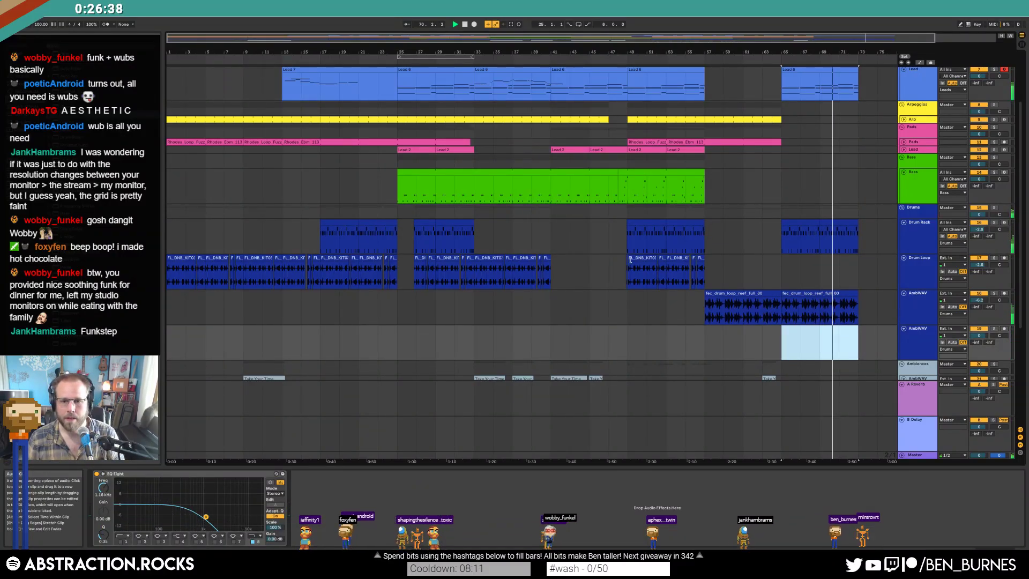
- Extend the Arp clip and the Pads clip from bar 65 to bar 73
scroll(741, 278, up, 3)
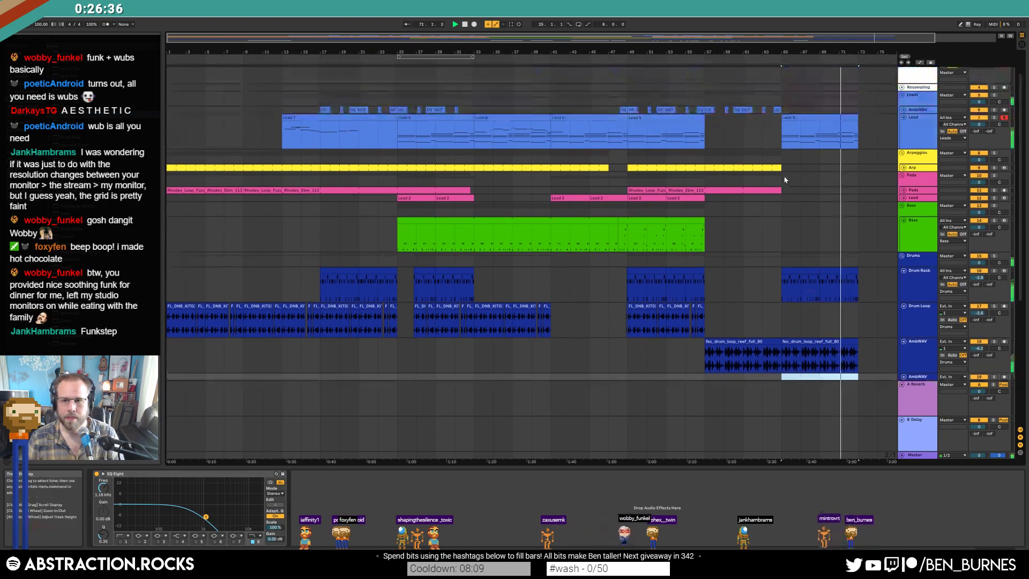
drag(780, 168, 858, 167)
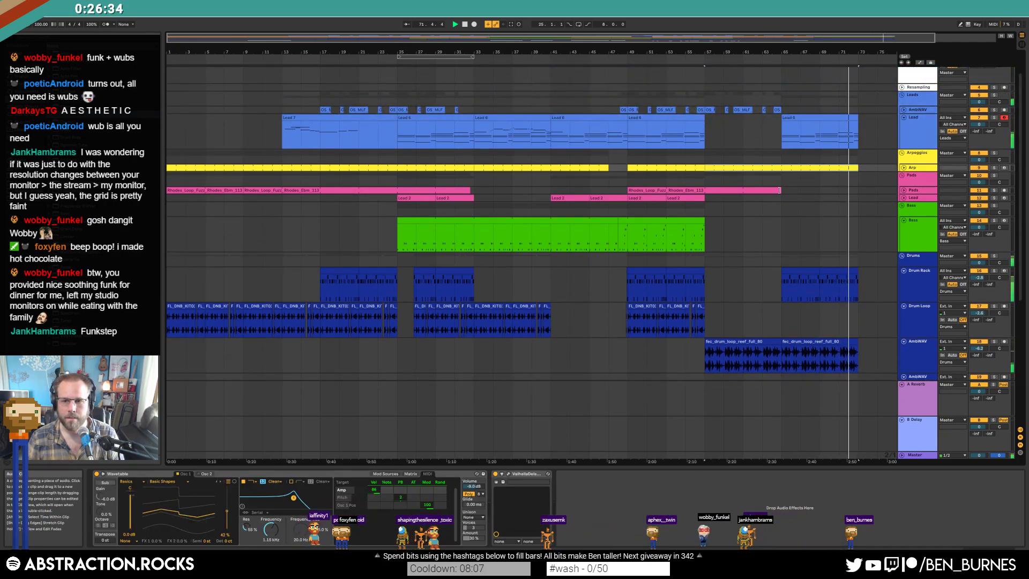
click(780, 191)
drag(780, 191, 857, 191)
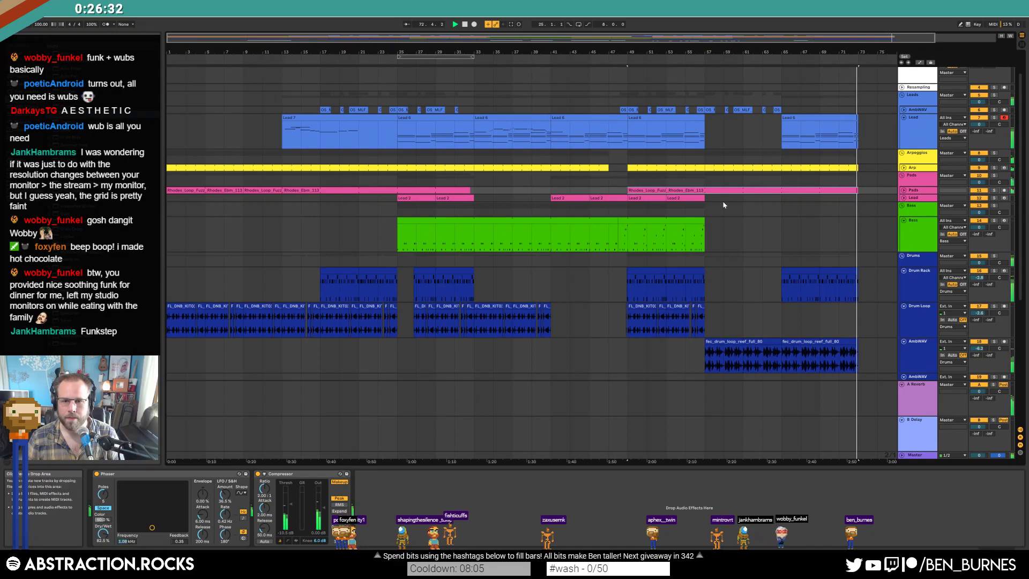
- Copy the Bass section from bars 48–57, place it at bars 64–73 of the same track, and stop playback
drag(619, 238, 702, 241)
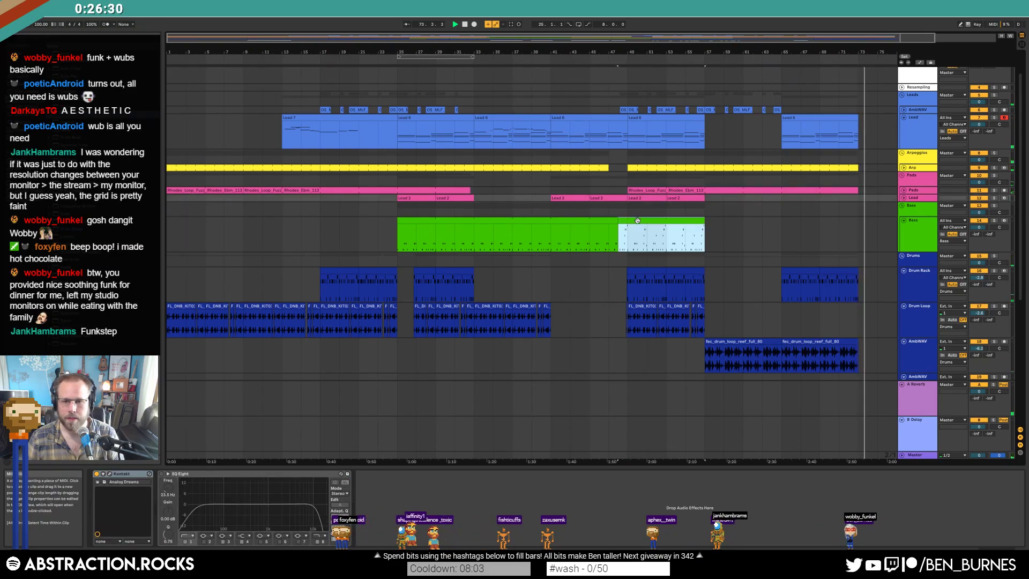
key(ctrl+c)
click(763, 241)
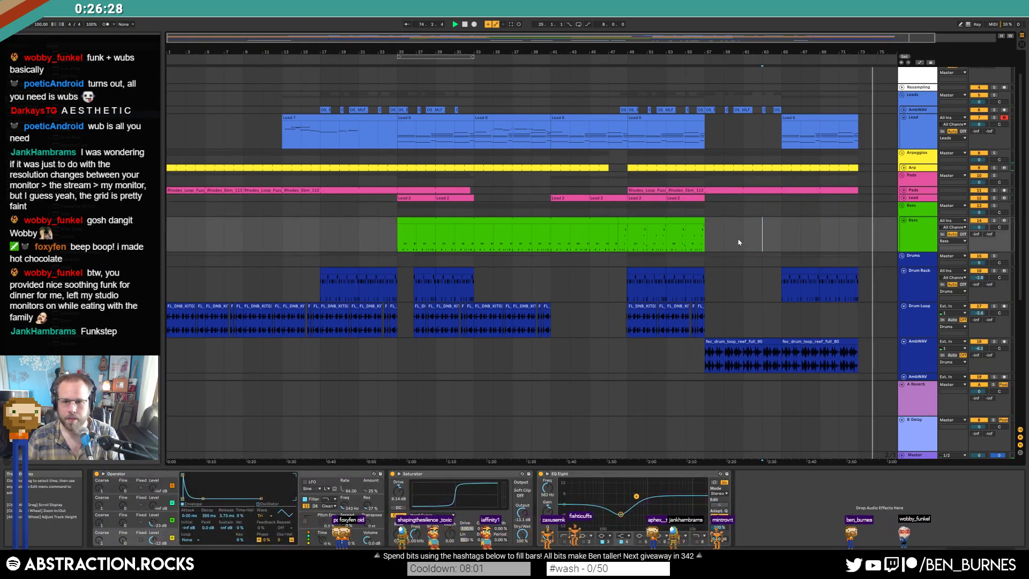
key(ctrl+v)
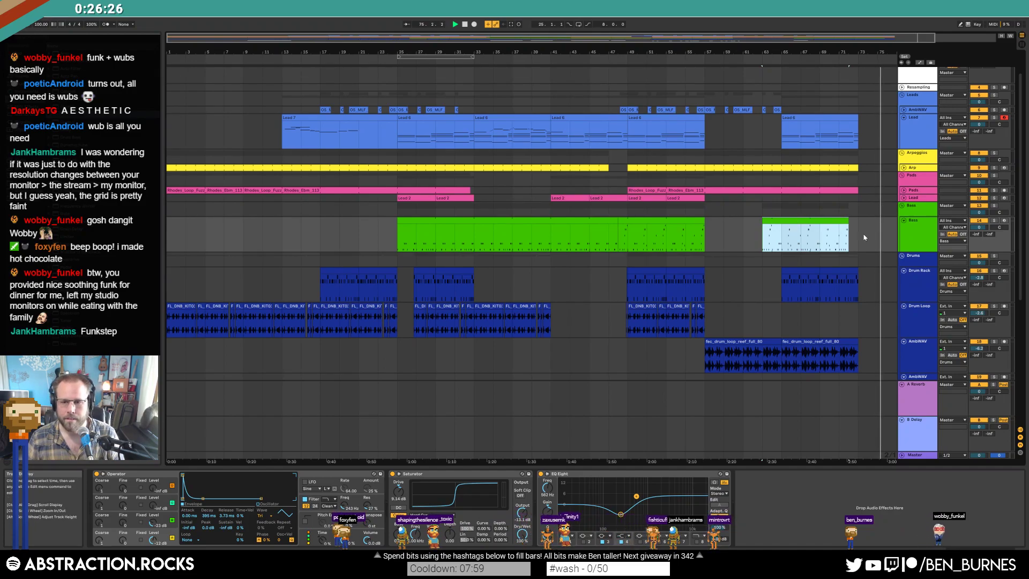
key(Right)
key(space)
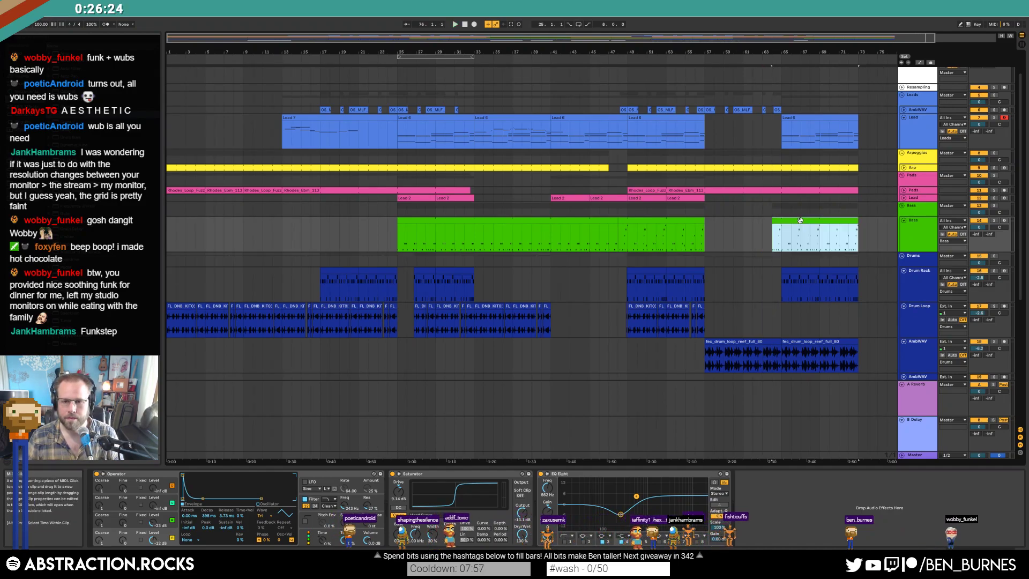
- Automate the Bass track's Operator filter frequency to rise into bar 49, and dip at bar 64 before rising into bar 65
key(shift+Tab)
key(a)
key(shift+Tab)
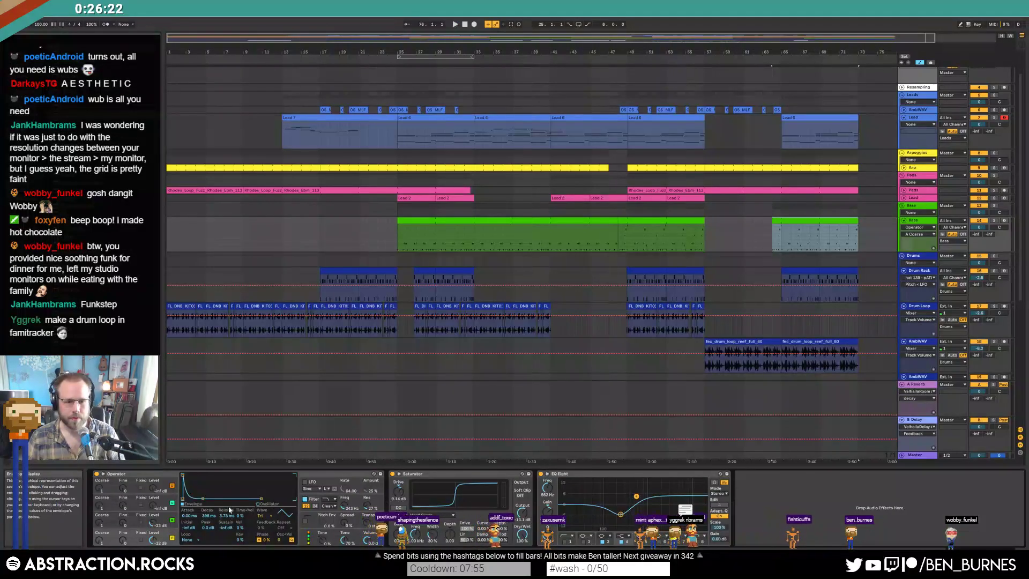
click(342, 509)
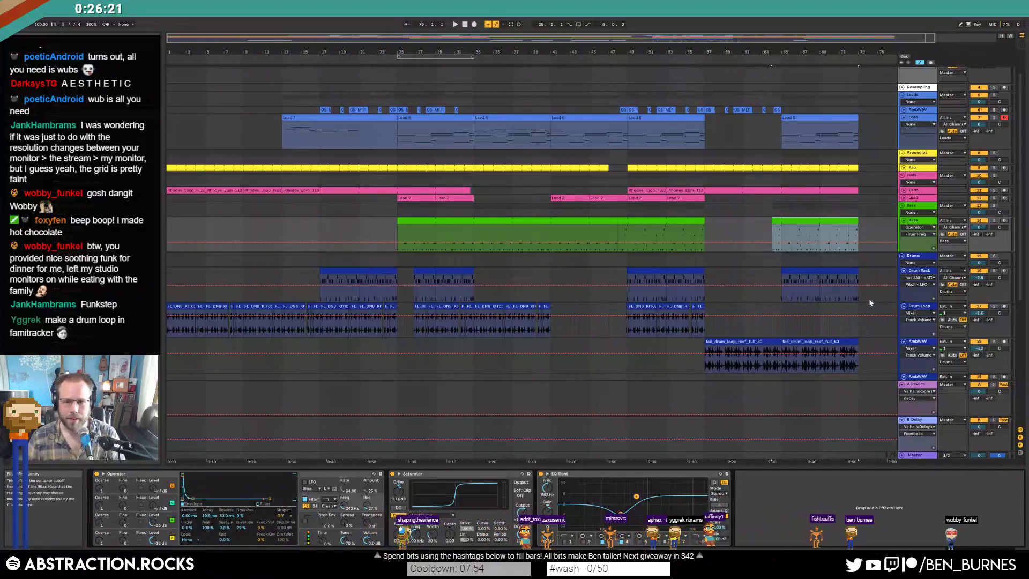
click(609, 242)
mouse_move(618, 242)
mouse_down()
mouse_move(637, 239)
mouse_move(628, 237)
mouse_up()
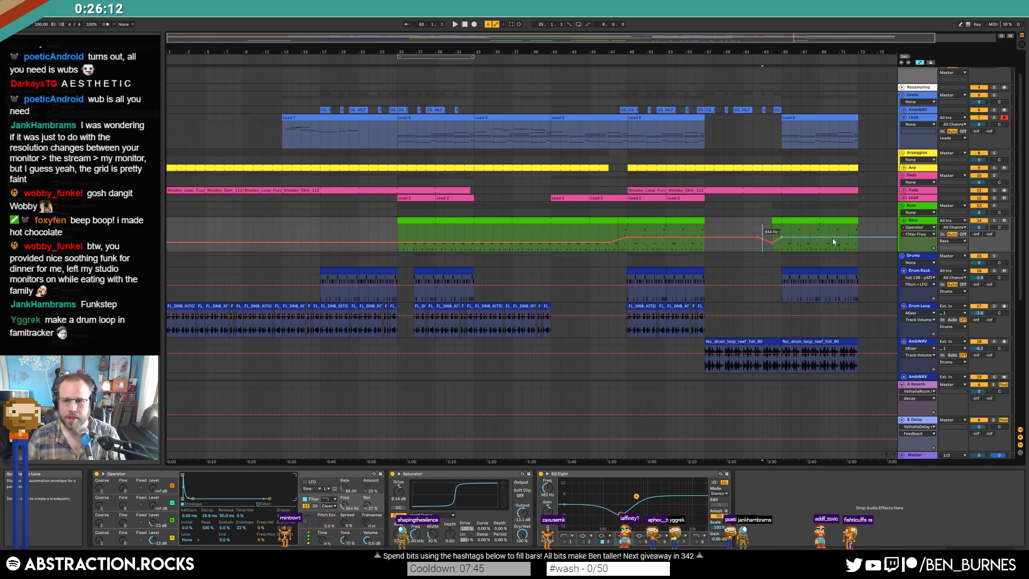
- Add an audio track below the Lead track, arm it, and record a take starting at bar 65
click(923, 122)
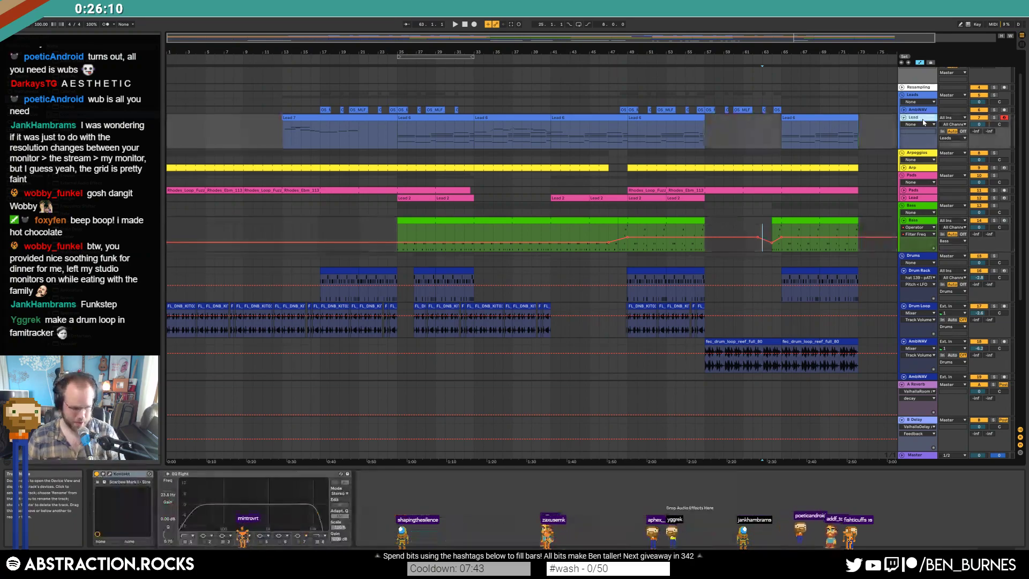
key(ctrl+t)
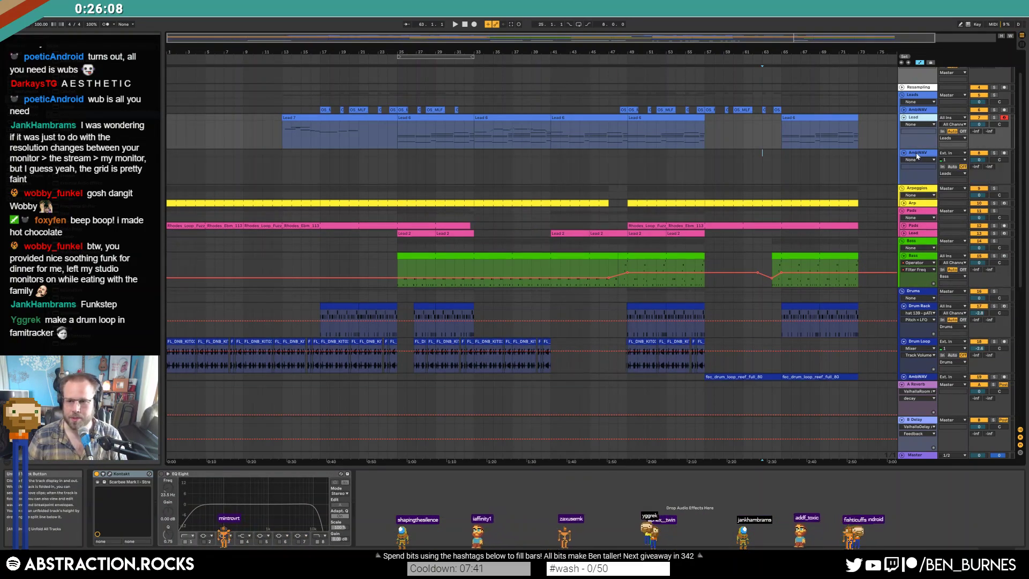
click(1003, 153)
click(782, 157)
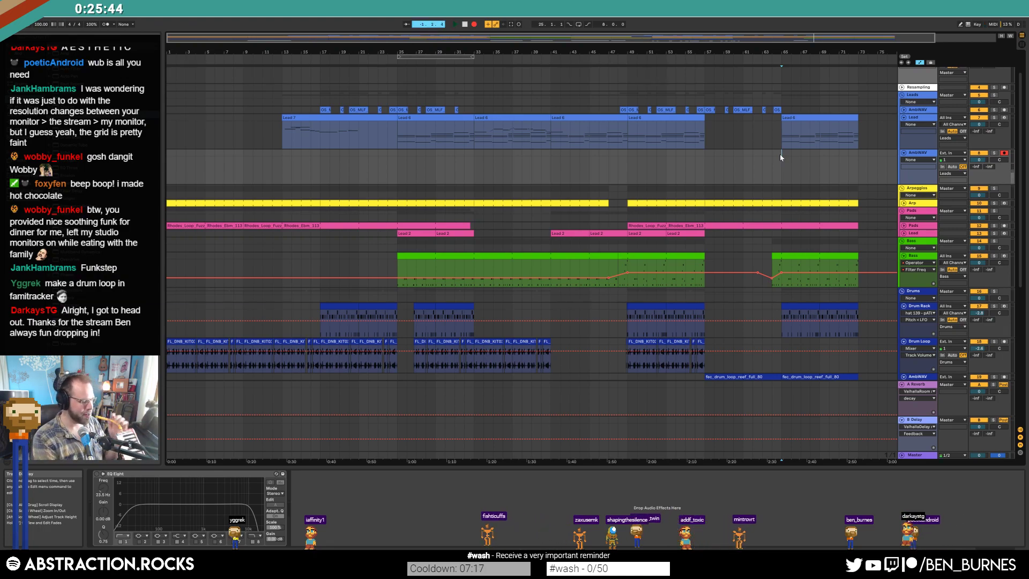
key(space)
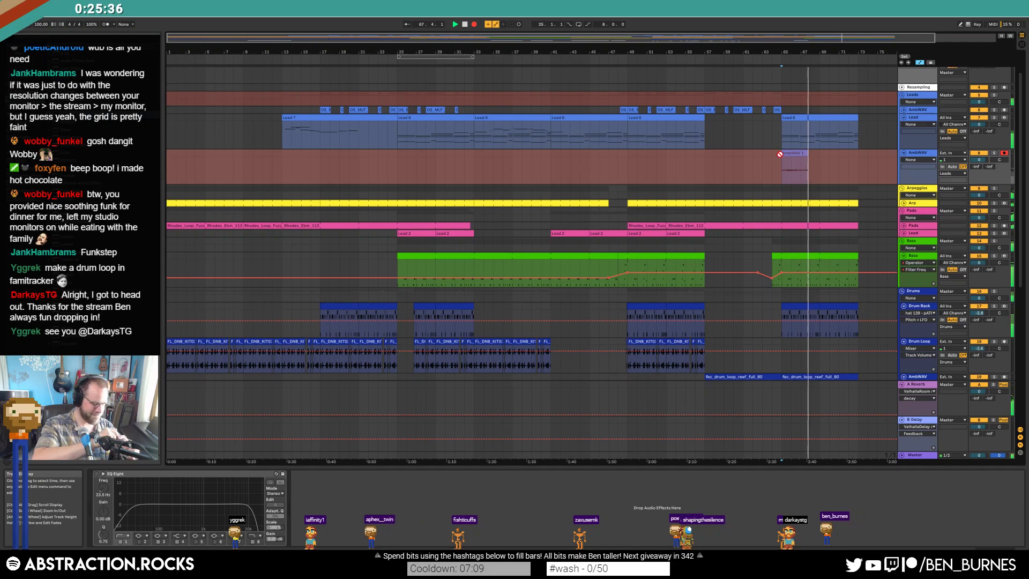
key(space)
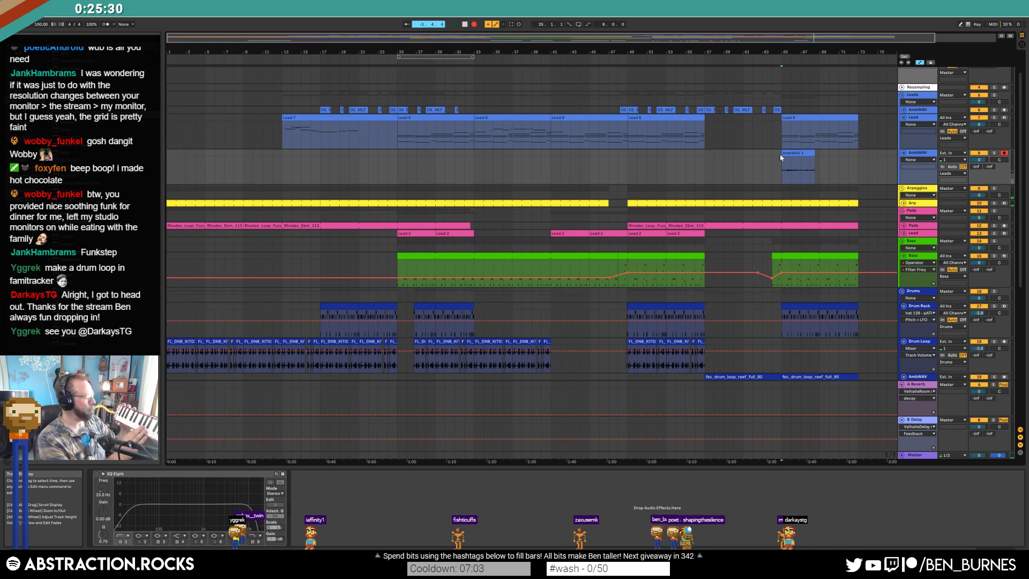
- Record an audio take on the armed AmbWAV track from bar 65 to about bar 74
key(space)
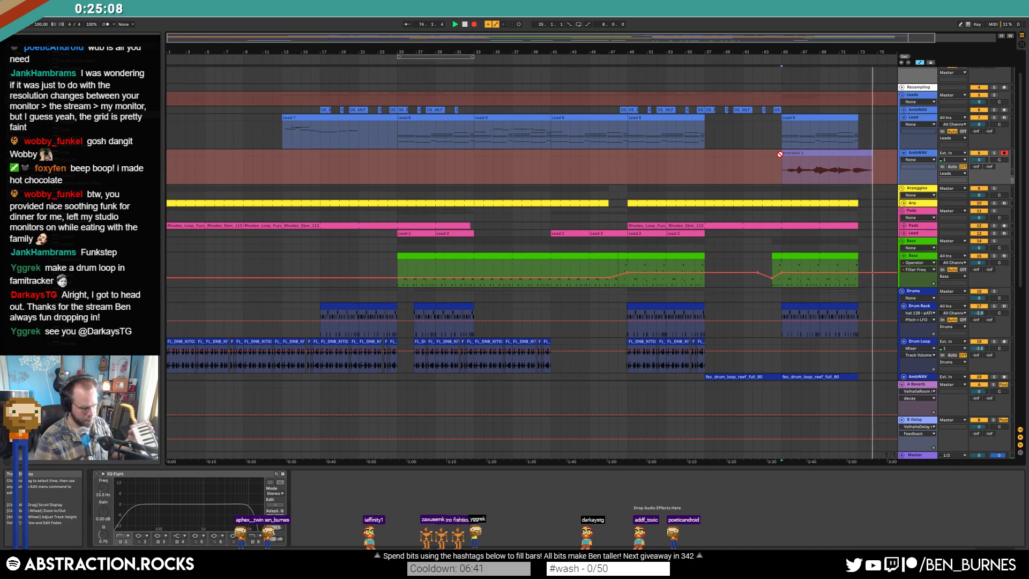
key(space)
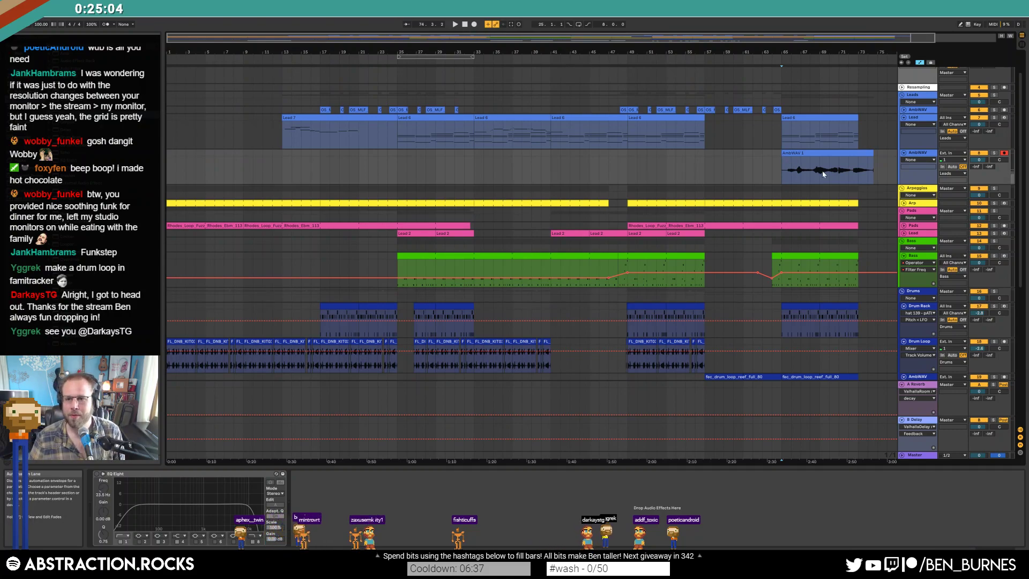
- Split the recorded AmbWAV take just before bar 71 and cut a short gap between about bars 72.2 and 72.3
scroll(827, 170, up, 5)
drag(799, 42, 794, 225)
drag(866, 40, 818, 50)
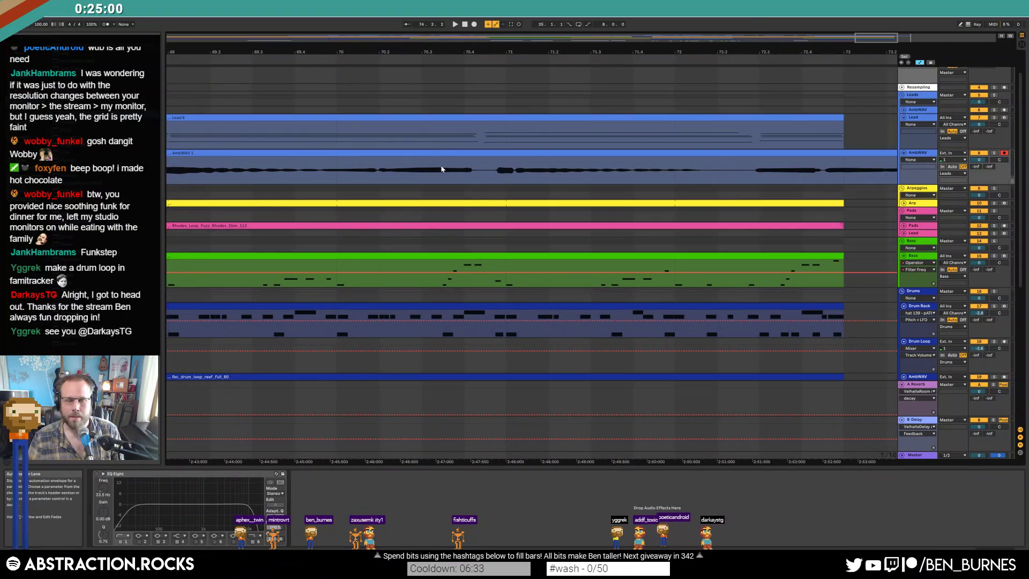
drag(497, 178, 710, 170)
key(a)
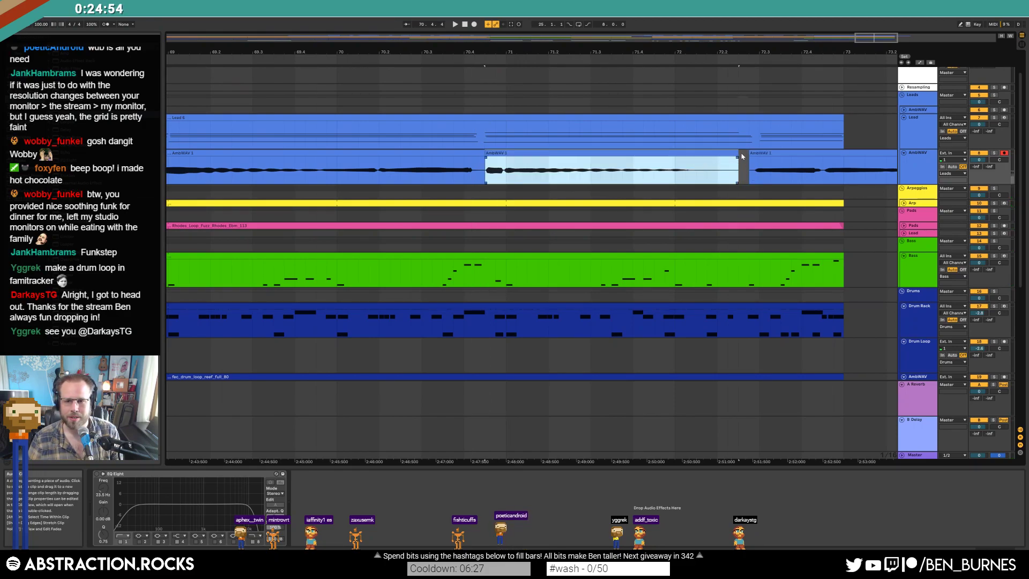
- Raise the AmbWAV track's delay send to -10.0 dB
drag(864, 48, 688, 34)
drag(820, 154, 814, 155)
click(821, 161)
drag(867, 39, 857, 25)
drag(989, 167, 989, 146)
- Play back the take, trim the first AmbWAV clip's start to just after bar 65 and give it a fade-in up to about bar 66
key(space)
key(space)
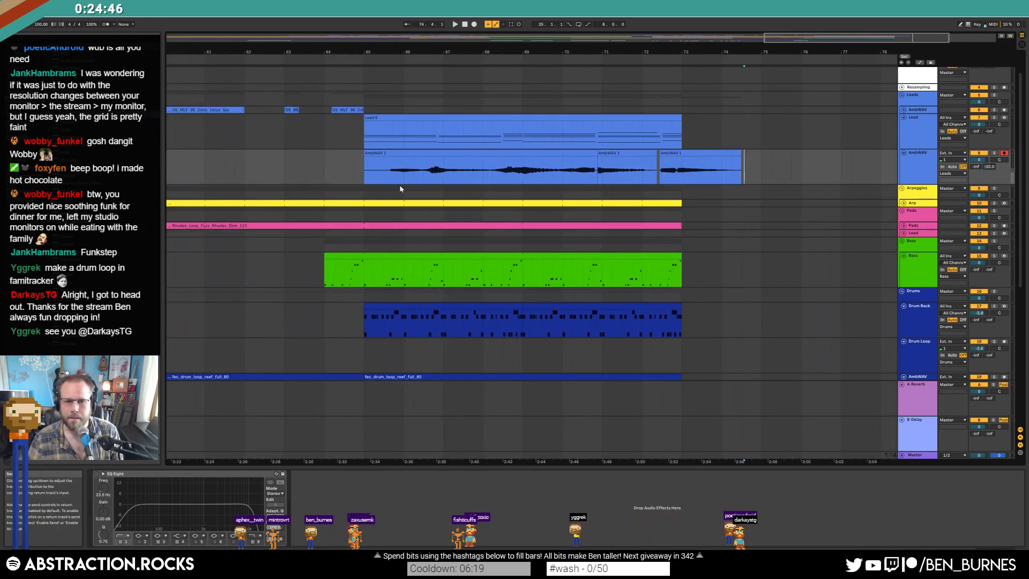
key(space)
drag(365, 159, 407, 158)
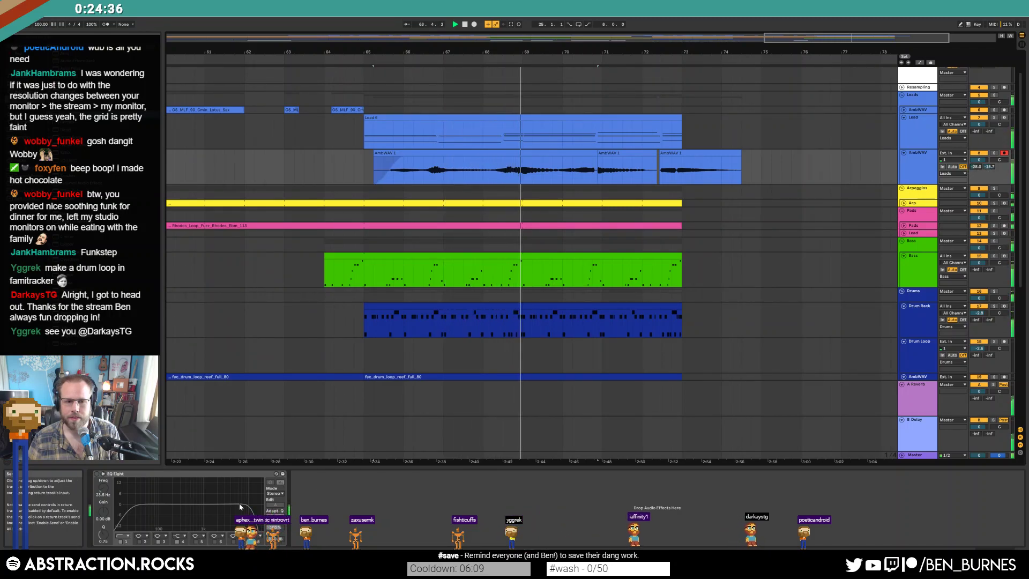
- Enable EQ Eight on the AmbWAV track, raise its low-cut frequency and turn off filter band 4
click(97, 474)
drag(130, 509, 177, 516)
click(218, 503)
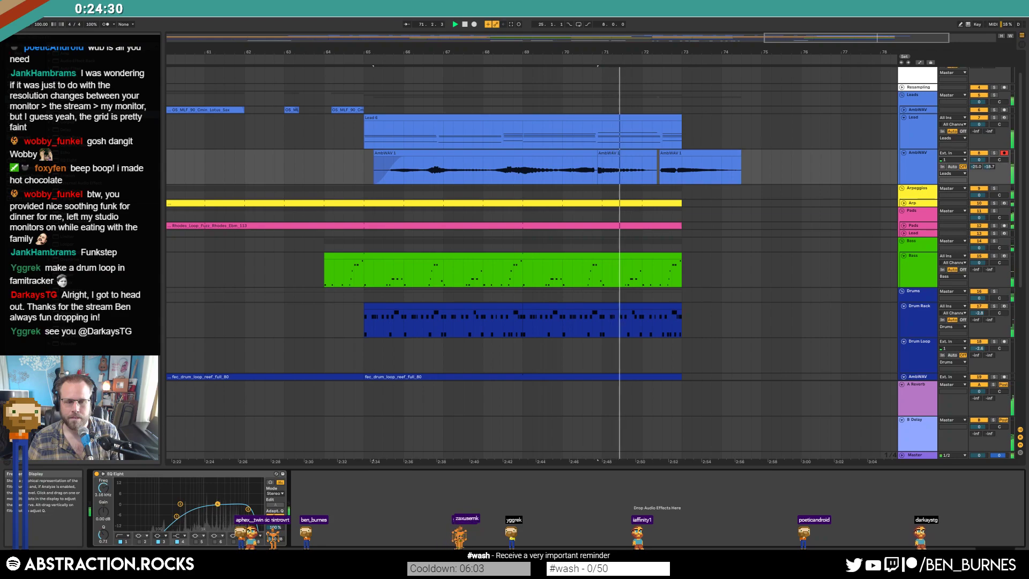
click(177, 542)
- Duplicate the final Lead clip so the part continues from bar 73 to bar 81
click(652, 116)
key(ctrl+d)
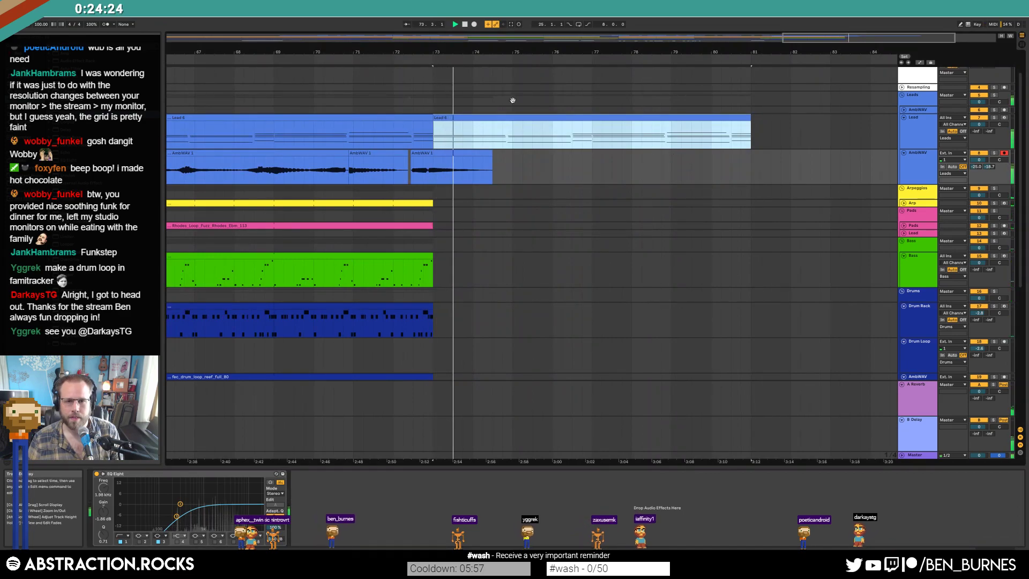
scroll(694, 225, down, 3)
scroll(750, 252, left, 3)
scroll(736, 254, down, 2)
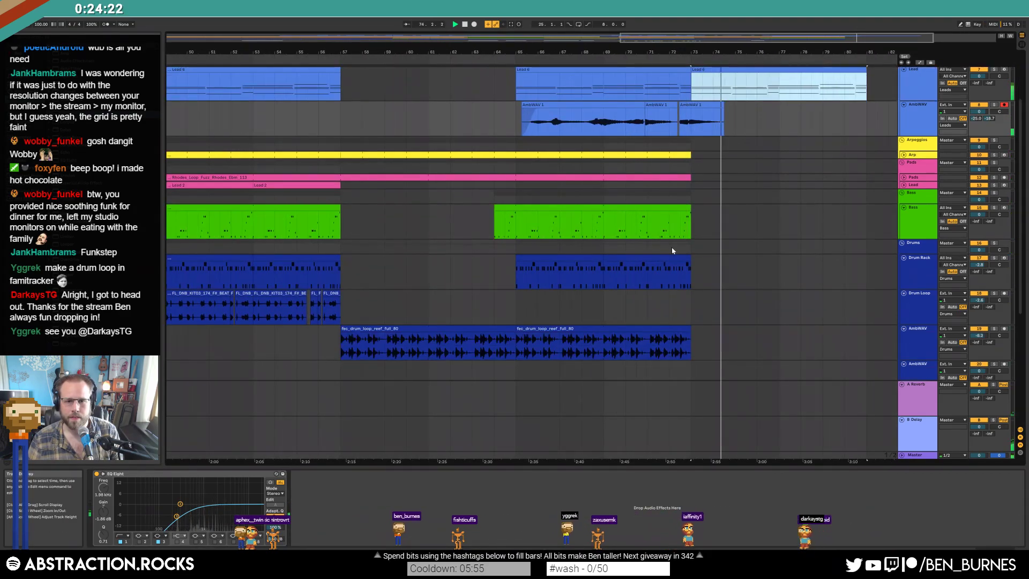
drag(705, 102, 657, 102)
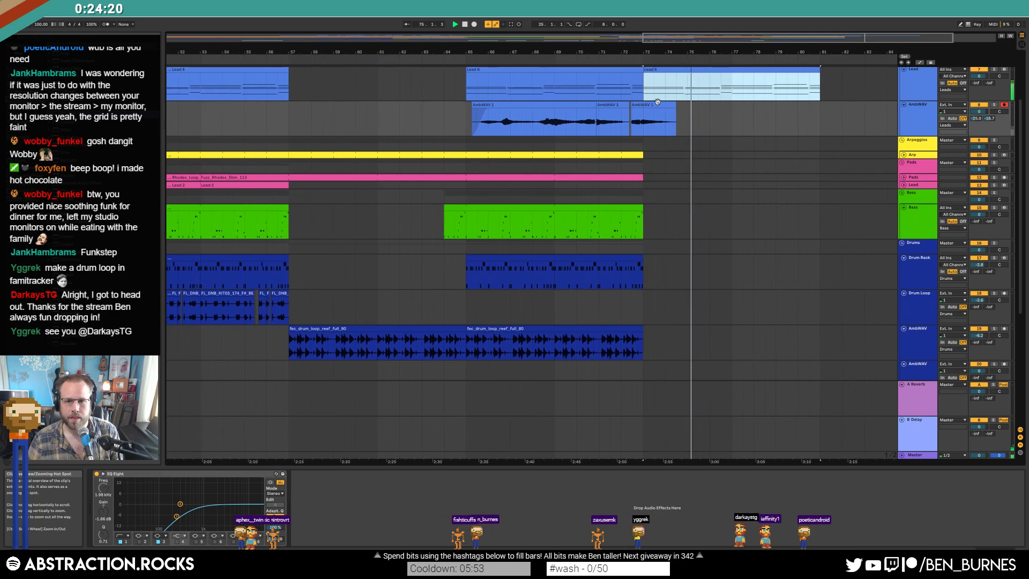
click(658, 105)
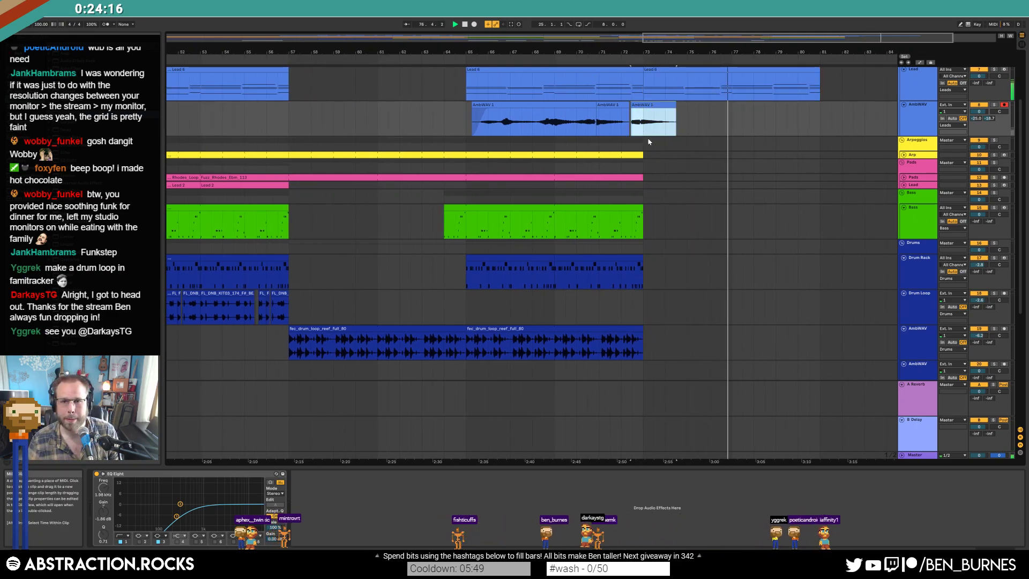
scroll(646, 124, up, 1)
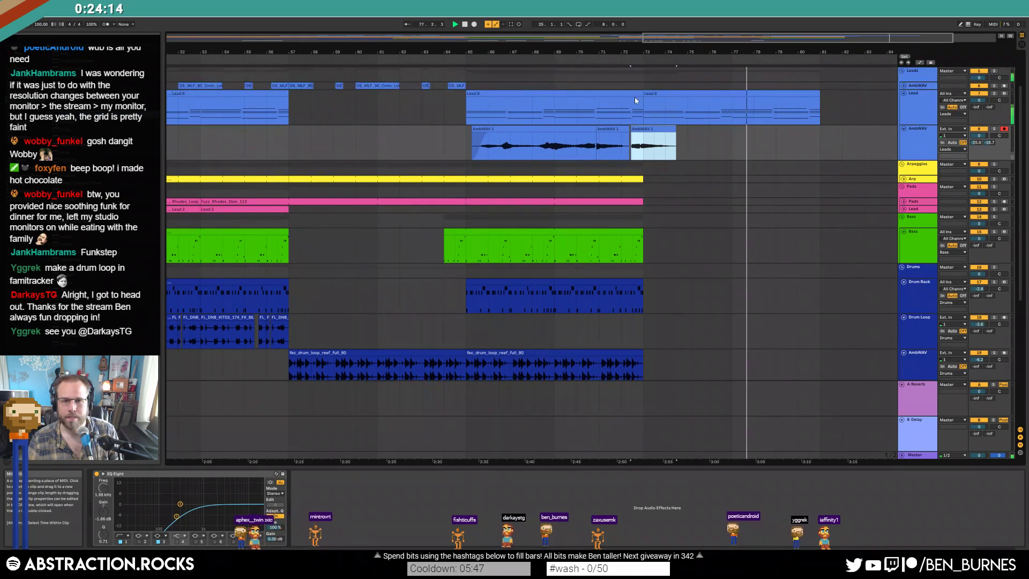
- Arm the Lead track and overdub a new MIDI performance from bar 65 to about bar 82
click(606, 94)
key(space)
click(1003, 93)
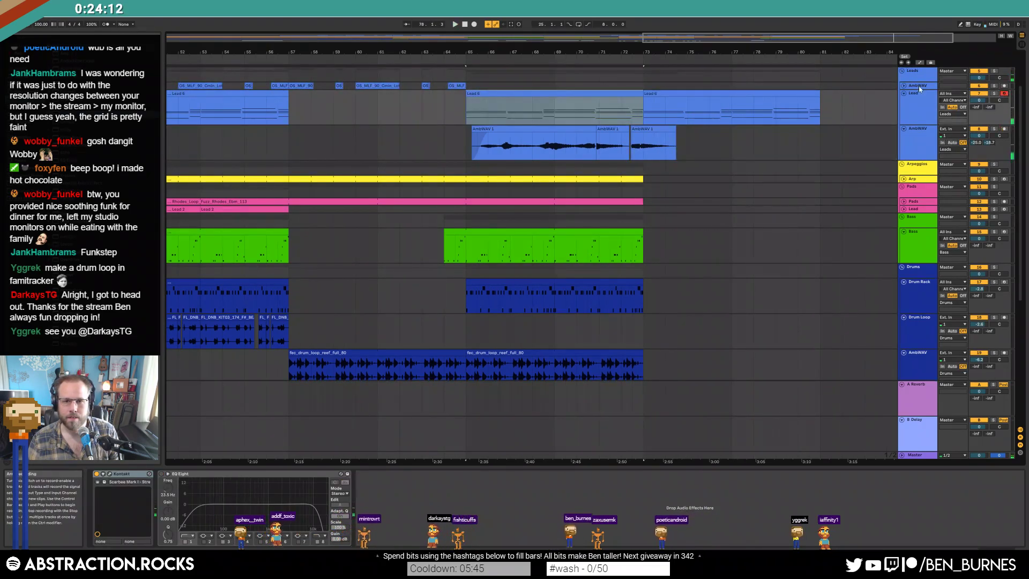
click(474, 24)
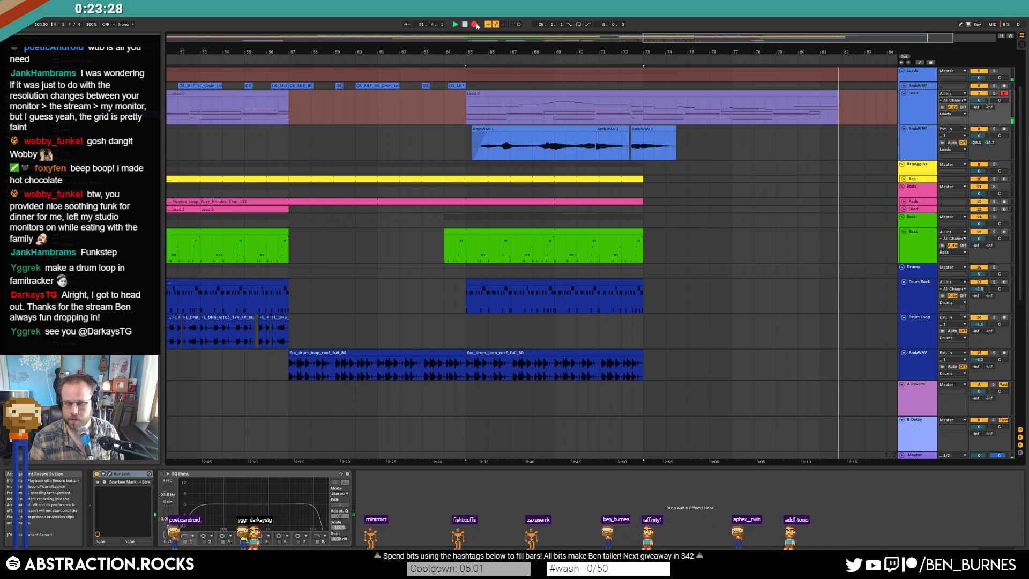
click(474, 24)
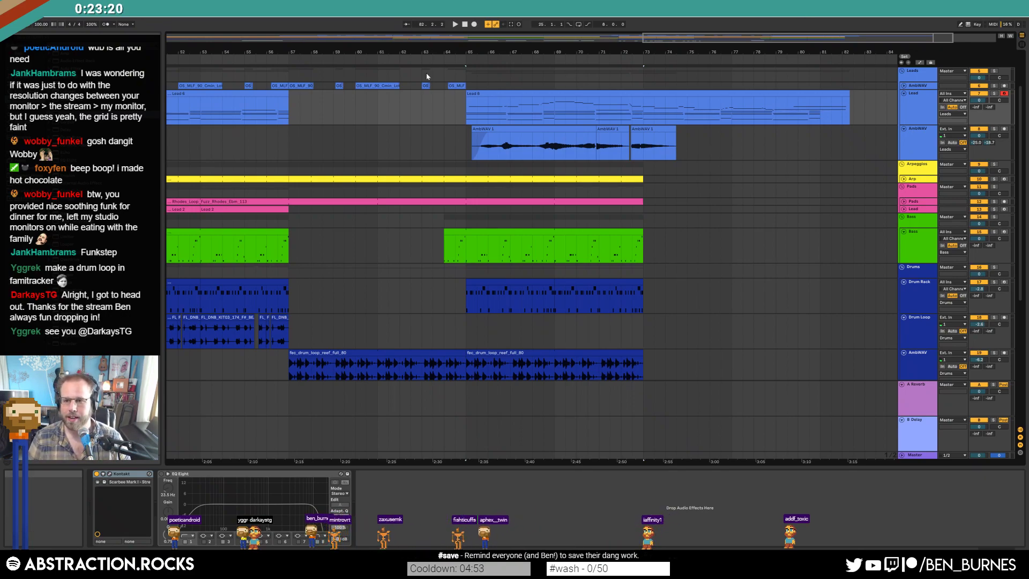
- Copy the held chord notes starting at bar 13 of the recorded Lead clip, paste them at its bar 17 and leave the note editor
double_click(804, 101)
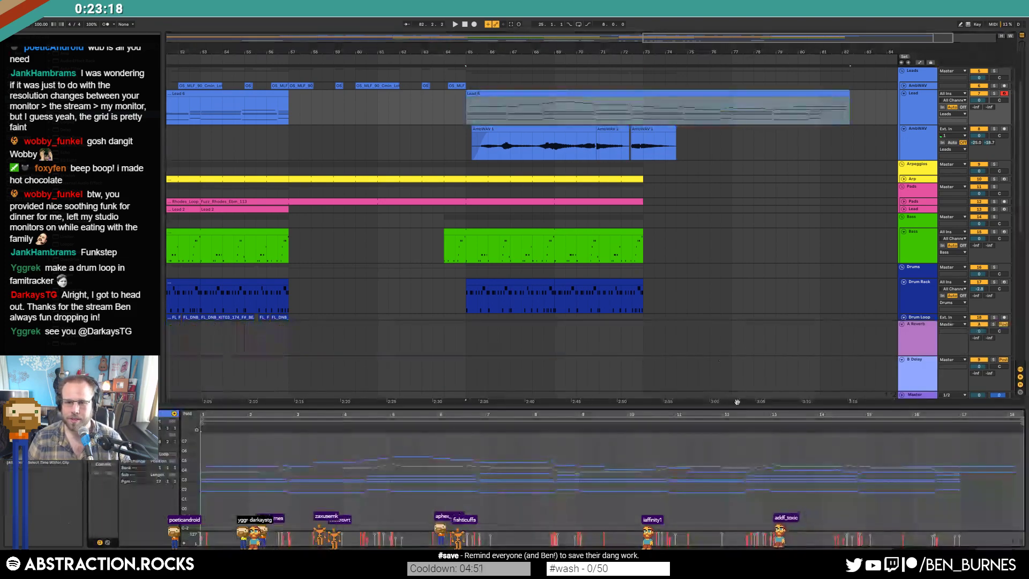
scroll(916, 507, up, 4)
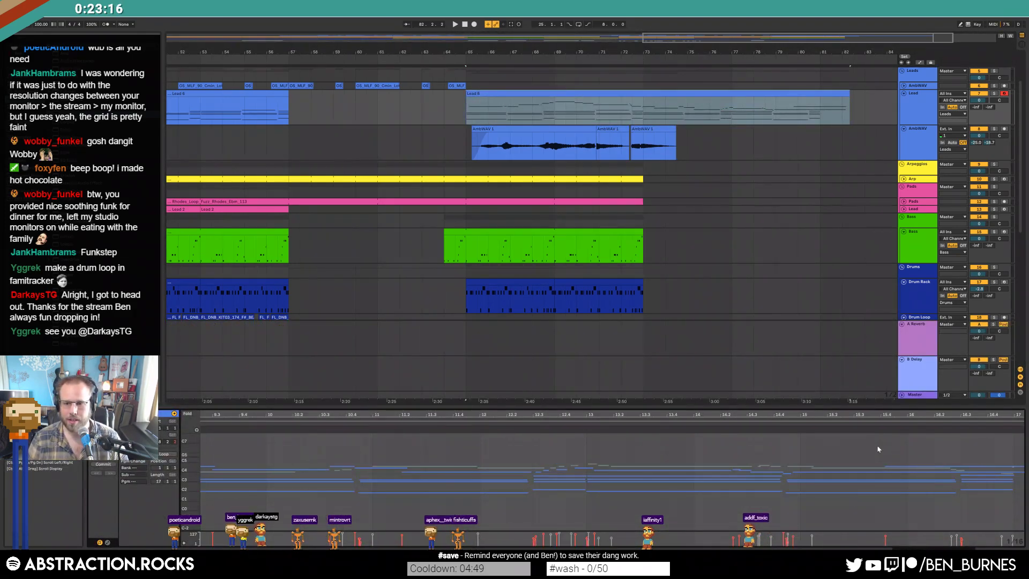
drag(882, 416, 941, 415)
scroll(620, 509, right, 4)
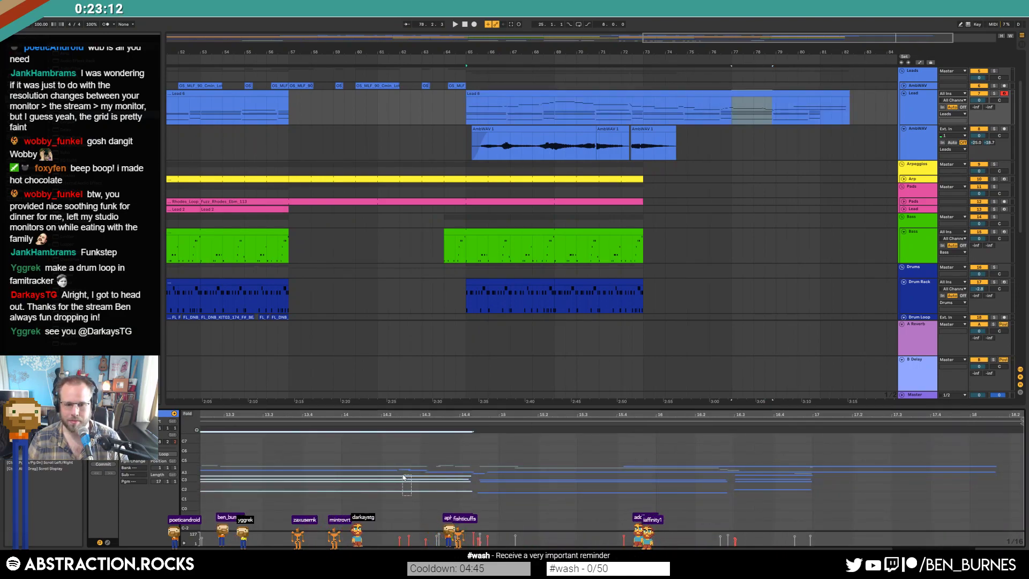
click(814, 483)
key(ctrl+v)
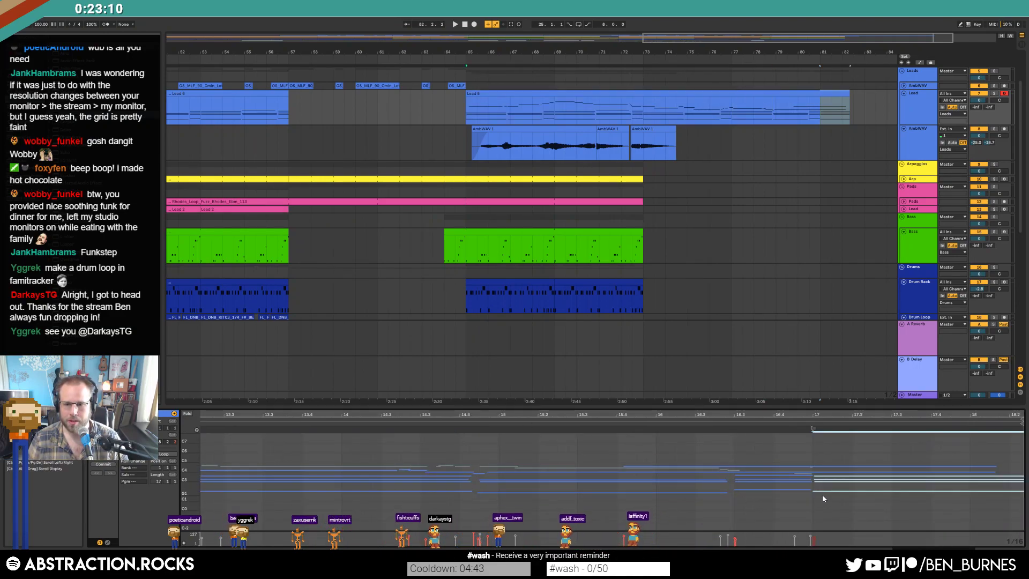
key(shift+Tab)
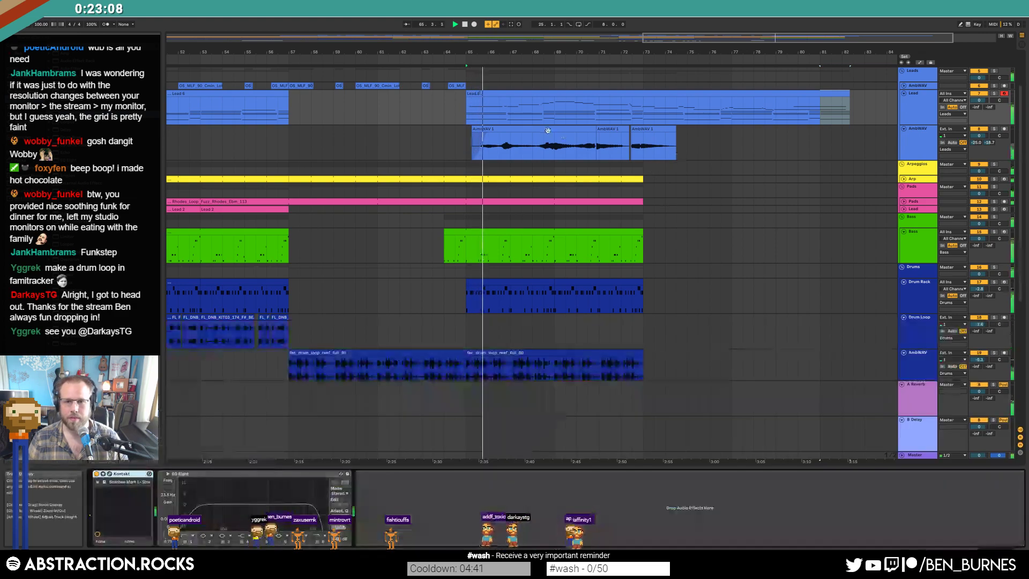
- Copy the earlier Arp and Bass clips so both tracks continue from bar 73
click(552, 129)
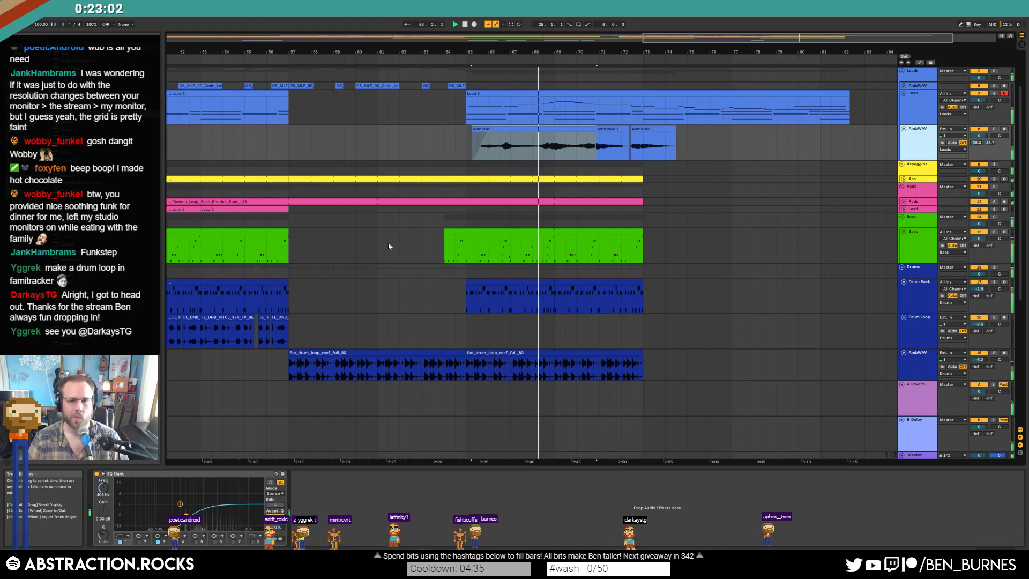
click(309, 37)
drag(704, 37, 577, 21)
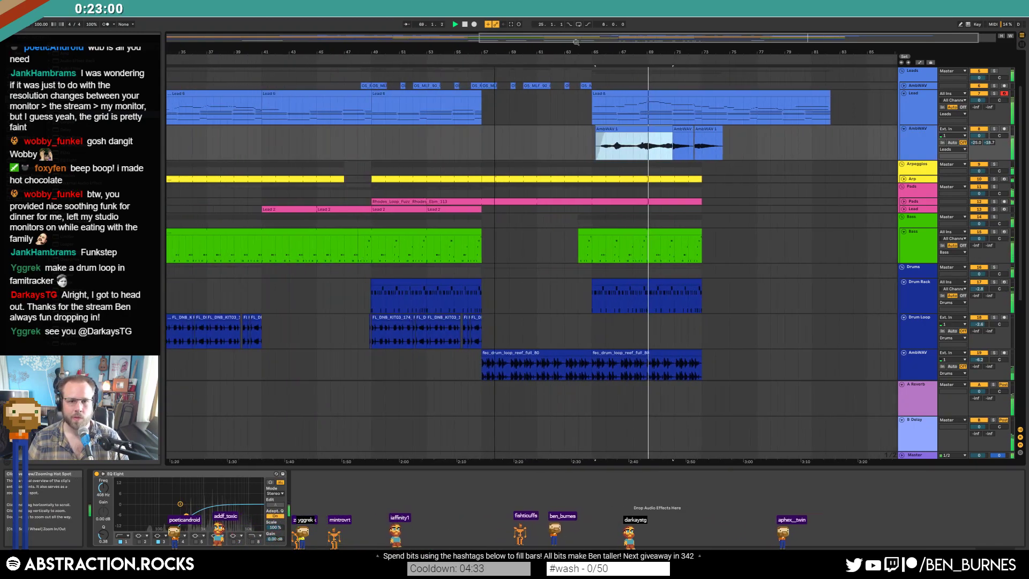
click(328, 178)
click(691, 180)
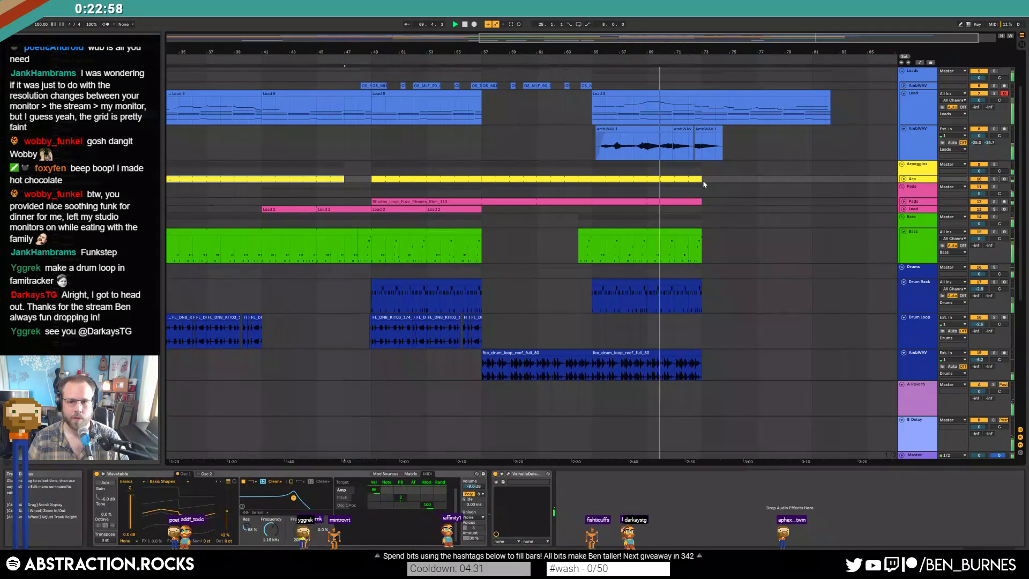
key(ctrl+d)
click(347, 232)
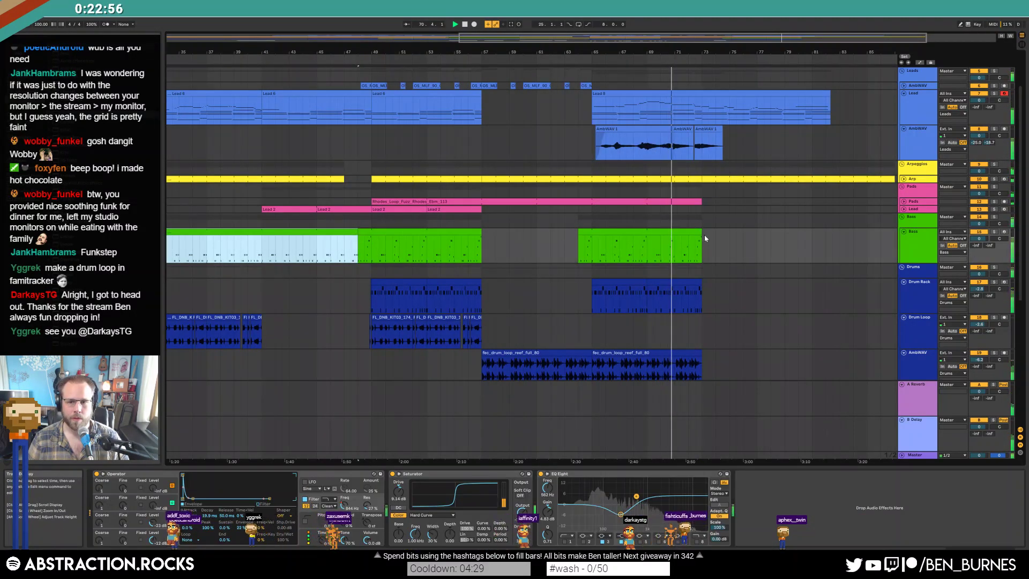
key(ctrl+d)
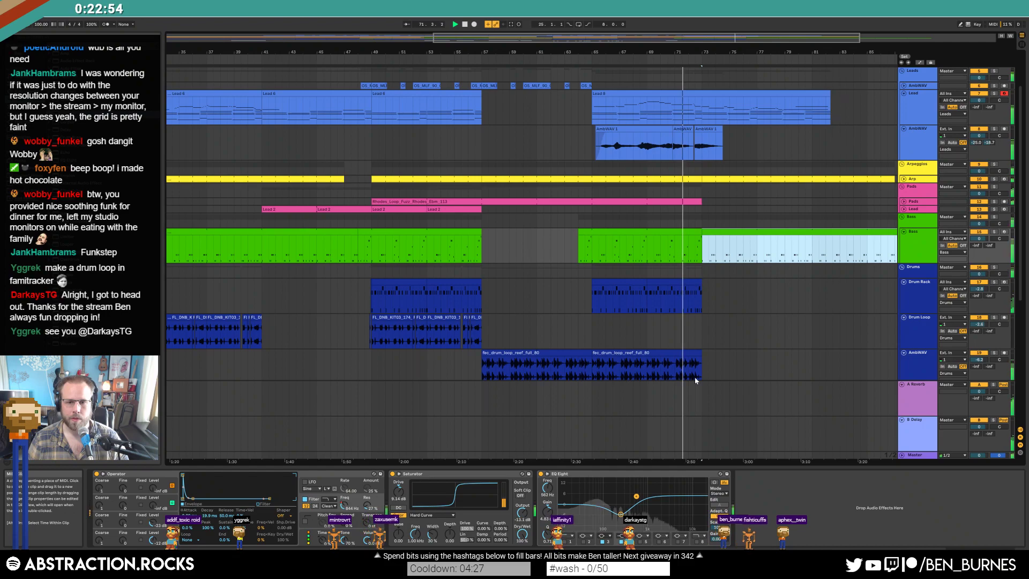
click(693, 352)
key(ctrl+d)
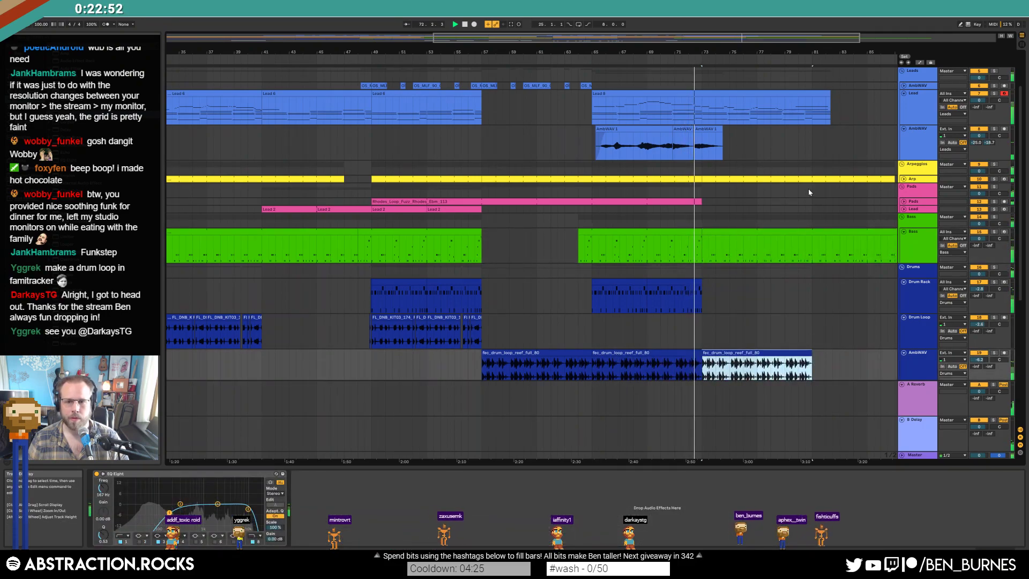
key(Delete)
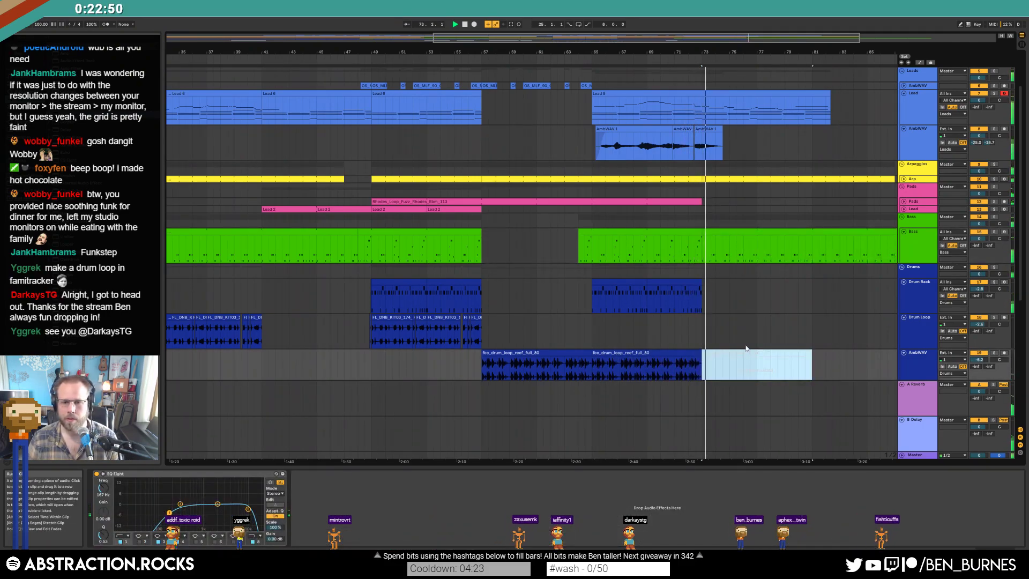
- Cut the copied Bass clip off at about bar 76.5 and delete everything after it on the track
drag(727, 38, 839, 223)
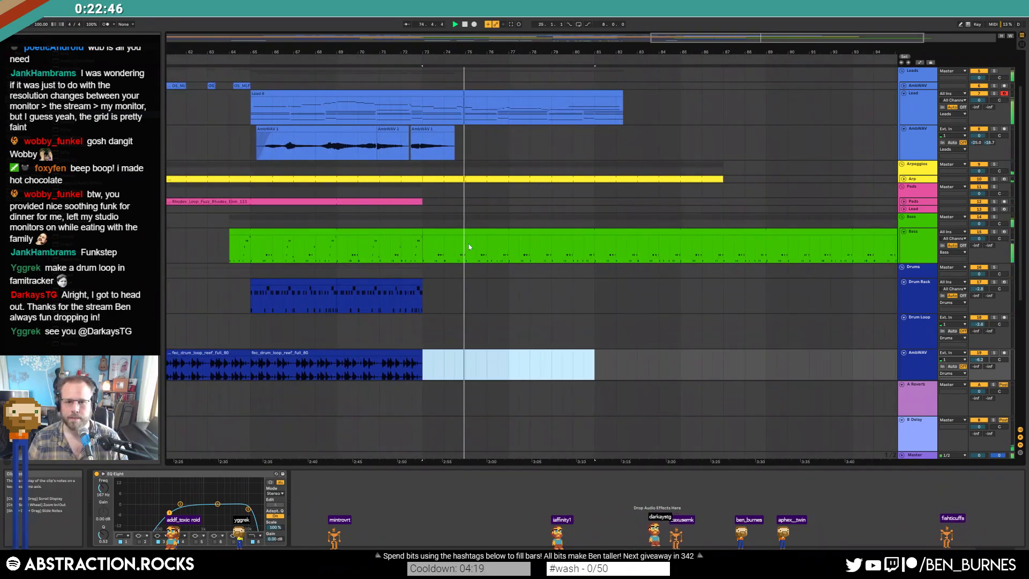
drag(476, 244, 745, 246)
drag(498, 258, 677, 234)
key(Delete)
click(694, 230)
key(Delete)
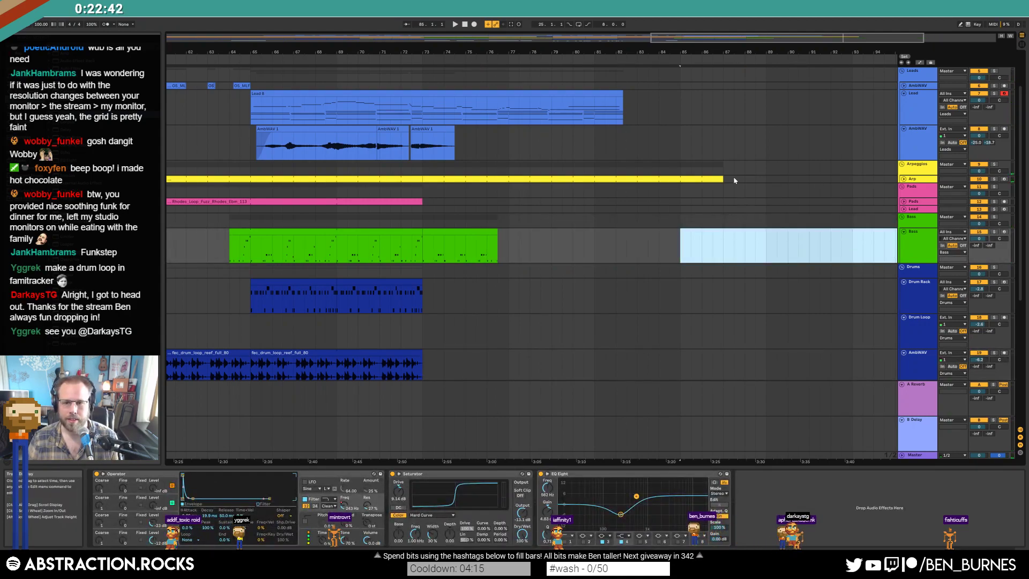
- Shorten the copied Arp clip to end at bar 81, unfold its track and check the clip's notes
drag(723, 180, 508, 179)
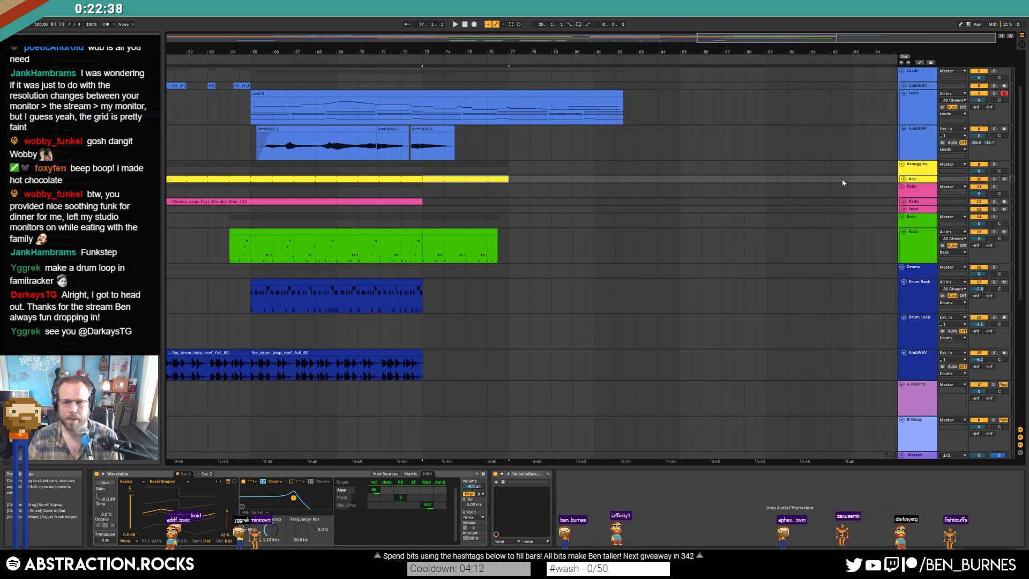
click(904, 179)
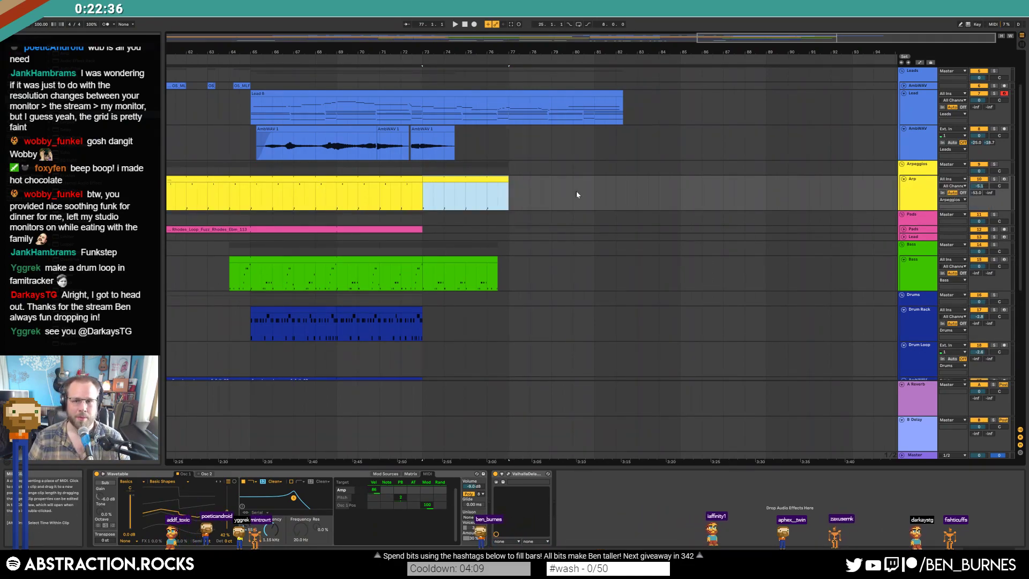
drag(546, 180, 594, 181)
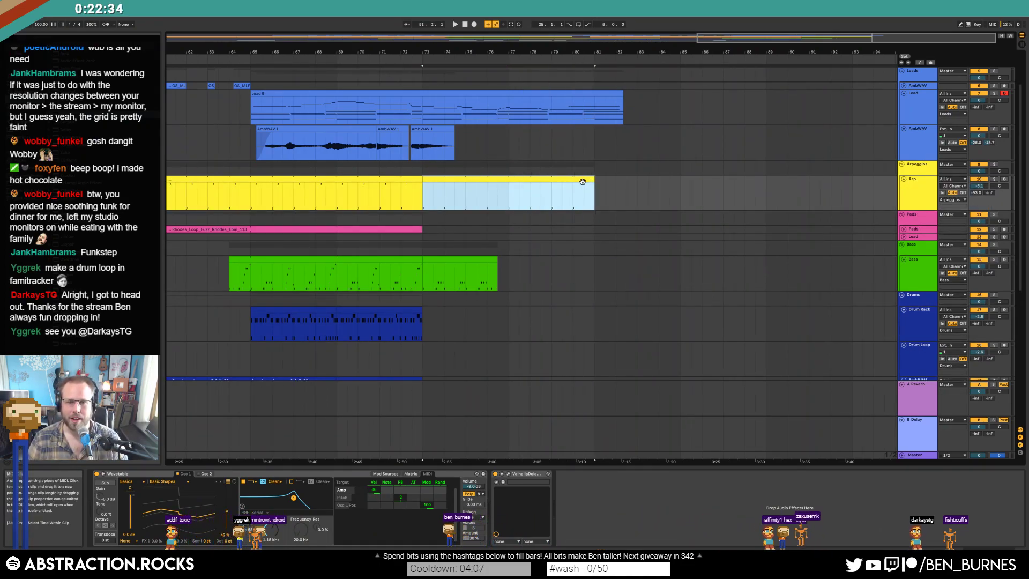
double_click(547, 176)
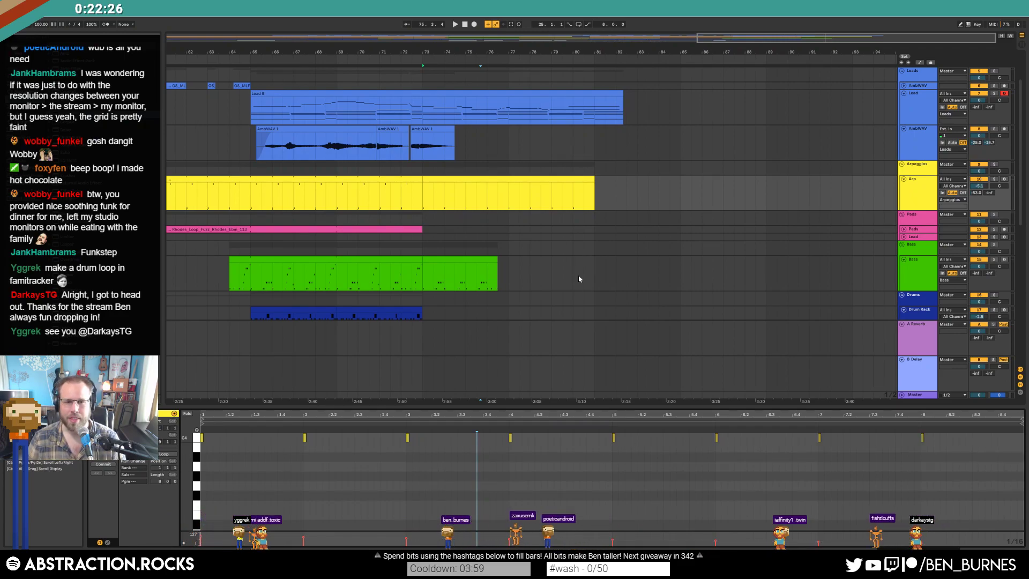
key(shift+Tab)
- Automate the Bass track's Filter Freq to fall from bar 73 to 30 Hz at about bar 76.5, and leave automation mode
click(484, 259)
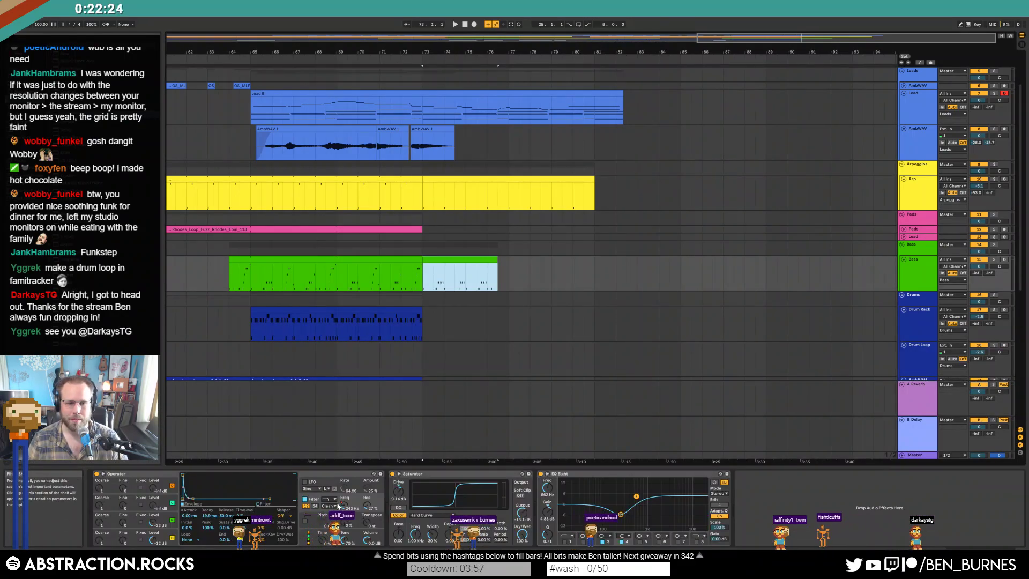
key(a)
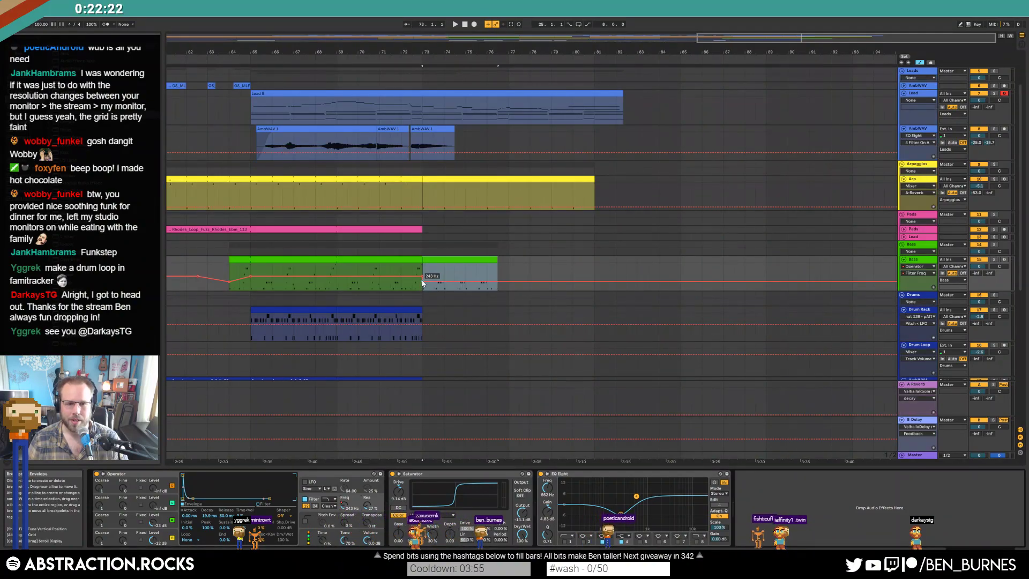
drag(422, 283, 497, 290)
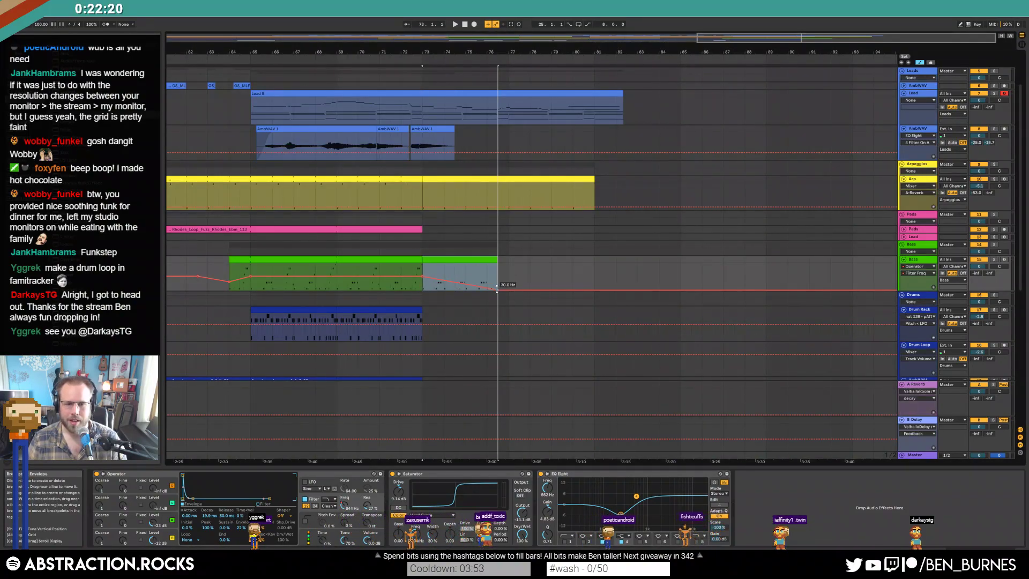
scroll(539, 285, down, 5)
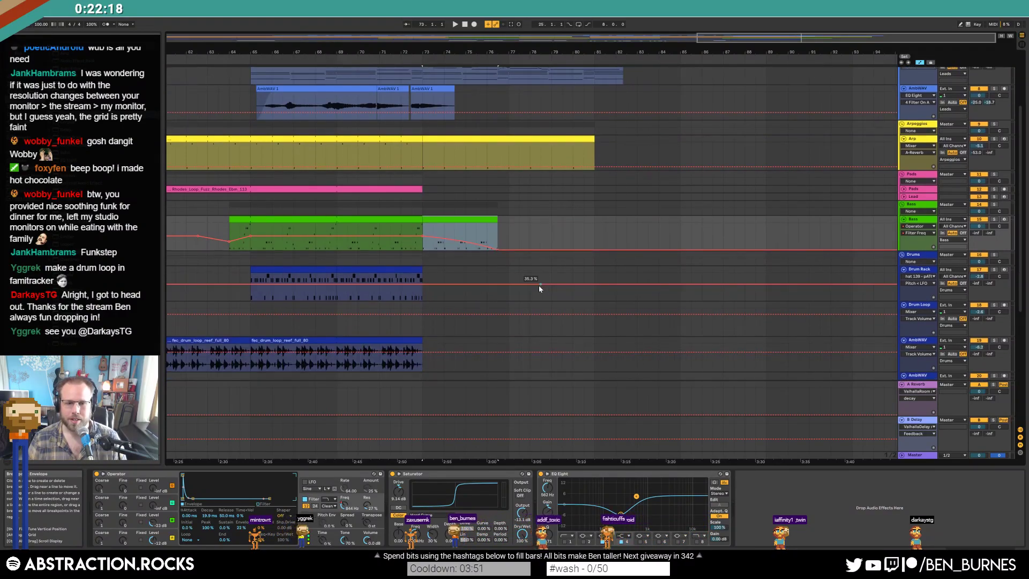
key(a)
- Delete the three empty AmbWAV tracks at the end of the track list
key(w)
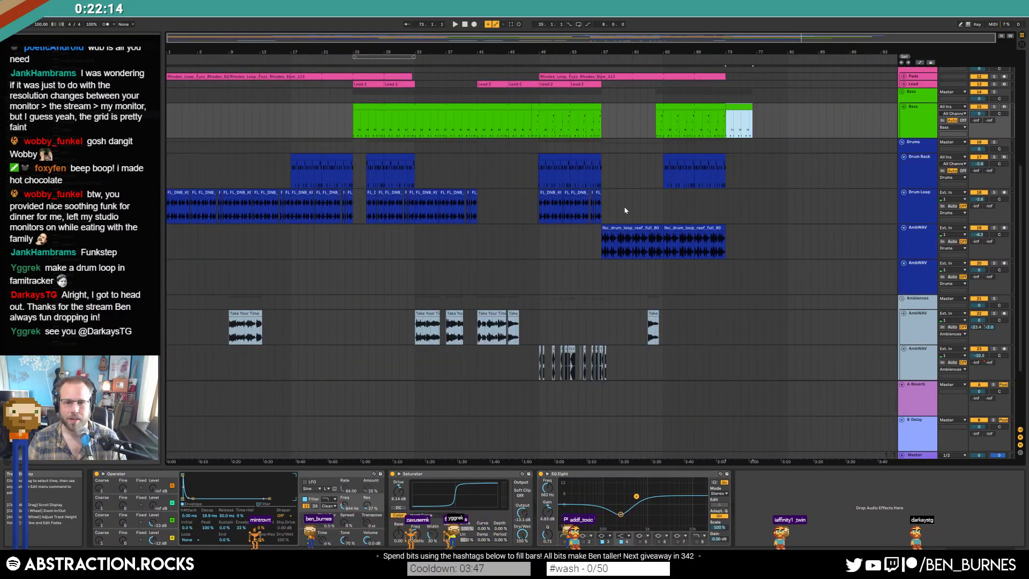
scroll(623, 347, down, 2)
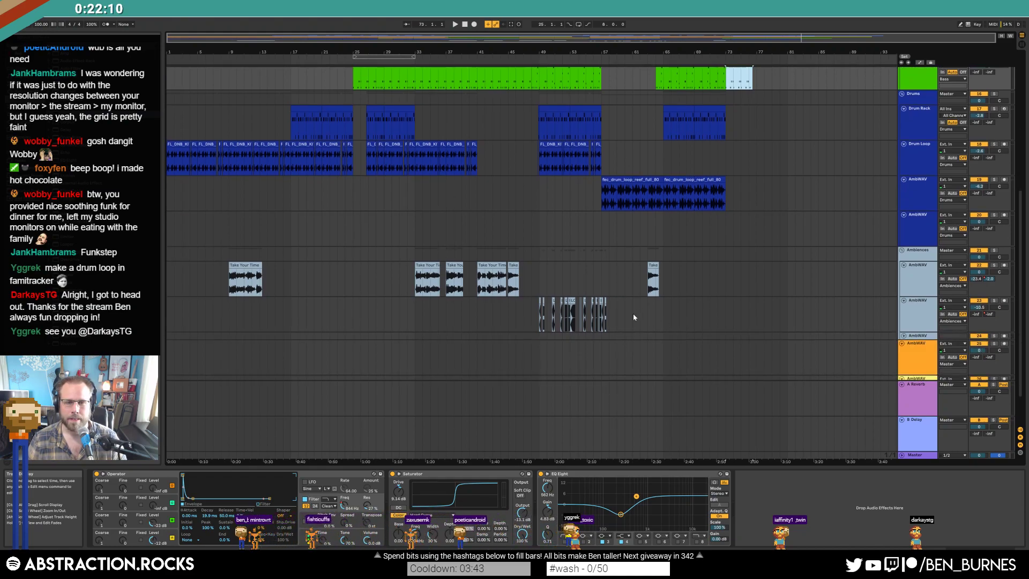
scroll(915, 355, down, 2)
click(912, 351)
shift+click(919, 309)
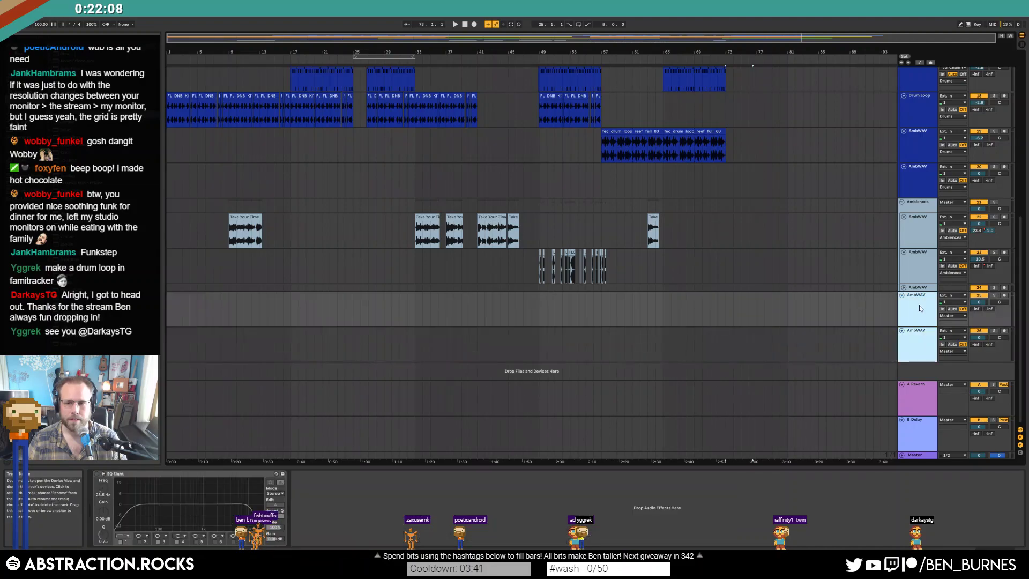
key(Delete)
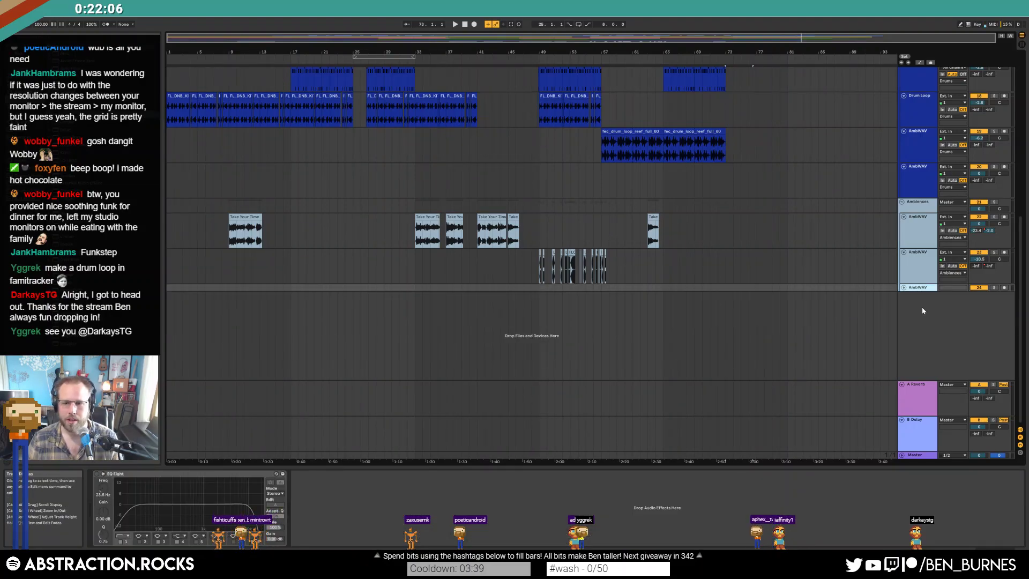
key(Delete)
- Delete the empty AmbWAV track at the end of the Drums group
click(932, 179)
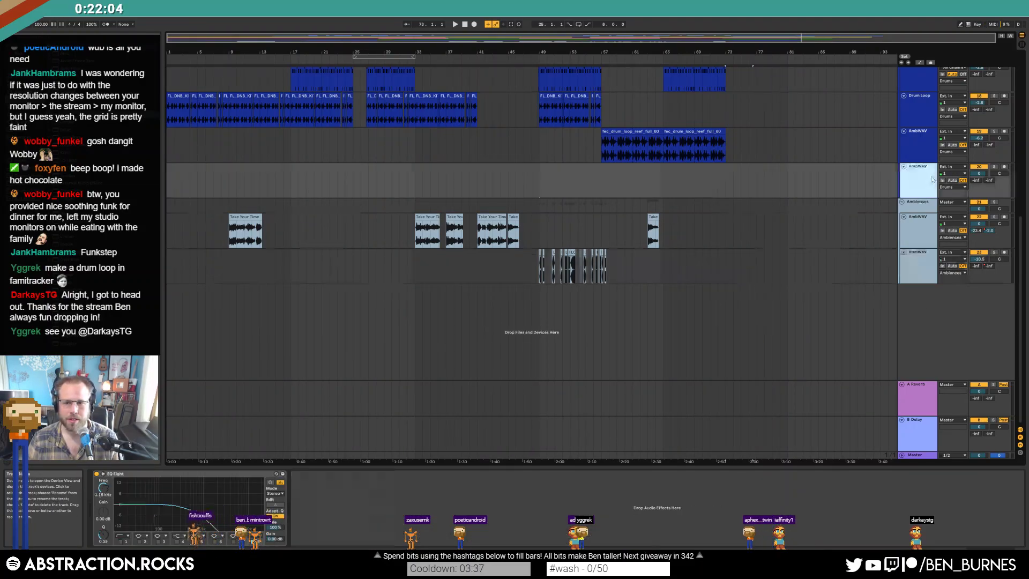
scroll(840, 235, up, 2)
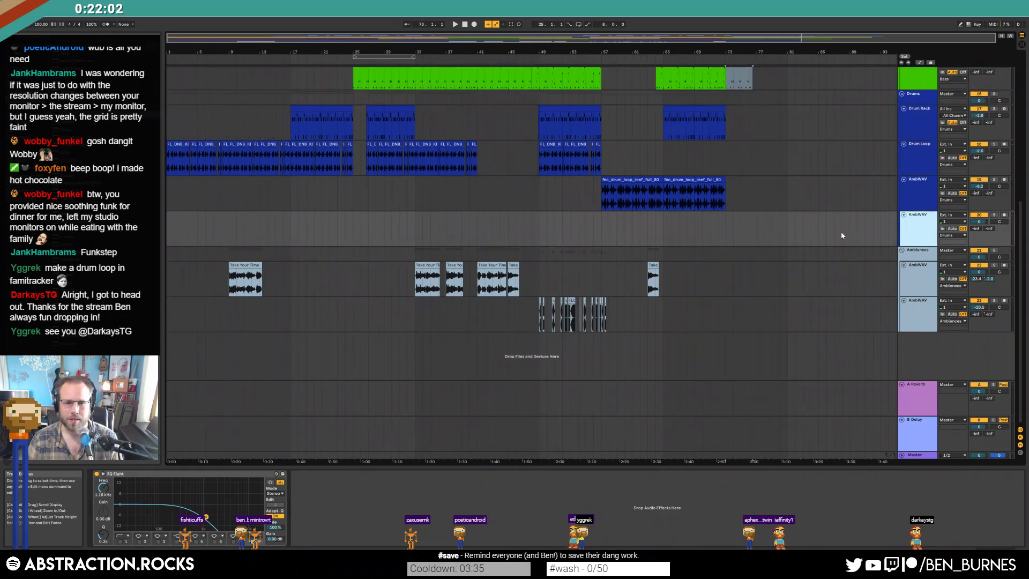
key(Delete)
scroll(841, 239, up, 3)
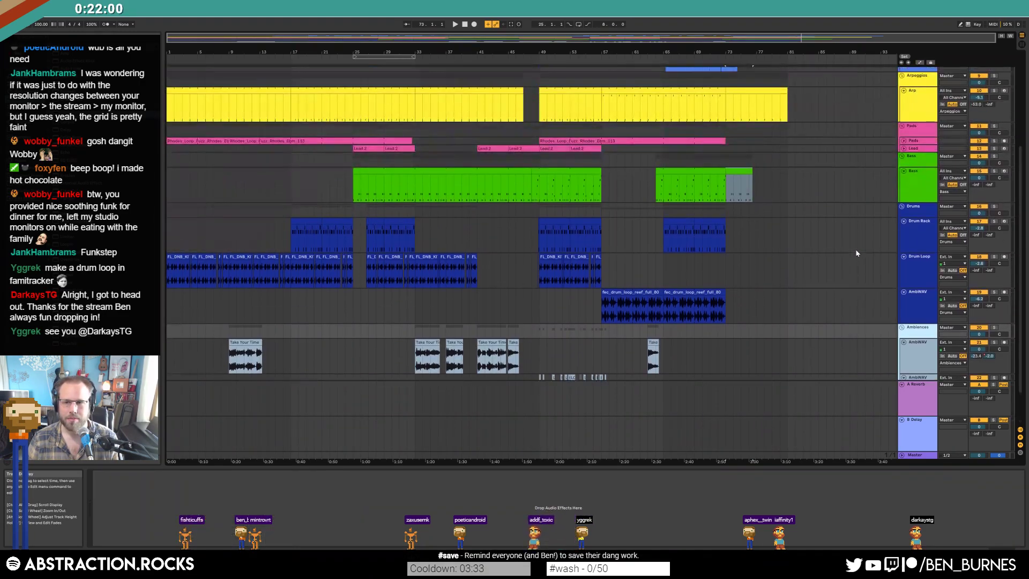
- Fold the Chan 2 track, select the Piano track and play the song from the beginning
scroll(857, 253, up, 6)
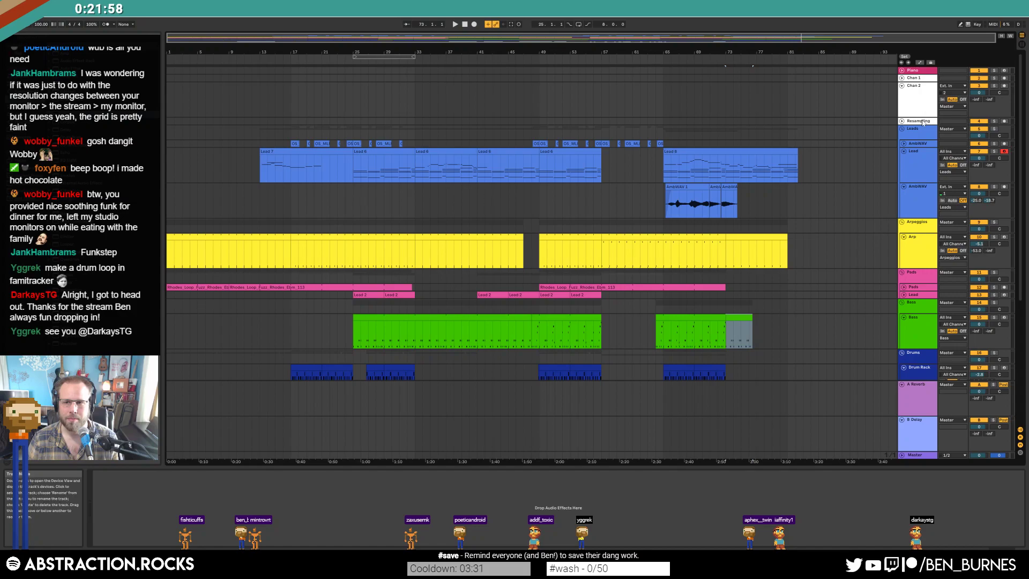
click(902, 86)
click(921, 71)
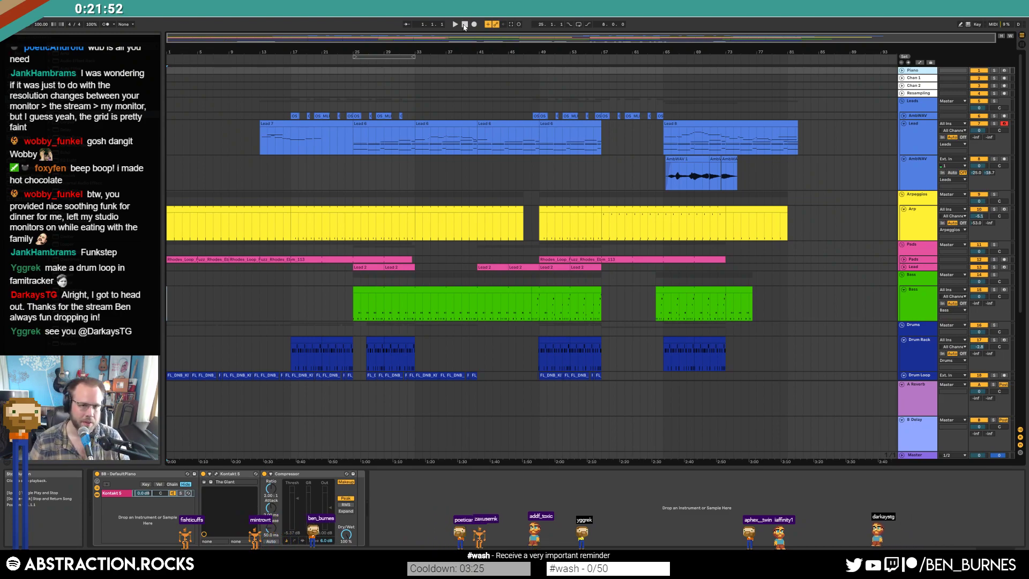
key(space)
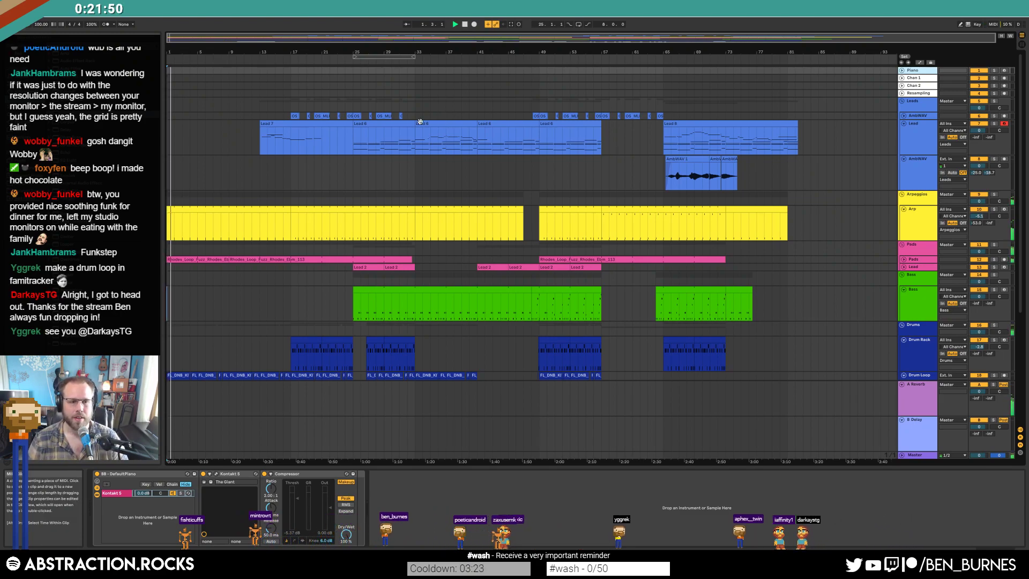
scroll(316, 215, down, 5)
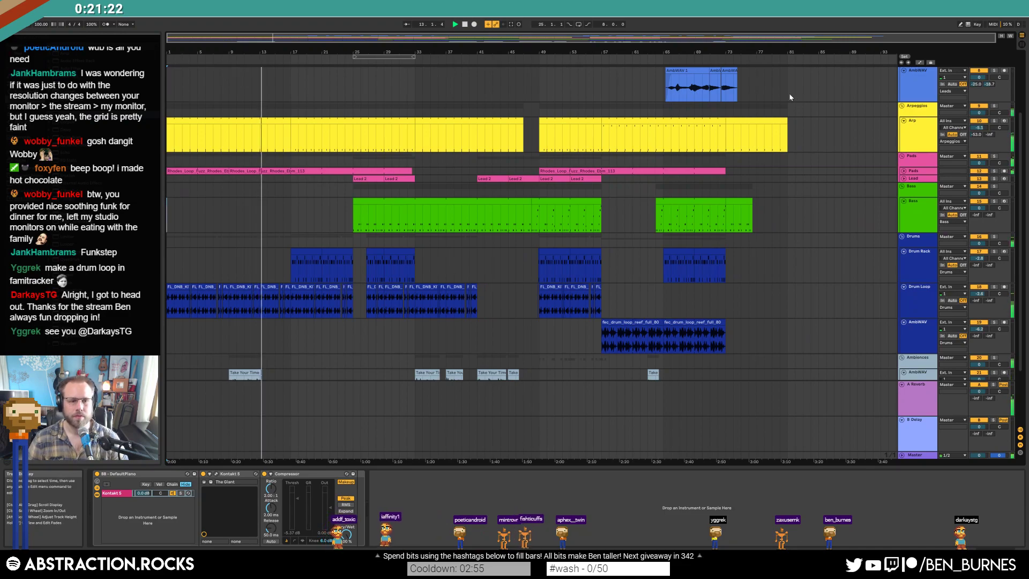
scroll(255, 184, up, 5)
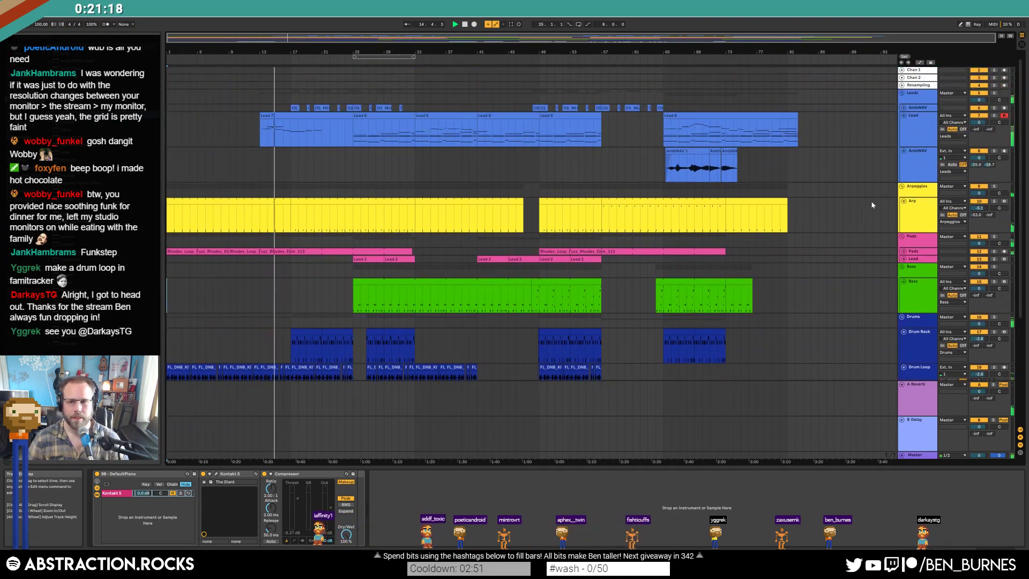
- Fold the Arp, Lead, Bass, Drum Rack, Drum Loop and blue AmbWAV tracks
click(904, 201)
click(904, 115)
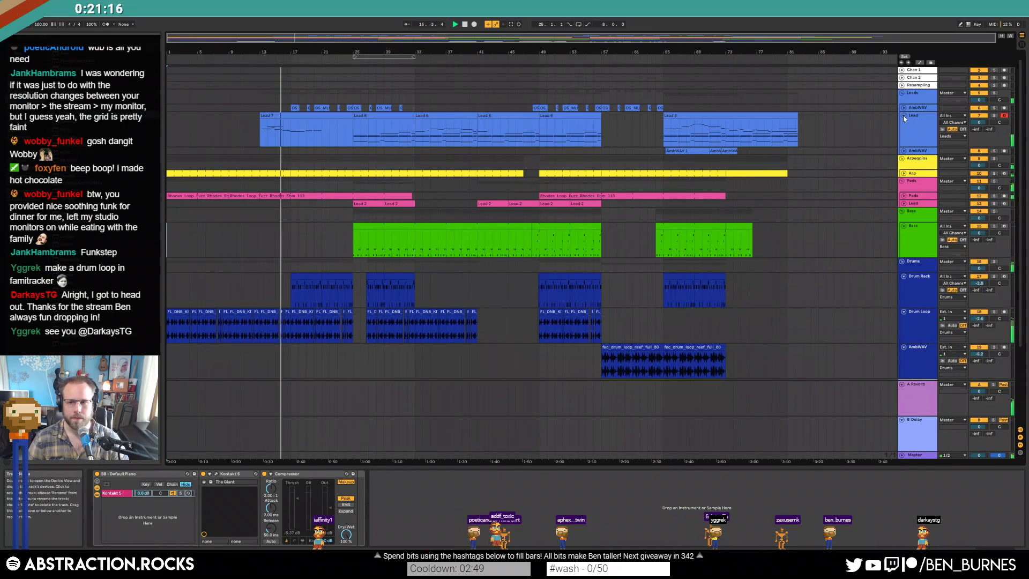
click(903, 123)
click(904, 198)
click(904, 220)
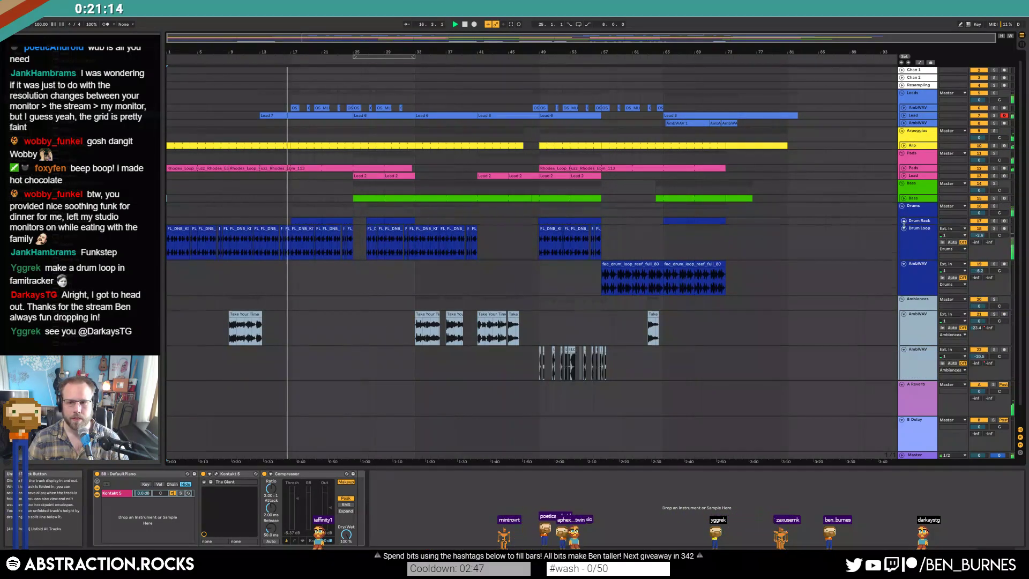
click(904, 228)
click(903, 244)
- Unfold the Drum Loop track and shift a sixteenth-of-a-bar-or-shorter slice starting at 16.3.3 slightly later
scroll(285, 234, up, 8)
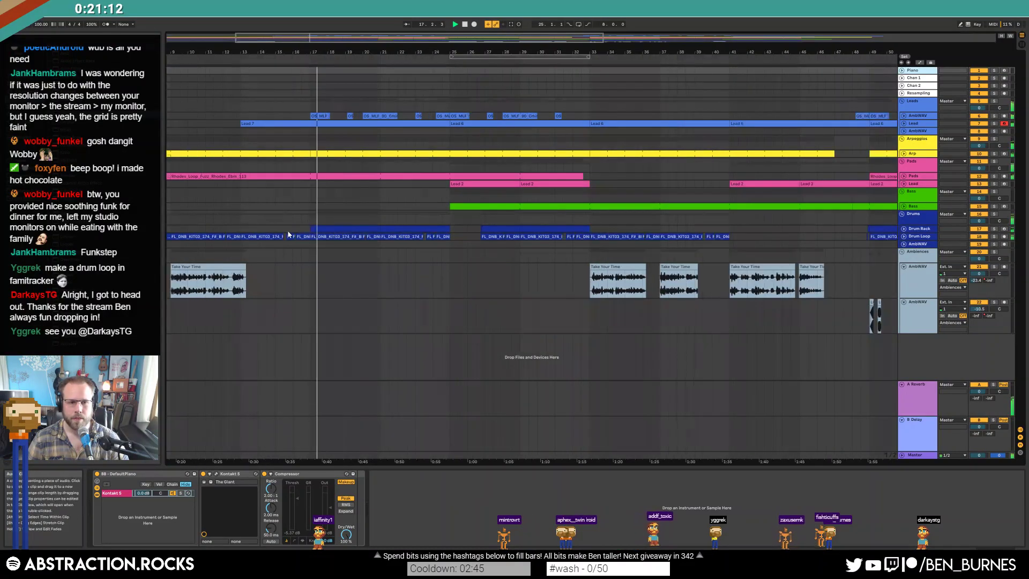
click(903, 236)
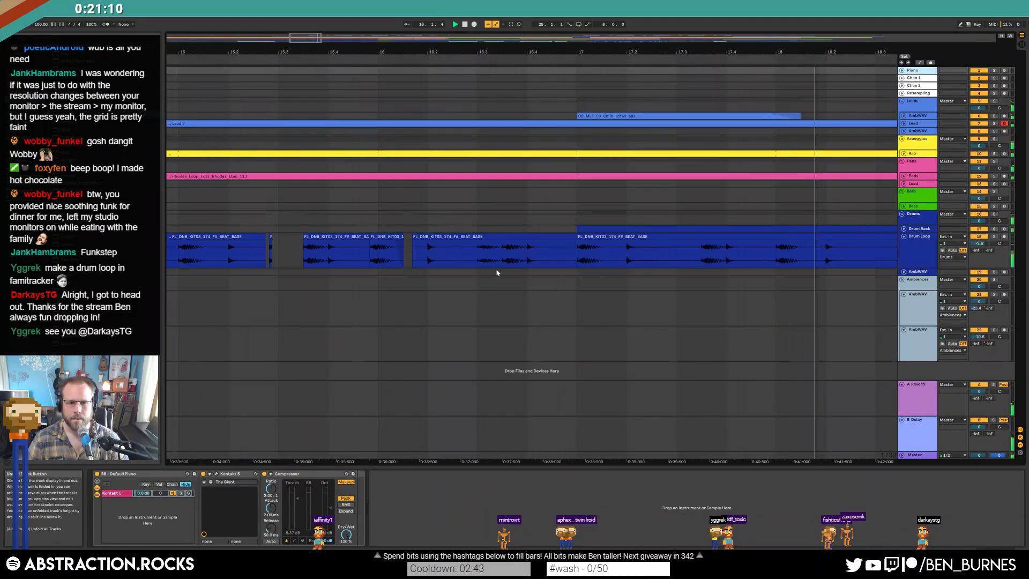
click(431, 254)
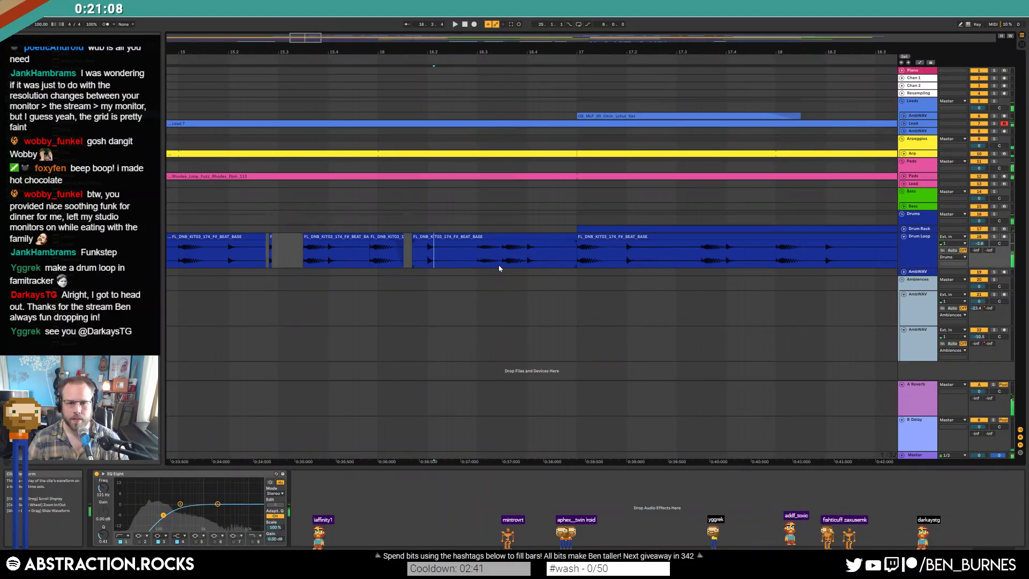
scroll(543, 264, up, 5)
drag(527, 261, 592, 263)
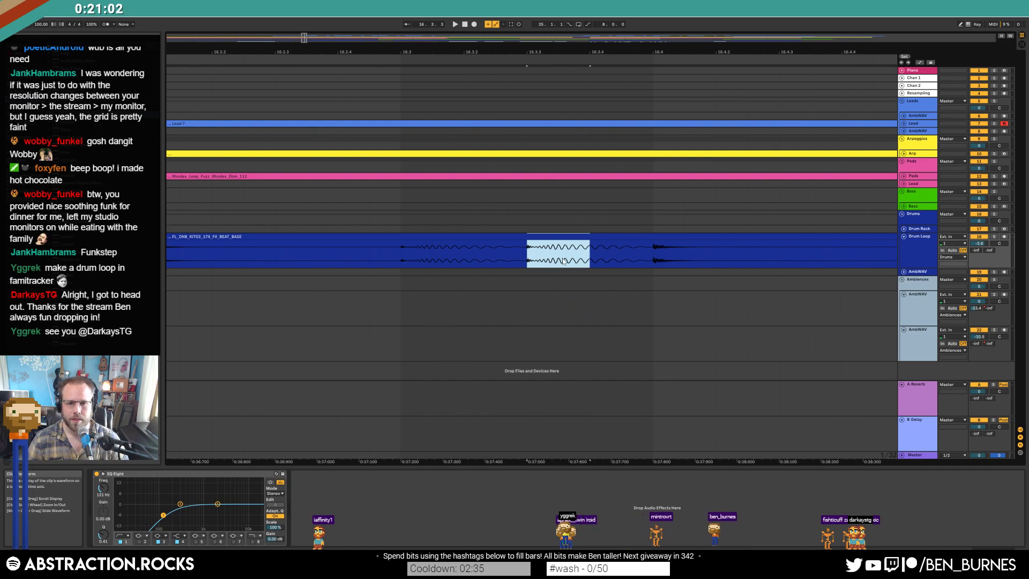
mouse_move(571, 244)
mouse_down()
mouse_move(625, 243)
mouse_move(611, 237)
mouse_up()
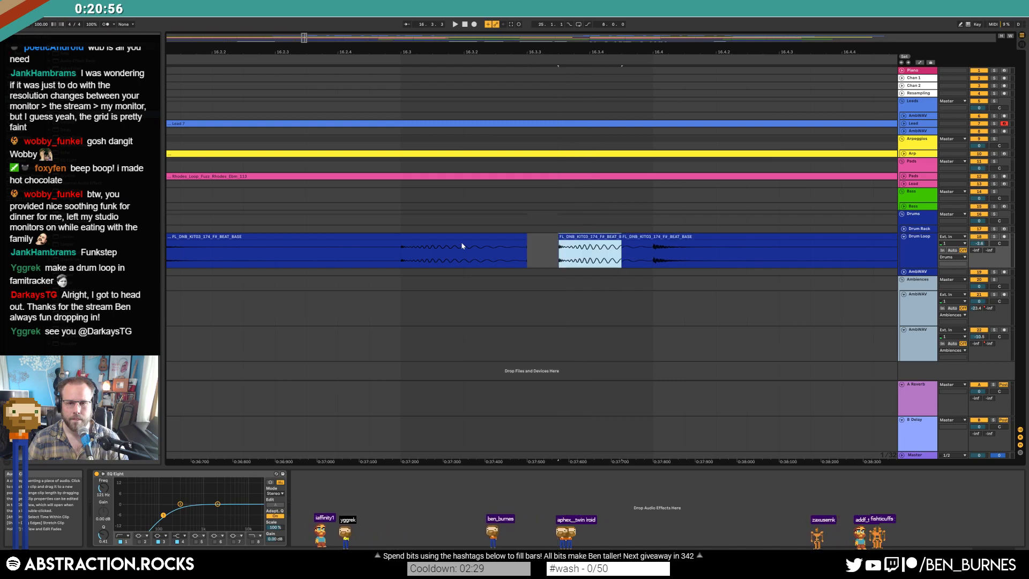
- Audition the edited drum bar, nudge the shifted slice further toward 16.3.4 and trim its end before 16.4
click(433, 247)
key(space)
click(375, 254)
key(space)
key(space)
key(space)
mouse_move(620, 236)
mouse_down()
mouse_move(590, 236)
mouse_move(619, 241)
mouse_up()
click(599, 236)
click(393, 244)
key(space)
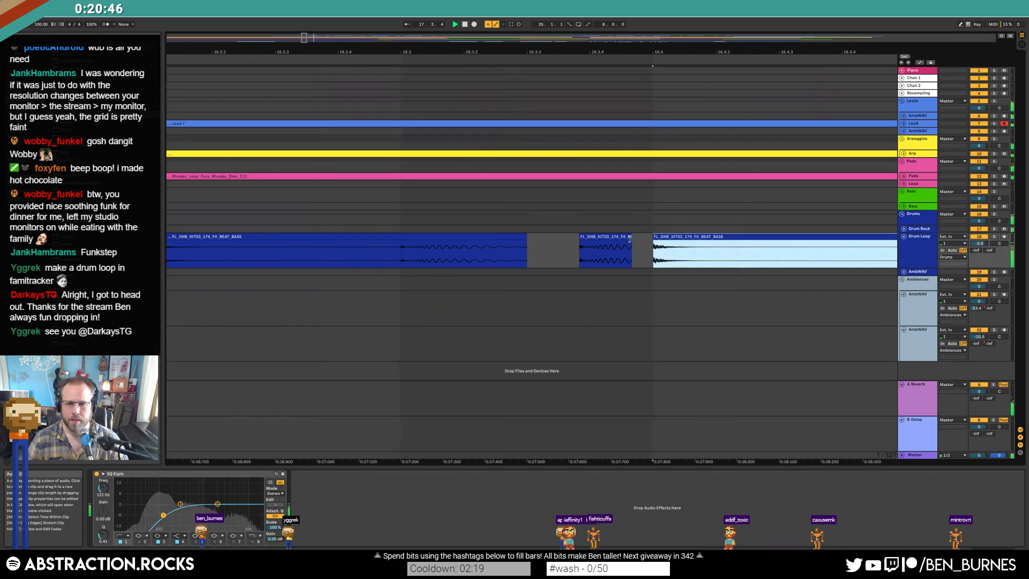
- Extend the end of the shifted drum slice to 16.4 and play the edit back
drag(630, 239, 653, 239)
click(294, 251)
key(space)
key(space)
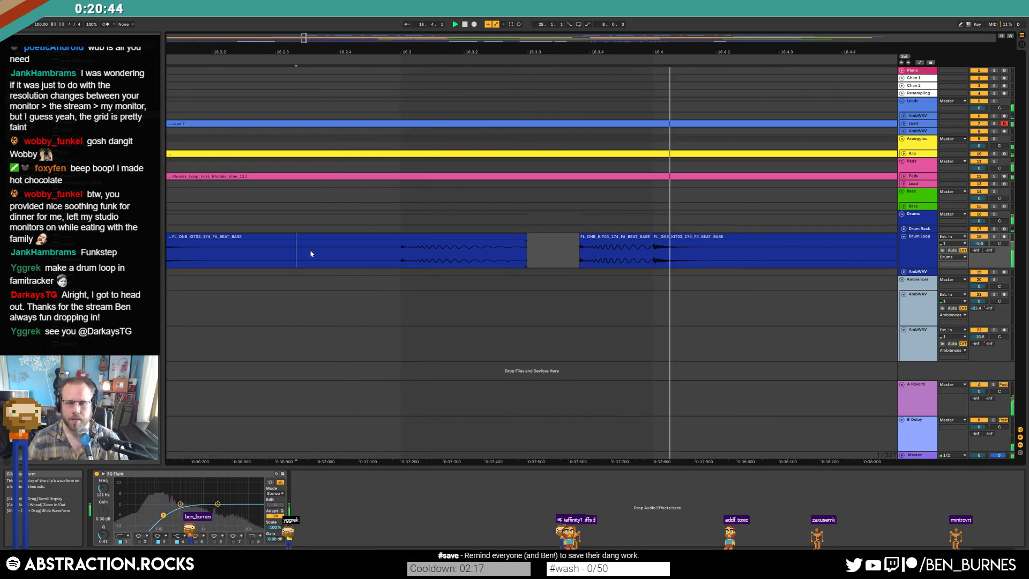
- Shorten the shifted drum slice, move it later so it ends at 16.4, and listen to the result
drag(649, 239, 619, 239)
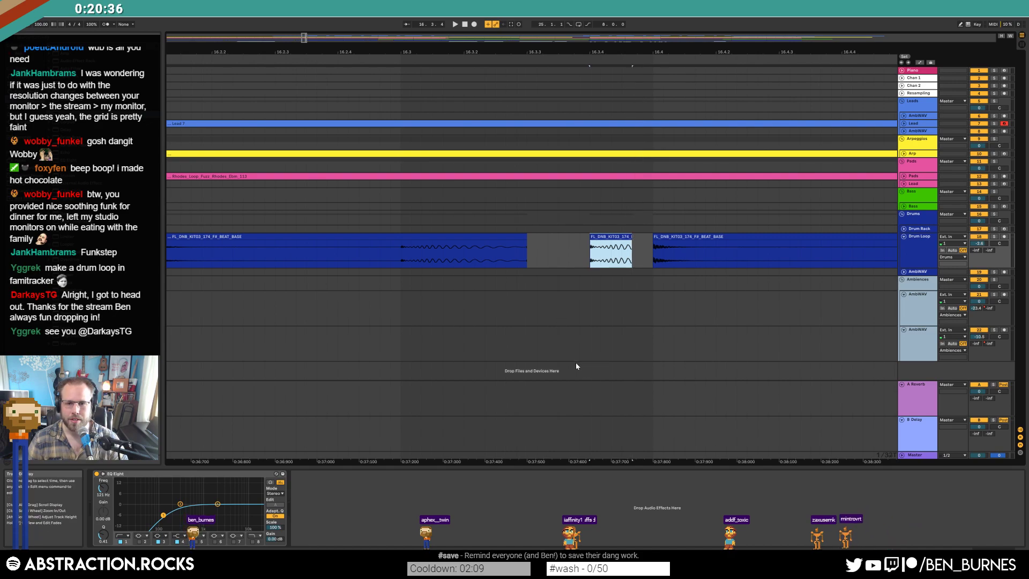
drag(609, 240, 631, 240)
click(355, 250)
key(space)
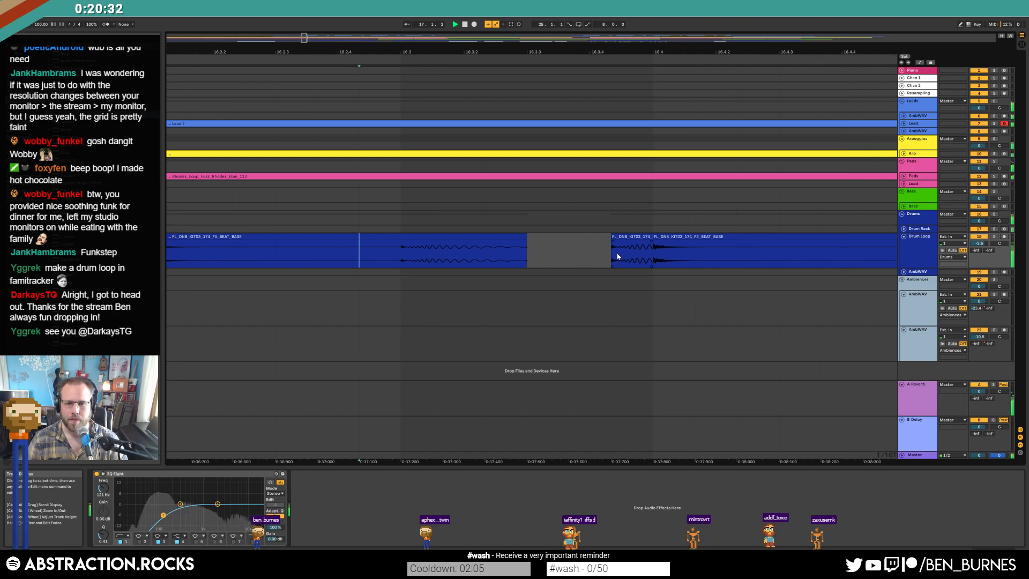
key(space)
- Copy the half-beat drum section at 16.3 to 16.4.3 on the Drum Loop track and play from about bar 15.5
click(491, 237)
drag(401, 249, 531, 252)
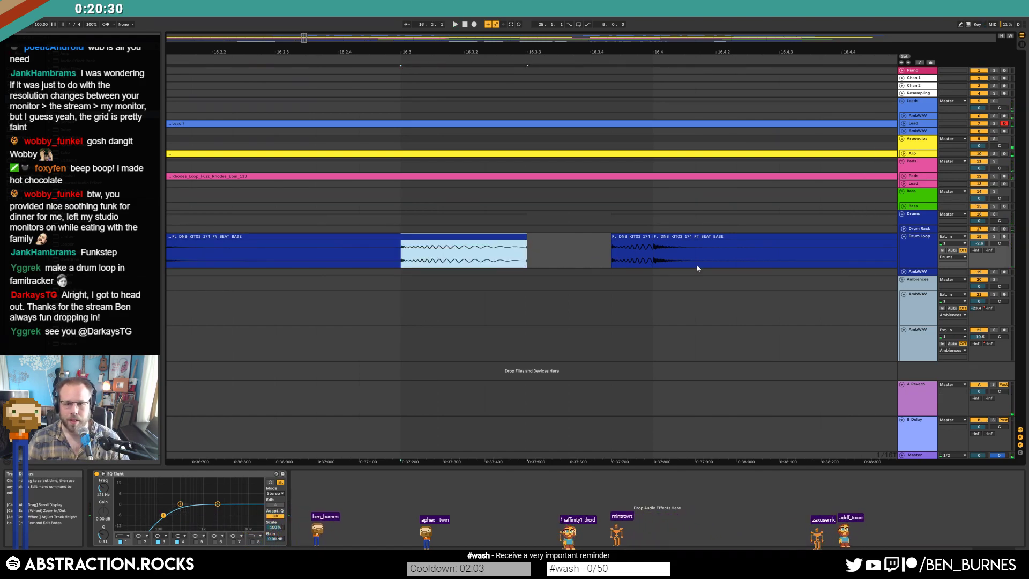
click(781, 261)
key(ctrl+e)
key(x)
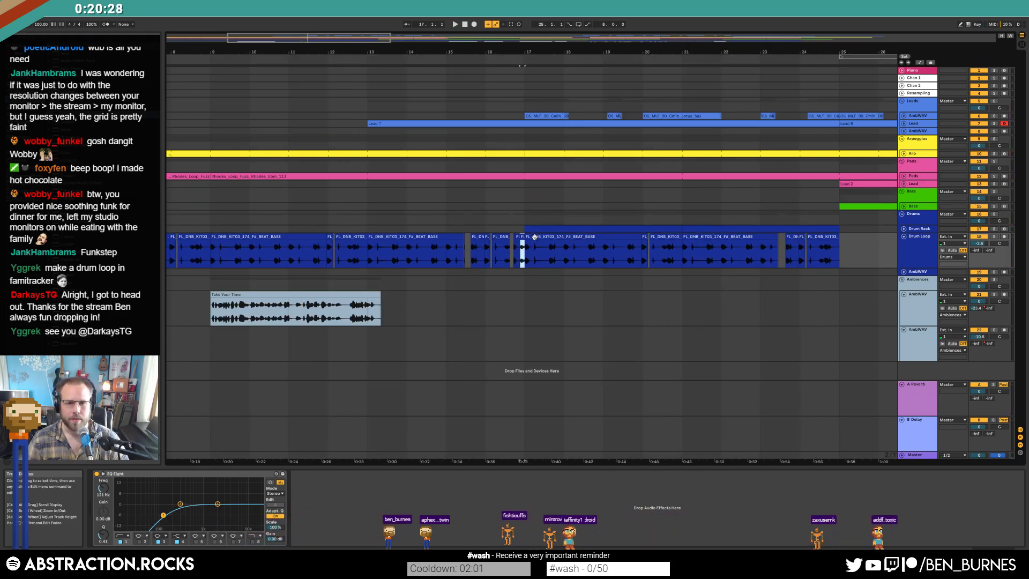
click(471, 250)
key(space)
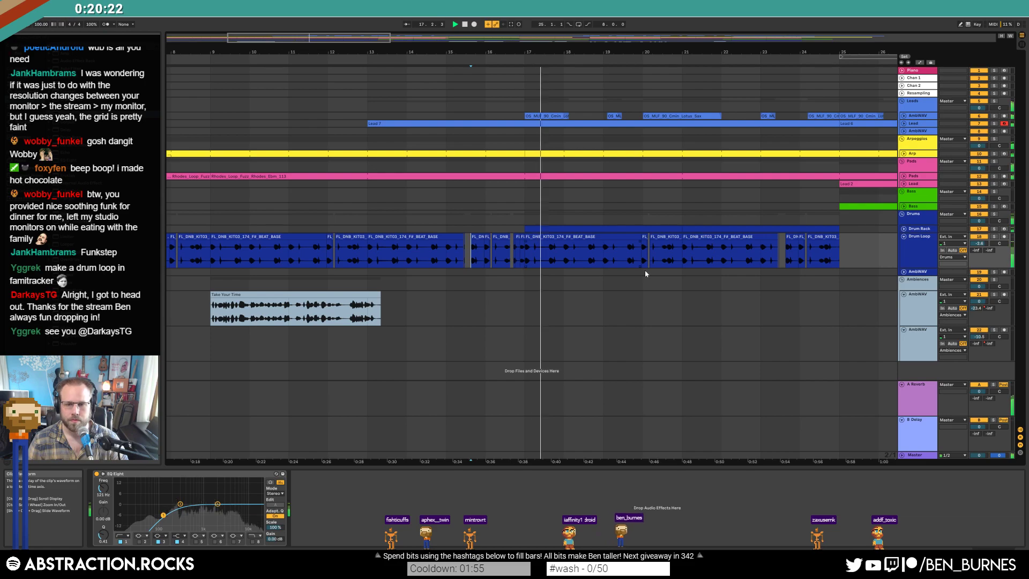
- Unfold the Master track's mastering rack, move the EQ Eight's third band to about 1.29 kHz and stop playback
drag(363, 35, 363, 19)
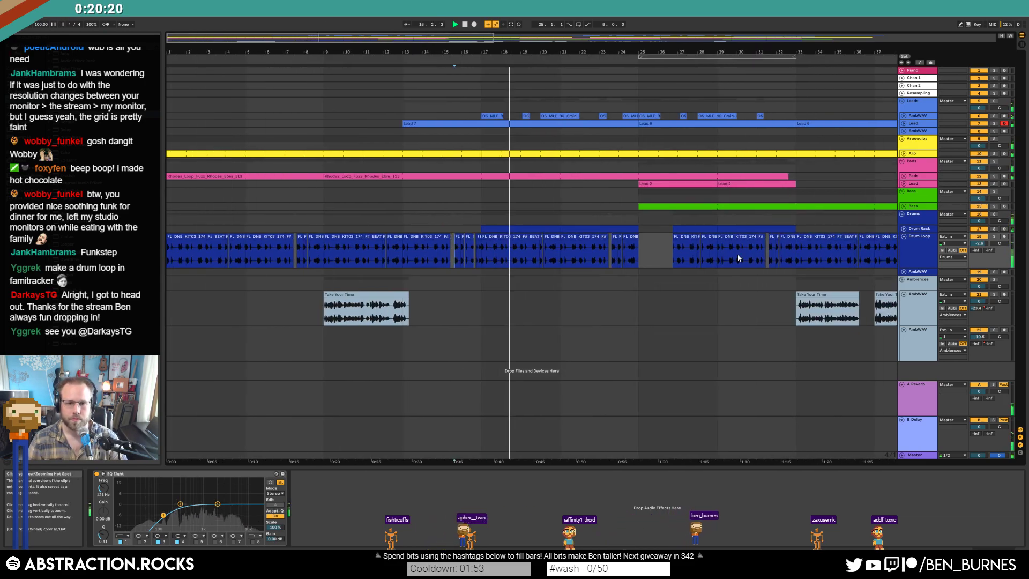
click(913, 455)
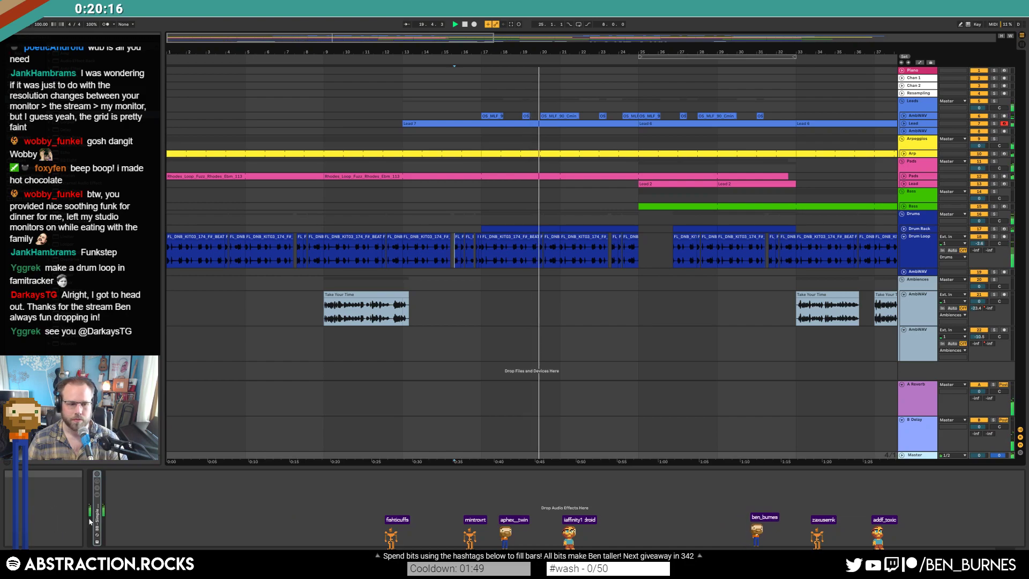
double_click(101, 484)
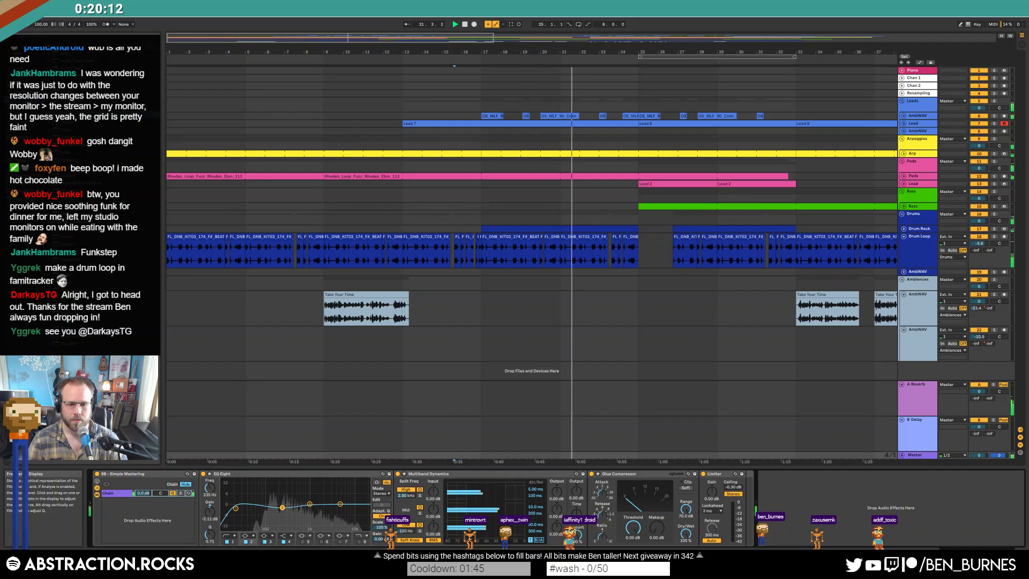
drag(313, 506, 320, 507)
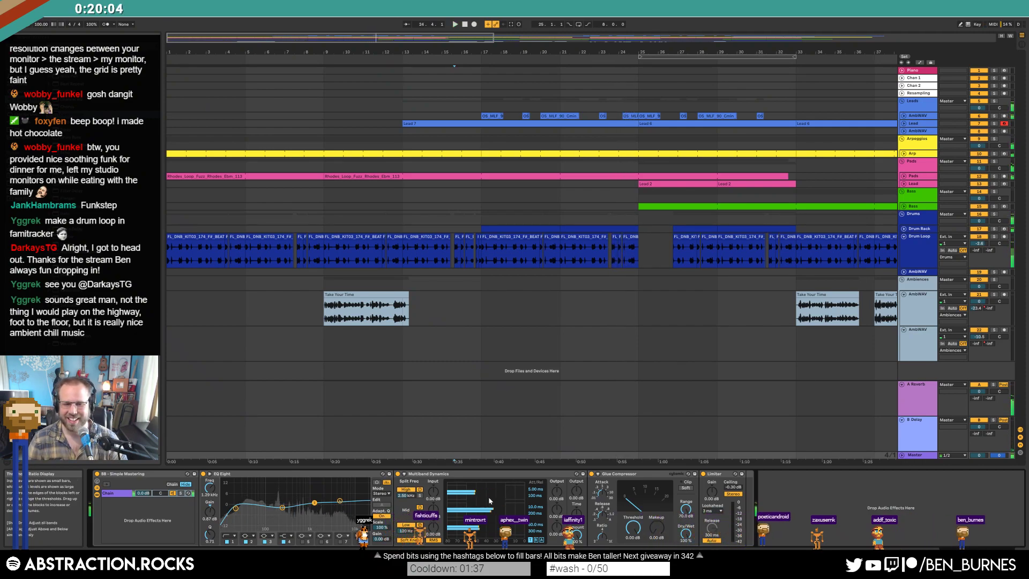
key(space)
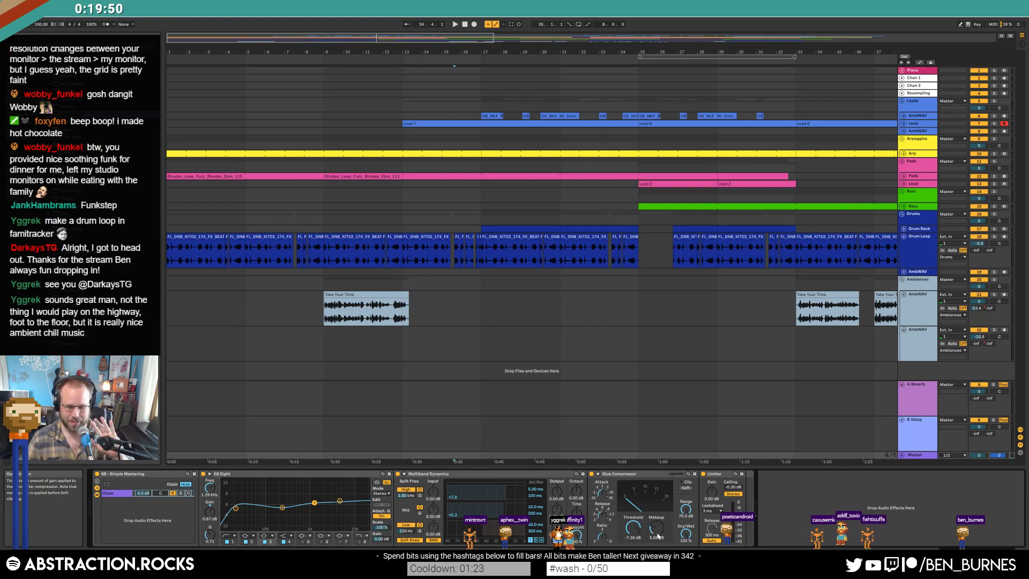
- Listen to the song from bar 13, restart playback at the Take Your Time clip in bar 9, and show the Master track's devices
click(406, 260)
key(space)
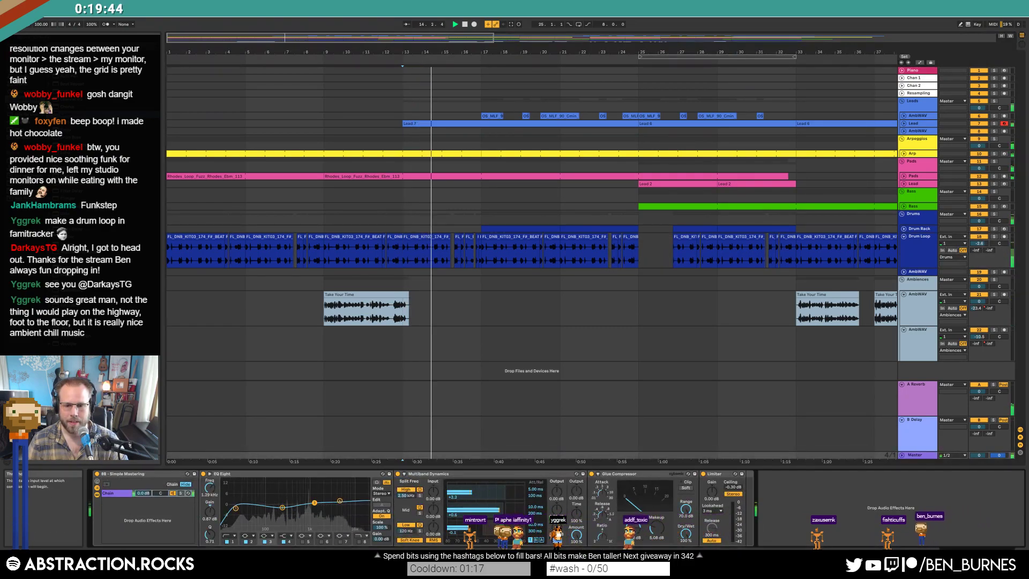
key(space)
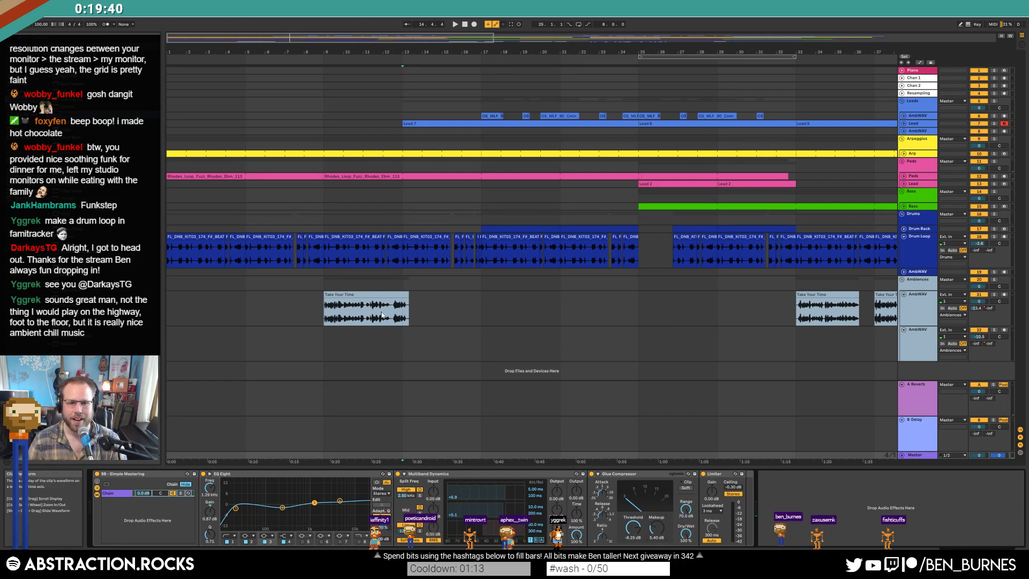
click(335, 312)
key(space)
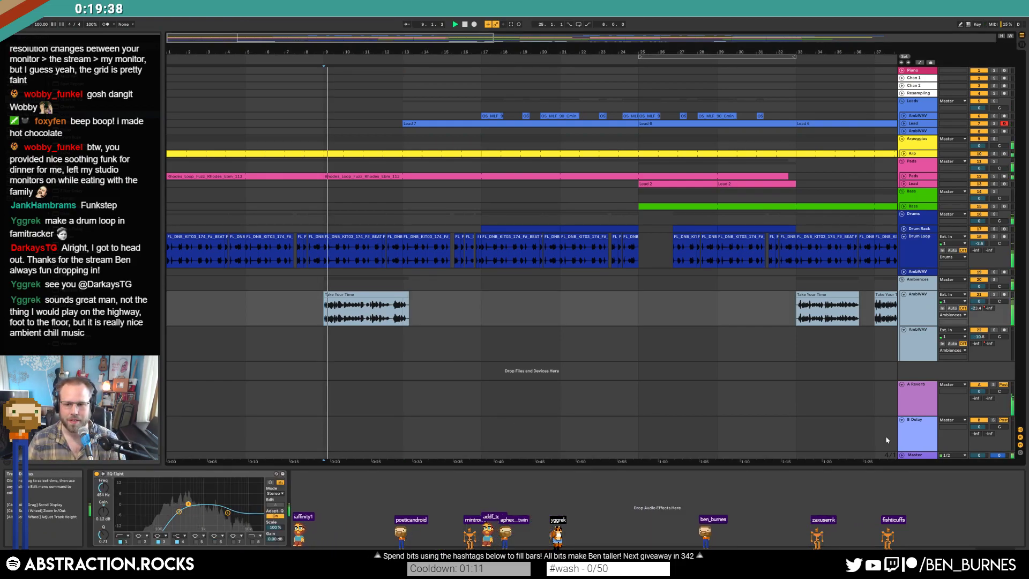
click(920, 459)
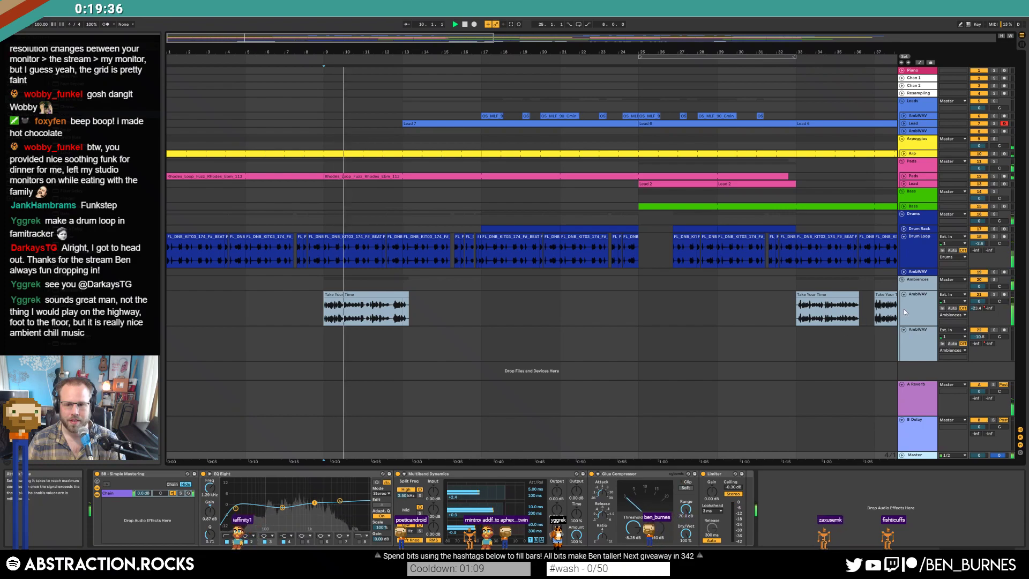
- Set the Take Your Time track's volume to about -4 dB and nudge its EQ Eight low-cut band slightly higher in frequency
drag(979, 301, 979, 306)
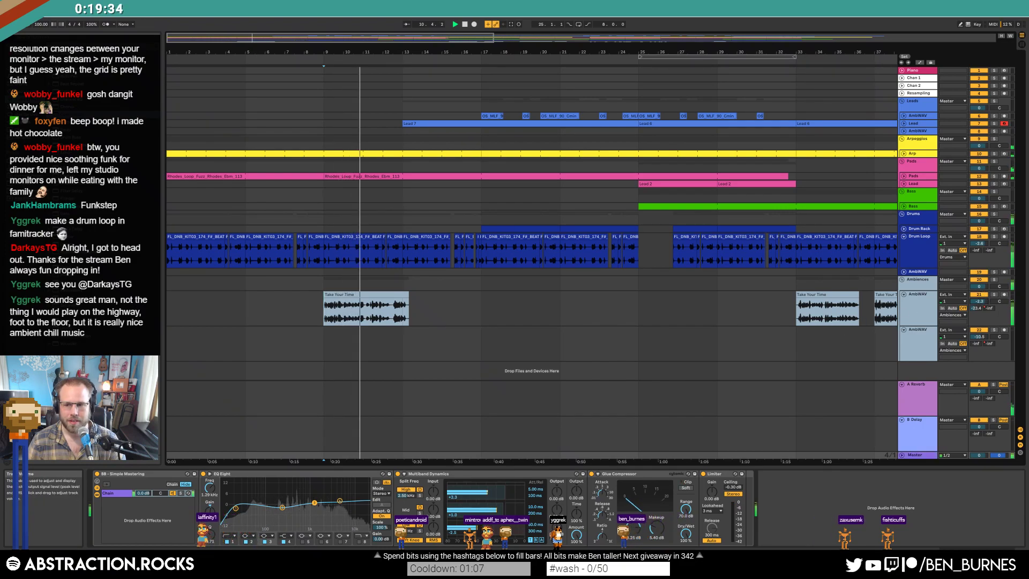
drag(979, 302, 979, 302)
click(918, 310)
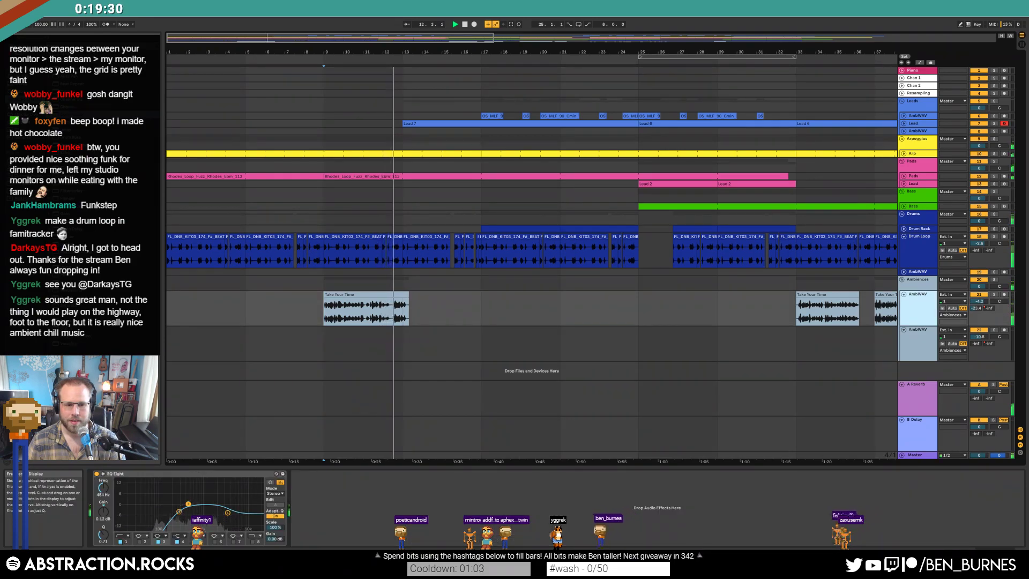
drag(183, 513, 185, 512)
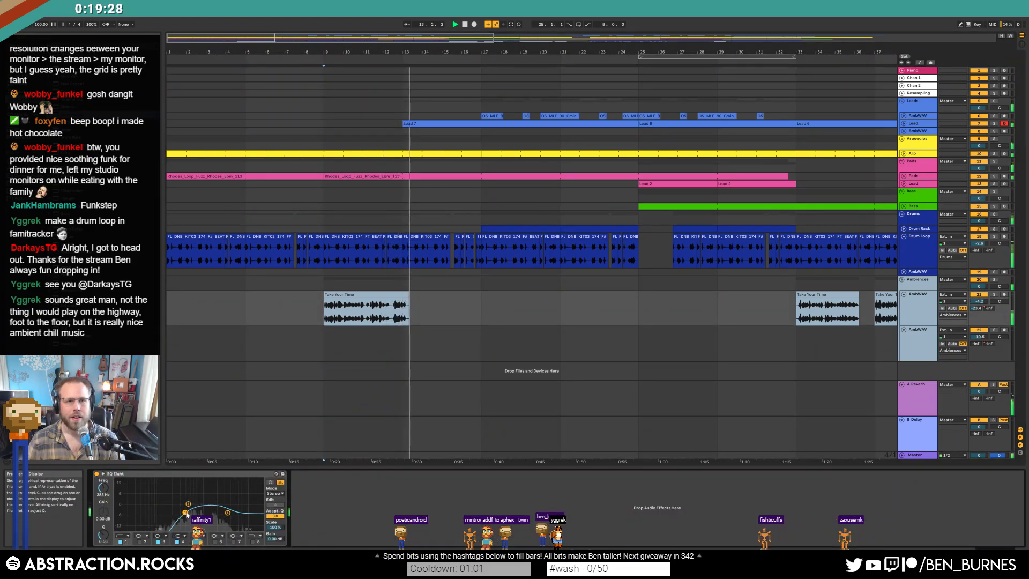
click(911, 455)
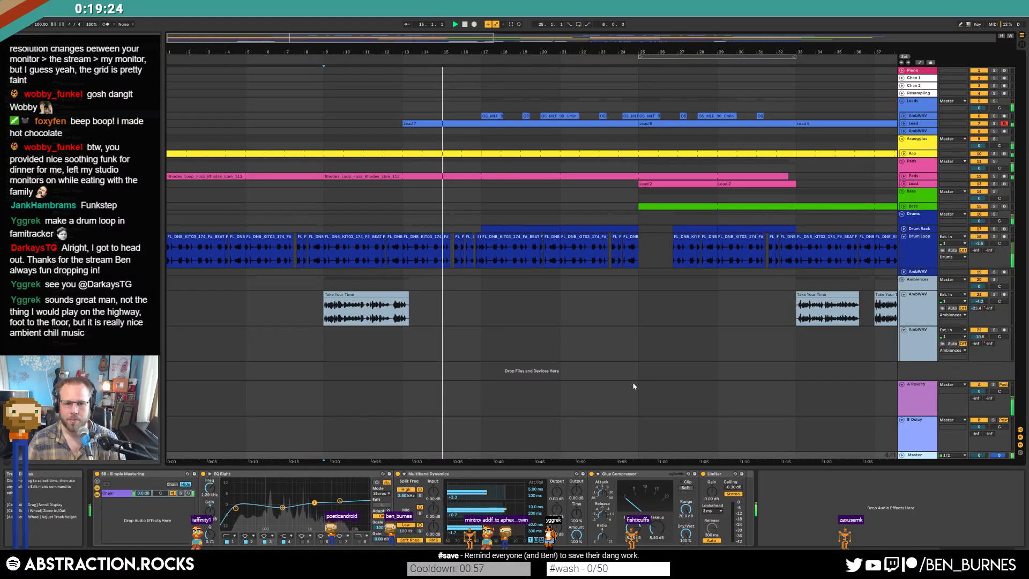
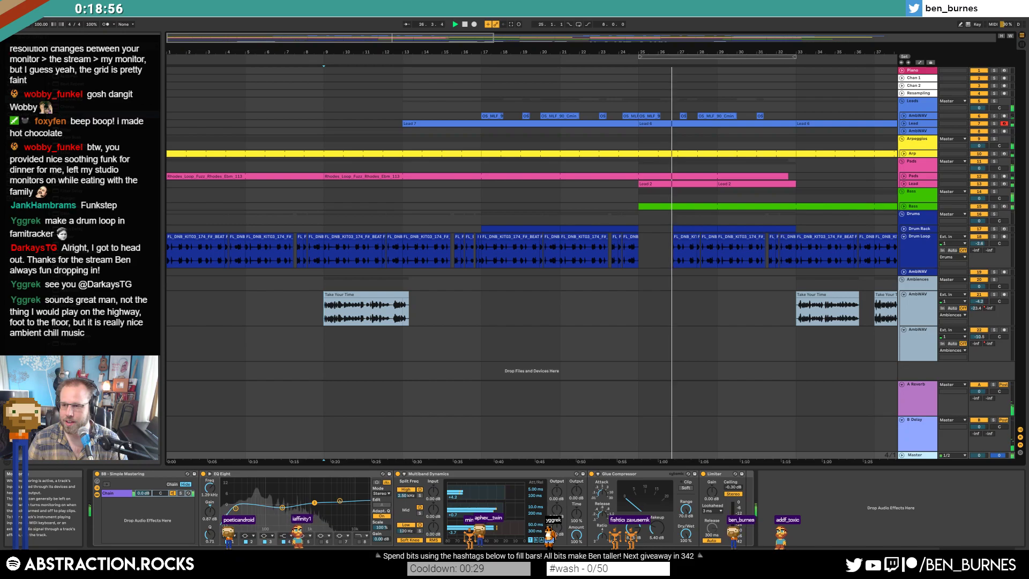
- Bring up the browser with the LeoMakes channel, open the video "How to DIY Properly (how I prep for successful builds)" and stop the song in Ableton Live
drag(1028, 88, 429, 67)
drag(608, 468, 841, 509)
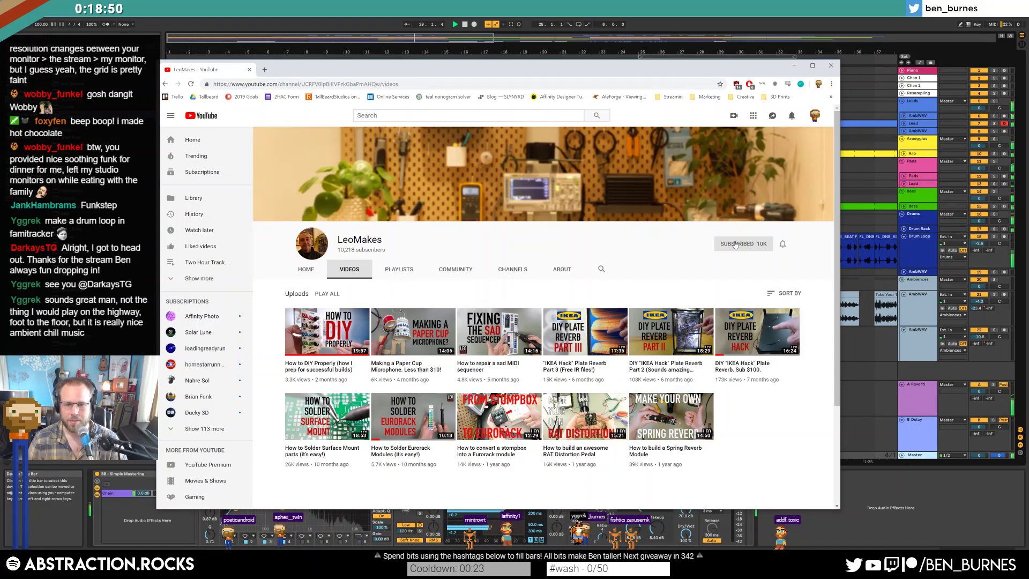
click(309, 369)
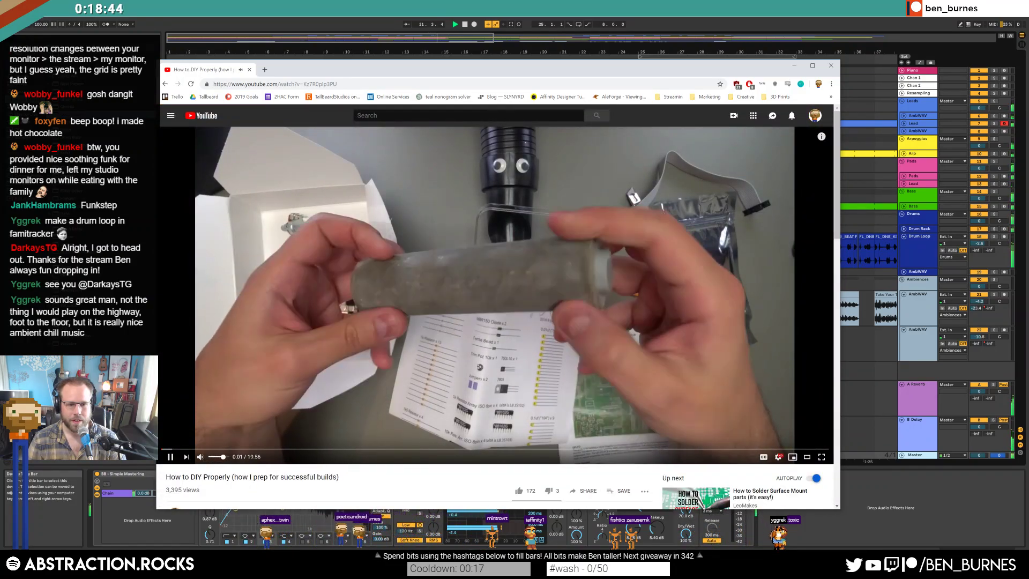
click(794, 65)
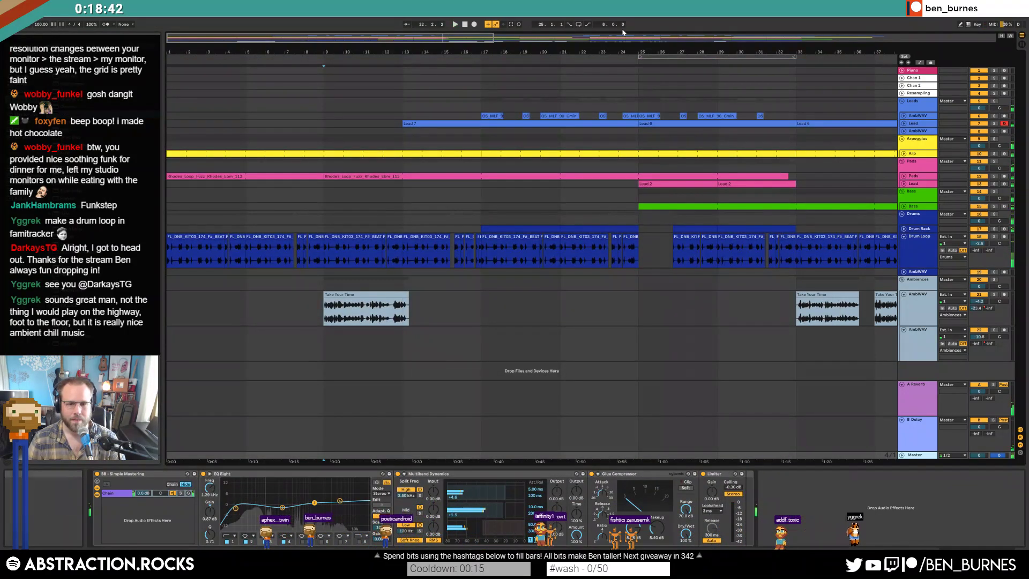
key(alt+Tab)
- Skim through the DIY kit-building video up to about 11:41, pause it and switch back to Ableton Live
click(276, 449)
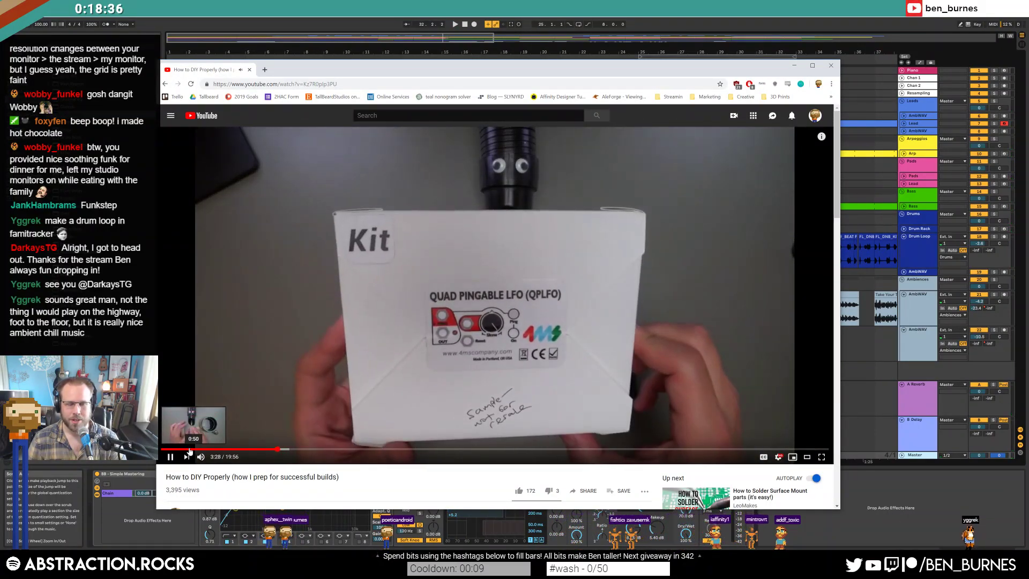
click(186, 449)
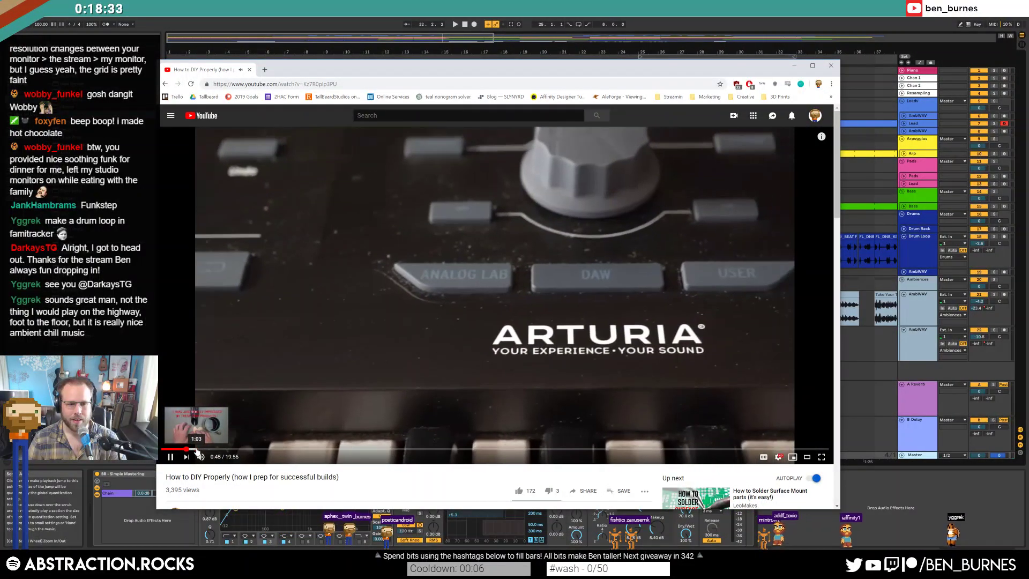
click(197, 449)
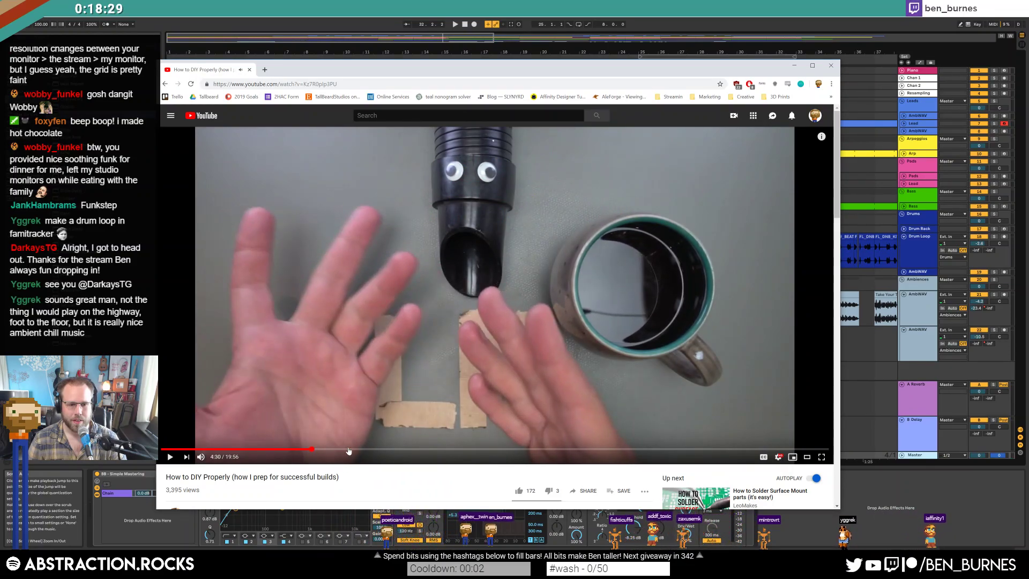
click(312, 449)
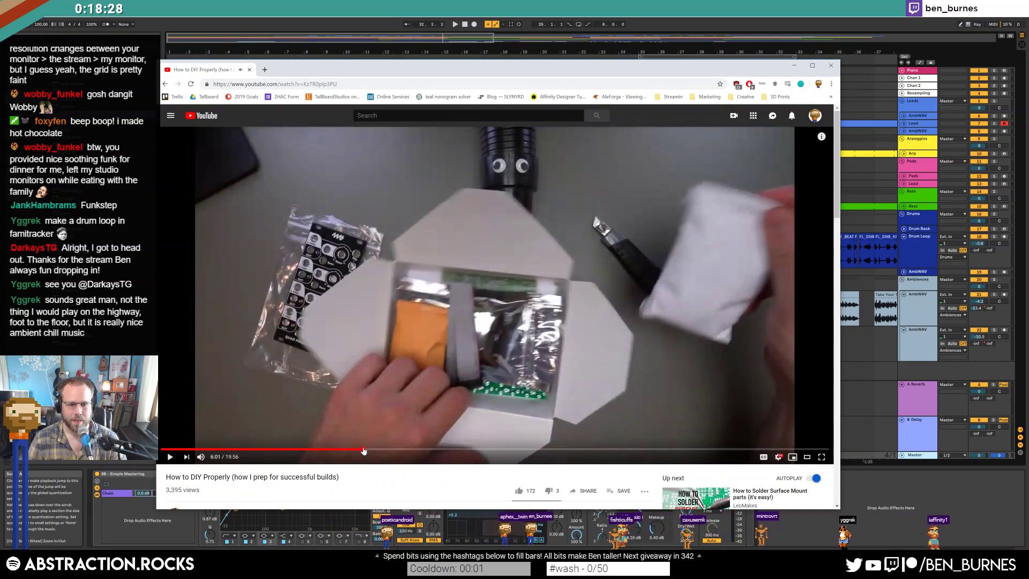
click(363, 450)
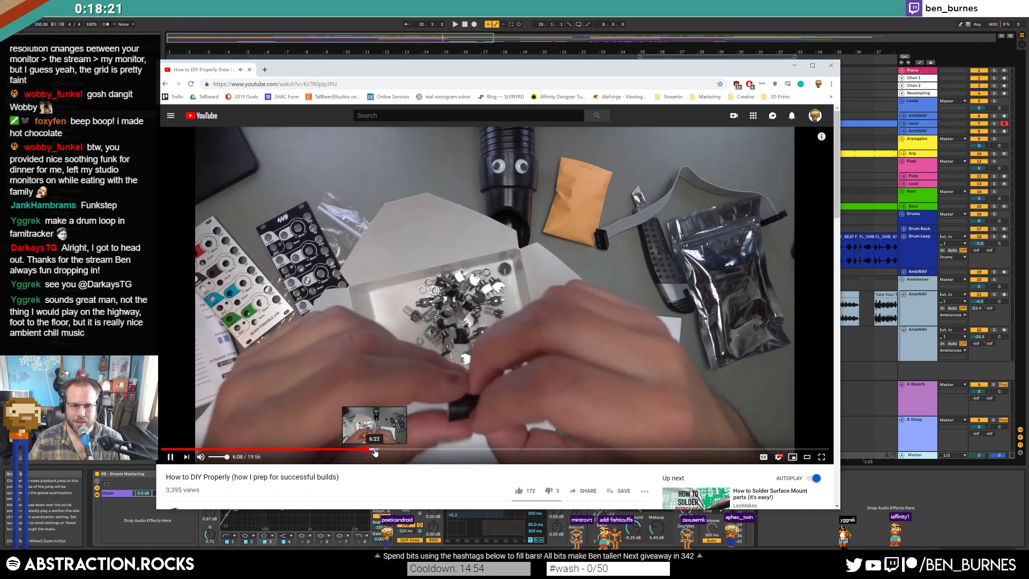
click(374, 450)
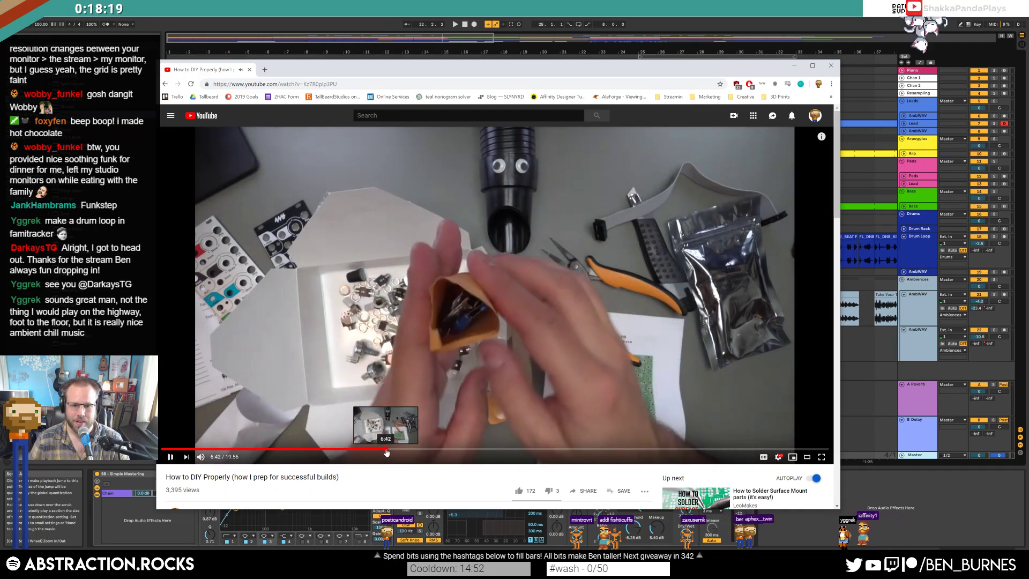
click(387, 450)
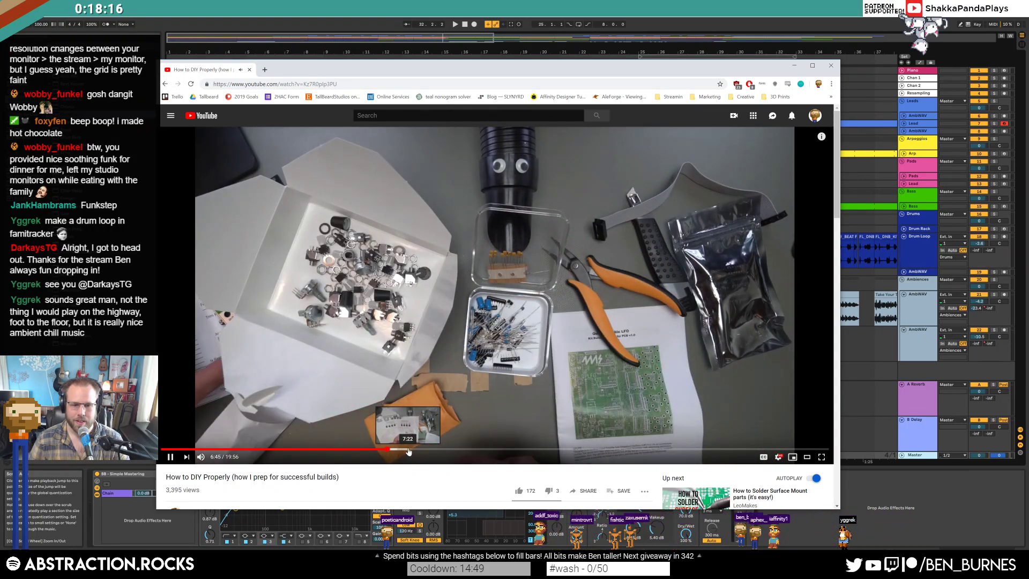
click(409, 450)
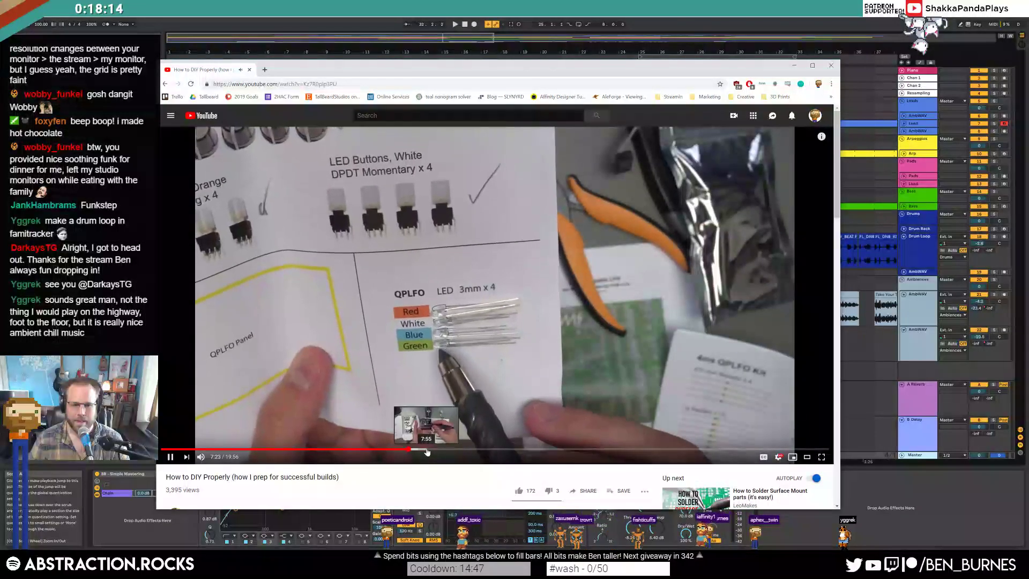
click(427, 451)
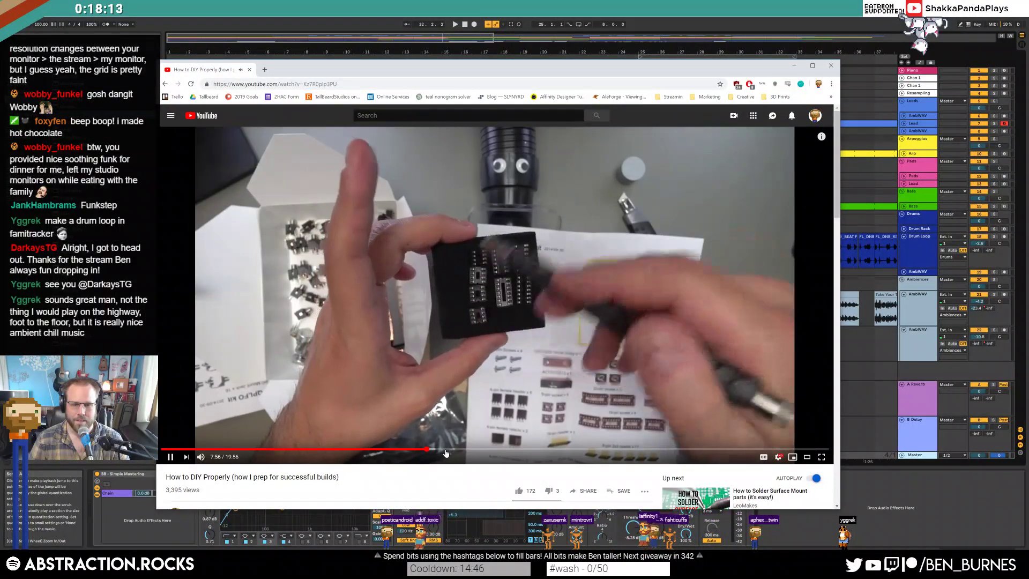
click(446, 450)
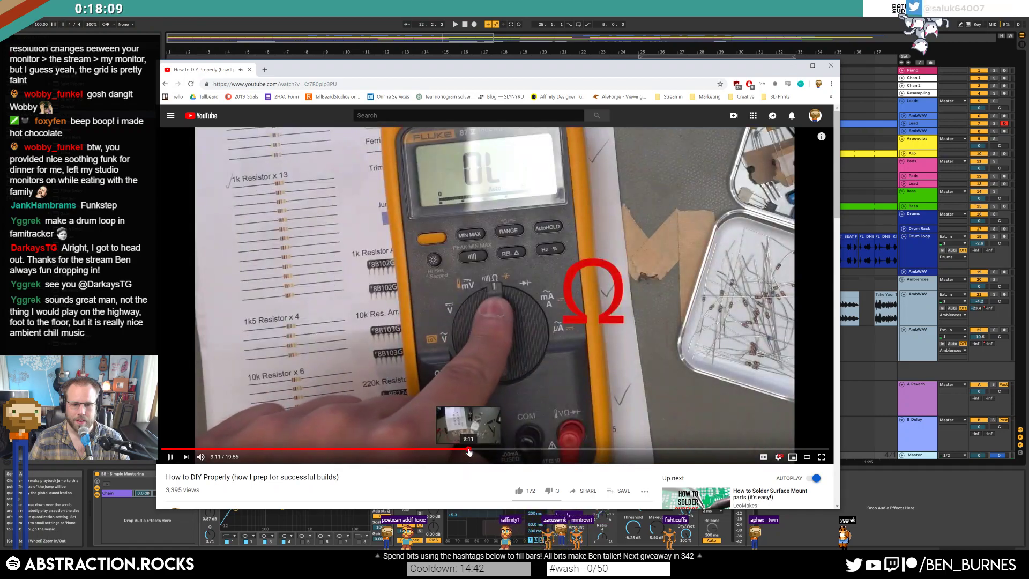
click(469, 450)
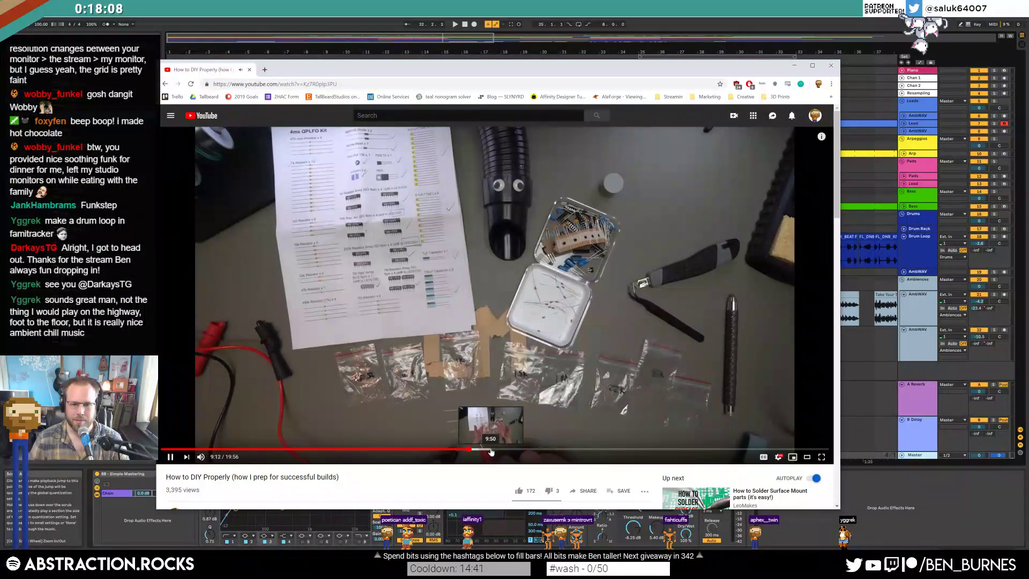
click(491, 451)
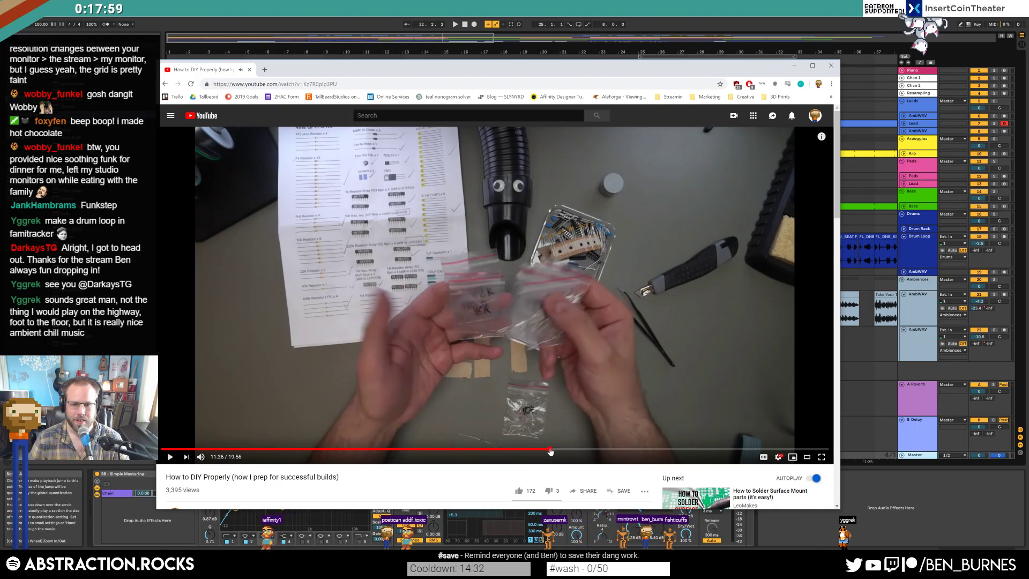
click(551, 450)
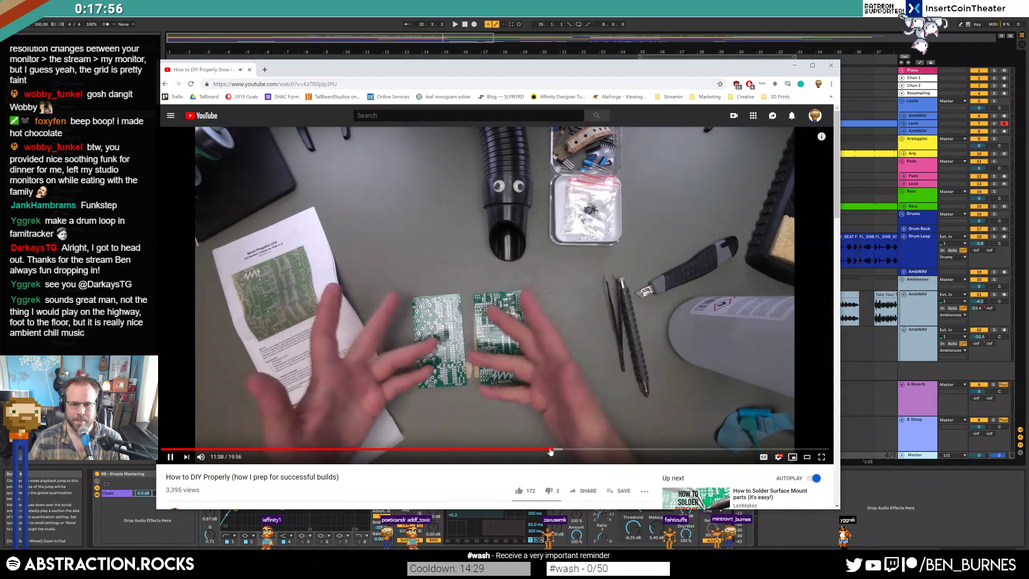
click(452, 238)
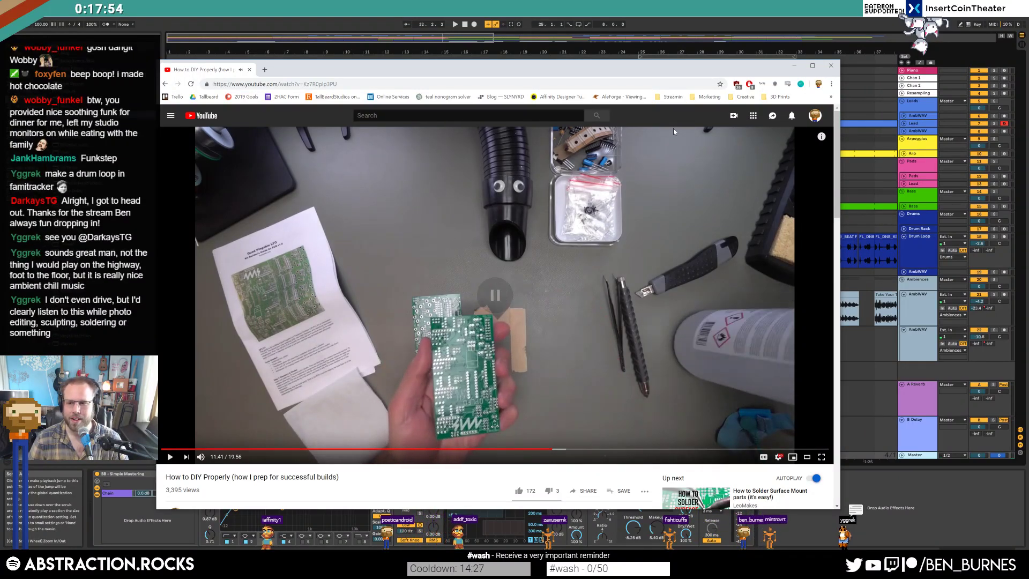
click(794, 67)
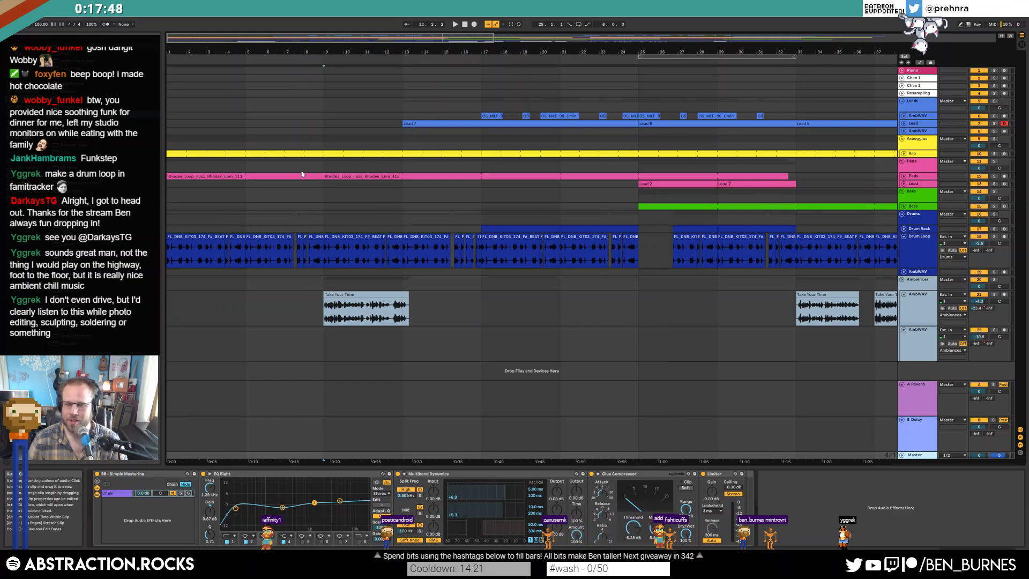
- Show the whole arrangement, return the song position to the start, and switch off the Master track's mastering rack for playback
ctrl+scroll(418, 161, down, 3)
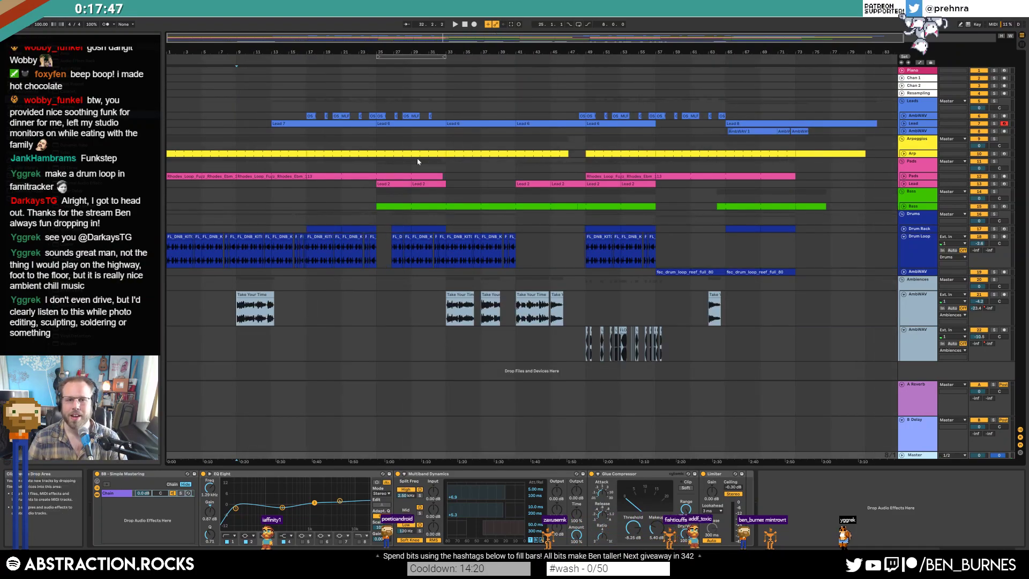
double_click(420, 37)
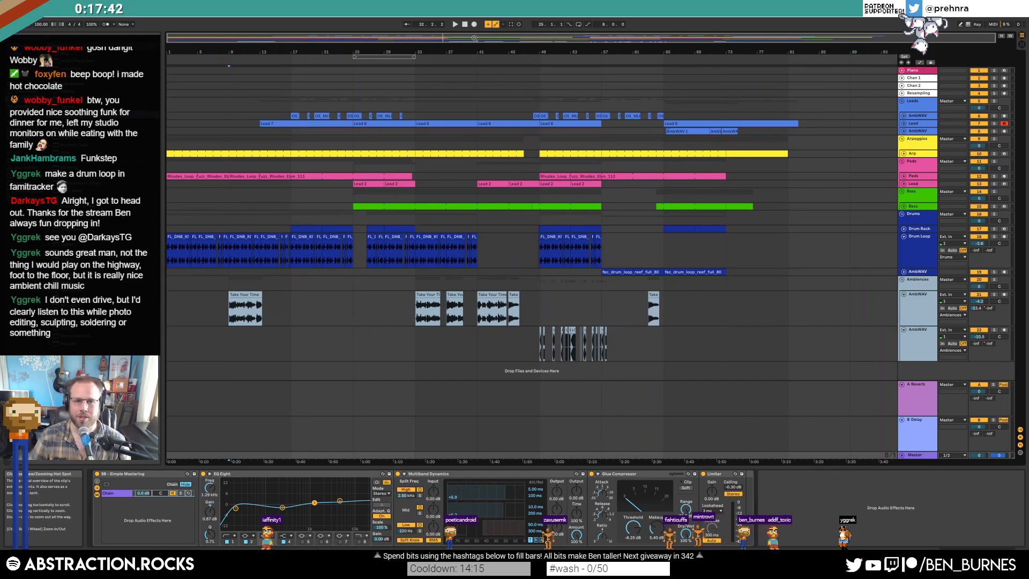
click(409, 288)
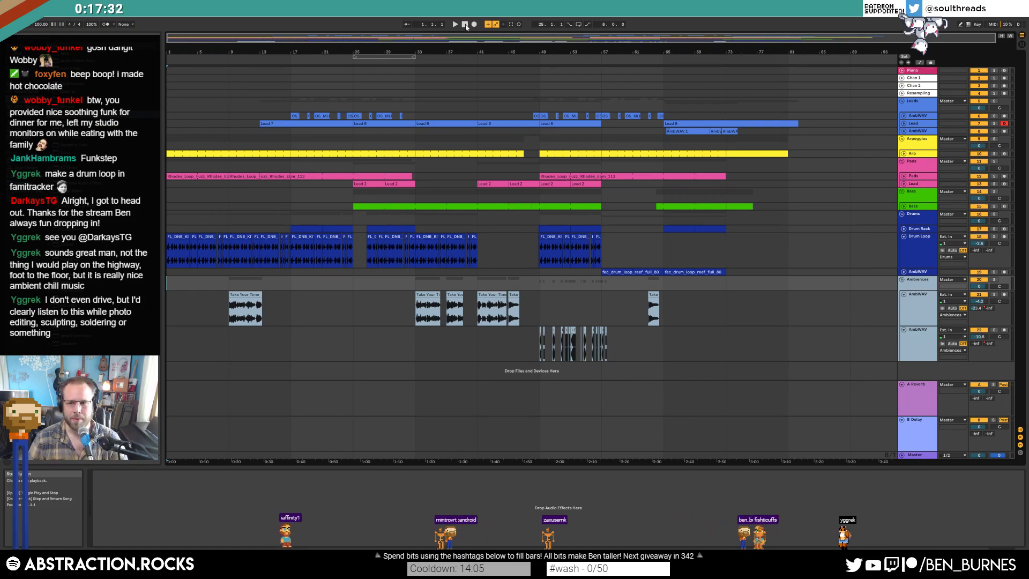
click(912, 455)
click(97, 475)
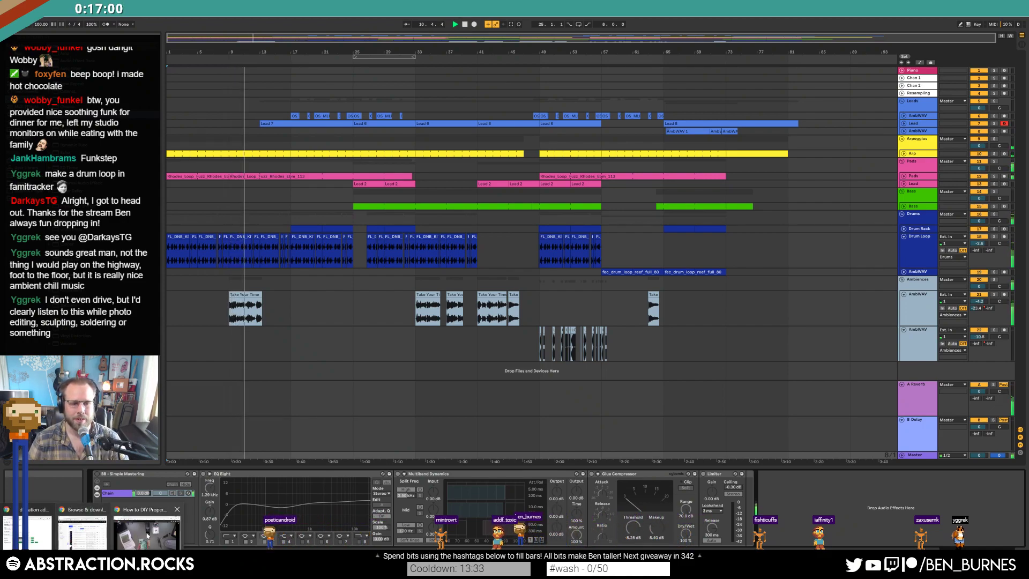
- Switch to the browser to look over the paused DIY video's page and description, and return to Ableton Live
click(119, 527)
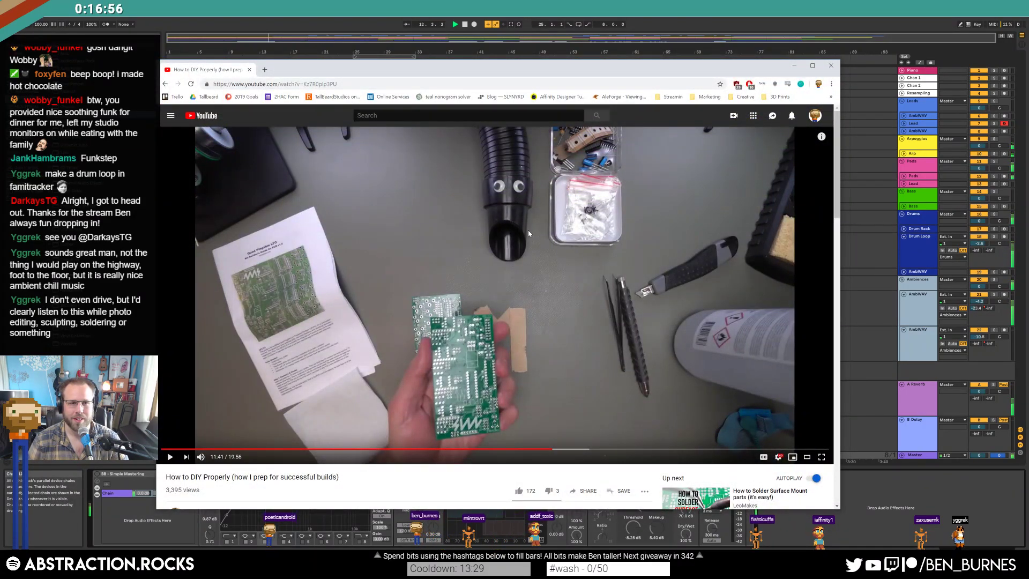
scroll(489, 225, down, 3)
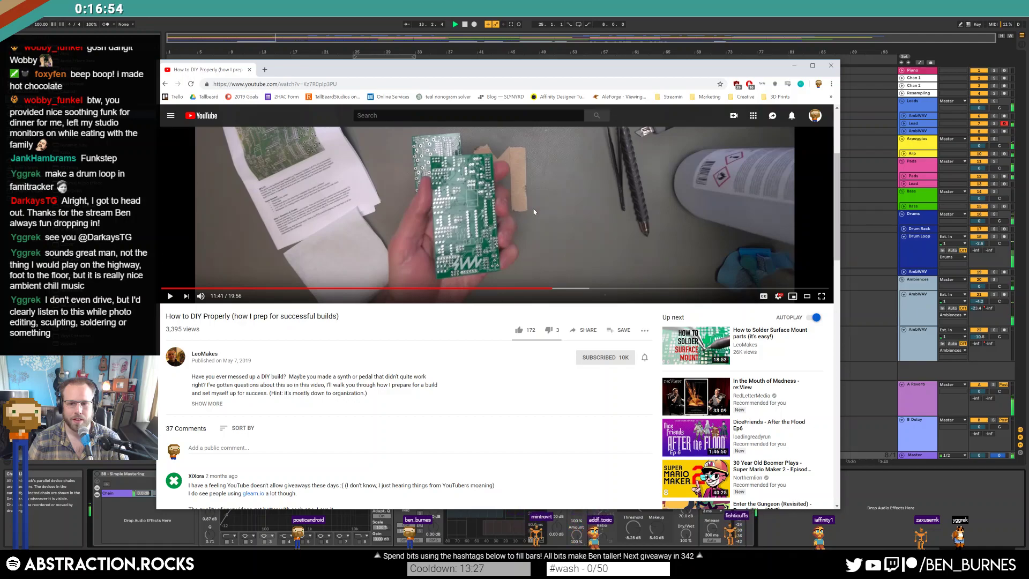
scroll(534, 211, up, 3)
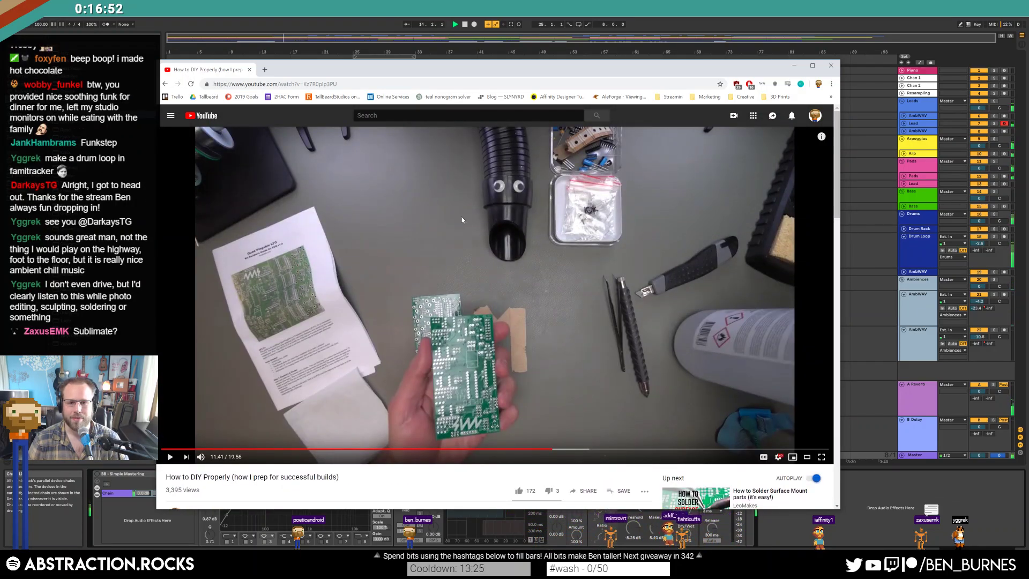
click(796, 66)
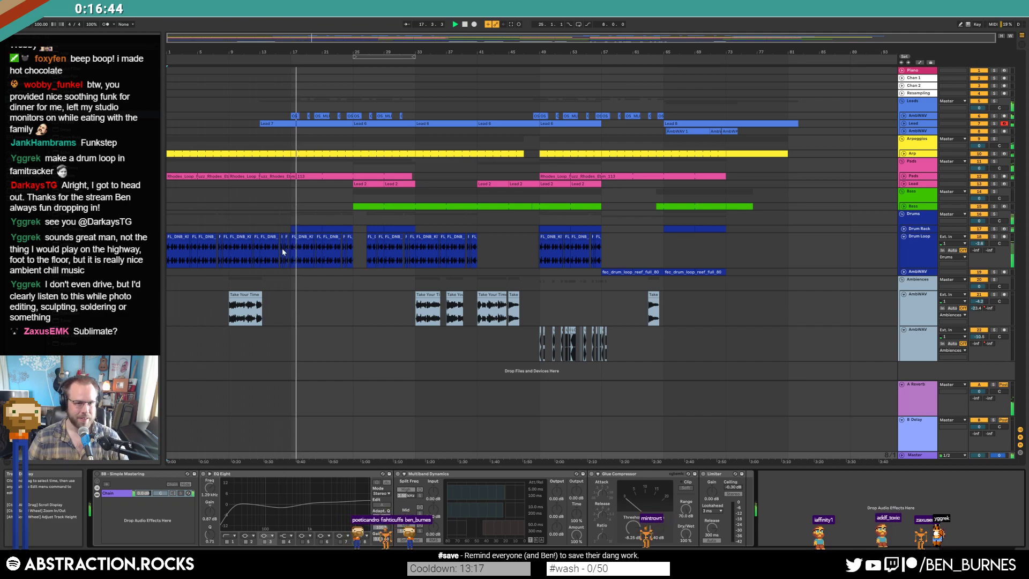
- Unfold the Drum Rack track and adjust the Overdrive's filter frequency on the Drums group
click(248, 296)
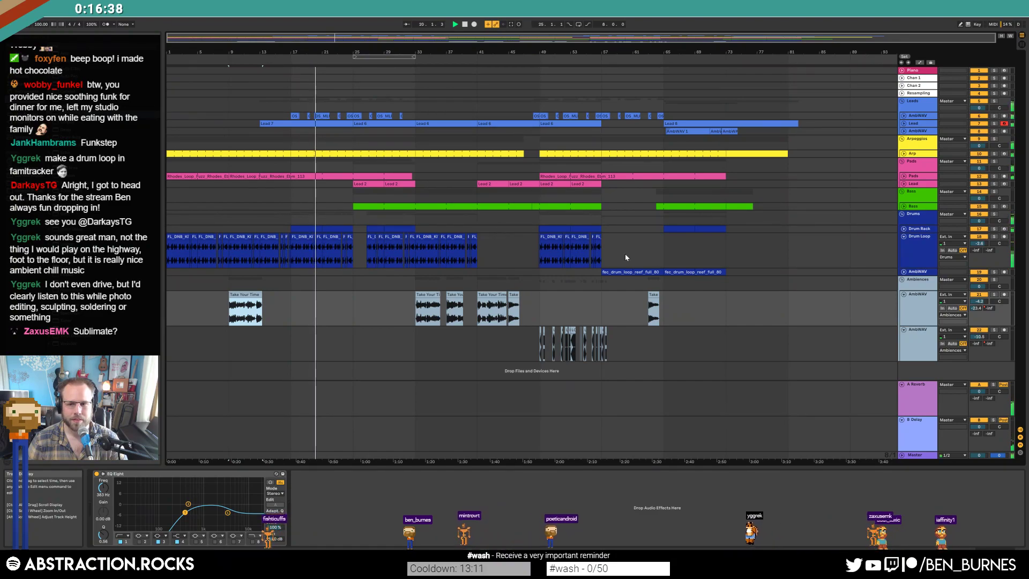
click(920, 252)
click(921, 219)
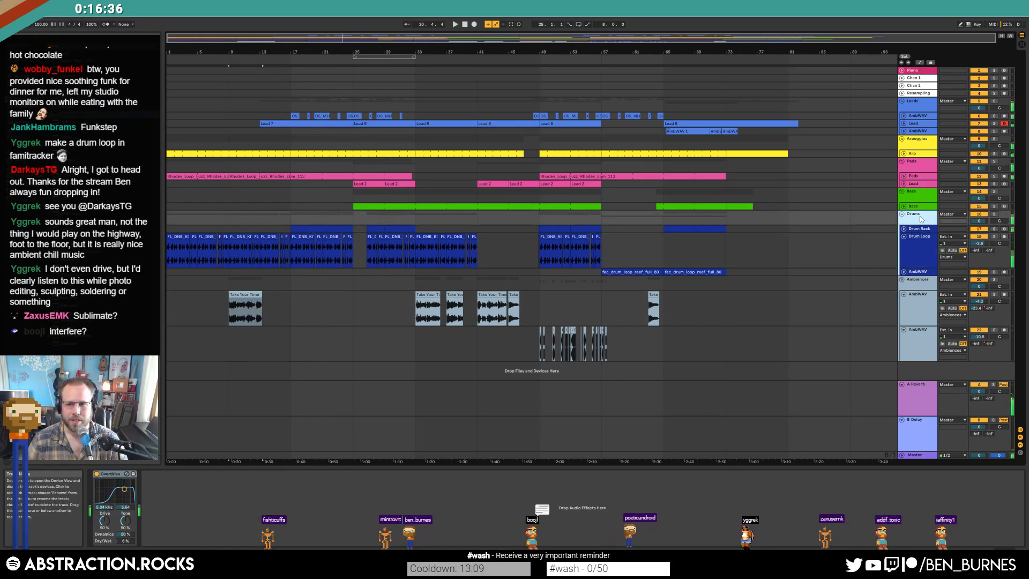
click(904, 230)
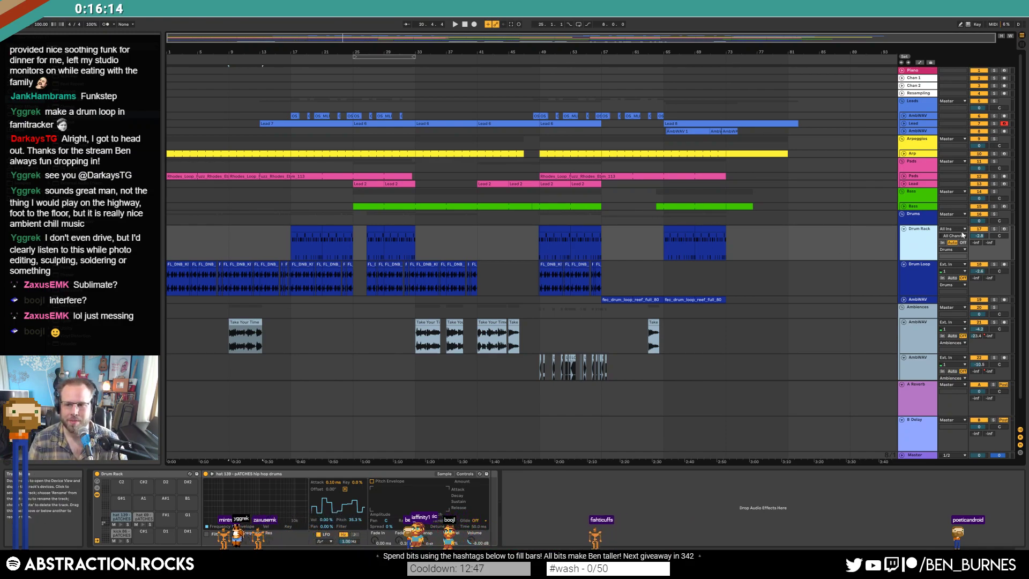
click(926, 222)
drag(124, 489, 124, 489)
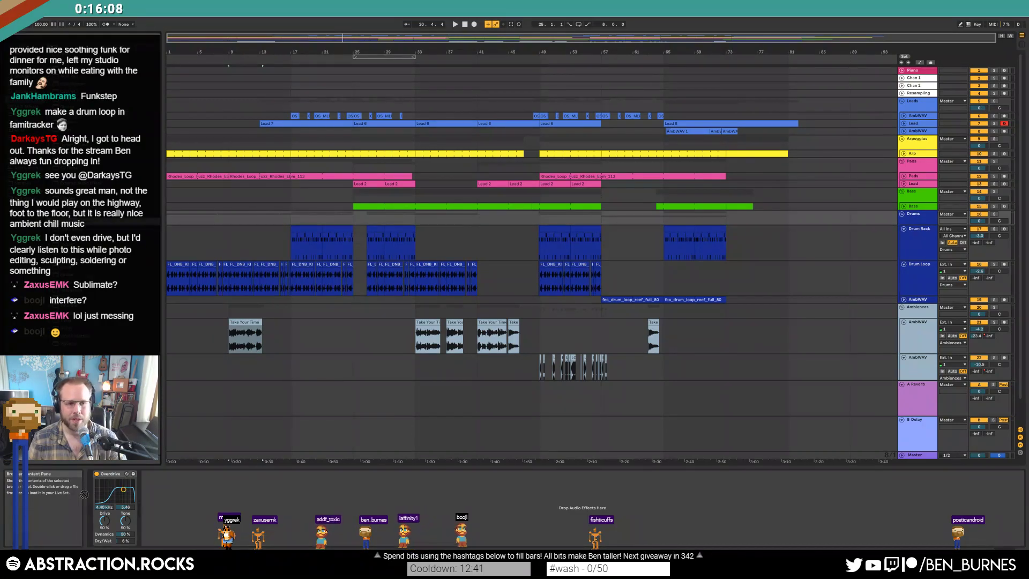
- Add a Glue Compressor before the Overdrive on the Drums group and lower its threshold to about -17 dB during playback
drag(70, 215, 126, 515)
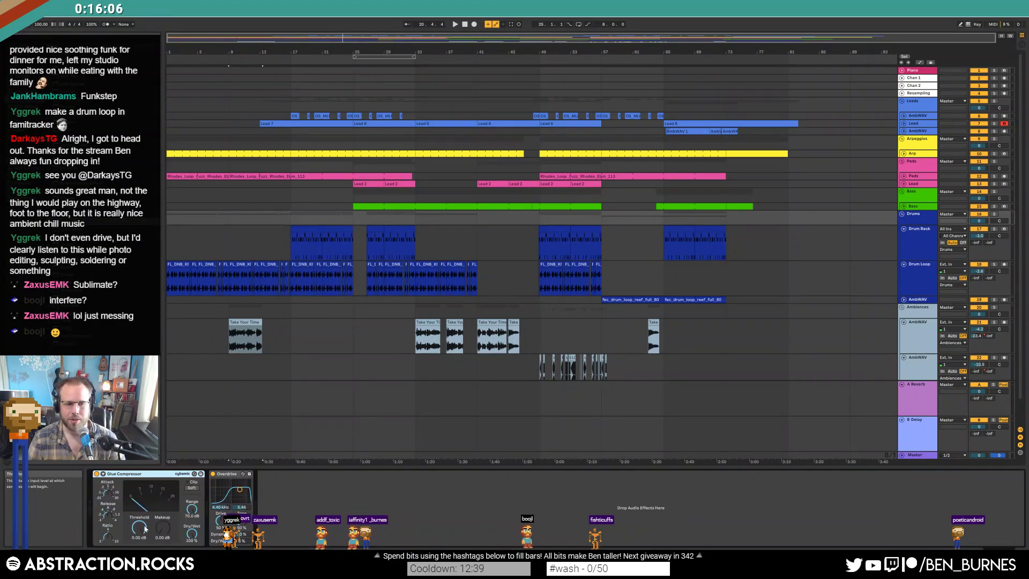
click(309, 231)
key(space)
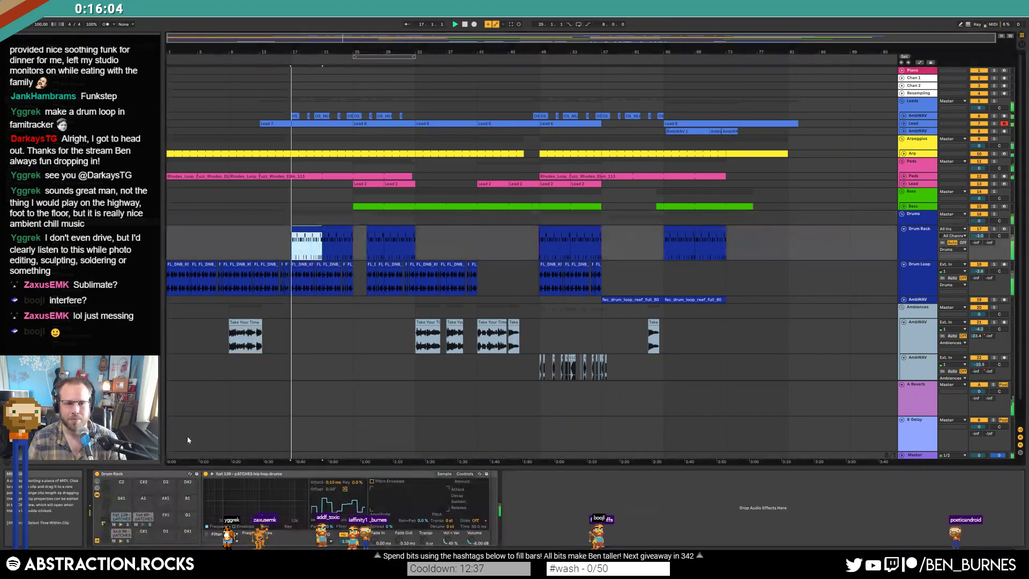
click(841, 218)
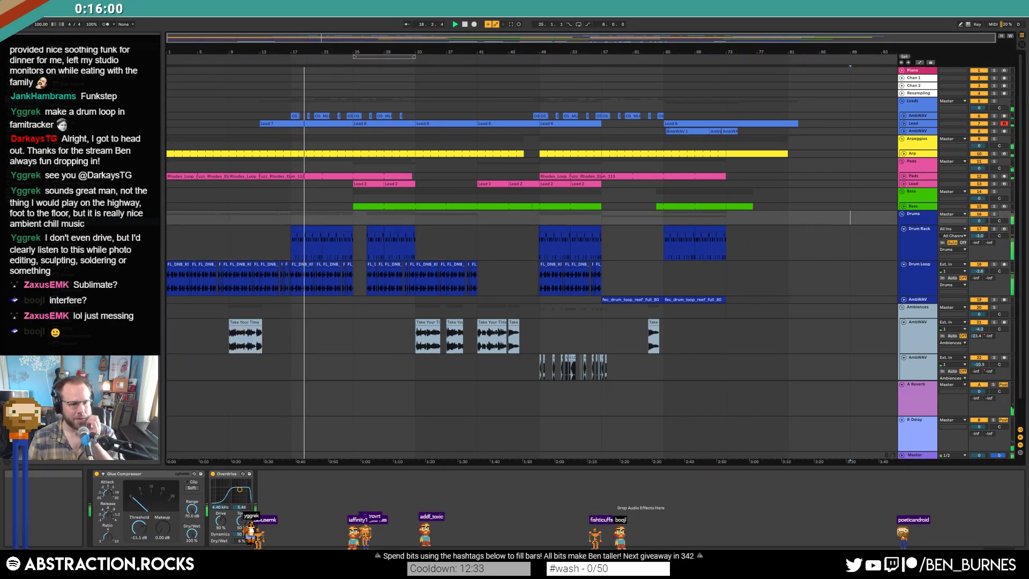
drag(139, 527, 139, 543)
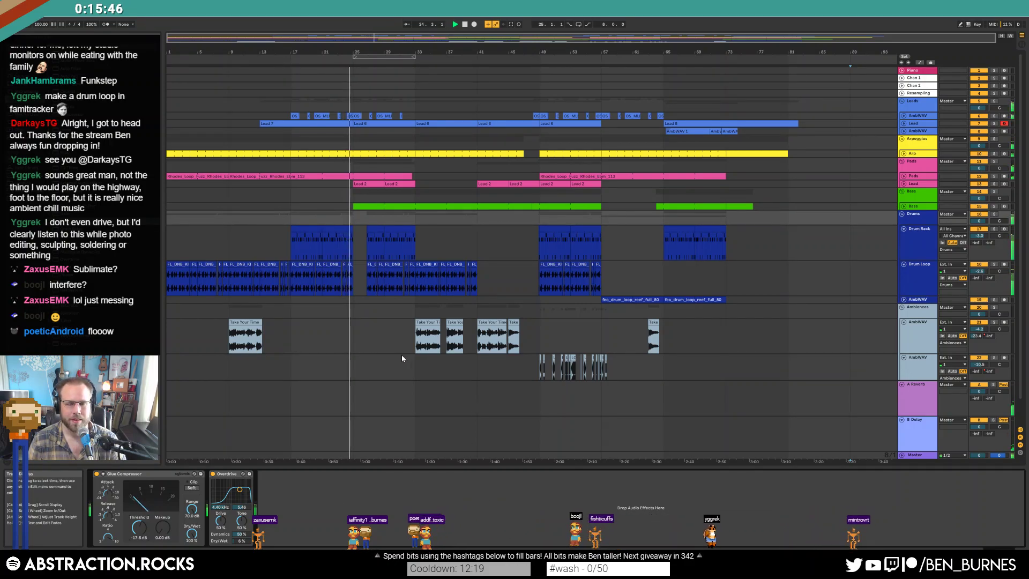
key(space)
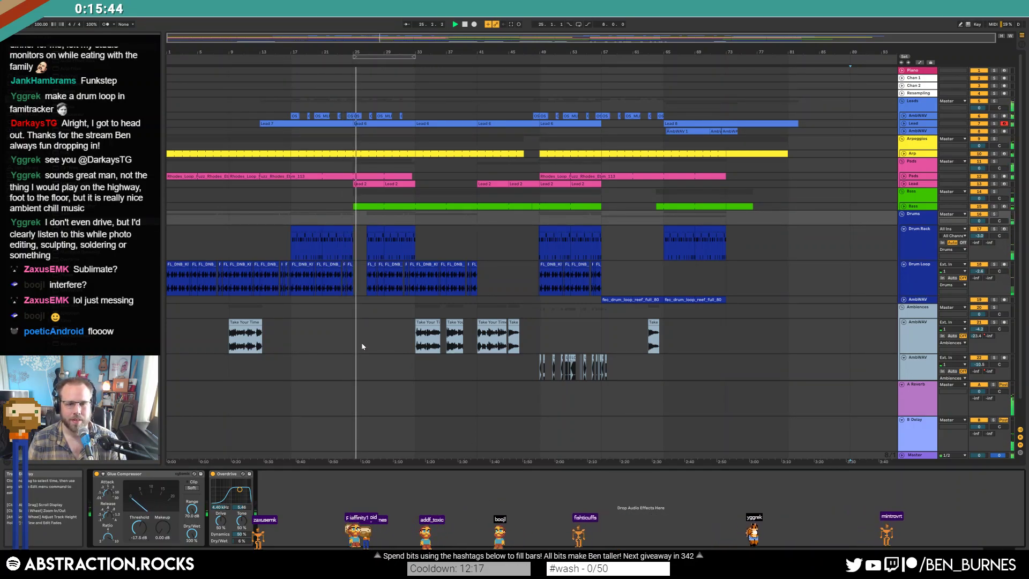
- Unfold and arm the Chan 1 track and record a short audio clip onto it starting at bar 25
click(911, 86)
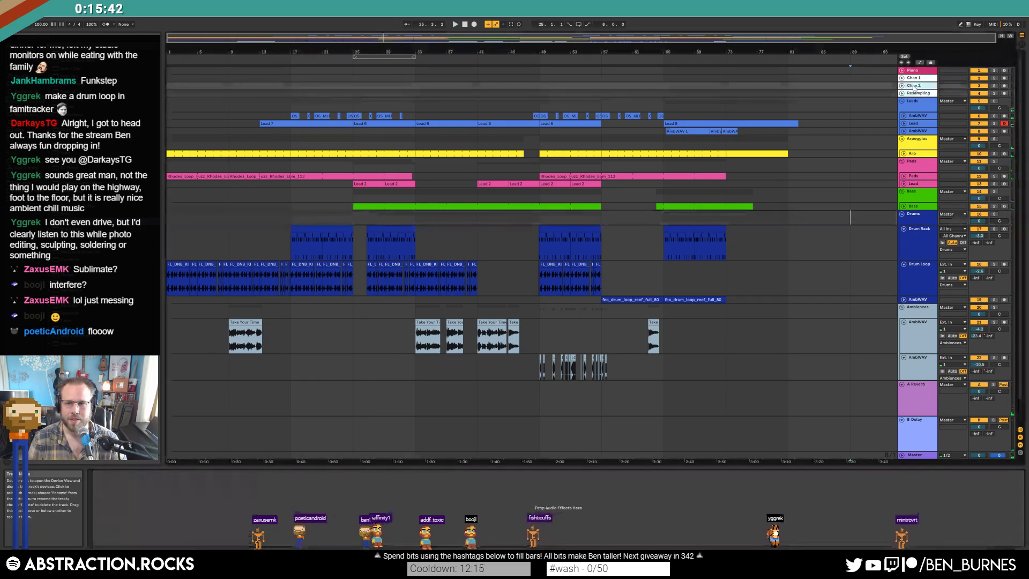
click(902, 79)
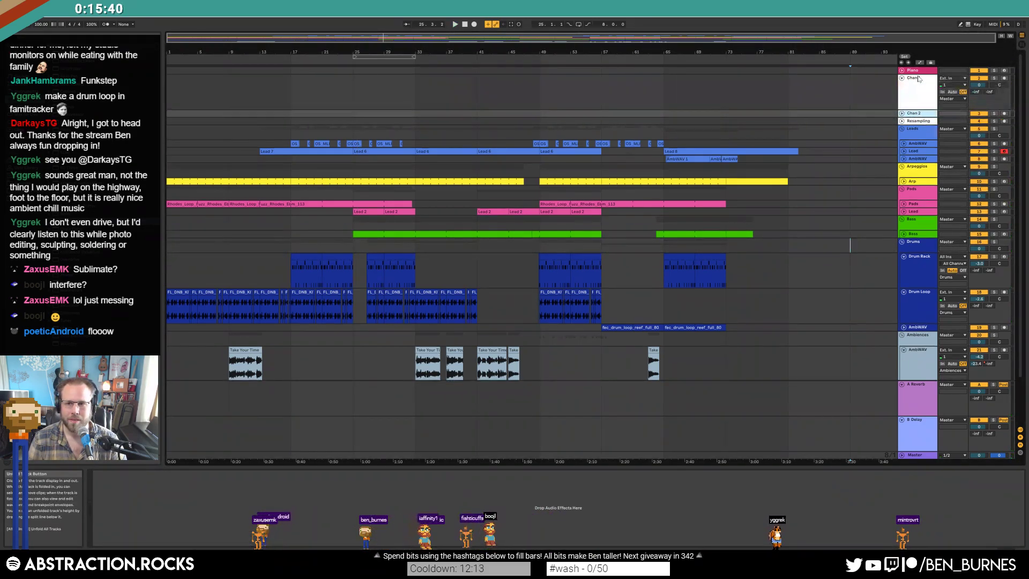
click(355, 101)
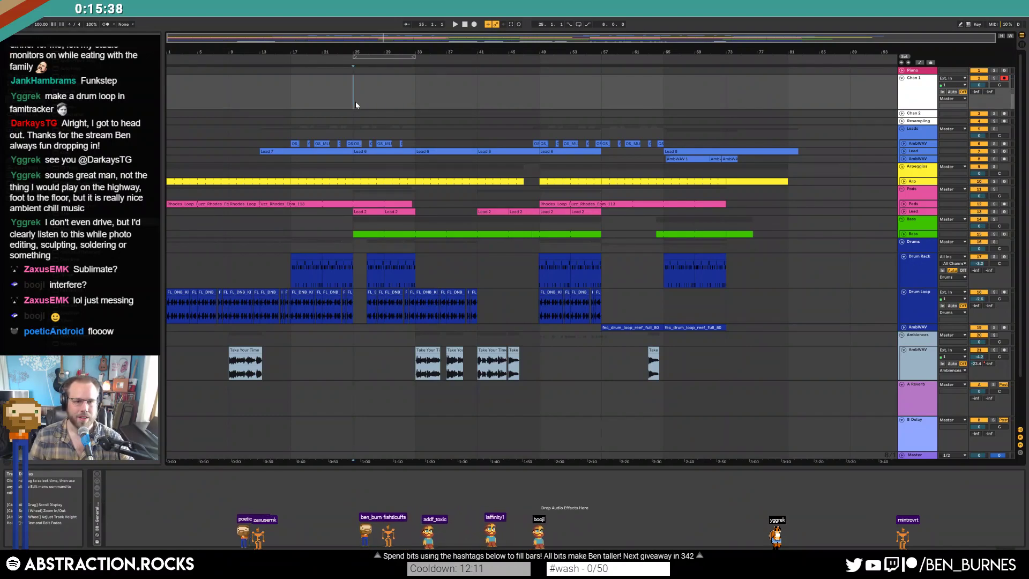
key(F9)
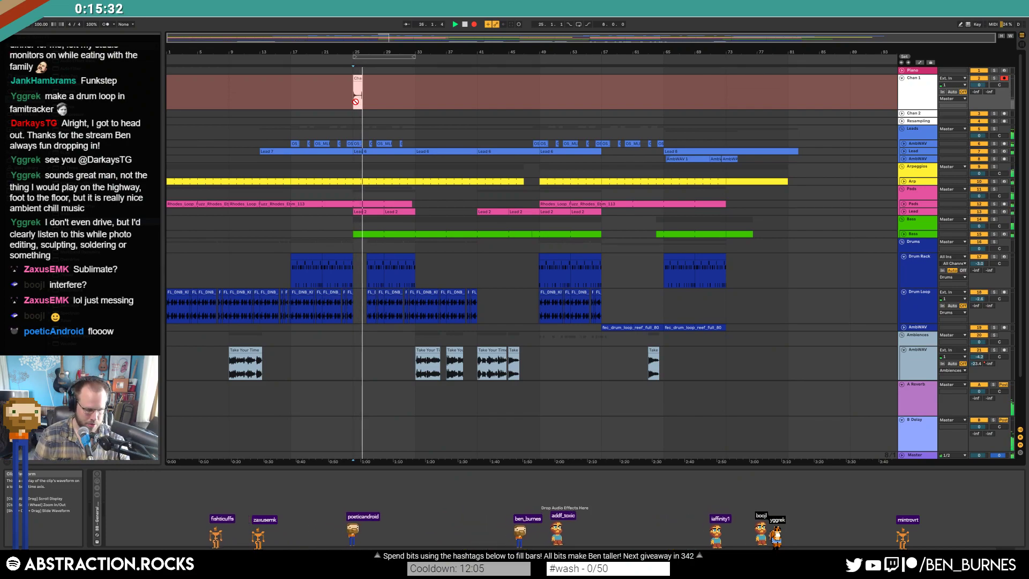
key(space)
click(356, 78)
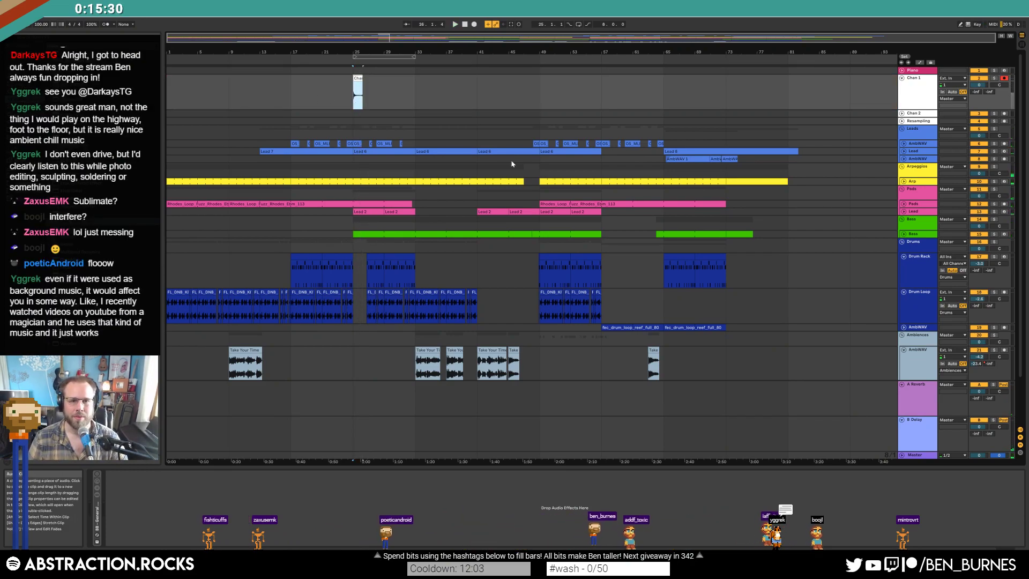
- Move the recorded Chan 1 clip onto a new audio track beneath the ambience tracks and shorten its end slightly
scroll(527, 214, down, 3)
click(928, 343)
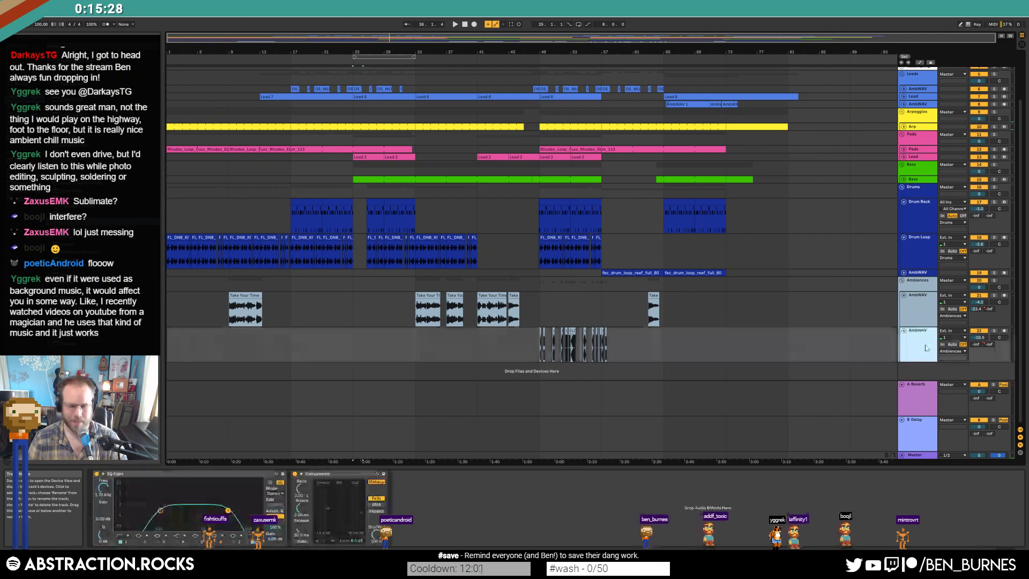
key(ctrl+t)
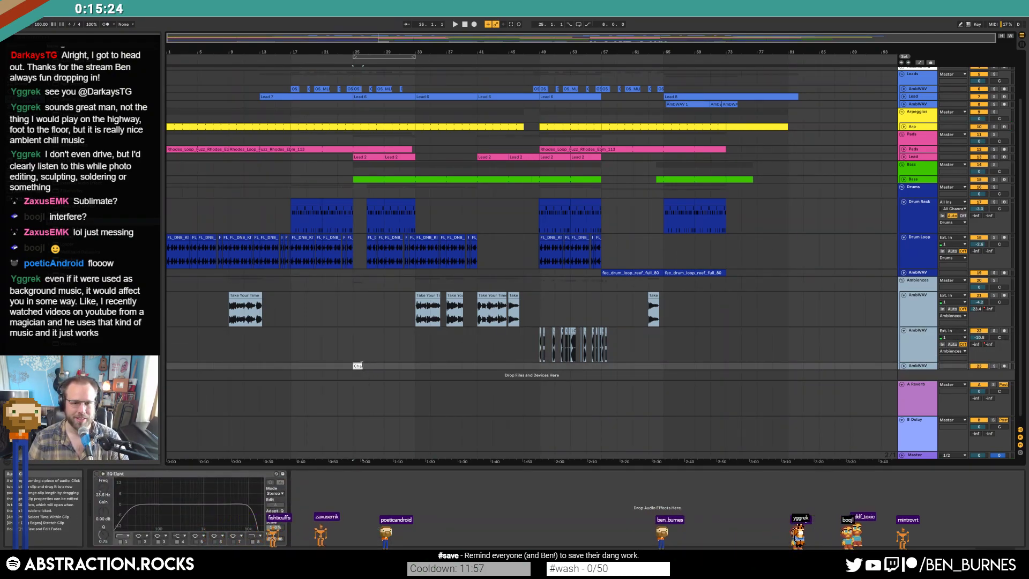
scroll(363, 368, up, 5)
click(903, 366)
scroll(322, 350, up, 5)
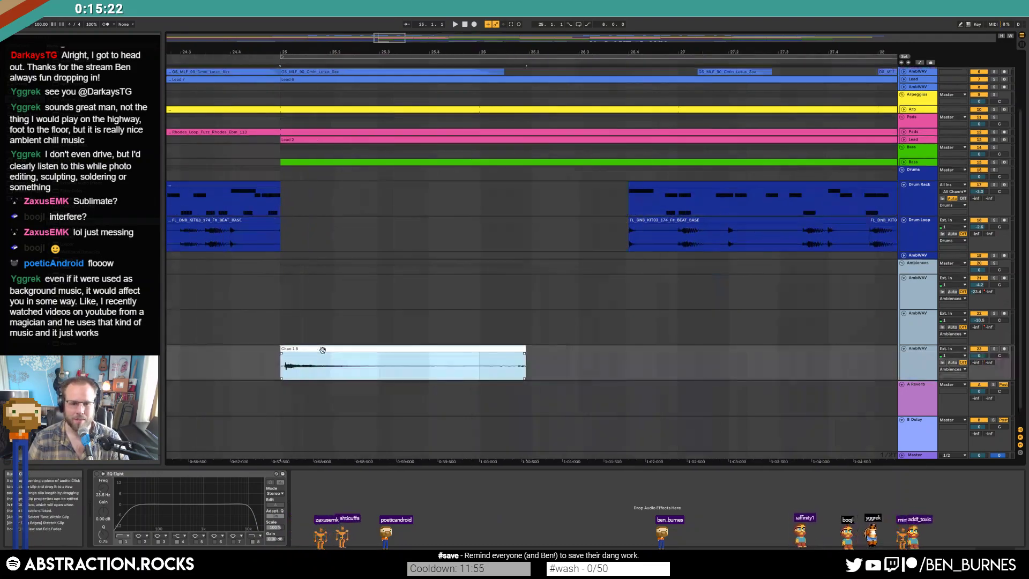
drag(525, 349, 509, 349)
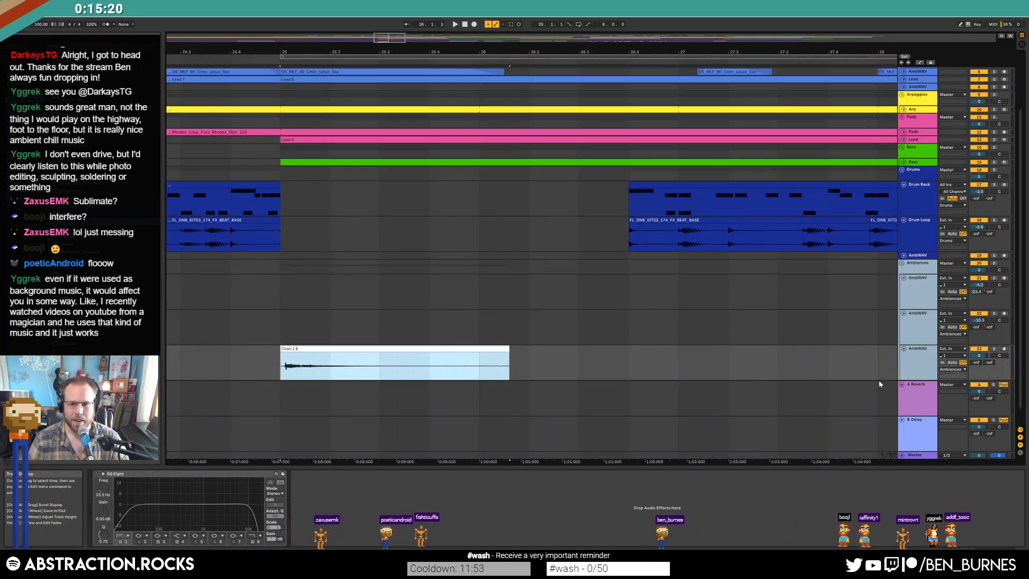
- Raise the new track's delay send to about -29 dB and enable its EQ Eight with a low cut near 118 Hz and no high cut
drag(990, 363, 989, 359)
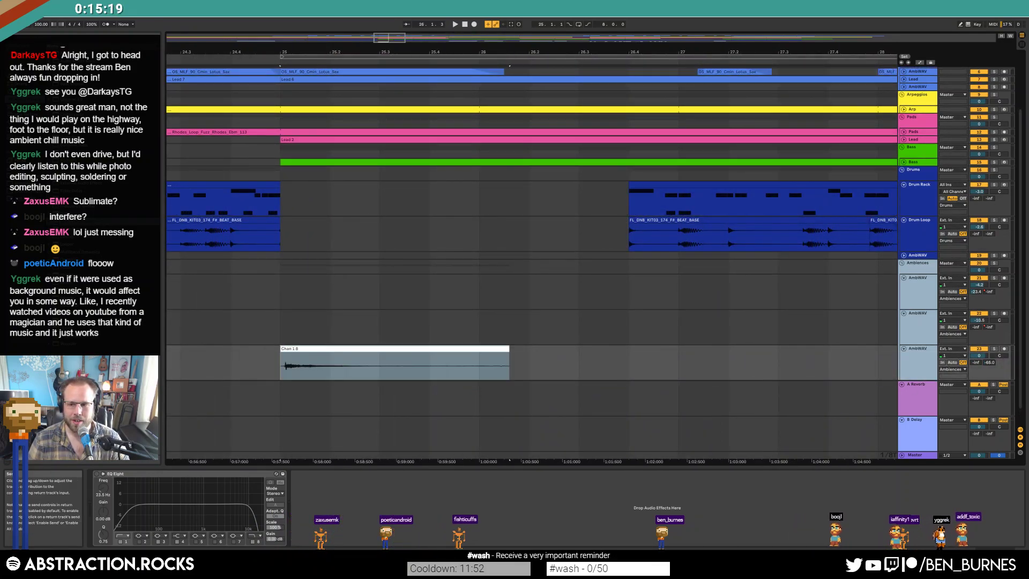
click(97, 473)
drag(129, 512, 164, 523)
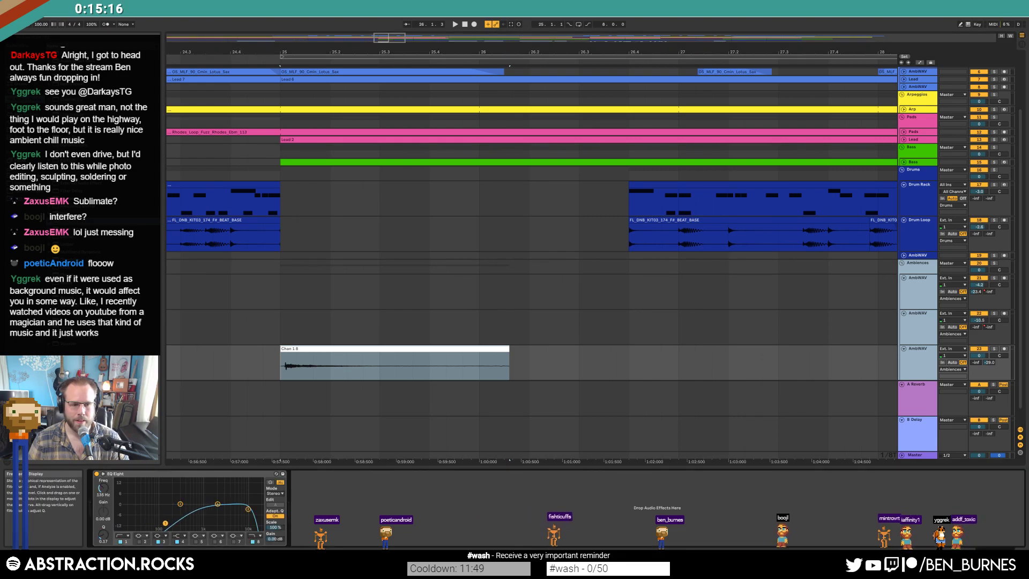
click(253, 541)
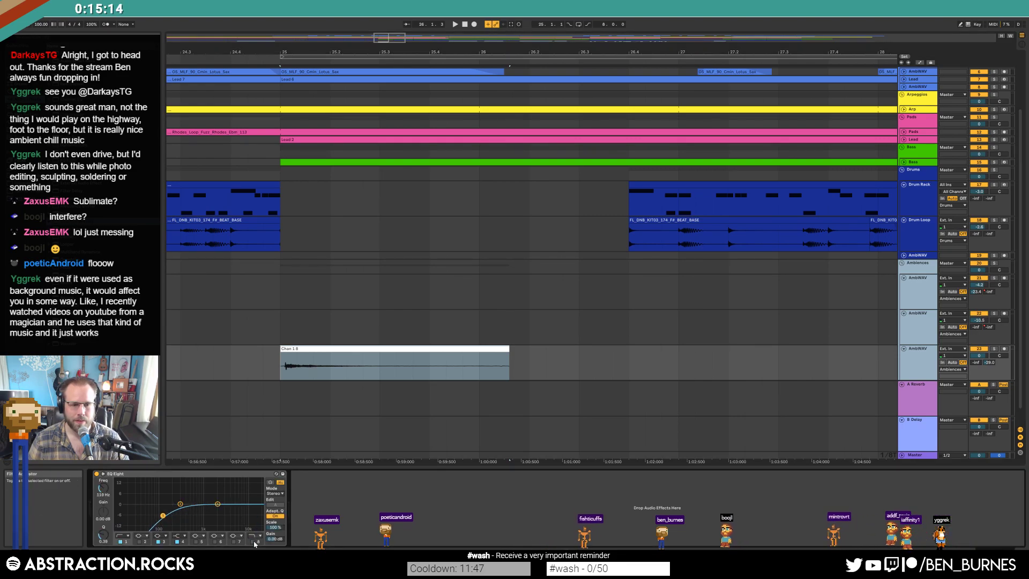
- Start the recorded clip exactly at its hit, and set the track volume to -12 dB with sends near -27 and -12 dB
double_click(298, 348)
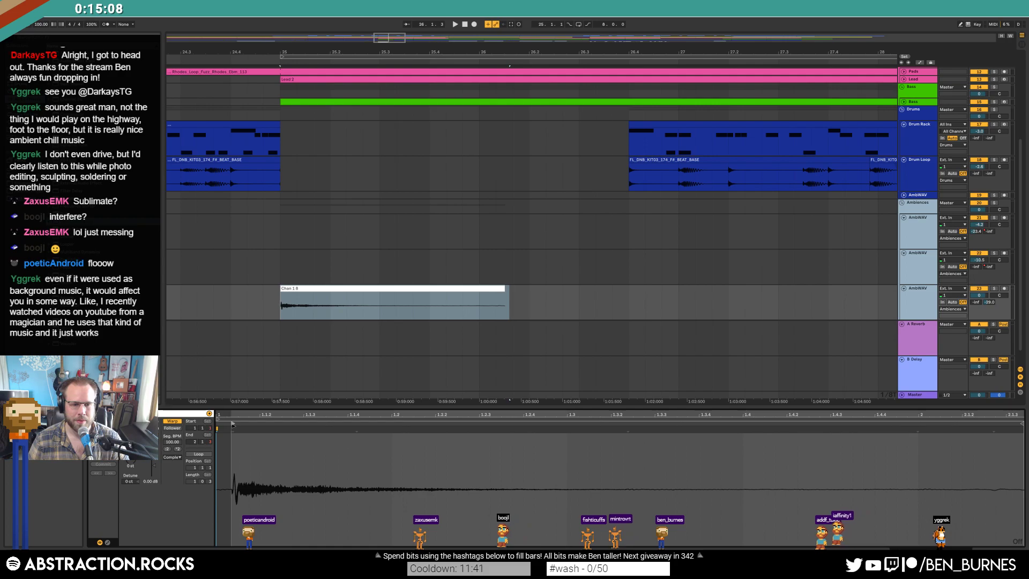
key(space)
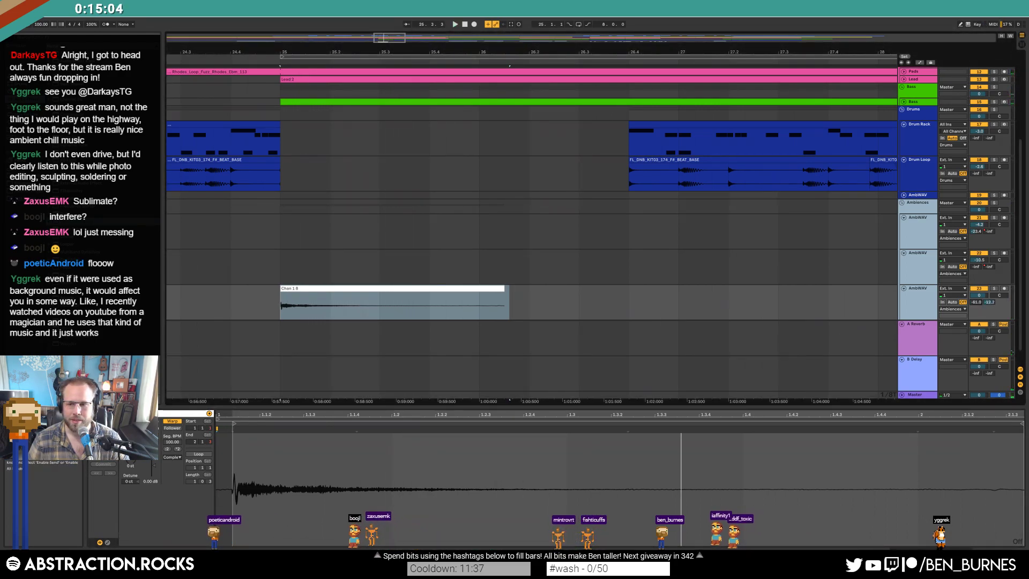
key(shift+Tab)
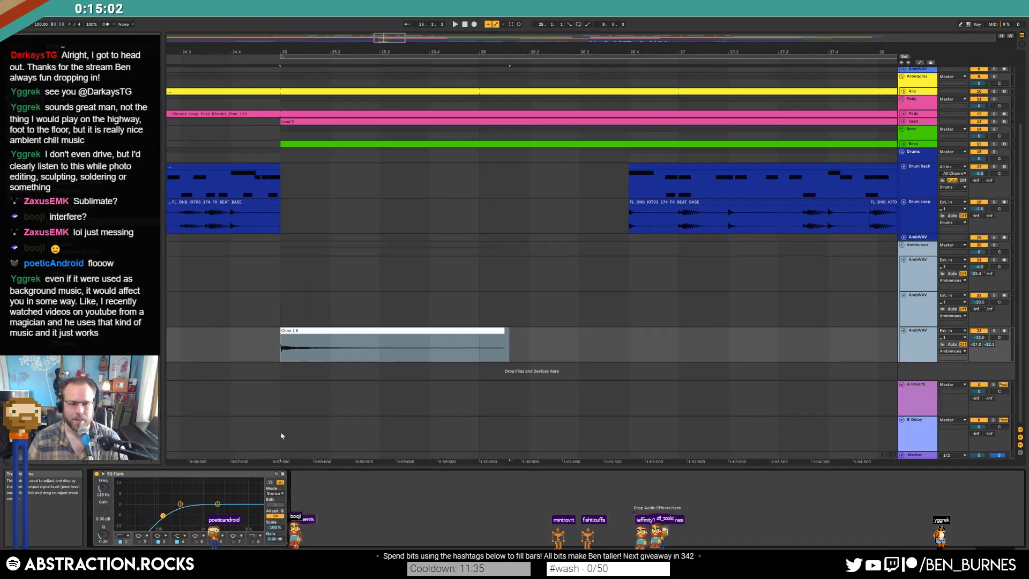
- Raise the EQ Eight low cut frequency slightly during playback and shorten the recorded clip to end at bar 26
key(space)
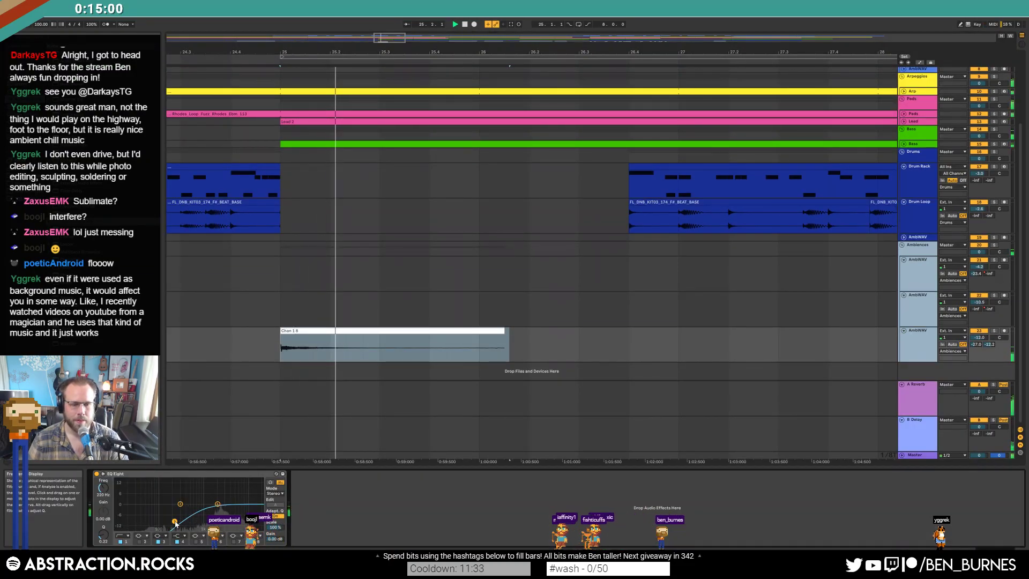
drag(165, 520, 166, 519)
scroll(398, 330, down, 5)
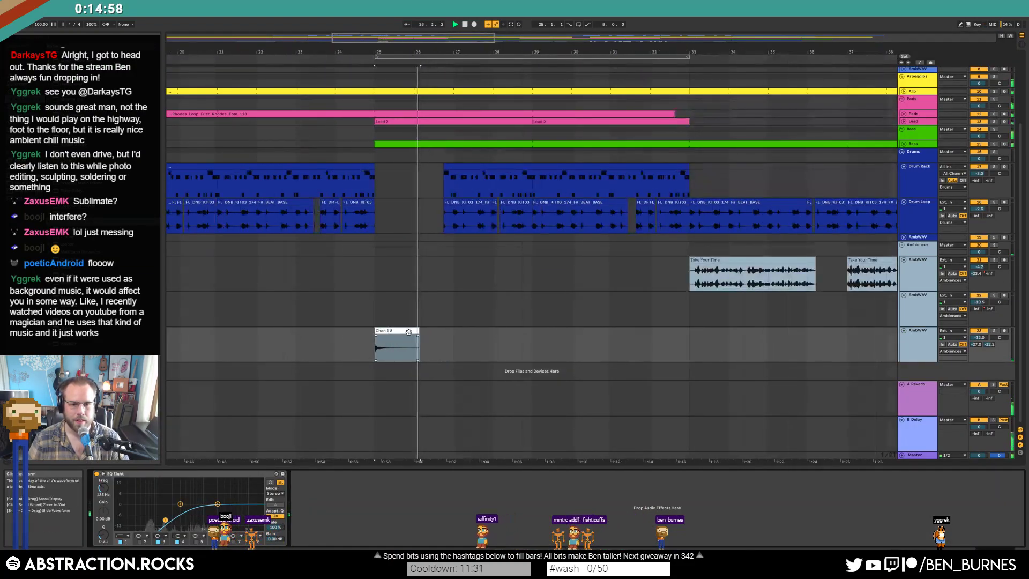
drag(418, 331, 414, 330)
- Add a Delay after the EQ Eight on the new track, raise its feedback, and play back the recorded clip
key(space)
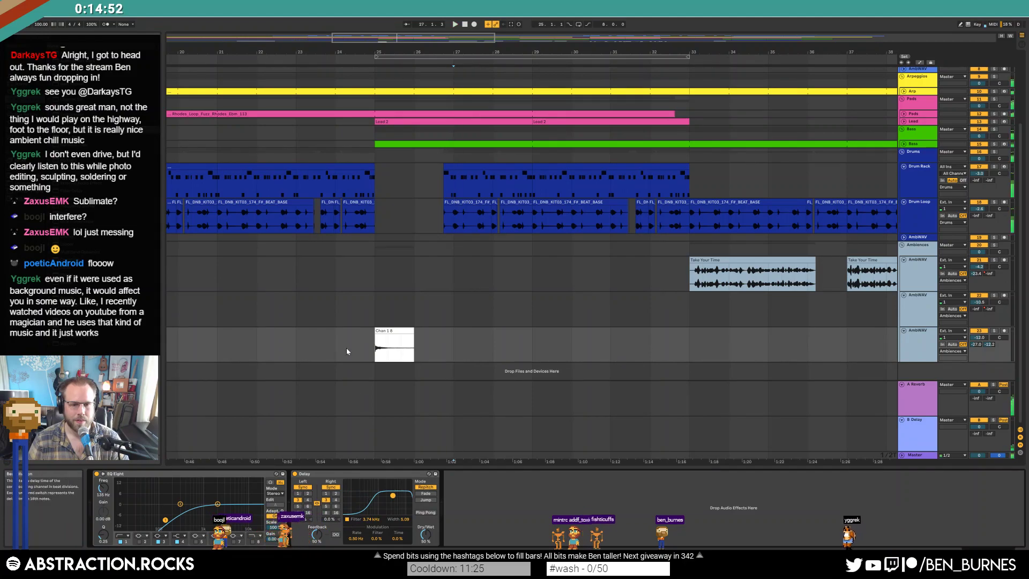
click(391, 344)
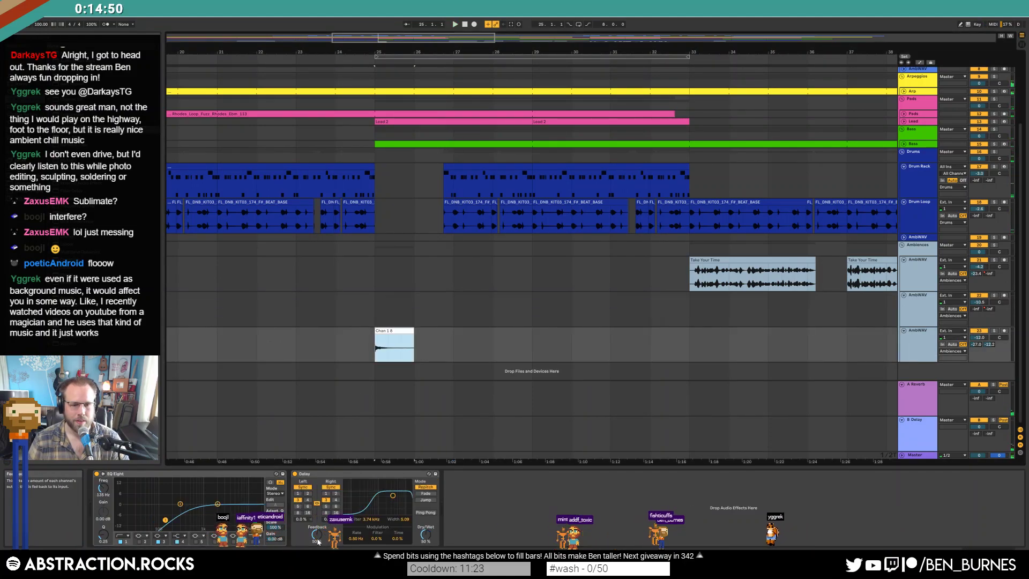
mouse_move(316, 533)
mouse_down()
mouse_move(316, 507)
mouse_move(318, 531)
mouse_up()
key(space)
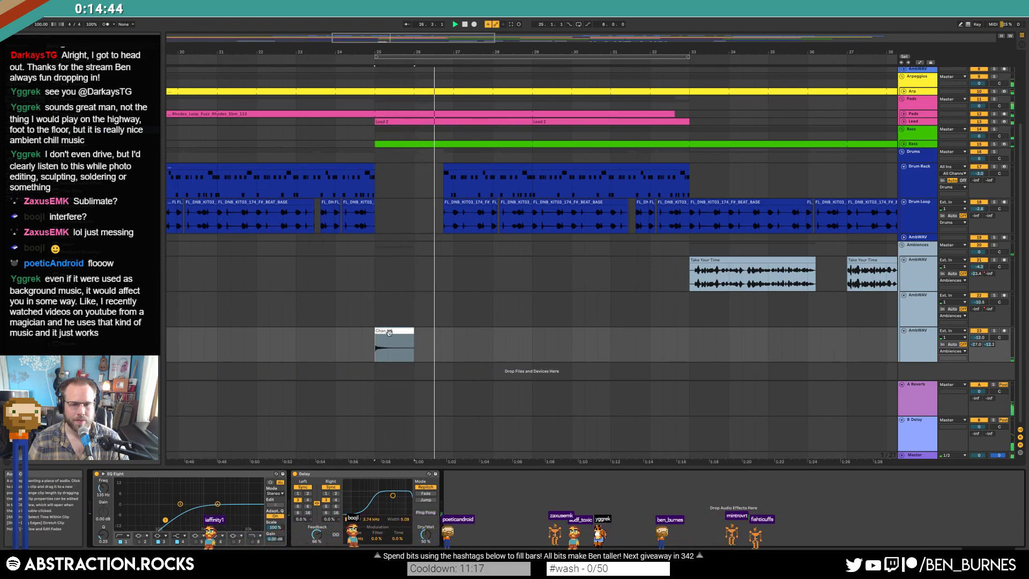
- Copy the recorded clip to the section starts at bars 17, 41, 57 and 73 on the same track
click(411, 345)
drag(475, 51, 771, 40)
drag(712, 337, 494, 347)
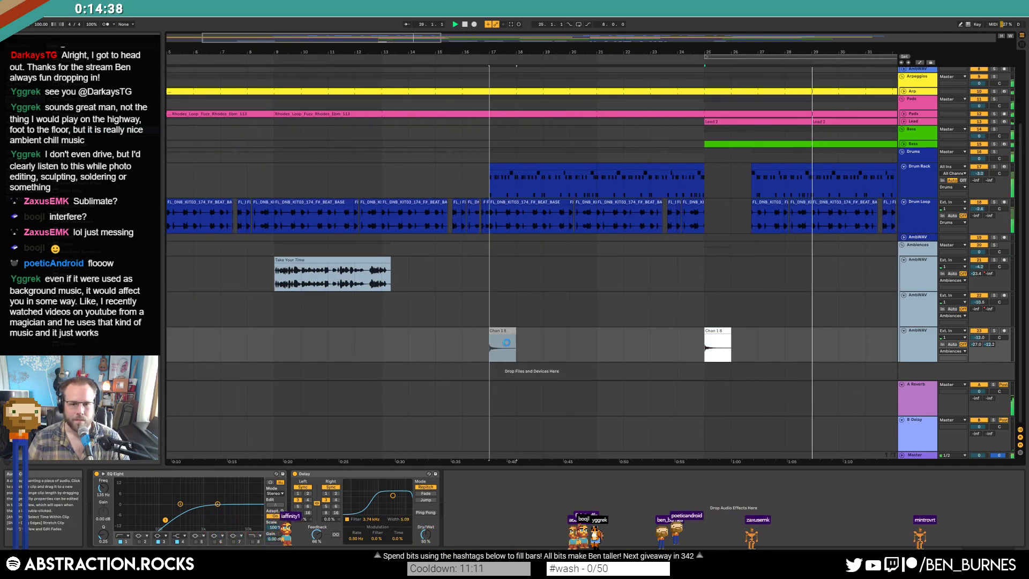
key(w)
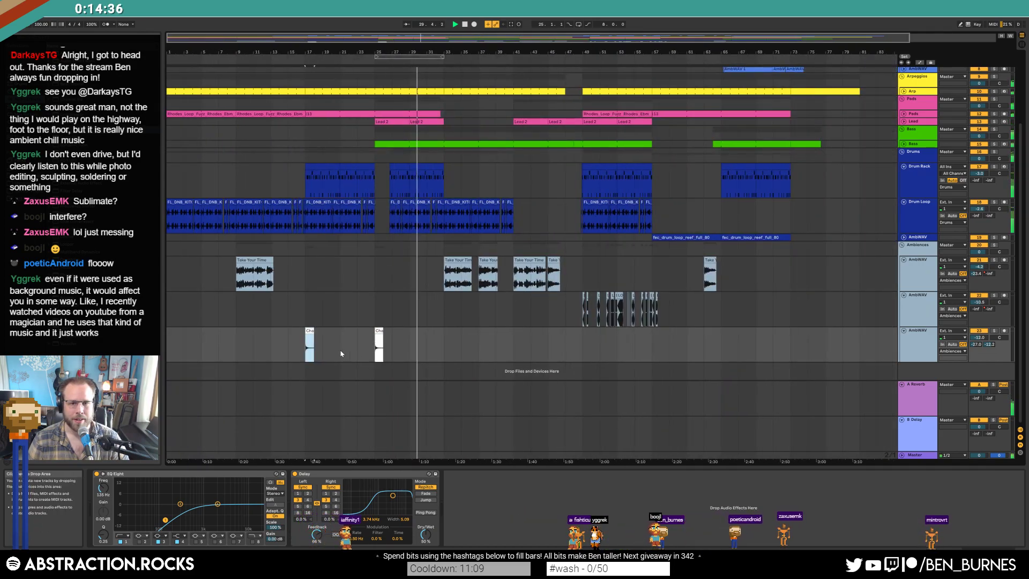
drag(310, 332, 793, 335)
- Raise the recorded sound's track volume to about -8 dB and play the song from bars 17 and 25
click(902, 350)
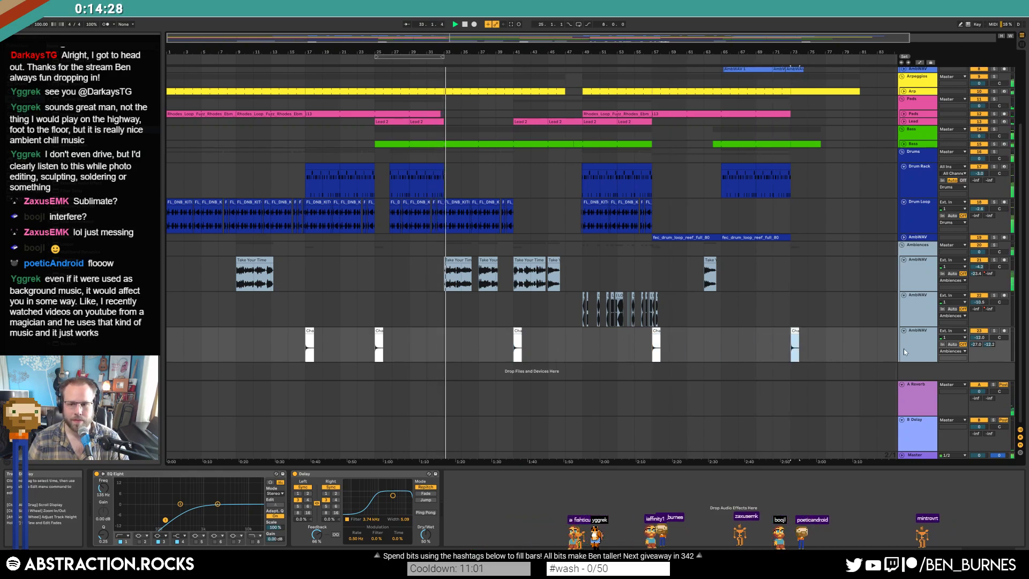
drag(979, 337, 978, 331)
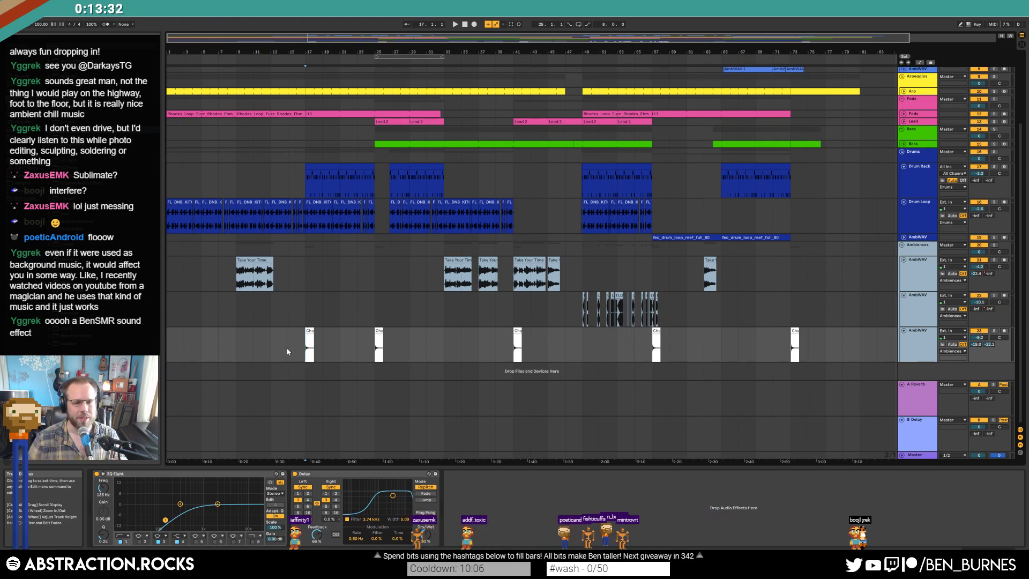
key(space)
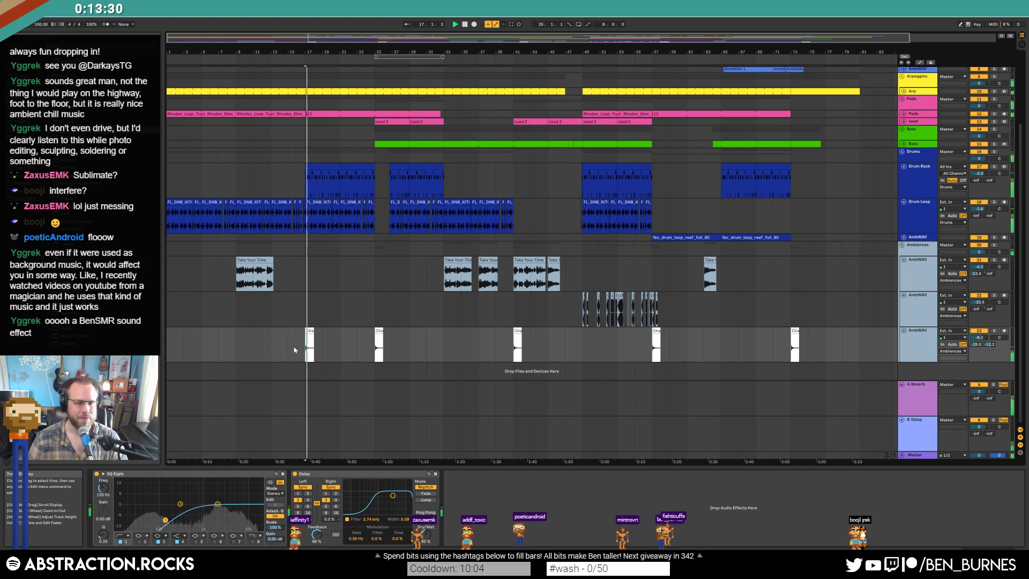
key(space)
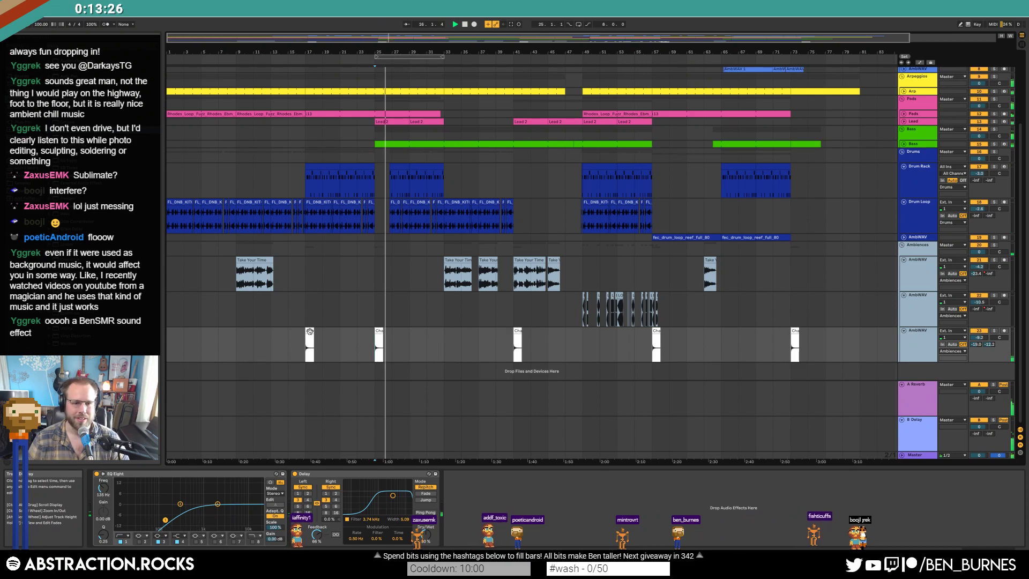
- Lower the recorded sound's track volume to about -10 dB
drag(983, 338, 983, 342)
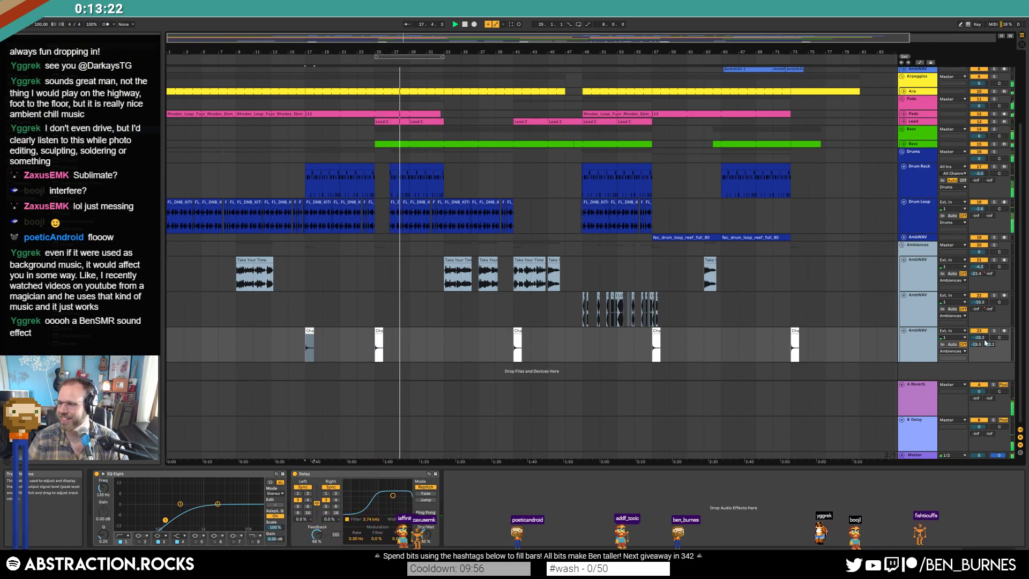
- Add a Phaser after the sampler on the Drum Rack's hat pad and raise its LFO amount to about 33 %
scroll(530, 338, up, 4)
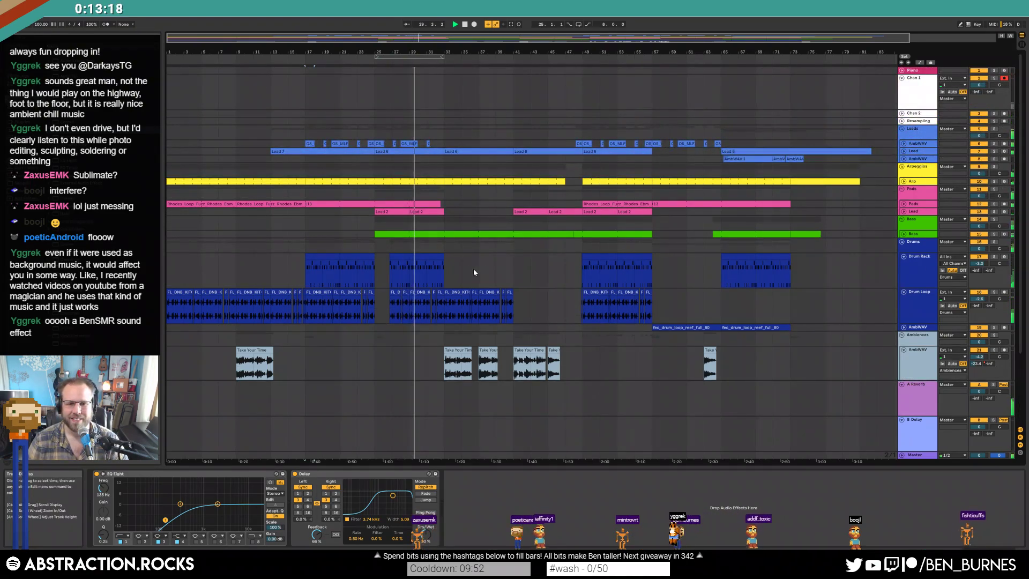
click(432, 258)
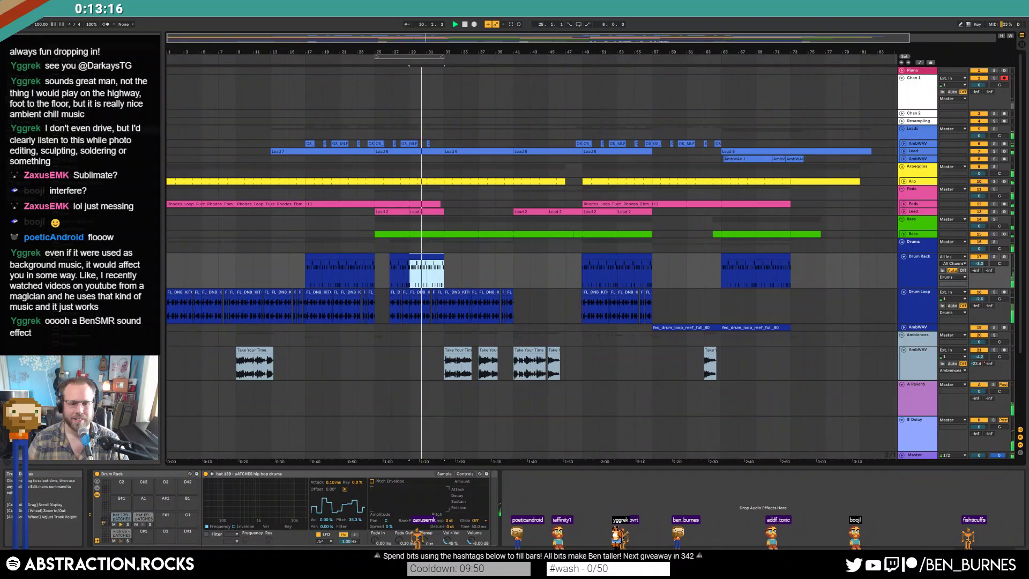
click(120, 516)
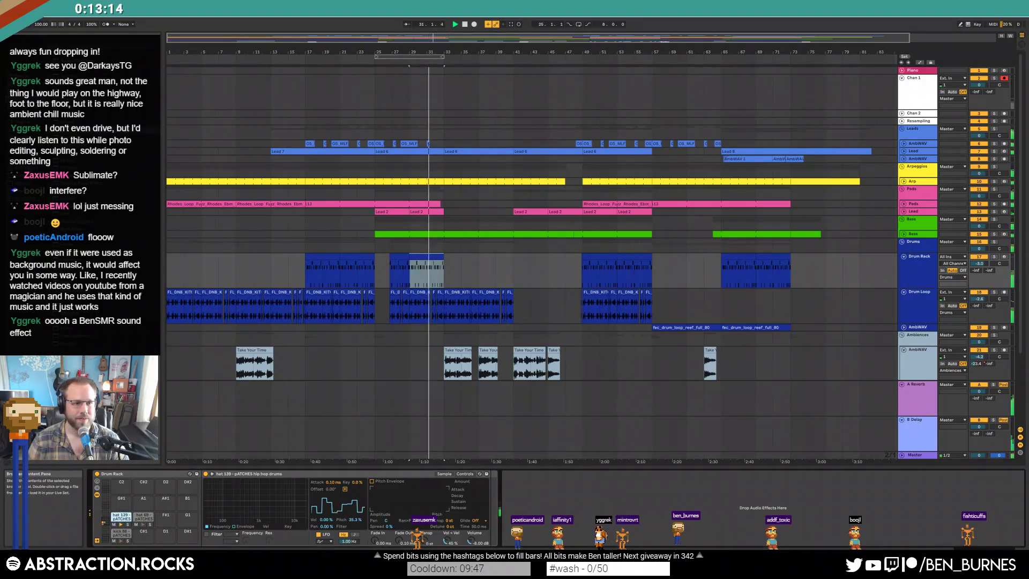
drag(501, 505, 493, 503)
drag(549, 530, 552, 511)
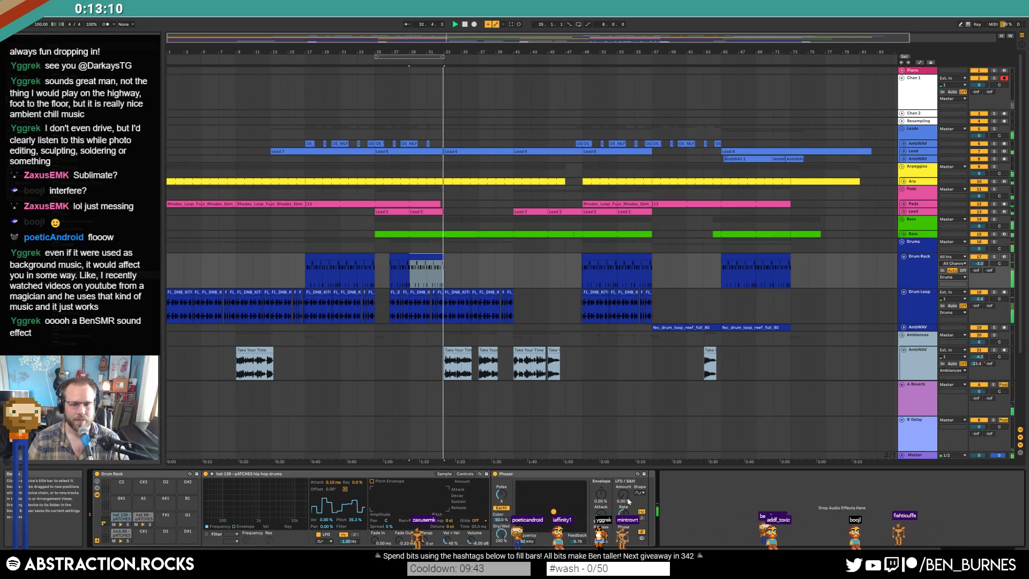
drag(623, 494, 624, 480)
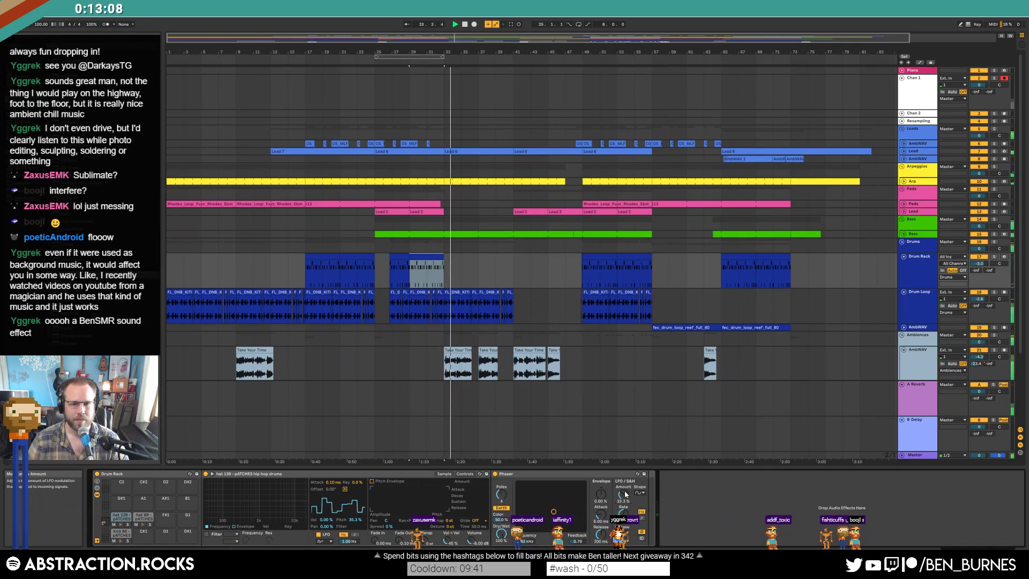
- Raise the volume of the ambience track with the Take Your Time clips to about -1.8 dB
drag(979, 356, 980, 347)
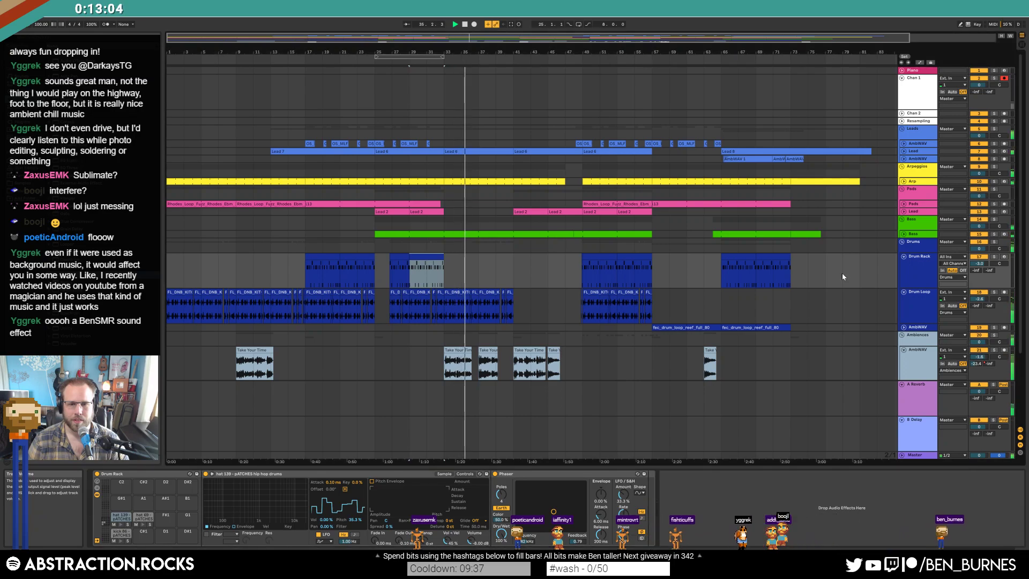
- Open the lead clip at bar 33 and inspect individual high notes of its melody during playback
double_click(477, 151)
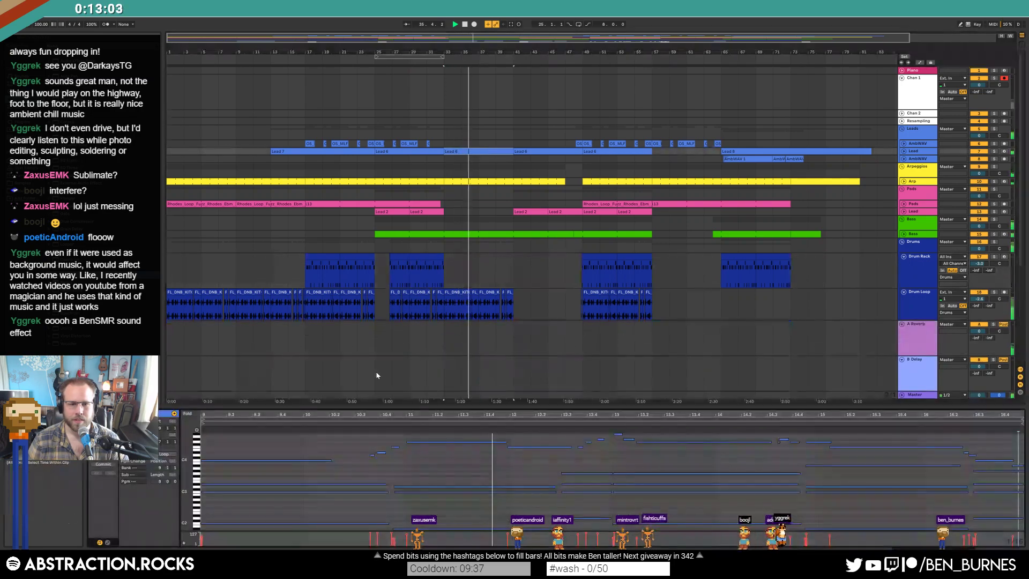
click(372, 455)
mouse_move(381, 454)
mouse_down()
mouse_move(381, 470)
mouse_move(395, 464)
mouse_up()
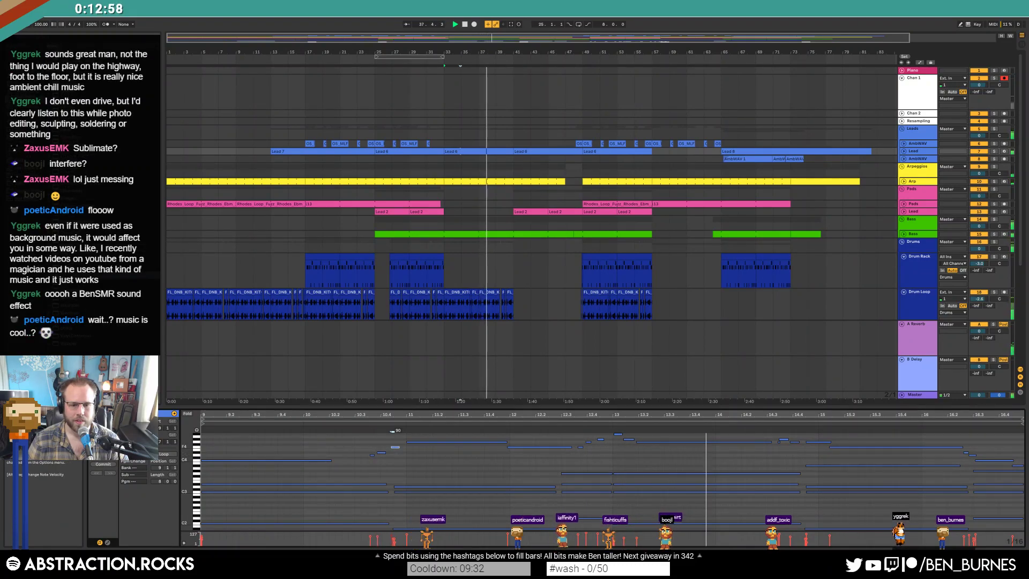
click(521, 447)
click(523, 452)
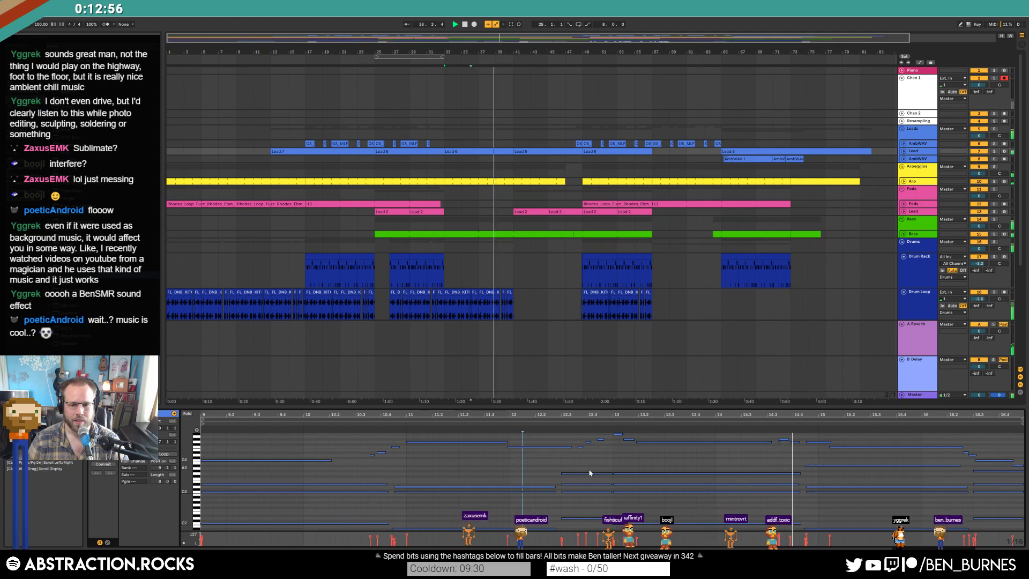
click(618, 433)
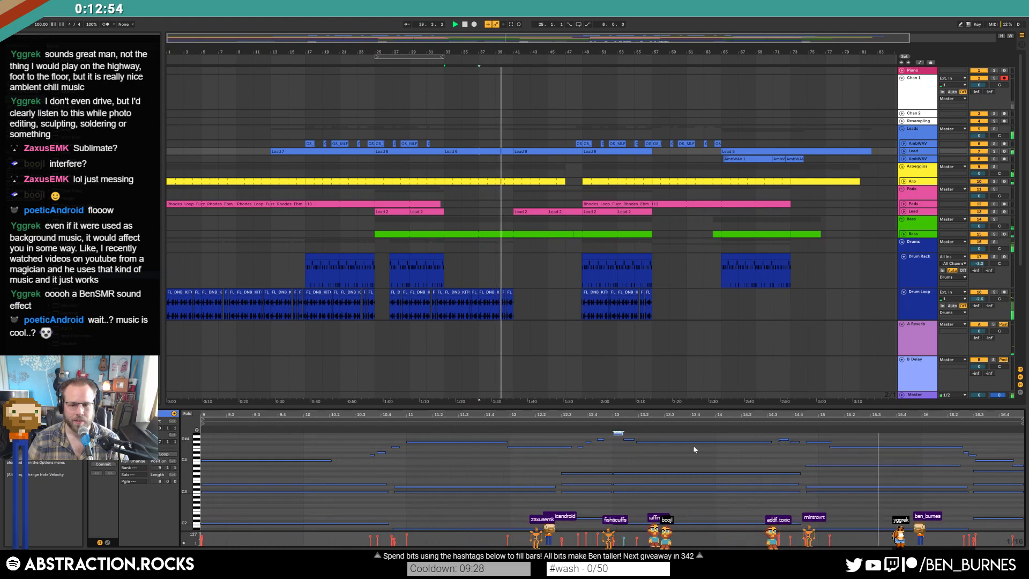
click(778, 434)
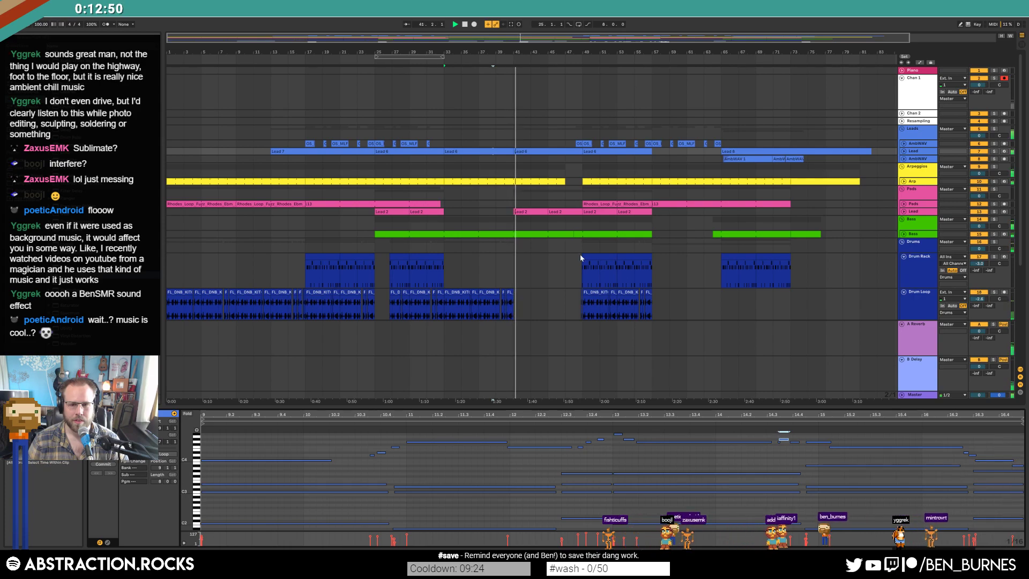
- Unfold the Bass track, split its long clip at bar 41 and open the section from bar 41 to 48 for note editing
scroll(580, 254, down, 3)
key(shift+Tab)
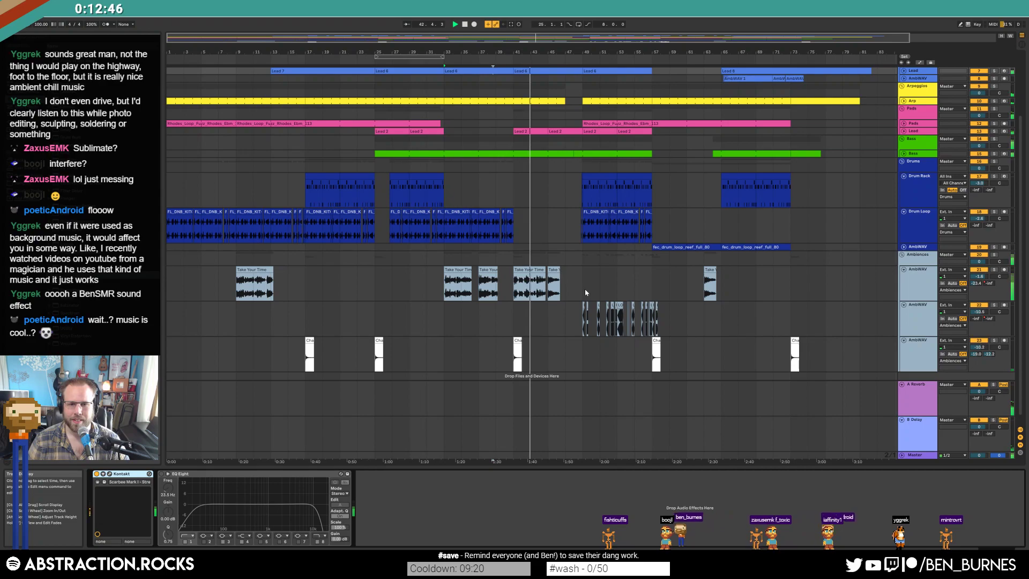
click(903, 154)
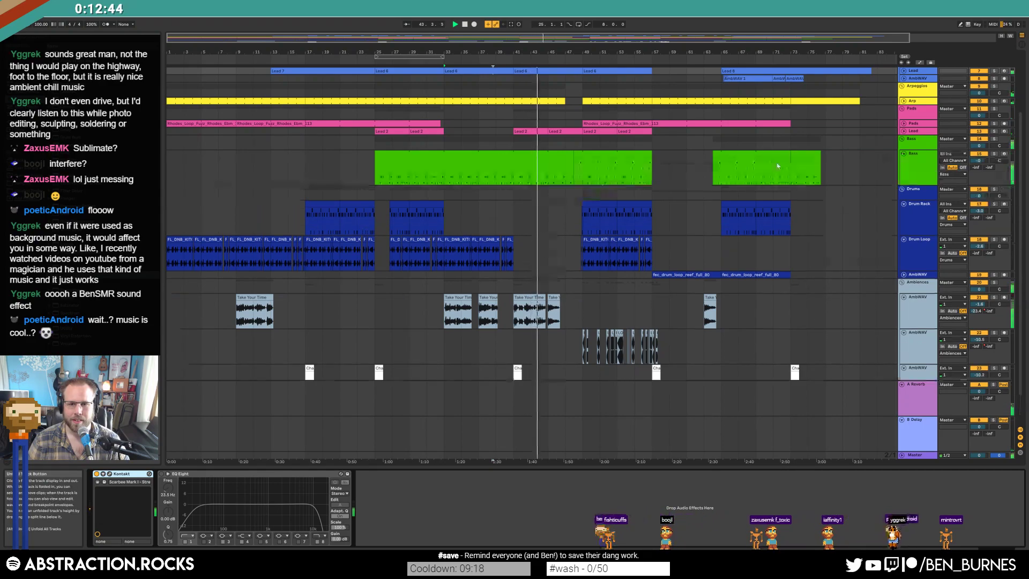
click(546, 154)
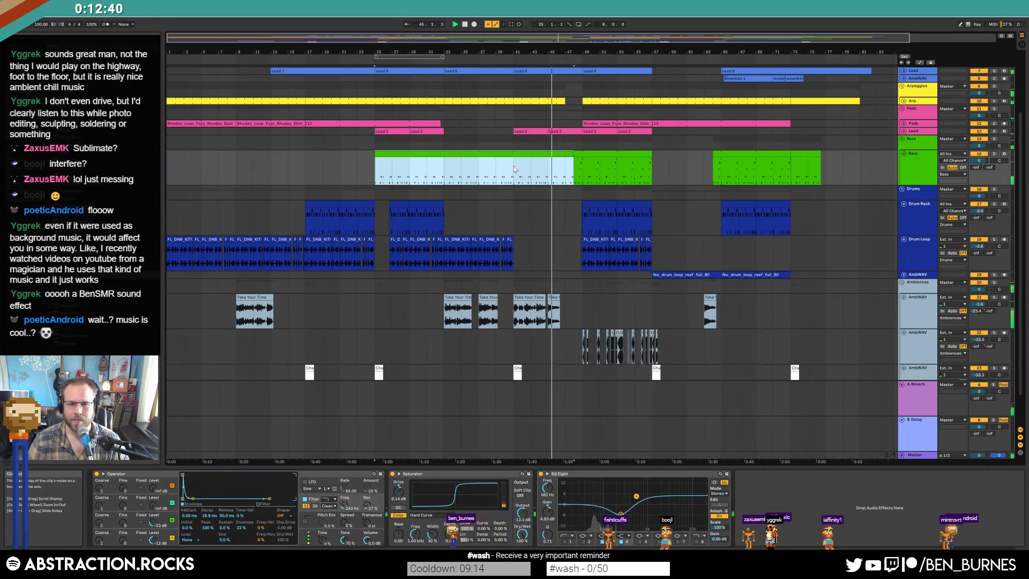
drag(514, 170, 573, 170)
double_click(557, 154)
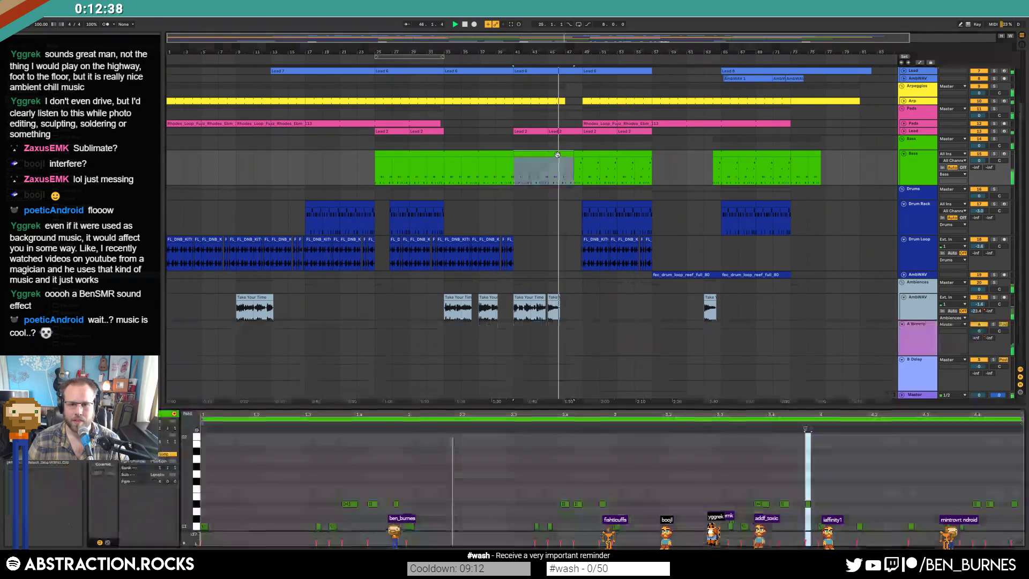
scroll(303, 490, down, 1)
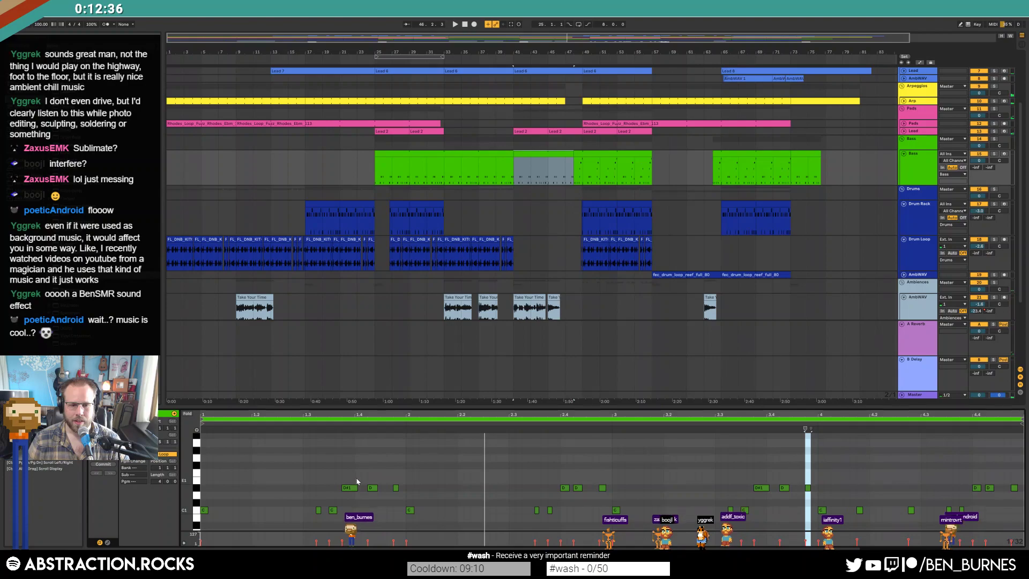
- Deactivate the short upper bass notes following each main accent, plus one low note in the first bar, across the four-bar loop
click(372, 488)
click(319, 509)
key(space)
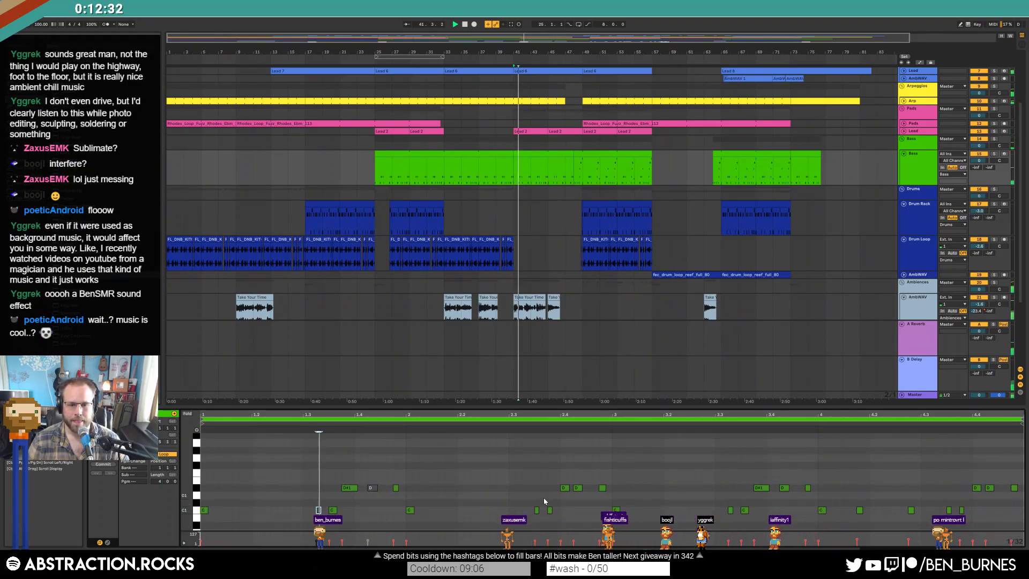
click(395, 488)
key(0)
drag(580, 477, 608, 496)
key(0)
drag(778, 478, 815, 500)
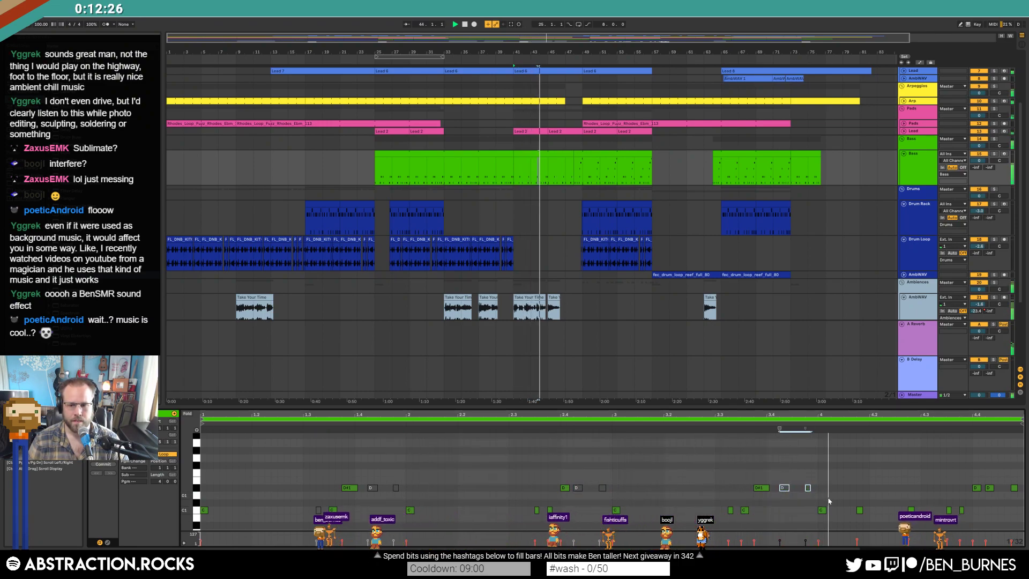
drag(937, 497, 967, 524)
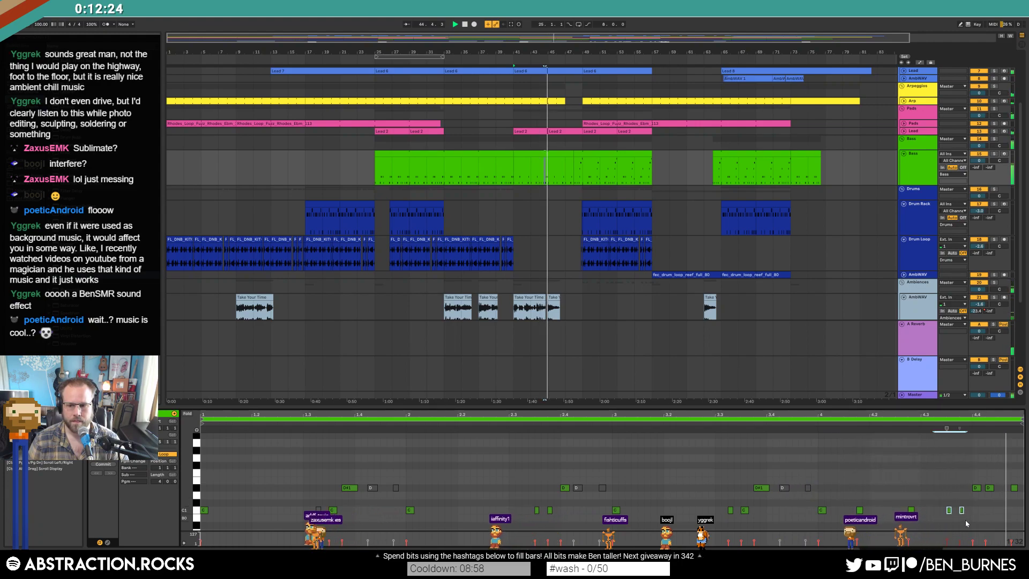
click(990, 488)
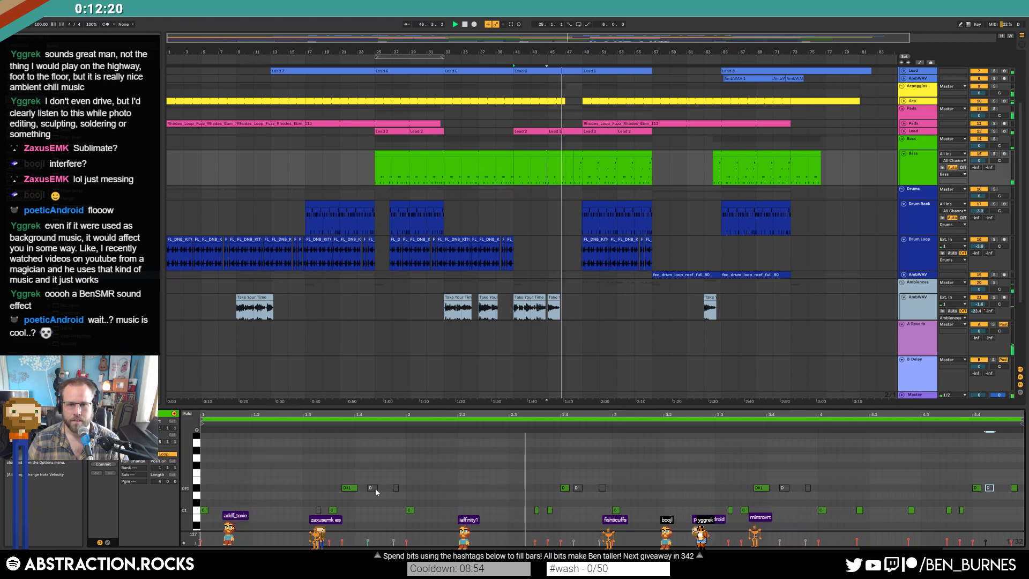
- Shorten the bass clip from bar 41 to end at bar 47 and trim the following bass clip's start to about 48.2
key(shift+Tab)
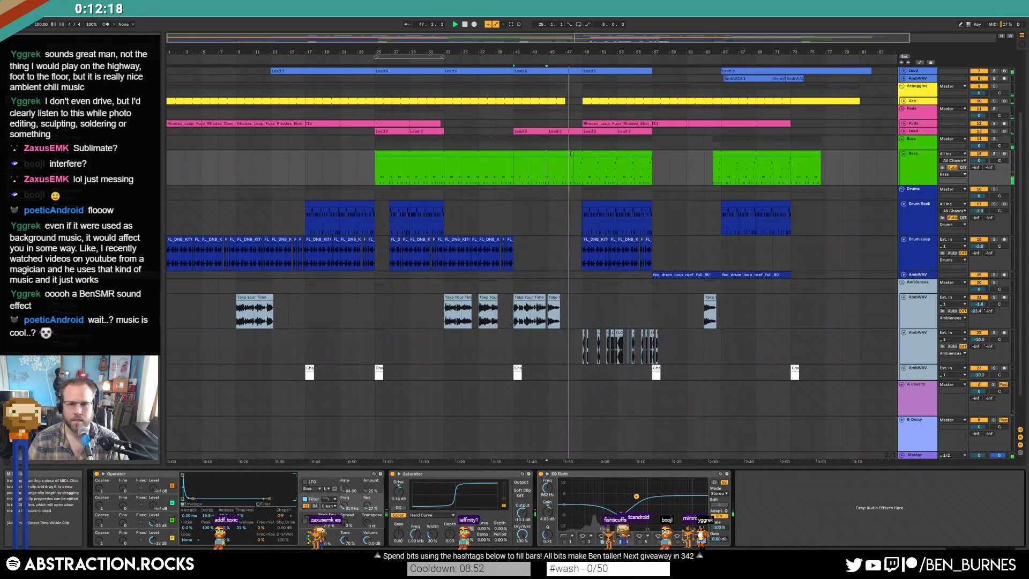
drag(570, 154, 563, 155)
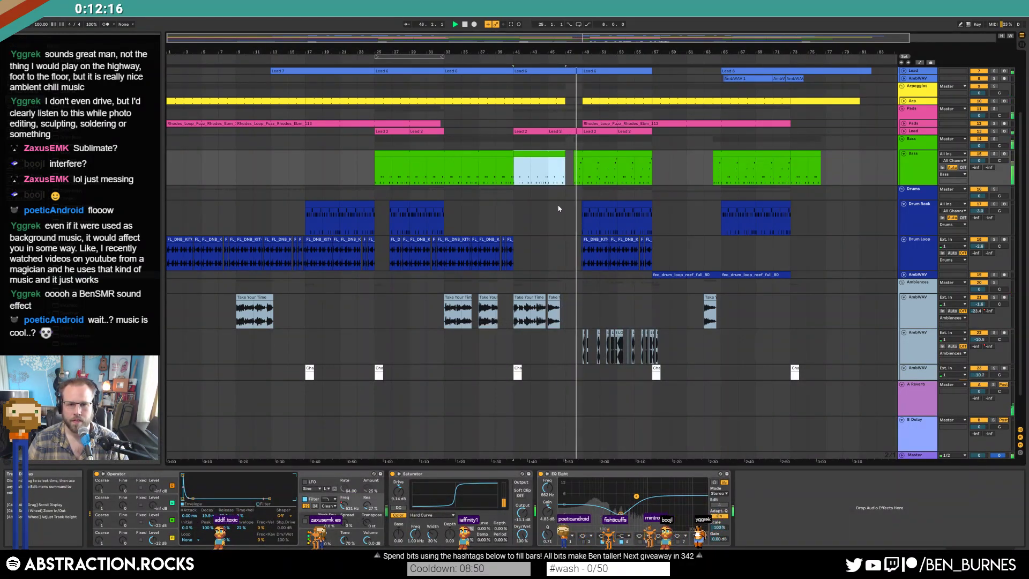
scroll(572, 158, up, 5)
drag(573, 157, 589, 157)
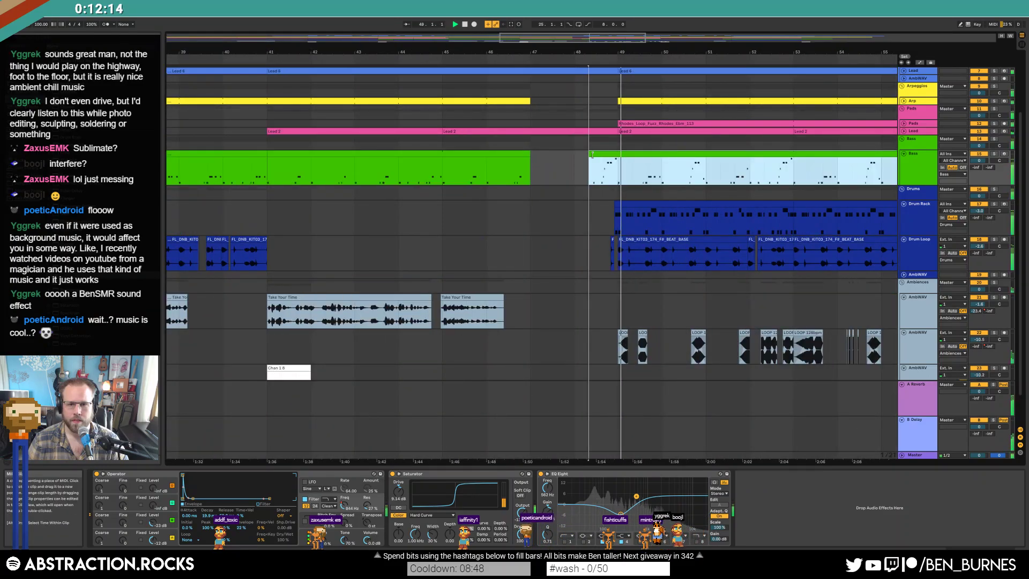
- Move the second LOOP clip after bar 49 slightly later on its ambience track and replay the preceding section
scroll(604, 222, down, 5)
scroll(571, 326, up, 9)
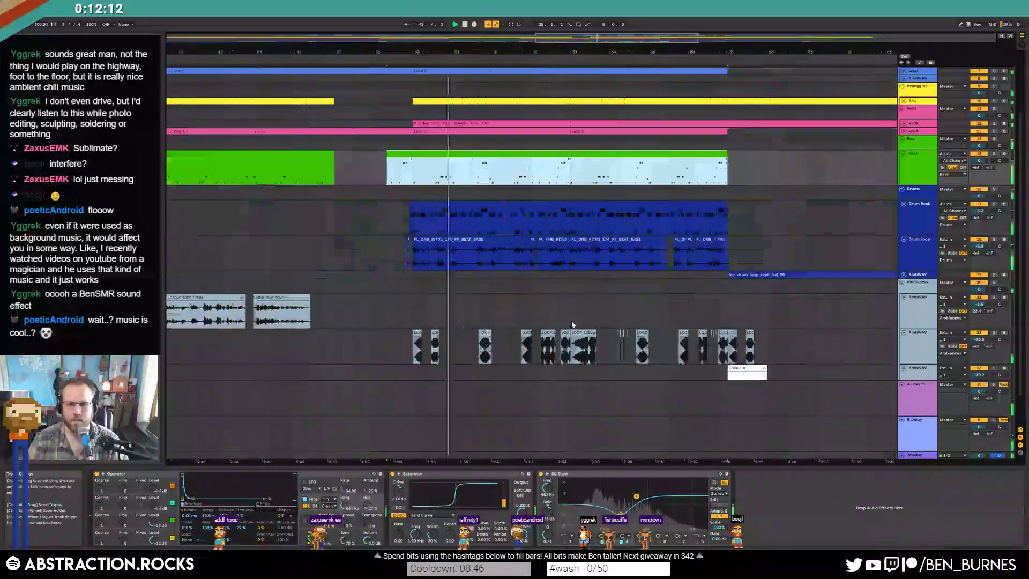
scroll(273, 343, down, 3)
drag(623, 47, 765, 48)
click(256, 331)
drag(255, 331, 265, 331)
drag(614, 42, 581, 40)
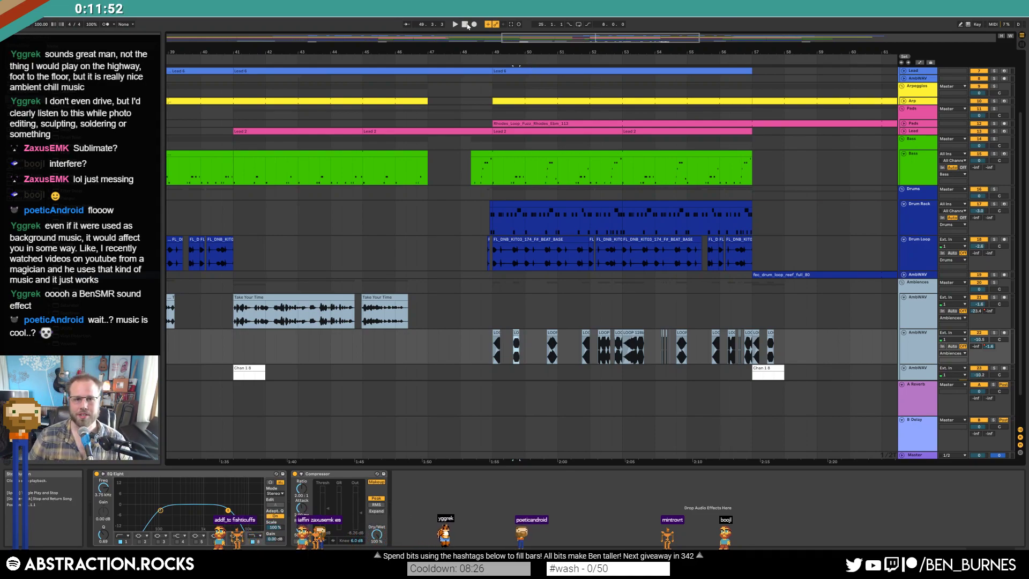
drag(461, 41, 462, 22)
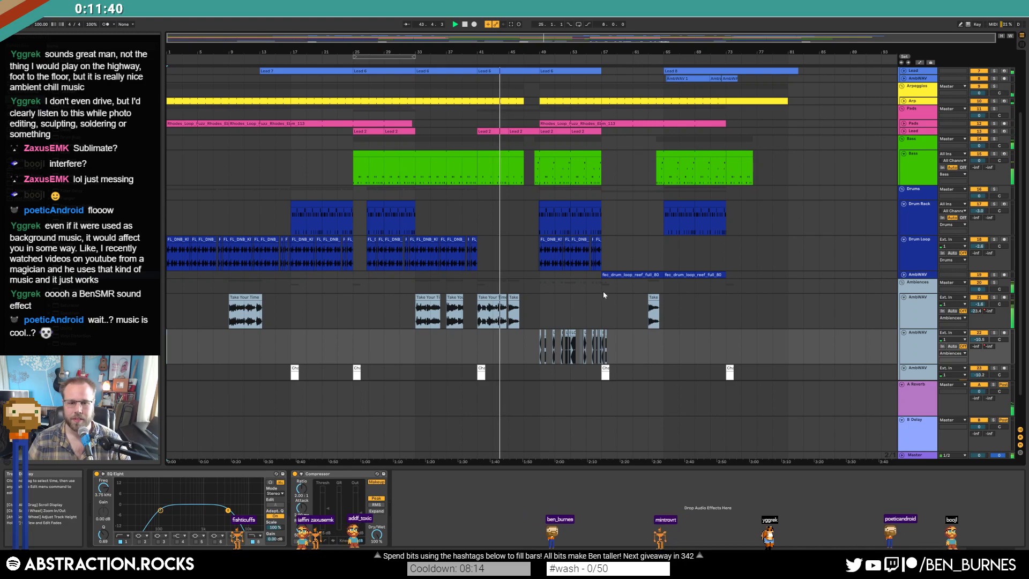
- Fold the three AmbWAV tracks in the Ambiences group
click(904, 298)
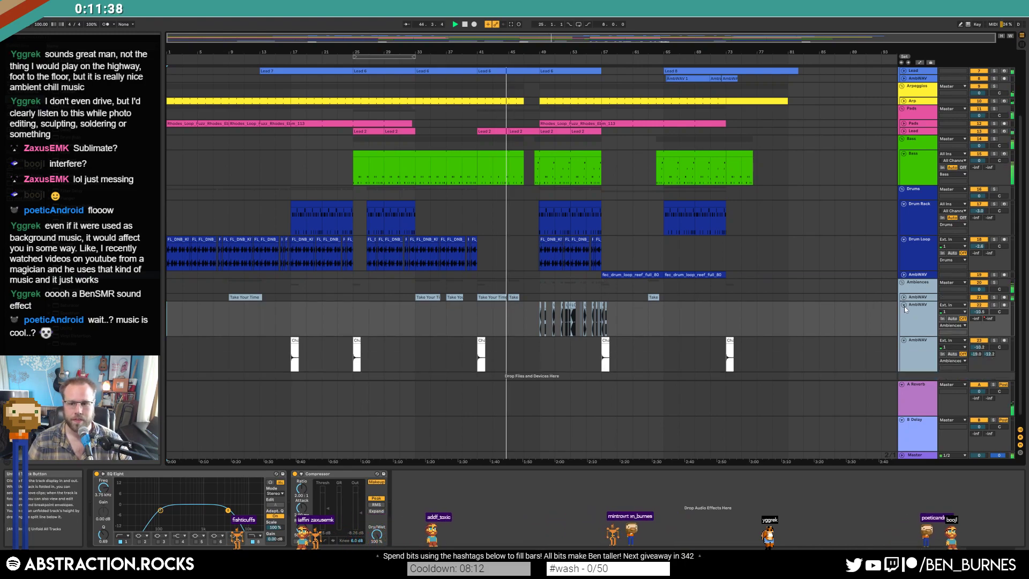
click(905, 306)
click(903, 313)
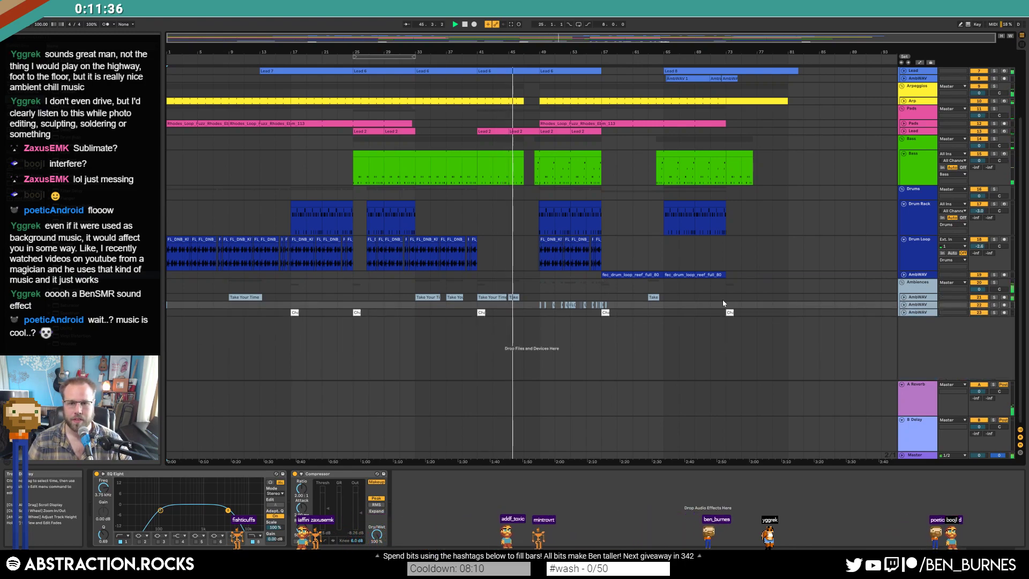
- Extend the end of the bass clip from bar 41 slightly past bar 47
scroll(507, 160, up, 3)
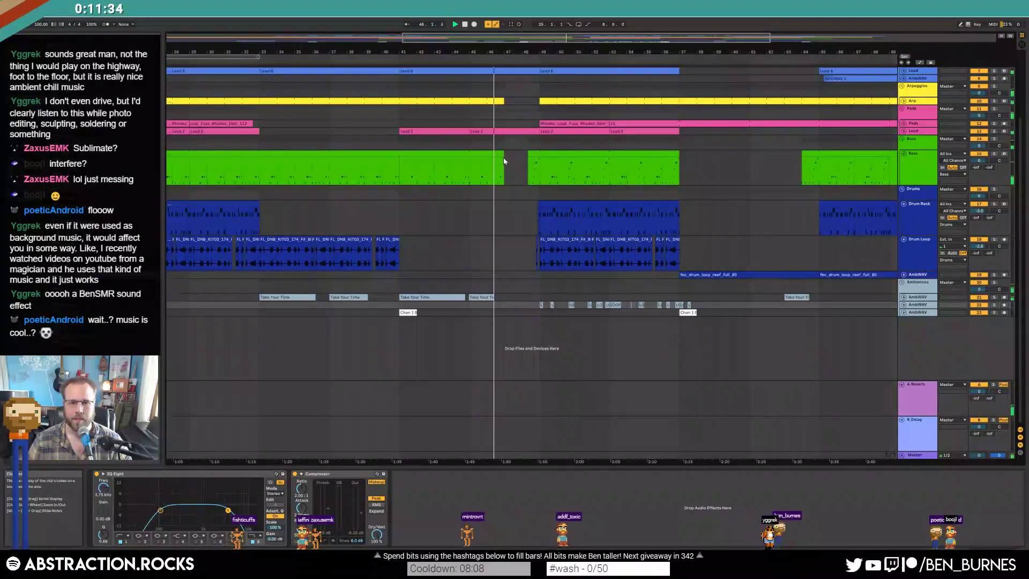
click(506, 157)
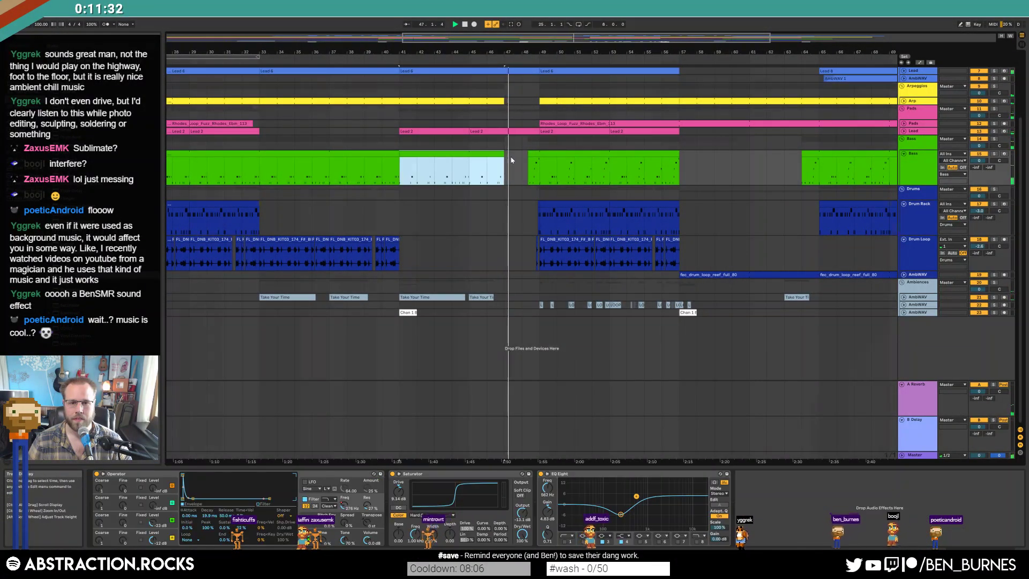
scroll(510, 155, up, 5)
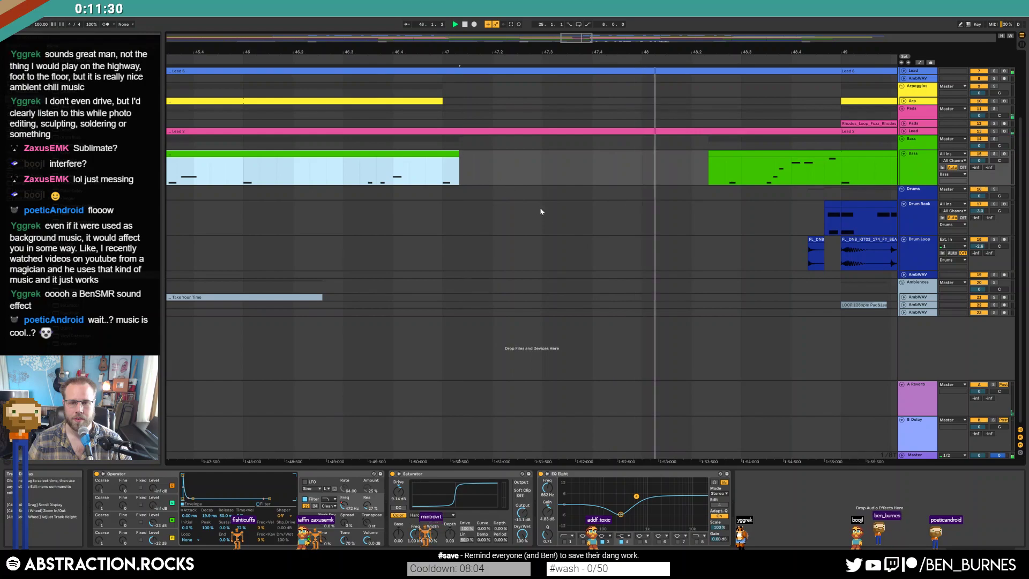
scroll(550, 218, down, 5)
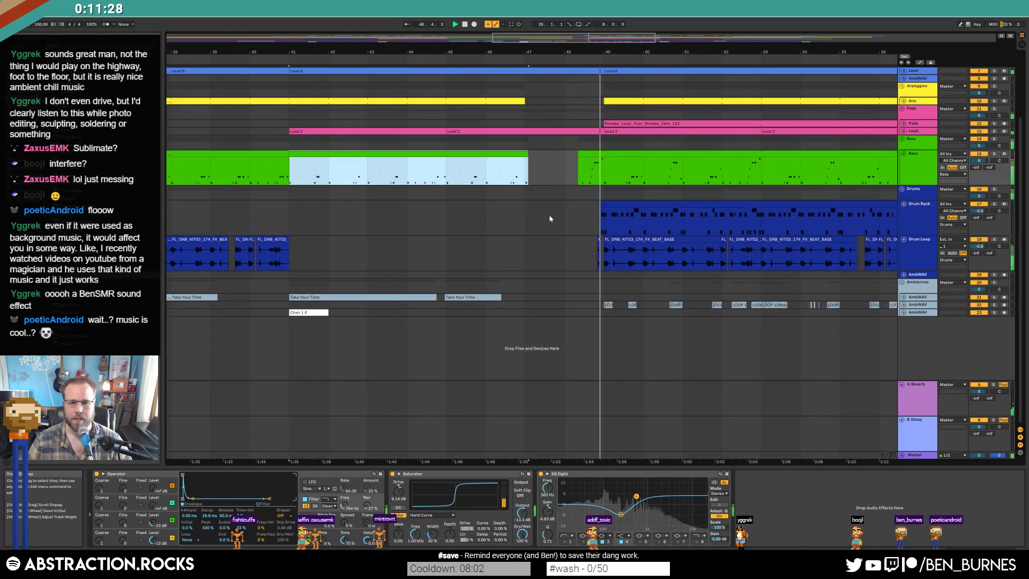
scroll(558, 224, down, 2)
scroll(531, 224, right, 3)
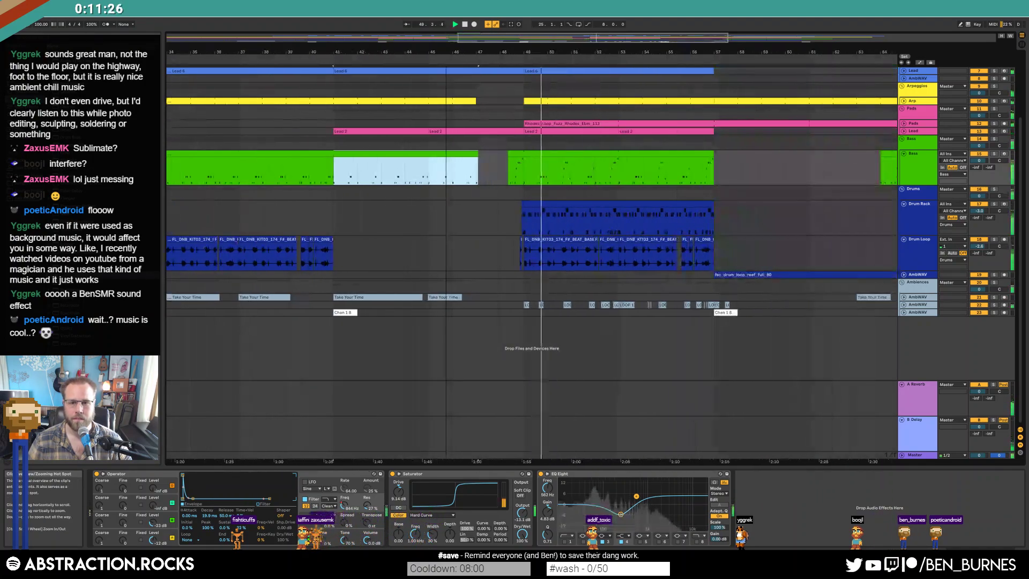
scroll(384, 224, up, 4)
scroll(558, 224, right, 3)
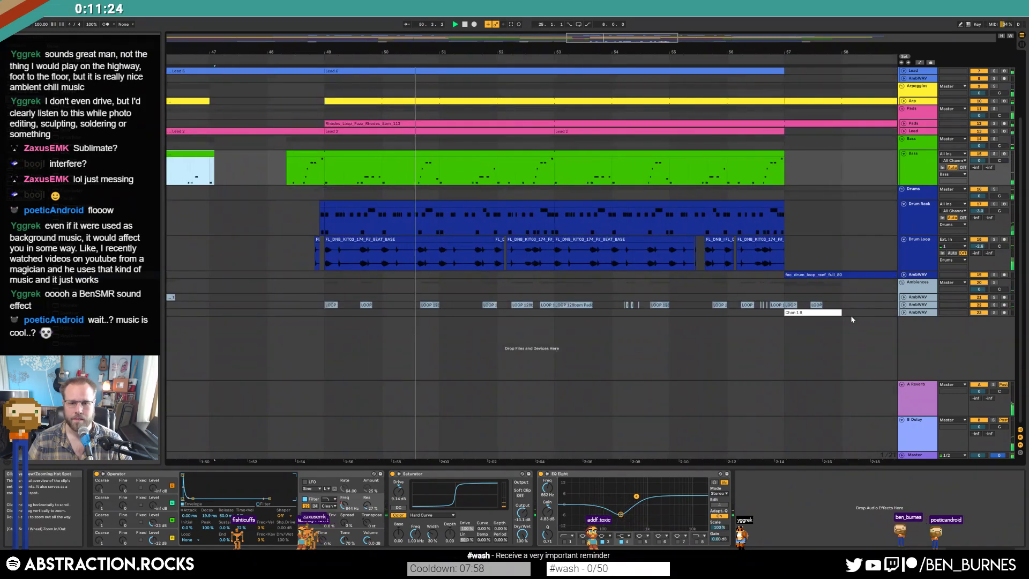
- Unfold the second AmbWAV track in Ambiences, break the LOOP clip starting at bar 53 into two separated pieces and adjust the first piece's fade
click(903, 305)
scroll(569, 329, up, 5)
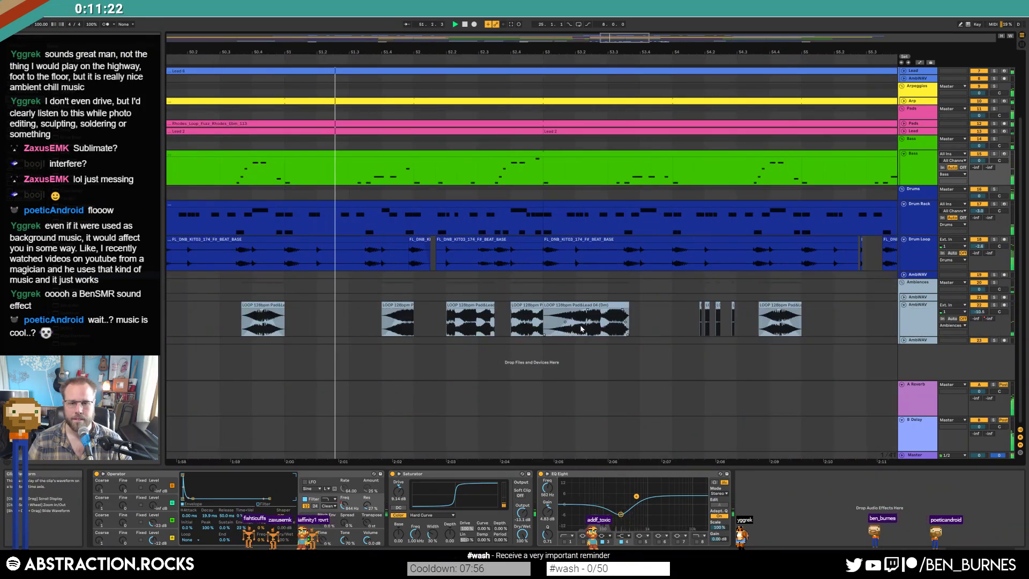
drag(569, 326, 686, 305)
key(Delete)
mouse_move(568, 305)
mouse_down()
mouse_move(591, 312)
mouse_move(562, 310)
mouse_up()
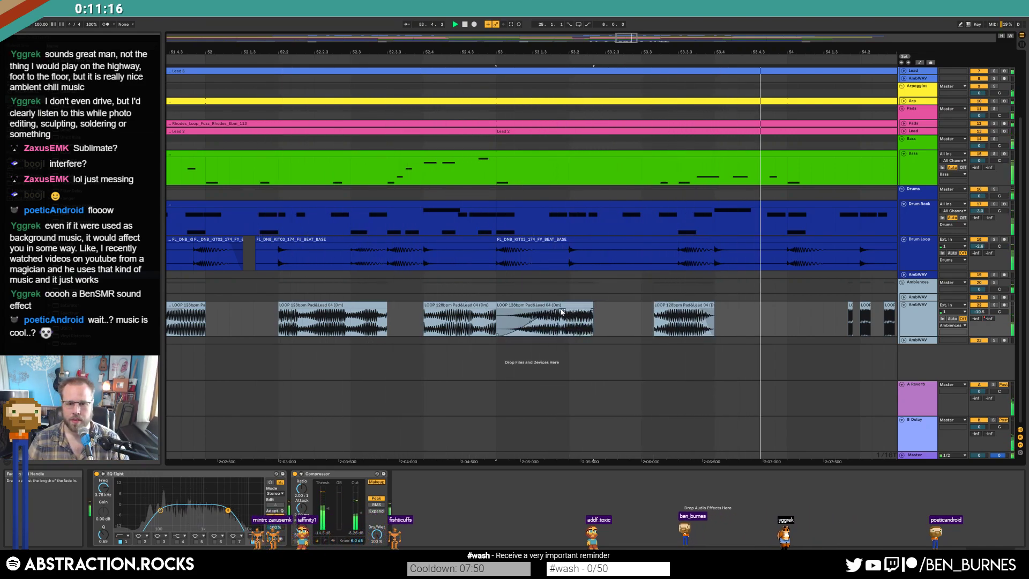
- Turn on the BB - Simple Mastering rack on the Master track
drag(327, 52, 283, 27)
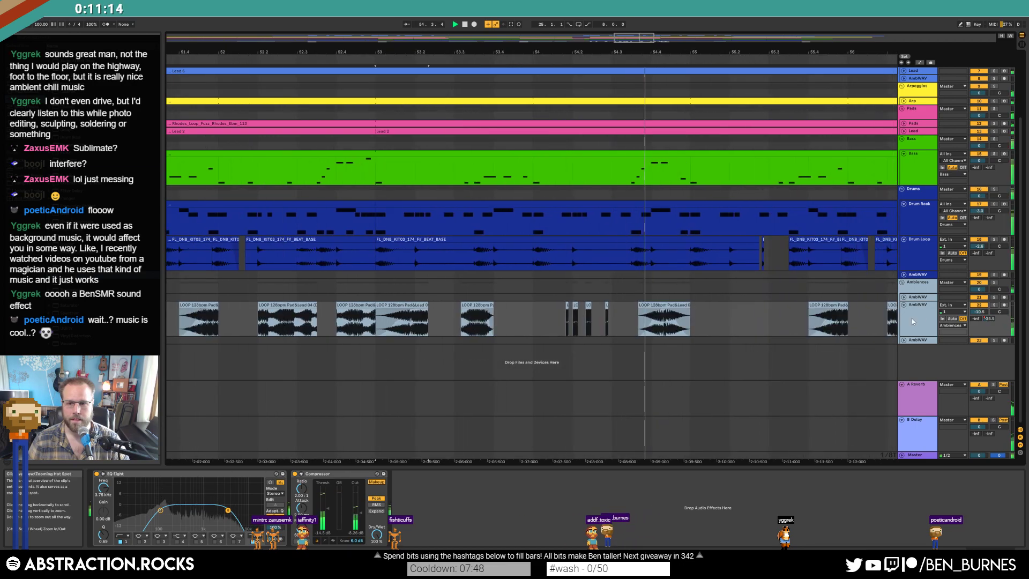
click(910, 457)
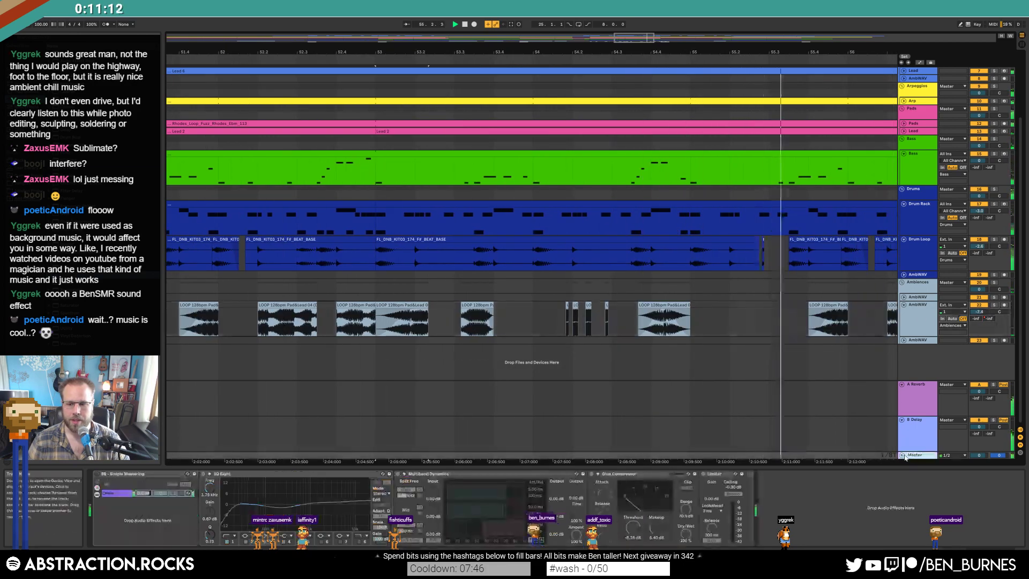
click(98, 475)
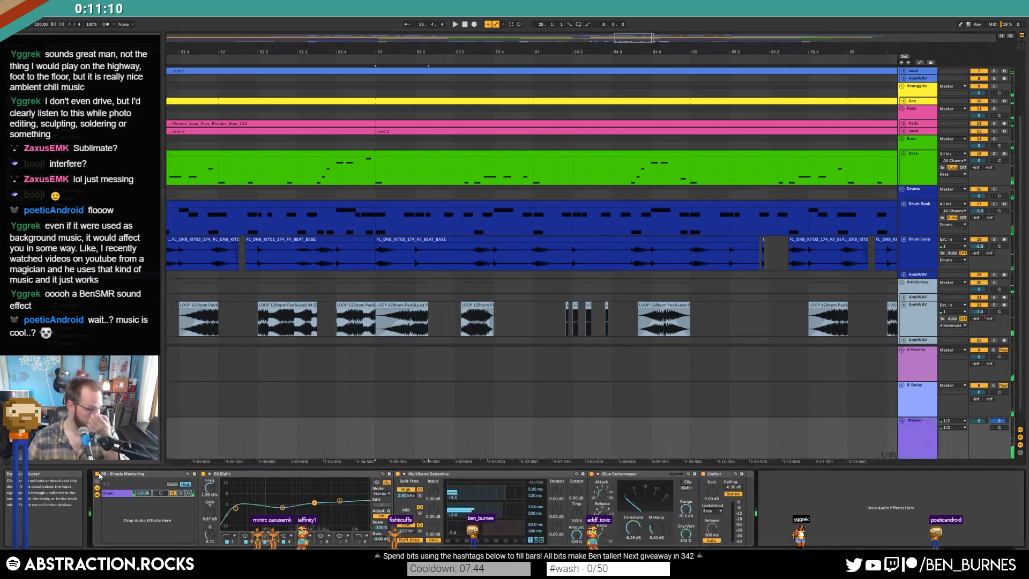
- Play back from just before bar 49 and move the second LOOP clip after bar 49 later so it ends at bar 50
mouse_move(634, 37)
mouse_down()
mouse_move(634, 25)
mouse_move(634, 40)
mouse_up()
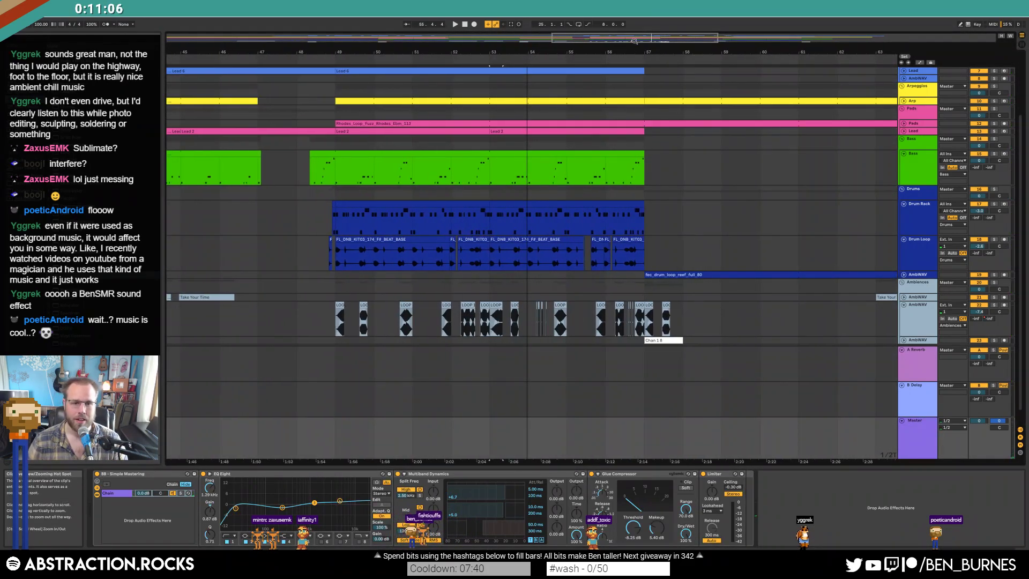
click(308, 251)
key(space)
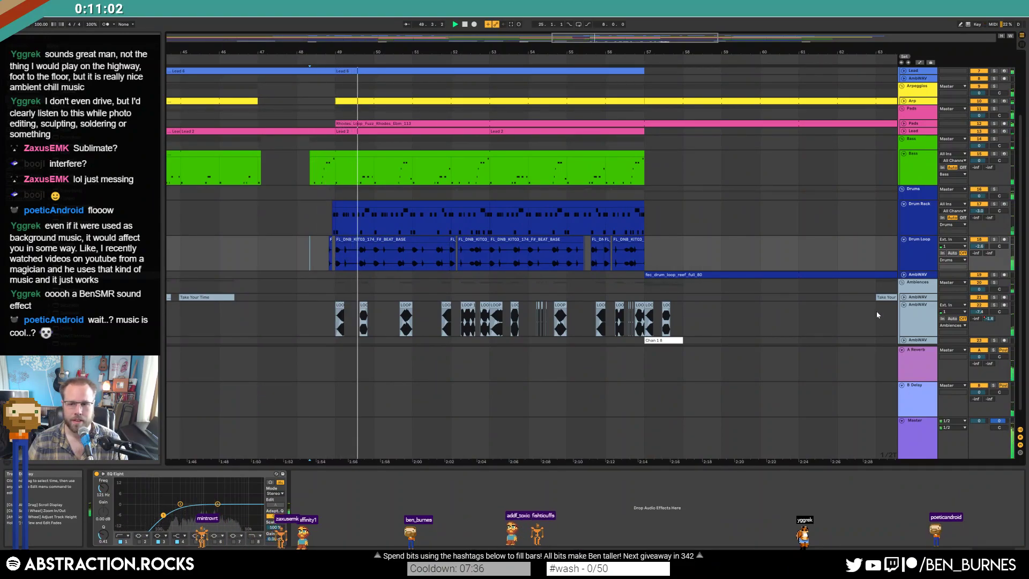
click(920, 312)
scroll(364, 306, up, 3)
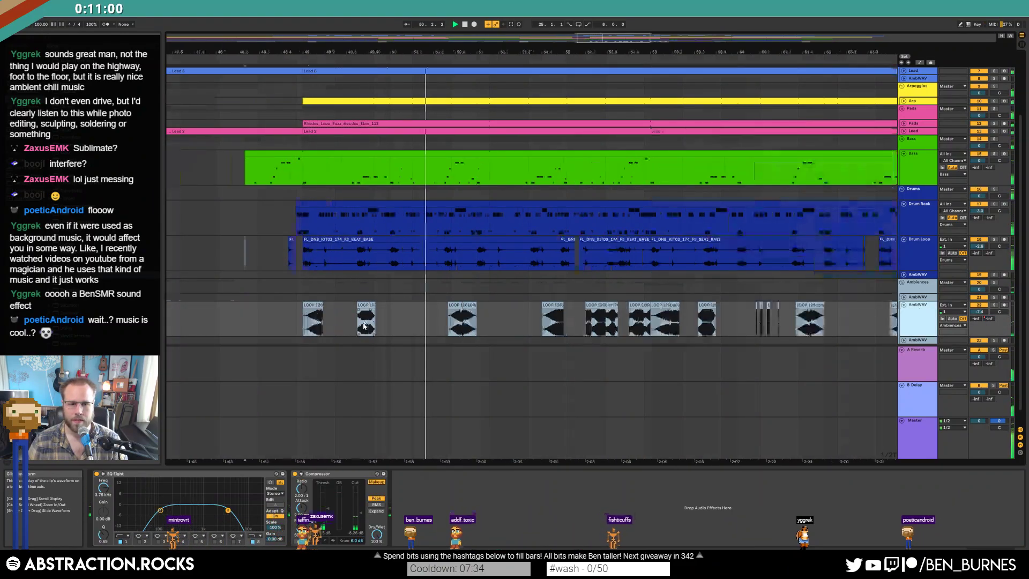
drag(363, 306, 377, 306)
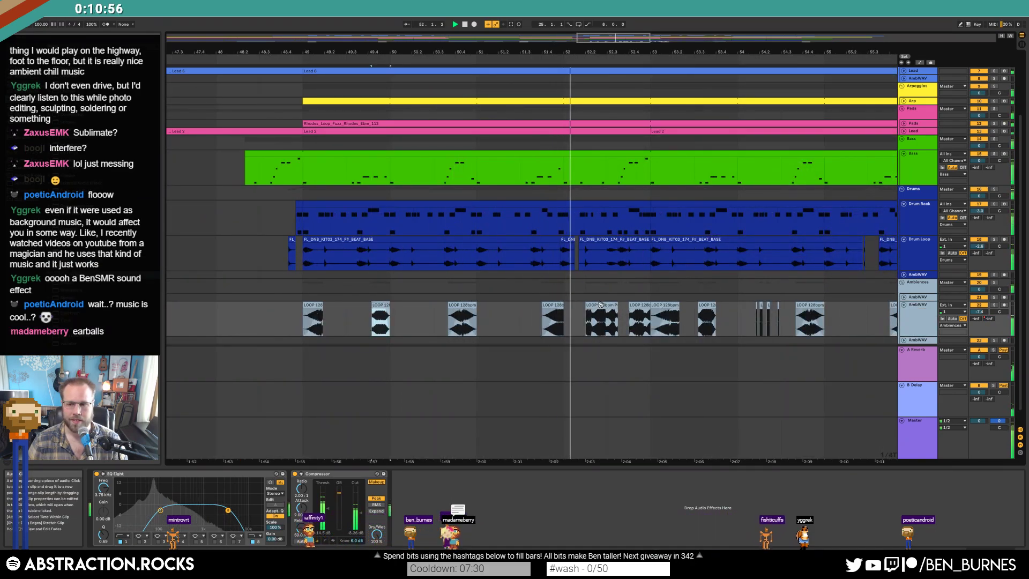
- Lower the LOOP ambience track's volume and reduce its highs with a high-shelf EQ band at about 791 Hz
drag(979, 311, 979, 317)
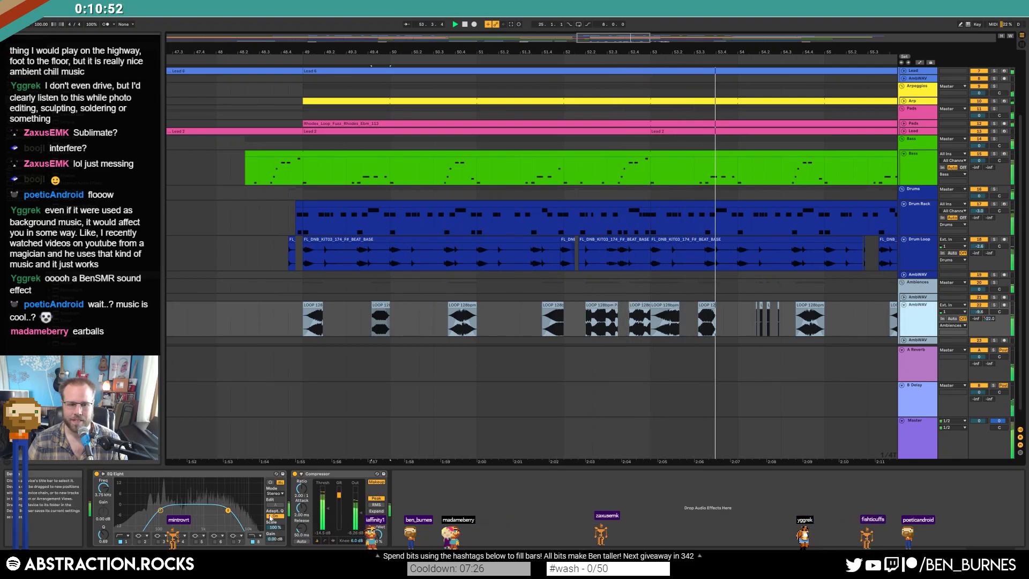
drag(228, 510, 229, 520)
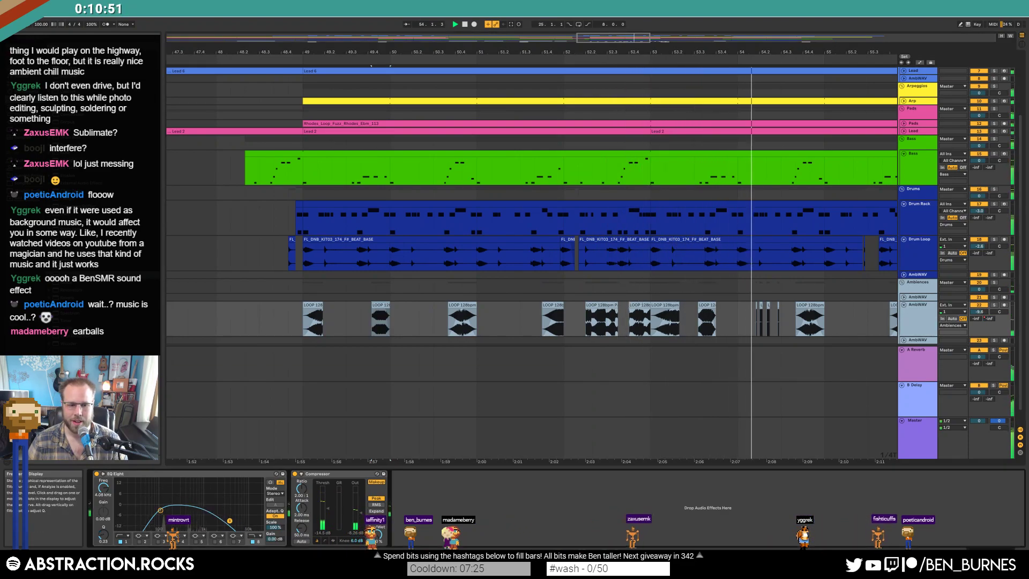
click(178, 541)
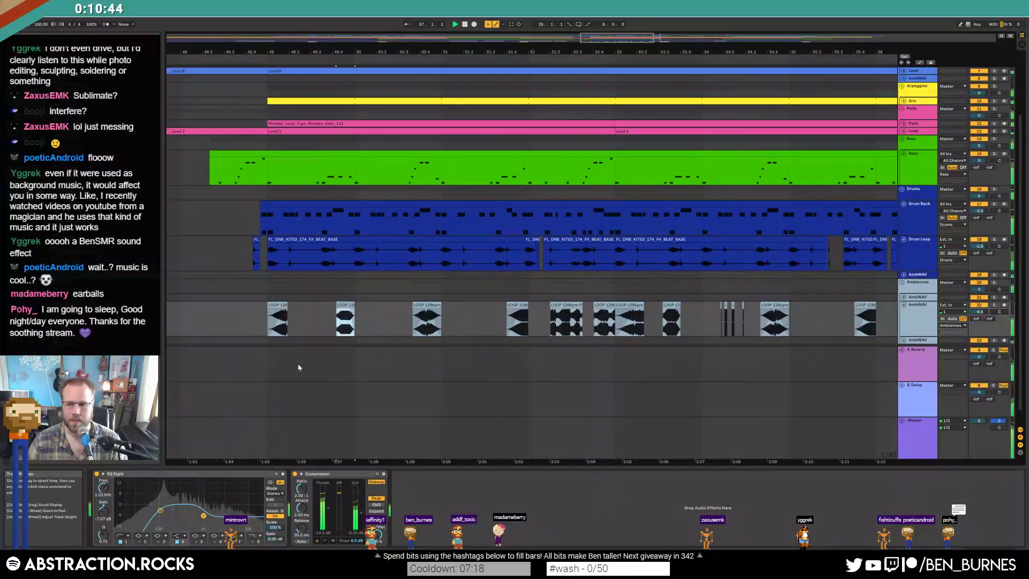
key(space)
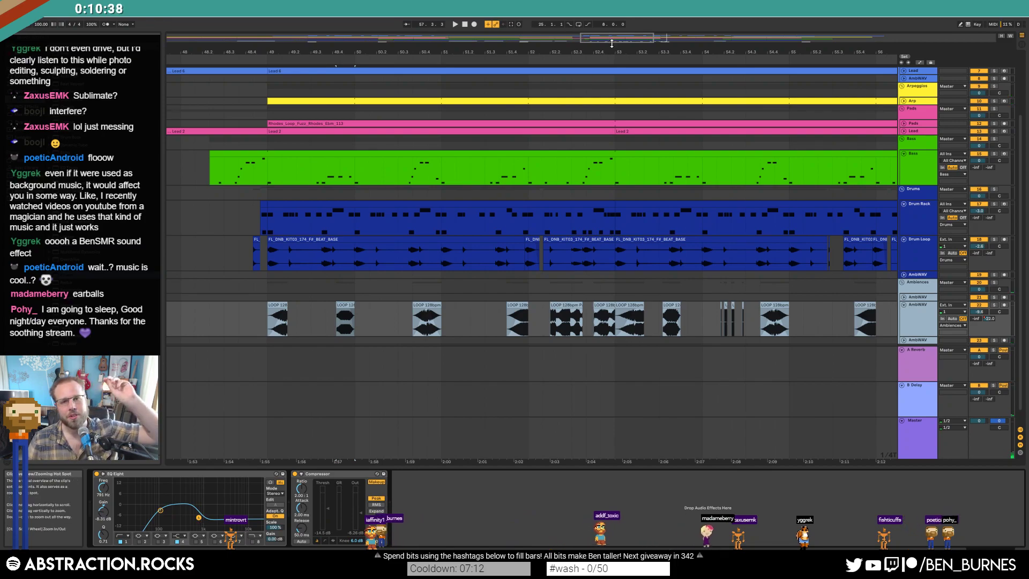
- Shorten the LOOP clip just before bar 57 so it ends slightly ahead of the bar line
drag(612, 42, 651, 42)
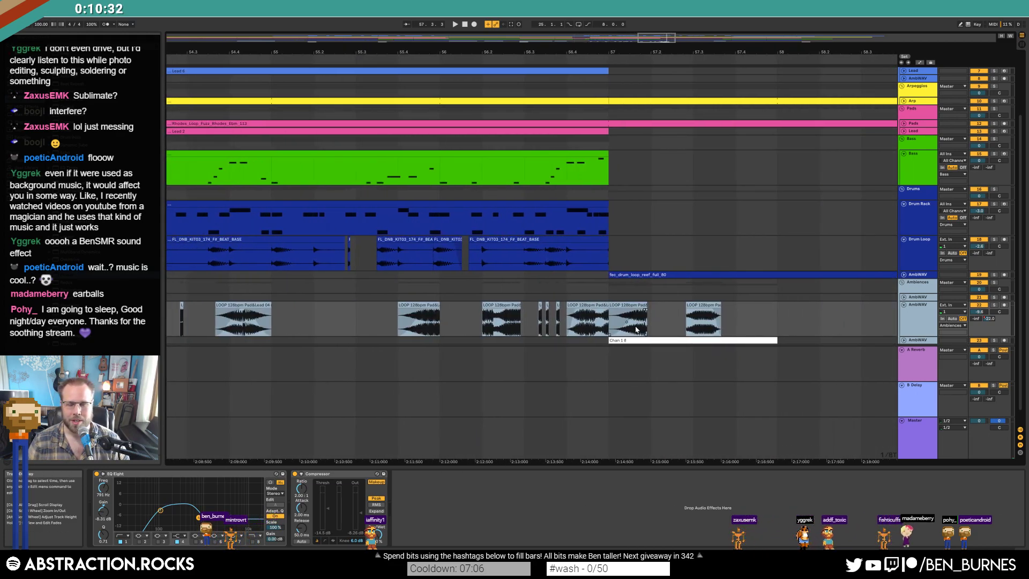
scroll(605, 306, up, 3)
mouse_move(613, 301)
mouse_down()
mouse_move(589, 300)
mouse_move(585, 312)
mouse_up()
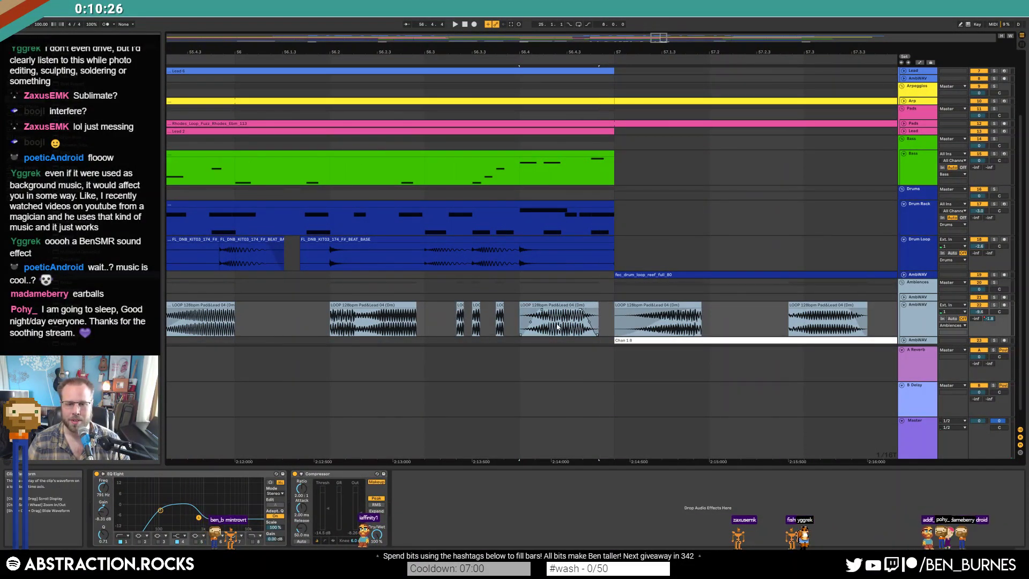
scroll(552, 321, down, 5)
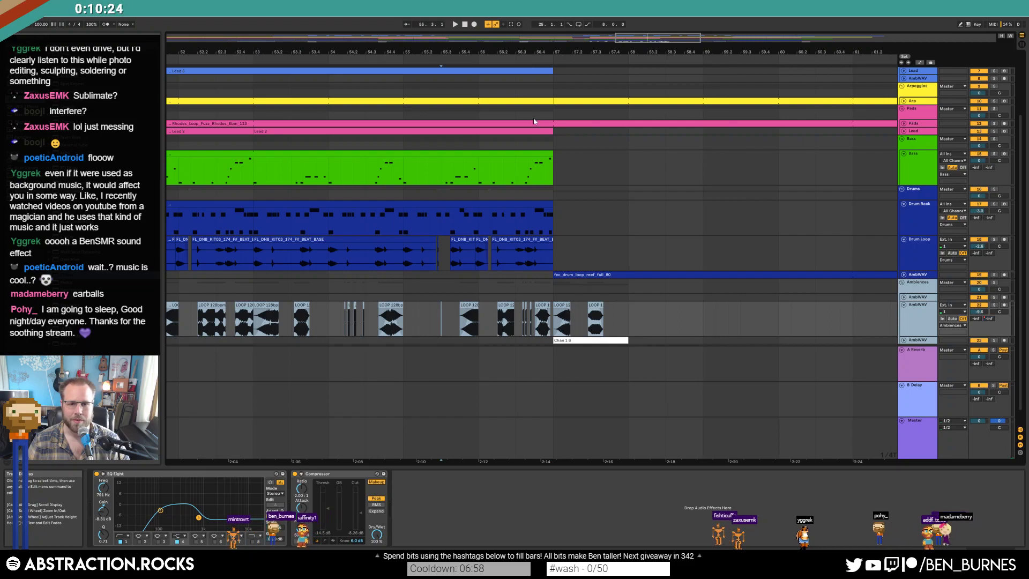
- Listen to the section from just before bar 49, and again from bar 52, to judge the LOOP ambience in the mix
drag(649, 35, 634, 38)
click(281, 317)
key(space)
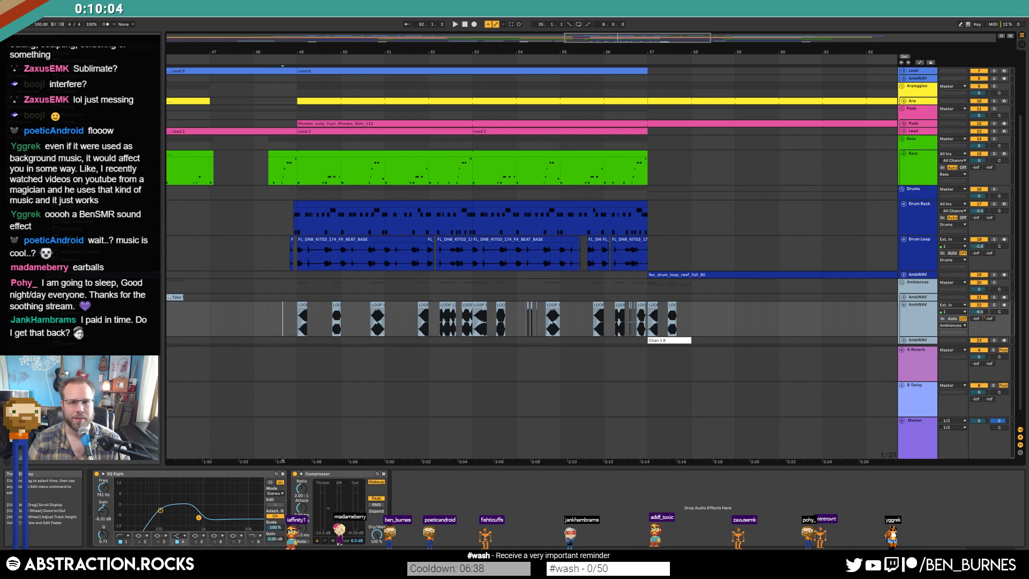
click(449, 307)
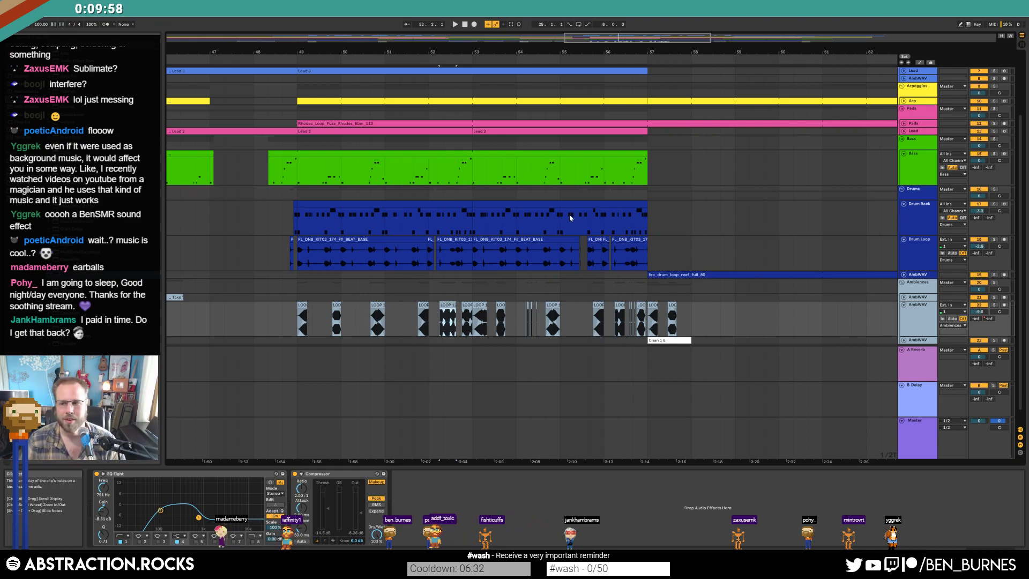
drag(324, 52, 423, 86)
drag(619, 24, 619, 36)
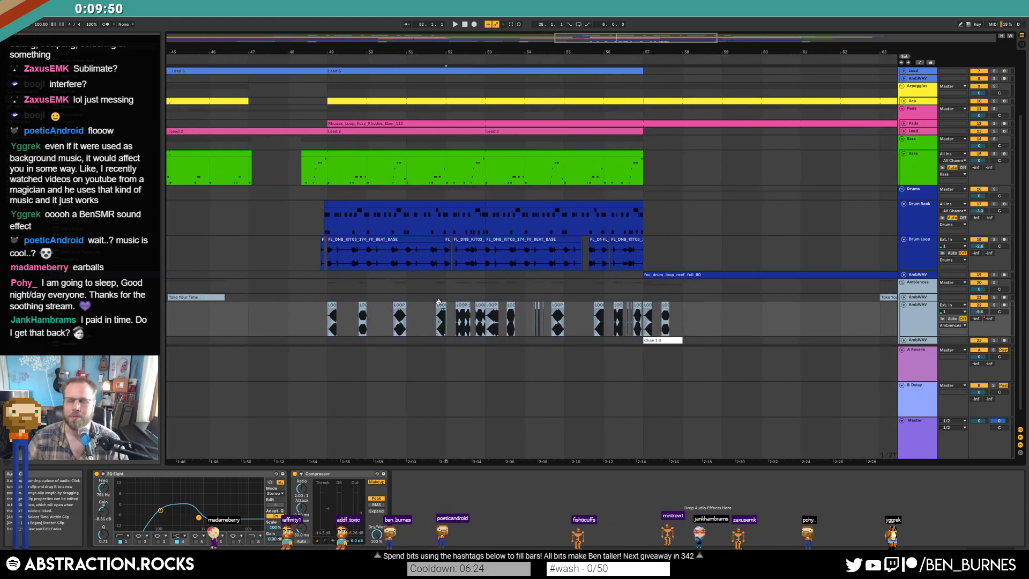
key(space)
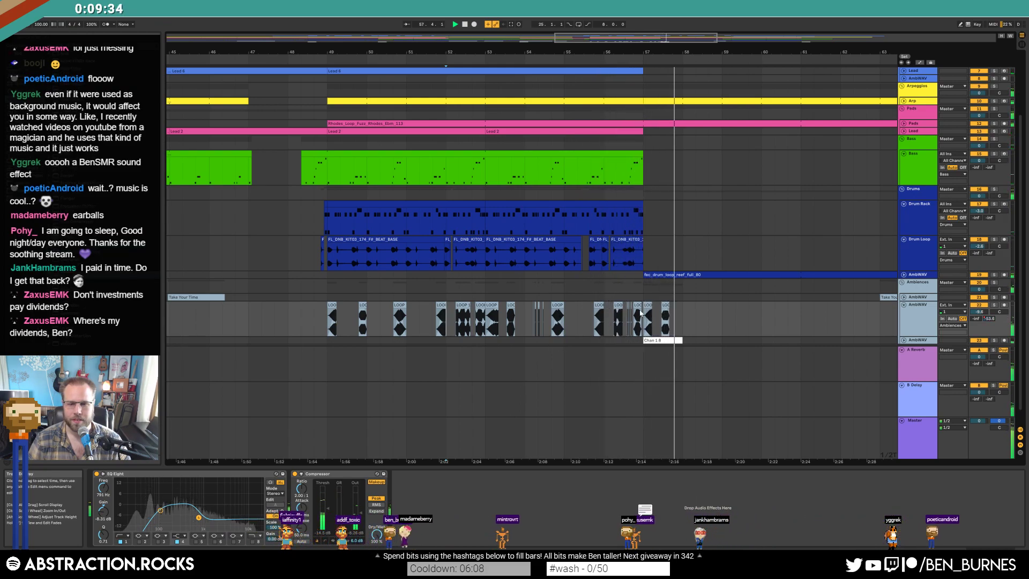
- Play back the passage from bar 57, where the drums and bass drop out
drag(754, 52, 405, 52)
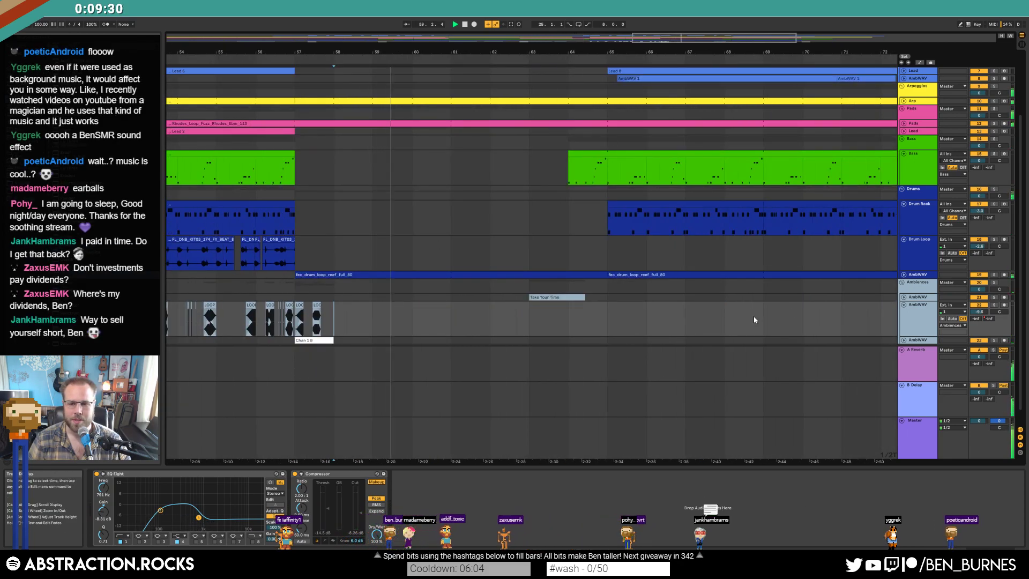
scroll(932, 297, down, 1)
click(903, 288)
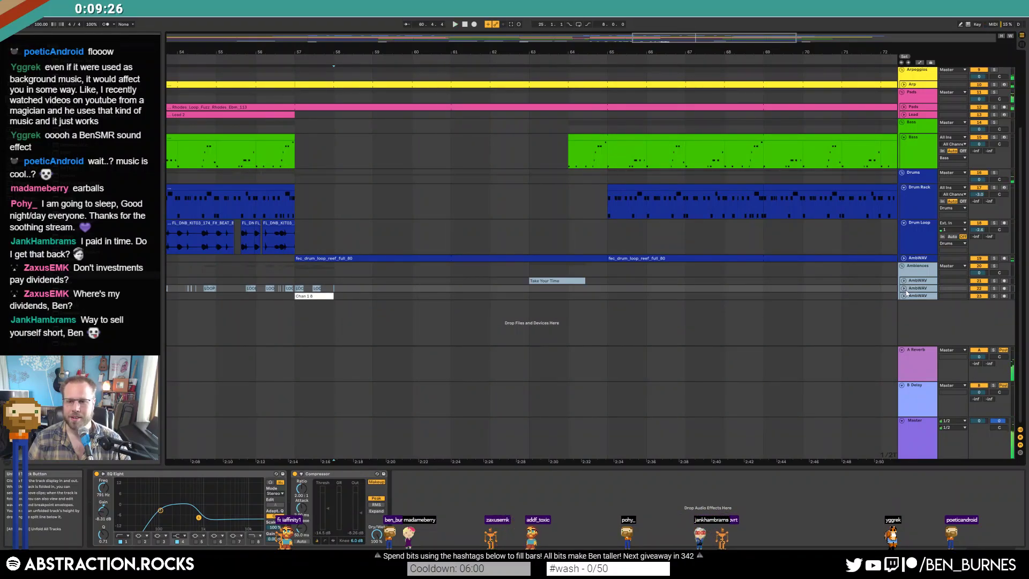
click(904, 288)
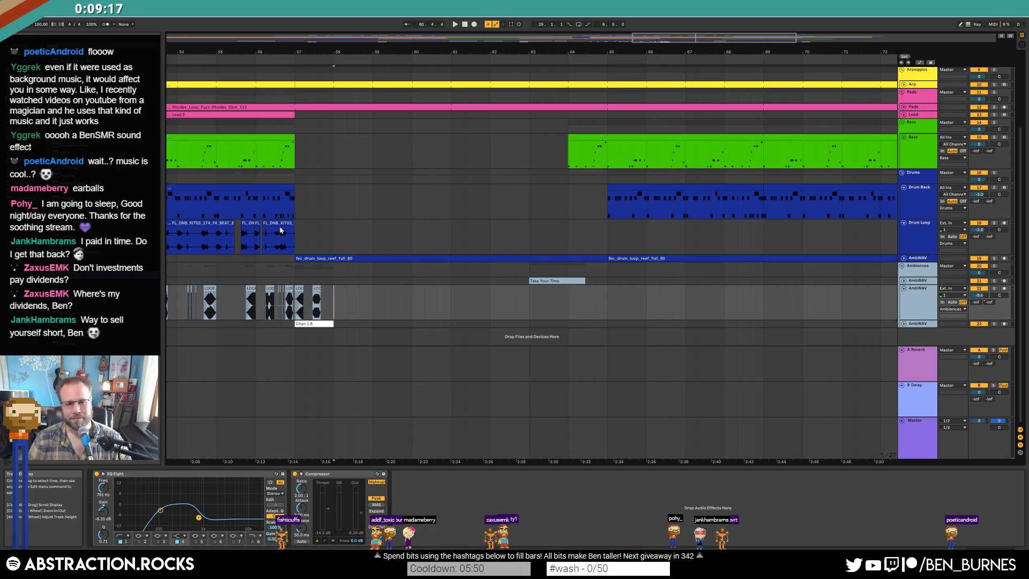
click(297, 236)
key(space)
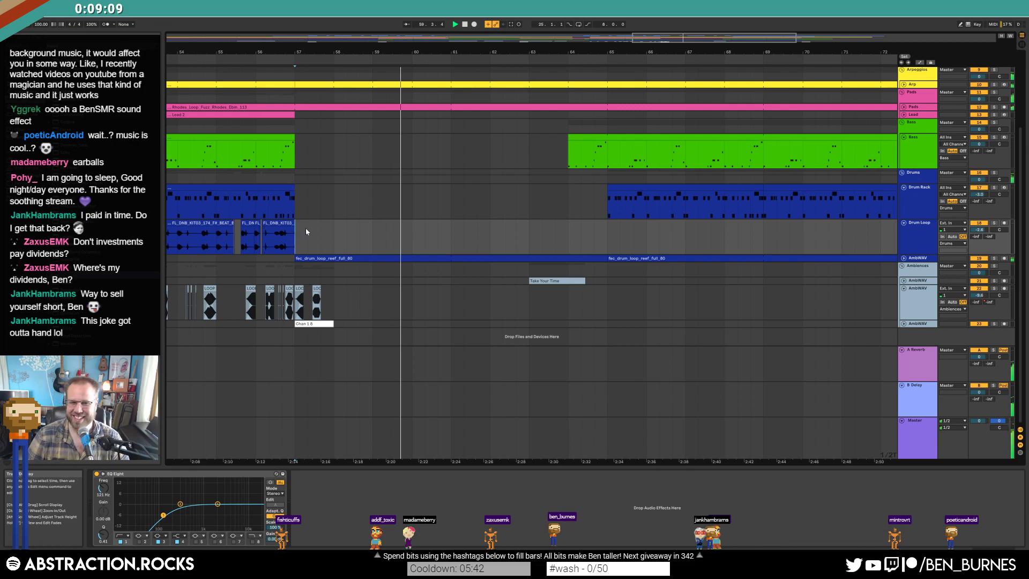
- Unfold the AmbWAV track holding the Take Your Time clip and lower the low-cut frequency in its EQ Eight
click(903, 280)
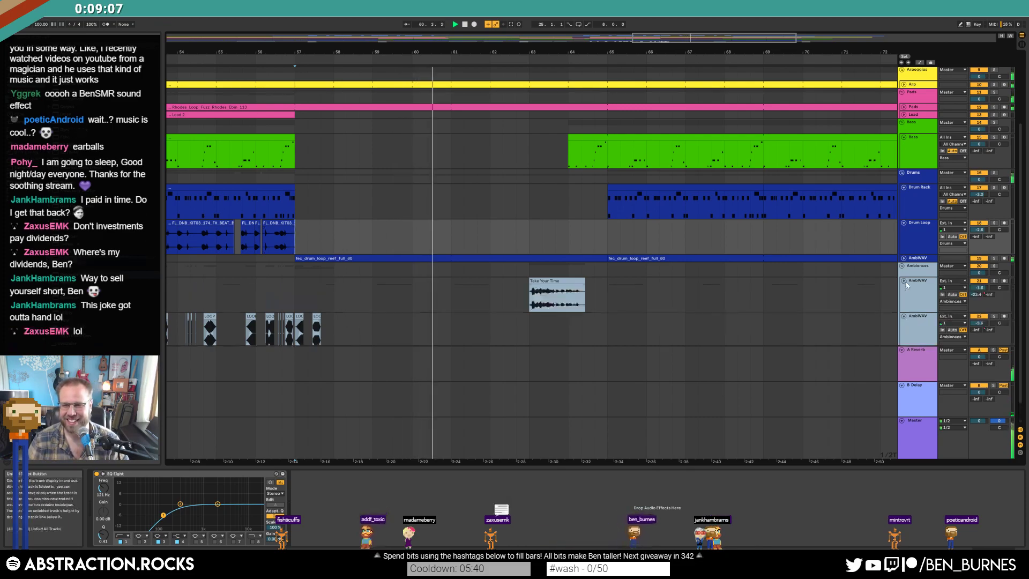
click(566, 280)
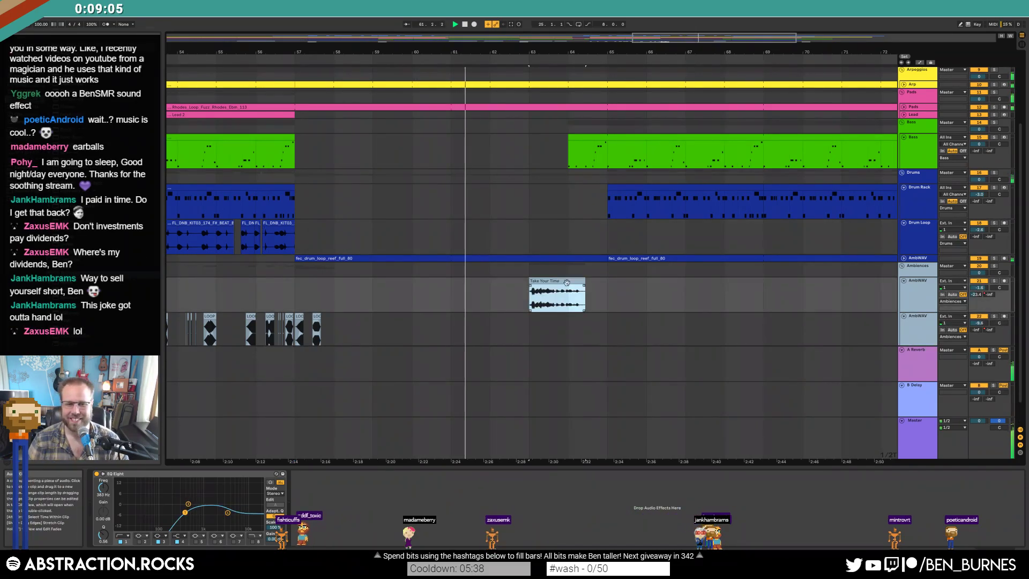
drag(185, 513, 175, 513)
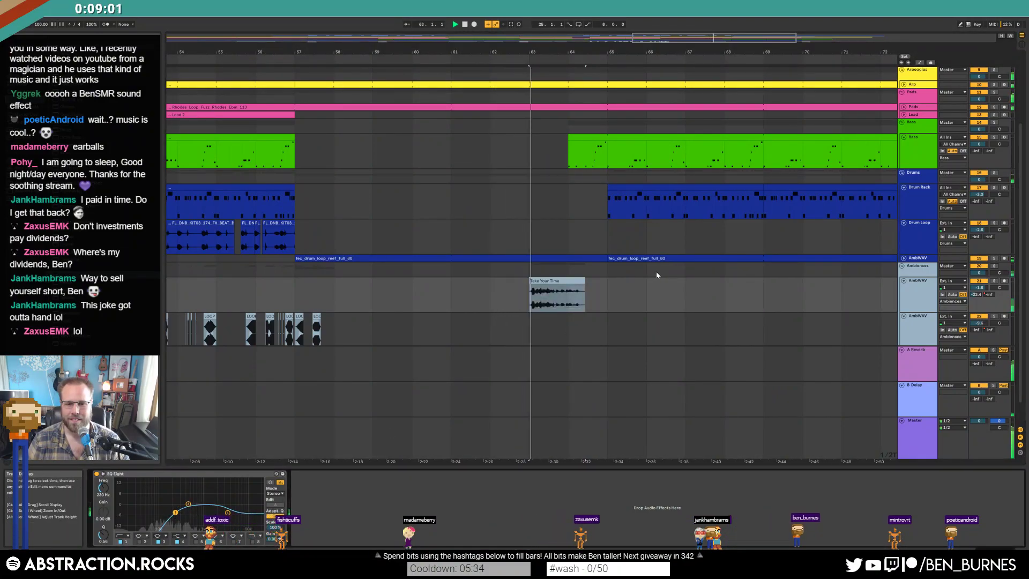
drag(176, 512, 180, 514)
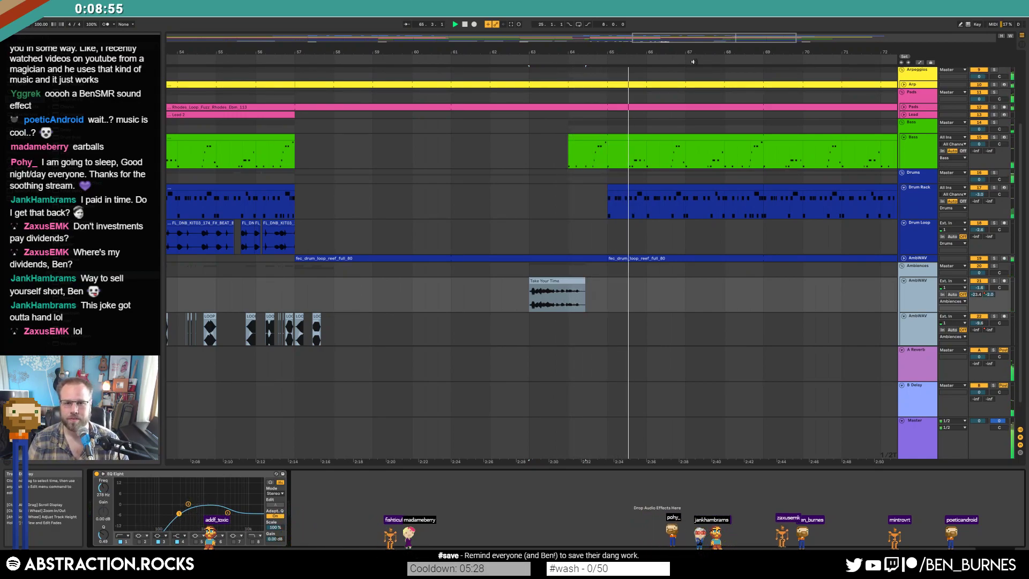
- Unfold the AmbWAV track with clips after bar 65 in Leads, lower its EQ Eight low cut and roll off its highs
drag(701, 37, 702, 22)
scroll(905, 154, up, 4)
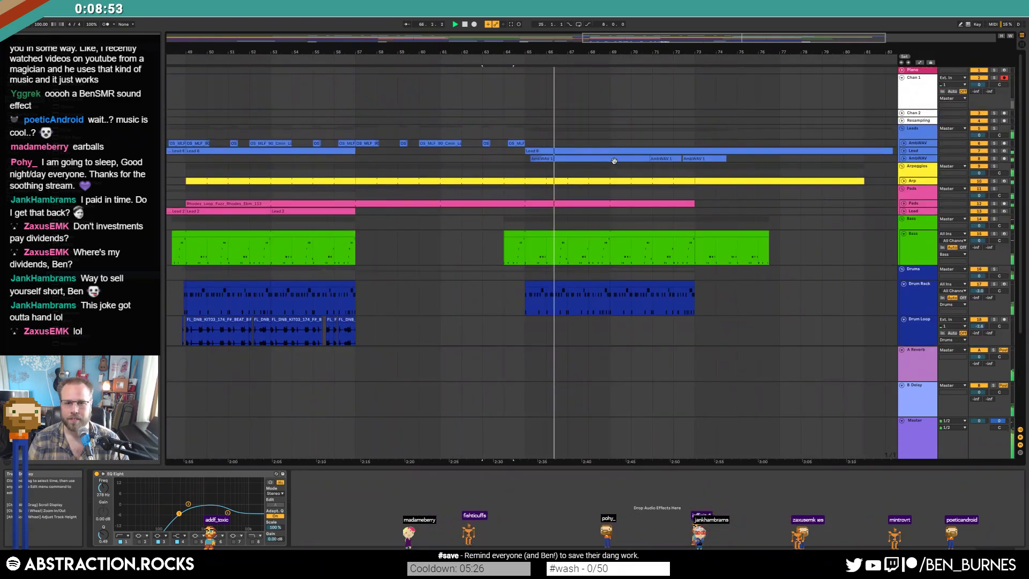
click(911, 158)
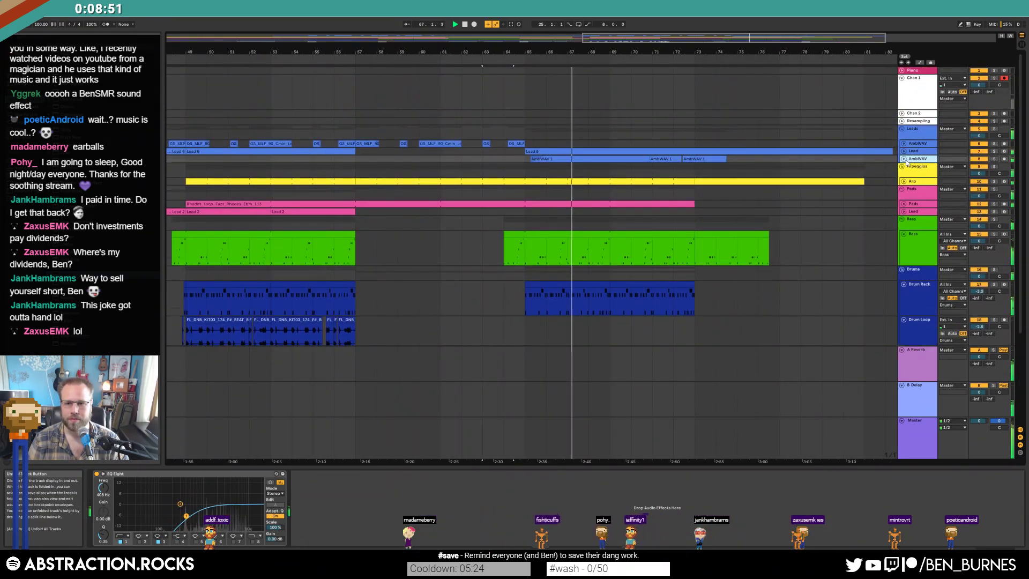
click(904, 158)
click(619, 158)
mouse_move(186, 516)
mouse_down()
mouse_move(163, 516)
mouse_move(173, 515)
mouse_up()
click(177, 541)
click(163, 542)
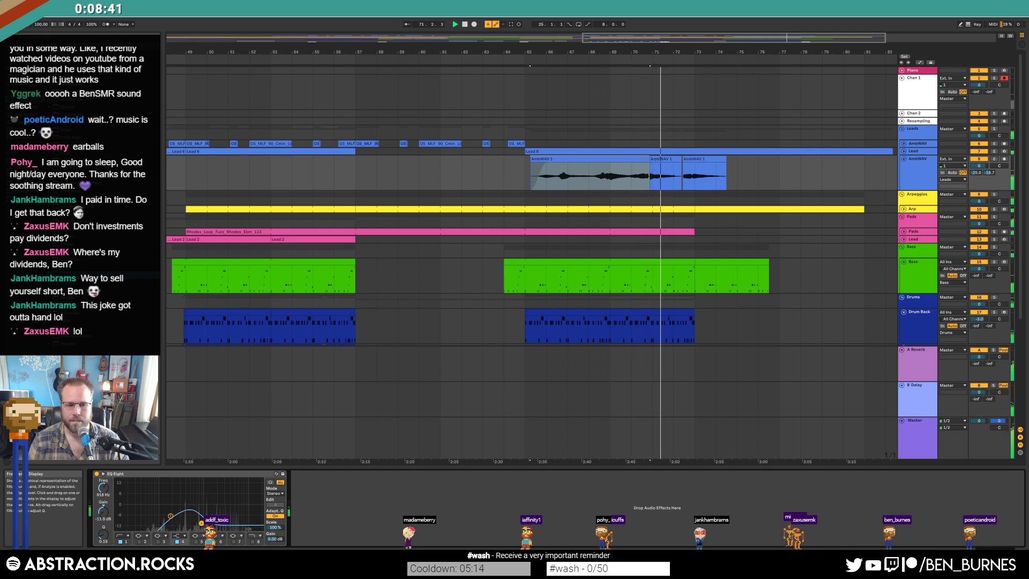
drag(197, 523, 197, 526)
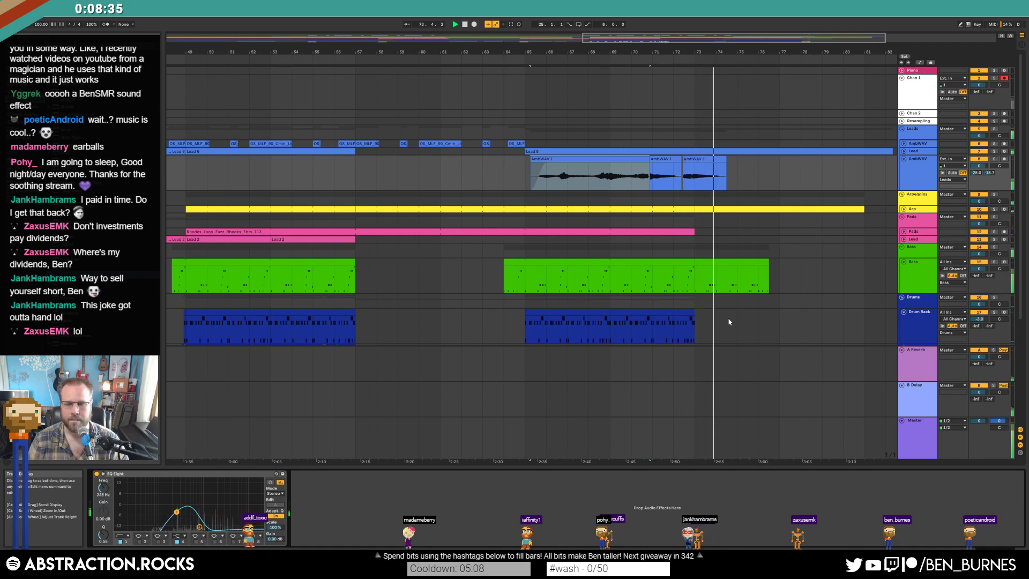
- Reshape the Bass track's Filter Freq automation so it drops sharply at bar 73 before fading toward the clip's end
scroll(728, 321, down, 3)
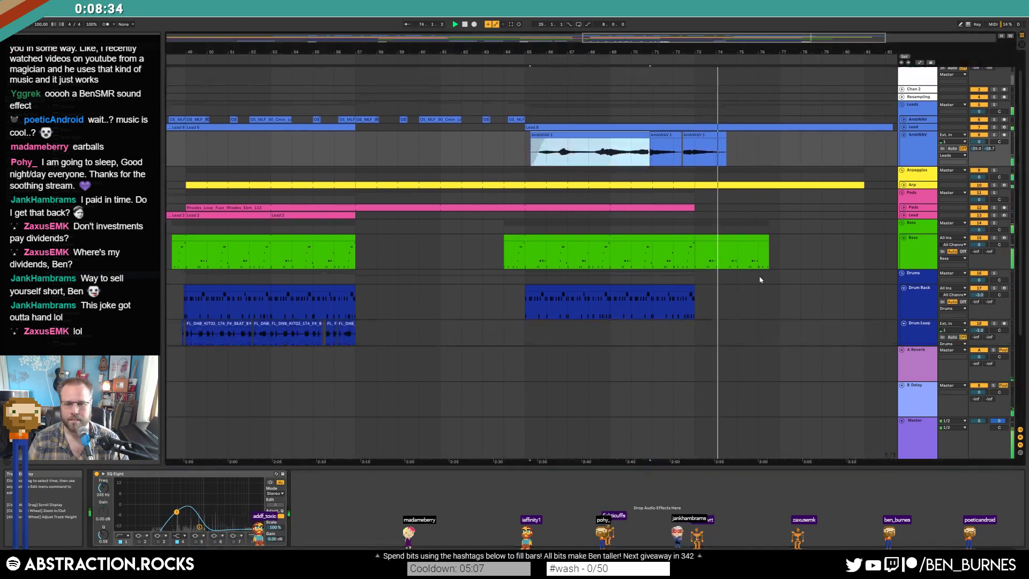
click(735, 240)
key(a)
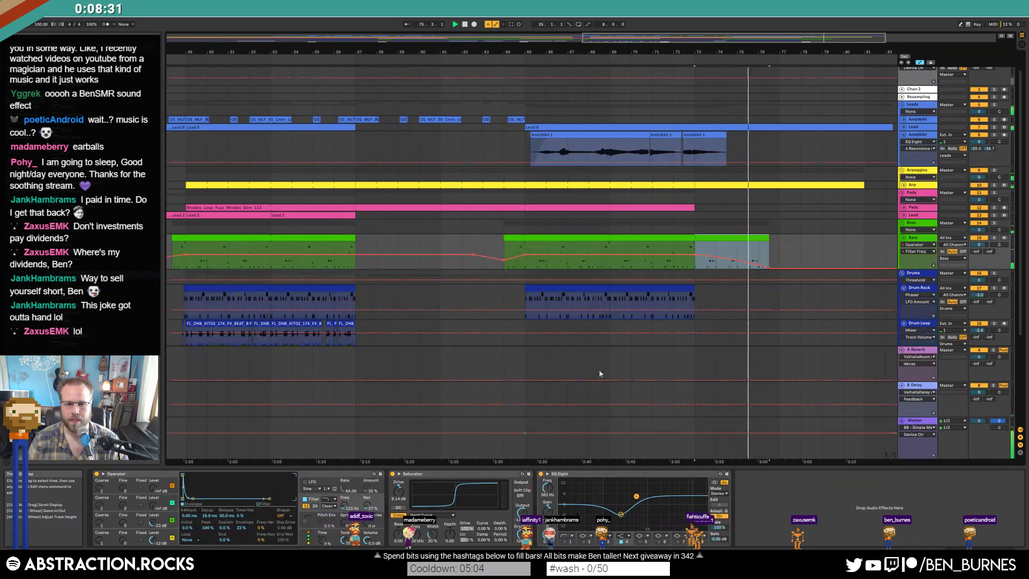
click(699, 262)
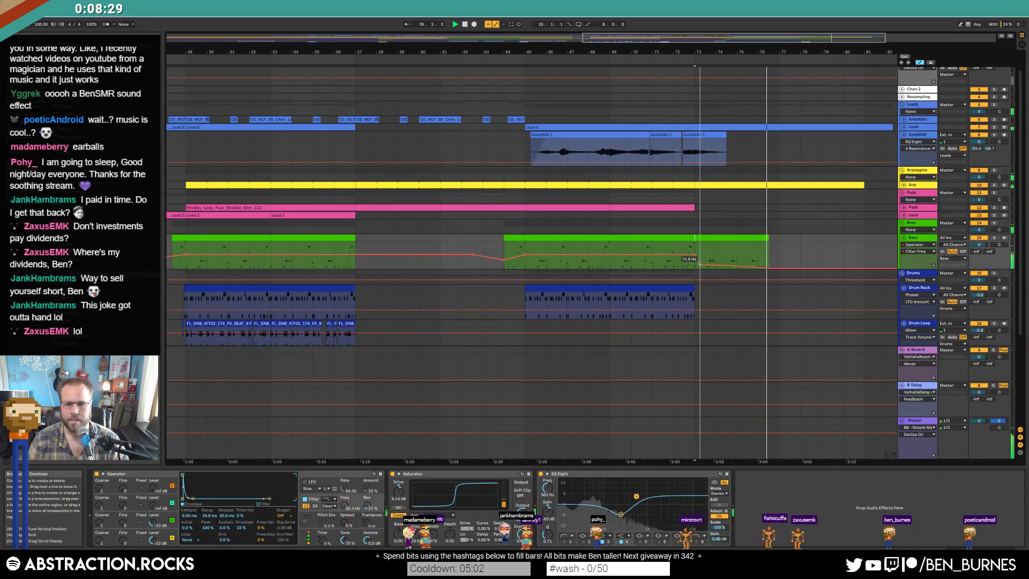
click(779, 257)
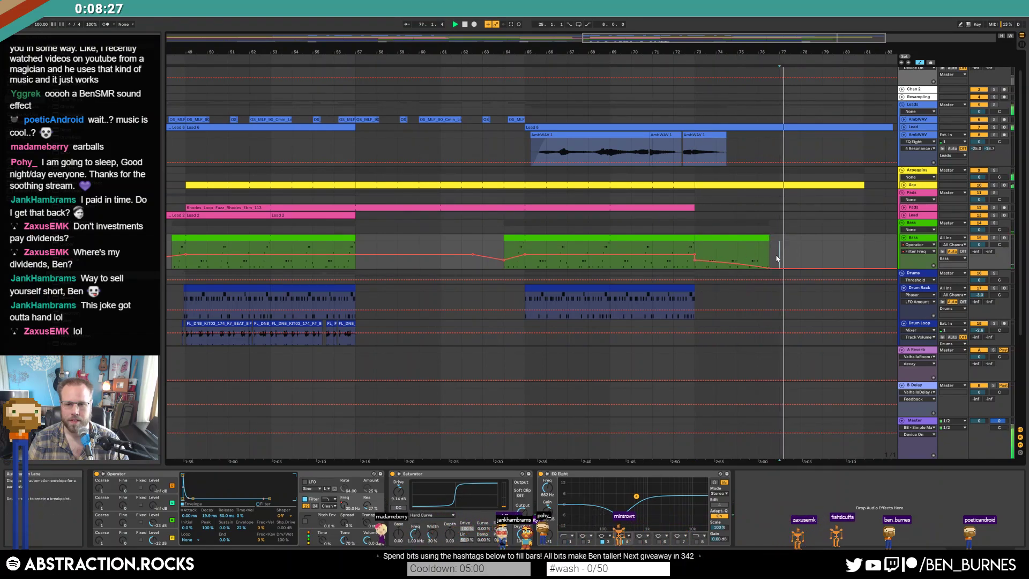
- Trim the end of the last Bass clip back to just past bar 76 and hide the automation
scroll(773, 249, up, 2)
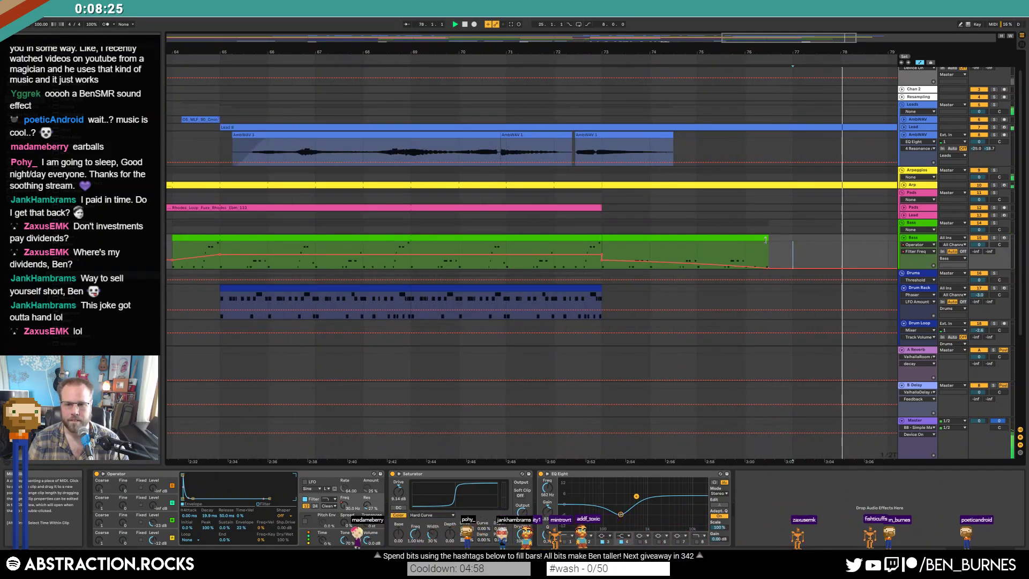
drag(765, 240, 753, 239)
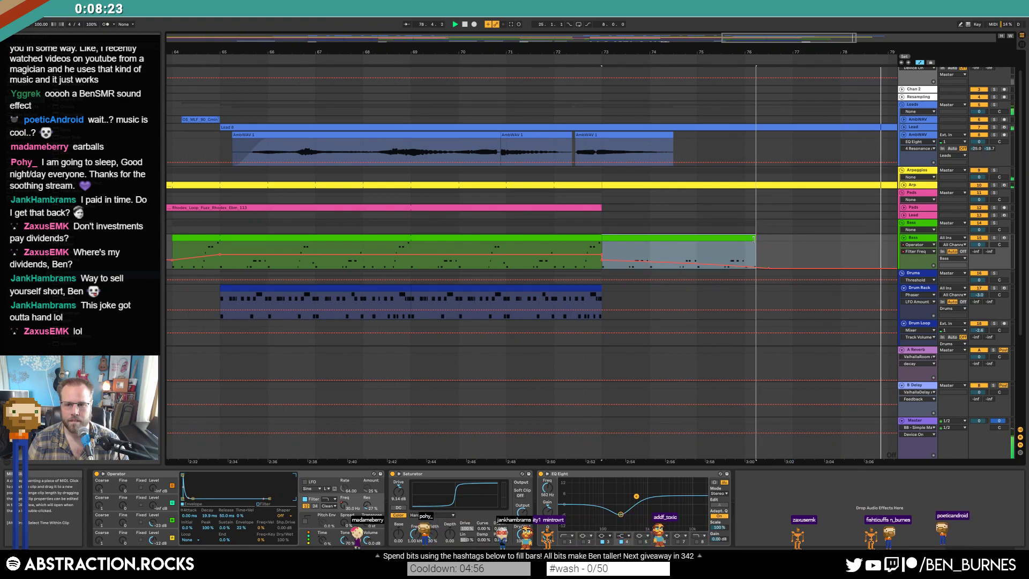
scroll(760, 246, down, 4)
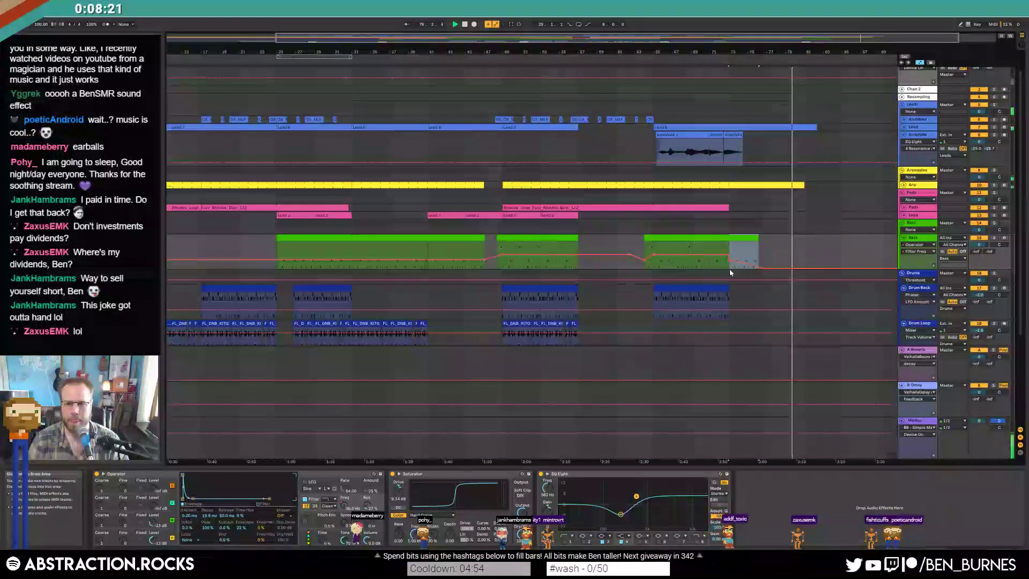
key(a)
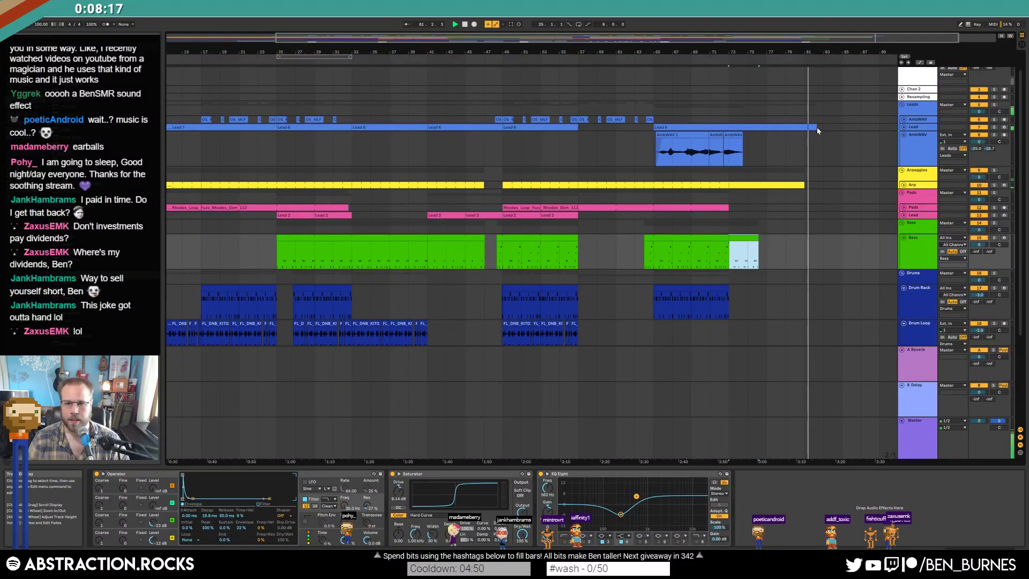
- Extend the last Lead clip to bar 83 and unfold its track
drag(817, 128, 823, 129)
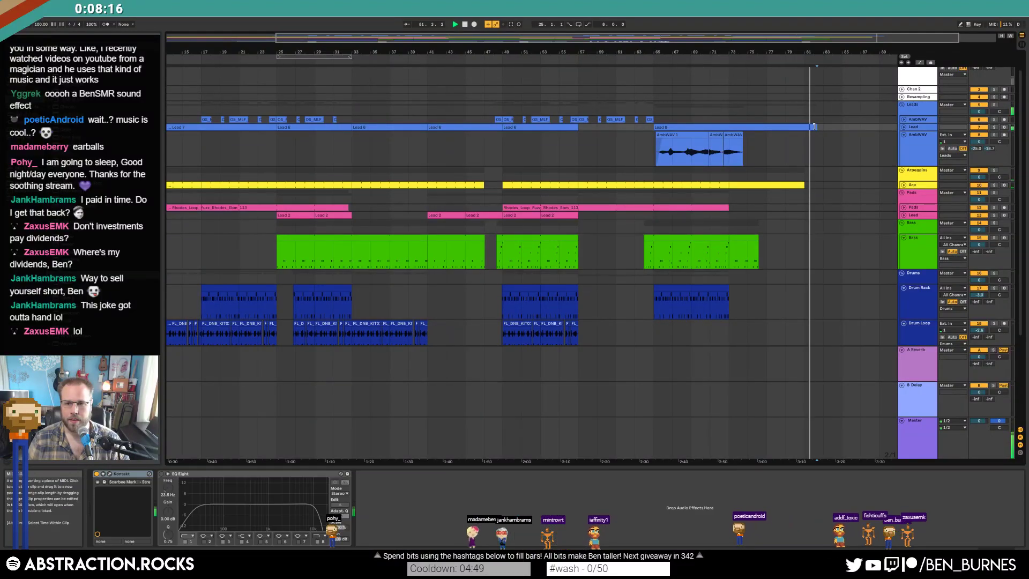
click(905, 128)
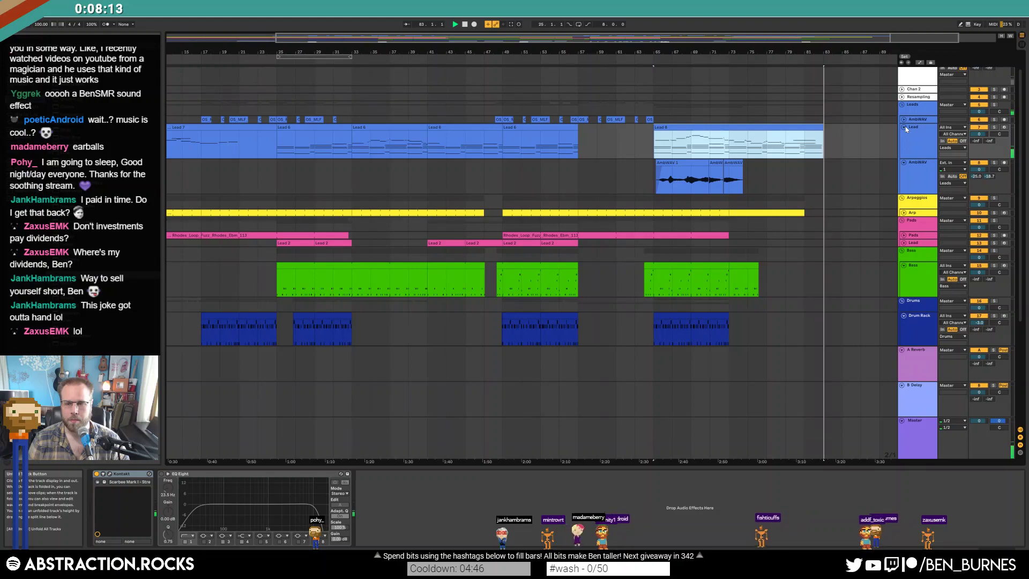
- Fold the A Reverb, B Delay and Master tracks to free up space in the arrangement
scroll(785, 212, down, 3)
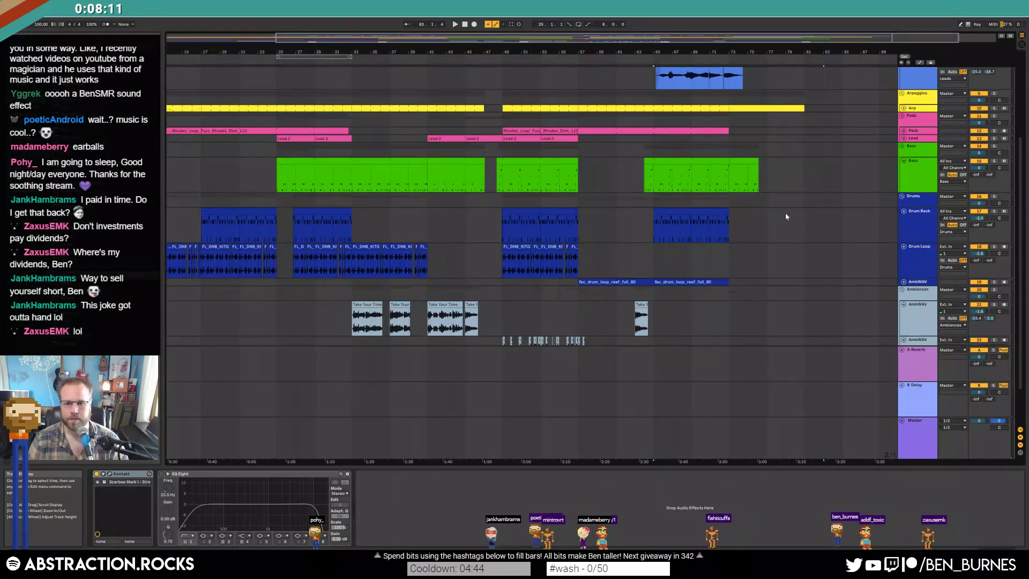
key(shift+Tab)
key(shift+Tab)
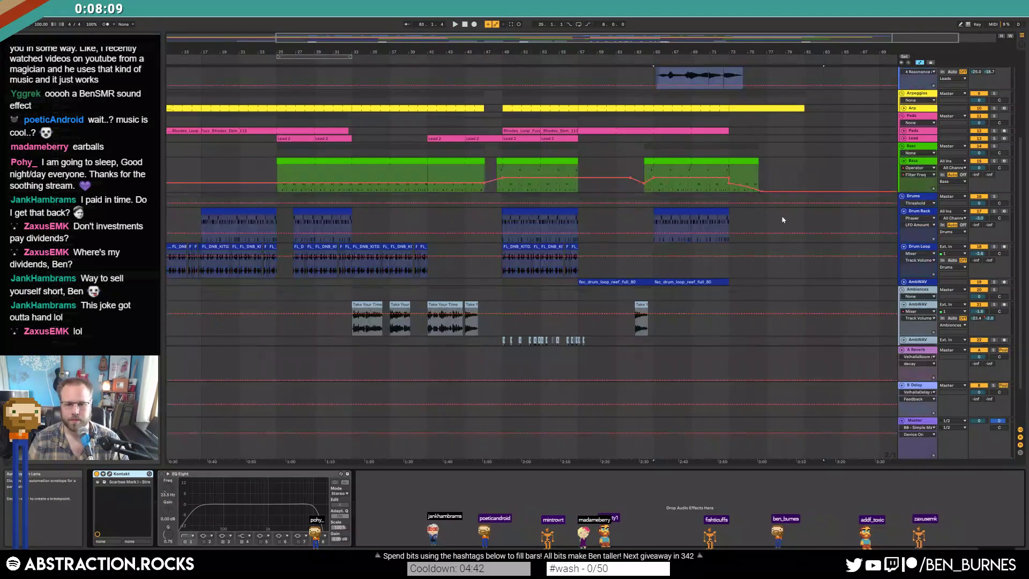
click(902, 349)
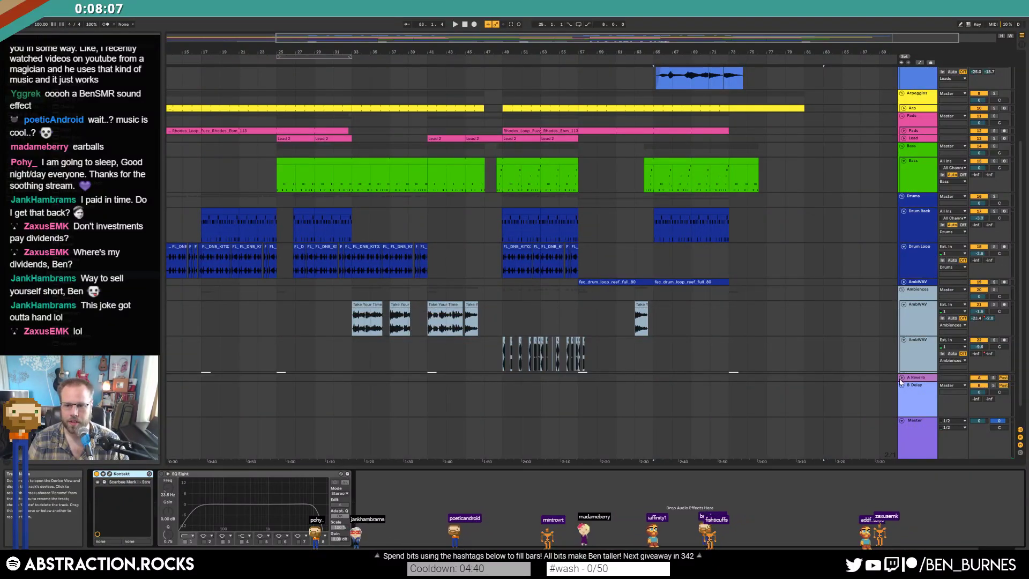
click(902, 385)
click(902, 421)
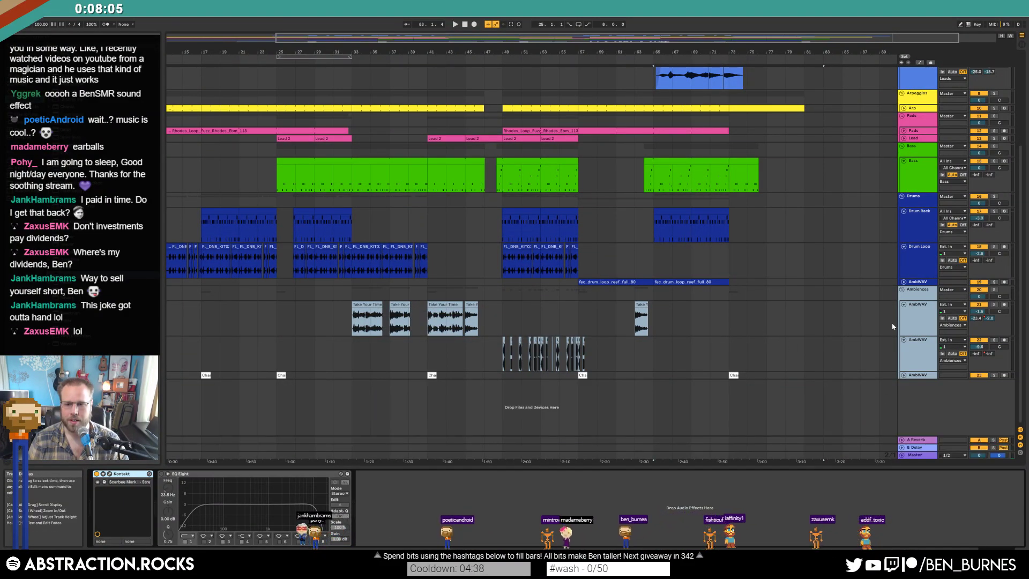
- Fold the two open Ambiences tracks, Drum Loop, Drum Rack, the Lead and AmbWAV tracks in Leads, Bass and Chan 1
click(903, 340)
click(903, 305)
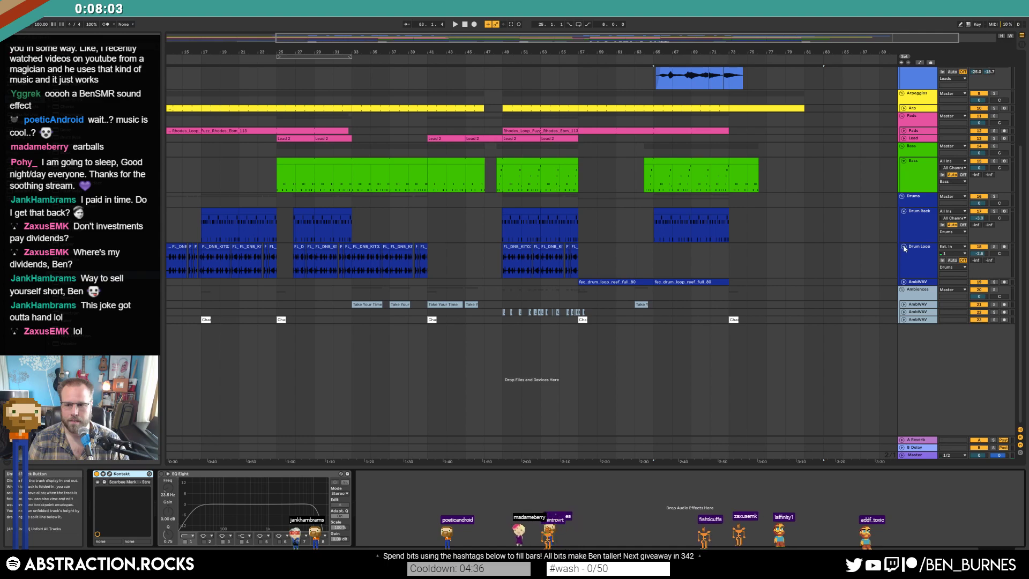
click(903, 247)
click(903, 211)
click(903, 153)
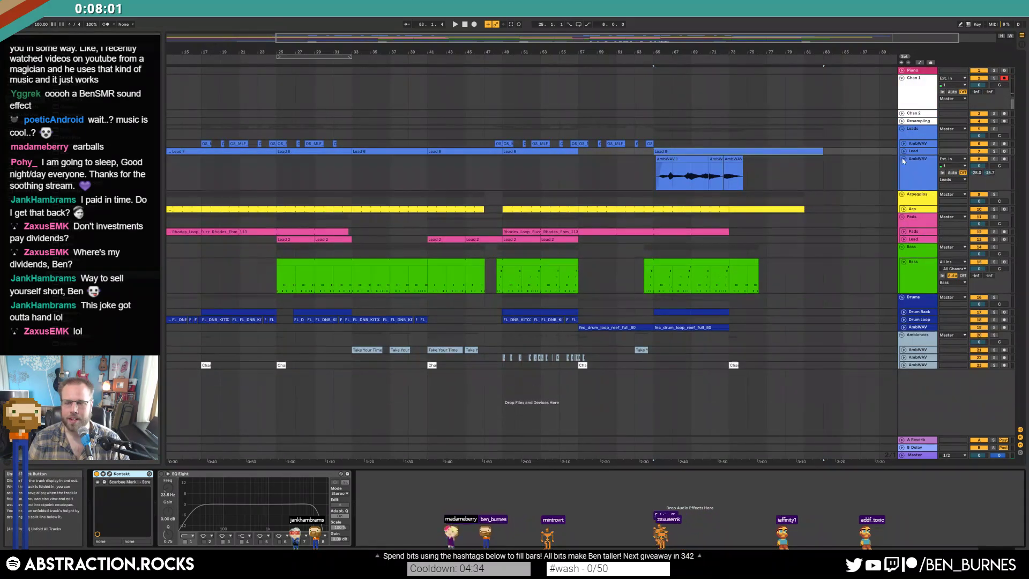
click(902, 159)
click(904, 235)
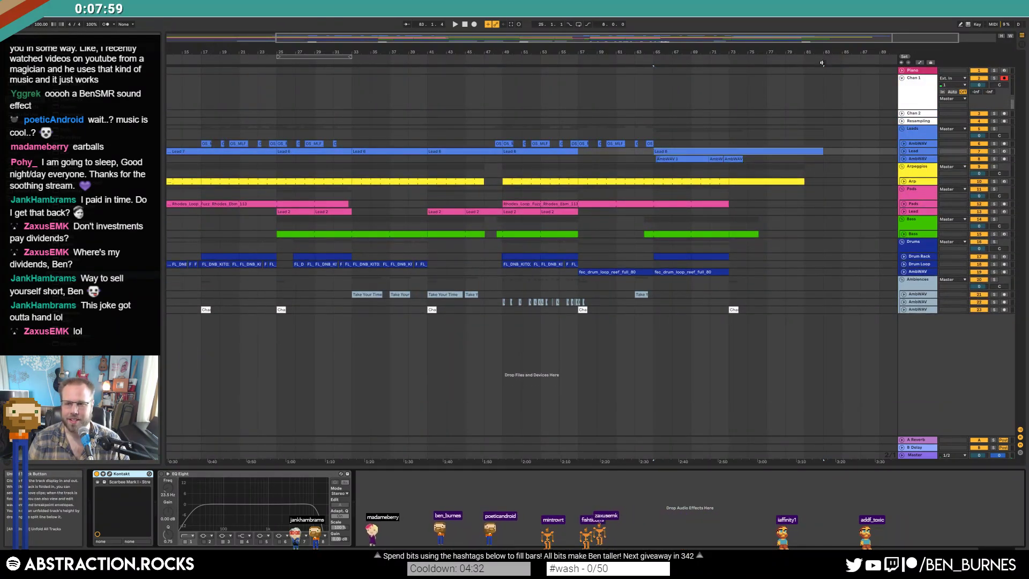
click(903, 78)
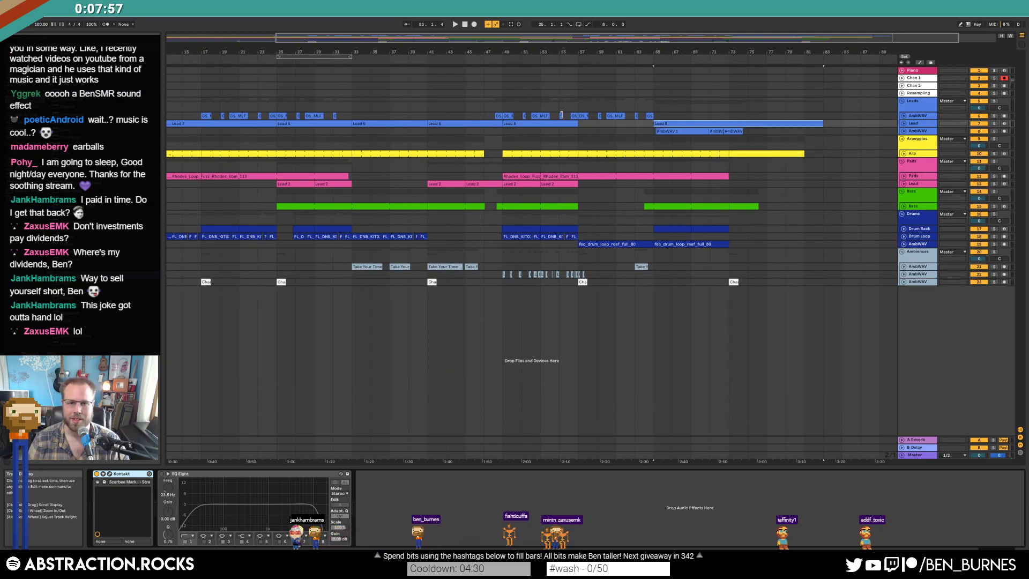
- Play the song from the start, unfold the Take Your Time AmbWAV track, and adjust its EQ Eight low cut and lower its volume
click(484, 101)
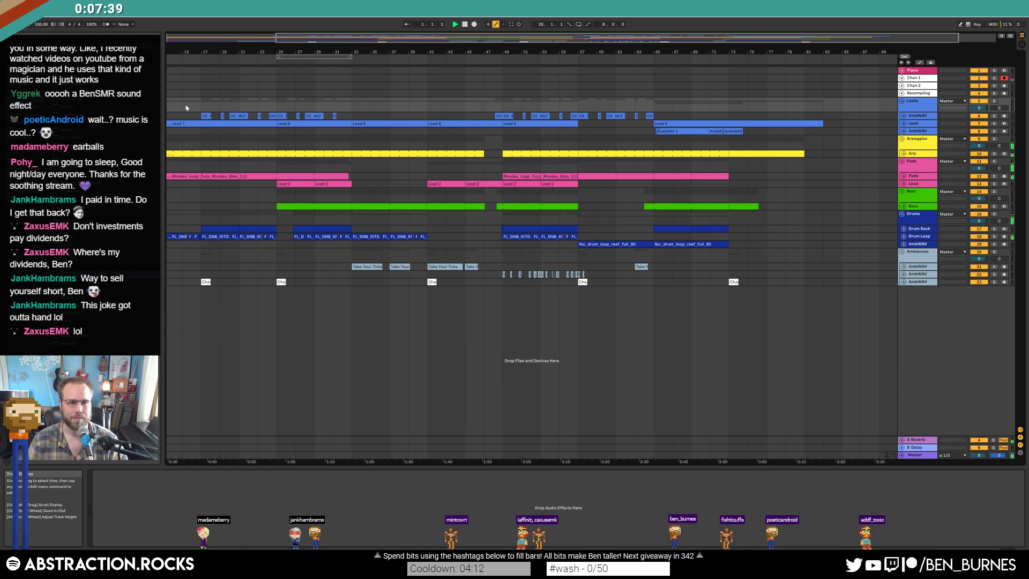
scroll(266, 58, down, 2)
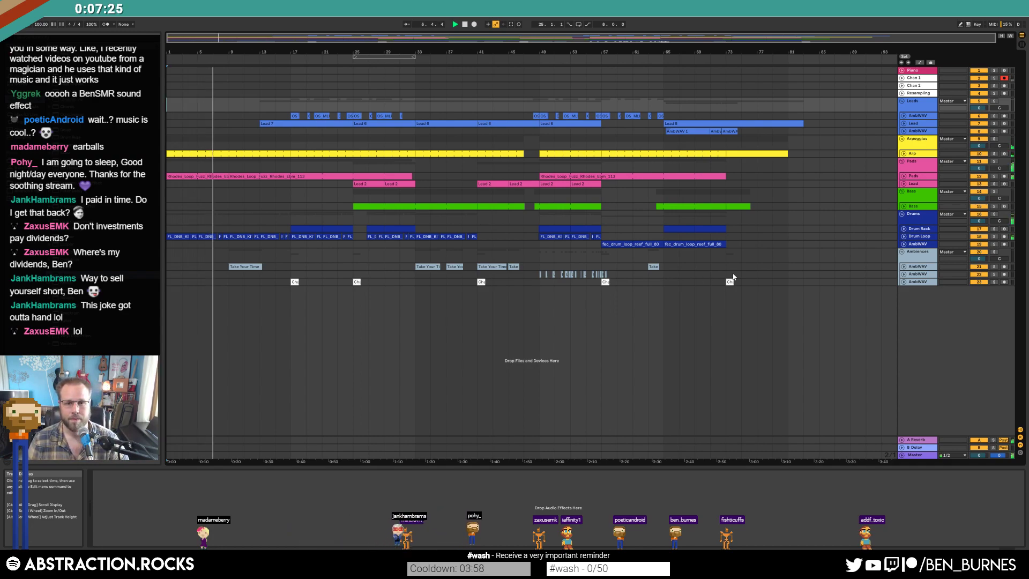
click(907, 239)
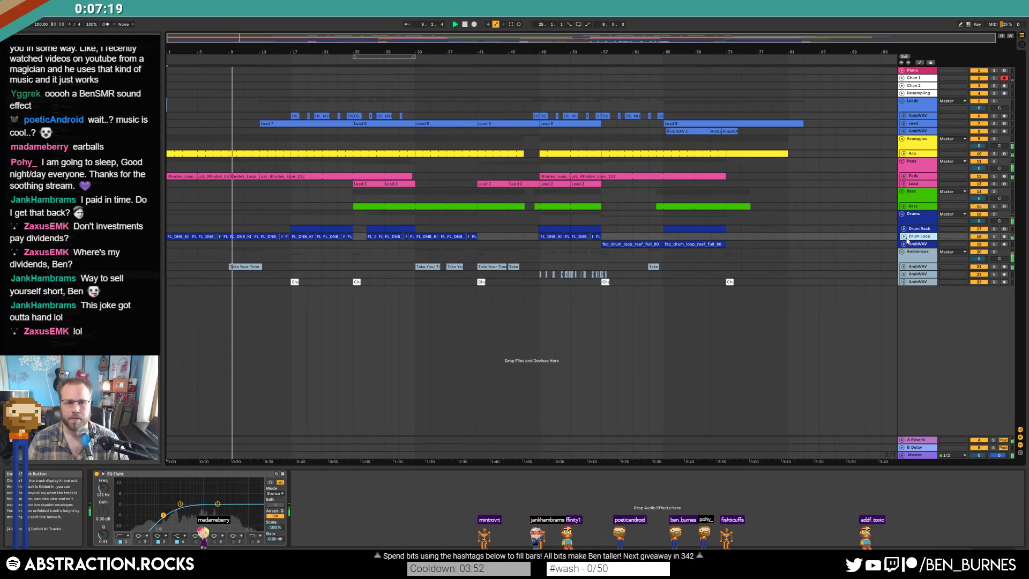
click(903, 266)
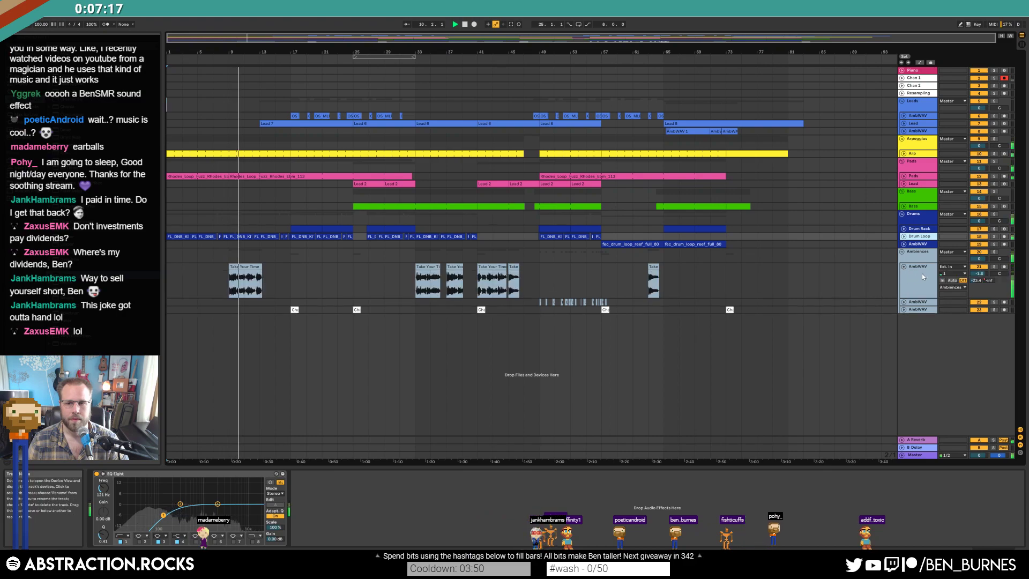
click(921, 275)
drag(179, 515, 182, 518)
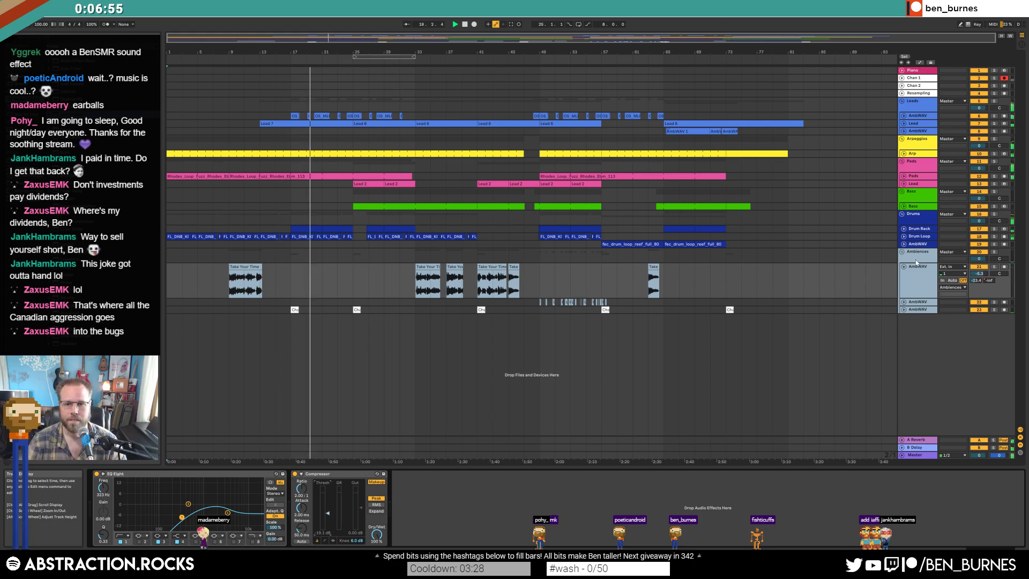
- Enable EQ Eight on the Drums group, strengthen its low cut, soften the highs and dip the mids around 420 Hz
click(919, 229)
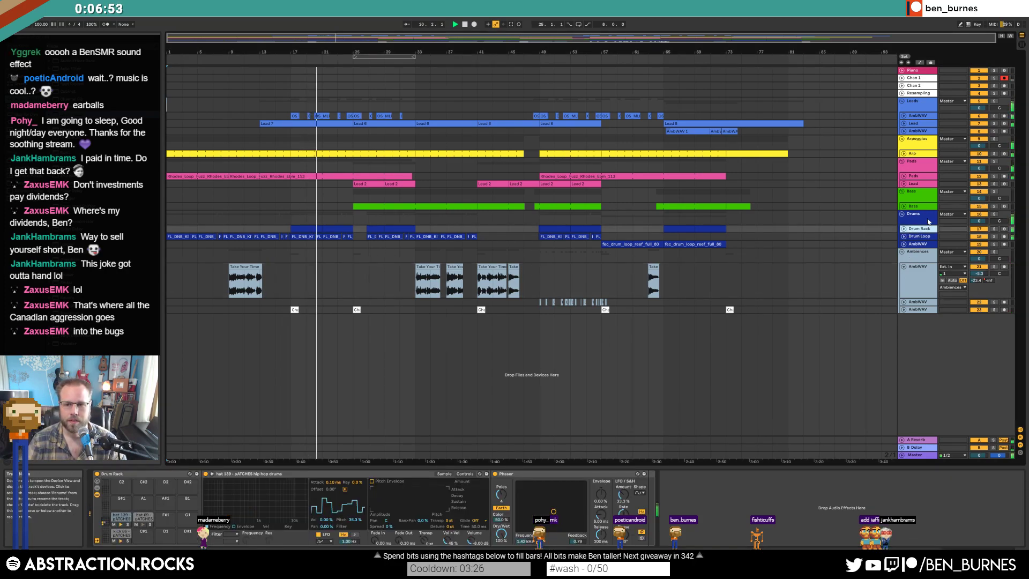
click(929, 222)
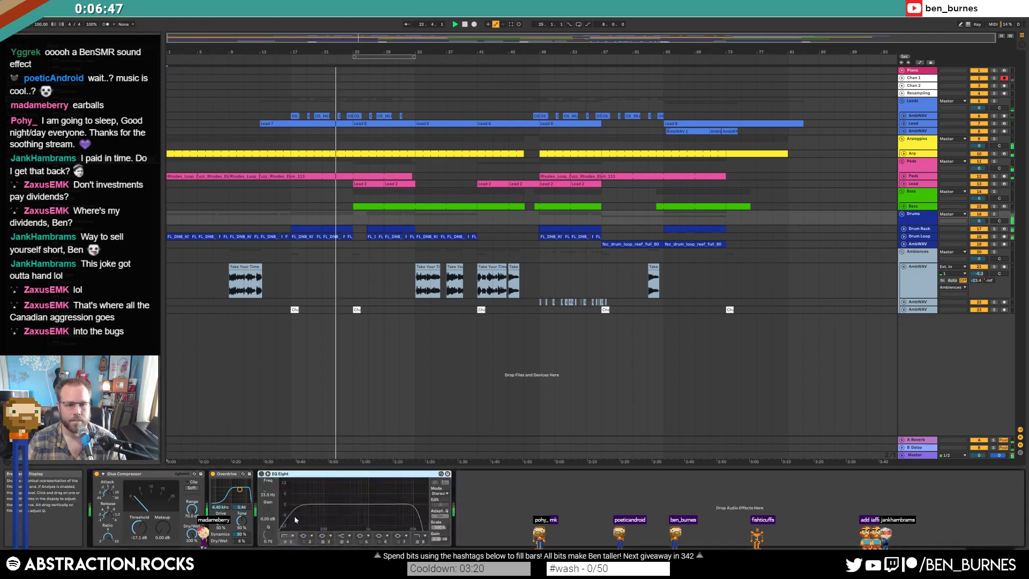
click(262, 474)
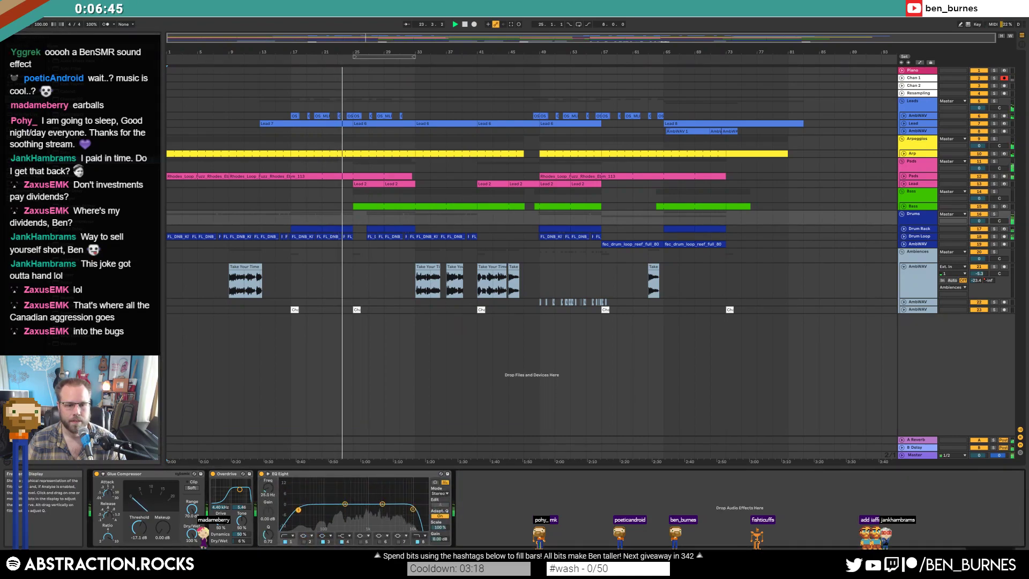
drag(301, 513, 297, 516)
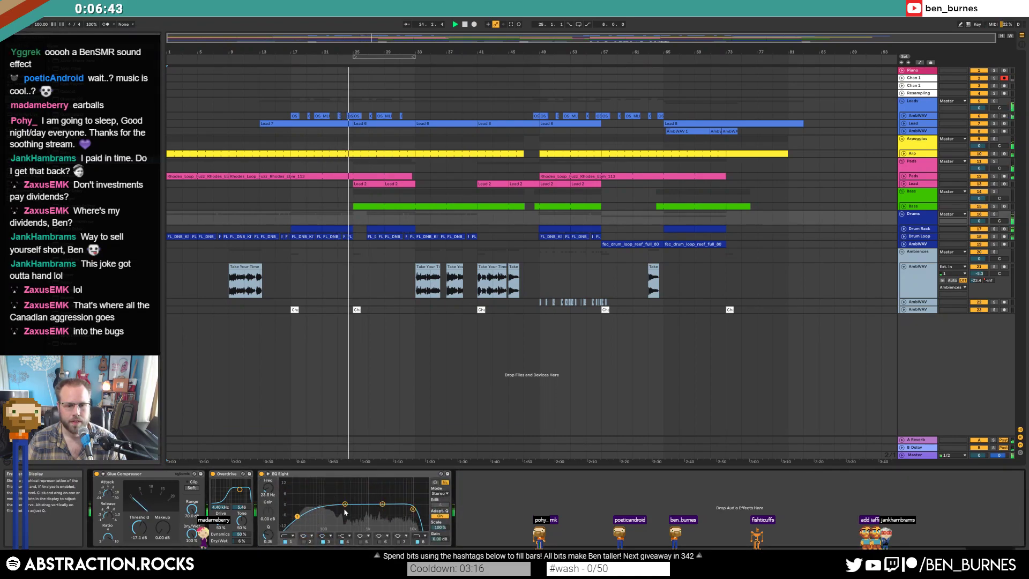
drag(380, 507, 407, 509)
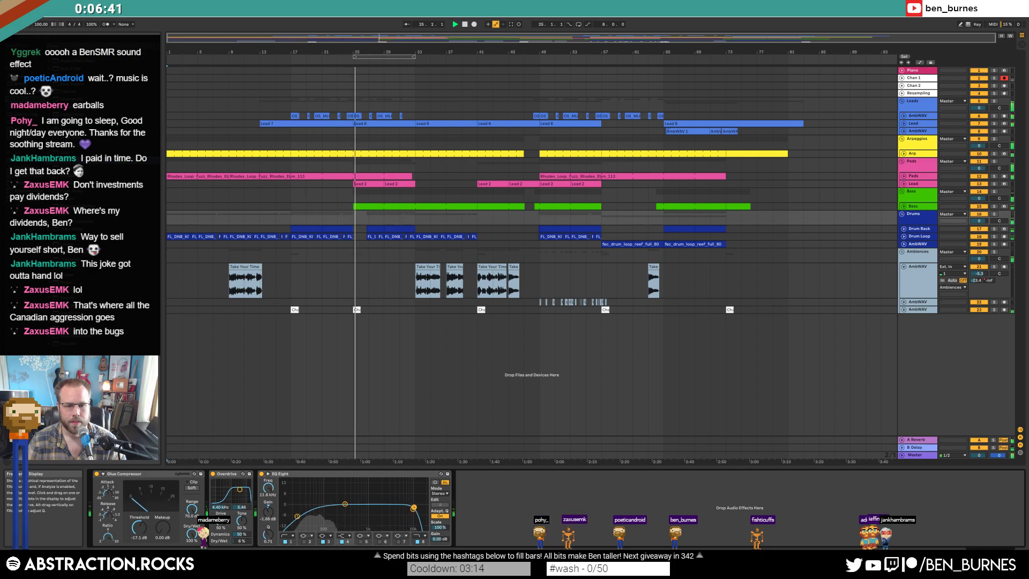
click(420, 542)
drag(408, 507, 351, 508)
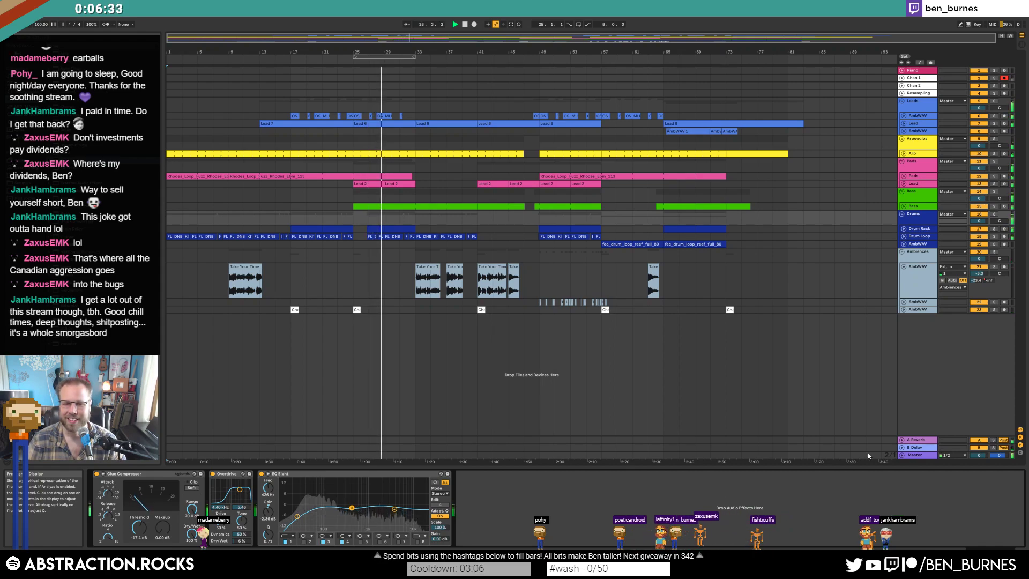
- Stop playback, fold the Take Your Time track, unfold Bass and open its clip at bar 25 for note editing
click(903, 266)
key(space)
click(904, 207)
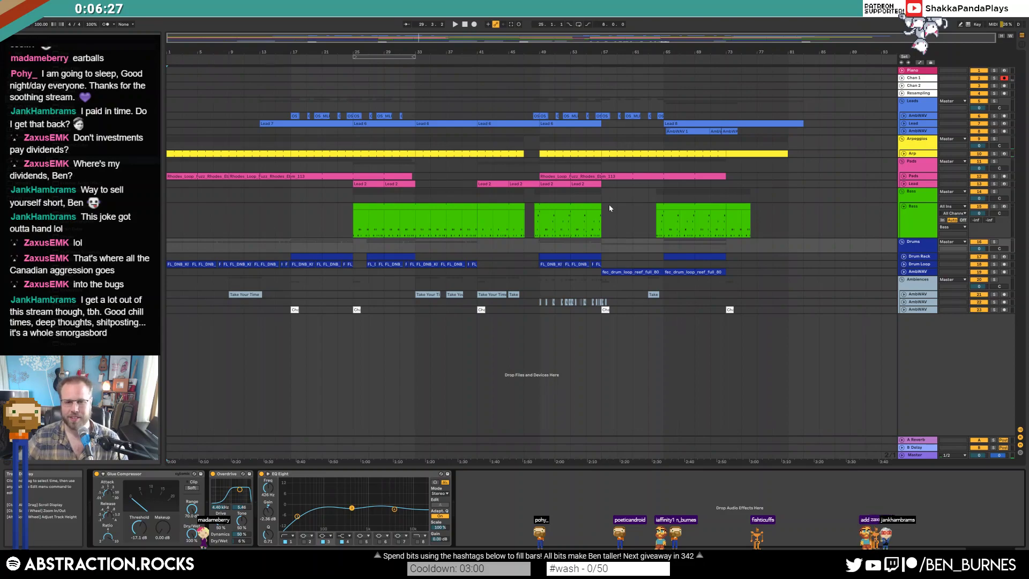
click(427, 205)
click(409, 223)
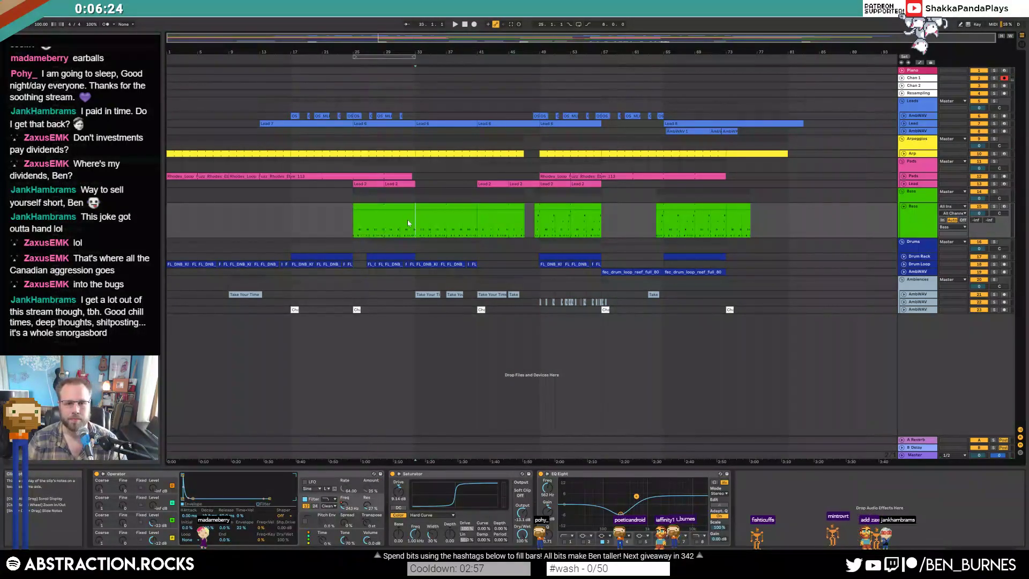
double_click(372, 207)
- Deactivate the D#1 notes and the short C1 note in the bass clip's first bar, and start playback
drag(316, 497, 408, 506)
key(0)
click(318, 526)
key(space)
- Deactivate the first two D#1 notes in the bass clip's second bar and move the last one down to C1
click(537, 525)
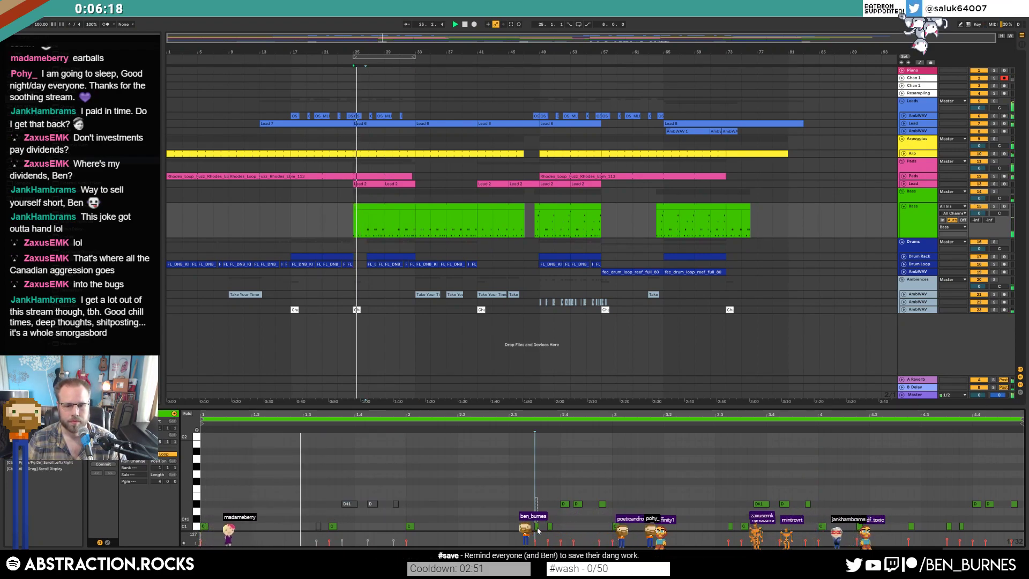
click(602, 505)
drag(603, 511, 603, 525)
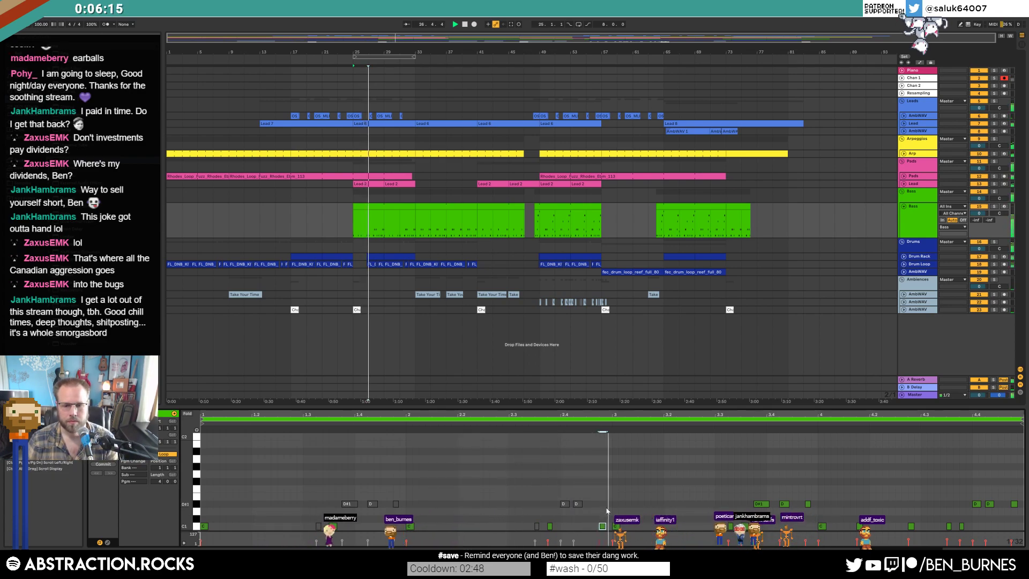
- Deactivate the D#1 notes in the bass clip's third bar and select the whole clip in the arrangement
drag(735, 495, 814, 508)
key(0)
click(731, 526)
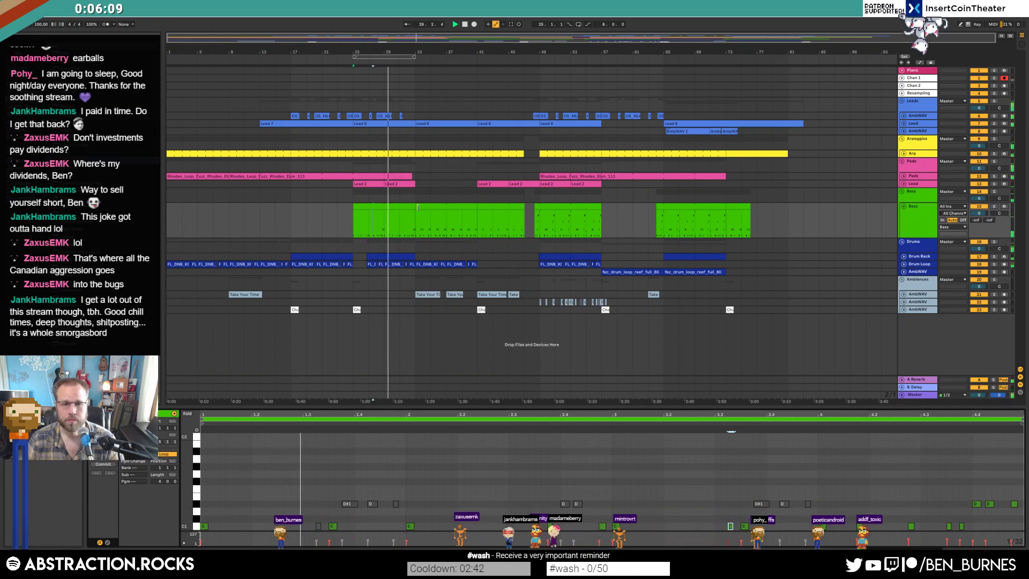
click(387, 210)
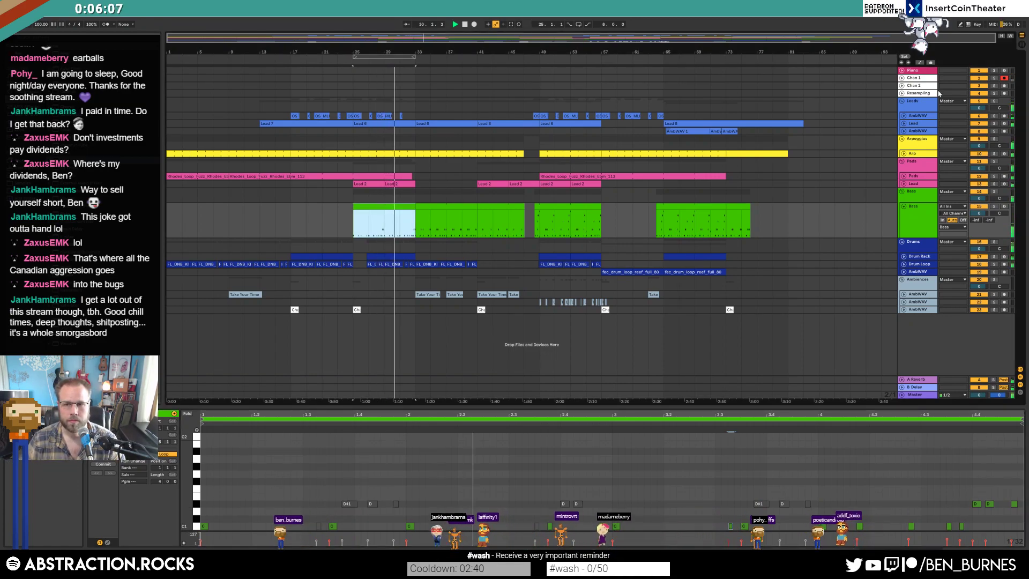
- Lock the automation envelopes, extend the final bass clip to just past bar 77, and fold the Bass track
click(931, 63)
click(666, 225)
drag(727, 225, 760, 208)
scroll(760, 208, up, 5)
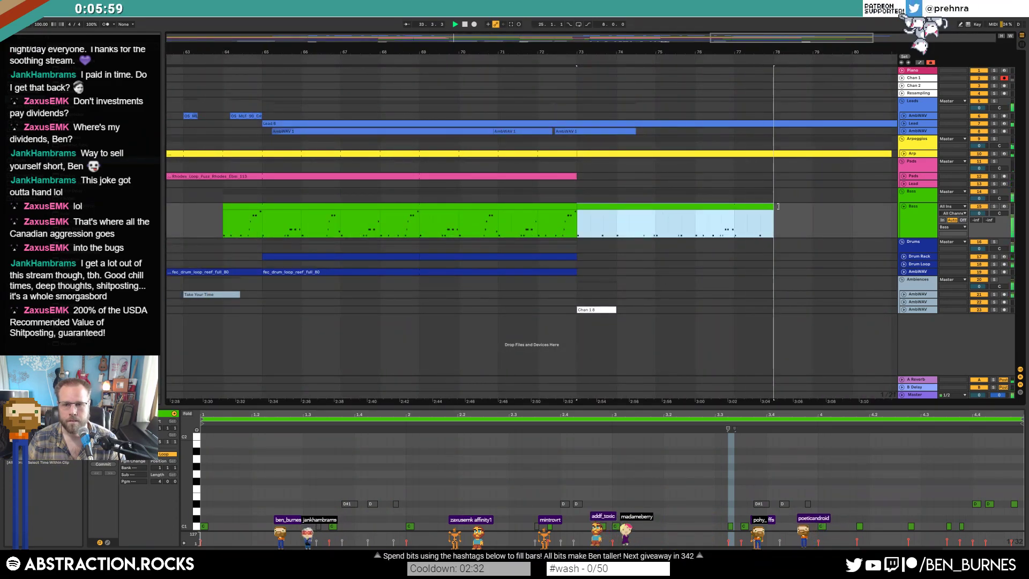
scroll(752, 206, down, 3)
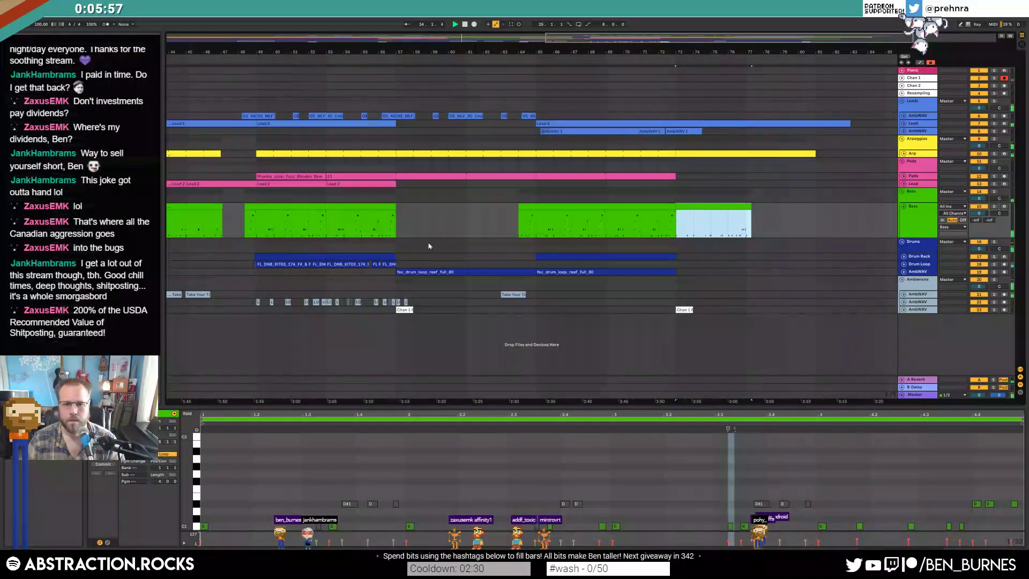
scroll(431, 245, down, 4)
click(904, 206)
- Show automation, unfold the lower AmbWAV track in Leads, and record a new audio take on it from about bar 48 to 58
key(a)
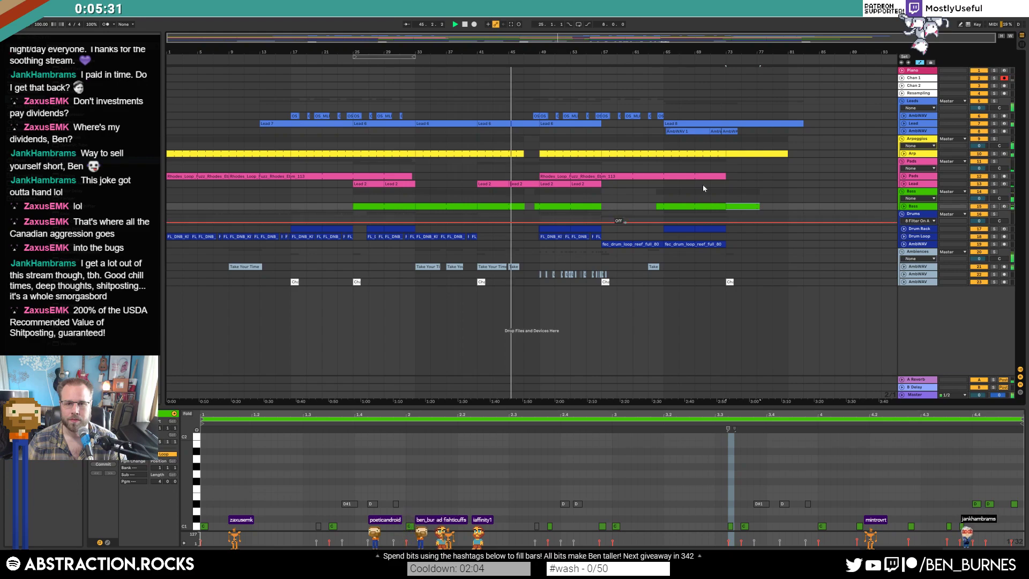
click(903, 131)
click(930, 138)
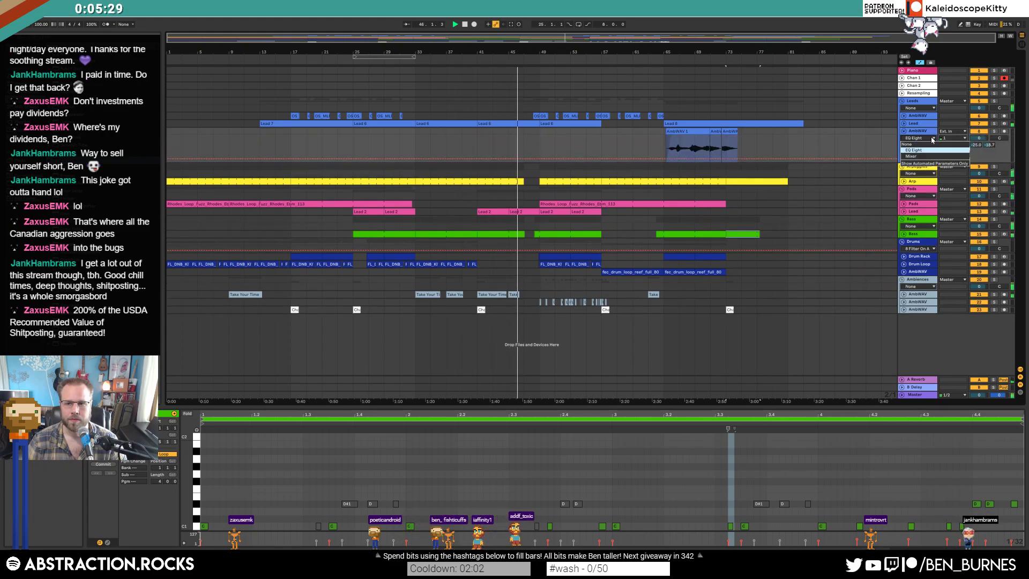
click(921, 134)
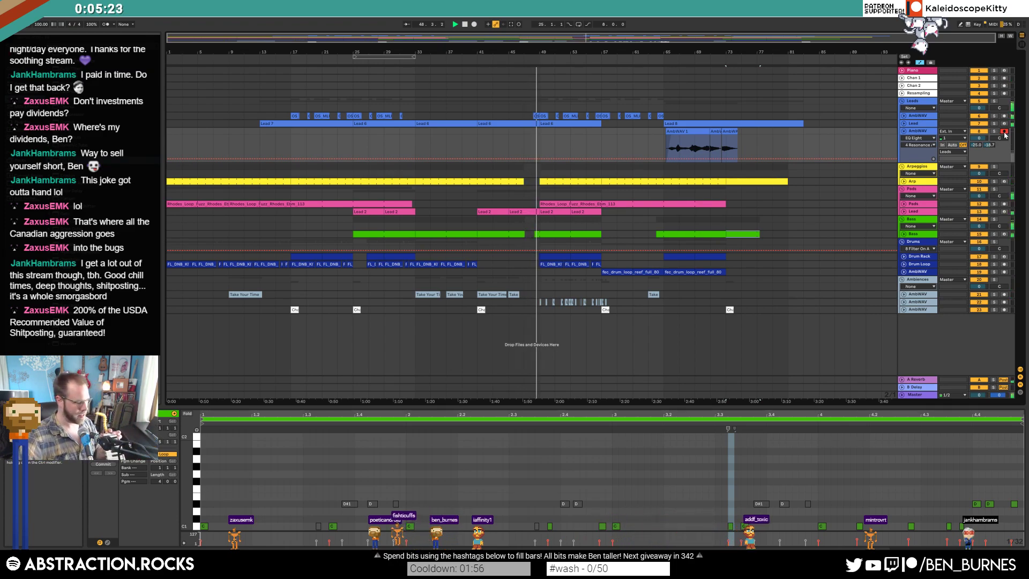
key(F9)
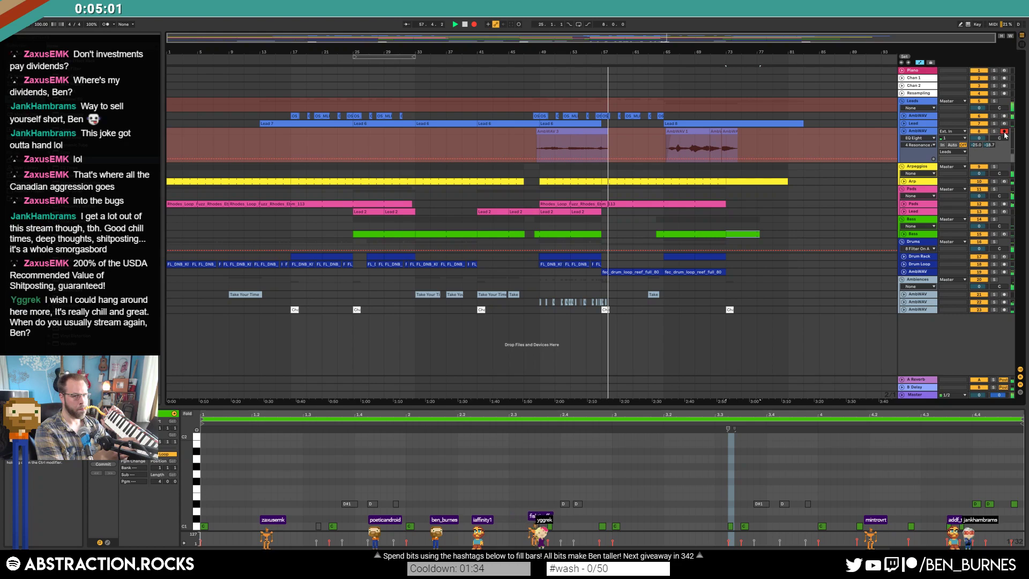
key(space)
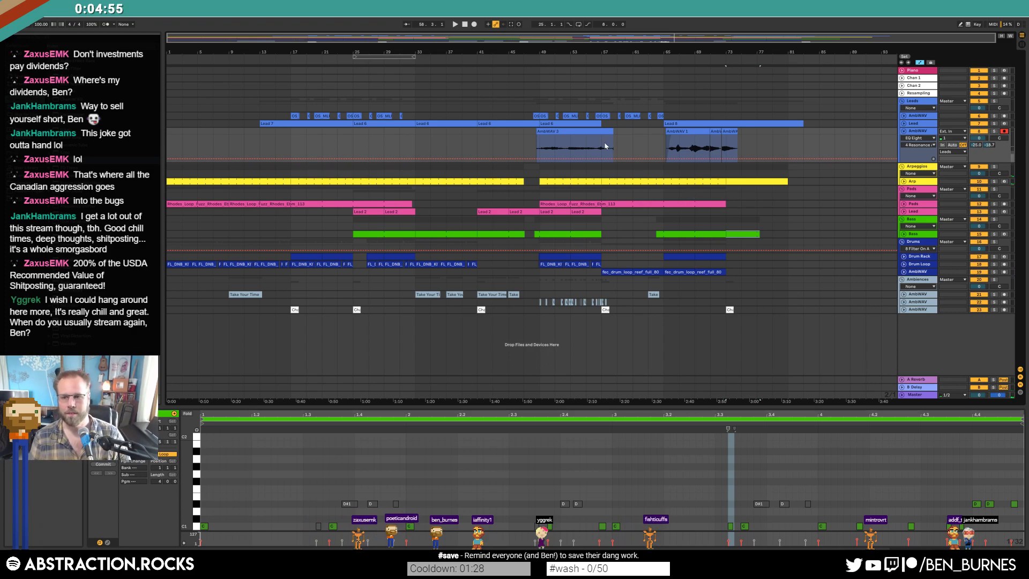
- Trim the end of the recorded clip to bar 58 and add a B-Delay send automation peak at bar 57
scroll(605, 142, up, 5)
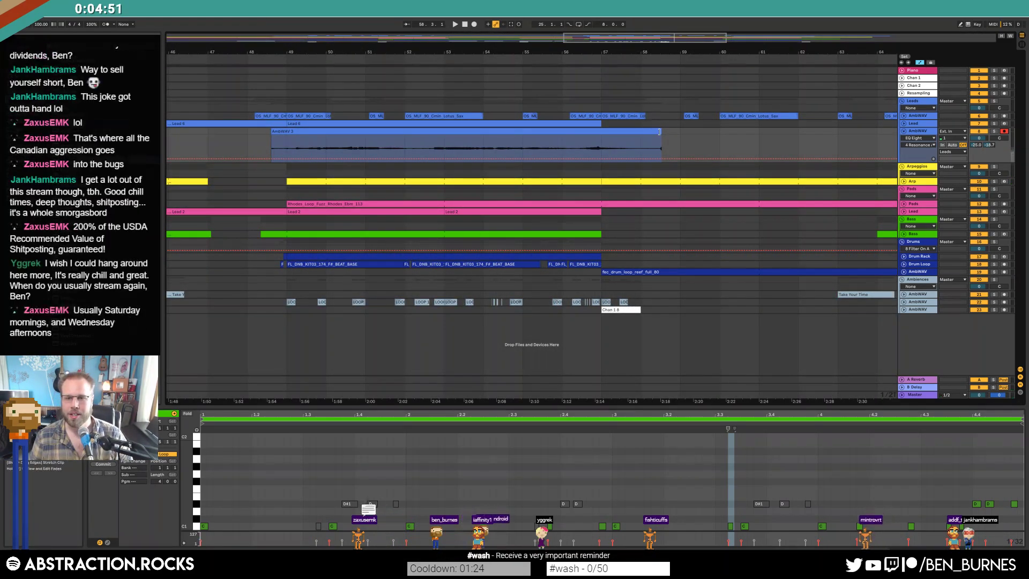
drag(660, 131, 640, 131)
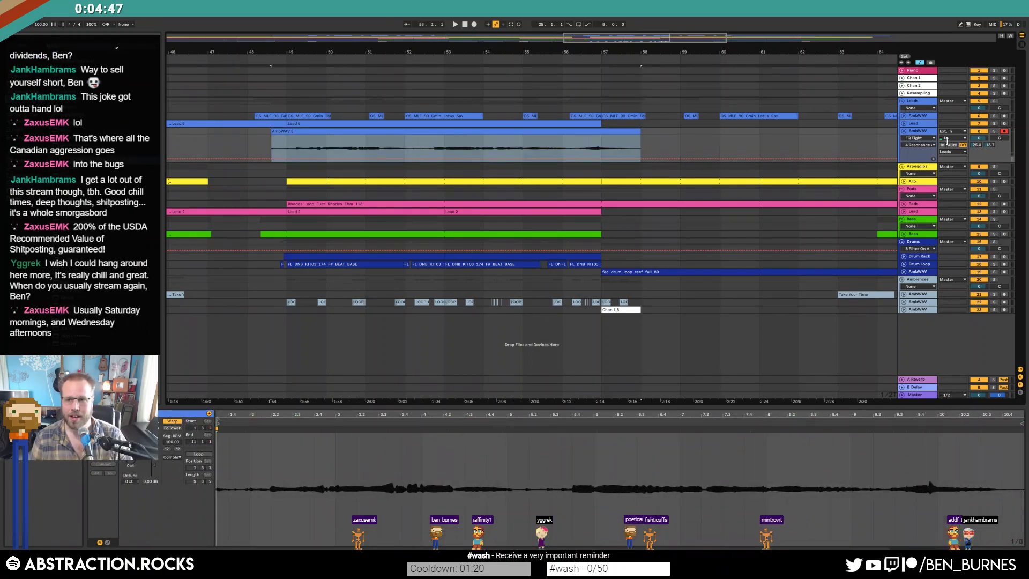
click(988, 145)
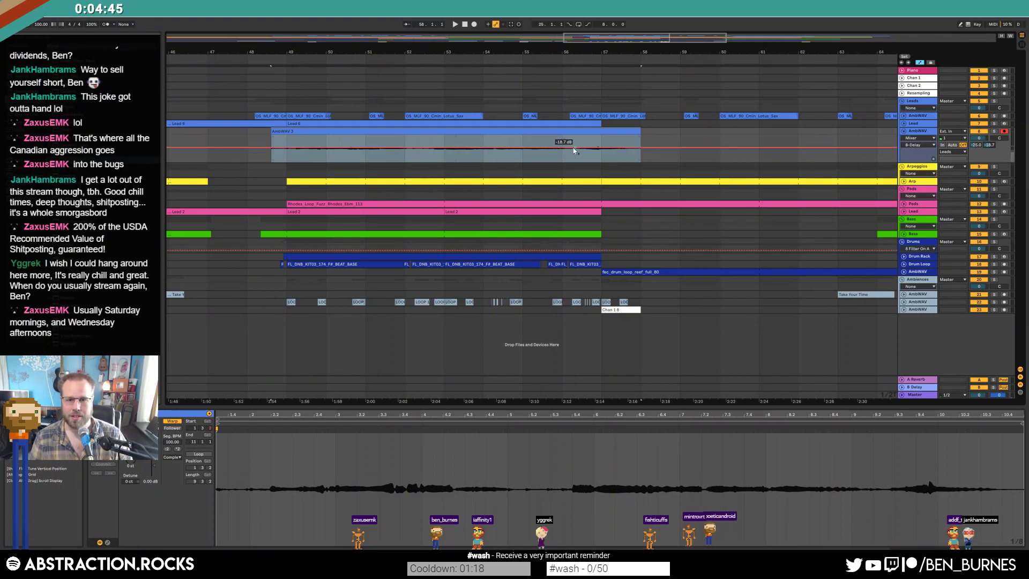
click(574, 150)
drag(601, 150, 601, 144)
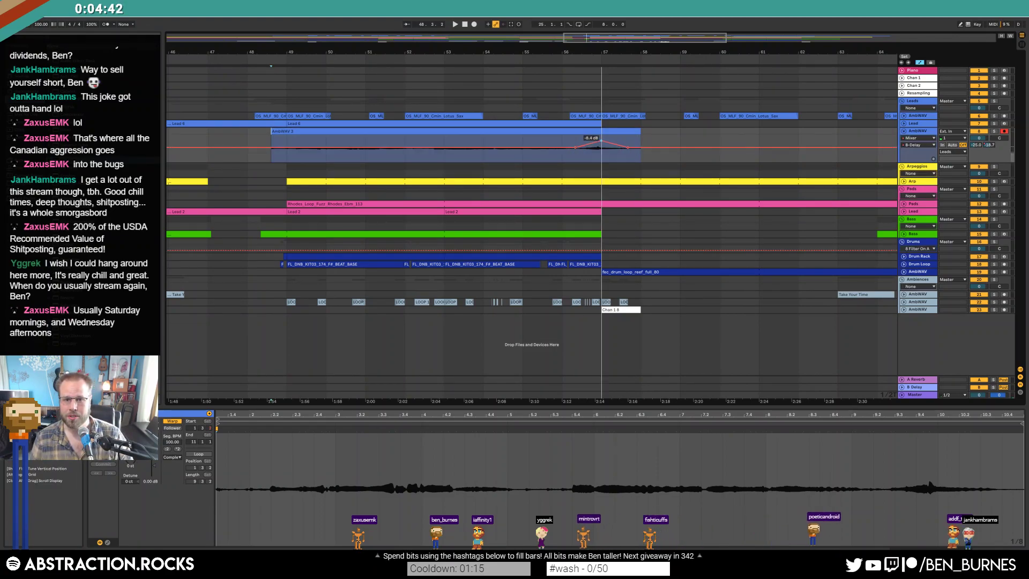
- Add a fade-in to the recorded clip that ends at bar 49, hide automation and start playback
click(306, 132)
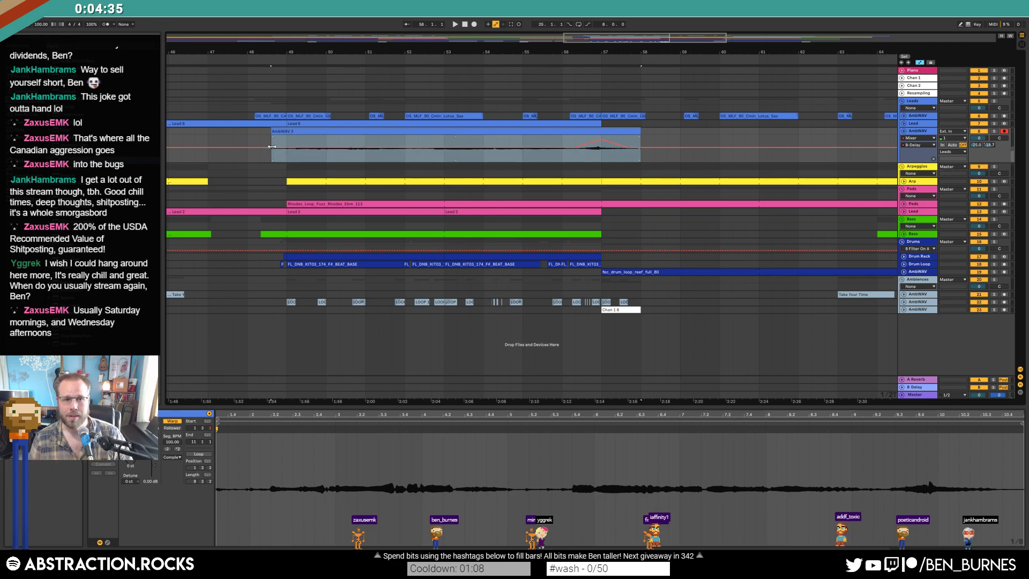
drag(274, 130, 287, 136)
key(a)
key(space)
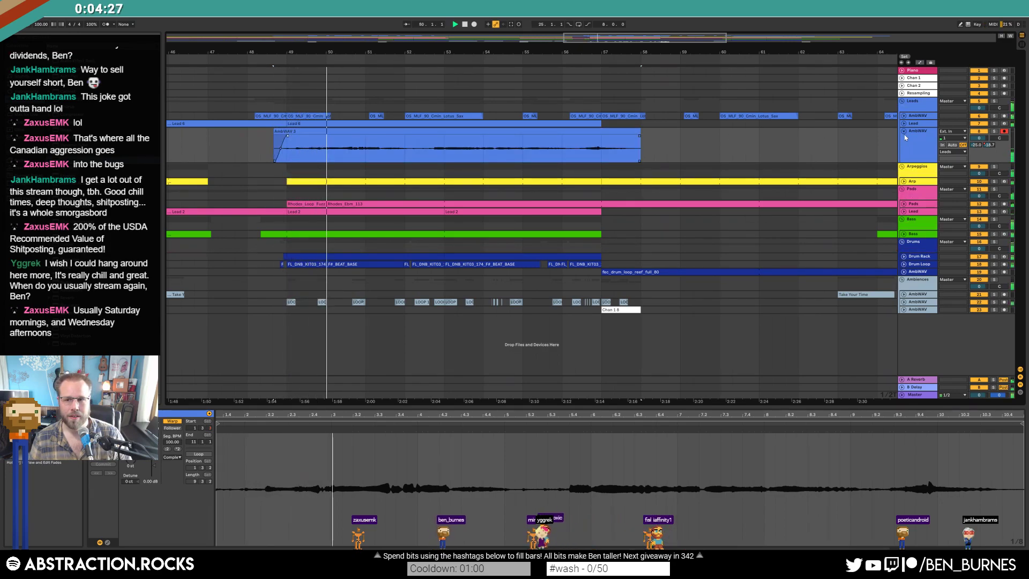
- Raise the recorded clip's gain to 13.2 dB while playing it back in the mix
click(465, 131)
key(space)
drag(153, 466, 153, 460)
key(space)
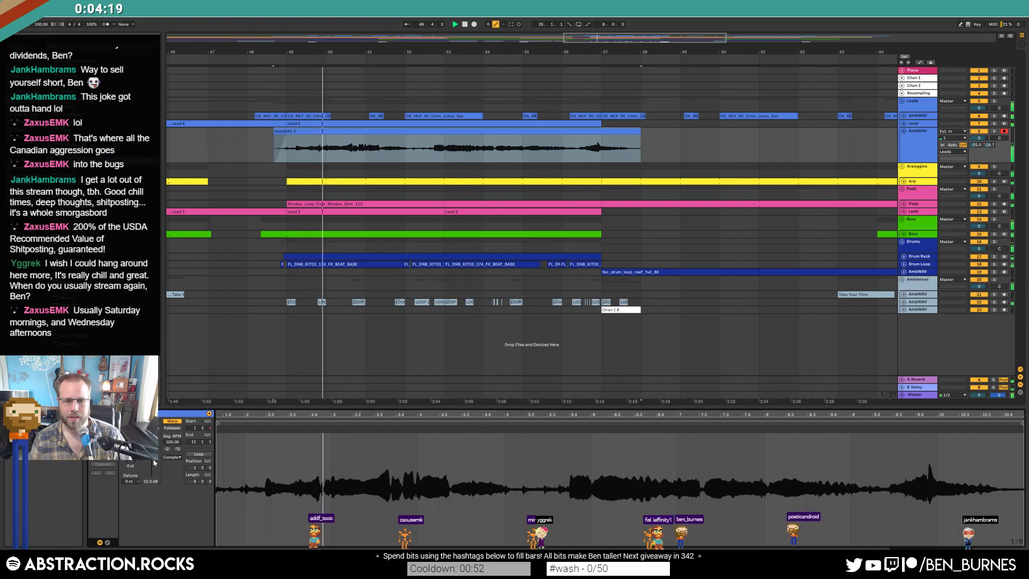
drag(154, 463, 155, 455)
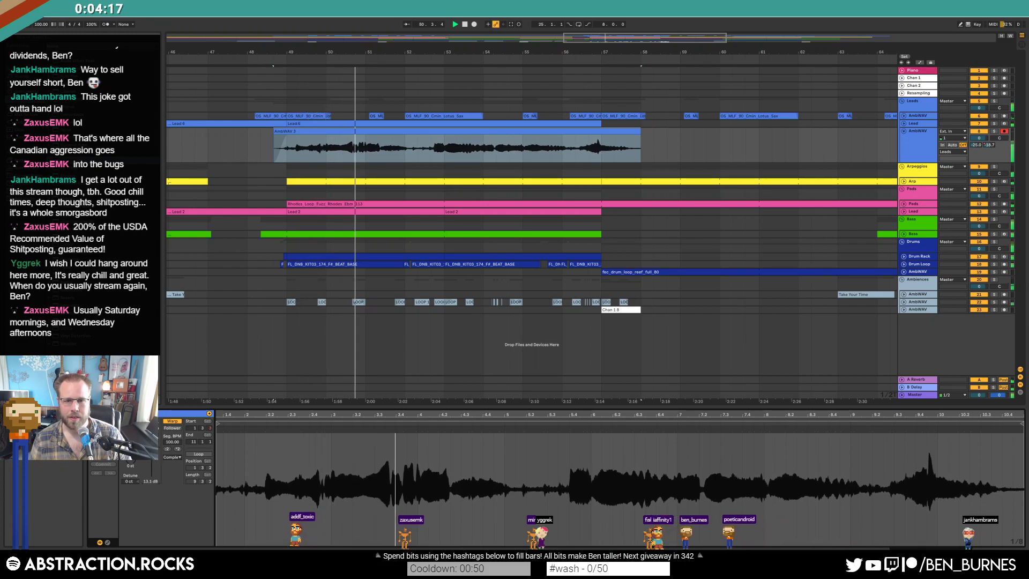
- Unfold Chan 2 and set the recorded clip's gain to 14.8 dB
scroll(747, 140, down, 5)
scroll(680, 150, up, 4)
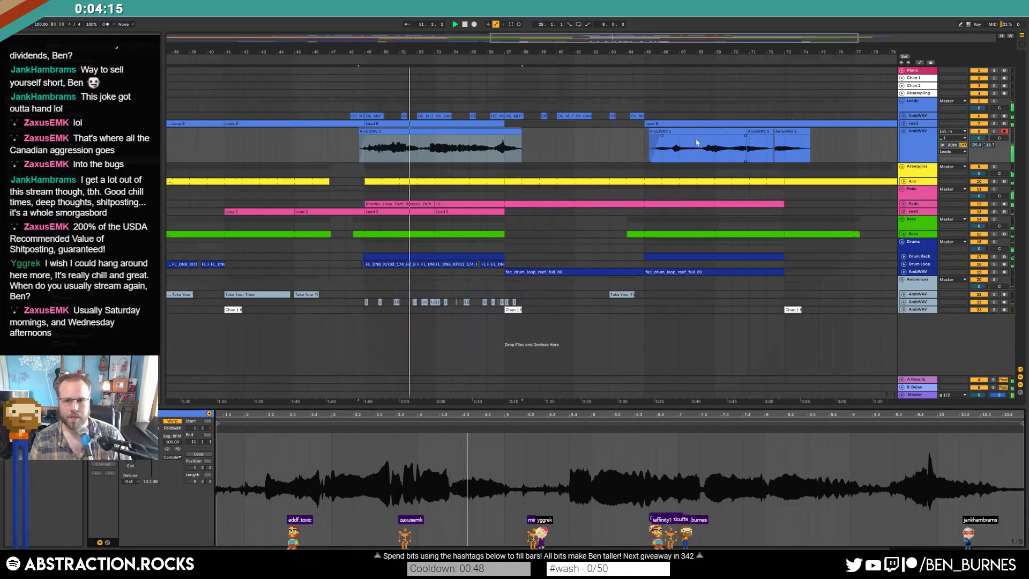
click(902, 85)
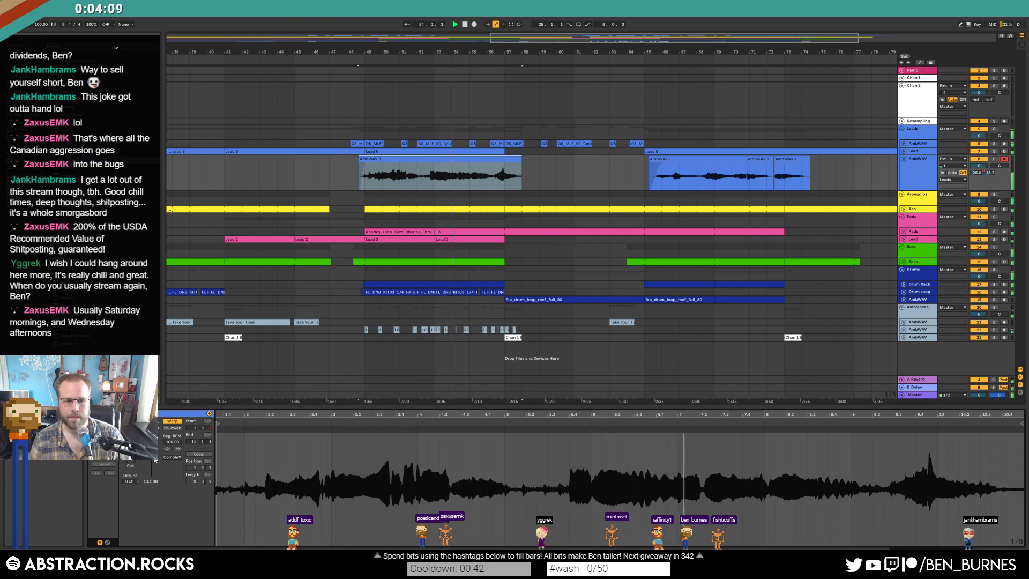
drag(152, 453, 152, 447)
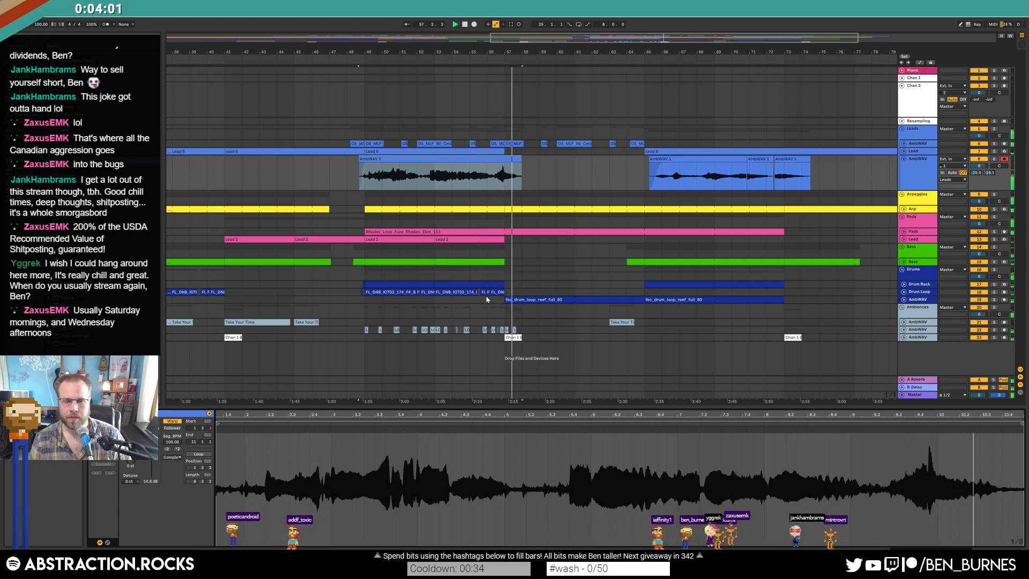
- Raise the B-Delay send level slightly on the lower AmbWAV lead track, stop playback and hide automation
key(a)
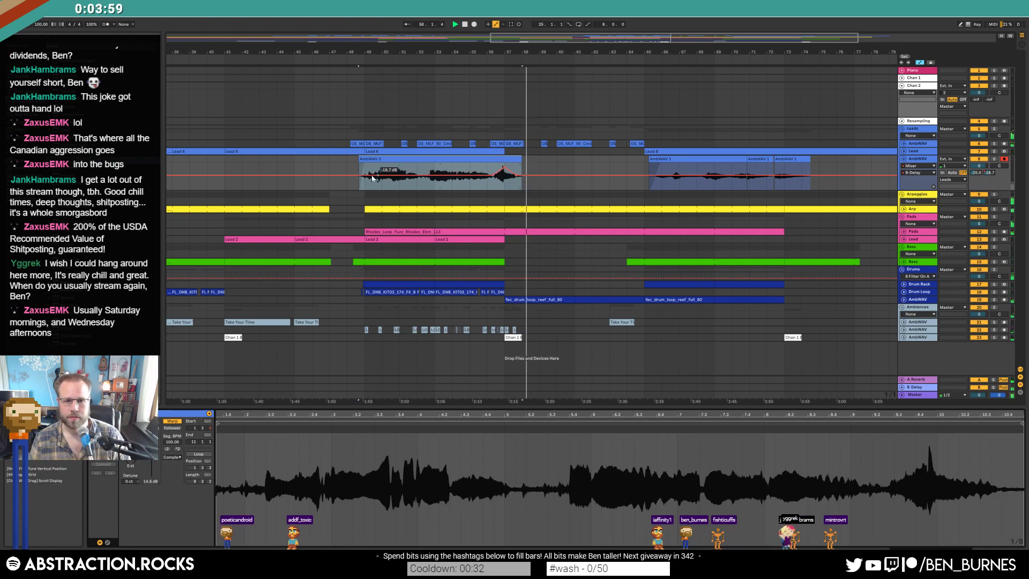
drag(493, 177, 493, 173)
click(358, 182)
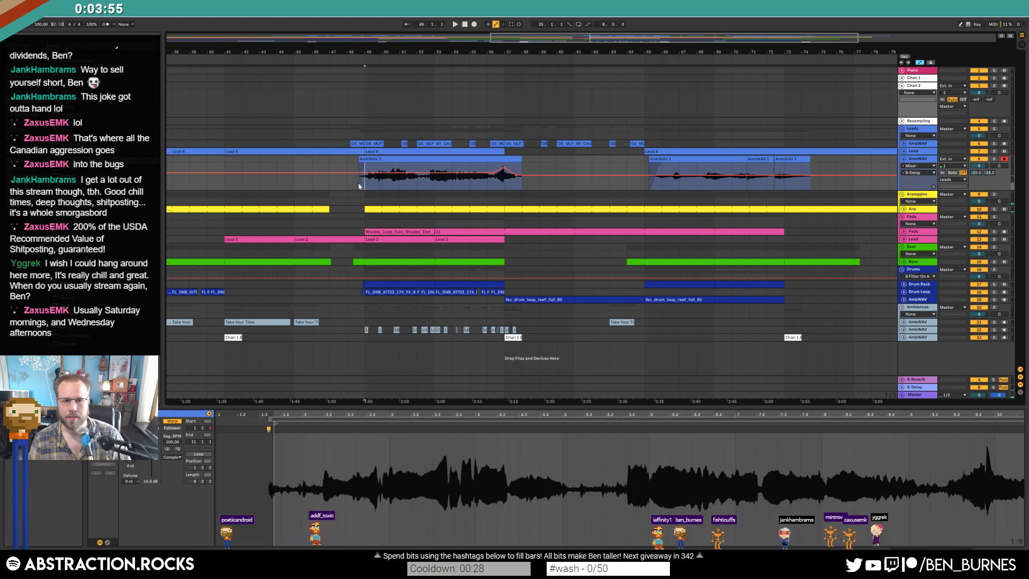
key(a)
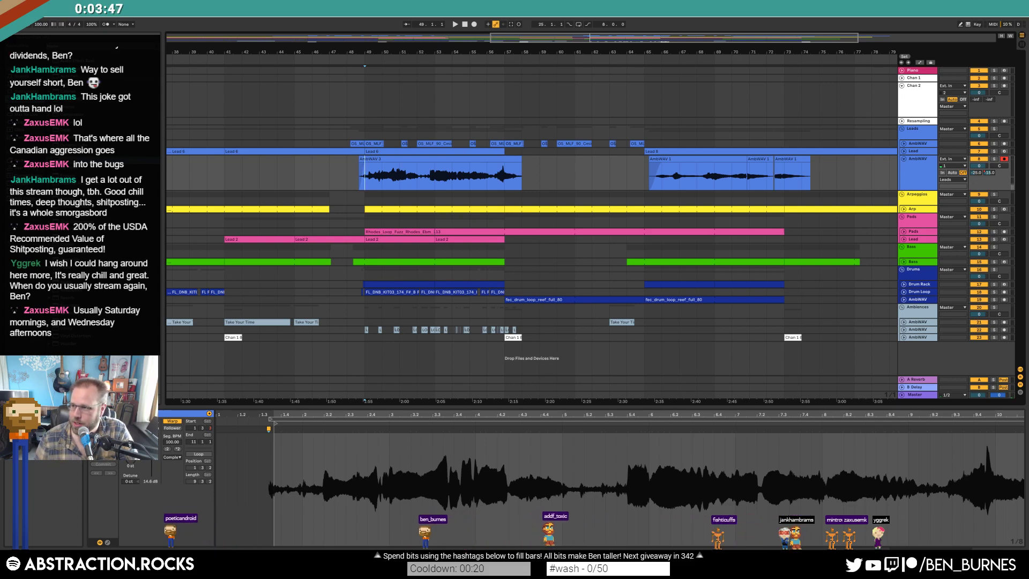
- Bring the browser window into view, close its Twitch channel tab and minimize the browser
drag(1028, 101, 718, 102)
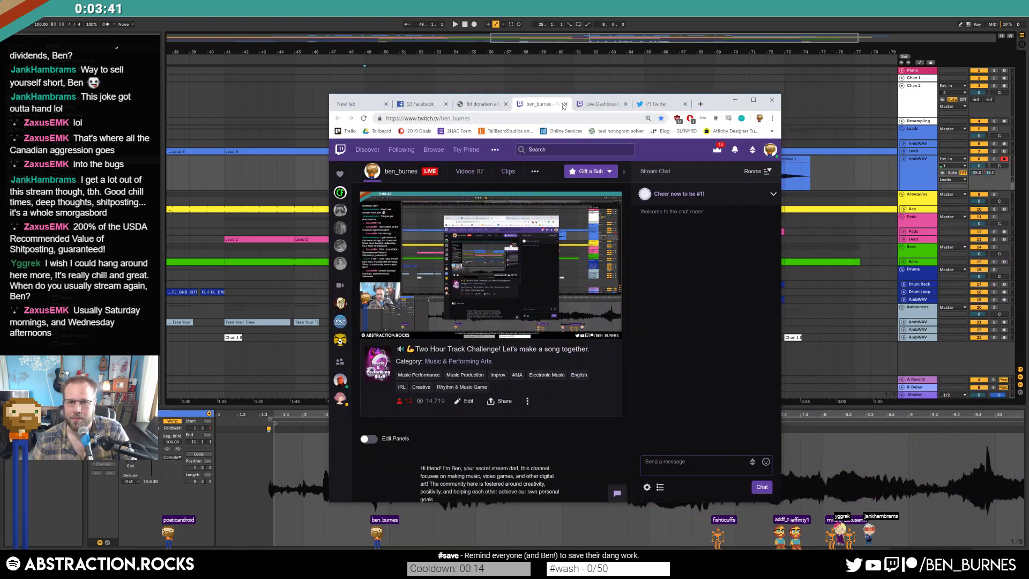
click(566, 104)
click(735, 100)
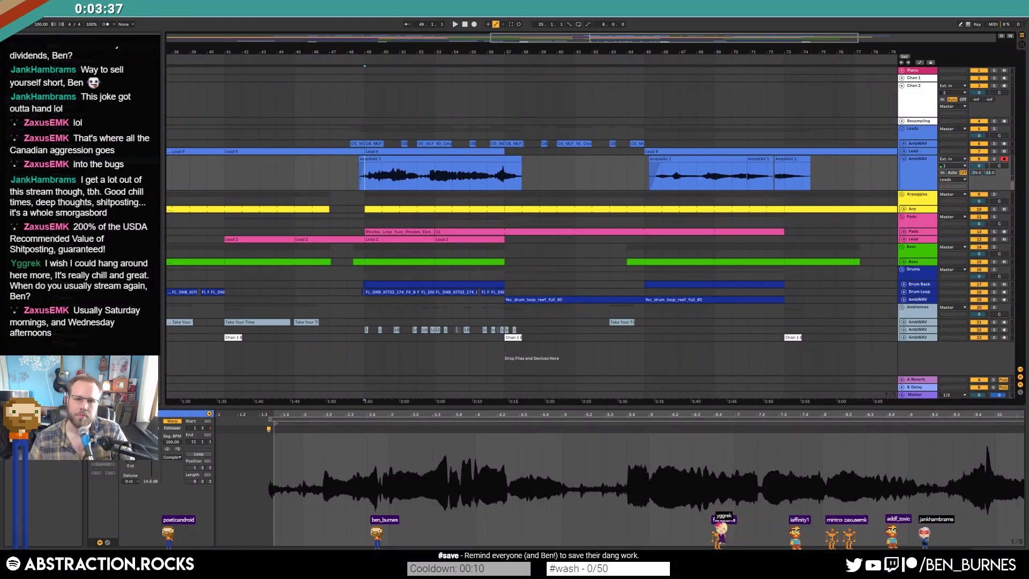
- Add a fade-out to the end of the recorded clip starting at bar 57, and play from about bar 47
click(352, 176)
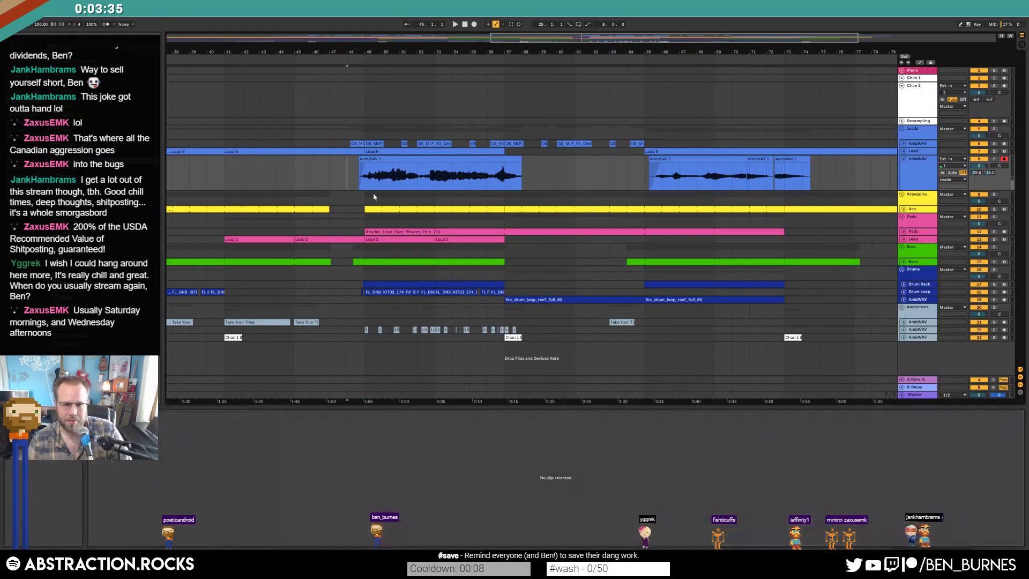
key(minus)
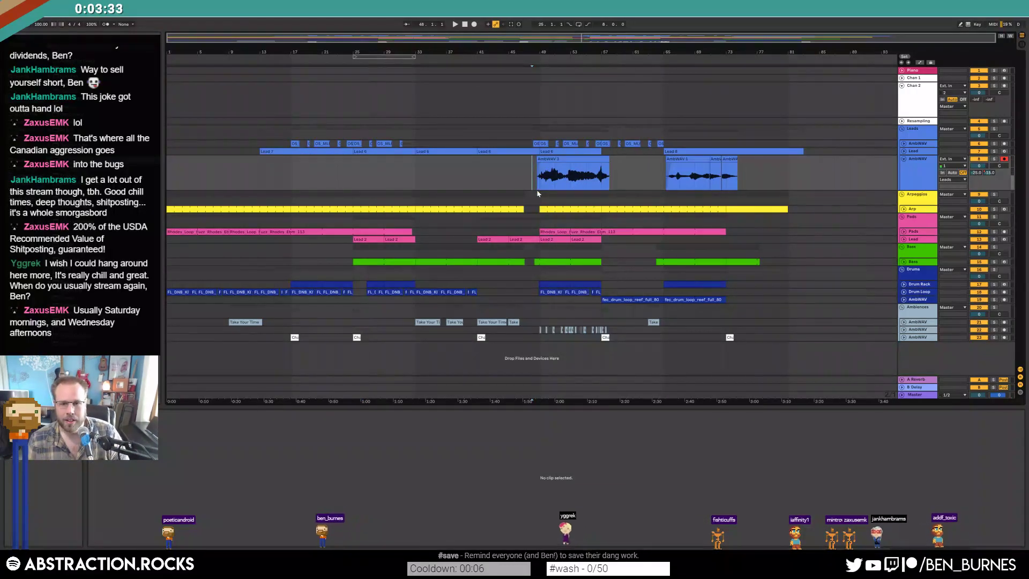
drag(609, 167, 602, 165)
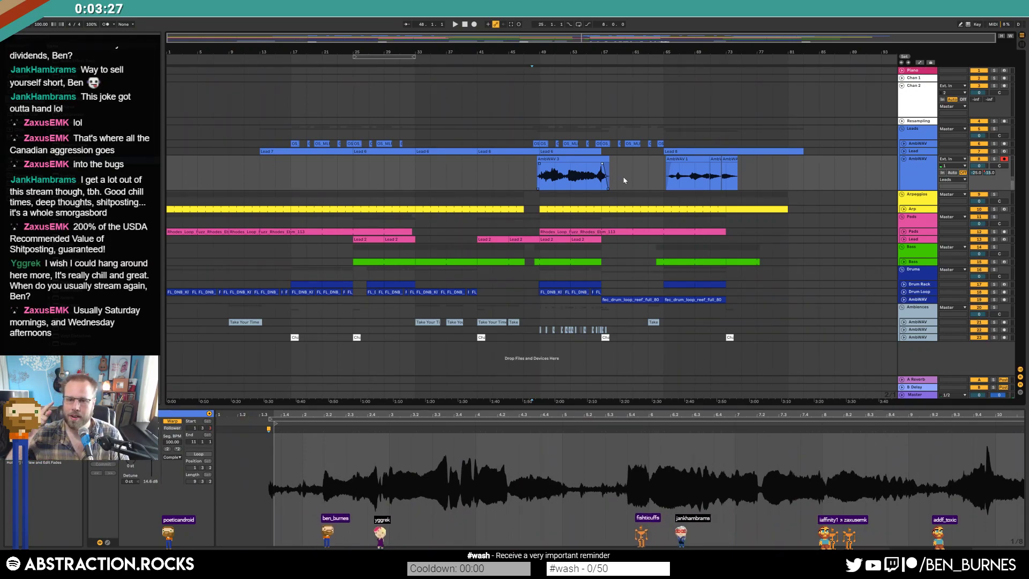
click(583, 157)
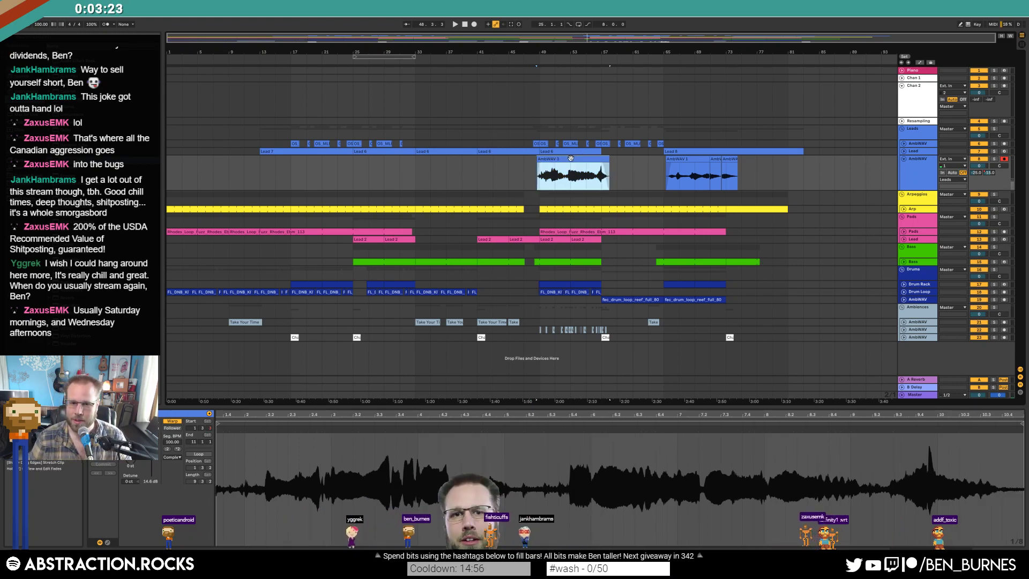
click(522, 177)
key(space)
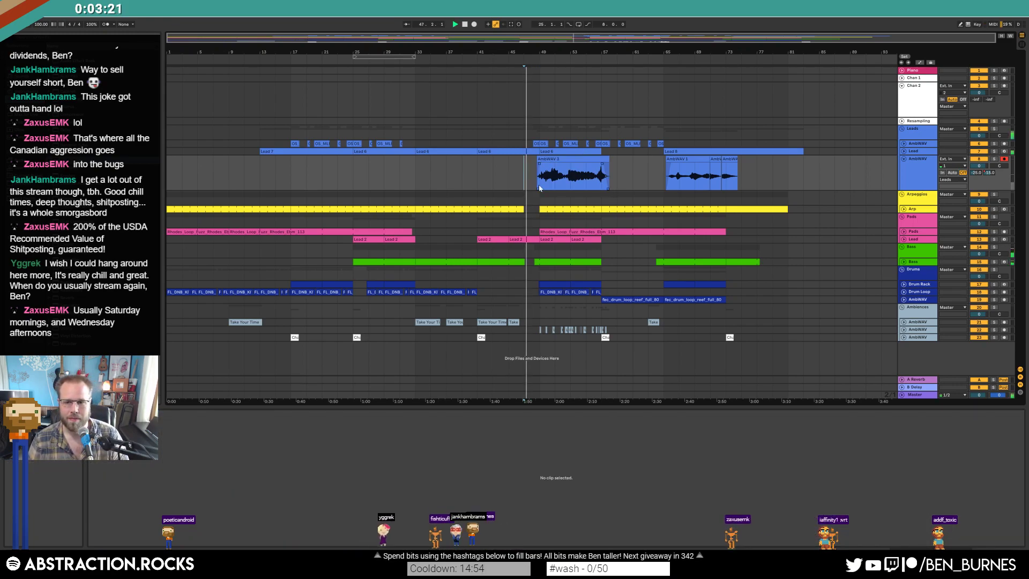
- Fold the lower AmbWAV lead track and select the chopped loop clips in Ambiences from bar 49 to about 57
click(903, 159)
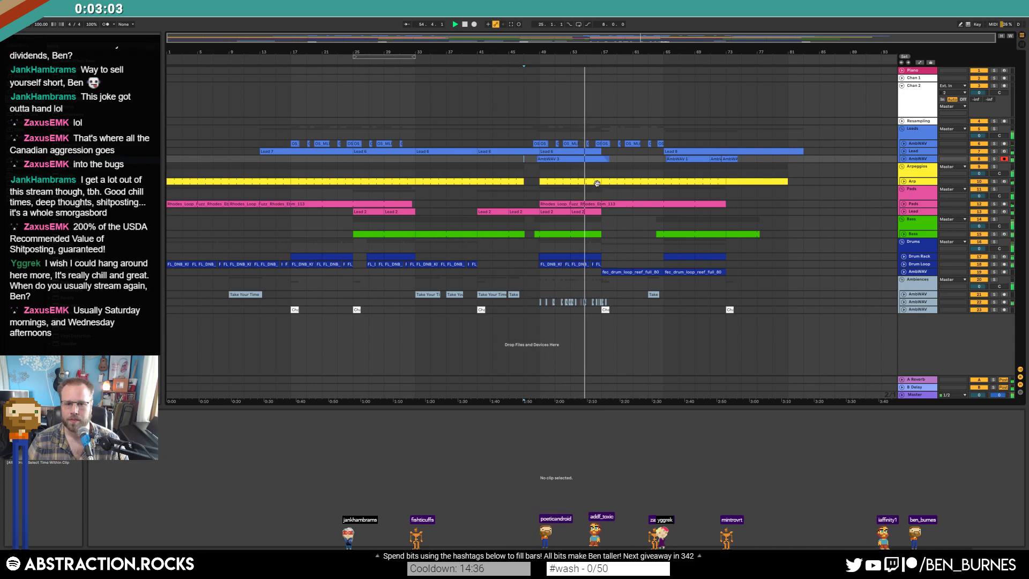
click(540, 302)
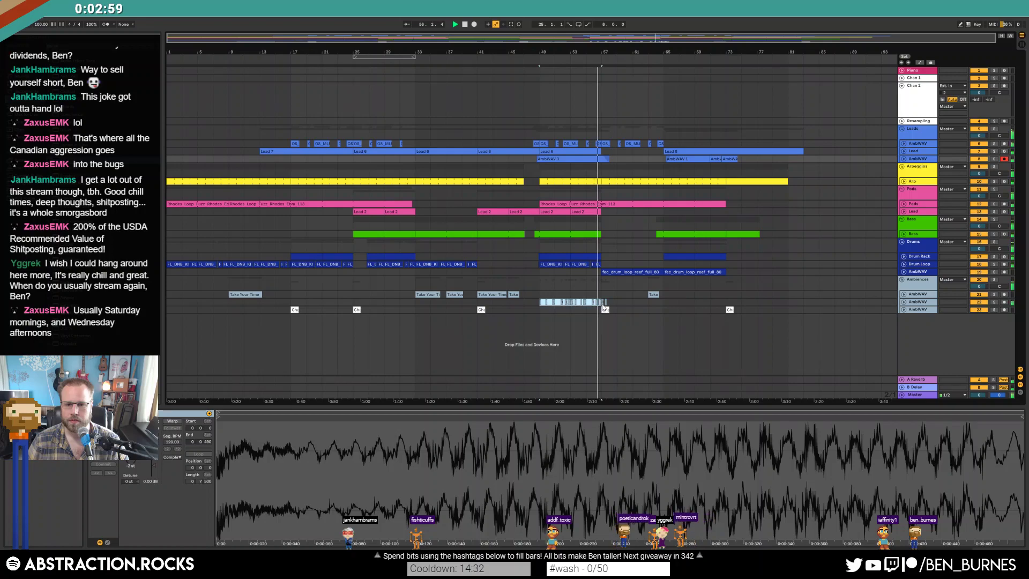
shift+click(602, 303)
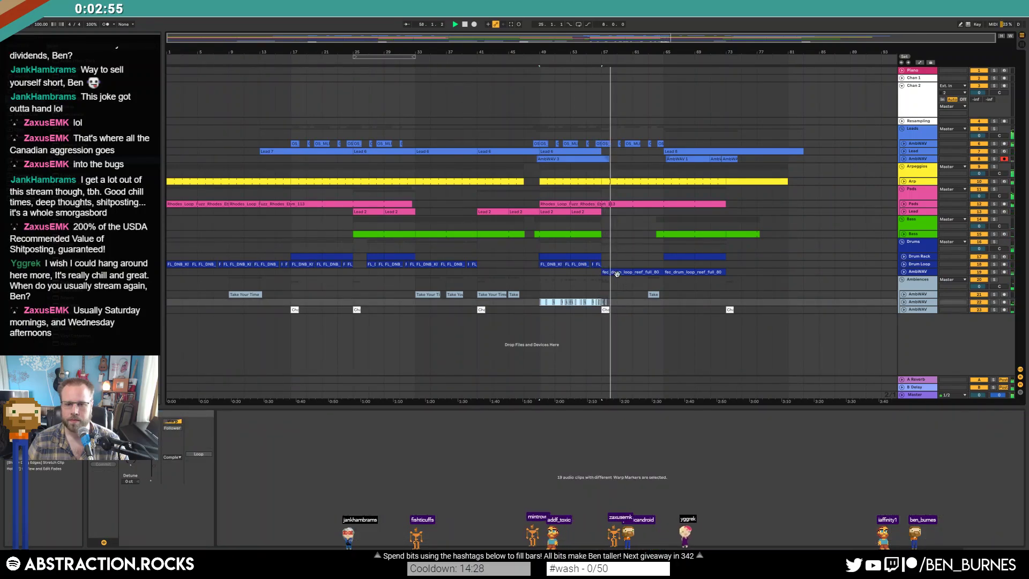
- Select the drum loop clip at bar 57, unfold Drum Rack, and show the device chain of the Drums group's AmbWAV track
click(617, 273)
scroll(619, 272, up, 5)
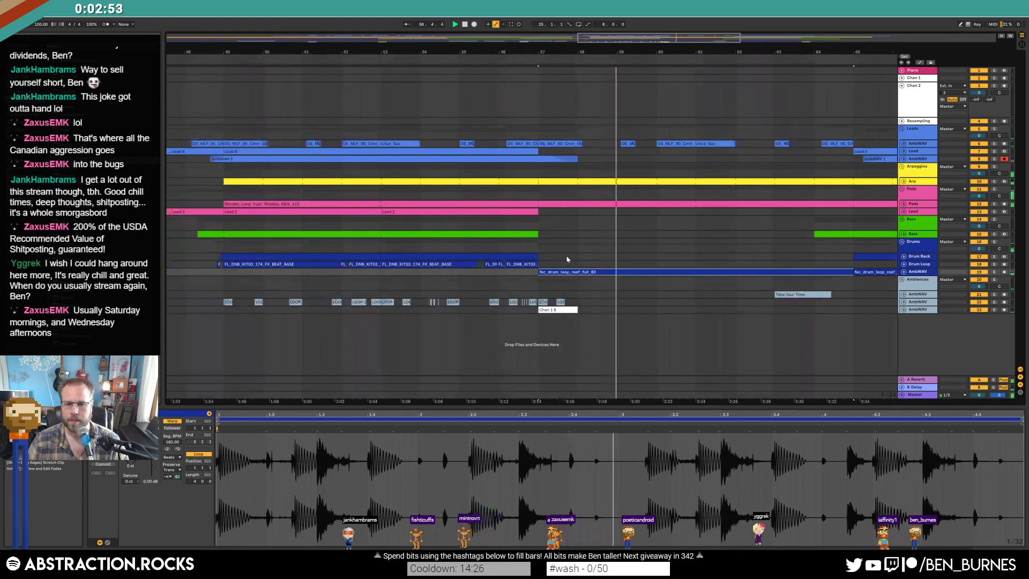
scroll(598, 263, up, 1)
drag(599, 52, 406, 52)
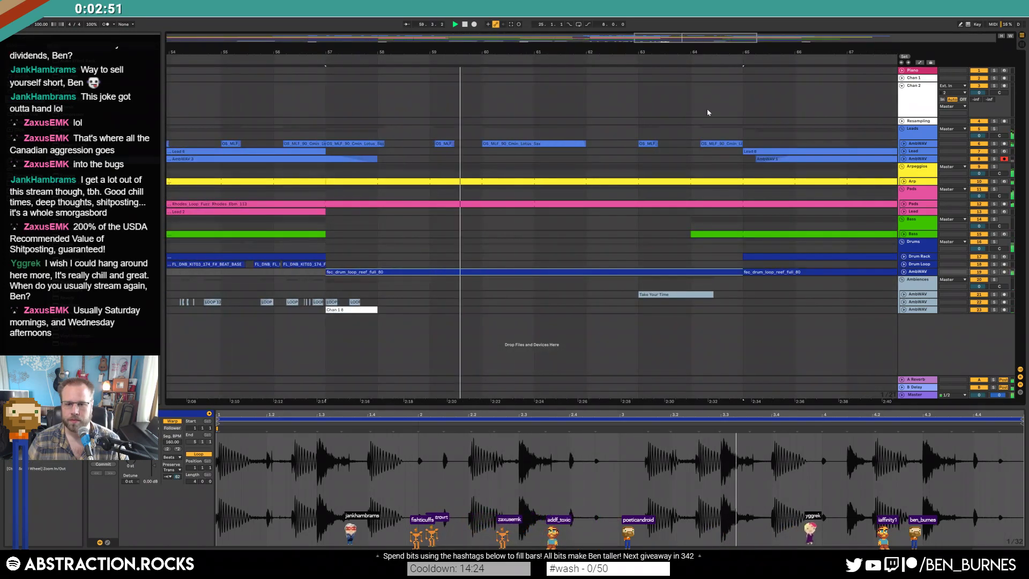
click(904, 256)
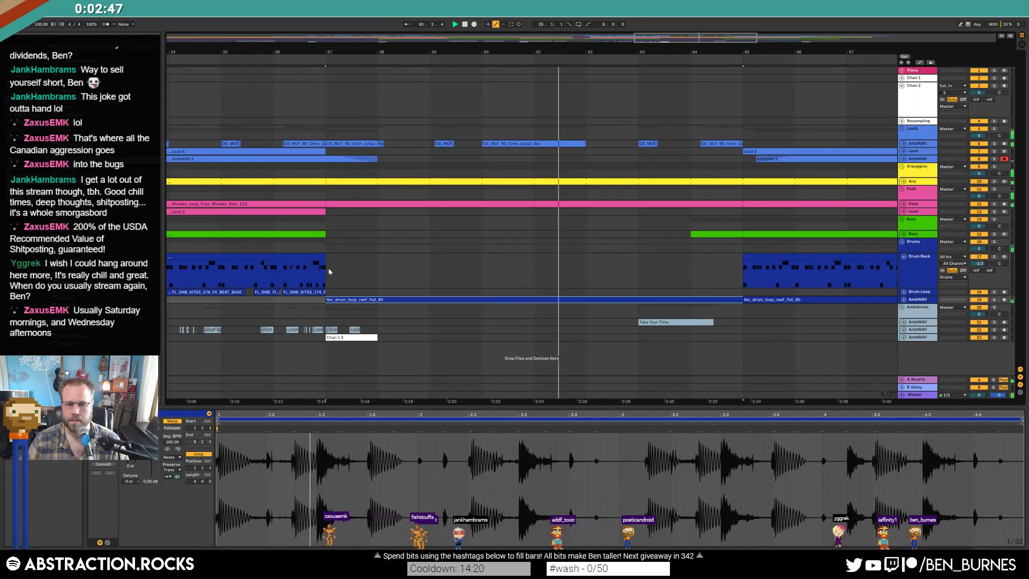
double_click(917, 299)
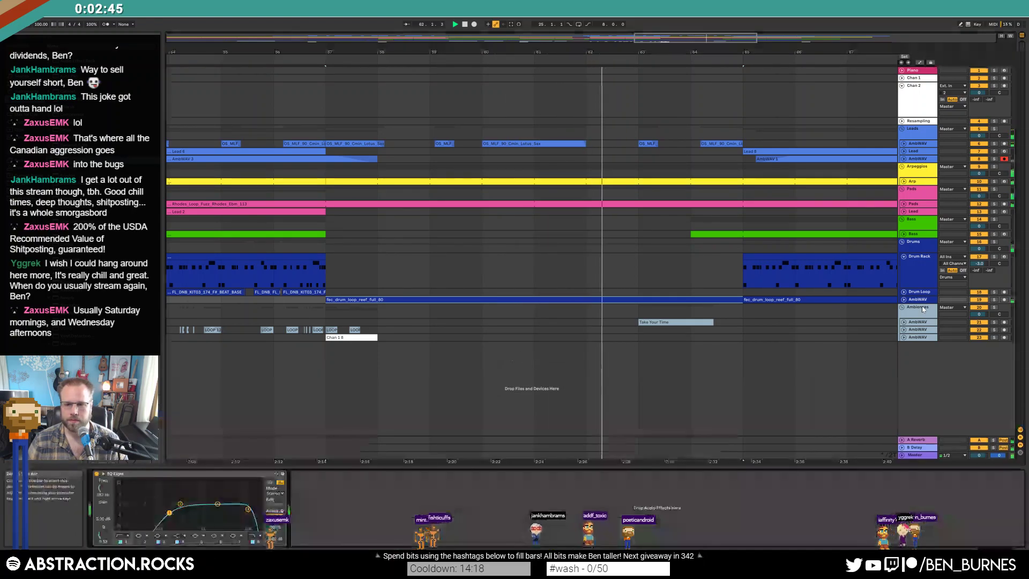
- Stop playback, add a Delay after EQ Eight on the Drums group's AmbWAV track, and set its filter frequency to 1.29 kHz
key(space)
drag(70, 130, 406, 536)
mouse_move(379, 485)
mouse_down()
mouse_move(397, 501)
mouse_move(381, 504)
mouse_up()
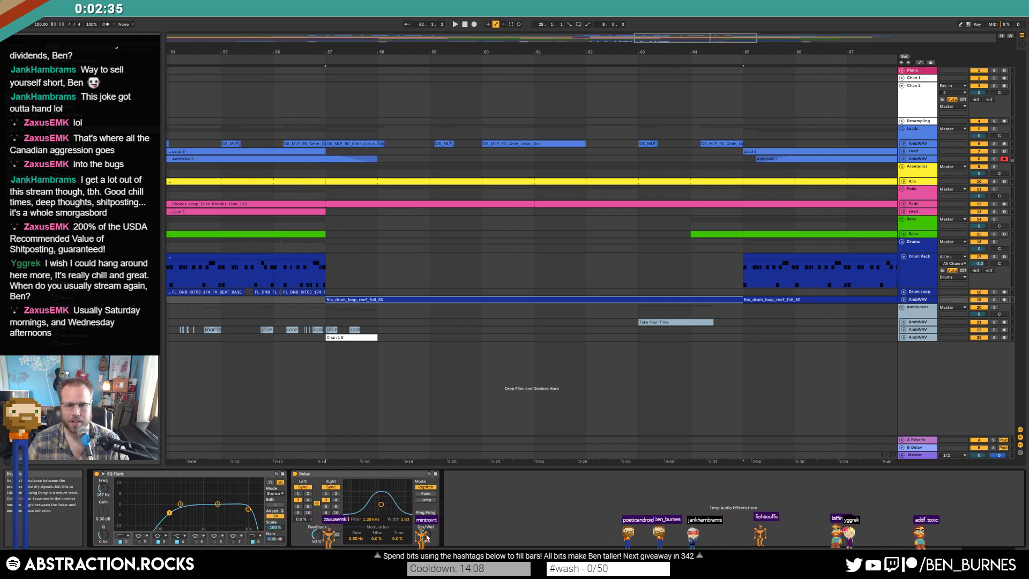
- Unfold the Drums group's AmbWAV track, play from bar 57, and adjust the Delay filter to about 1.12 kHz
click(903, 299)
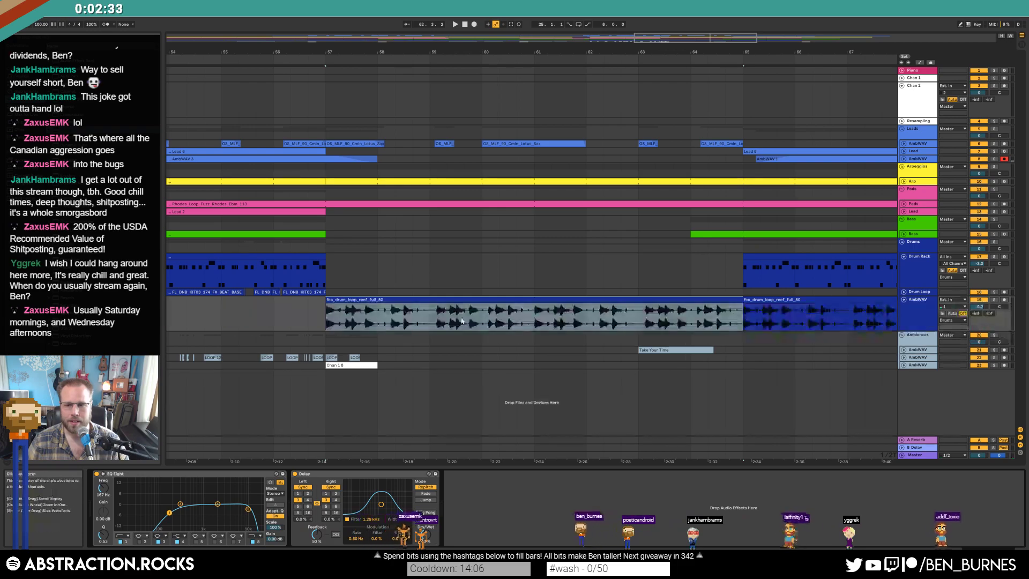
click(356, 321)
key(space)
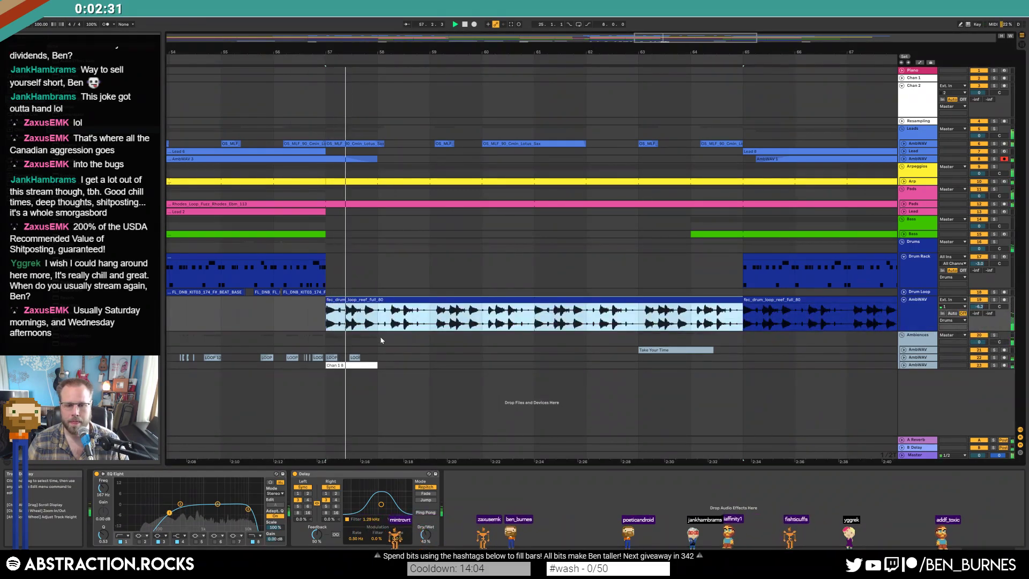
click(378, 507)
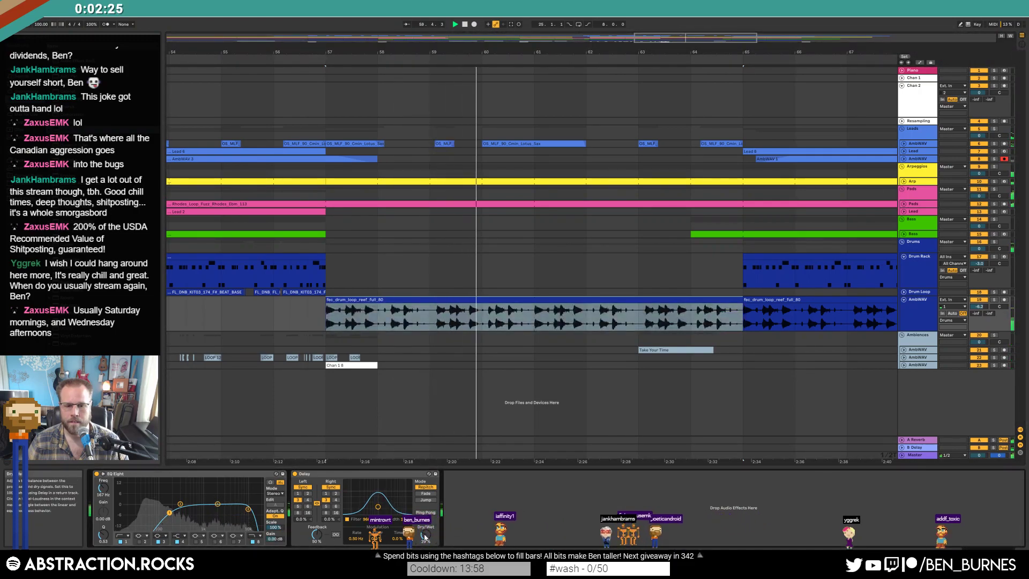
drag(378, 507, 380, 507)
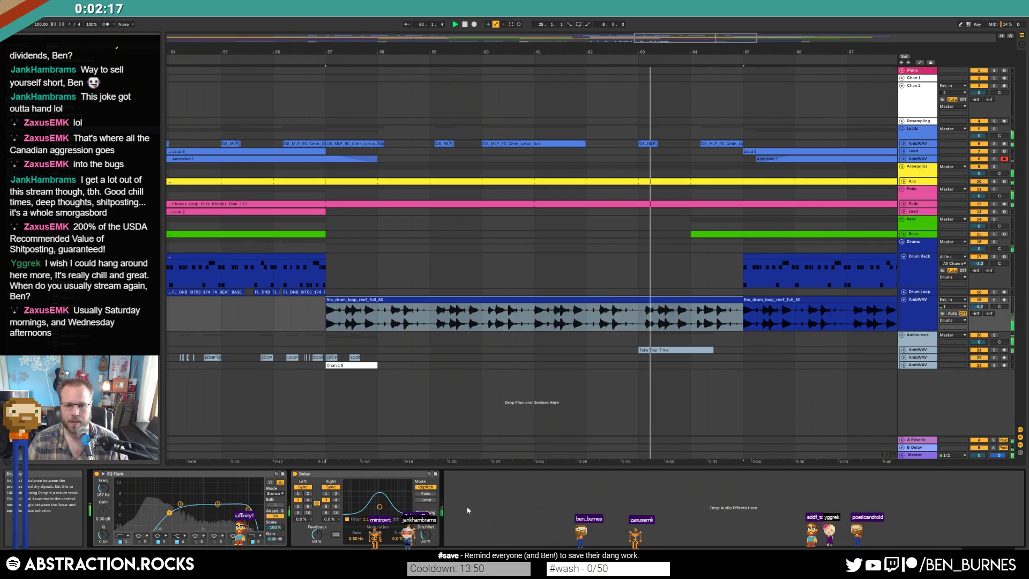
- Automate the Delay's Dry/Wet on the AmbWAV drum track so it drops to the minimum at bar 65
key(a)
click(743, 323)
drag(749, 323, 744, 331)
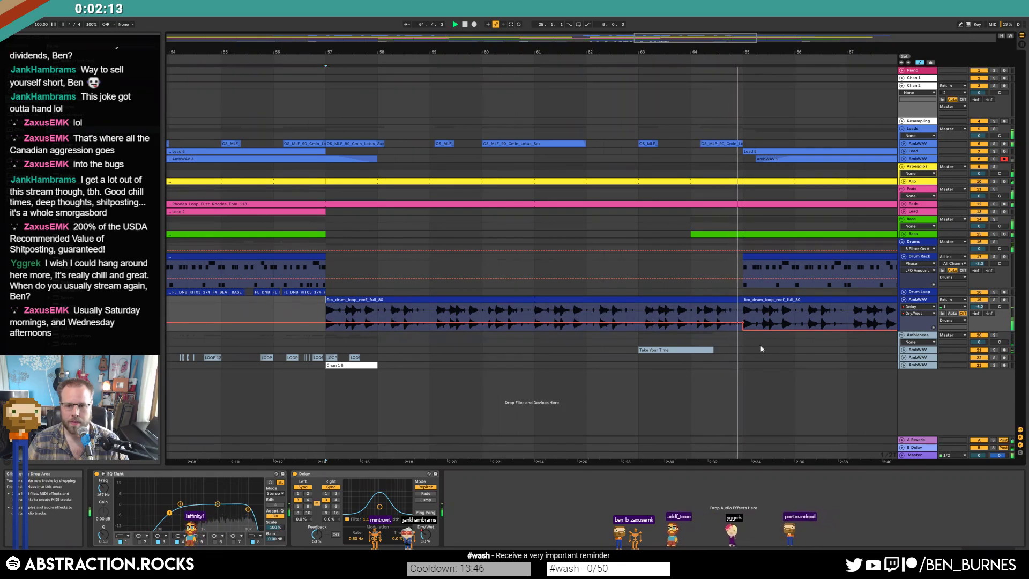
- Unfold the Arp track, examine the notes of its clip around bar 65, and fold the track again
drag(717, 40, 717, 16)
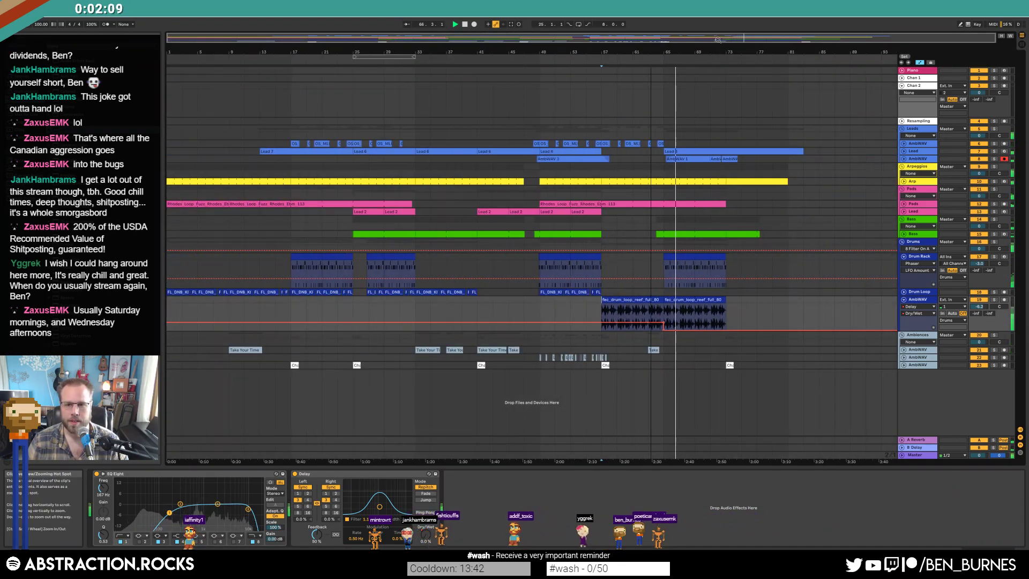
click(707, 181)
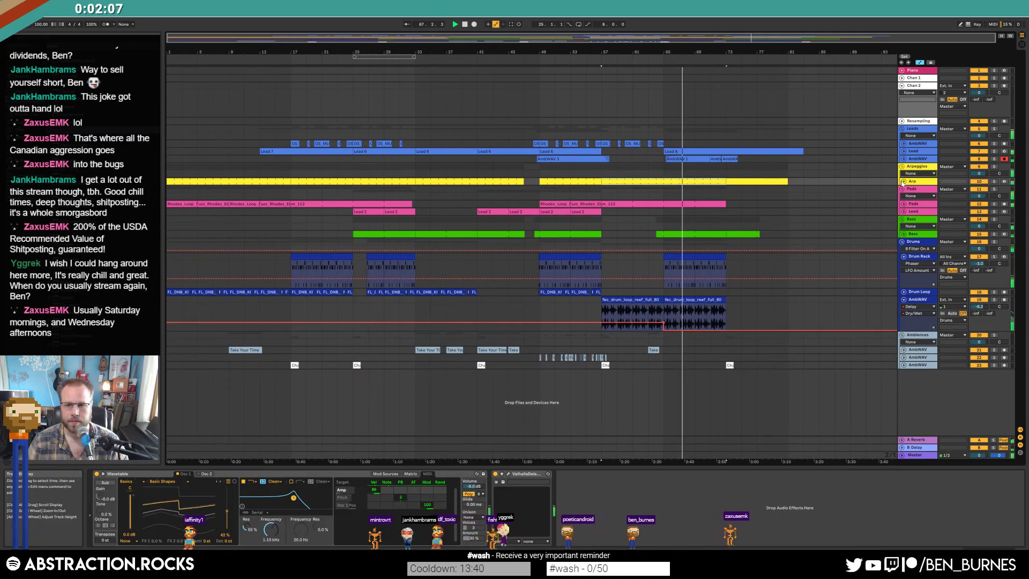
click(903, 181)
double_click(667, 180)
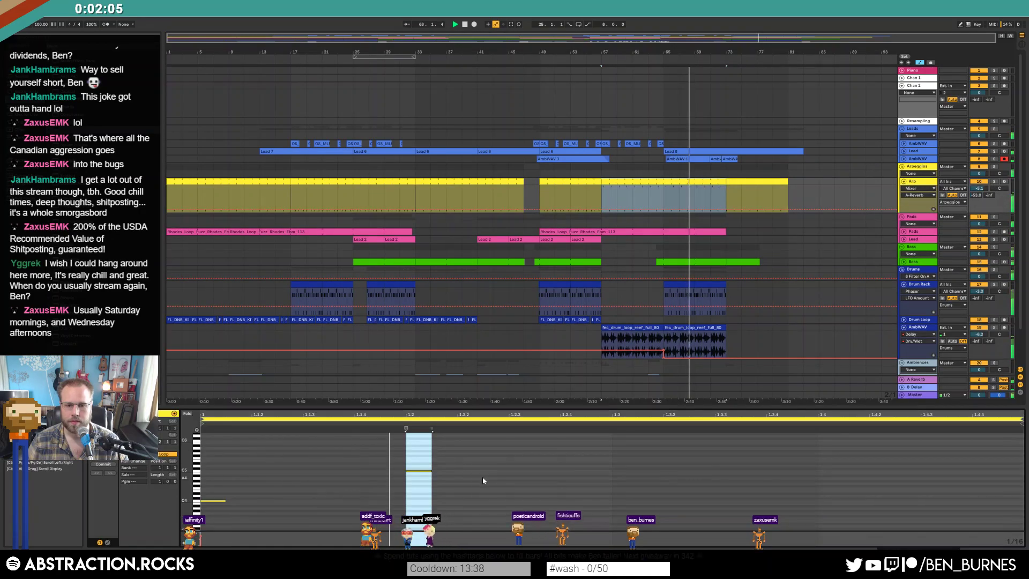
click(459, 473)
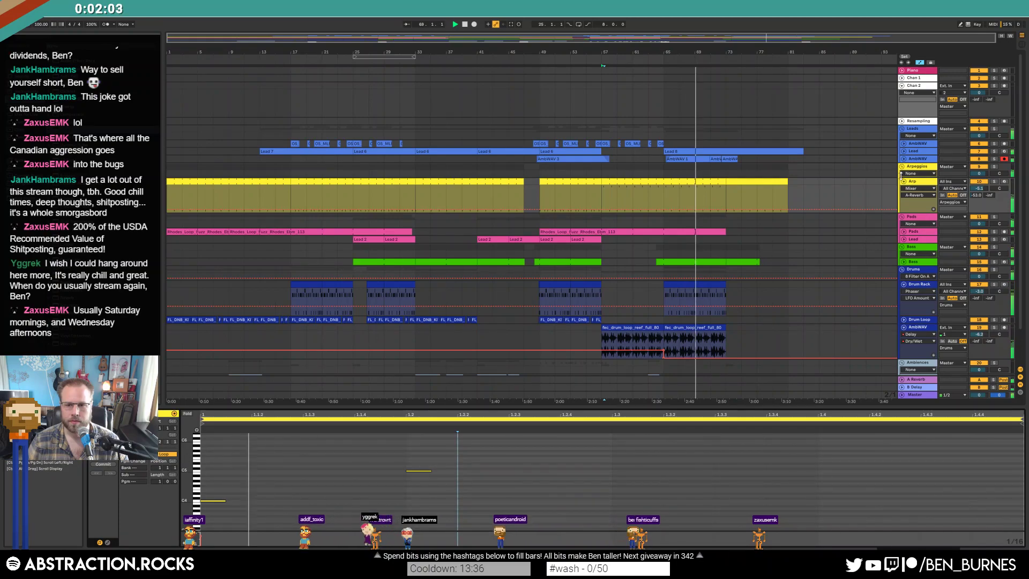
click(905, 183)
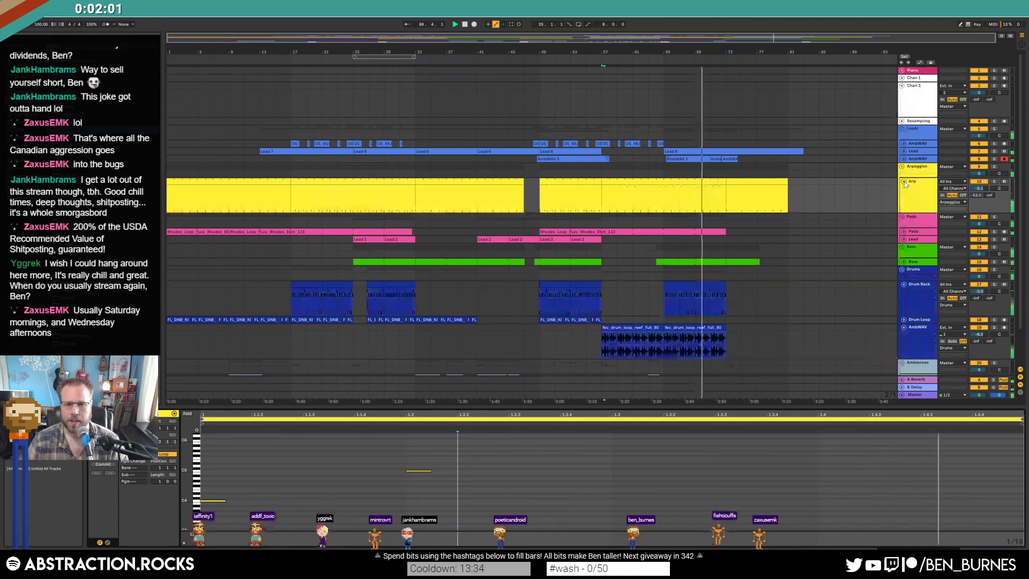
click(904, 182)
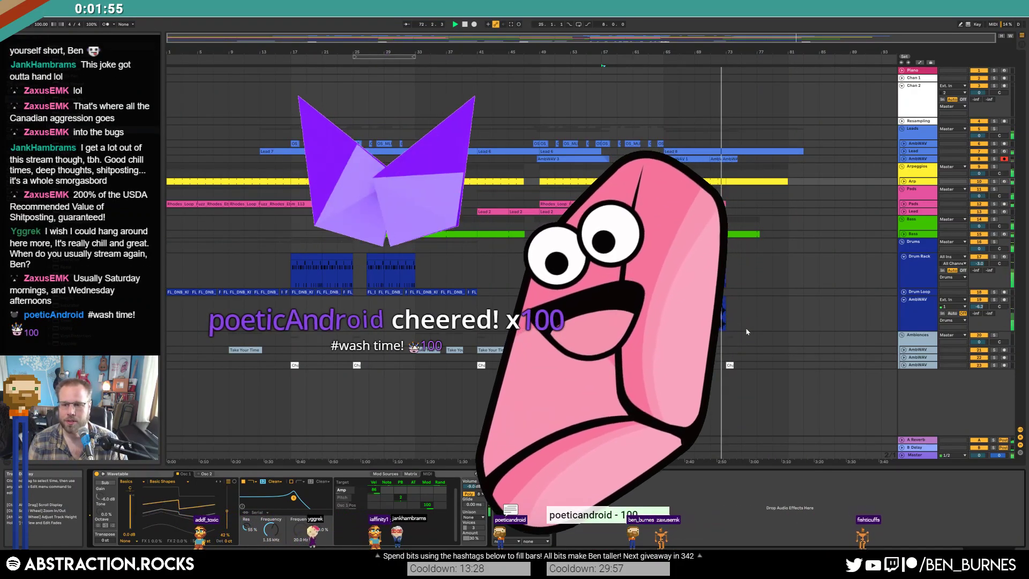
- Raise the Delay's Dry/Wet automation at bar 73 near the end of the second AmbWAV drum loop
scroll(742, 314, up, 3)
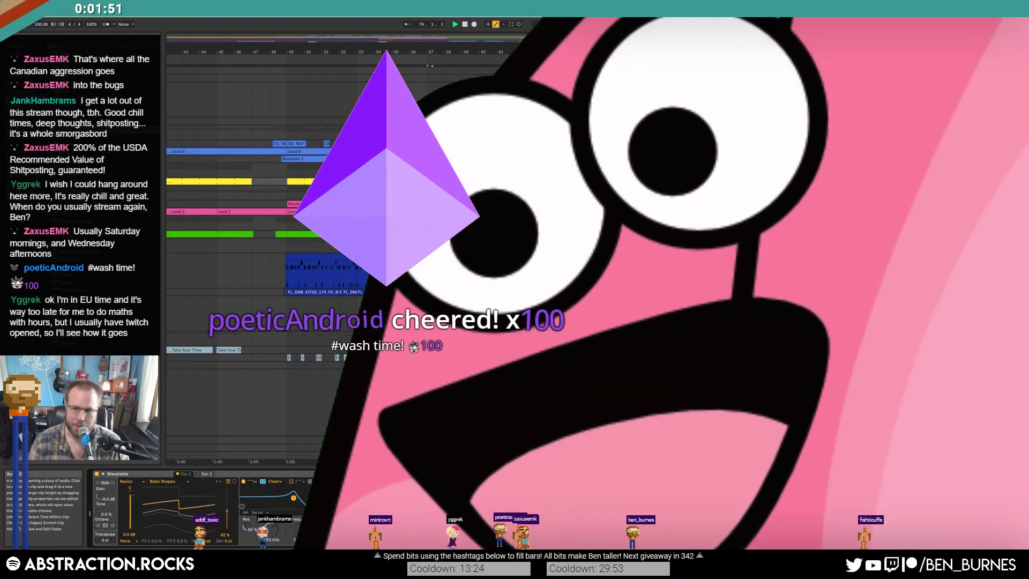
click(723, 300)
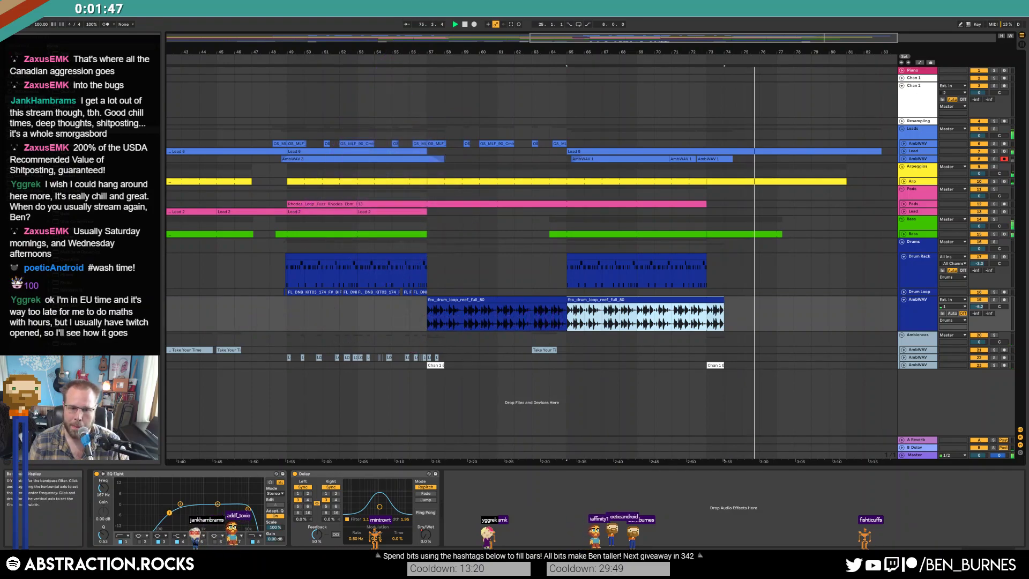
key(a)
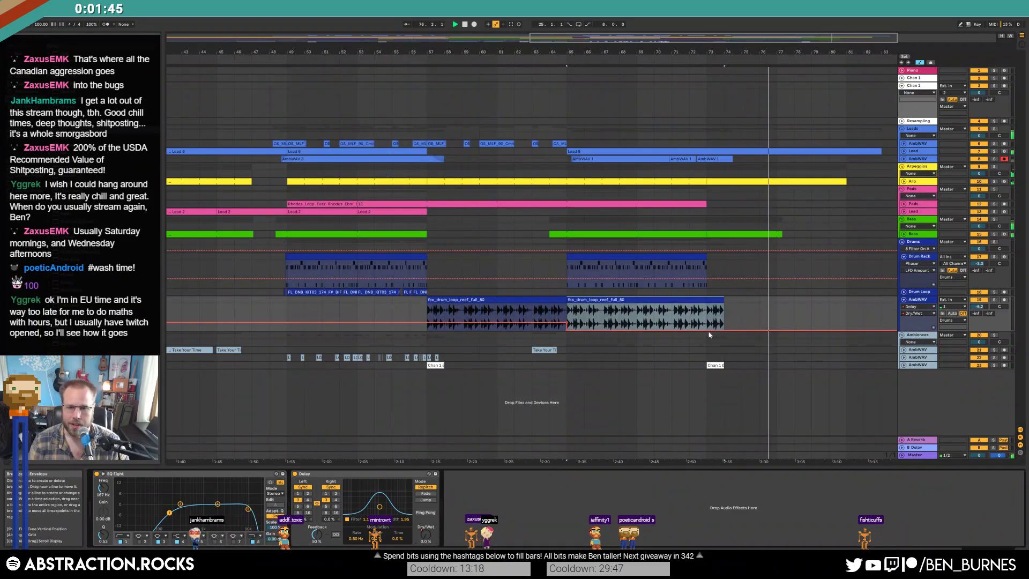
drag(709, 330, 707, 321)
- Make the Dry/Wet automation ramp up from bar 73 to 73.2, and shorten the drum loop clip to end at 73.4
scroll(715, 316, up, 5)
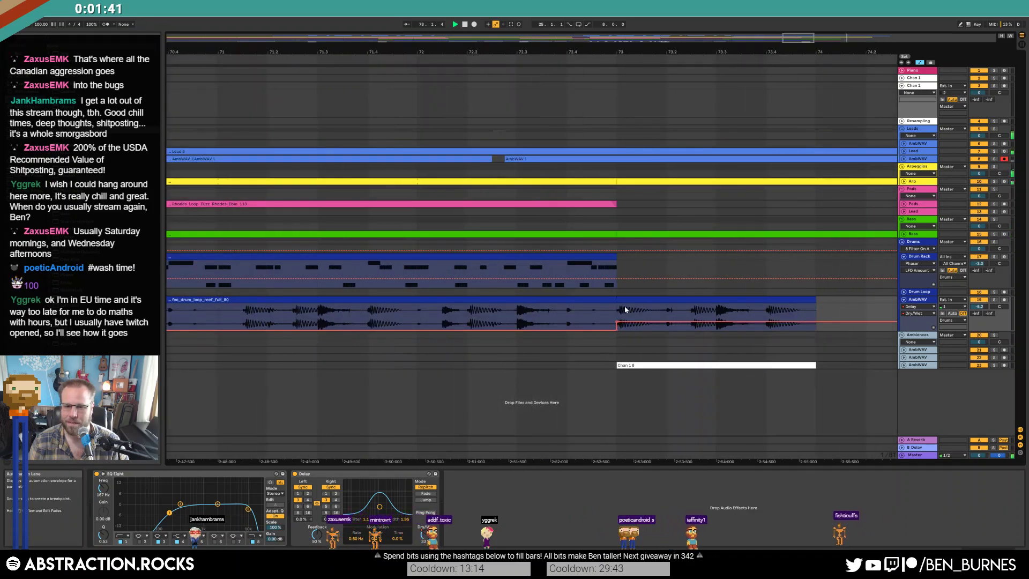
drag(625, 309, 667, 311)
key(Delete)
drag(813, 299, 763, 300)
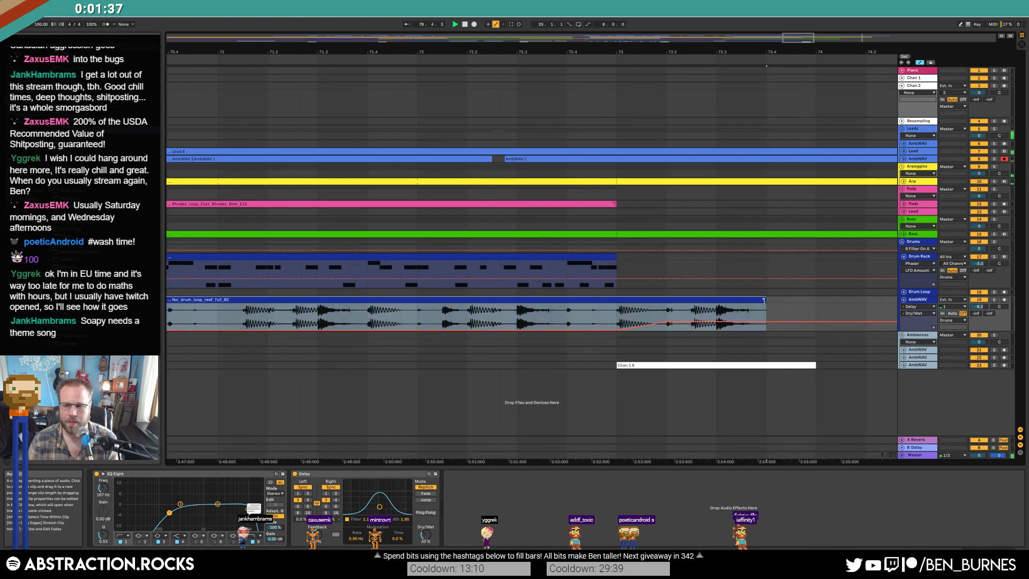
- Delete the drum loop audio from bar 73 to 73.2 on the AmbWAV track, and play from just after 72.4
key(a)
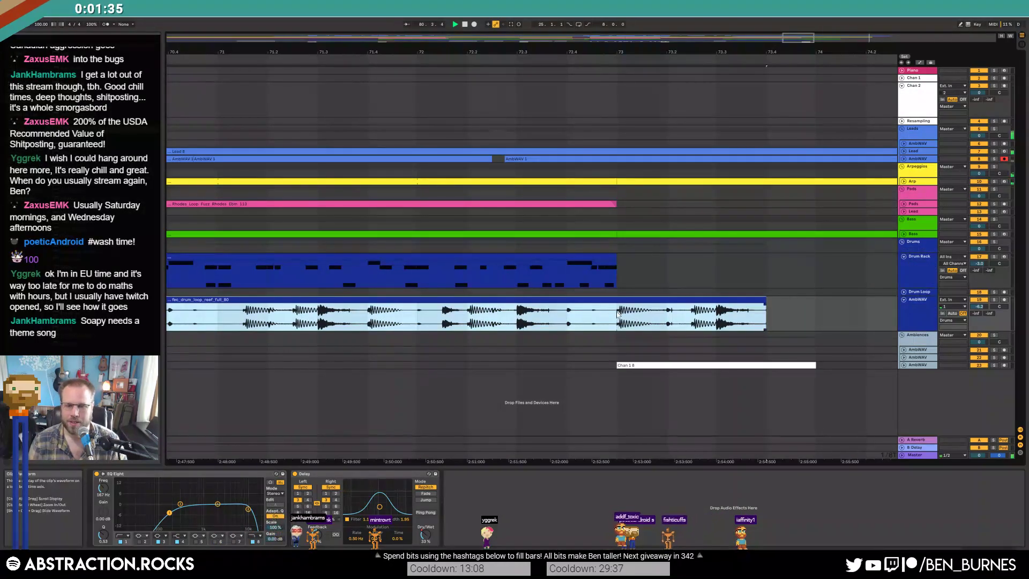
key(ctrl+z)
key(ctrl+y)
key(a)
drag(618, 314, 667, 314)
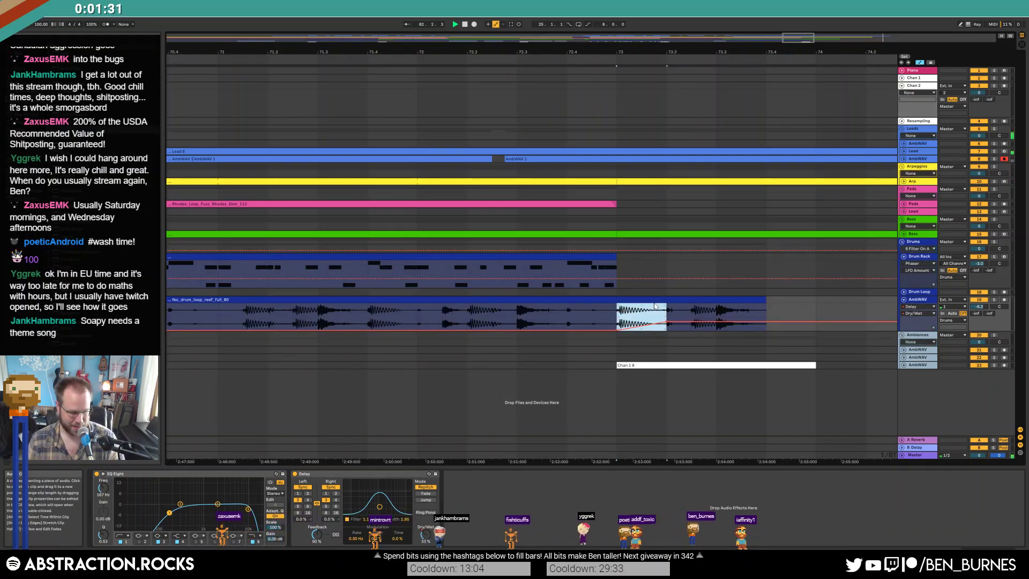
key(Delete)
key(a)
click(585, 315)
key(space)
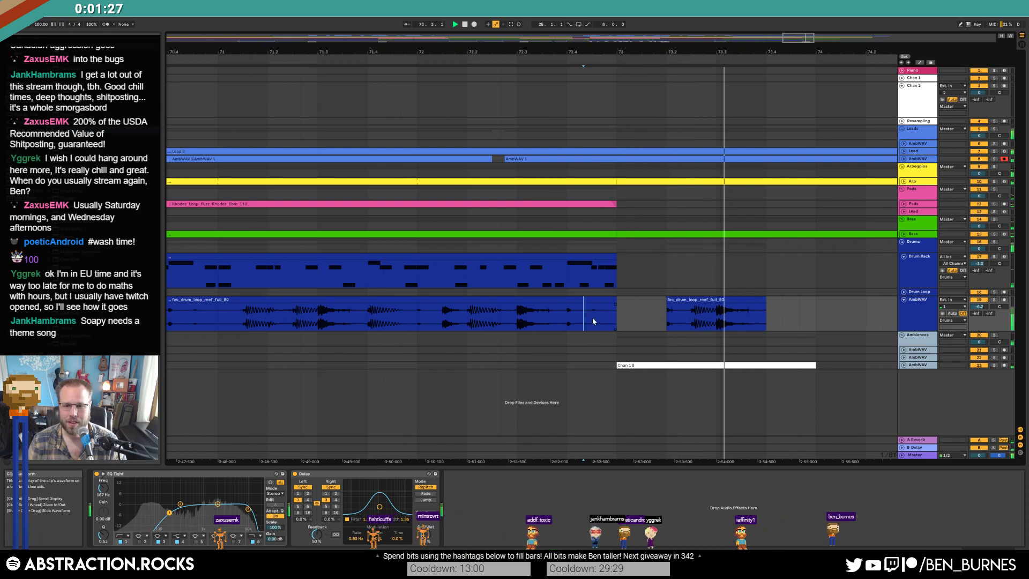
- Automate the Delay's Feedback on the AmbWAV drum track to rise at about 73.3, and play back the drum ending
click(746, 304)
key(space)
key(a)
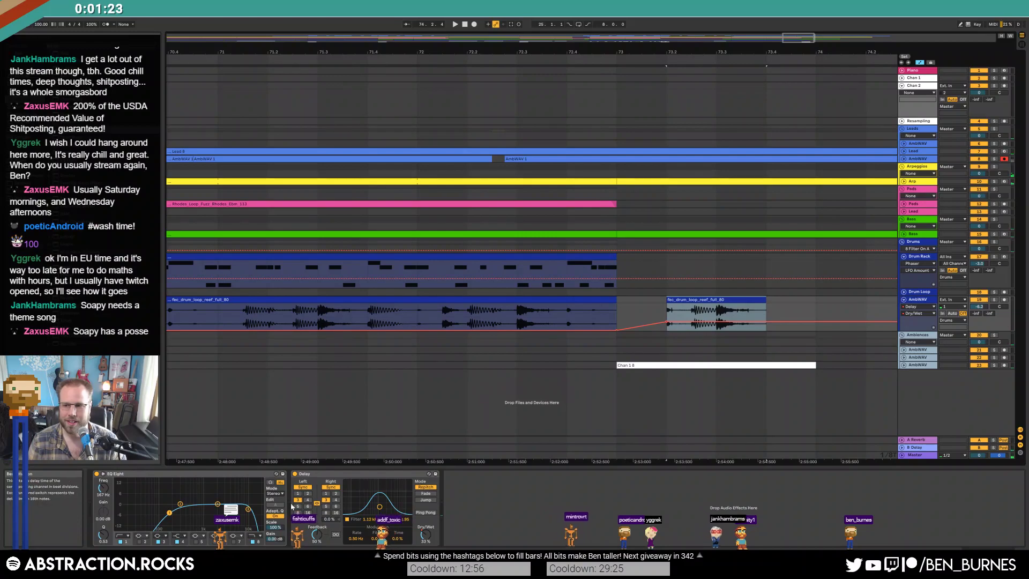
click(105, 539)
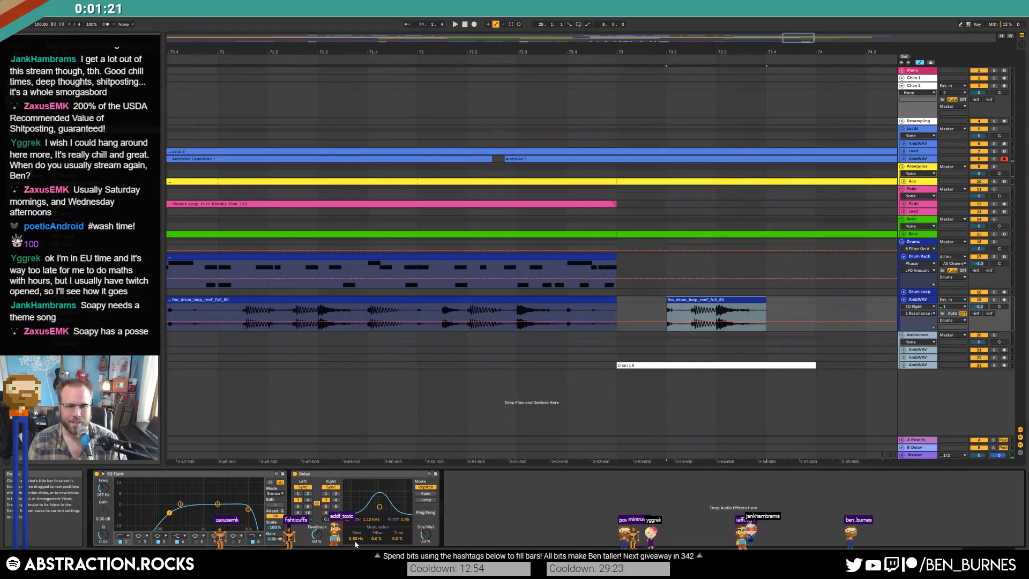
click(718, 318)
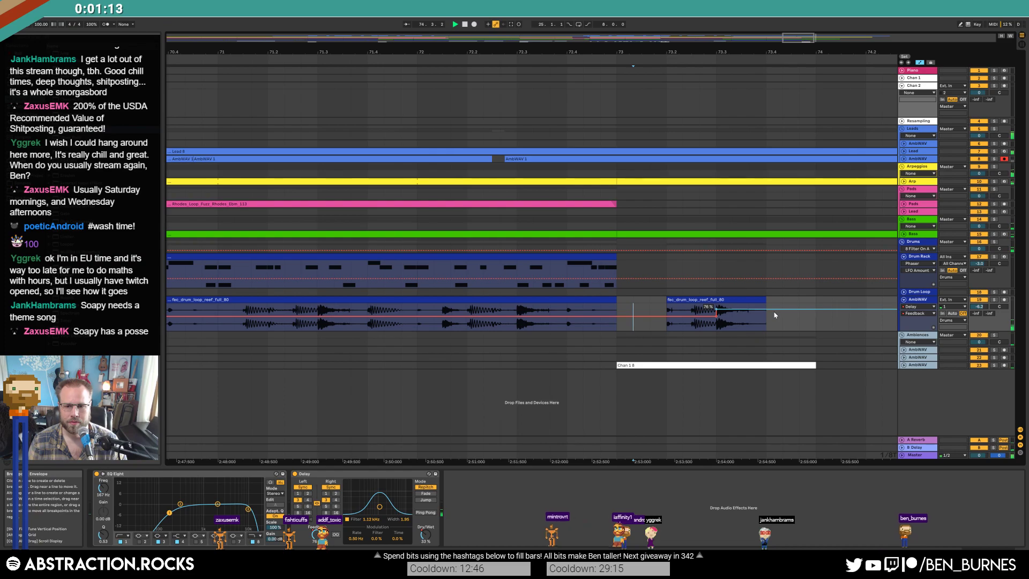
key(space)
scroll(776, 324, down, 2)
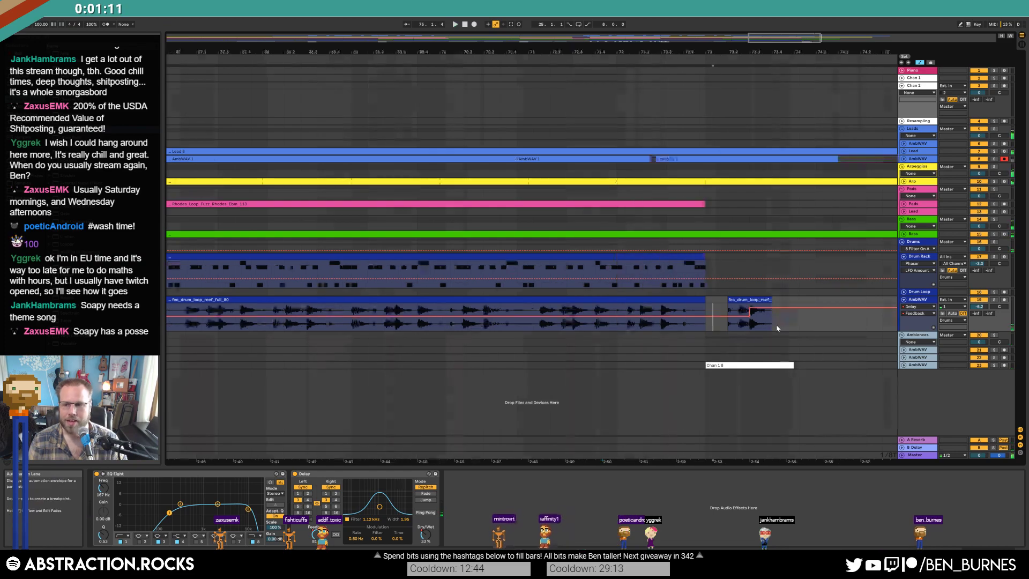
scroll(776, 347, down, 4)
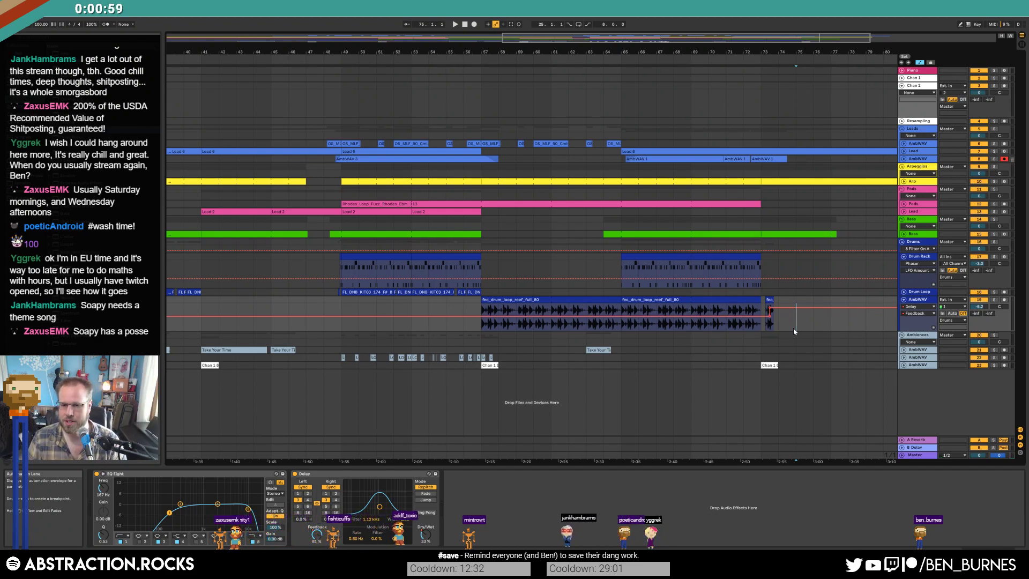
- Switch to the Samples Crate file window and open the Unity folder on Storage (D:)
key(alt+Tab)
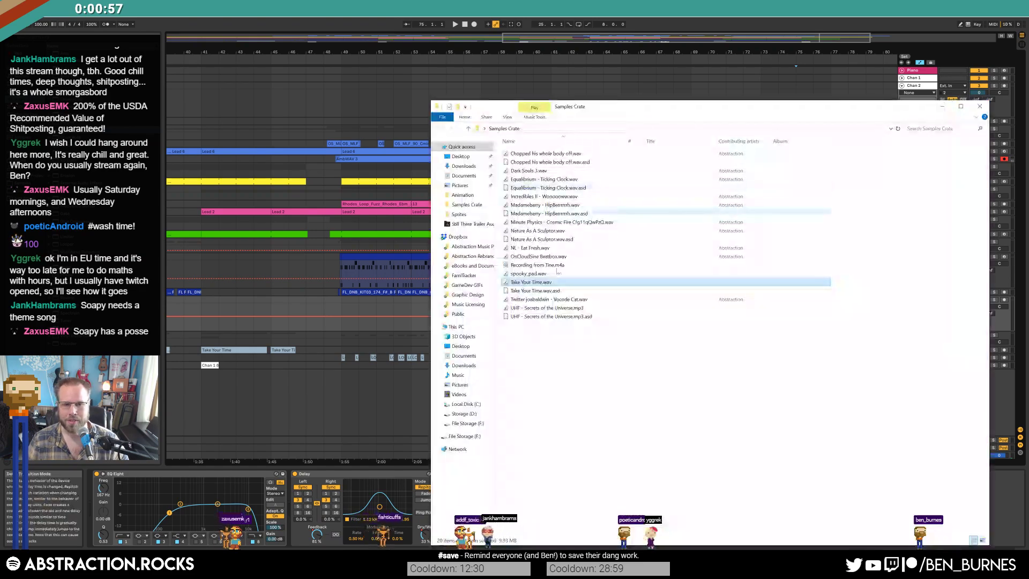
click(464, 413)
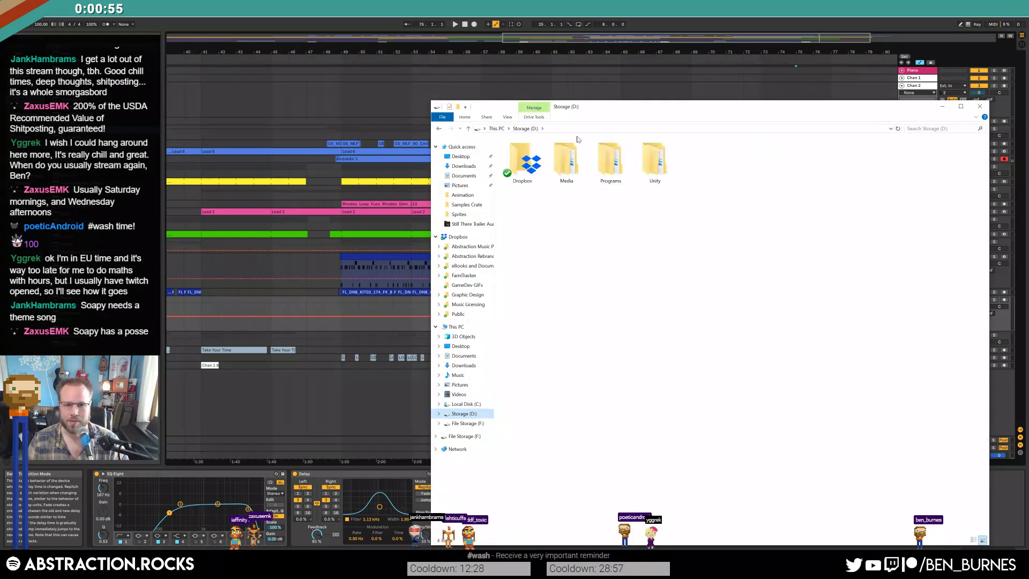
double_click(588, 183)
key(alt+Left)
double_click(655, 161)
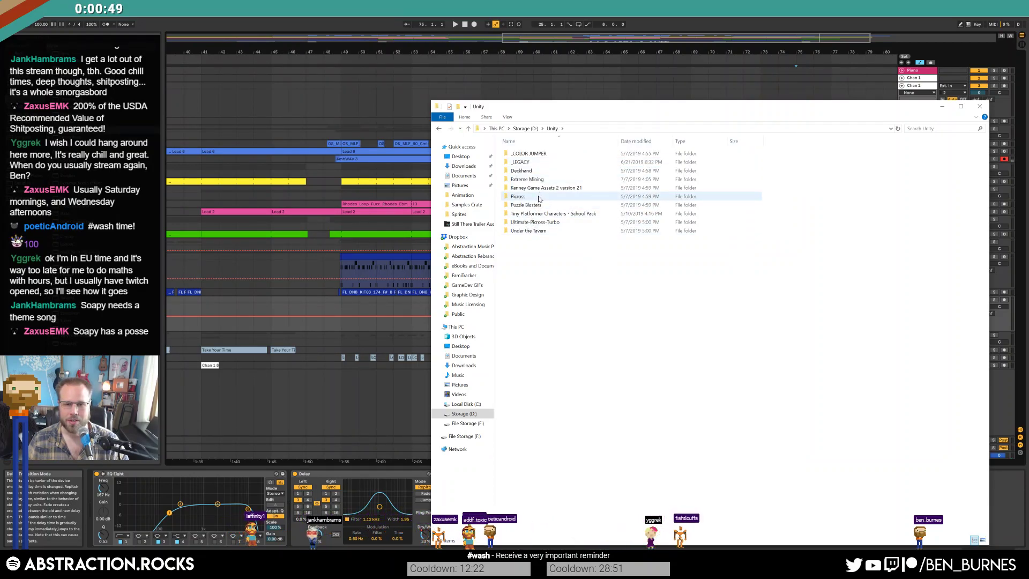
- Open the Sprites folder in Extreme Mining's Assets and open the blue block character's image for editing
click(538, 204)
double_click(539, 181)
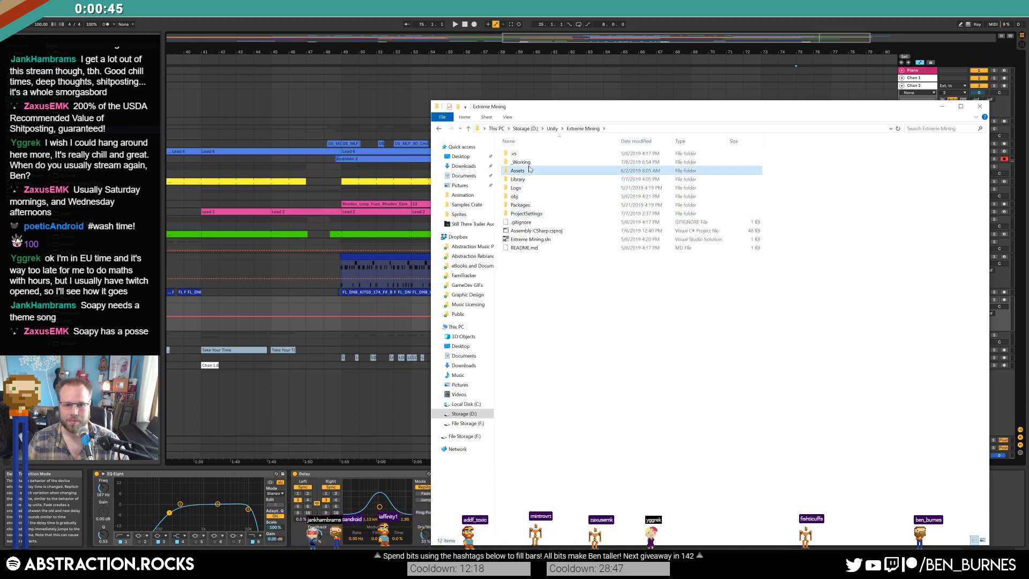
double_click(526, 171)
click(528, 231)
double_click(529, 247)
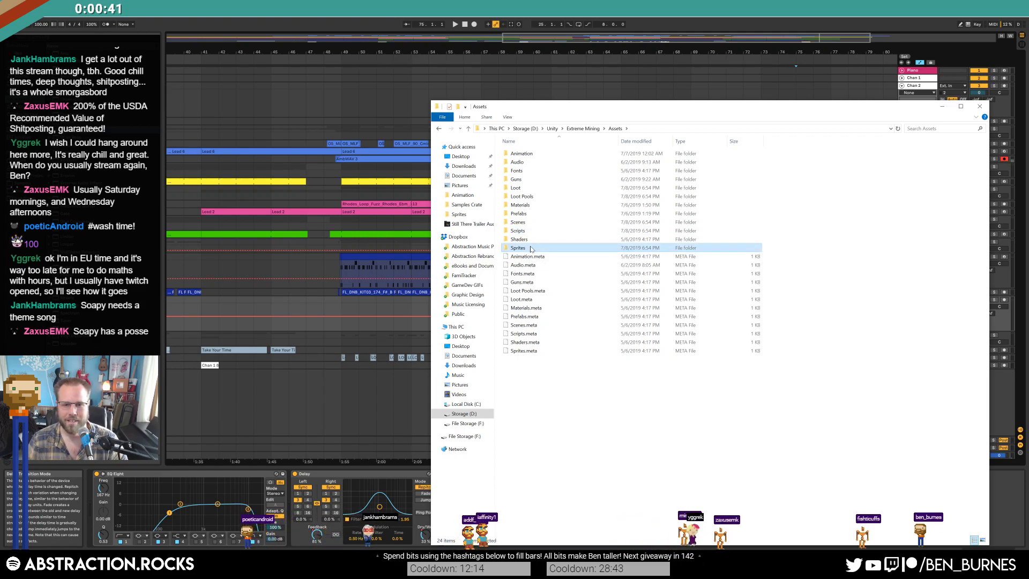
scroll(558, 332, down, 10)
double_click(552, 395)
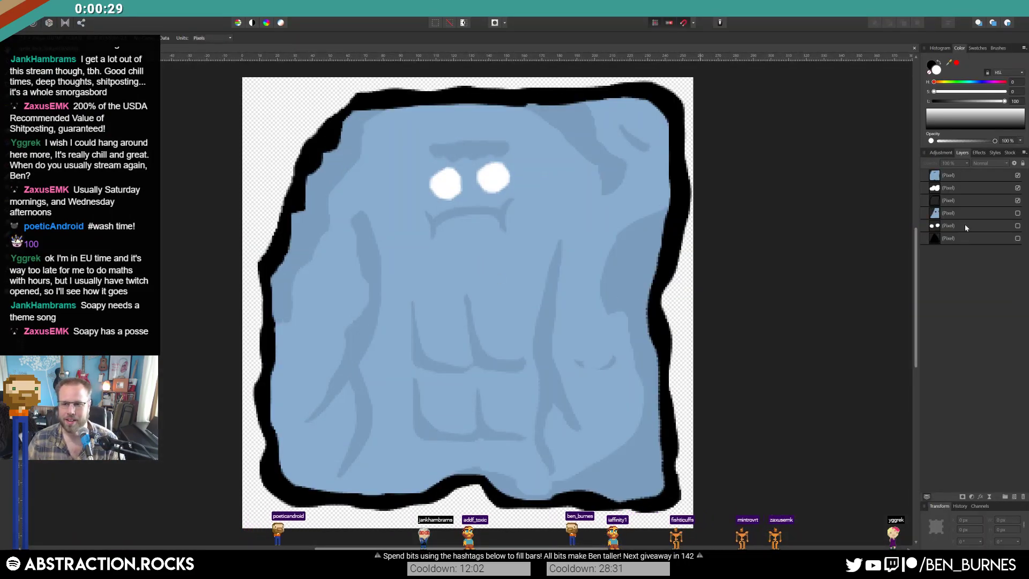
- Add a new pixel layer above the top body layer and paint black pupils on both white eyes
click(996, 175)
click(1015, 499)
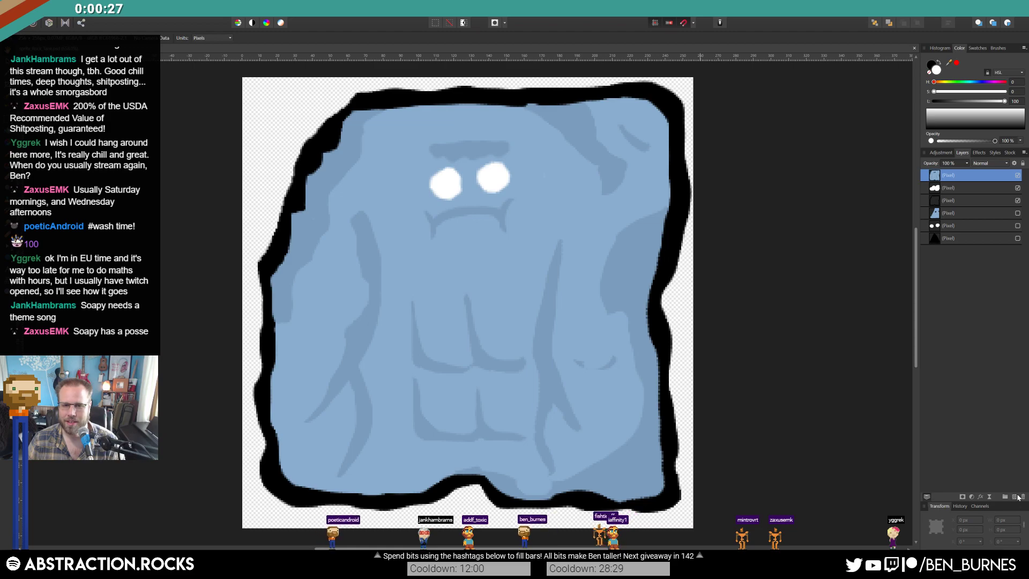
key(x)
click(453, 189)
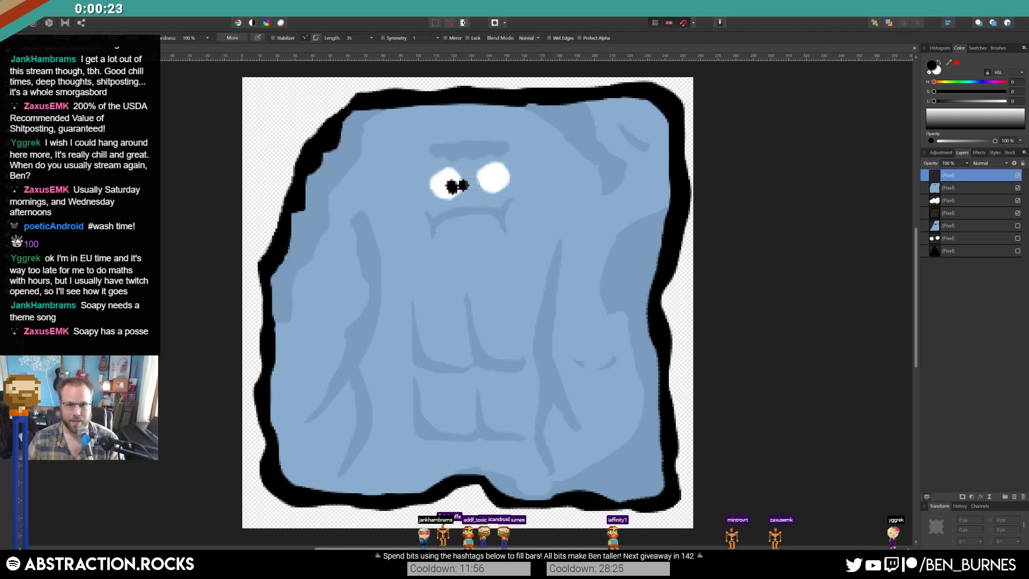
click(489, 181)
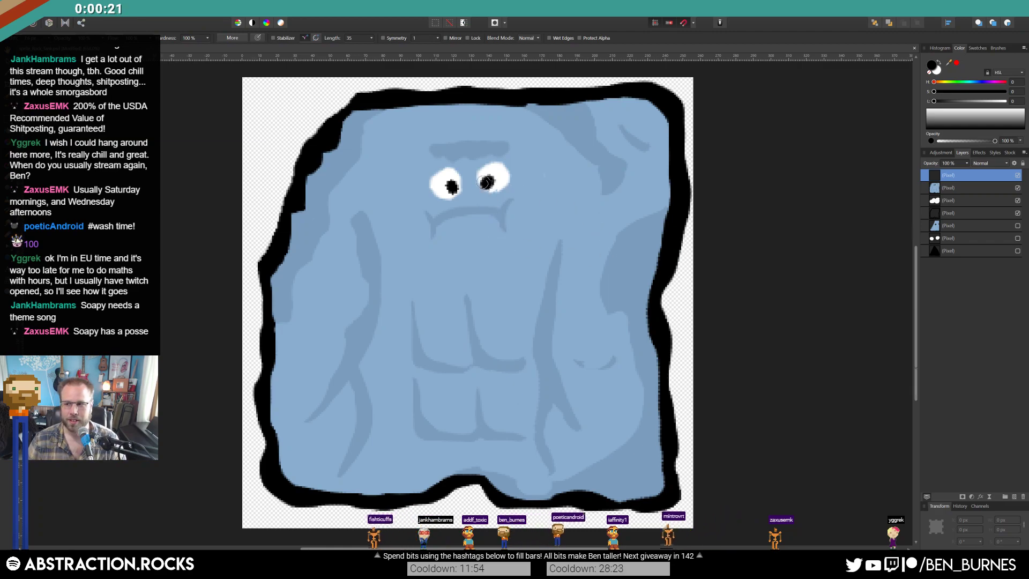
scroll(484, 183, down, 2)
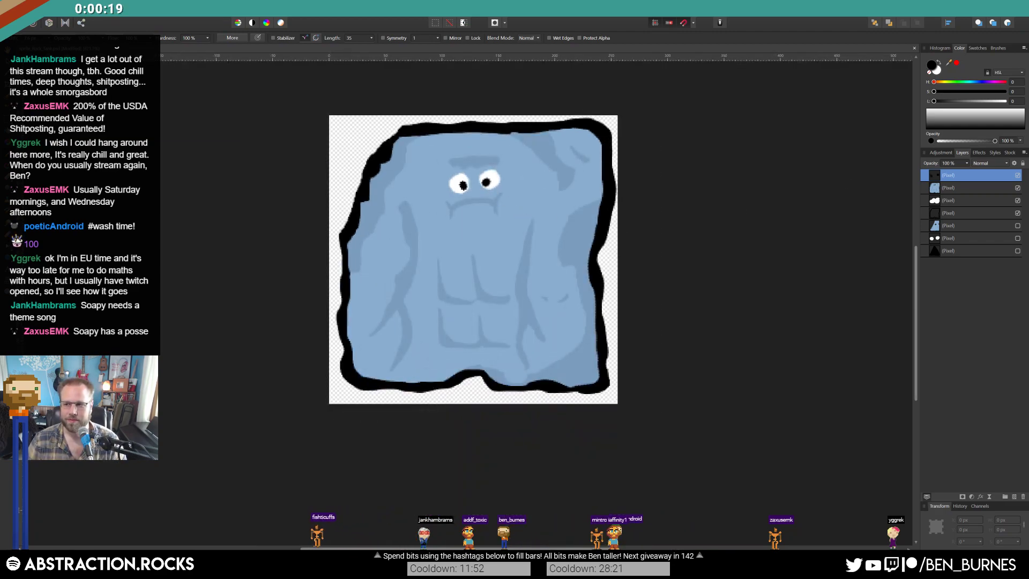
- Switch back to Ableton Live, show the whole song in the arrangement and hide the automation lanes
key(alt+Tab)
key(alt+Tab)
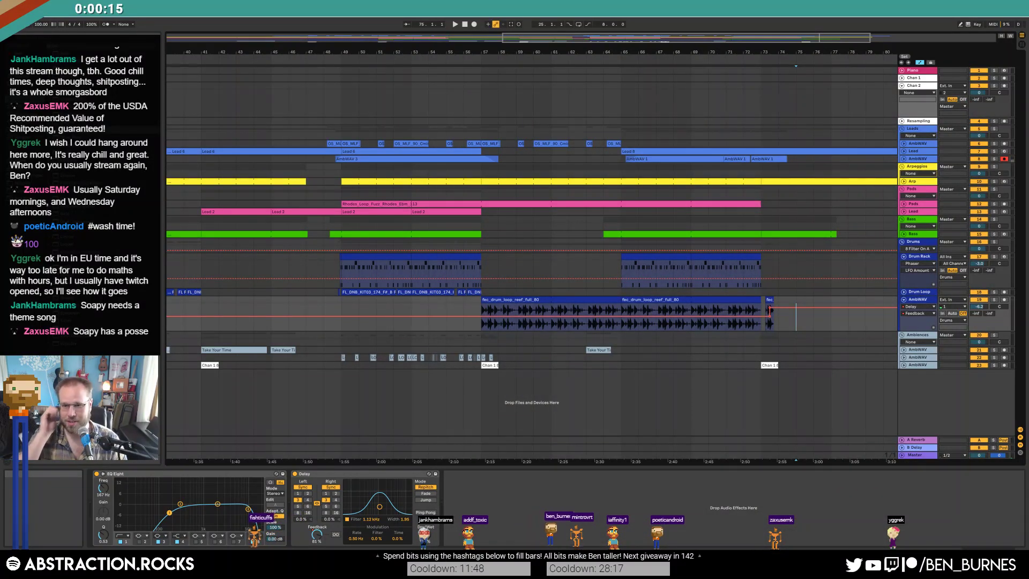
drag(647, 37, 647, 11)
key(a)
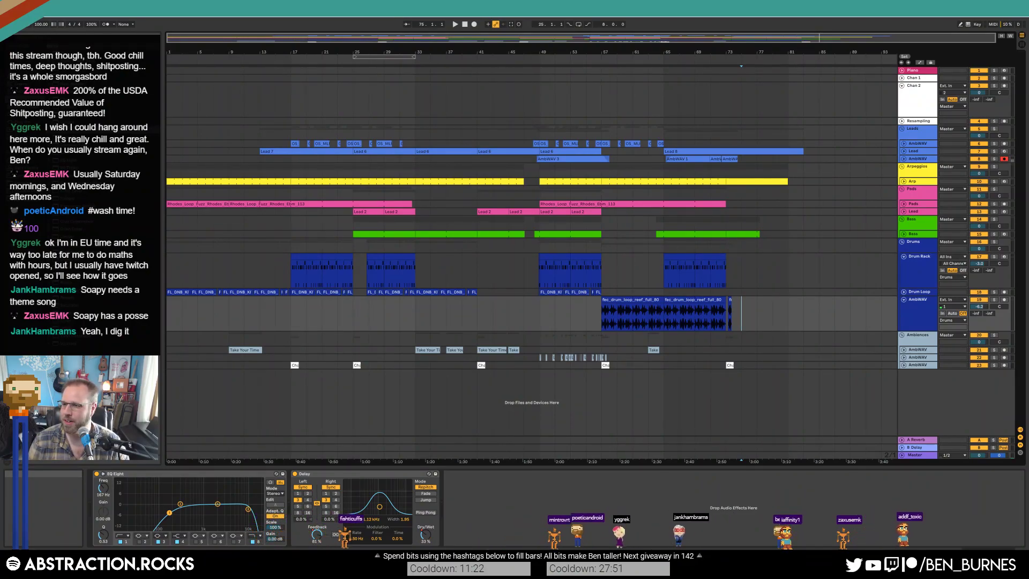
- Switch to the Twitch page in Chrome, search for "music" and open the Music & Performing Arts category
key(alt+Tab)
key(ctrl+Tab)
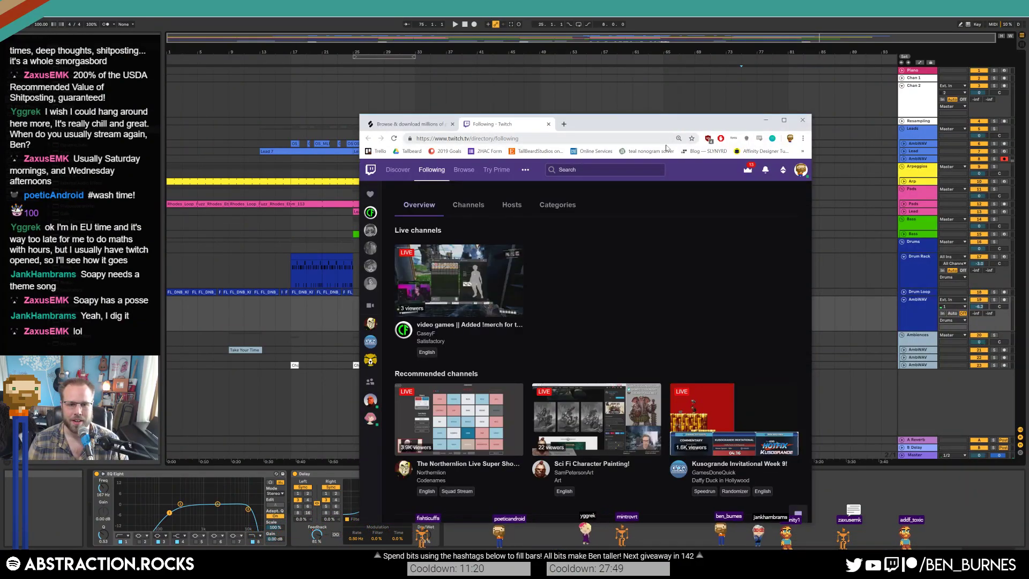
scroll(477, 333, down, 3)
scroll(662, 303, up, 3)
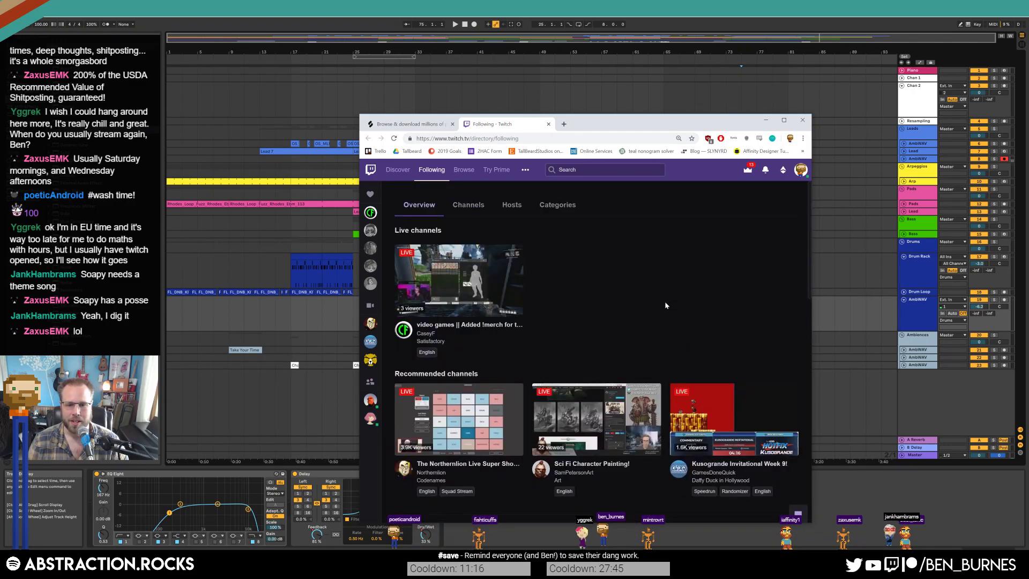
click(559, 169)
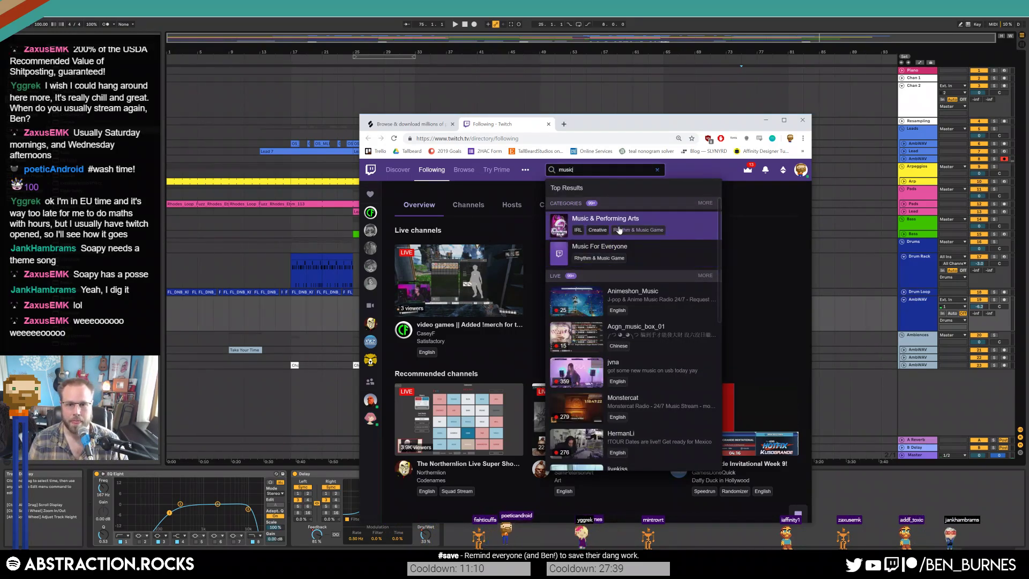
click(656, 228)
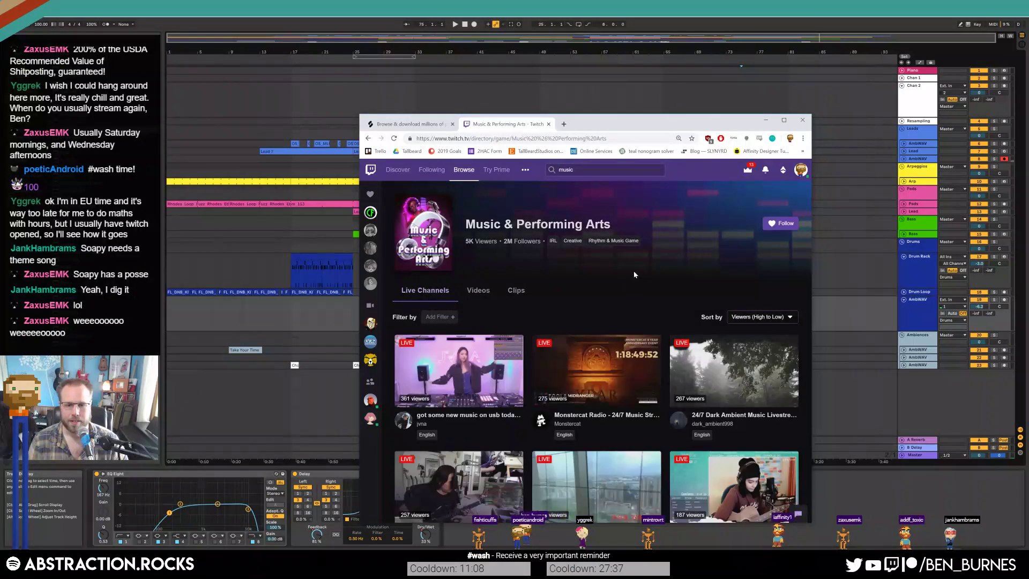
- Look through the category's live channels, open the stream titled "y i k e s" and unmute its player
scroll(634, 271, down, 4)
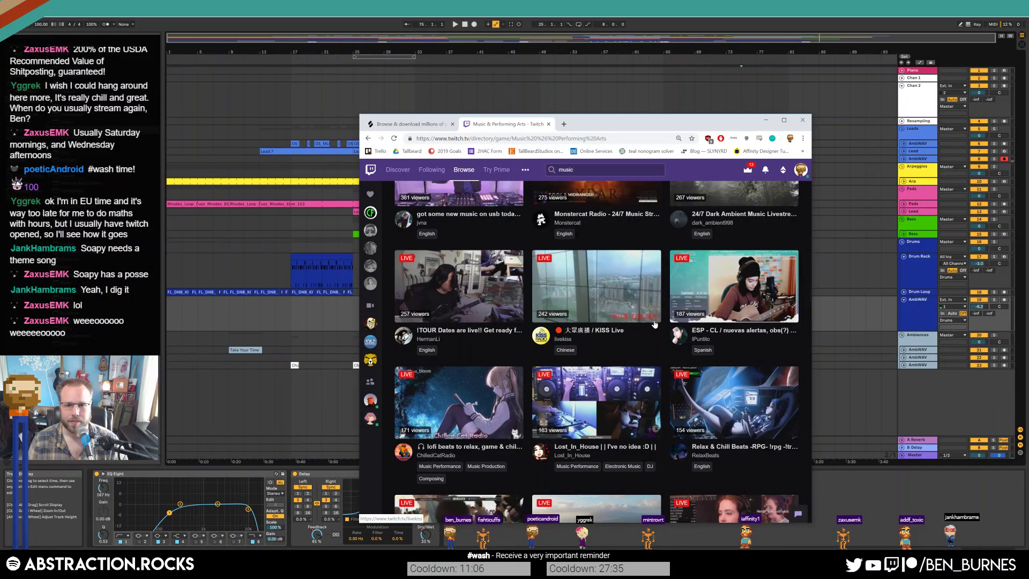
scroll(657, 333, down, 4)
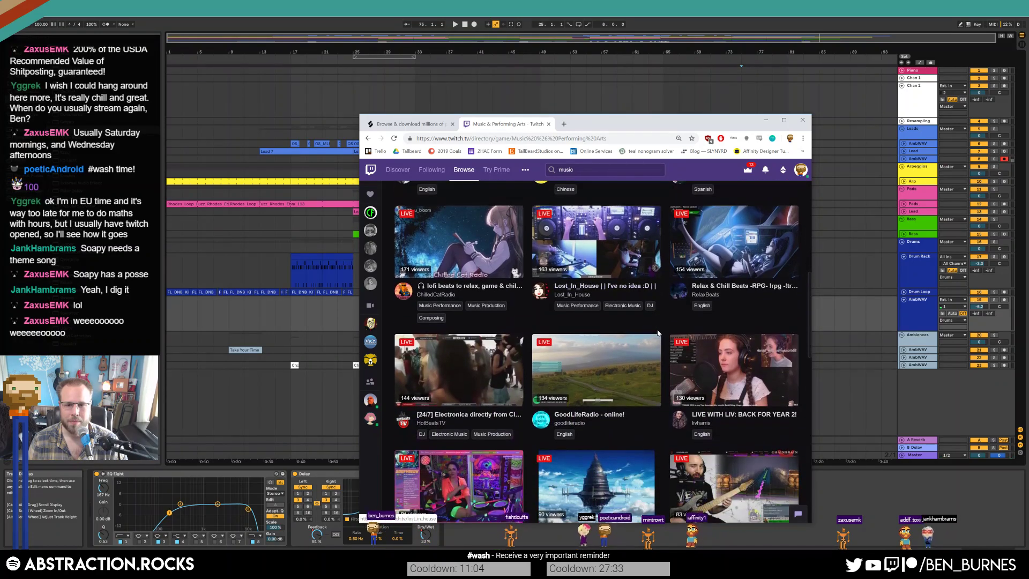
scroll(658, 333, down, 6)
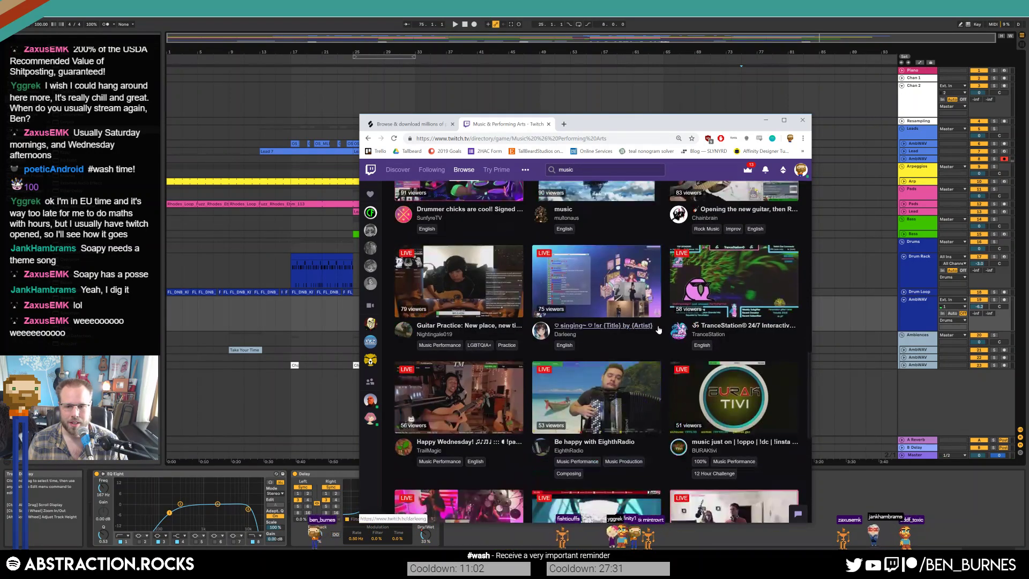
scroll(659, 329, down, 9)
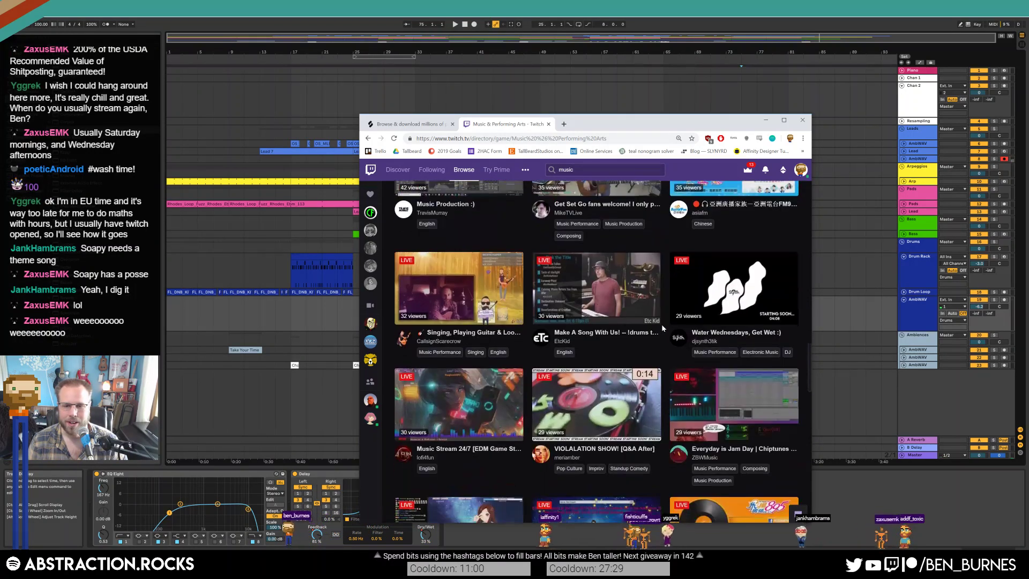
scroll(665, 329, down, 11)
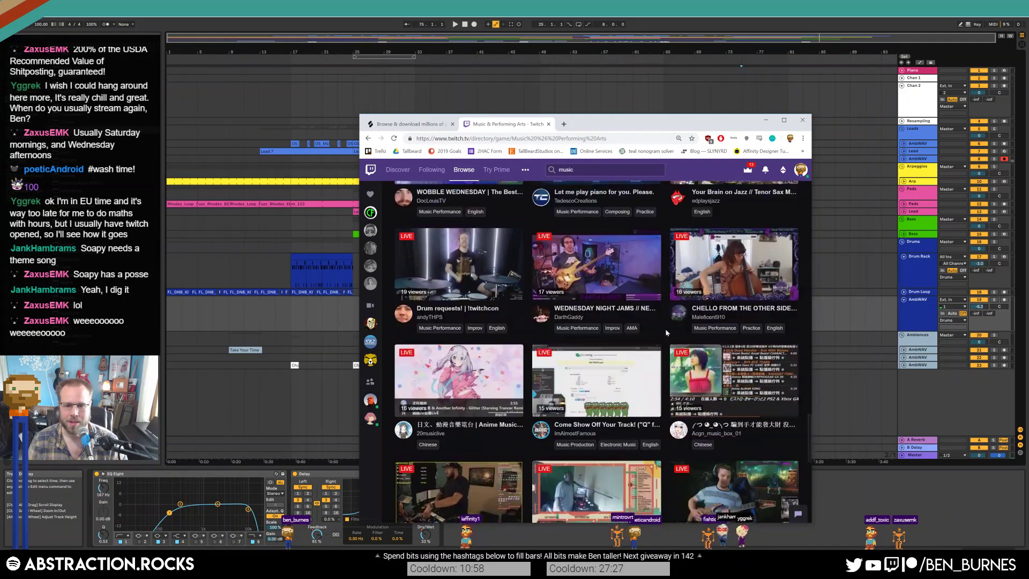
scroll(666, 332, down, 6)
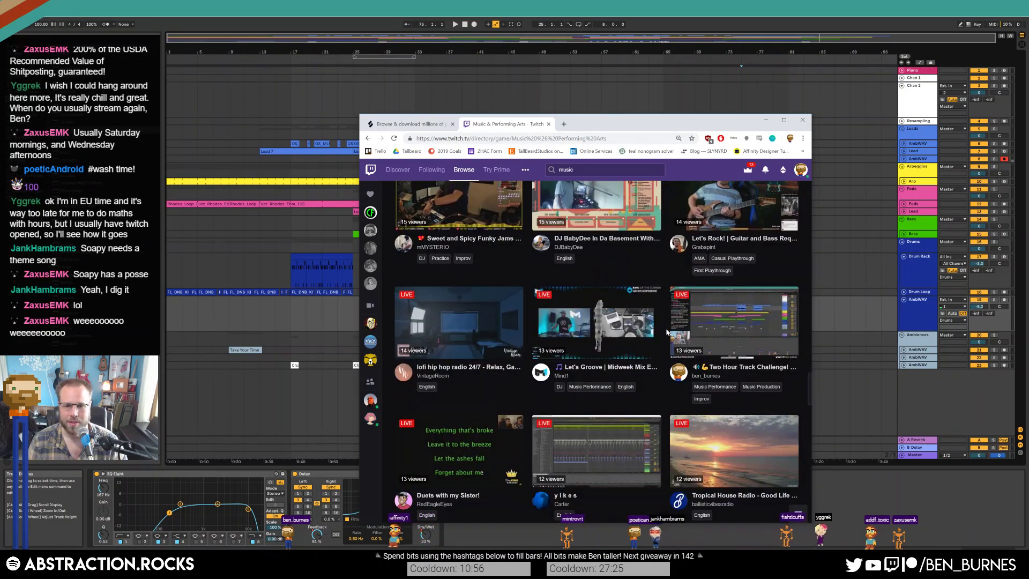
scroll(651, 353, down, 2)
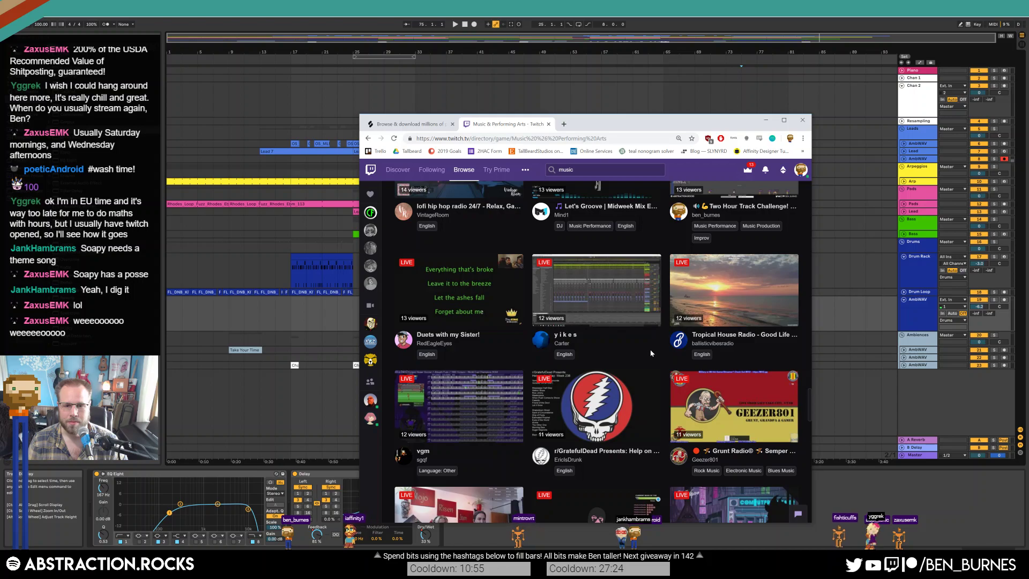
click(571, 336)
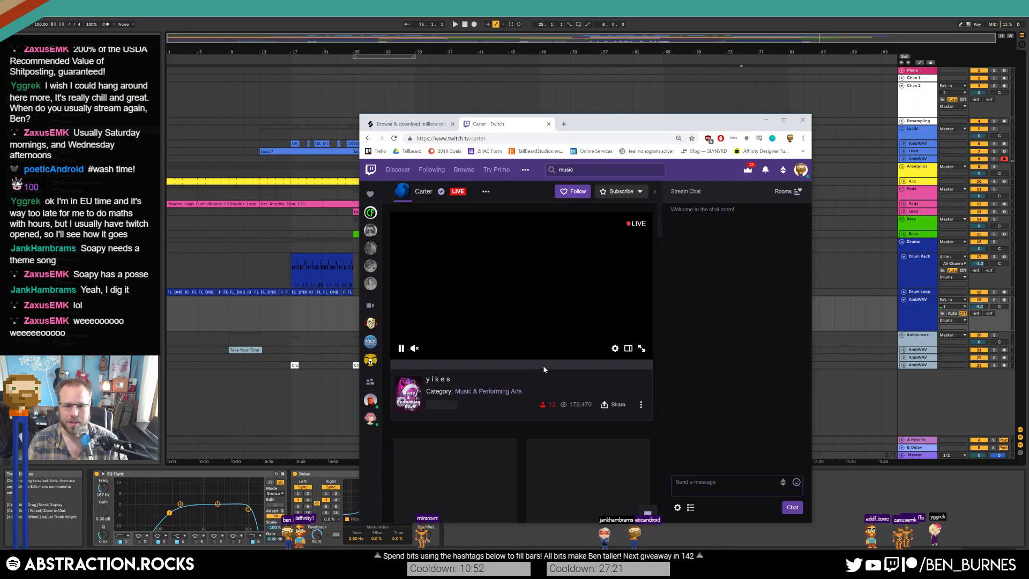
click(416, 349)
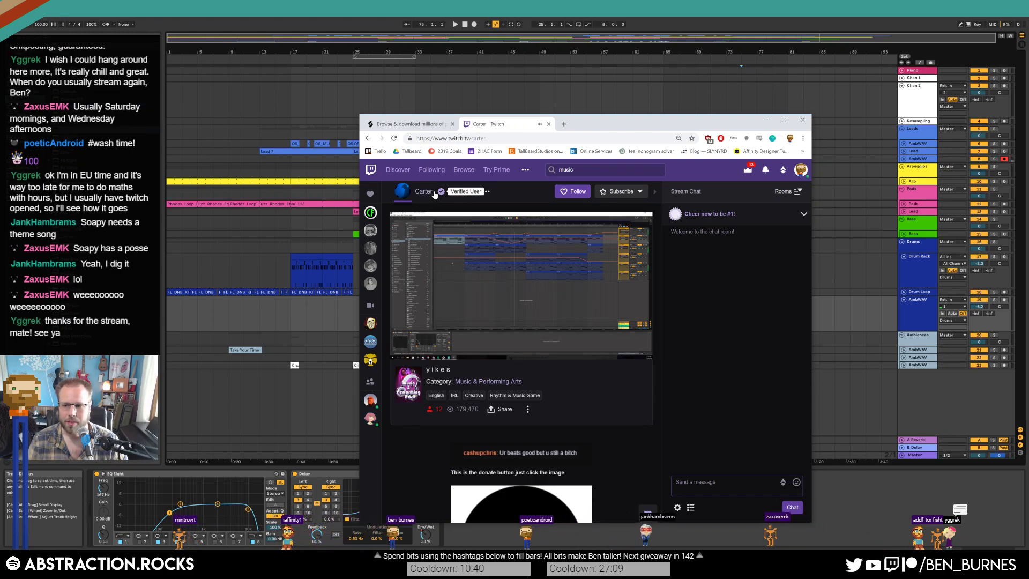
- Select the channel name in the open stream's web address and switch to another window
mouse_move(581, 220)
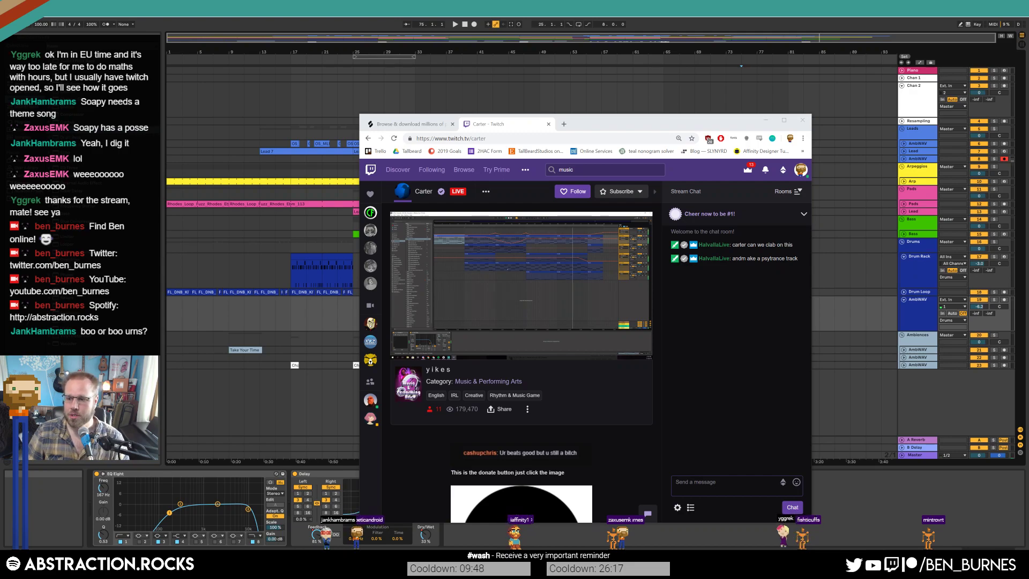
click(486, 138)
click(486, 138)
double_click(478, 138)
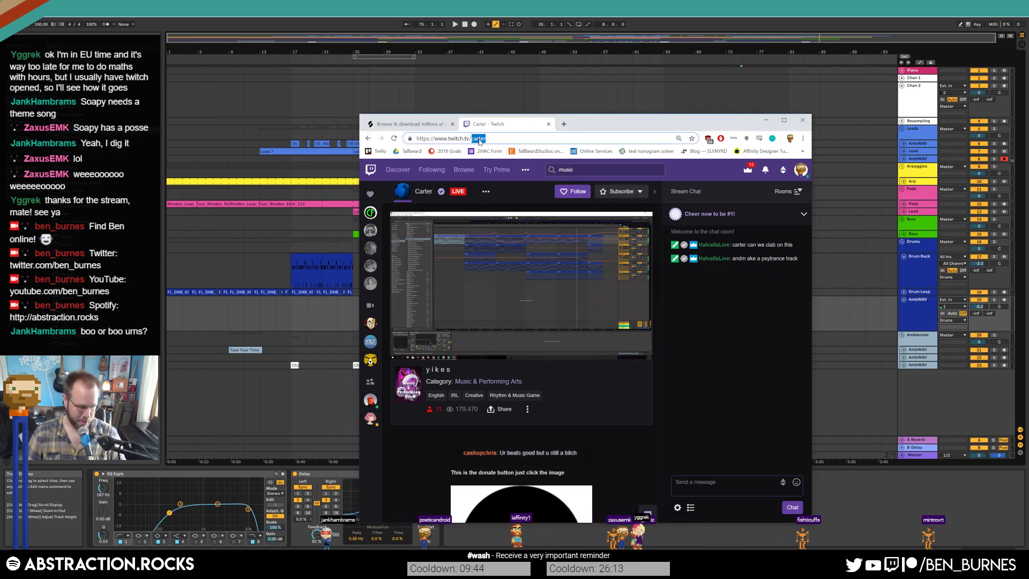
key(alt+Tab)
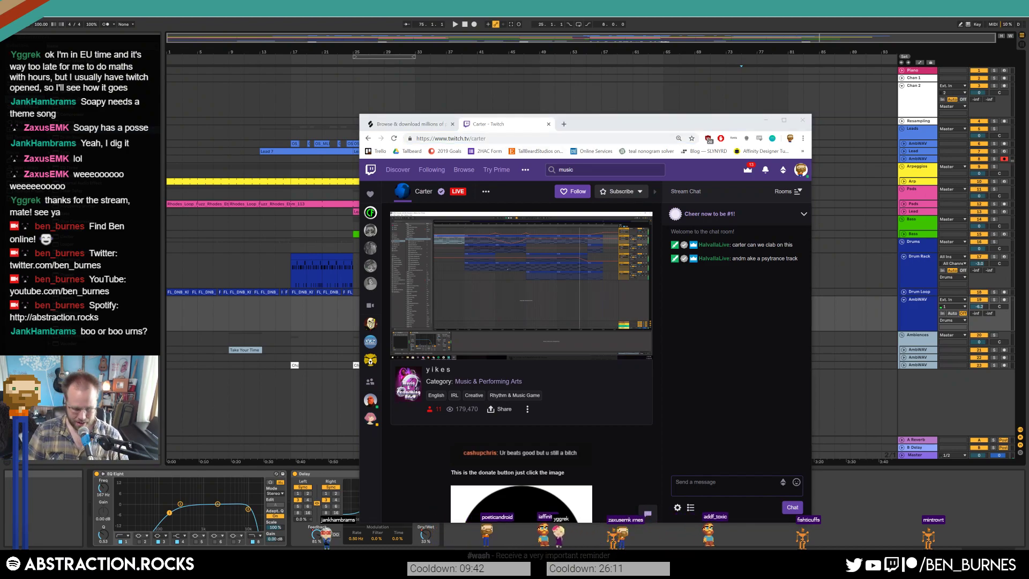